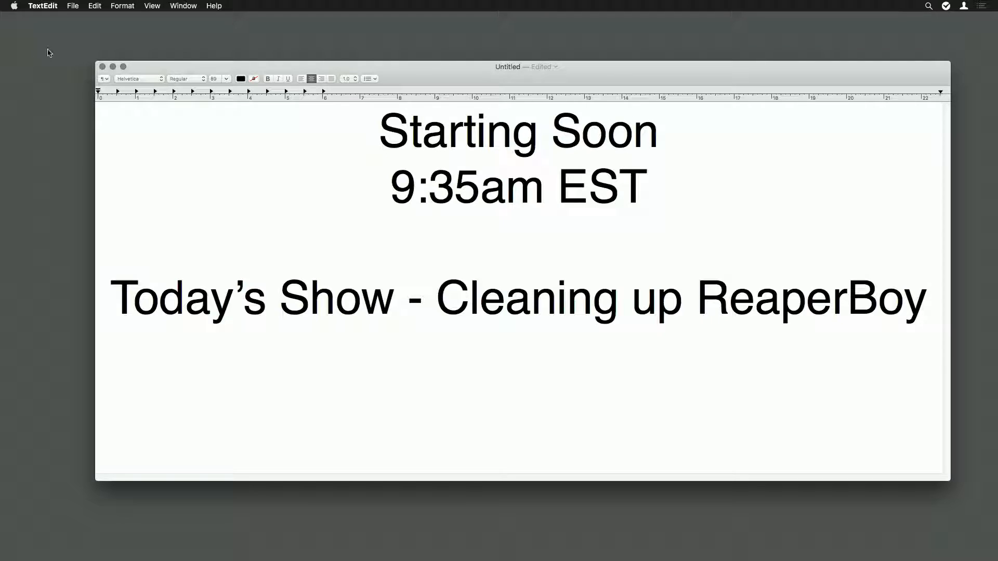
- Clear the TextEdit announcement off the screen and switch to a Finder window
{"action": "left_click", "coordinate": [113, 67]}
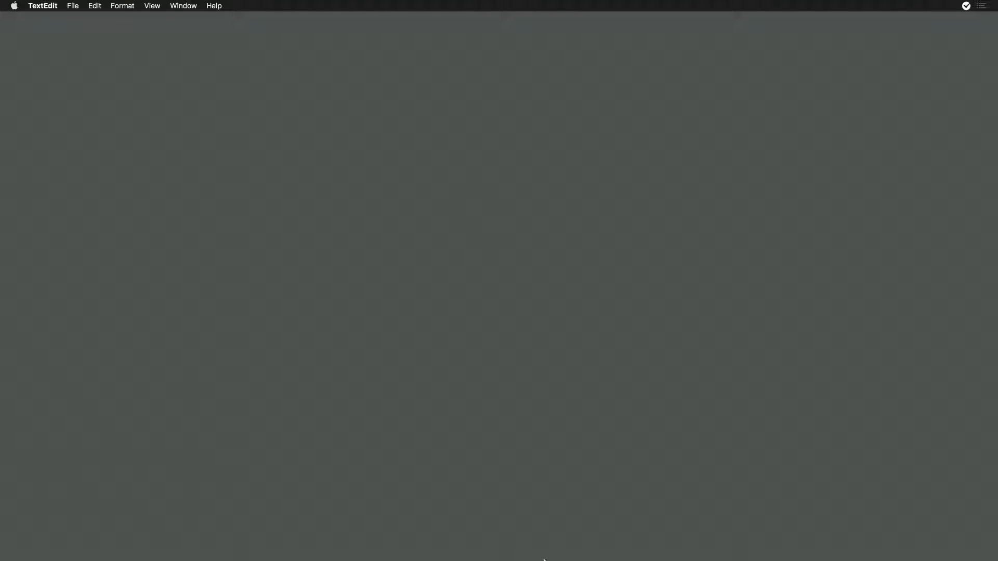
{"action": "mouse_move", "coordinate": [483, 559]}
{"action": "left_click", "coordinate": [465, 547]}
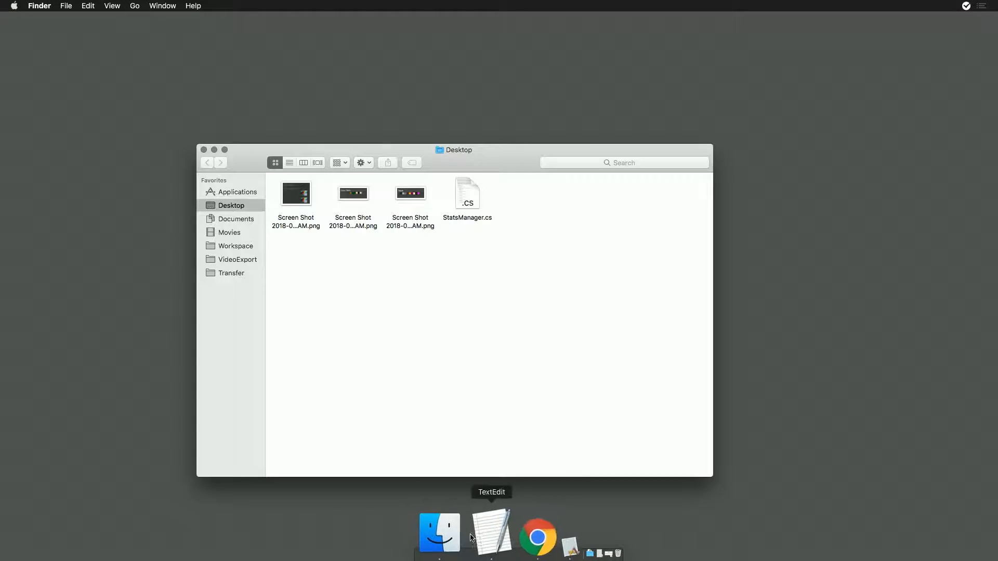
- Copy Game Creator Pro v0.8.0 (704).app from the Transfer folder into Pixel Vision 8/Game Creator Pro under Documents
{"action": "left_click", "coordinate": [240, 278]}
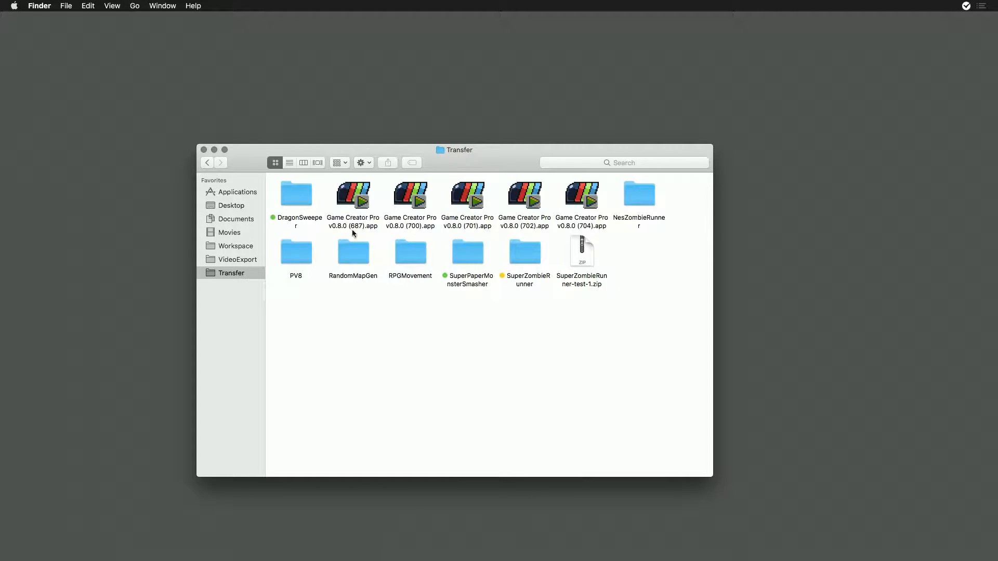
{"action": "left_click", "coordinate": [592, 199]}
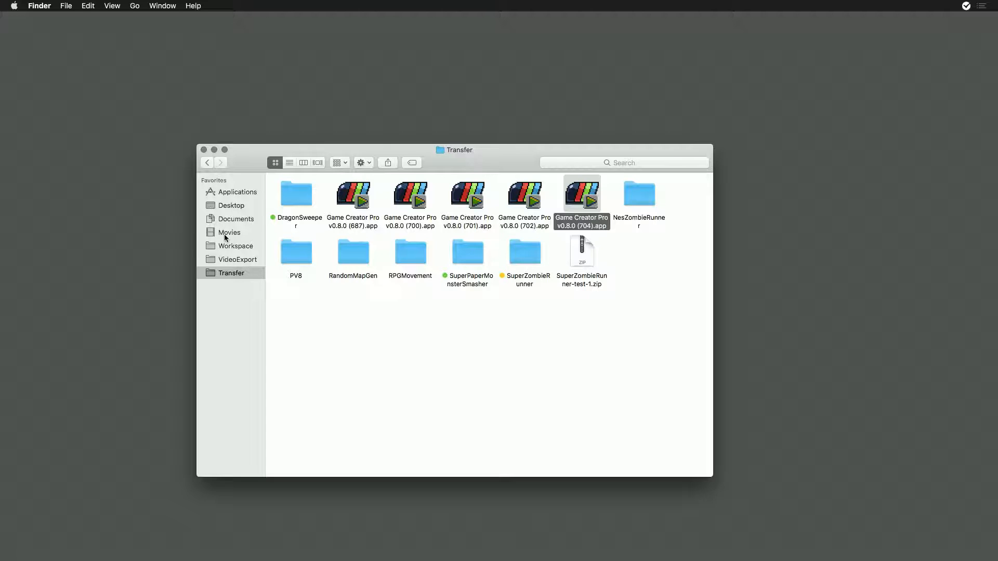
{"action": "left_click", "coordinate": [234, 220]}
{"action": "left_click", "coordinate": [321, 179]}
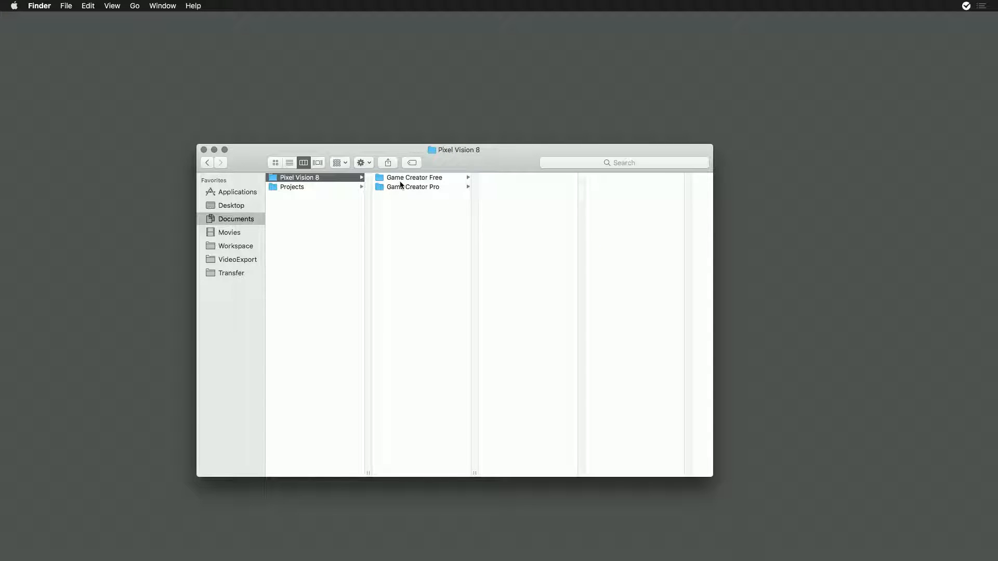
{"action": "left_click", "coordinate": [406, 189]}
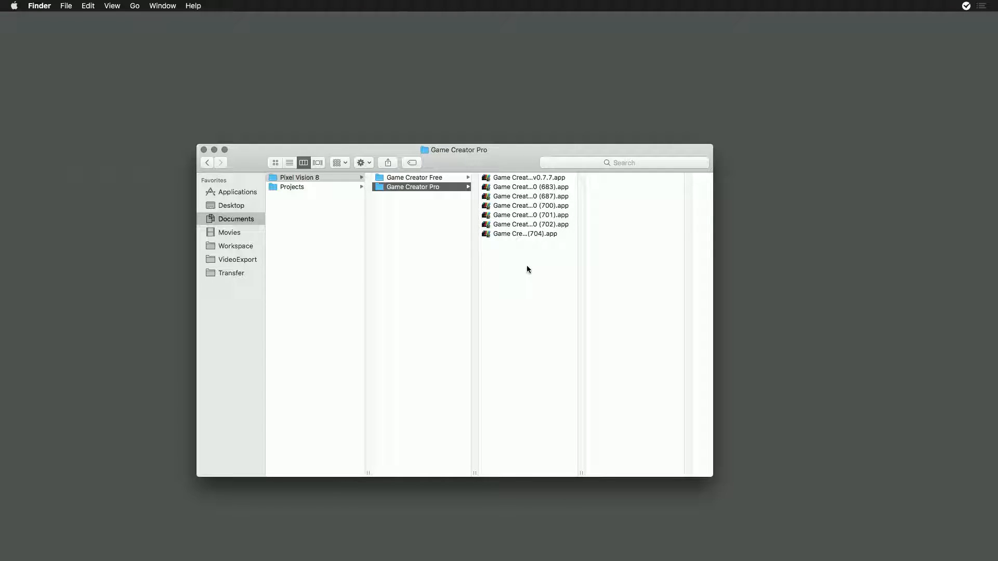
- Look through the Games folder inside the Workspace directory
{"action": "left_click", "coordinate": [230, 246]}
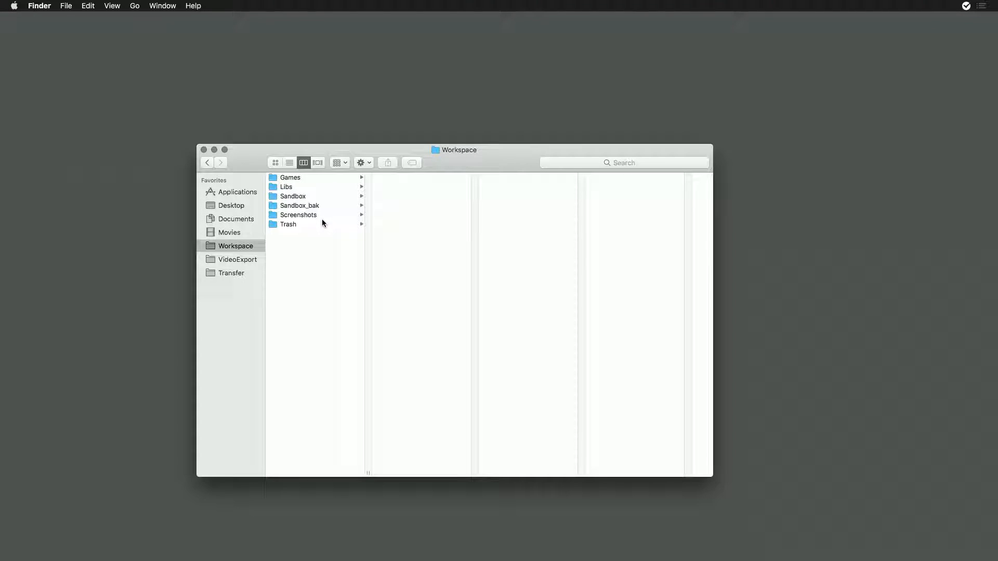
{"action": "left_click", "coordinate": [299, 180]}
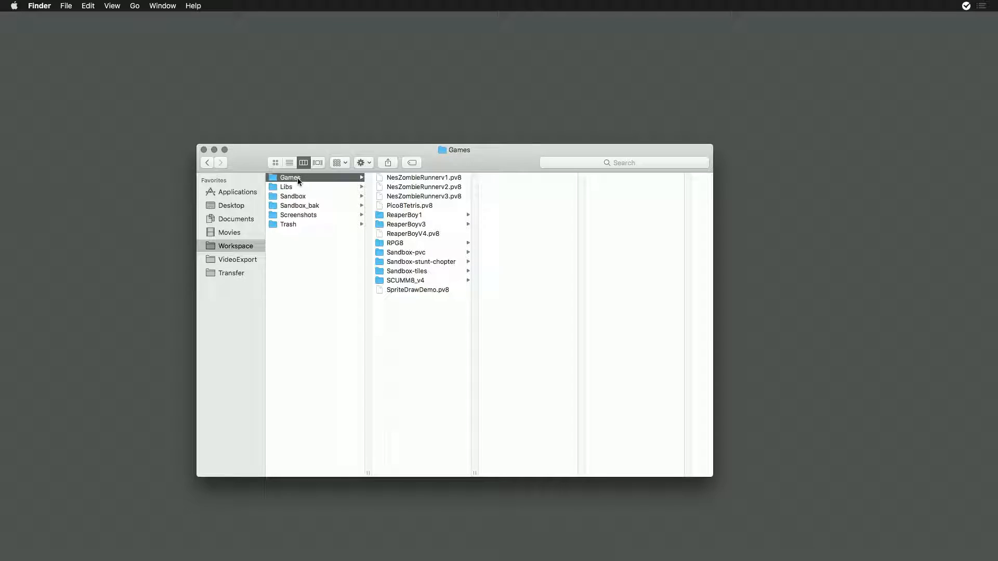
{"action": "left_click", "coordinate": [326, 272]}
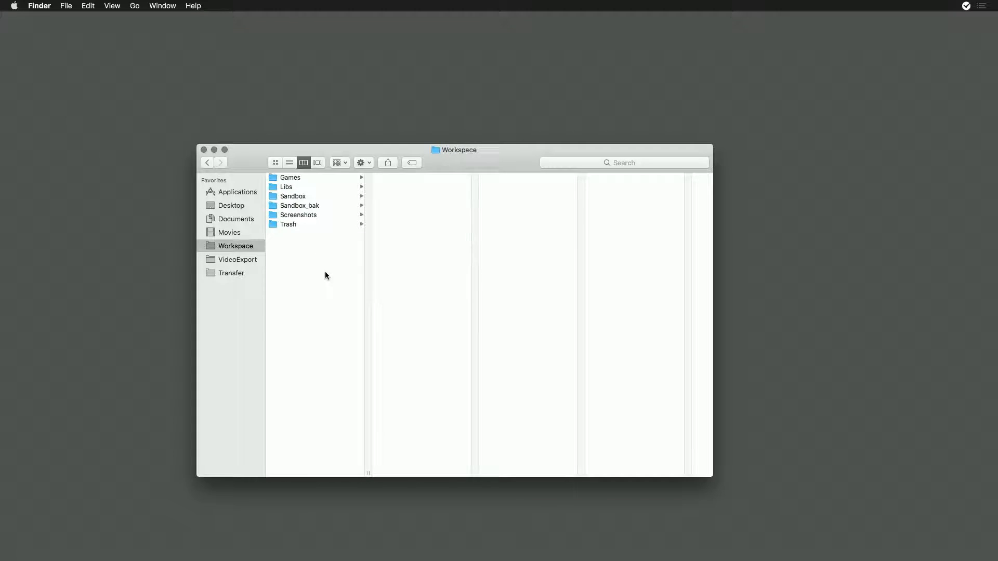
{"action": "right_click", "coordinate": [457, 150]}
{"action": "left_click", "coordinate": [397, 154]}
- Launch build 704 of Game Creator Pro from Pixel Vision 8/Game Creator Pro under Documents
{"action": "left_click", "coordinate": [230, 218]}
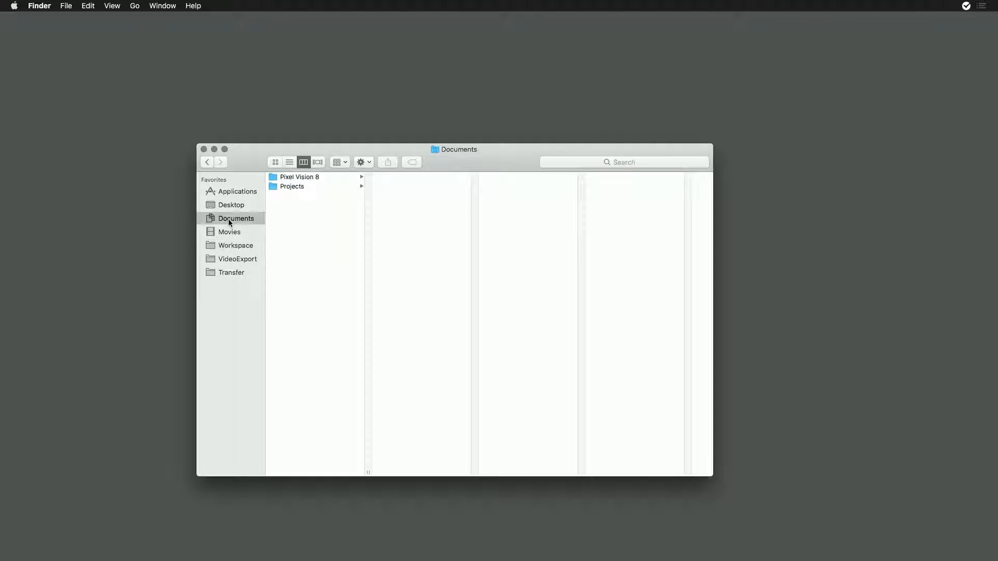
{"action": "left_click", "coordinate": [321, 179]}
{"action": "left_click", "coordinate": [404, 187]}
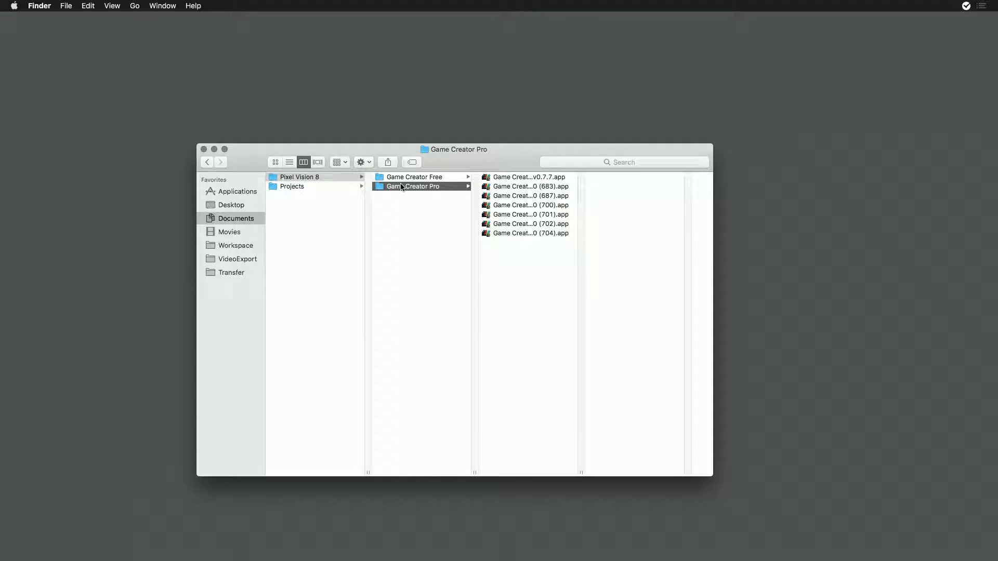
{"action": "double_click", "coordinate": [527, 233]}
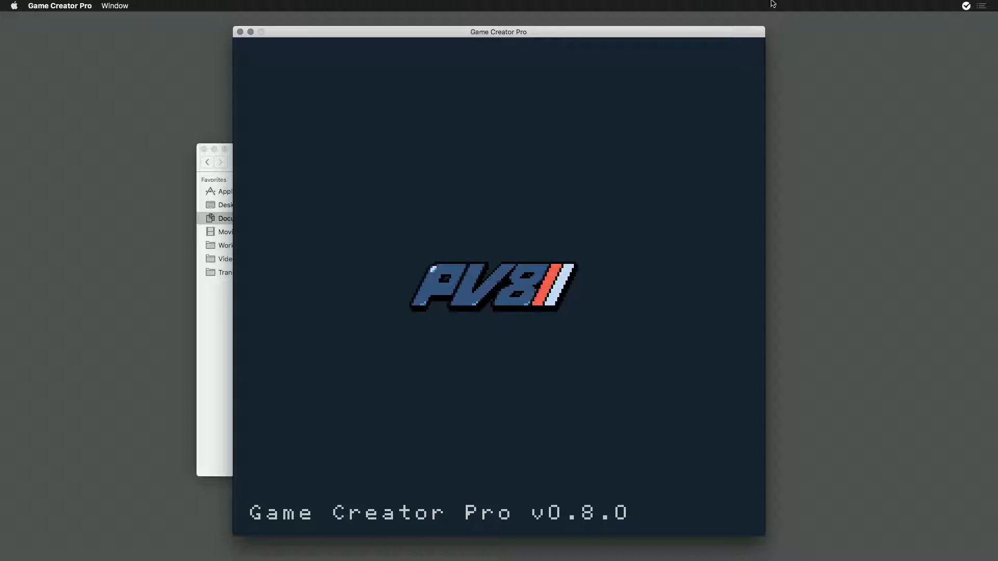
- Move the Game Creator Pro window aside and review the subtasks of the ReaperBoy Update todo
{"action": "left_click_drag", "start_coordinate": [730, 32], "coordinate": [944, 29]}
{"action": "left_click", "coordinate": [967, 7]}
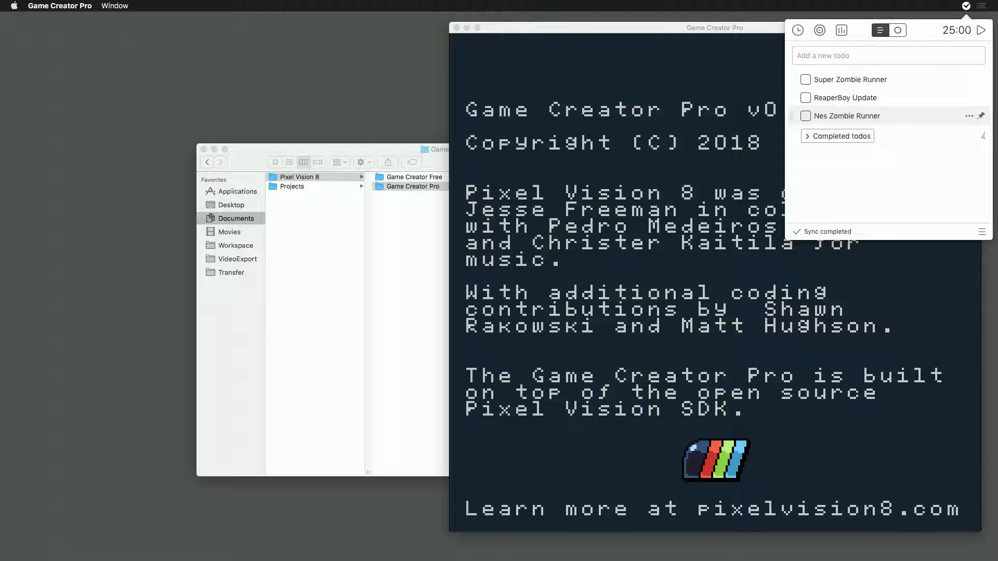
{"action": "left_click_drag", "start_coordinate": [645, 25], "coordinate": [562, 25]}
{"action": "left_click", "coordinate": [967, 6]}
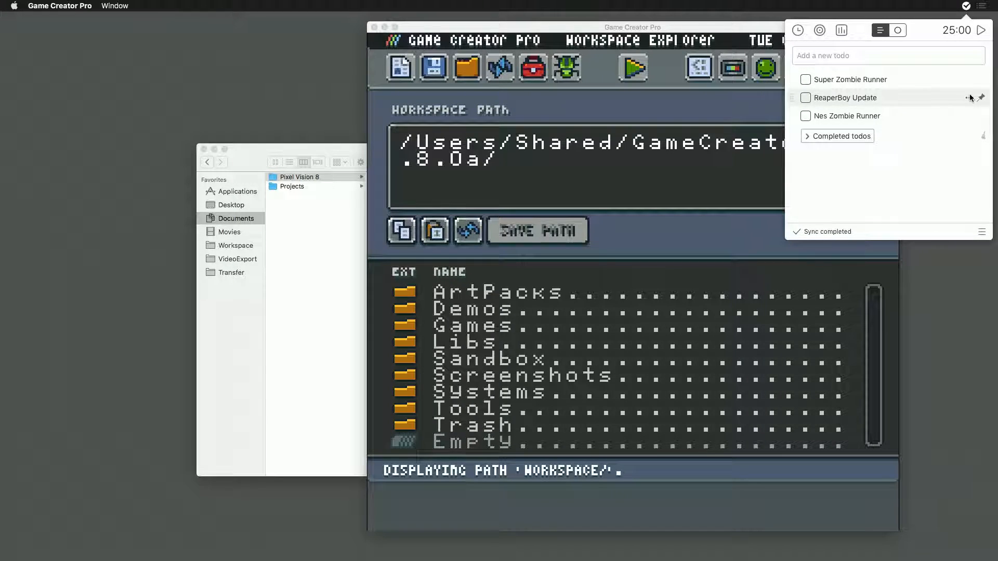
{"action": "left_click", "coordinate": [970, 99]}
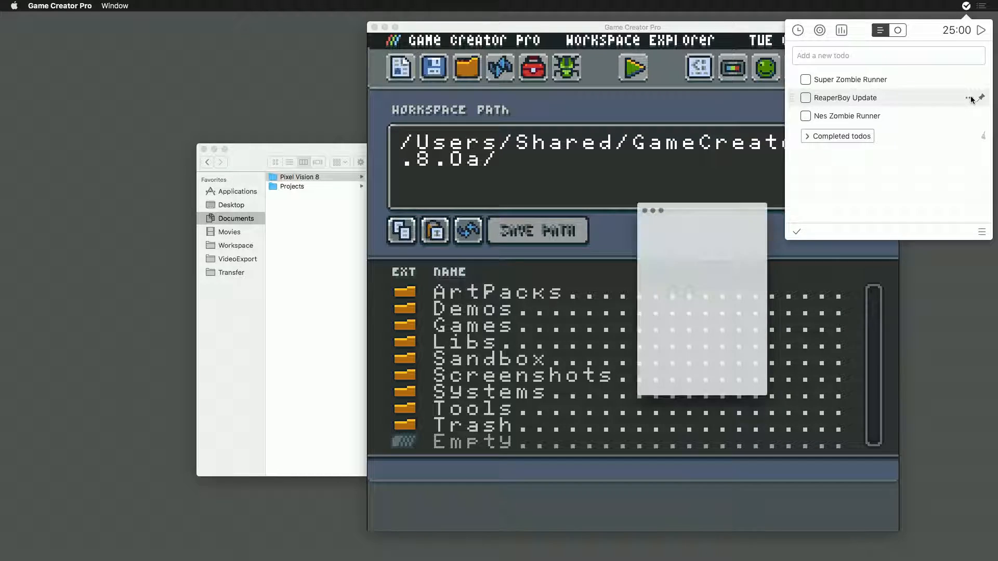
{"action": "left_click_drag", "start_coordinate": [728, 185], "coordinate": [269, 67]}
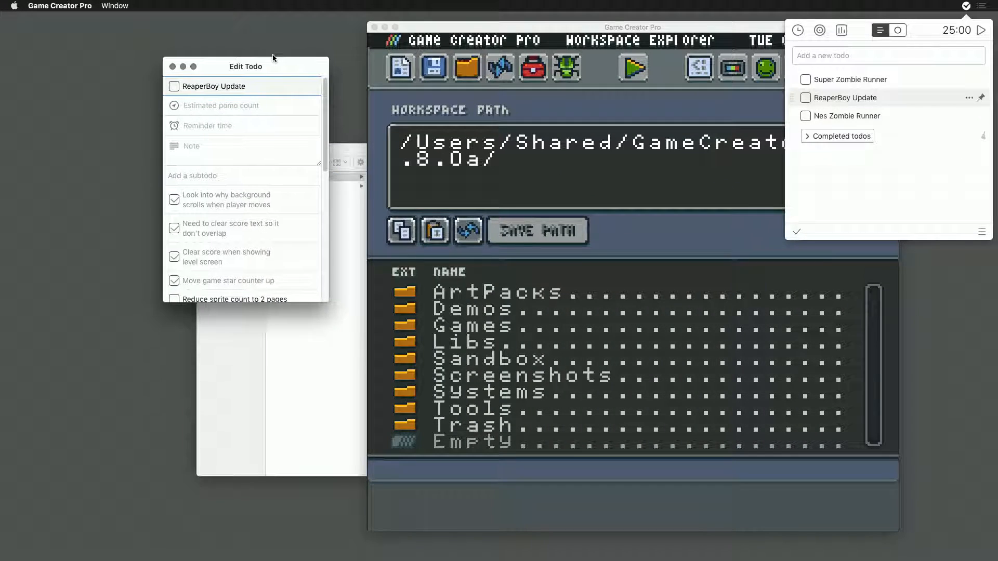
{"action": "scroll", "coordinate": [268, 225], "scroll_direction": "down", "scroll_amount": 5}
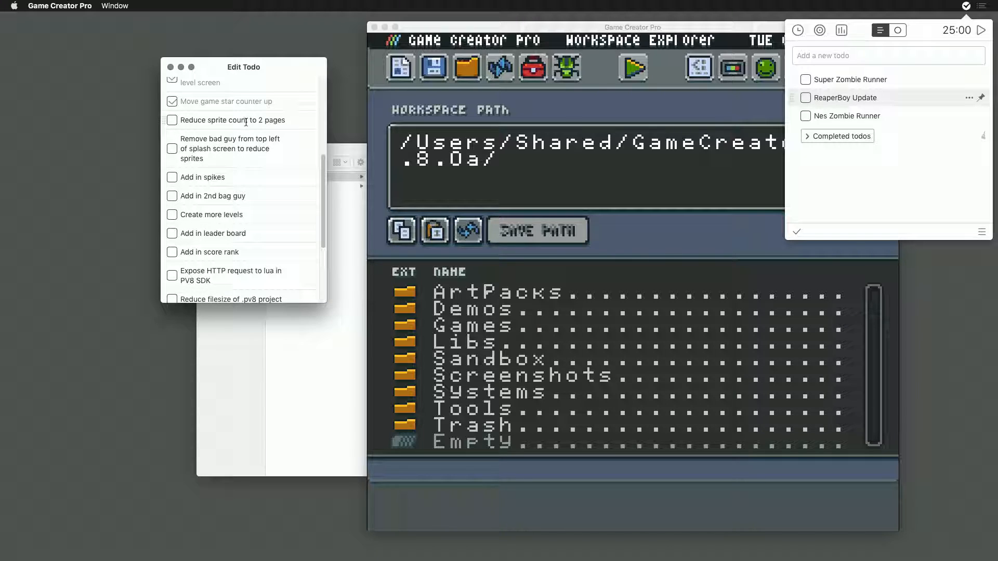
{"action": "left_click", "coordinate": [171, 67]}
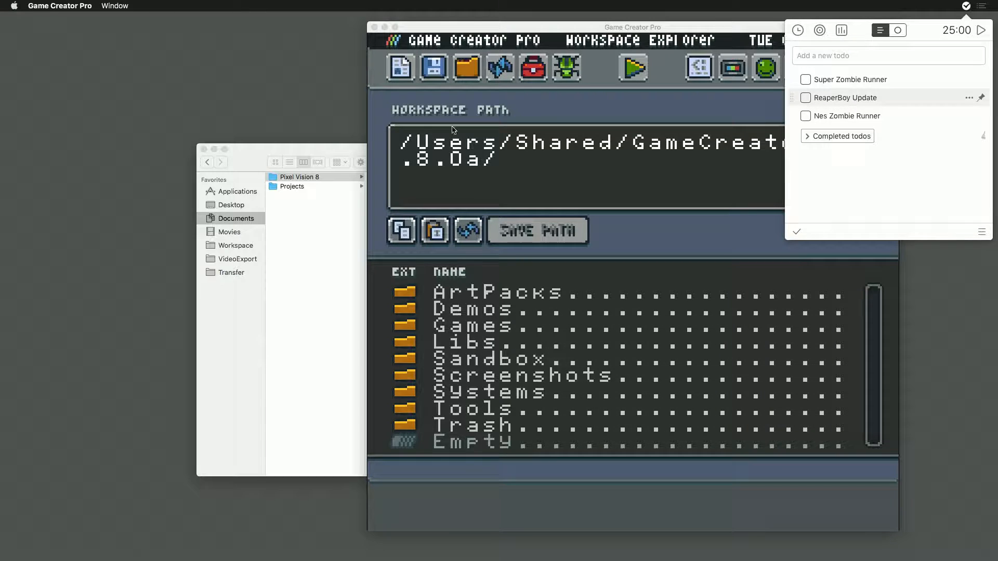
- Start the 25:00 todo timer and reposition the Game Creator Pro window beside the Finder window
{"action": "left_click", "coordinate": [981, 30]}
{"action": "left_click", "coordinate": [710, 26]}
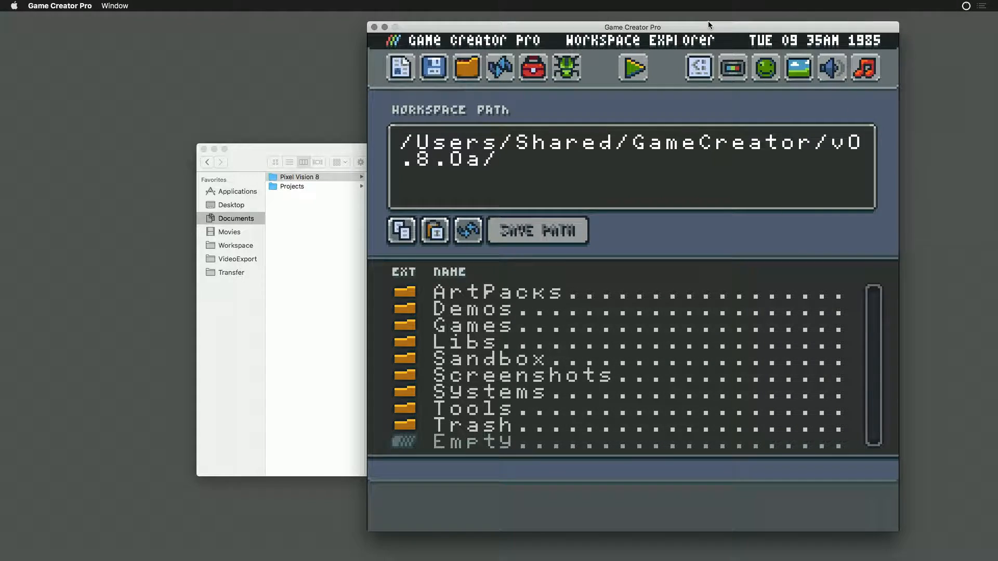
{"action": "left_click_drag", "start_coordinate": [710, 26], "coordinate": [762, 27]}
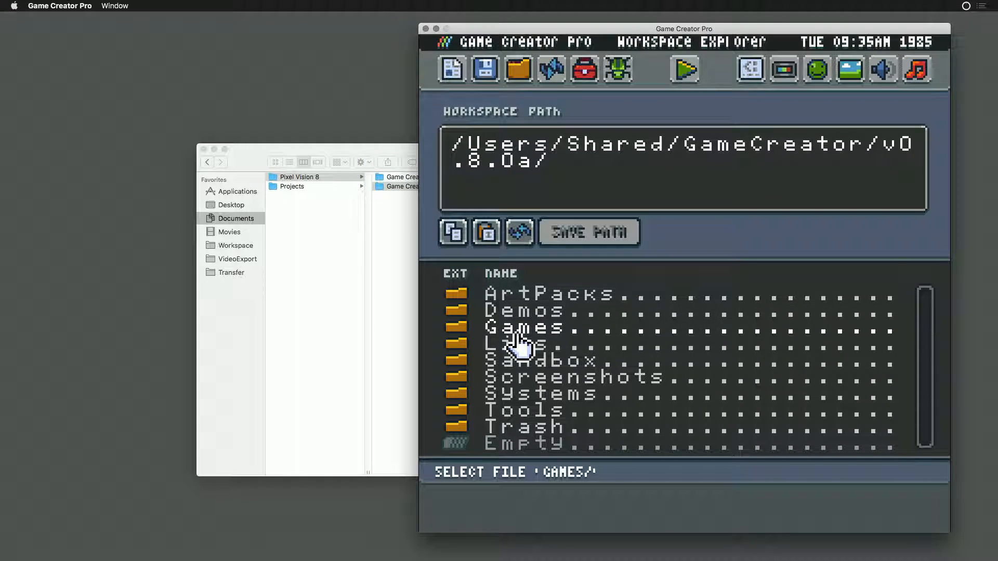
- Browse the Demos folder in the Workspace Explorer and open the New Game editor
{"action": "double_click", "coordinate": [529, 313]}
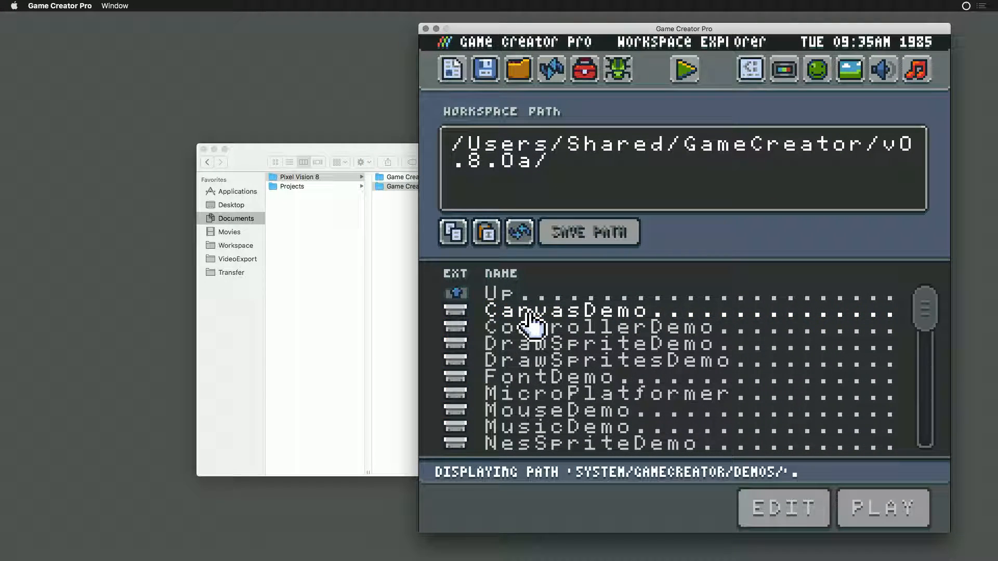
{"action": "left_click", "coordinate": [450, 73]}
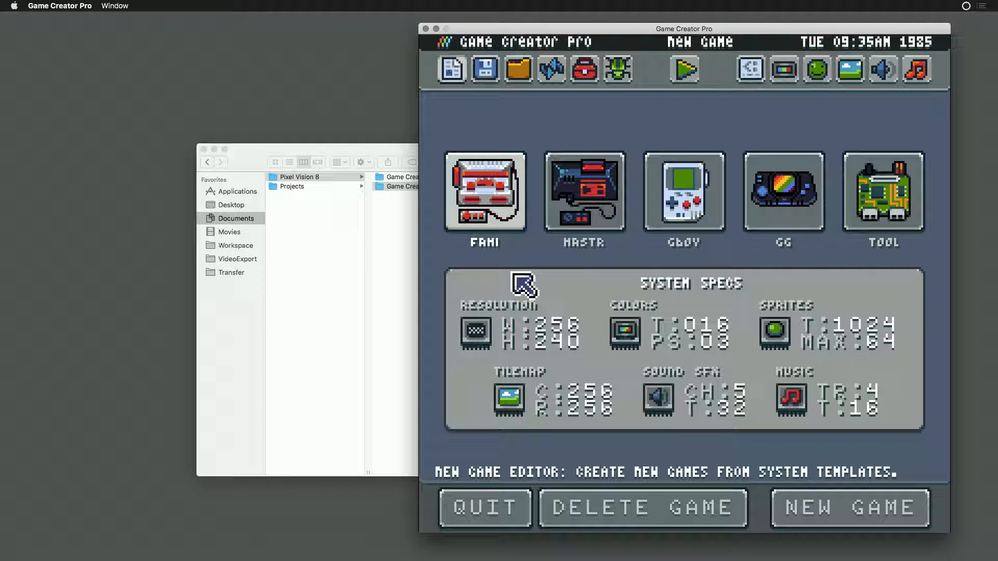
- Try to delete the current sandbox game, and reload the New Game editor
{"action": "left_click", "coordinate": [665, 512]}
{"action": "left_click", "coordinate": [665, 513]}
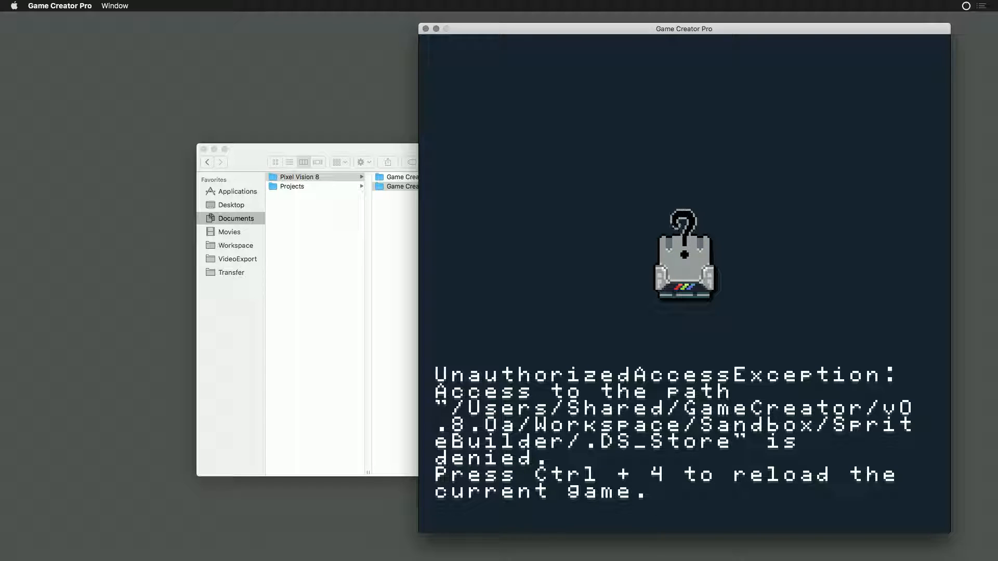
{"action": "key", "text": "ctrl+4"}
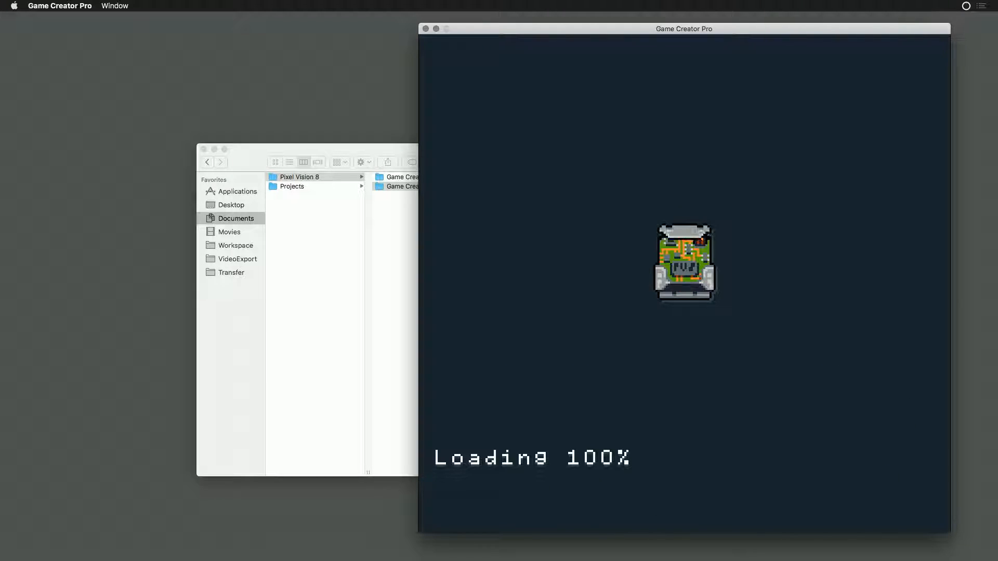
- Open the Finder info for the Workspace's Sandbox folder and expand its Sharing & Permissions section
{"action": "left_click", "coordinate": [254, 151]}
{"action": "left_click", "coordinate": [227, 246]}
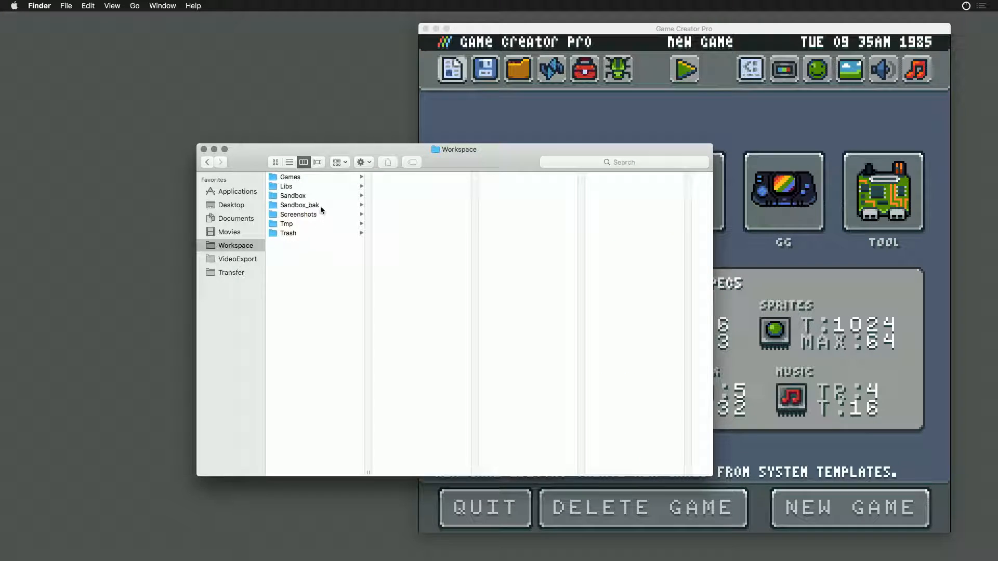
{"action": "left_click", "coordinate": [294, 197]}
{"action": "right_click", "coordinate": [295, 200]}
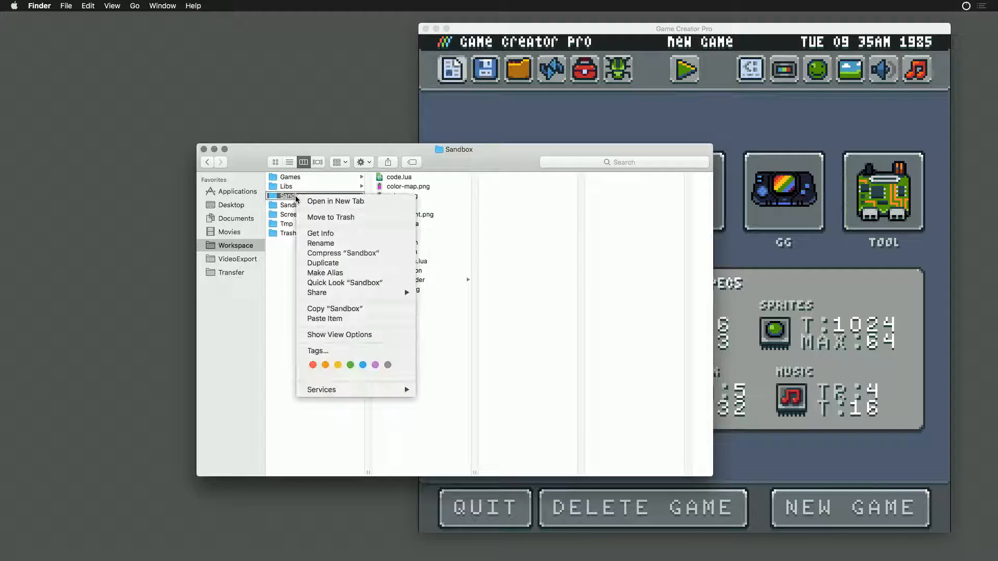
{"action": "left_click", "coordinate": [328, 233]}
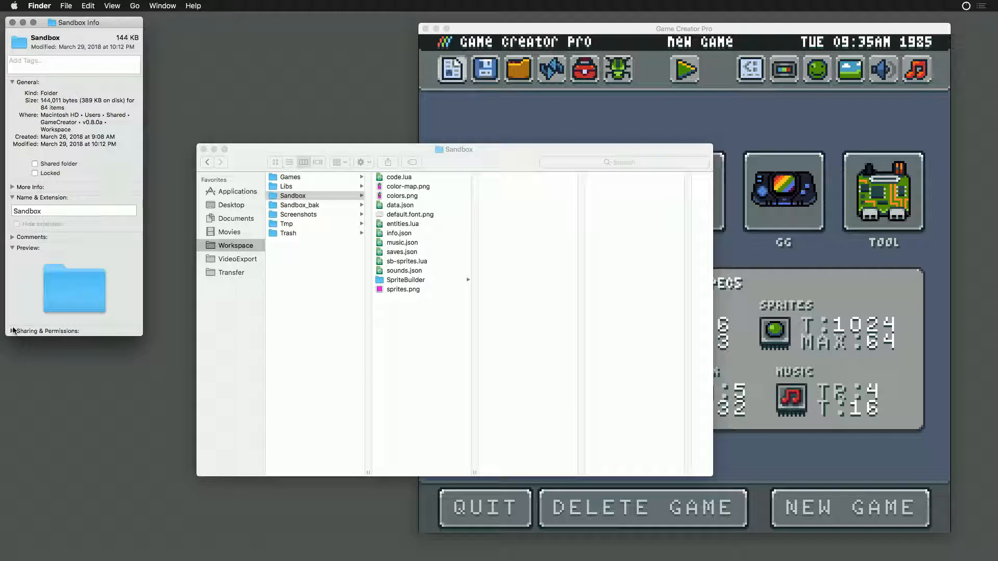
{"action": "left_click", "coordinate": [12, 331]}
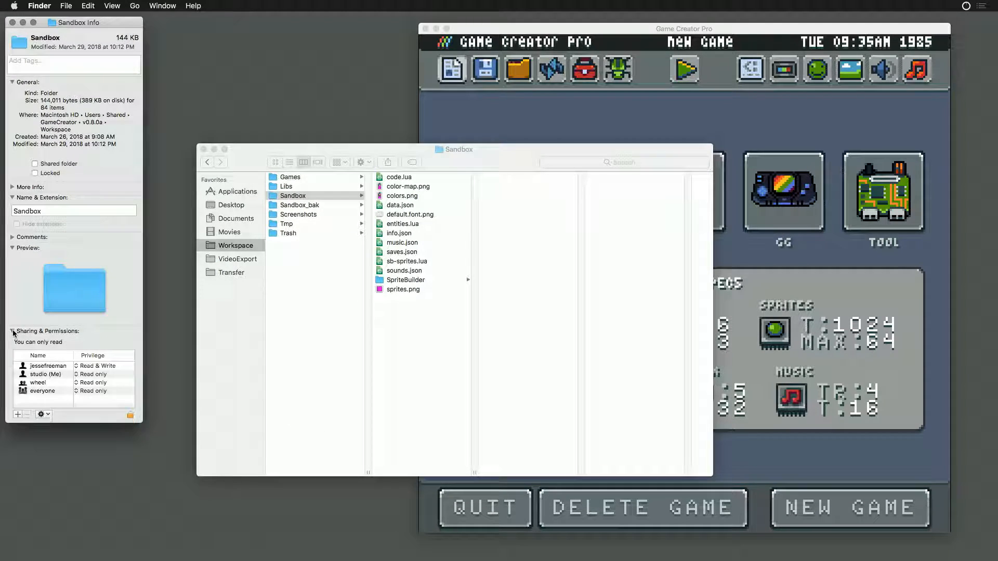
- Set the current user's privilege on the Sandbox folder to Read & Write, authorising the change with the account password
{"action": "left_click", "coordinate": [83, 375]}
{"action": "left_click", "coordinate": [76, 333]}
{"action": "left_click", "coordinate": [91, 375]}
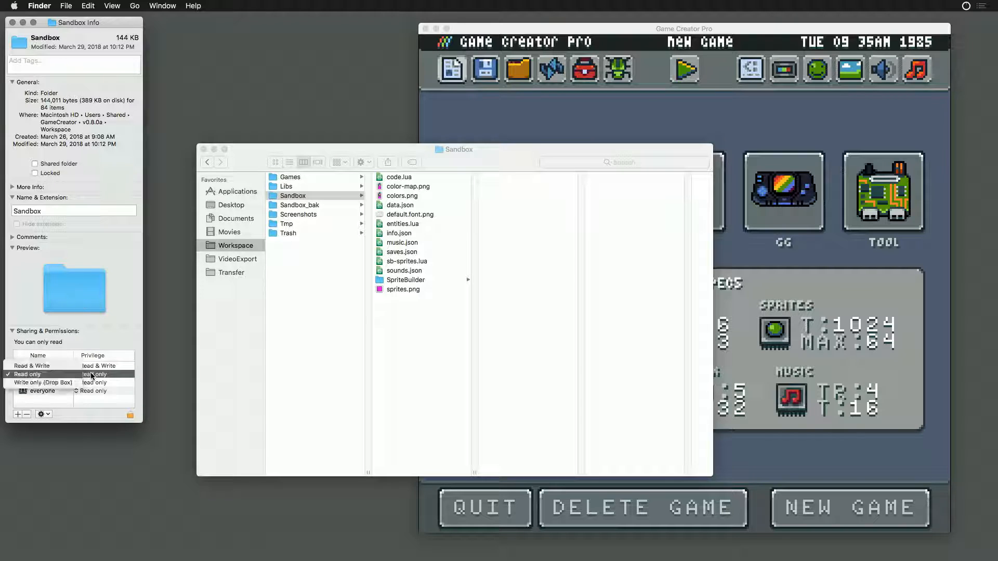
{"action": "left_click", "coordinate": [32, 366]}
{"action": "left_click", "coordinate": [43, 414]}
{"action": "left_click", "coordinate": [60, 434]}
{"action": "left_click", "coordinate": [130, 415]}
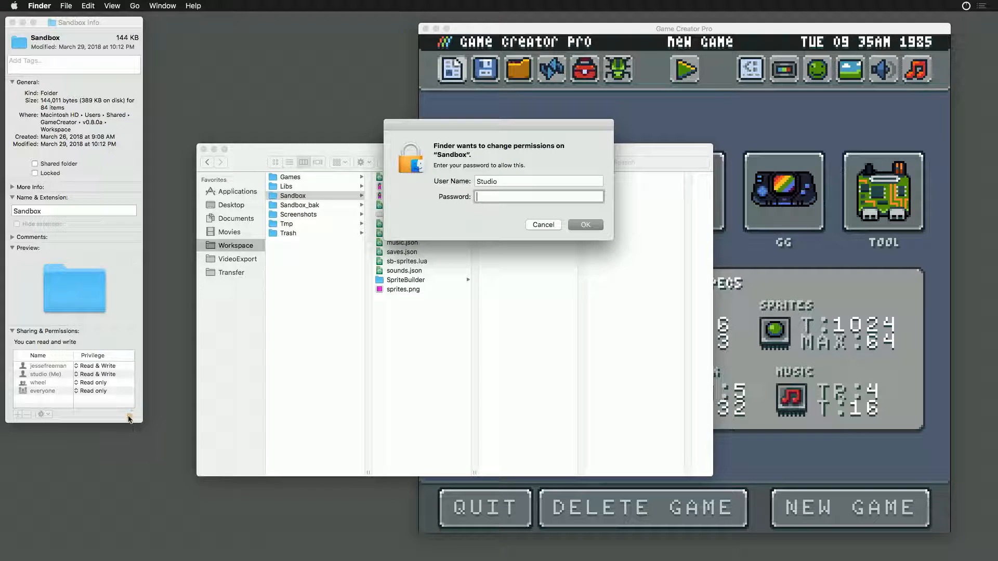
{"action": "type", "text": "•••••••••••"}
{"action": "key", "text": "Return"}
- Apply the Sandbox folder's permissions to all enclosed items and close its info window
{"action": "left_click", "coordinate": [41, 415]}
{"action": "left_click", "coordinate": [60, 425]}
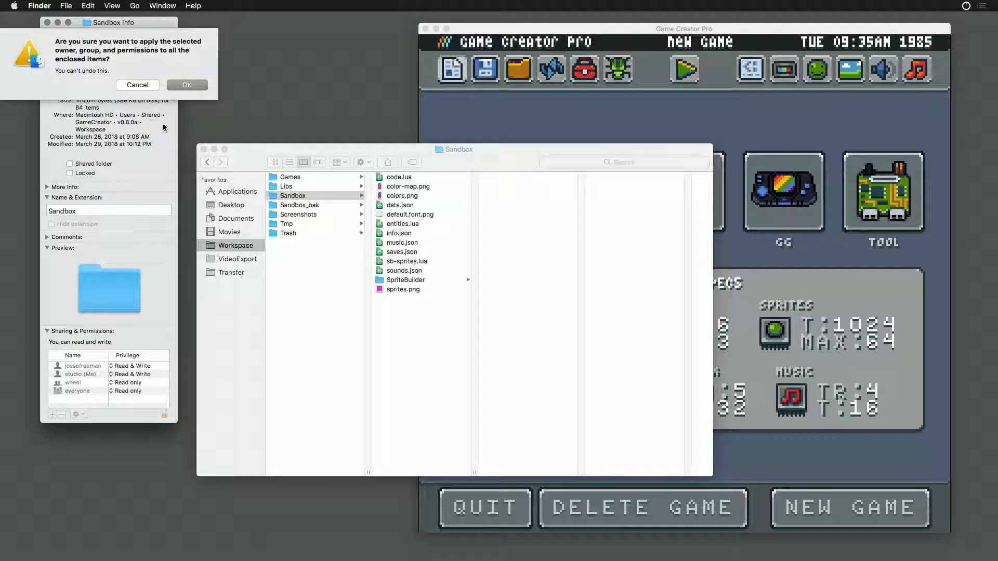
{"action": "left_click", "coordinate": [187, 85]}
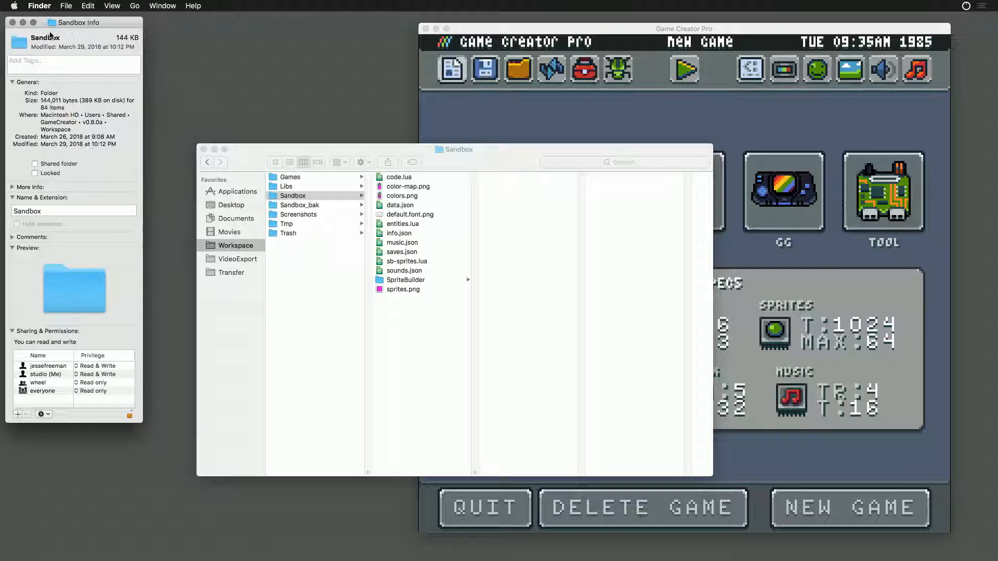
{"action": "left_click", "coordinate": [12, 24]}
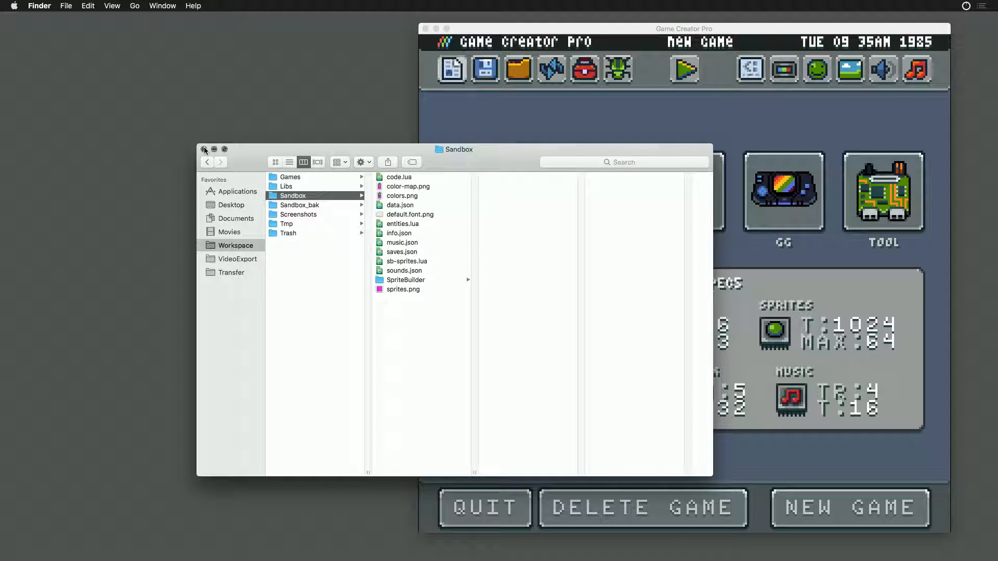
- Move the Finder window aside and delete the current sandbox game in Game Creator Pro
{"action": "left_click_drag", "start_coordinate": [237, 154], "coordinate": [147, 128]}
{"action": "left_click", "coordinate": [577, 117]}
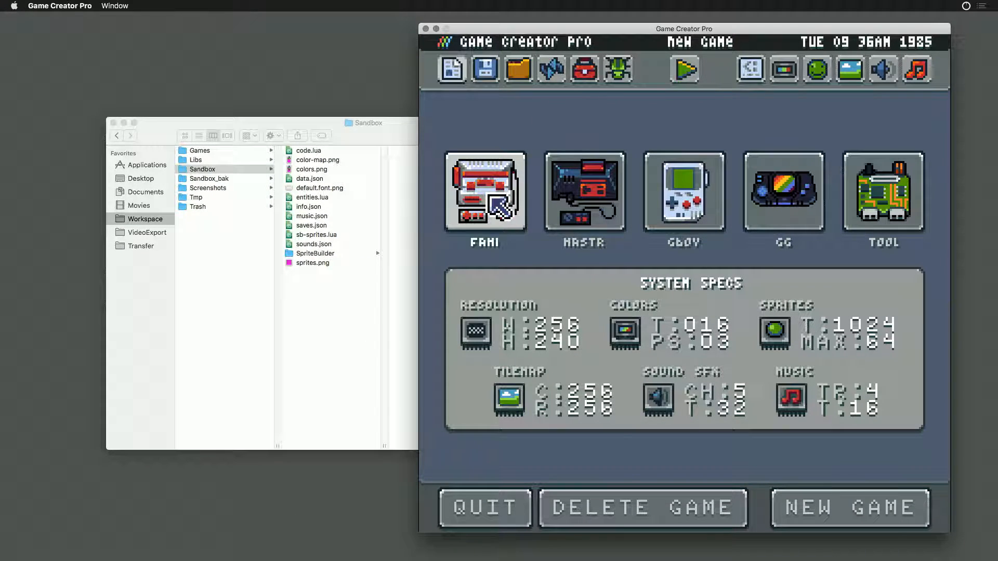
{"action": "left_click", "coordinate": [667, 515]}
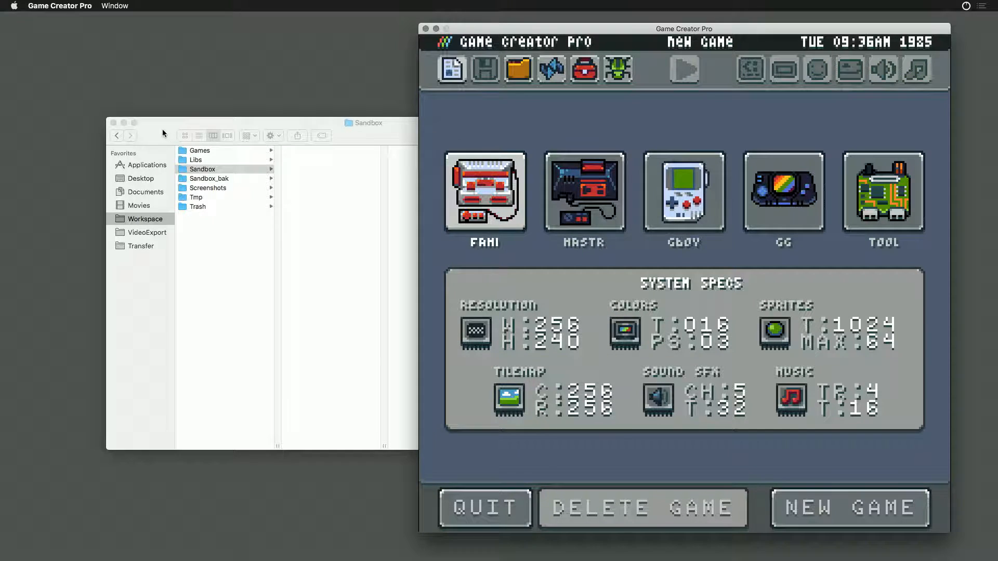
- Move the Finder window away from Game Creator Pro and open the Workspace Explorer there
{"action": "left_click_drag", "start_coordinate": [165, 134], "coordinate": [125, 110]}
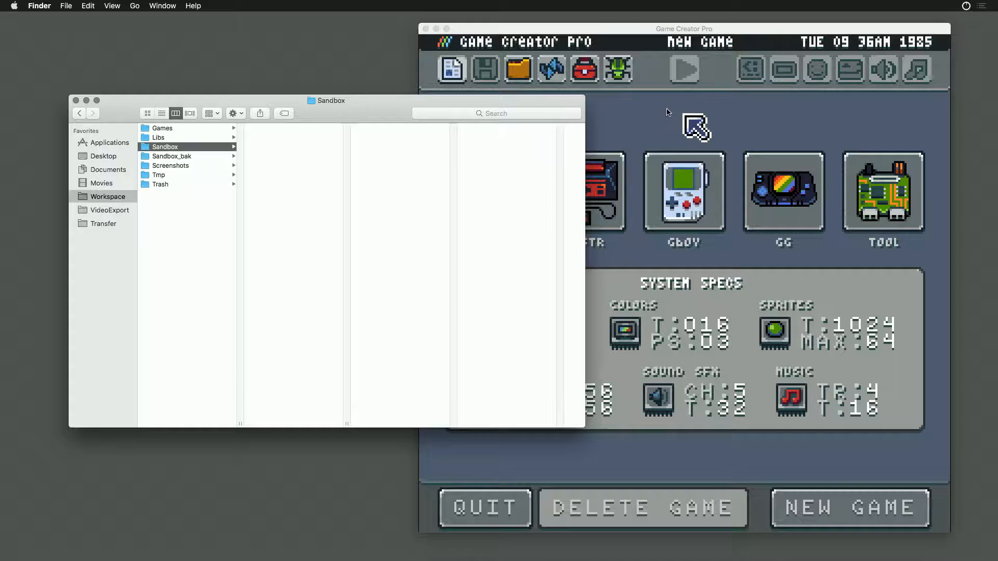
{"action": "left_click", "coordinate": [695, 122]}
{"action": "left_click", "coordinate": [561, 78]}
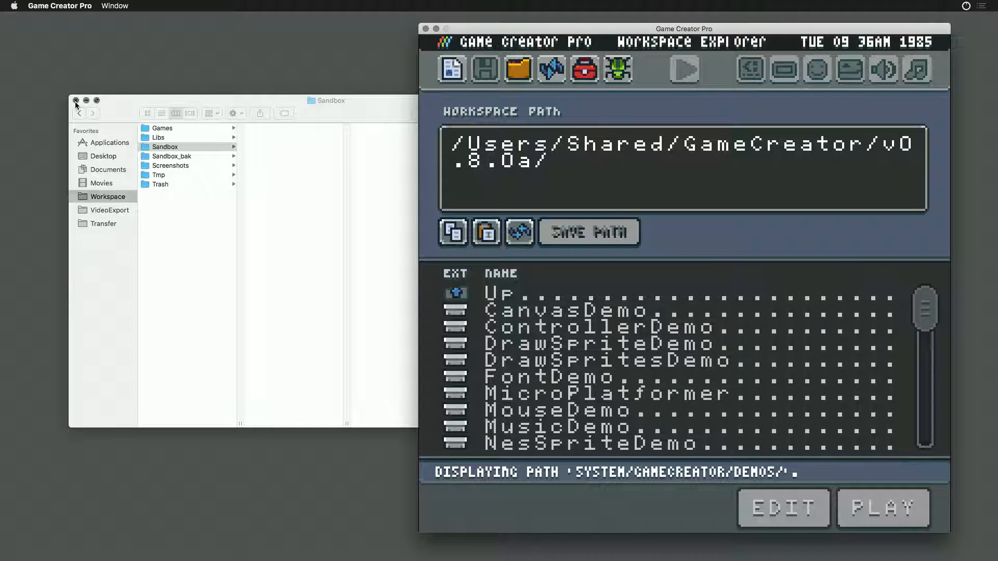
- Reposition the Finder window and move the Workspace's Sandbox_bak folder to the Trash
{"action": "double_click", "coordinate": [140, 99]}
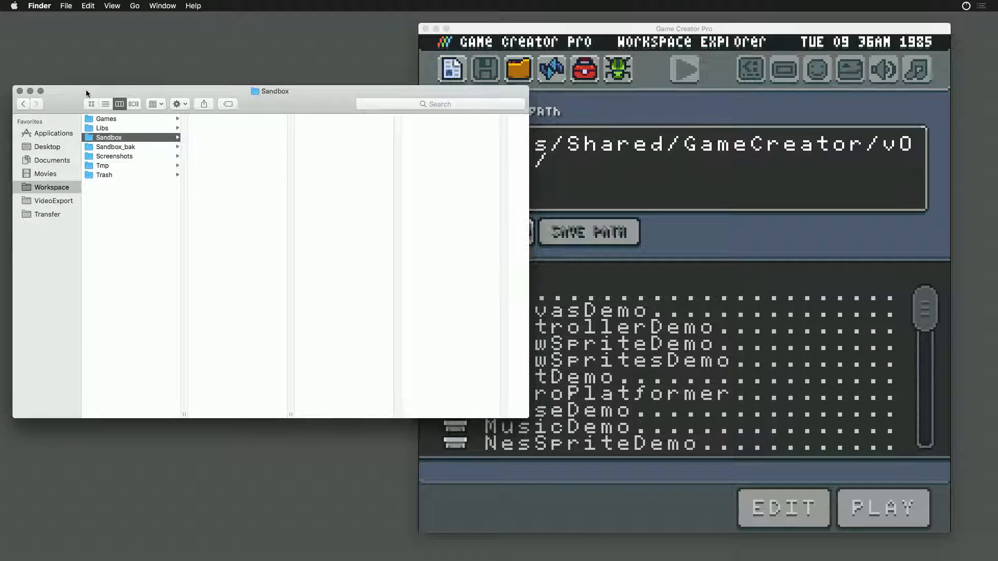
{"action": "left_click", "coordinate": [138, 152]}
{"action": "right_click", "coordinate": [138, 151]}
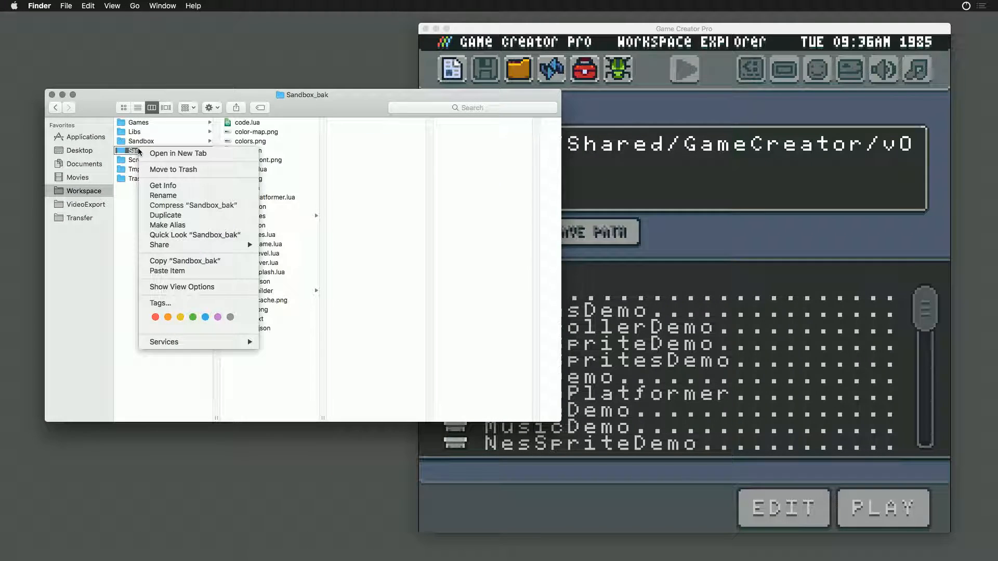
{"action": "left_click", "coordinate": [156, 169]}
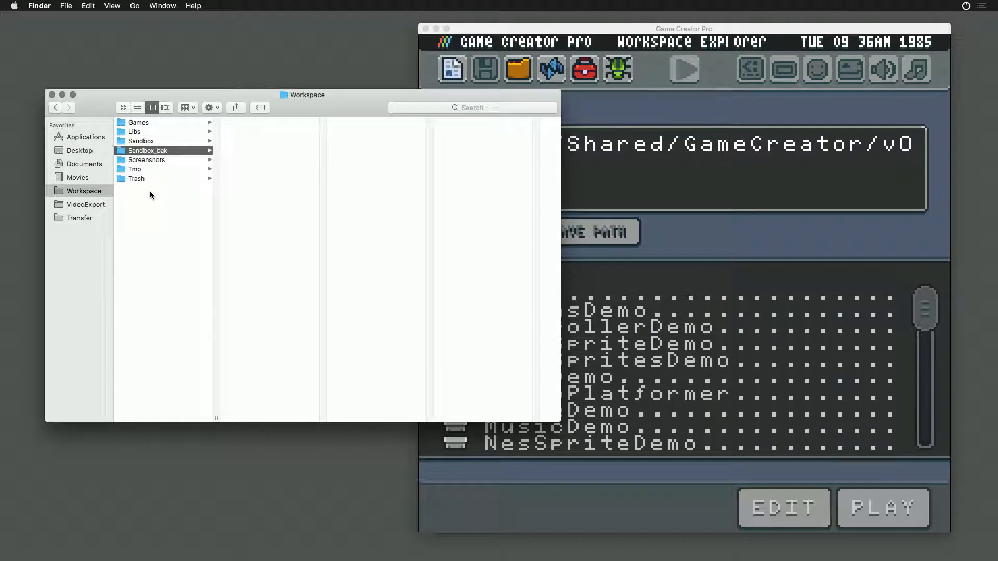
- Shrink the Finder window to fit beside Game Creator Pro and show the contents of the Sandbox folder
{"action": "left_click_drag", "start_coordinate": [561, 422], "coordinate": [378, 383]}
{"action": "left_click", "coordinate": [129, 142]}
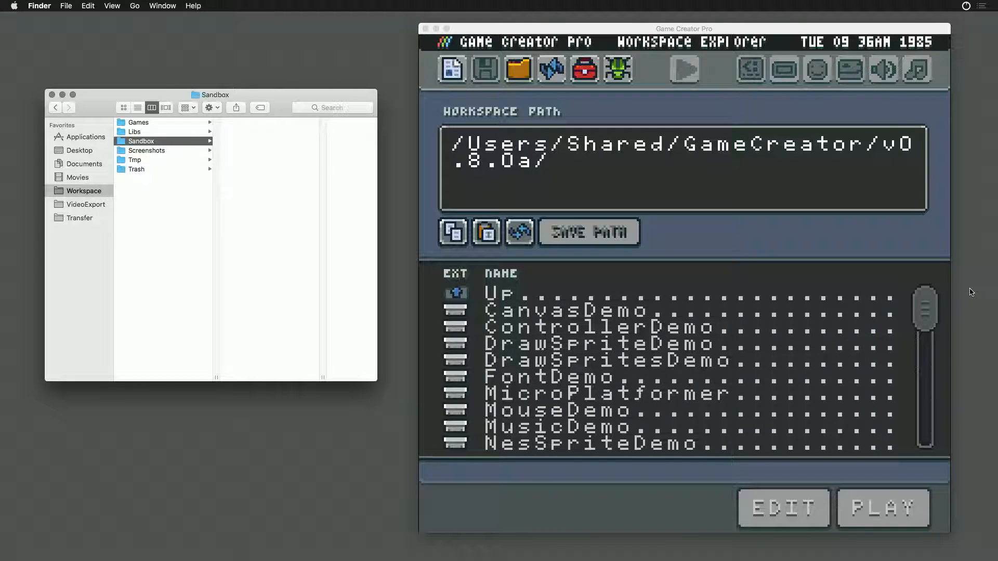
{"action": "left_click", "coordinate": [922, 277]}
{"action": "left_click_drag", "start_coordinate": [927, 312], "coordinate": [931, 430]}
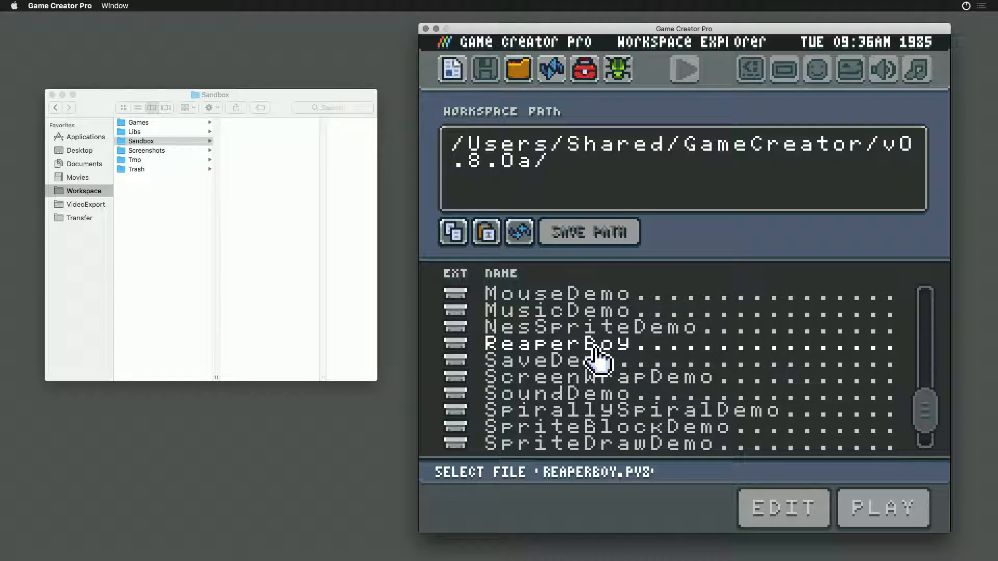
{"action": "left_click", "coordinate": [592, 355]}
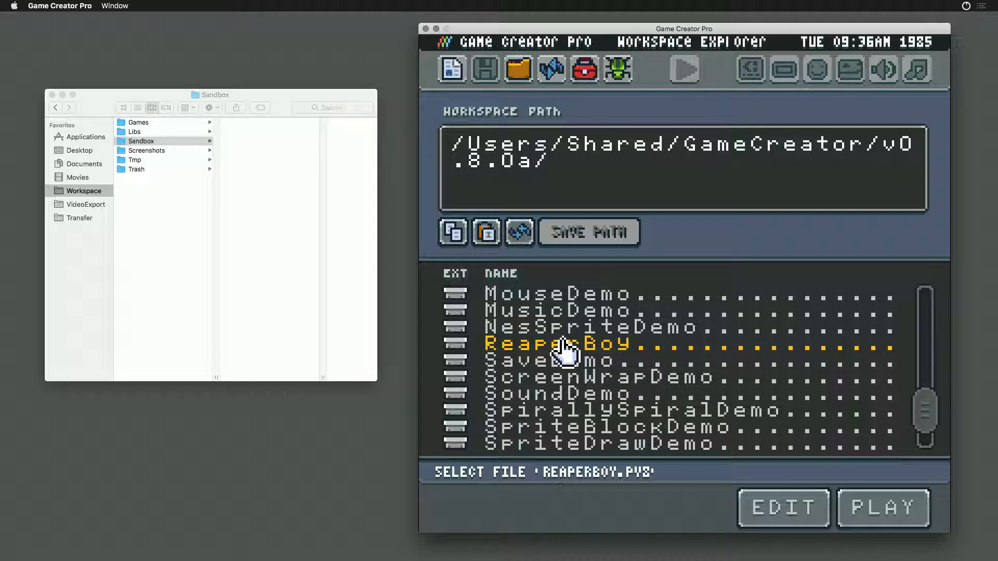
{"action": "left_click", "coordinate": [519, 70]}
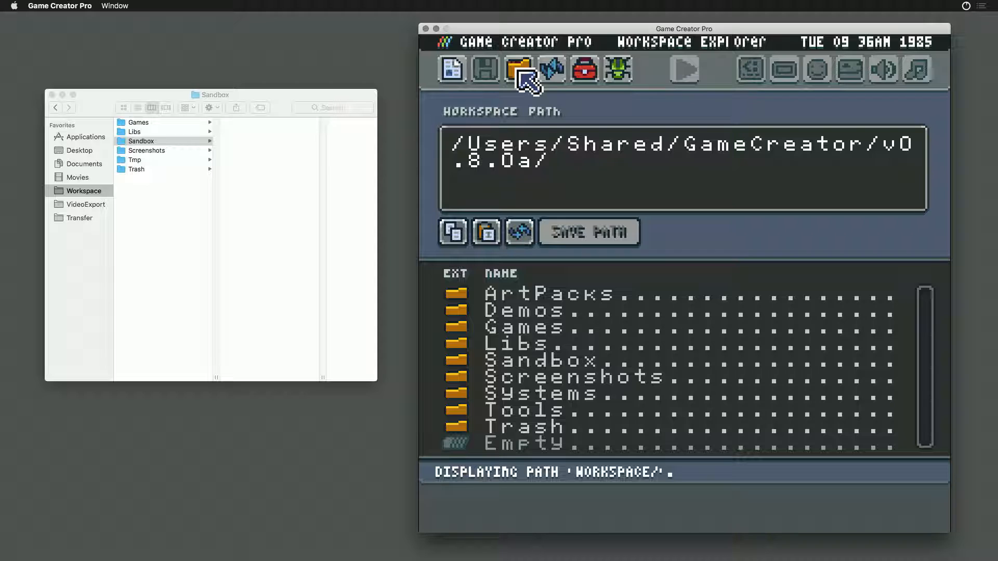
{"action": "double_click", "coordinate": [508, 322]}
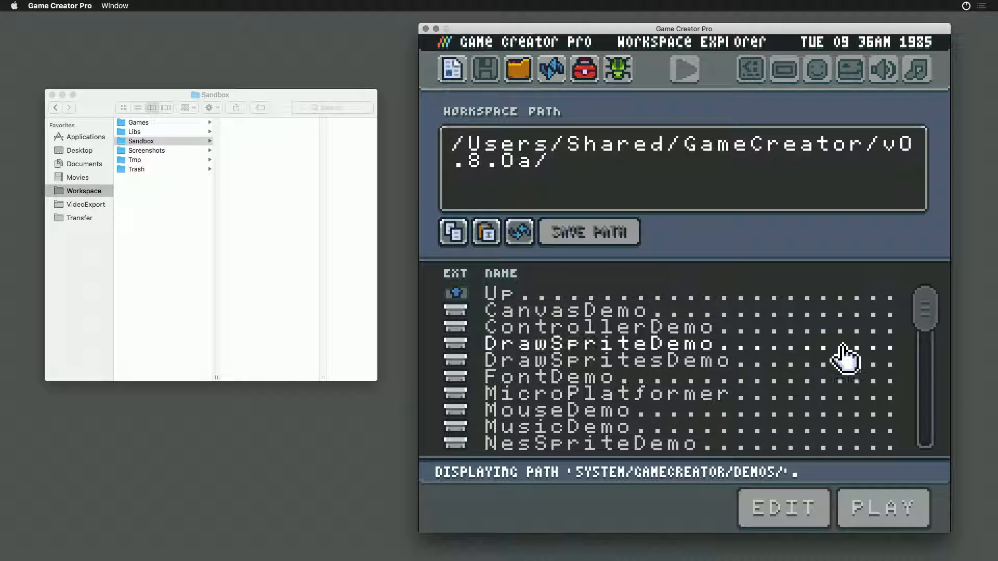
- Select the ReaperBoy demo in the Demos list and copy it to the Workspace's Sandbox for editing
{"action": "left_click_drag", "start_coordinate": [925, 312], "coordinate": [924, 408]}
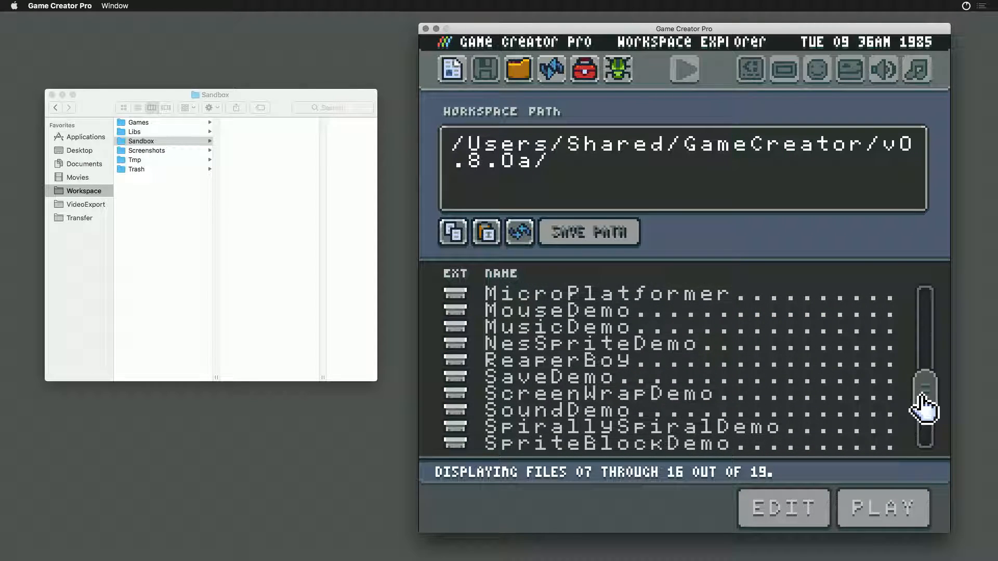
{"action": "left_click", "coordinate": [515, 364]}
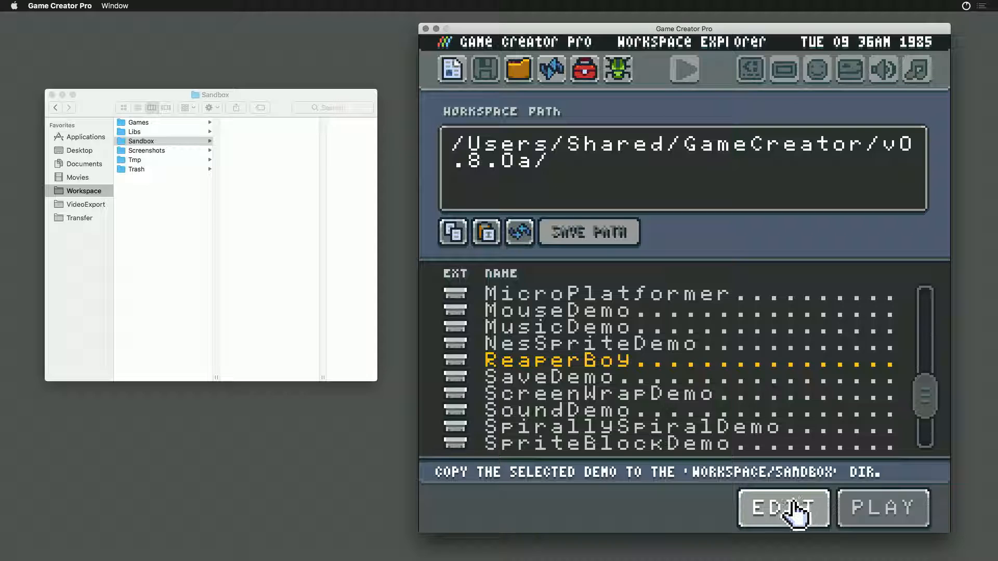
{"action": "left_click", "coordinate": [785, 512]}
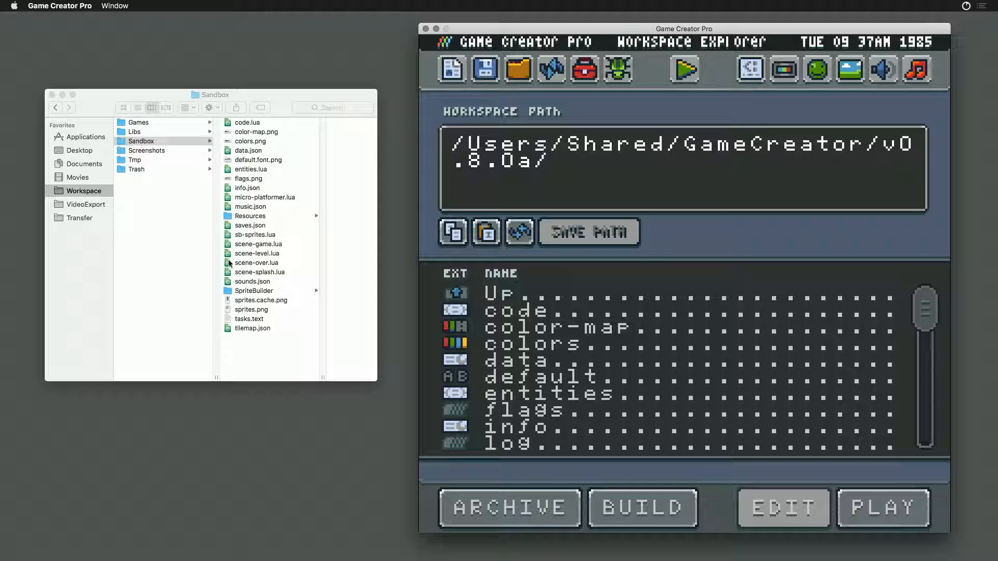
- Return to Game Creator Pro and open the ReaperBoy tilemap in the Tilemap Preview tool
{"action": "left_click", "coordinate": [259, 312]}
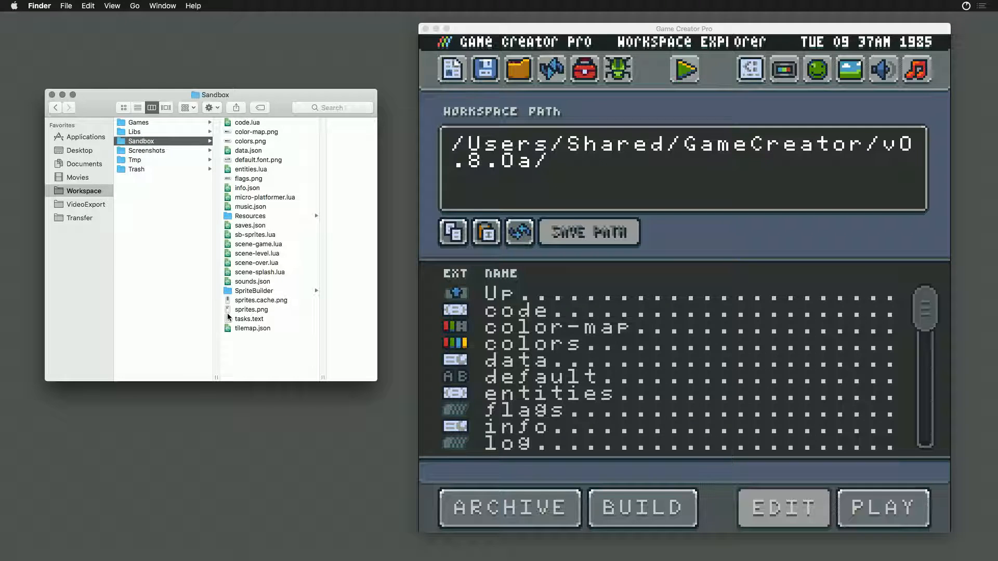
{"action": "left_click", "coordinate": [733, 247]}
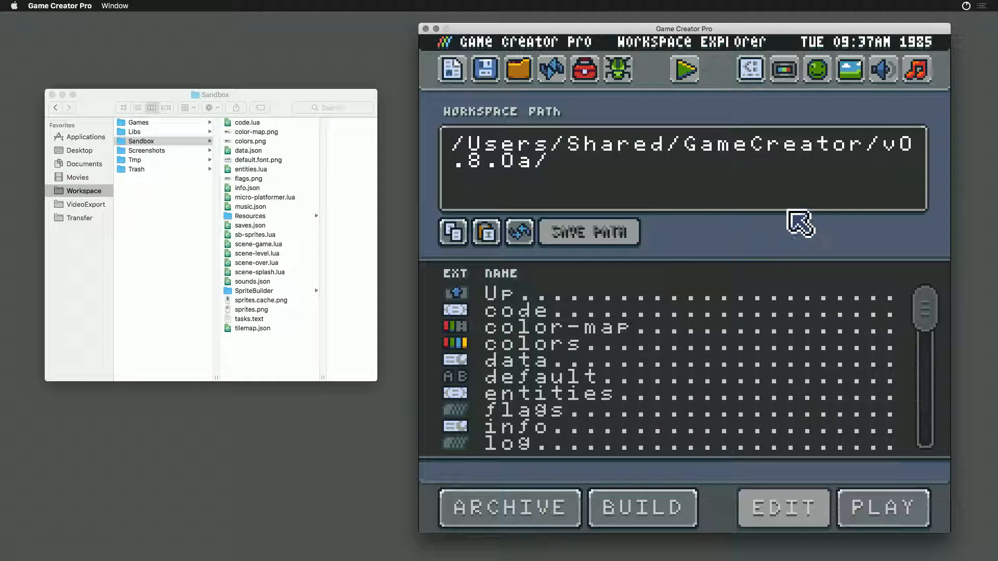
{"action": "left_click", "coordinate": [849, 78]}
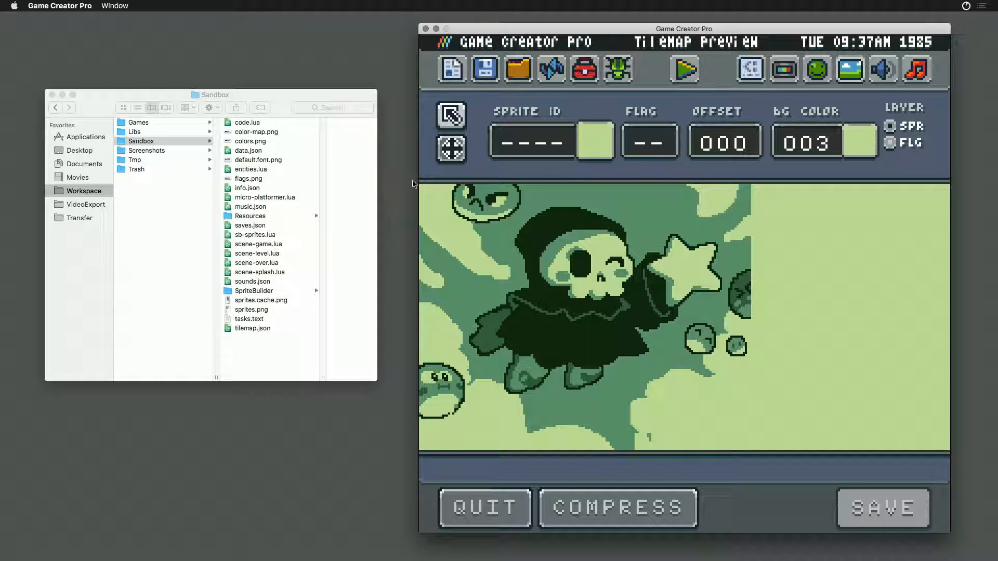
- Change the tilemap's top-left tile to sprite ID 1 and back to empty, and save the tilemap
{"action": "left_click", "coordinate": [432, 198]}
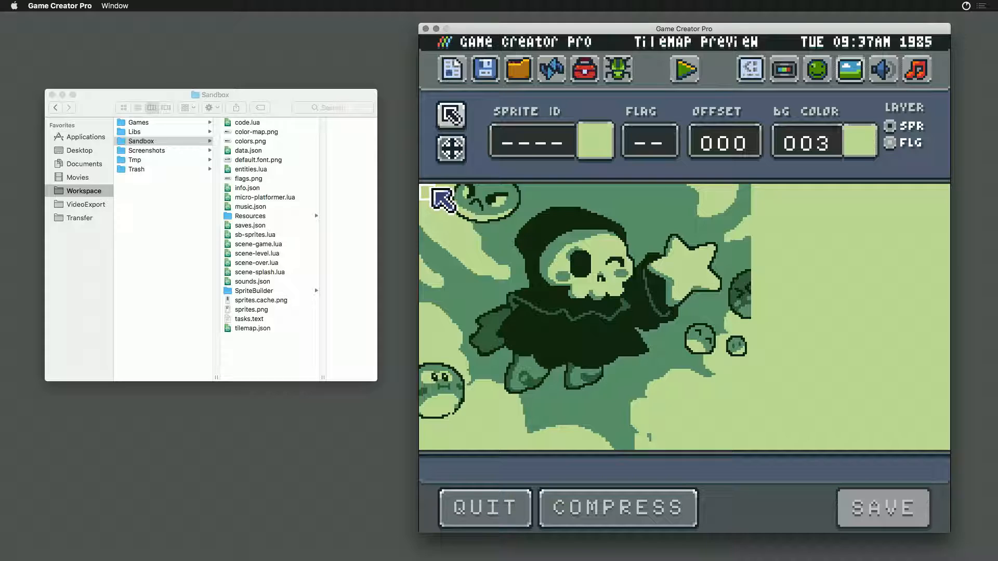
{"action": "left_click", "coordinate": [544, 147]}
{"action": "type", "text": "1"}
{"action": "key", "text": "Return"}
{"action": "left_click", "coordinate": [526, 150]}
{"action": "key", "text": "Return"}
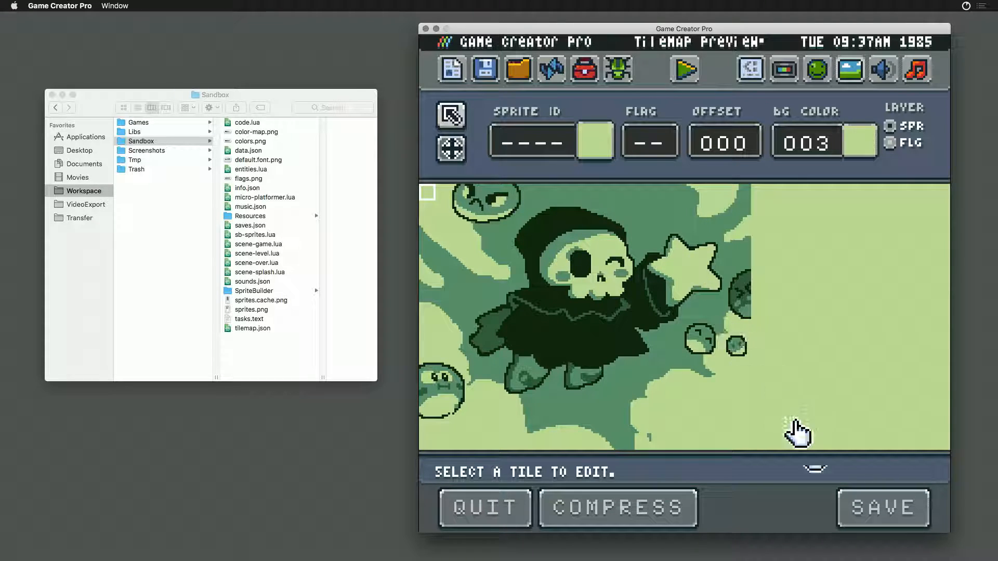
{"action": "left_click", "coordinate": [864, 507]}
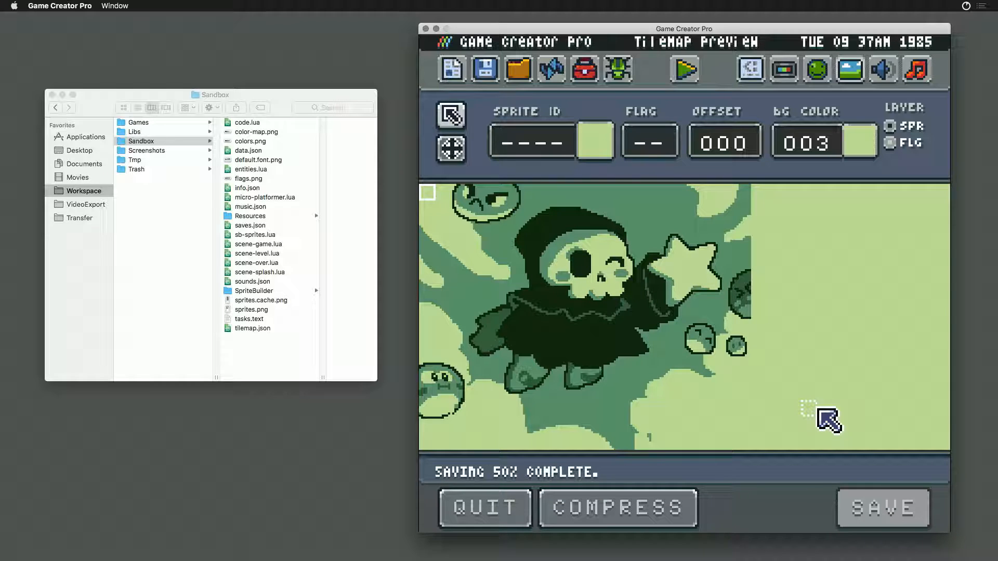
- View the exported tilemap.png from the Sandbox folder in a Quick Look preview and close it
{"action": "left_click", "coordinate": [244, 354]}
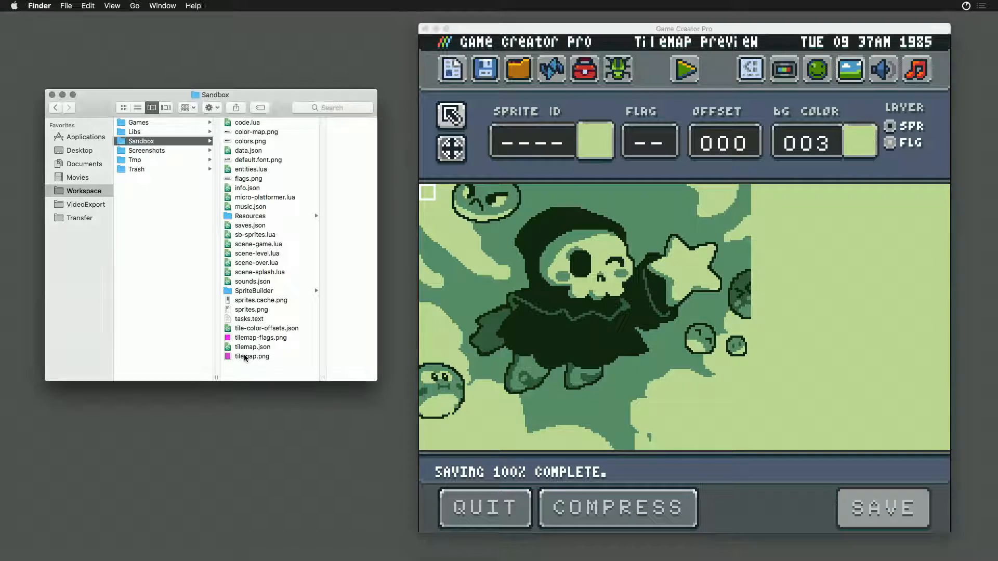
{"action": "left_click", "coordinate": [239, 357]}
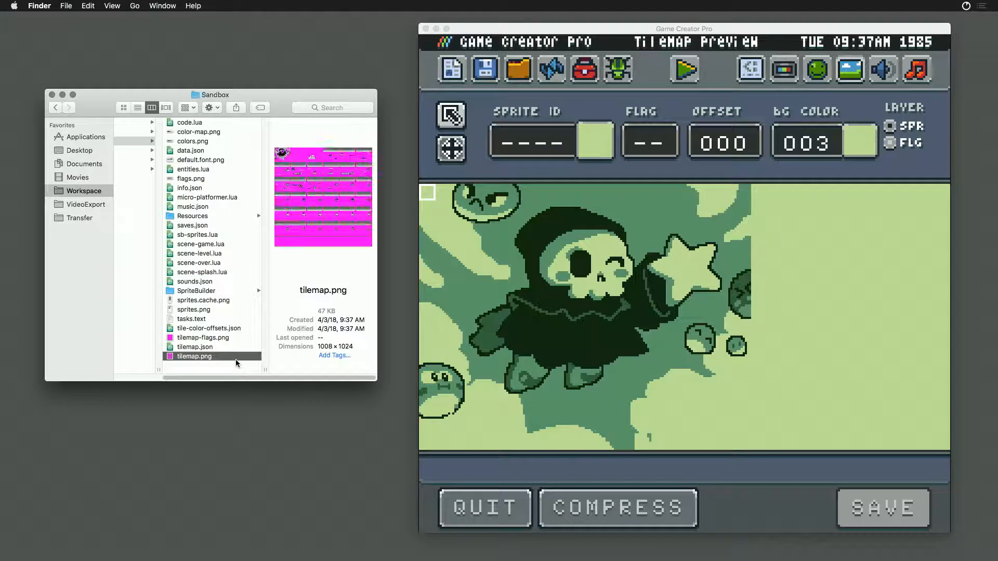
{"action": "key", "text": "space"}
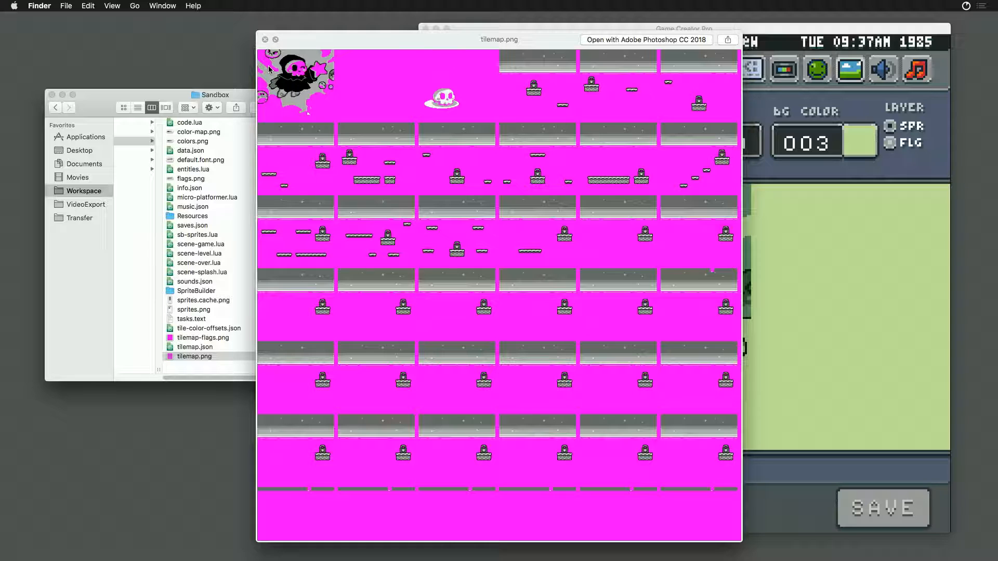
{"action": "key", "text": "space"}
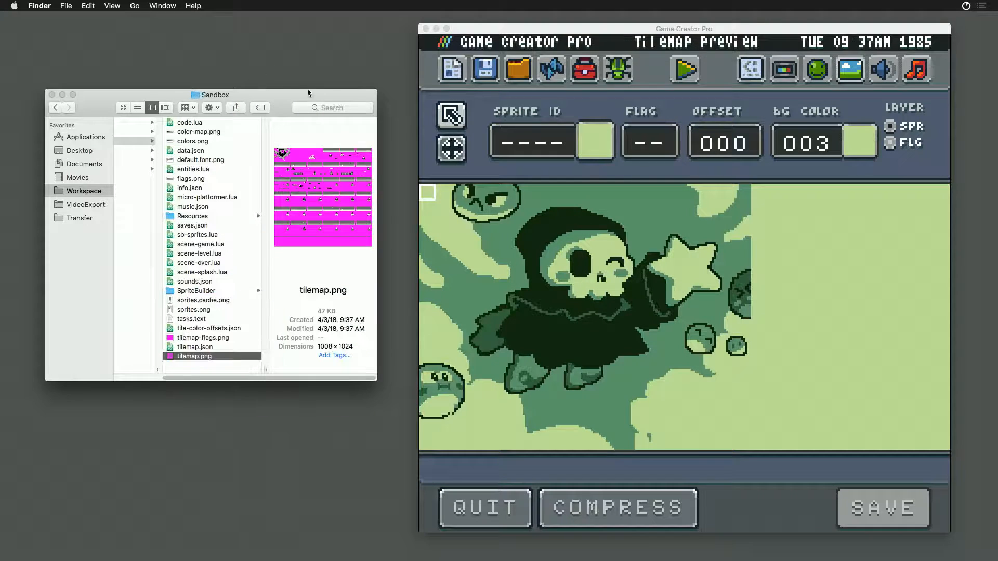
- Open the Sprite Editor in Game Creator Pro and look through the game's sprite pages
{"action": "left_click", "coordinate": [847, 286]}
{"action": "left_click", "coordinate": [823, 75]}
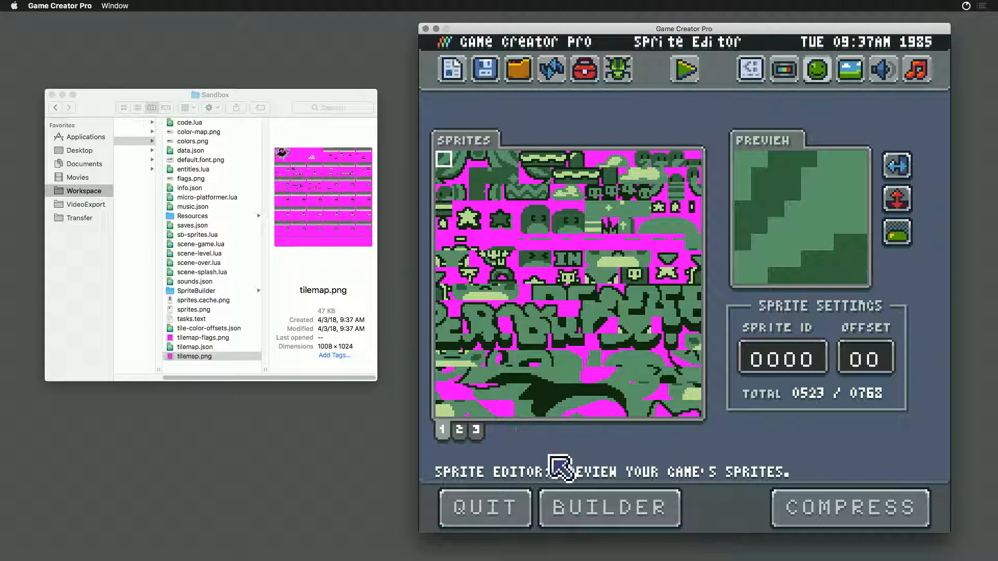
{"action": "left_click", "coordinate": [475, 431]}
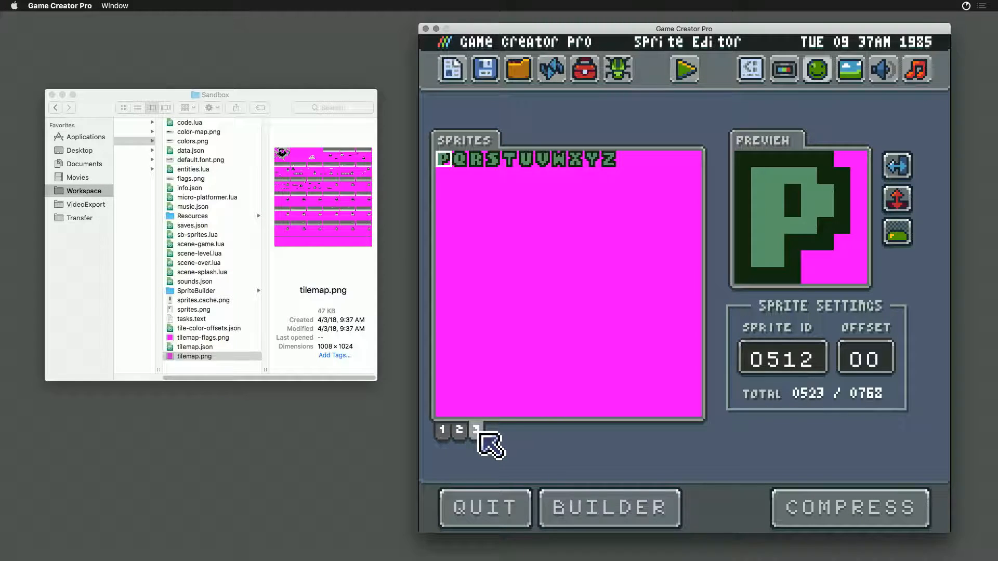
{"action": "left_click", "coordinate": [443, 430]}
{"action": "left_click", "coordinate": [458, 431]}
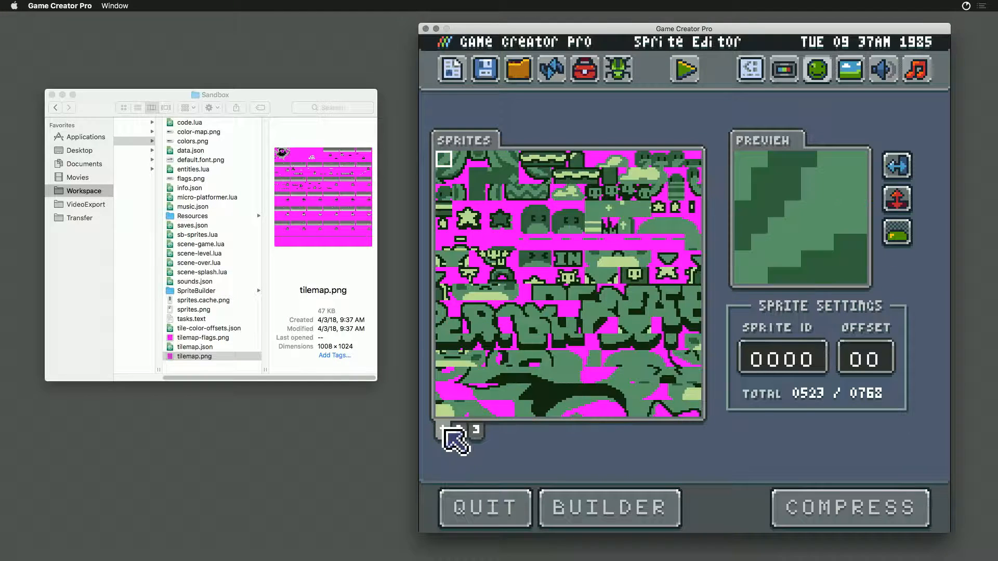
{"action": "left_click", "coordinate": [446, 431]}
{"action": "left_click", "coordinate": [459, 431]}
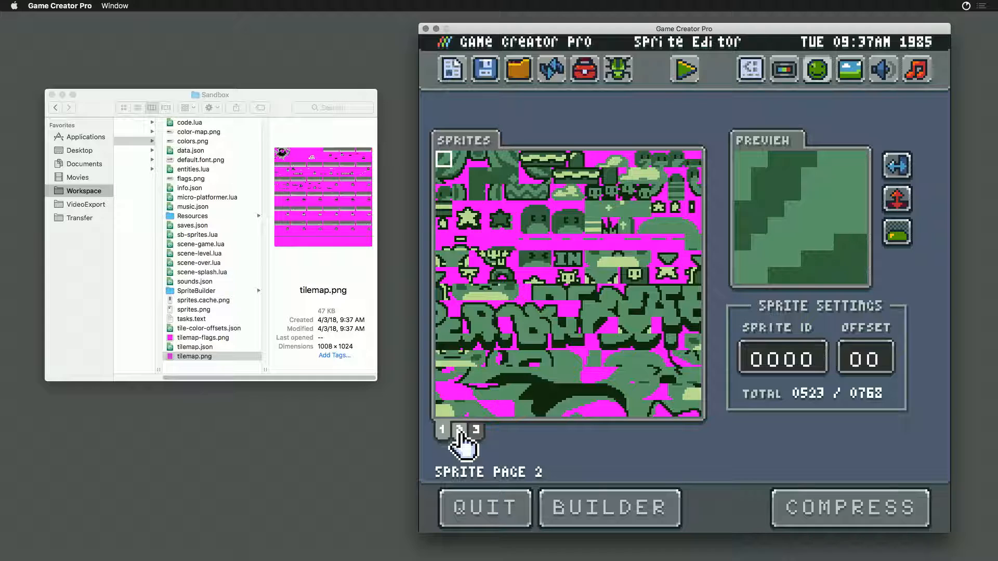
{"action": "left_click", "coordinate": [444, 432]}
{"action": "left_click", "coordinate": [458, 431]}
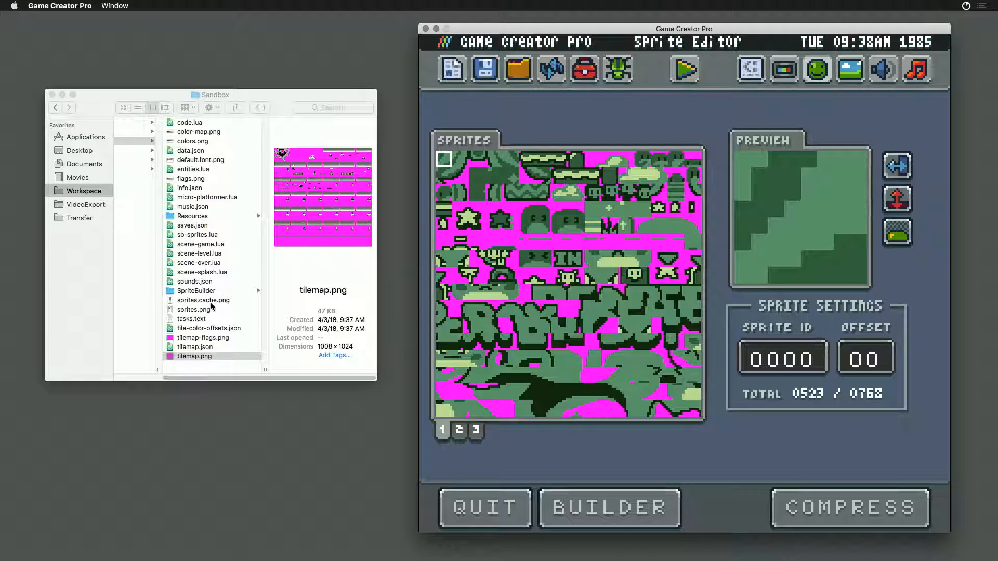
- Compare sprites.png with tilemap.png in the Sandbox folder, viewing the tilemap in a Quick Look preview
{"action": "left_click", "coordinate": [186, 315]}
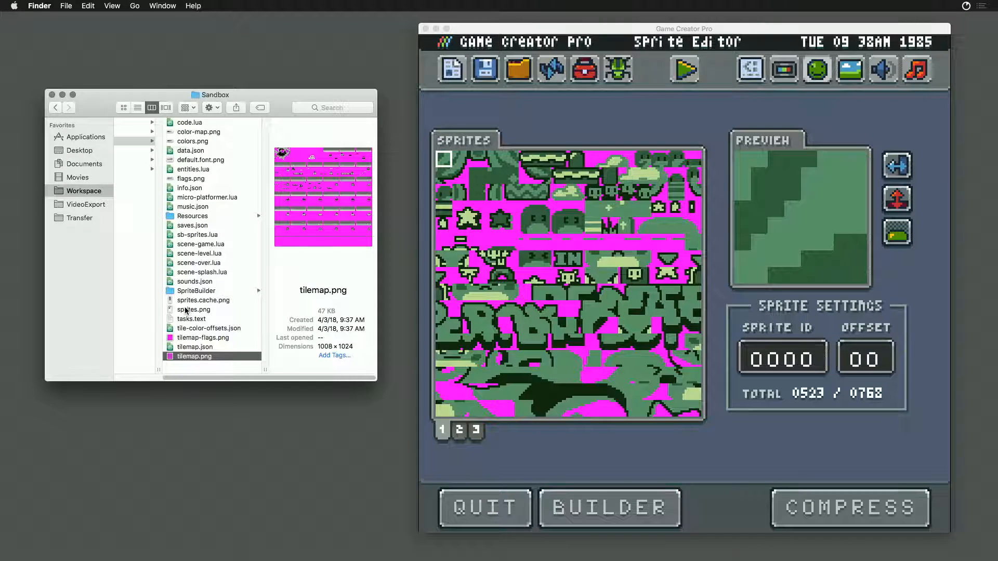
{"action": "left_click", "coordinate": [186, 309]}
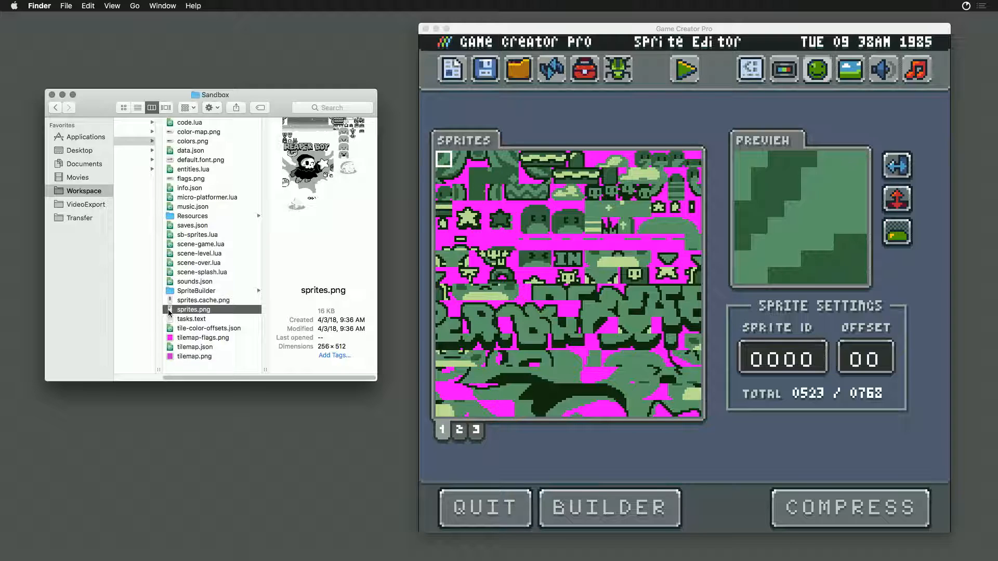
{"action": "left_click", "coordinate": [180, 356]}
{"action": "key", "text": "space"}
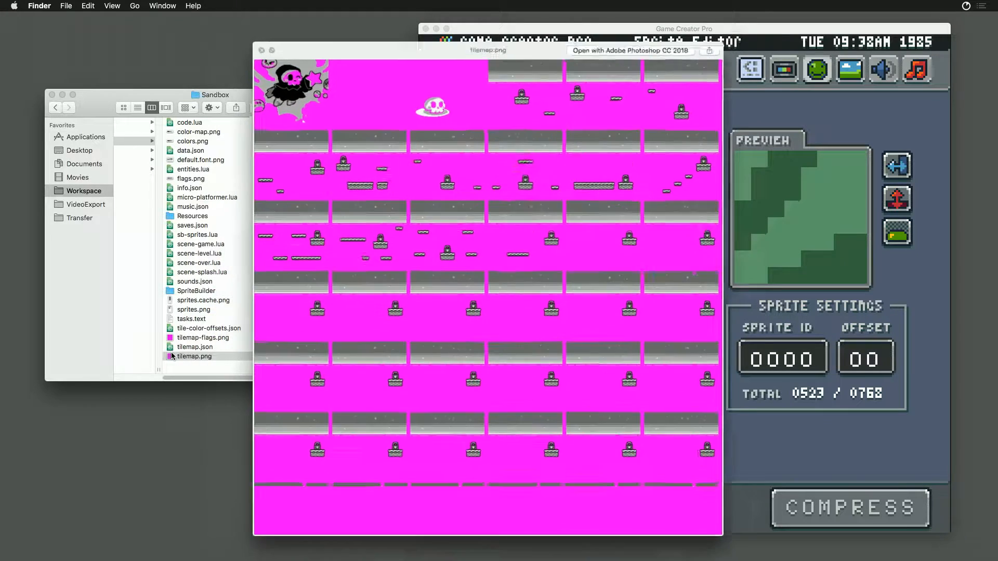
{"action": "key", "text": "space"}
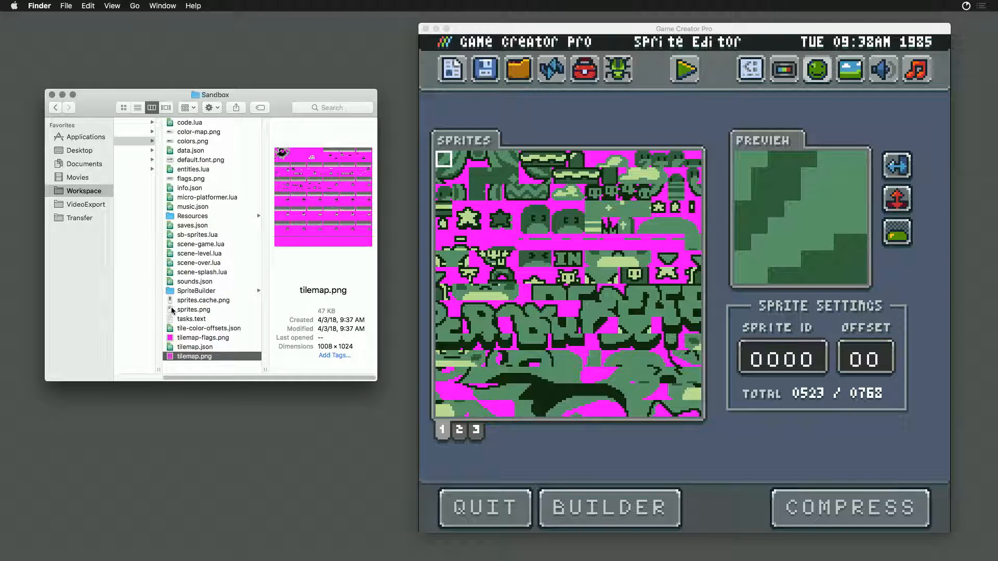
- Open the Desktop folder in a new Finder window and move the three screenshots and StatsManager.cs to the Trash
{"action": "left_click", "coordinate": [173, 311]}
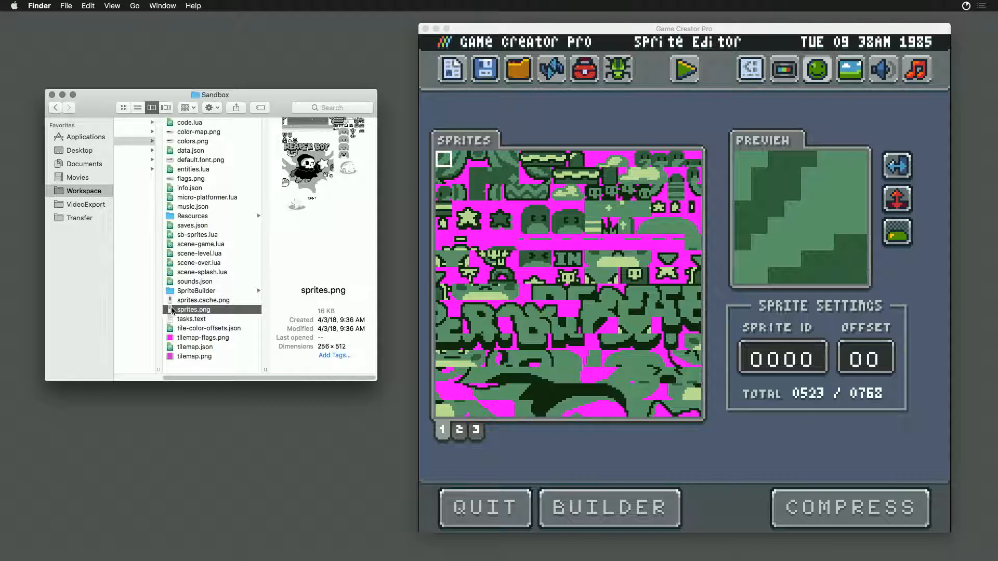
{"action": "scroll", "coordinate": [220, 372], "scroll_direction": "left", "scroll_amount": 5}
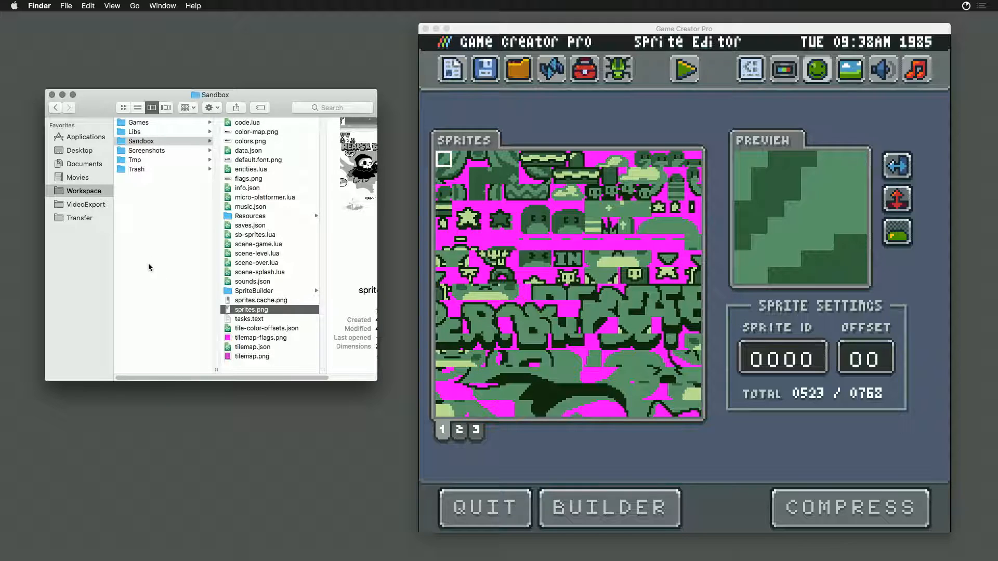
{"action": "key", "text": "super+n"}
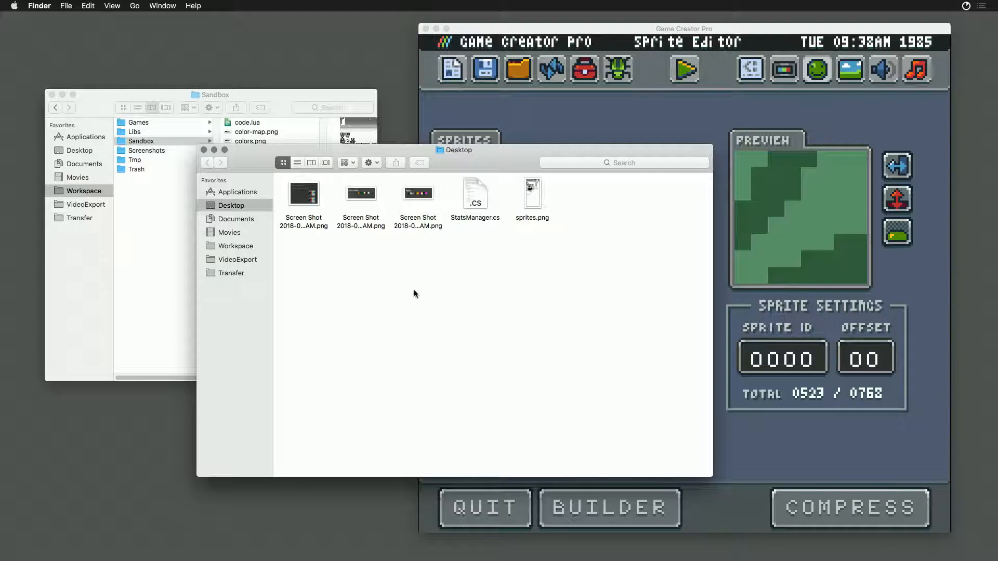
{"action": "left_click_drag", "start_coordinate": [469, 250], "coordinate": [283, 179]}
{"action": "right_click", "coordinate": [304, 193]}
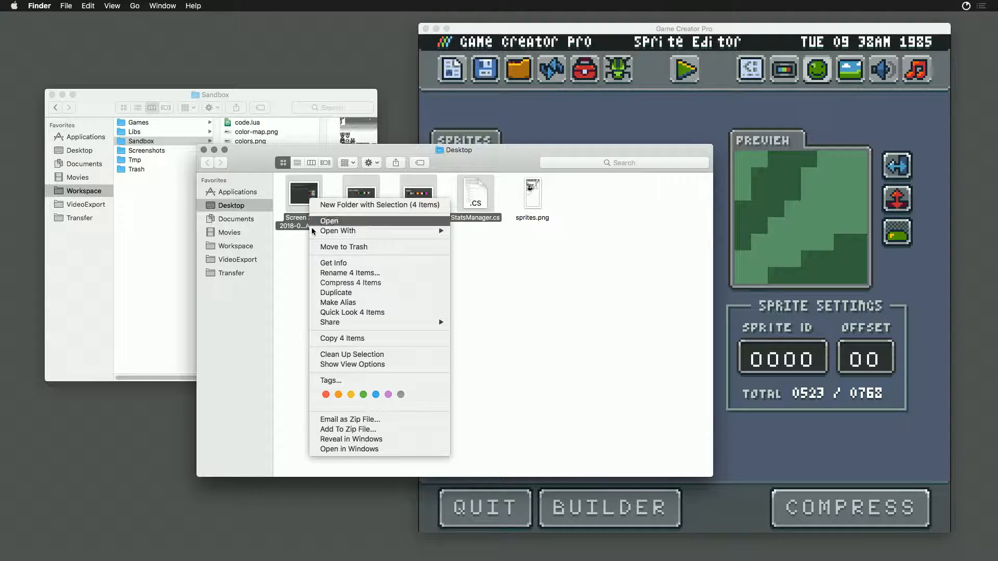
{"action": "left_click", "coordinate": [338, 247]}
- Open the Desktop's sprites.png in Photoshop and activate the Rectangular Marquee tool
{"action": "left_click_drag", "start_coordinate": [329, 237], "coordinate": [304, 197]}
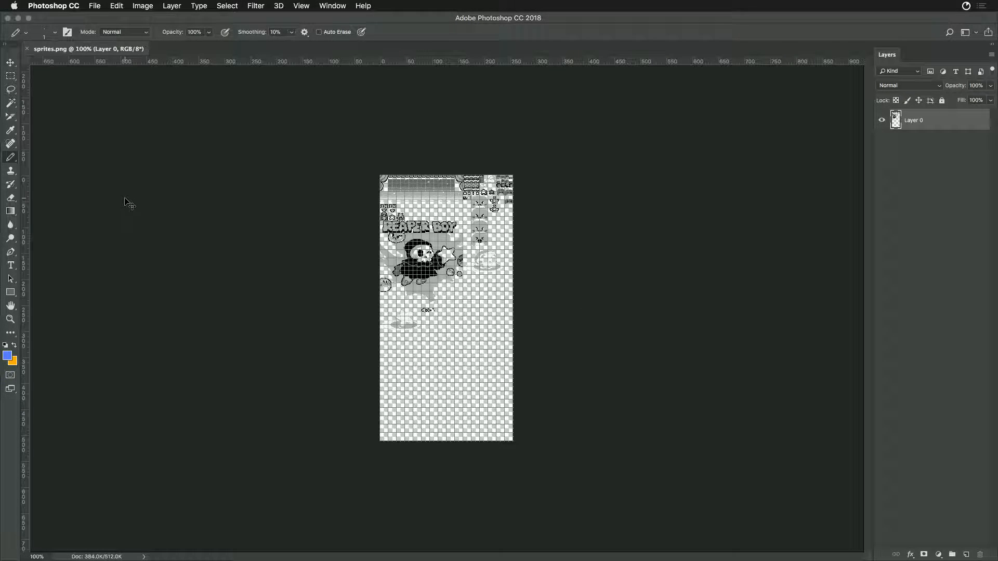
{"action": "key", "text": "super+equal"}
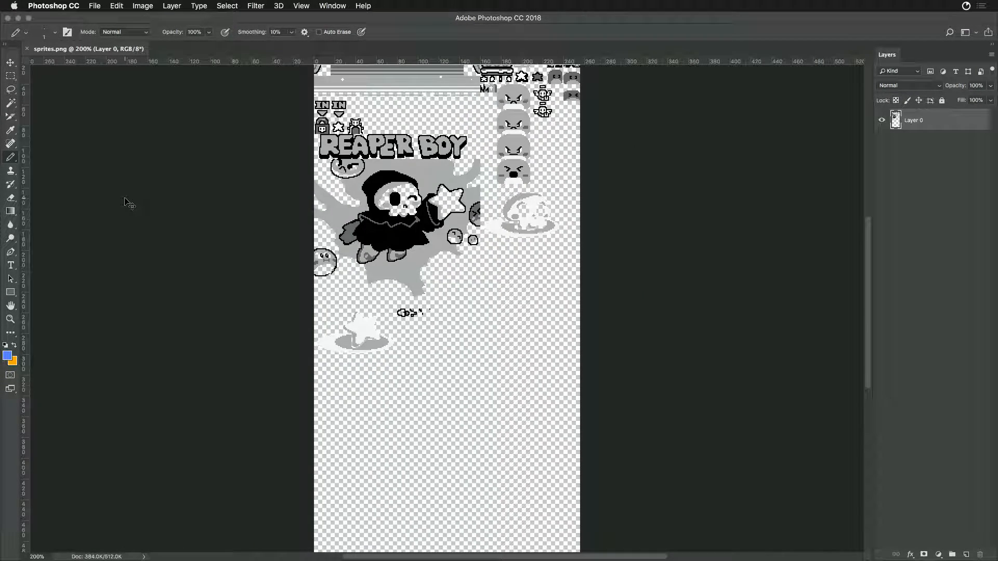
{"action": "left_click_drag", "start_coordinate": [470, 122], "coordinate": [457, 192]}
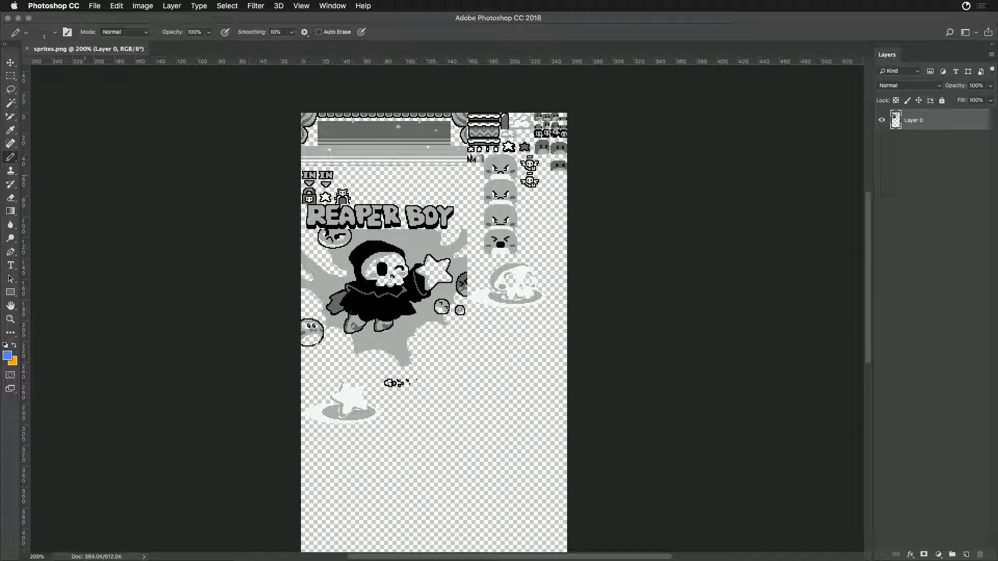
{"action": "left_click", "coordinate": [11, 76]}
- Switch to Game Creator Pro, open the New Game tool and delete the current game from the Sandbox
{"action": "key", "text": "super+Tab"}
{"action": "key", "text": "super+Tab"}
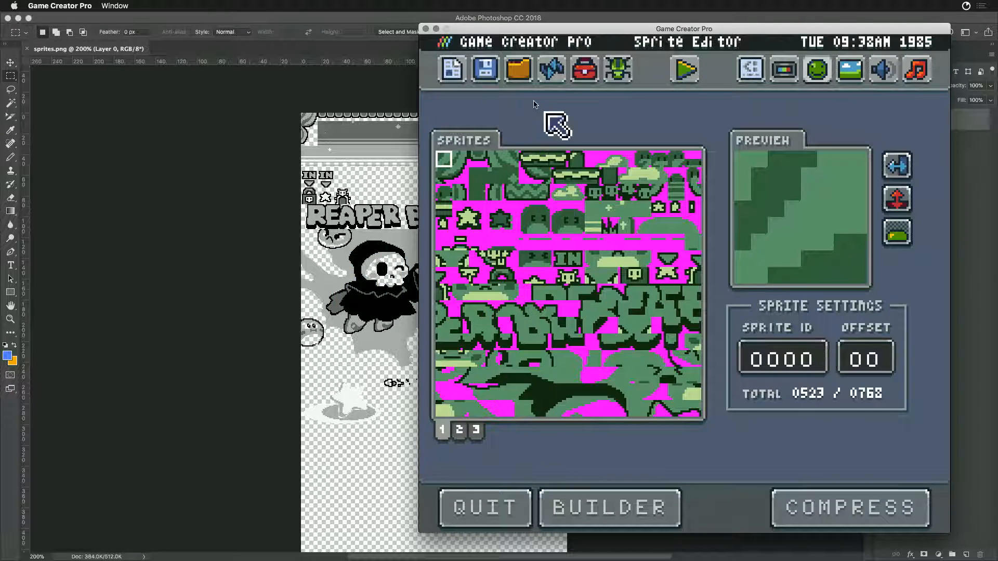
{"action": "left_click", "coordinate": [452, 69]}
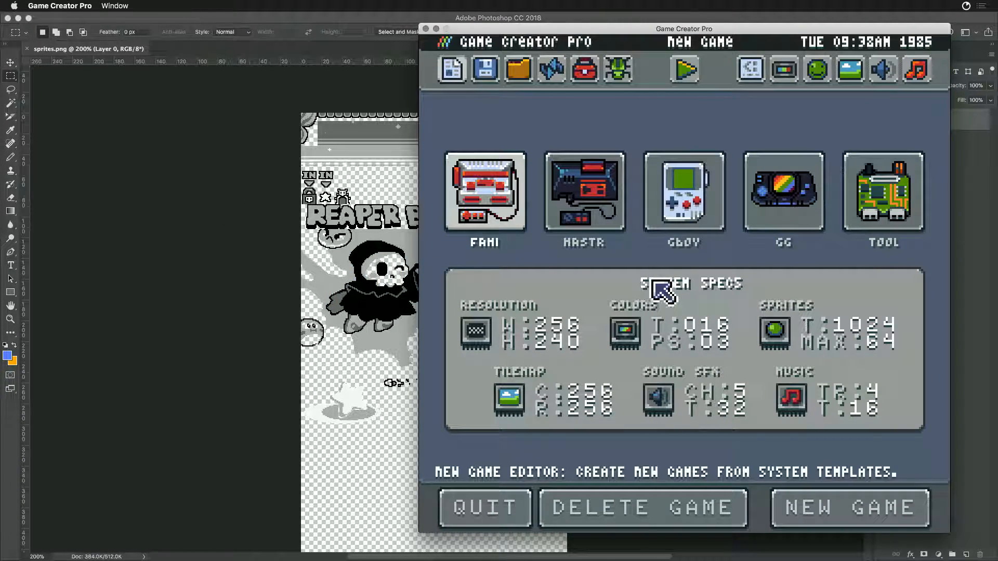
{"action": "left_click", "coordinate": [634, 516]}
{"action": "left_click", "coordinate": [636, 514]}
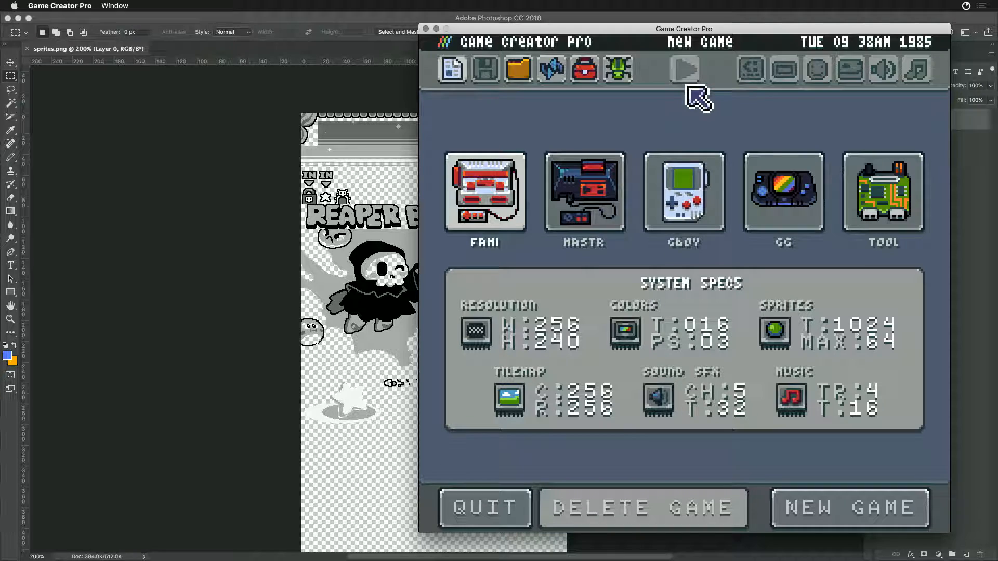
- Create a new game from the GBoy template, run it and return to the Workspace Explorer
{"action": "left_click", "coordinate": [684, 200]}
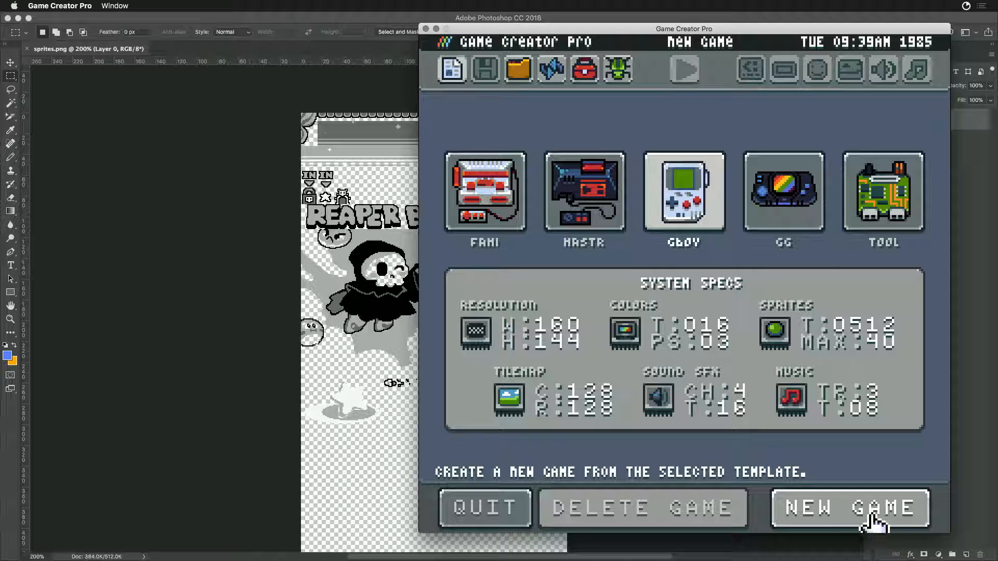
{"action": "left_click", "coordinate": [797, 510]}
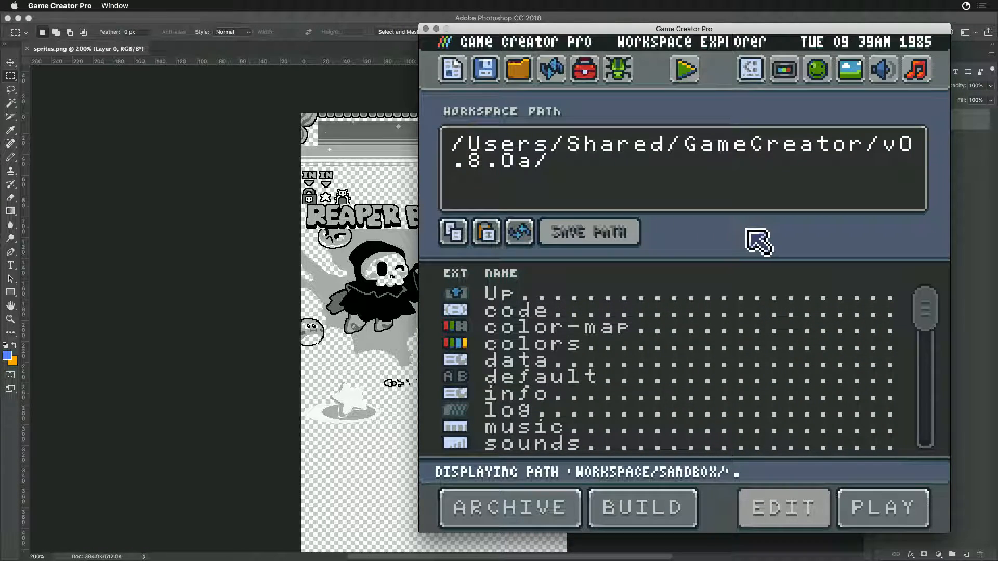
{"action": "left_click", "coordinate": [686, 73]}
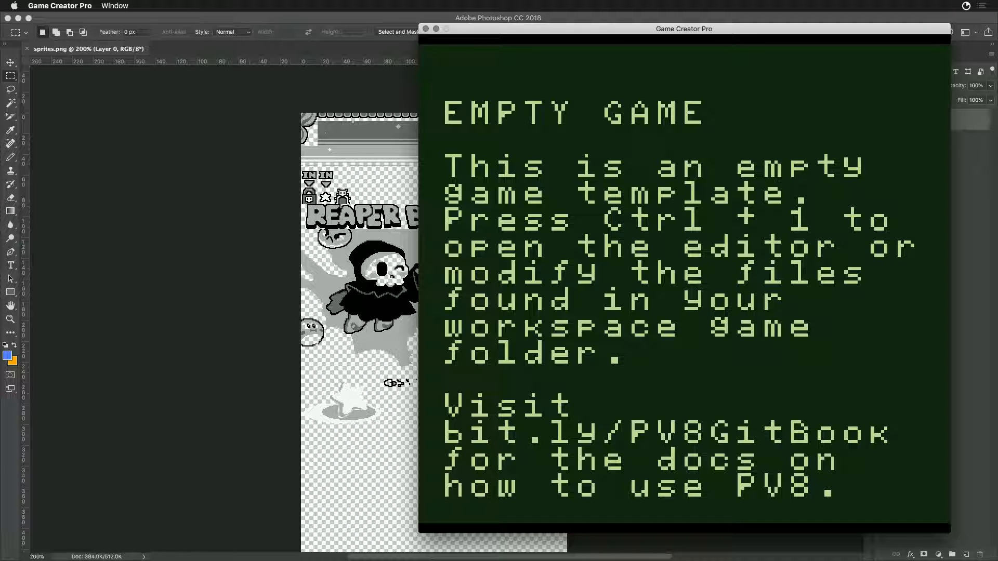
{"action": "key", "text": "ctrl+1"}
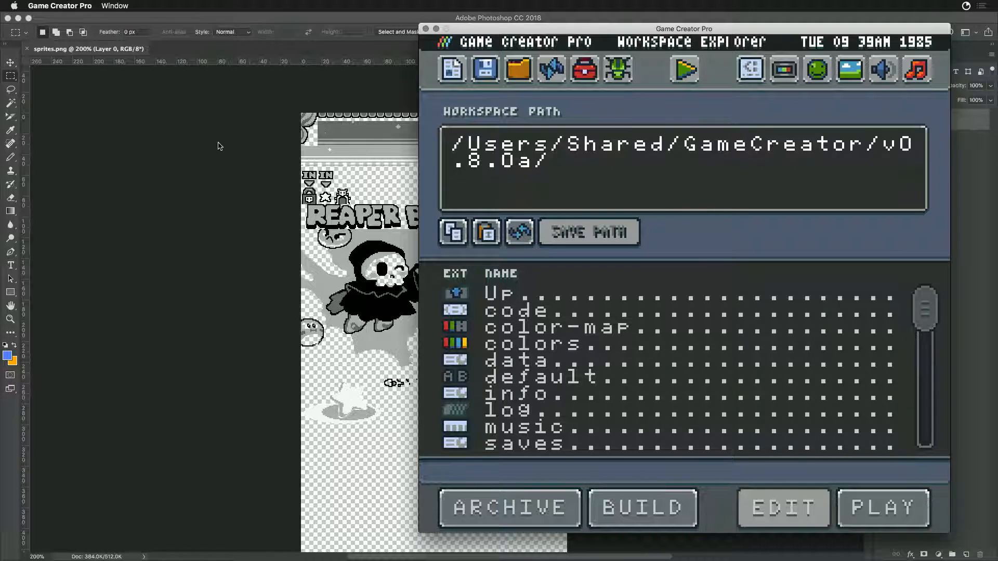
- Switch to Photoshop and save a PNG copy of the sprite sheet as sprites.png in the Workspace's Sandbox folder, with the large file size option
{"action": "left_click", "coordinate": [219, 144]}
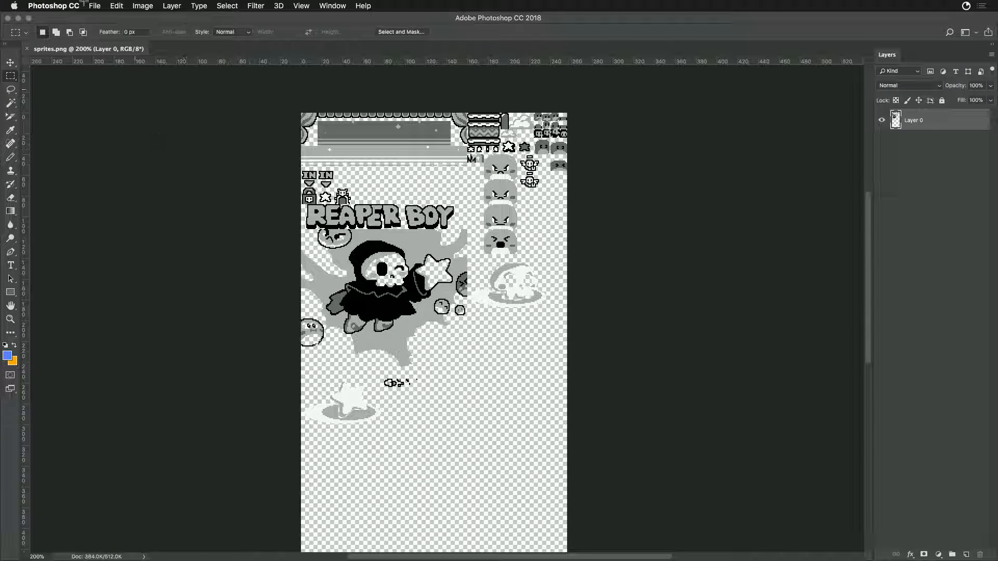
{"action": "left_click", "coordinate": [95, 5]}
{"action": "left_click", "coordinate": [112, 113]}
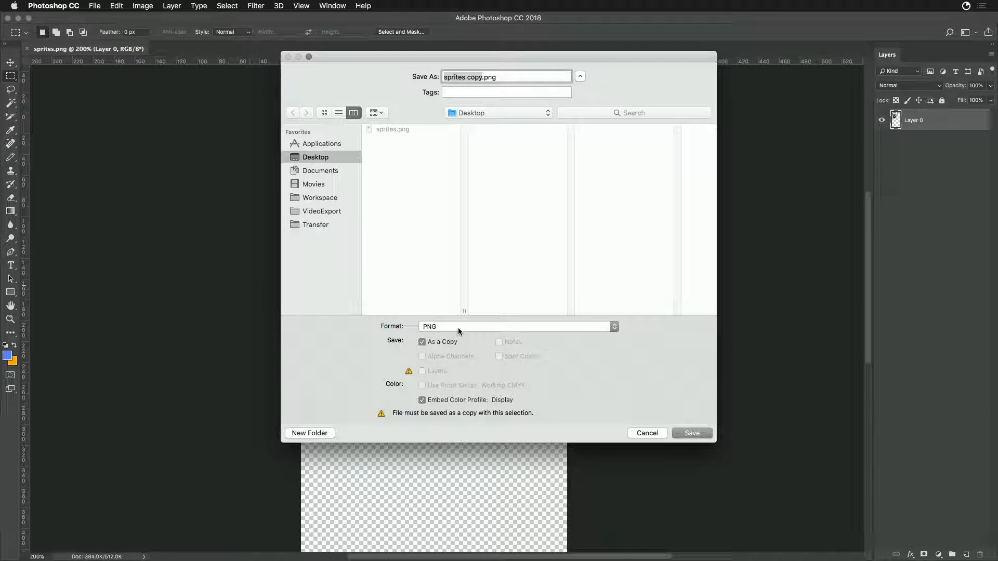
{"action": "left_click", "coordinate": [314, 198]}
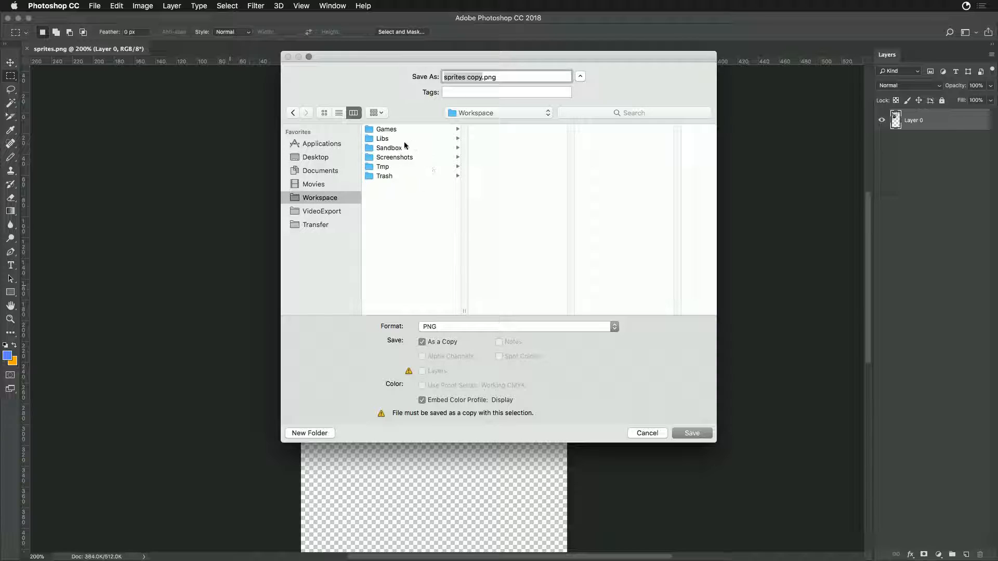
{"action": "left_click", "coordinate": [410, 147]}
{"action": "left_click", "coordinate": [482, 77]}
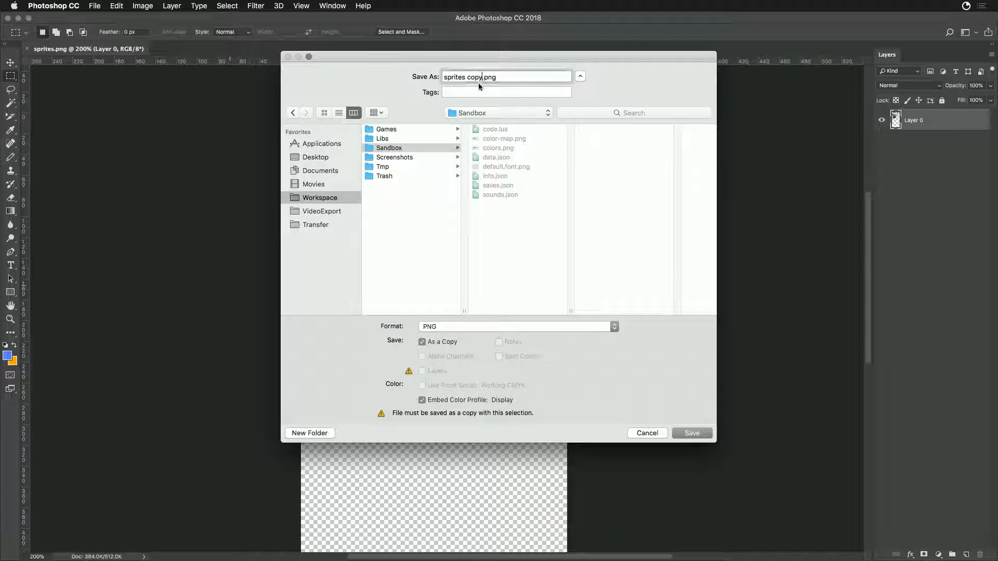
{"action": "key", "text": "BackSpace"}
{"action": "key", "text": "BackSpace"}
{"action": "key", "text": "BackSpace"}
{"action": "key", "text": "BackSpace"}
{"action": "key", "text": "BackSpace"}
{"action": "key", "text": "Return"}
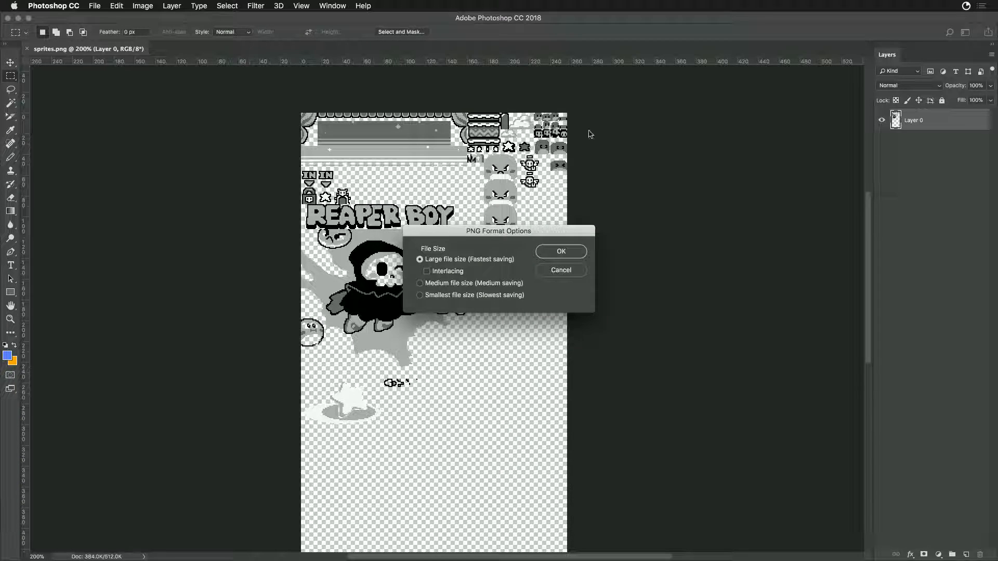
{"action": "left_click", "coordinate": [561, 251]}
- Switch to Game Creator Pro and look through sprite pages 1 and 2 in the Sprite Editor
{"action": "key", "text": "super+Tab"}
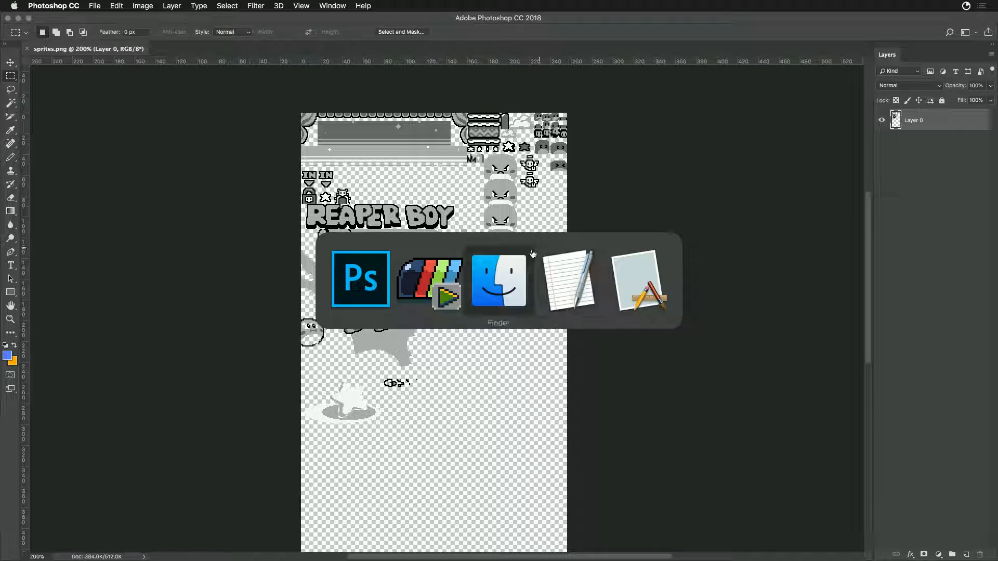
{"action": "left_click", "coordinate": [442, 293]}
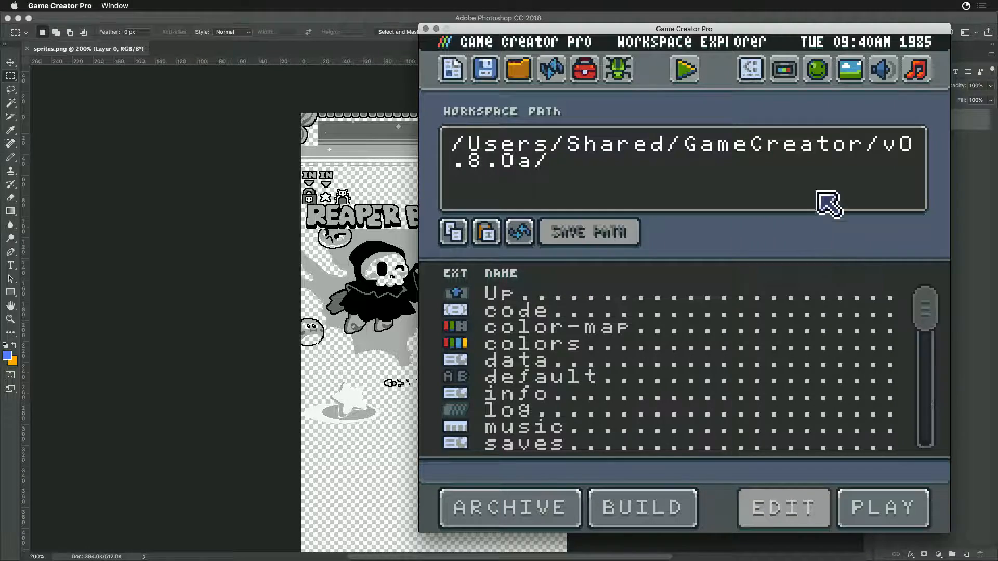
{"action": "left_click", "coordinate": [816, 70]}
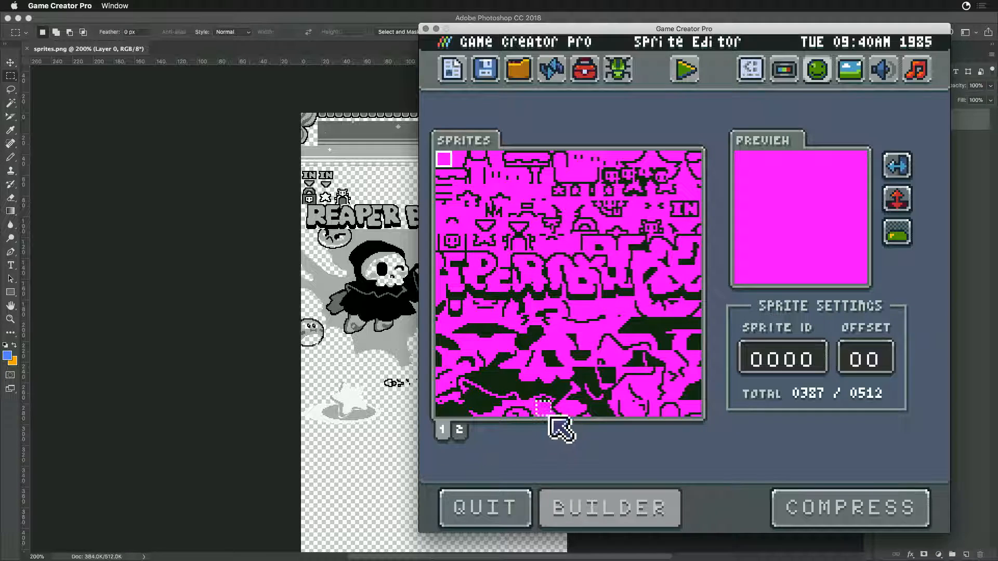
{"action": "left_click", "coordinate": [466, 431]}
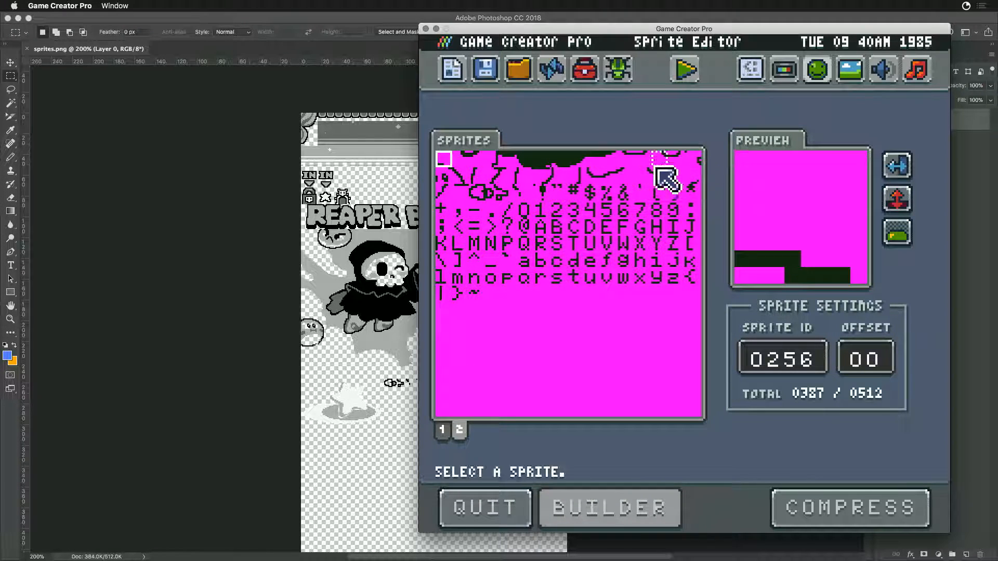
{"action": "left_click", "coordinate": [443, 430]}
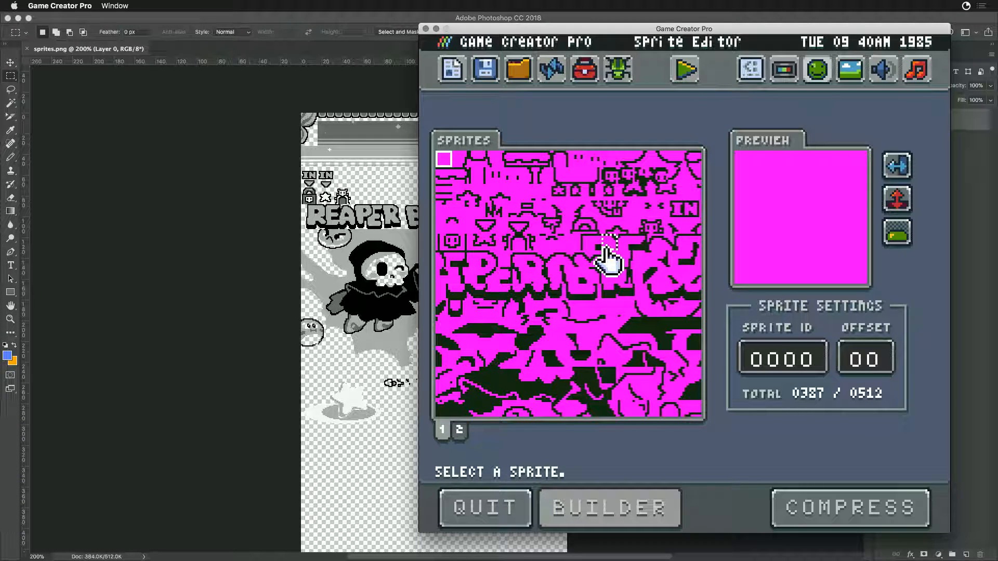
- Switch to Finder, move the Sandbox window to the middle of the screen and close the Desktop window
{"action": "left_click", "coordinate": [227, 206]}
{"action": "key", "text": "super+Tab"}
{"action": "key", "text": "super+Tab"}
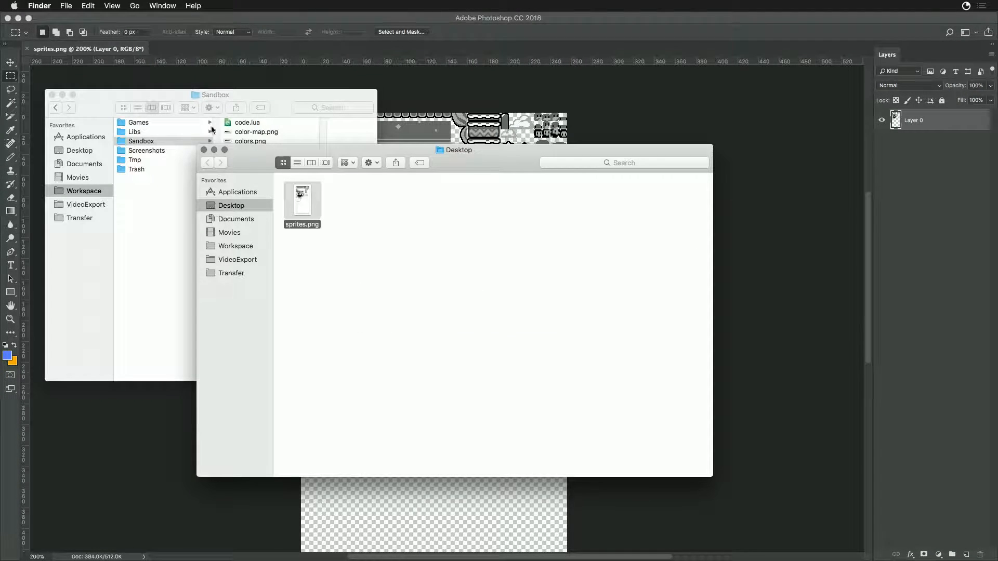
{"action": "left_click_drag", "start_coordinate": [176, 93], "coordinate": [450, 170]}
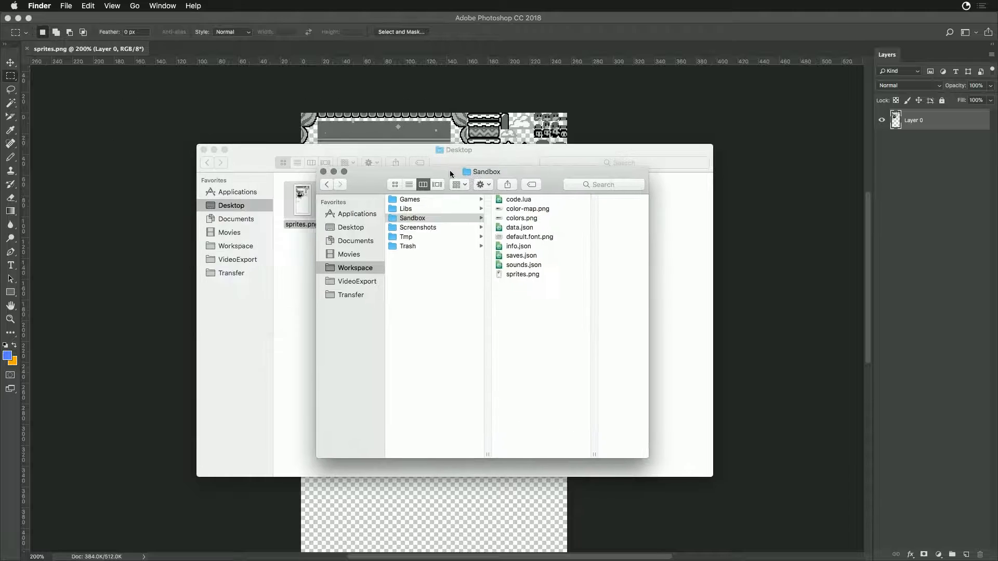
{"action": "left_click", "coordinate": [456, 154]}
{"action": "key", "text": "super+w"}
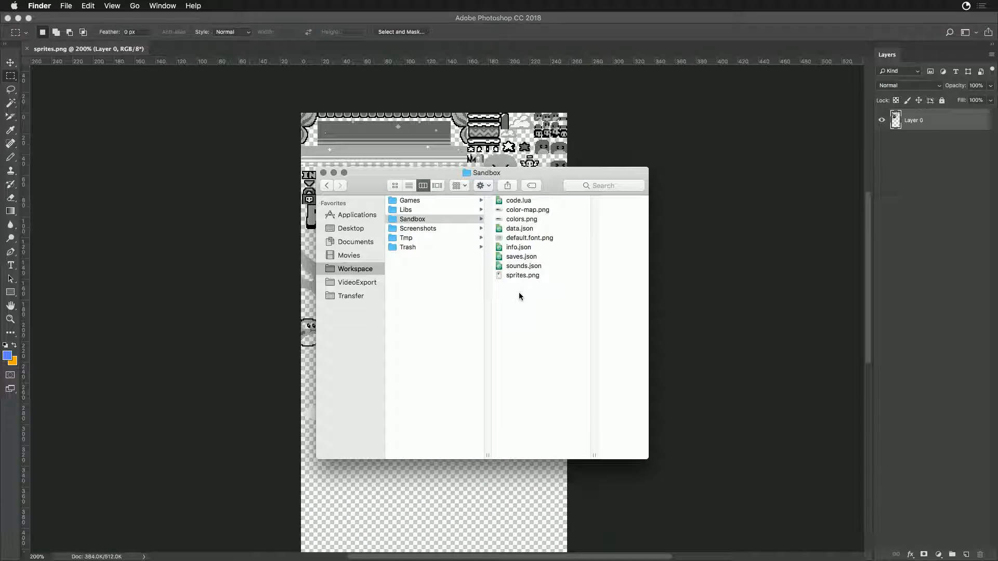
- Compare the previews of color-map.png and colors.png in the Sandbox folder
{"action": "left_click", "coordinate": [519, 210]}
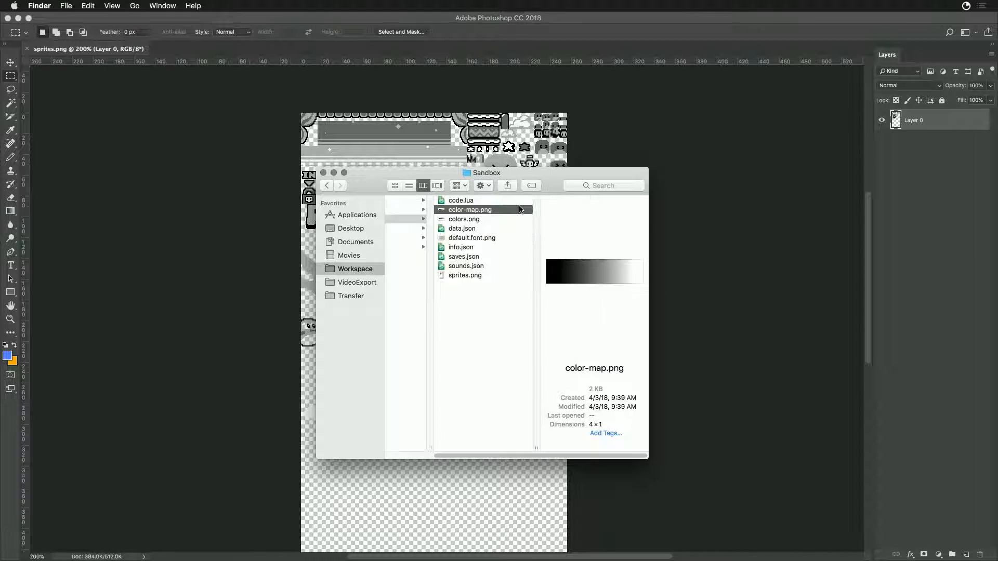
{"action": "left_click", "coordinate": [464, 220]}
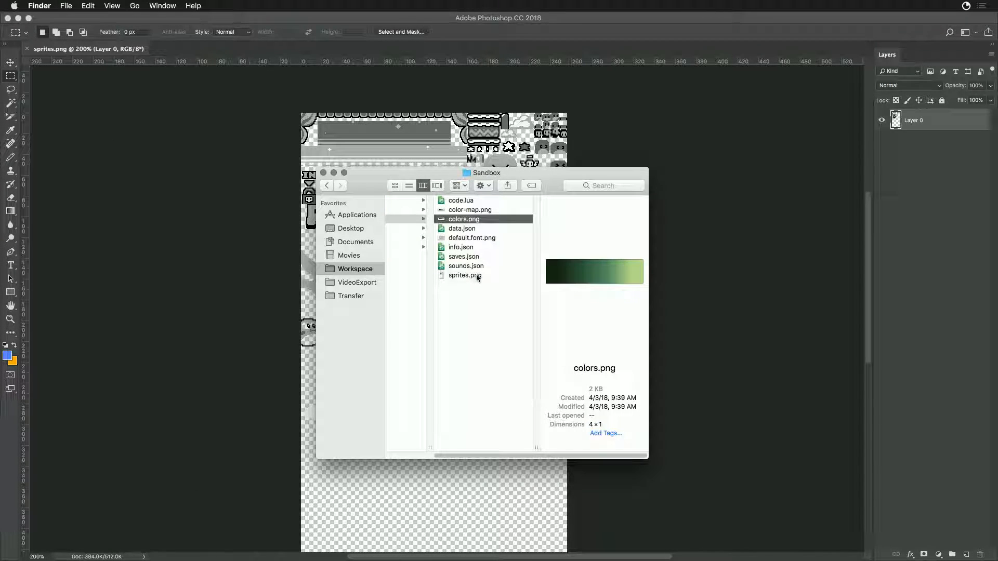
{"action": "left_click", "coordinate": [461, 211]}
{"action": "left_click", "coordinate": [457, 220]}
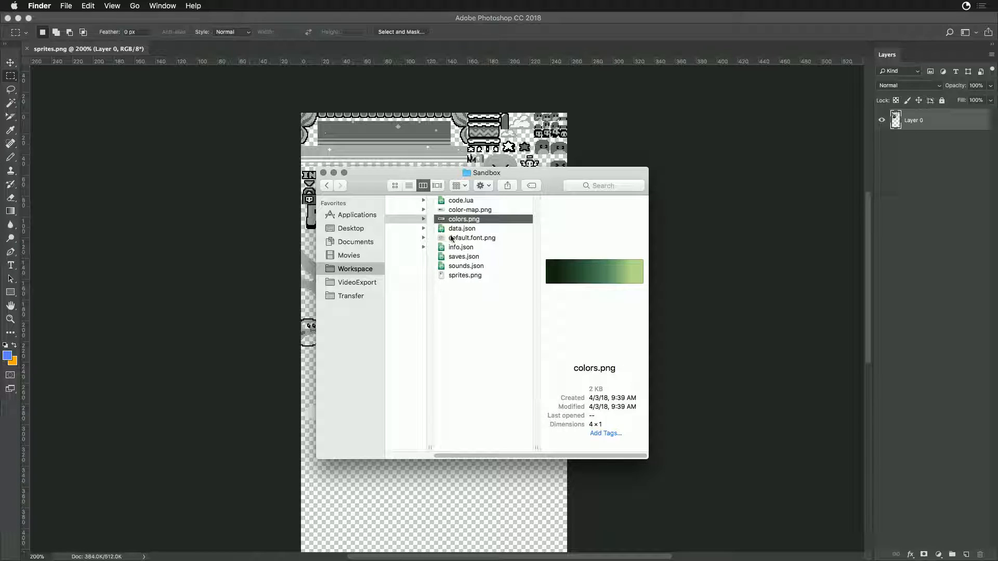
{"action": "left_click", "coordinate": [460, 211]}
- Move color-map.png from the Sandbox folder to the Trash
{"action": "right_click", "coordinate": [462, 203]}
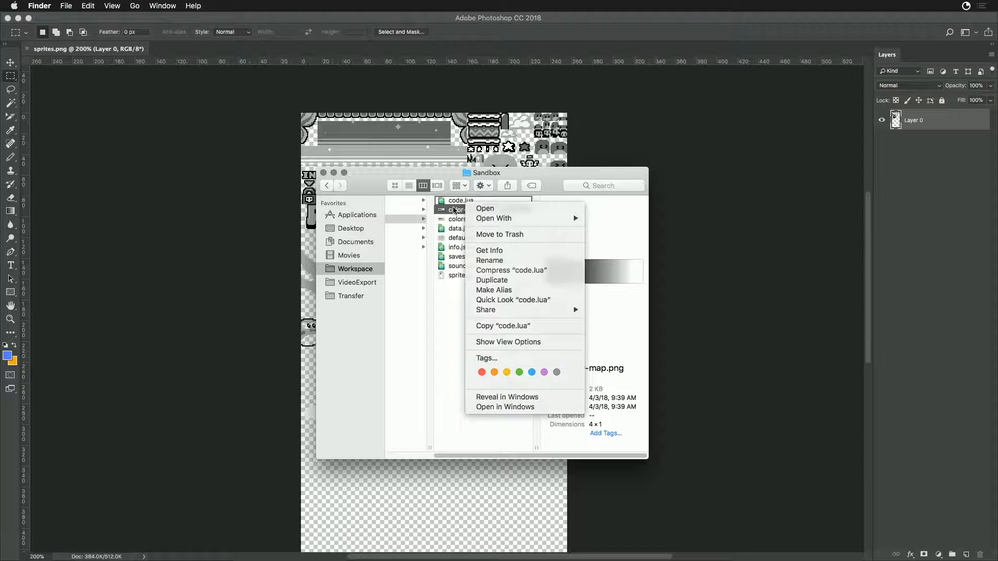
{"action": "left_click", "coordinate": [452, 210]}
{"action": "right_click", "coordinate": [449, 211]}
{"action": "left_click", "coordinate": [475, 243]}
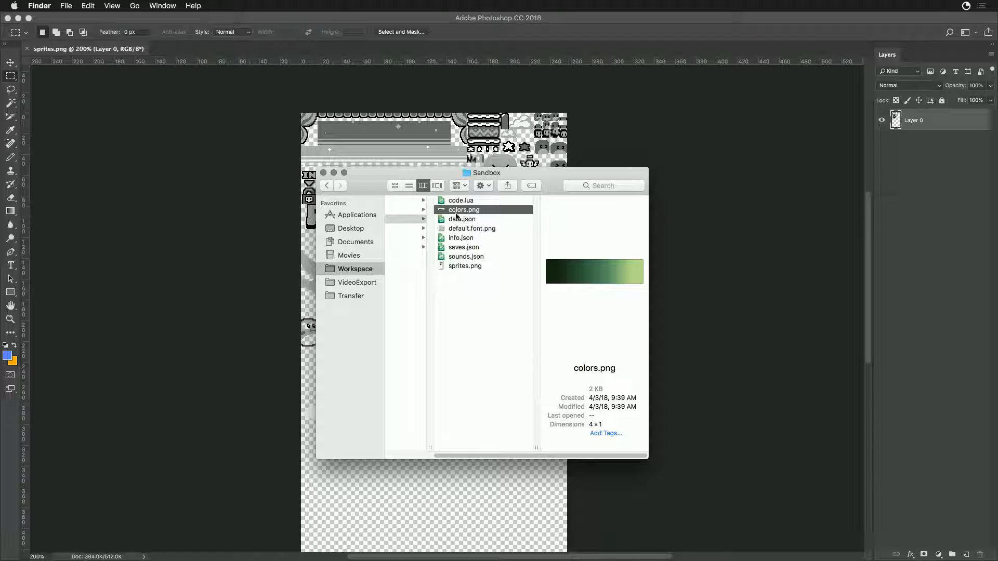
- Switch to Game Creator Pro, reload the Sprite Editor and check both sprite pages
{"action": "key", "text": "super+Tab"}
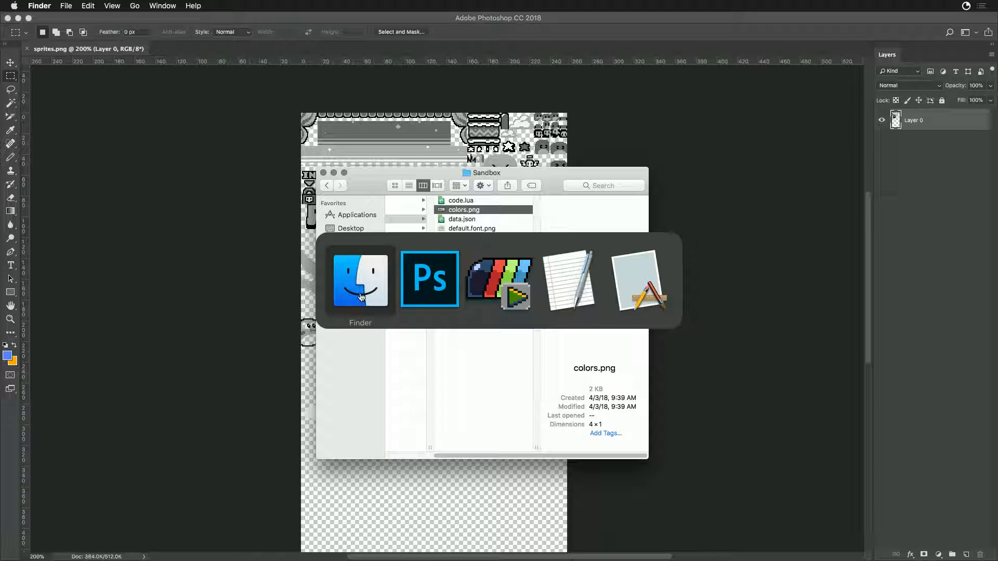
{"action": "left_click", "coordinate": [499, 279]}
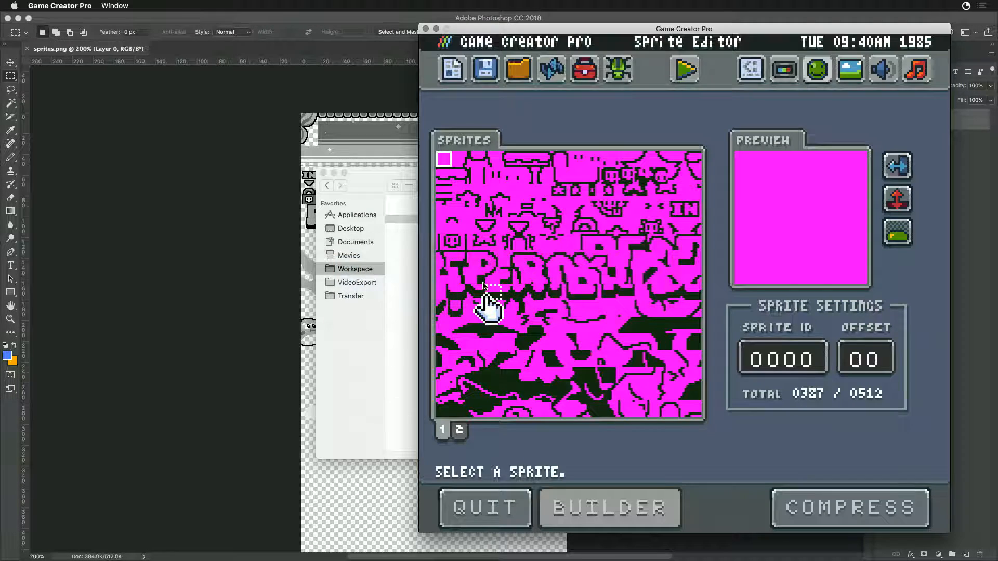
{"action": "left_click", "coordinate": [551, 74]}
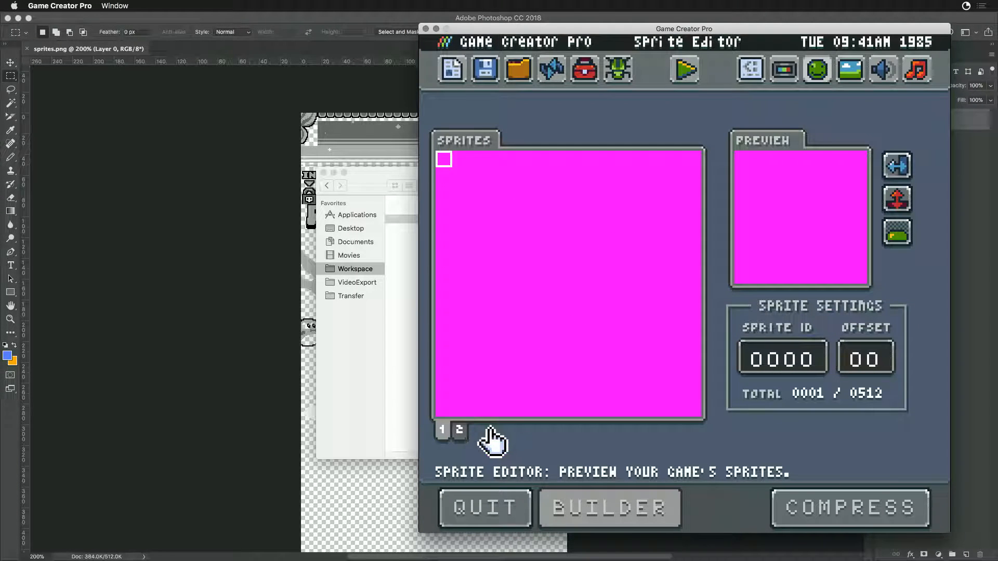
{"action": "left_click", "coordinate": [460, 430]}
{"action": "left_click", "coordinate": [446, 432]}
- Switch to Finder and open colors.png and default.font.png from the Sandbox folder together in Photoshop
{"action": "left_click", "coordinate": [361, 199]}
{"action": "left_click", "coordinate": [448, 266]}
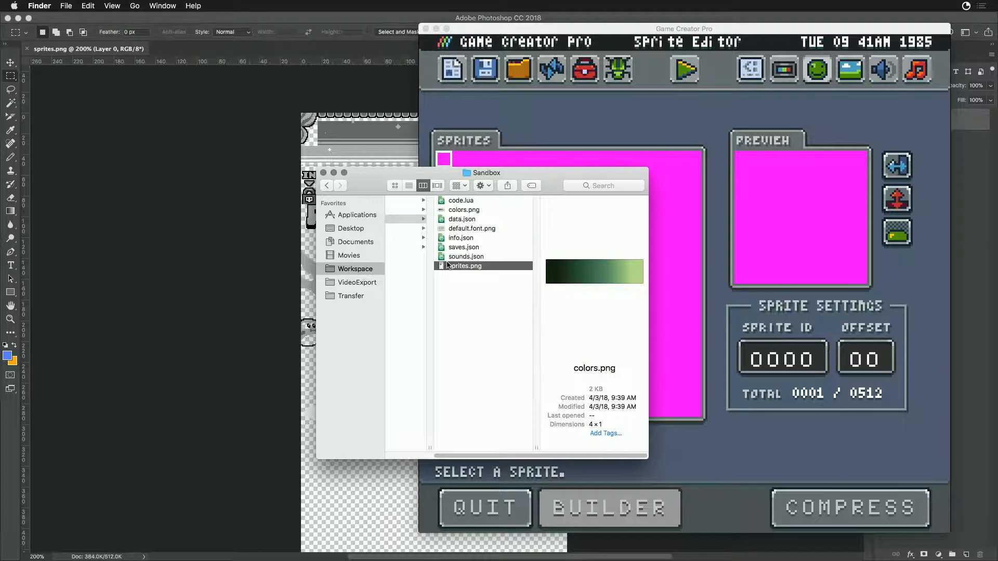
{"action": "left_click", "coordinate": [454, 229]}
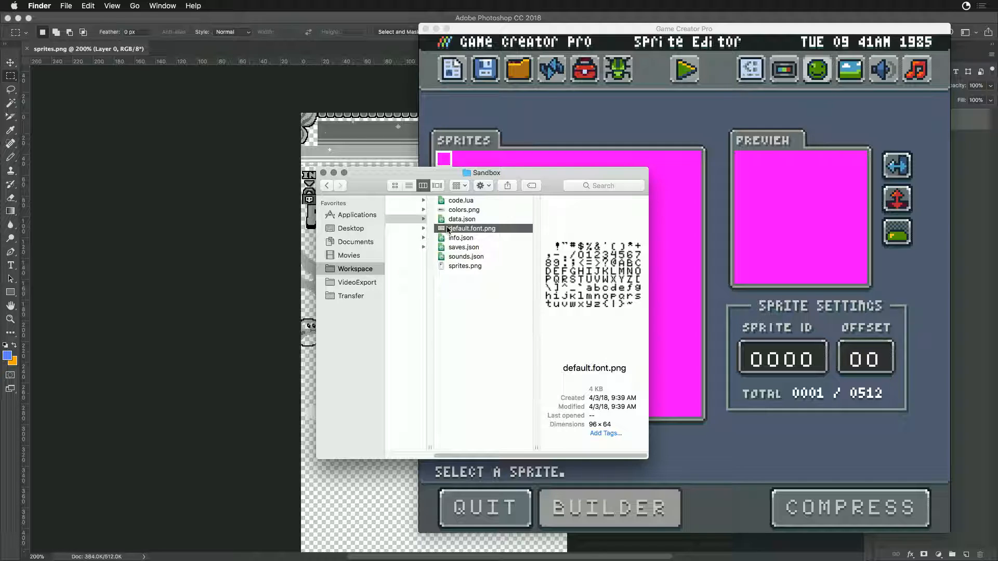
{"action": "left_click", "coordinate": [450, 210], "text": "super"}
{"action": "right_click", "coordinate": [464, 210]}
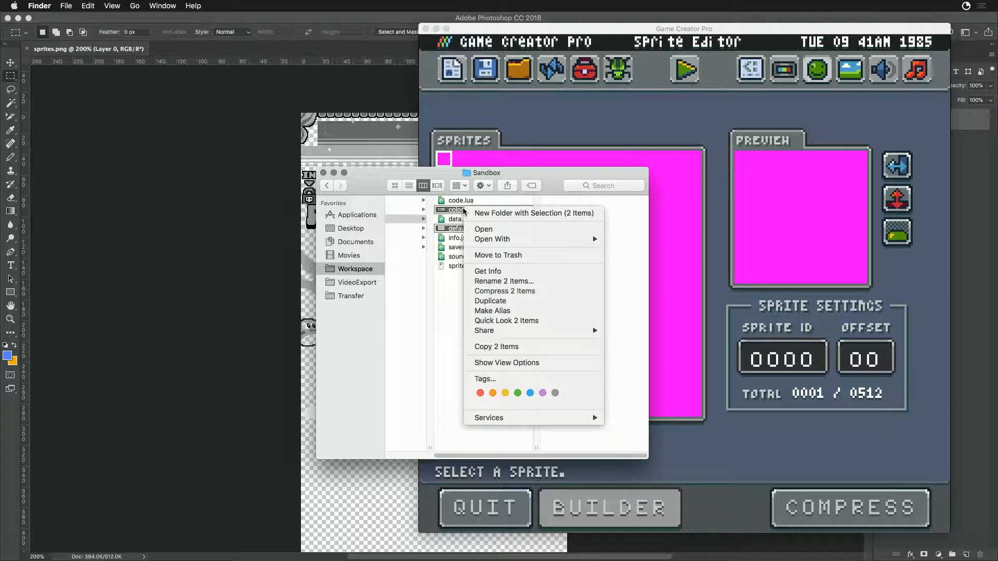
{"action": "left_click", "coordinate": [497, 230]}
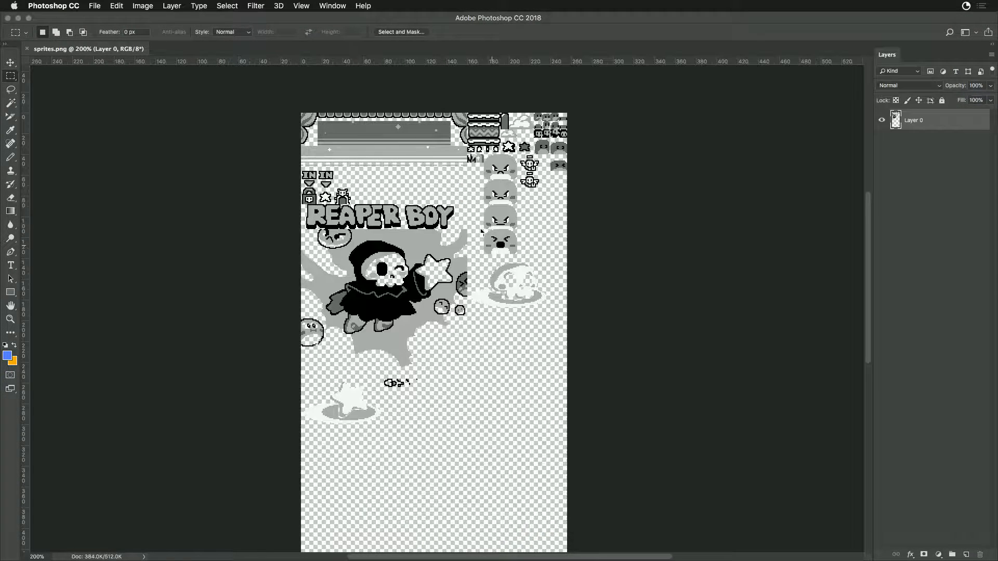
{"action": "key", "text": "super+equal"}
{"action": "key", "text": "super+equal"}
{"action": "key", "text": "super+equal"}
{"action": "key", "text": "super+equal"}
{"action": "key", "text": "super+equal"}
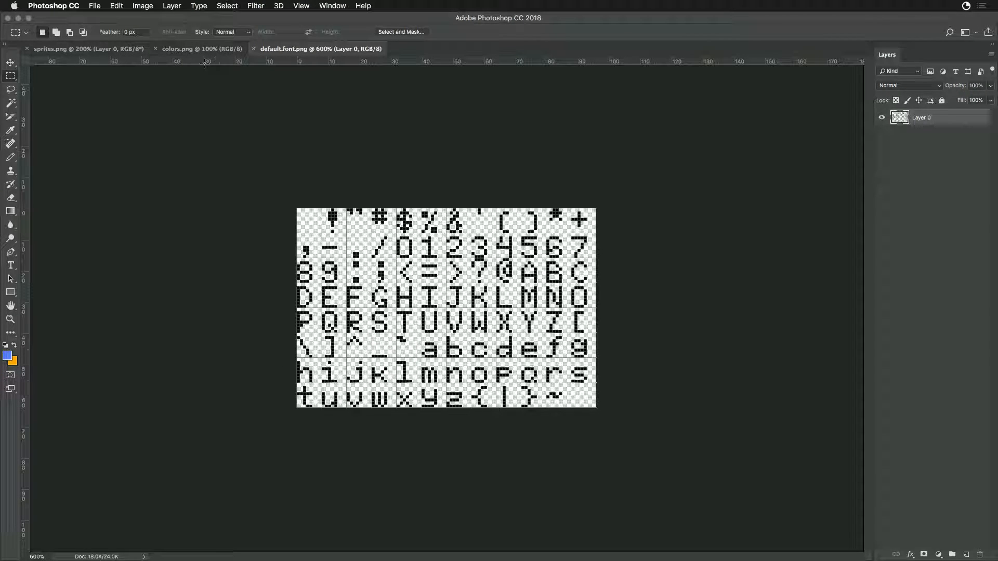
- Place colors.png beside default.font.png in a split view and magnify the palette to 3200%
{"action": "left_click_drag", "start_coordinate": [202, 48], "coordinate": [874, 240]}
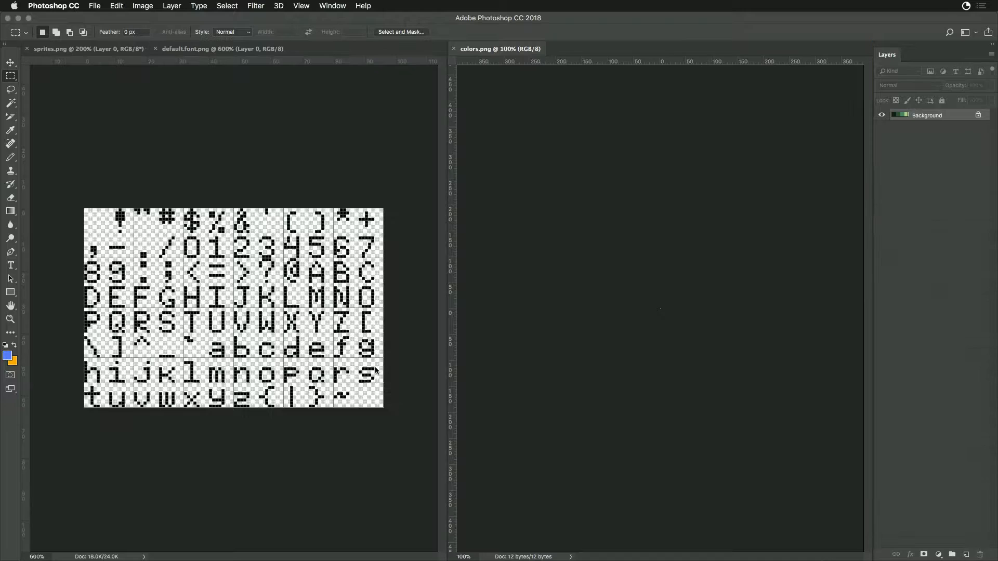
{"action": "key", "text": "super+plus"}
{"action": "key", "text": "super+plus"}
{"action": "key", "text": "super+plus"}
{"action": "key", "text": "super+plus"}
{"action": "key", "text": "super+plus"}
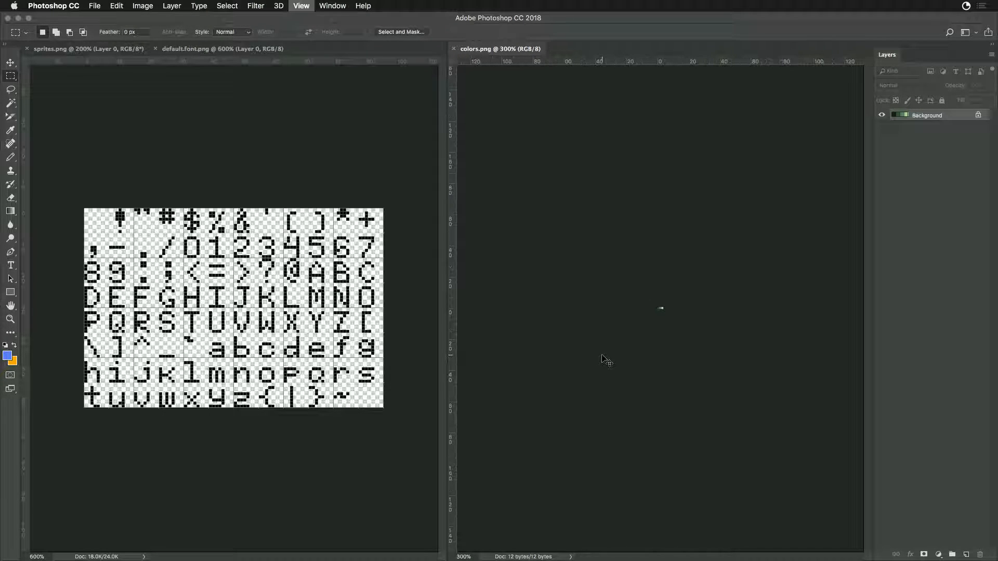
{"action": "key", "text": "super+plus"}
{"action": "key", "text": "super+plus"}
{"action": "key", "text": "super+plus"}
{"action": "key", "text": "super+plus"}
{"action": "key", "text": "super+plus"}
{"action": "key", "text": "super+plus"}
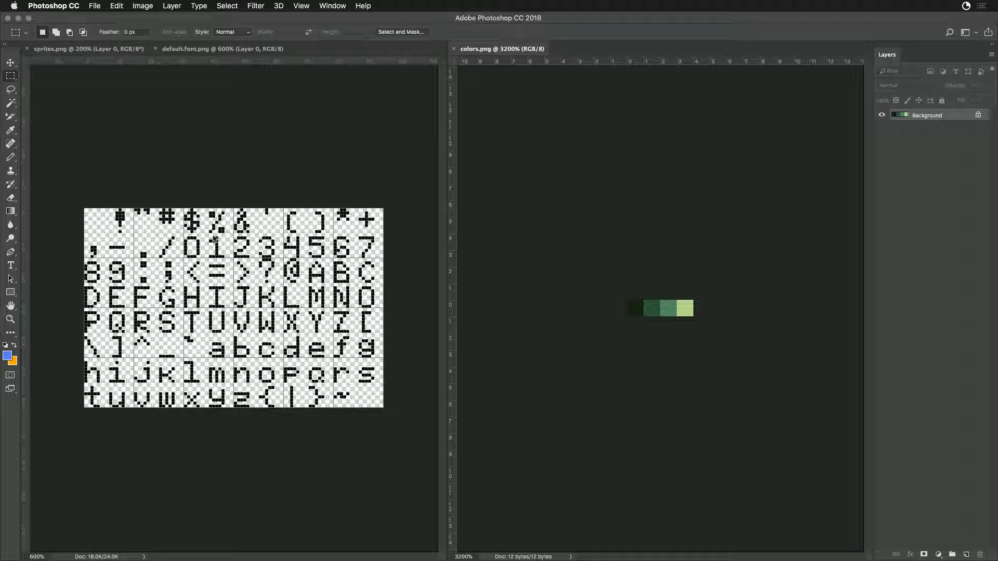
- Select all the character pixels in default.font.png with the Magic Wand
{"action": "left_click", "coordinate": [232, 192]}
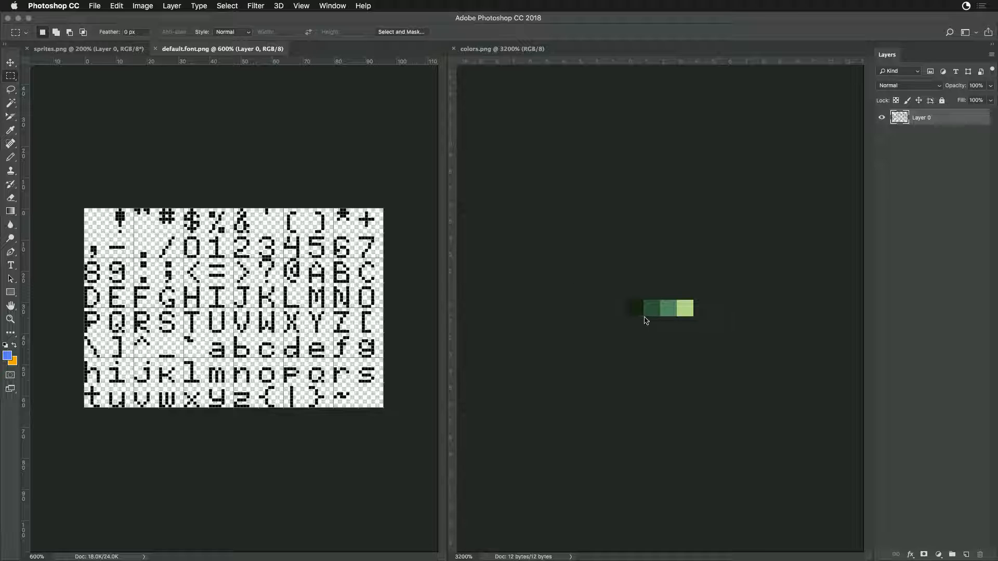
{"action": "left_click", "coordinate": [10, 104]}
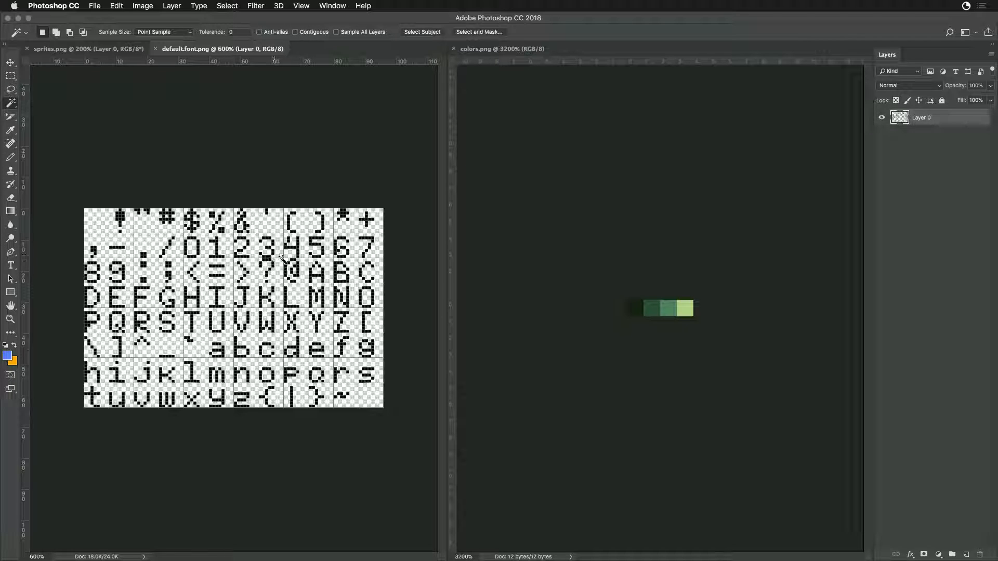
{"action": "left_click", "coordinate": [298, 248]}
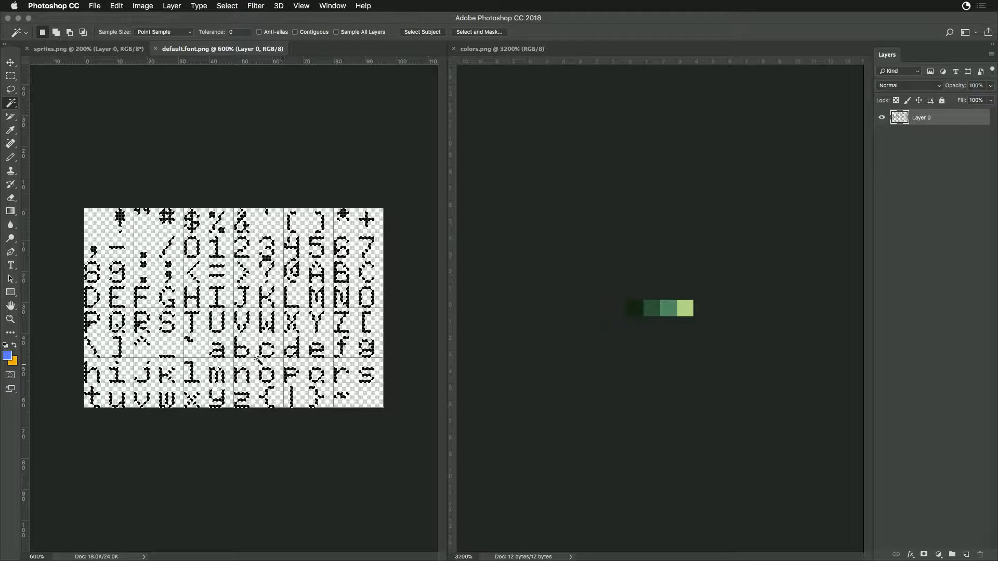
{"action": "left_click", "coordinate": [8, 355]}
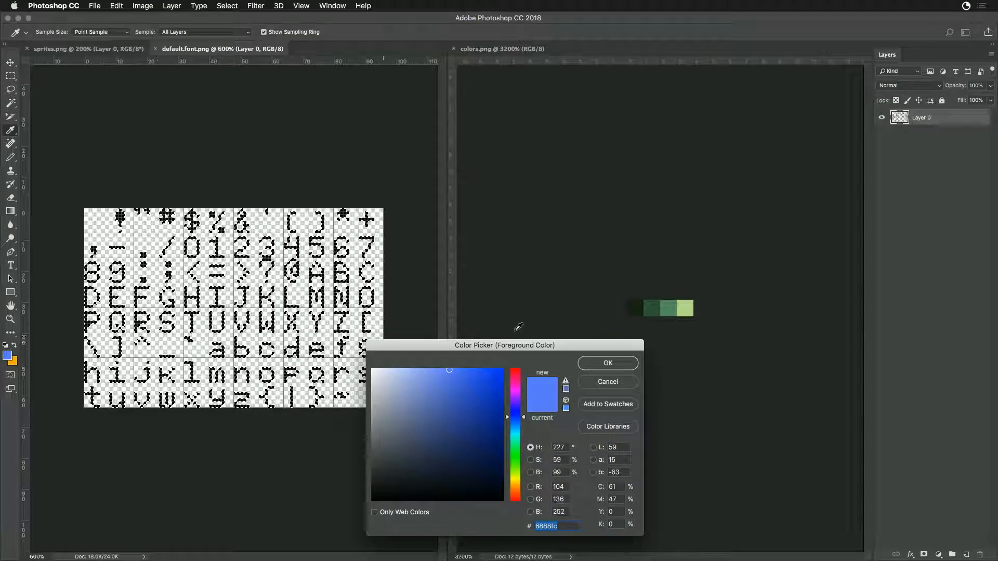
{"action": "key", "text": "Escape"}
{"action": "key", "text": "w"}
- Set the foreground color to the darkest green sampled from colors.png
{"action": "left_click", "coordinate": [637, 307]}
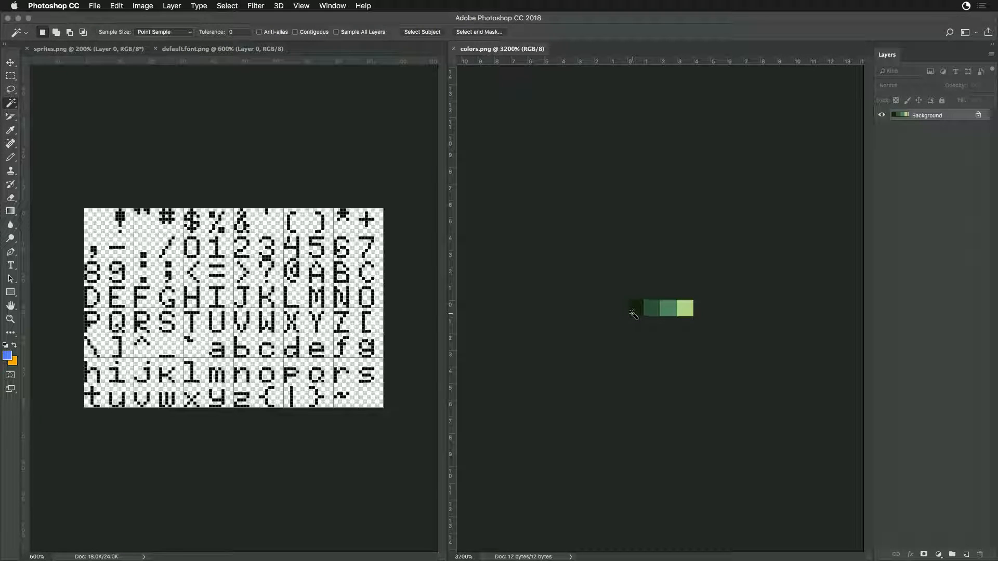
{"action": "left_click", "coordinate": [8, 356]}
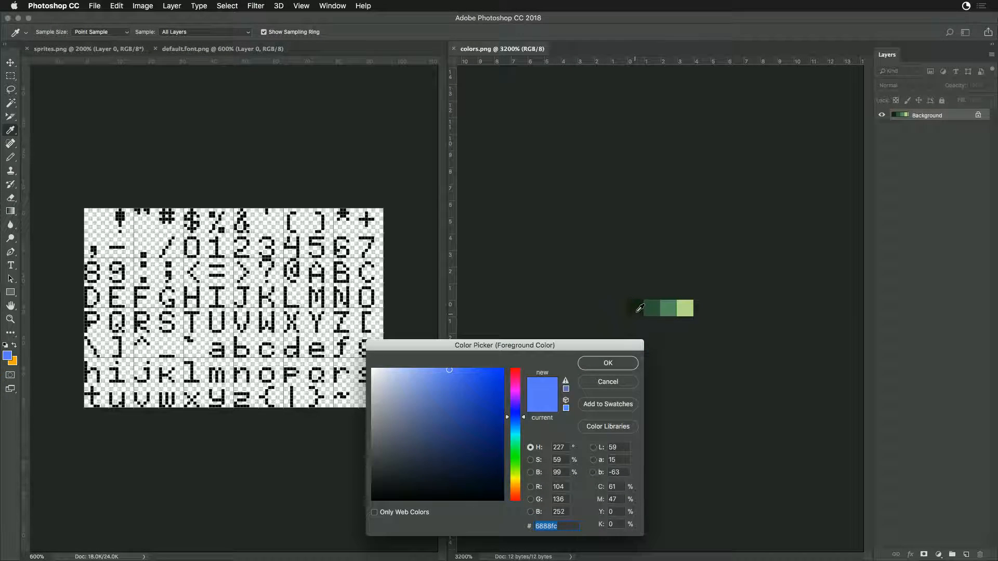
{"action": "left_click", "coordinate": [637, 312]}
{"action": "left_click", "coordinate": [607, 363]}
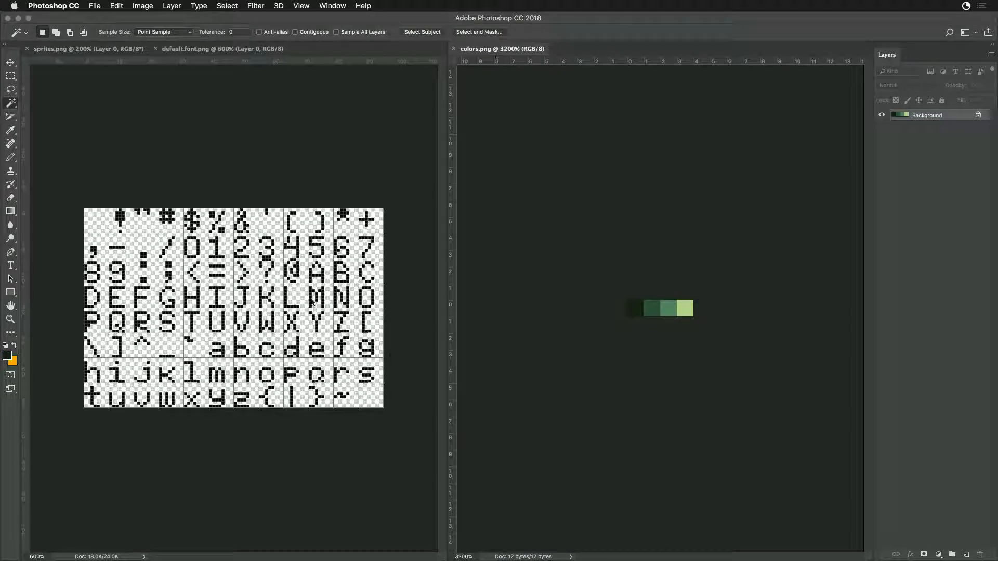
- Fill the character pixels of default.font.png with the foreground color and save the file
{"action": "left_click", "coordinate": [242, 252]}
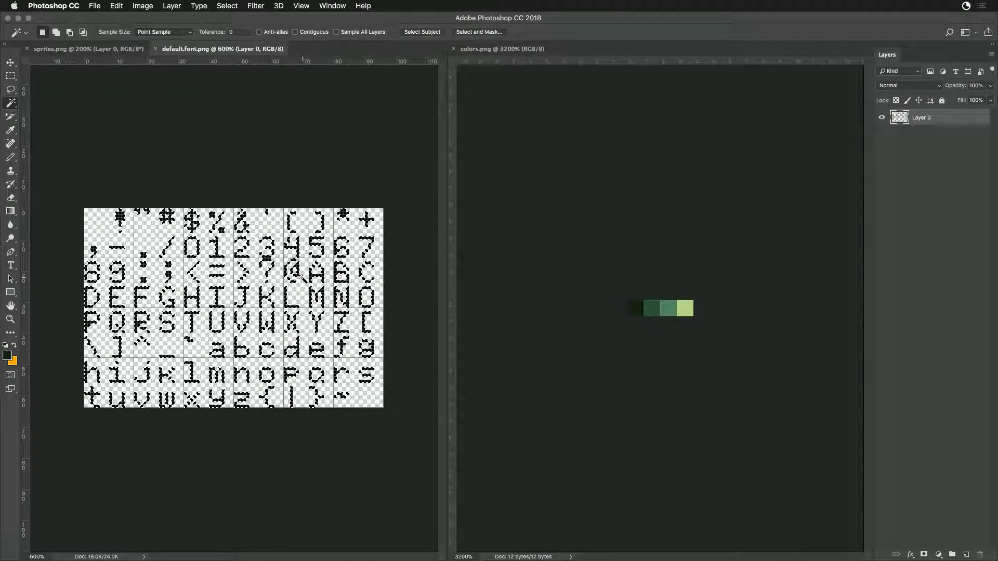
{"action": "key", "text": "alt+BackSpace"}
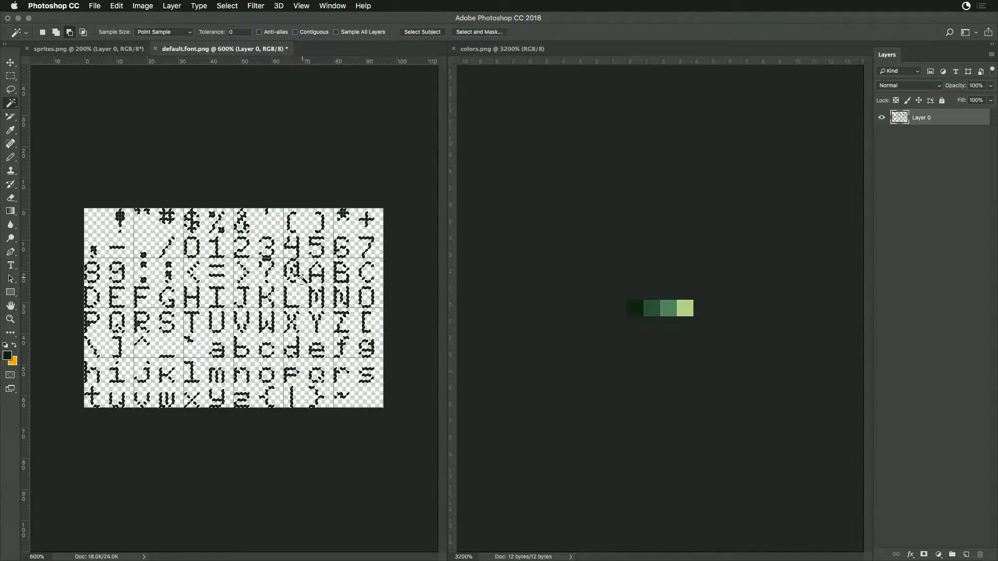
{"action": "key", "text": "super+h"}
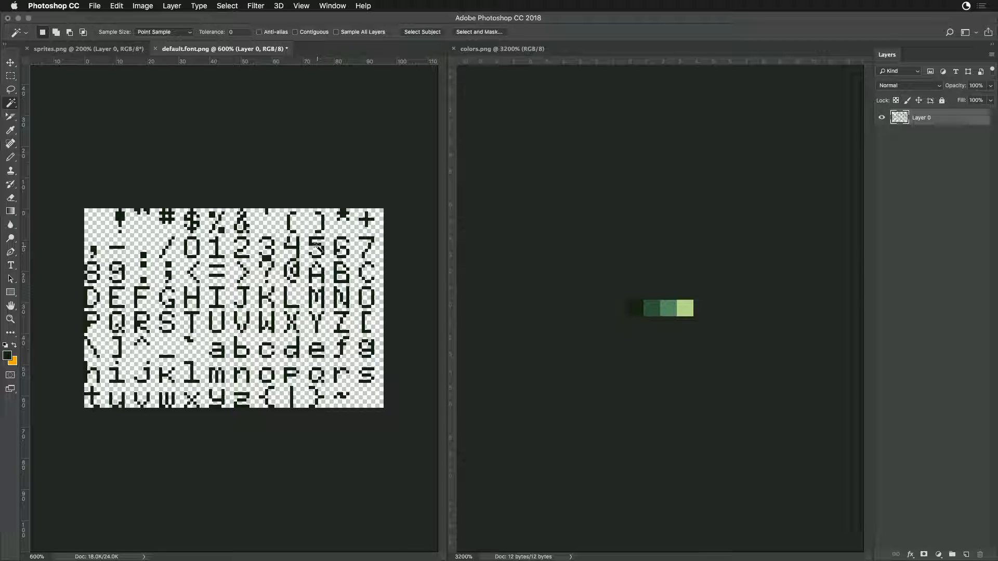
{"action": "left_click", "coordinate": [10, 77]}
{"action": "key", "text": "super+s"}
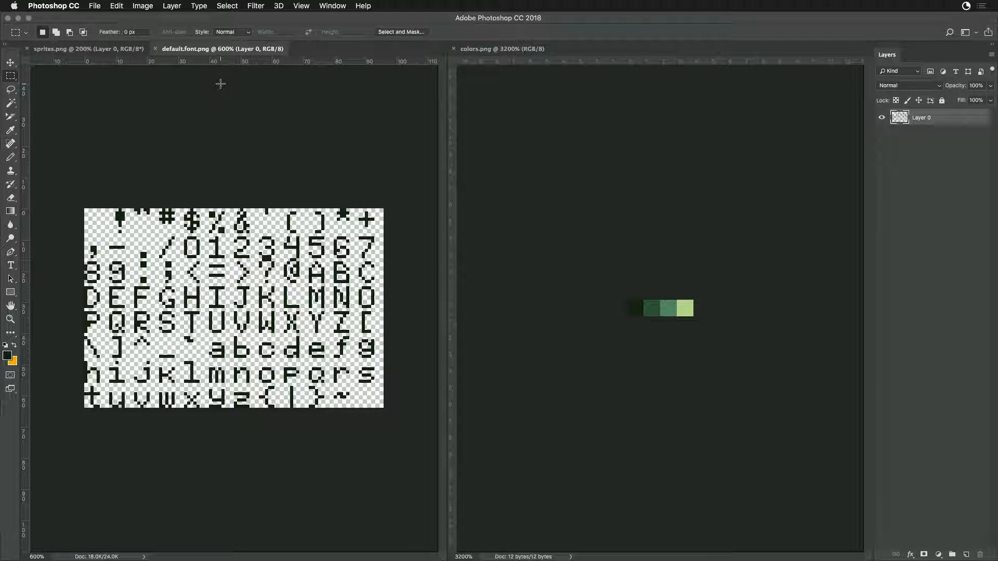
- Switch to Game Creator Pro, reload the Sprite Editor and preview several of the font characters
{"action": "key", "text": "super+Tab"}
{"action": "key", "text": "super+Tab"}
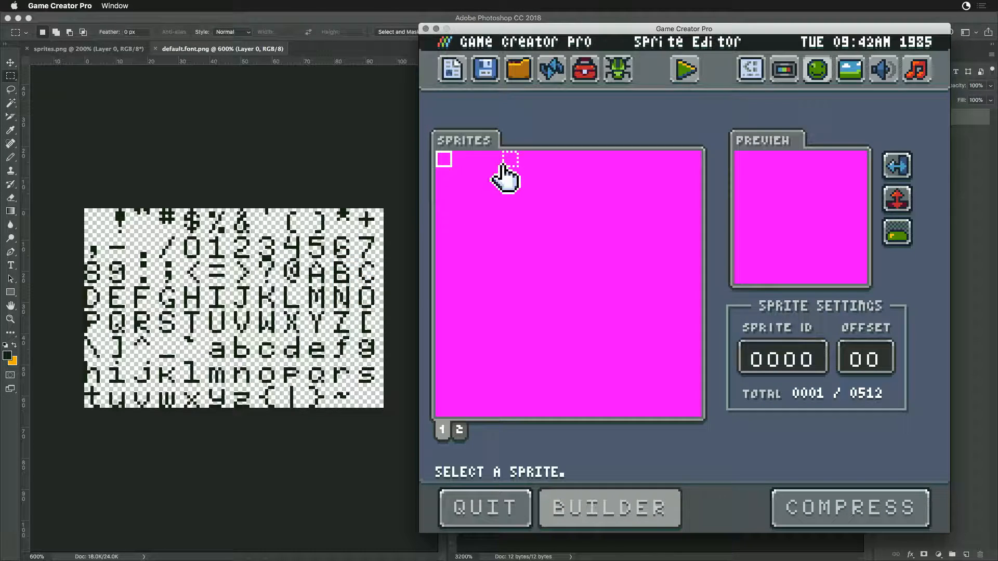
{"action": "left_click", "coordinate": [553, 73]}
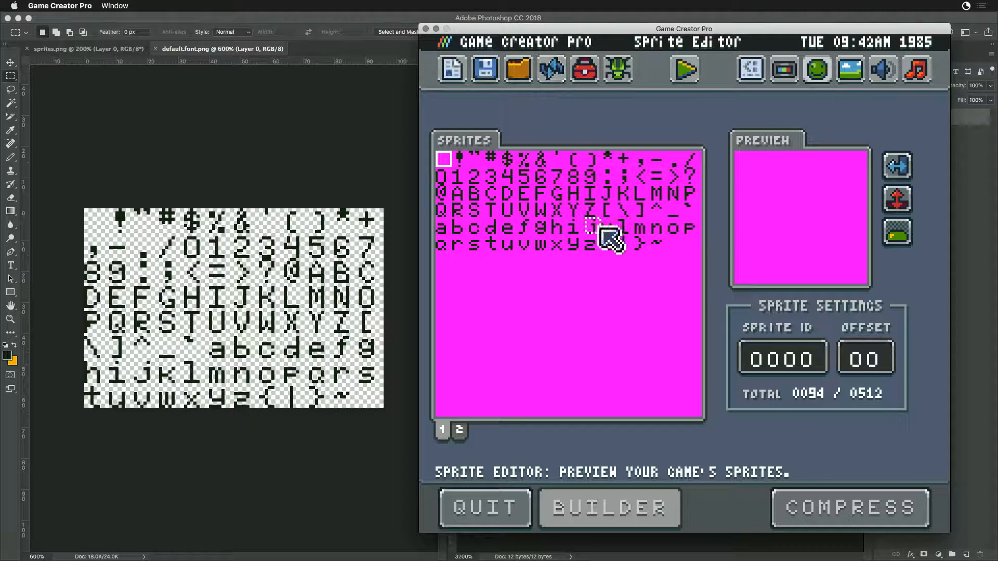
{"action": "left_click", "coordinate": [459, 160]}
{"action": "left_click", "coordinate": [660, 209]}
{"action": "left_click", "coordinate": [643, 244]}
- Switch to Photoshop and close the old sprites.png document
{"action": "left_click", "coordinate": [221, 228]}
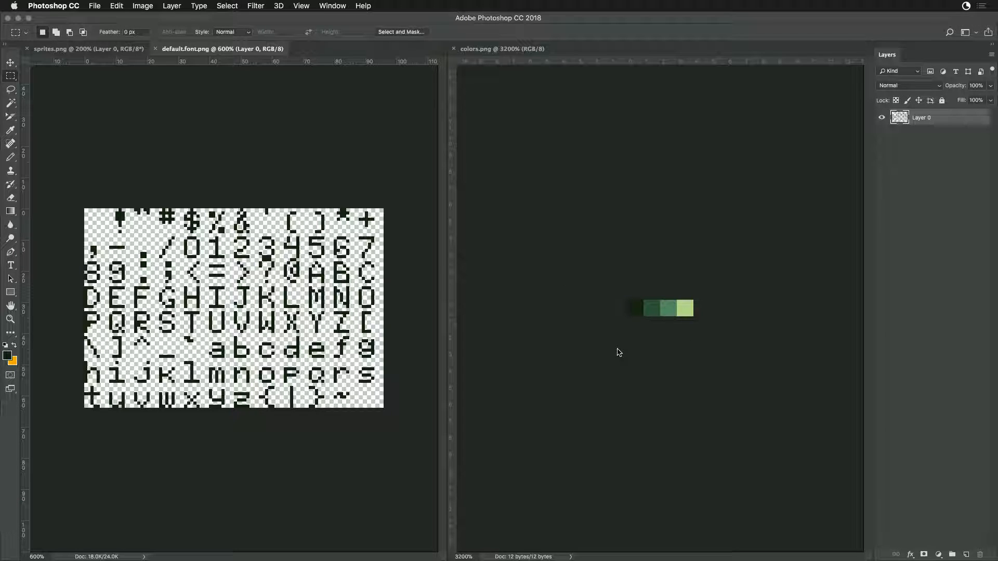
{"action": "left_click", "coordinate": [110, 53]}
{"action": "key", "text": "super+w"}
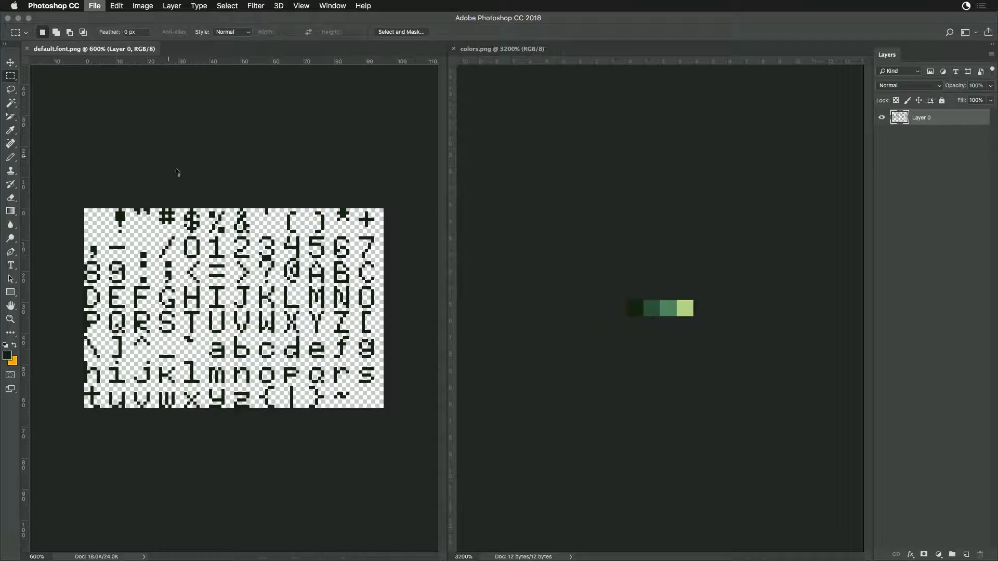
- Switch to Finder and open sprites.png from the Sandbox folder in Photoshop, magnified to 300%
{"action": "key", "text": "super+Tab"}
{"action": "key", "text": "super+Tab"}
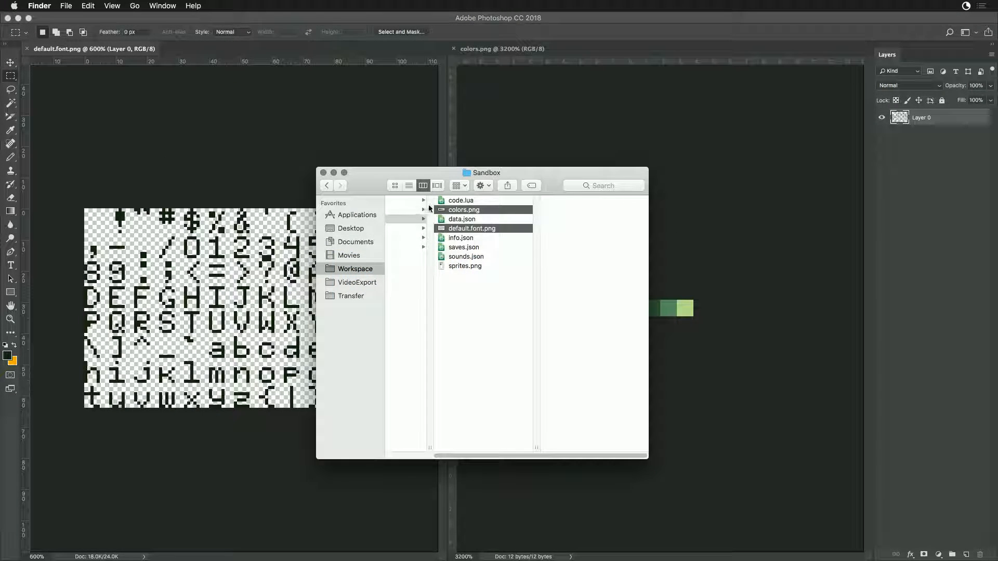
{"action": "left_click", "coordinate": [445, 266]}
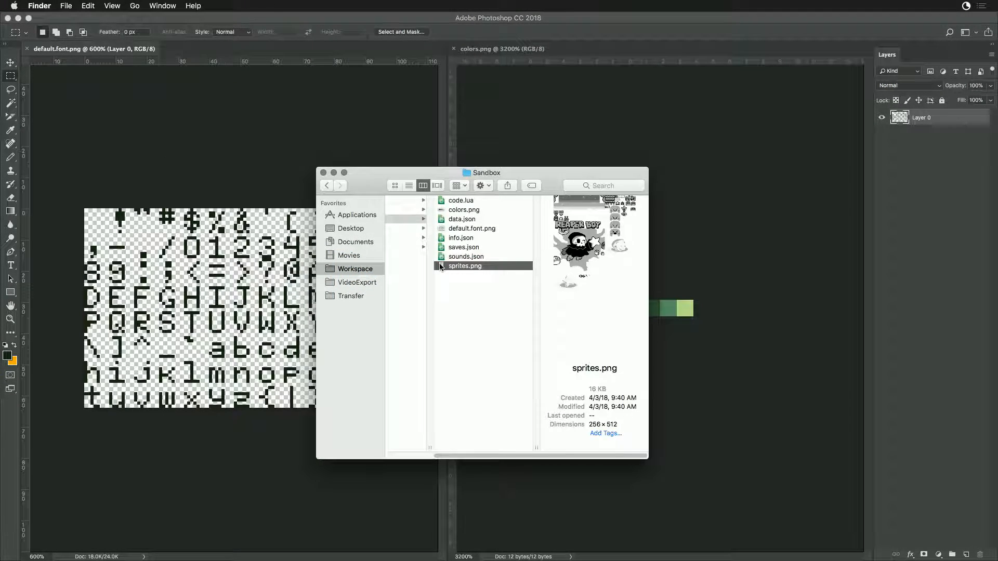
{"action": "double_click", "coordinate": [440, 266]}
{"action": "key", "text": "super+equal"}
{"action": "key", "text": "super+equal"}
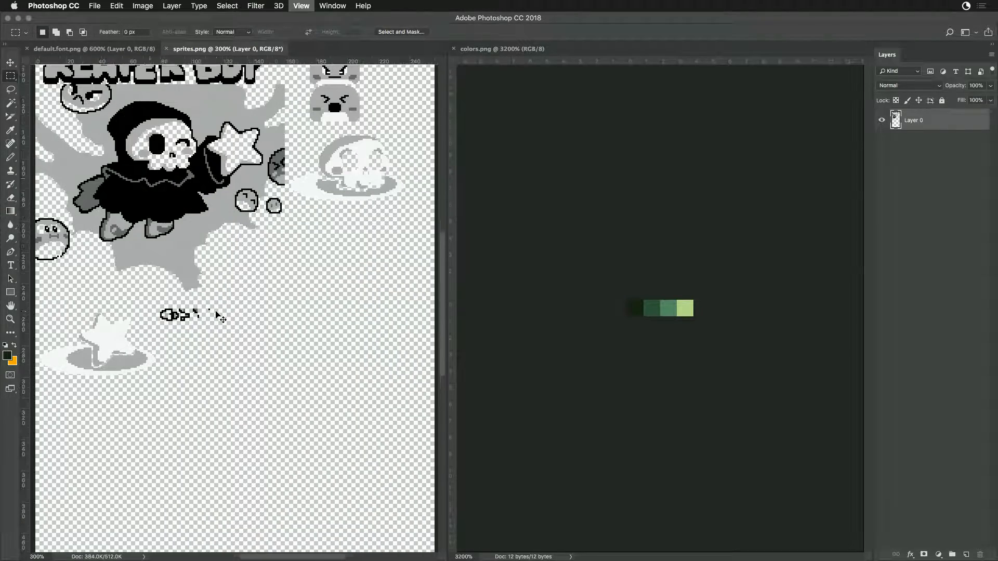
{"action": "left_click_drag", "start_coordinate": [292, 163], "coordinate": [289, 333]}
{"action": "key", "text": "super+r"}
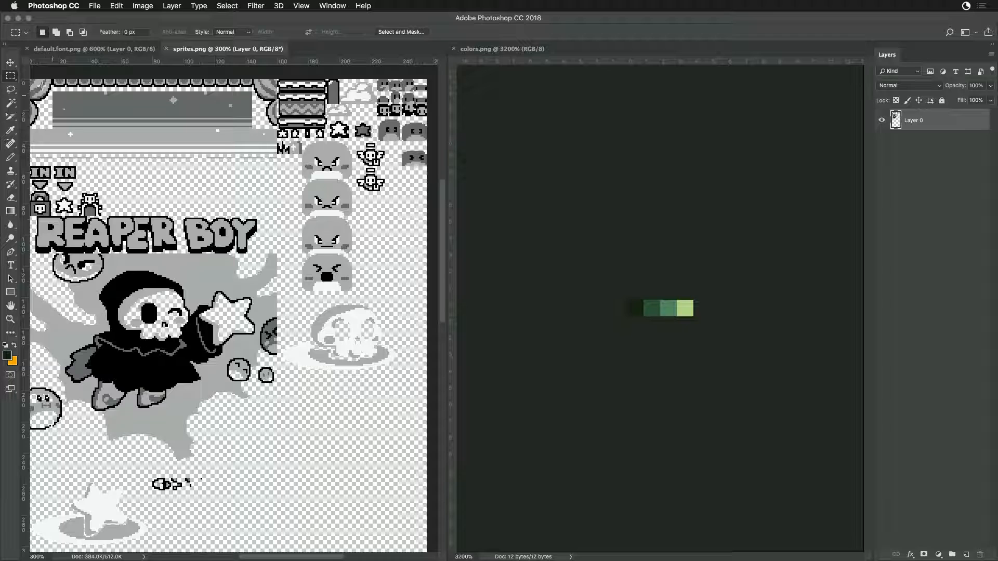
- Select all black pixels in sprites.png with the Magic Wand and fill them with the palette's darkest green
{"action": "left_click", "coordinate": [11, 103]}
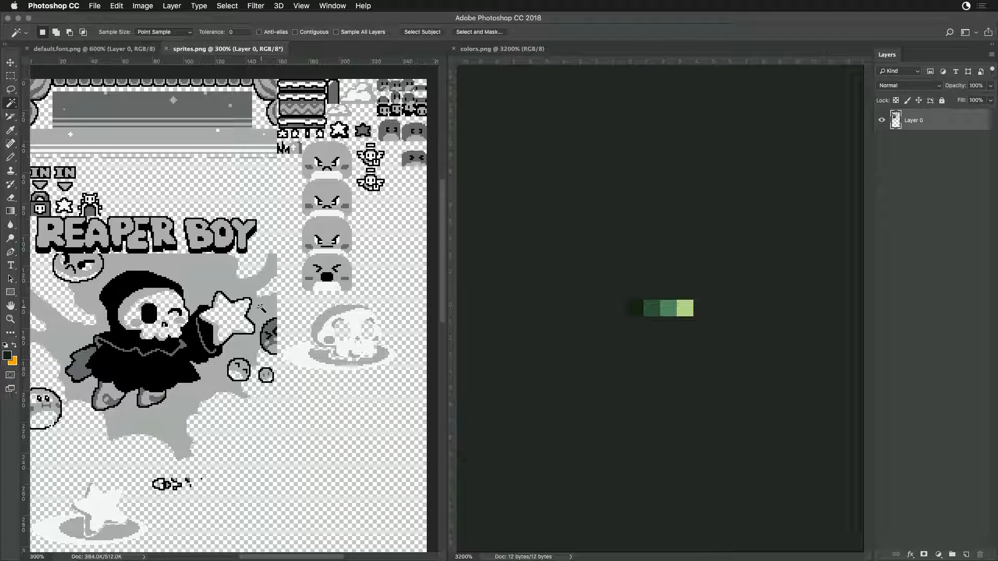
{"action": "left_click", "coordinate": [130, 284]}
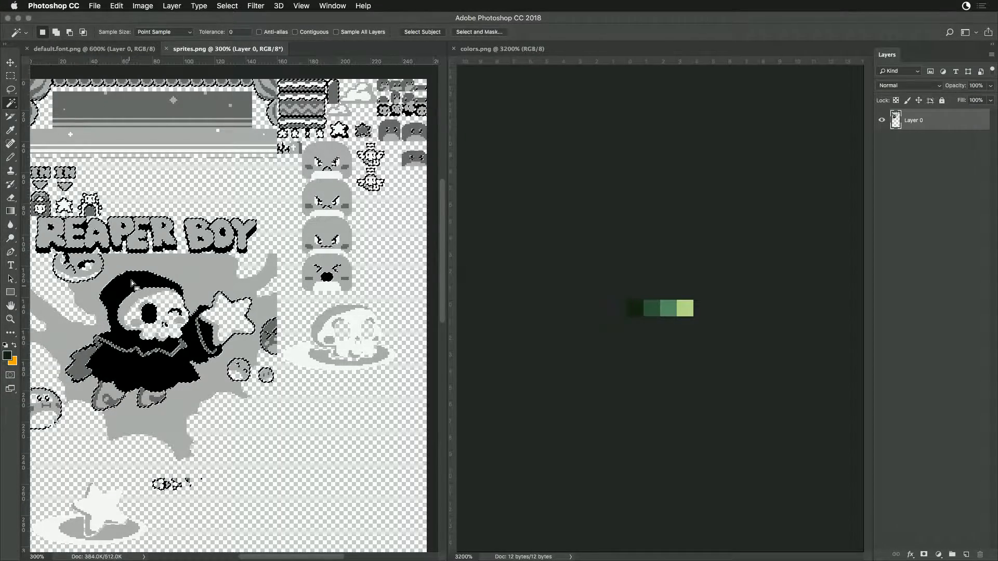
{"action": "key", "text": "i"}
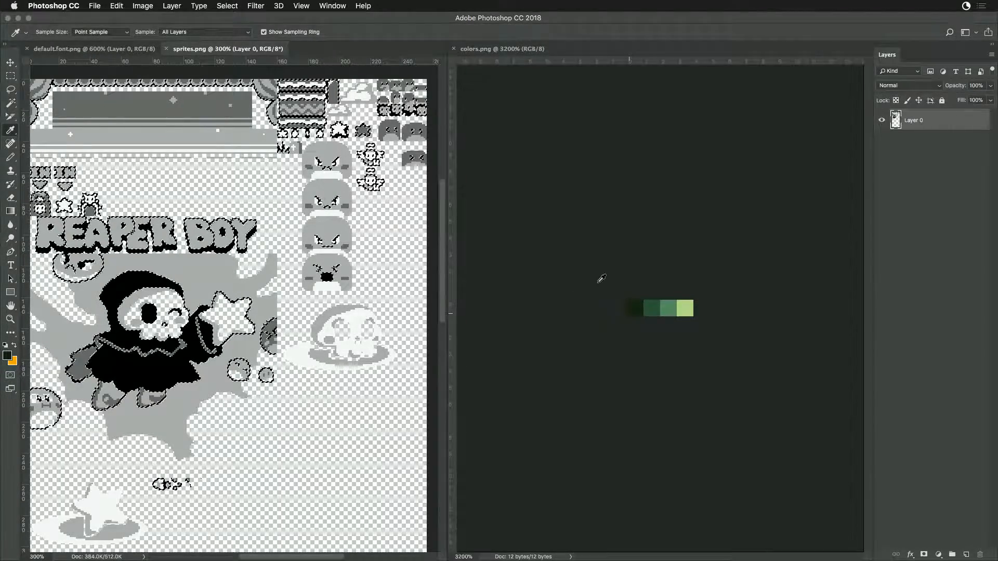
{"action": "key", "text": "alt+BackSpace"}
{"action": "key", "text": "ctrl+d"}
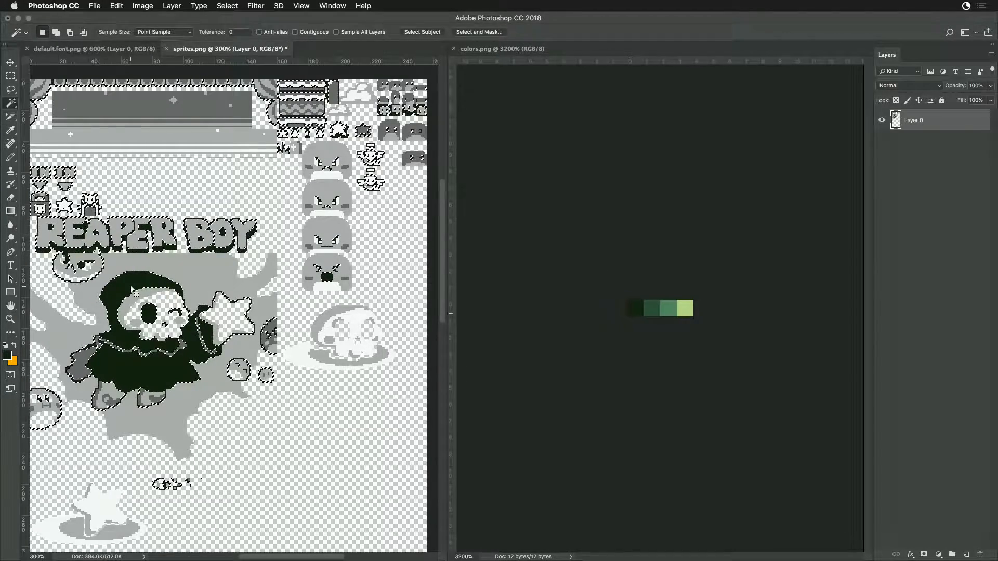
- Recolor all dark gray pixels in sprites.png with the second-darkest green from colors.png
{"action": "key", "text": "w"}
{"action": "left_click", "coordinate": [44, 208]}
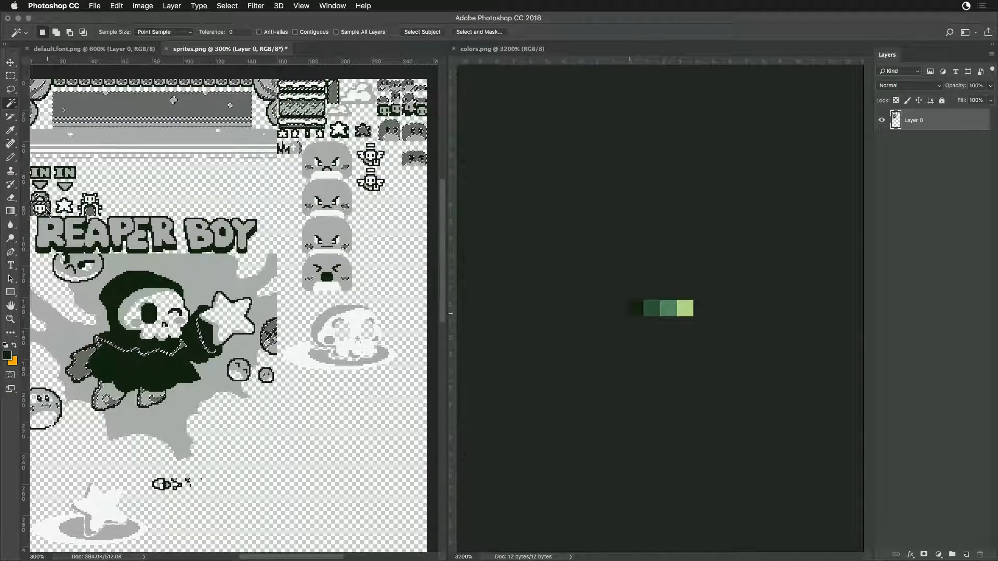
{"action": "key", "text": "i"}
{"action": "left_click", "coordinate": [652, 308]}
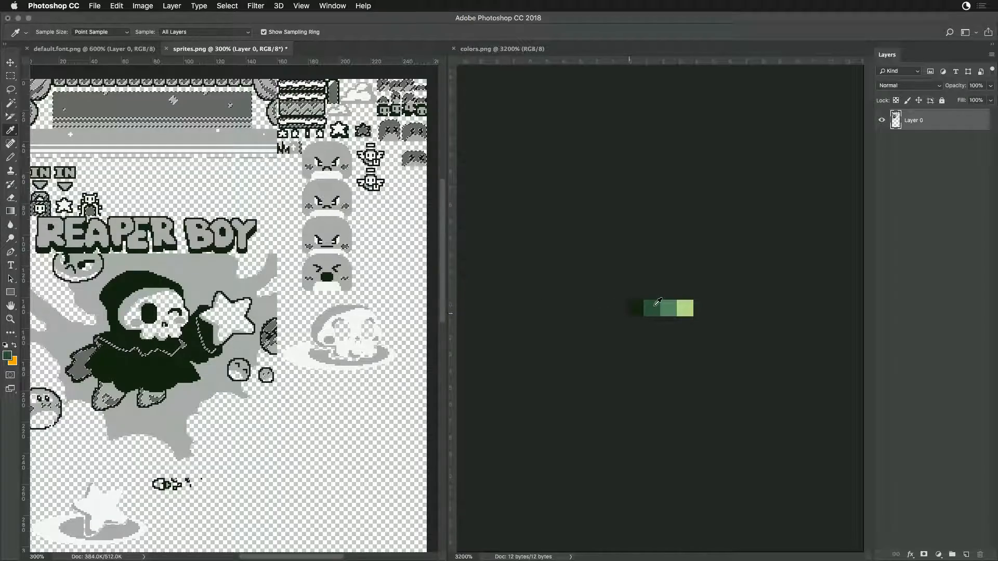
{"action": "key", "text": "alt+BackSpace"}
{"action": "key", "text": "super+d"}
- Select all light gray pixels in sprites.png with the Magic Wand and fill them with the second-lightest green from colors.png
{"action": "key", "text": "w"}
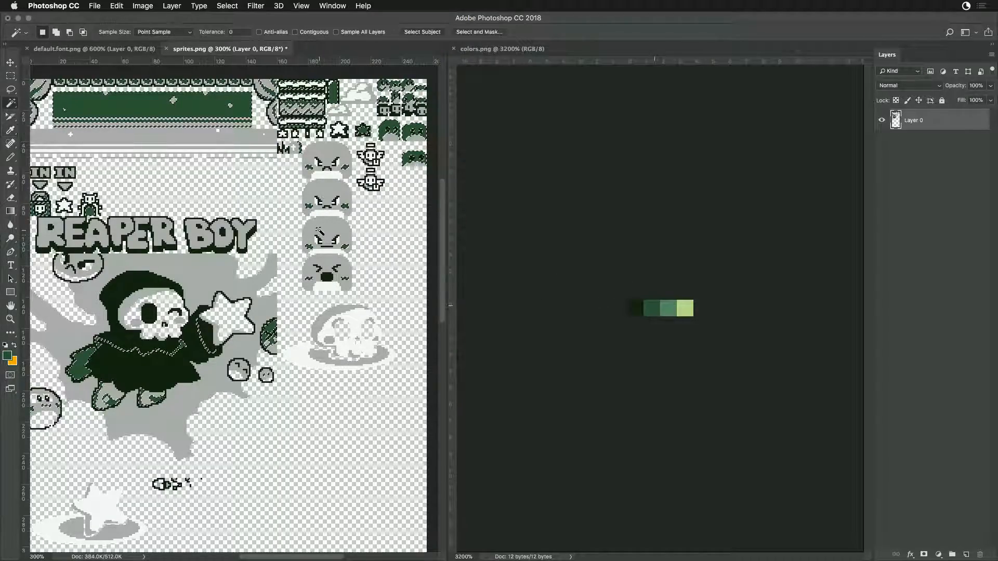
{"action": "left_click", "coordinate": [339, 228]}
{"action": "key", "text": "i"}
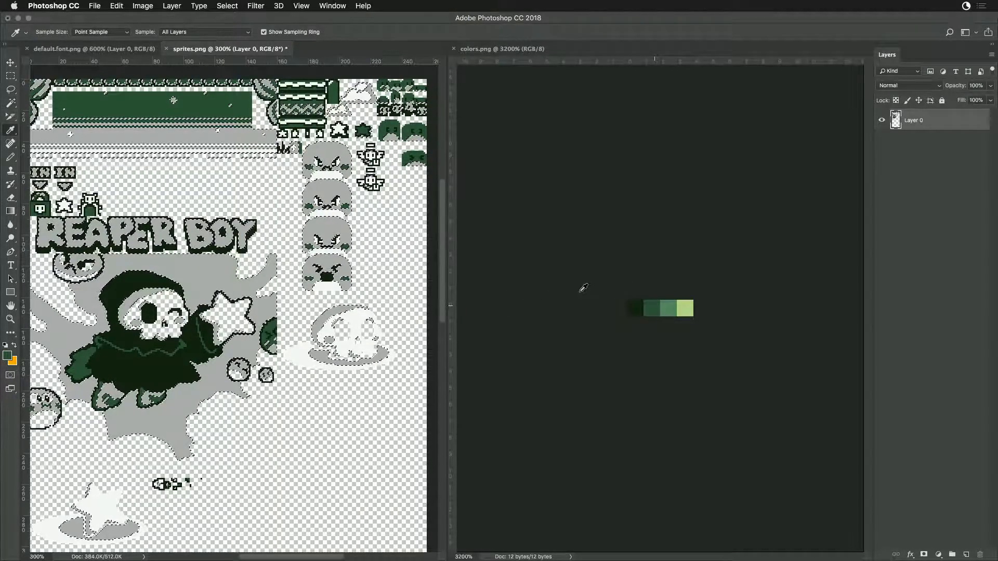
{"action": "left_click", "coordinate": [668, 308]}
{"action": "key", "text": "alt+BackSpace"}
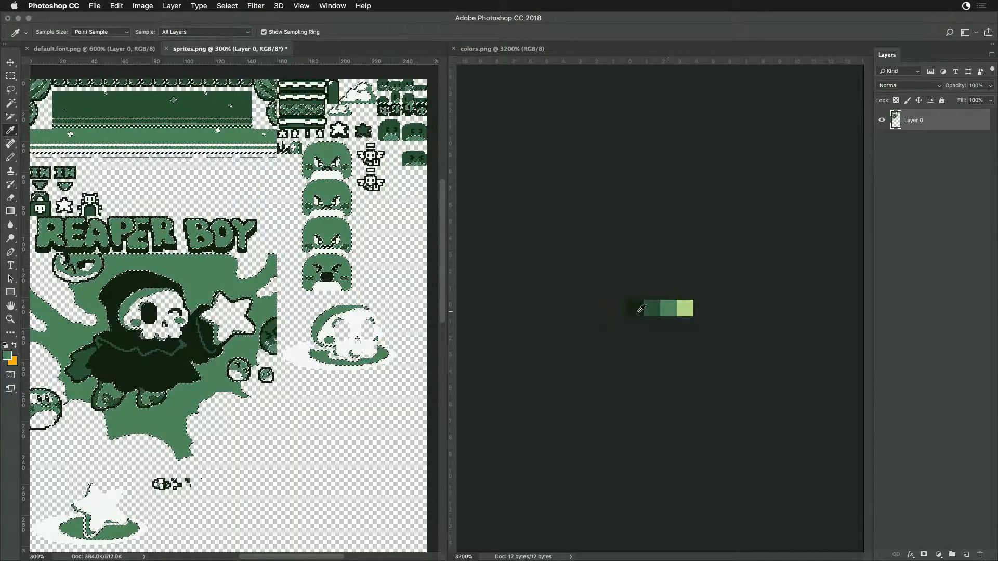
{"action": "key", "text": "super+d"}
- Recolor all near-white pixels in sprites.png with the lightest green from colors.png and deselect them
{"action": "key", "text": "w"}
{"action": "left_click", "coordinate": [324, 179]}
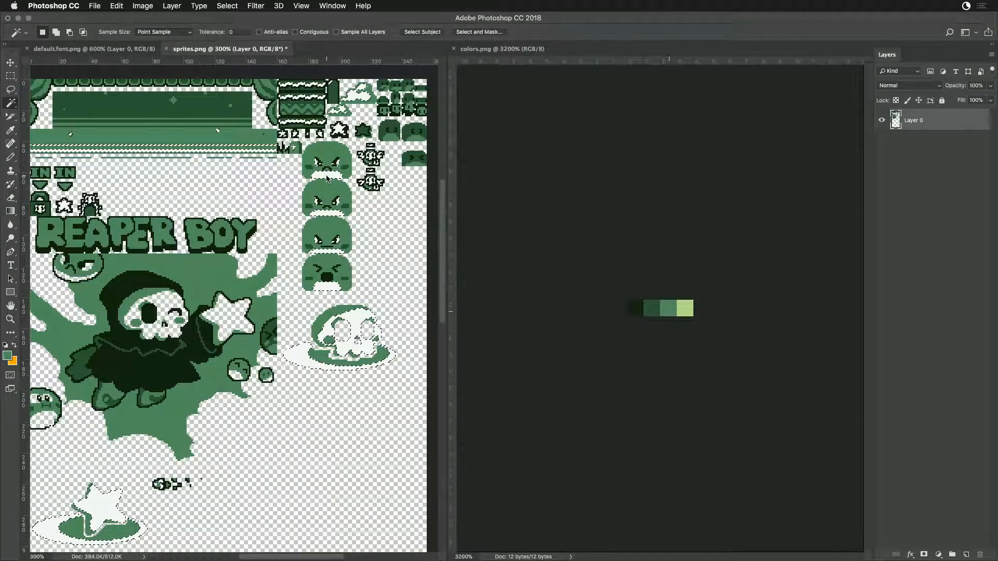
{"action": "key", "text": "i"}
{"action": "left_click", "coordinate": [685, 308]}
{"action": "key", "text": "alt+BackSpace"}
{"action": "key", "text": "super+d"}
{"action": "key", "text": "w"}
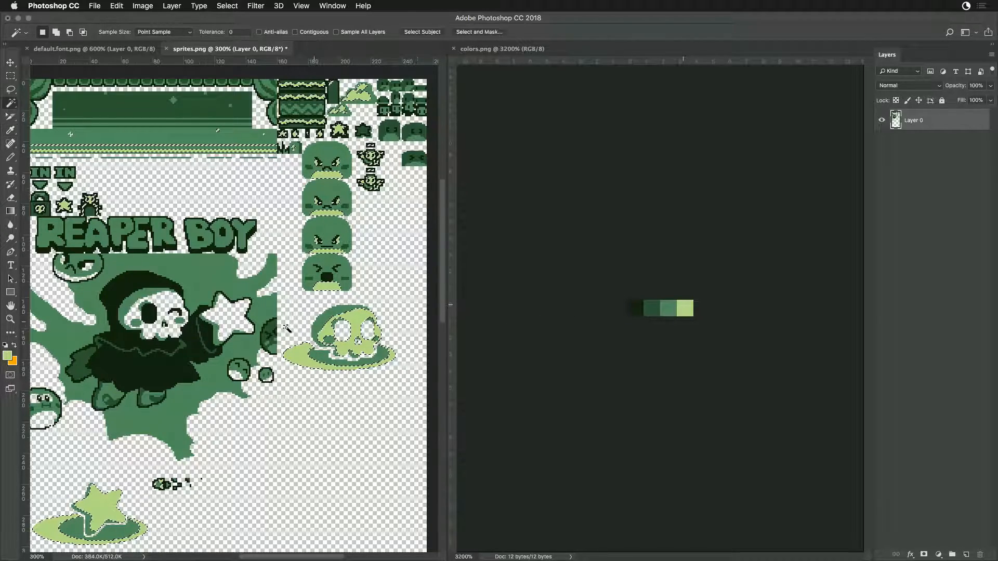
- Save the recolored sprites.png and switch to Game Creator Pro to reload the Sprite Editor
{"action": "key", "text": "super+minus"}
{"action": "key", "text": "super+minus"}
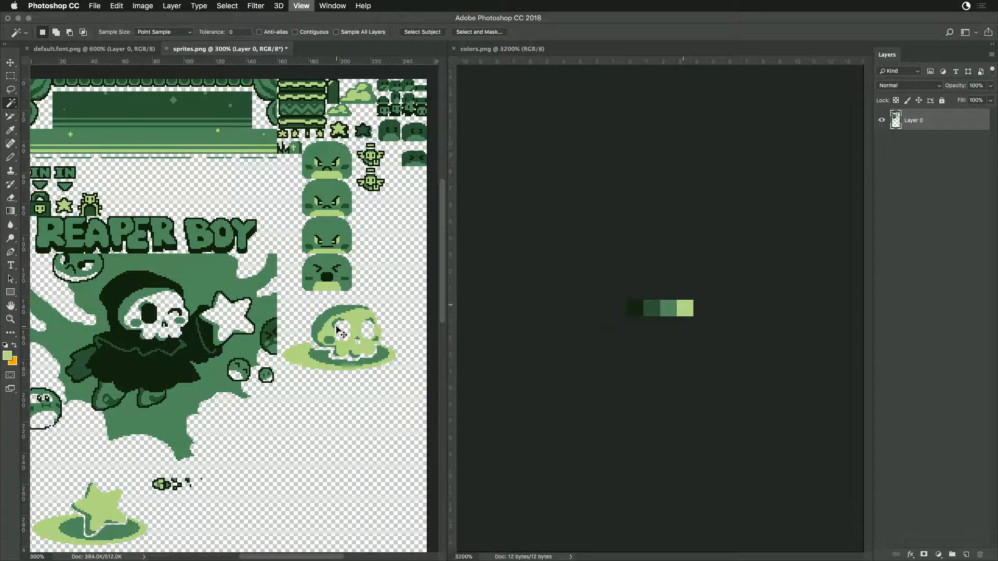
{"action": "key", "text": "super+plus"}
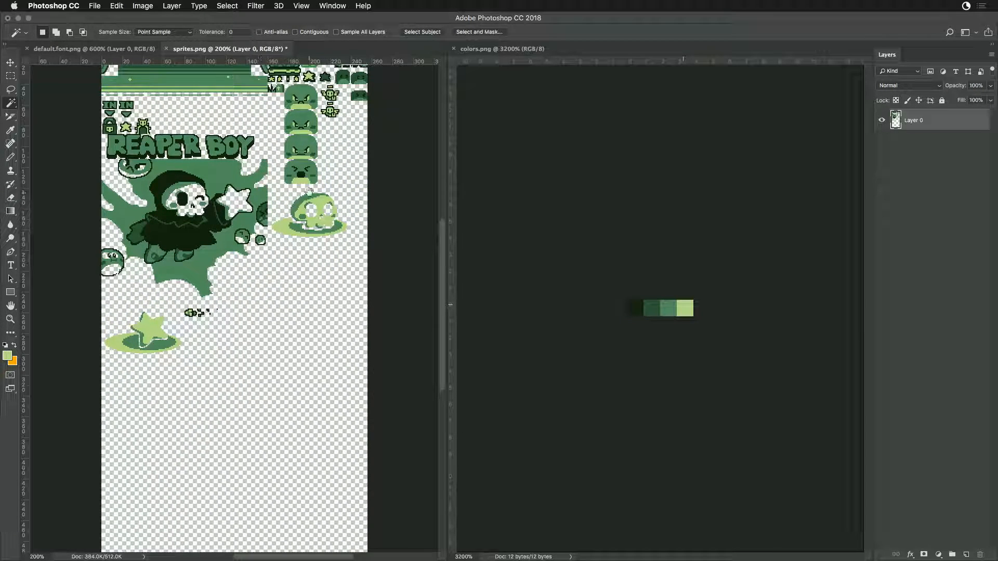
{"action": "scroll", "coordinate": [310, 192], "scroll_direction": "up", "scroll_amount": 4}
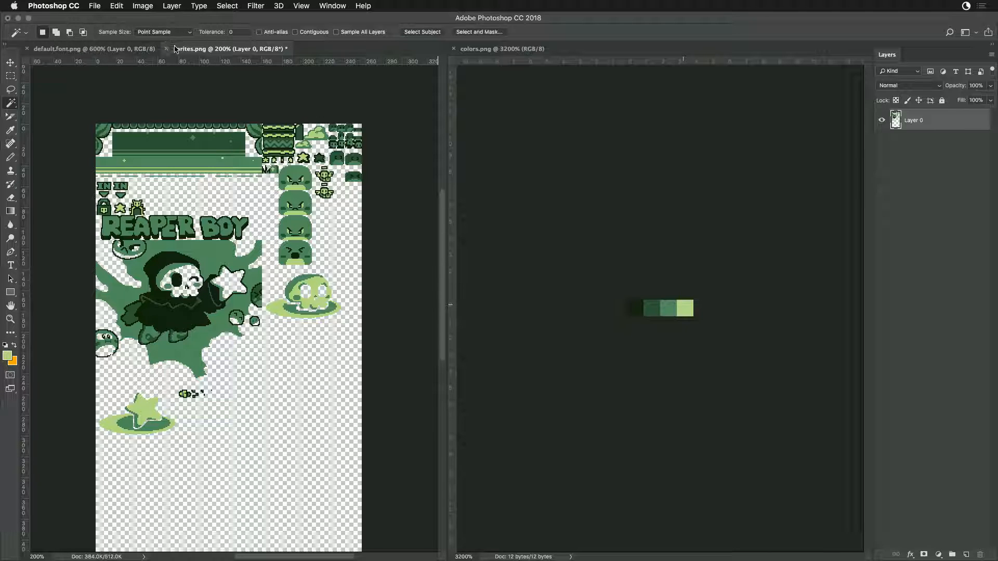
{"action": "key", "text": "super+s"}
{"action": "key", "text": "super+Tab"}
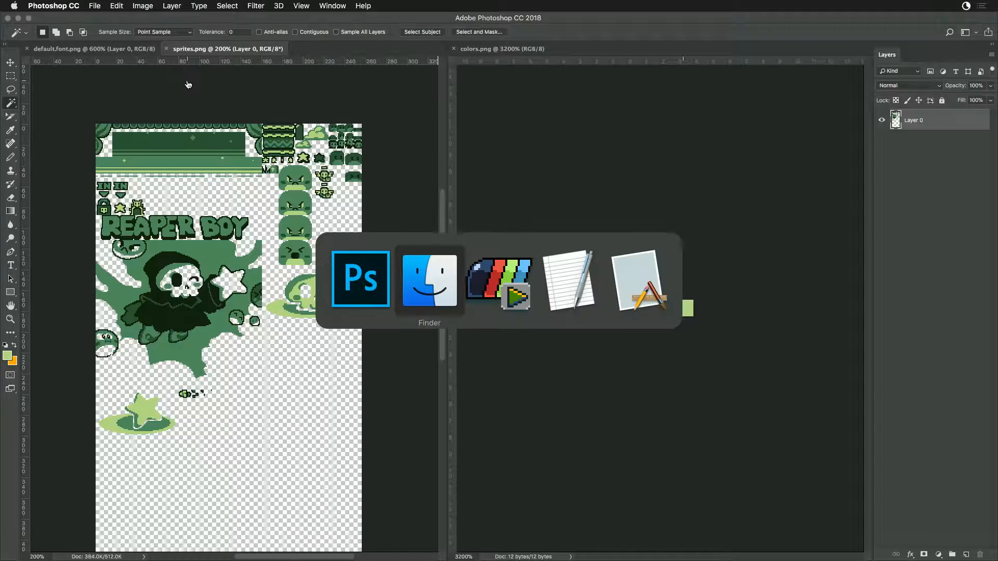
{"action": "key", "text": "super+Tab"}
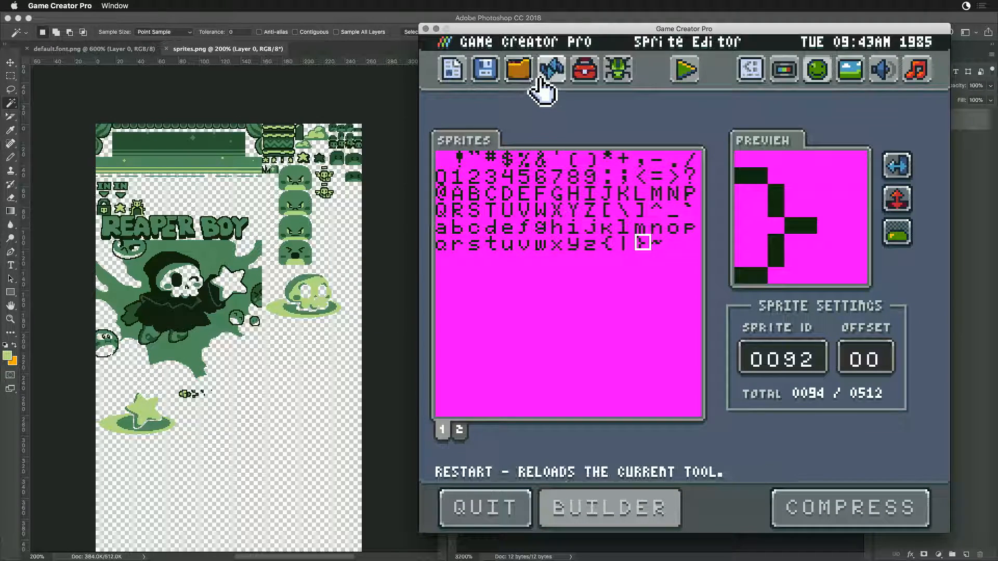
{"action": "left_click", "coordinate": [550, 75]}
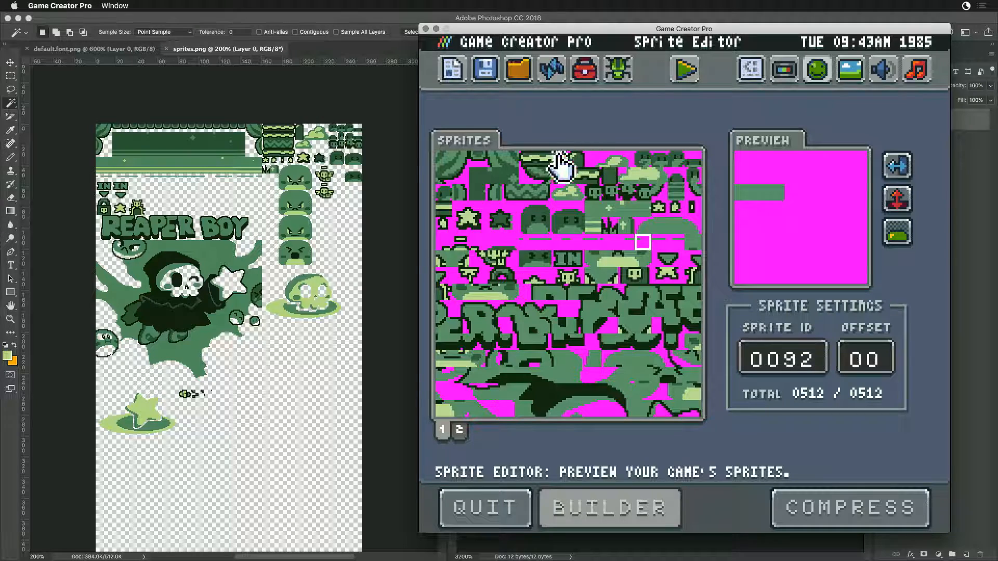
- Examine the last font characters on sprite page 2, including sprites 0511 and 0510, and return to page 1
{"action": "left_click", "coordinate": [459, 429]}
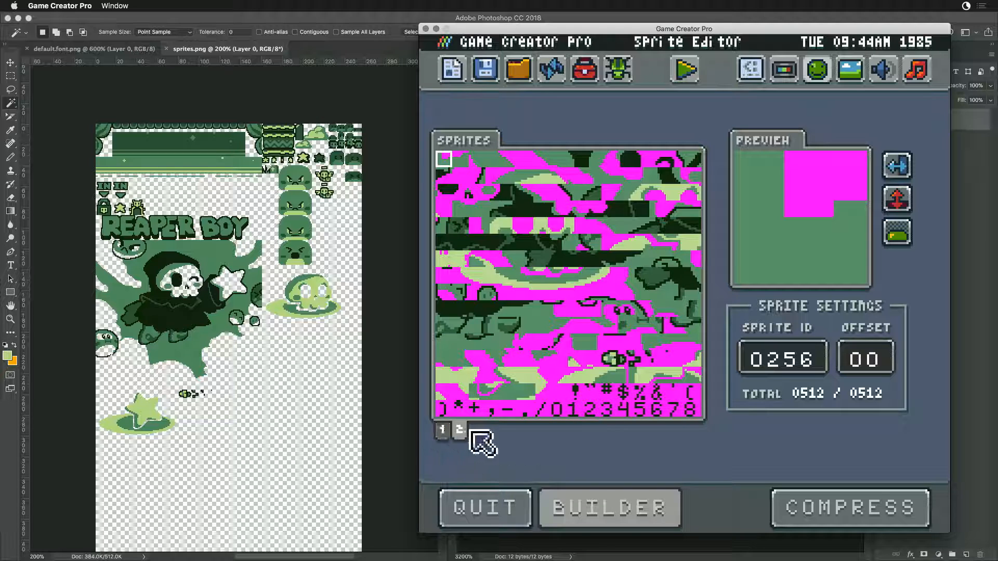
{"action": "left_click", "coordinate": [695, 404]}
{"action": "left_click", "coordinate": [693, 399]}
{"action": "left_click", "coordinate": [692, 412]}
{"action": "left_click", "coordinate": [676, 411]}
{"action": "left_click", "coordinate": [693, 410]}
{"action": "left_click", "coordinate": [694, 397]}
{"action": "left_click", "coordinate": [694, 410]}
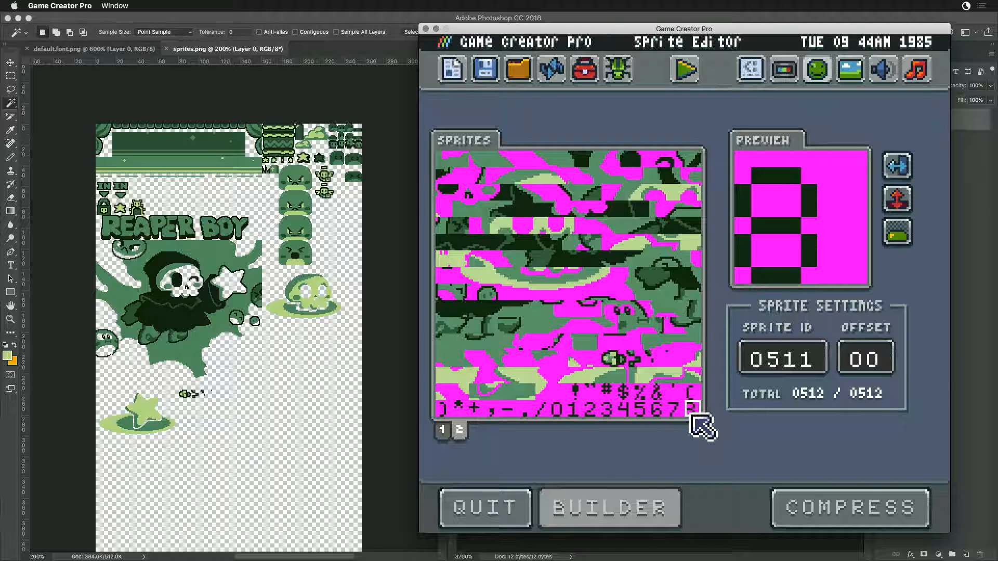
{"action": "left_click", "coordinate": [674, 410]}
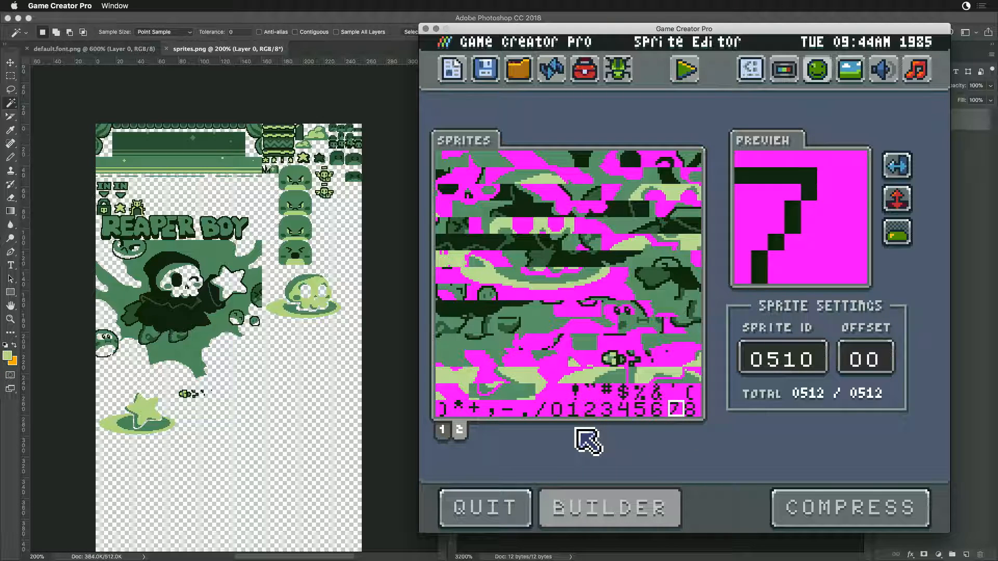
{"action": "left_click", "coordinate": [441, 430]}
- Switch to Photoshop, activate the Rectangular Marquee tool and show the grid over sprites.png
{"action": "left_click", "coordinate": [264, 325]}
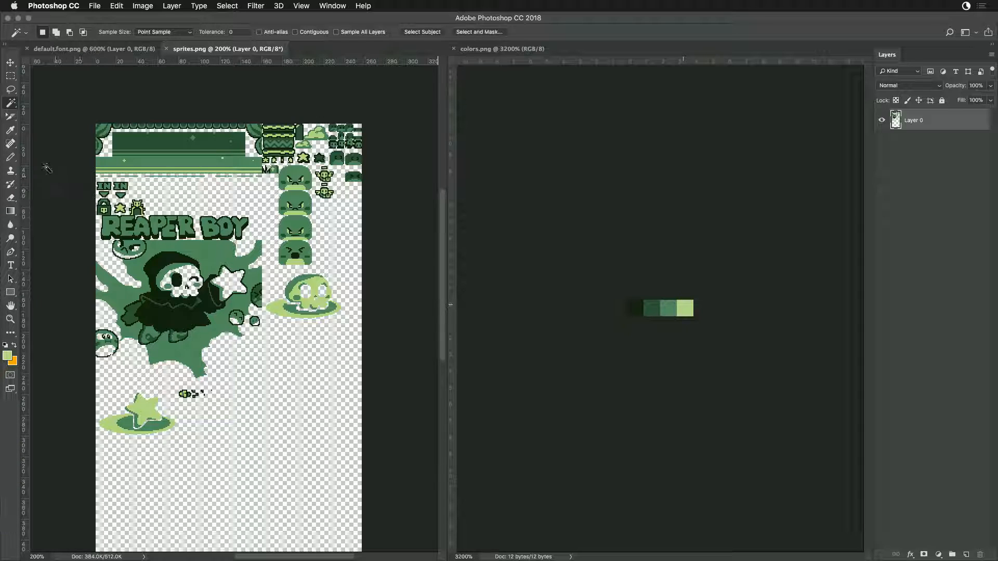
{"action": "left_click", "coordinate": [15, 76]}
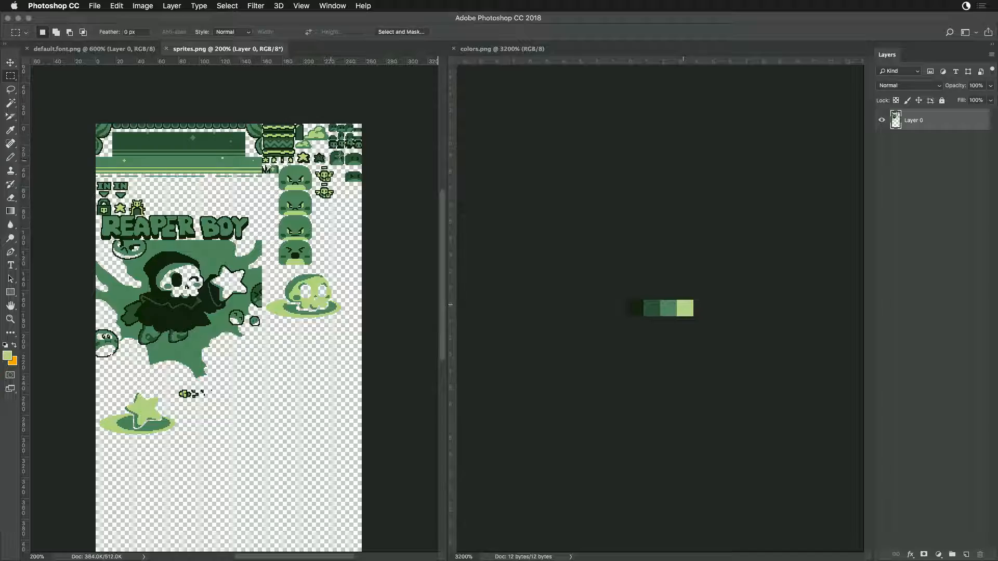
{"action": "key", "text": "super+apostrophe"}
{"action": "key", "text": "super+plus"}
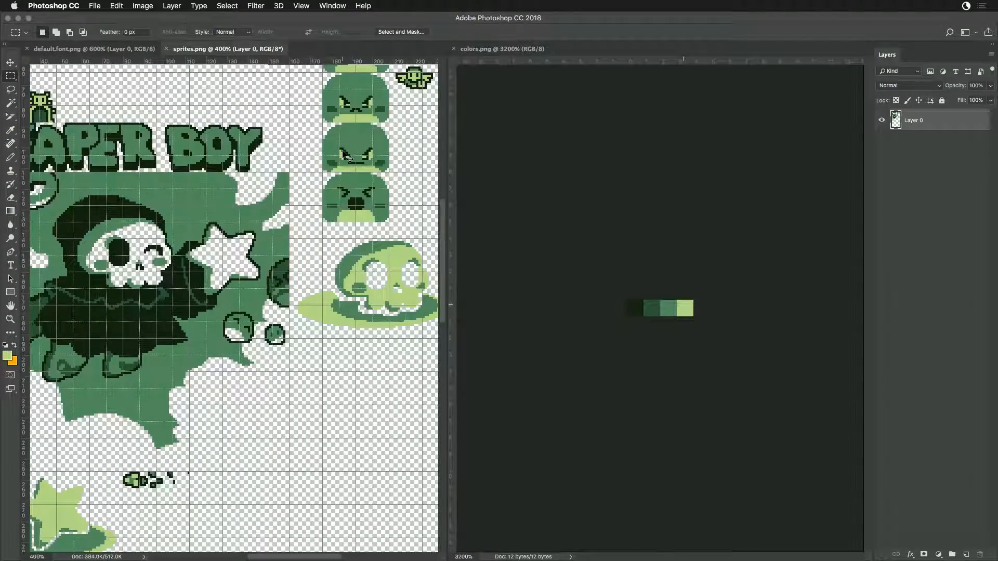
- Delete the two round-headed sprites and the dark face sprite below them at the sheet's right edge
{"action": "scroll", "coordinate": [327, 177], "scroll_direction": "up", "scroll_amount": 5}
{"action": "scroll", "coordinate": [326, 177], "scroll_direction": "right", "scroll_amount": 6}
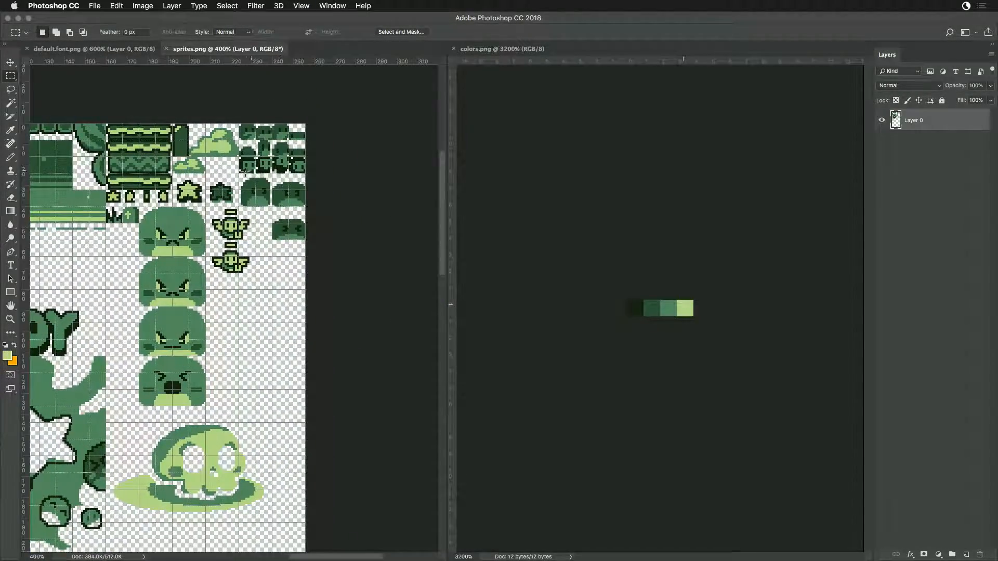
{"action": "left_click_drag", "start_coordinate": [239, 174], "coordinate": [323, 205]}
{"action": "key", "text": "Delete"}
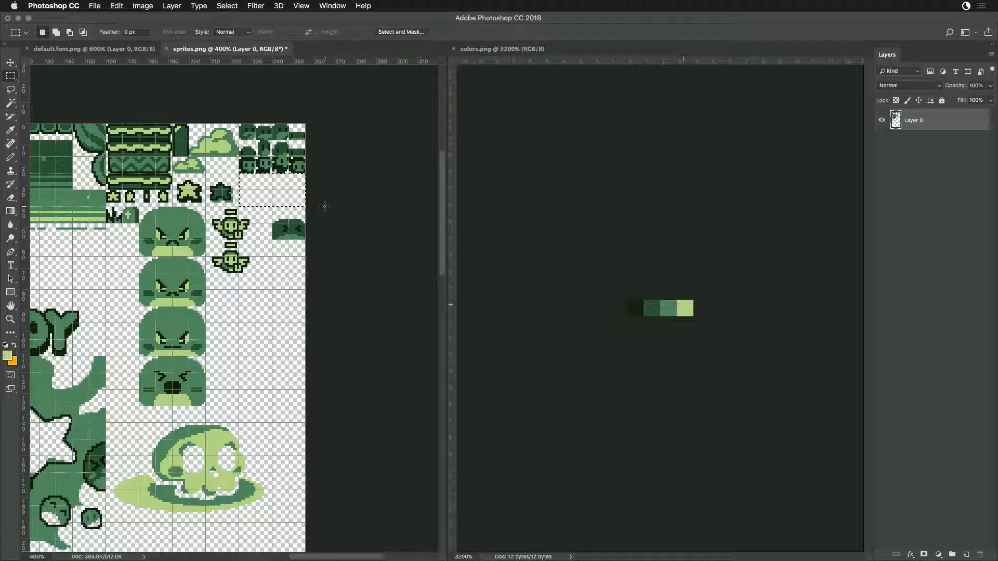
{"action": "left_click_drag", "start_coordinate": [273, 207], "coordinate": [327, 239]}
{"action": "key", "text": "Delete"}
- Delete the grass tuft beside the tombstone and the dark green pillar next to the patterned blocks
{"action": "left_click_drag", "start_coordinate": [106, 331], "coordinate": [297, 346]}
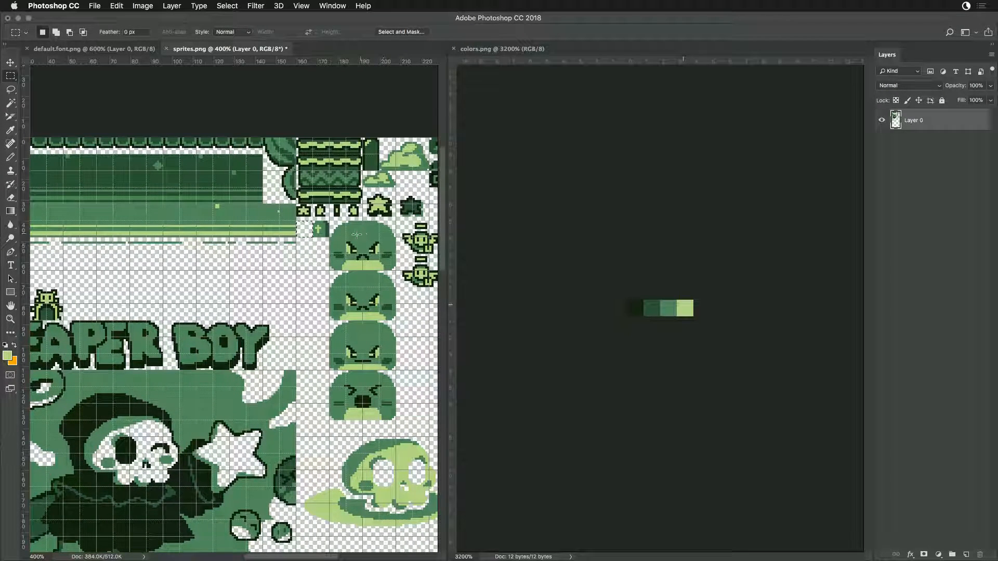
{"action": "left_click_drag", "start_coordinate": [394, 340], "coordinate": [313, 345]}
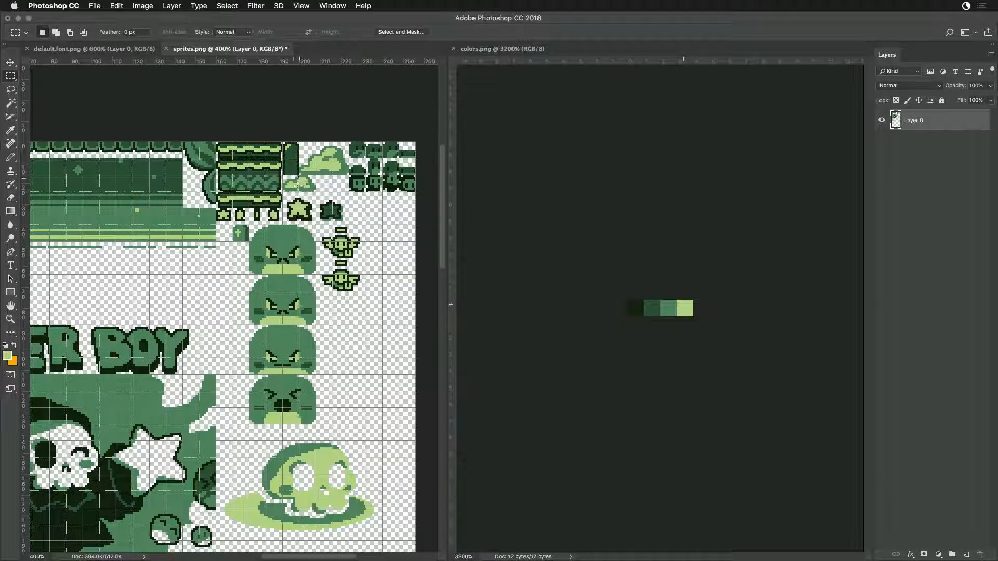
{"action": "key", "text": "Delete"}
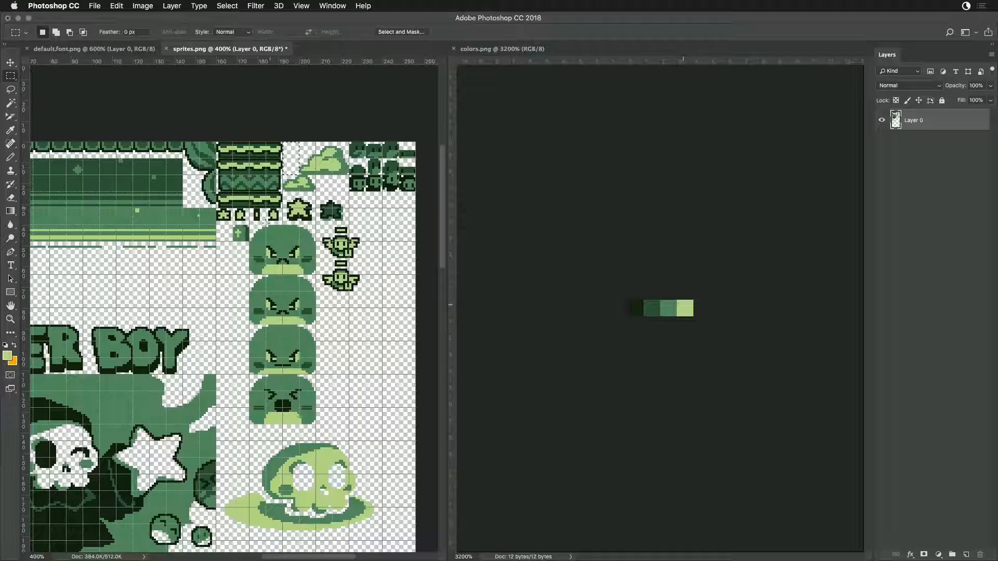
- Save sprites.png and reload it in Game Creator Pro to check the font characters at the end of sprite page 2
{"action": "left_click_drag", "start_coordinate": [345, 432], "coordinate": [392, 274]}
{"action": "left_click_drag", "start_coordinate": [114, 420], "coordinate": [259, 529]}
{"action": "left_click_drag", "start_coordinate": [269, 369], "coordinate": [264, 477]}
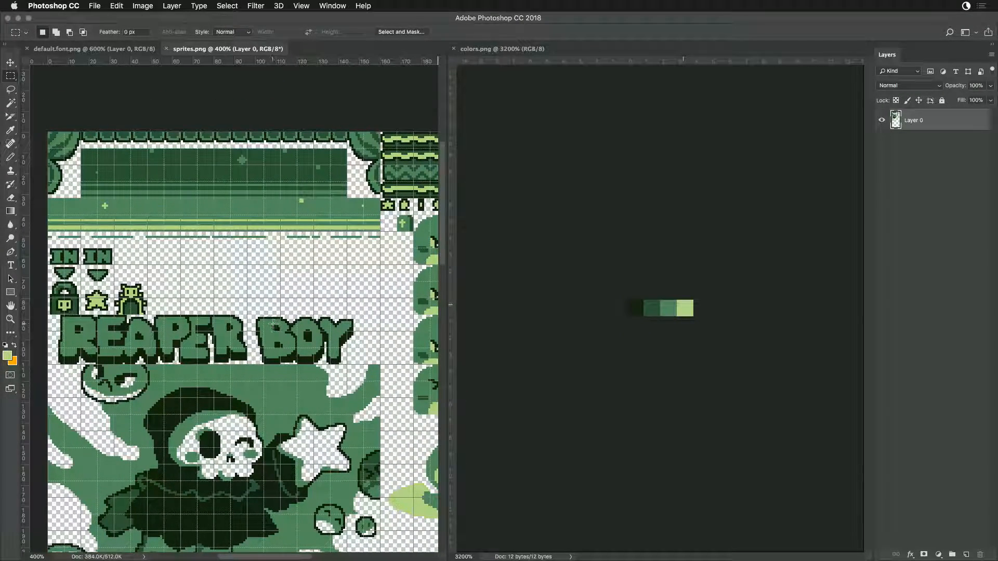
{"action": "key", "text": "super+Tab"}
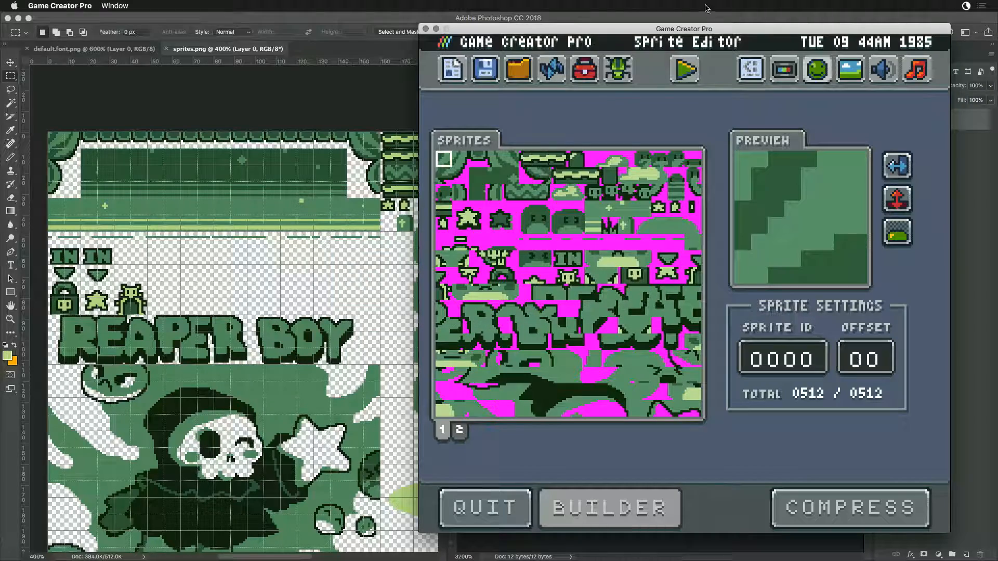
{"action": "left_click", "coordinate": [575, 67]}
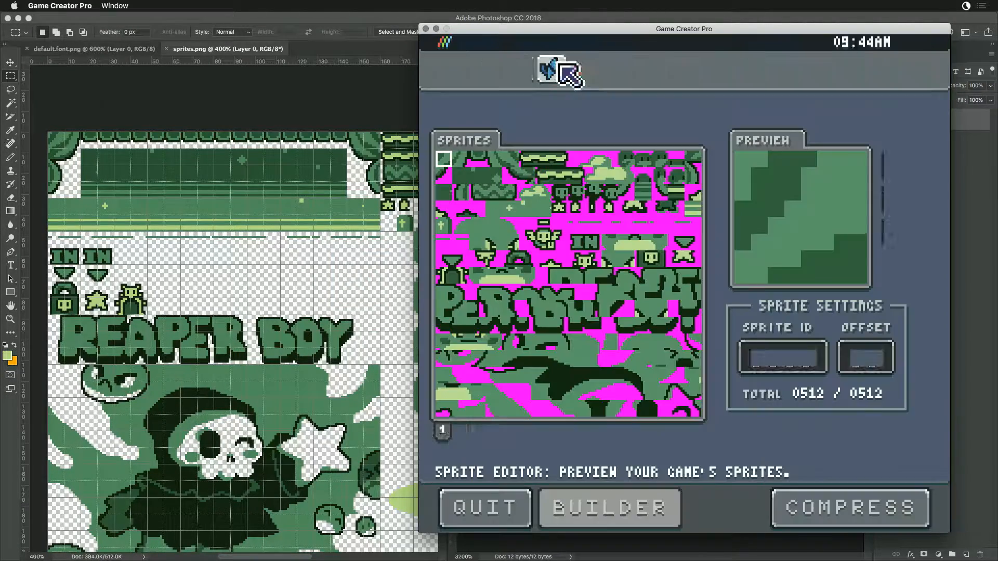
{"action": "left_click", "coordinate": [460, 429]}
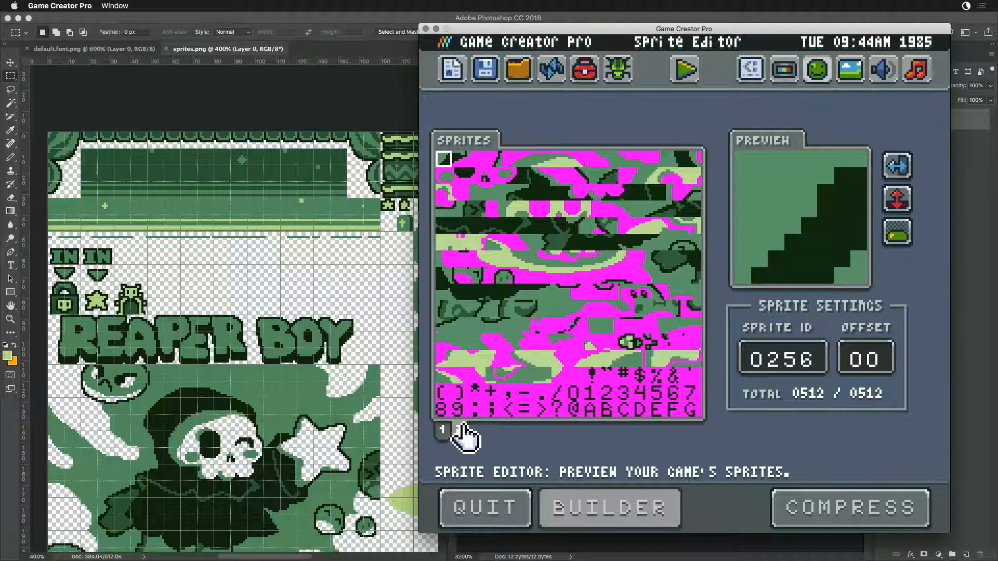
{"action": "left_click", "coordinate": [692, 410]}
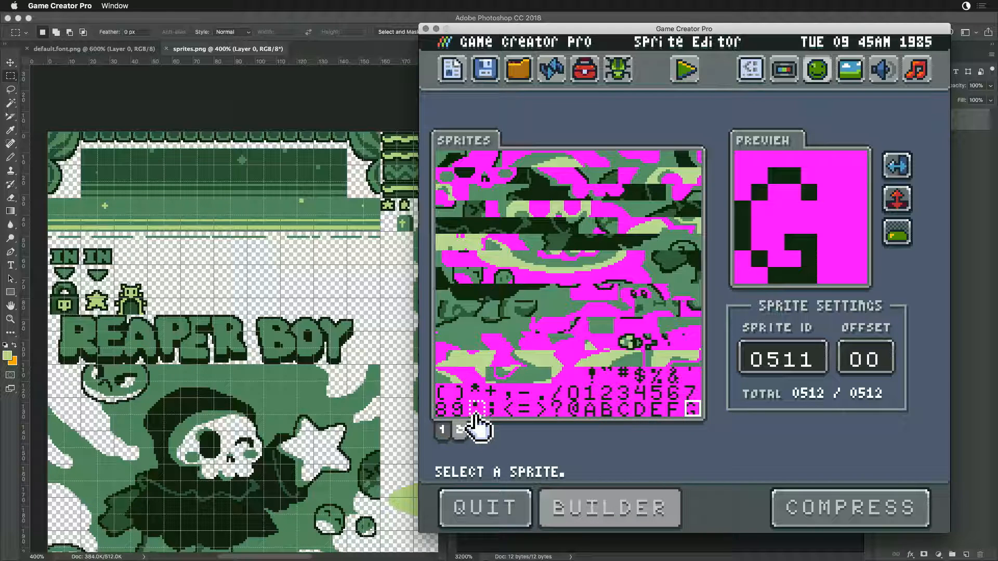
{"action": "left_click", "coordinate": [445, 397]}
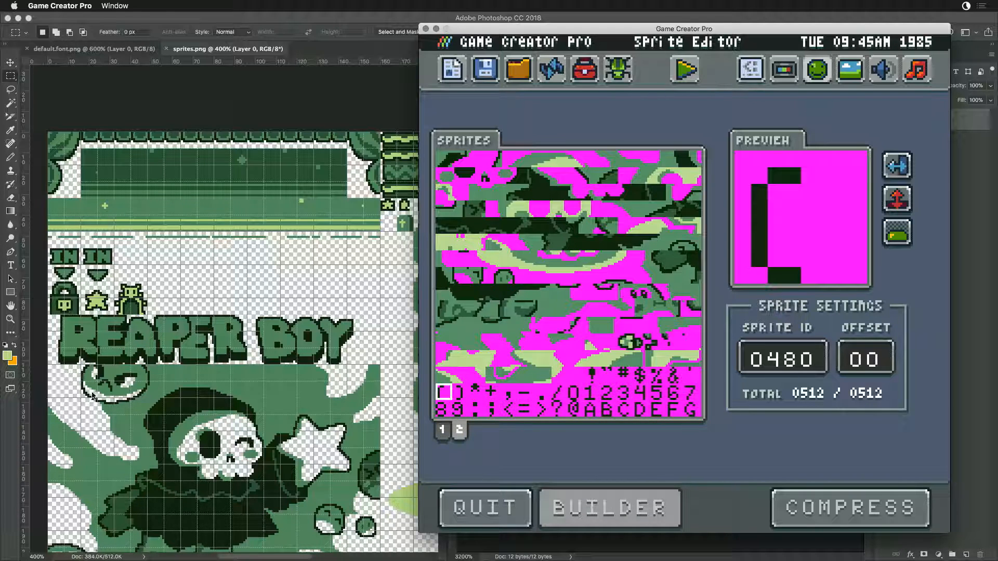
- In Photoshop, cover the round face beneath the REAPER BOY title with the artwork's background green and clear its leftover outline pixels
{"action": "left_click", "coordinate": [176, 409]}
{"action": "left_click_drag", "start_coordinate": [176, 409], "coordinate": [239, 299]}
{"action": "mouse_move", "coordinate": [206, 270]}
{"action": "left_mouse_down"}
{"action": "mouse_move", "coordinate": [178, 268]}
{"action": "mouse_move", "coordinate": [187, 273]}
{"action": "left_mouse_up"}
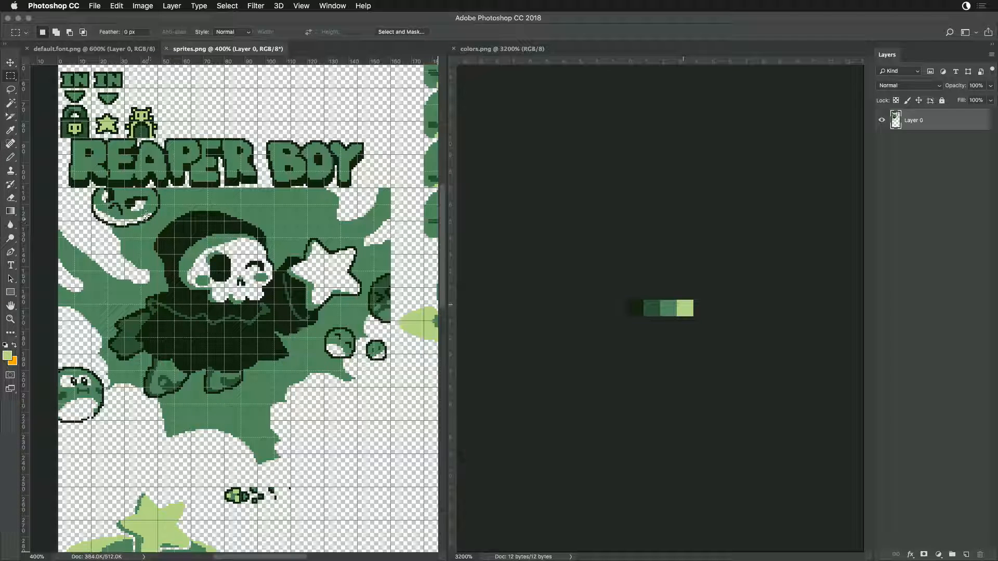
{"action": "left_click_drag", "start_coordinate": [92, 188], "coordinate": [155, 238]}
{"action": "left_click_drag", "start_coordinate": [158, 234], "coordinate": [175, 223]}
{"action": "key", "text": "shift"}
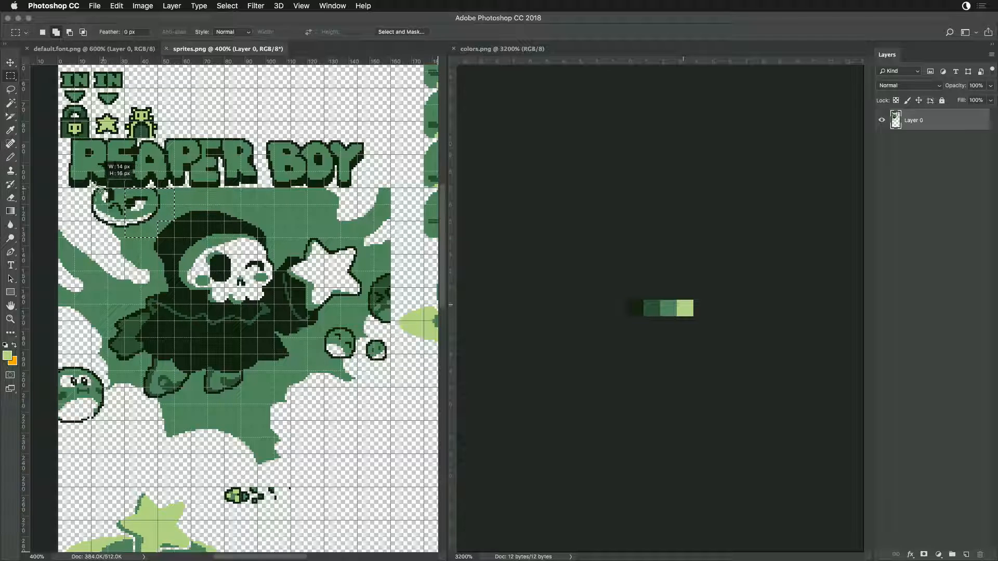
{"action": "left_click_drag", "start_coordinate": [106, 185], "coordinate": [92, 185]}
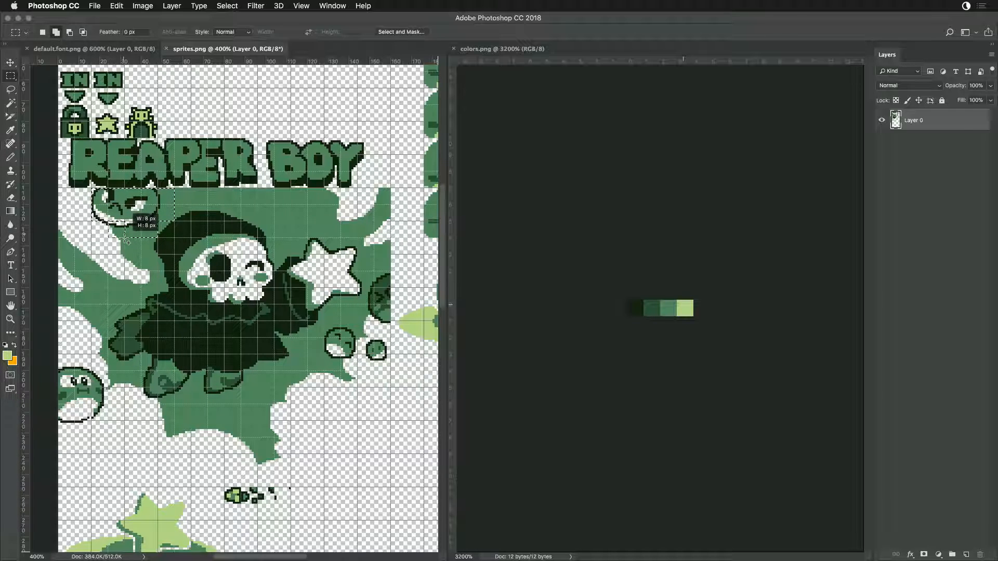
{"action": "key", "text": "i"}
{"action": "left_click", "coordinate": [189, 187]}
{"action": "key", "text": "alt+BackSpace"}
{"action": "key", "text": "ctrl+d"}
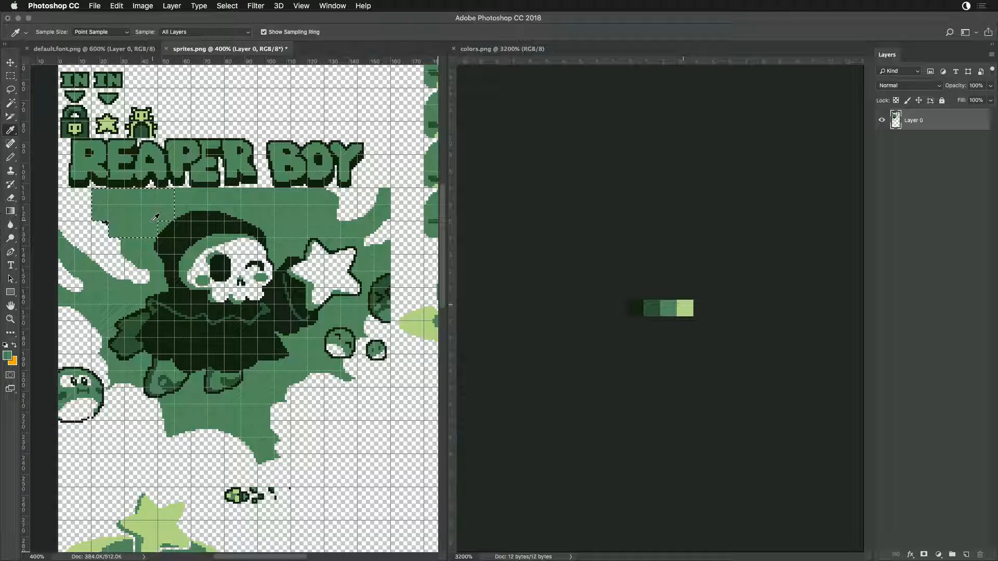
{"action": "key", "text": "m"}
{"action": "left_click_drag", "start_coordinate": [93, 222], "coordinate": [108, 237]}
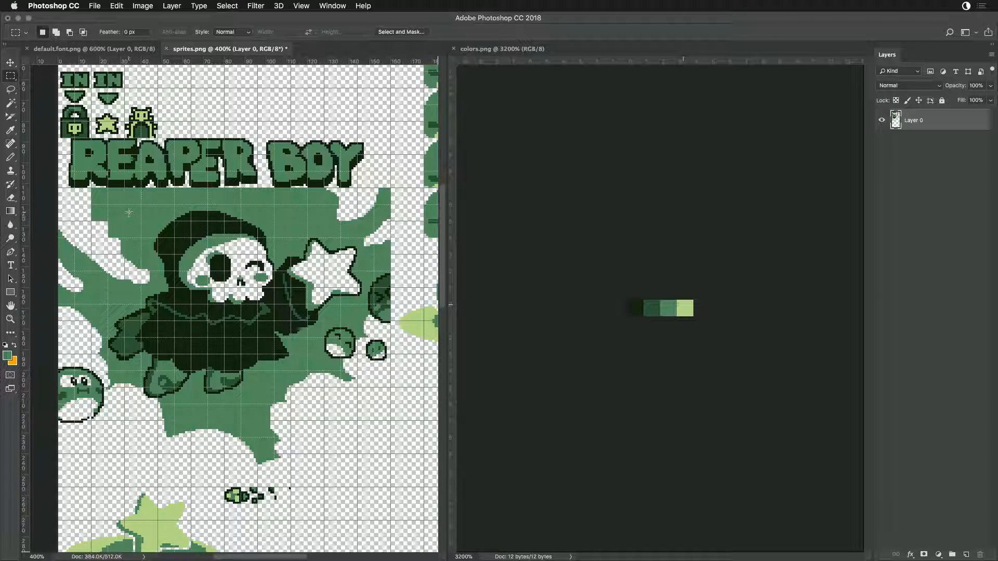
- Save the trimmed sprites.png and reload the Sprite Editor in Game Creator Pro
{"action": "key", "text": "super+s"}
{"action": "key", "text": "super+Tab"}
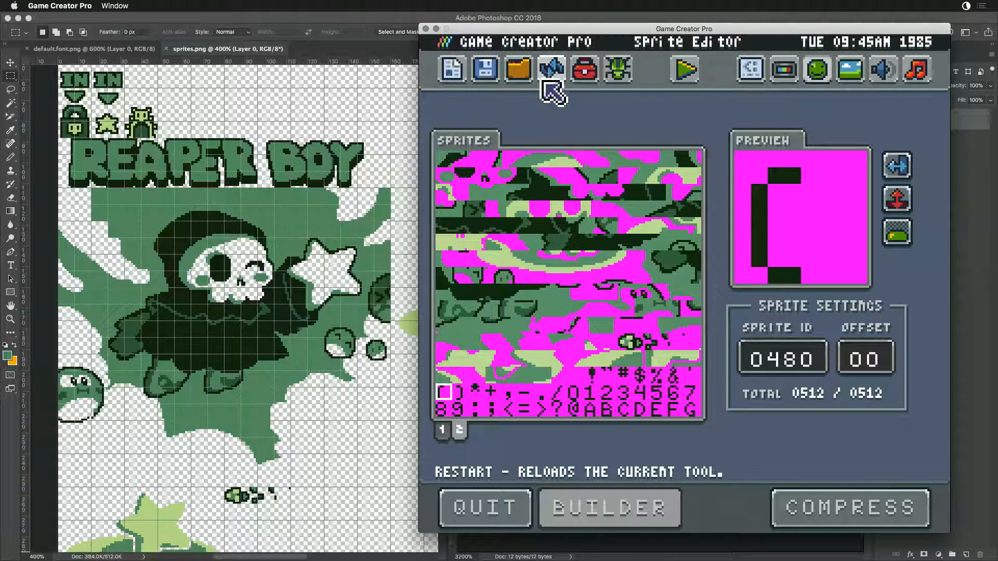
{"action": "left_click", "coordinate": [550, 68]}
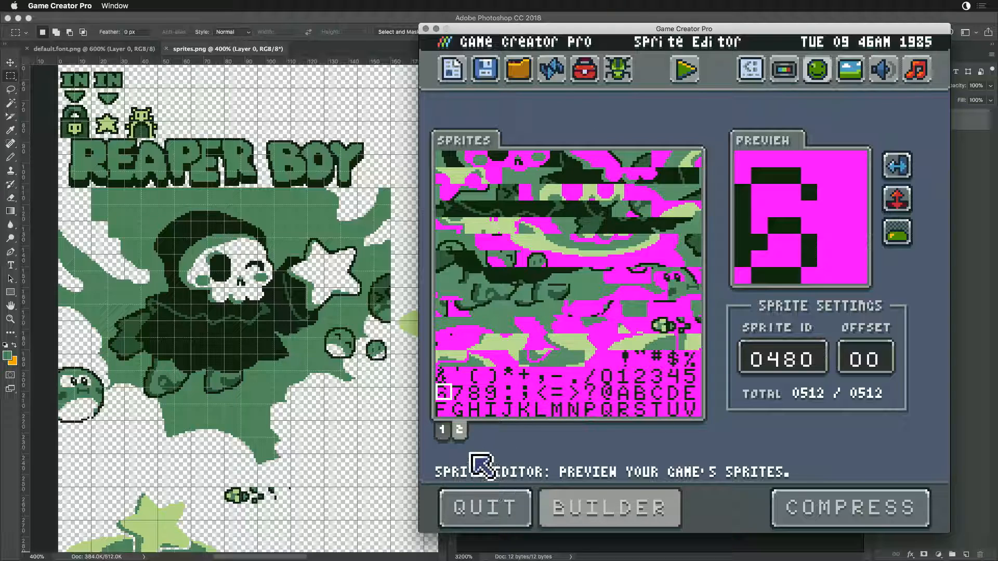
- Preview sprite 0511, the last font character on sprite page 2, and return to sprites.png in Photoshop
{"action": "left_click", "coordinate": [691, 409]}
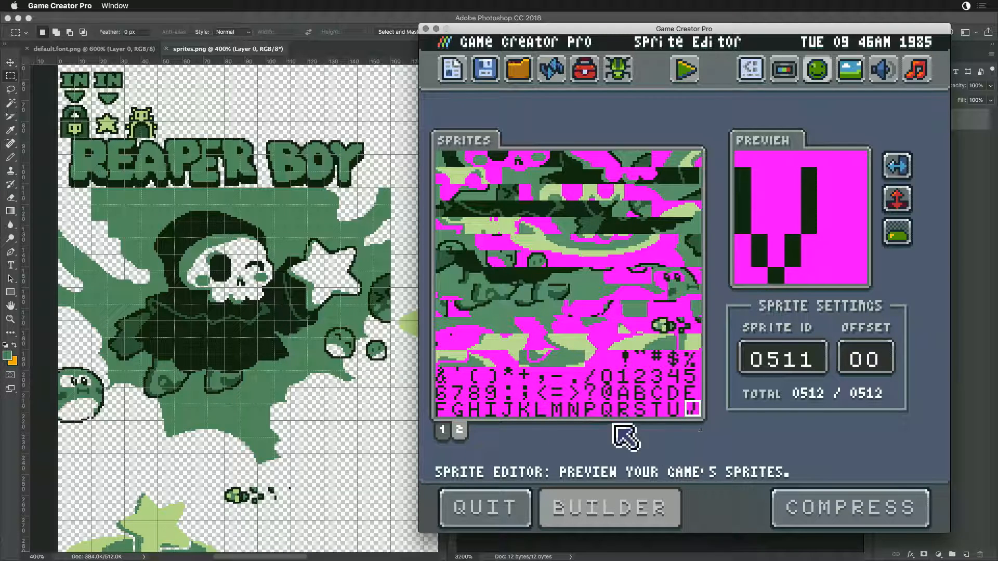
{"action": "left_click", "coordinate": [295, 343]}
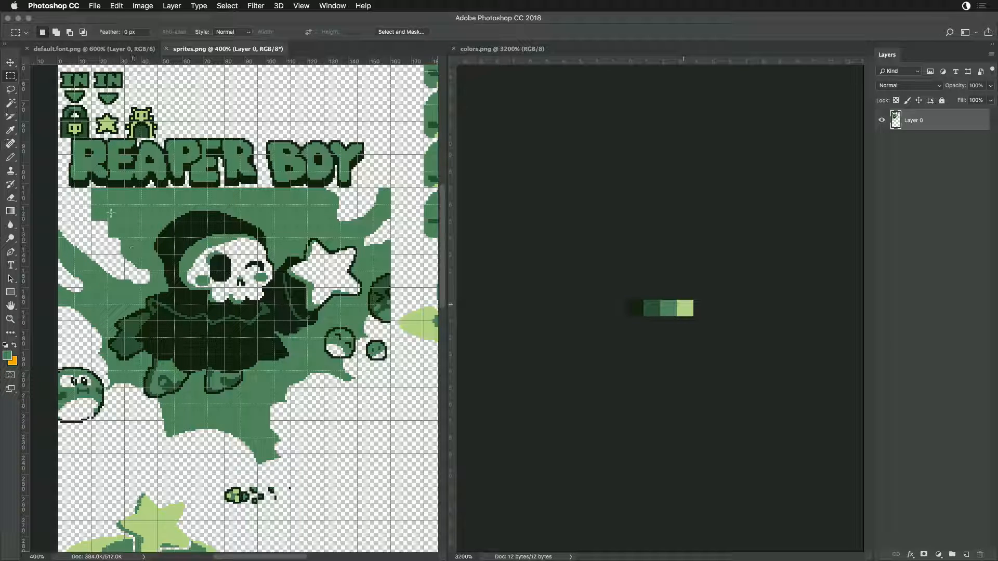
- Patch the stepped gap in the artwork's upper-left background with copied pieces of the white ray's edge
{"action": "mouse_move", "coordinate": [109, 223]}
{"action": "left_mouse_down"}
{"action": "mouse_move", "coordinate": [125, 233]}
{"action": "mouse_move", "coordinate": [106, 221]}
{"action": "left_mouse_up"}
{"action": "key", "text": "Delete"}
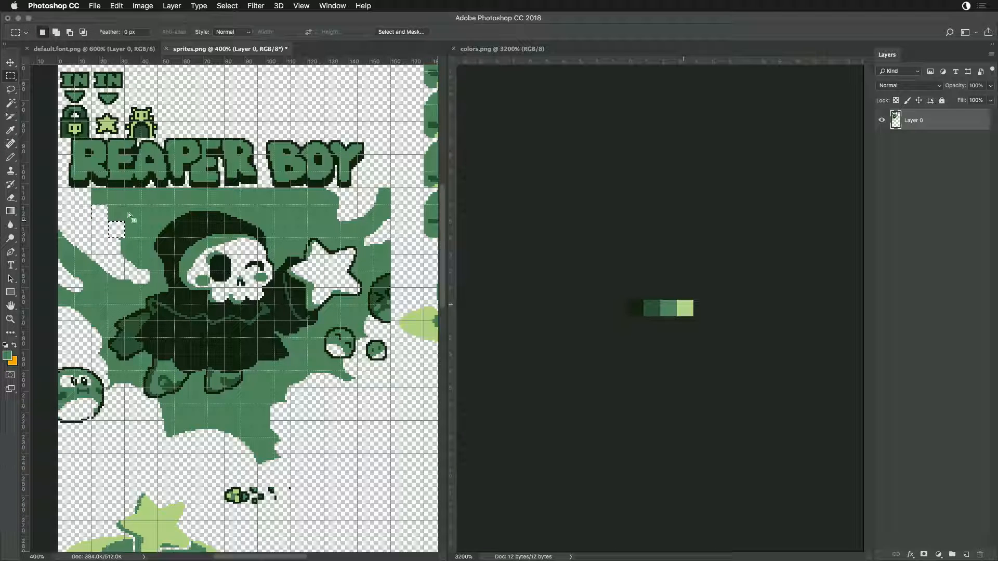
{"action": "key", "text": "ctrl+d"}
{"action": "left_click_drag", "start_coordinate": [226, 424], "coordinate": [114, 239]}
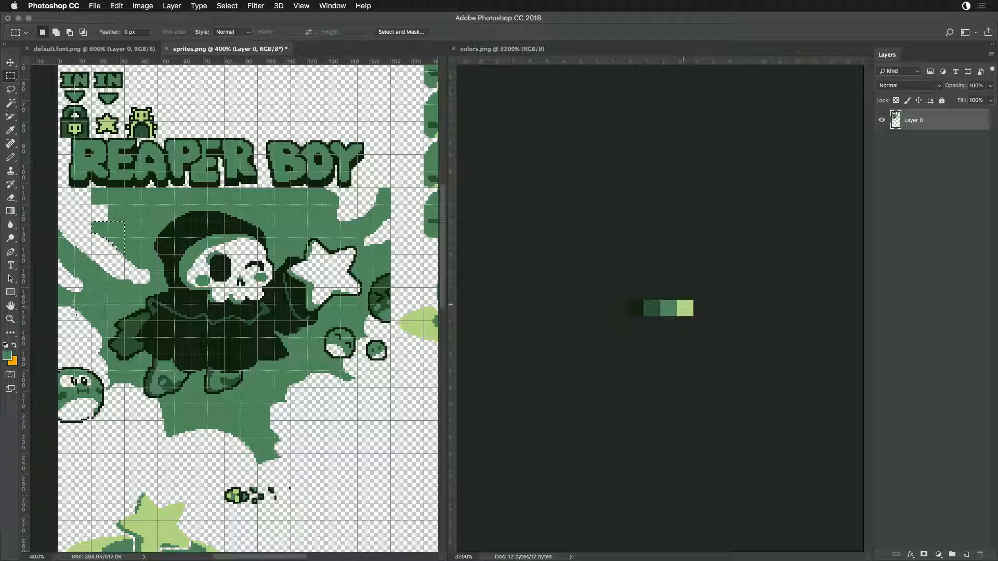
{"action": "left_click_drag", "start_coordinate": [108, 336], "coordinate": [86, 203]}
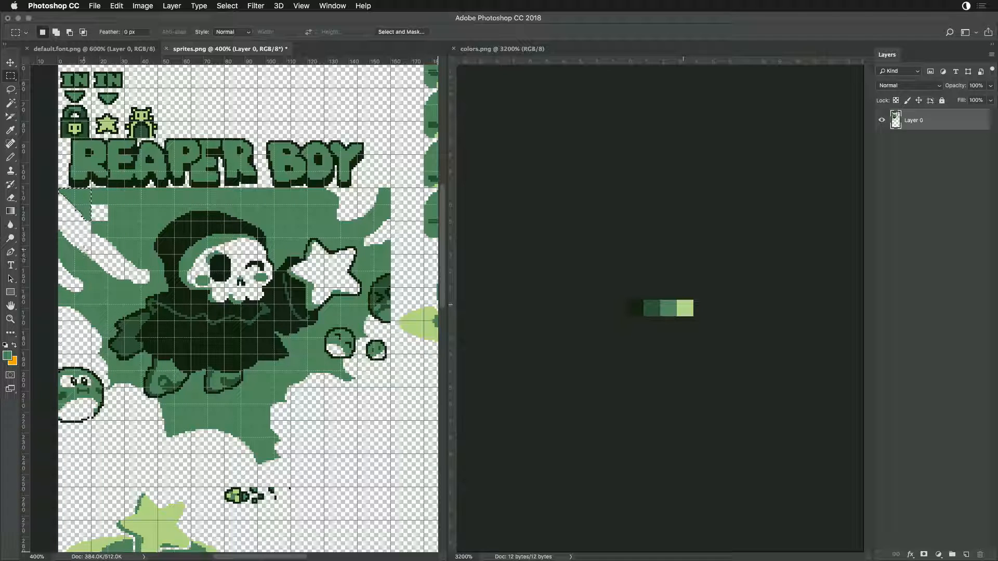
- Try a copied piece of the left-edge rays near the corner gap and clear the misplaced green tile beside the upper ray
{"action": "left_click_drag", "start_coordinate": [91, 288], "coordinate": [59, 222]}
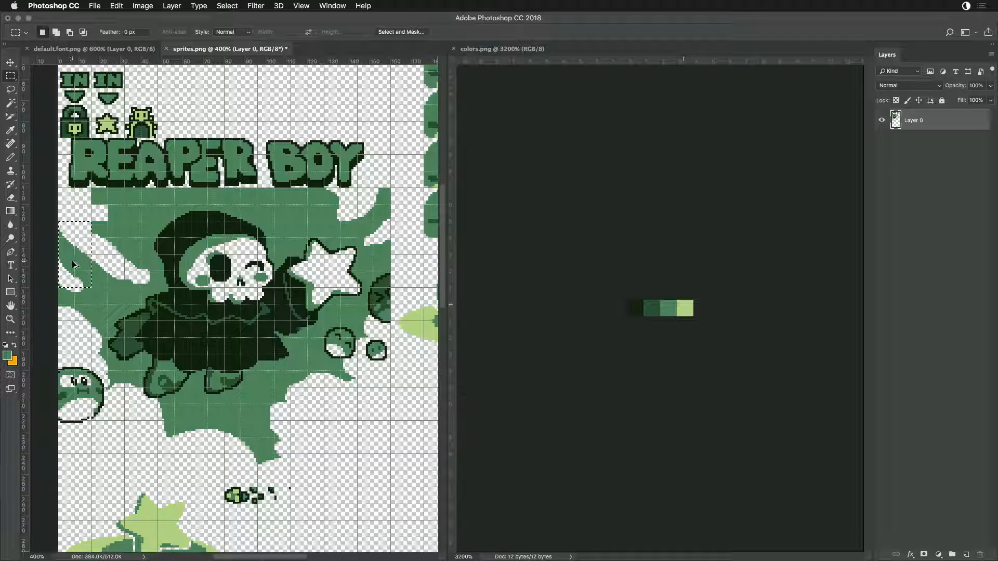
{"action": "left_click_drag", "start_coordinate": [71, 263], "coordinate": [94, 214]}
{"action": "key", "text": "super+x"}
{"action": "left_click_drag", "start_coordinate": [93, 224], "coordinate": [109, 239]}
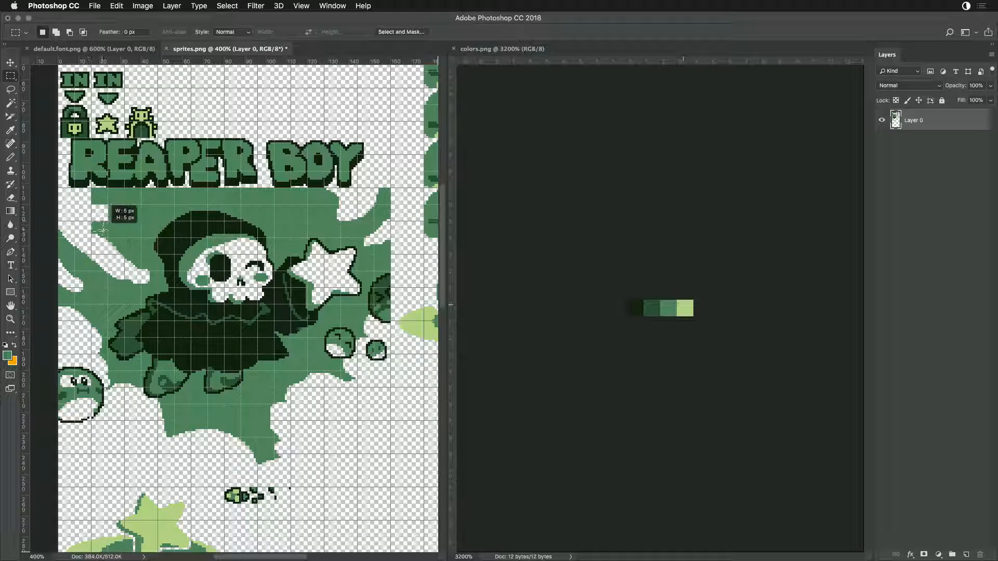
{"action": "left_click", "coordinate": [116, 231]}
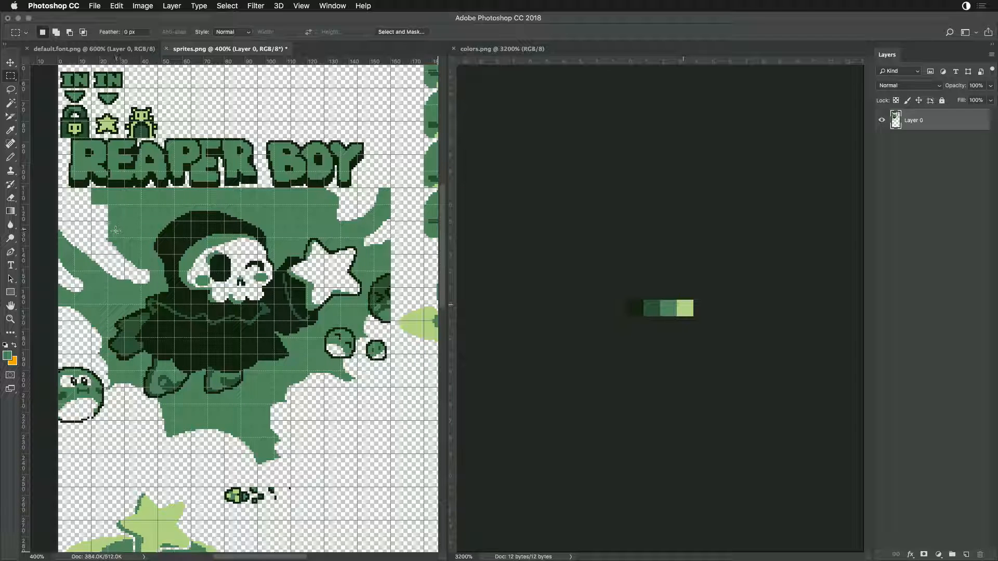
- Extend the white ray to the artwork's upper-left corner by copying its diagonal edge tiles up along the gap
{"action": "left_click_drag", "start_coordinate": [95, 238], "coordinate": [109, 253]}
{"action": "left_click_drag", "start_coordinate": [107, 237], "coordinate": [83, 211]}
{"action": "key", "text": "super+d"}
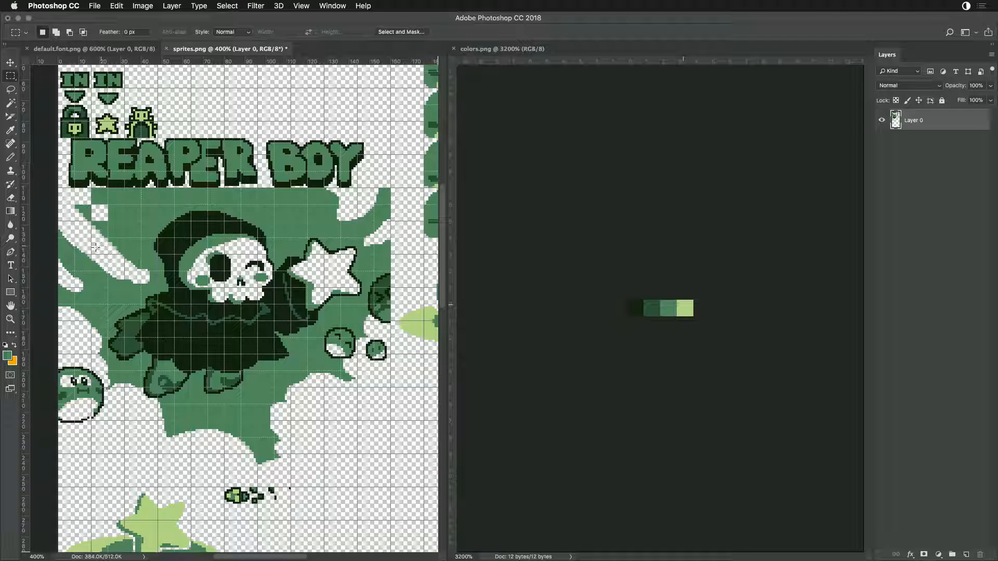
{"action": "mouse_move", "coordinate": [59, 255]}
{"action": "left_mouse_down"}
{"action": "mouse_move", "coordinate": [74, 271]}
{"action": "mouse_move", "coordinate": [67, 198]}
{"action": "mouse_move", "coordinate": [86, 201]}
{"action": "left_mouse_up"}
- Try to copy an 8 × 8 px tile from the ray's lower end into the upper-left gap and undo the move
{"action": "left_click_drag", "start_coordinate": [124, 255], "coordinate": [141, 271]}
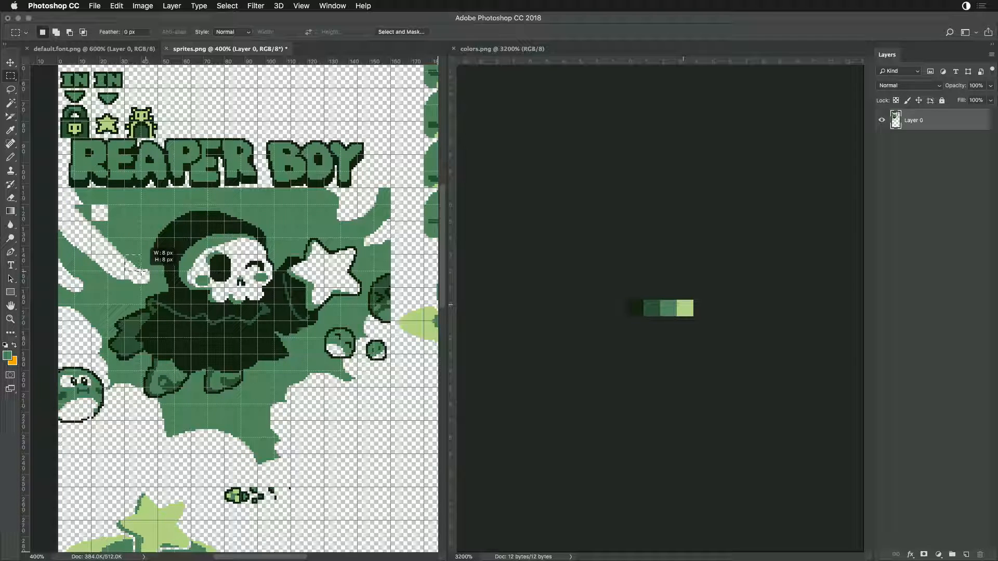
{"action": "left_click_drag", "start_coordinate": [125, 255], "coordinate": [86, 216]}
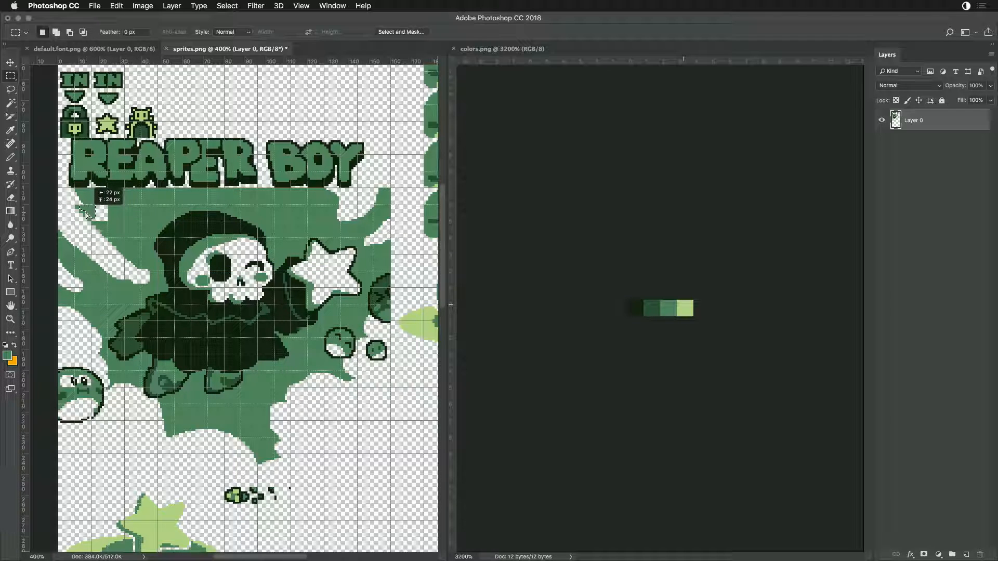
{"action": "key", "text": "super+z"}
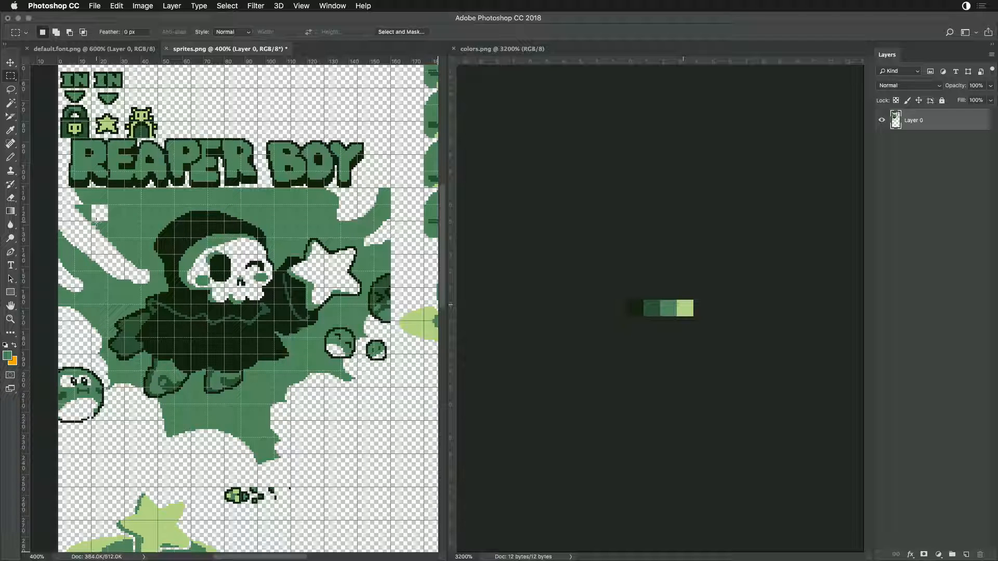
- Clear the uneven tile near the artwork's upper-left corner and fill both empty tiles with the sampled background green
{"action": "mouse_move", "coordinate": [76, 189]}
{"action": "left_mouse_down"}
{"action": "mouse_move", "coordinate": [91, 203]}
{"action": "mouse_move", "coordinate": [69, 199]}
{"action": "left_mouse_up"}
{"action": "left_click", "coordinate": [106, 213]}
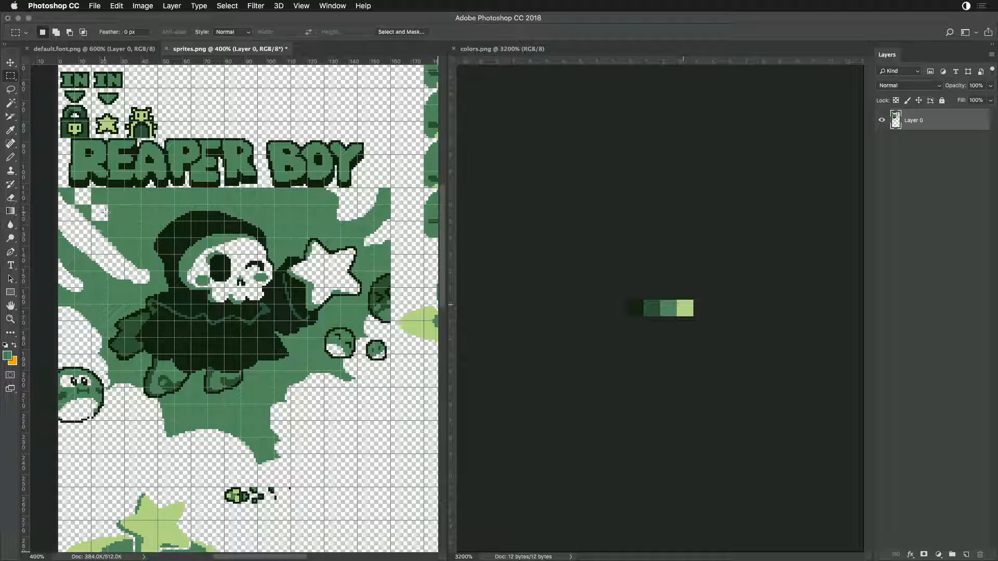
{"action": "left_click_drag", "start_coordinate": [76, 190], "coordinate": [107, 219]}
{"action": "key", "text": "i"}
{"action": "left_click", "coordinate": [130, 221]}
{"action": "key", "text": "alt+BackSpace"}
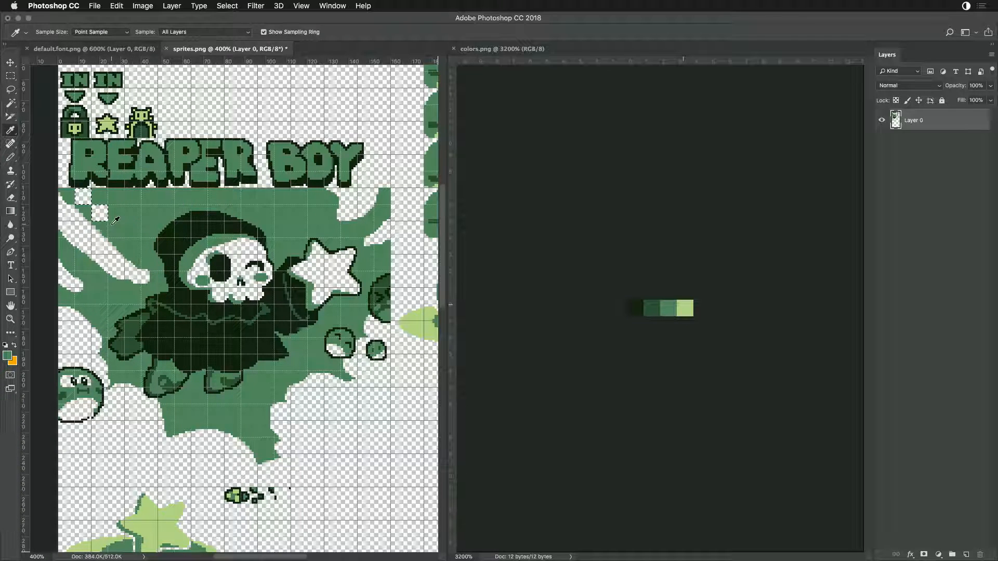
{"action": "key", "text": "m"}
{"action": "left_click", "coordinate": [118, 206]}
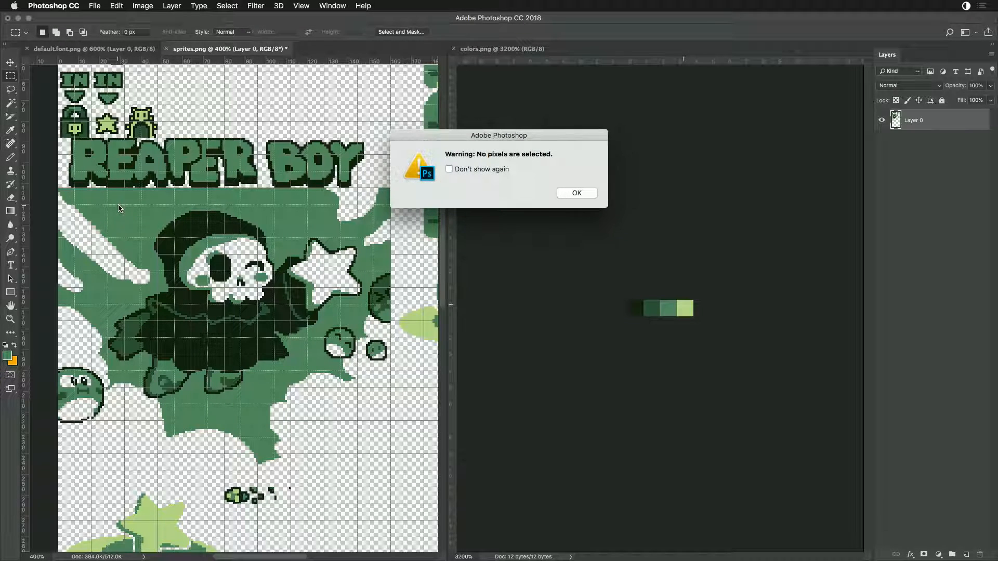
{"action": "left_click", "coordinate": [596, 197]}
- Save the patched sprites.png and reload the sprites in Game Creator Pro
{"action": "key", "text": "super+s"}
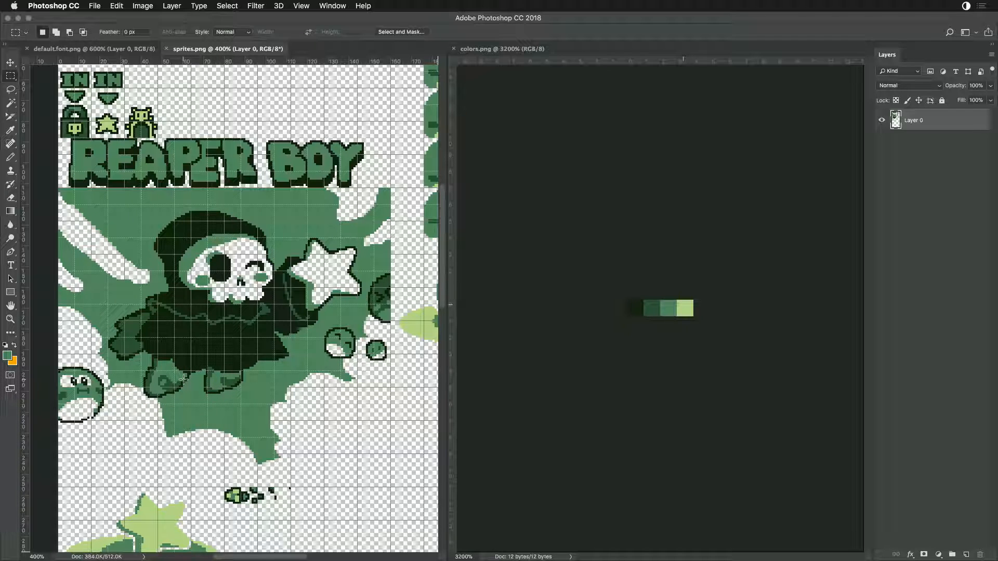
{"action": "key", "text": "super+Tab"}
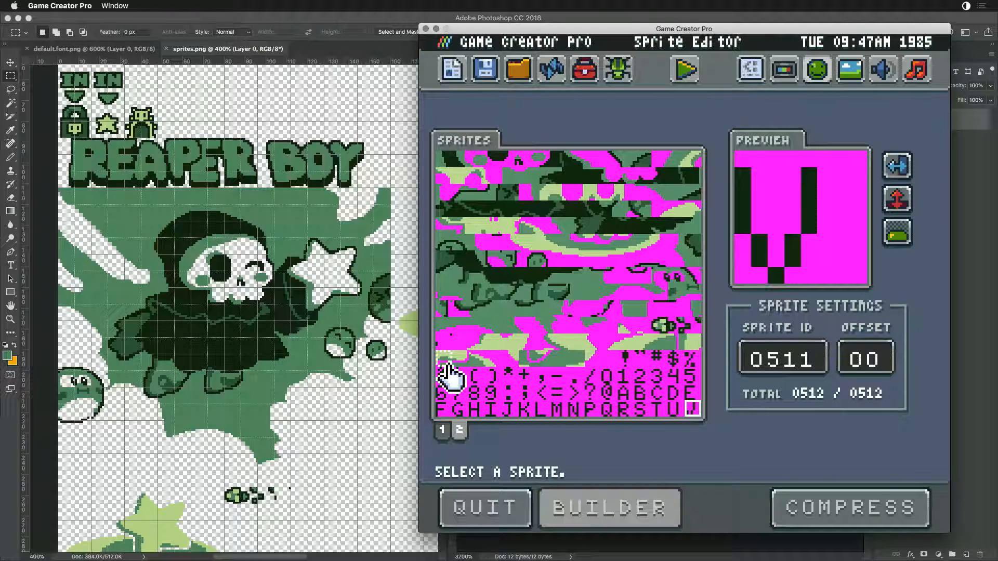
{"action": "key", "text": "super+r"}
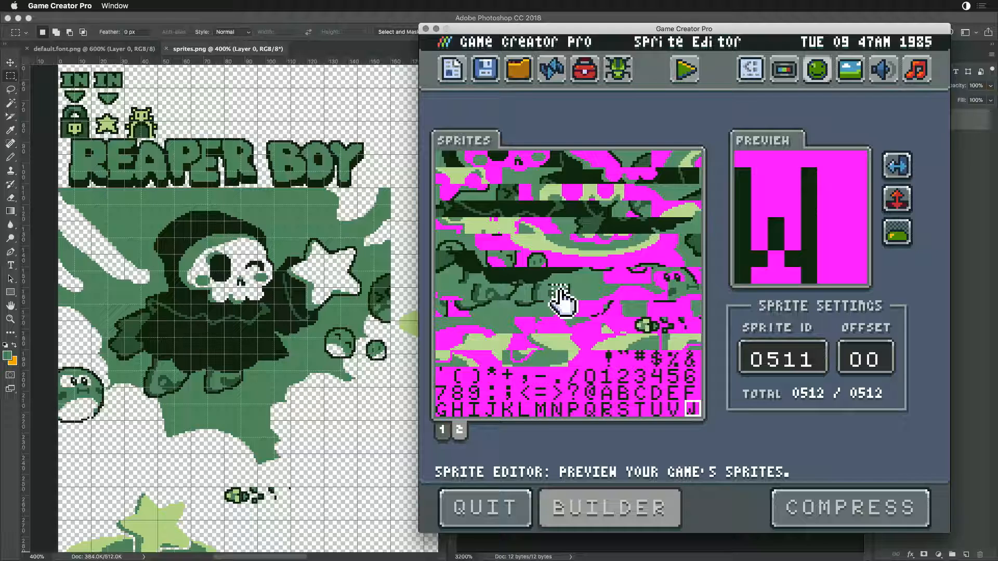
- Check the last two font characters on sprite page 2 and look over sprite page 1
{"action": "left_click", "coordinate": [675, 410]}
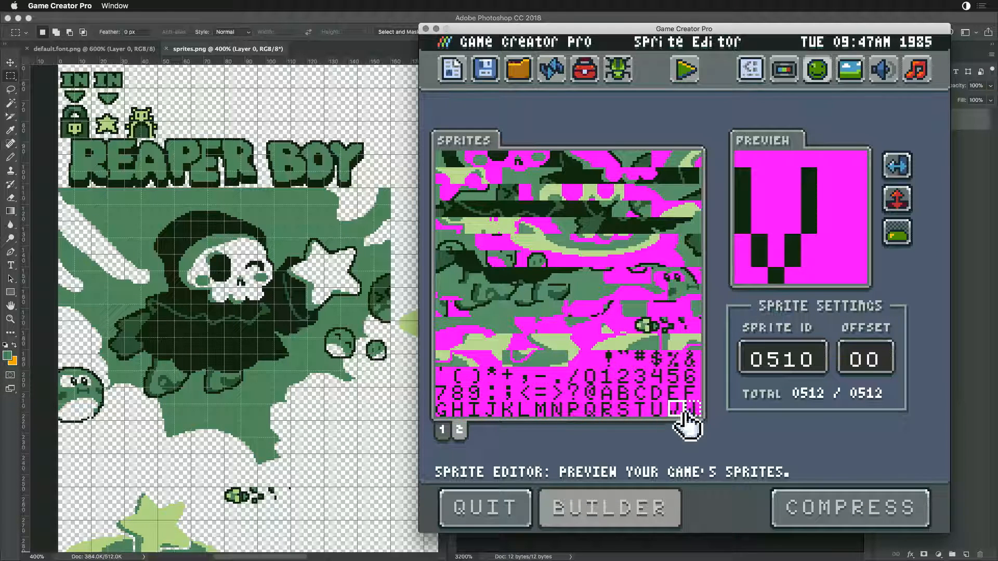
{"action": "left_click", "coordinate": [689, 410]}
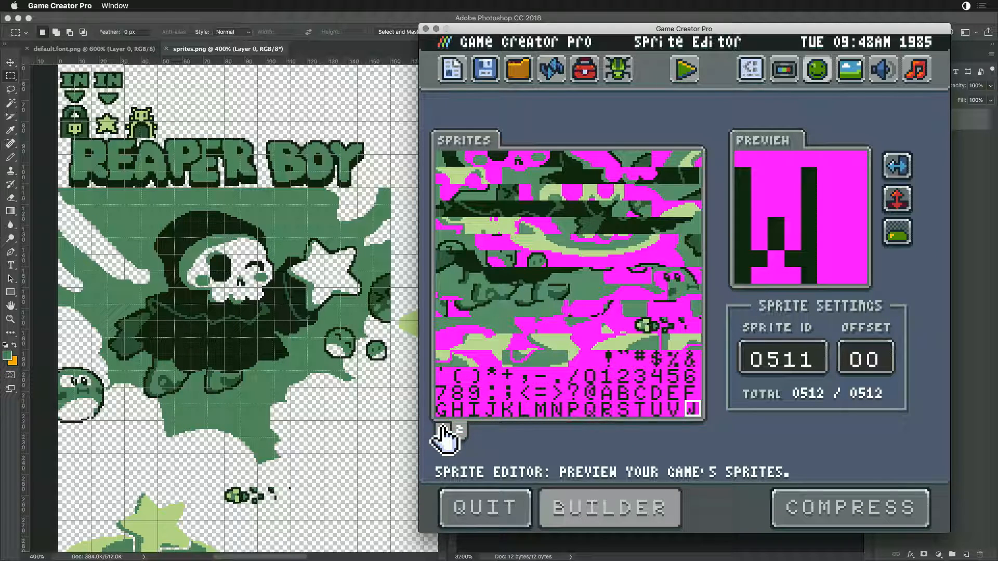
{"action": "left_click", "coordinate": [458, 431]}
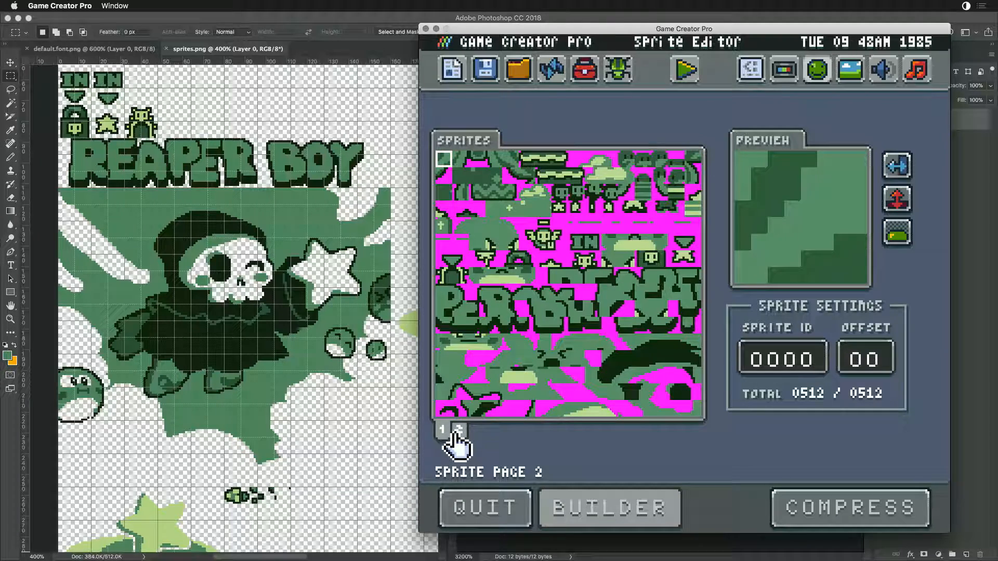
{"action": "left_click", "coordinate": [456, 433]}
{"action": "left_click", "coordinate": [441, 437]}
- In Photoshop, delete the round character at the lower-left edge of the title artwork
{"action": "left_click", "coordinate": [356, 366]}
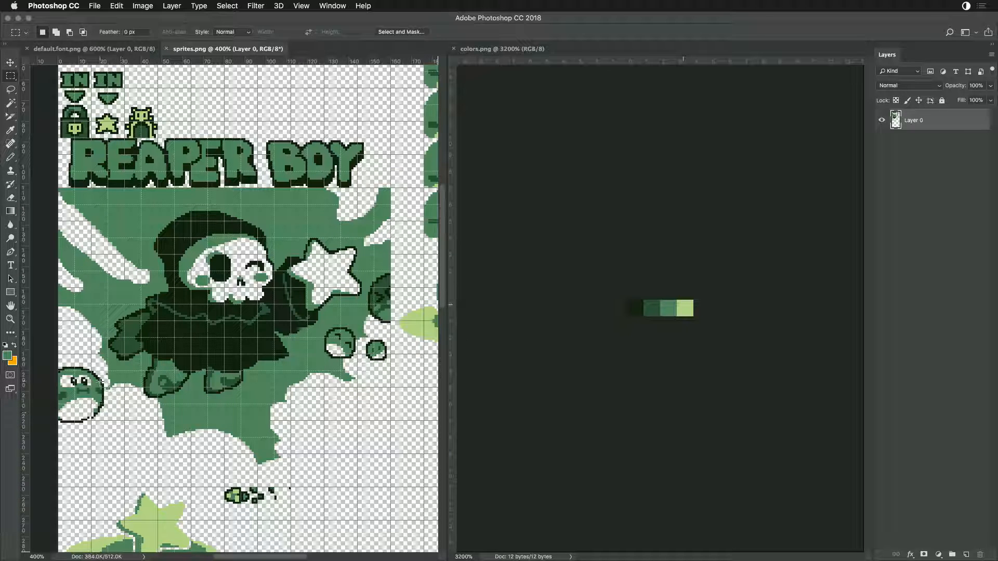
{"action": "left_click_drag", "start_coordinate": [56, 356], "coordinate": [92, 428]}
{"action": "left_click_drag", "start_coordinate": [92, 372], "coordinate": [106, 422]}
{"action": "key", "text": "Delete"}
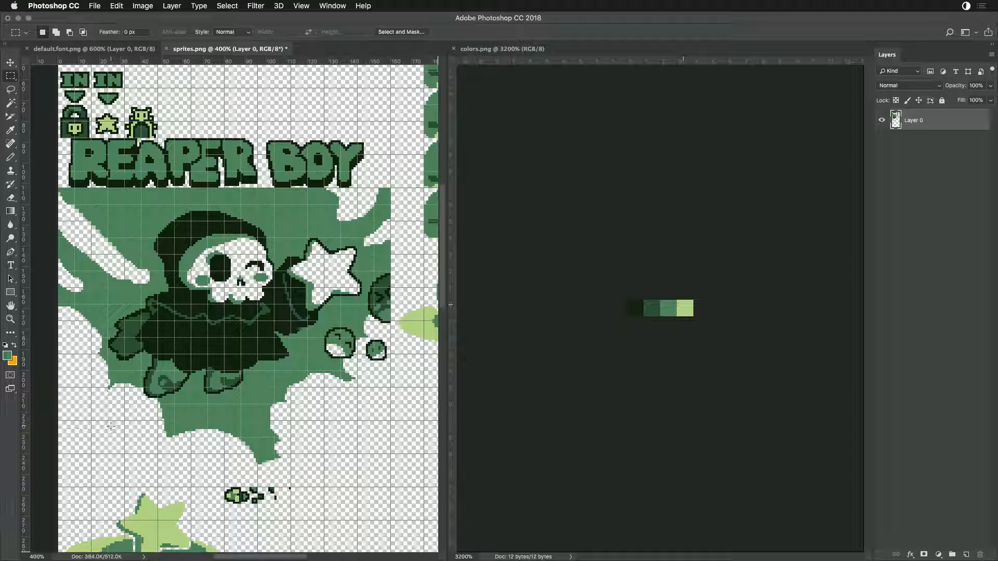
- Save sprites.png, reload the Sprite Editor in Game Creator Pro, and check both sprite pages
{"action": "key", "text": "super+s"}
{"action": "key", "text": "super+Tab"}
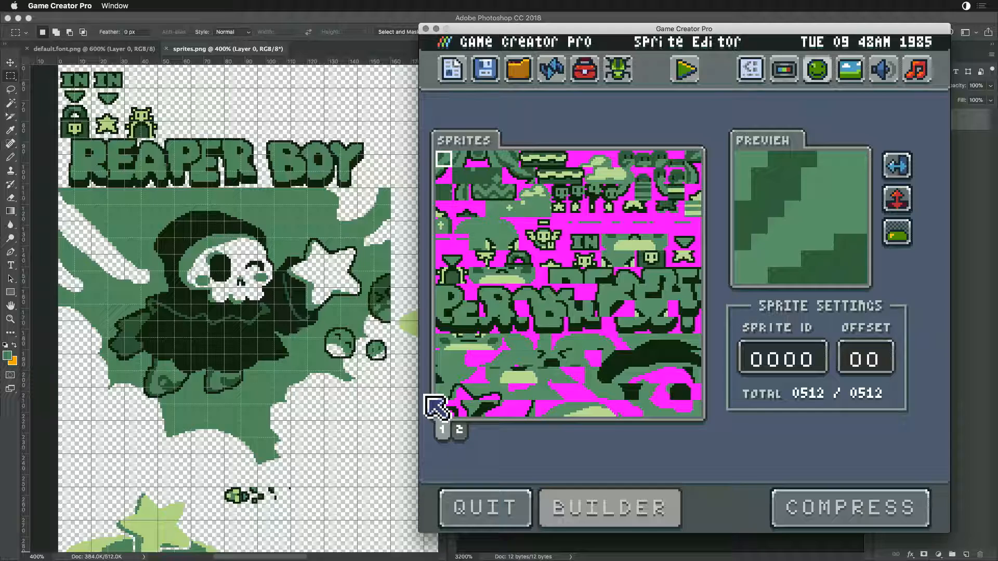
{"action": "key", "text": "ctrl+r"}
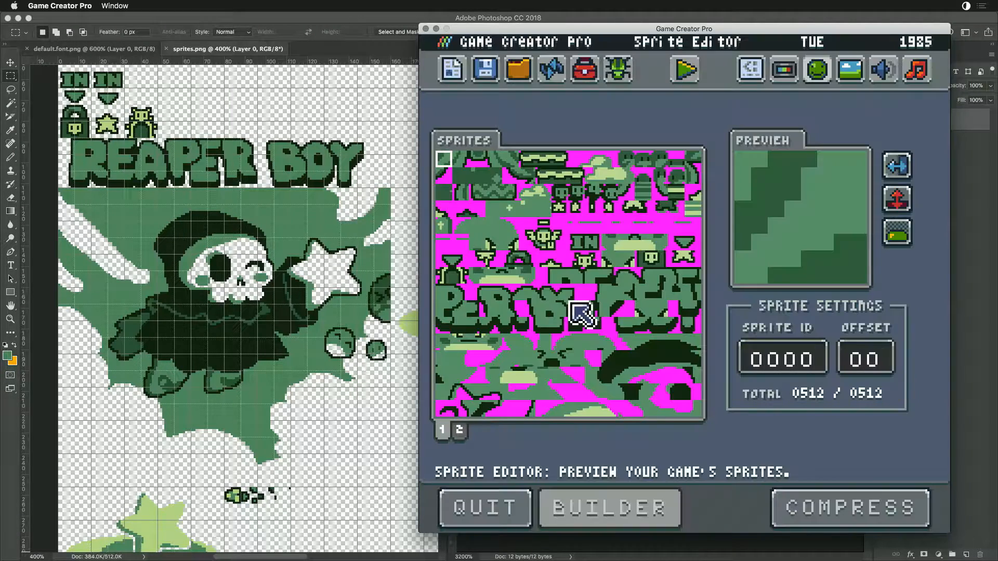
{"action": "left_click", "coordinate": [460, 429]}
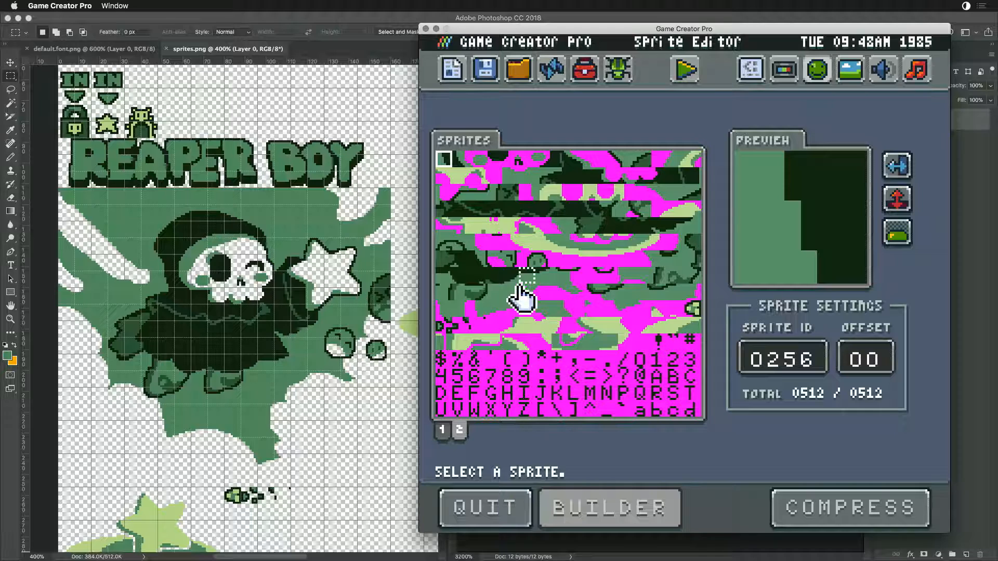
{"action": "left_click", "coordinate": [443, 430]}
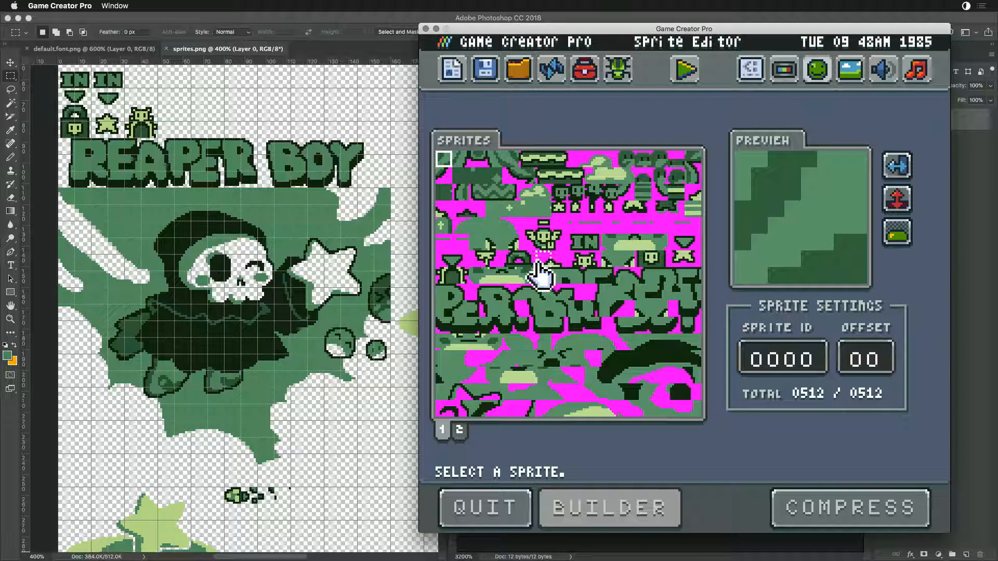
- Switch to Finder and preview default.font.png in the Sandbox folder
{"action": "key", "text": "super+Tab"}
{"action": "left_click", "coordinate": [498, 291]}
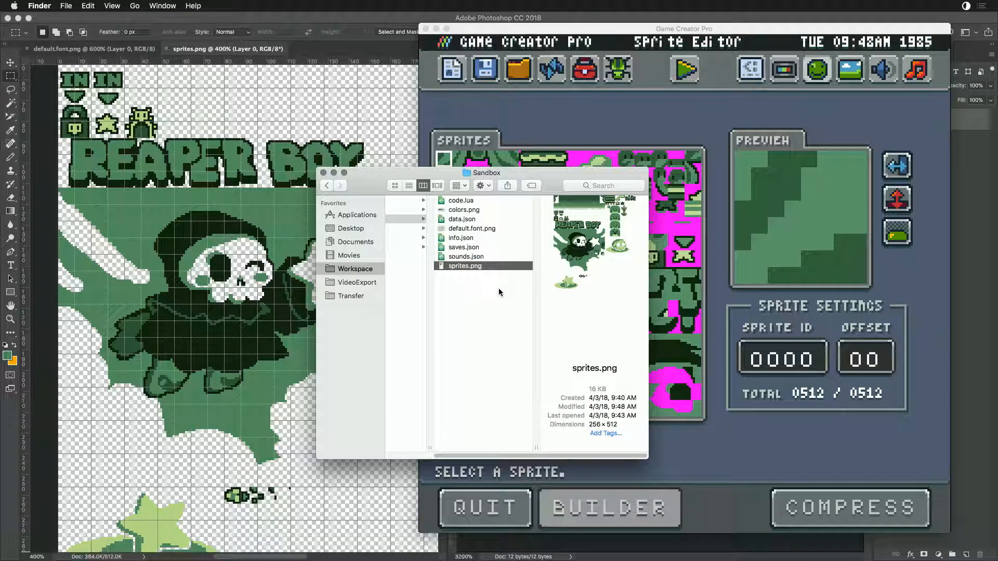
{"action": "left_click", "coordinate": [443, 228]}
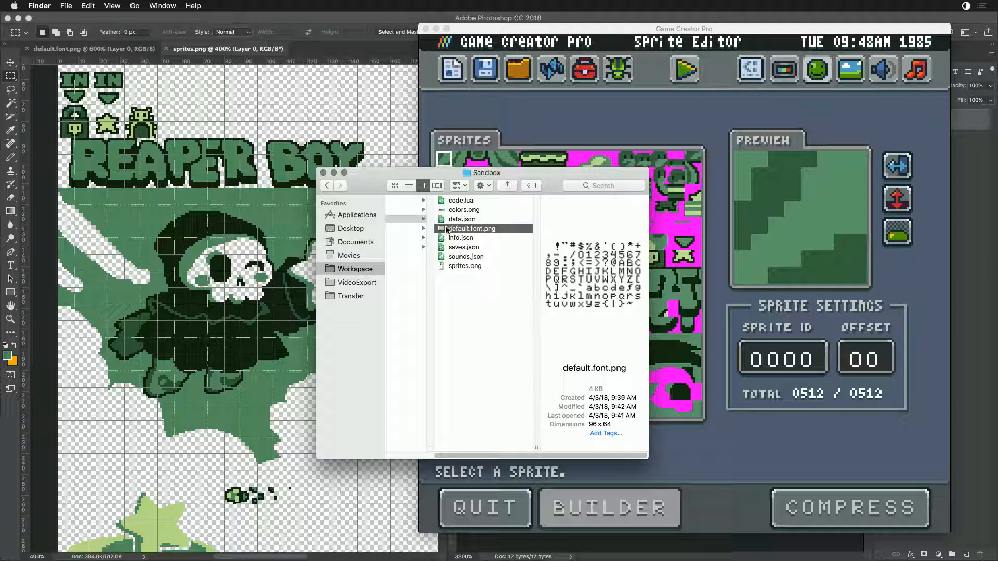
- Return to Photoshop, undo the deletion of the round character in the title artwork, and clear the selection
{"action": "left_click", "coordinate": [149, 340]}
{"action": "key", "text": "alt+super+z"}
{"action": "key", "text": "alt+super+z"}
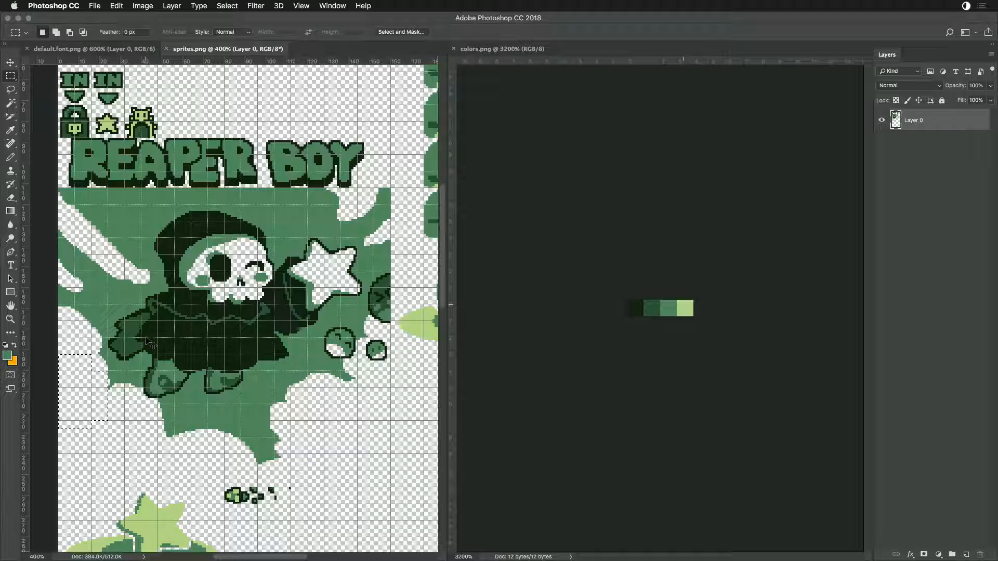
{"action": "key", "text": "super+d"}
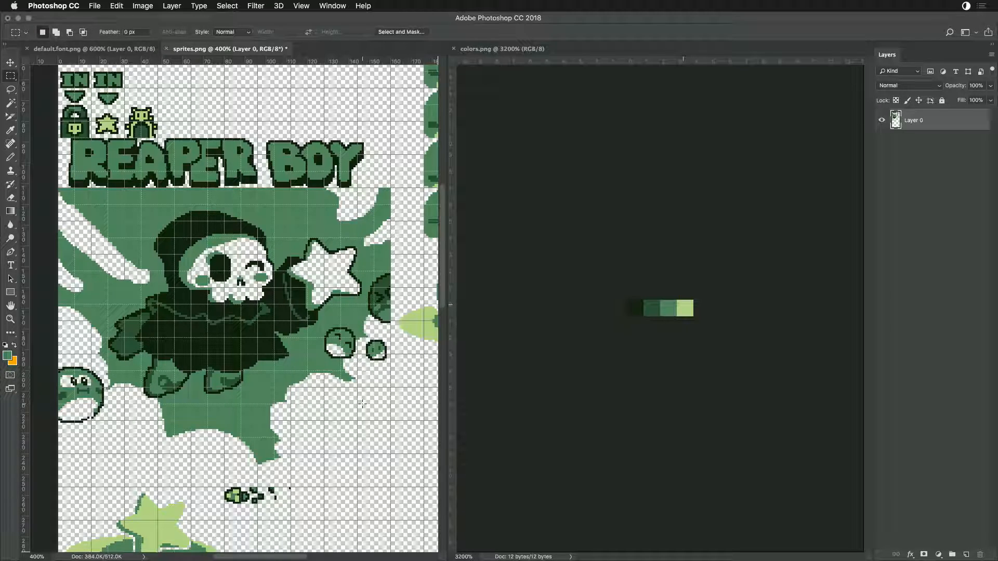
- Look over the characters and title artwork in sprites.png and hide the grid overlay
{"action": "scroll", "coordinate": [346, 281], "scroll_direction": "up", "scroll_amount": 10}
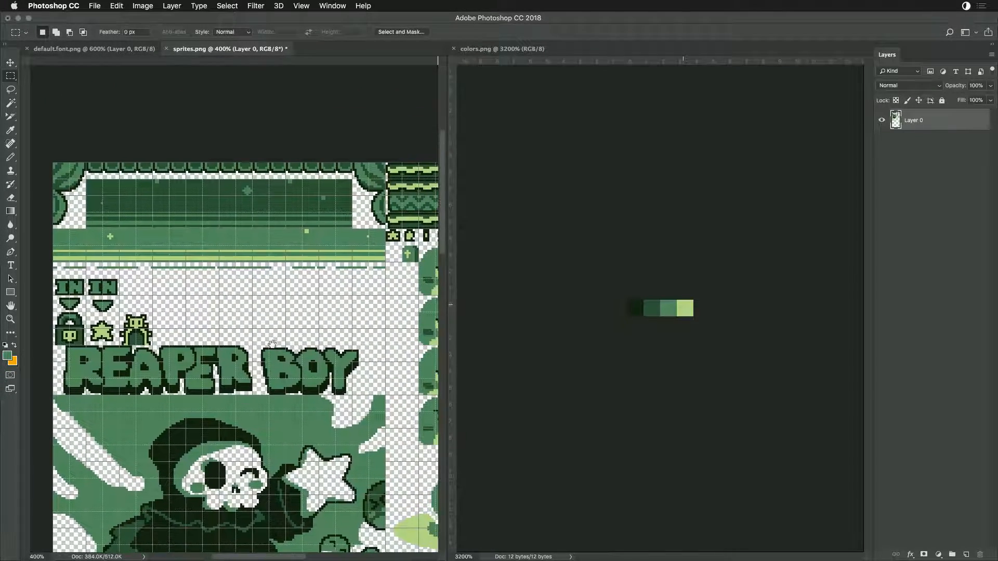
{"action": "scroll", "coordinate": [271, 343], "scroll_direction": "down", "scroll_amount": 4}
{"action": "scroll", "coordinate": [271, 343], "scroll_direction": "right", "scroll_amount": 7}
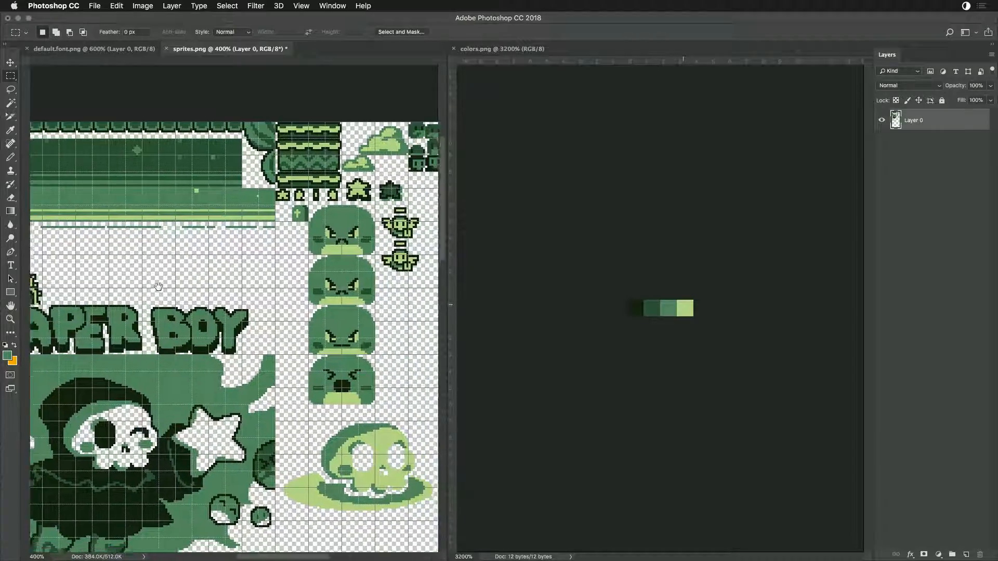
{"action": "left_click_drag", "start_coordinate": [312, 293], "coordinate": [303, 229]}
{"action": "scroll", "coordinate": [303, 229], "scroll_direction": "down", "scroll_amount": 3}
{"action": "scroll", "coordinate": [303, 228], "scroll_direction": "left", "scroll_amount": 6}
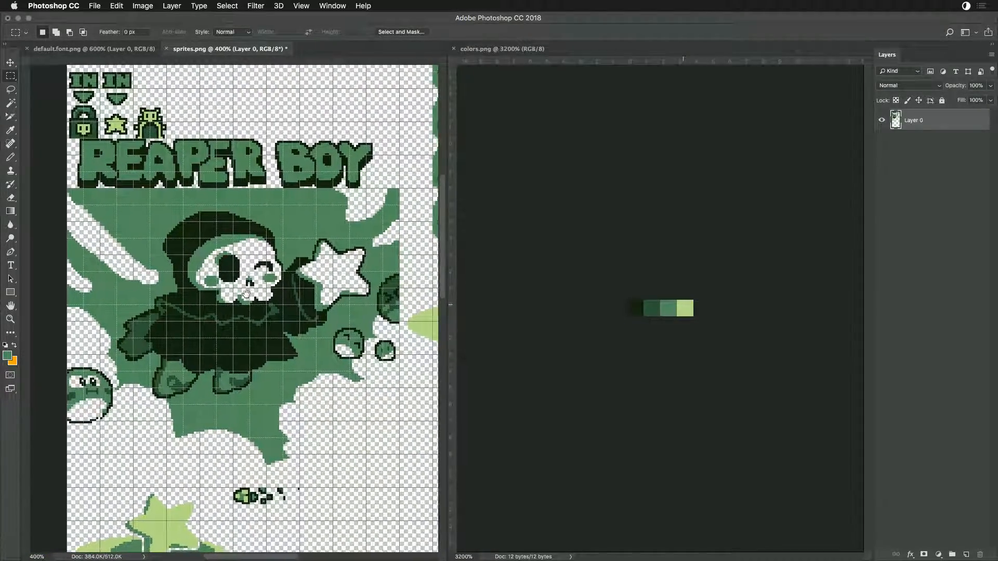
{"action": "left_click_drag", "start_coordinate": [247, 292], "coordinate": [292, 283]}
{"action": "key", "text": "super+r"}
{"action": "key", "text": "super+apostrophe"}
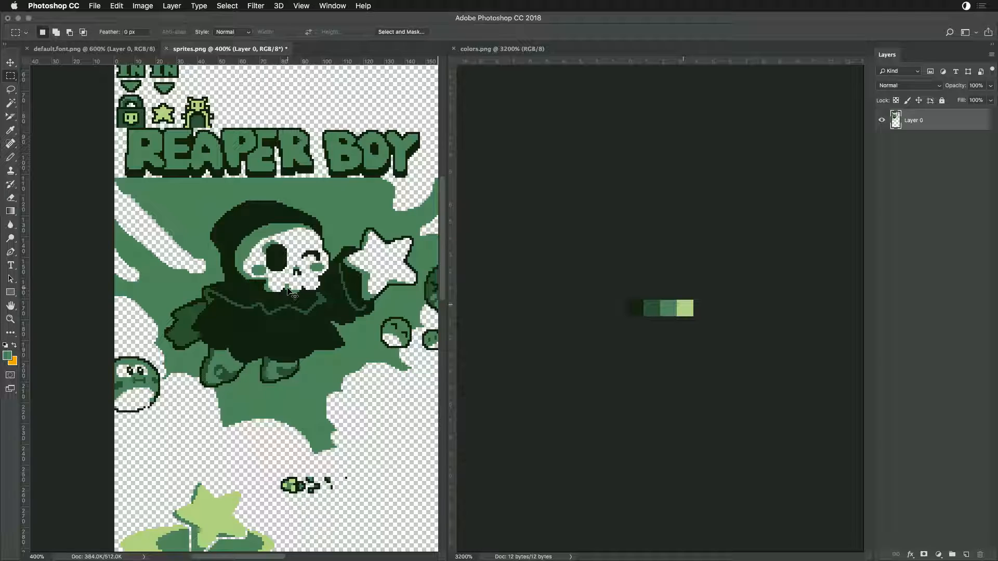
- Show the grid over sprites.png, switch to Game Creator Pro, and inspect individual font characters on the second sprite page
{"action": "key", "text": "super+apostrophe"}
{"action": "left_click_drag", "start_coordinate": [331, 370], "coordinate": [245, 336]}
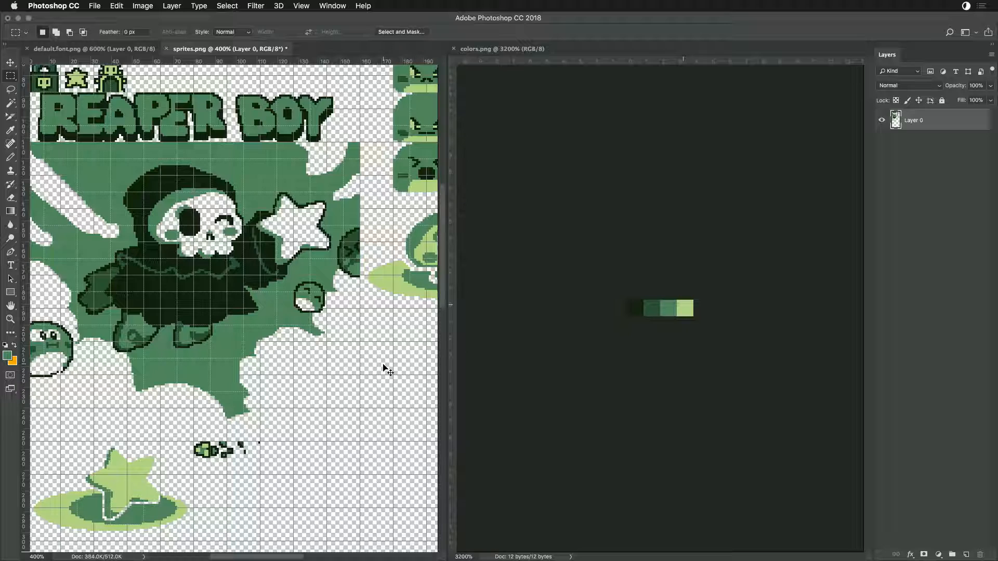
{"action": "key", "text": "super+Tab"}
{"action": "key", "text": "super+Tab"}
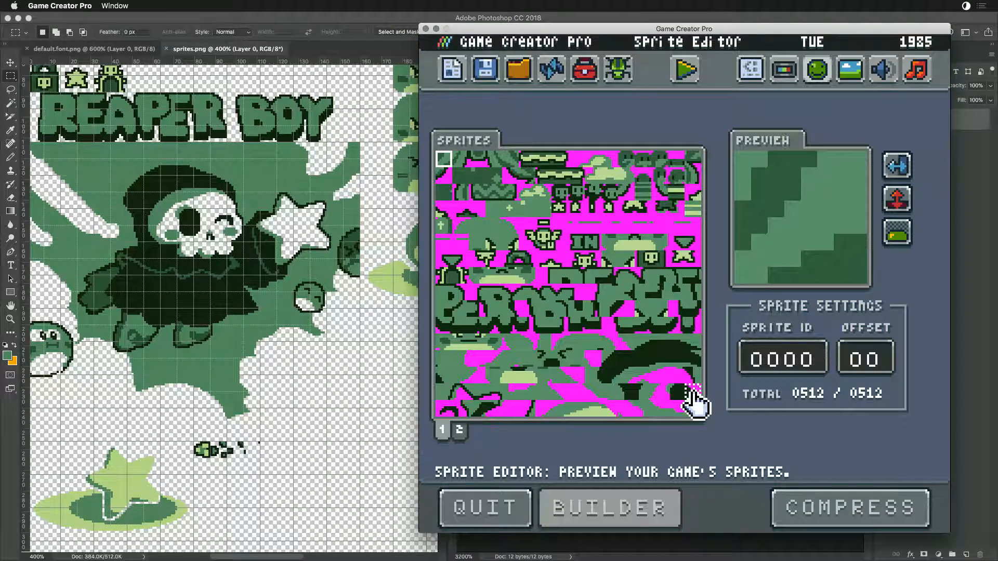
{"action": "left_click", "coordinate": [459, 430]}
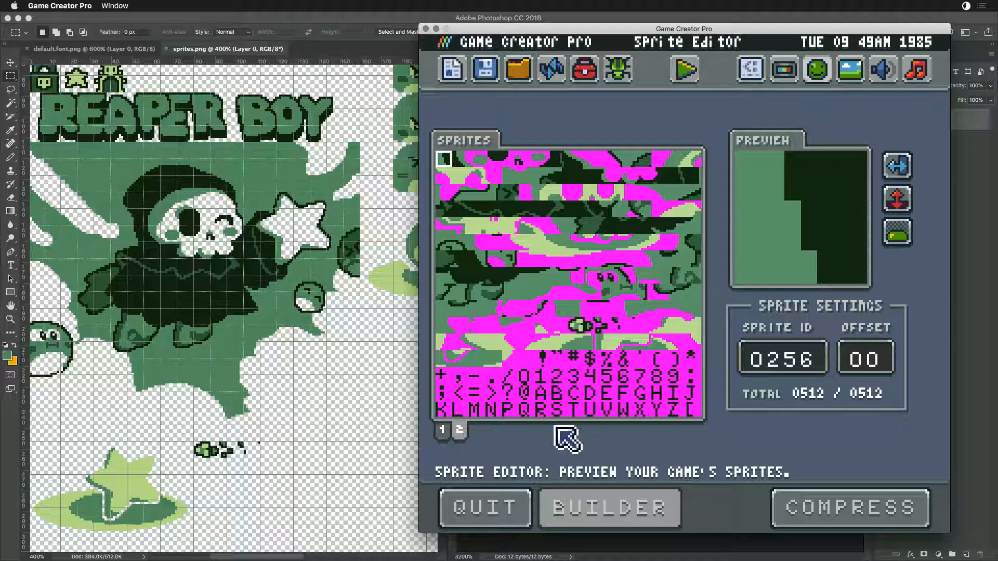
{"action": "left_click", "coordinate": [674, 410]}
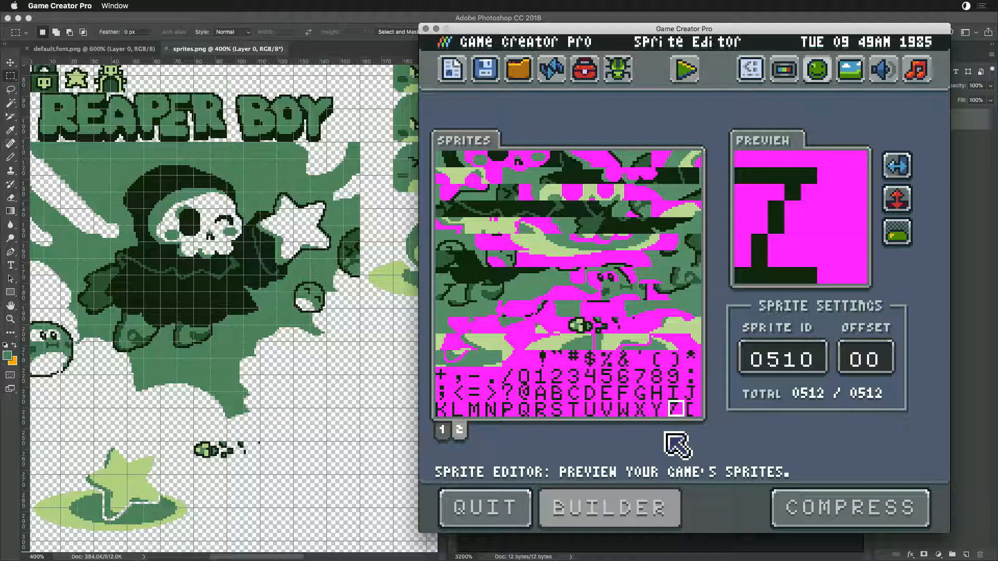
{"action": "left_click", "coordinate": [543, 376]}
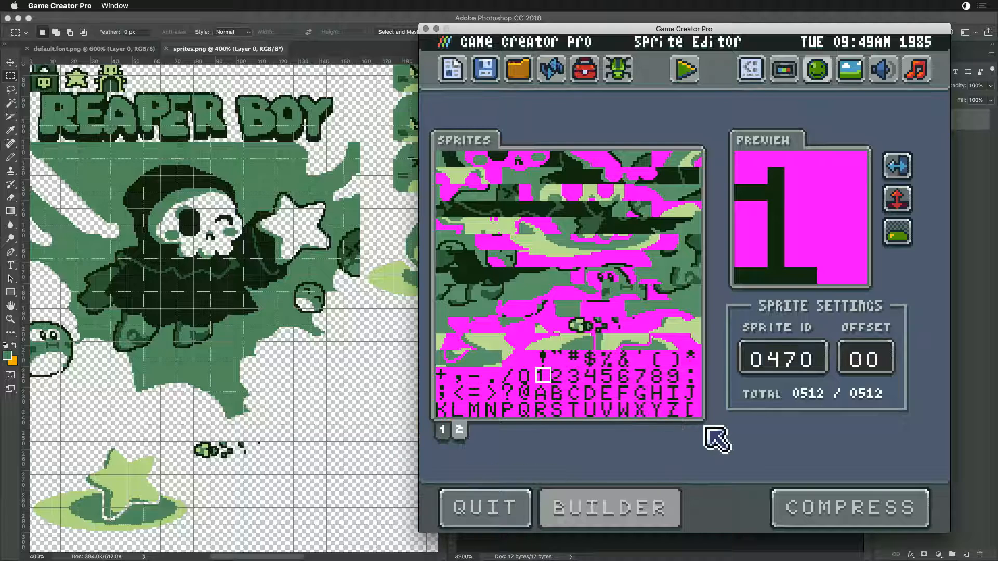
{"action": "left_click", "coordinate": [693, 410]}
- Switch to Photoshop, crop default.font.png to its first five rows of characters, and erase the [ character after Z
{"action": "key", "text": "super+Tab"}
{"action": "key", "text": "super+Tab"}
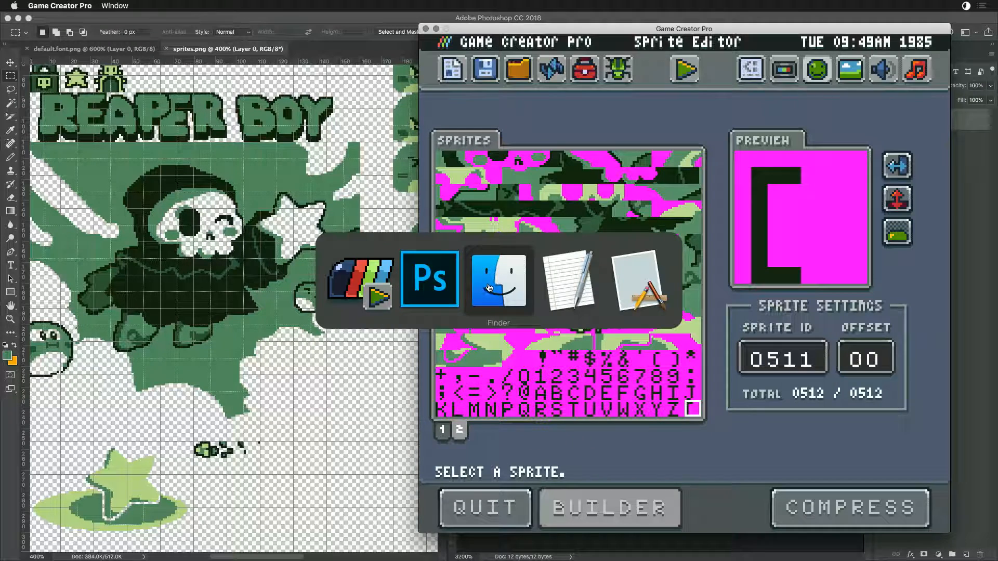
{"action": "double_click", "coordinate": [441, 231]}
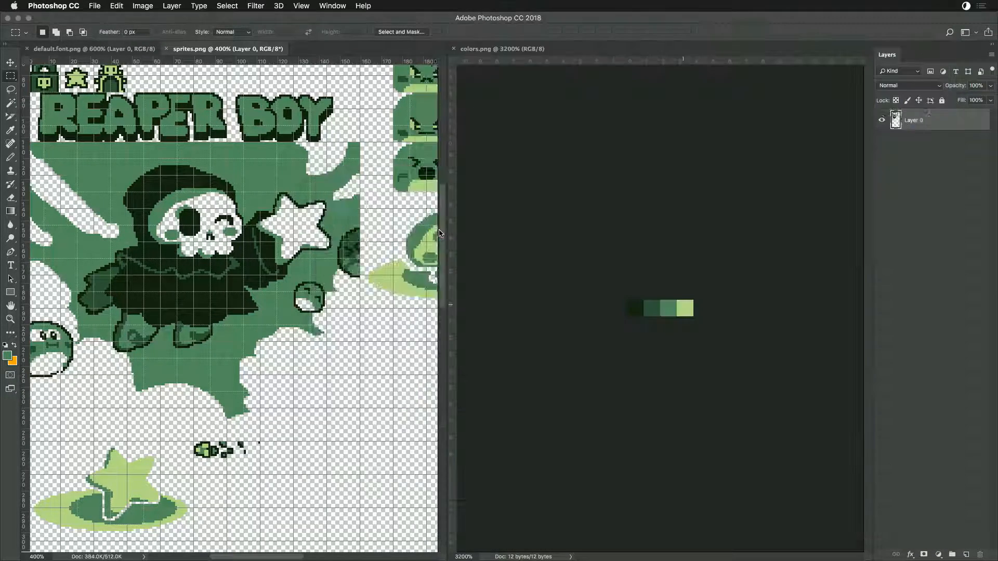
{"action": "left_click_drag", "start_coordinate": [361, 407], "coordinate": [259, 384]}
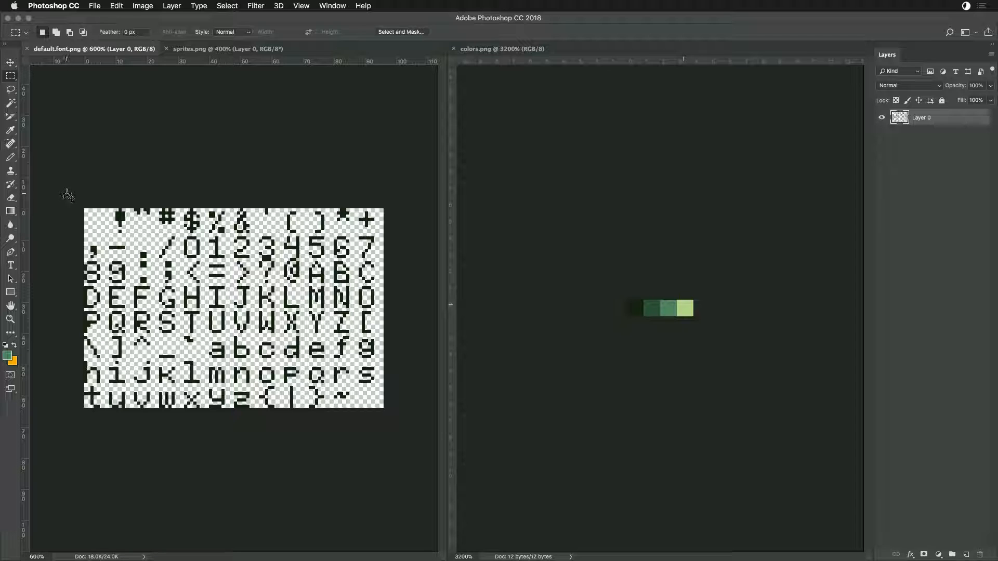
{"action": "key", "text": "super+apostrophe"}
{"action": "left_click_drag", "start_coordinate": [67, 188], "coordinate": [413, 333]}
{"action": "left_click", "coordinate": [117, 6]}
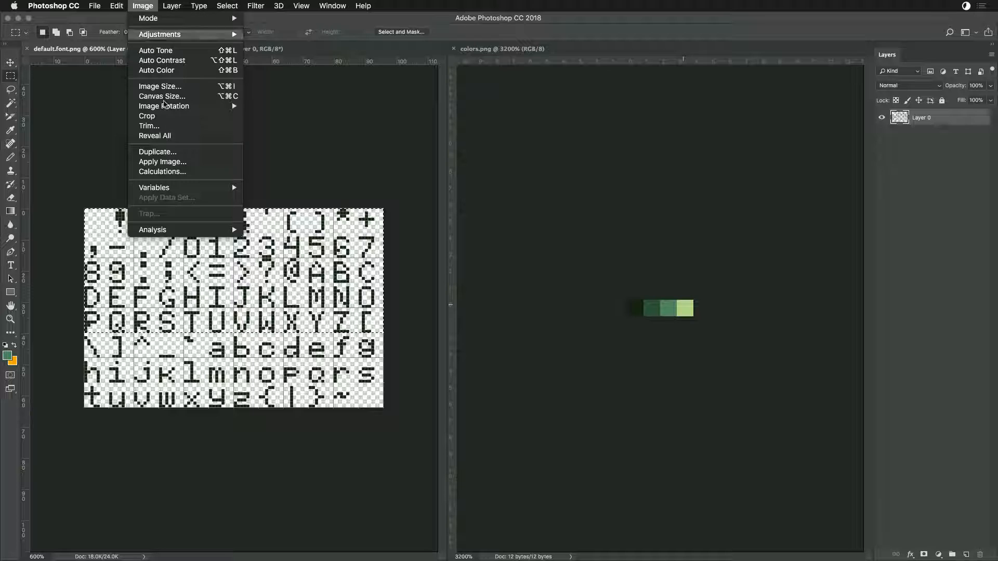
{"action": "left_click", "coordinate": [166, 116]}
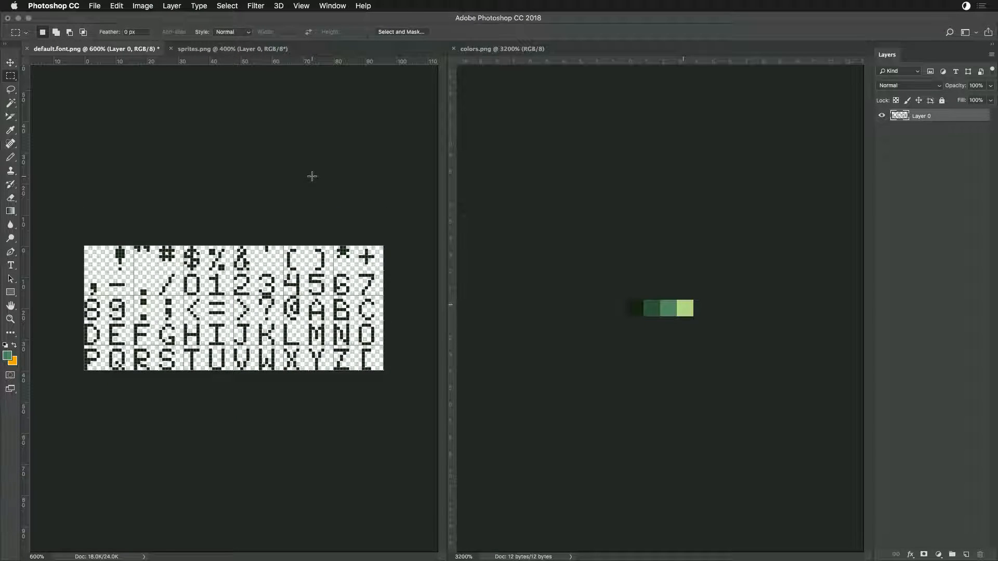
{"action": "left_click_drag", "start_coordinate": [398, 396], "coordinate": [359, 346]}
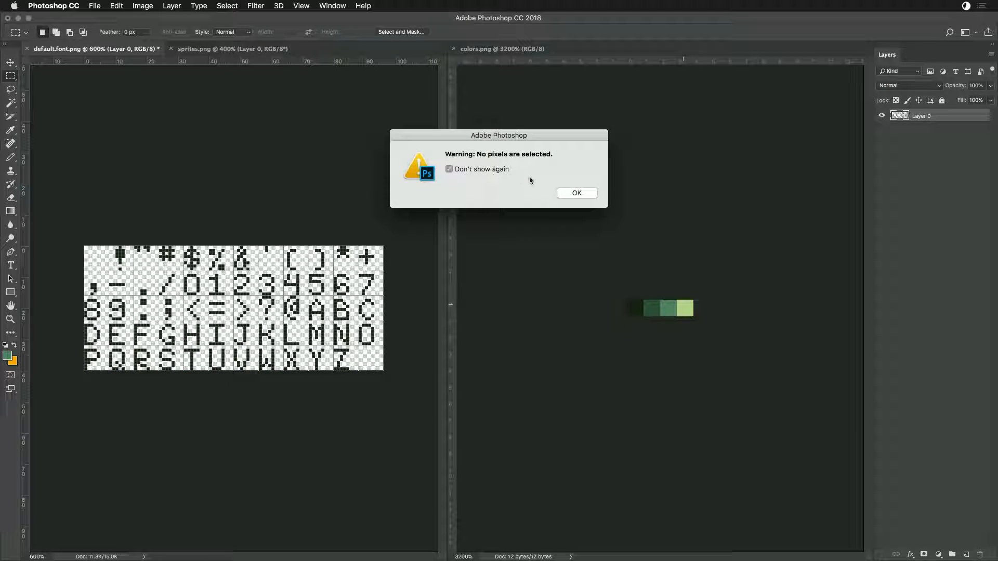
{"action": "left_click", "coordinate": [577, 193]}
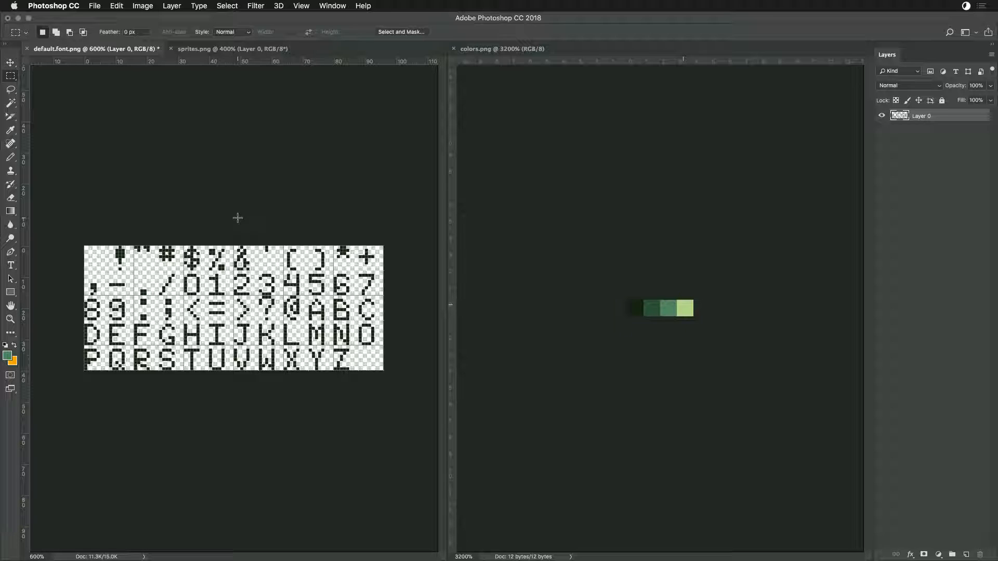
- Switch to Game Creator Pro and inspect the first letter of the IN artwork on the first sprite page
{"action": "key", "text": "super+Tab"}
{"action": "key", "text": "super+Tab"}
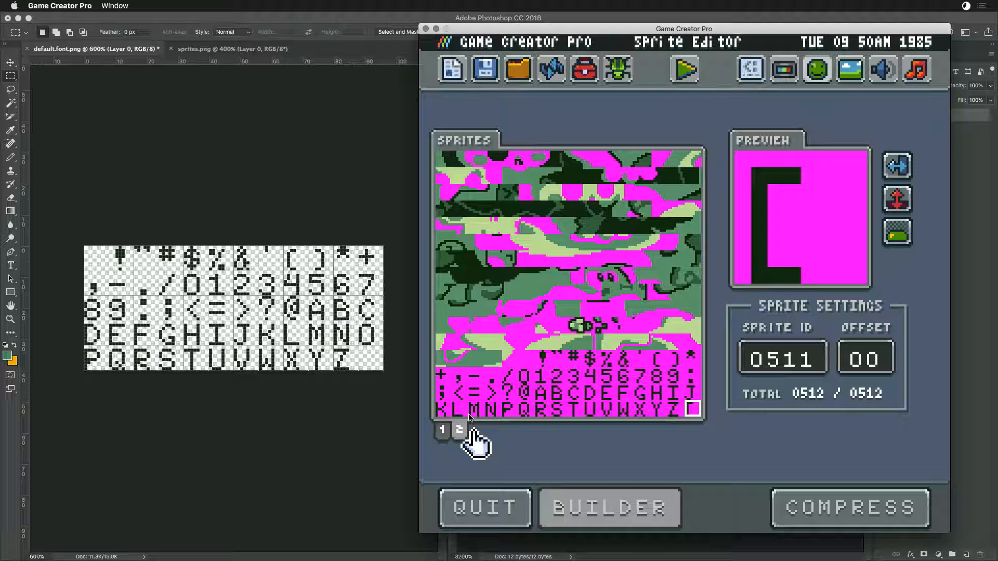
{"action": "left_click", "coordinate": [443, 431]}
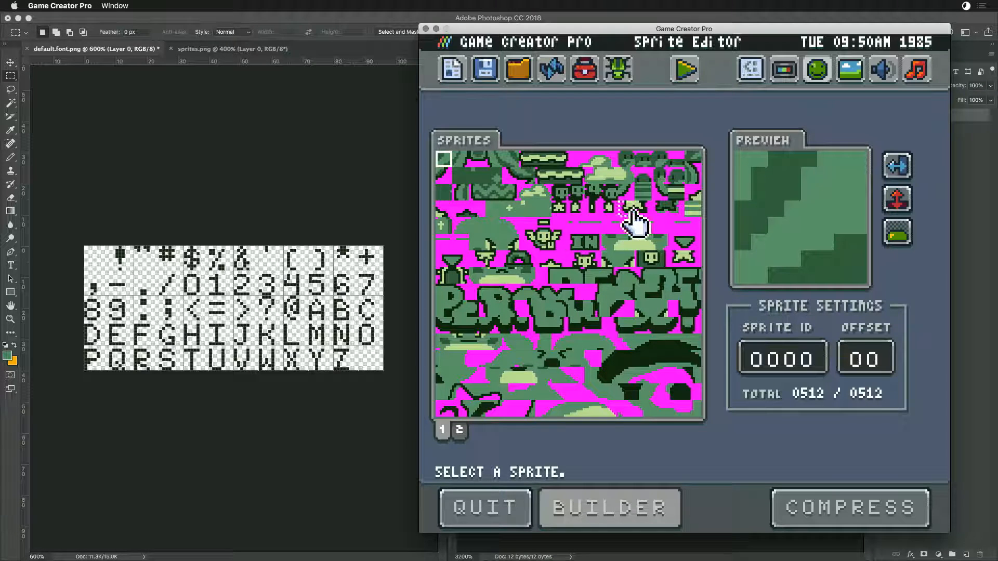
{"action": "left_click", "coordinate": [581, 245]}
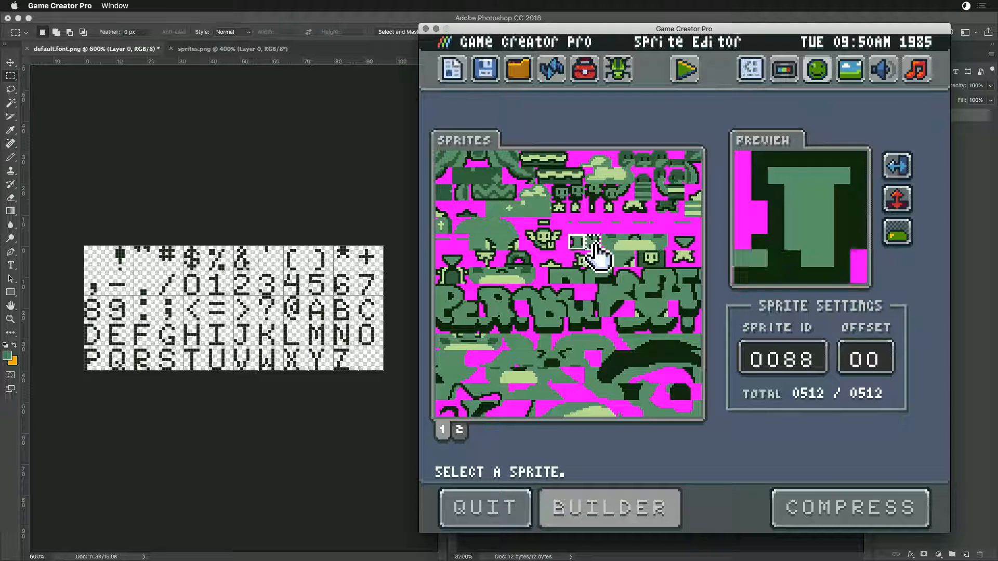
- Save default.font.png in Photoshop, then reload the Sprite Editor in Game Creator Pro and check the last sprite slot on page 2
{"action": "left_click", "coordinate": [276, 214]}
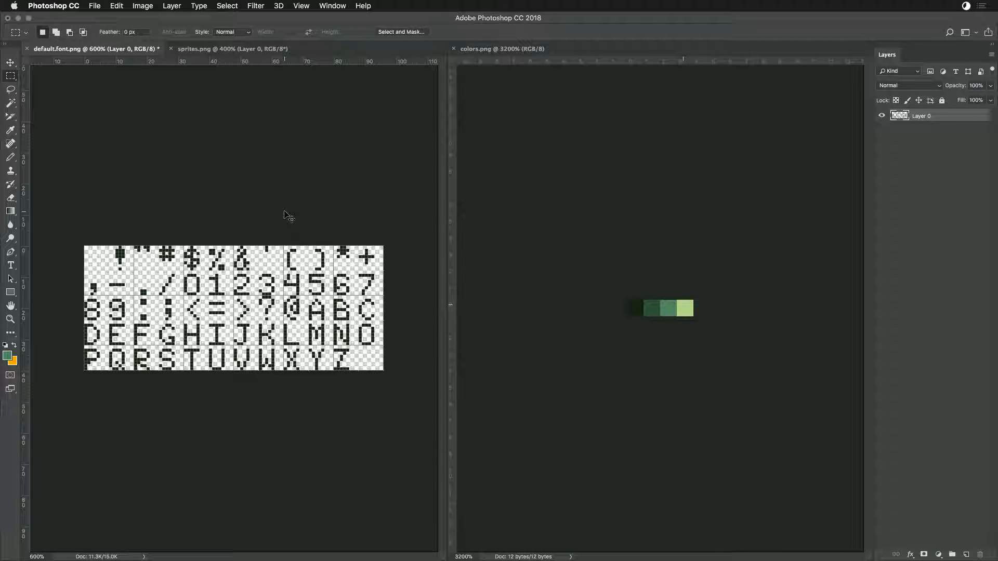
{"action": "key", "text": "super+s"}
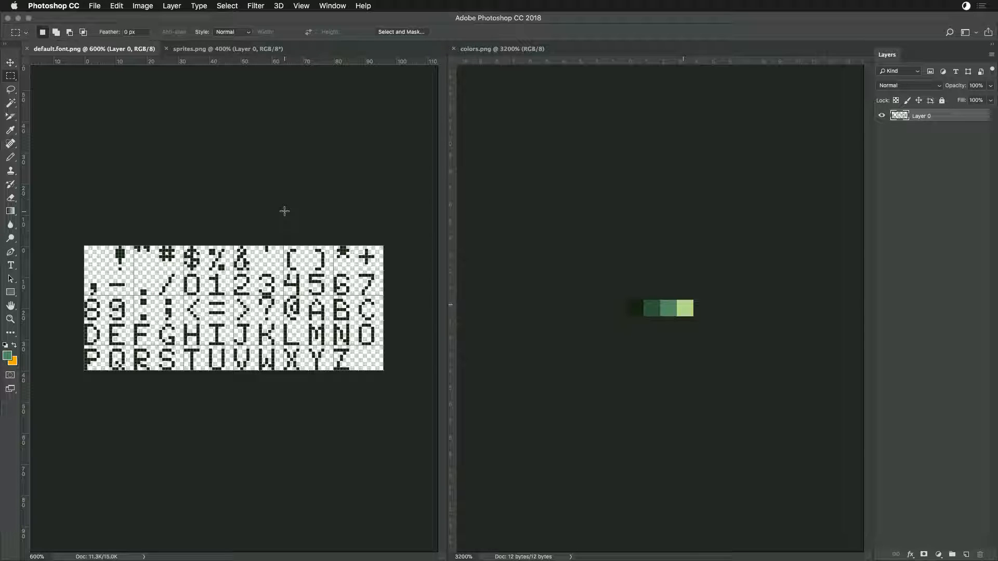
{"action": "key", "text": "super+Tab"}
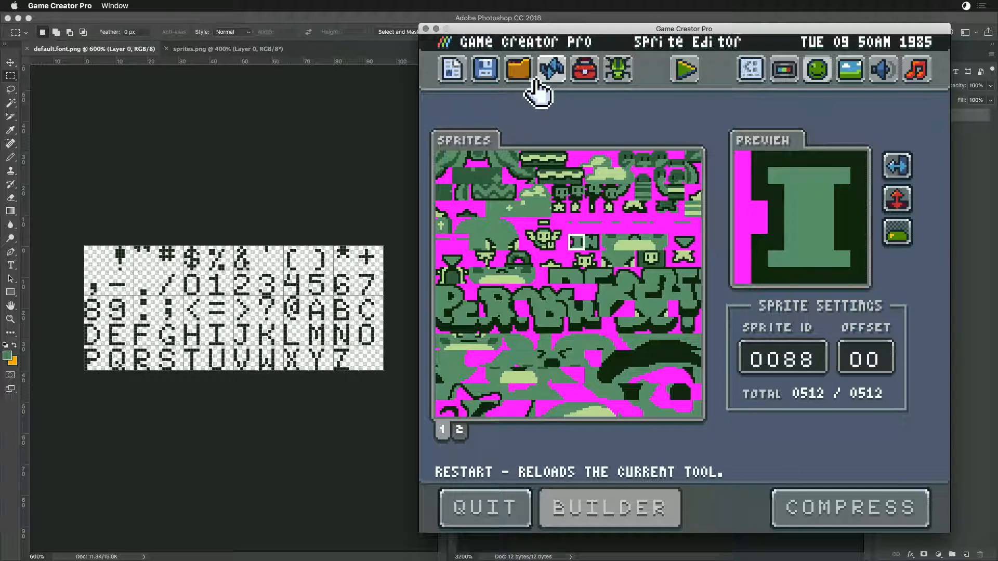
{"action": "left_click", "coordinate": [541, 67]}
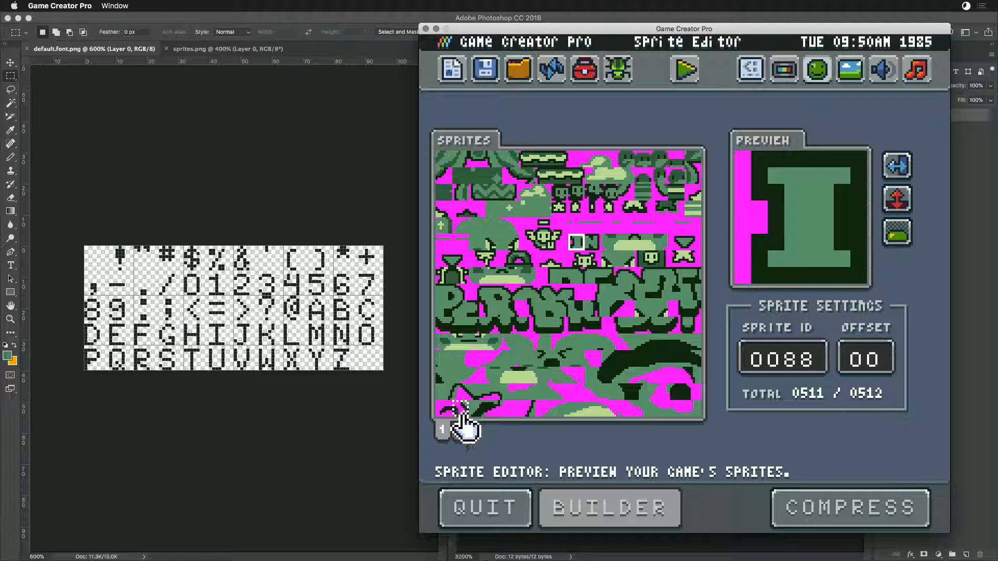
{"action": "left_click", "coordinate": [461, 430]}
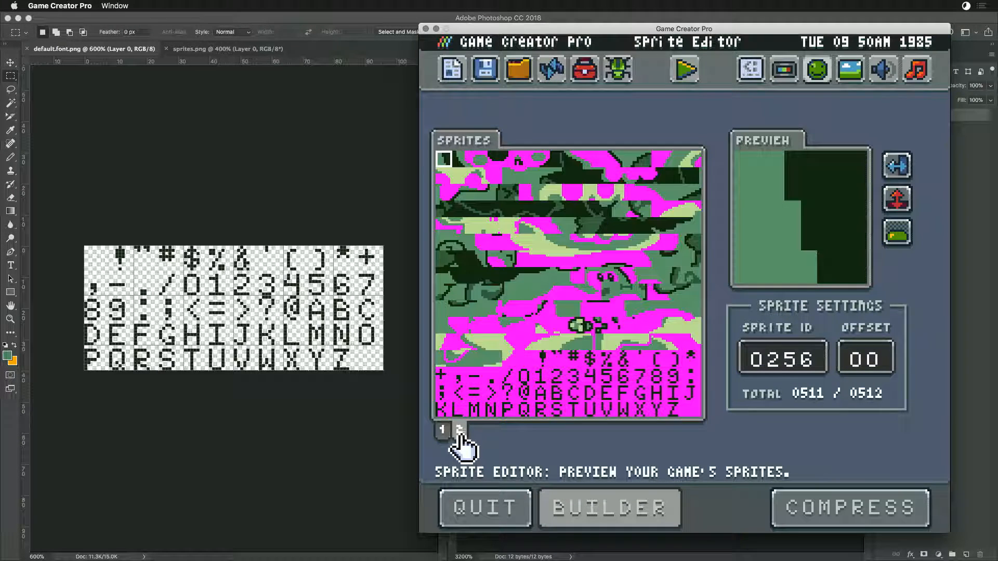
{"action": "left_click", "coordinate": [694, 409]}
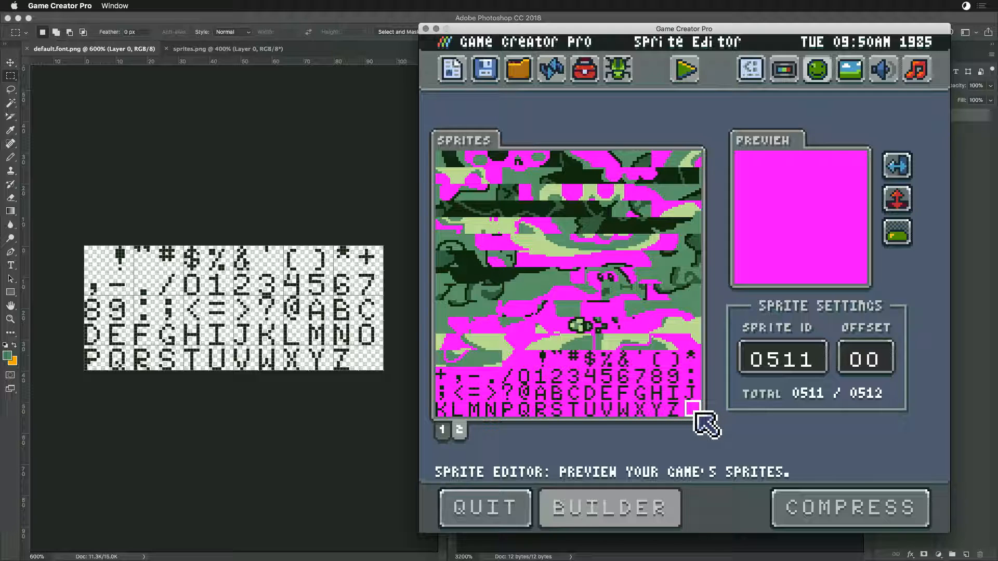
{"action": "left_click", "coordinate": [443, 430]}
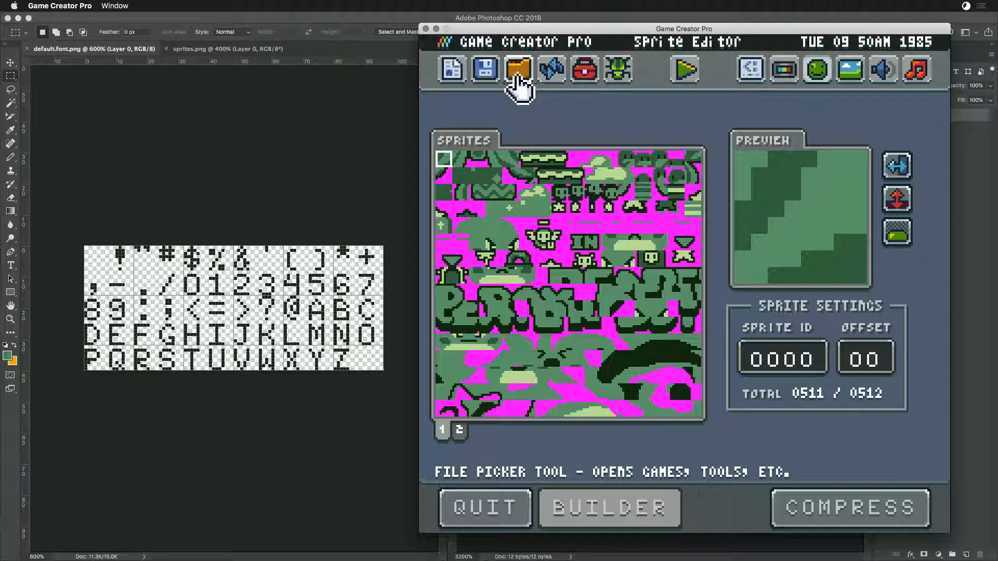
- Open the game's data file in the Chip Editor, unlock the specs, set the sprite pages to 3, and save
{"action": "left_click", "coordinate": [496, 76]}
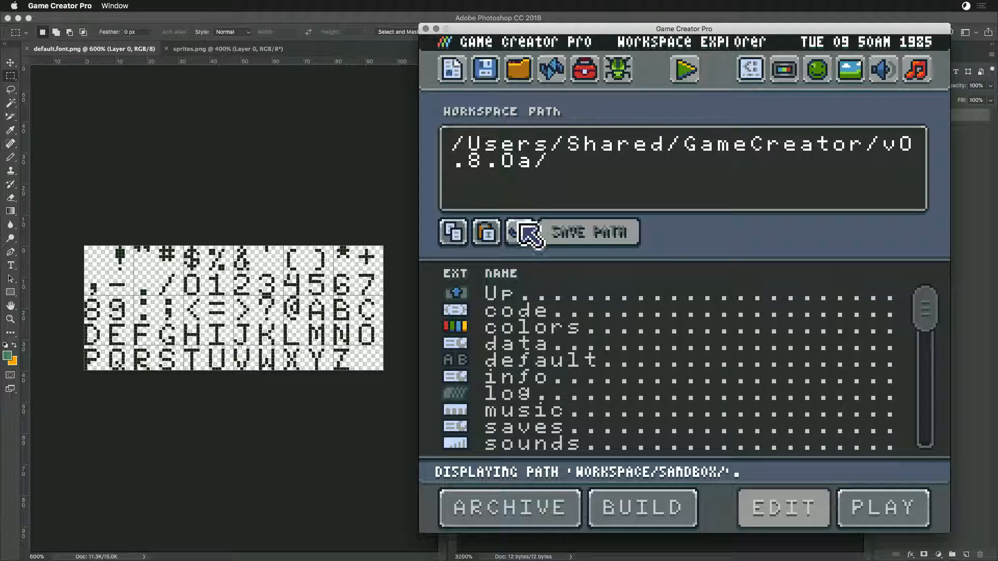
{"action": "double_click", "coordinate": [518, 346]}
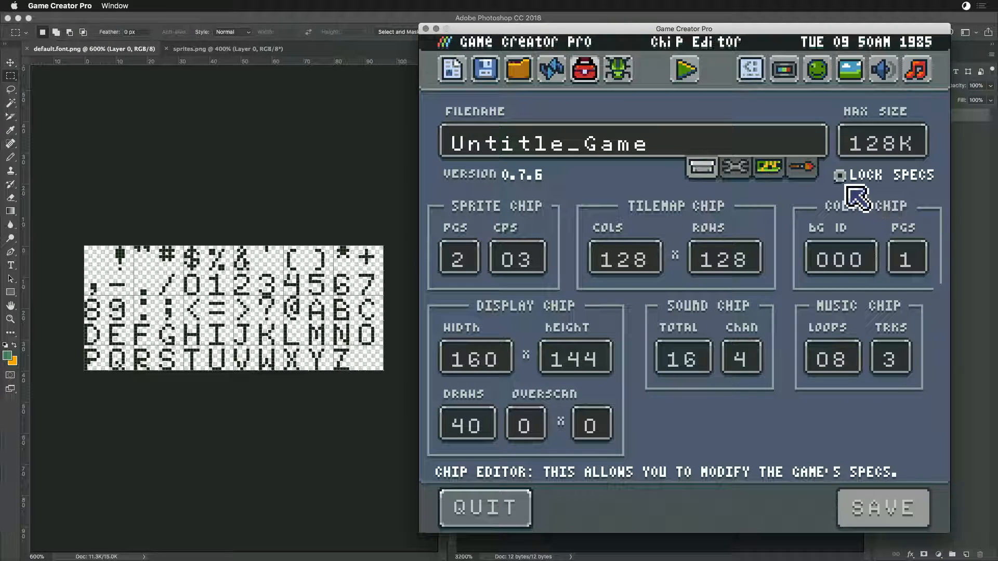
{"action": "left_click", "coordinate": [840, 176]}
{"action": "left_click", "coordinate": [467, 261]}
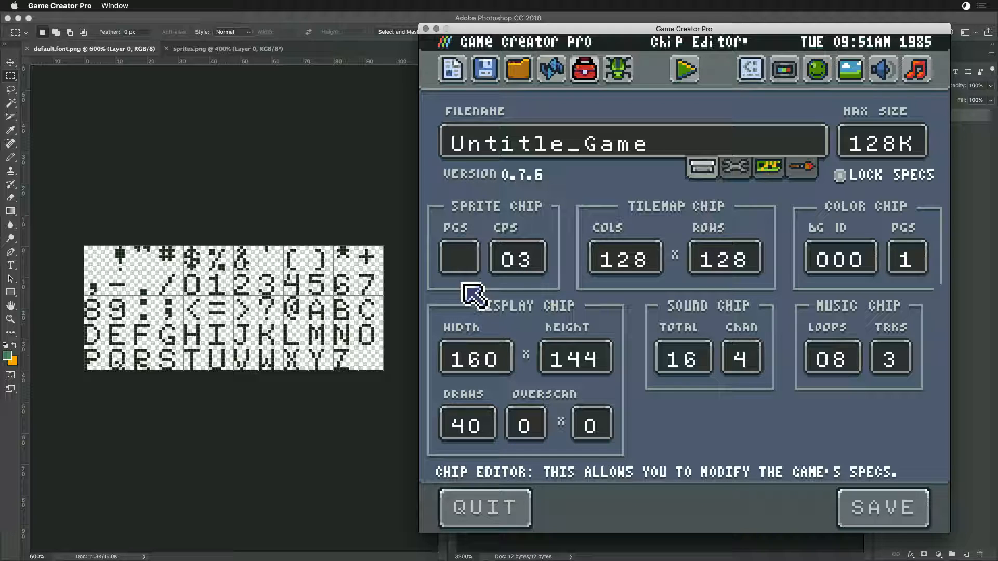
{"action": "type", "text": "3"}
{"action": "left_click", "coordinate": [861, 505]}
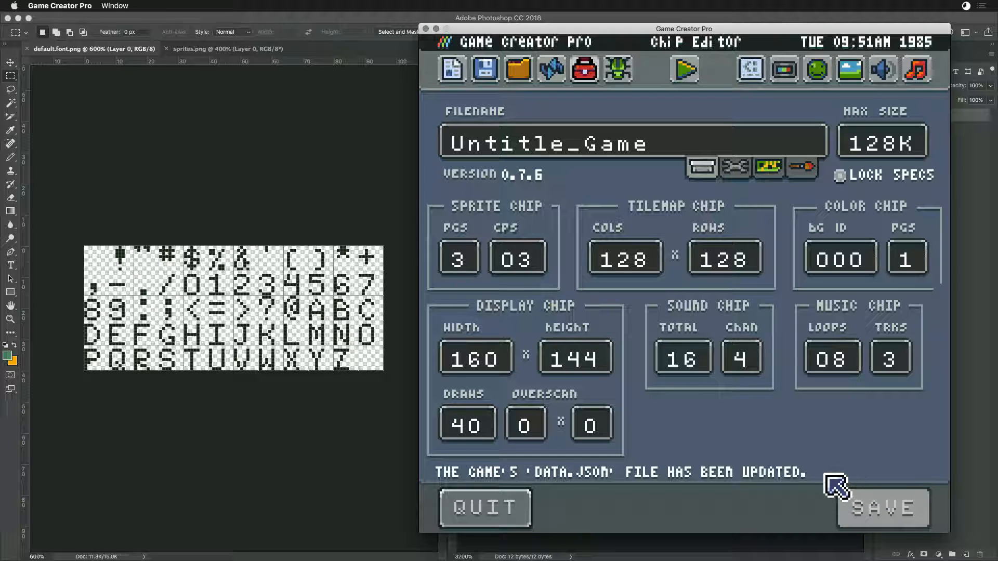
- Open the Sprite Editor and look through all three sprite pages
{"action": "left_click", "coordinate": [818, 73]}
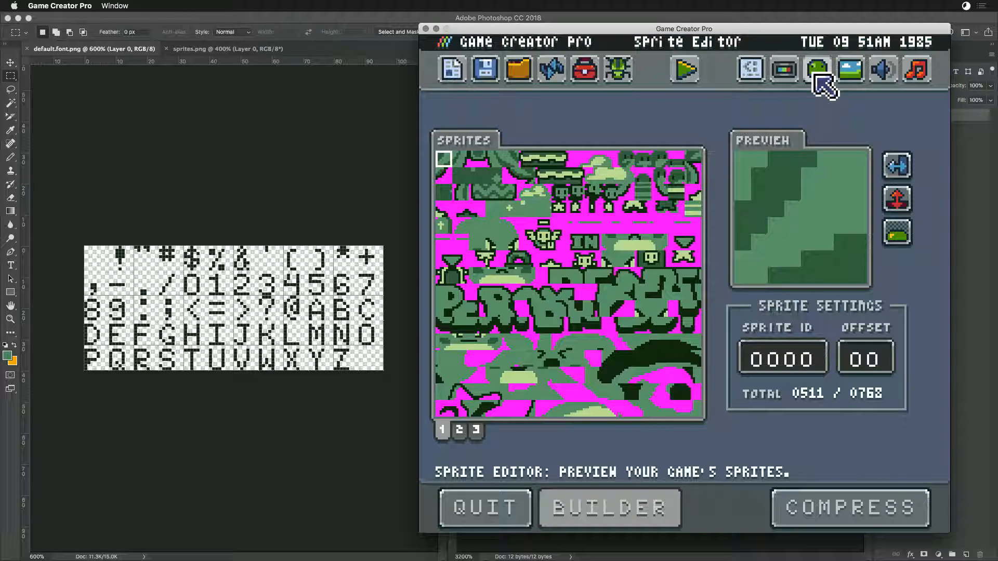
{"action": "left_click", "coordinate": [476, 429]}
{"action": "left_click", "coordinate": [458, 429]}
{"action": "left_click", "coordinate": [443, 431]}
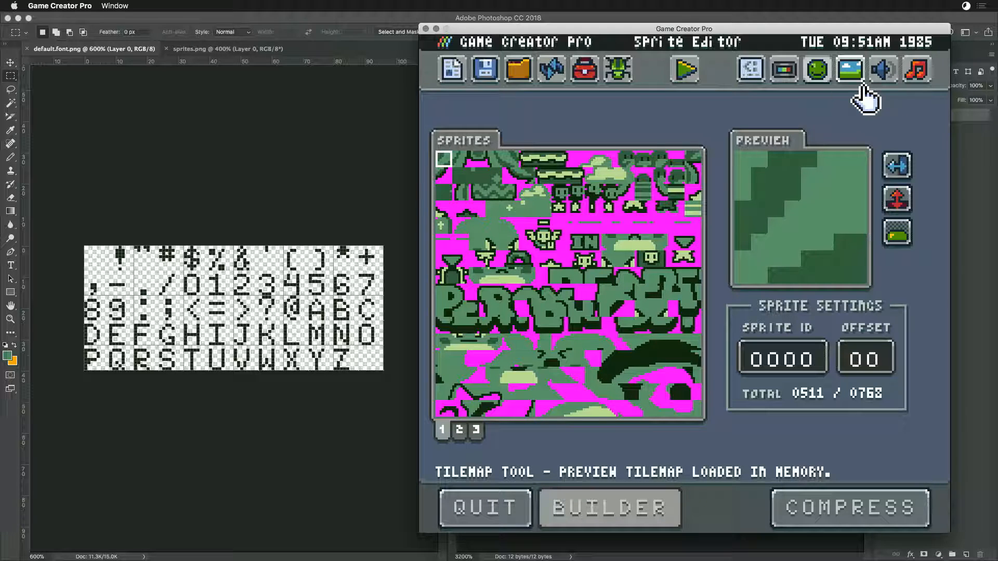
- Set the game's sprite pages back to 2, lock the specs, save the data file, and reopen the Sprite Editor
{"action": "left_click", "coordinate": [484, 75]}
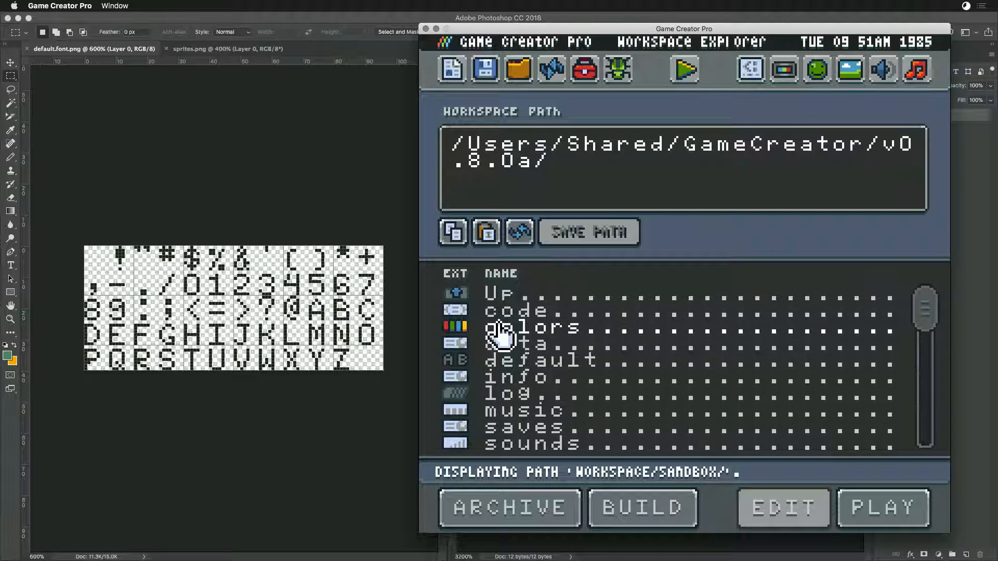
{"action": "double_click", "coordinate": [500, 344]}
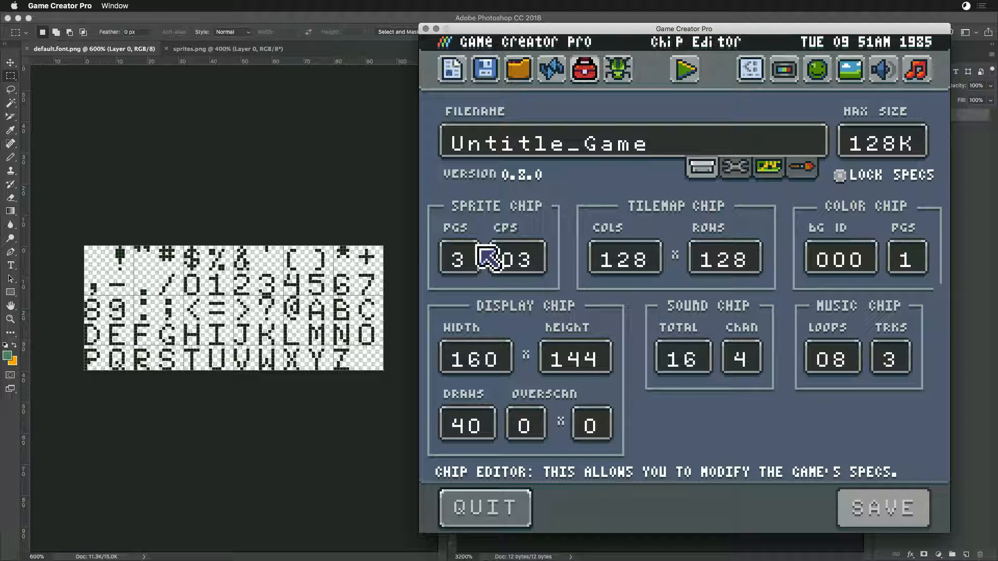
{"action": "left_click", "coordinate": [458, 254]}
{"action": "type", "text": "2"}
{"action": "key", "text": "Return"}
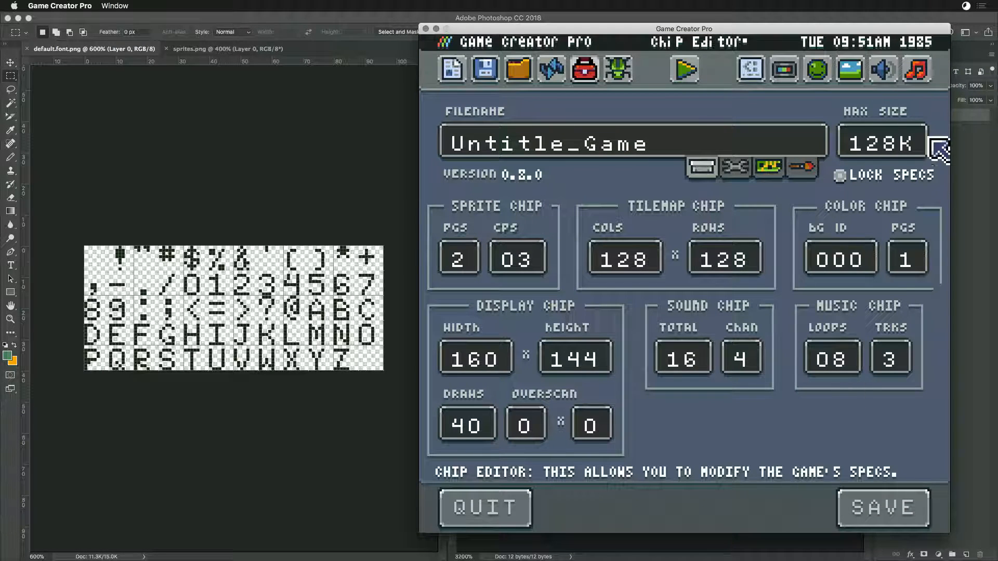
{"action": "left_click", "coordinate": [839, 177]}
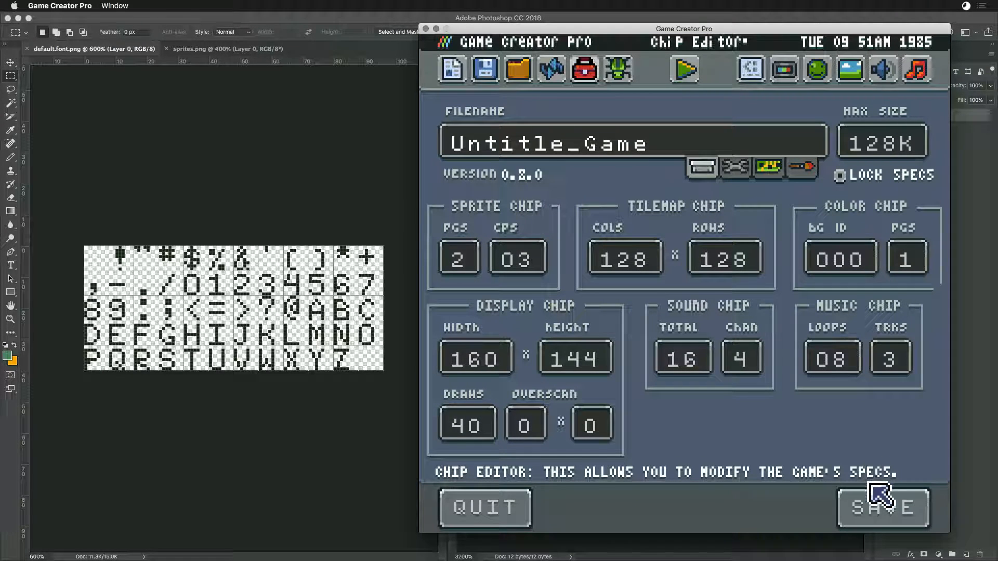
{"action": "left_click", "coordinate": [867, 517]}
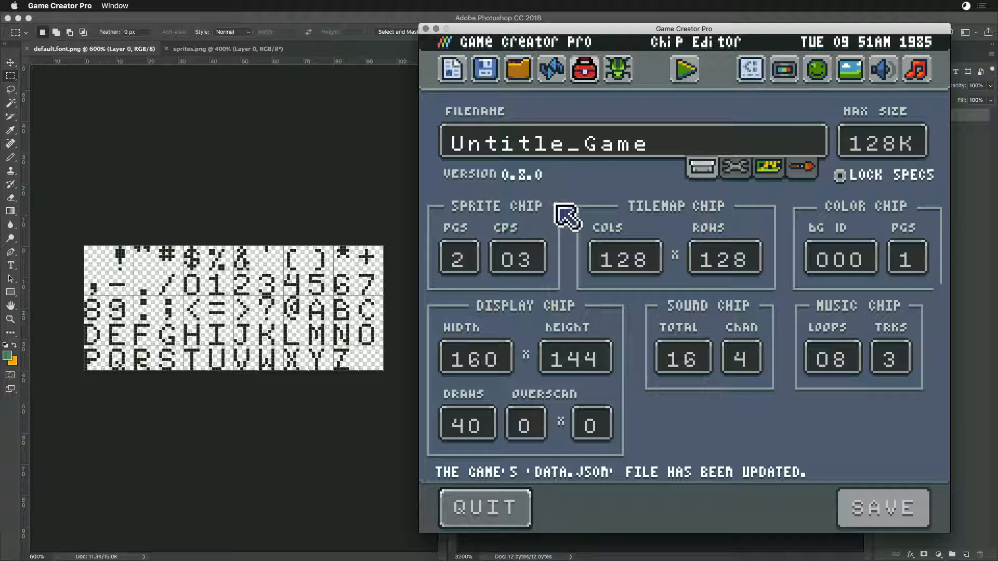
{"action": "left_click", "coordinate": [849, 73]}
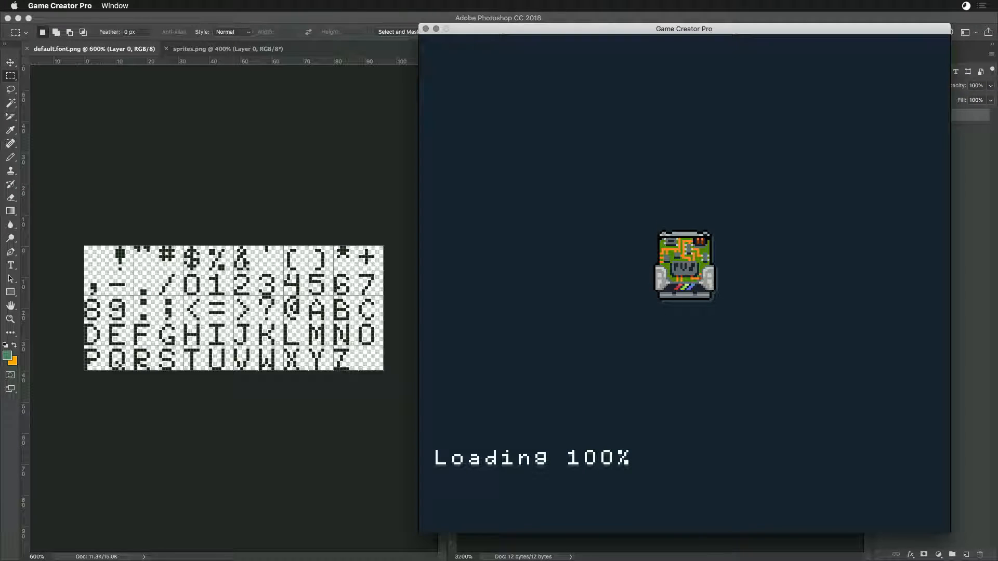
{"action": "left_click", "coordinate": [815, 73]}
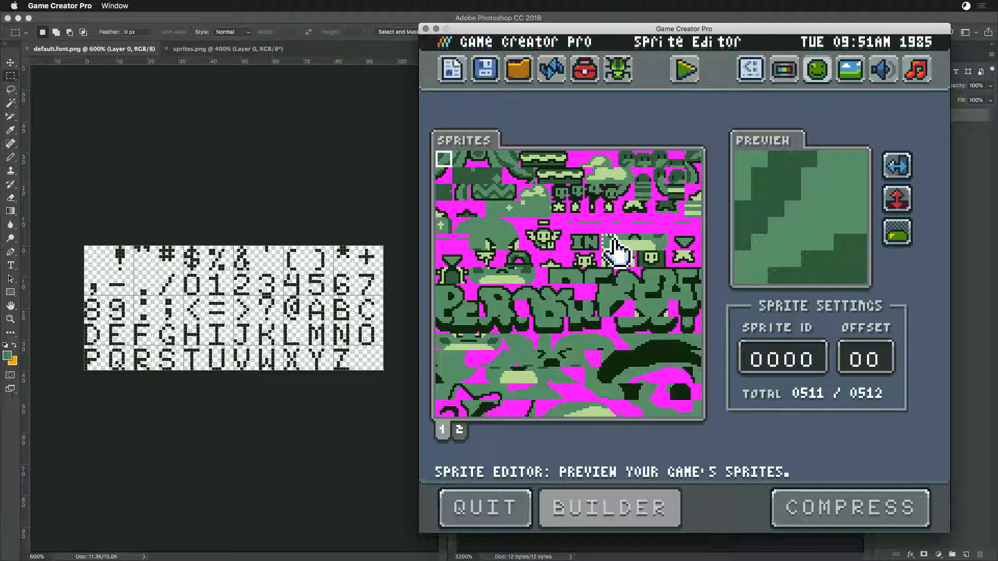
- Look over both sprite pages in the Sprite Editor
{"action": "mouse_move", "coordinate": [573, 232]}
{"action": "left_mouse_down"}
{"action": "mouse_move", "coordinate": [622, 236]}
{"action": "mouse_move", "coordinate": [644, 223]}
{"action": "mouse_move", "coordinate": [686, 245]}
{"action": "mouse_move", "coordinate": [669, 234]}
{"action": "mouse_move", "coordinate": [585, 239]}
{"action": "left_mouse_up"}
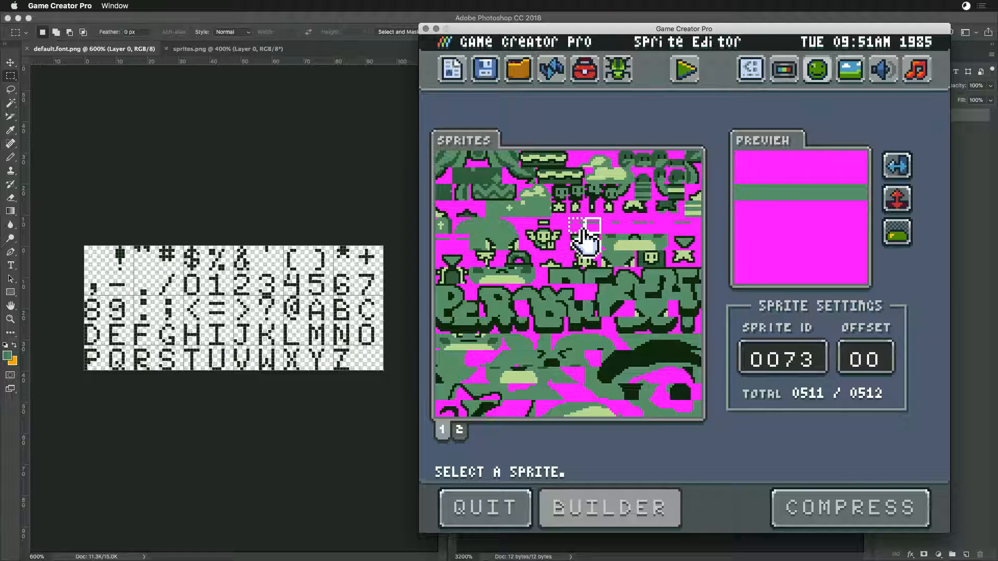
{"action": "left_click", "coordinate": [458, 429]}
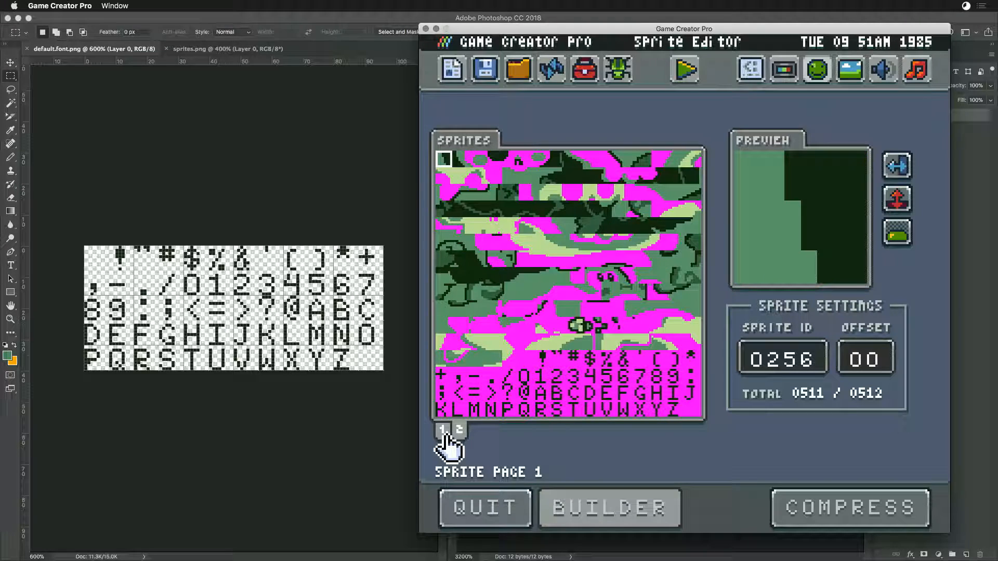
{"action": "left_click", "coordinate": [443, 434]}
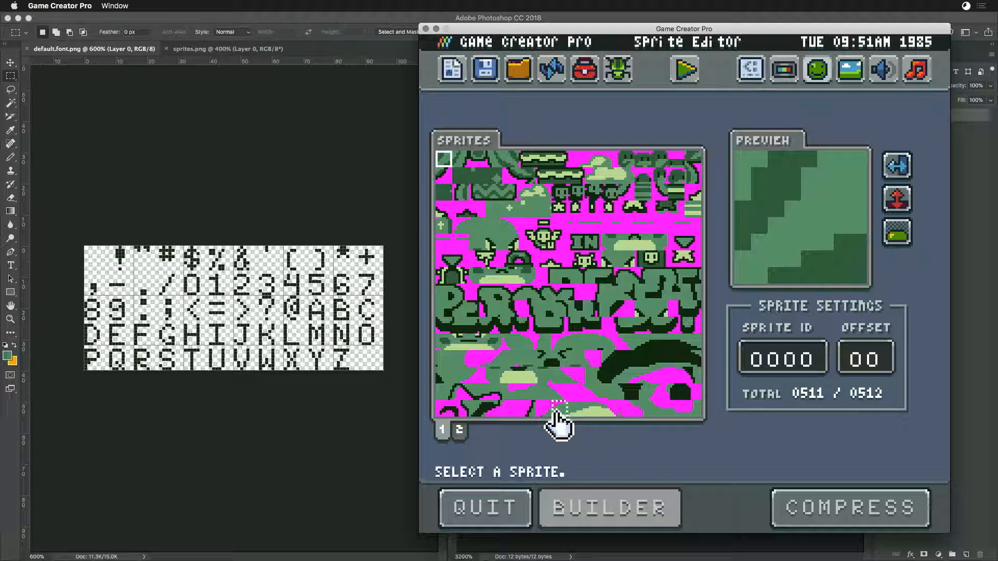
- In Photoshop, crop the empty area below the bottom star artwork off sprites.png at full width, and save the file
{"action": "key", "text": "super+Tab"}
{"action": "left_click", "coordinate": [365, 284]}
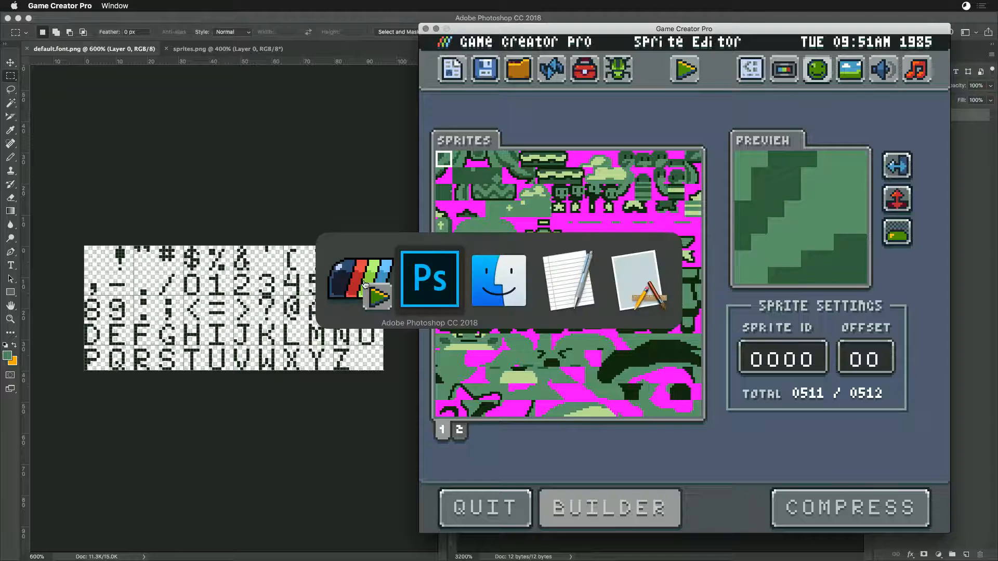
{"action": "left_click", "coordinate": [436, 289]}
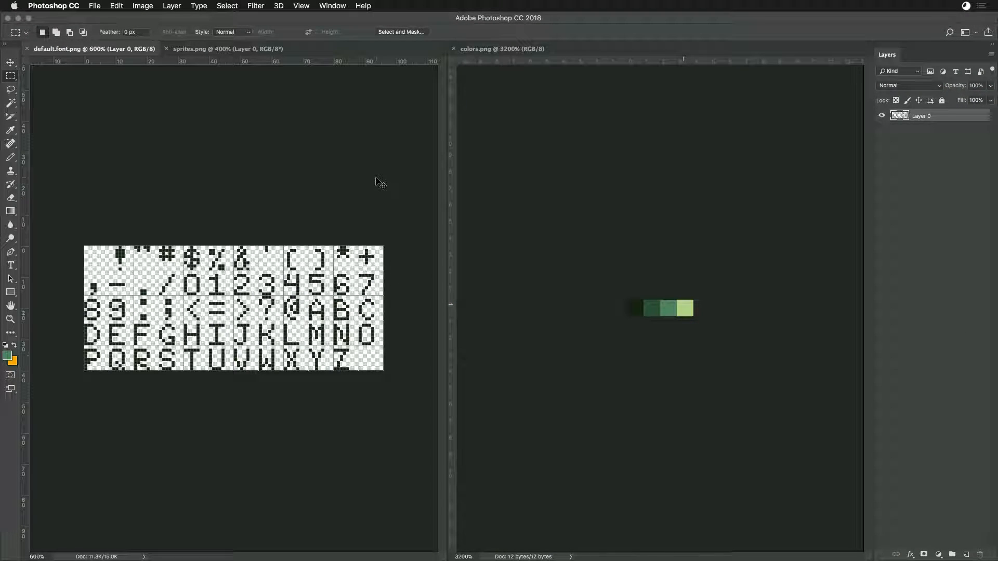
{"action": "left_click", "coordinate": [203, 49]}
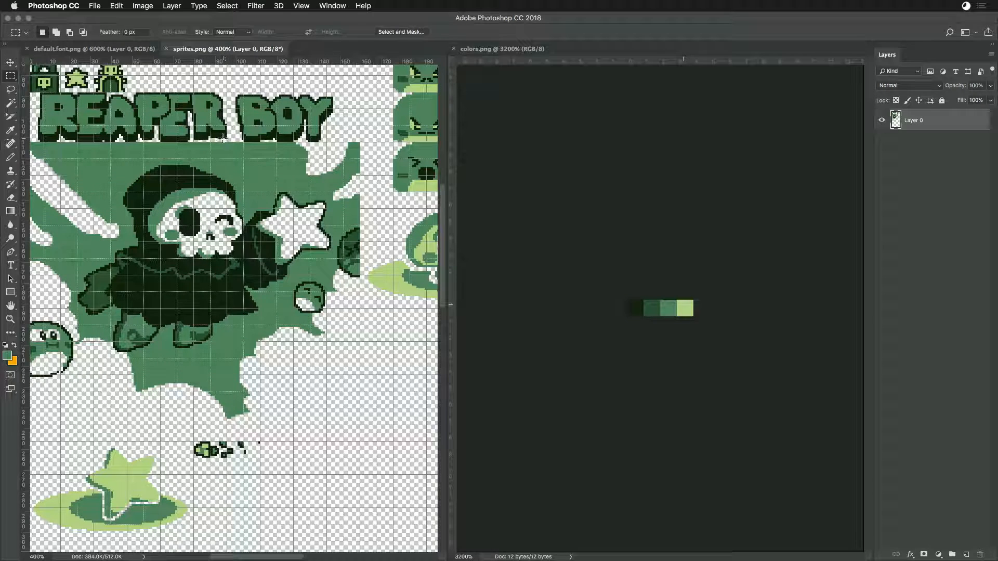
{"action": "key", "text": "super+minus"}
{"action": "key", "text": "super+minus"}
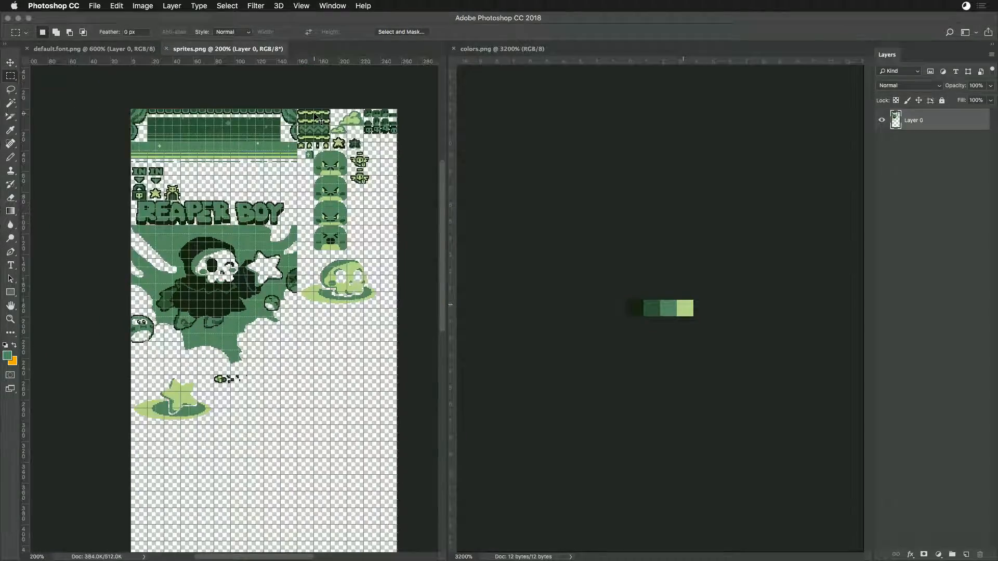
{"action": "key", "text": "super+equal"}
{"action": "scroll", "coordinate": [260, 295], "scroll_direction": "up", "scroll_amount": 5}
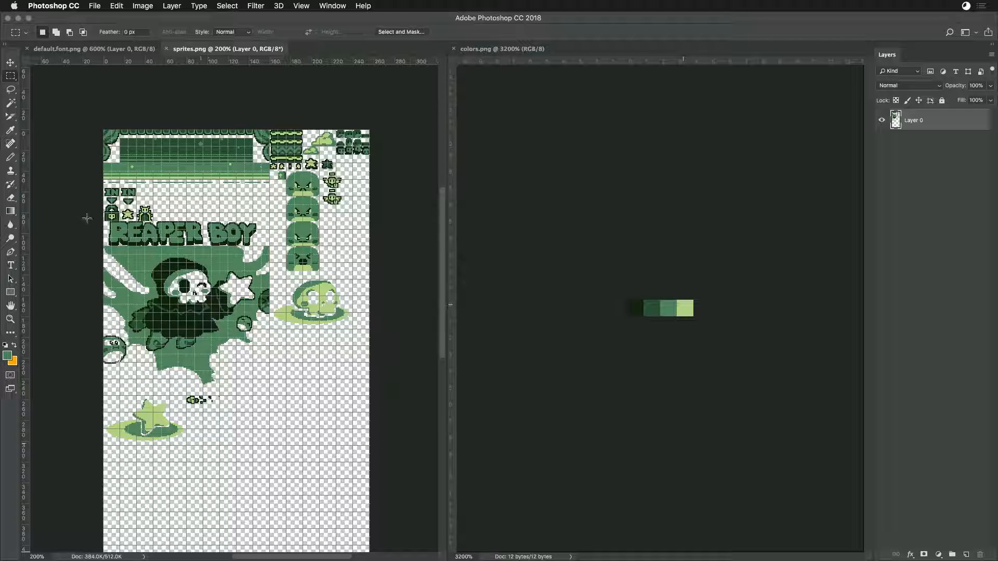
{"action": "left_click_drag", "start_coordinate": [76, 96], "coordinate": [273, 445]}
{"action": "left_click_drag", "start_coordinate": [327, 559], "coordinate": [288, 552]}
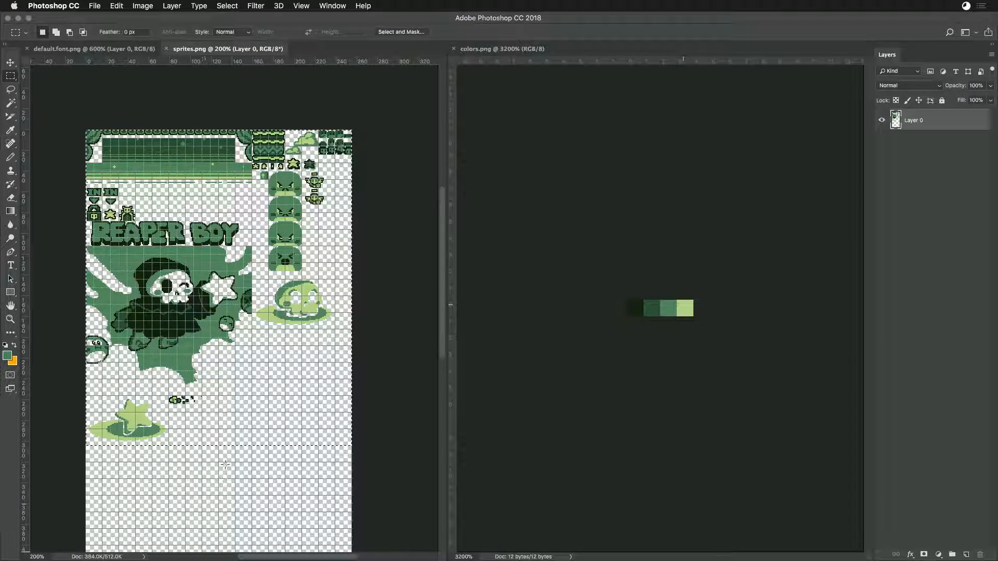
{"action": "left_click", "coordinate": [142, 6]}
{"action": "left_click", "coordinate": [161, 128]}
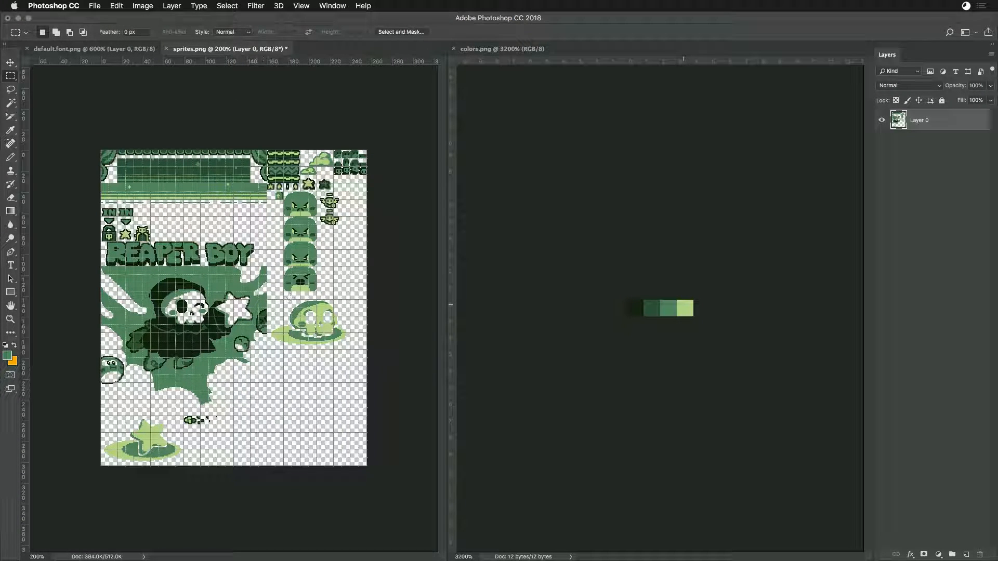
{"action": "key", "text": "super+s"}
- Switch to Game Creator Pro, reload the Sprite Editor, and compress the sprites
{"action": "key", "text": "super+Tab"}
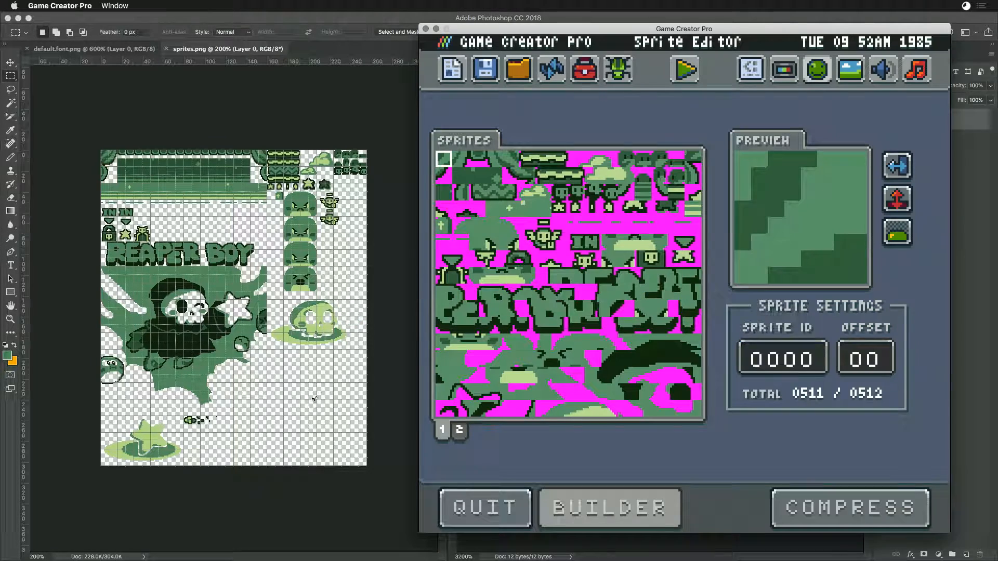
{"action": "left_click", "coordinate": [551, 70]}
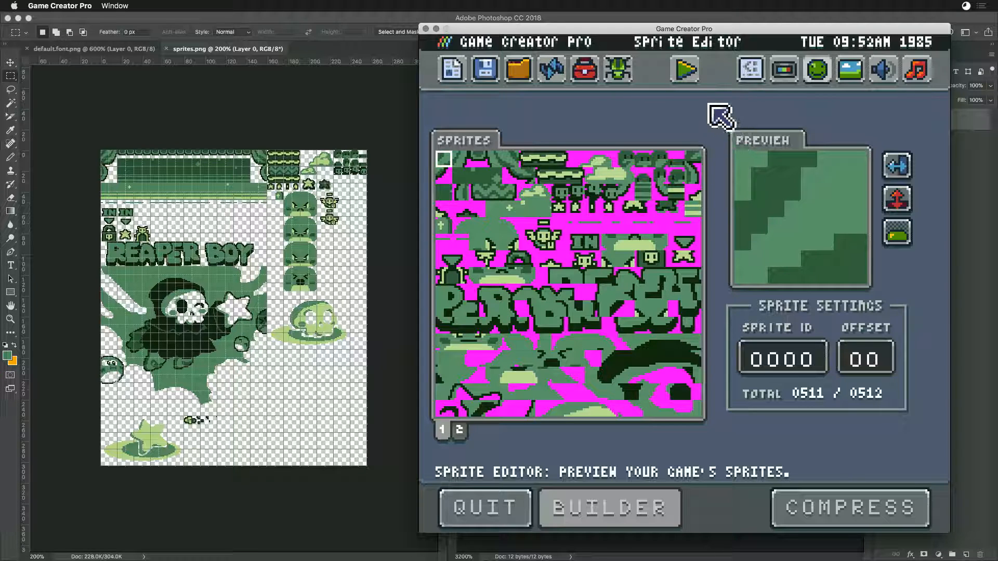
{"action": "left_click", "coordinate": [806, 515]}
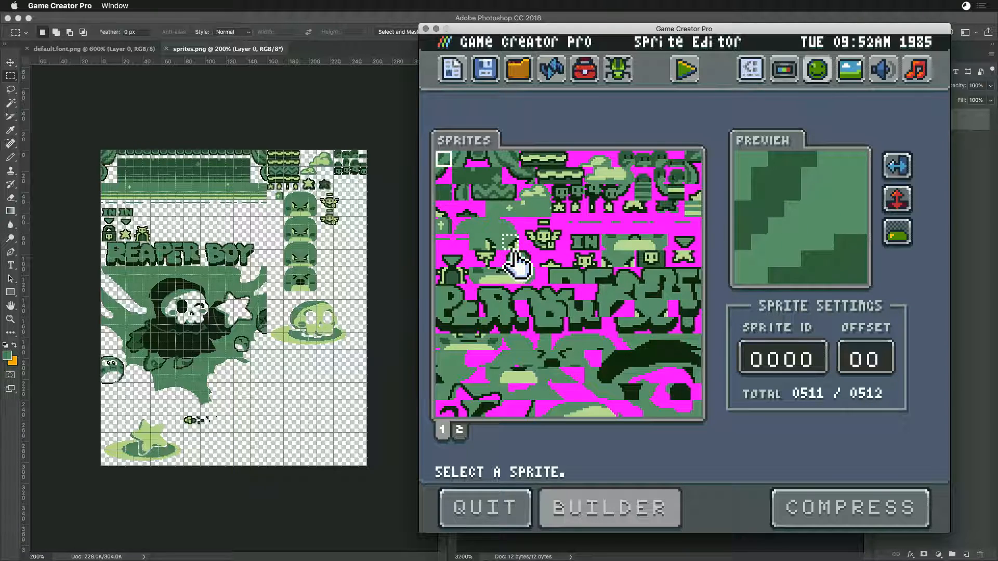
- Open sprites.cache.png from the Sandbox folder in Photoshop and examine its two sprite pages and the font characters
{"action": "key", "text": "super+Tab"}
{"action": "key", "text": "super+Tab"}
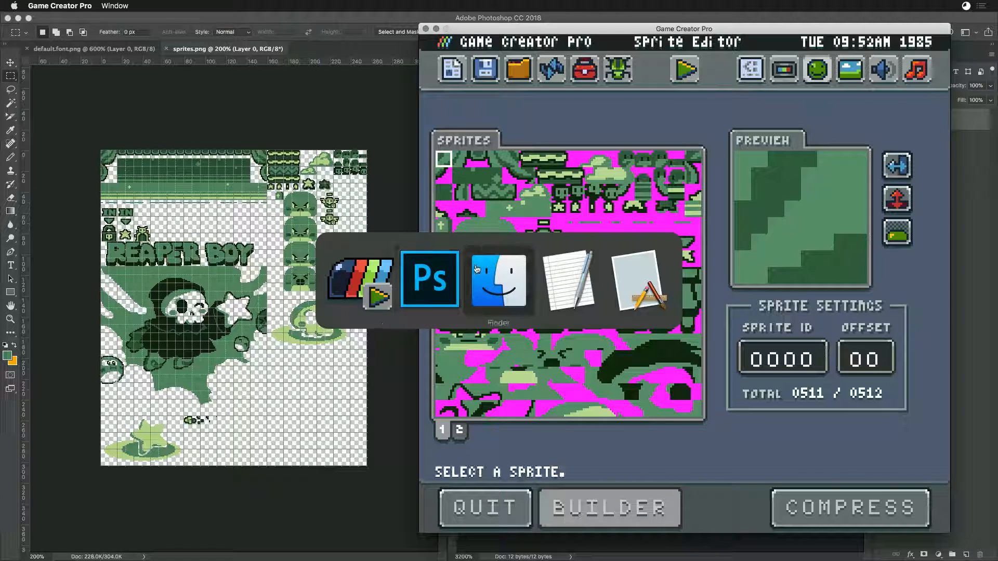
{"action": "double_click", "coordinate": [450, 265]}
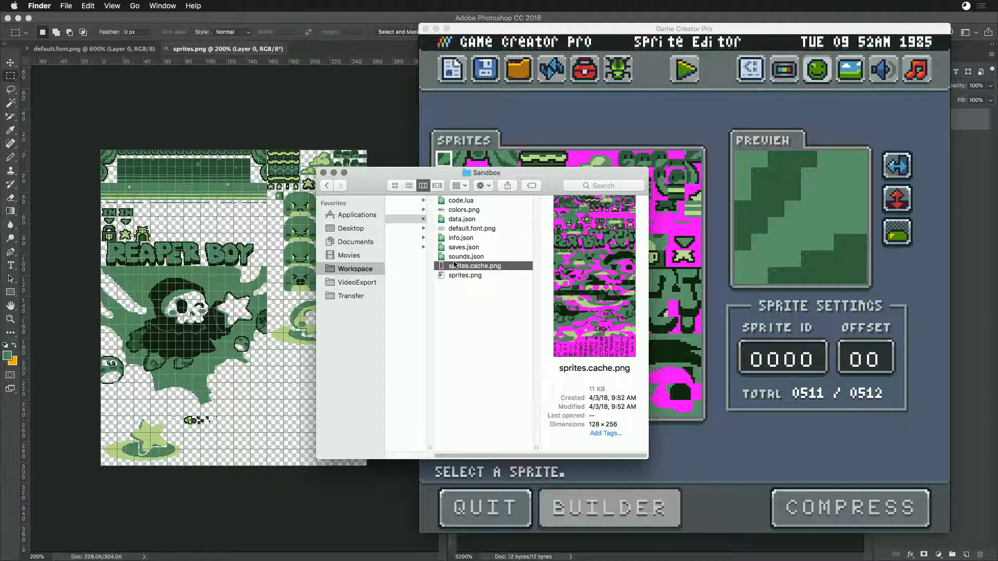
{"action": "key", "text": "super+equal"}
{"action": "key", "text": "super+equal"}
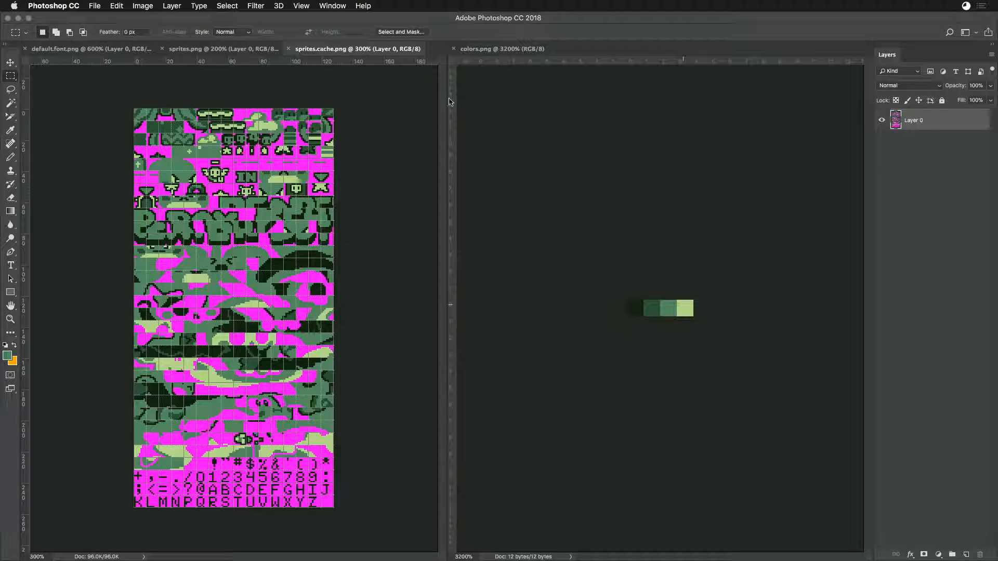
{"action": "left_click_drag", "start_coordinate": [126, 100], "coordinate": [359, 307]}
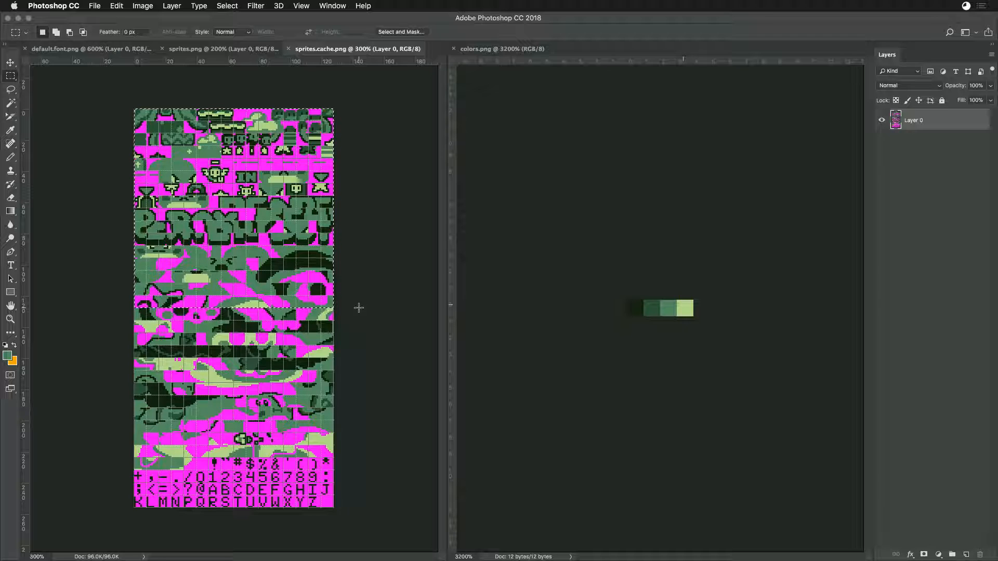
{"action": "left_click_drag", "start_coordinate": [343, 517], "coordinate": [325, 495]}
{"action": "left_click", "coordinate": [313, 493]}
{"action": "left_click_drag", "start_coordinate": [197, 460], "coordinate": [209, 471]}
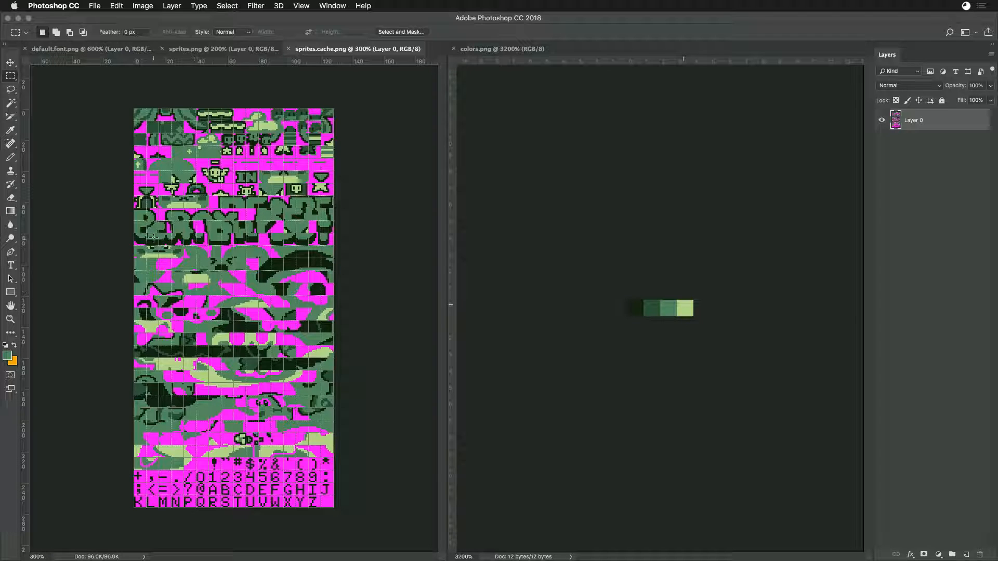
- Review sprites.png beside the colors.png palette and close all open images in Photoshop
{"action": "left_click", "coordinate": [208, 49]}
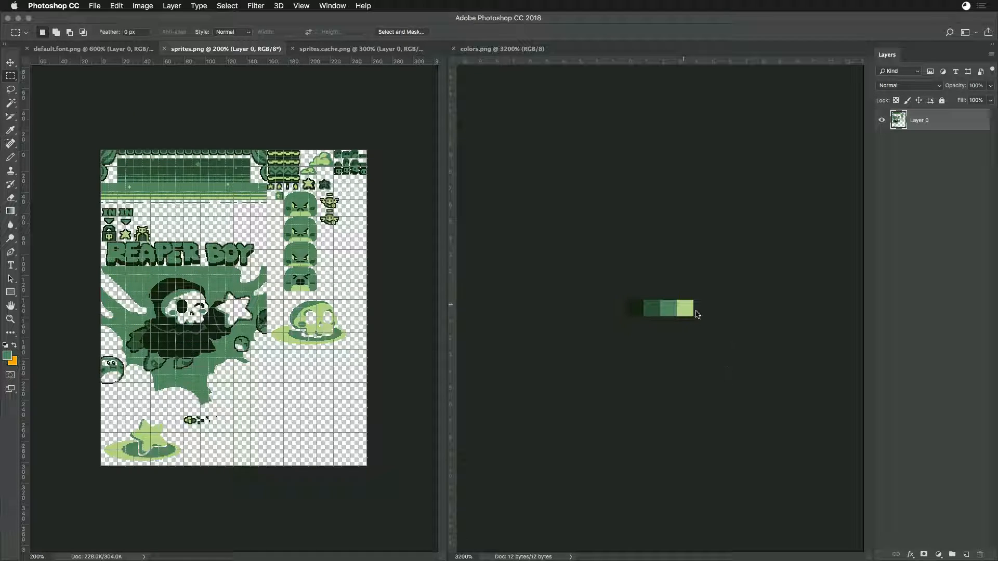
{"action": "left_click", "coordinate": [617, 291]}
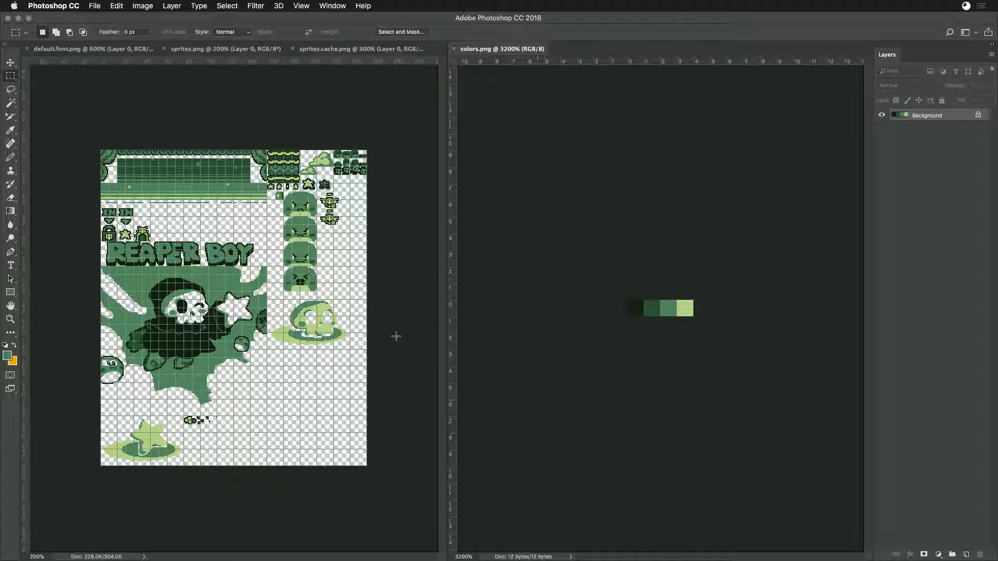
{"action": "left_click", "coordinate": [232, 90]}
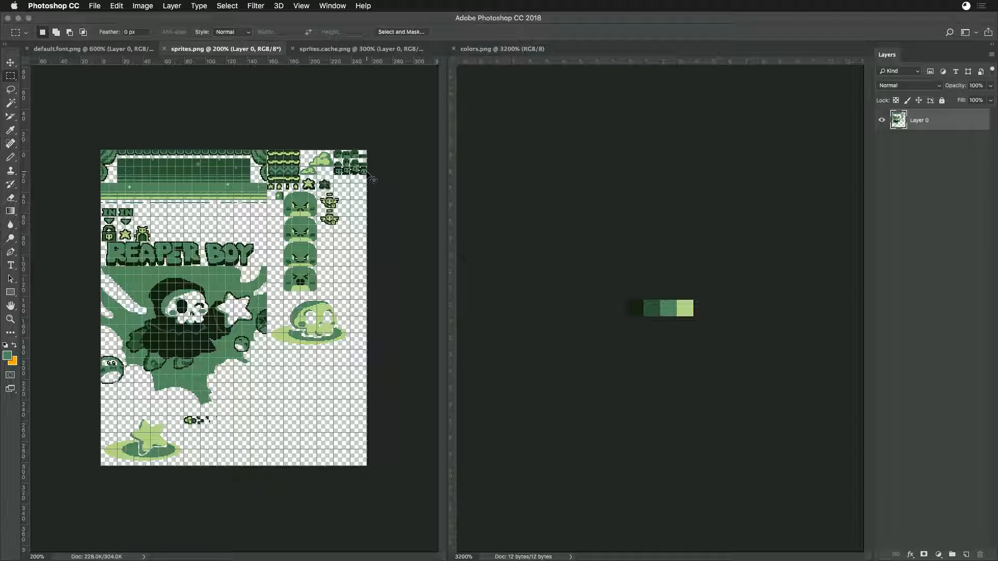
{"action": "key", "text": "super+w"}
{"action": "key", "text": "super+w"}
{"action": "key", "text": "super+w"}
{"action": "key", "text": "super+w"}
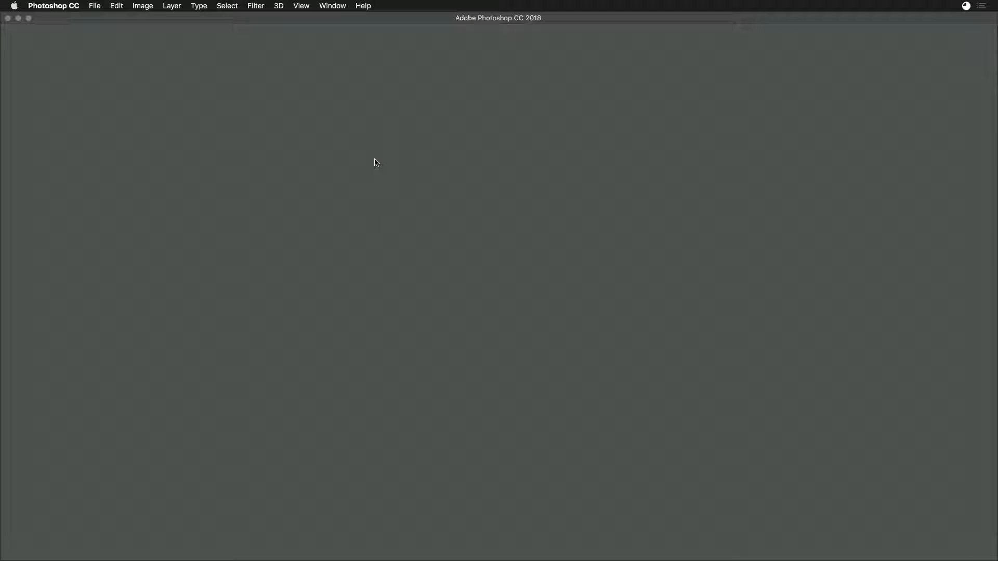
- Switch to Finder and rename the Sandbox folder in the workspace to Sandbox_bak
{"action": "key", "text": "super+Tab"}
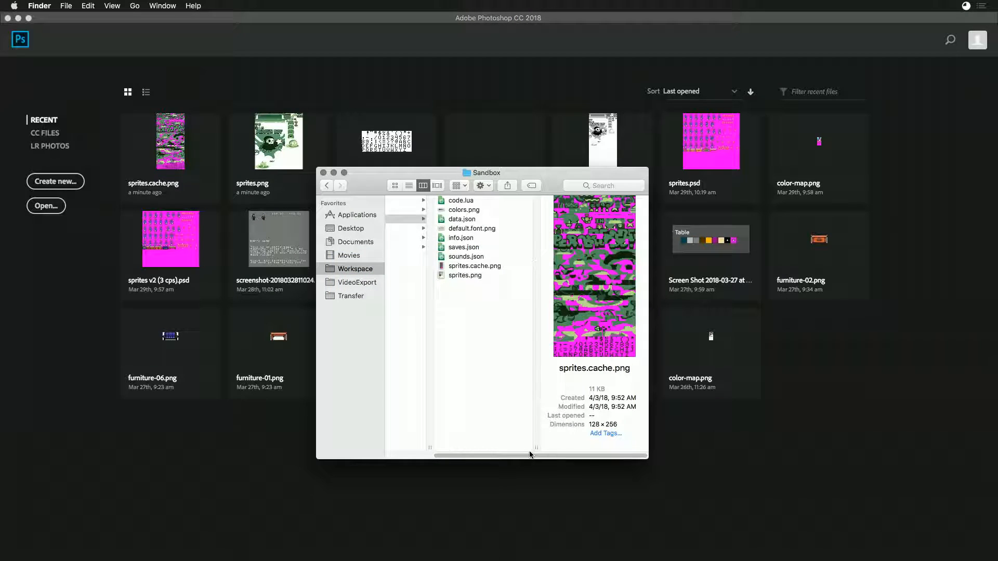
{"action": "scroll", "coordinate": [530, 453], "scroll_direction": "left", "scroll_amount": 3}
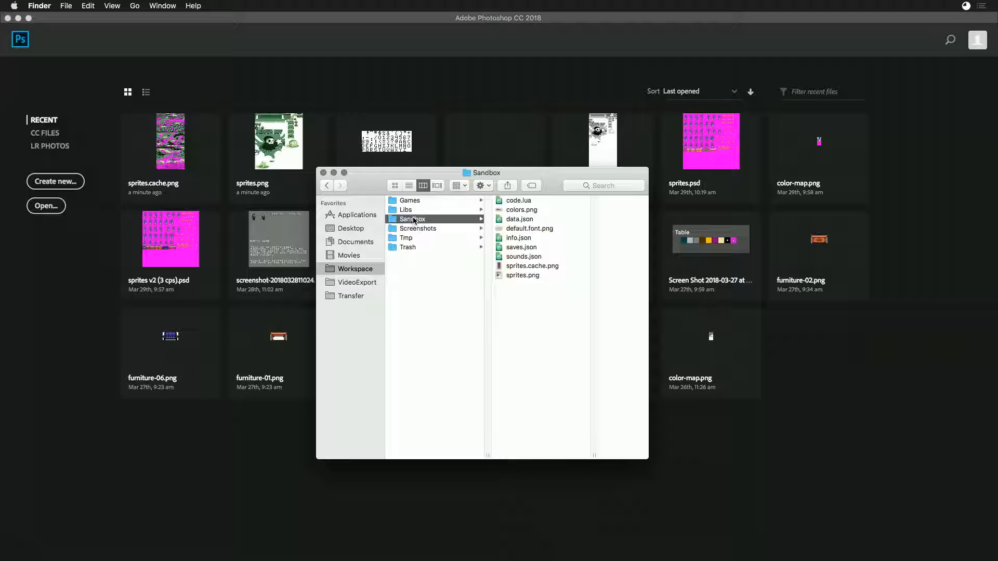
{"action": "key", "text": "Return"}
{"action": "key", "text": "Right"}
{"action": "type", "text": "_bak"}
{"action": "key", "text": "Return"}
- Switch to Game Creator Pro and create a new game from the GBoy system template
{"action": "key", "text": "super+Tab"}
{"action": "key", "text": "super+Tab"}
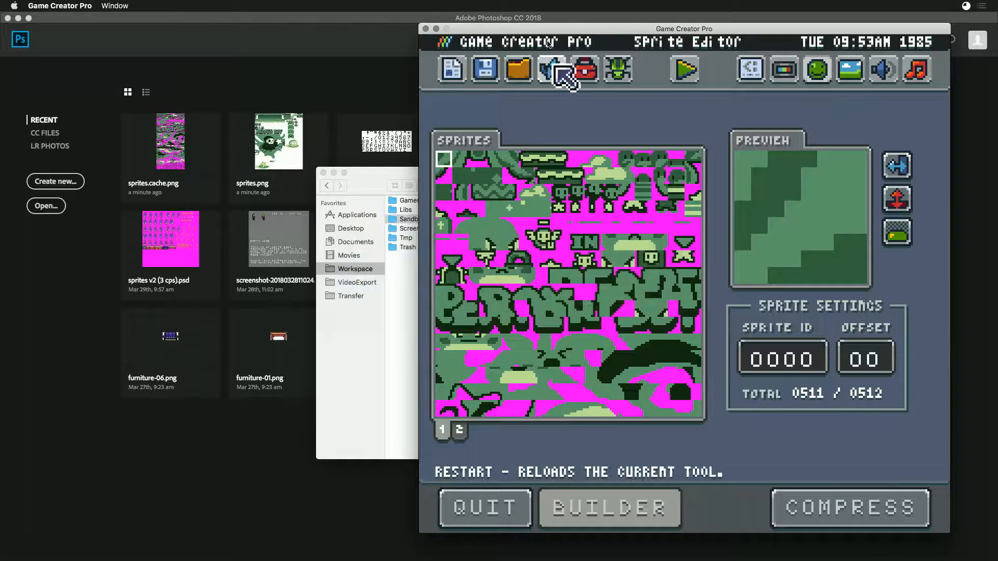
{"action": "left_click", "coordinate": [453, 72]}
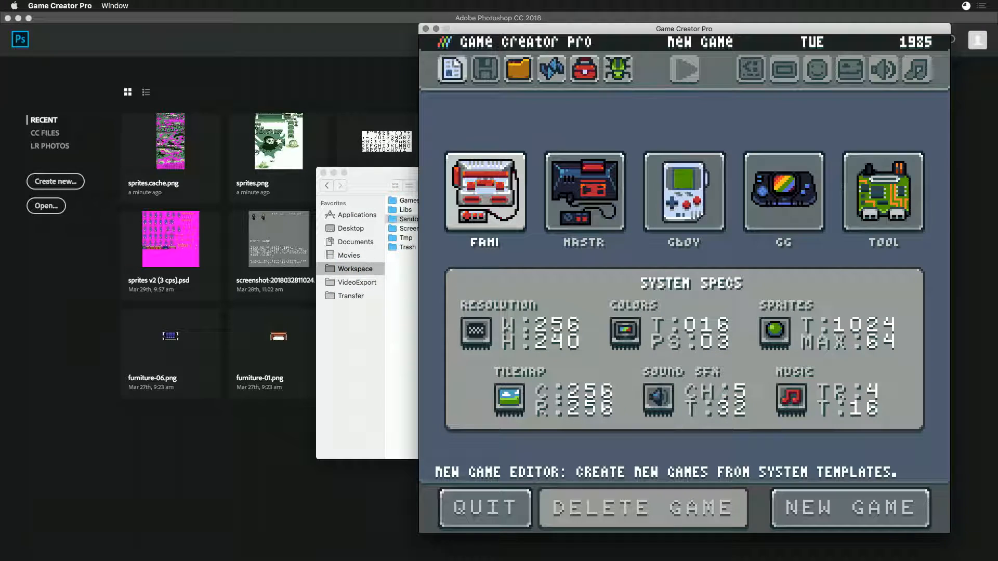
{"action": "left_click", "coordinate": [684, 198]}
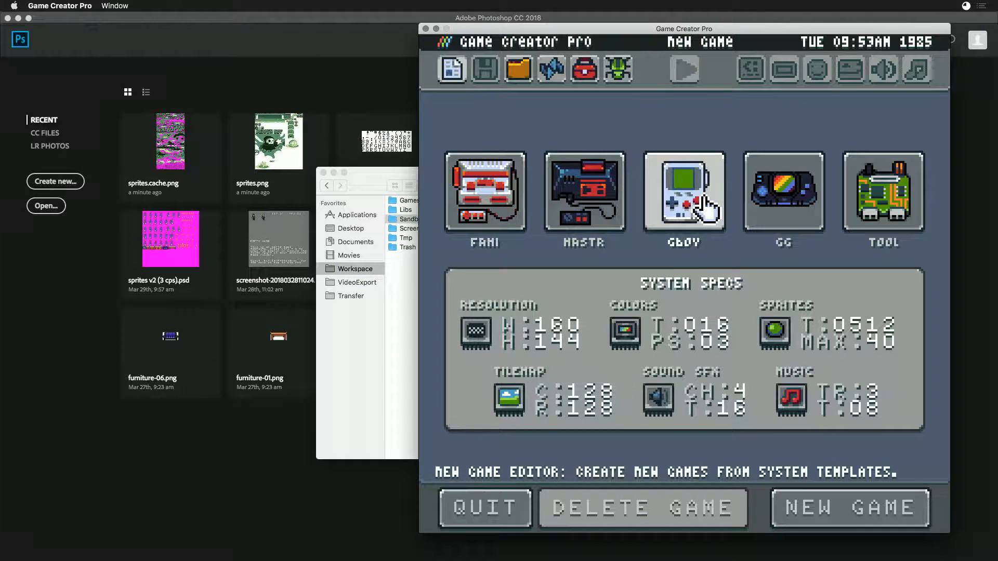
{"action": "left_click", "coordinate": [847, 518]}
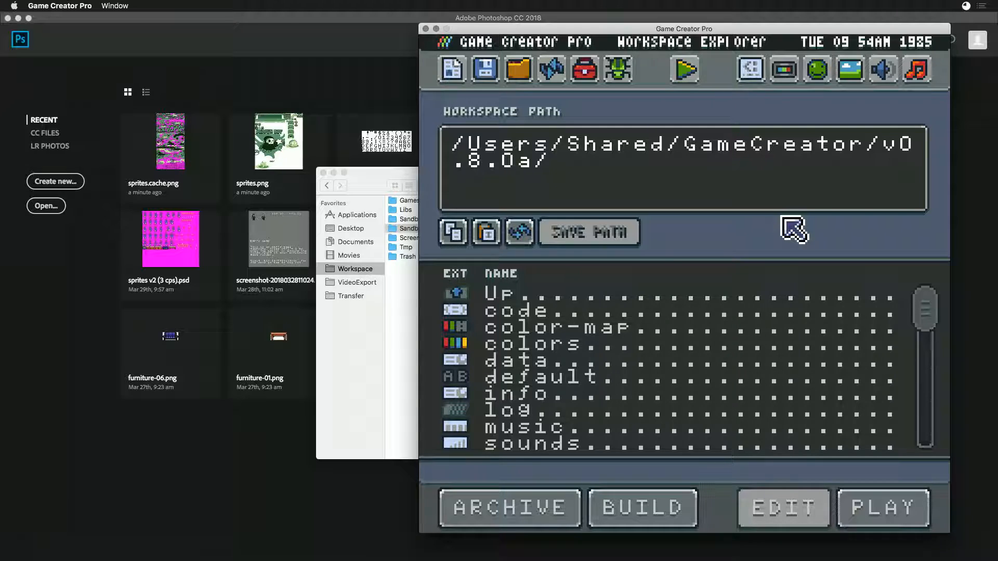
- Return to the New Game editor and compare the system specs of the GBoy, Mastr, GG and Fami templates
{"action": "left_click", "coordinate": [454, 73]}
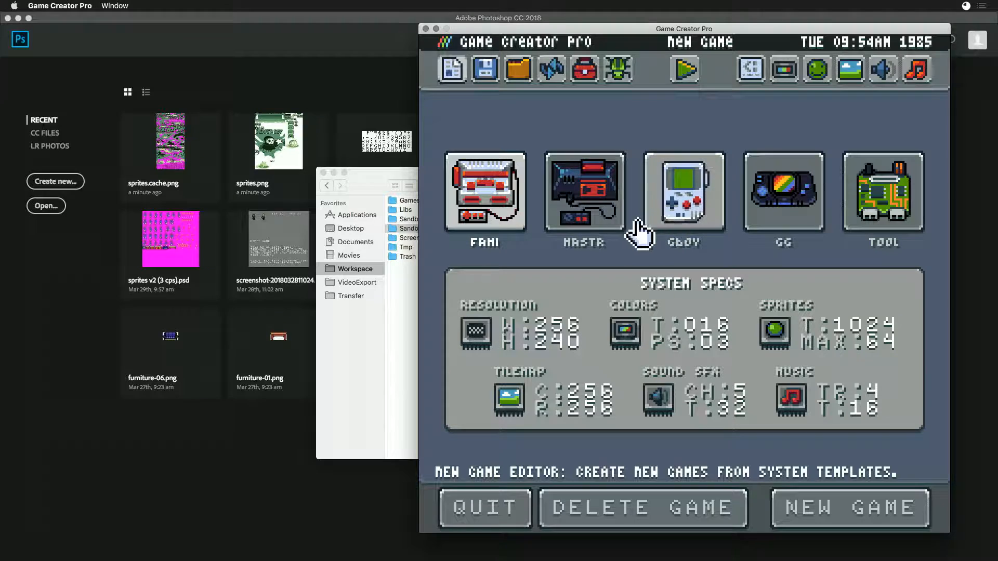
{"action": "left_click", "coordinate": [696, 199]}
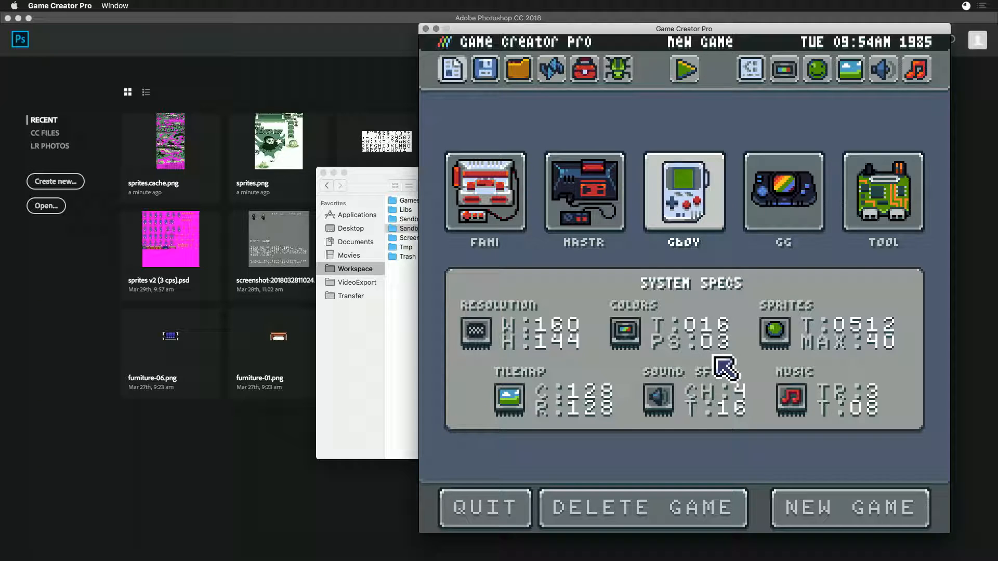
{"action": "left_click", "coordinate": [585, 190]}
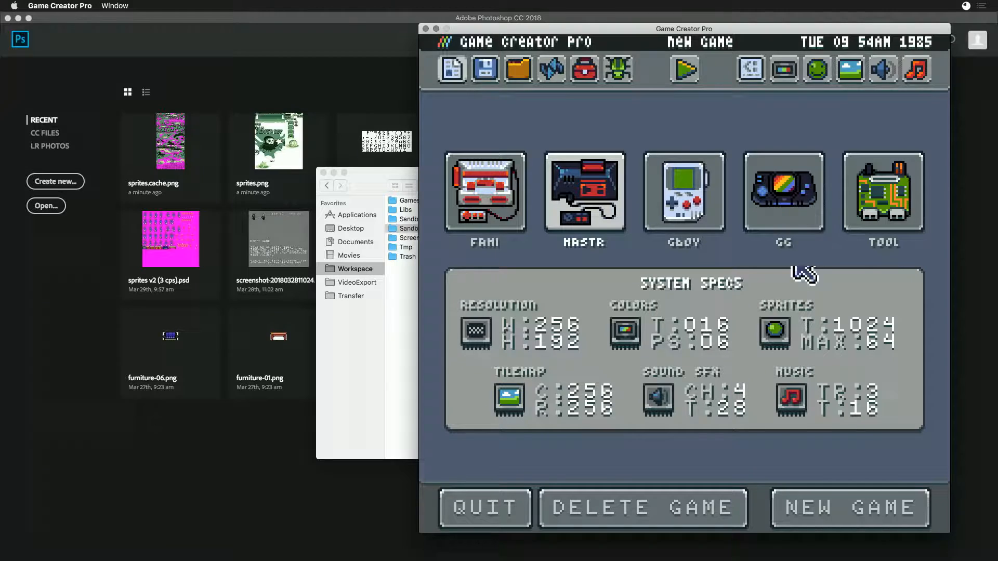
{"action": "left_click", "coordinate": [809, 197]}
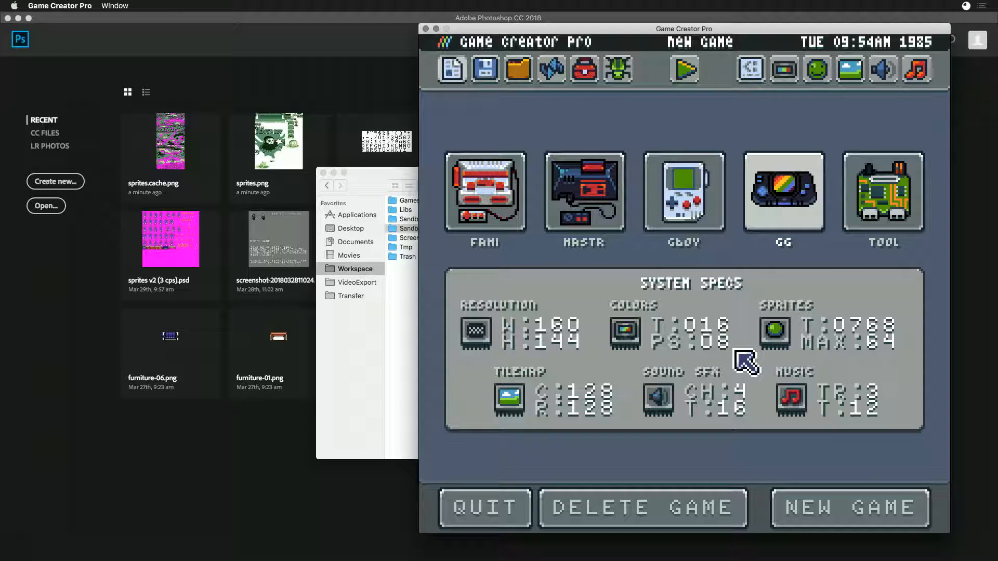
{"action": "left_click", "coordinate": [657, 208]}
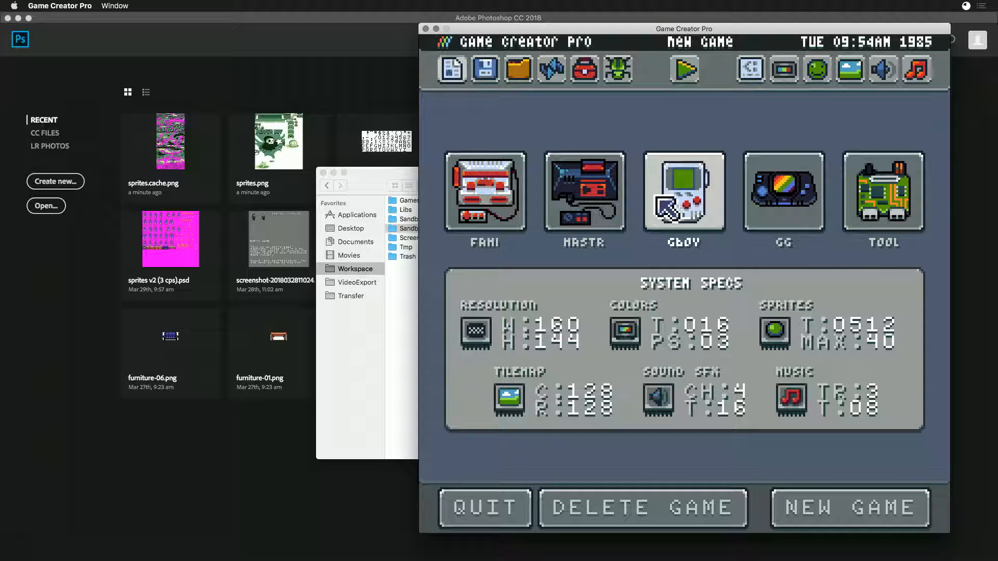
{"action": "left_click", "coordinate": [496, 182]}
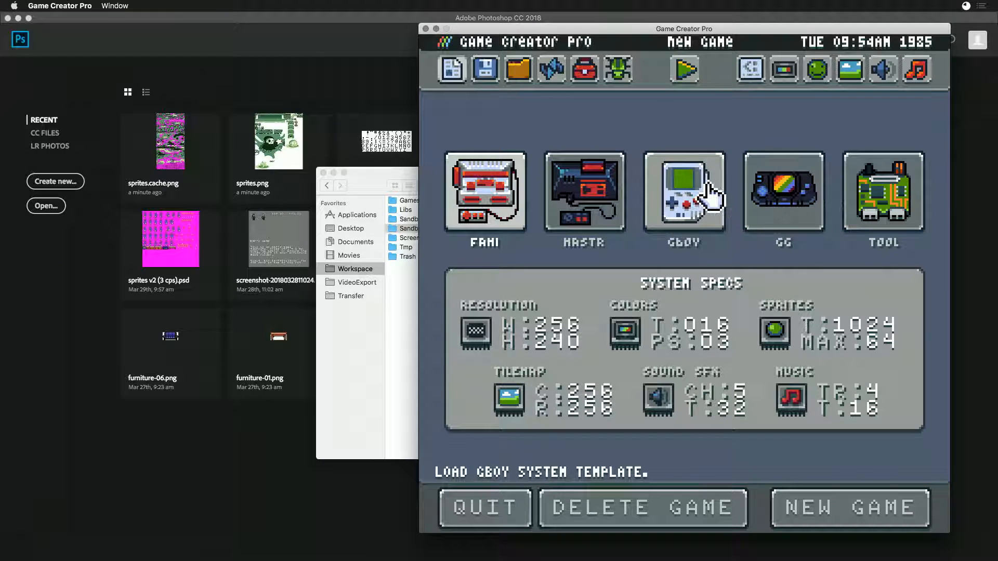
{"action": "left_click", "coordinate": [723, 196]}
{"action": "left_click", "coordinate": [475, 216]}
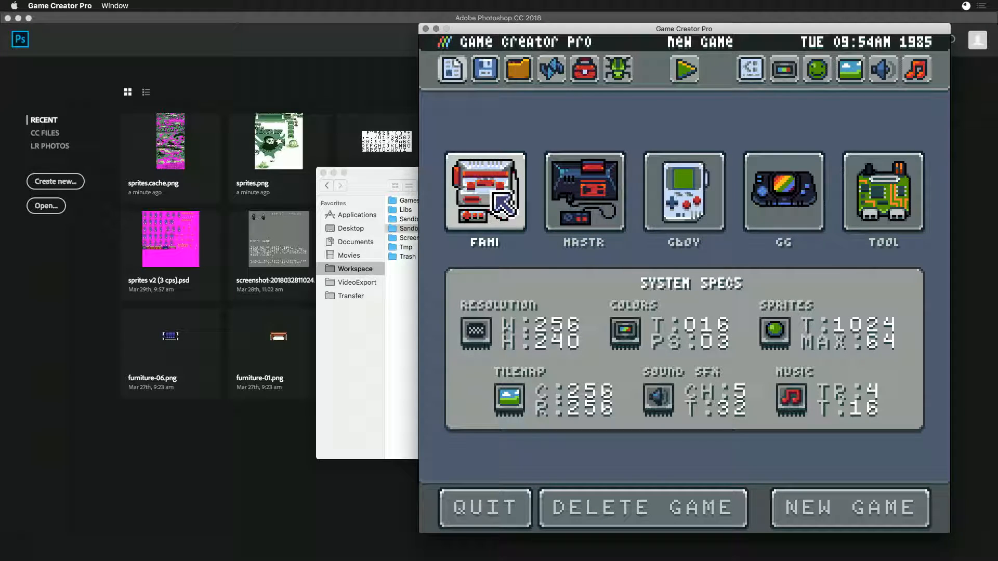
- Compare the GBoy system specs again with those of the Fami, Mastr and GG templates
{"action": "left_click", "coordinate": [712, 219]}
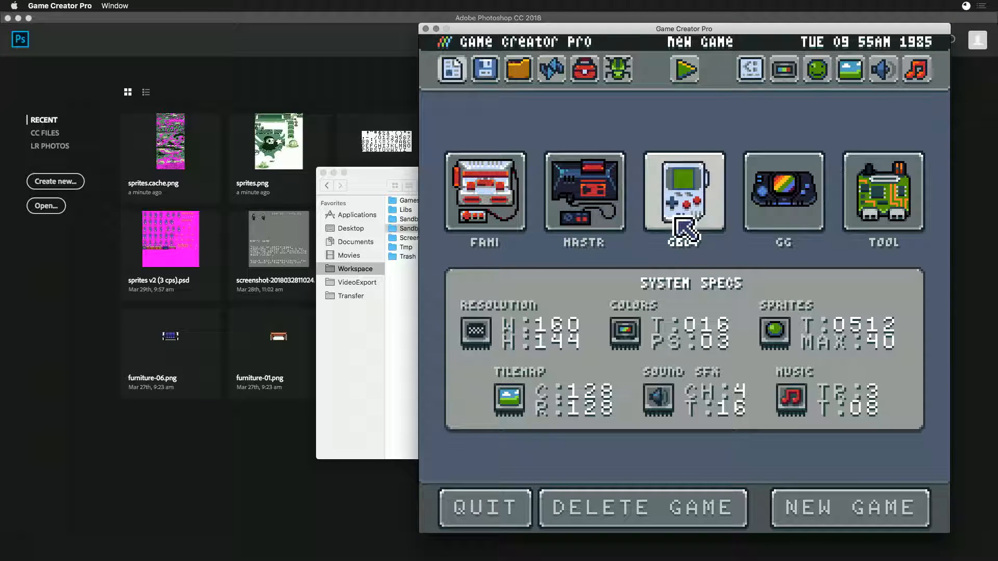
{"action": "left_click", "coordinate": [461, 217]}
{"action": "left_click", "coordinate": [613, 205]}
{"action": "left_click", "coordinate": [779, 195]}
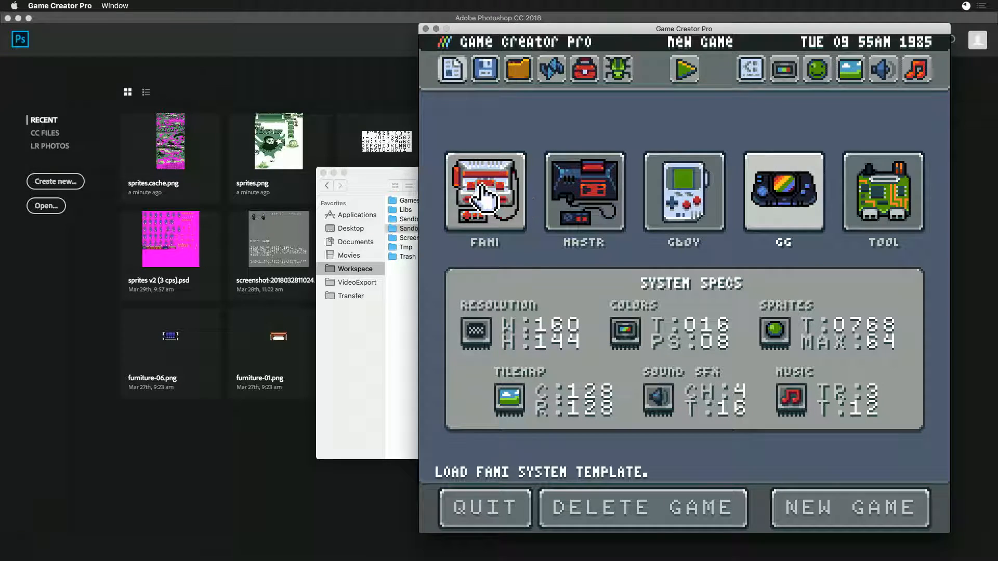
{"action": "left_click", "coordinate": [585, 192]}
- Choose the GBoy template, run the empty game to preview it, and return to the New Game editor
{"action": "left_click", "coordinate": [655, 190]}
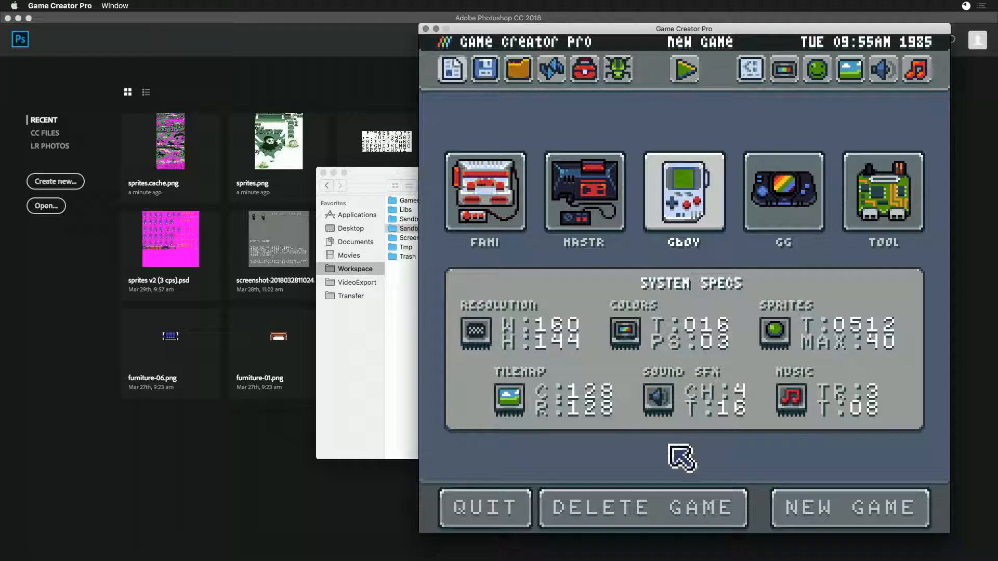
{"action": "left_click", "coordinate": [687, 72]}
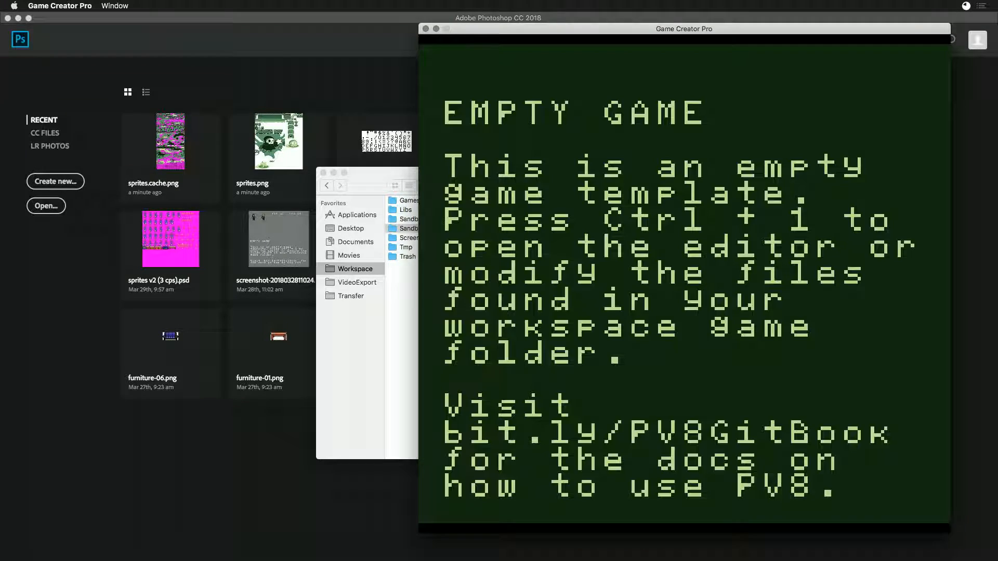
{"action": "key", "text": "ctrl+1"}
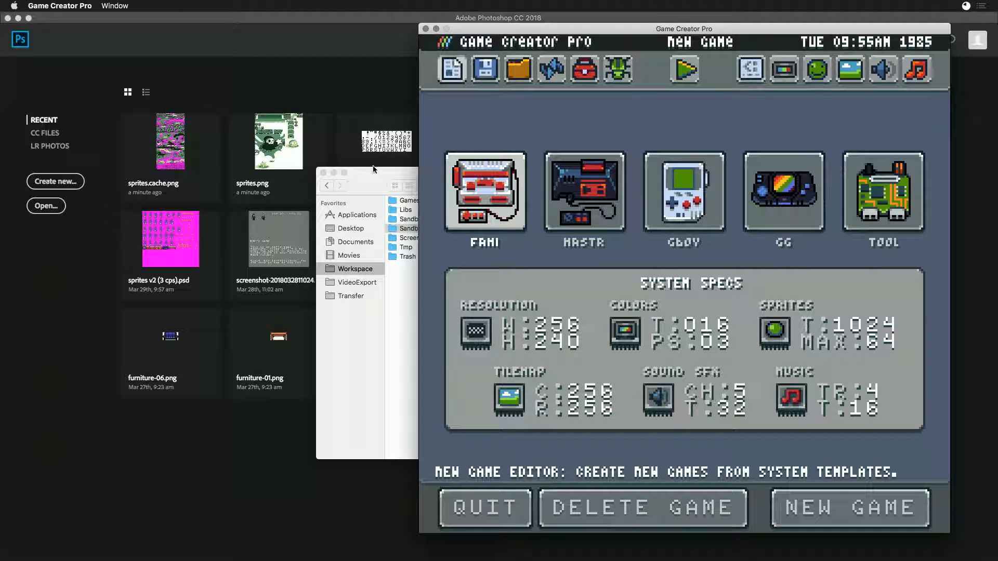
- Switch to Finder, show the contents of the new Sandbox folder and shift the window off the system templates
{"action": "left_click", "coordinate": [374, 169]}
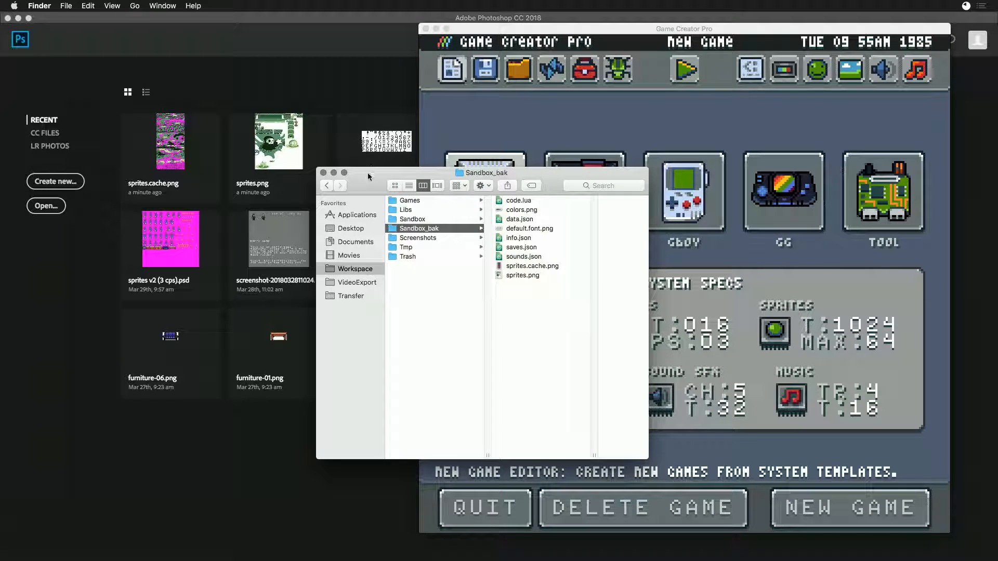
{"action": "left_click", "coordinate": [416, 219]}
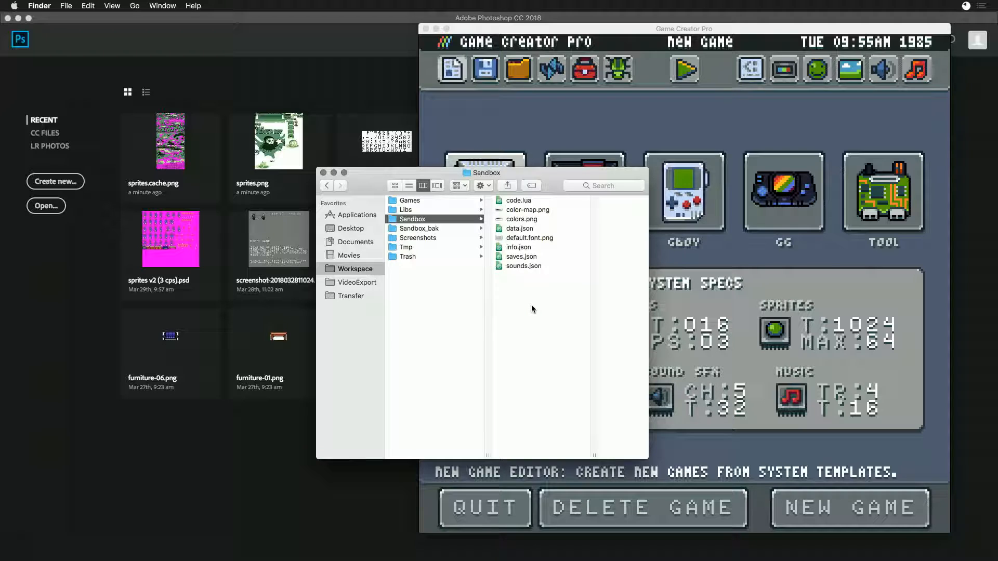
{"action": "left_click_drag", "start_coordinate": [571, 170], "coordinate": [478, 183]}
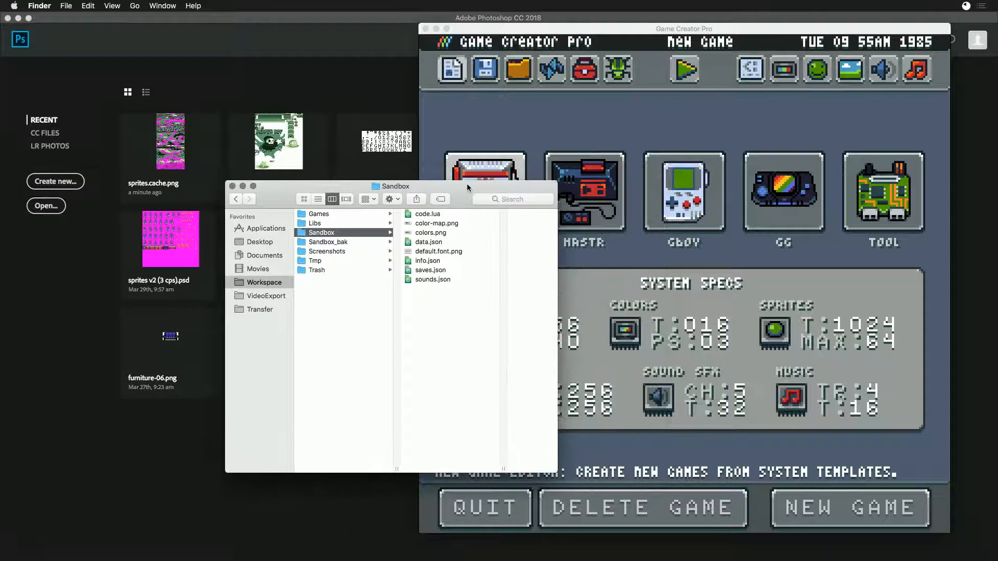
- Open color-map.png, colors.png and default.font.png from the Sandbox folder together in Photoshop
{"action": "left_click", "coordinate": [410, 224]}
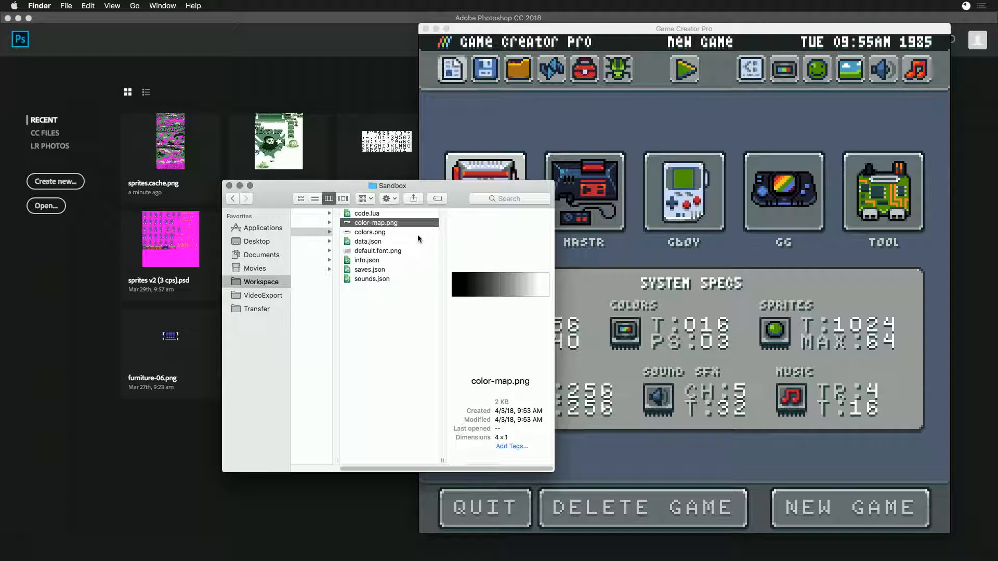
{"action": "left_click", "coordinate": [359, 232], "text": "super"}
{"action": "left_click", "coordinate": [362, 251], "text": "super"}
{"action": "right_click", "coordinate": [363, 253]}
{"action": "left_click", "coordinate": [381, 272]}
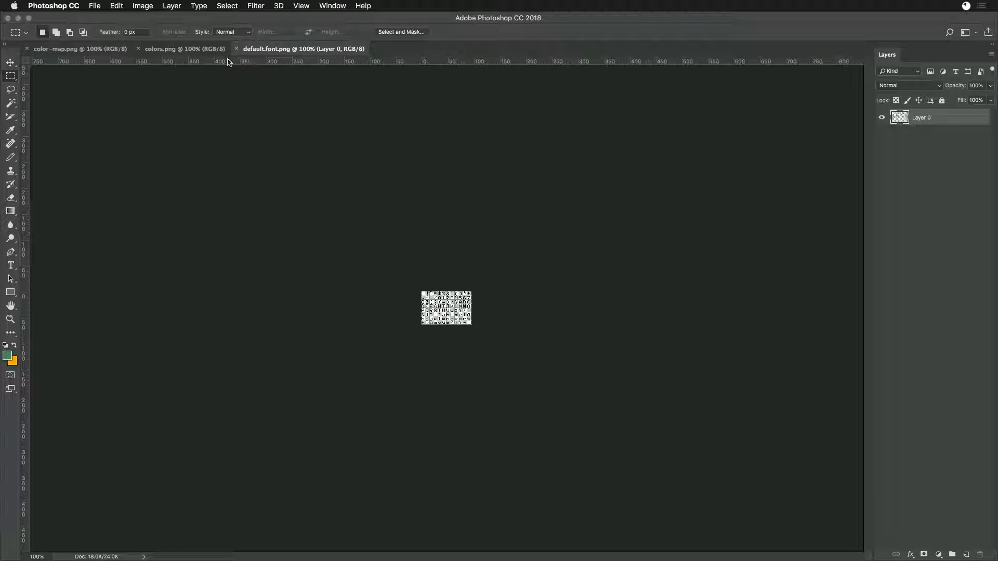
- Arrange color-map.png, colors.png and default.font.png side by side in three columns
{"action": "key", "text": "ctrl+Tab"}
{"action": "key", "text": "ctrl+Tab"}
{"action": "key", "text": "ctrl+Tab"}
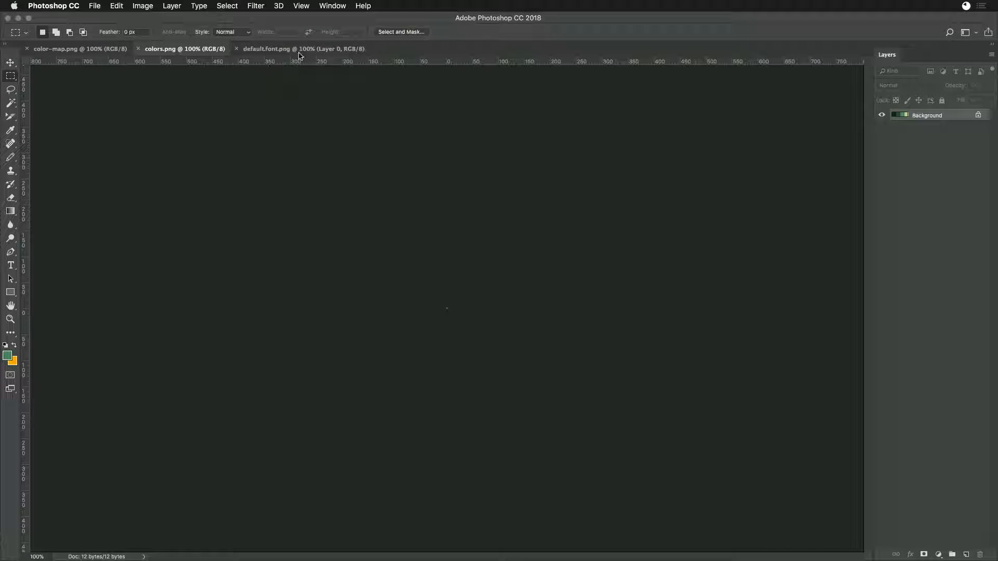
{"action": "left_click_drag", "start_coordinate": [285, 50], "coordinate": [873, 245]}
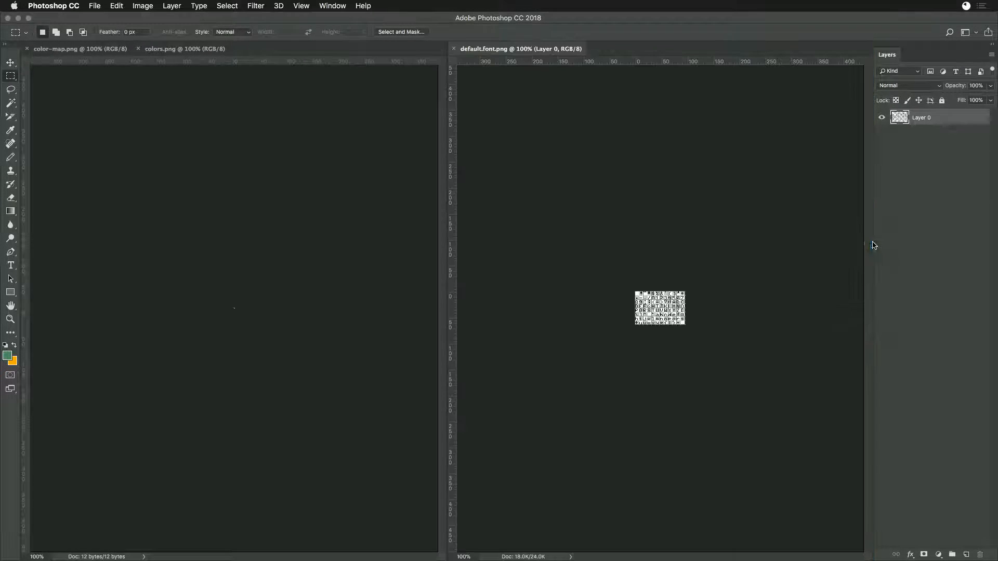
{"action": "left_click_drag", "start_coordinate": [185, 48], "coordinate": [446, 216]}
{"action": "left_click", "coordinate": [211, 240]}
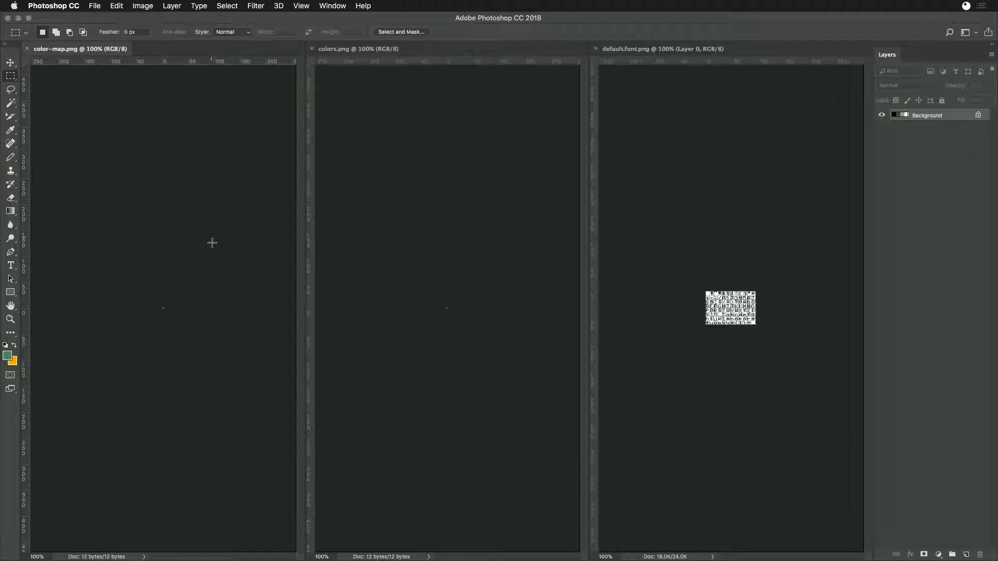
- Magnify colors.png to 6400% to examine its palette swatches
{"action": "left_click", "coordinate": [503, 299]}
{"action": "key", "text": "super+equal"}
{"action": "key", "text": "super+equal"}
{"action": "key", "text": "super+equal"}
{"action": "key", "text": "super+equal"}
{"action": "key", "text": "super+equal"}
{"action": "key", "text": "super+equal"}
{"action": "key", "text": "super+equal"}
{"action": "key", "text": "super+equal"}
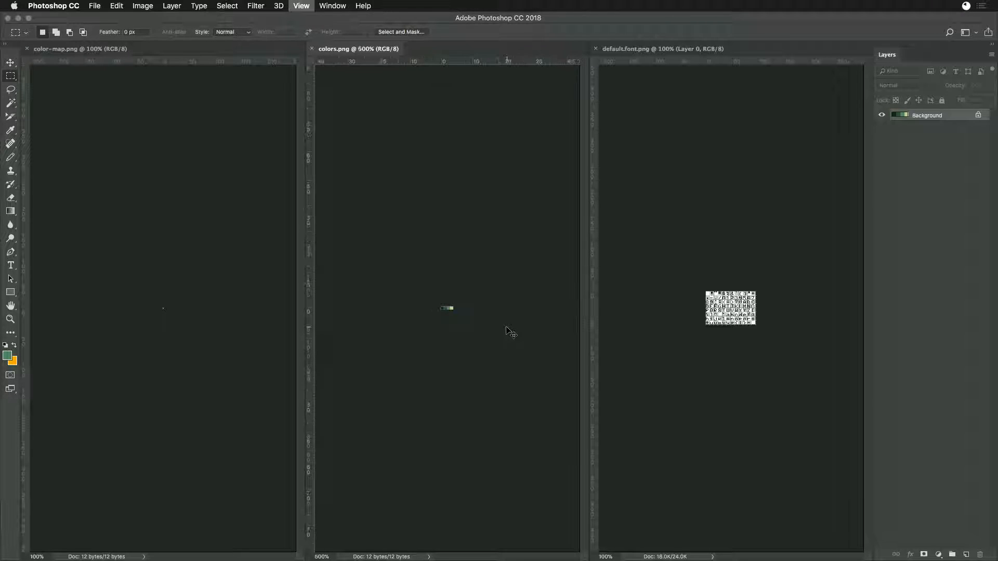
{"action": "key", "text": "super+equal"}
{"action": "key", "text": "super+equal"}
{"action": "key", "text": "super+equal"}
{"action": "key", "text": "super+equal"}
{"action": "key", "text": "super+equal"}
{"action": "key", "text": "super+equal"}
{"action": "key", "text": "super+minus"}
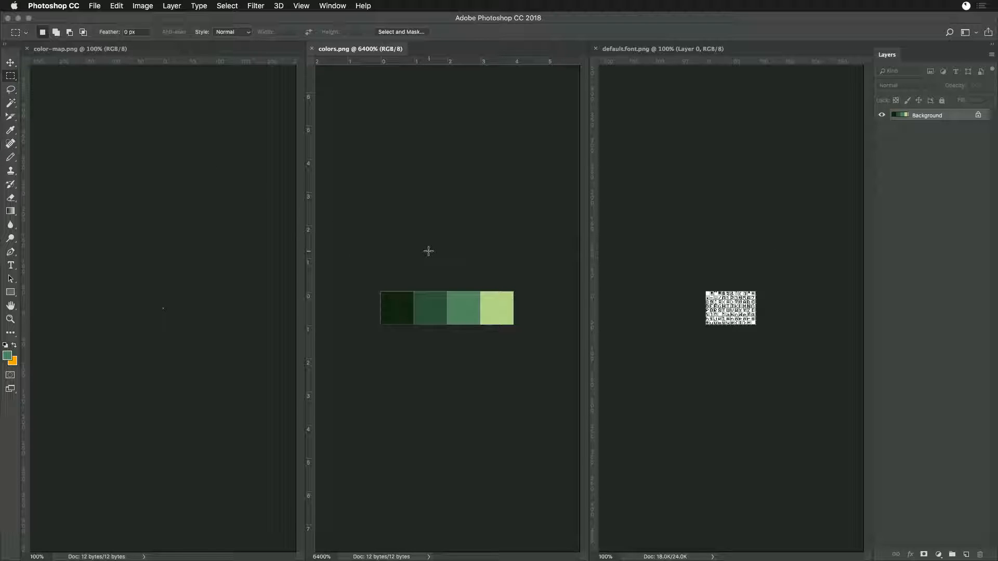
- Magnify default.font.png to 300% so that its glyphs are readable
{"action": "left_click", "coordinate": [670, 261]}
{"action": "key", "text": "super+equal"}
{"action": "key", "text": "super+equal"}
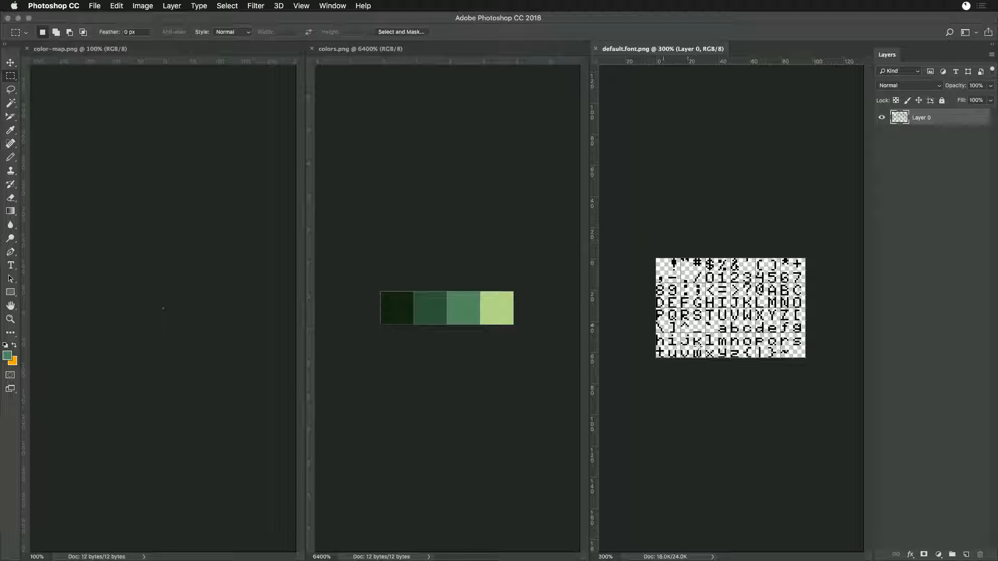
- Magnify color-map.png to 6400% to match the zoom of colors.png
{"action": "left_click", "coordinate": [230, 290]}
{"action": "key", "text": "super+equal"}
{"action": "key", "text": "super+equal"}
{"action": "key", "text": "super+equal"}
{"action": "key", "text": "super+equal"}
{"action": "key", "text": "super+equal"}
{"action": "key", "text": "super+equal"}
{"action": "key", "text": "super+equal"}
{"action": "key", "text": "super+equal"}
{"action": "key", "text": "super+equal"}
{"action": "key", "text": "super+equal"}
{"action": "key", "text": "super+equal"}
{"action": "key", "text": "super+equal"}
{"action": "key", "text": "super+equal"}
{"action": "key", "text": "super+equal"}
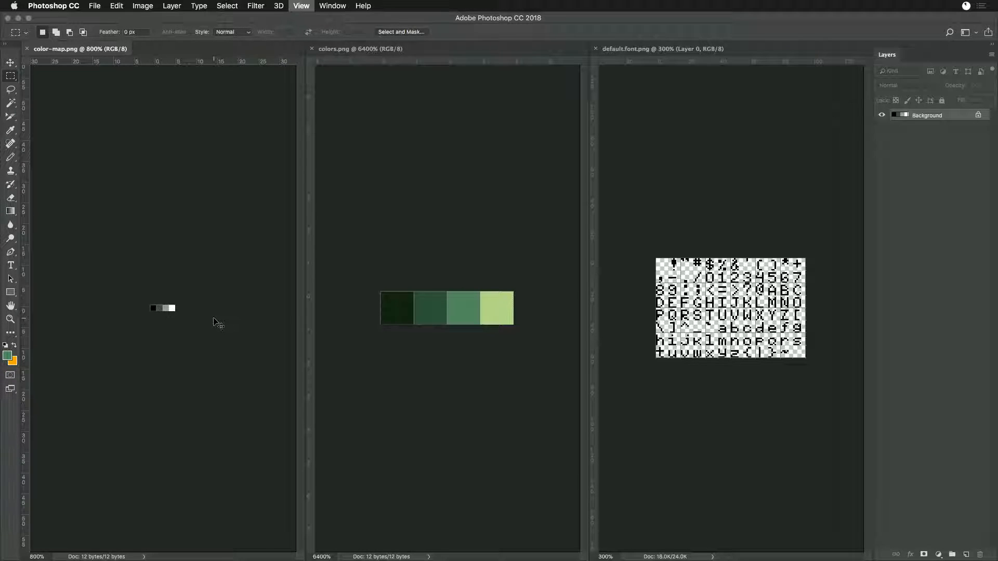
{"action": "key", "text": "super+minus"}
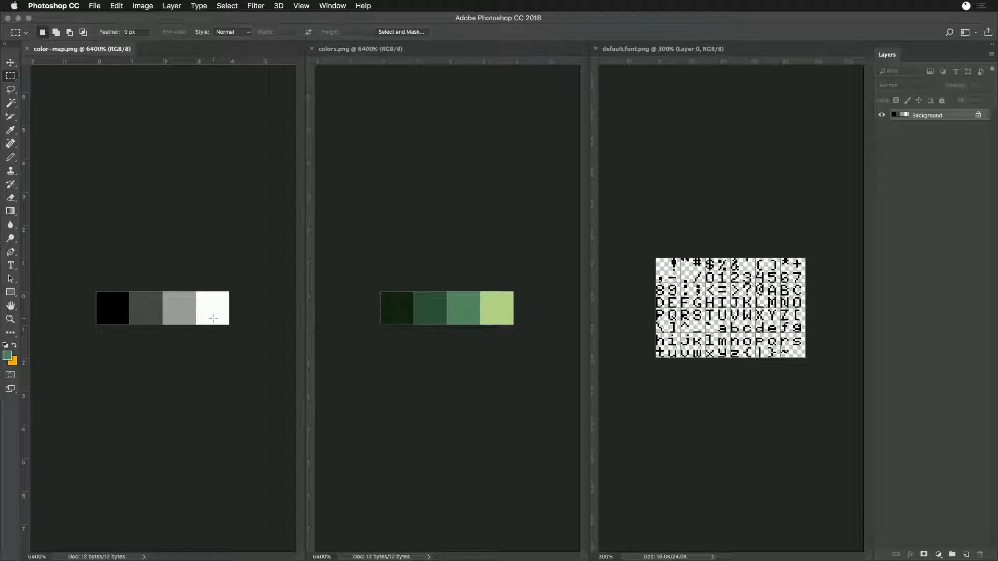
- Examine how the grayscale swatches in color-map.png line up with the green swatches in colors.png by marking out each palette
{"action": "left_click_drag", "start_coordinate": [83, 262], "coordinate": [234, 347]}
{"action": "left_click", "coordinate": [618, 358]}
{"action": "left_click", "coordinate": [86, 286]}
{"action": "left_click_drag", "start_coordinate": [88, 284], "coordinate": [272, 358]}
{"action": "left_click", "coordinate": [266, 360]}
{"action": "left_click_drag", "start_coordinate": [57, 277], "coordinate": [235, 379]}
{"action": "left_click", "coordinate": [235, 379]}
{"action": "left_click_drag", "start_coordinate": [90, 268], "coordinate": [218, 352]}
{"action": "left_click", "coordinate": [176, 318]}
{"action": "left_click", "coordinate": [485, 351]}
{"action": "left_click_drag", "start_coordinate": [533, 343], "coordinate": [315, 246]}
{"action": "left_click", "coordinate": [468, 349]}
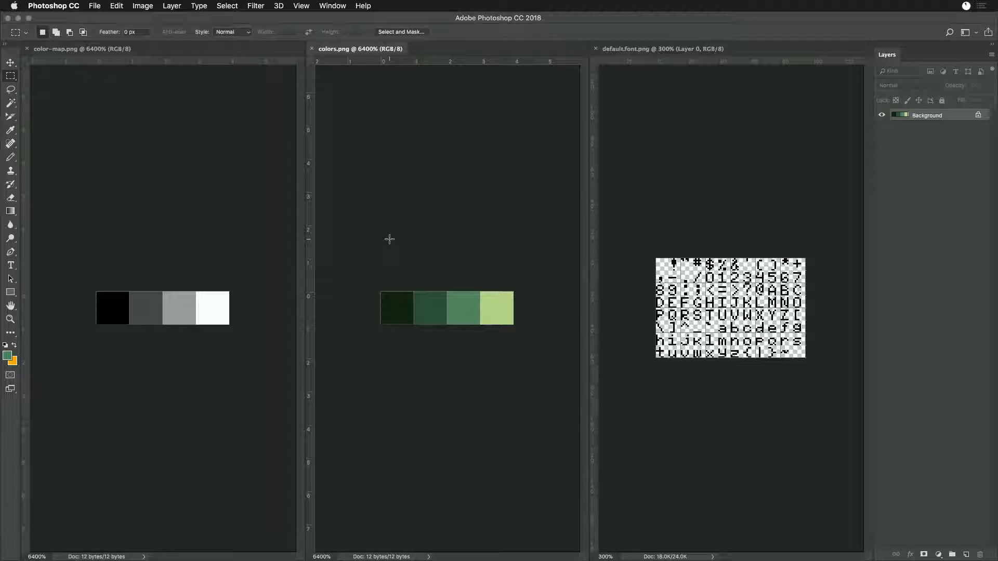
{"action": "left_click", "coordinate": [237, 223]}
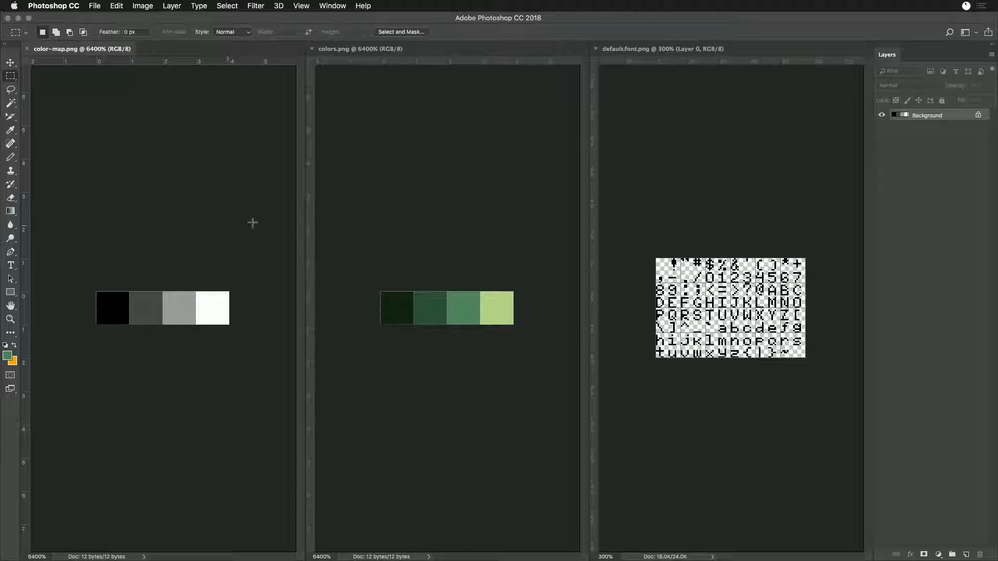
- Switch to Finder and select default.font.png and sprites.png together in the Sandbox_bak folder
{"action": "left_click", "coordinate": [744, 162]}
{"action": "key", "text": "super+Tab"}
{"action": "left_click", "coordinate": [438, 285]}
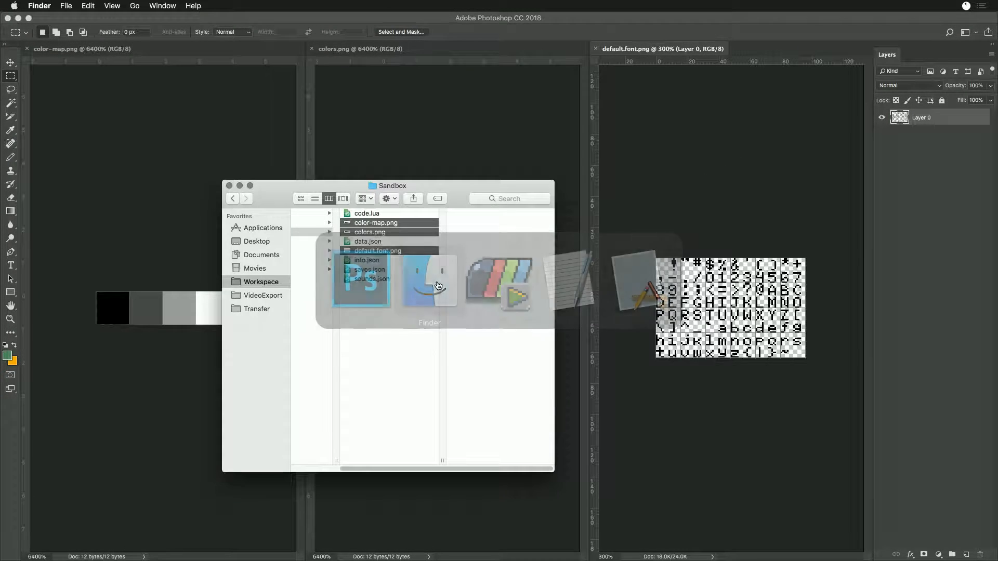
{"action": "left_click_drag", "start_coordinate": [432, 470], "coordinate": [372, 470]}
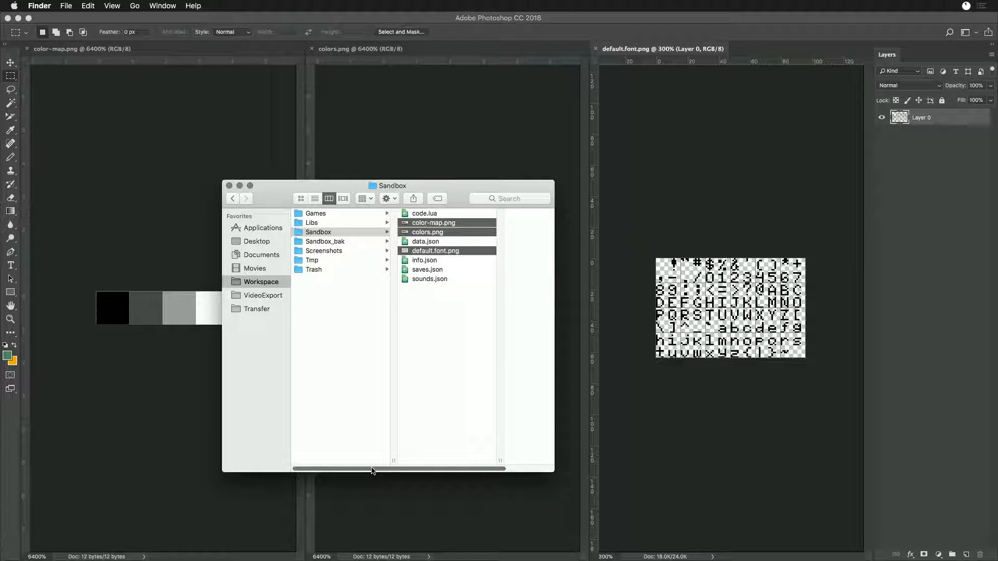
{"action": "left_click", "coordinate": [299, 254]}
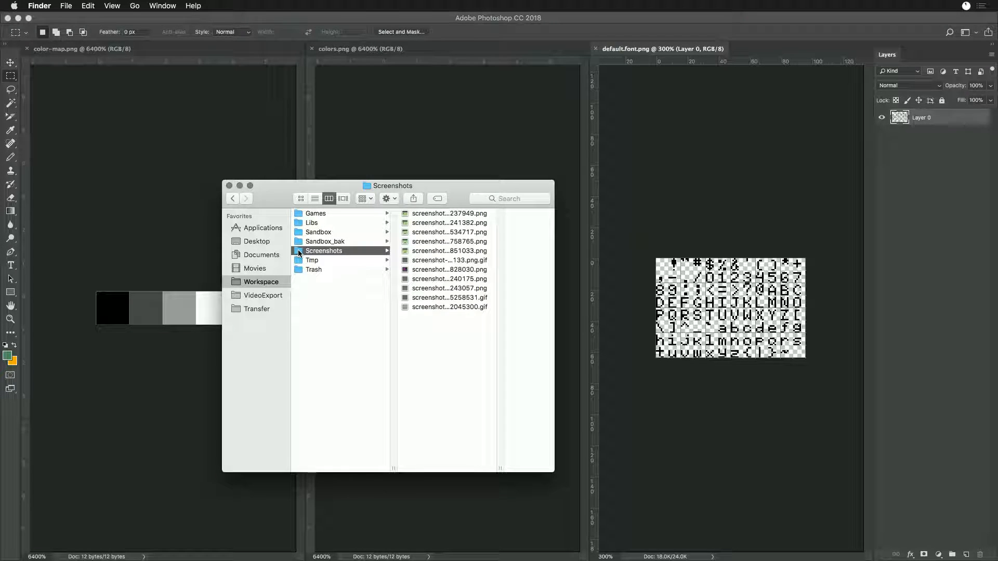
{"action": "left_click", "coordinate": [307, 242]}
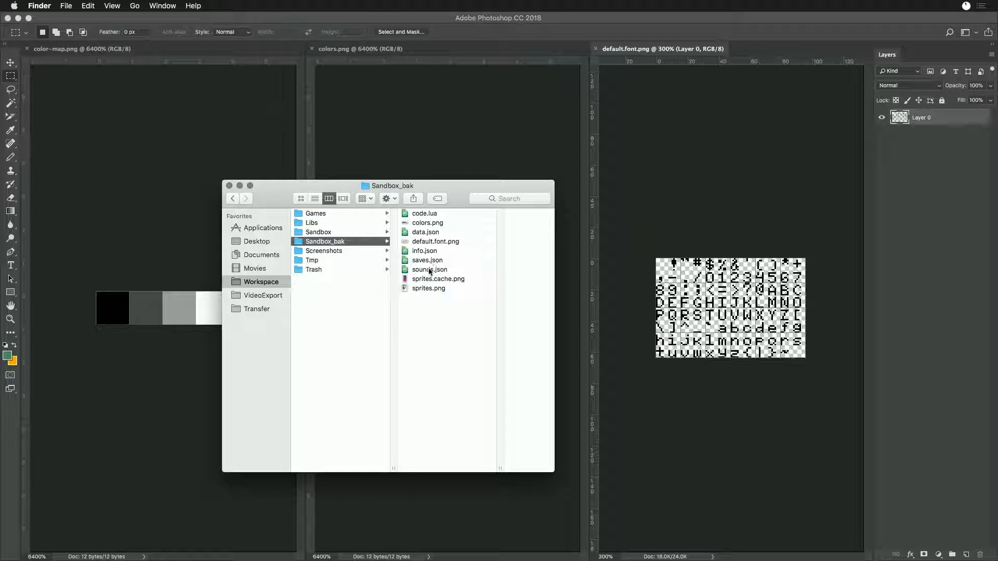
{"action": "left_click", "coordinate": [421, 289]}
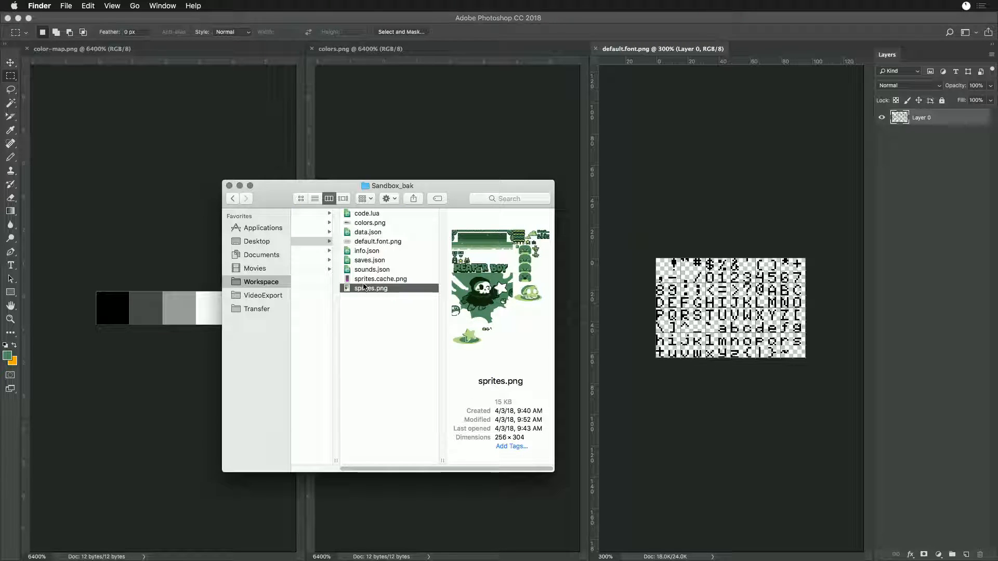
{"action": "left_click", "coordinate": [363, 242], "text": "super"}
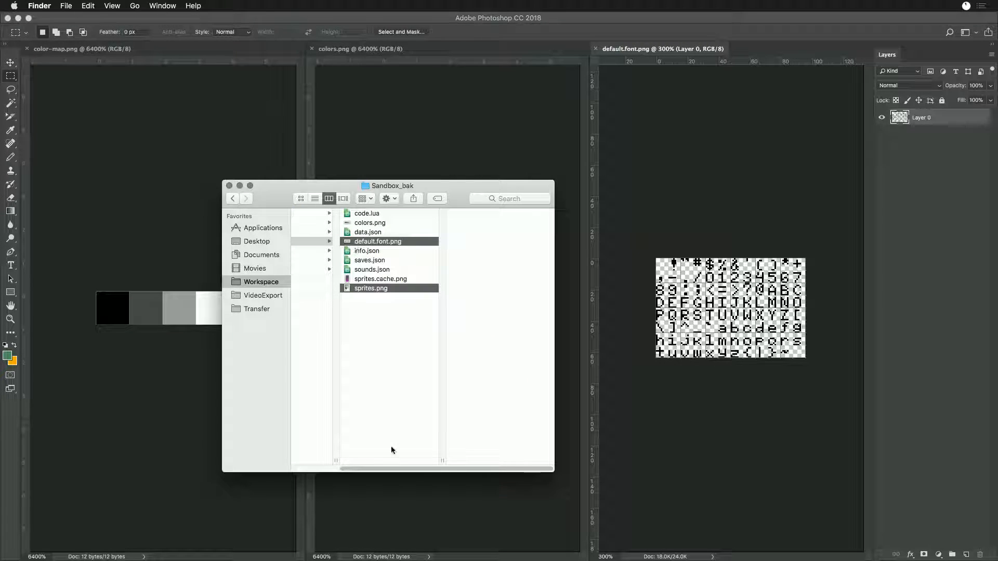
- Place the selected default.font.png and sprites.png in the Sandbox folder, replacing the existing font file
{"action": "left_click_drag", "start_coordinate": [410, 469], "coordinate": [356, 467]}
{"action": "left_click", "coordinate": [315, 230]}
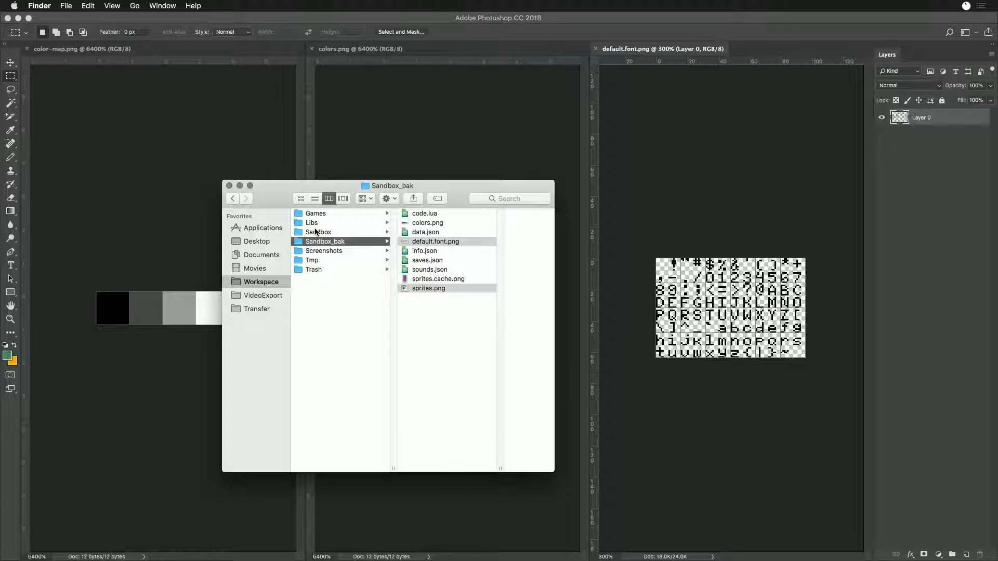
{"action": "left_click", "coordinate": [315, 232]}
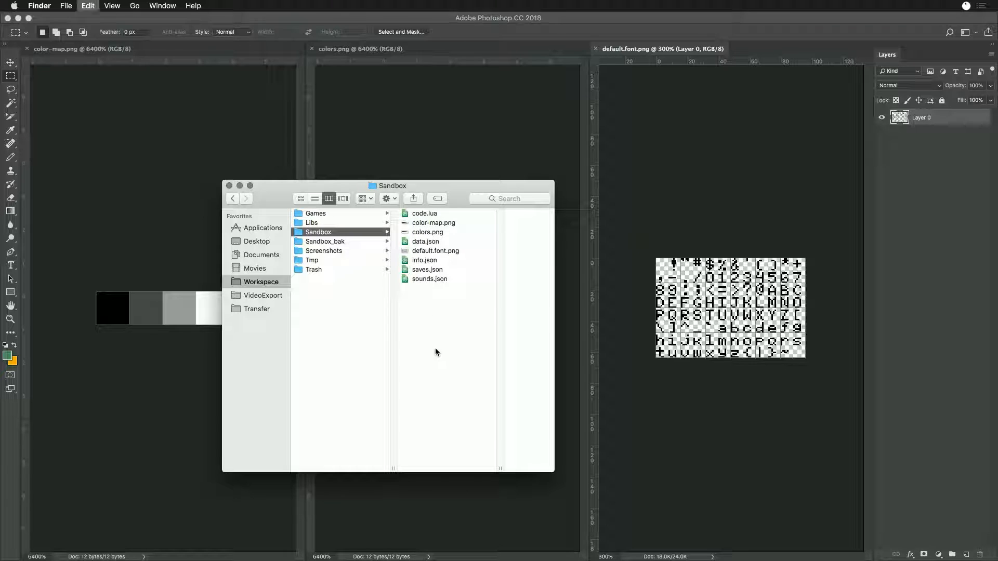
{"action": "key", "text": "alt+super+v"}
{"action": "left_click", "coordinate": [568, 179]}
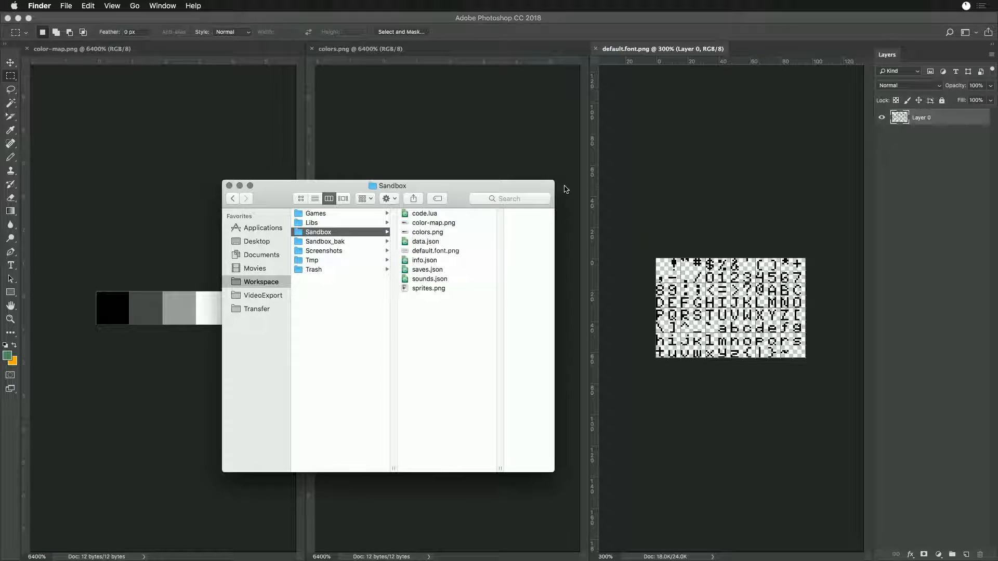
- Close the old default.font.png in Photoshop, open the replacement from the Sandbox folder and group it with colors.png
{"action": "left_click", "coordinate": [405, 252]}
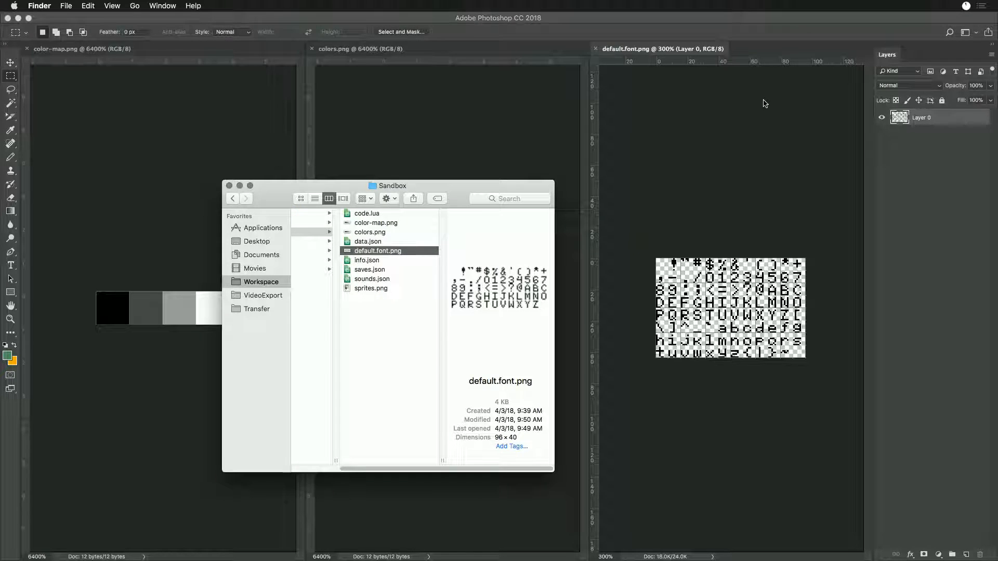
{"action": "left_click", "coordinate": [670, 54]}
{"action": "left_click", "coordinate": [595, 48]}
{"action": "key", "text": "super+Tab"}
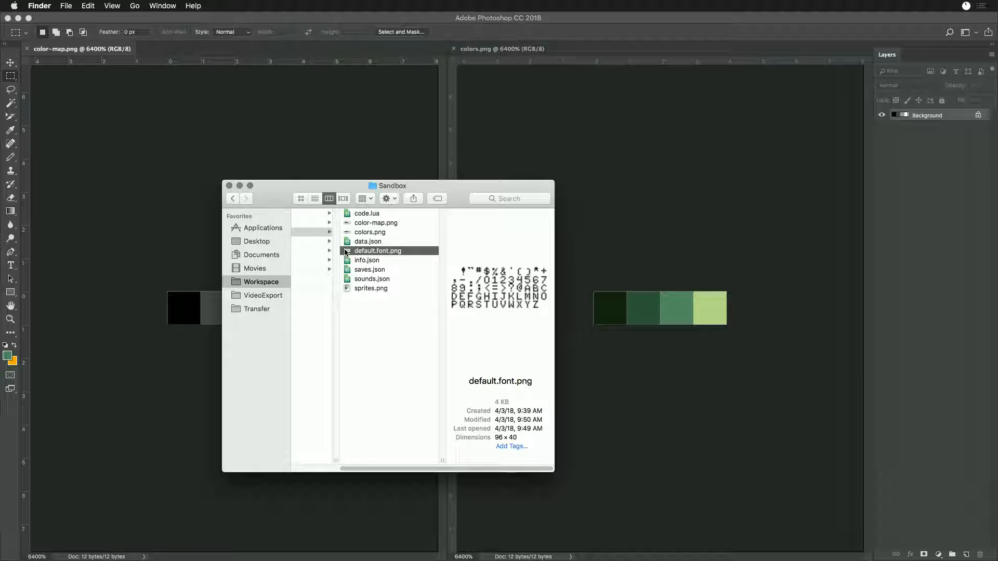
{"action": "double_click", "coordinate": [347, 251]}
{"action": "left_click_drag", "start_coordinate": [213, 49], "coordinate": [579, 47]}
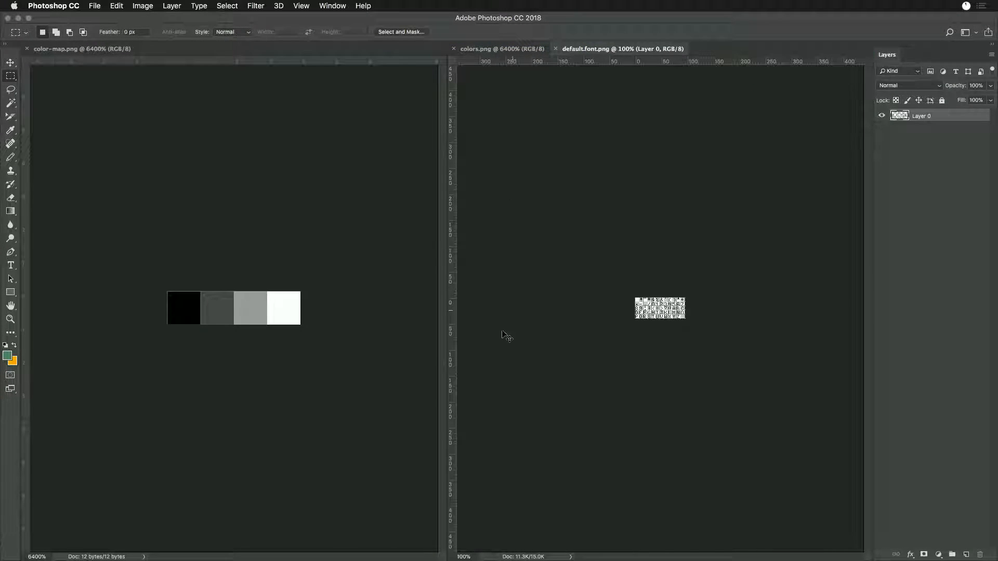
- Switch to Game Creator Pro and open the Sprite Editor to check the game's loaded sprites
{"action": "key", "text": "super+Tab"}
{"action": "left_click", "coordinate": [477, 283]}
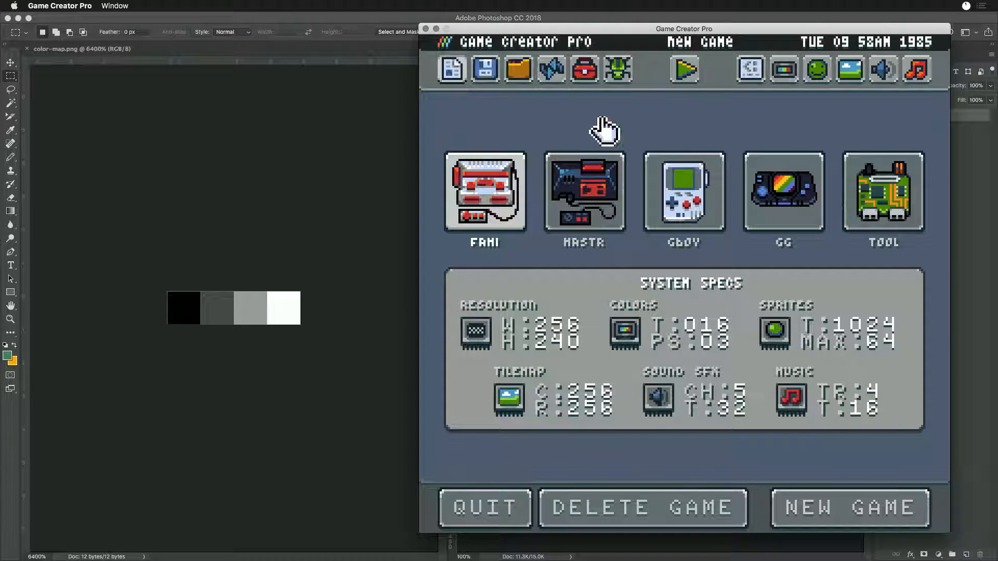
{"action": "left_click", "coordinate": [819, 72]}
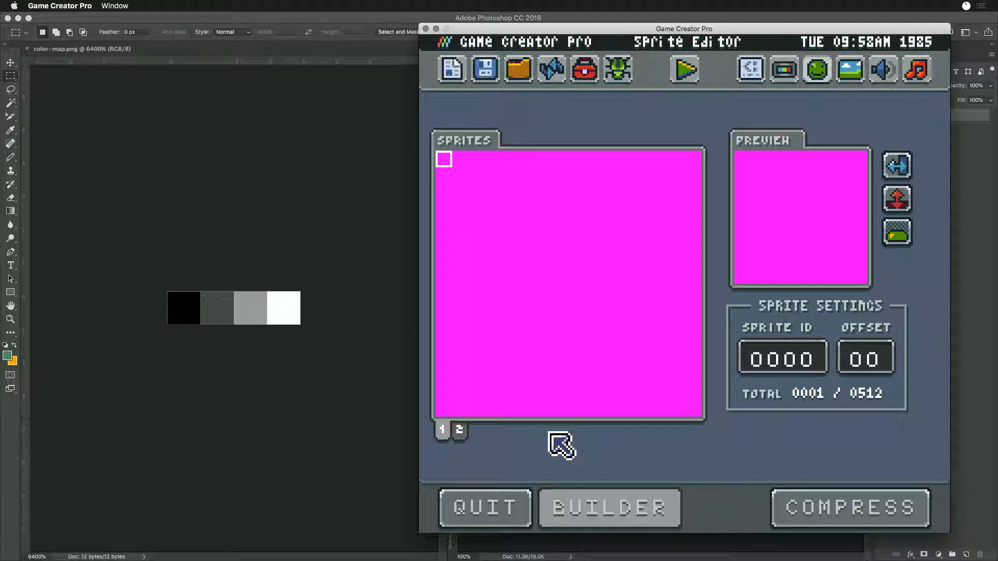
- Go back through Finder to default.font.png in Photoshop and magnify it to 500%
{"action": "key", "text": "super+Tab"}
{"action": "key", "text": "super+Tab"}
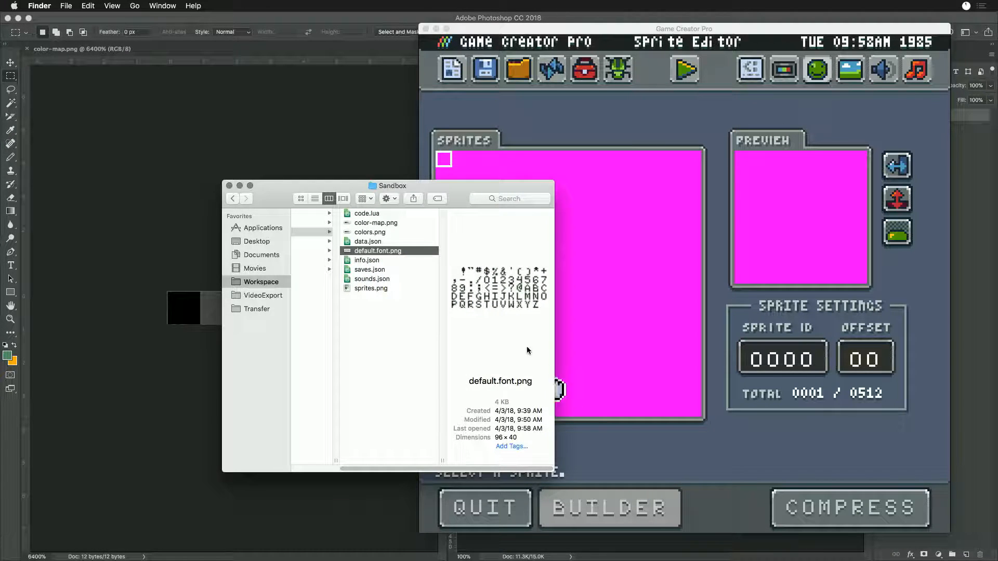
{"action": "double_click", "coordinate": [347, 253]}
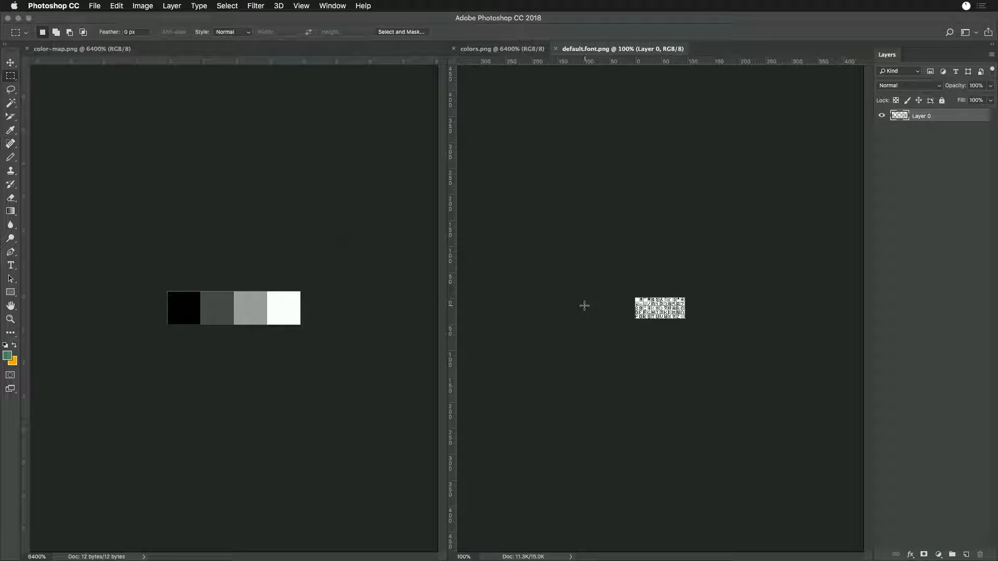
{"action": "key", "text": "super+equal"}
{"action": "key", "text": "super+equal"}
{"action": "key", "text": "super+equal"}
{"action": "key", "text": "super+equal"}
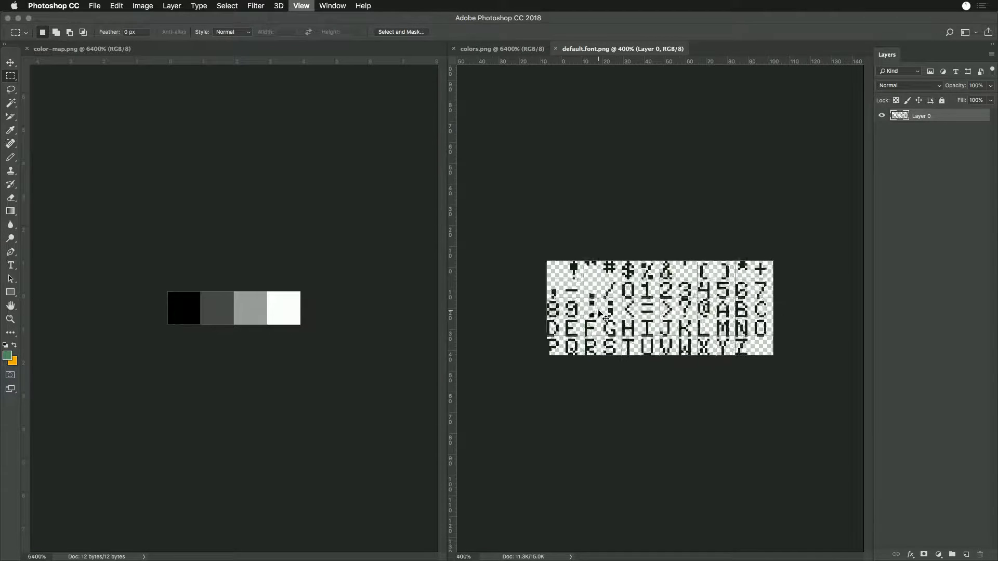
- Select the glyph pixels in default.font.png with the Magic Wand and recolor them with the black sampled from color-map.png
{"action": "key", "text": "w"}
{"action": "left_click", "coordinate": [566, 265]}
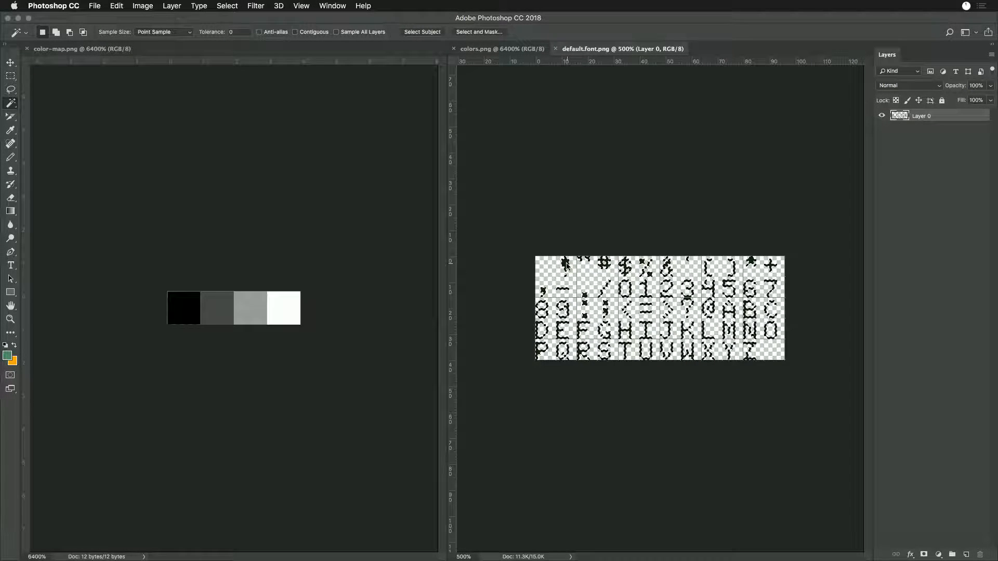
{"action": "key", "text": "i"}
{"action": "left_click", "coordinate": [177, 306]}
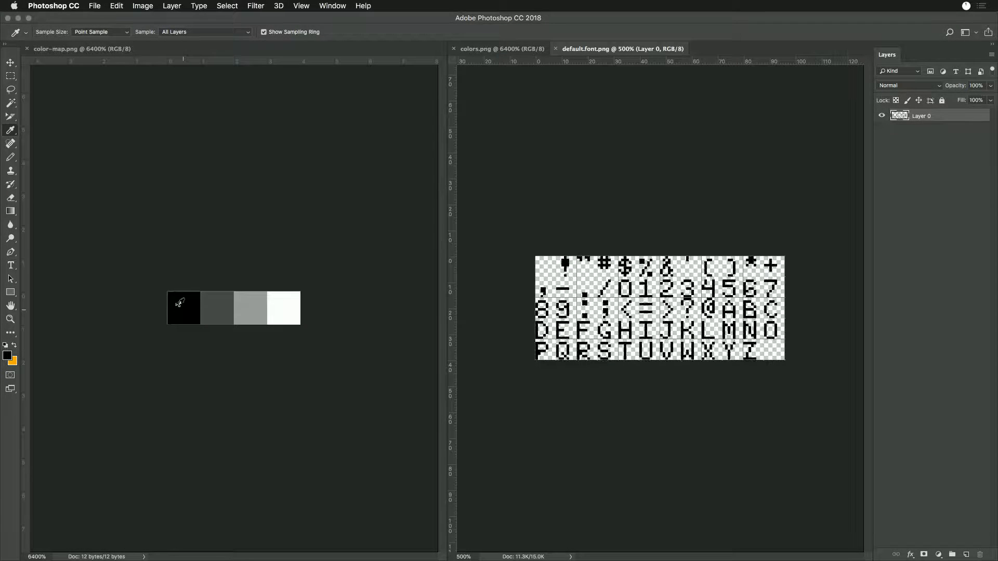
- Switch to Game Creator Pro and preview several font glyphs in the Sprite Editor, including the R and the exclamation mark
{"action": "key", "text": "super+Tab"}
{"action": "key", "text": "super+Tab"}
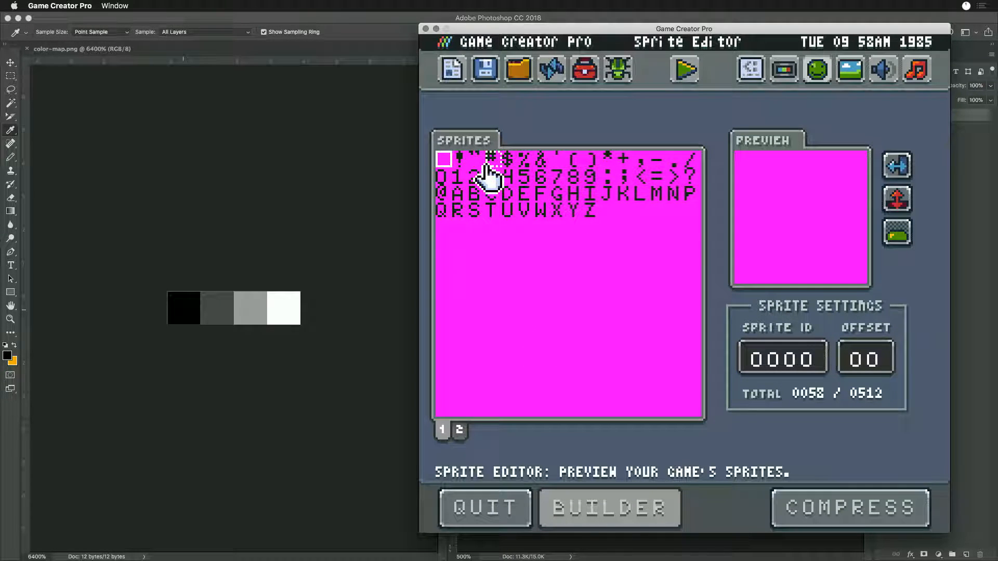
{"action": "left_click", "coordinate": [460, 162]}
{"action": "left_click", "coordinate": [490, 195]}
{"action": "left_click", "coordinate": [466, 210]}
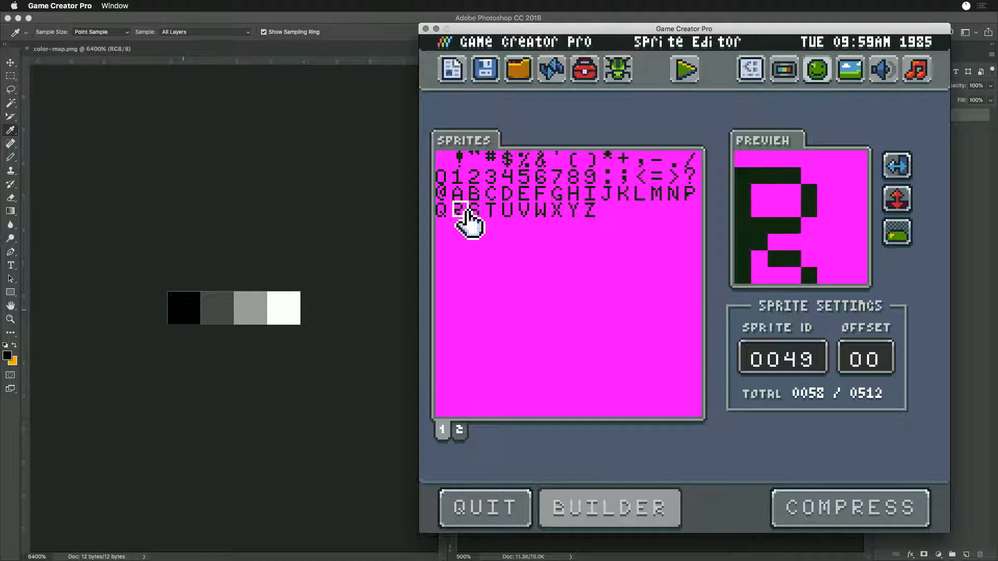
{"action": "left_click", "coordinate": [460, 162]}
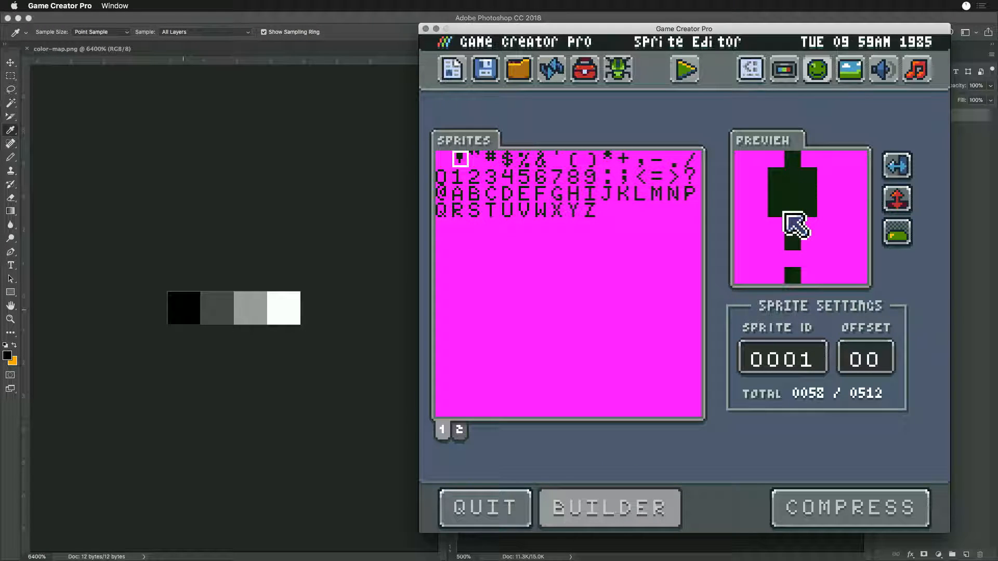
- Examine the first system color in the Color Tool and compare it with the T and exclamation-mark glyphs in the Sprite Editor
{"action": "left_click", "coordinate": [784, 71]}
{"action": "left_click", "coordinate": [476, 168]}
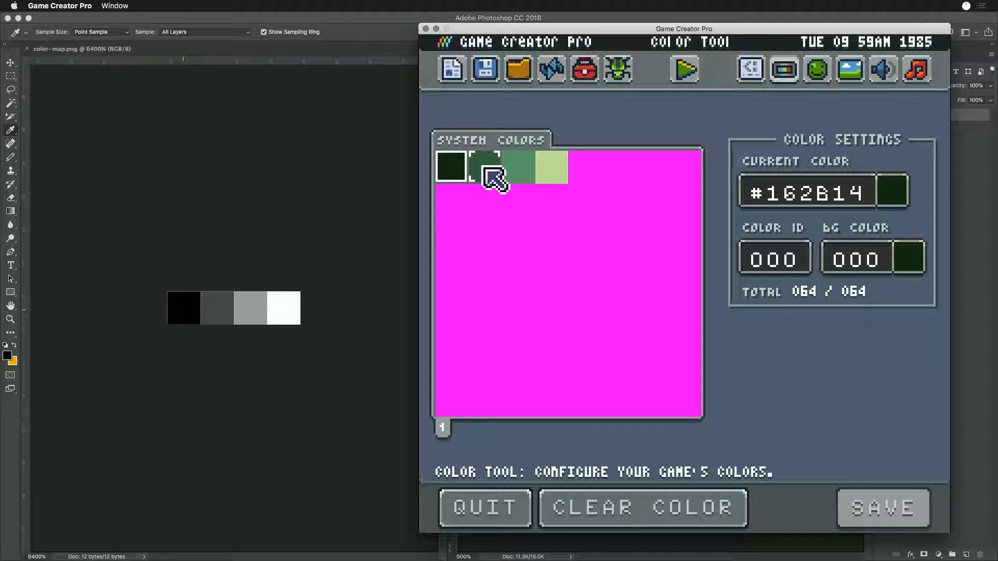
{"action": "left_click", "coordinate": [456, 169]}
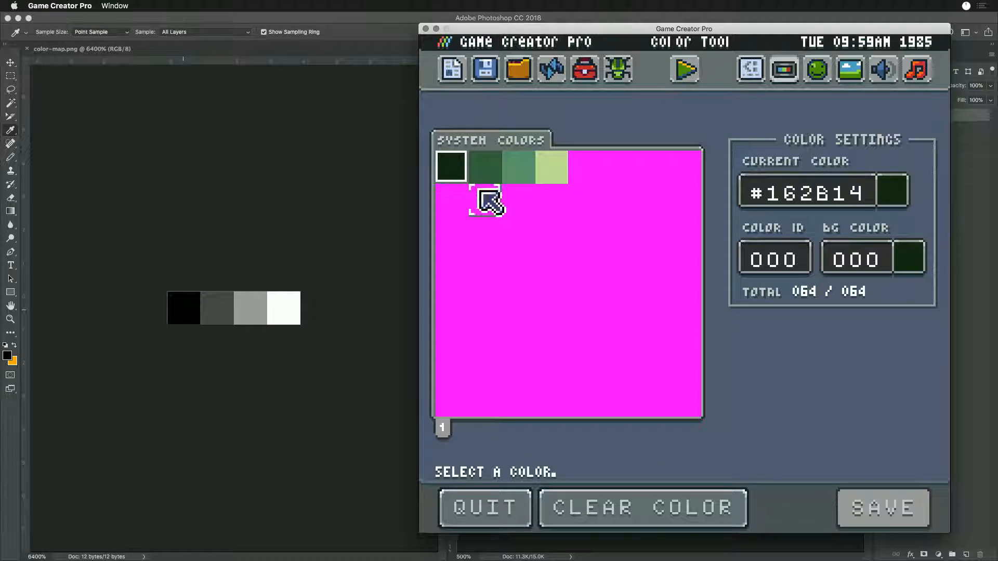
{"action": "left_click", "coordinate": [818, 73]}
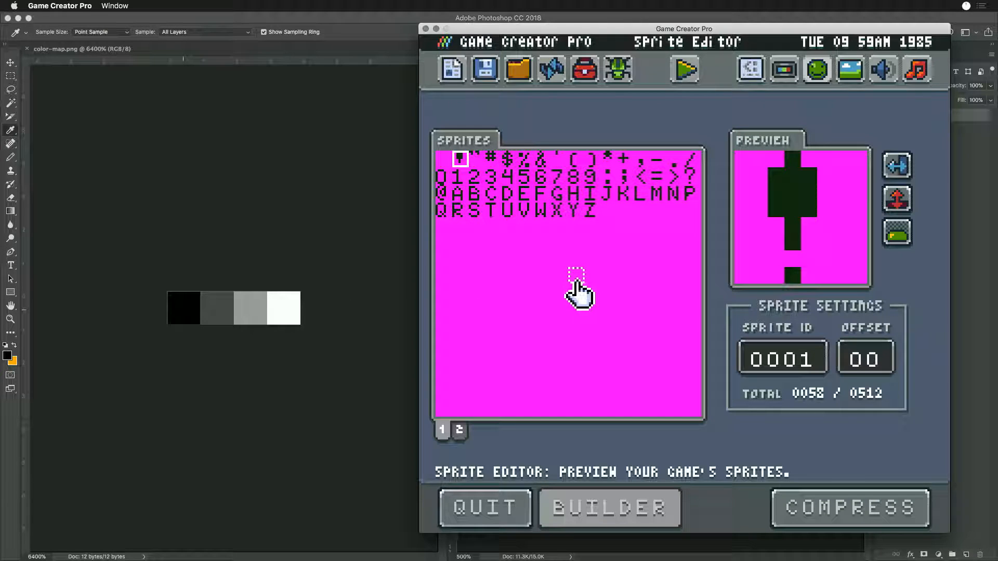
{"action": "left_click", "coordinate": [492, 213]}
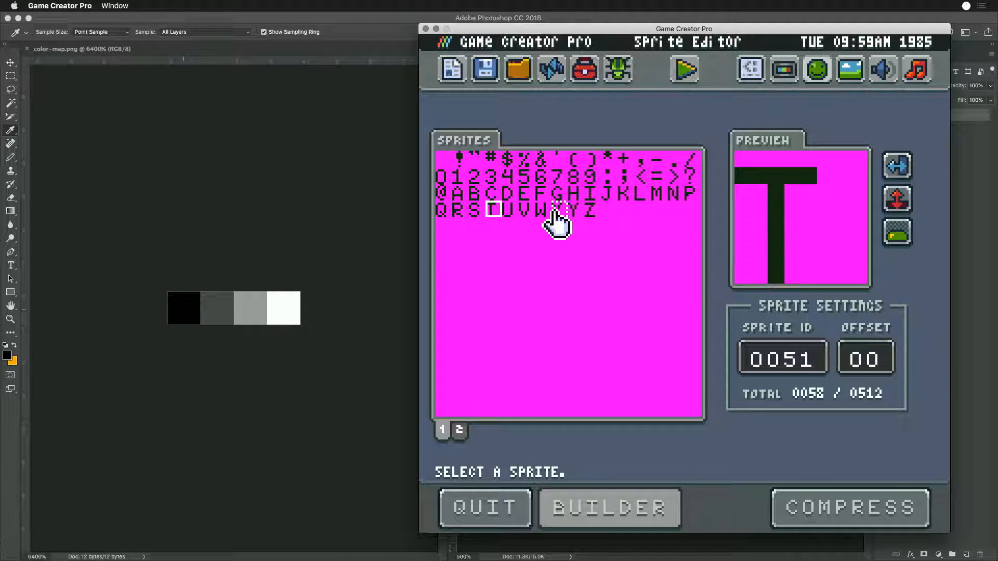
{"action": "left_click", "coordinate": [457, 158]}
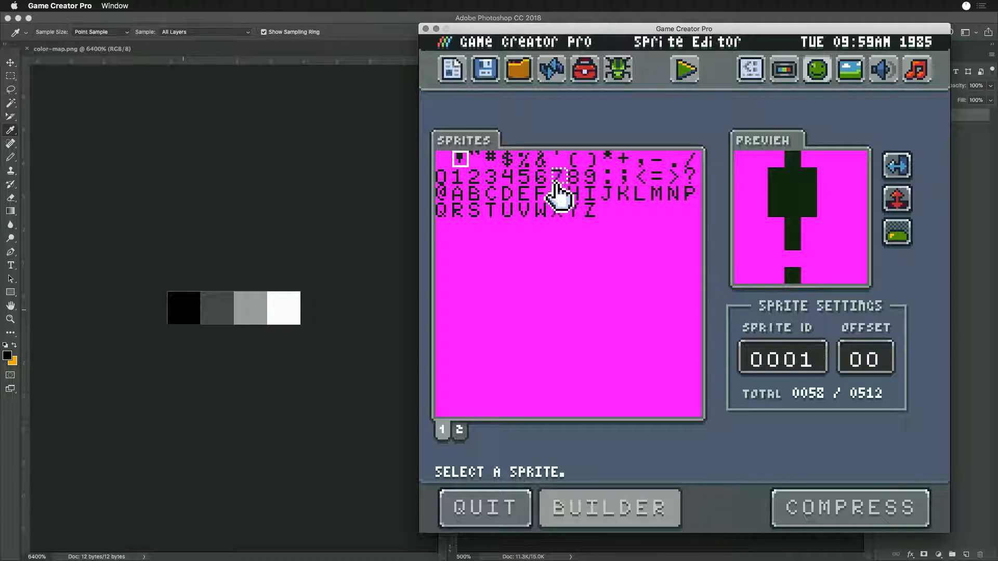
- Compare the first swatches of color-map.png and colors.png in Photoshop, and return to Game Creator Pro
{"action": "left_click", "coordinate": [188, 295]}
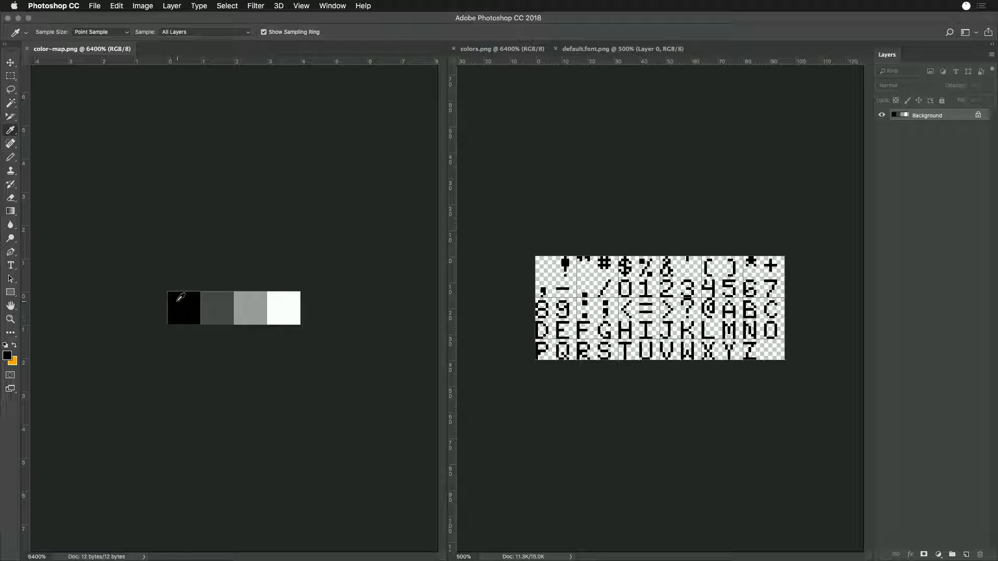
{"action": "left_click", "coordinate": [500, 49]}
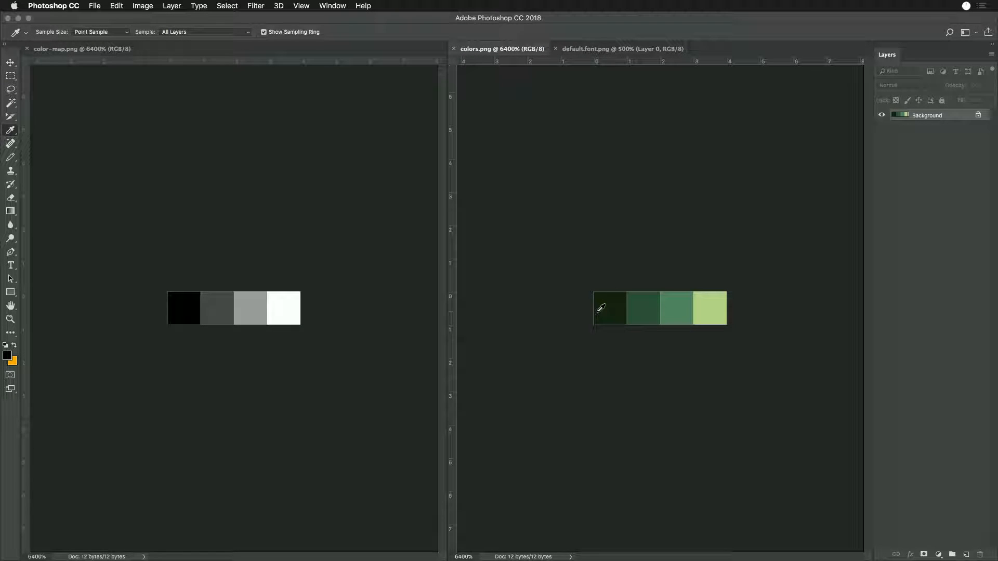
{"action": "key", "text": "super+Tab"}
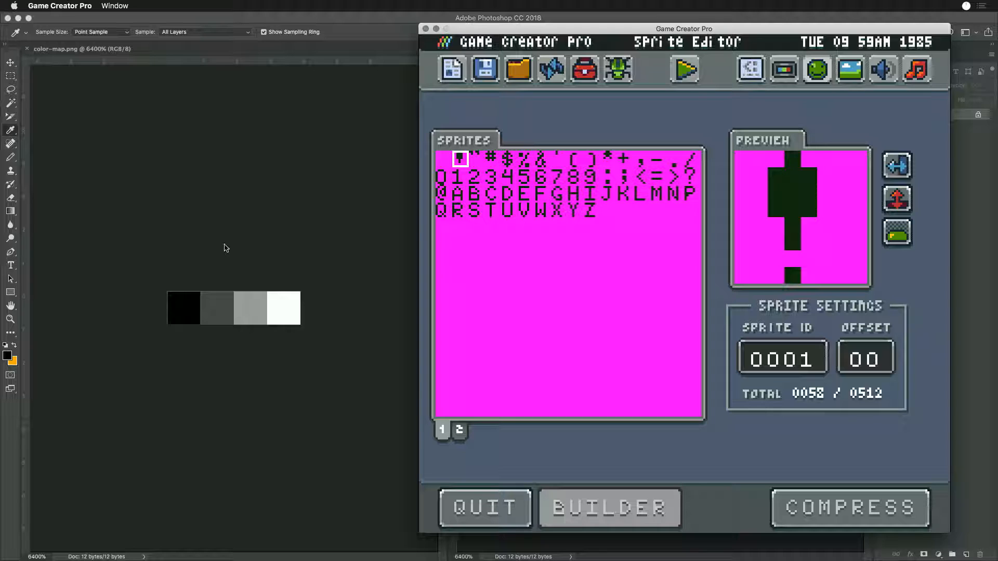
- Preview the exclamation mark sprite with color offsets 1, 2 and 3 in the Sprite Editor
{"action": "left_click", "coordinate": [864, 358]}
{"action": "type", "text": "01"}
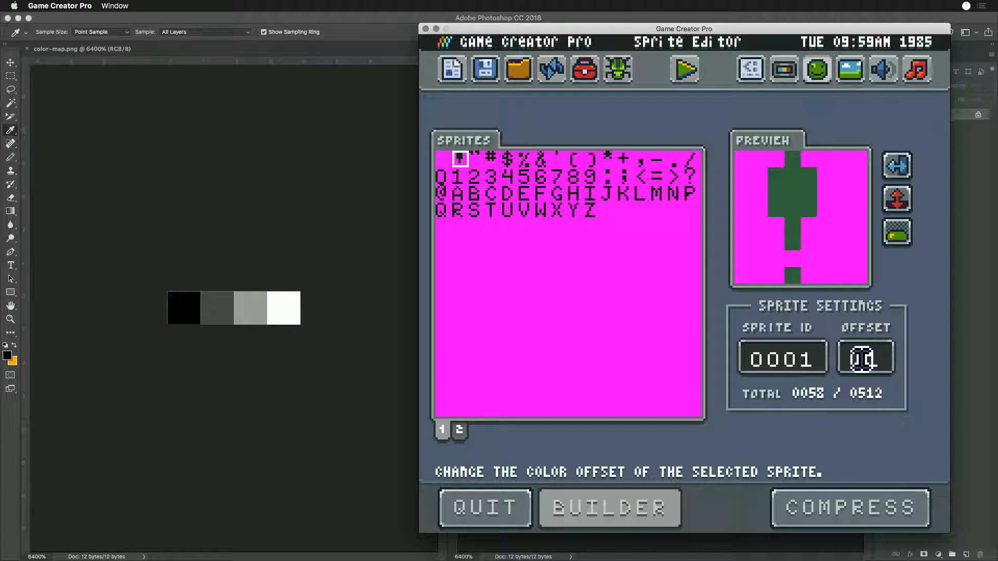
{"action": "left_click", "coordinate": [865, 358]}
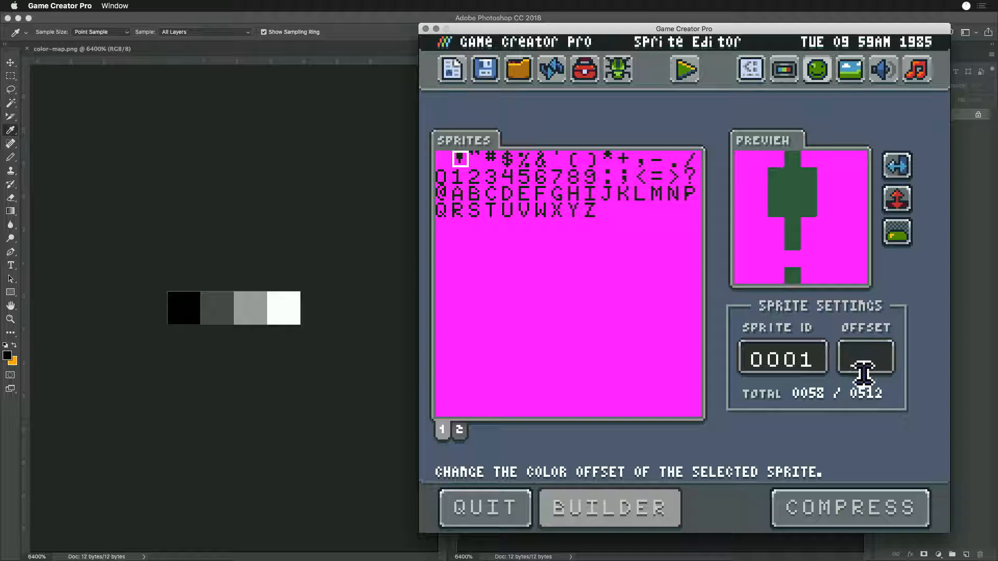
{"action": "type", "text": "2"}
{"action": "key", "text": "Return"}
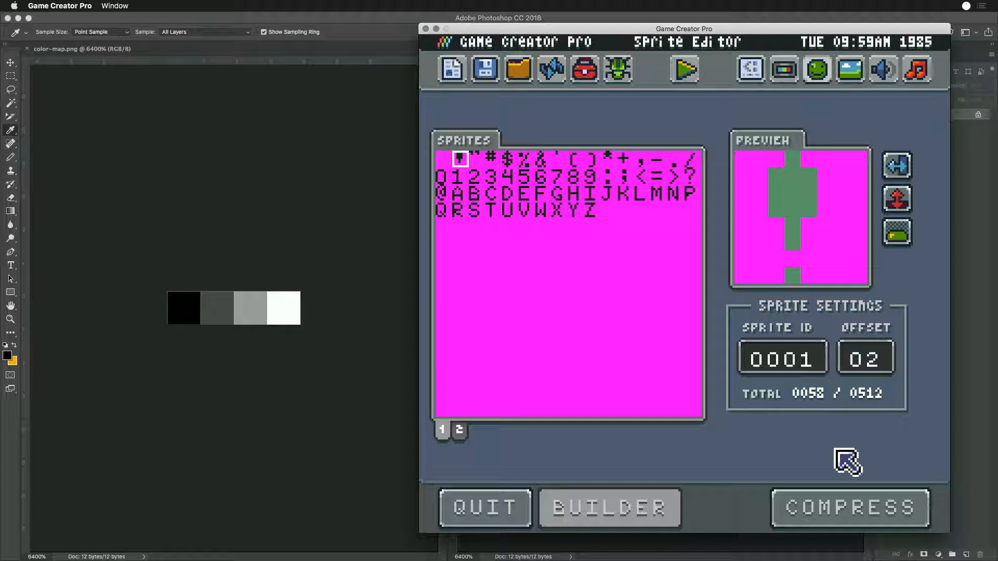
{"action": "left_click", "coordinate": [865, 357]}
{"action": "type", "text": "3"}
{"action": "key", "text": "Return"}
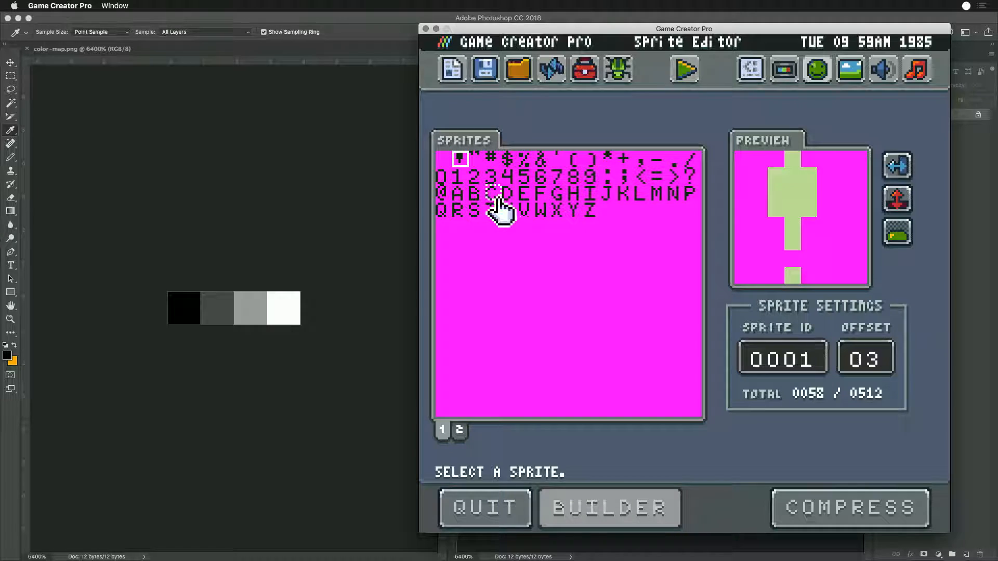
- Preview the exclamation mark over the background color, checking the BG color setting in the Color Tool before returning to the Sprite Editor
{"action": "left_click", "coordinate": [897, 237]}
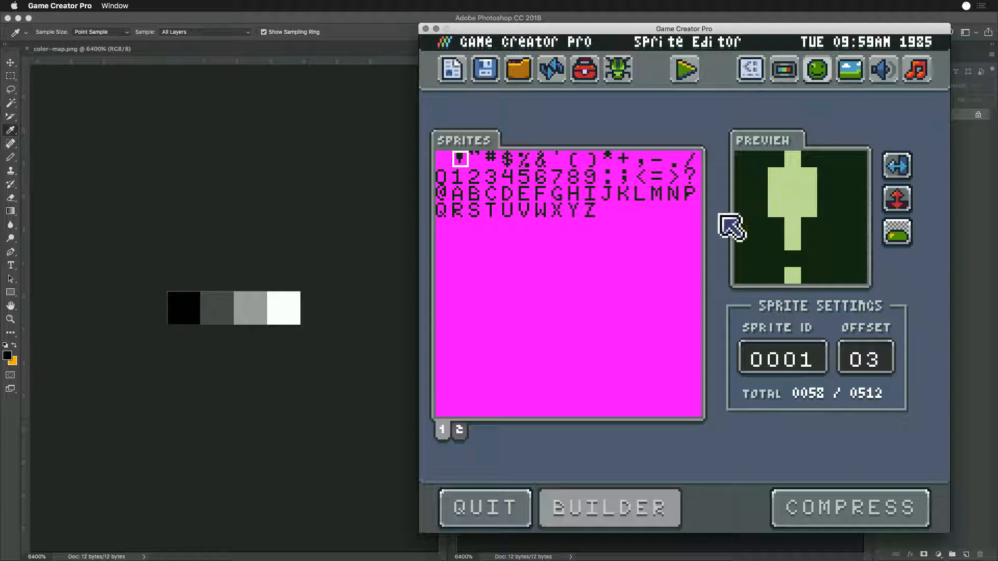
{"action": "left_click", "coordinate": [784, 71]}
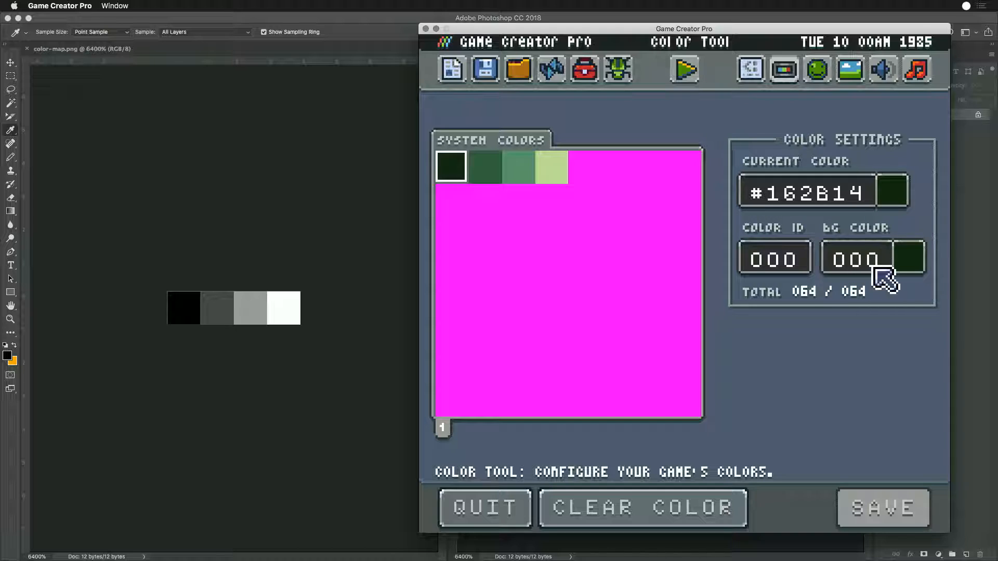
{"action": "left_click", "coordinate": [818, 69]}
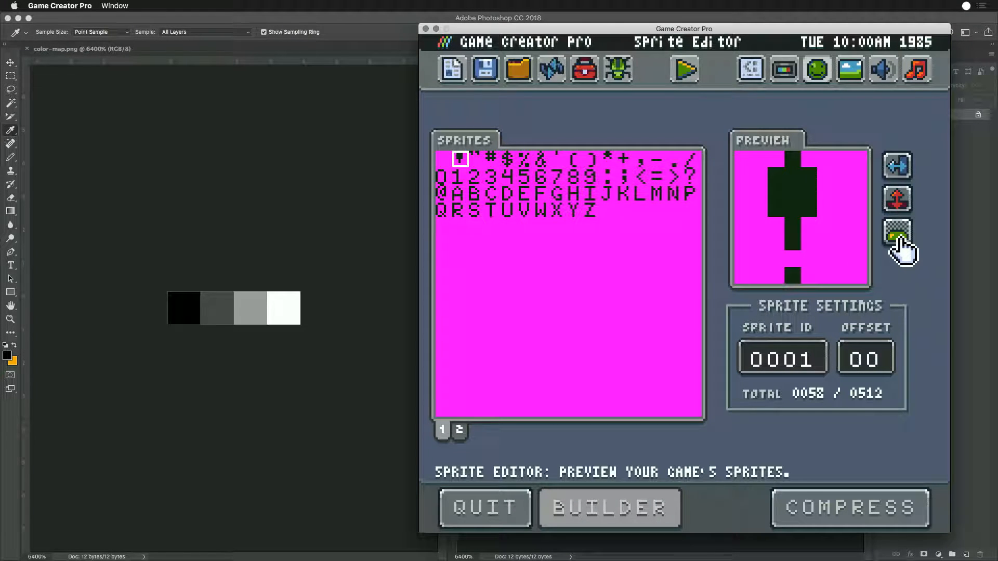
{"action": "left_click", "coordinate": [899, 239]}
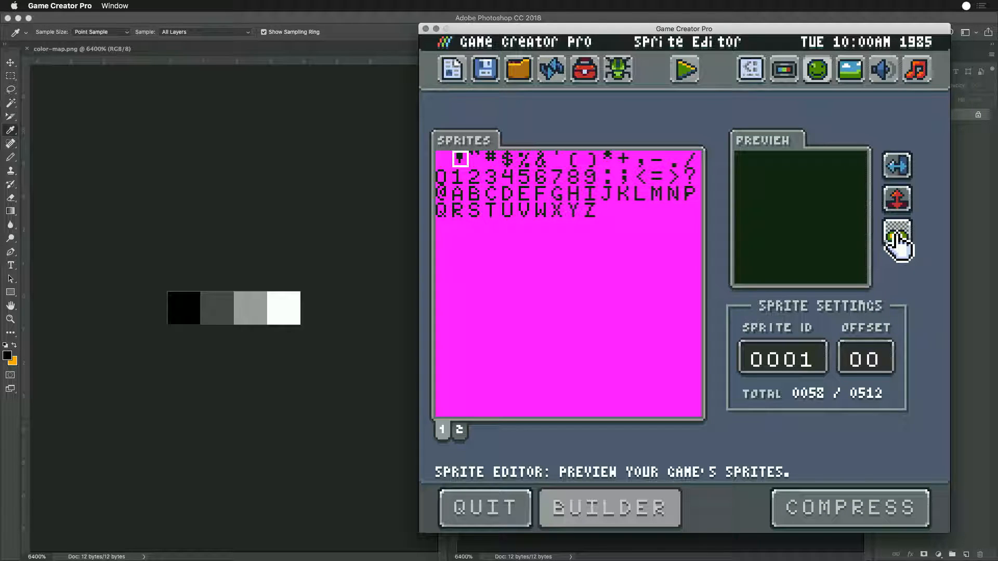
- Preview the exclamation mark against the background color with color offsets 3 and 5
{"action": "left_click", "coordinate": [869, 365]}
{"action": "type", "text": "3"}
{"action": "key", "text": "Return"}
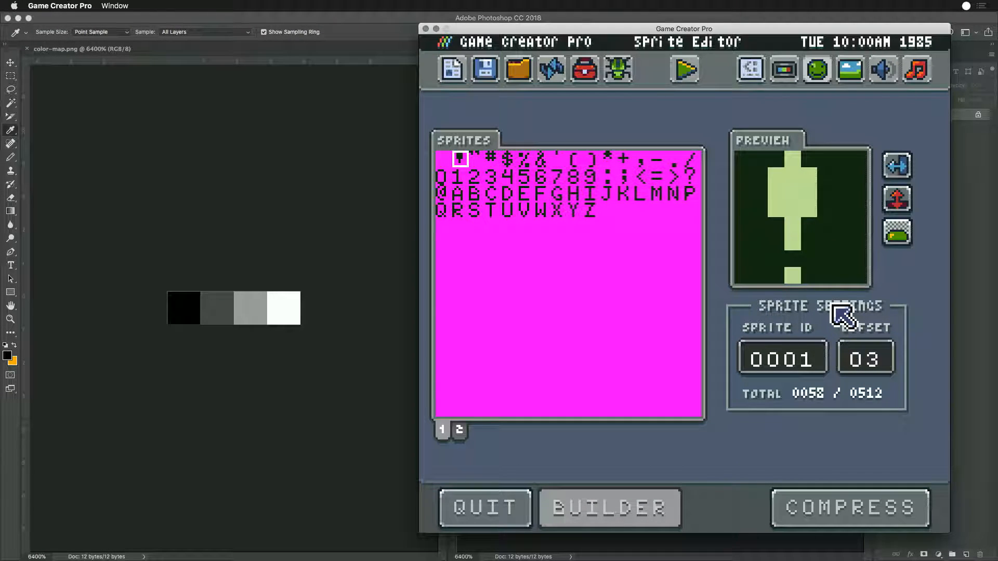
{"action": "left_click", "coordinate": [866, 360]}
{"action": "type", "text": "5"}
{"action": "key", "text": "Return"}
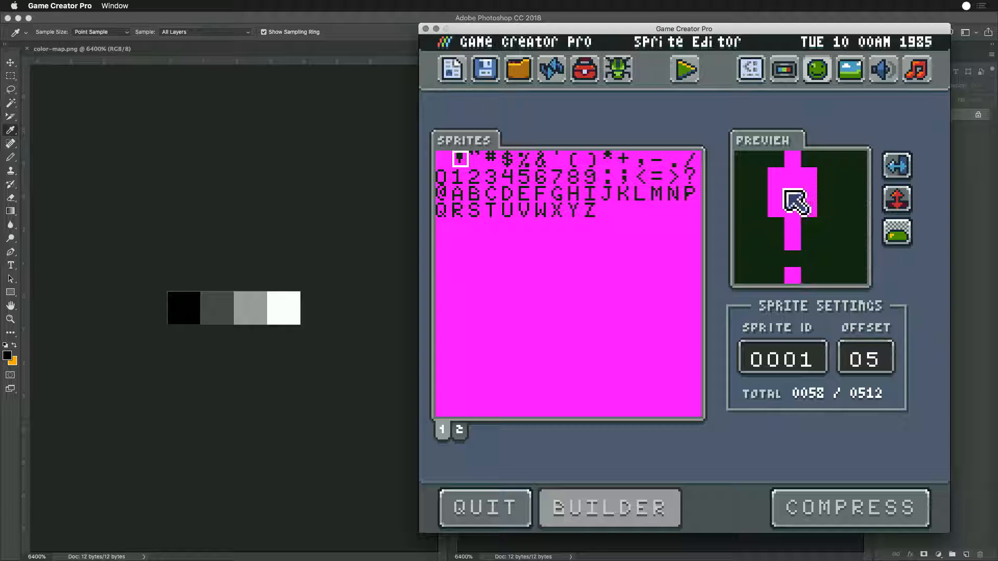
{"action": "left_click", "coordinate": [866, 364]}
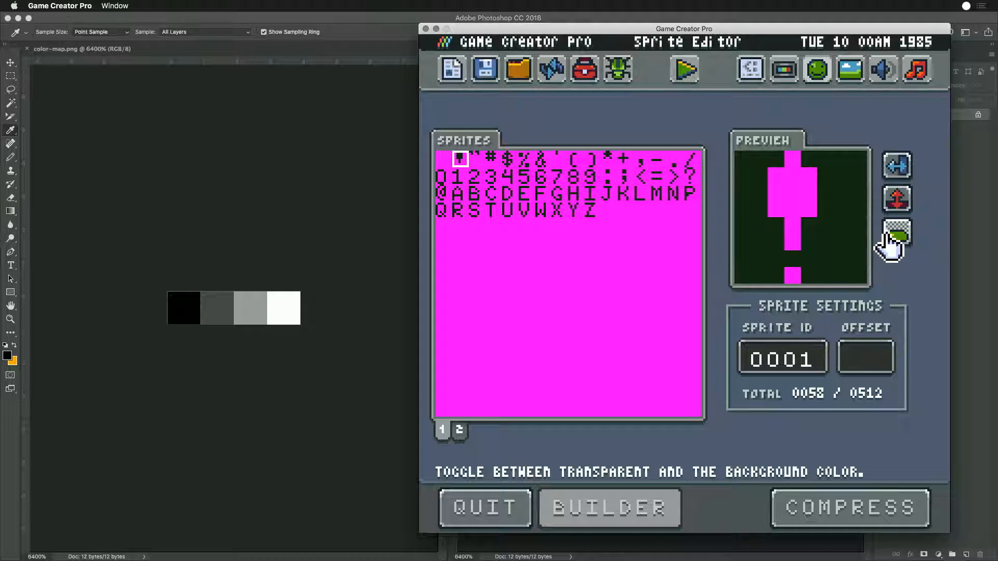
{"action": "type", "text": "5"}
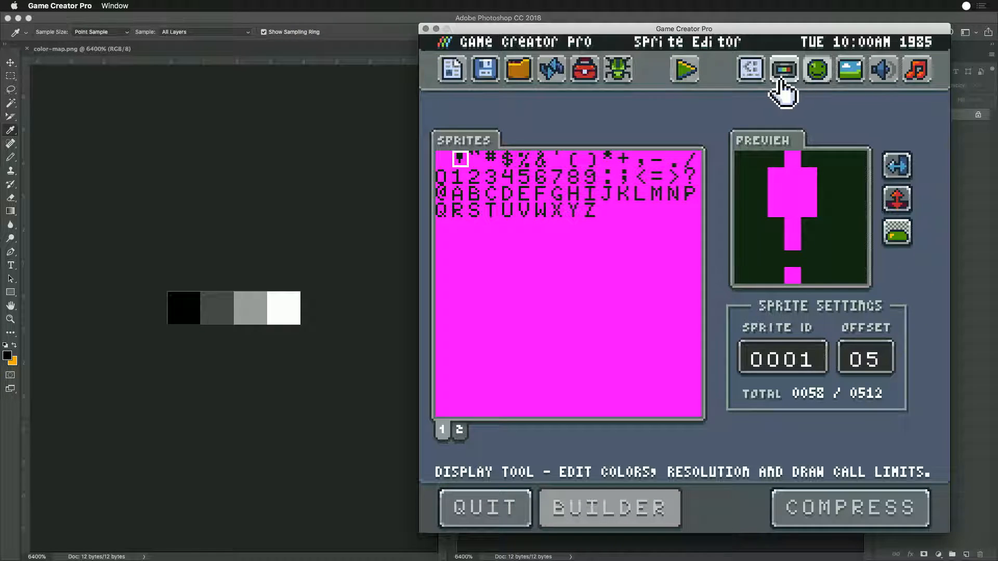
- Run the game, and examine the DrawText call in its code with the Text Editor
{"action": "left_click", "coordinate": [681, 71]}
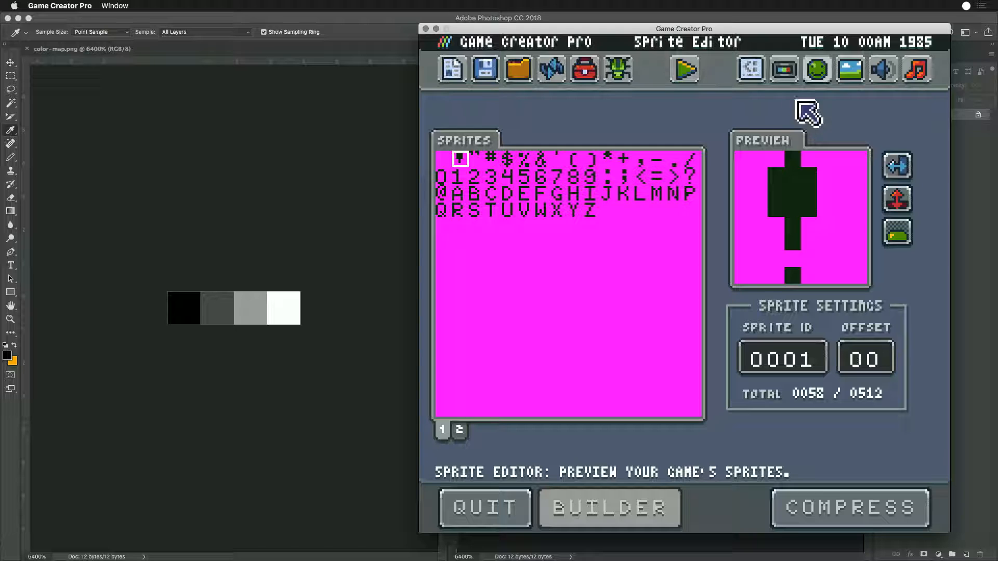
{"action": "left_click", "coordinate": [750, 69]}
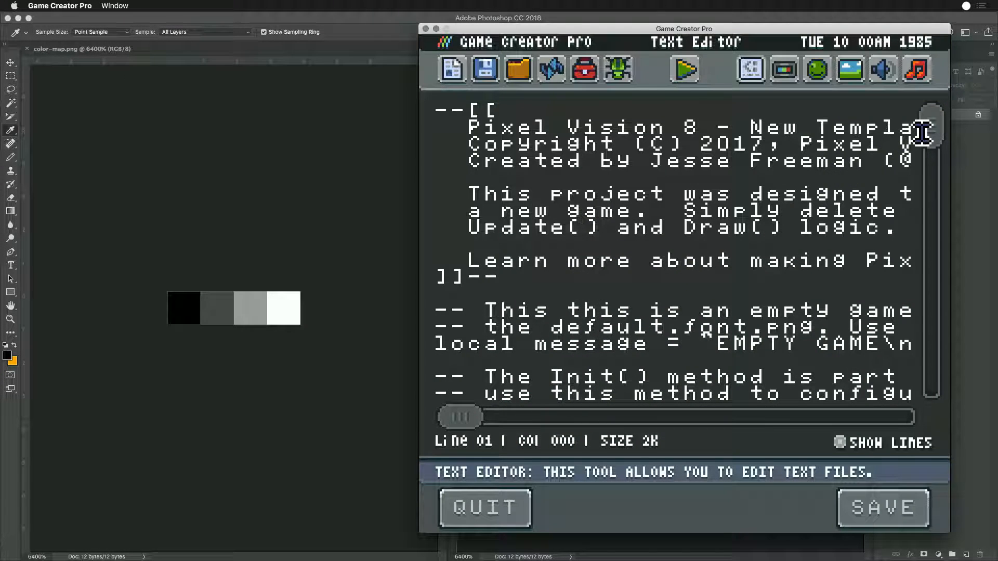
{"action": "mouse_move", "coordinate": [924, 137]}
{"action": "left_mouse_down"}
{"action": "mouse_move", "coordinate": [918, 233]}
{"action": "mouse_move", "coordinate": [931, 247]}
{"action": "mouse_move", "coordinate": [936, 381]}
{"action": "mouse_move", "coordinate": [940, 242]}
{"action": "left_mouse_up"}
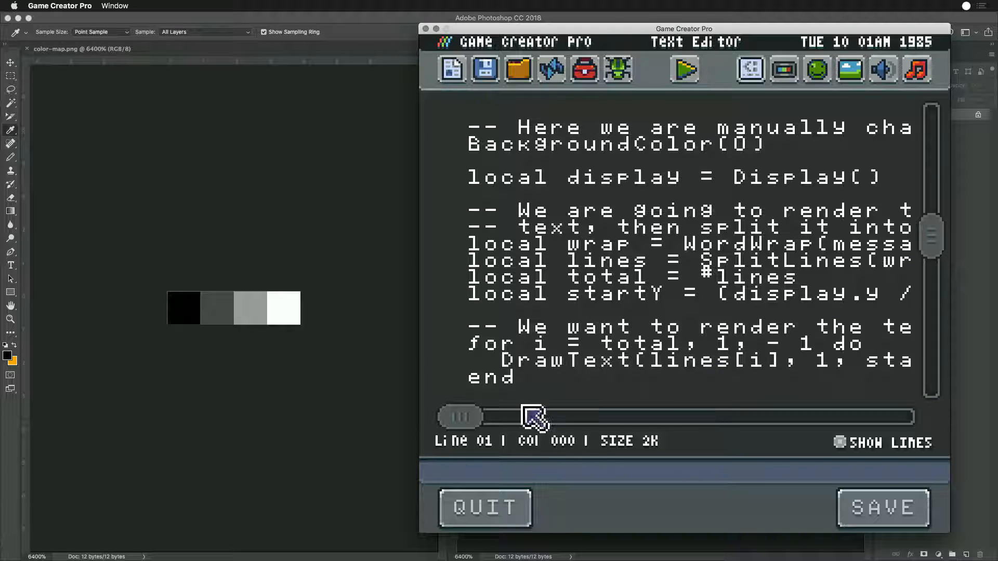
{"action": "left_click_drag", "start_coordinate": [457, 416], "coordinate": [485, 419]}
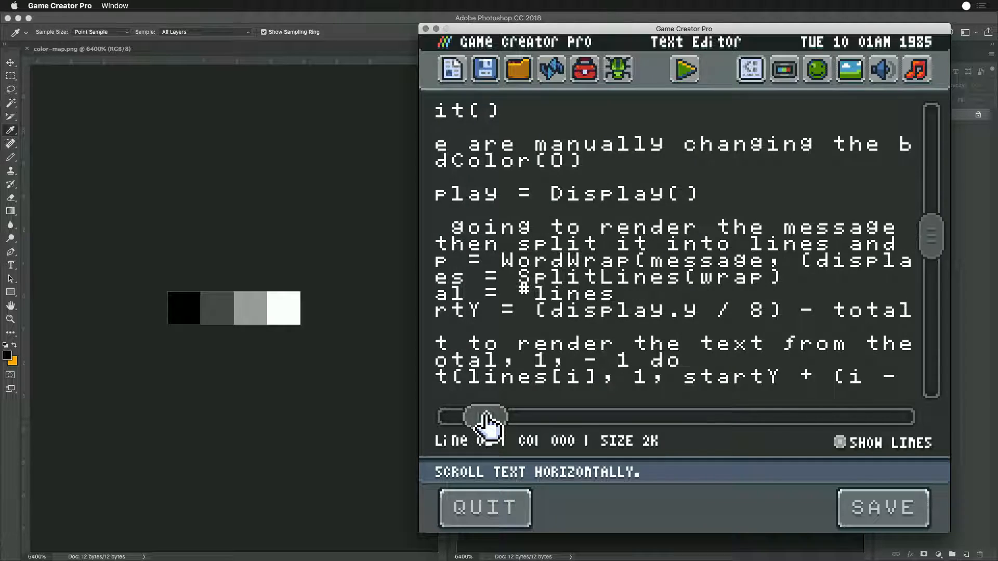
{"action": "left_click_drag", "start_coordinate": [938, 250], "coordinate": [936, 263]}
{"action": "left_click_drag", "start_coordinate": [486, 416], "coordinate": [502, 424]}
- Switch to Chrome, search for "lua uppercase" and open the Programming in Lua page on the String Library
{"action": "key", "text": "super+space"}
{"action": "type", "text": "c"}
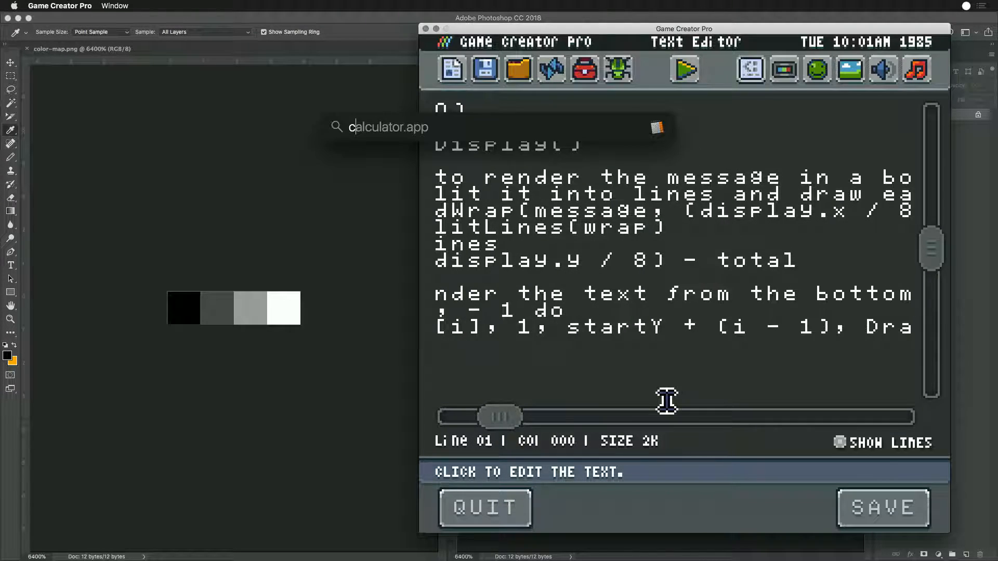
{"action": "key", "text": "Return"}
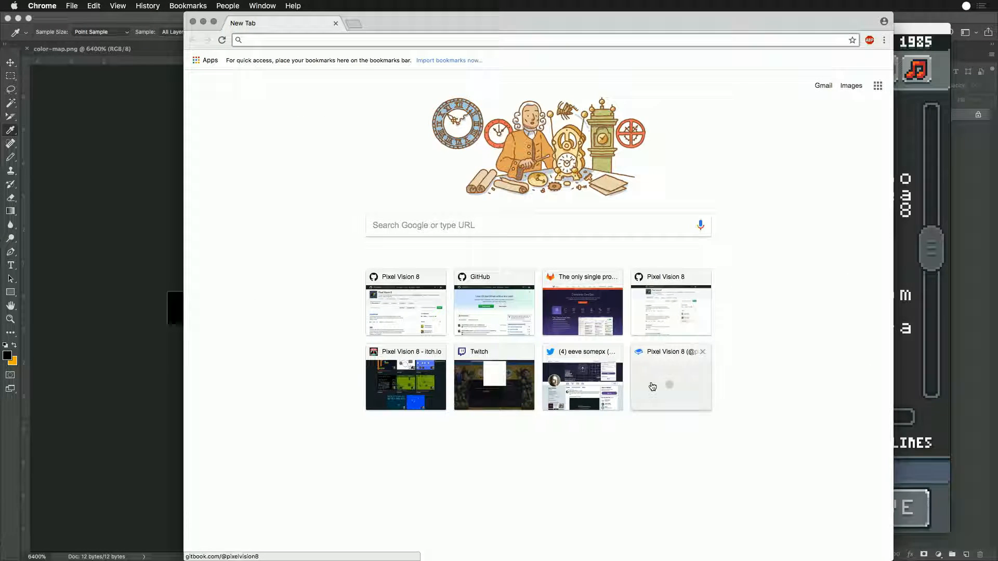
{"action": "type", "text": "lua uppercase"}
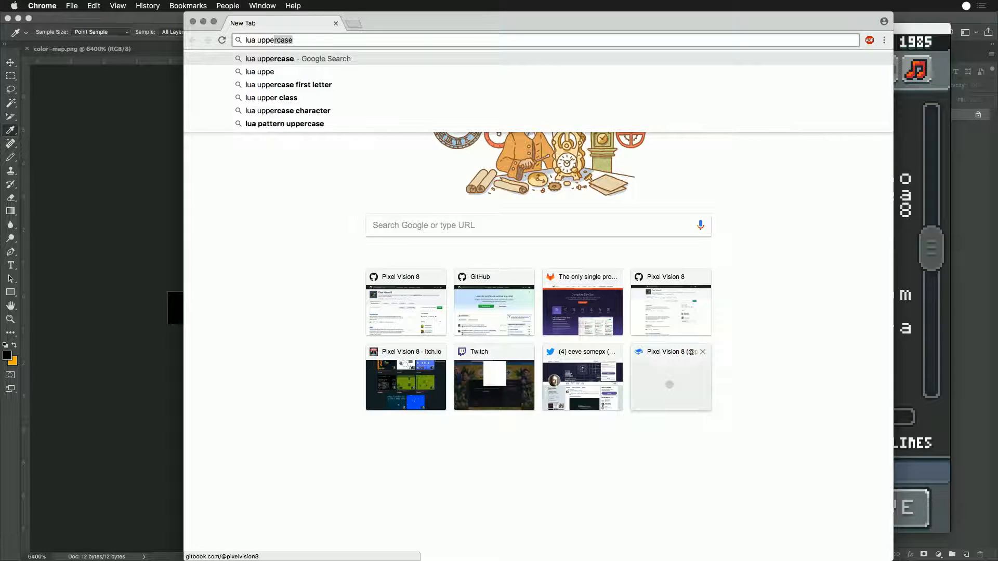
{"action": "key", "text": "Return"}
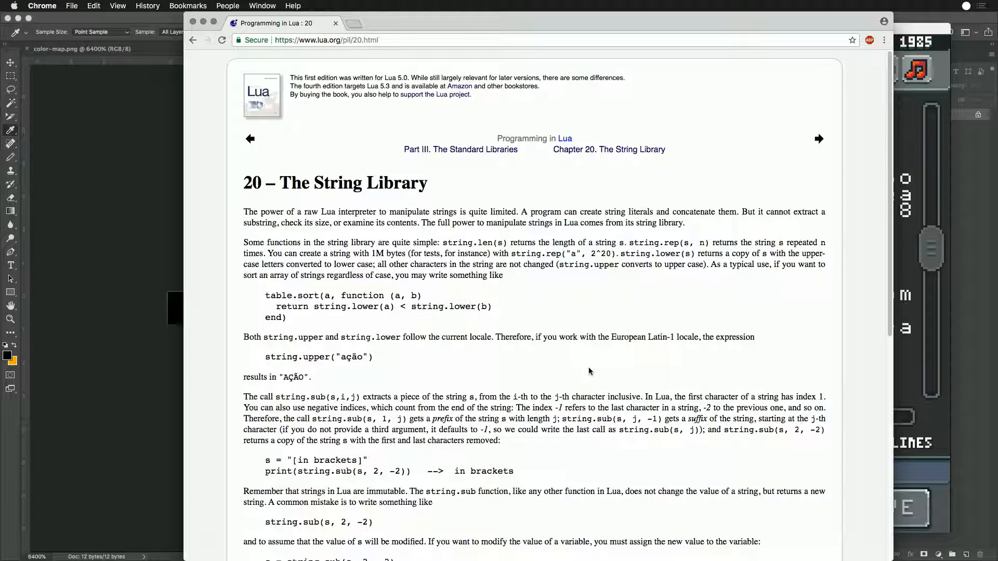
- Return to Game Creator Pro, wrap lines[i] in the DrawText call with string.upper(), and save the script
{"action": "left_click", "coordinate": [918, 372]}
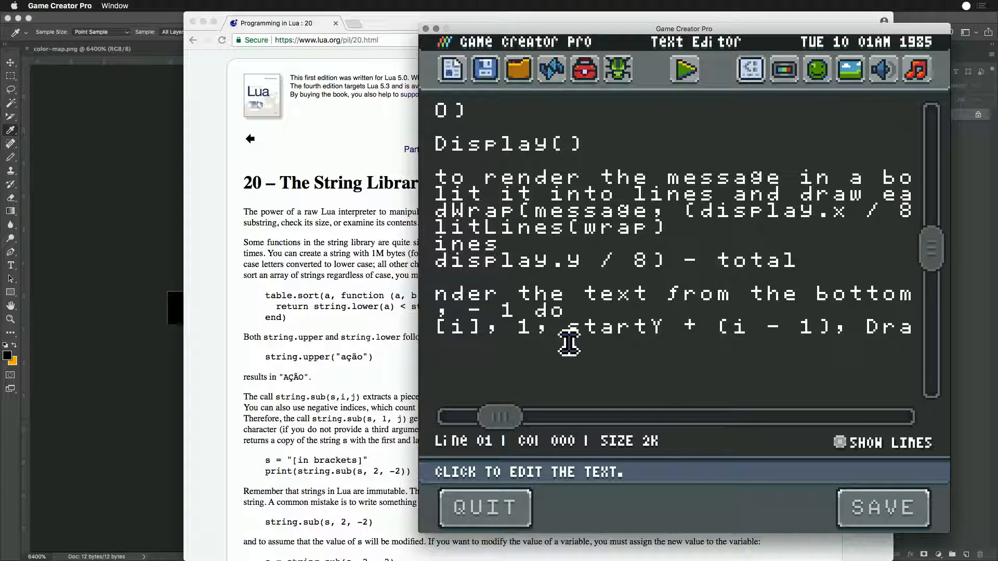
{"action": "left_click_drag", "start_coordinate": [498, 417], "coordinate": [470, 417]}
{"action": "left_click", "coordinate": [569, 331]}
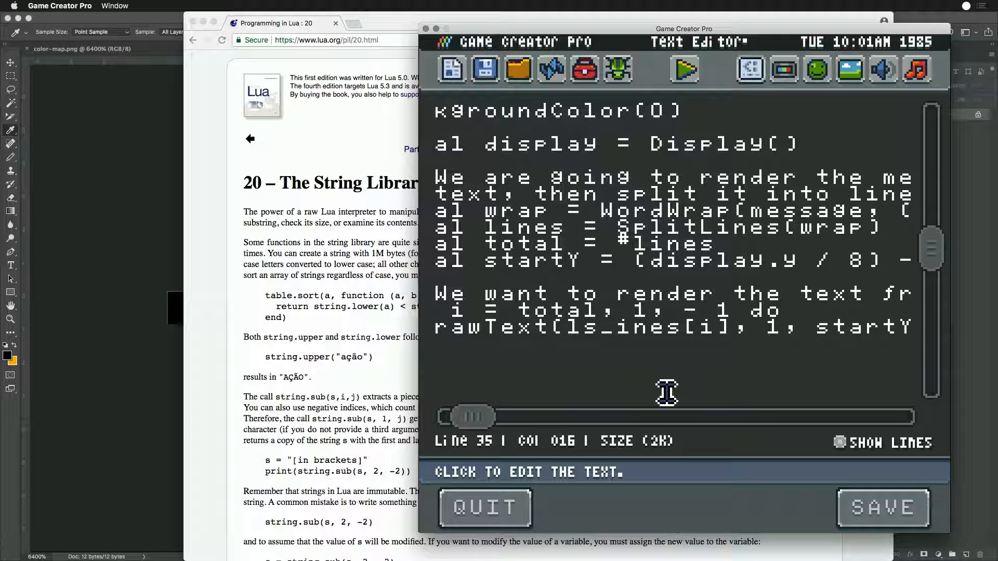
{"action": "key", "text": "ctrl+z"}
{"action": "key", "text": "BackSpace"}
{"action": "type", "text": "(string."}
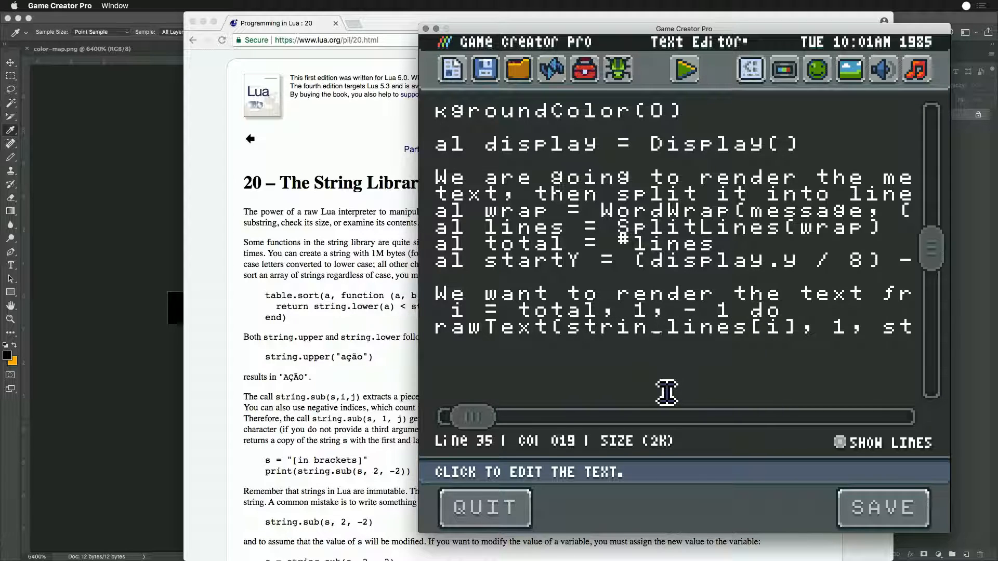
{"action": "type", "text": "upper"}
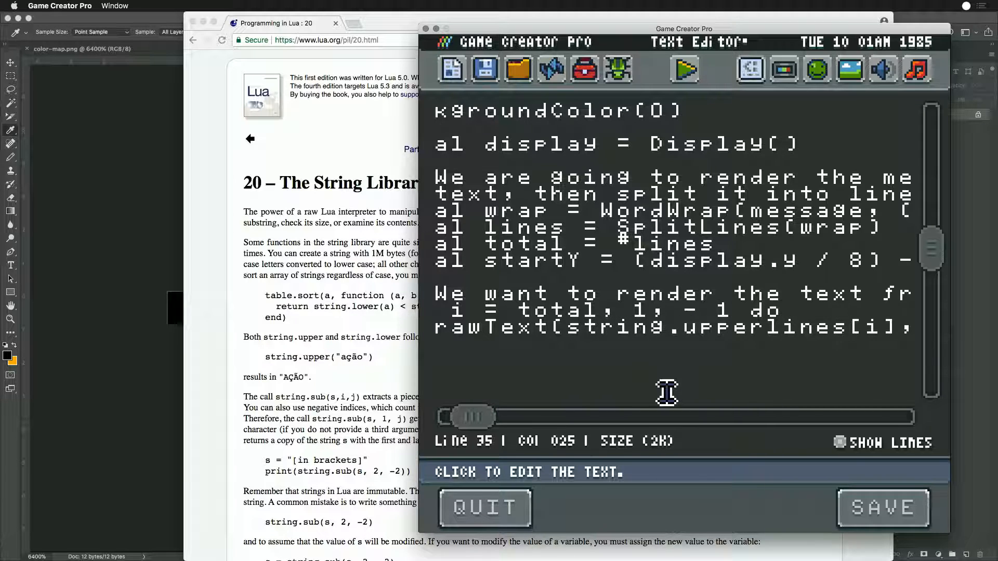
{"action": "key", "text": "Right"}
{"action": "key", "text": "Right"}
{"action": "key", "text": "Right"}
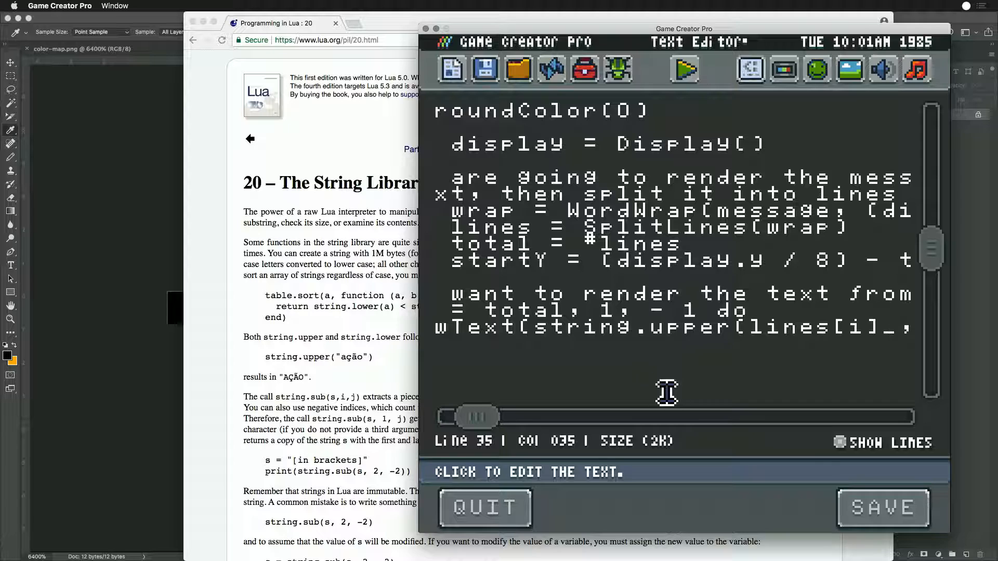
{"action": "left_click", "coordinate": [862, 504]}
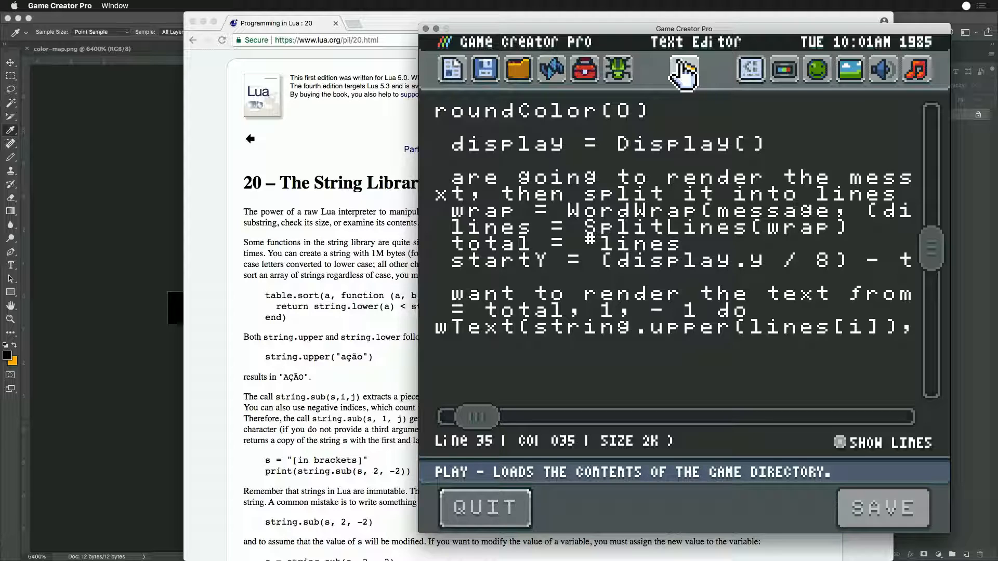
- Run the game to check the uppercase message text, and reopen the code in the Text Editor
{"action": "left_click", "coordinate": [685, 74]}
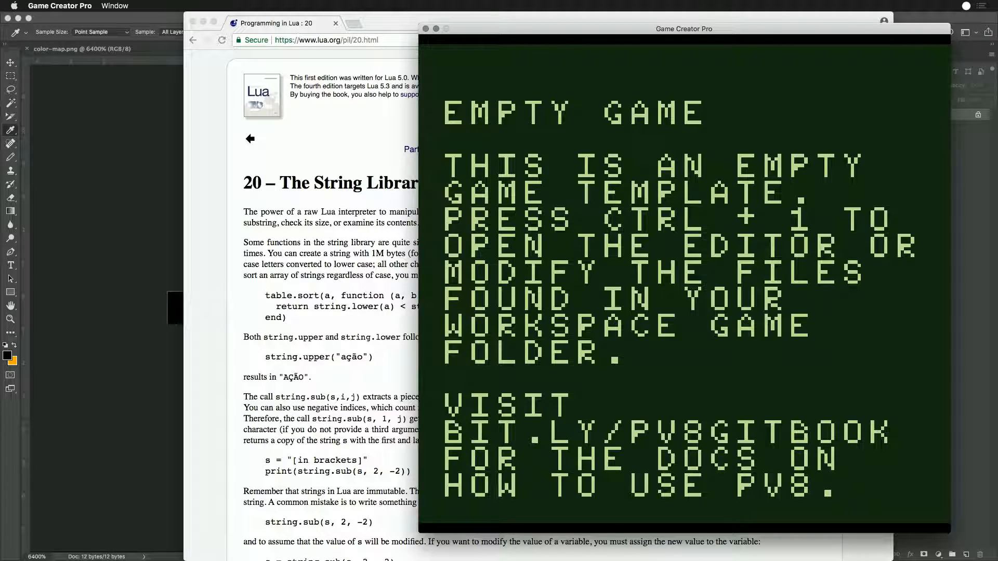
{"action": "key", "text": "ctrl+1"}
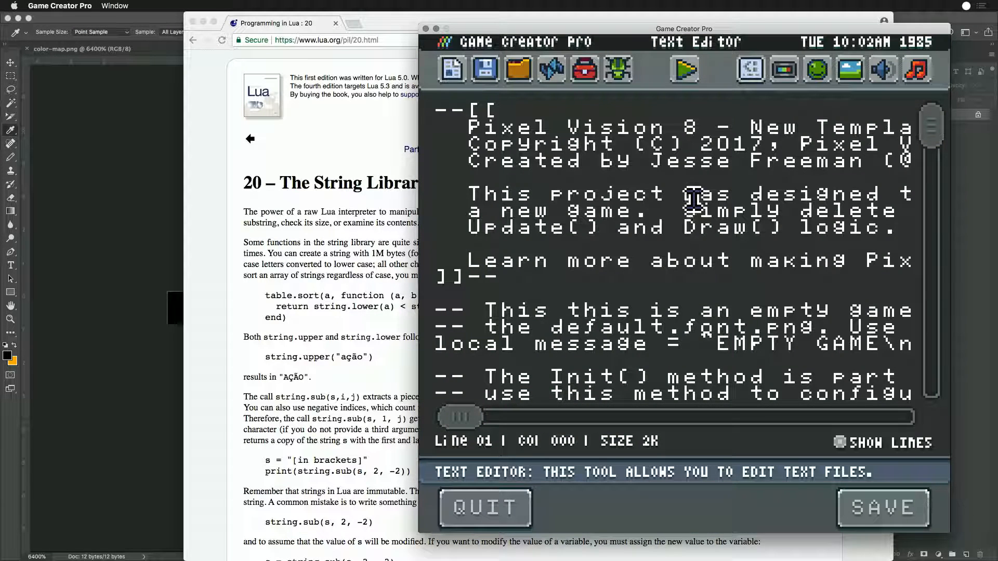
{"action": "left_click", "coordinate": [485, 417]}
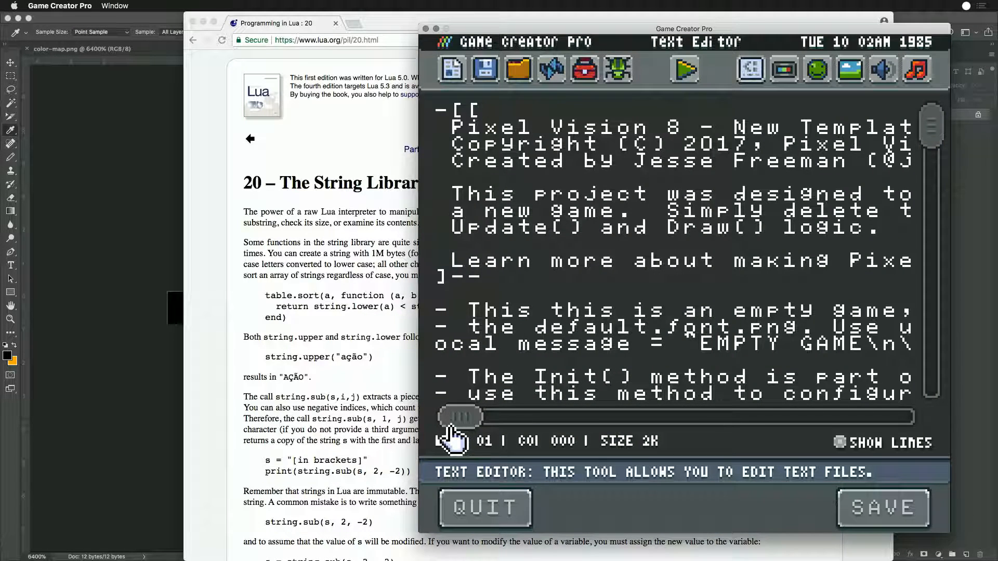
{"action": "mouse_move", "coordinate": [457, 419]}
{"action": "left_mouse_down"}
{"action": "mouse_move", "coordinate": [499, 424]}
{"action": "mouse_move", "coordinate": [457, 418]}
{"action": "left_mouse_up"}
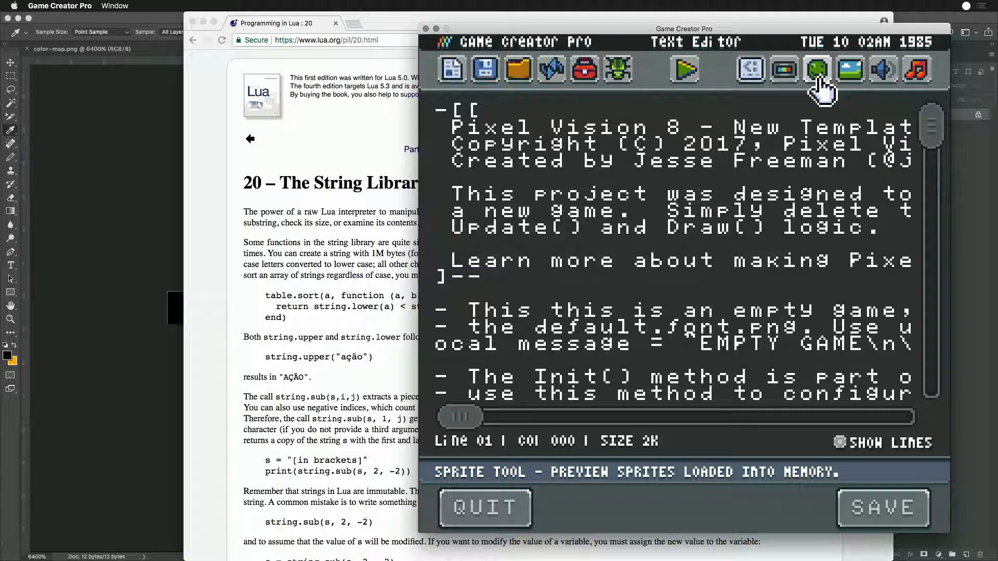
- Set the color offset in the DrawText call to 5, save the script, and run the game before returning to the code
{"action": "left_click_drag", "start_coordinate": [934, 136], "coordinate": [935, 262]}
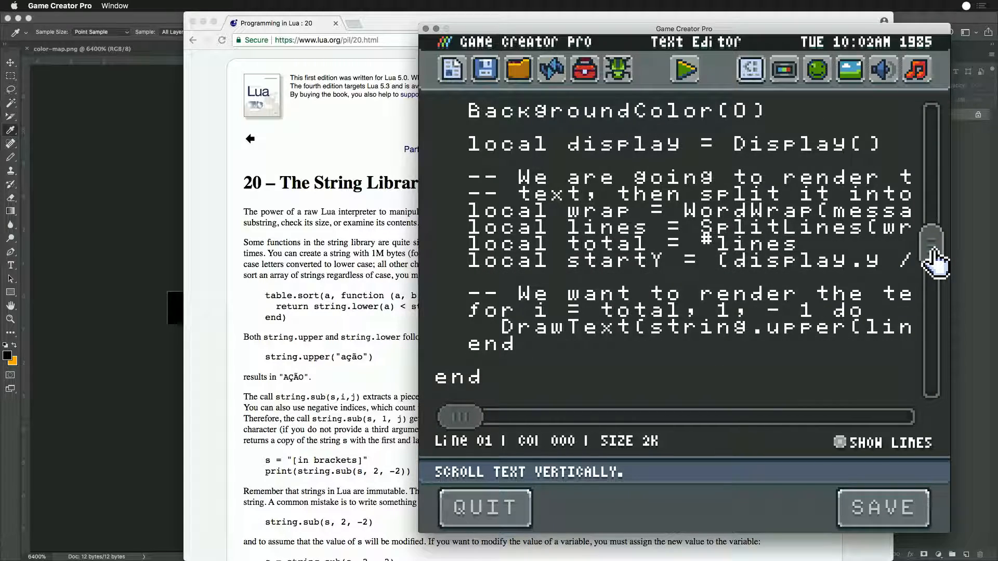
{"action": "left_click_drag", "start_coordinate": [457, 416], "coordinate": [625, 429]}
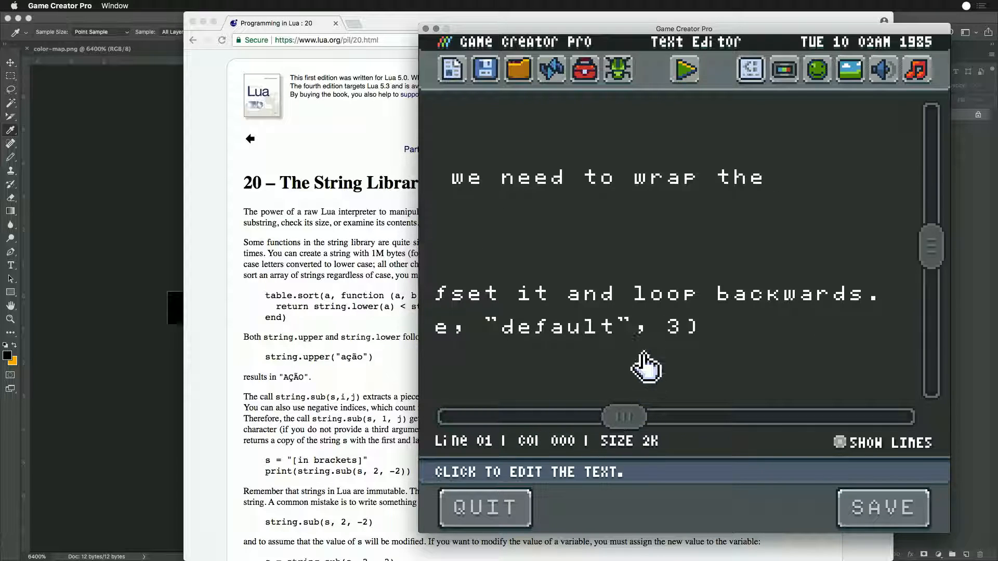
{"action": "left_click", "coordinate": [694, 343]}
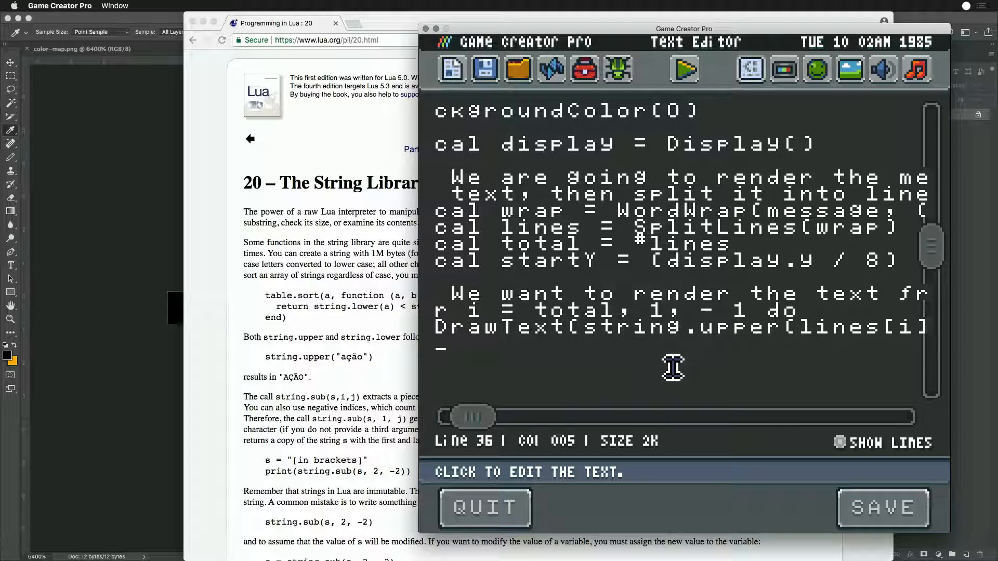
{"action": "key", "text": "BackSpace"}
{"action": "key", "text": "BackSpace"}
{"action": "type", "text": "end"}
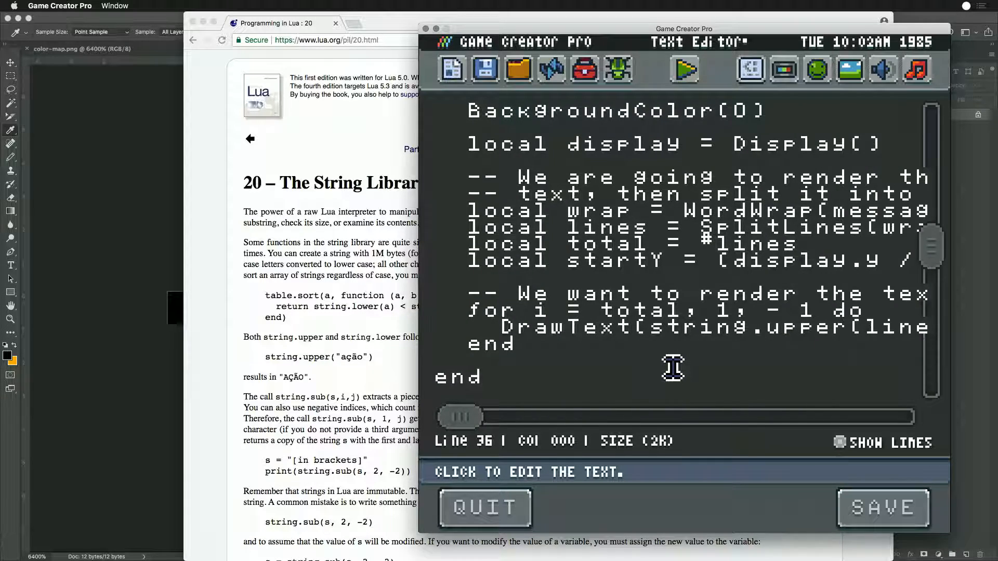
{"action": "key", "text": "Left"}
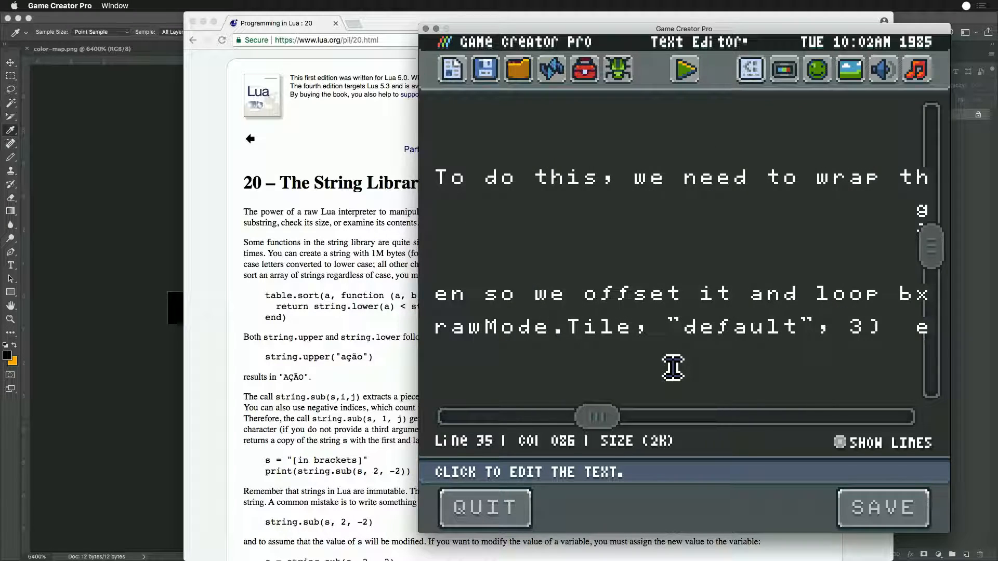
{"action": "key", "text": "BackSpace"}
{"action": "key", "text": "BackSpace"}
{"action": "left_click", "coordinate": [884, 509]}
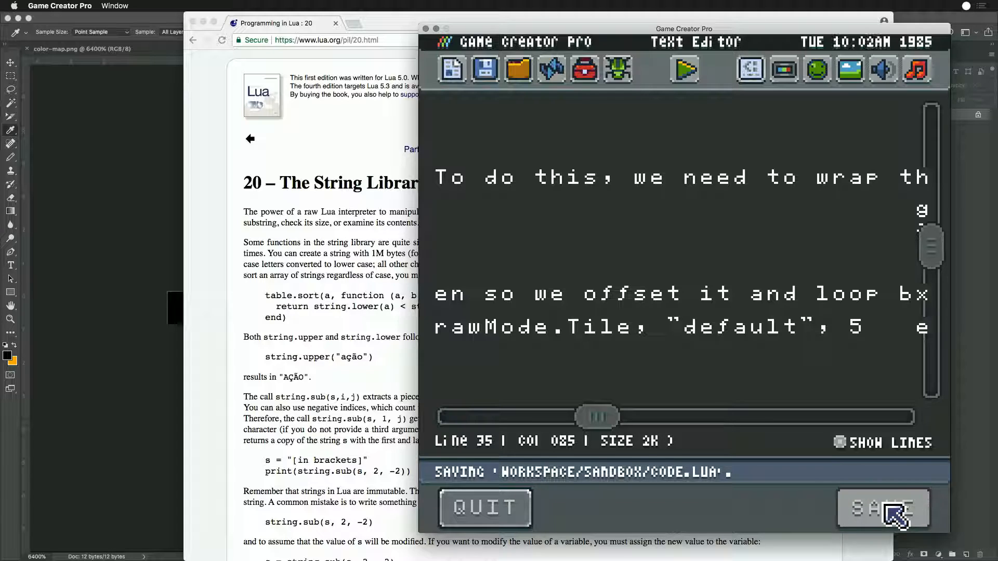
{"action": "left_click", "coordinate": [685, 71]}
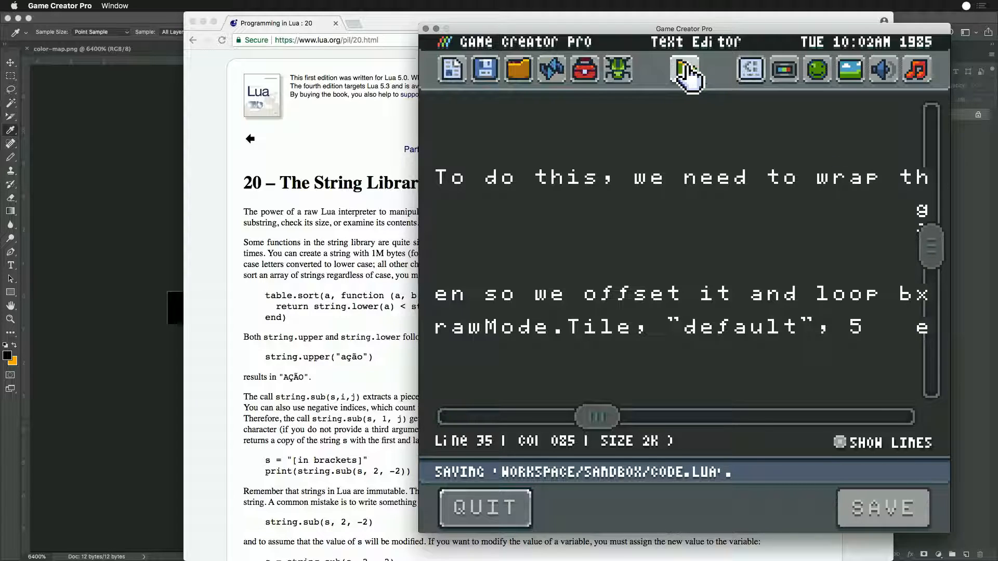
{"action": "key", "text": "Escape"}
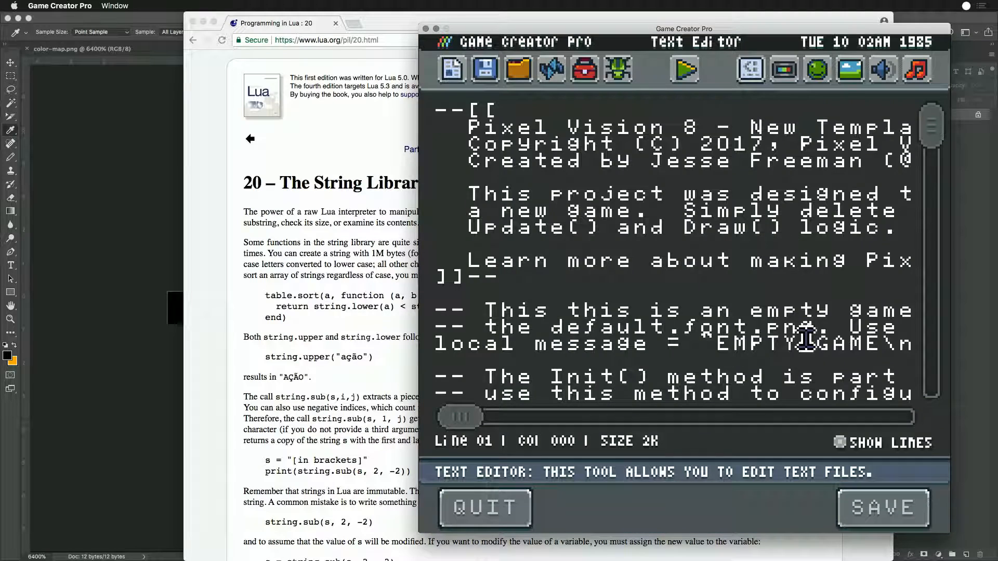
- Restore the closing parenthesis after the offset 5 in the DrawText call, save the script, and run the game
{"action": "left_click_drag", "start_coordinate": [931, 127], "coordinate": [935, 293]}
{"action": "left_click_drag", "start_coordinate": [460, 416], "coordinate": [631, 432]}
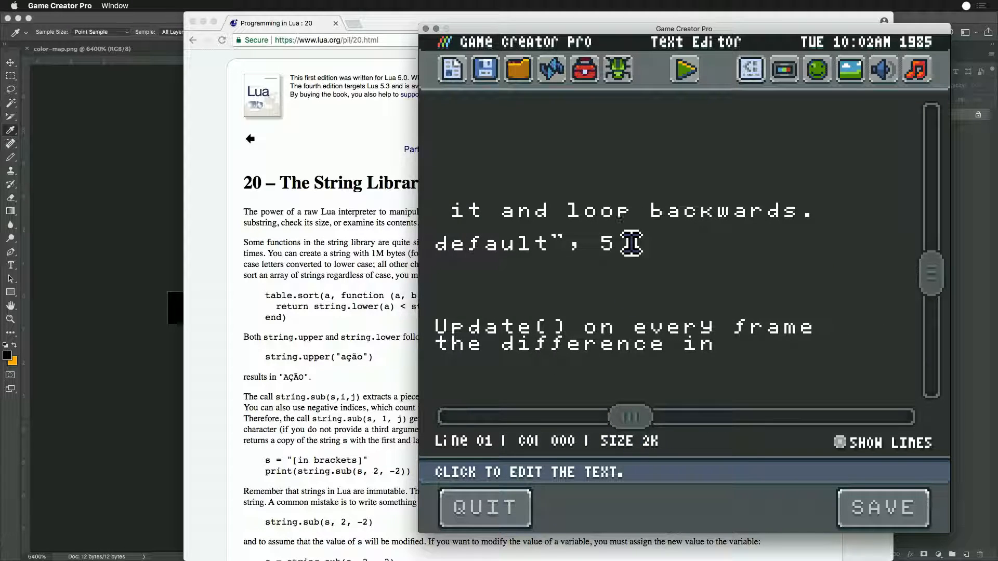
{"action": "left_click", "coordinate": [618, 252]}
{"action": "left_click", "coordinate": [870, 264]}
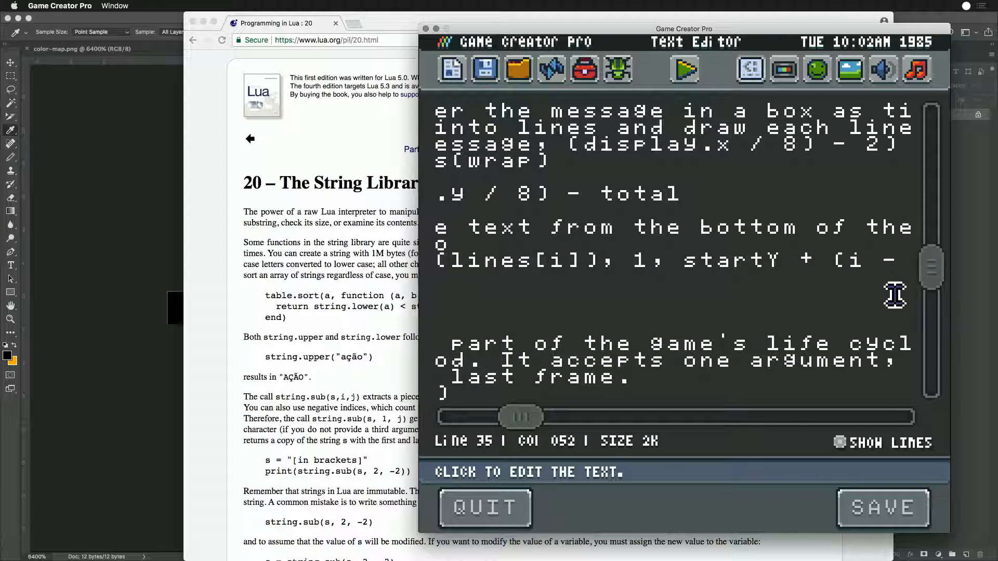
{"action": "key", "text": "End"}
{"action": "type", "text": ", DrawM"}
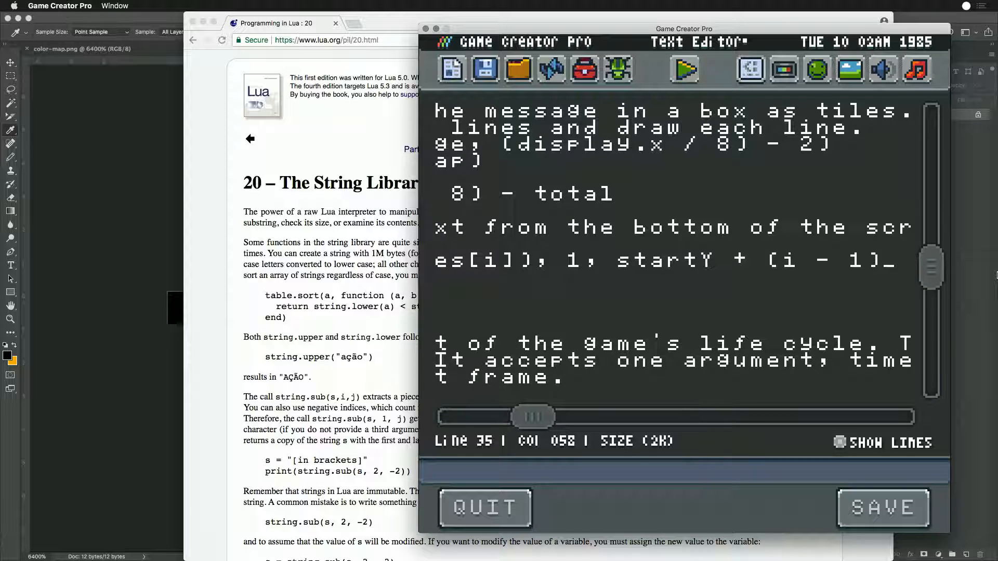
{"action": "type", "text": "ode.Ti"}
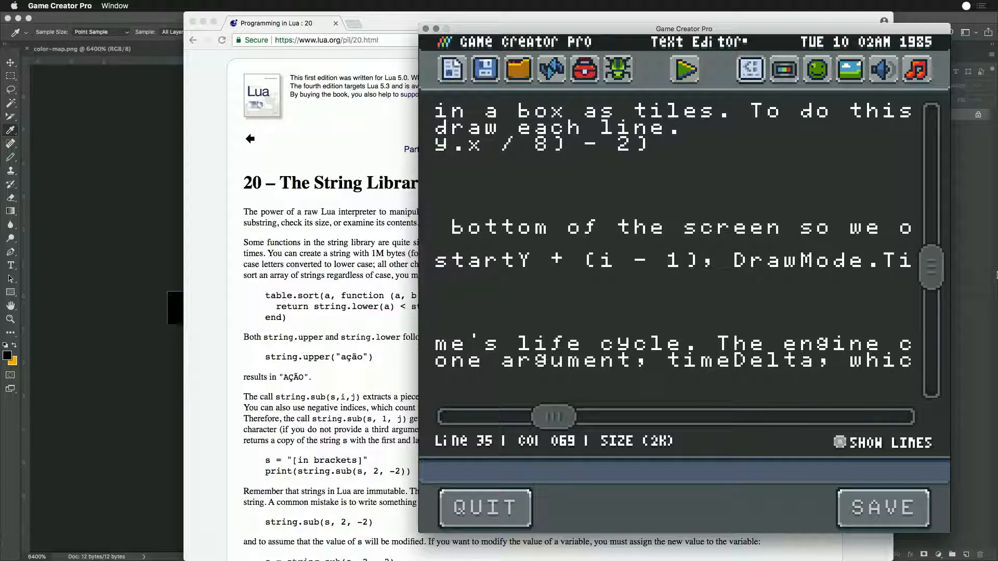
{"action": "type", "text": "le, \"default\","}
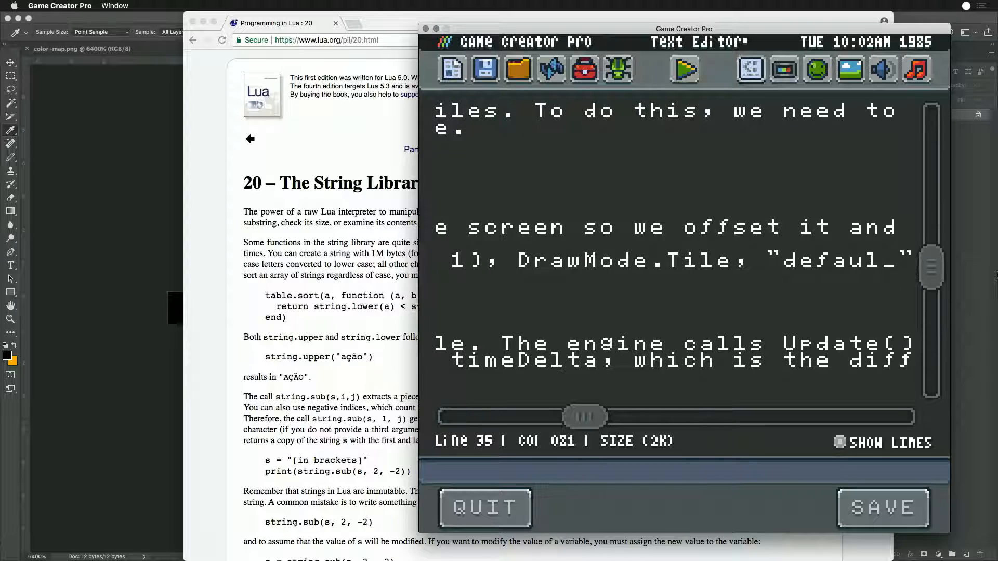
{"action": "key", "text": "Down"}
{"action": "key", "text": "Right"}
{"action": "key", "text": "Right"}
{"action": "key", "text": "Left"}
{"action": "key", "text": "Left"}
{"action": "key", "text": "Left"}
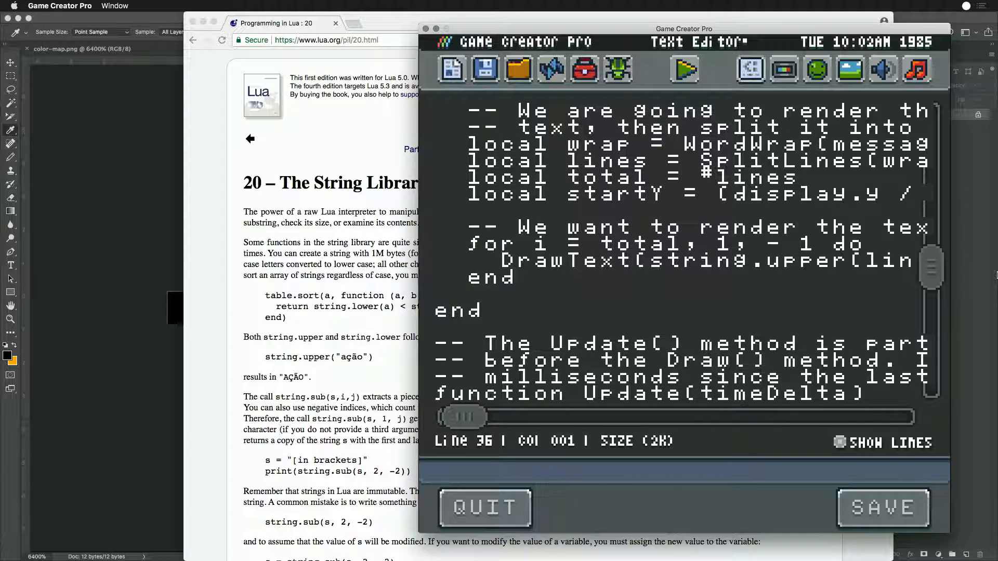
{"action": "type", "text": "5"}
{"action": "key", "text": "Right"}
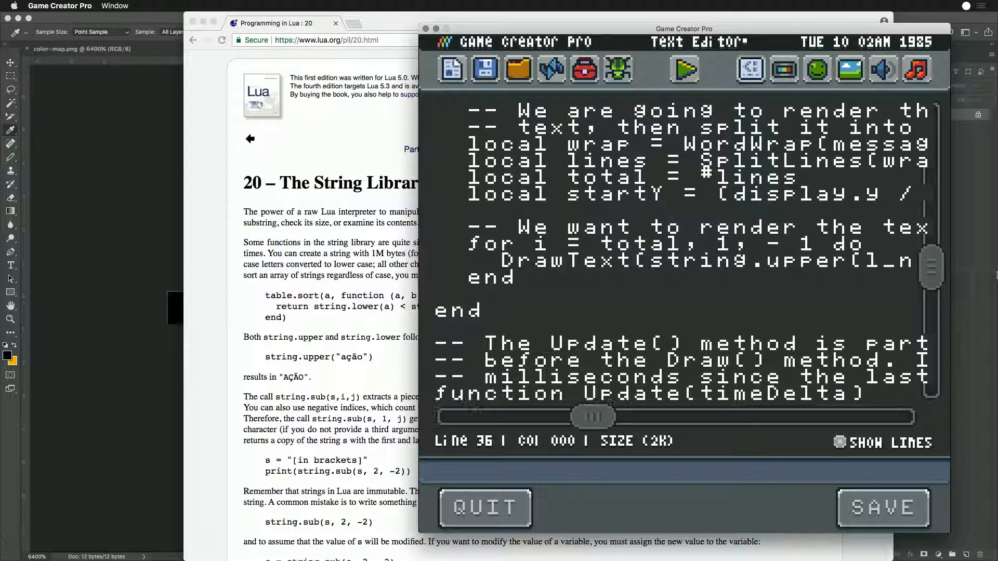
{"action": "key", "text": "Left"}
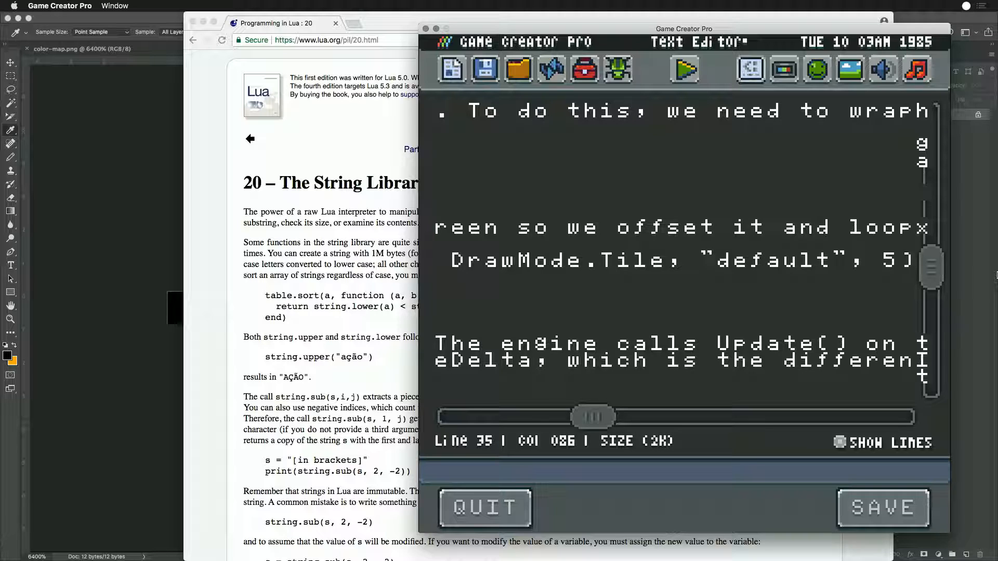
{"action": "left_click", "coordinate": [881, 508]}
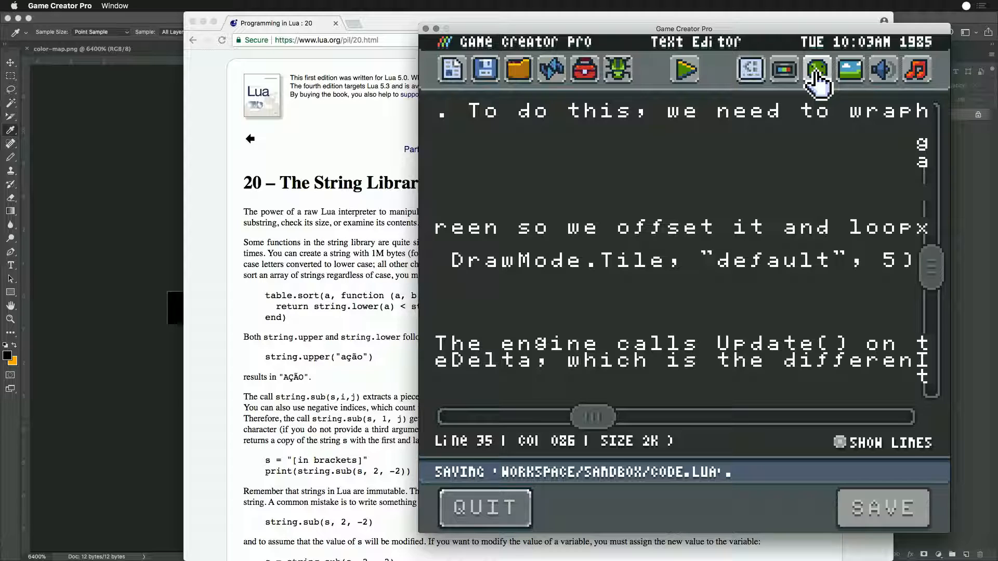
{"action": "left_click", "coordinate": [685, 69]}
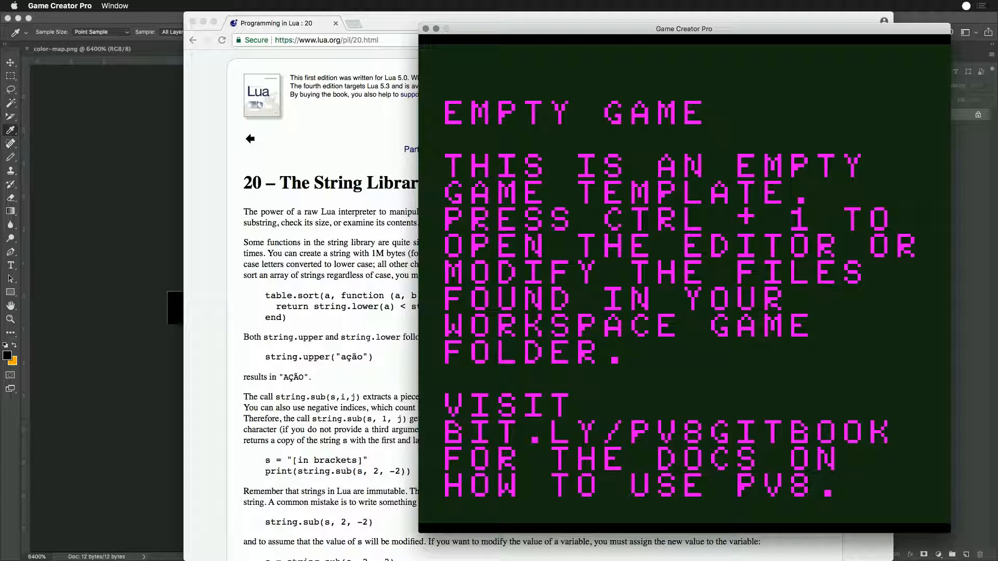
- Switch to Chrome and open the Pixel Vision 8 GitHub organization page in a new tab
{"action": "left_click", "coordinate": [314, 226]}
{"action": "key", "text": "super+t"}
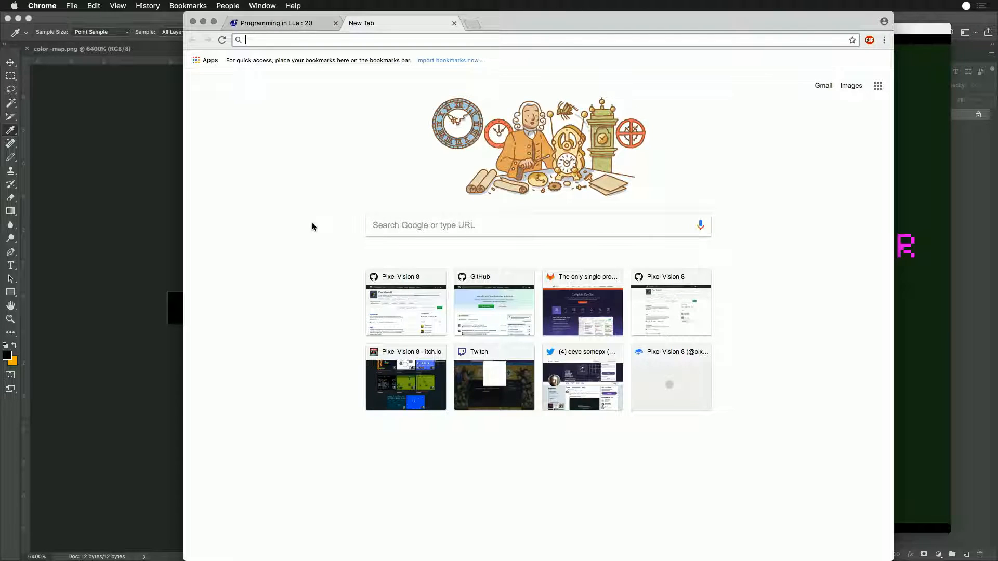
{"action": "type", "text": "github.com"}
{"action": "key", "text": "Down"}
{"action": "key", "text": "Return"}
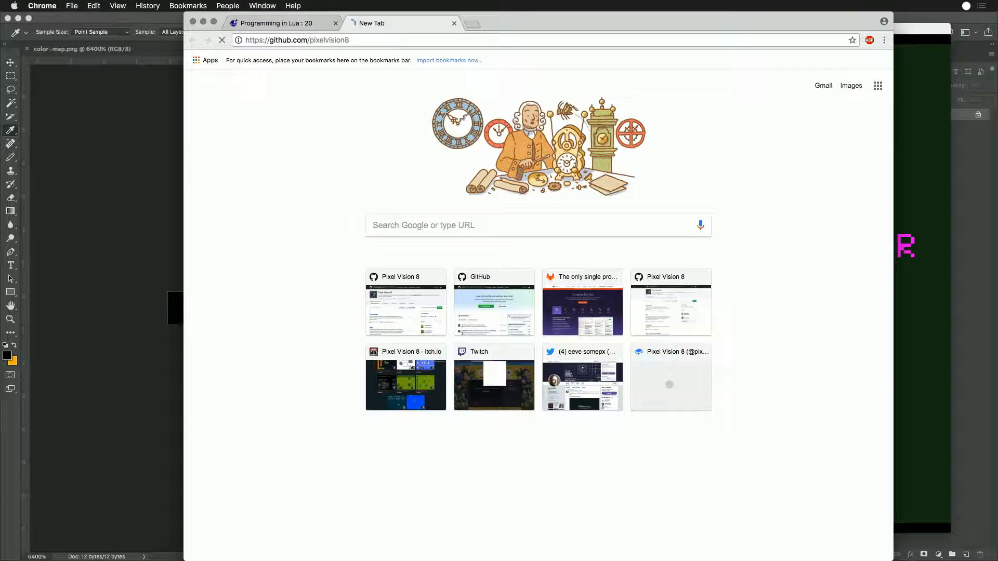
- Return to the running game, switch to Finder, and open screenshot-20180403100324158.png from the Workspace Screenshots folder in Photoshop
{"action": "left_click", "coordinate": [910, 33]}
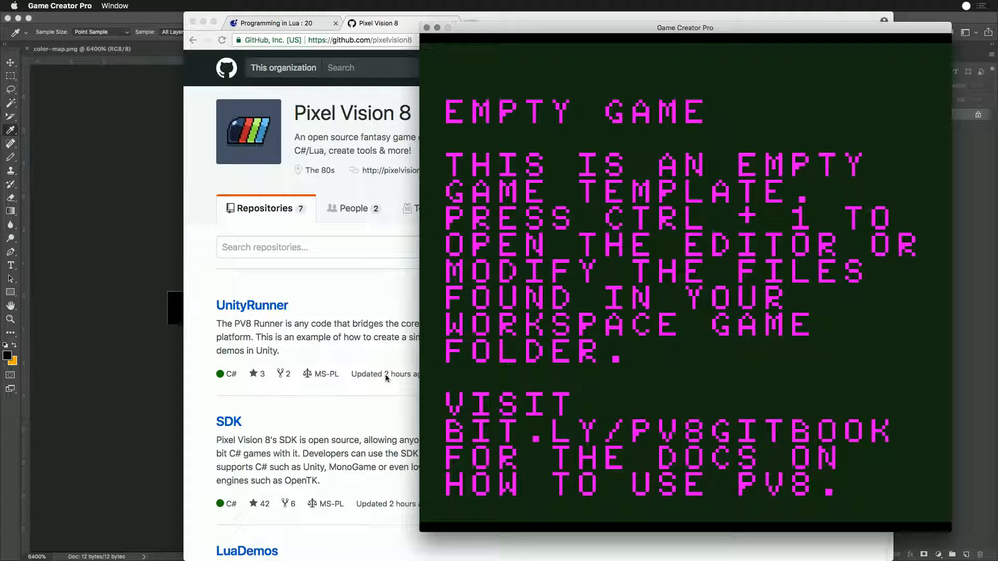
{"action": "key", "text": "super+Tab"}
{"action": "key", "text": "super+Tab"}
{"action": "key", "text": "super+Tab"}
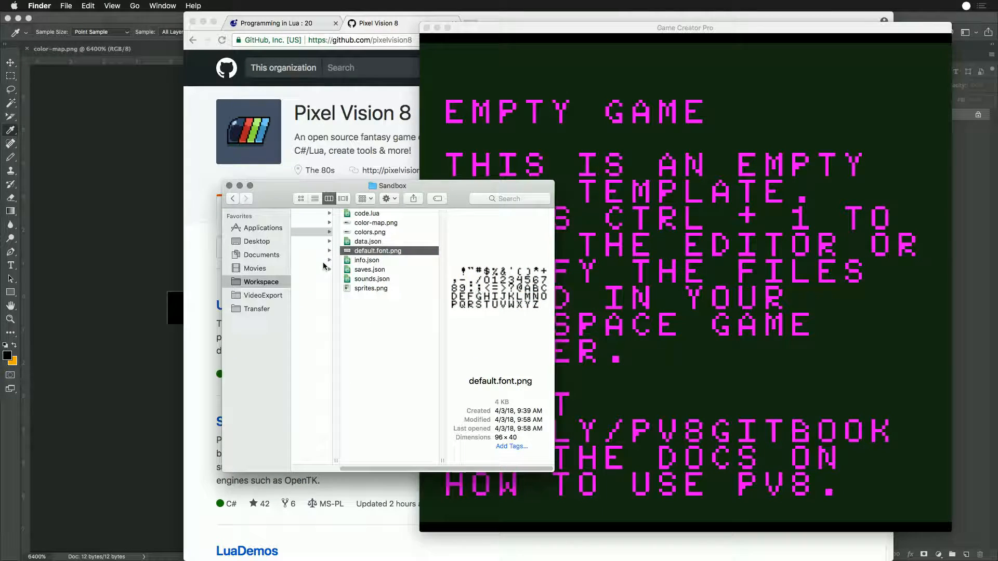
{"action": "left_click_drag", "start_coordinate": [420, 471], "coordinate": [347, 470]}
{"action": "left_click", "coordinate": [307, 251]}
{"action": "double_click", "coordinate": [409, 317]}
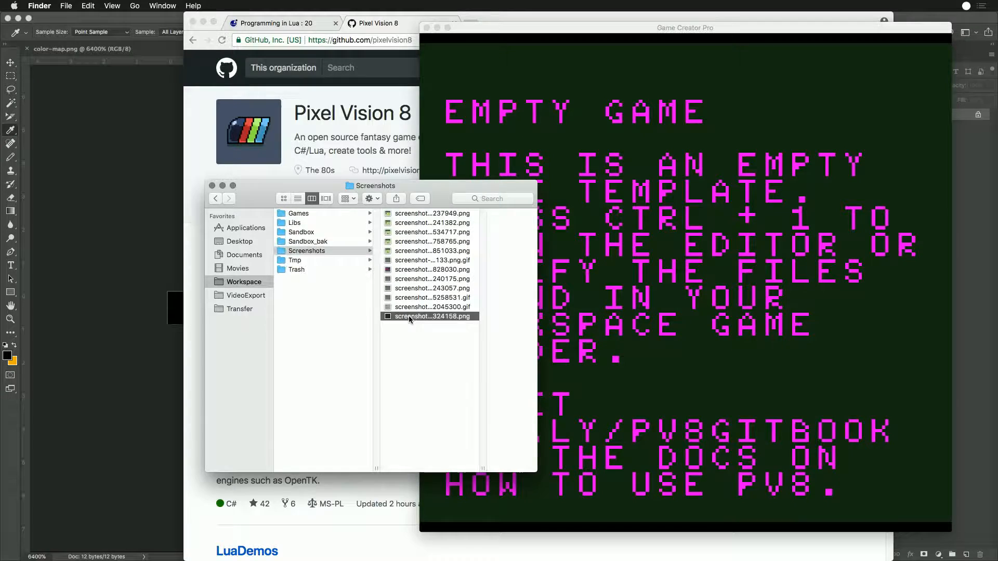
- Resize the game screenshot to 200 percent with Nearest Neighbor resampling and select the whole image
{"action": "key", "text": "super+alt+i"}
{"action": "type", "text": "200"}
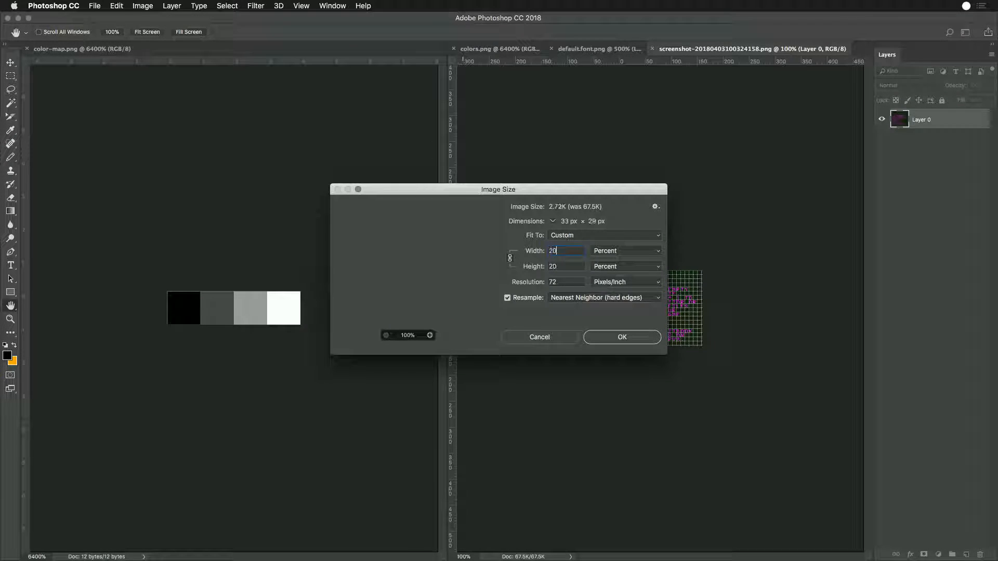
{"action": "key", "text": "Return"}
- Switch to Chrome, open the GameCreator repository's issues, and start a new issue
{"action": "key", "text": "super+Tab"}
{"action": "key", "text": "super+Tab"}
{"action": "key", "text": "super+Tab"}
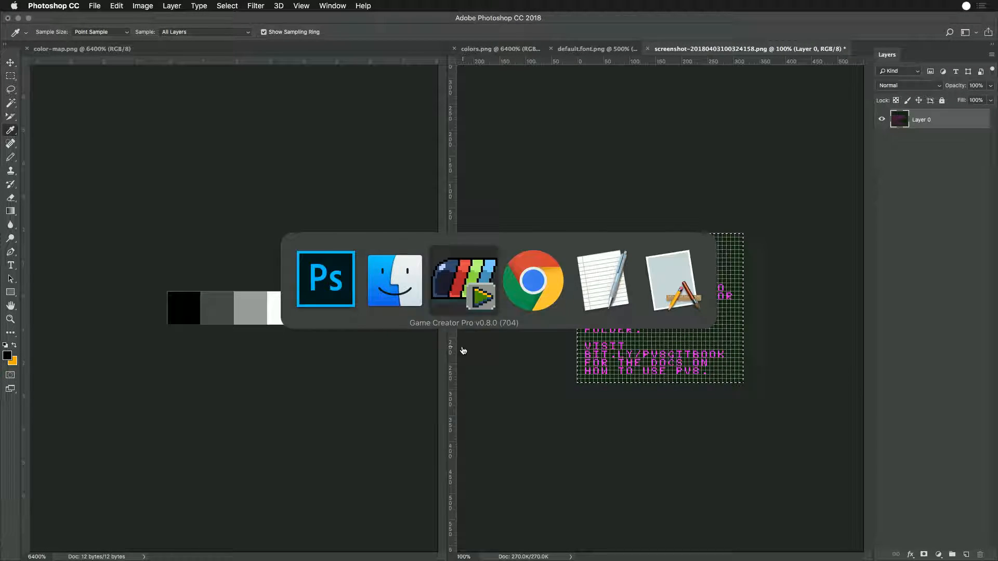
{"action": "scroll", "coordinate": [461, 346], "scroll_direction": "down", "scroll_amount": 5}
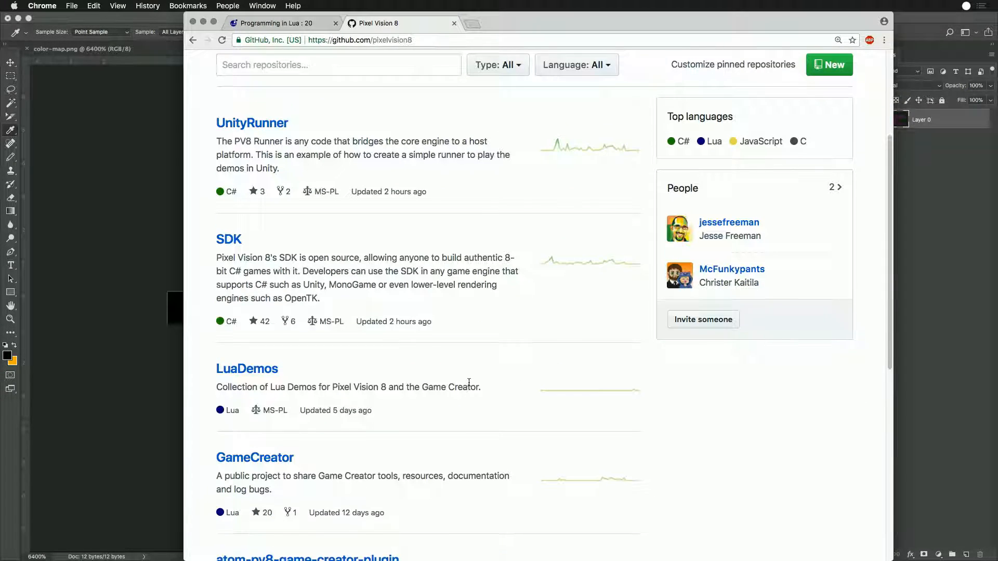
{"action": "scroll", "coordinate": [468, 385], "scroll_direction": "down", "scroll_amount": 1}
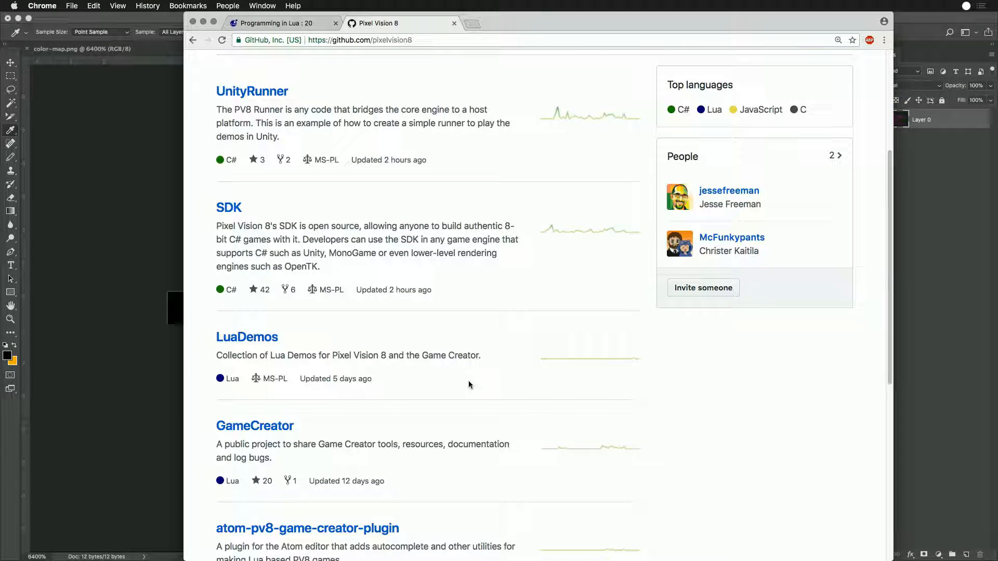
{"action": "scroll", "coordinate": [469, 385], "scroll_direction": "down", "scroll_amount": 4}
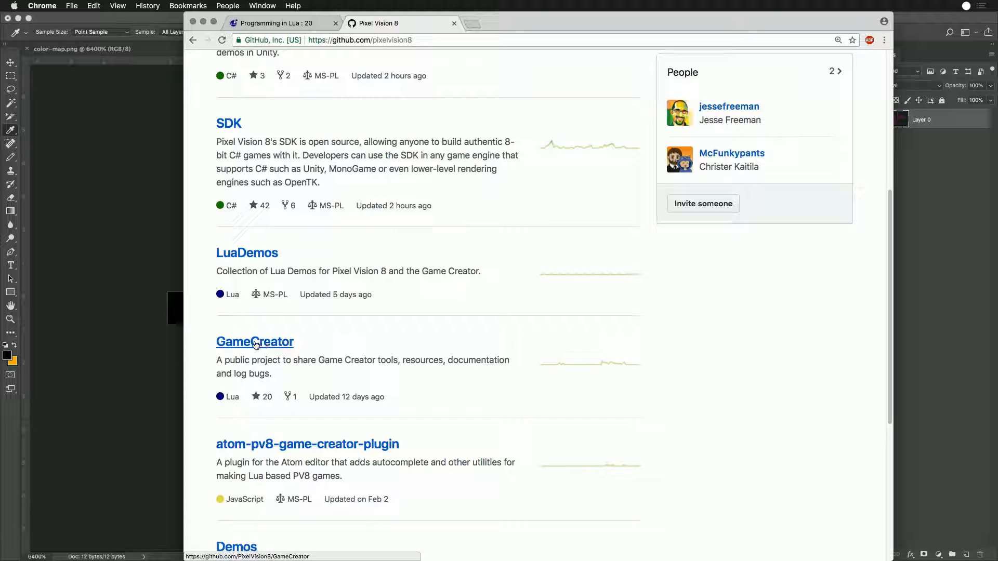
{"action": "left_click", "coordinate": [253, 343]}
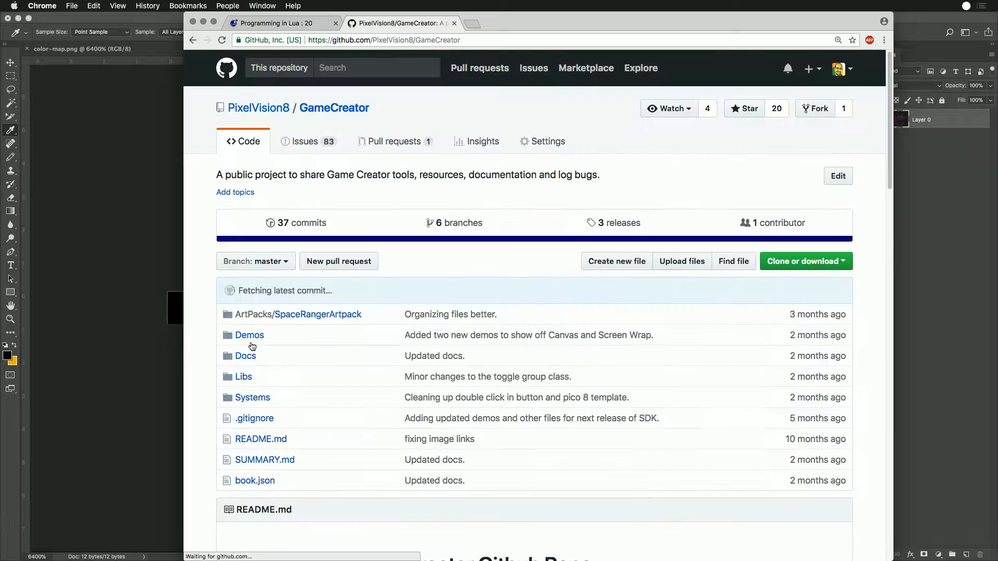
{"action": "left_click", "coordinate": [314, 150]}
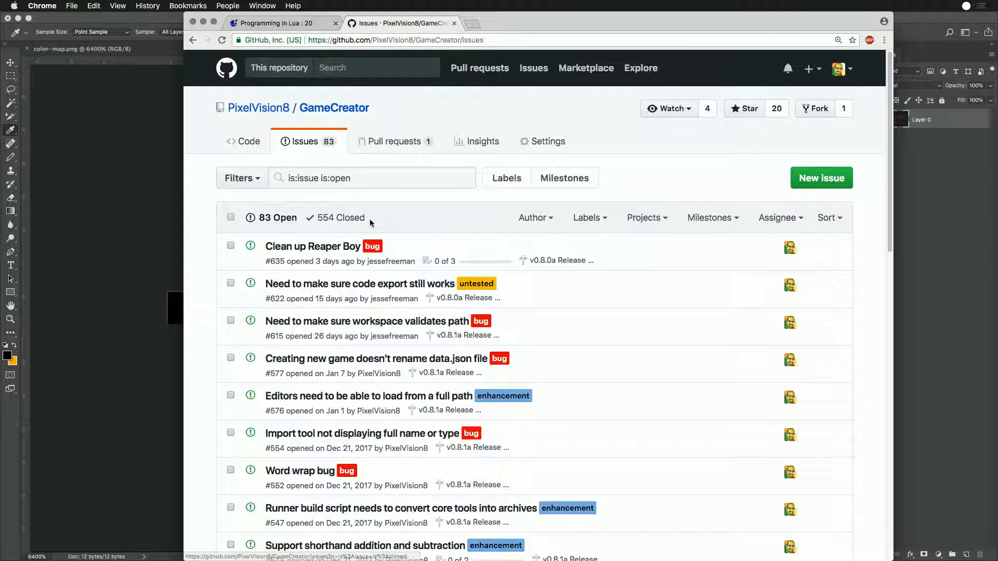
{"action": "left_click", "coordinate": [839, 181]}
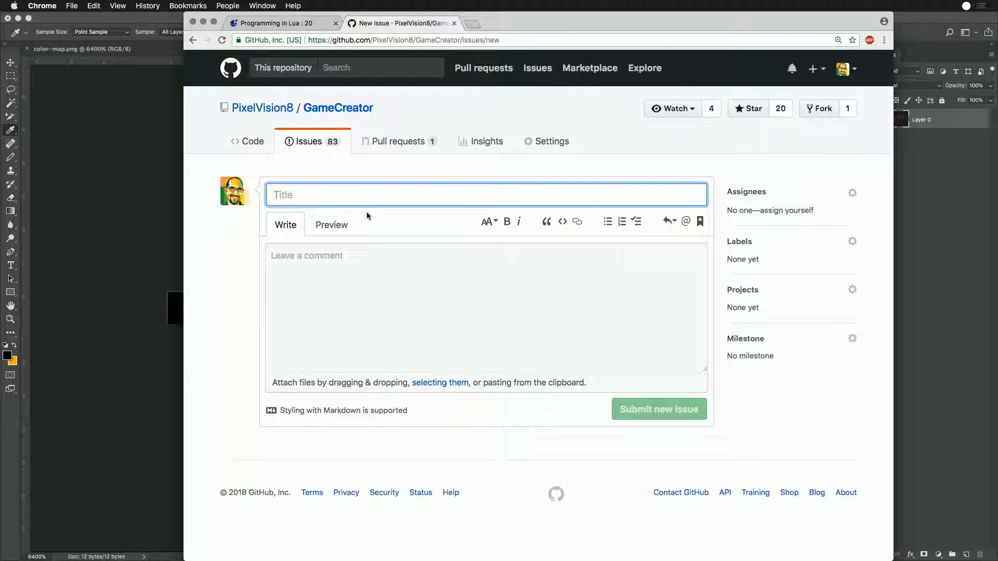
- Title the issue "Display showing mask color when font is out of range"
{"action": "type", "text": "Color Display showing m"}
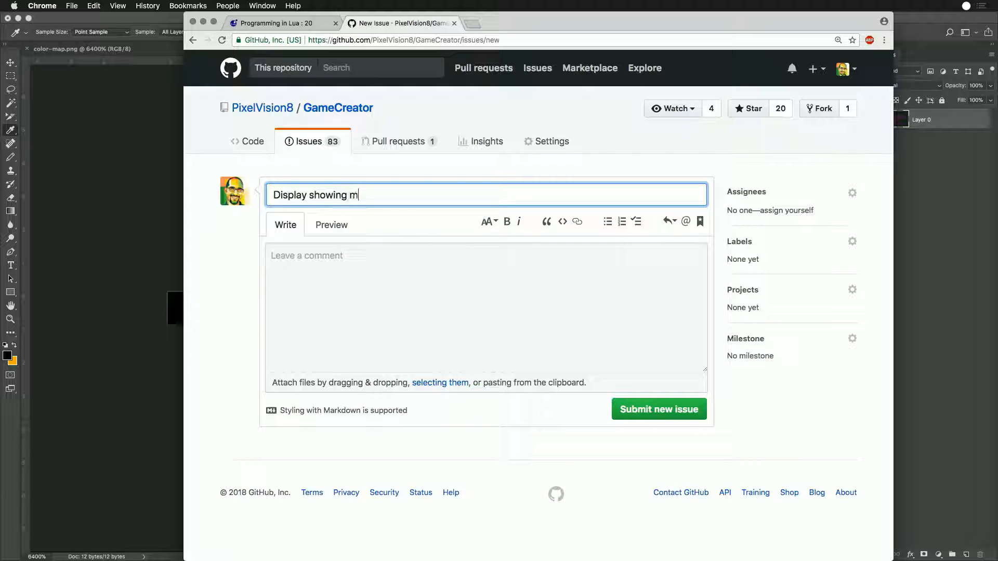
{"action": "type", "text": "ask color when font is out of ranger"}
{"action": "key", "text": "Tab"}
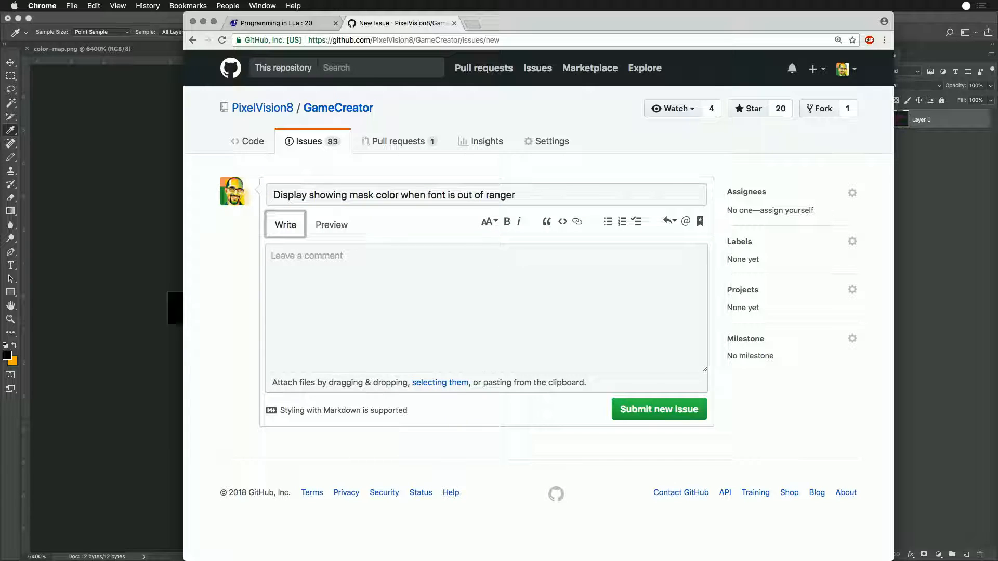
{"action": "key", "text": "shift+Tab"}
{"action": "key", "text": "Right"}
{"action": "key", "text": "BackSpace"}
- Describe in the comment that text offset 5 in a GB template shows the font as mask color instead of bg color, and paste the screenshot
{"action": "key", "text": "Tab"}
{"action": "key", "text": "Tab"}
{"action": "type", "text": "Afte"}
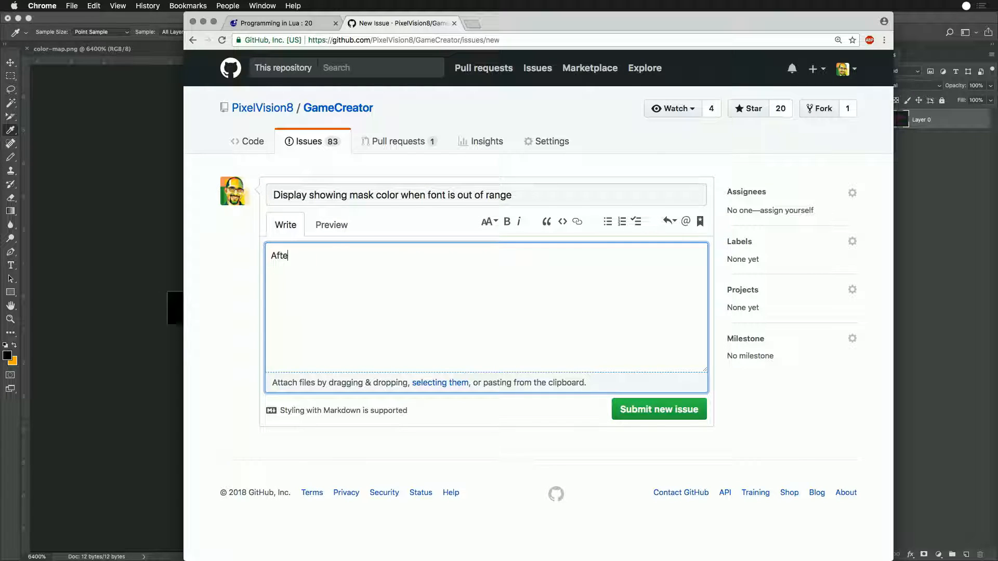
{"action": "type", "text": "r creating a GB template, change text offset to"}
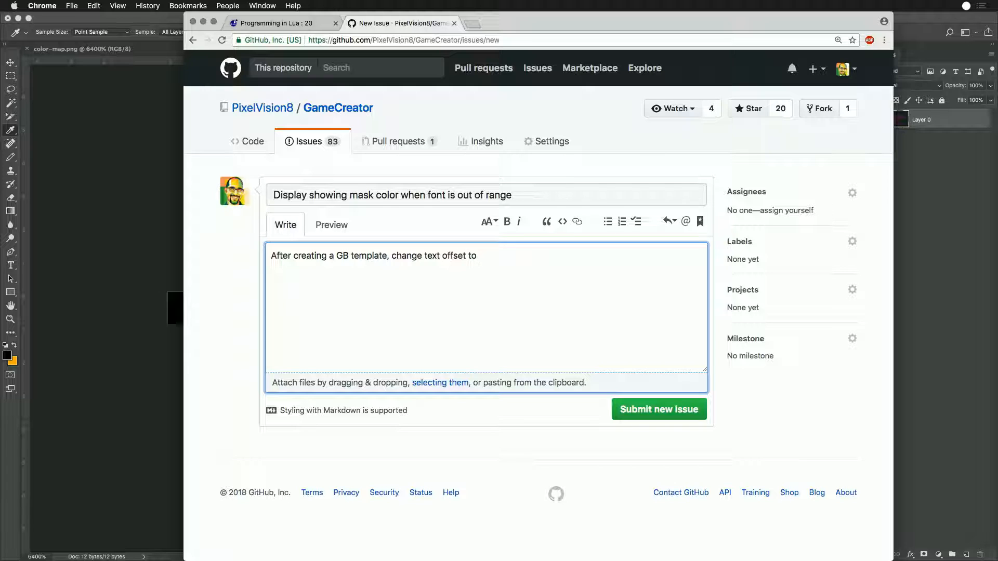
{"action": "type", "text": "shows as mask color. That should default to bg color."}
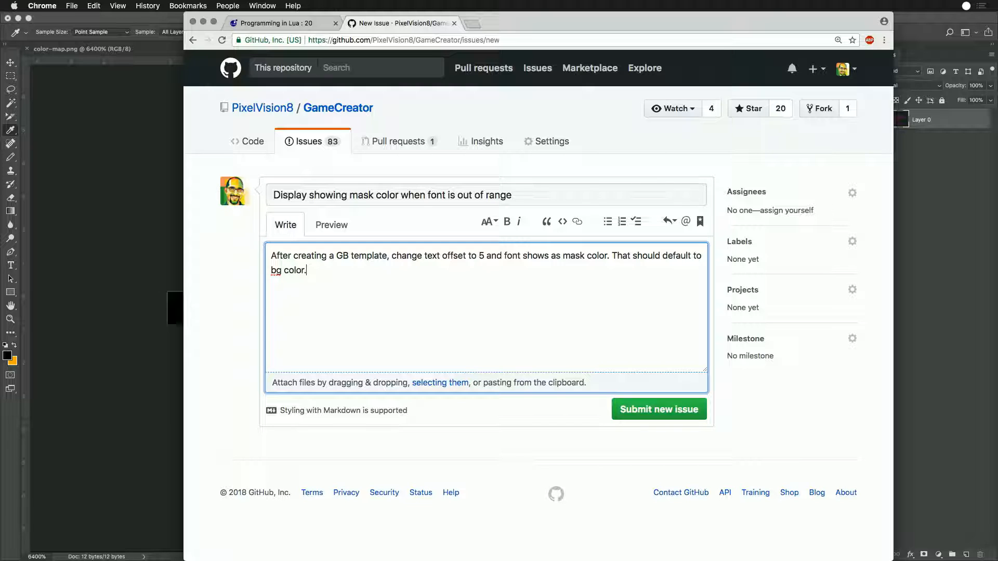
{"action": "key", "text": "super+v"}
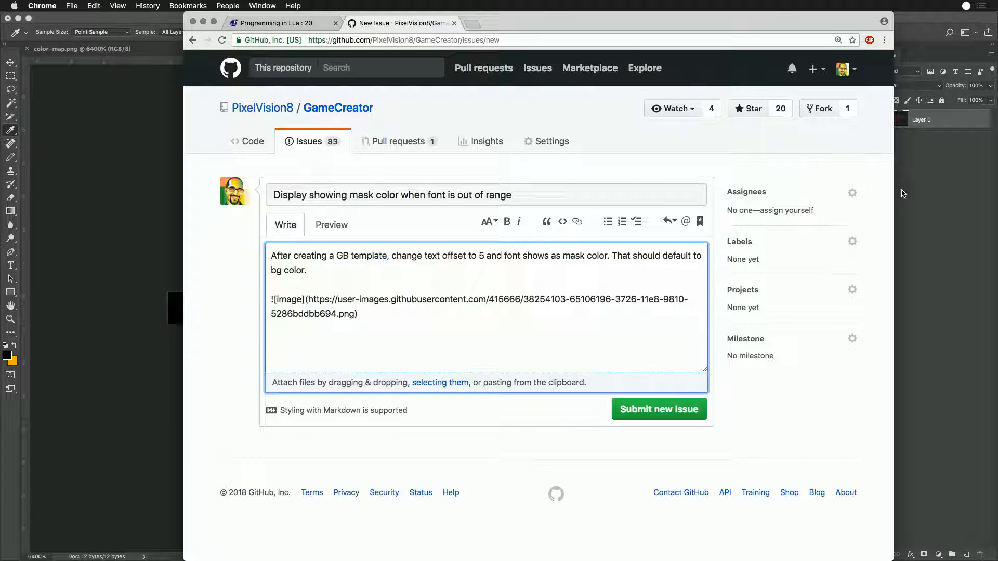
- Assign the issue to the repository owner, label it bug, set the milestone "v0.8.0a Release - Stable Release", and submit it
{"action": "left_click", "coordinate": [852, 193]}
{"action": "left_click", "coordinate": [768, 273]}
{"action": "left_click", "coordinate": [871, 202]}
{"action": "left_click", "coordinate": [852, 243]}
{"action": "left_click", "coordinate": [782, 320]}
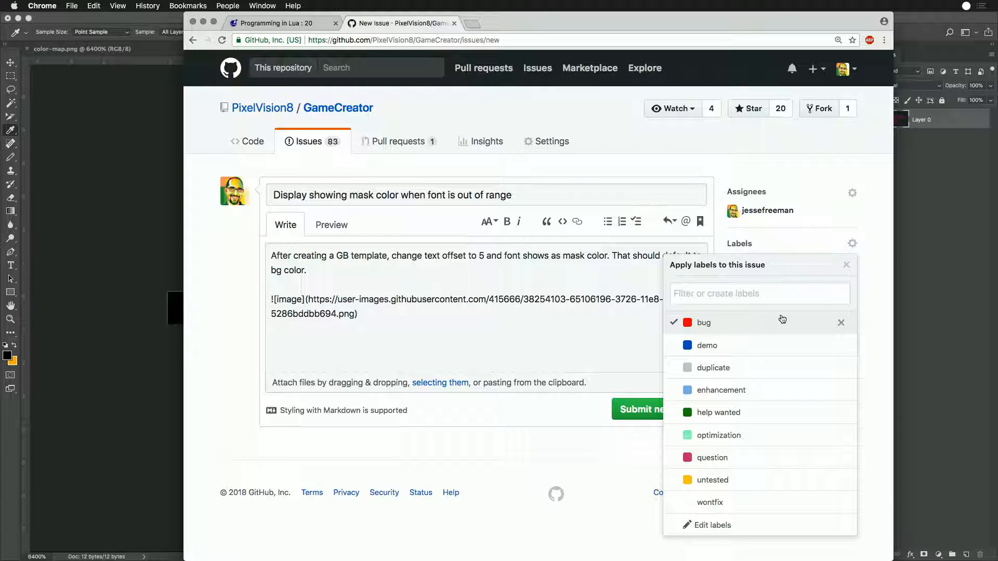
{"action": "left_click", "coordinate": [873, 276]}
{"action": "left_click", "coordinate": [852, 342]}
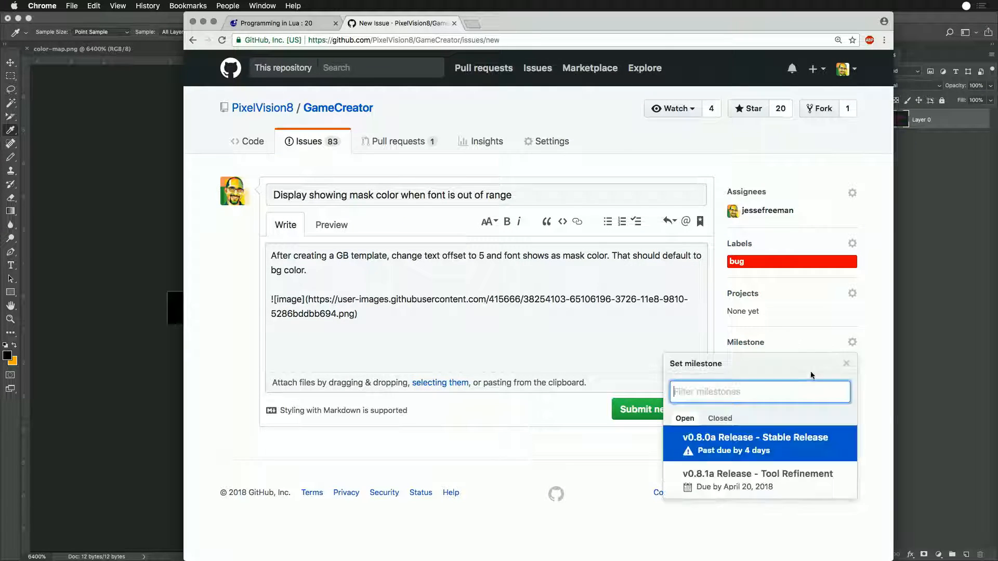
{"action": "left_click", "coordinate": [742, 434]}
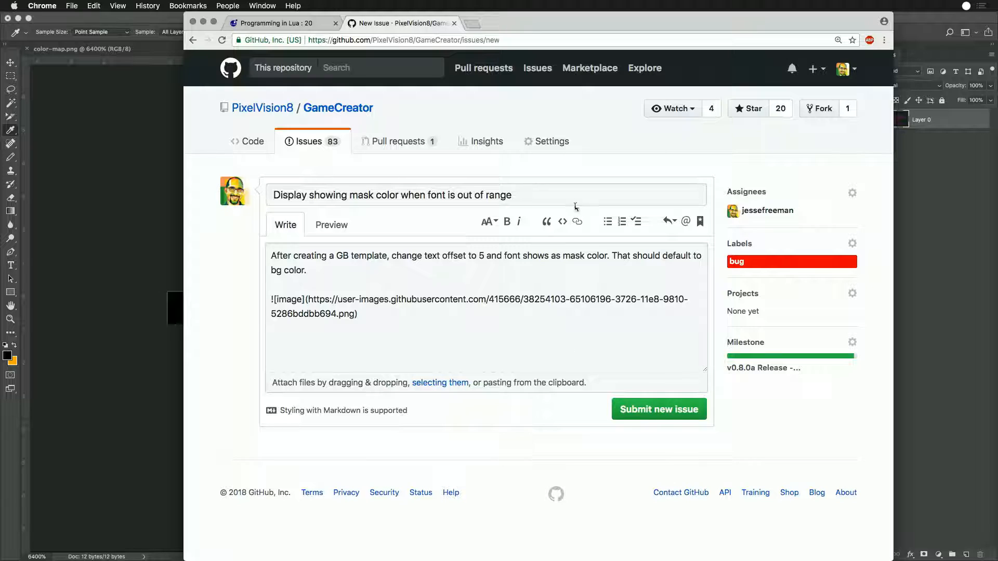
{"action": "left_click", "coordinate": [660, 411]}
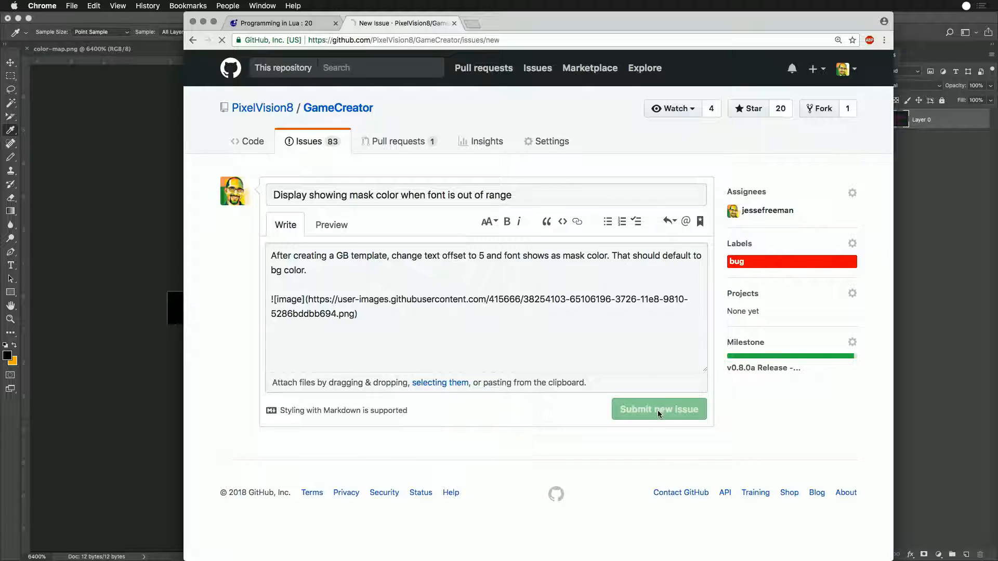
- Close the browser tabs, return to Photoshop, and close screenshot-20180403100324158.png without saving it
{"action": "left_click", "coordinate": [454, 24]}
{"action": "left_click", "coordinate": [336, 23]}
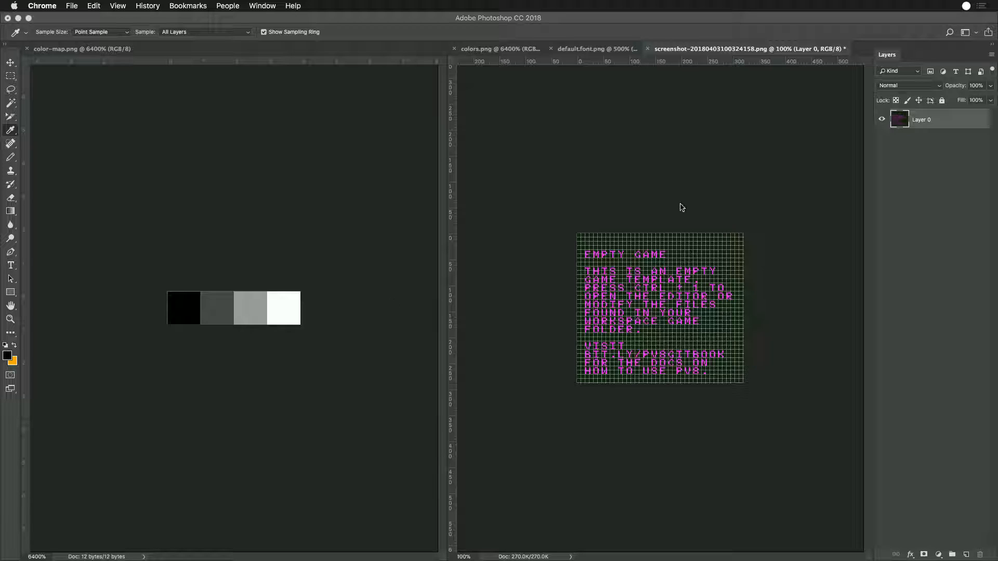
{"action": "left_click", "coordinate": [207, 403]}
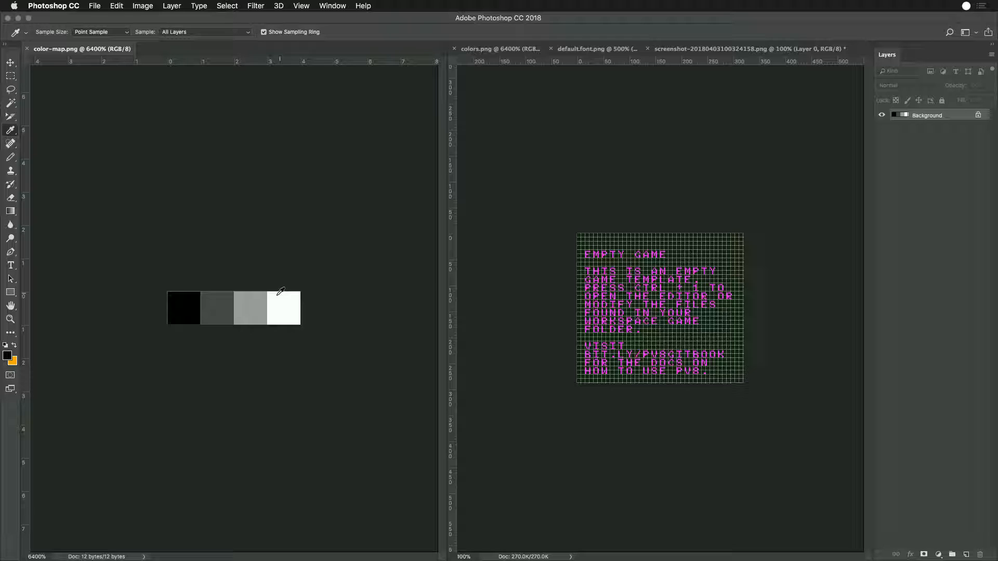
{"action": "left_click", "coordinate": [749, 46]}
{"action": "key", "text": "super+w"}
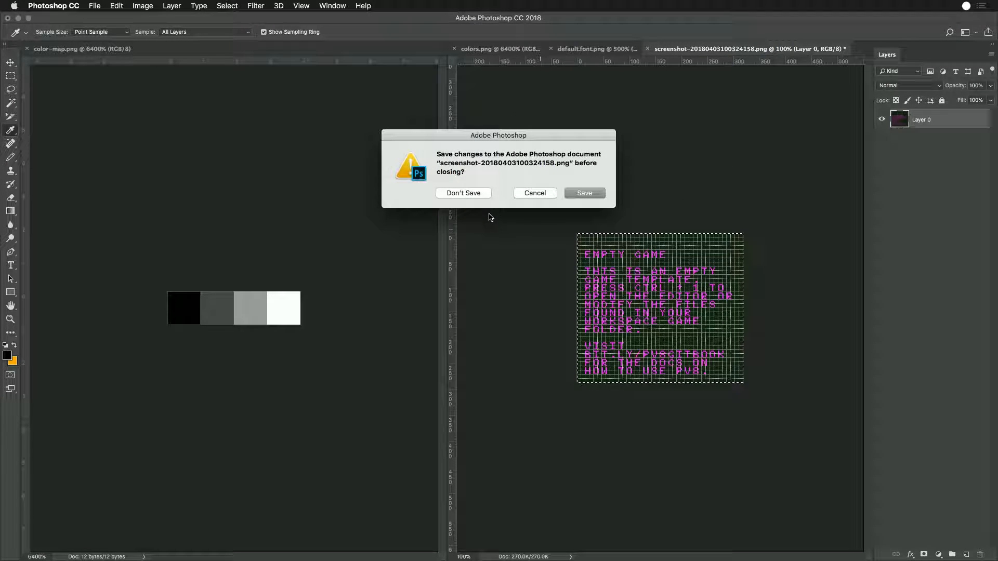
{"action": "left_click", "coordinate": [465, 194]}
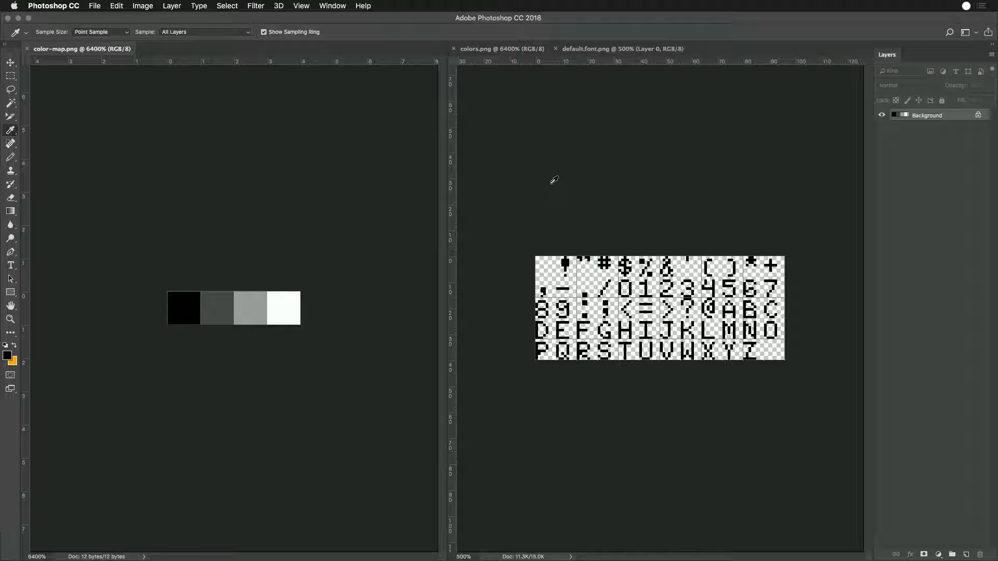
- Compare the grayscale swatches in color-map.png with the palette in colors.png and the glyphs in default.font.png
{"action": "left_click", "coordinate": [11, 76]}
{"action": "left_click_drag", "start_coordinate": [157, 274], "coordinate": [356, 367]}
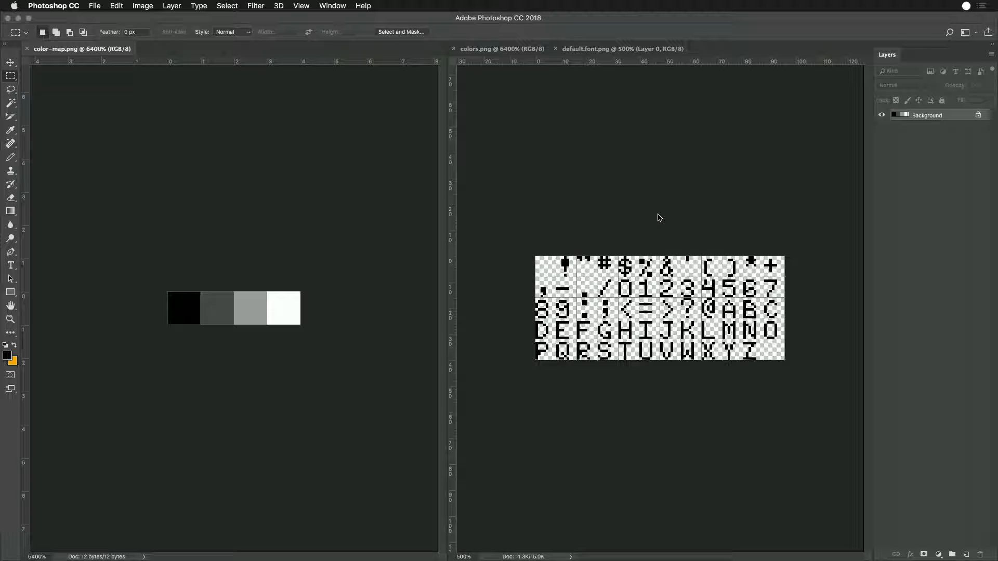
{"action": "left_click_drag", "start_coordinate": [164, 283], "coordinate": [197, 333]}
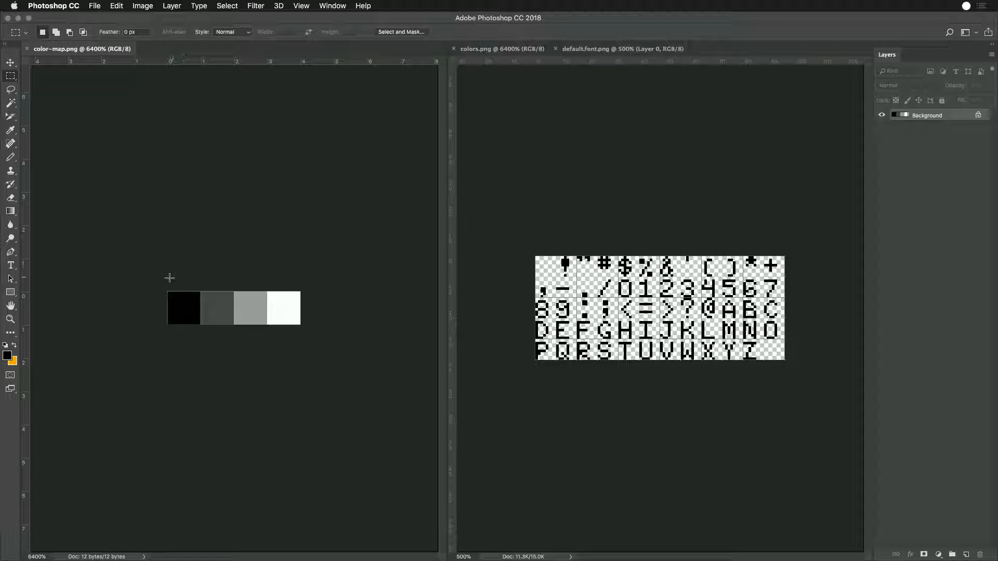
{"action": "left_click", "coordinate": [665, 146]}
{"action": "left_click", "coordinate": [515, 48]}
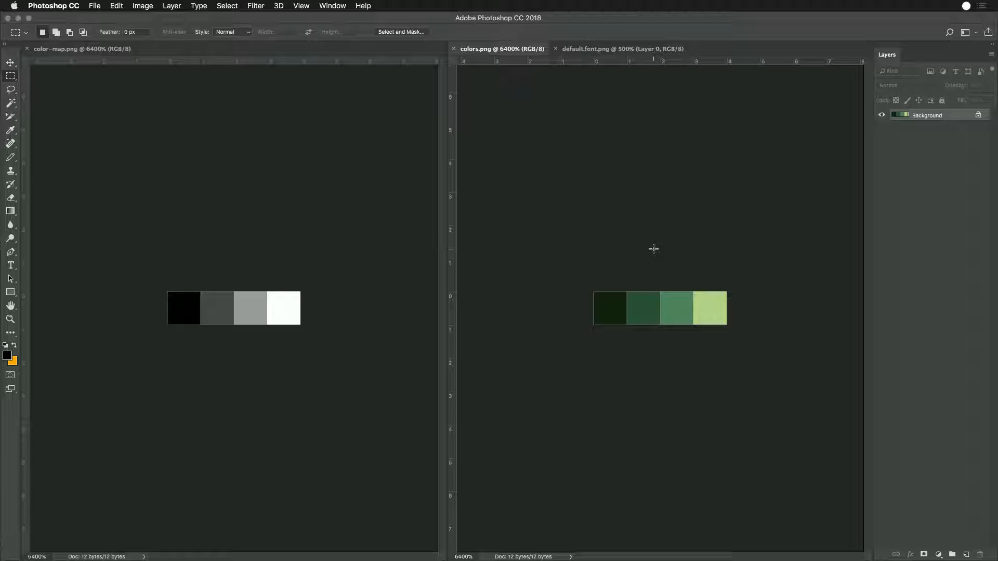
{"action": "left_click", "coordinate": [598, 49]}
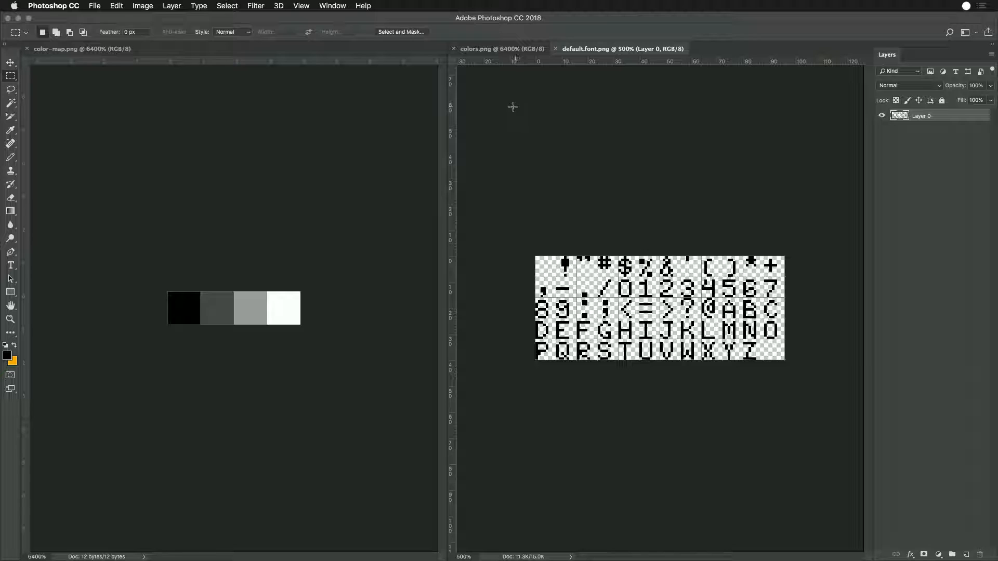
- Switch to Finder and open sprites.png from the Workspace Sandbox folder in Photoshop
{"action": "key", "text": "super+Tab"}
{"action": "left_click", "coordinate": [463, 277]}
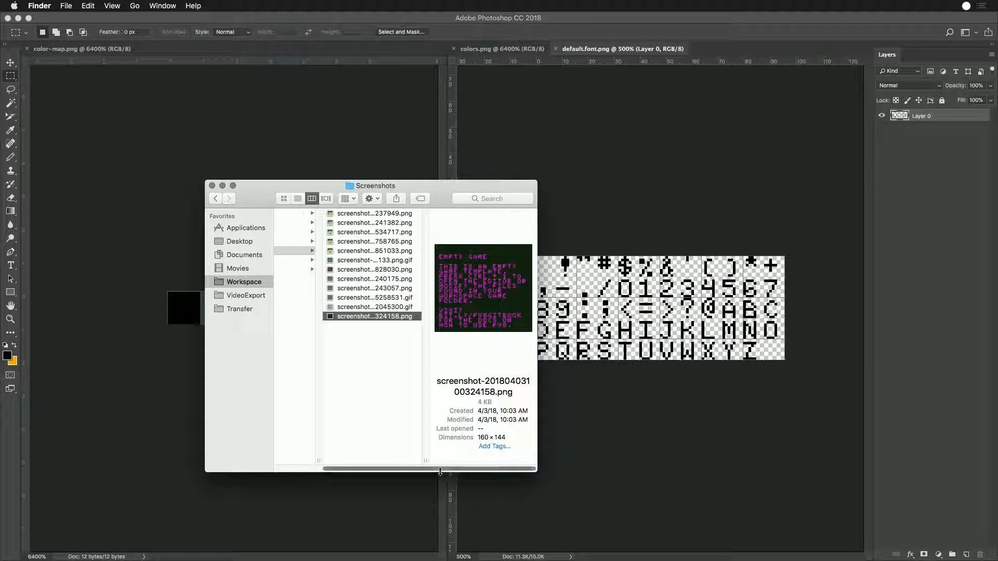
{"action": "left_click_drag", "start_coordinate": [440, 469], "coordinate": [393, 469]}
{"action": "left_click", "coordinate": [285, 233]}
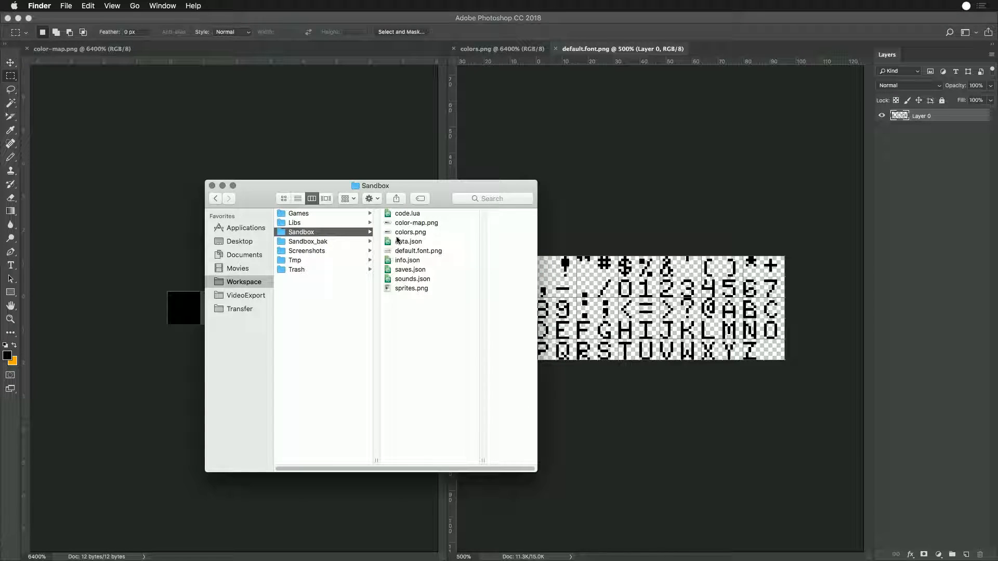
{"action": "double_click", "coordinate": [411, 289]}
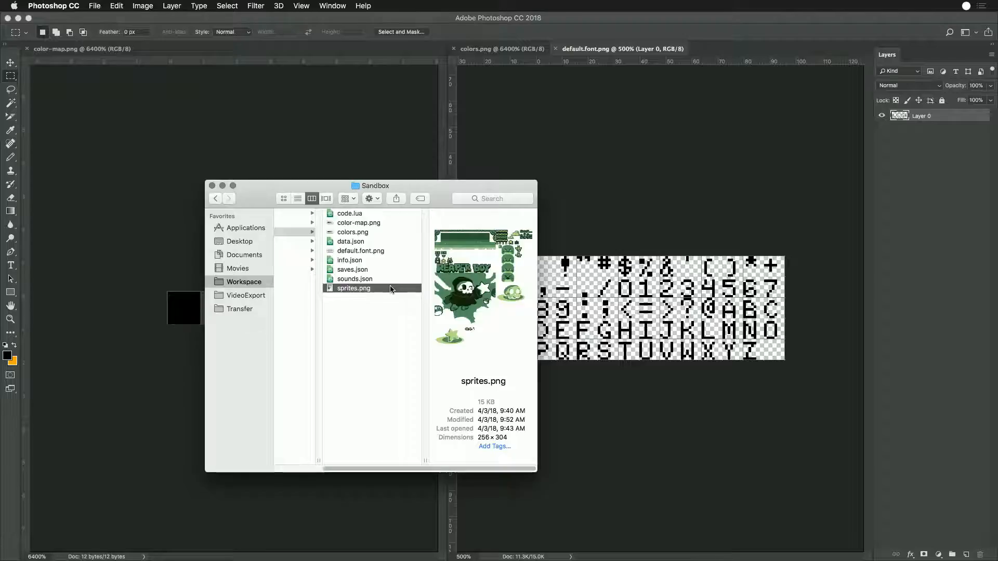
{"action": "key", "text": "super+equal"}
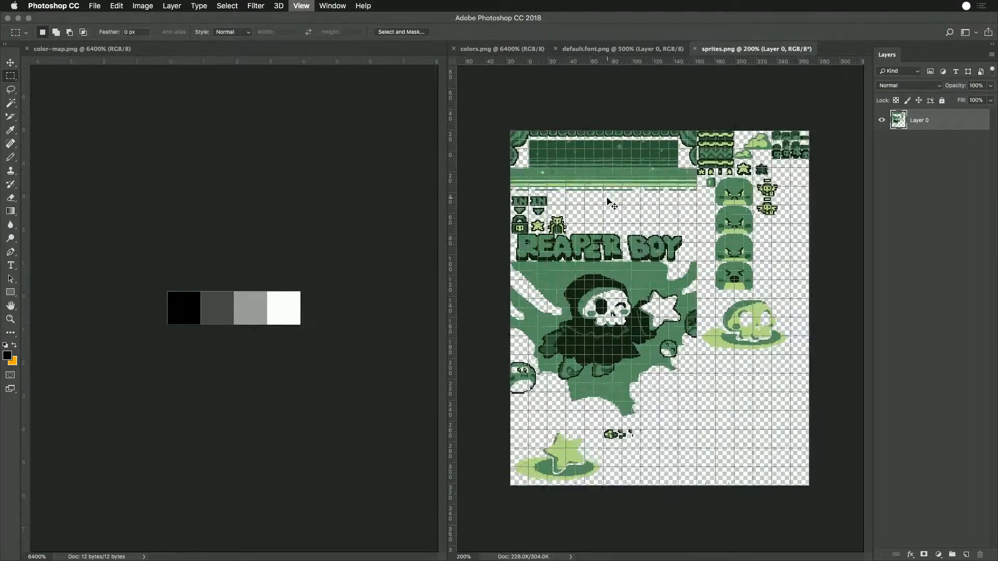
- Select all of the darkest green in sprites.png with the Magic Wand and fill it with black
{"action": "key", "text": "w"}
{"action": "left_click", "coordinate": [602, 290]}
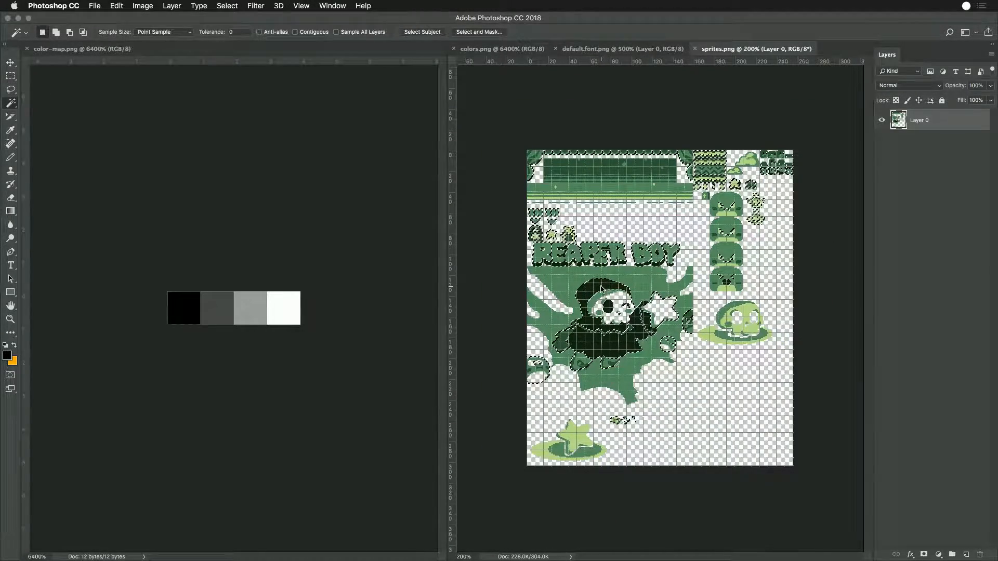
{"action": "key", "text": "alt+BackSpace"}
{"action": "key", "text": "i"}
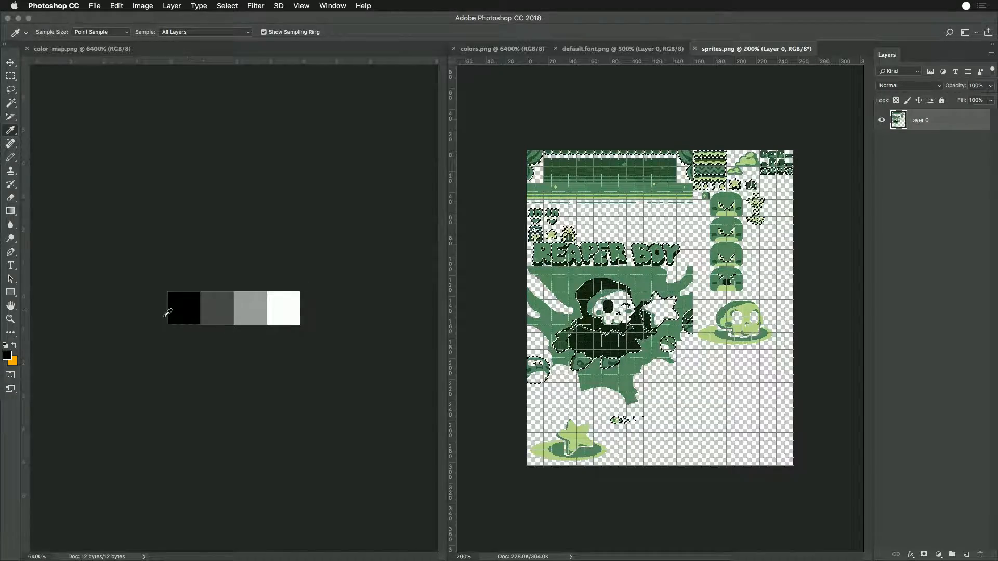
- Select all of the dark green in the sprites and fill it with the dark gray sampled from color-map.png
{"action": "key", "text": "w"}
{"action": "left_click", "coordinate": [546, 277]}
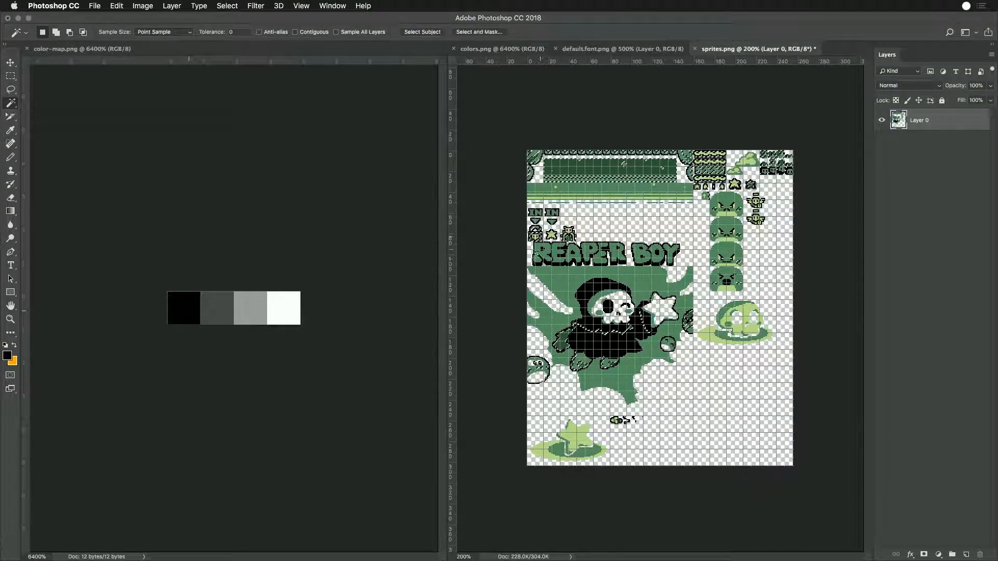
{"action": "key", "text": "i"}
{"action": "left_click", "coordinate": [214, 302]}
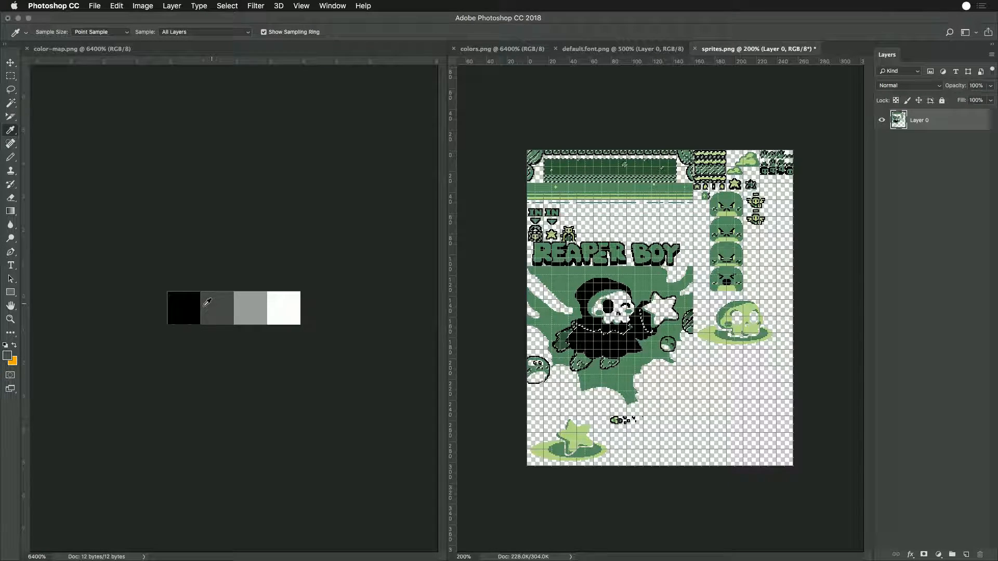
- Select all of the medium green in the sprites and fill it with the light gray sampled from color-map.png
{"action": "key", "text": "w"}
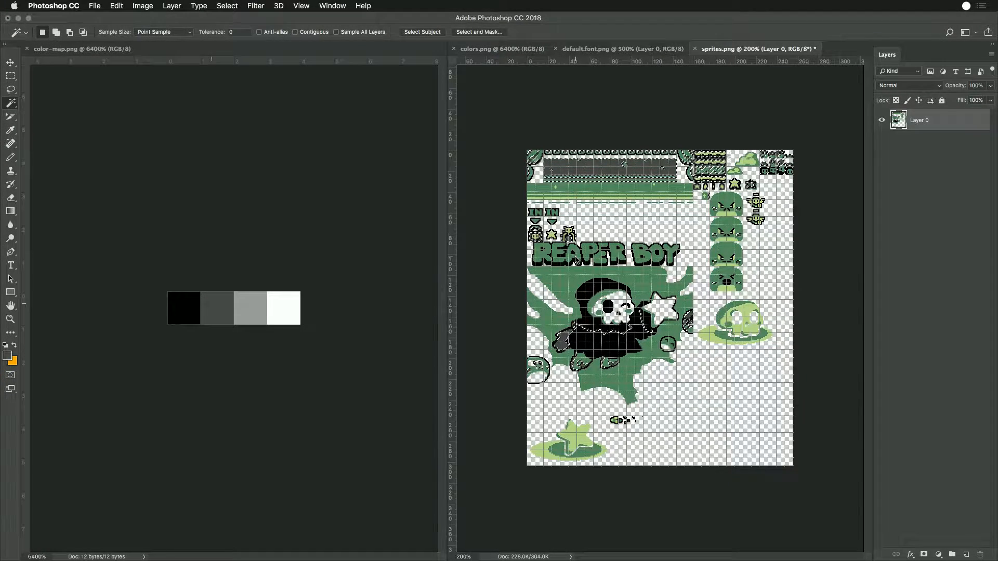
{"action": "key", "text": "i"}
{"action": "left_click", "coordinate": [263, 306]}
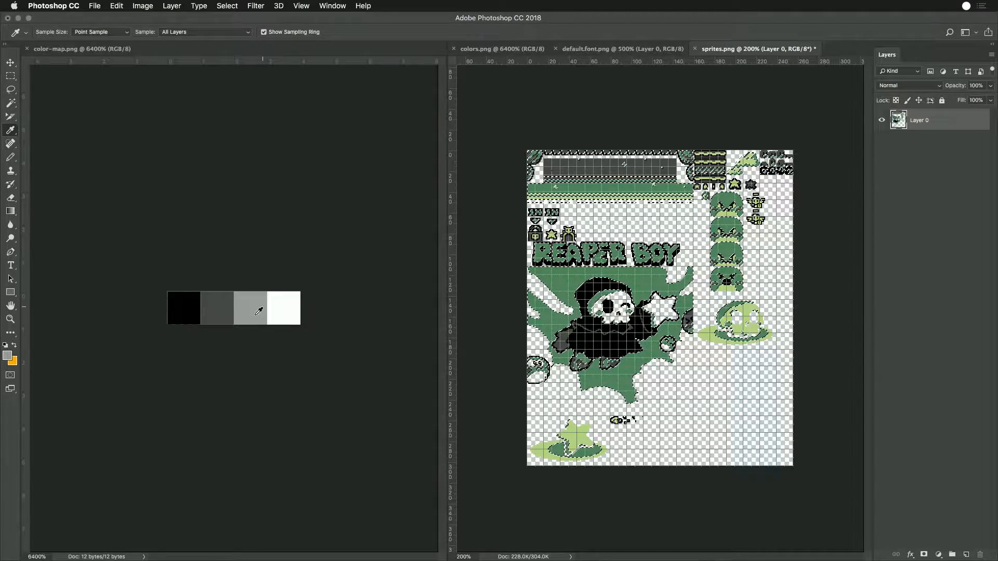
{"action": "key", "text": "alt+BackSpace"}
- Select all of the light green in the sprites and fill it with the white sampled from color-map.png
{"action": "key", "text": "w"}
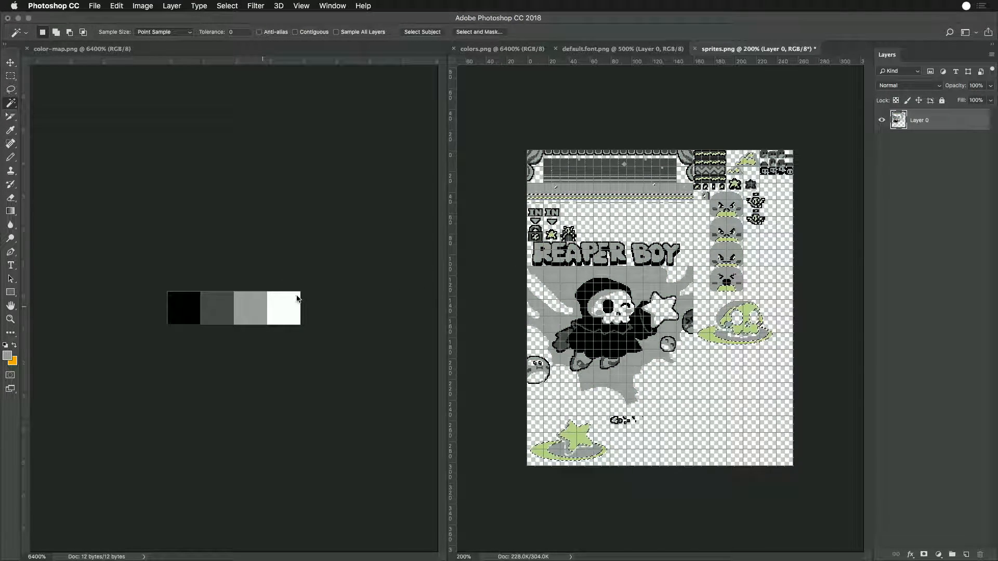
{"action": "key", "text": "i"}
{"action": "left_click", "coordinate": [277, 311]}
{"action": "key", "text": "alt+BackSpace"}
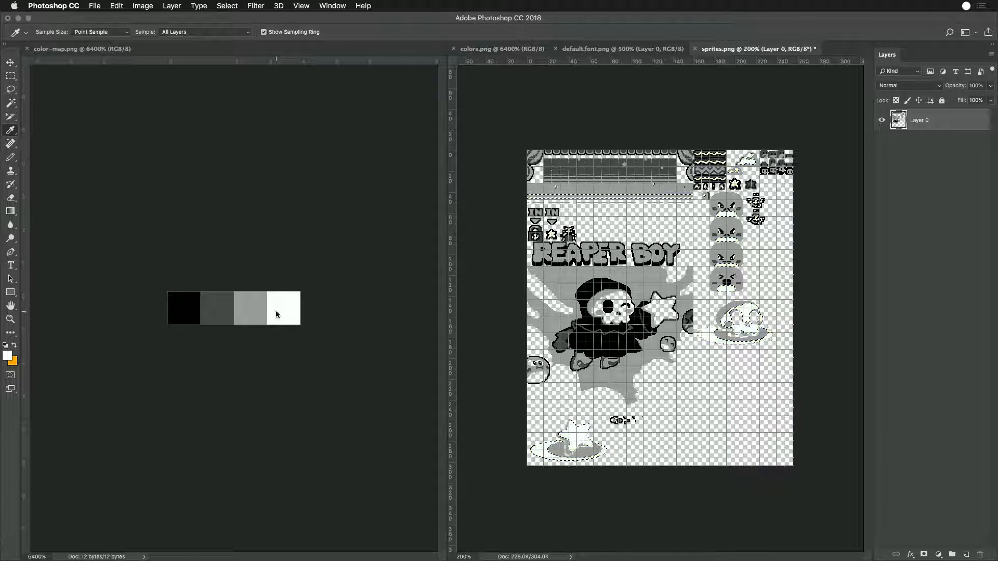
- Clear the selection, return to the Rectangular Marquee tool, and save the recolored sprites.png
{"action": "key", "text": "w"}
{"action": "key", "text": "ctrl+d"}
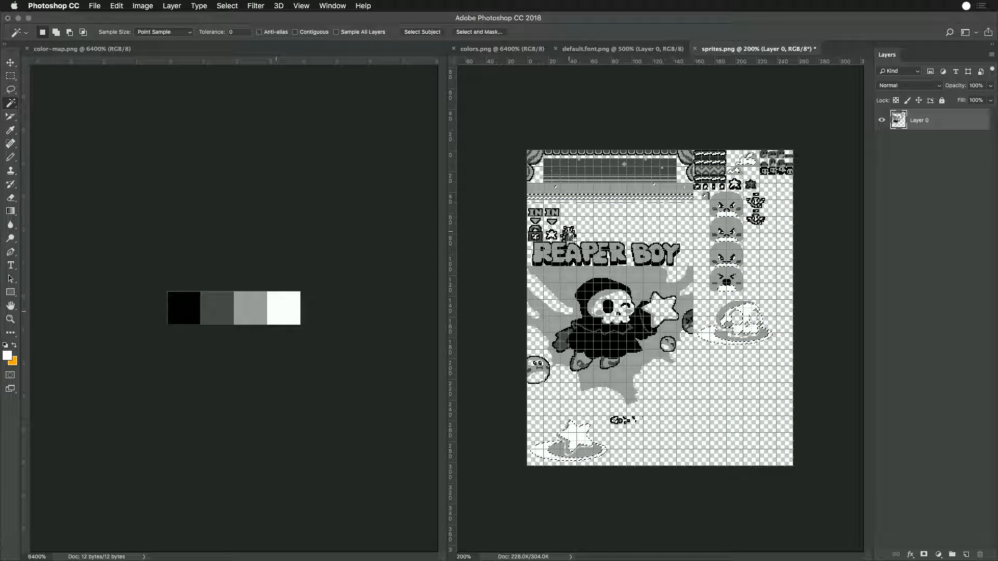
{"action": "left_click", "coordinate": [9, 73]}
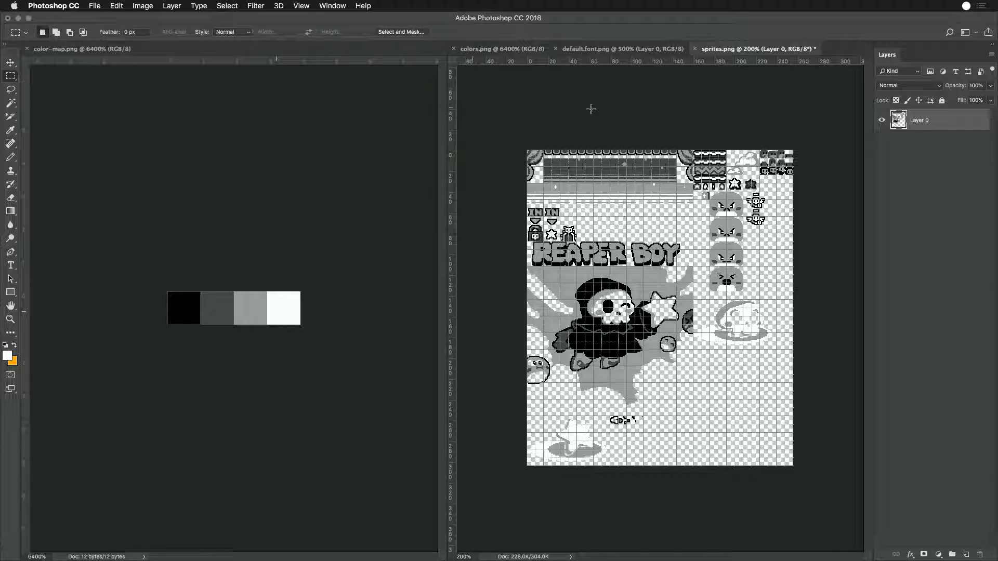
{"action": "key", "text": "cmd+s"}
- Switch to Game Creator Pro, leave the running game for the Sprite Editor, and view both pages of sprites
{"action": "key", "text": "super+Tab"}
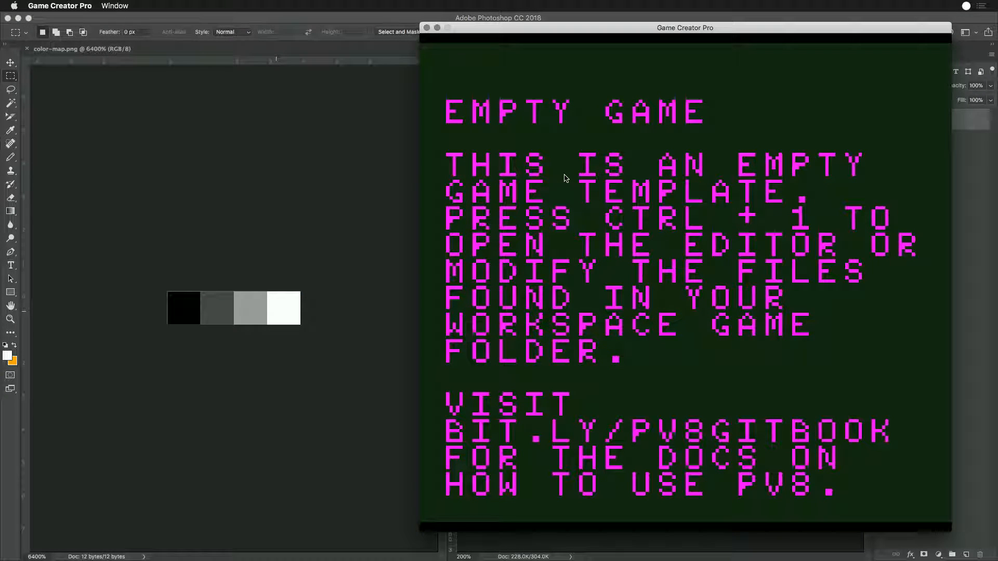
{"action": "key", "text": "ctrl+1"}
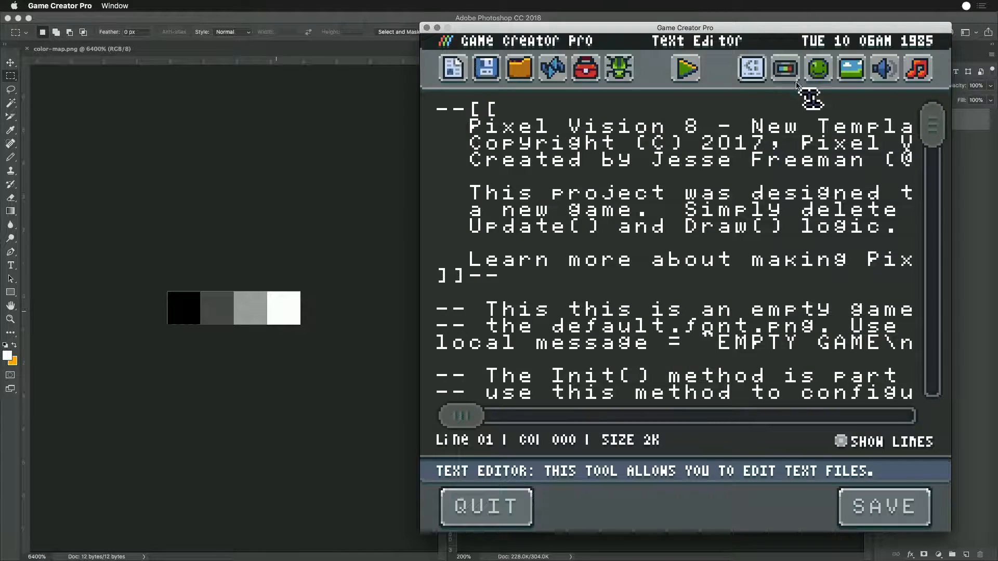
{"action": "left_click", "coordinate": [821, 76]}
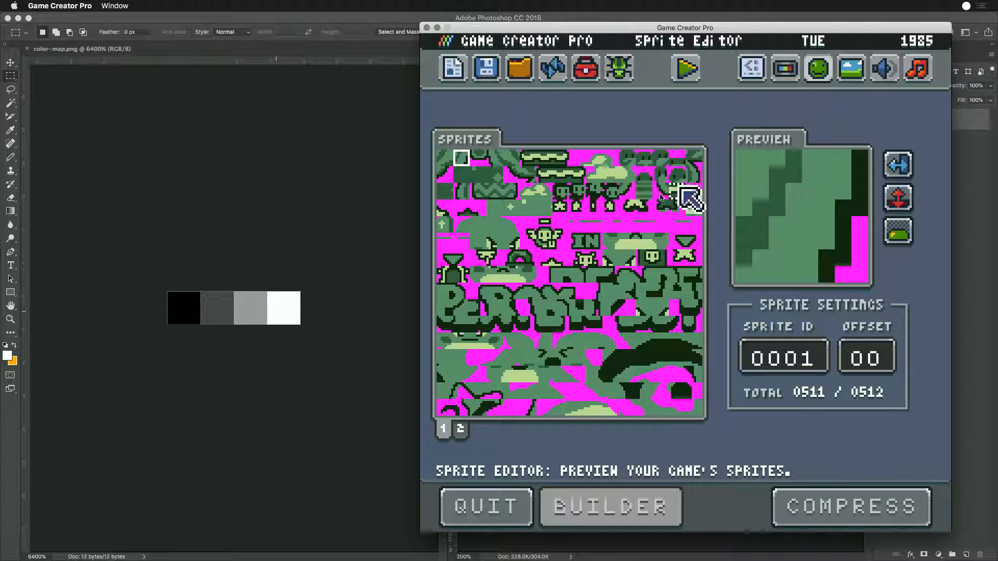
{"action": "left_click", "coordinate": [460, 430]}
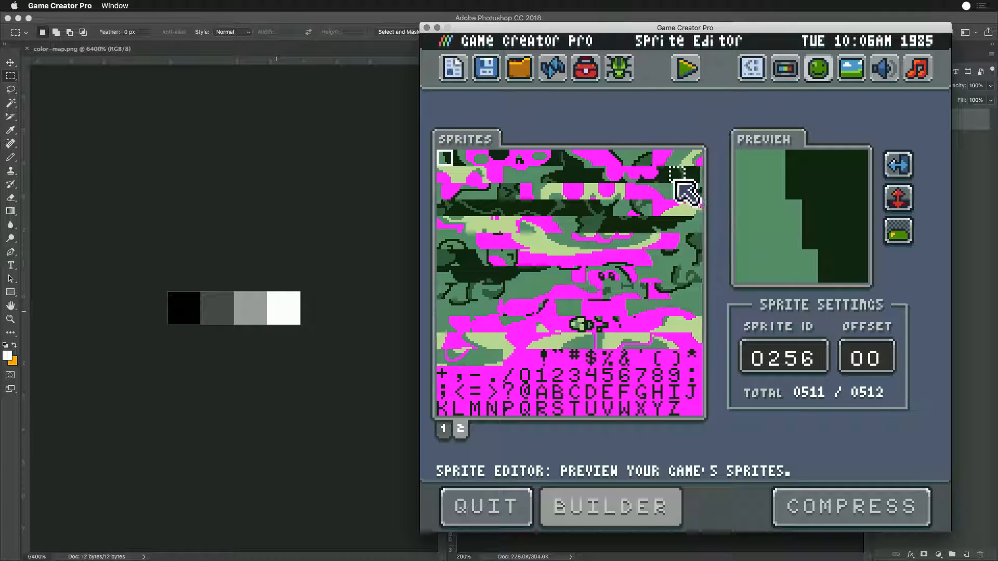
{"action": "left_click", "coordinate": [443, 429]}
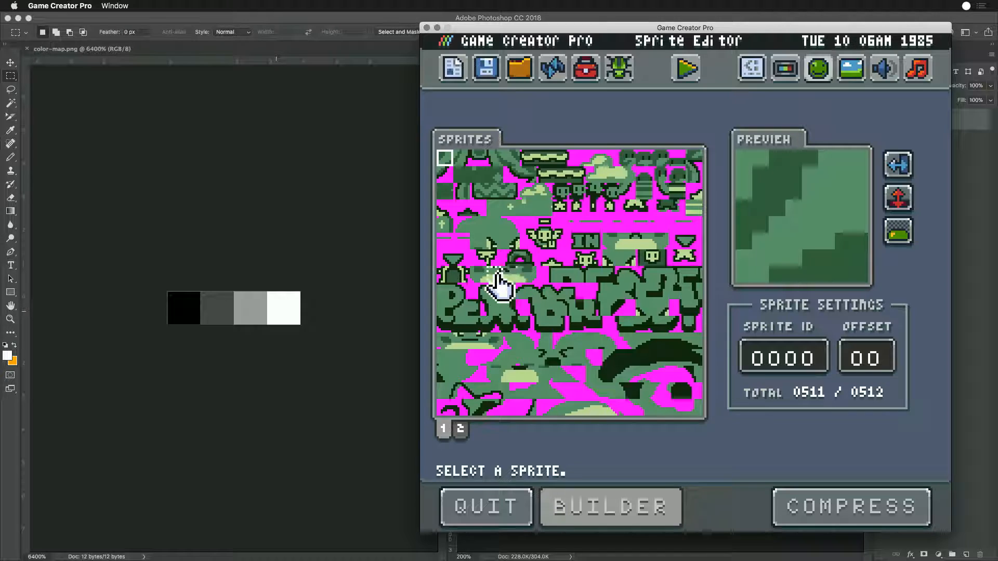
- Switch to Chrome and search Google for "gameboy color palettes" in a new window
{"action": "key", "text": "super+Tab"}
{"action": "key", "text": "super+Tab"}
{"action": "key", "text": "super+Tab"}
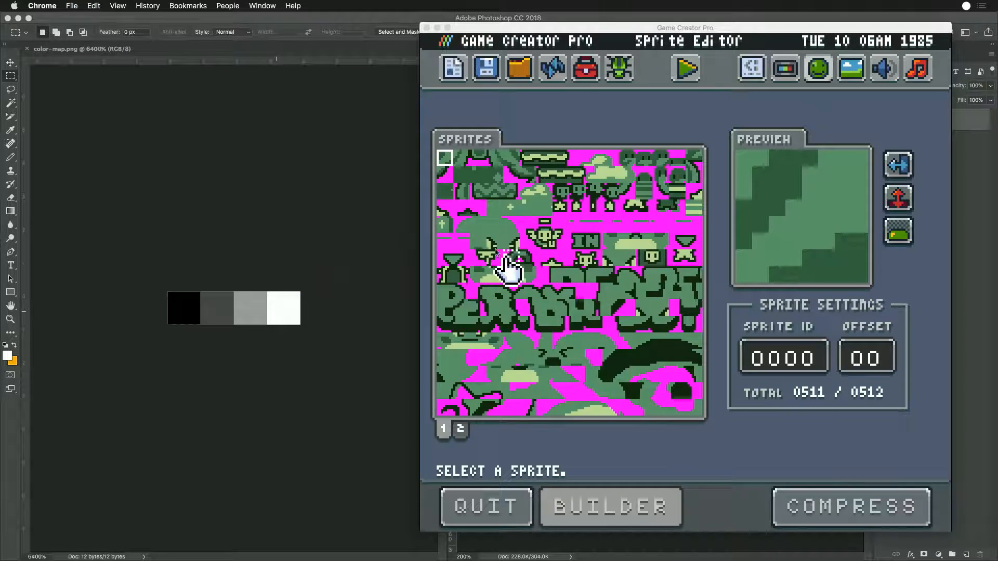
{"action": "key", "text": "super+n"}
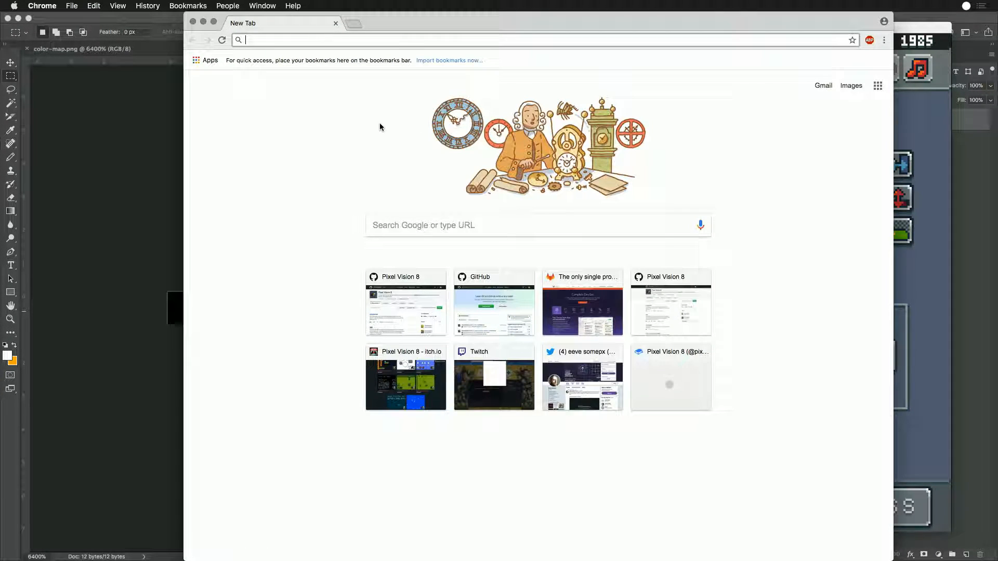
{"action": "type", "text": "gameboy color"}
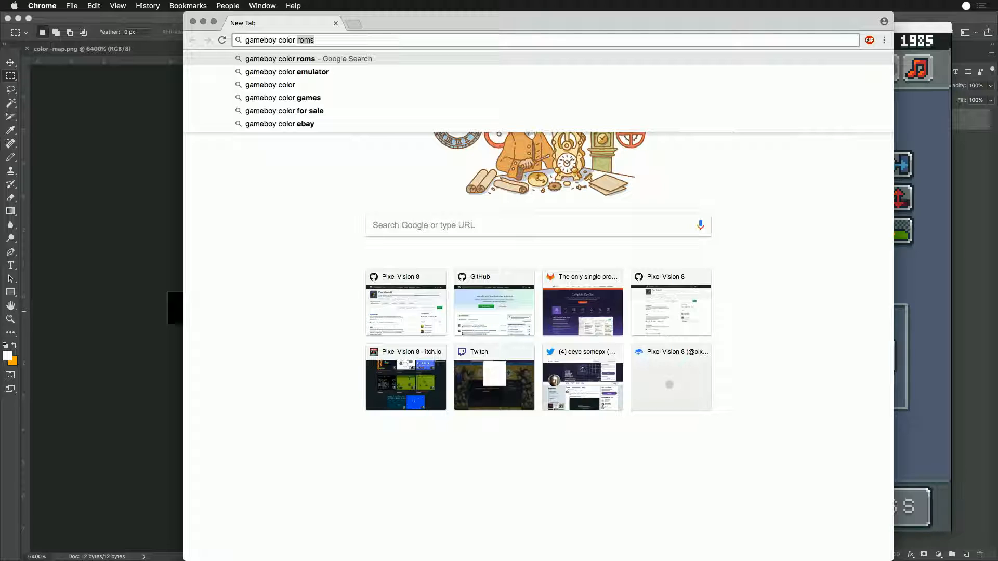
{"action": "key", "text": "BackSpace"}
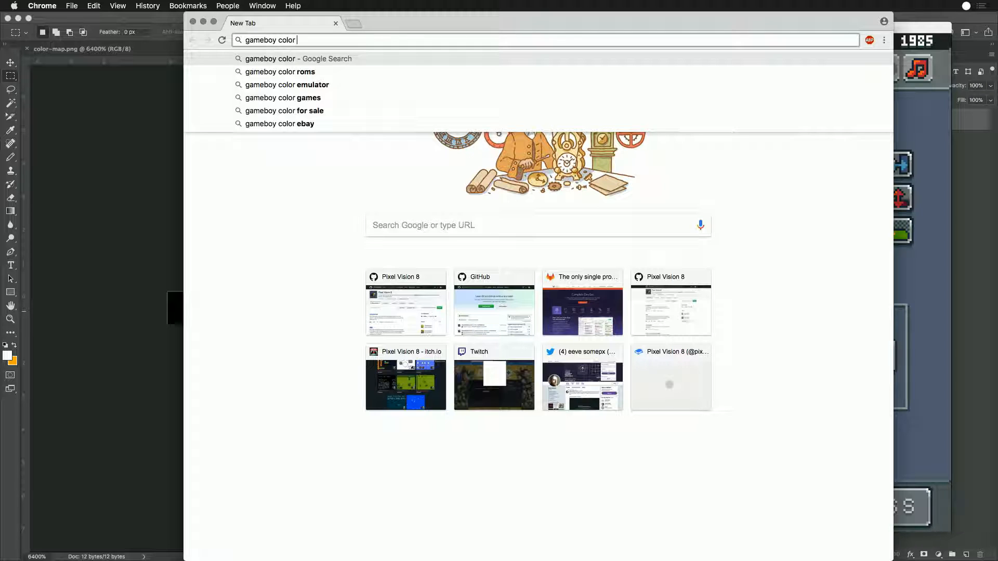
{"action": "type", "text": "palette"}
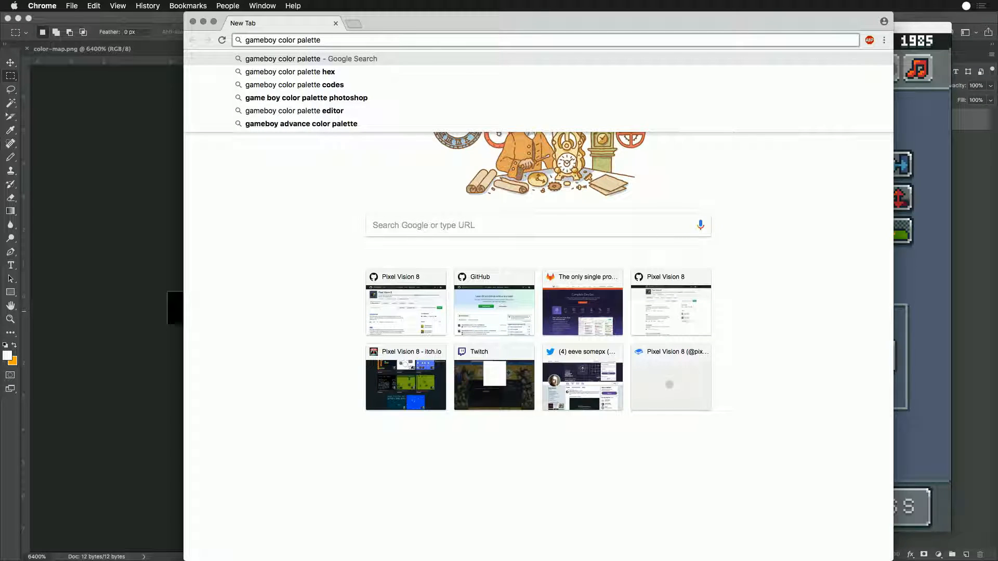
{"action": "type", "text": "s"}
{"action": "key", "text": "Return"}
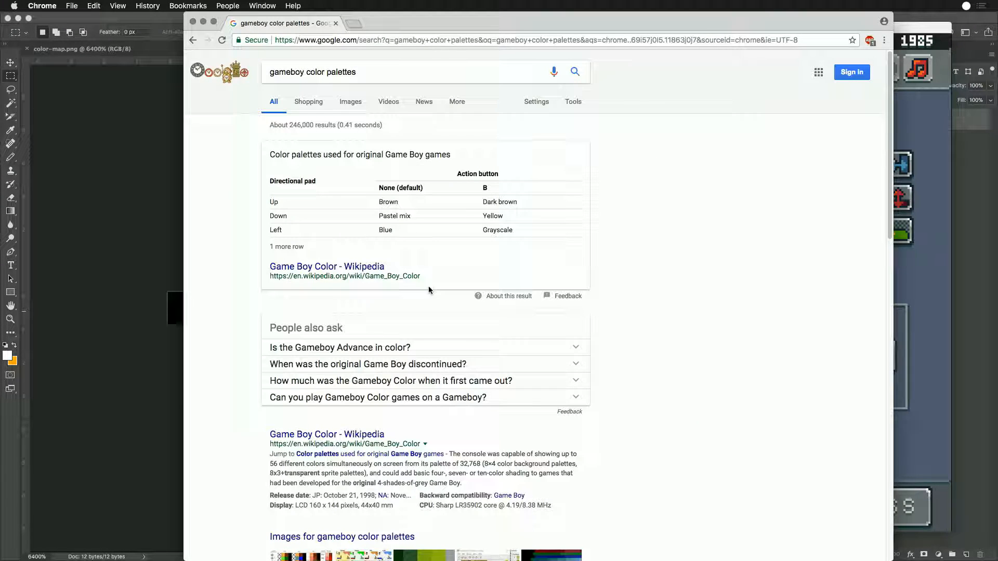
- Open the Game Boy Color article on Wikipedia and examine the enlarged chart of keypad palettes
{"action": "left_click", "coordinate": [361, 274]}
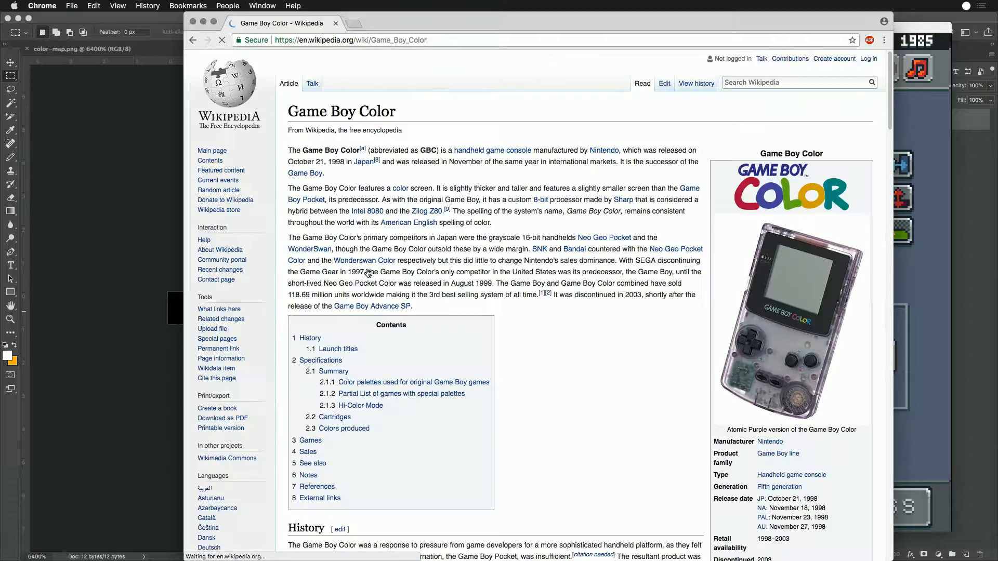
{"action": "scroll", "coordinate": [586, 363], "scroll_direction": "down", "scroll_amount": 4}
{"action": "scroll", "coordinate": [584, 359], "scroll_direction": "down", "scroll_amount": 15}
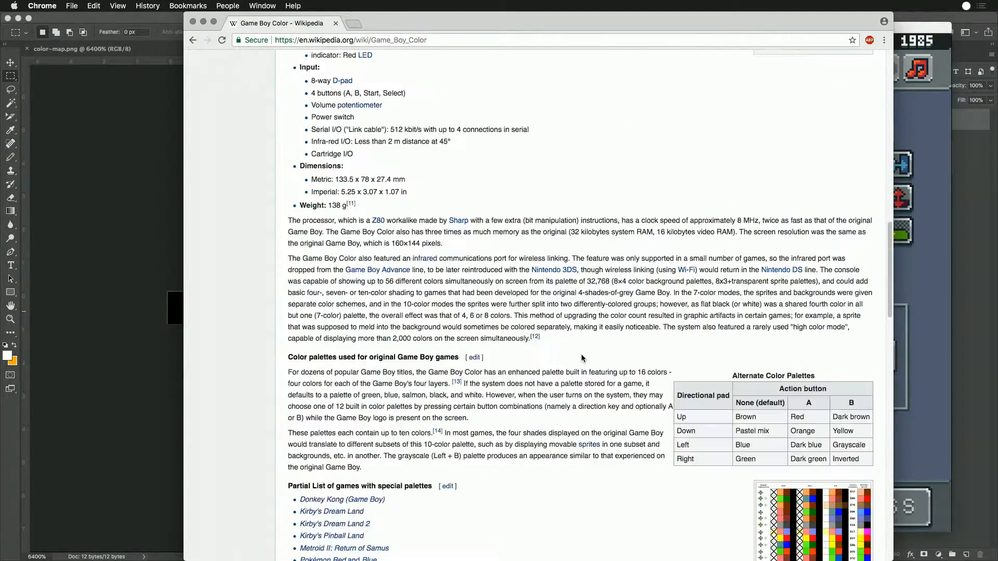
{"action": "scroll", "coordinate": [582, 356], "scroll_direction": "down", "scroll_amount": 2}
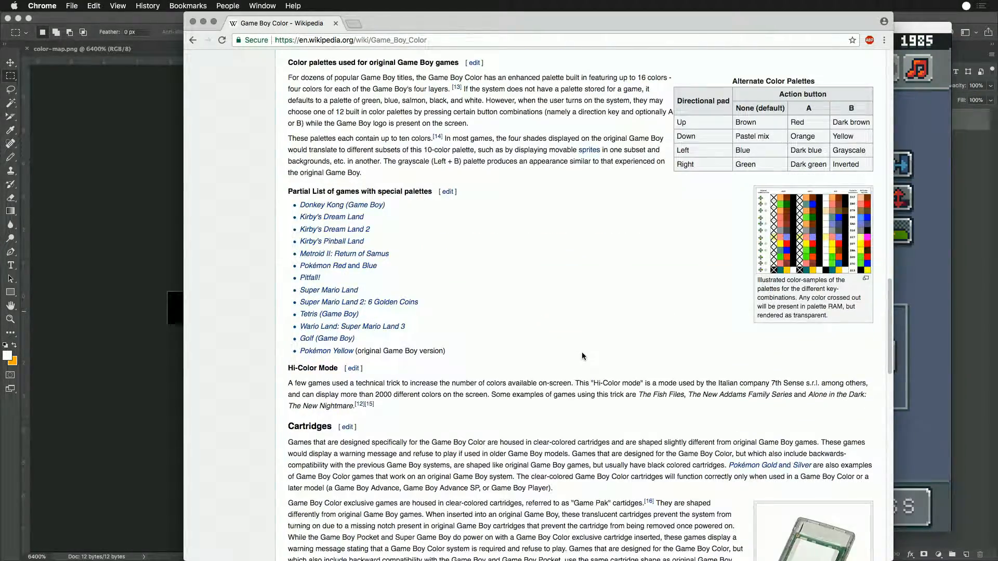
{"action": "left_click", "coordinate": [789, 242]}
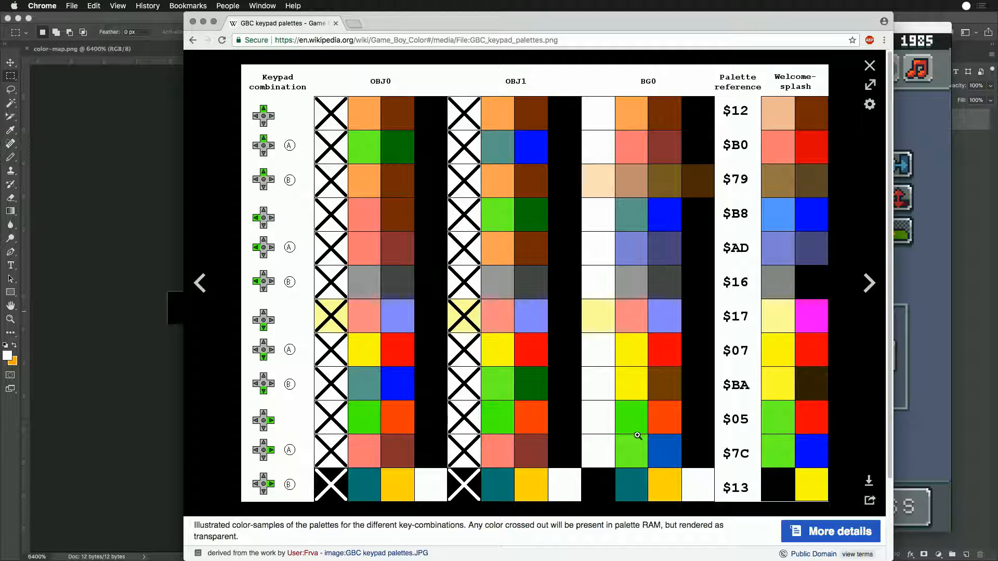
{"action": "left_click", "coordinate": [870, 66]}
{"action": "scroll", "coordinate": [497, 307], "scroll_direction": "down", "scroll_amount": 1}
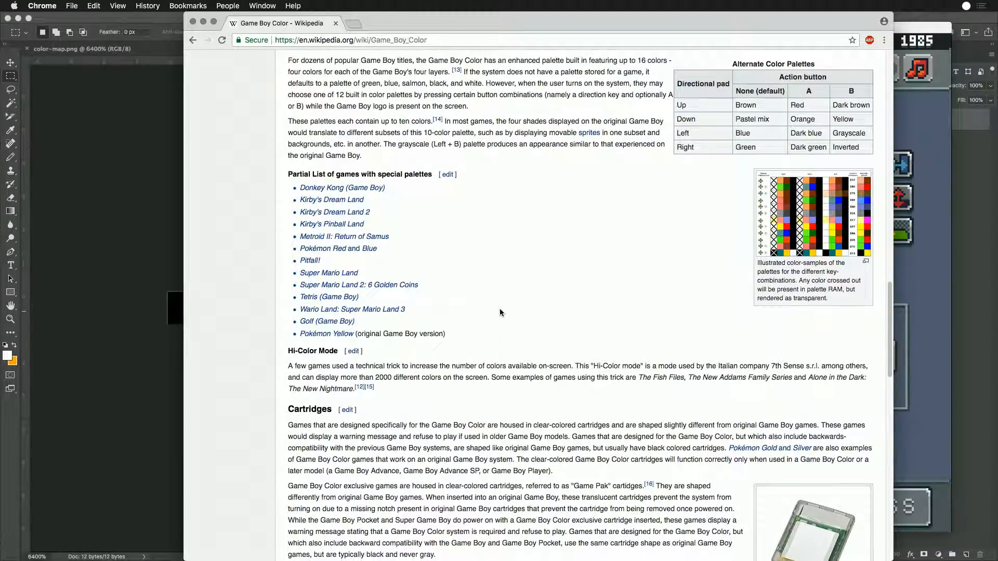
{"action": "scroll", "coordinate": [500, 312], "scroll_direction": "down", "scroll_amount": 15}
{"action": "scroll", "coordinate": [523, 295], "scroll_direction": "up", "scroll_amount": 20}
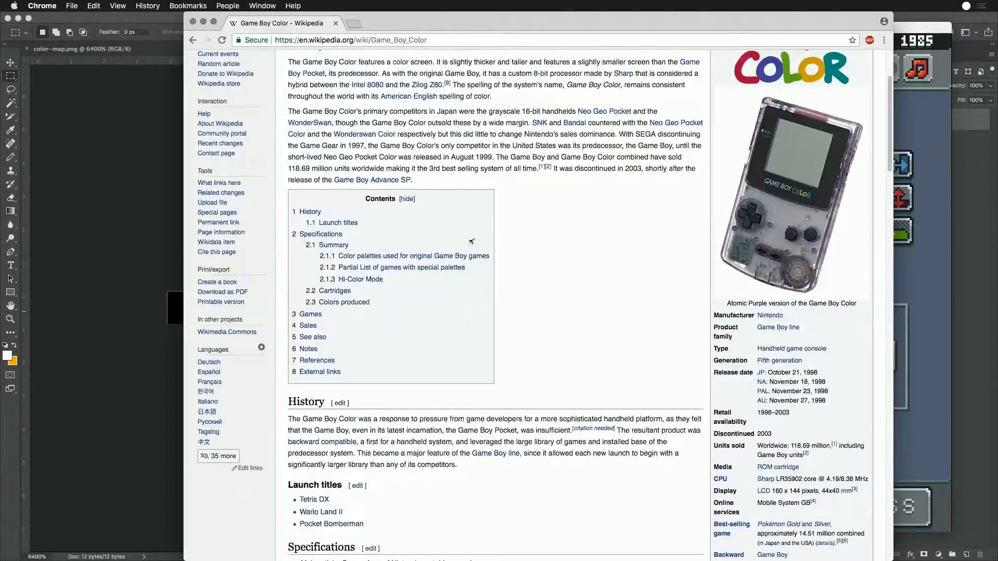
{"action": "scroll", "coordinate": [472, 241], "scroll_direction": "up", "scroll_amount": 3}
- Search Google for "gameboy systemn colors" and look through the results
{"action": "left_click", "coordinate": [331, 39]}
{"action": "type", "text": "gameboy"}
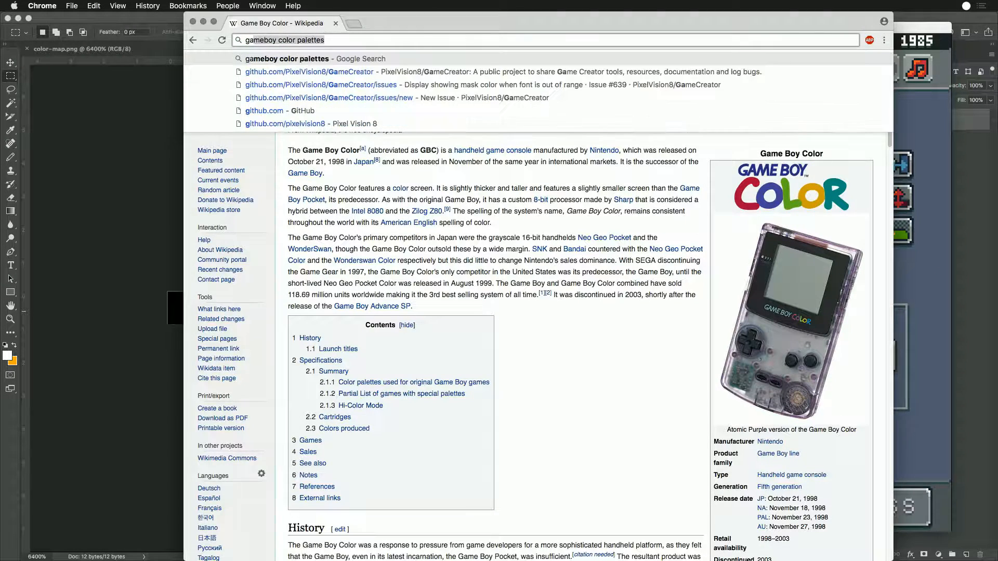
{"action": "type", "text": " color"}
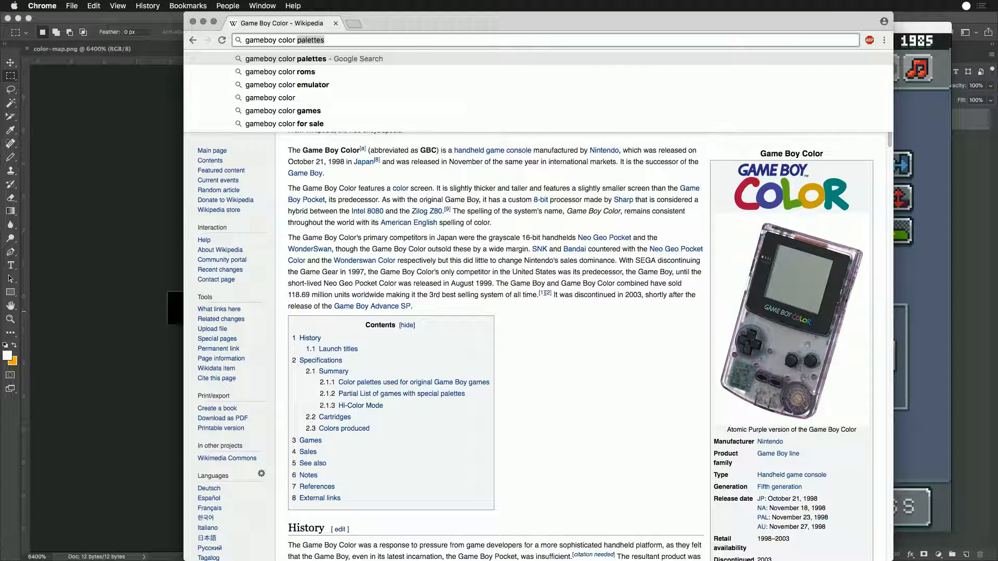
{"action": "key", "text": "BackSpace"}
{"action": "key", "text": "BackSpace"}
{"action": "key", "text": "BackSpace"}
{"action": "key", "text": "BackSpace"}
{"action": "key", "text": "BackSpace"}
{"action": "key", "text": "BackSpace"}
{"action": "key", "text": "BackSpace"}
{"action": "type", "text": "systemnn co"}
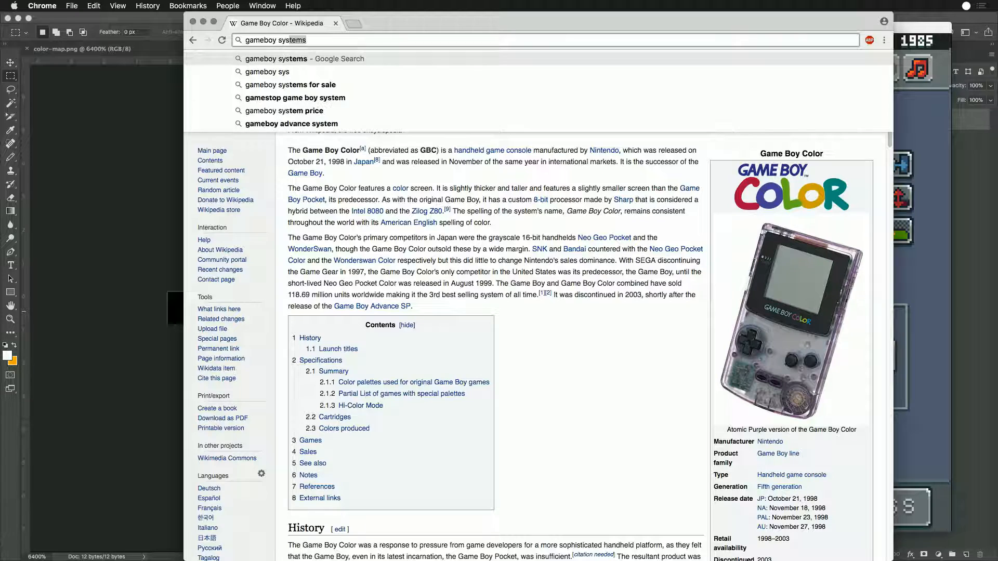
{"action": "type", "text": "lors"}
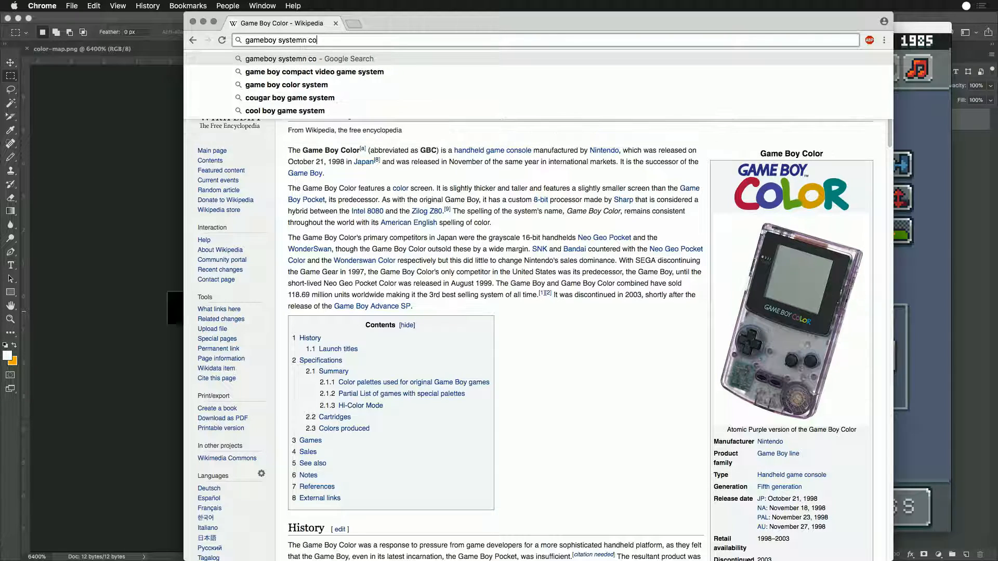
{"action": "key", "text": "Return"}
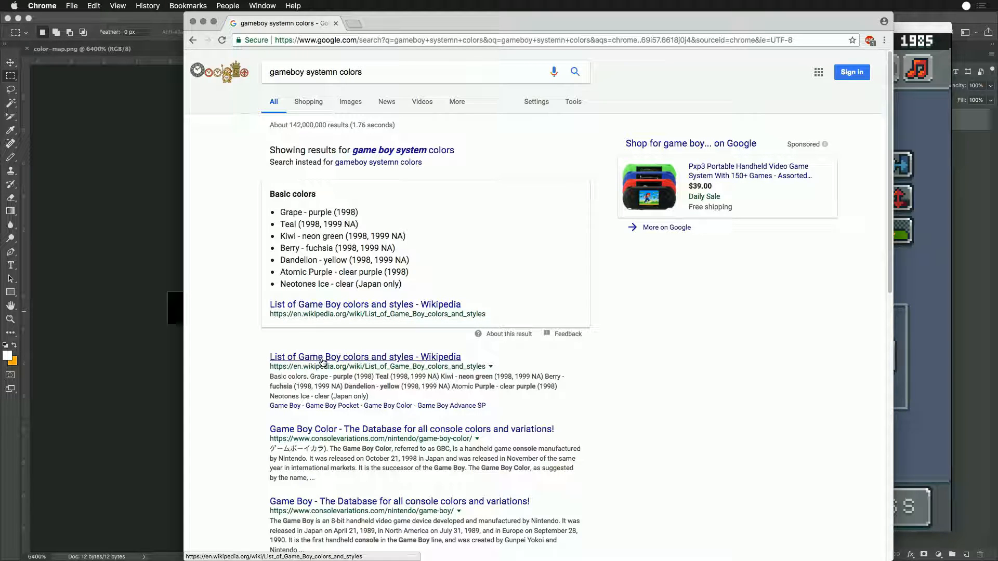
{"action": "scroll", "coordinate": [244, 413], "scroll_direction": "down", "scroll_amount": 5}
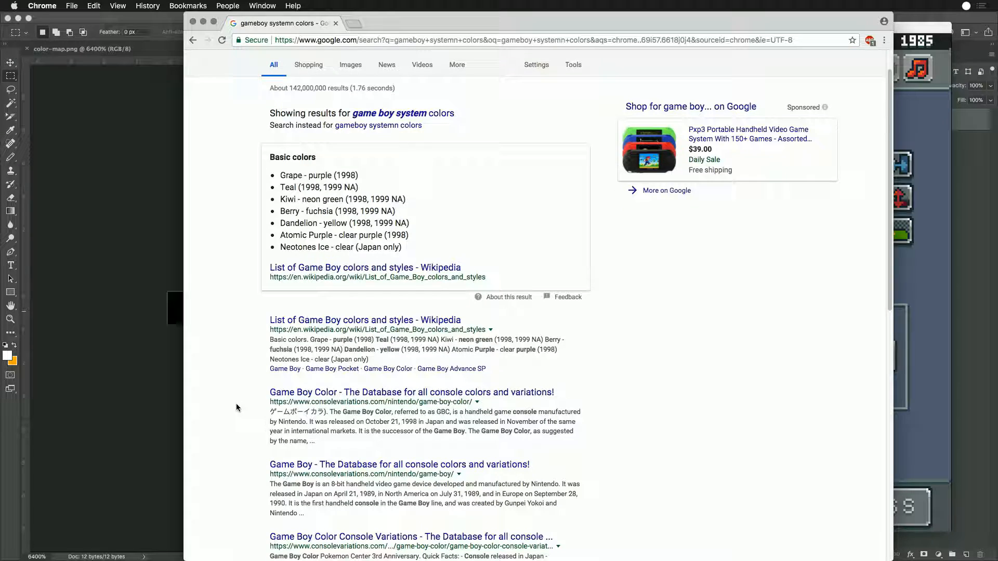
{"action": "scroll", "coordinate": [234, 410], "scroll_direction": "up", "scroll_amount": 5}
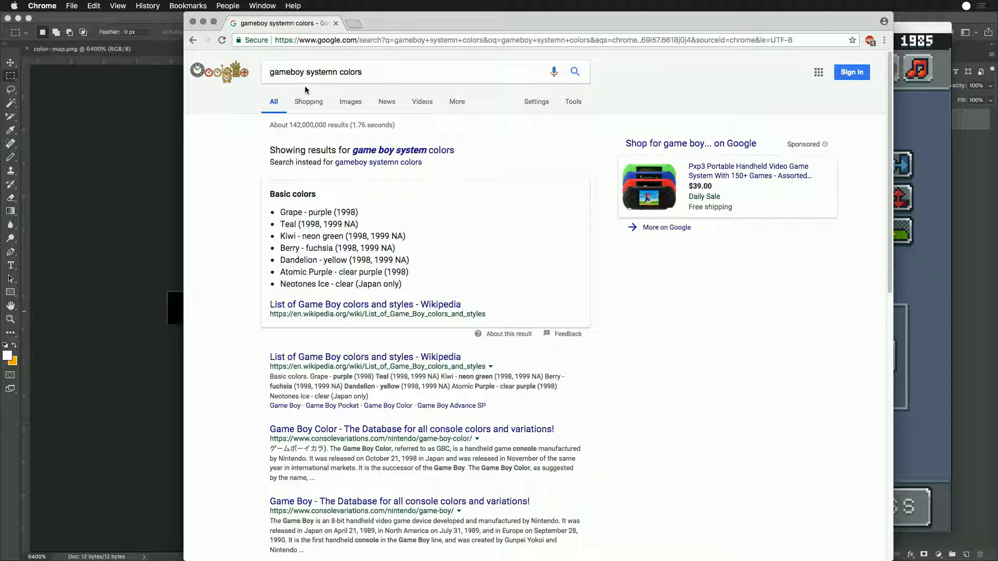
- Shorten the search query to "gameboy colors" and run it again
{"action": "double_click", "coordinate": [320, 71]}
{"action": "key", "text": "BackSpace"}
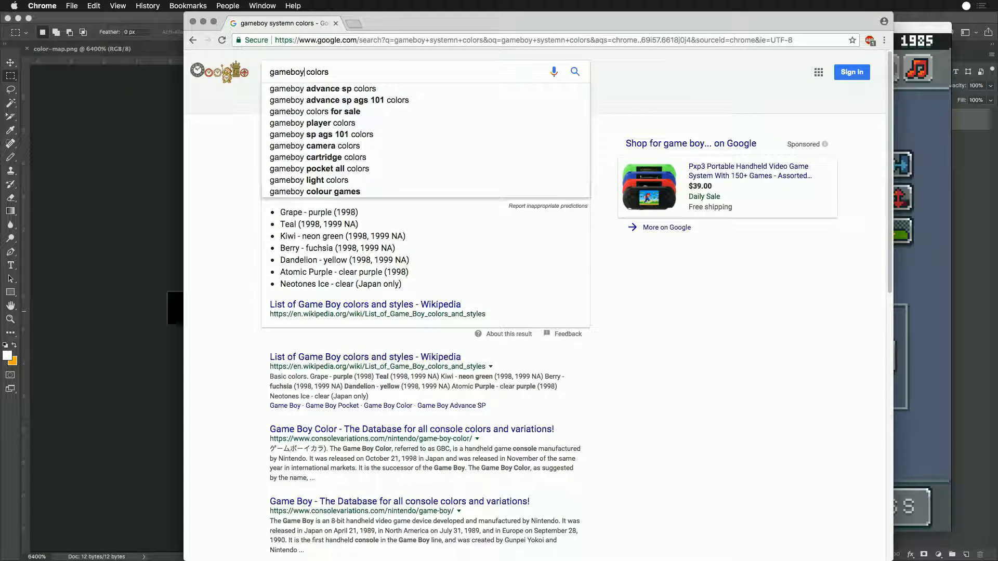
{"action": "key", "text": "Return"}
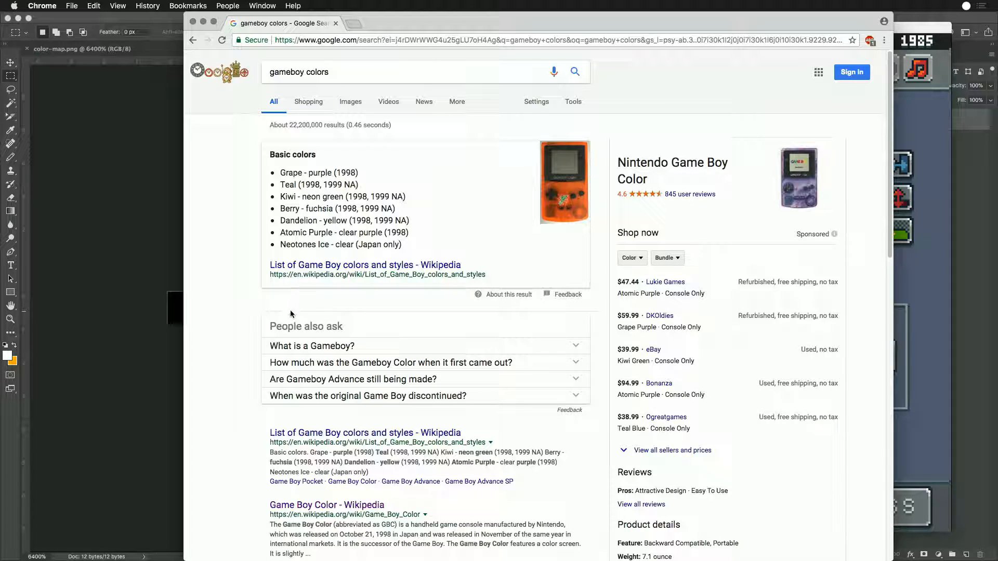
- Search Google for "wikipedia nes system colors" instead
{"action": "triple_click", "coordinate": [345, 37]}
{"action": "triple_click", "coordinate": [342, 69]}
{"action": "type", "text": "wikipedi"}
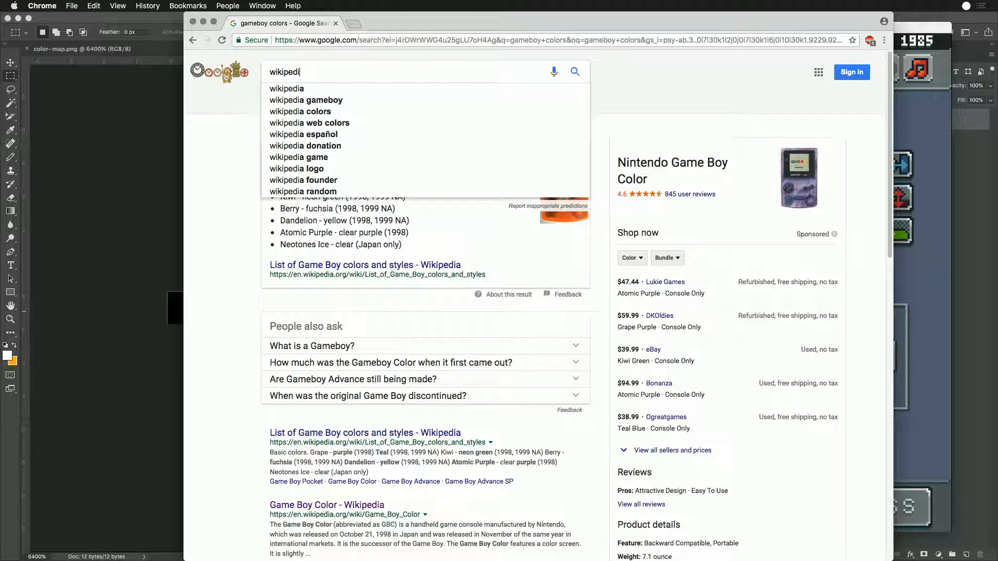
{"action": "type", "text": "a nes system colors"}
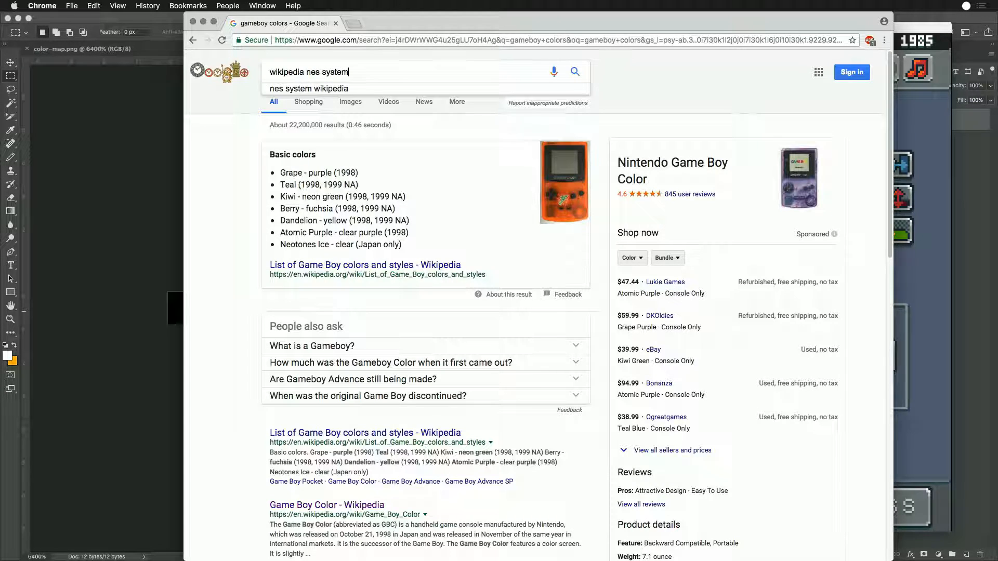
{"action": "key", "text": "Return"}
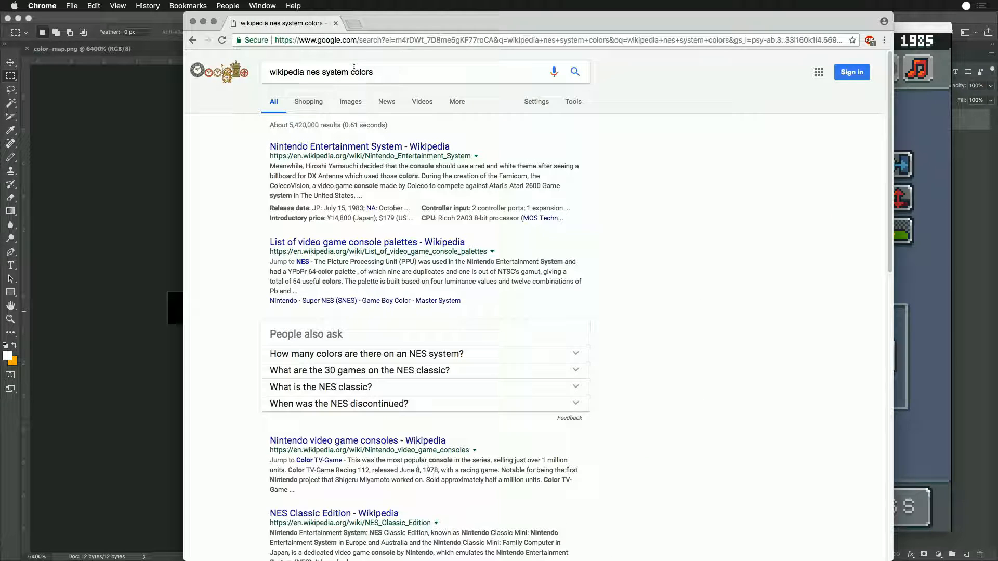
- Open Wikipedia's "List of video game console palettes" and find the Game Boy Color startup palettes
{"action": "left_click", "coordinate": [339, 244]}
{"action": "scroll", "coordinate": [569, 427], "scroll_direction": "down", "scroll_amount": 10}
{"action": "scroll", "coordinate": [683, 419], "scroll_direction": "down", "scroll_amount": 15}
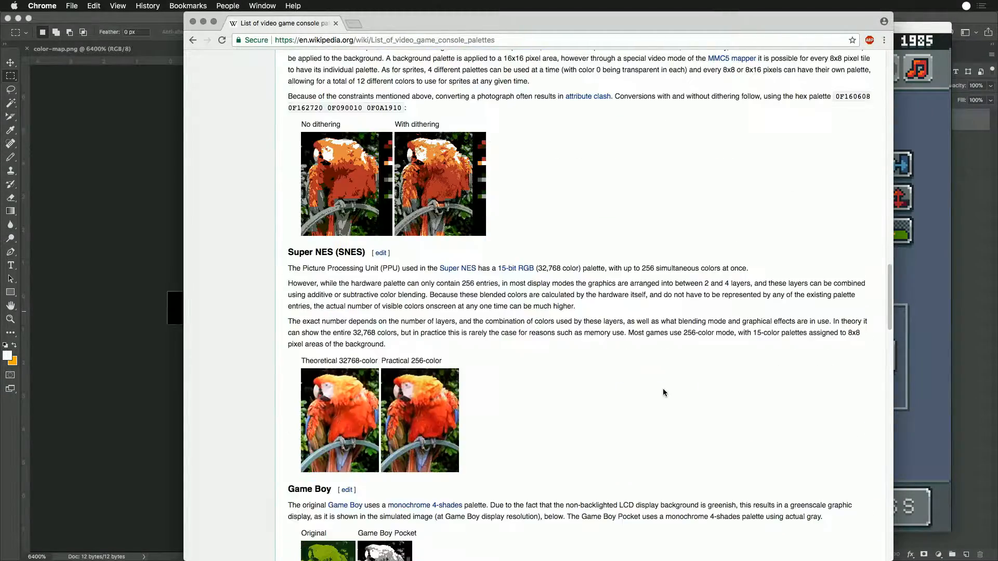
{"action": "scroll", "coordinate": [663, 390], "scroll_direction": "down", "scroll_amount": 7}
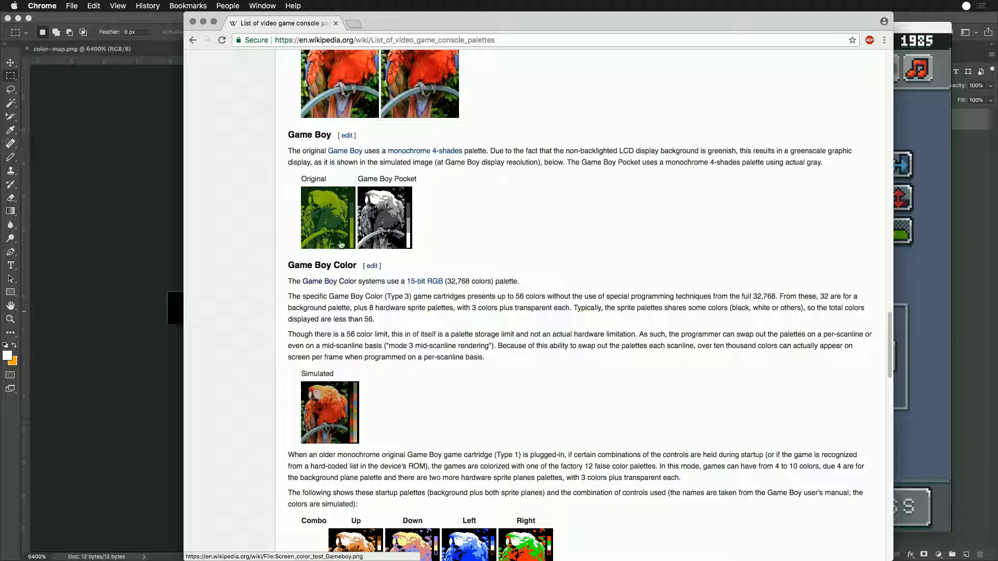
{"action": "scroll", "coordinate": [429, 319], "scroll_direction": "down", "scroll_amount": 5}
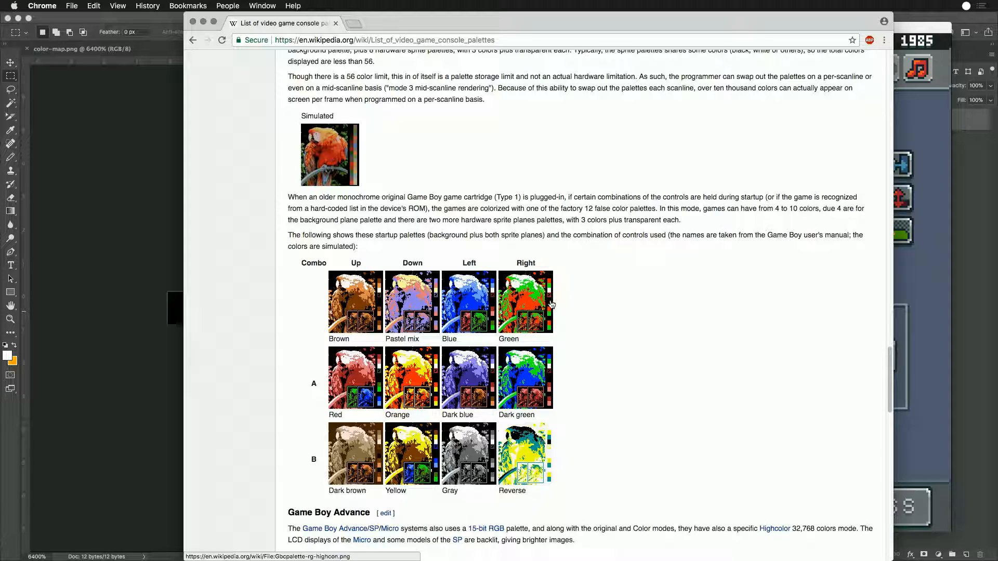
- Open the Brown startup palette's parrot image and copy it
{"action": "left_click", "coordinate": [360, 292]}
{"action": "right_click", "coordinate": [541, 271]}
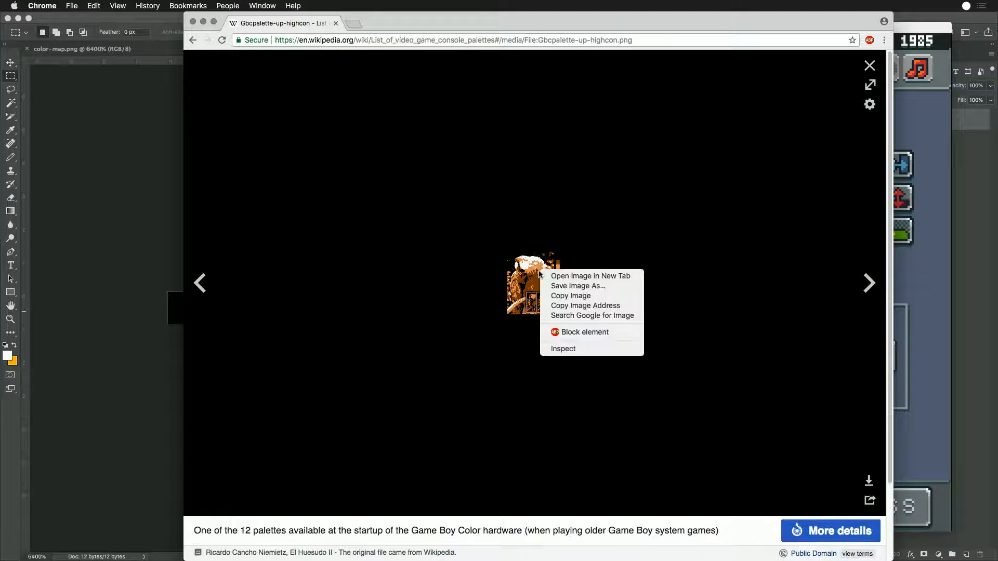
{"action": "left_click", "coordinate": [552, 296]}
- Switch to Photoshop and bring up colors.png beside color-map.png
{"action": "left_click", "coordinate": [165, 218]}
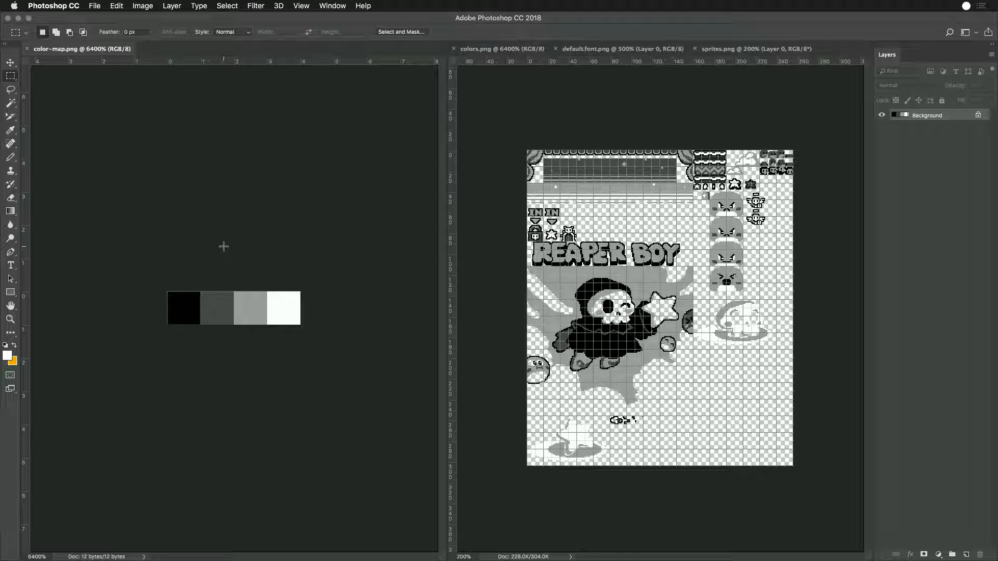
{"action": "left_click", "coordinate": [500, 48]}
{"action": "left_click", "coordinate": [288, 165]}
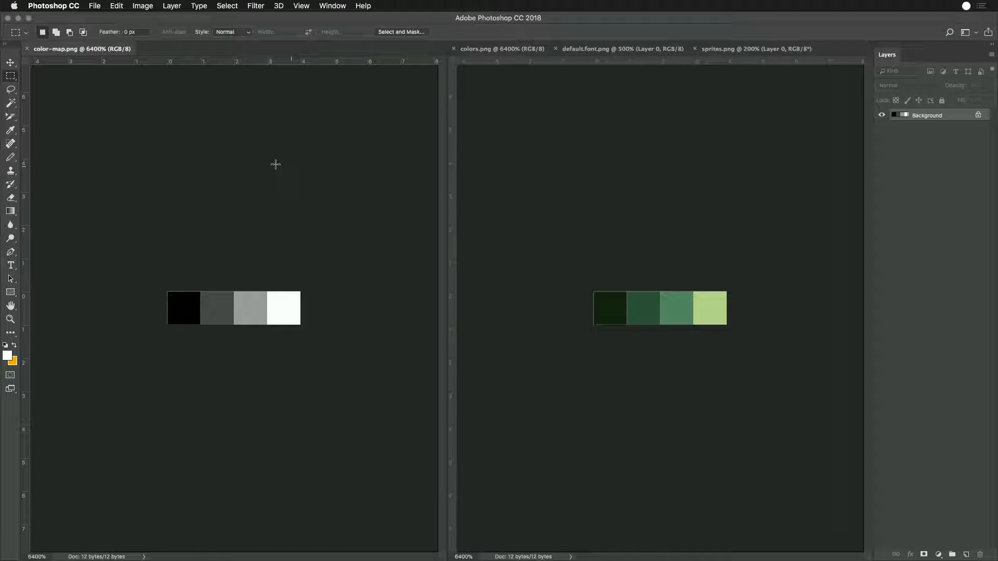
- Create a new 105 × 120 px document and paste the copied palette image into it
{"action": "key", "text": "super+n"}
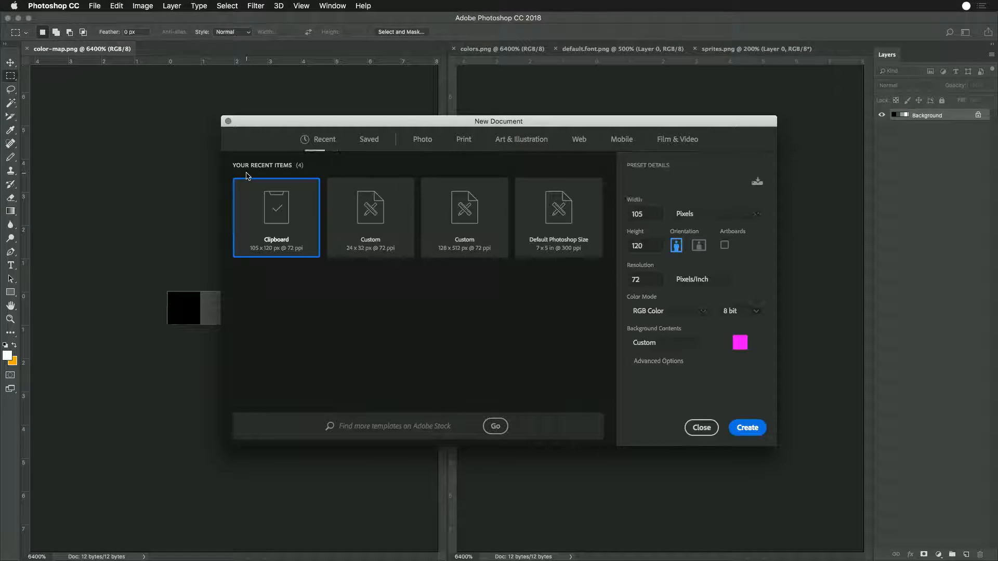
{"action": "key", "text": "Return"}
{"action": "key", "text": "super+v"}
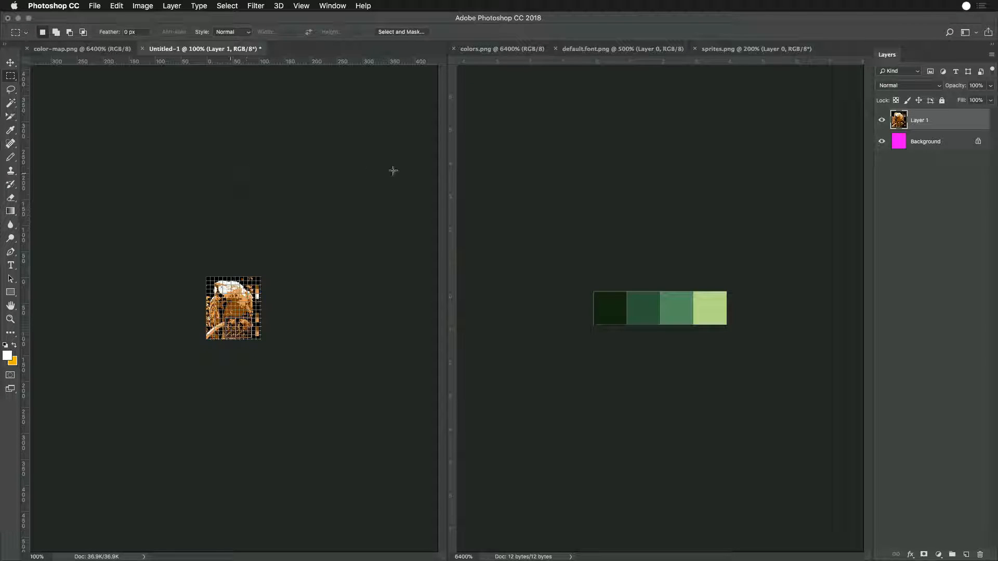
- Recolor the darkest green pixel of colors.png with the black sampled from the pasted parrot image, using the Pencil tool
{"action": "left_click", "coordinate": [590, 175]}
{"action": "key", "text": "super+equal"}
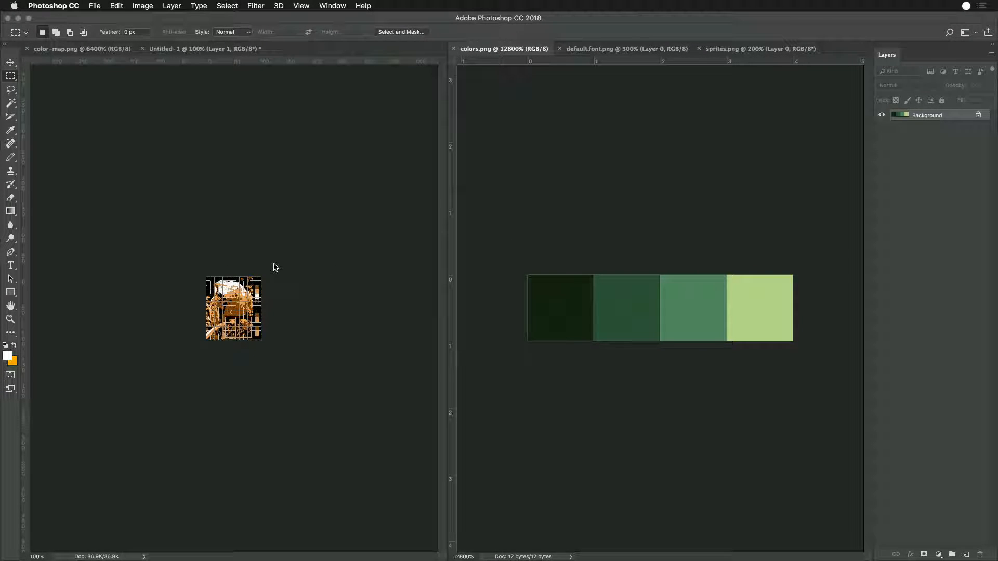
{"action": "left_click", "coordinate": [10, 103]}
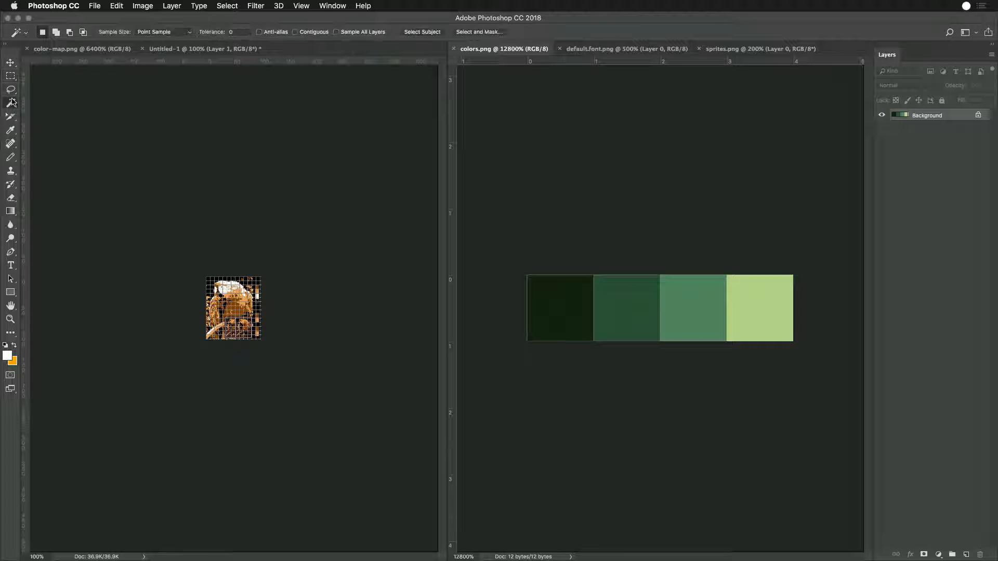
{"action": "key", "text": "b"}
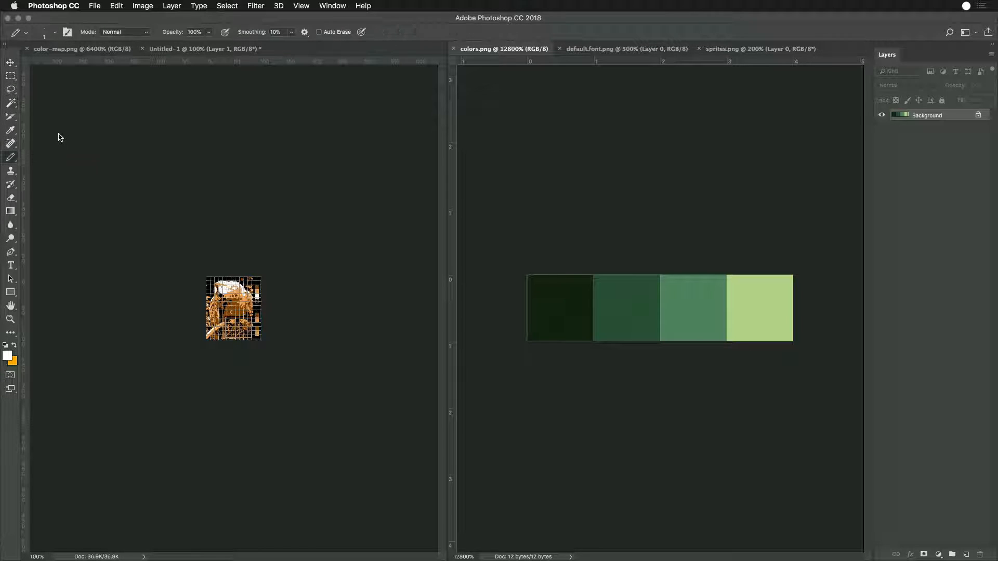
{"action": "left_click", "coordinate": [215, 274], "text": "alt"}
{"action": "left_click", "coordinate": [552, 296]}
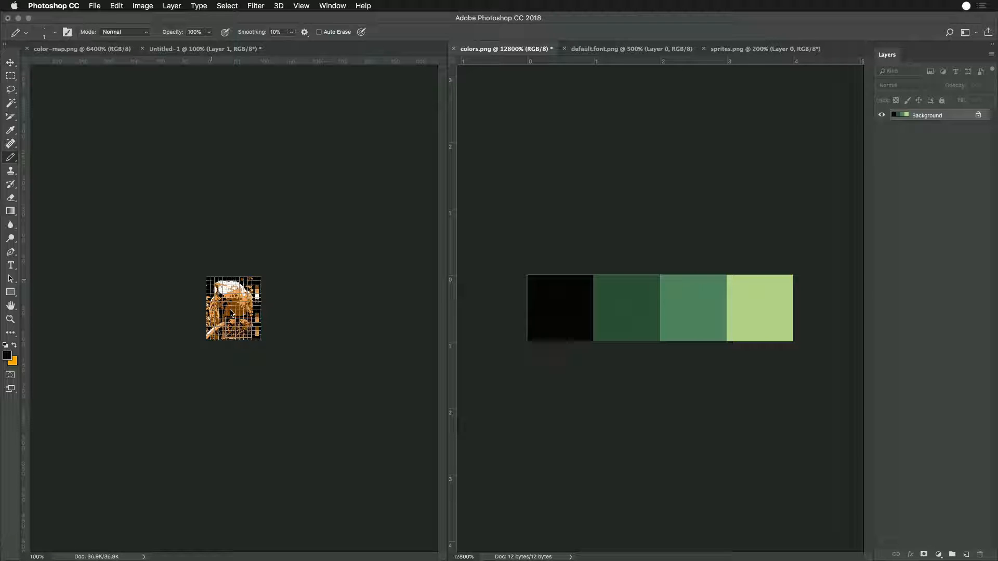
- Hide the grid over the parrot image and recolor the second pixel of colors.png with the dark brown from its palette strip
{"action": "left_click", "coordinate": [266, 302]}
{"action": "key", "text": "super+equal"}
{"action": "key", "text": "super+equal"}
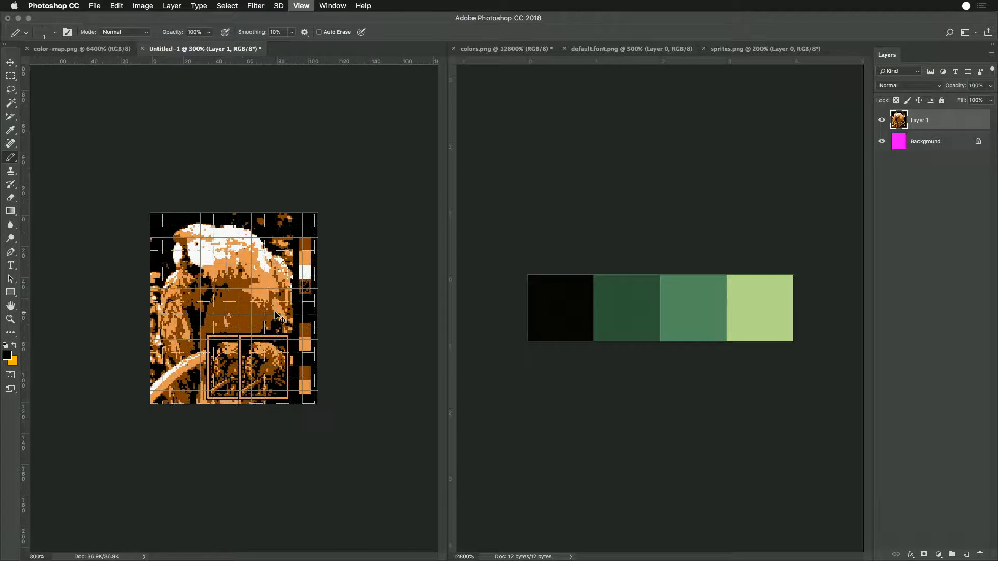
{"action": "key", "text": "super+equal"}
{"action": "key", "text": "super+apostrophe"}
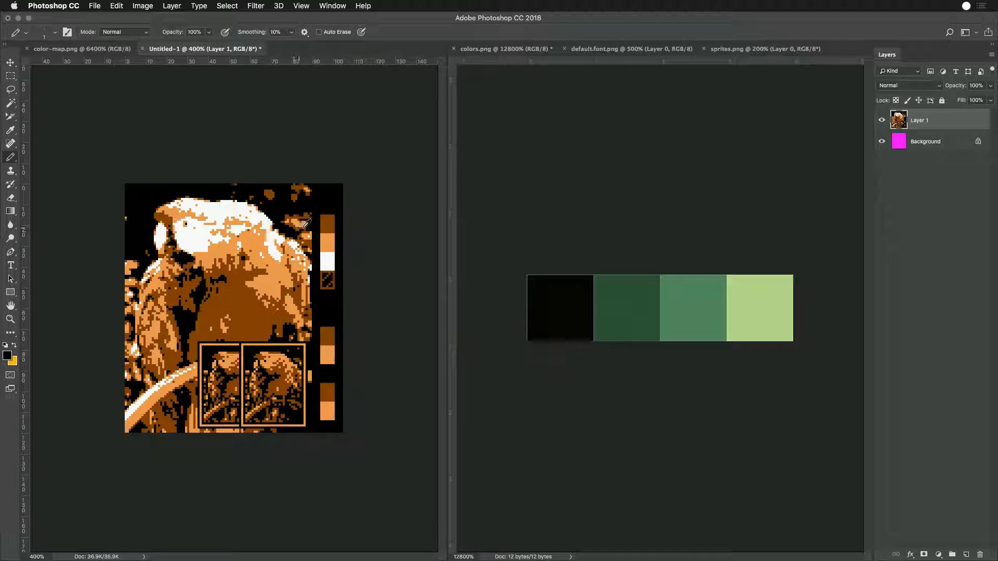
{"action": "left_click", "coordinate": [327, 245], "text": "alt"}
{"action": "left_click", "coordinate": [327, 223], "text": "alt"}
{"action": "left_click", "coordinate": [611, 302]}
{"action": "left_click", "coordinate": [614, 306]}
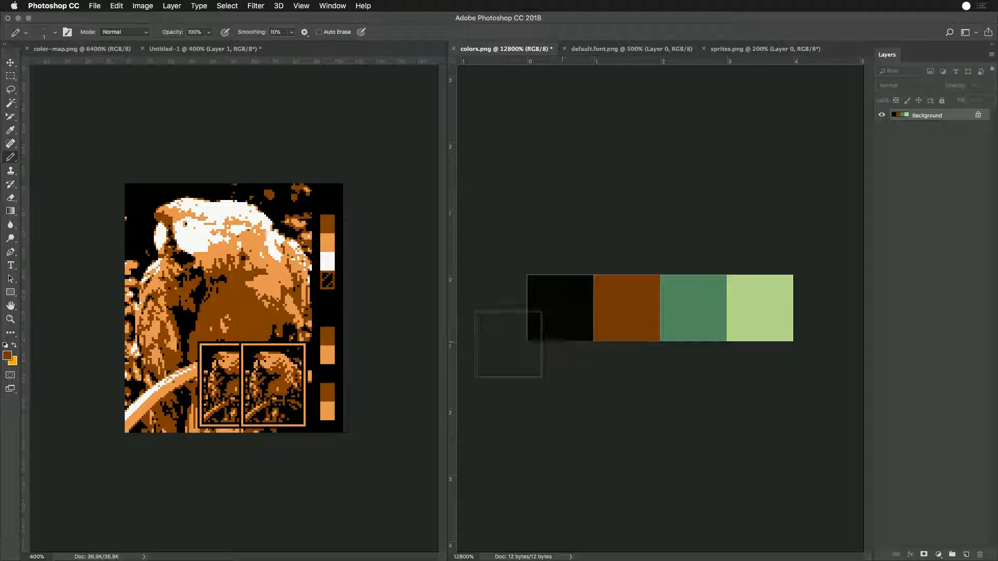
- Recolor the third pixel of colors.png with the palette strip's orange and the fourth with its white
{"action": "left_click", "coordinate": [693, 294]}
{"action": "left_click", "coordinate": [329, 260], "text": "alt"}
{"action": "left_click", "coordinate": [732, 327]}
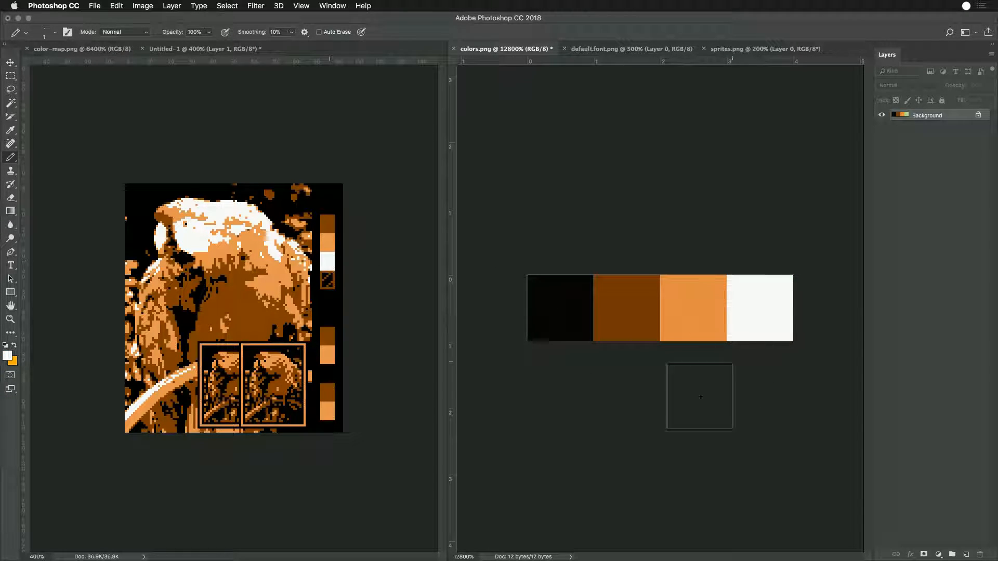
- Look over the Game Boy Color startup palette table on Wikipedia in Chrome and return to Photoshop
{"action": "key", "text": "super+Tab"}
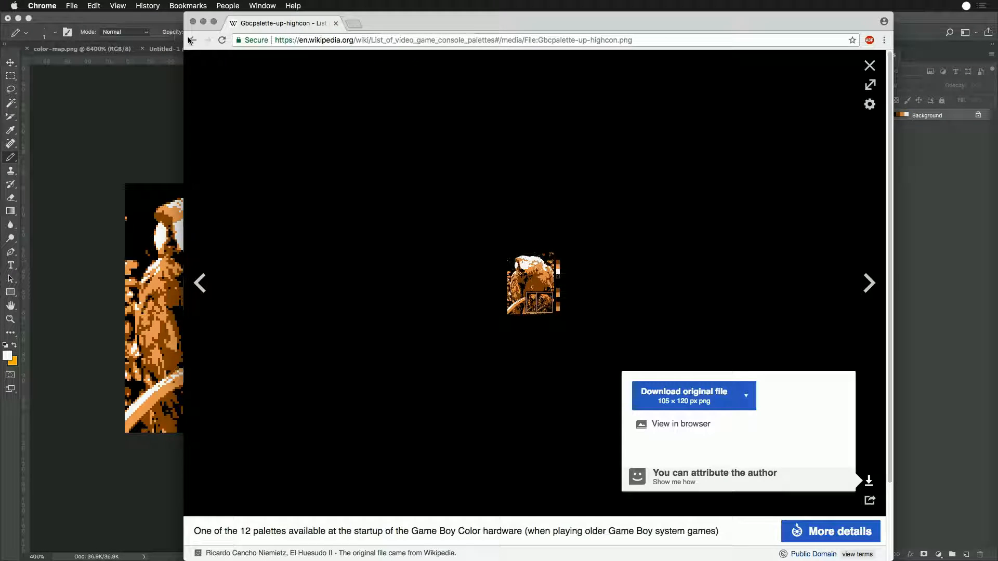
{"action": "left_click", "coordinate": [191, 40]}
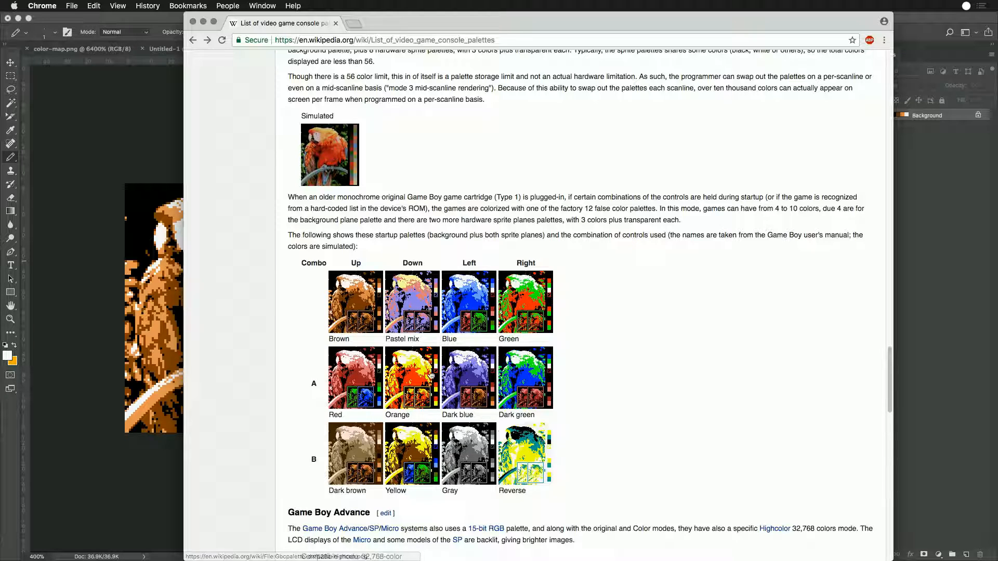
{"action": "left_click", "coordinate": [132, 82]}
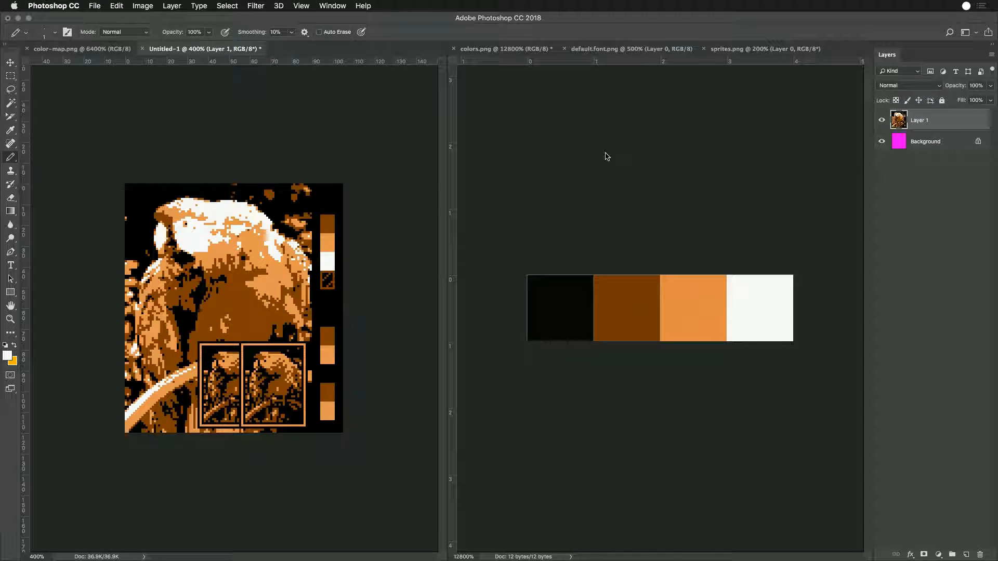
- Leave the palette reference document unsaved and save the recolored colors.png
{"action": "key", "text": "super+s"}
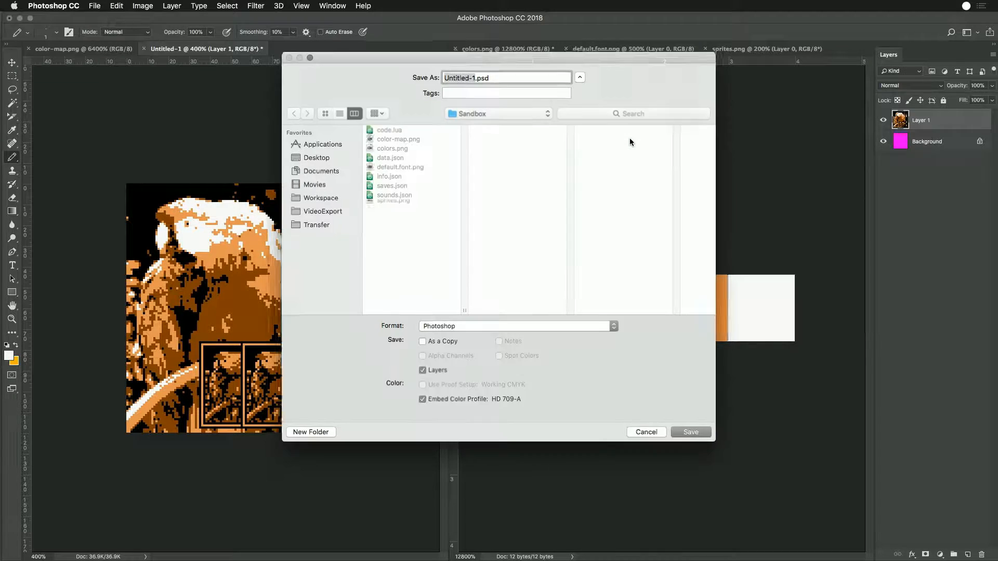
{"action": "key", "text": "Escape"}
{"action": "left_click", "coordinate": [505, 49]}
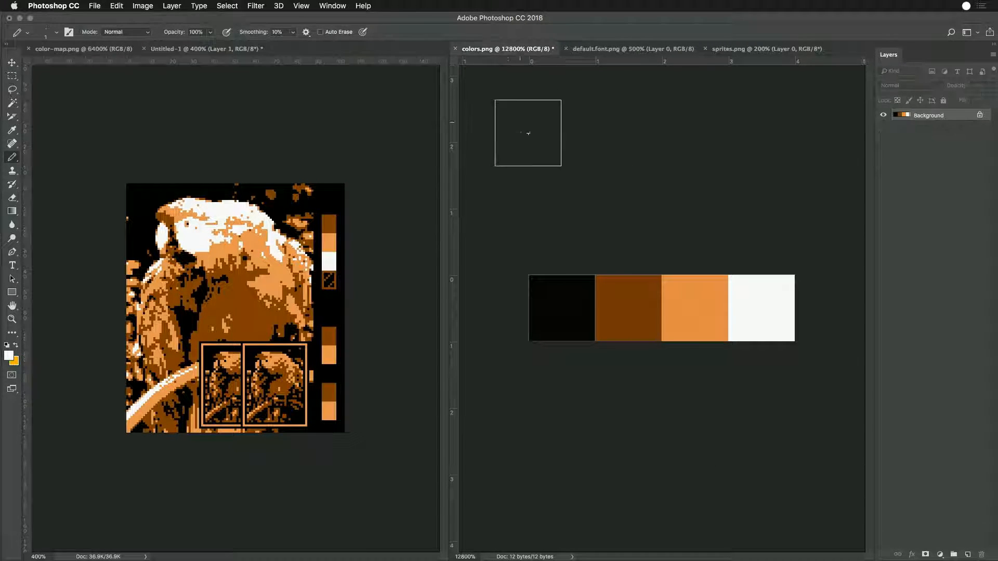
- Switch to Game Creator Pro, reload the project, and check the recolored sprites and the system colors
{"action": "key", "text": "super+Tab"}
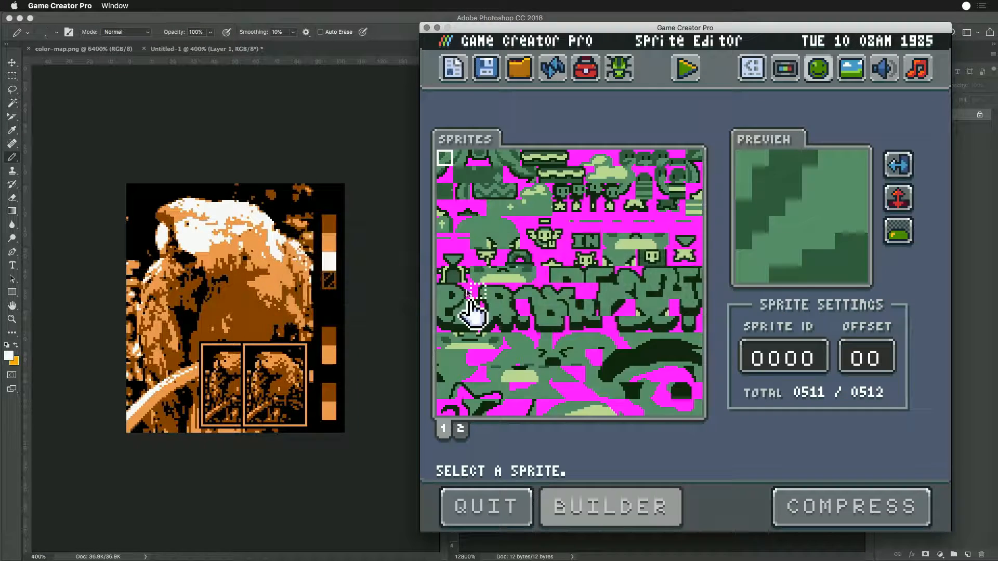
{"action": "left_click", "coordinate": [552, 68]}
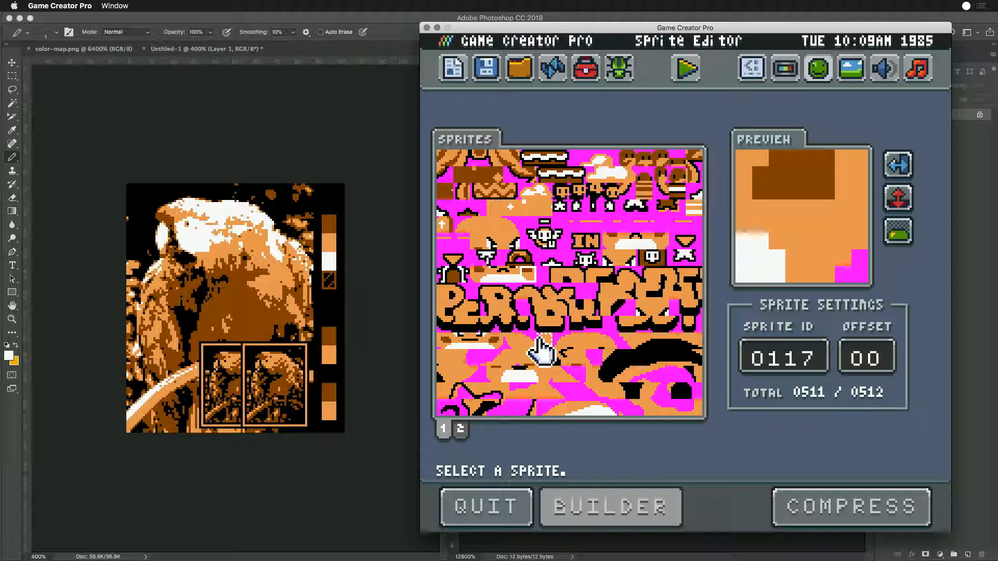
{"action": "left_click", "coordinate": [822, 70]}
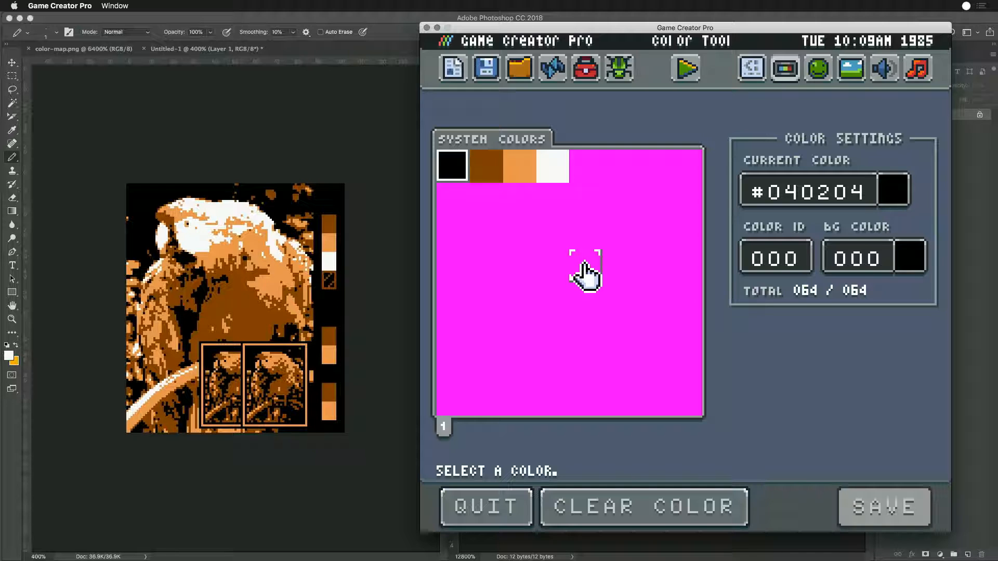
- In the to-do timer, submit the ReaperBoy Update subtasks "Reduce sprite count to 2 pages" and "Remove bad guy from top left of splash screen to reduce sprites" as done
{"action": "left_click", "coordinate": [967, 5]}
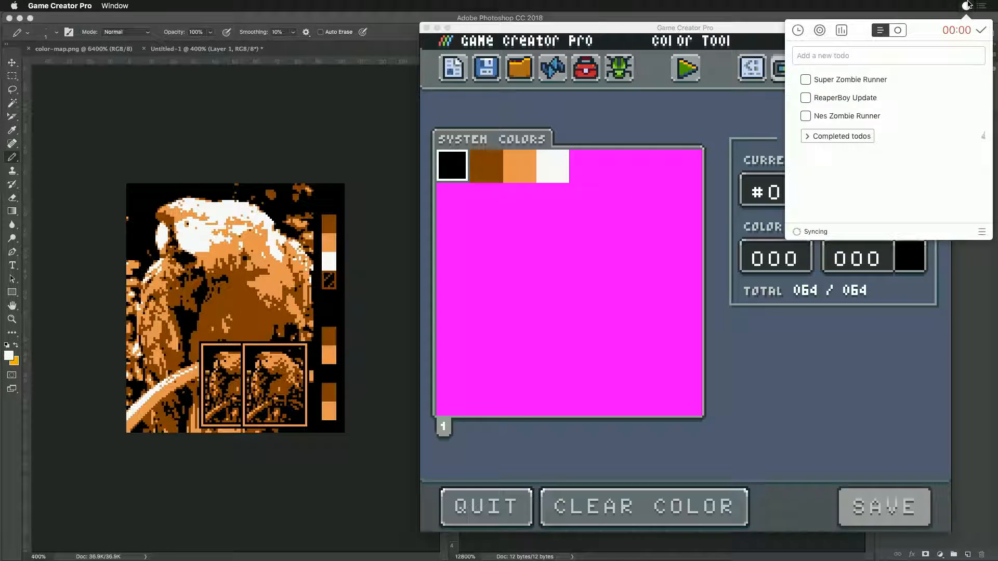
{"action": "left_click", "coordinate": [981, 30]}
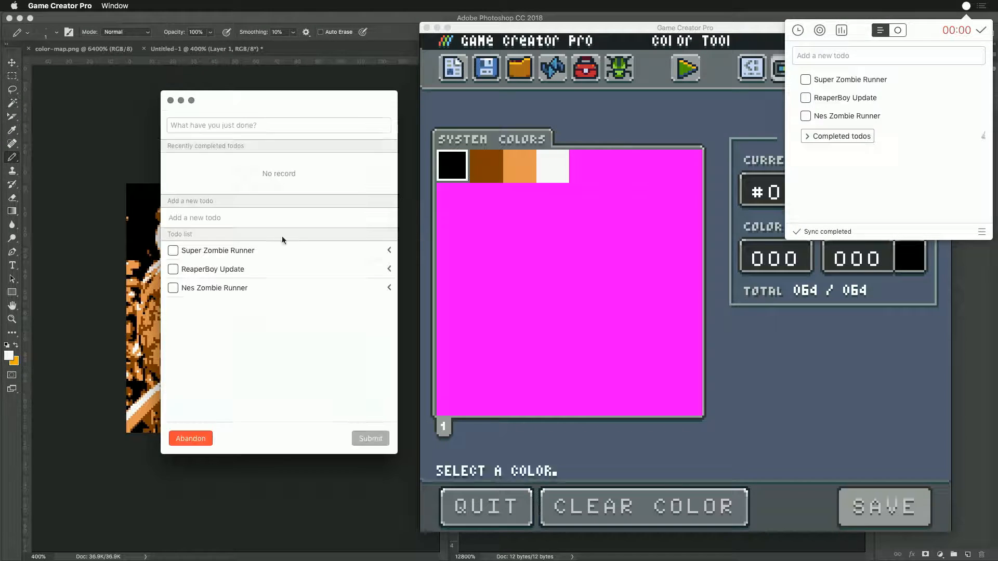
{"action": "left_click", "coordinate": [390, 268]}
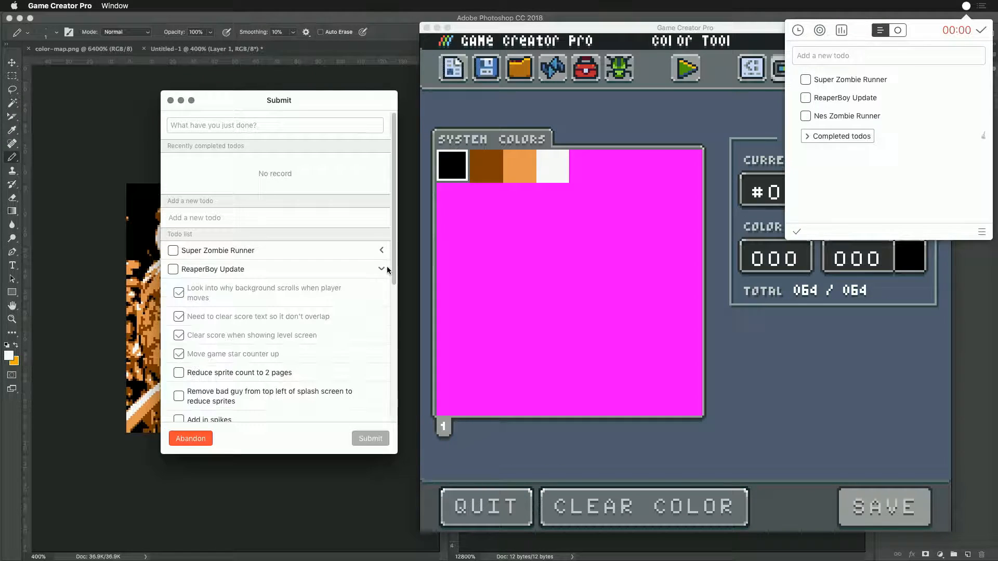
{"action": "scroll", "coordinate": [266, 363], "scroll_direction": "down", "scroll_amount": 3}
{"action": "left_click", "coordinate": [179, 288]}
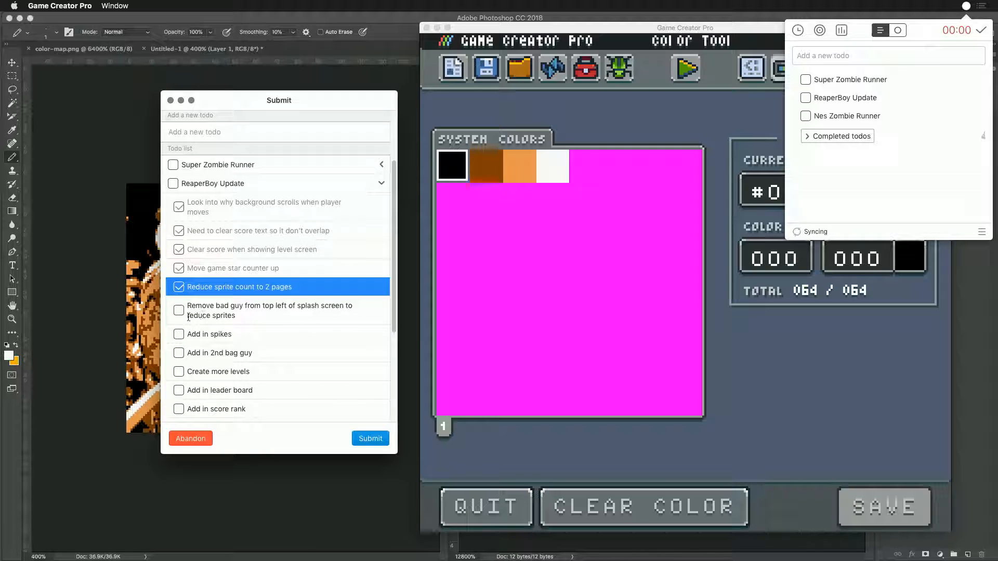
{"action": "left_click", "coordinate": [178, 311]}
{"action": "scroll", "coordinate": [300, 337], "scroll_direction": "down", "scroll_amount": 1}
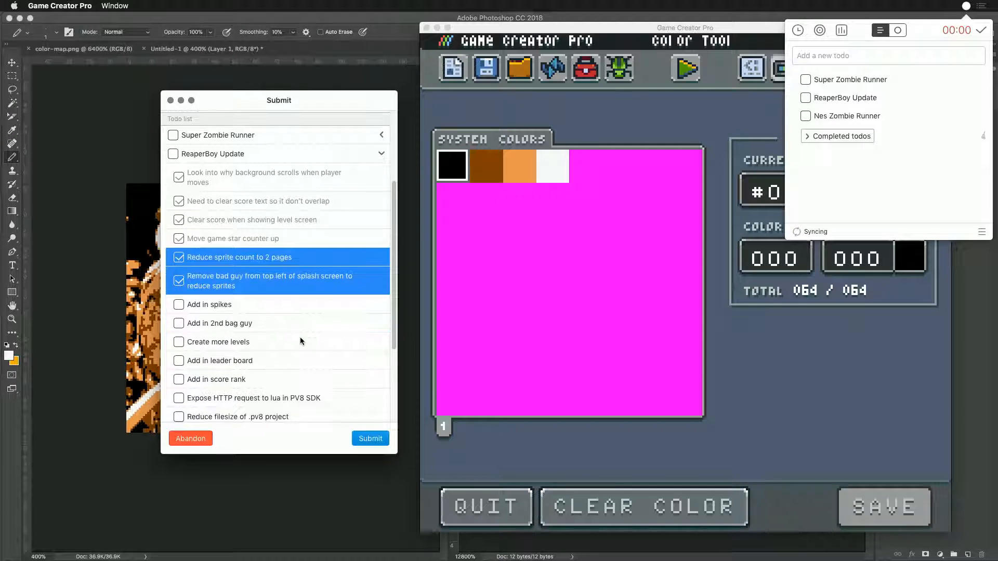
{"action": "scroll", "coordinate": [303, 337], "scroll_direction": "down", "scroll_amount": 2}
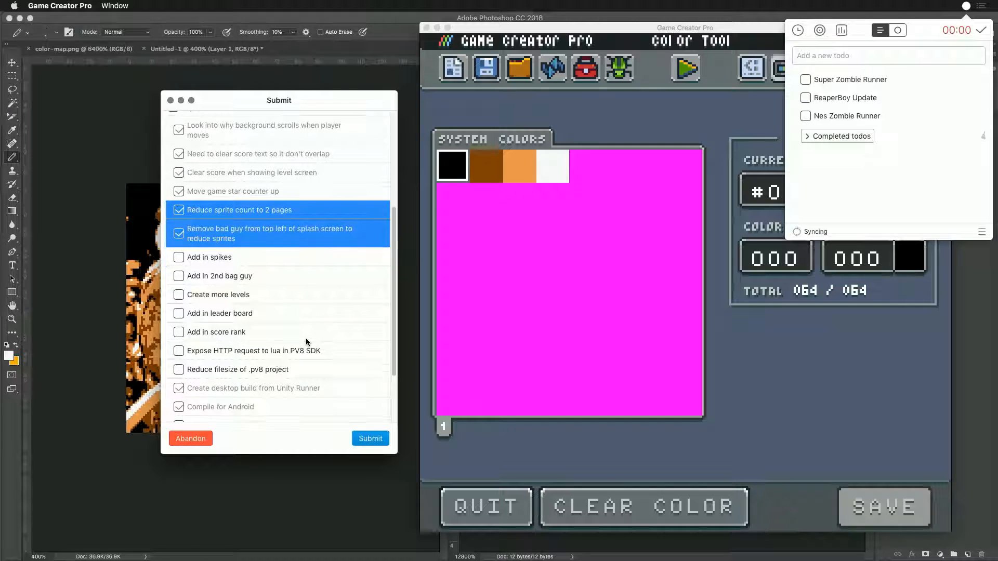
{"action": "scroll", "coordinate": [306, 339], "scroll_direction": "down", "scroll_amount": 2}
{"action": "scroll", "coordinate": [307, 345], "scroll_direction": "down", "scroll_amount": 1}
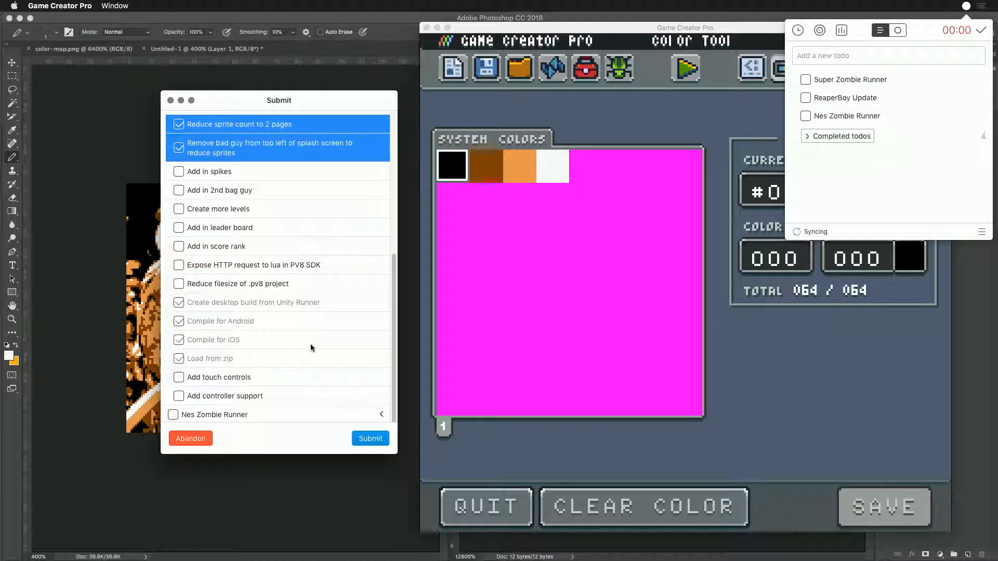
{"action": "scroll", "coordinate": [311, 344], "scroll_direction": "up", "scroll_amount": 5}
{"action": "left_click", "coordinate": [366, 439]}
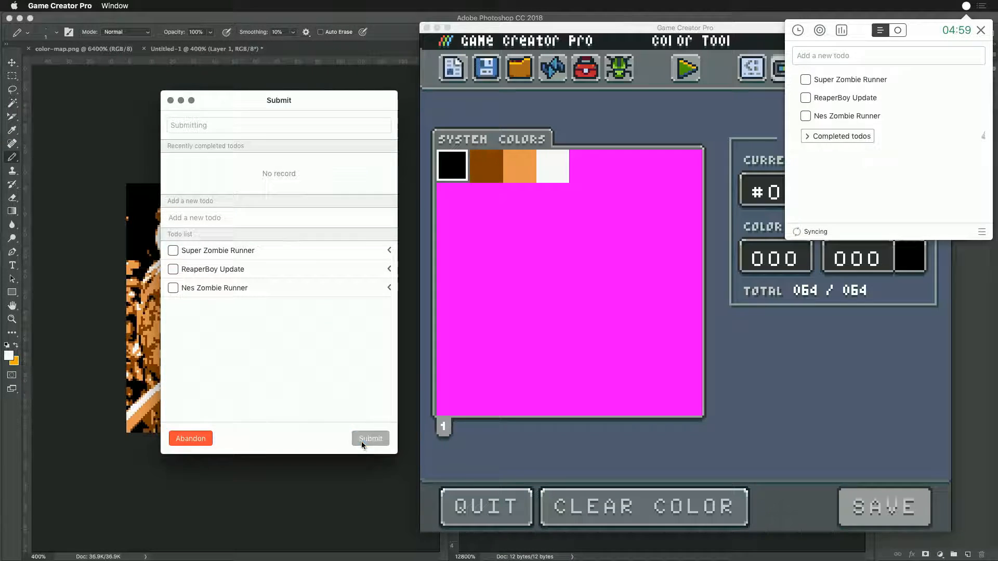
{"action": "left_click", "coordinate": [684, 123]}
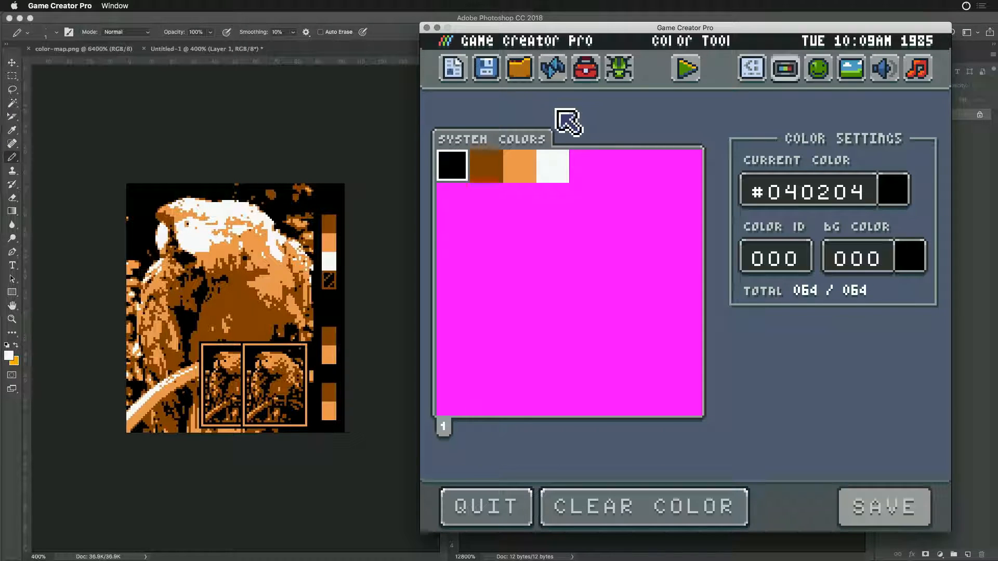
- Add the subtodo "Move new artwork back into project" to the ReaperBoy Update task and close the to-do list
{"action": "left_click", "coordinate": [965, 5]}
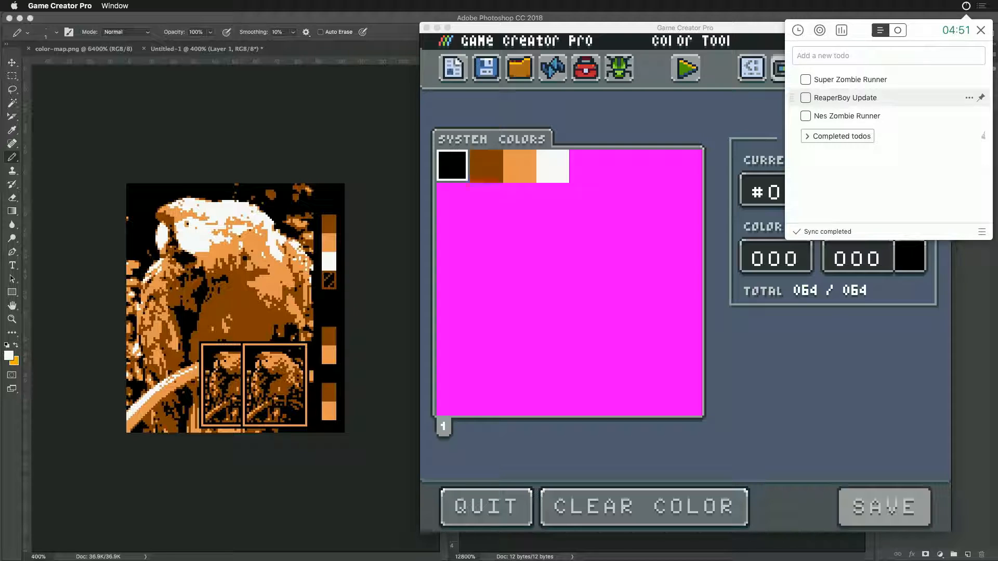
{"action": "left_click", "coordinate": [970, 99]}
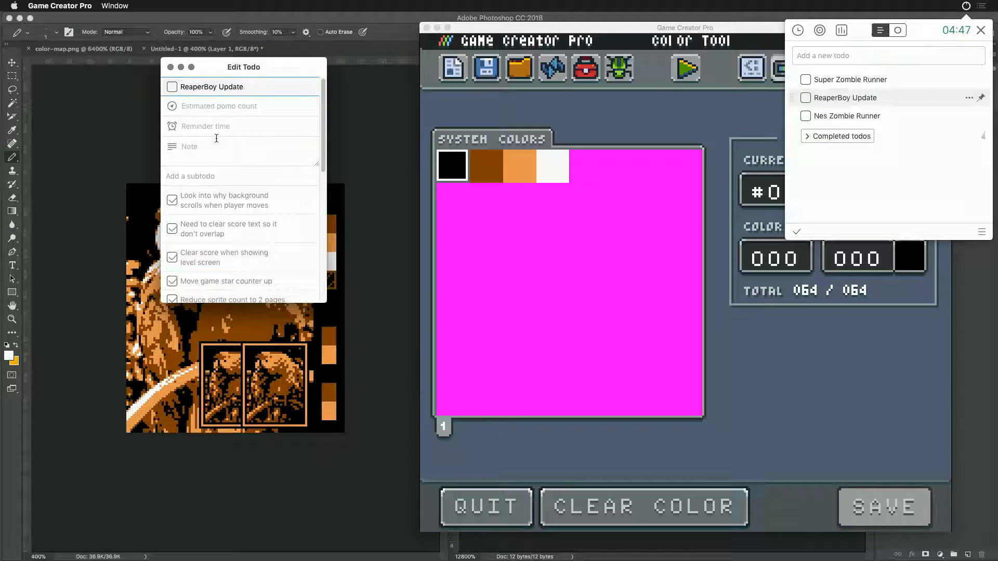
{"action": "left_click", "coordinate": [196, 151]}
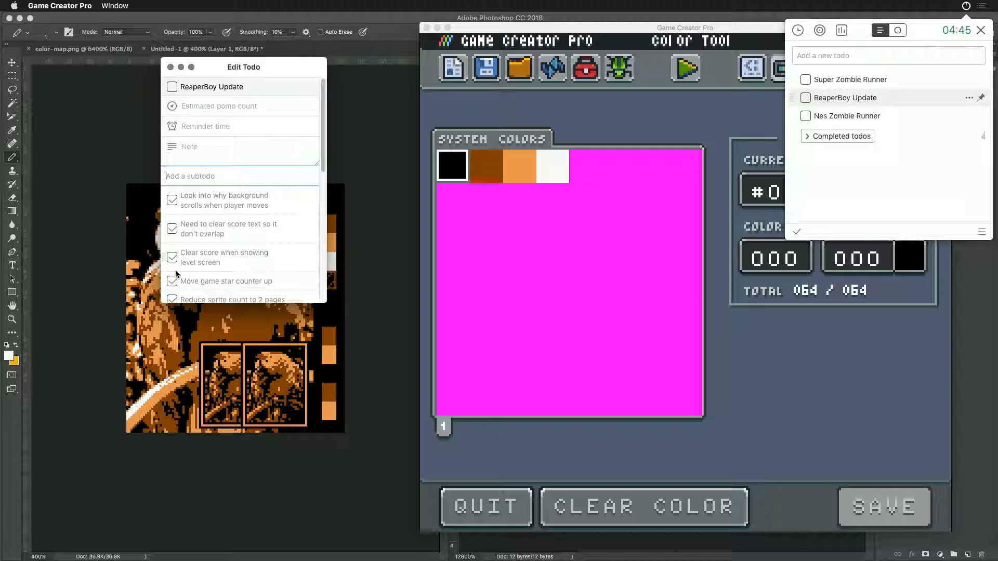
{"action": "type", "text": "M"}
{"action": "type", "text": "ove new artwork back into projec"}
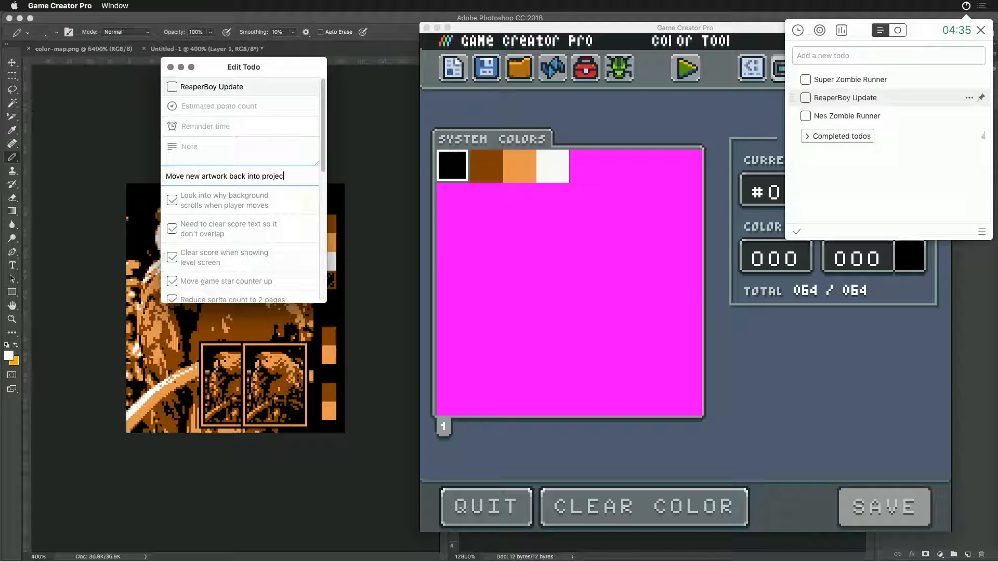
{"action": "type", "text": "t"}
{"action": "key", "text": "Return"}
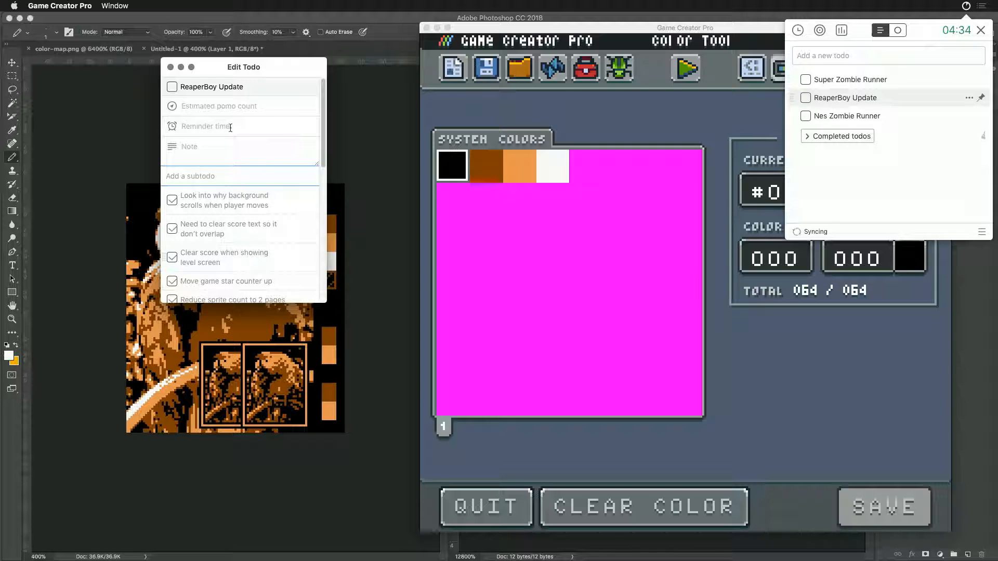
{"action": "left_click", "coordinate": [170, 68]}
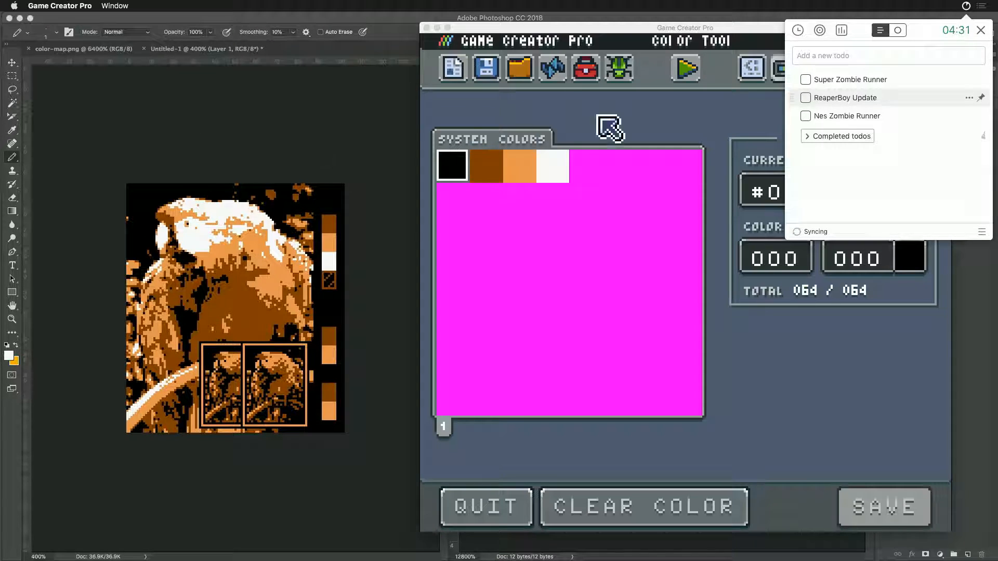
{"action": "left_click", "coordinate": [637, 130]}
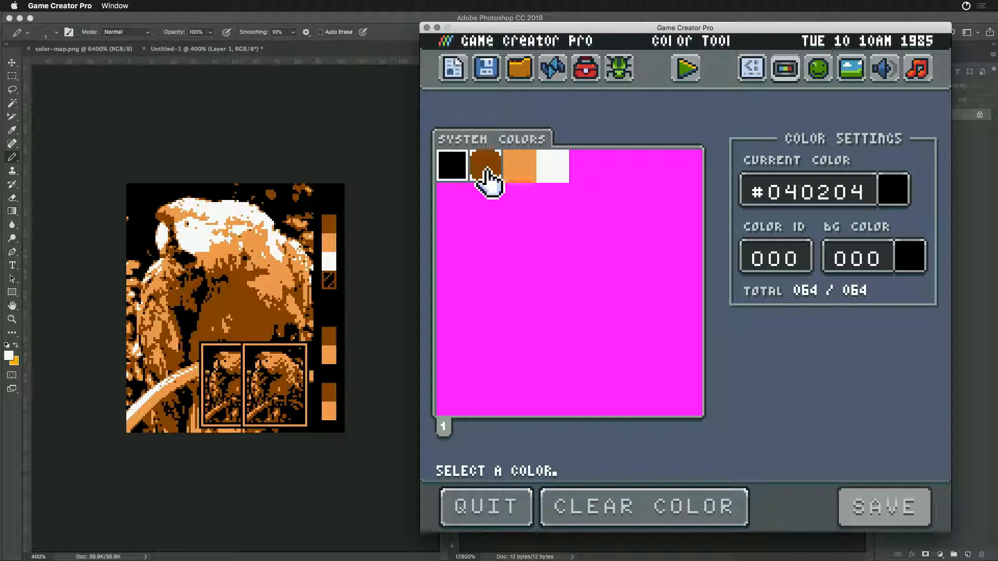
- Run the game to preview it, return to the editor, and open the game's code in the Text Editor
{"action": "left_click", "coordinate": [694, 72]}
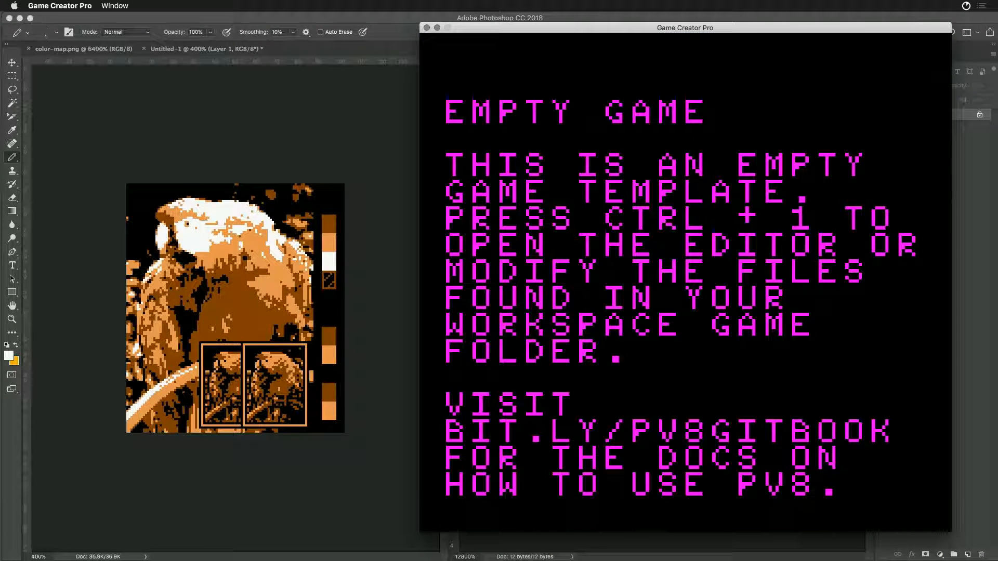
{"action": "key", "text": "ctrl+1"}
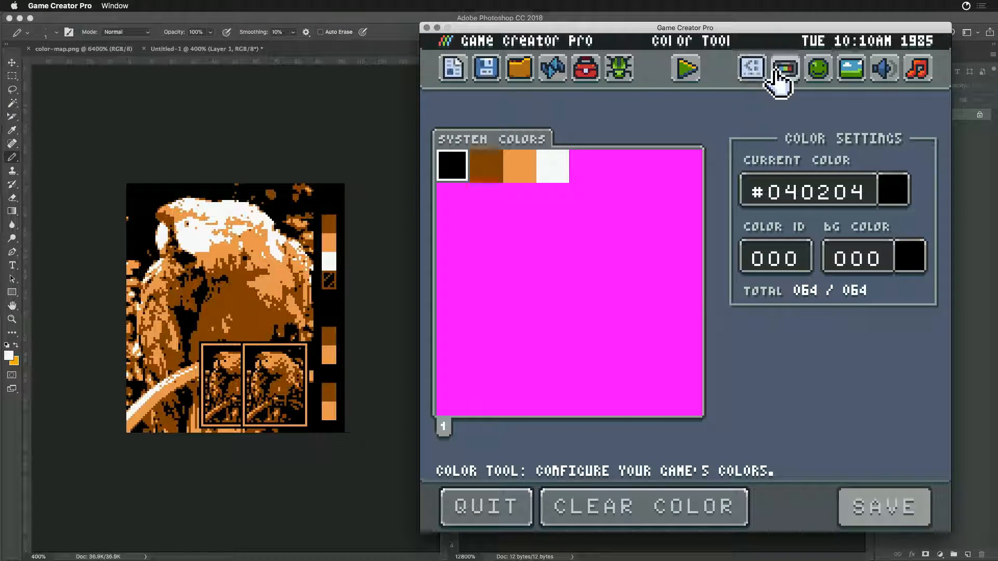
{"action": "left_click", "coordinate": [752, 69]}
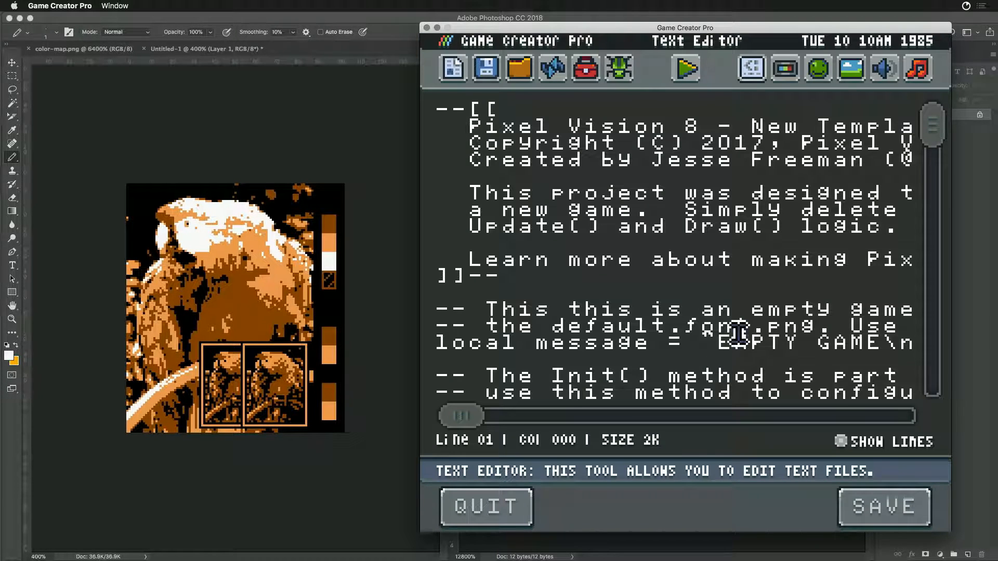
- Change the value after "default" on line 35 of the game's code to 3 and save code.lua
{"action": "left_click_drag", "start_coordinate": [934, 138], "coordinate": [934, 281]}
{"action": "left_click_drag", "start_coordinate": [468, 415], "coordinate": [631, 419]}
{"action": "left_click", "coordinate": [651, 270]}
{"action": "type", "text": "5"}
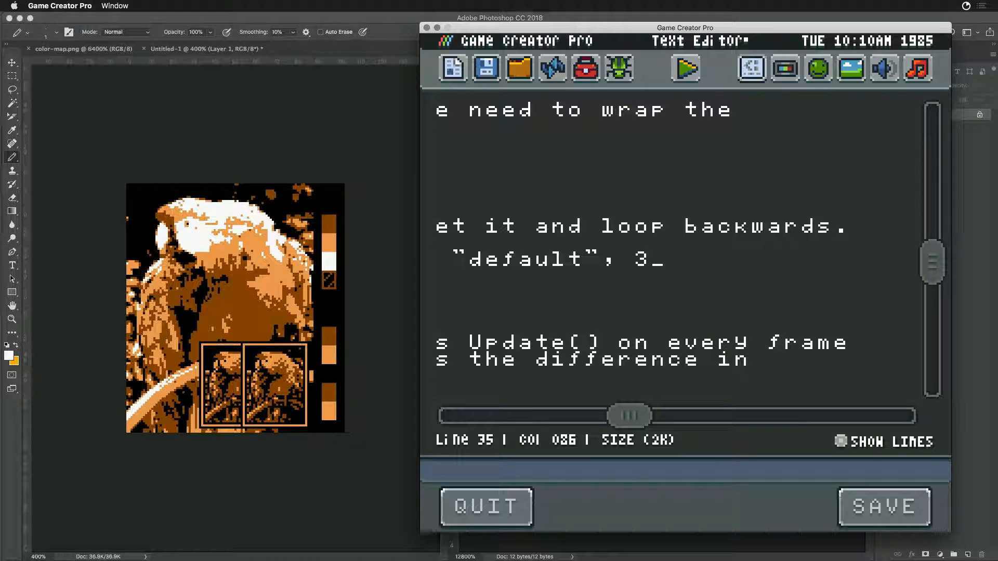
{"action": "left_click", "coordinate": [900, 522]}
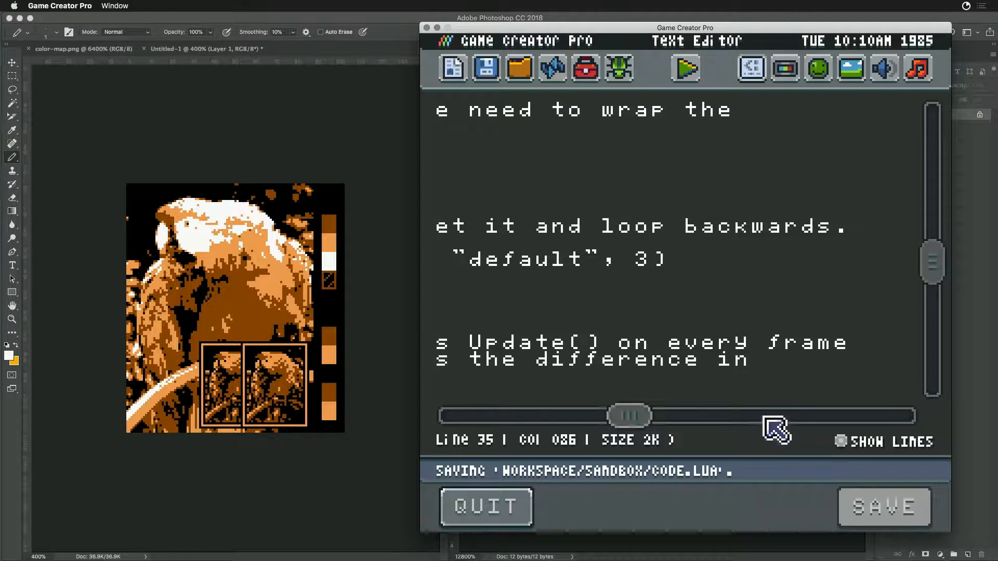
- Open the Sprite Editor, preview the running game and return, and compress the sprites into the project folder
{"action": "left_click", "coordinate": [818, 75]}
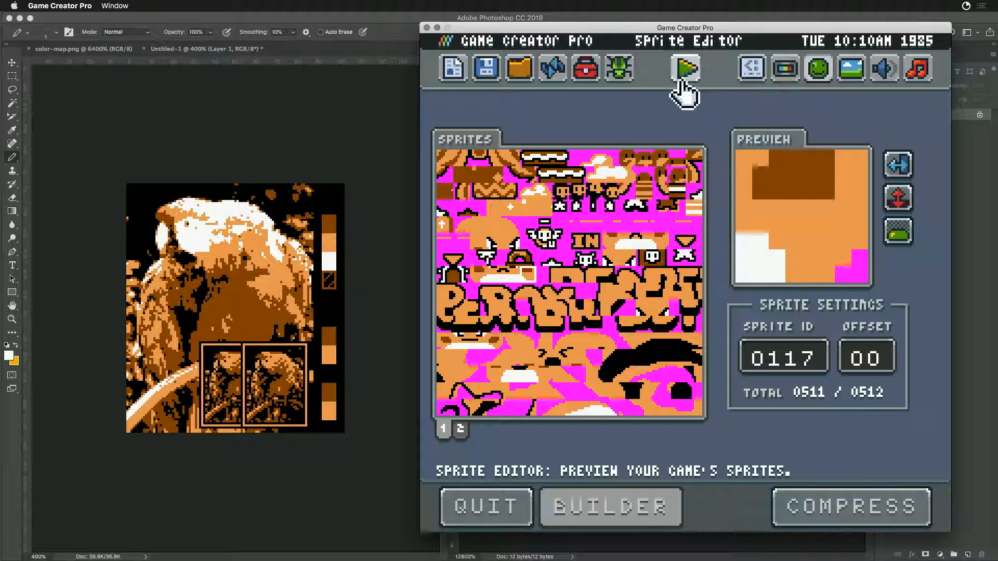
{"action": "left_click", "coordinate": [682, 84]}
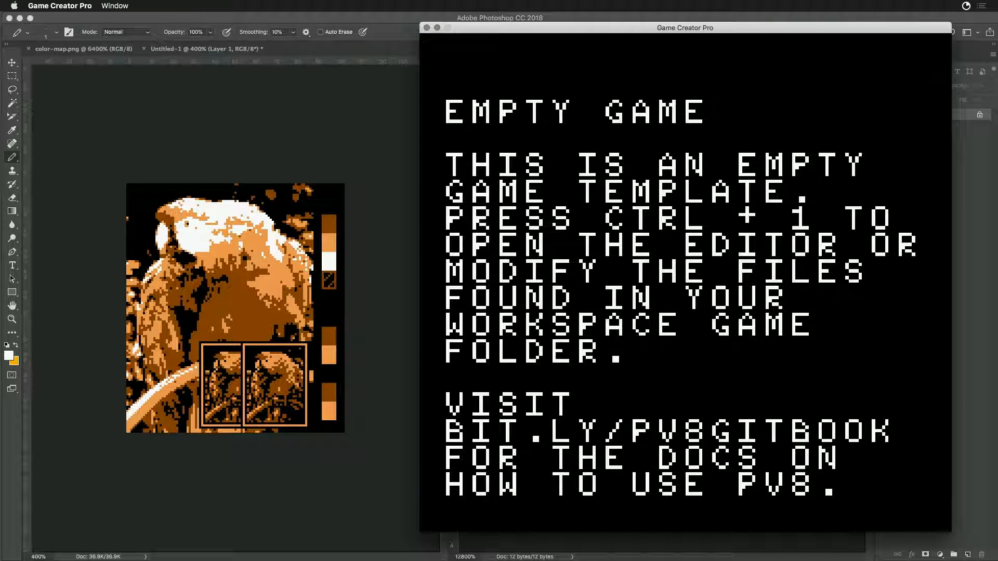
{"action": "key", "text": "ctrl+1"}
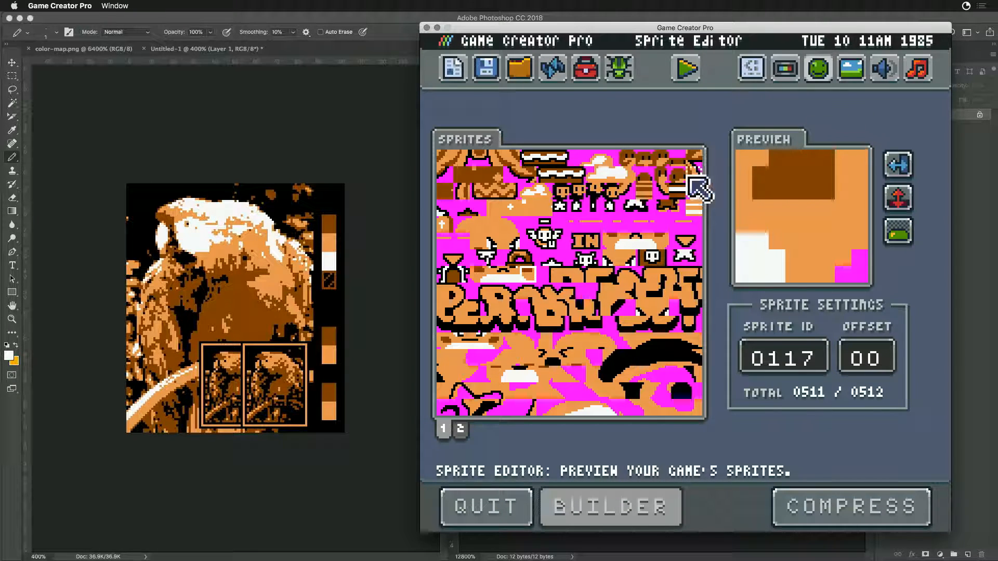
{"action": "left_click", "coordinate": [823, 507]}
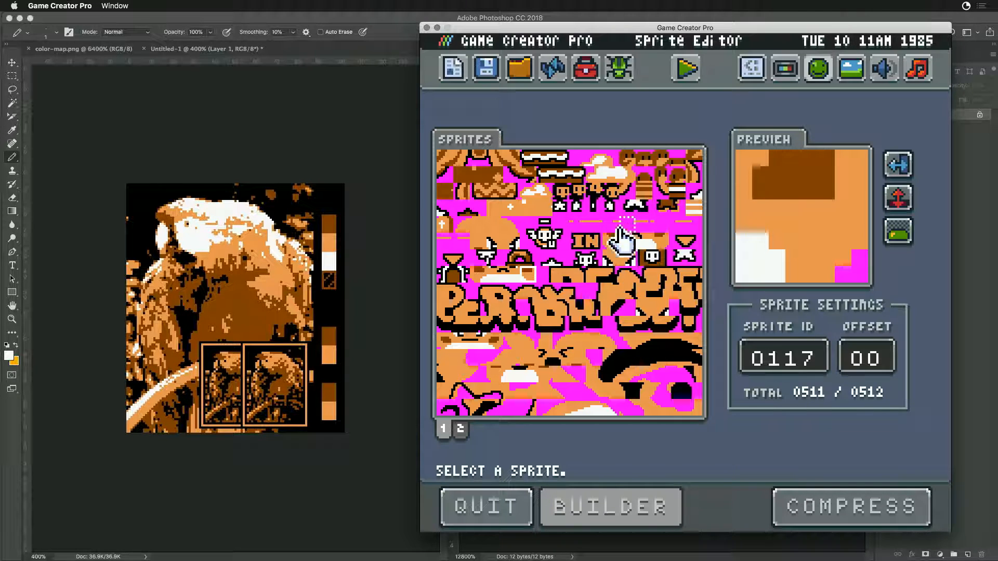
- Switch to Finder, open sprites.cache.png from the Sandbox folder in Photoshop, and compare its colors with color-map.png
{"action": "key", "text": "super+Tab"}
{"action": "key", "text": "super+Tab"}
{"action": "key", "text": "super+Tab"}
{"action": "left_click", "coordinate": [331, 290]}
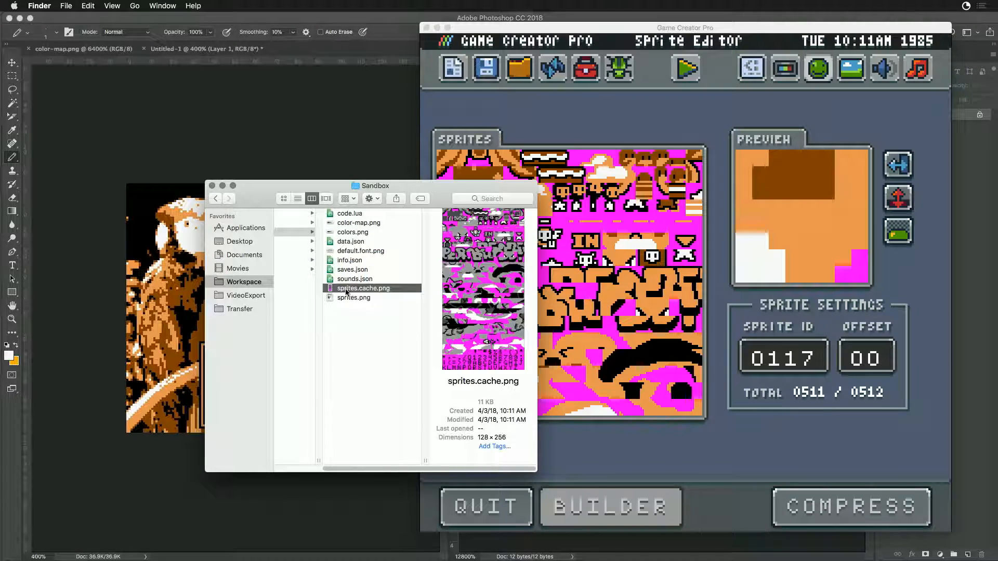
{"action": "double_click", "coordinate": [331, 289]}
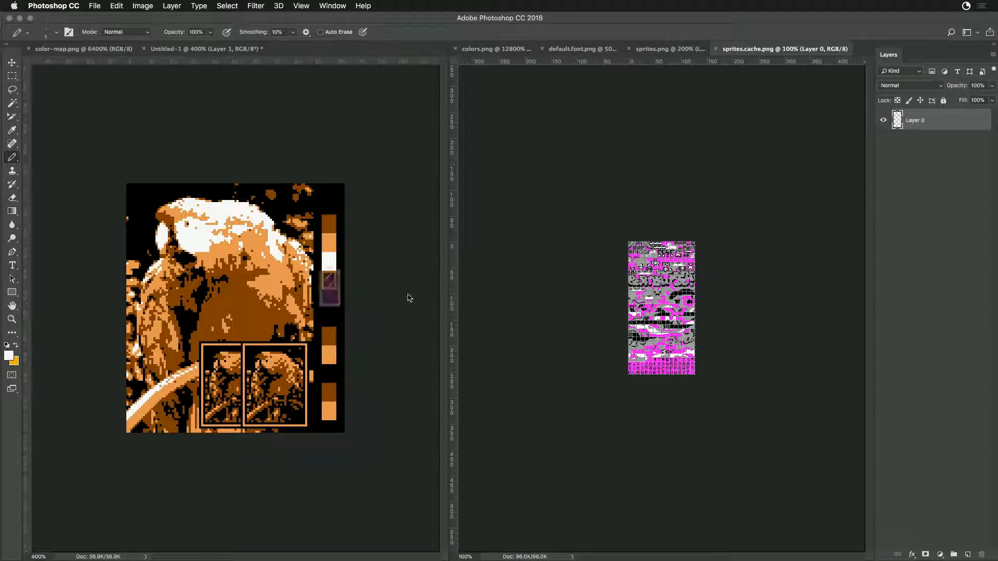
{"action": "key", "text": "super+equal"}
{"action": "key", "text": "super+equal"}
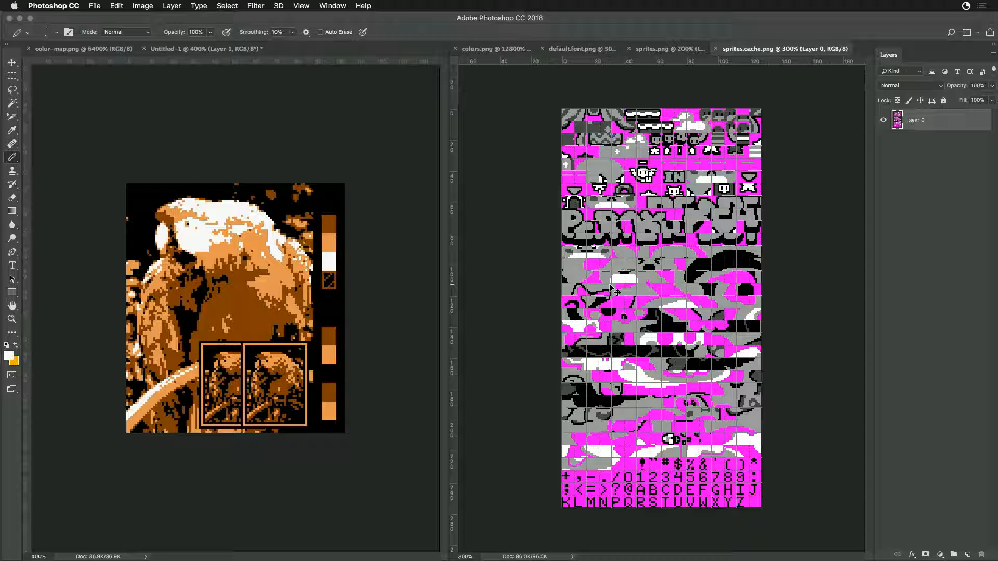
{"action": "left_click", "coordinate": [57, 48]}
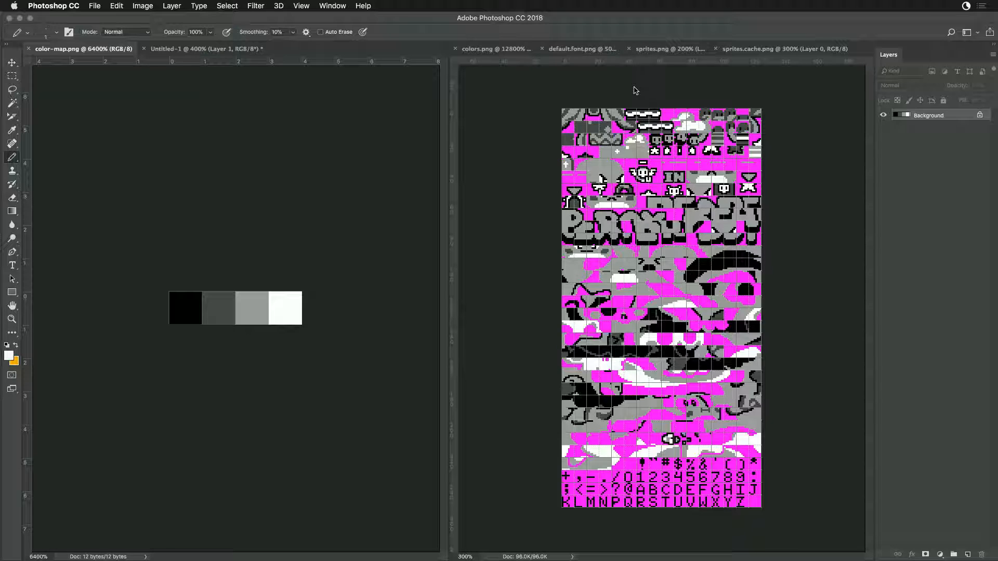
- Add the subtodo "Add in GB Color style palette shift on startup" to the ReaperBoy Update task and close the to-do list
{"action": "key", "text": "super+Tab"}
{"action": "left_click", "coordinate": [966, 6]}
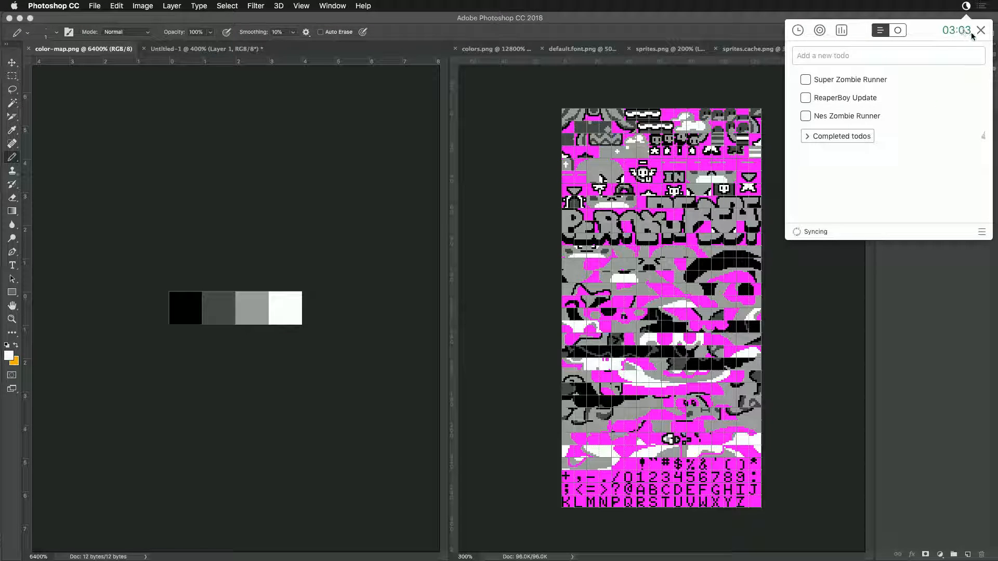
{"action": "left_click", "coordinate": [963, 105]}
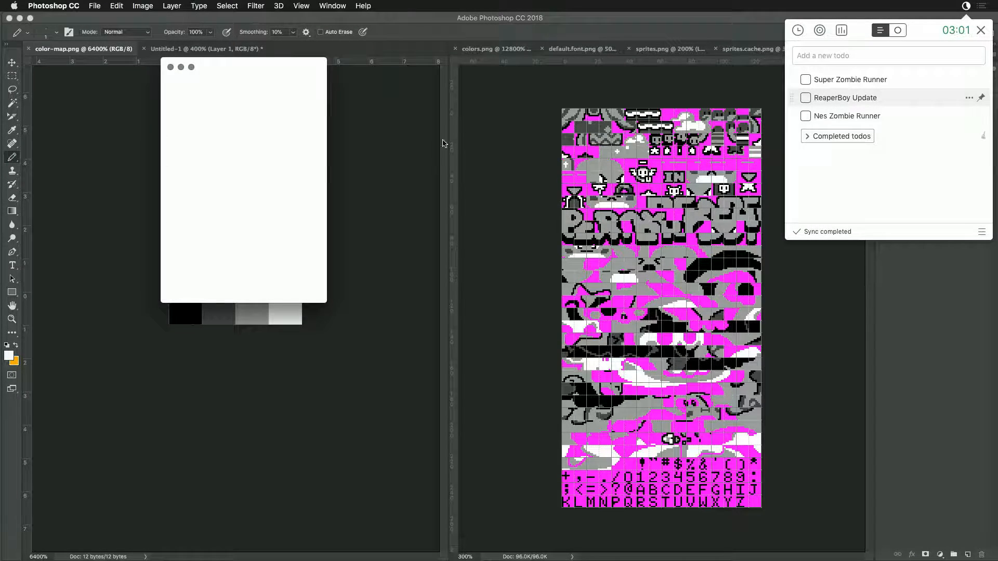
{"action": "left_click", "coordinate": [201, 176]}
{"action": "type", "text": "A"}
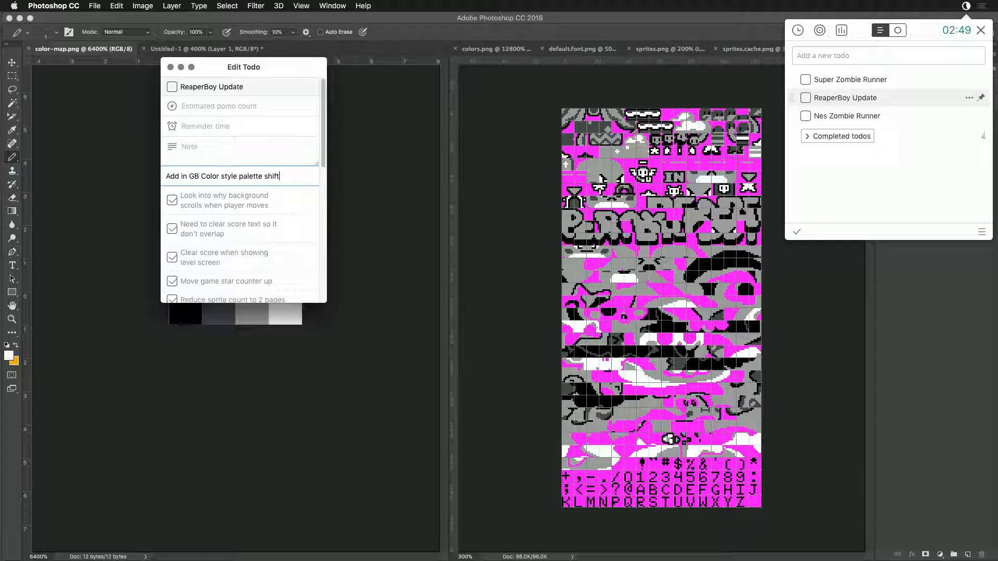
{"action": "type", "text": "up"}
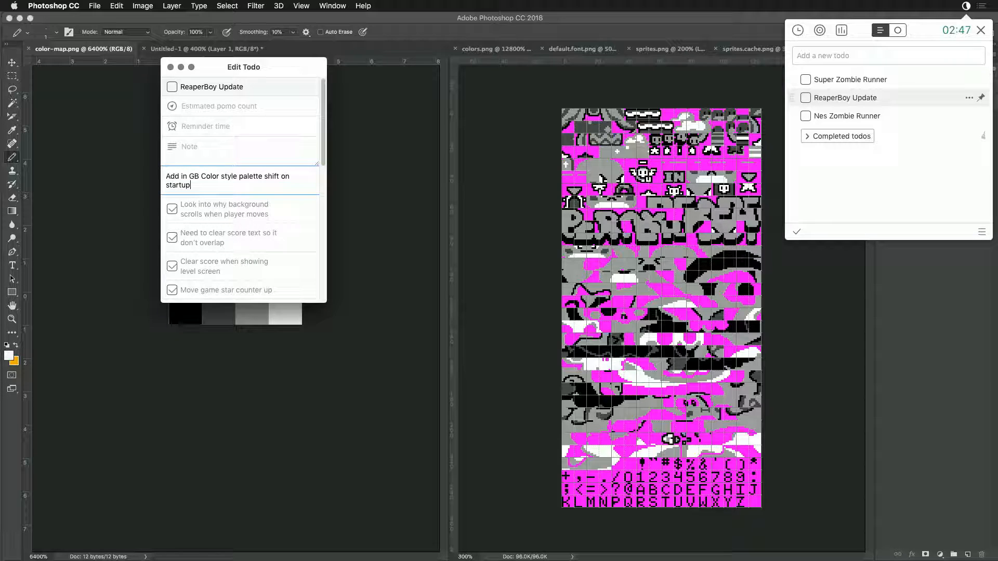
{"action": "key", "text": "Return"}
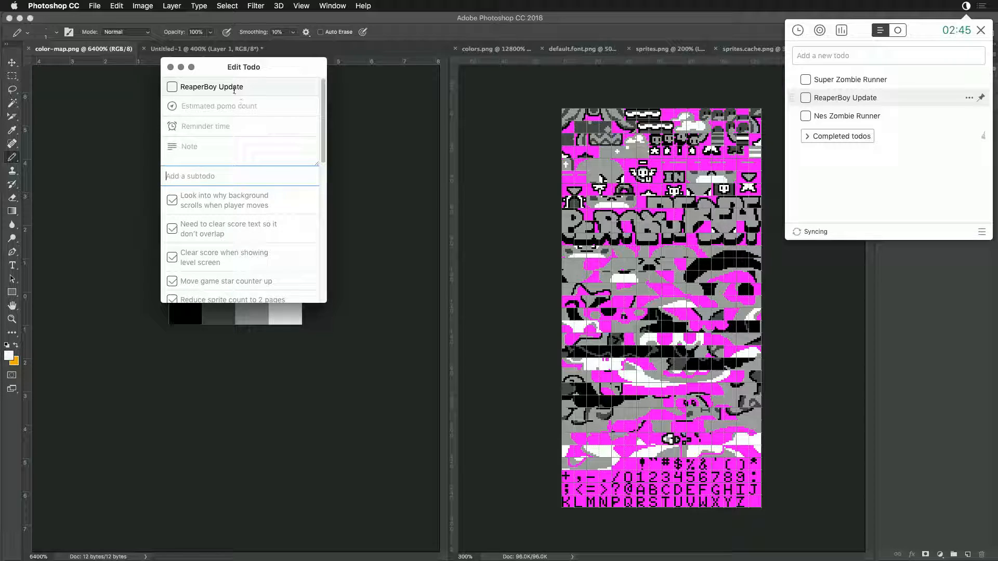
{"action": "left_click", "coordinate": [170, 68]}
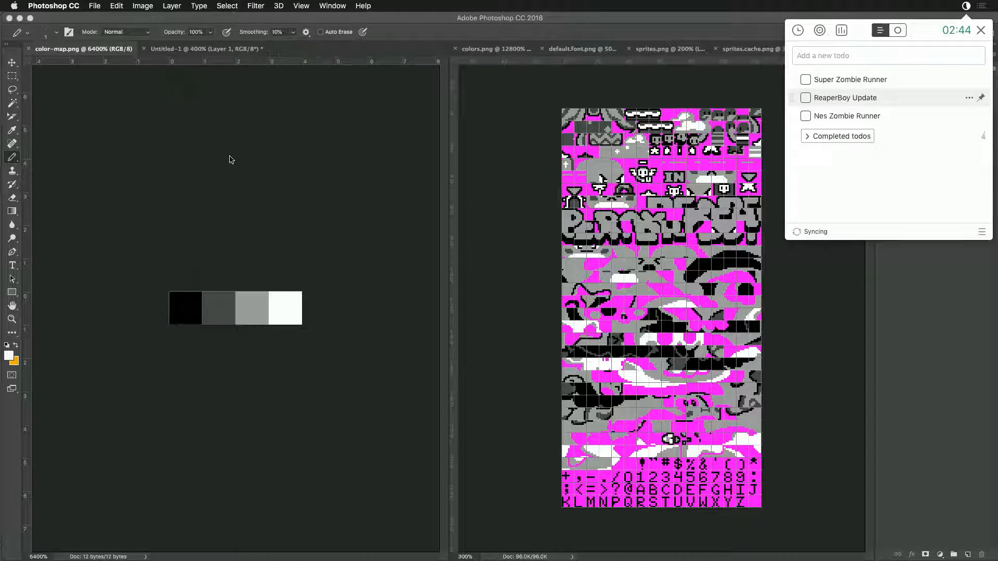
{"action": "left_click", "coordinate": [968, 8]}
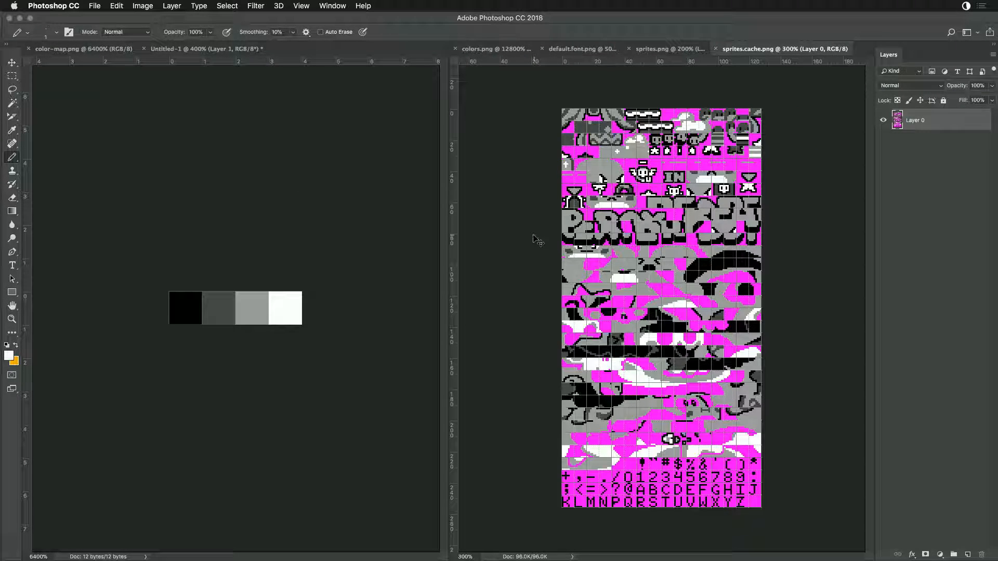
- Close all open images in Photoshop, including sprites.cache.png, color-map.png, sprites.png, default.font.png and colors.png
{"action": "key", "text": "super+w"}
{"action": "key", "text": "super+w"}
{"action": "key", "text": "super+w"}
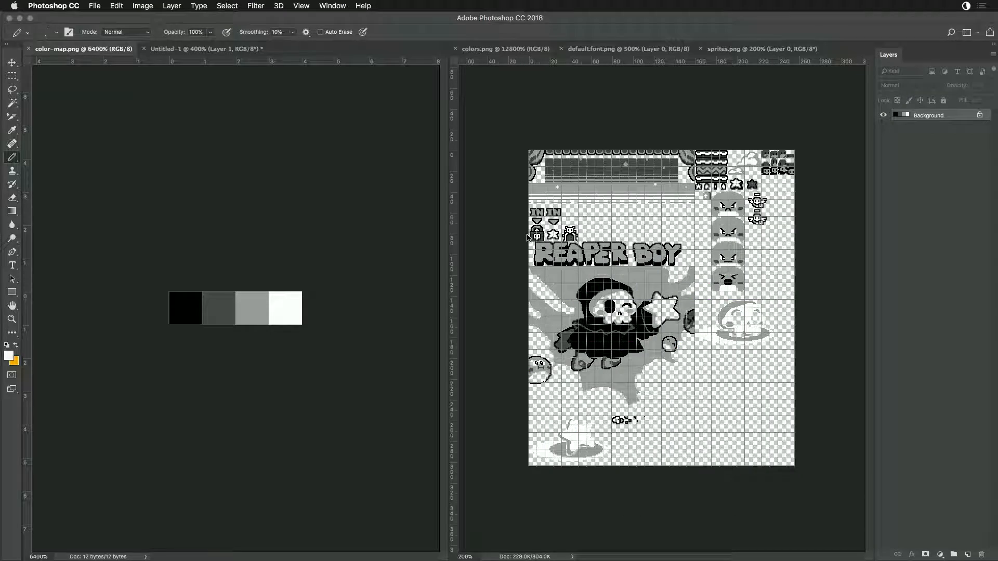
{"action": "left_click", "coordinate": [463, 193]}
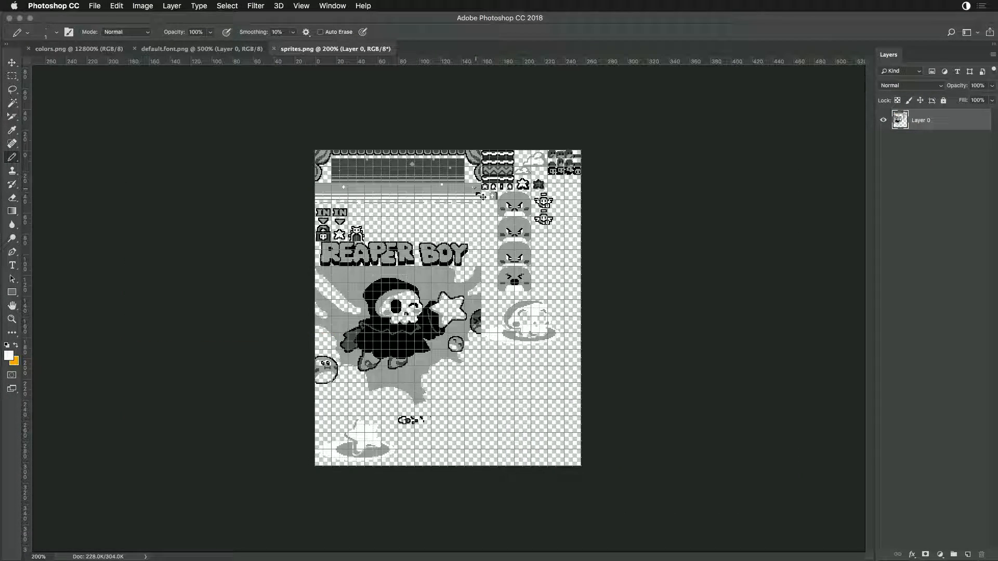
{"action": "key", "text": "super+w"}
{"action": "key", "text": "super+w"}
{"action": "key", "text": "super+w"}
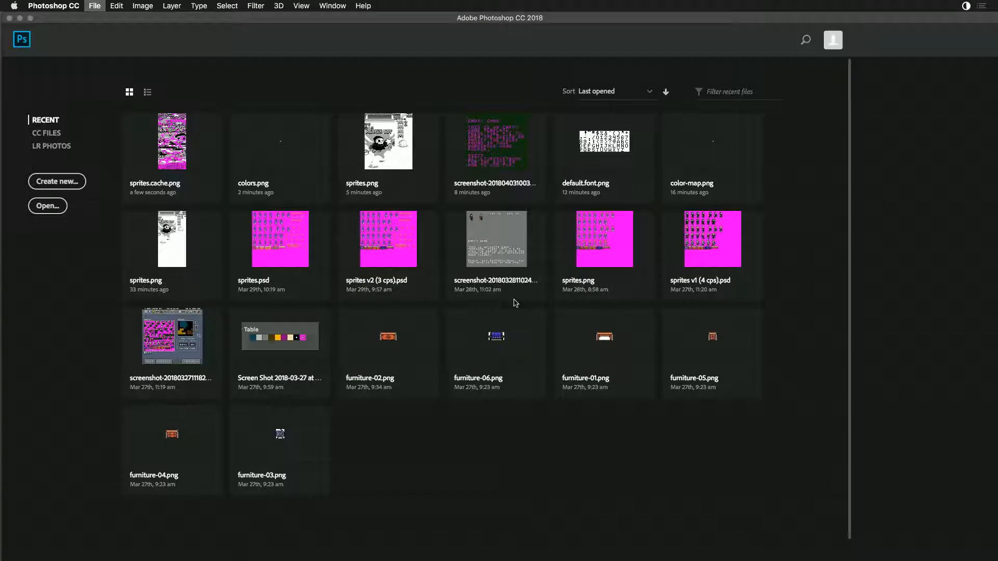
- Switch to Finder and rename the Workspace's Sandbox folder as Sandbox_bak2
{"action": "key", "text": "super+Tab"}
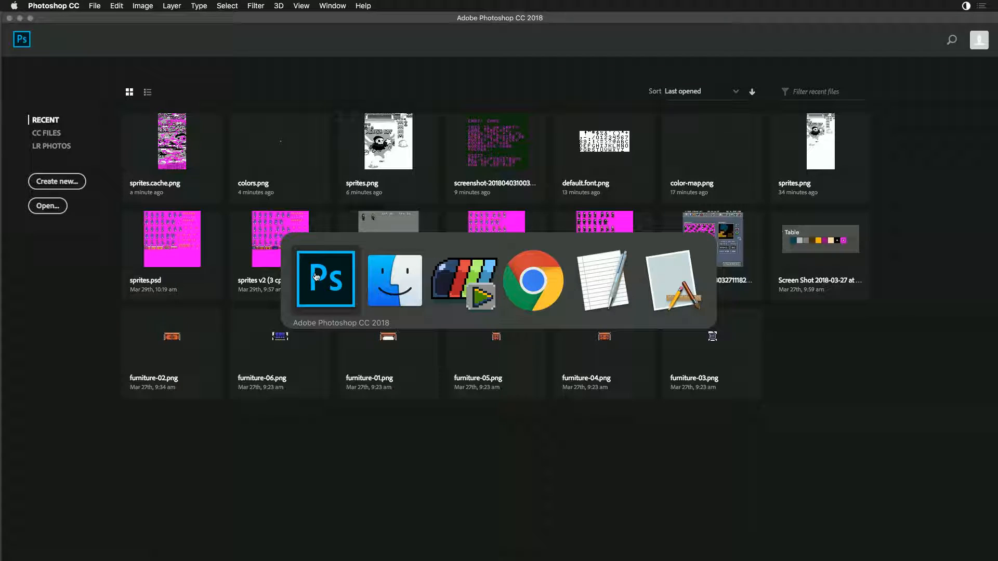
{"action": "left_click", "coordinate": [394, 283]}
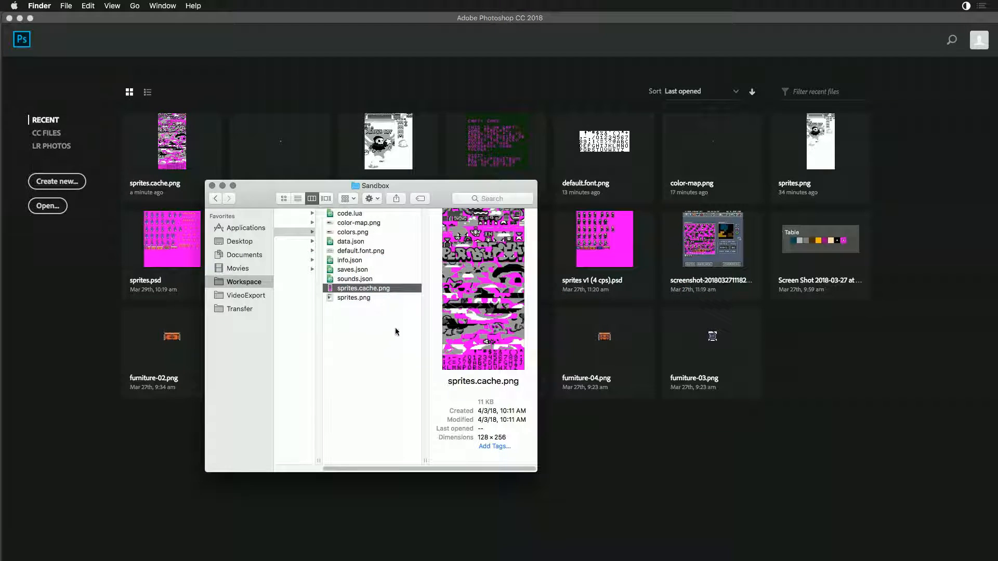
{"action": "key", "text": "super+Tab"}
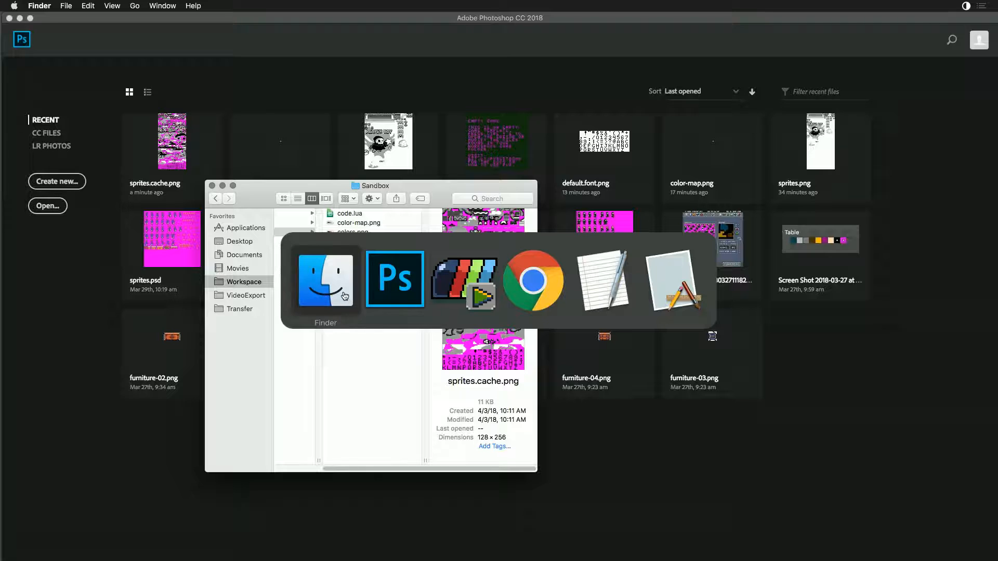
{"action": "left_click", "coordinate": [452, 295]}
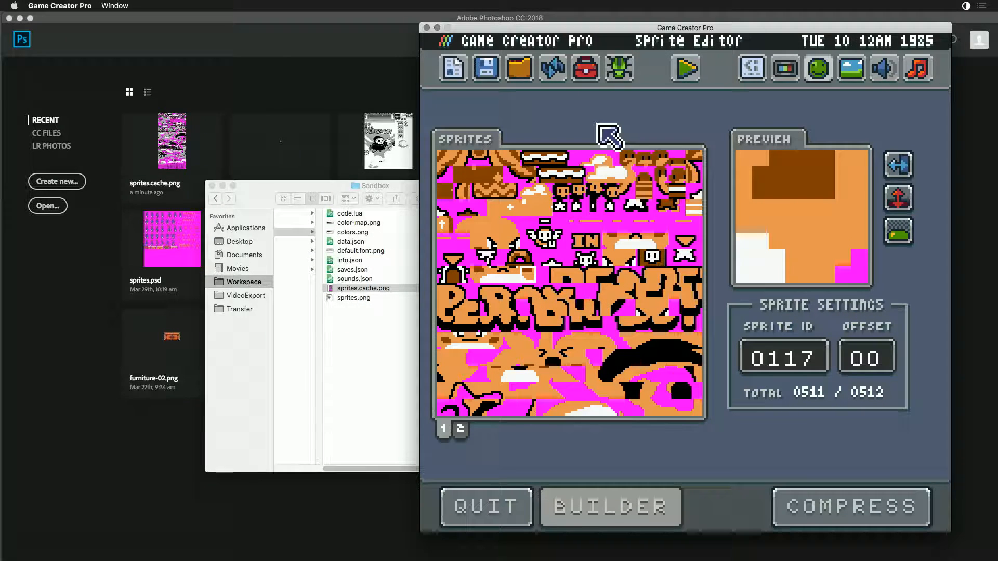
{"action": "left_click", "coordinate": [301, 186]}
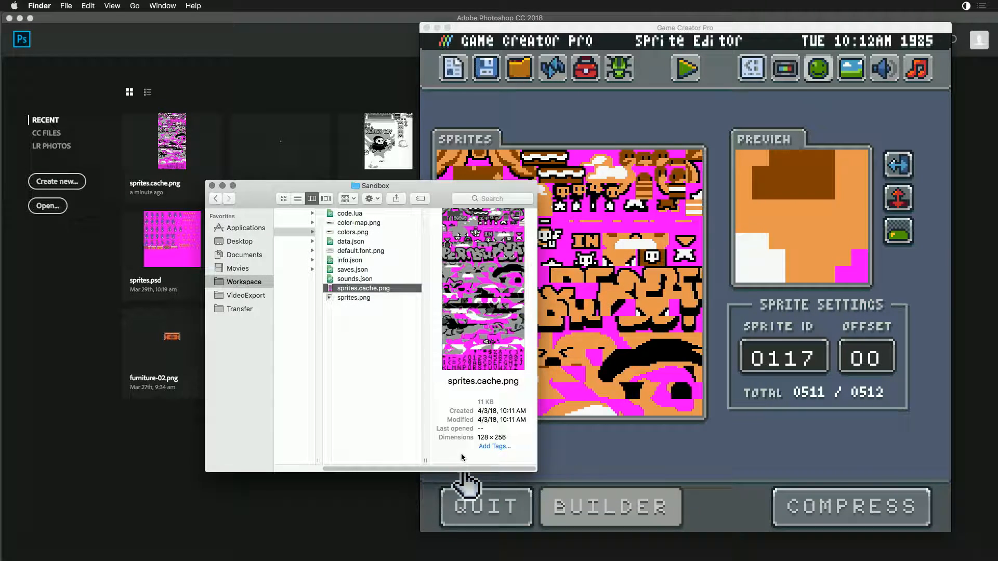
{"action": "scroll", "coordinate": [392, 471], "scroll_direction": "left", "scroll_amount": 3}
{"action": "left_click", "coordinate": [299, 281]}
{"action": "left_click", "coordinate": [303, 233]}
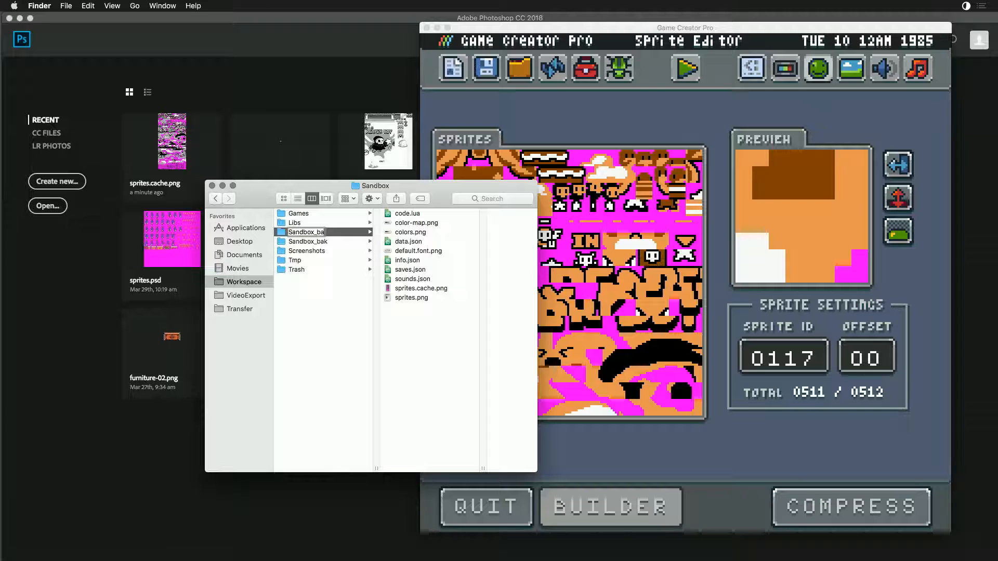
{"action": "key", "text": "Return"}
- In Game Creator Pro's Workspace Explorer, load ReaperBoy from the Demos folder for editing, accepting the overwrite of the sandbox directory
{"action": "left_click", "coordinate": [586, 95]}
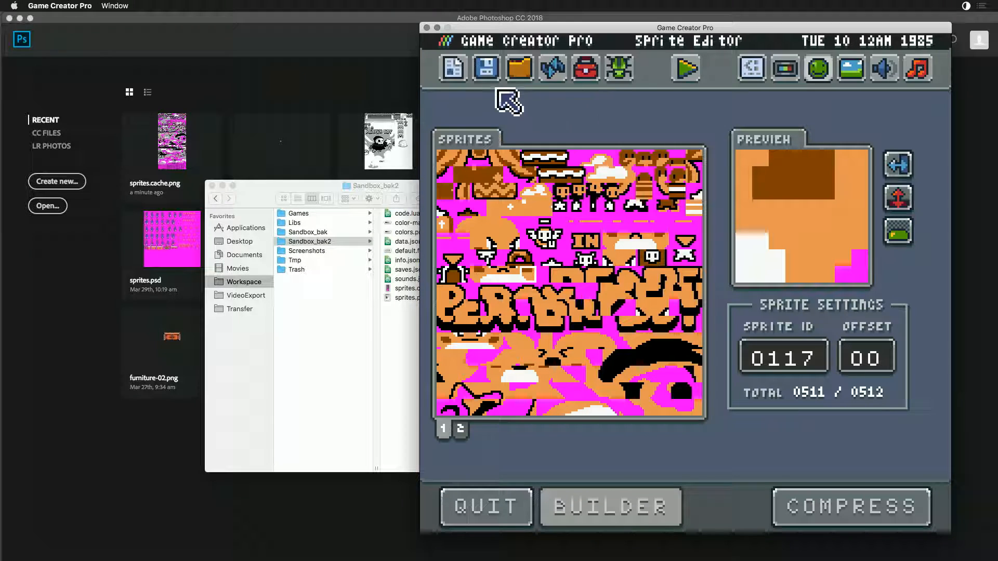
{"action": "left_click", "coordinate": [519, 68]}
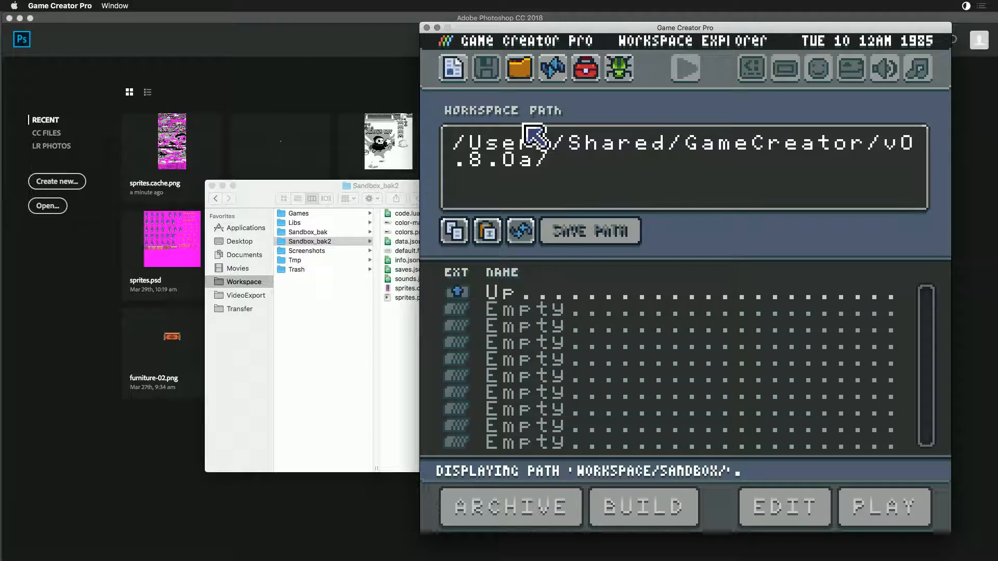
{"action": "left_click", "coordinate": [501, 294]}
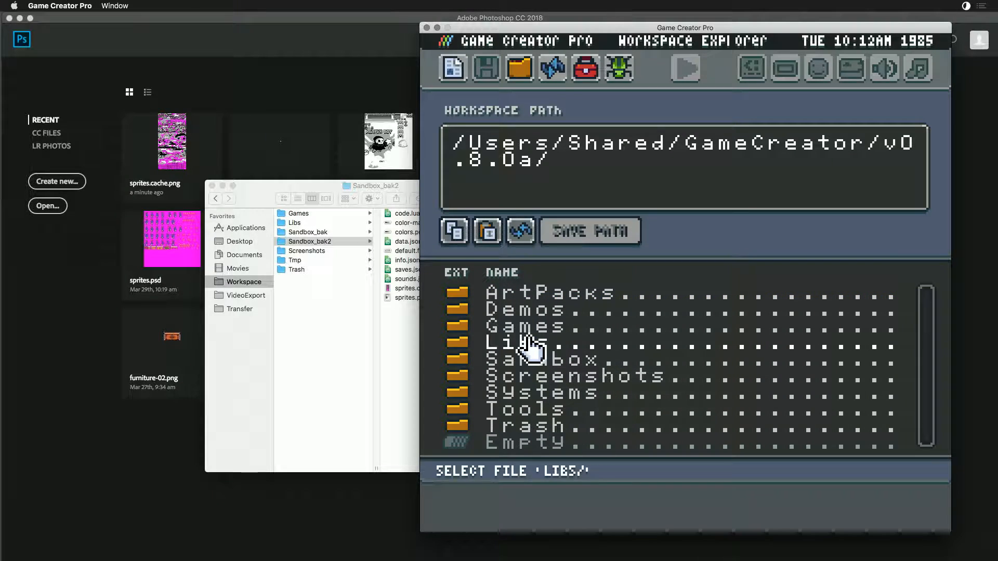
{"action": "left_click", "coordinate": [534, 312]}
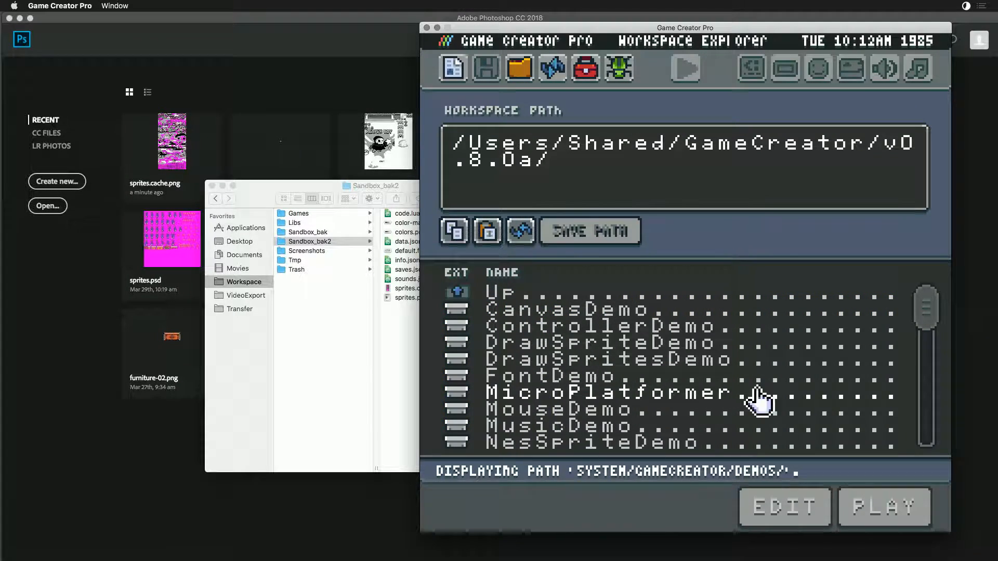
{"action": "left_click_drag", "start_coordinate": [924, 312], "coordinate": [925, 416]}
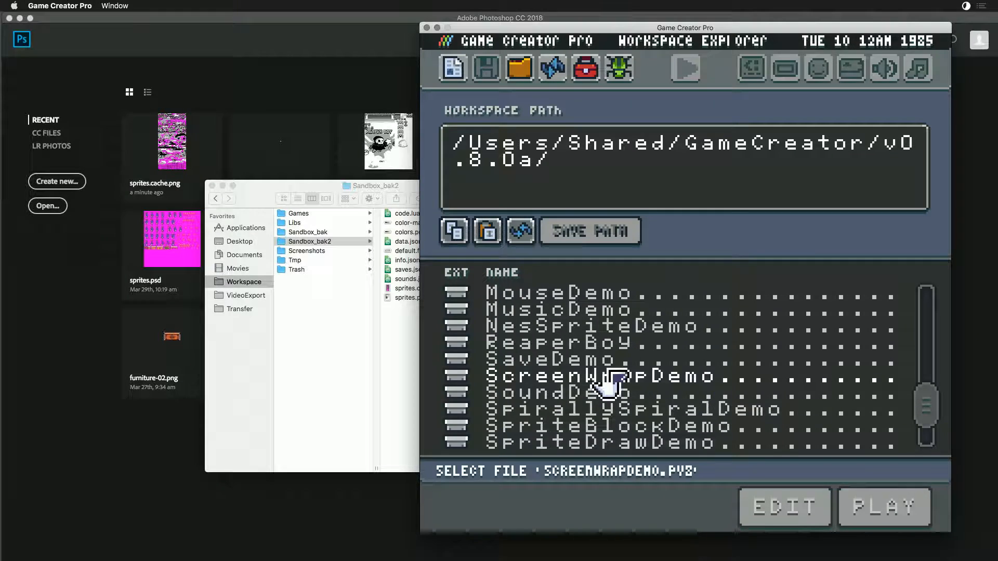
{"action": "left_click", "coordinate": [579, 347]}
{"action": "left_click", "coordinate": [769, 506]}
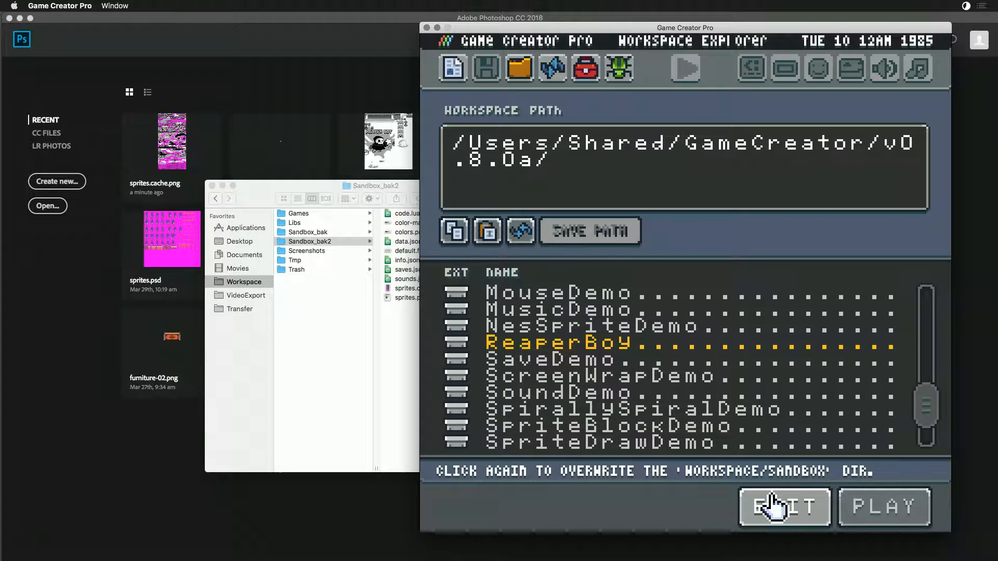
{"action": "left_click", "coordinate": [769, 506]}
- Open the loaded ReaperBoy project's tilemap in the Tilemap Preview
{"action": "left_click", "coordinate": [686, 68]}
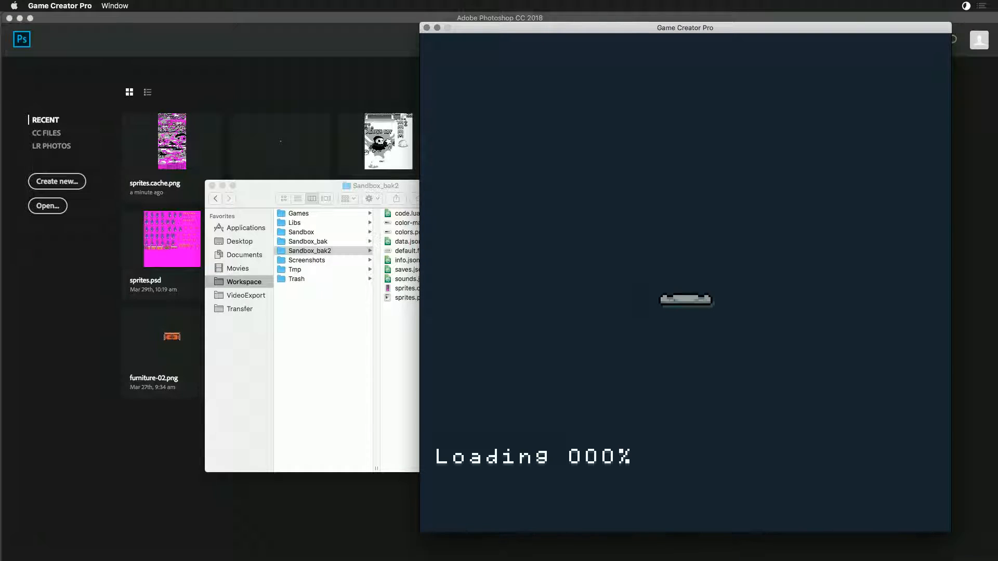
{"action": "key", "text": "Escape"}
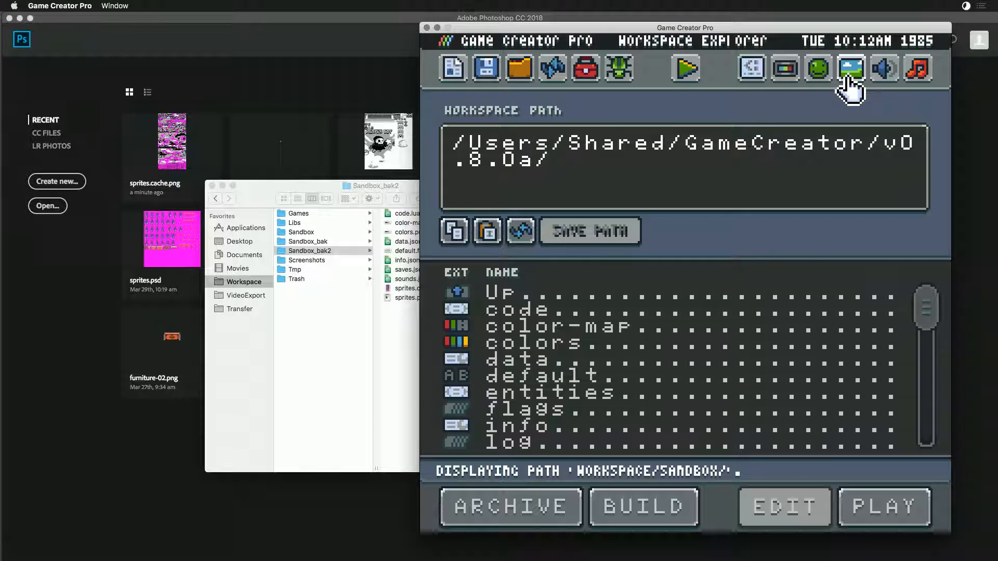
{"action": "left_click", "coordinate": [847, 70]}
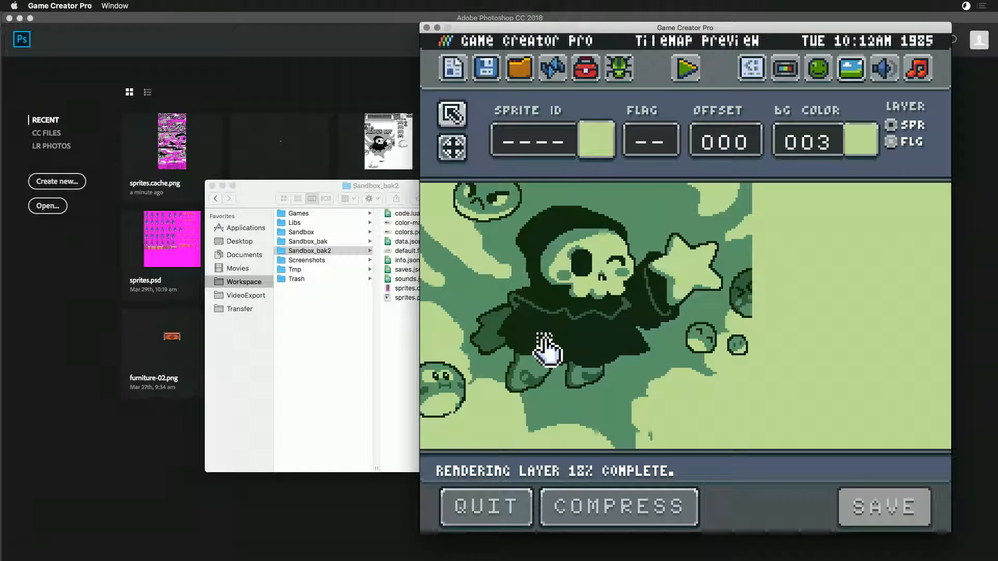
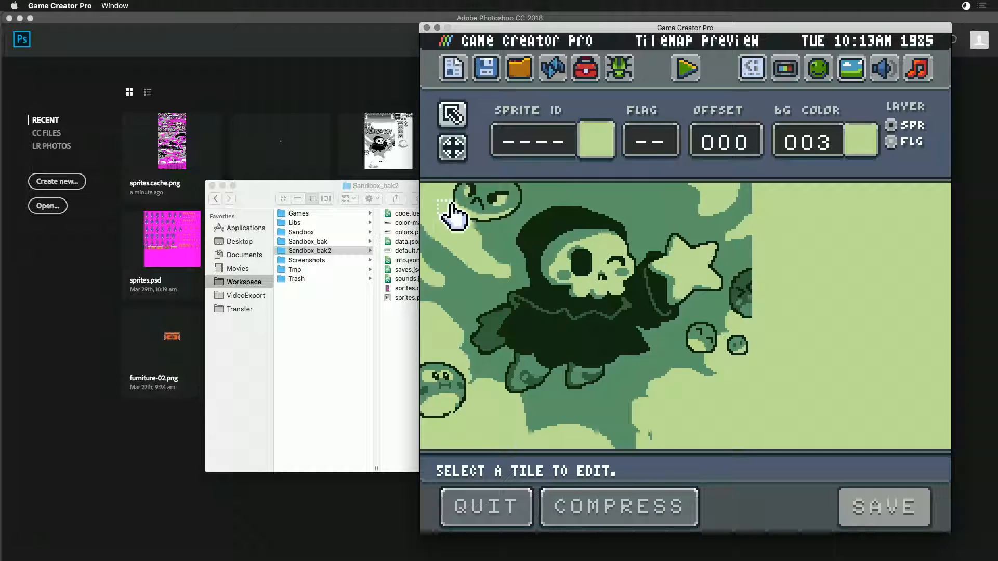
- Set the sprite ID of the tile in the tilemap's upper-left corner to 0
{"action": "left_click", "coordinate": [429, 192]}
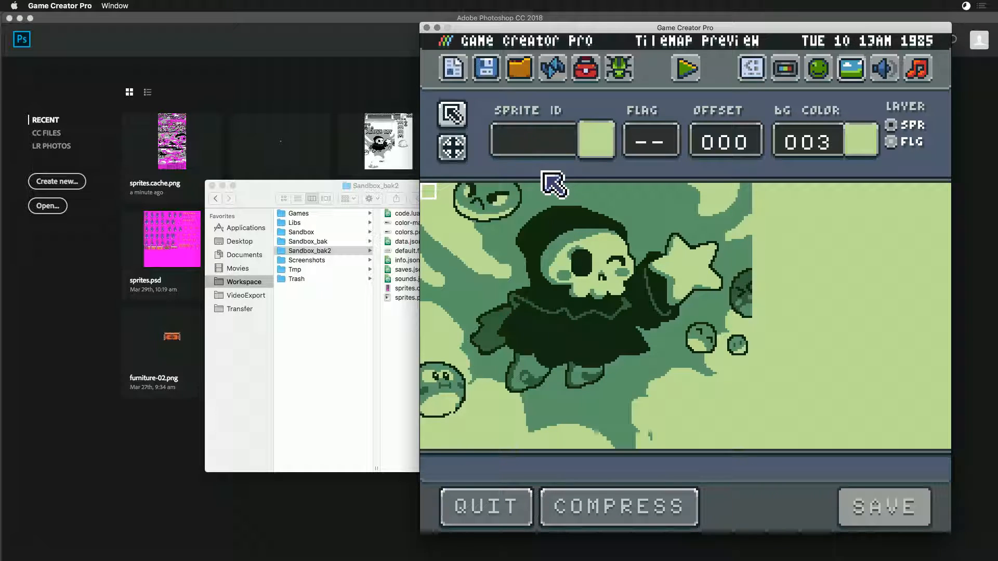
{"action": "key", "text": "Return"}
{"action": "left_click", "coordinate": [522, 148]}
{"action": "type", "text": "0"}
{"action": "key", "text": "Return"}
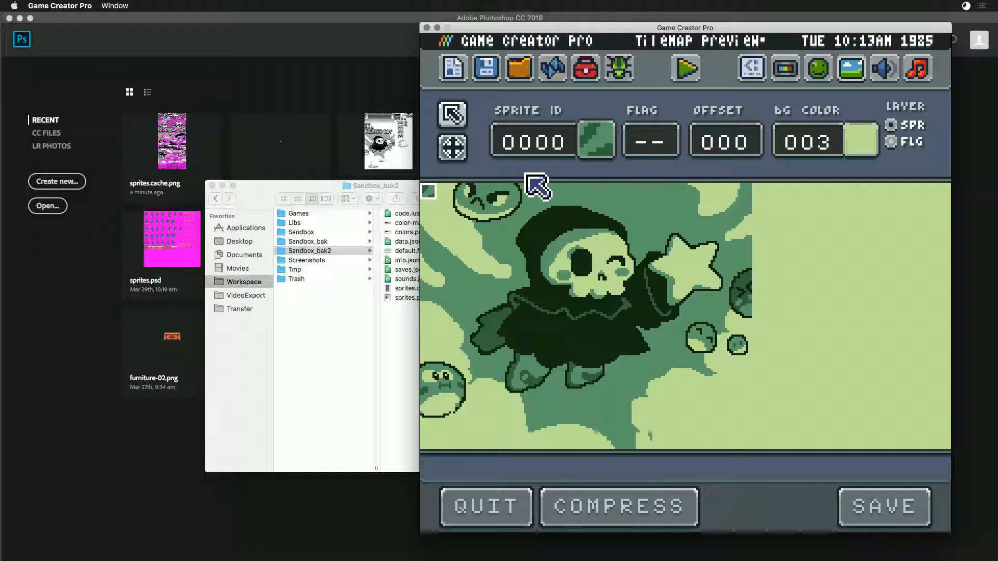
- Clear the sprite ID of the selected corner tile and save the tilemap
{"action": "left_click", "coordinate": [542, 149]}
{"action": "key", "text": "Return"}
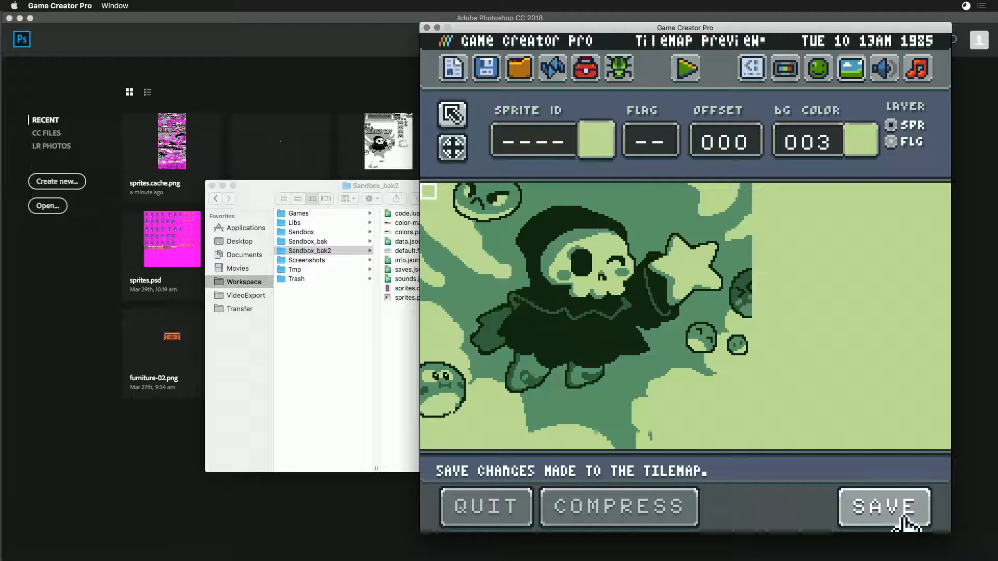
{"action": "left_click", "coordinate": [880, 516]}
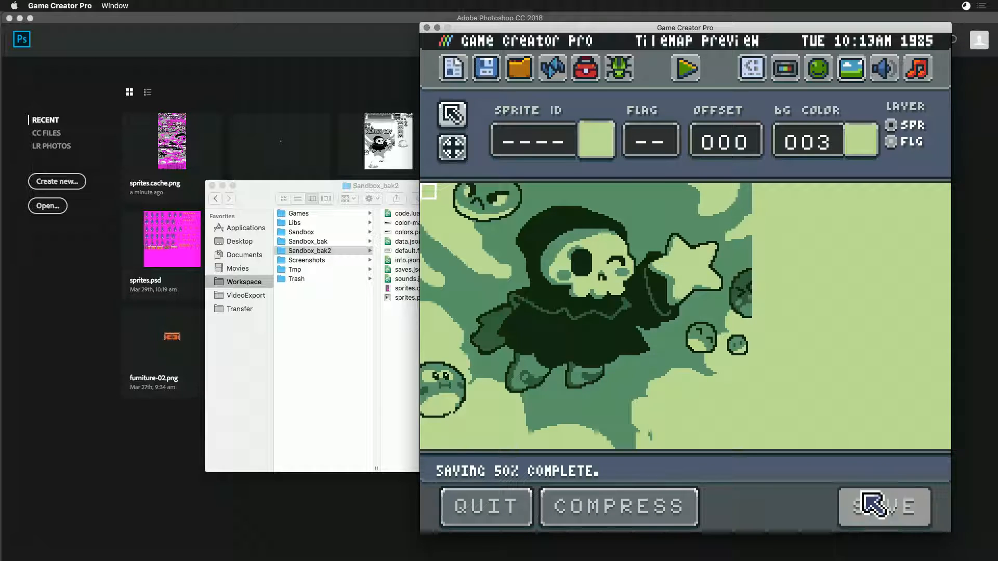
- Switch to Finder and move tilemap.json and sprites.cache.png from the Sandbox folder to the Trash
{"action": "left_click", "coordinate": [291, 183]}
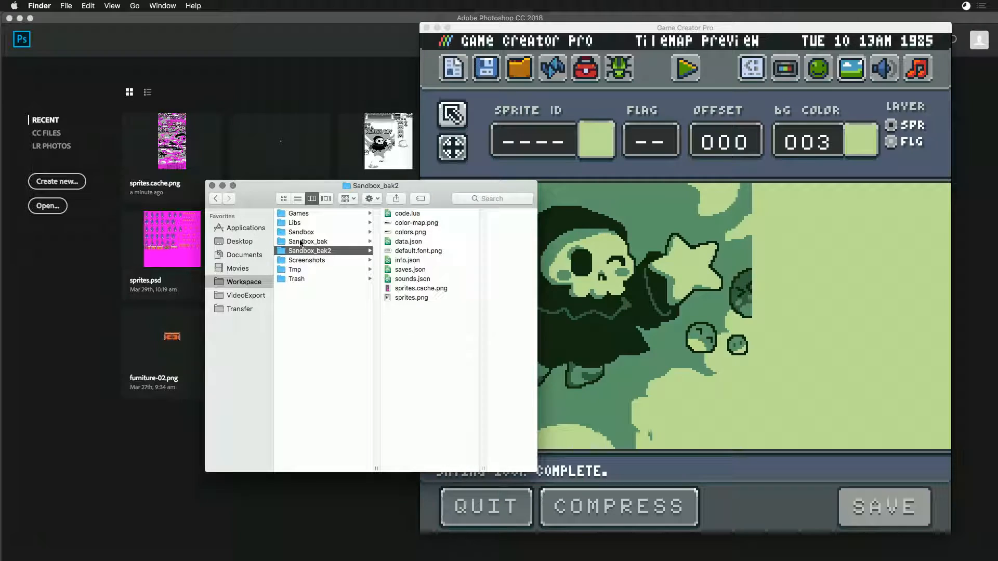
{"action": "left_click", "coordinate": [301, 232]}
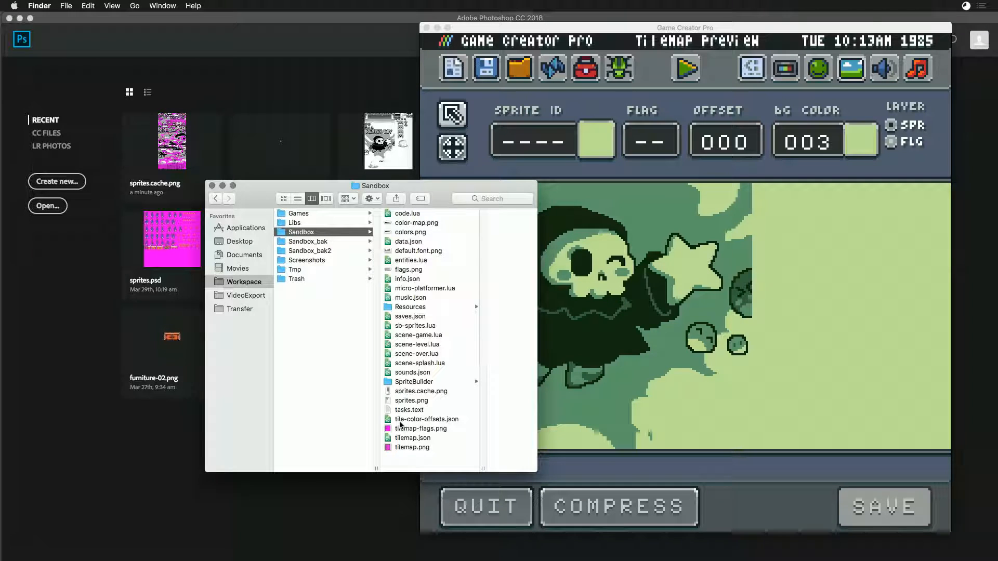
{"action": "left_click", "coordinate": [403, 438]}
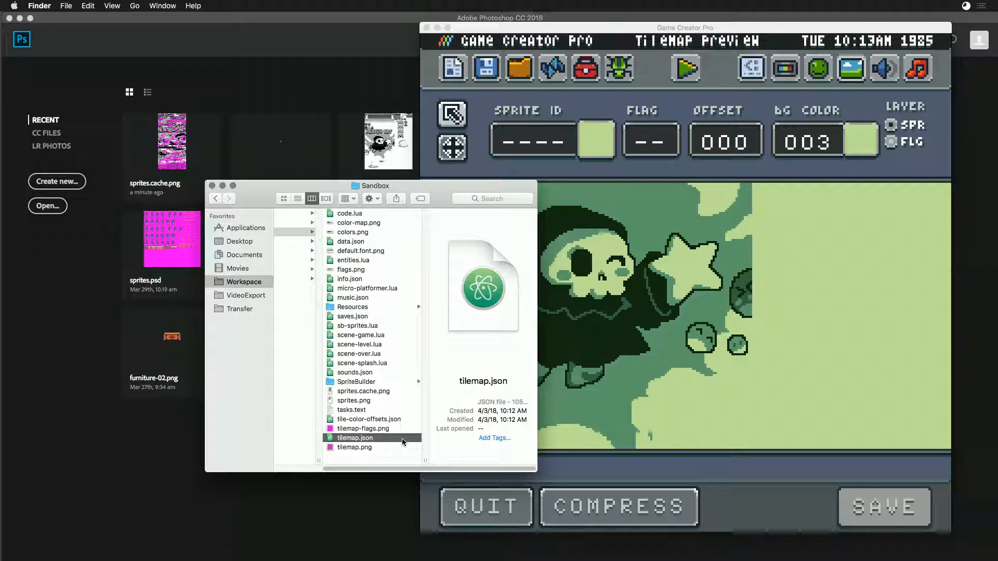
{"action": "left_click", "coordinate": [350, 392], "text": "super"}
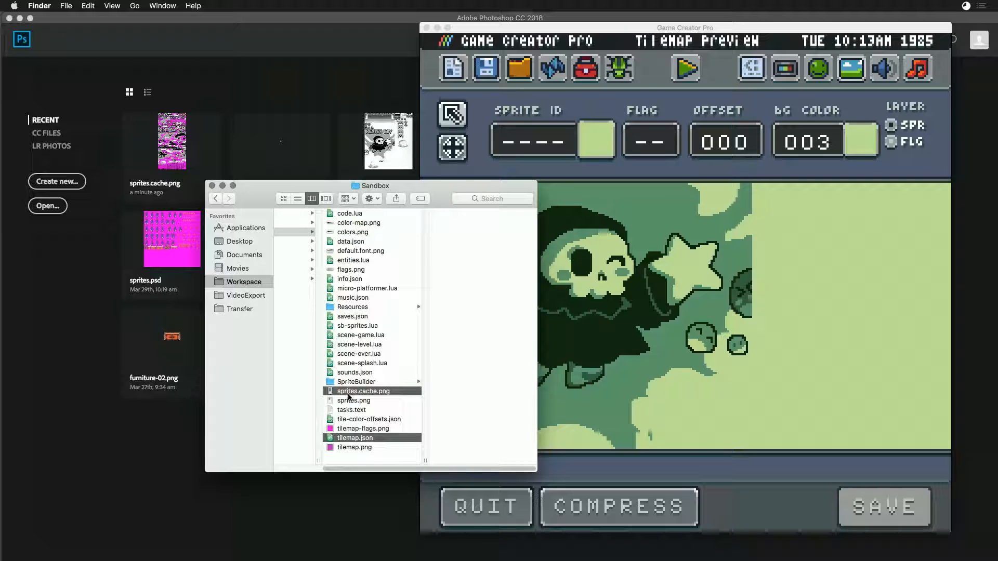
{"action": "right_click", "coordinate": [359, 396]}
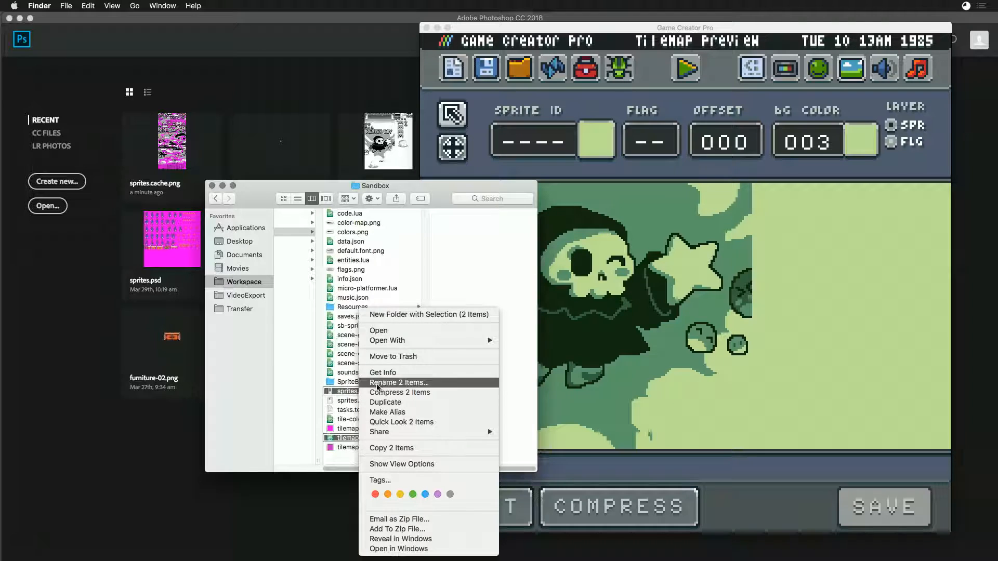
{"action": "left_click", "coordinate": [395, 356]}
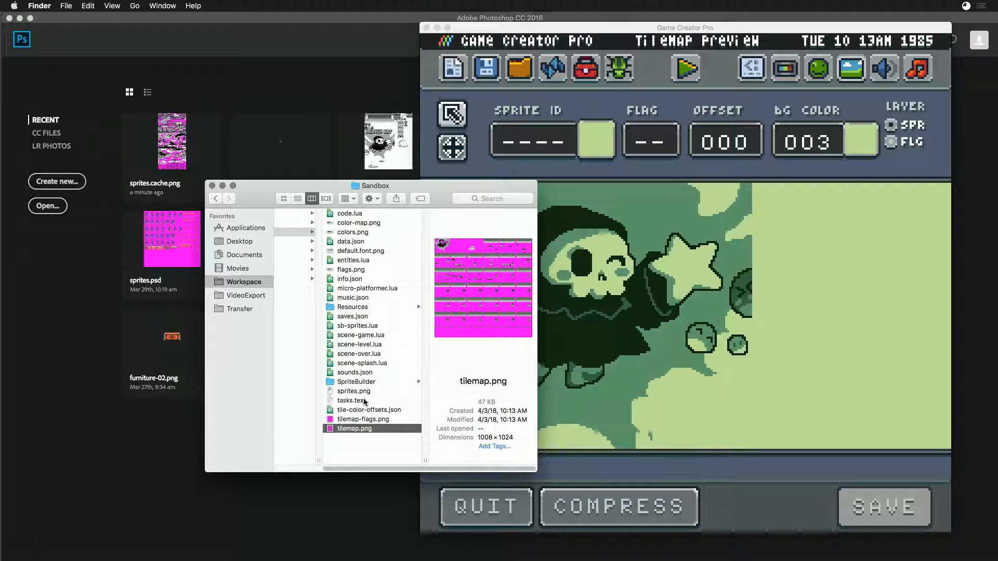
- Undo the Finder deletion of tilemap.json and sprites.cache.png and return to Game Creator Pro
{"action": "left_click", "coordinate": [655, 343]}
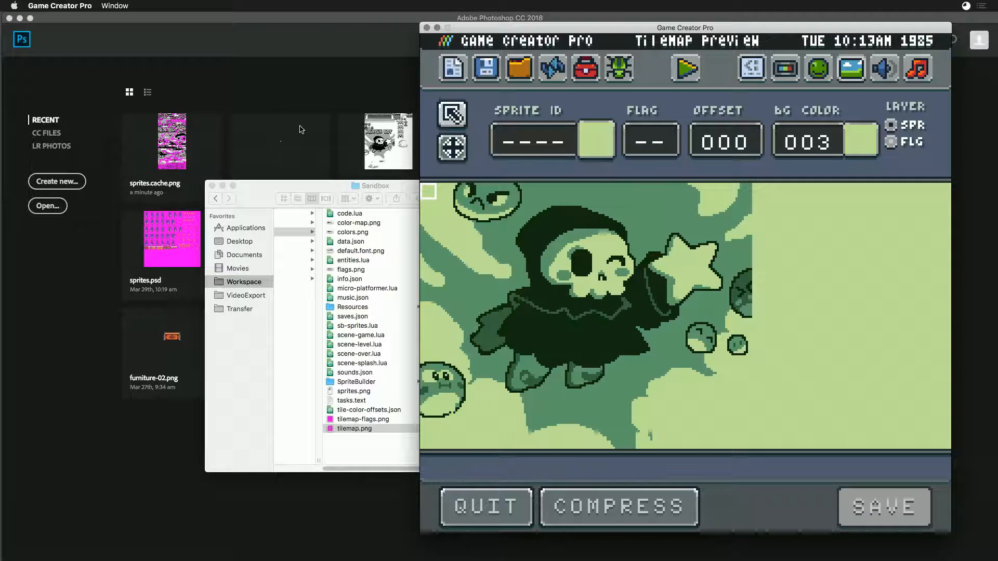
{"action": "left_click", "coordinate": [397, 183]}
{"action": "key", "text": "super+z"}
{"action": "left_click", "coordinate": [697, 334]}
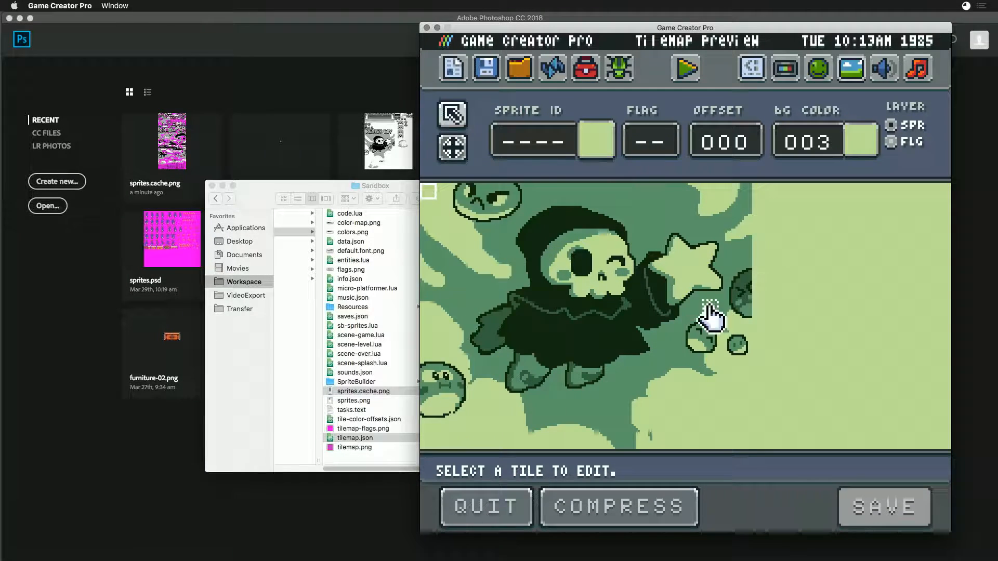
- Delete tilemap.json and sprites.cache.png from the sandbox using the Workspace Explorer
{"action": "left_click", "coordinate": [507, 79]}
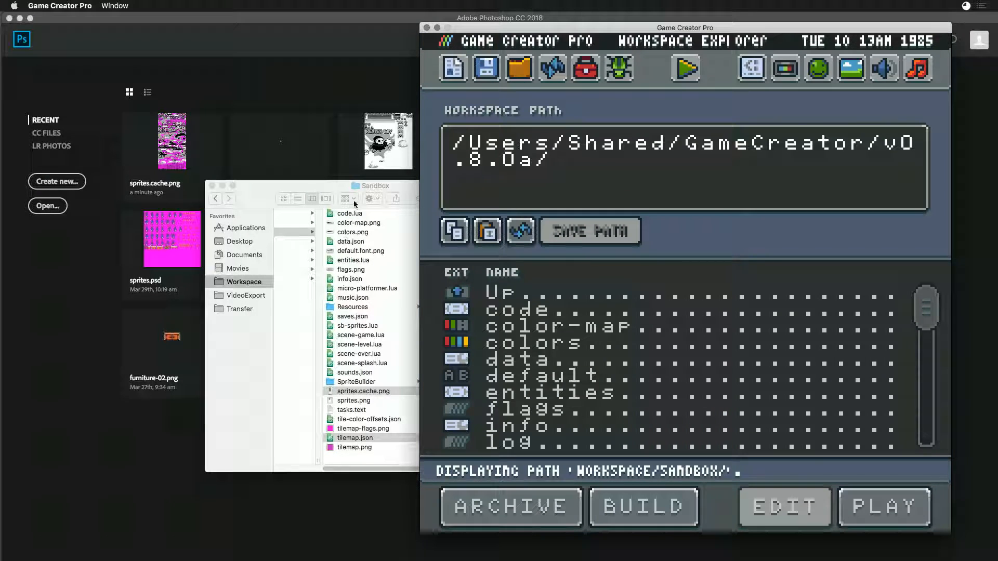
{"action": "left_click_drag", "start_coordinate": [925, 316], "coordinate": [928, 432]}
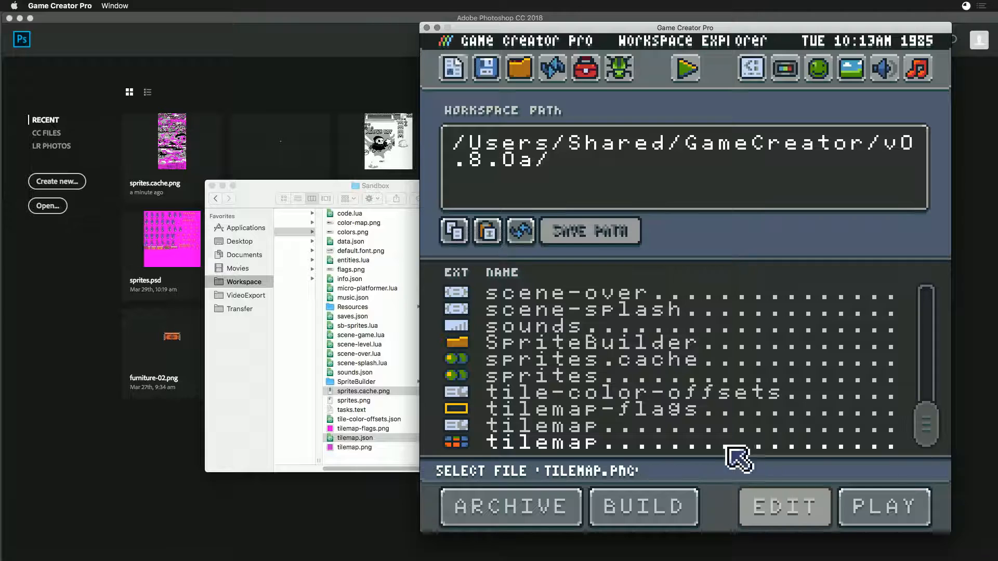
{"action": "left_click", "coordinate": [518, 428]}
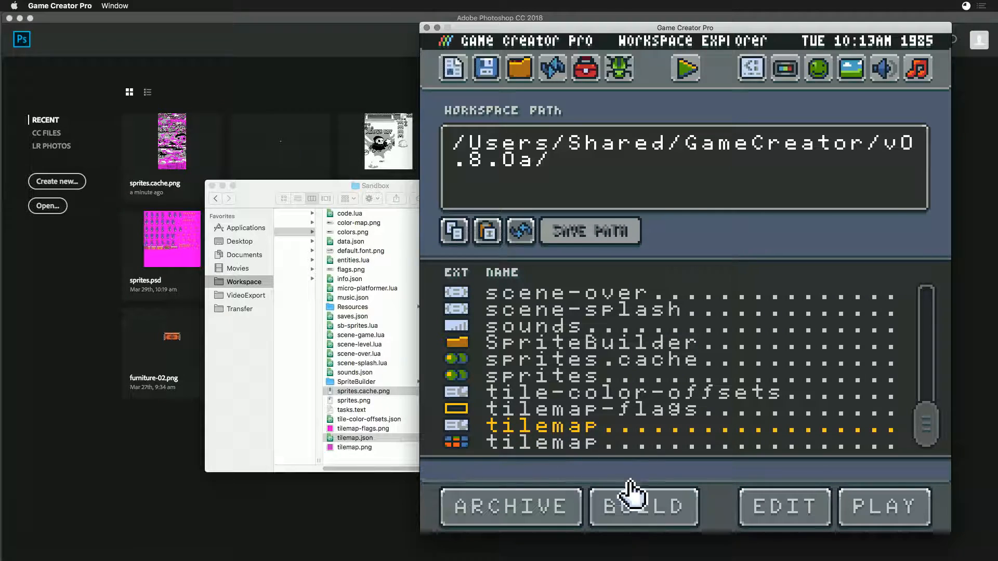
{"action": "key", "text": "Delete"}
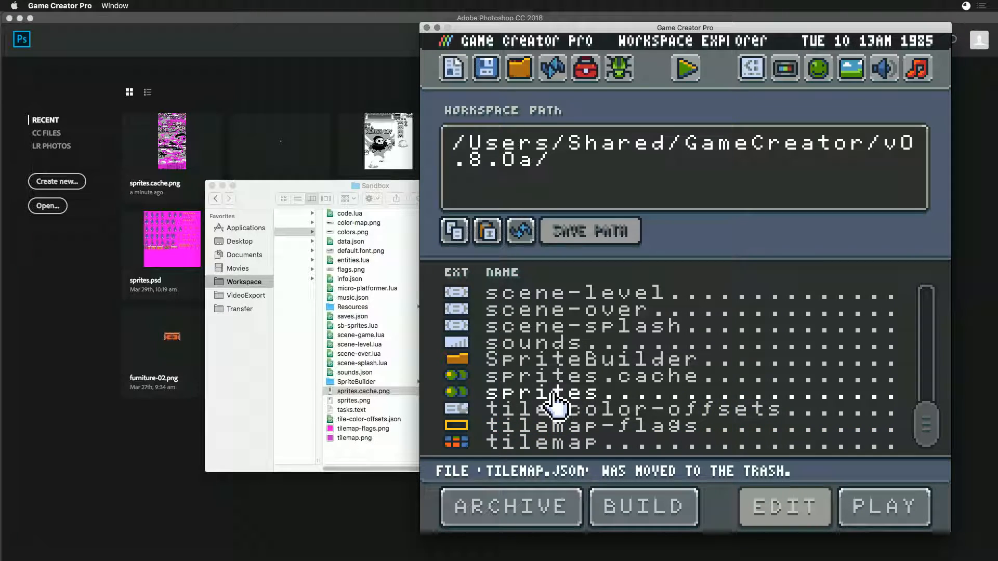
{"action": "left_click", "coordinate": [573, 376]}
{"action": "key", "text": "Delete"}
{"action": "key", "text": "Delete"}
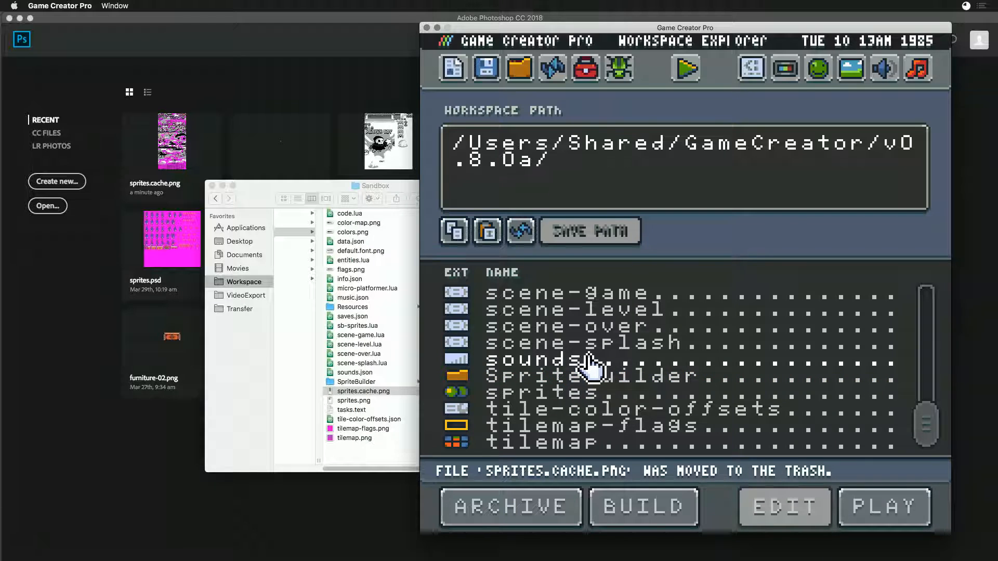
- Open the Sprite Editor and look through all three pages of ReaperBoy's sprites
{"action": "left_click", "coordinate": [819, 68]}
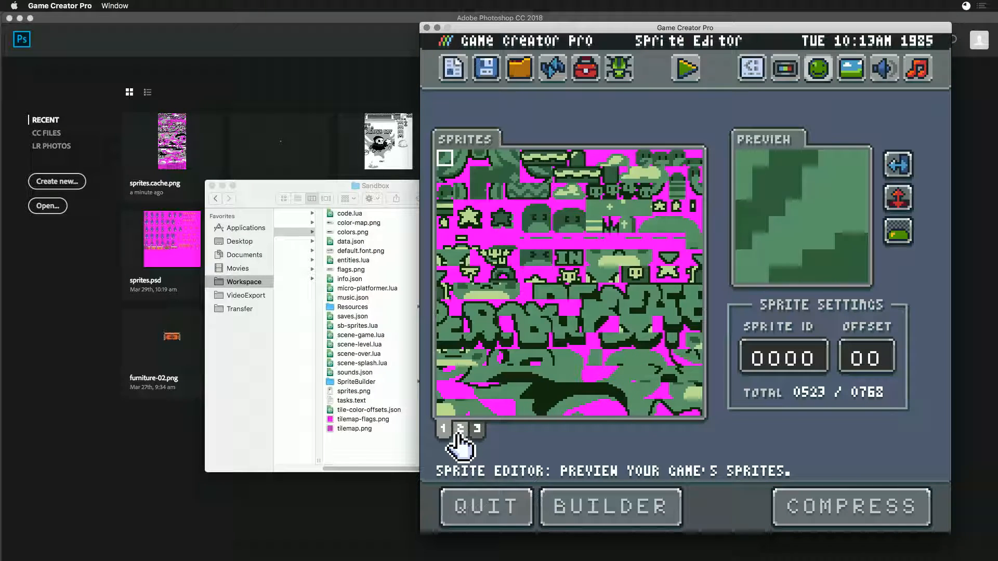
{"action": "left_click", "coordinate": [460, 432]}
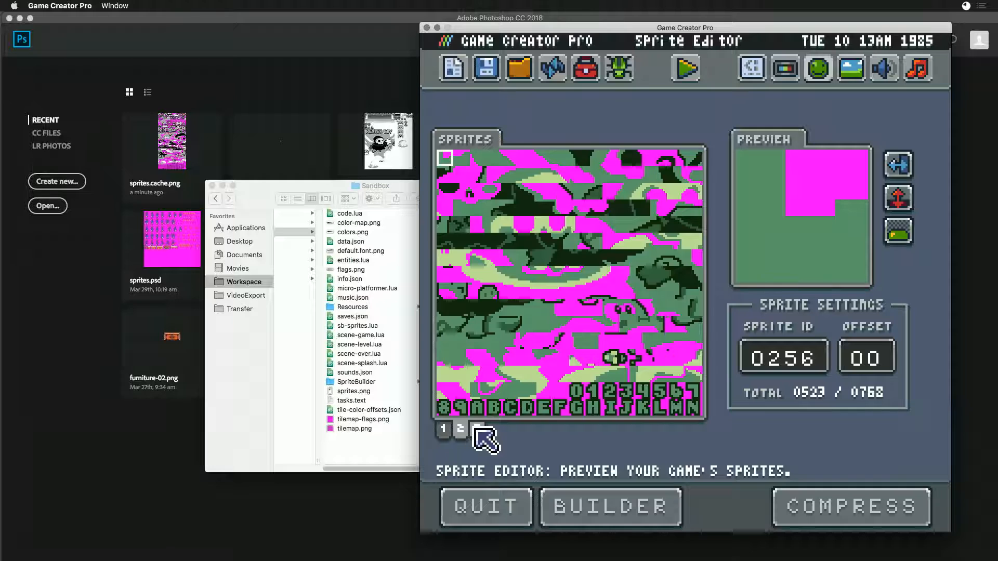
{"action": "left_click", "coordinate": [477, 430]}
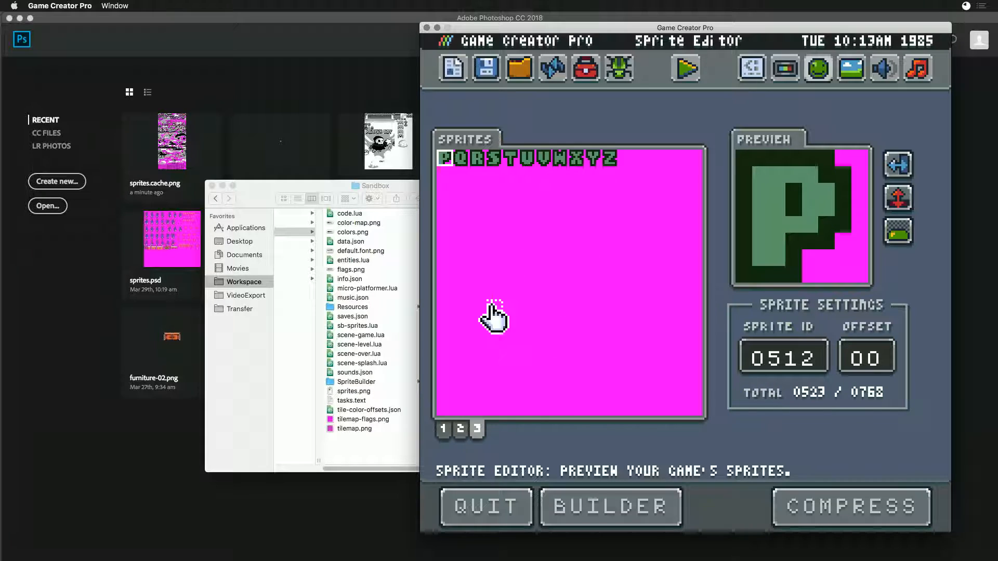
{"action": "left_click", "coordinate": [444, 430]}
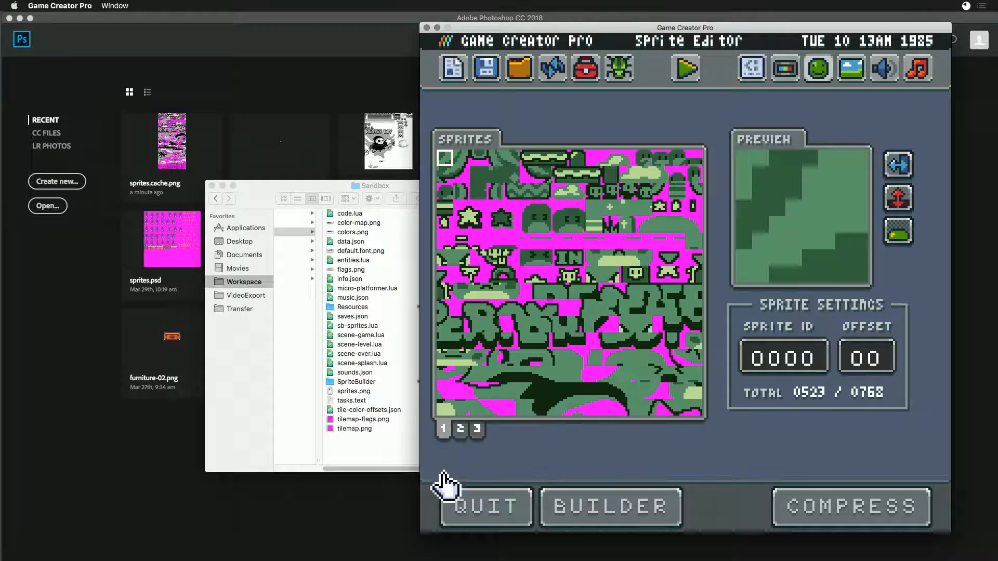
- Run the ReaperBoy game, start level 1 and move the character around to test the tilemap
{"action": "left_click", "coordinate": [691, 72]}
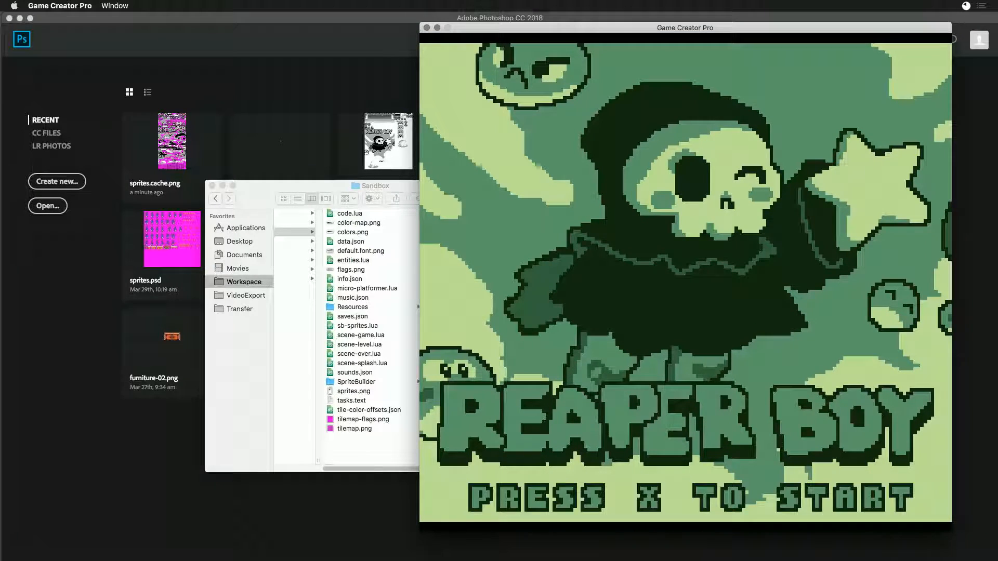
{"action": "key", "text": "x"}
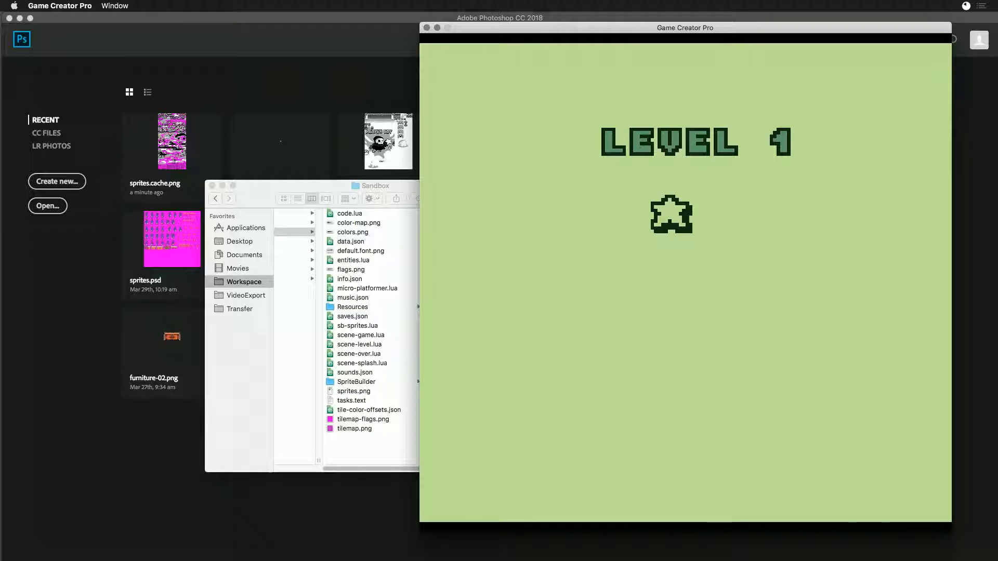
{"action": "key", "text": "Left"}
{"action": "key", "text": "x"}
{"action": "key", "text": "x"}
{"action": "key", "text": "Right"}
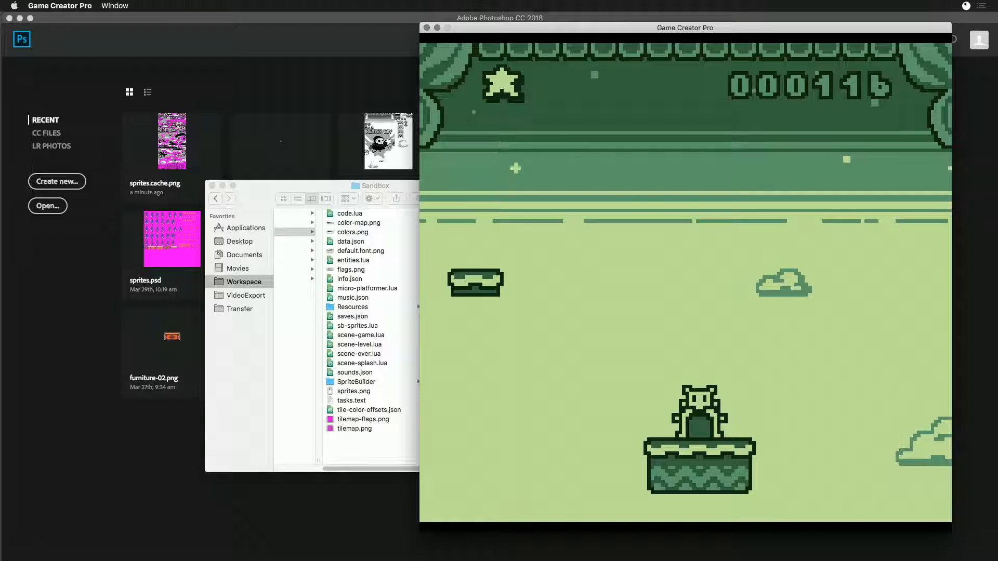
{"action": "key", "text": "Right"}
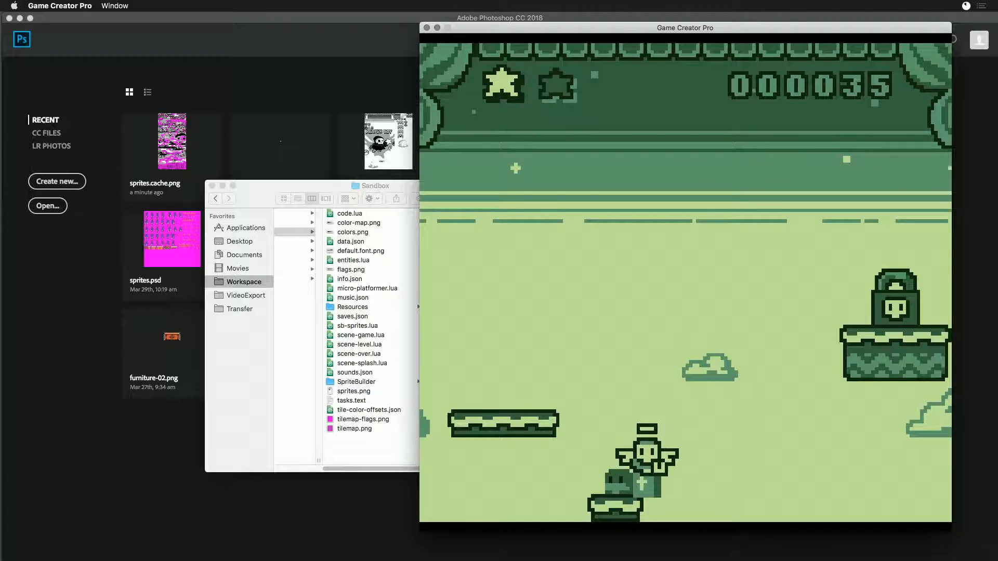
- Switch to Finder, preview tilemap-flags.png from the Sandbox folder, and return to the running game
{"action": "left_click", "coordinate": [332, 421]}
{"action": "key", "text": "space"}
{"action": "key", "text": "space"}
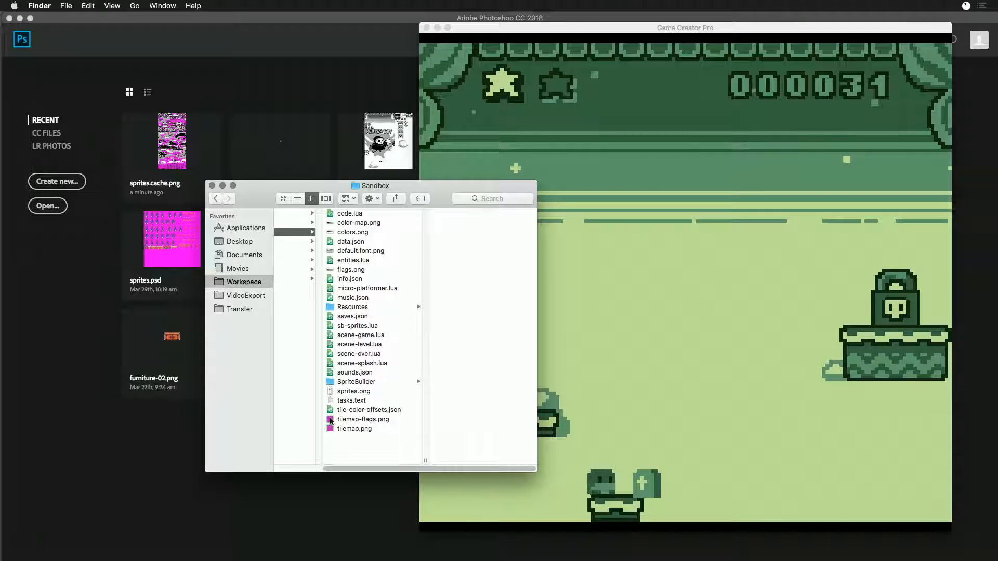
{"action": "left_click", "coordinate": [332, 421]}
{"action": "key", "text": "space"}
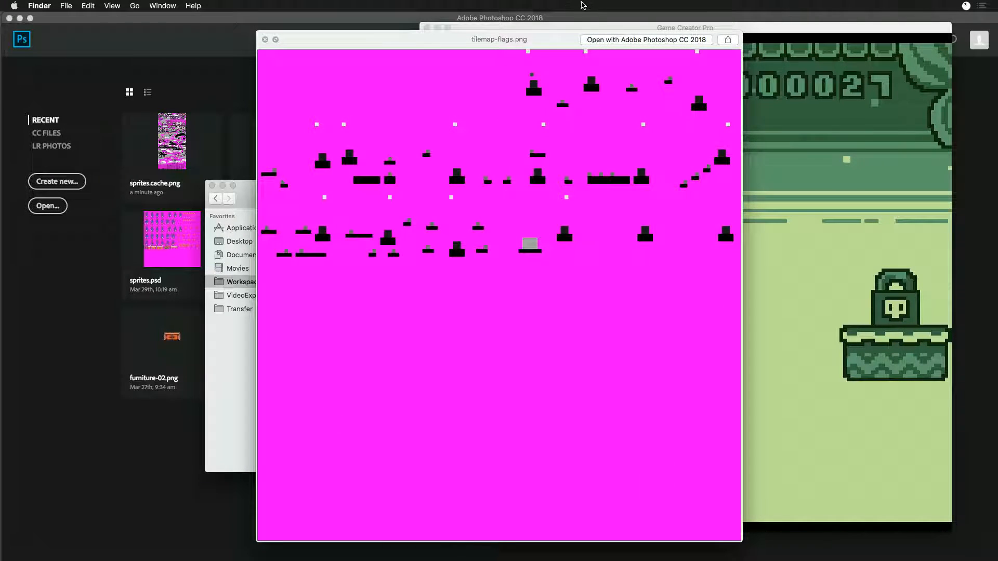
{"action": "key", "text": "space"}
{"action": "left_click", "coordinate": [529, 60]}
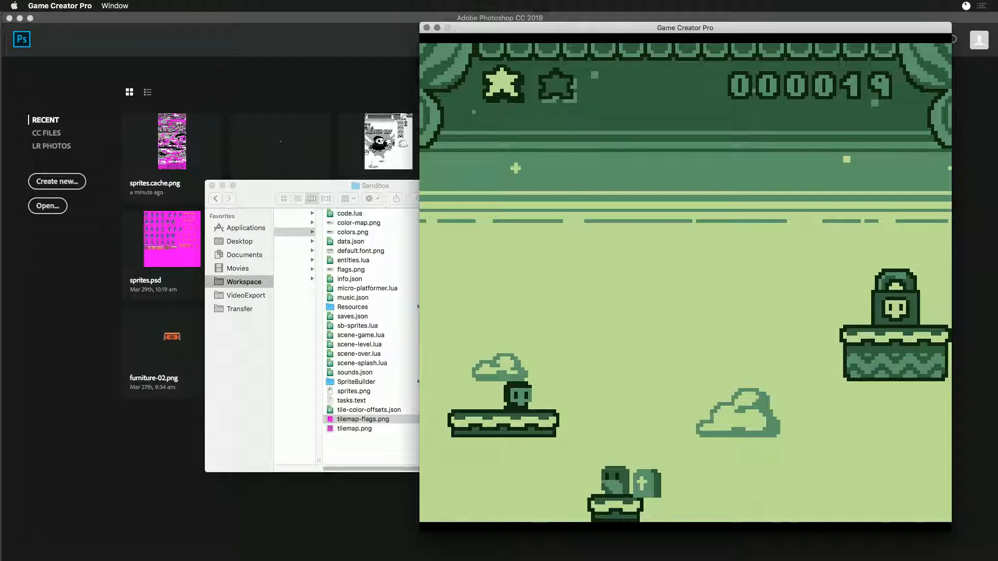
- Exit the game, reopen the Tilemap Preview and examine the flag layer across the map
{"action": "key", "text": "Escape"}
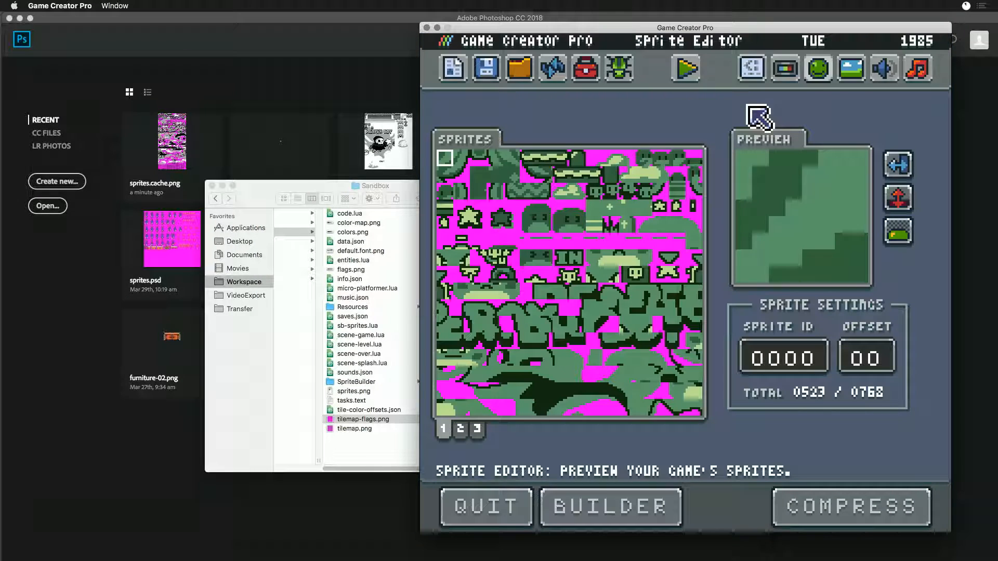
{"action": "left_click", "coordinate": [852, 79]}
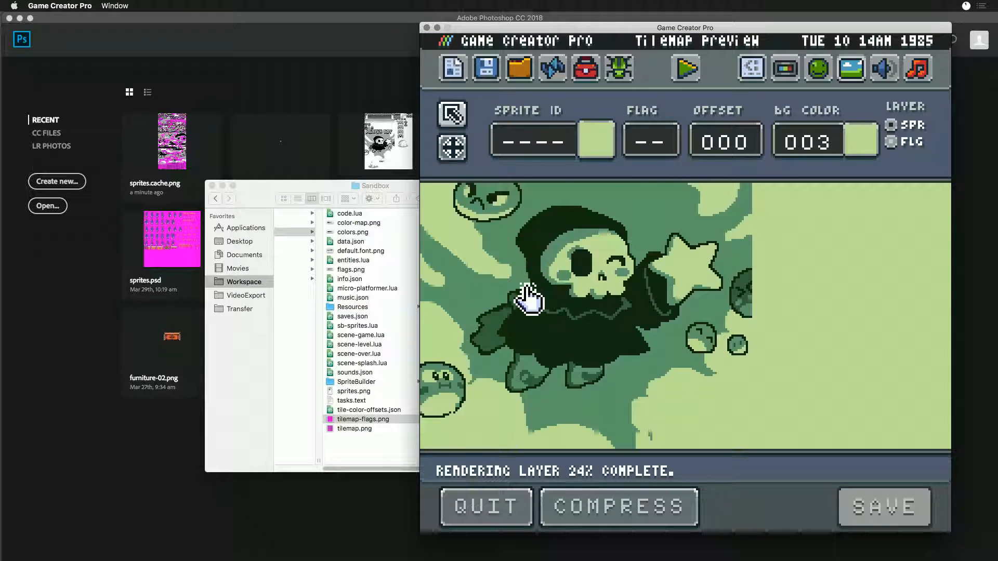
{"action": "left_click", "coordinate": [891, 144]}
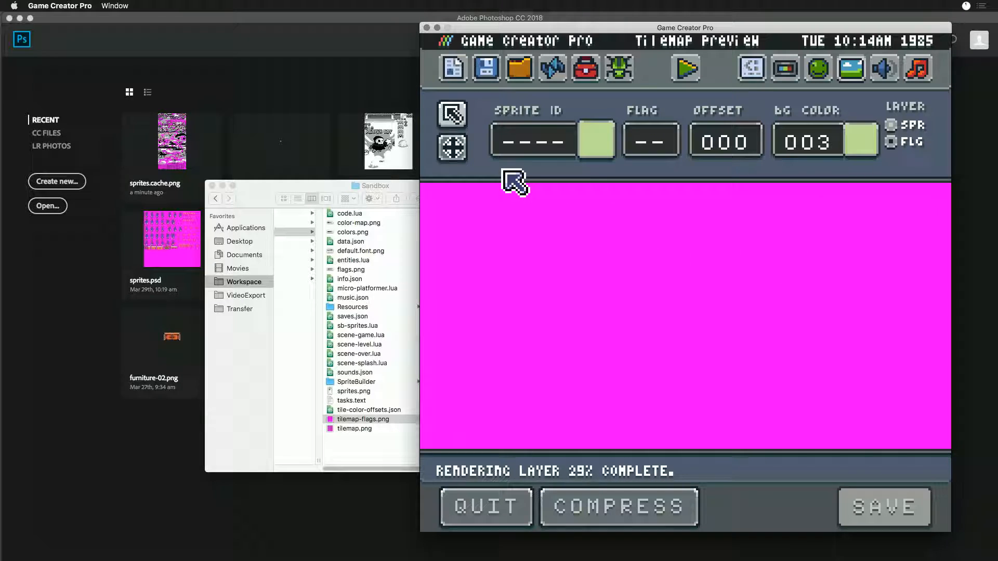
{"action": "left_click", "coordinate": [453, 150]}
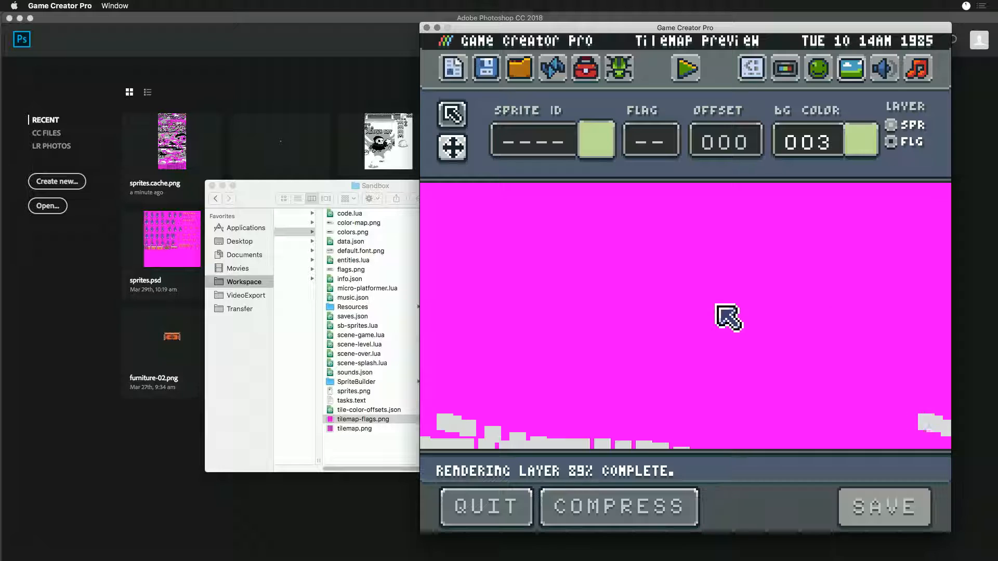
{"action": "left_click_drag", "start_coordinate": [828, 328], "coordinate": [572, 282]}
{"action": "left_click_drag", "start_coordinate": [855, 295], "coordinate": [591, 323]}
{"action": "left_click_drag", "start_coordinate": [807, 299], "coordinate": [672, 291]}
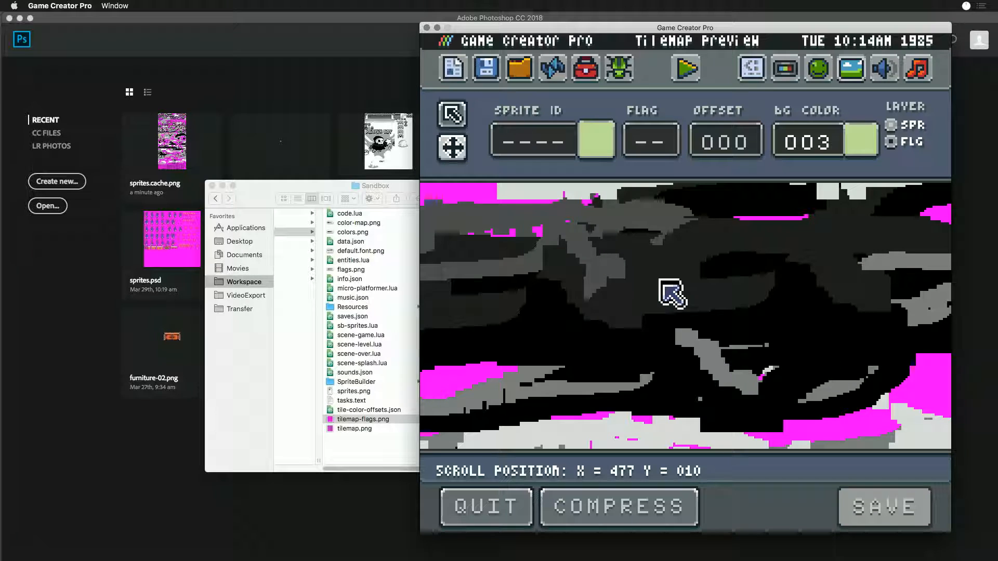
- Reopen the Tilemap Preview, switch to the flag layer and examine how it draws while scrolling across the map
{"action": "left_click", "coordinate": [553, 70]}
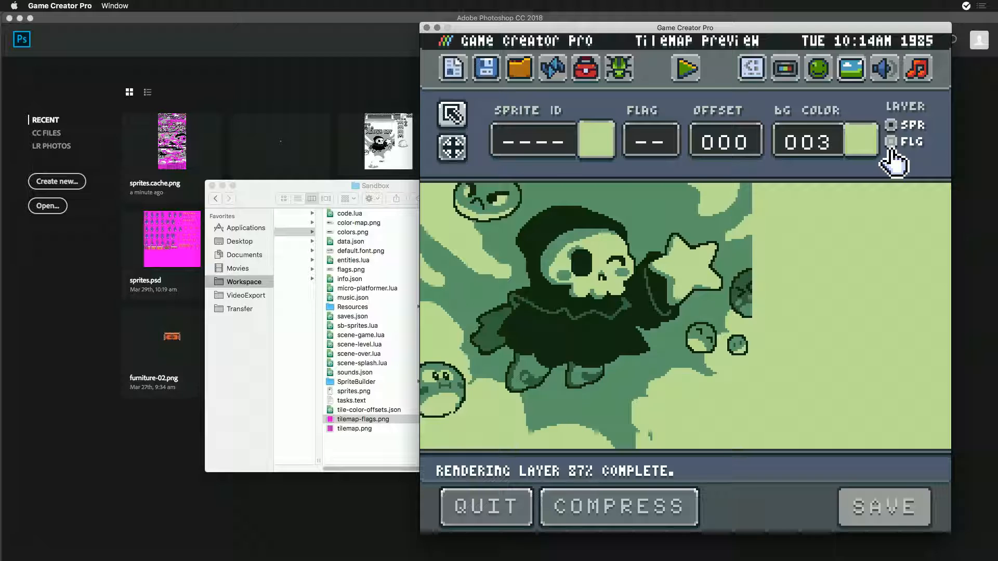
{"action": "left_click", "coordinate": [891, 142]}
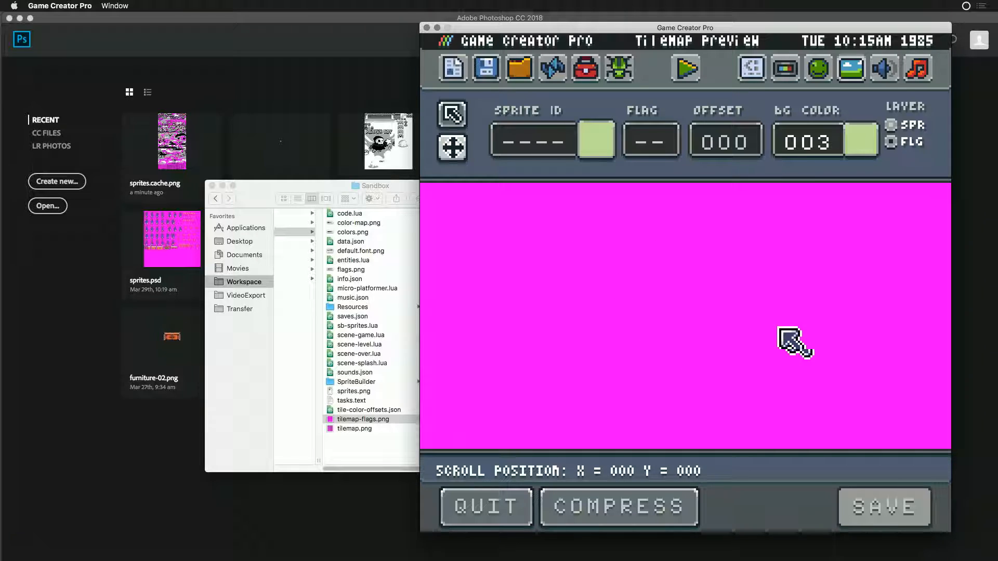
{"action": "left_click_drag", "start_coordinate": [851, 361], "coordinate": [588, 342]}
{"action": "left_click_drag", "start_coordinate": [846, 285], "coordinate": [573, 342]}
{"action": "left_click_drag", "start_coordinate": [828, 382], "coordinate": [623, 278]}
{"action": "left_click_drag", "start_coordinate": [893, 312], "coordinate": [607, 390]}
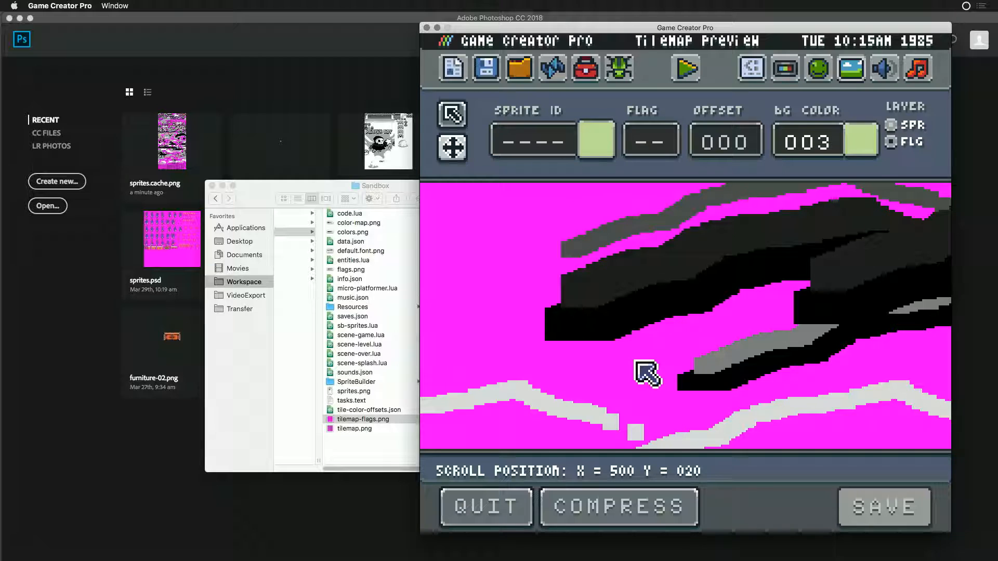
- Switch to Chrome, load github.com/pixelvision8 in a new tab and open the GameCreator repository
{"action": "key", "text": "super+Tab"}
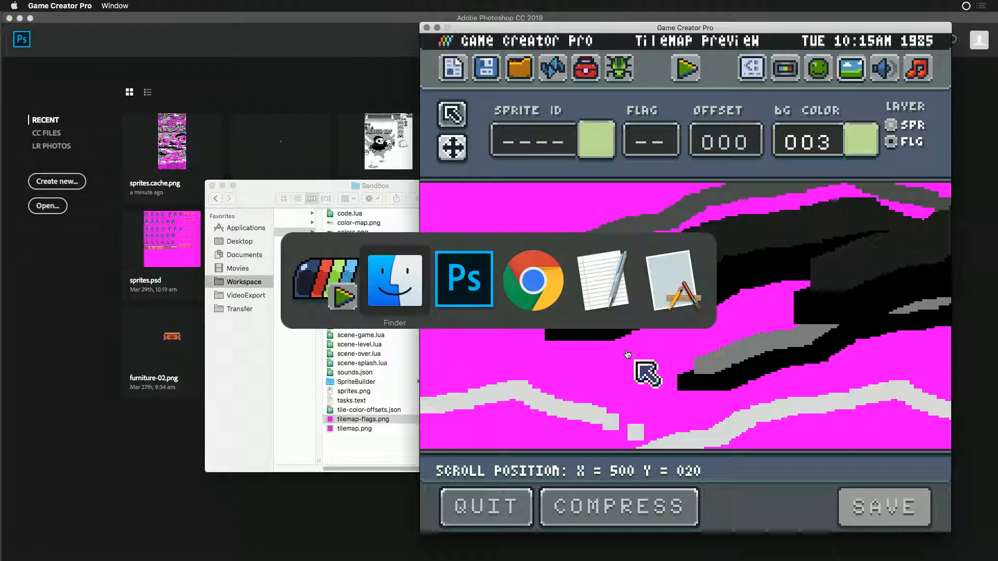
{"action": "left_click", "coordinate": [394, 285]}
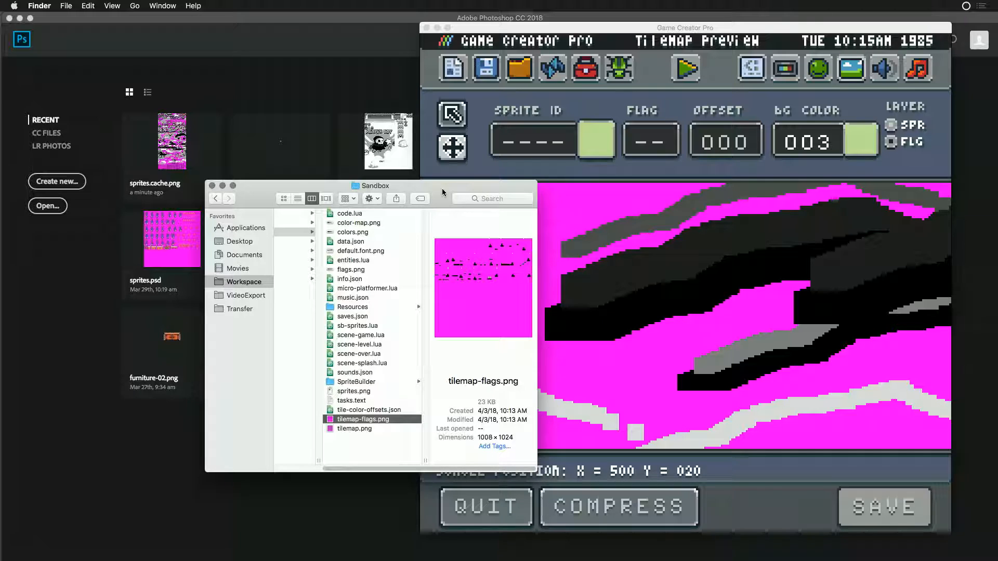
{"action": "key", "text": "super+Tab"}
{"action": "key", "text": "super+Tab"}
{"action": "key", "text": "super+Tab"}
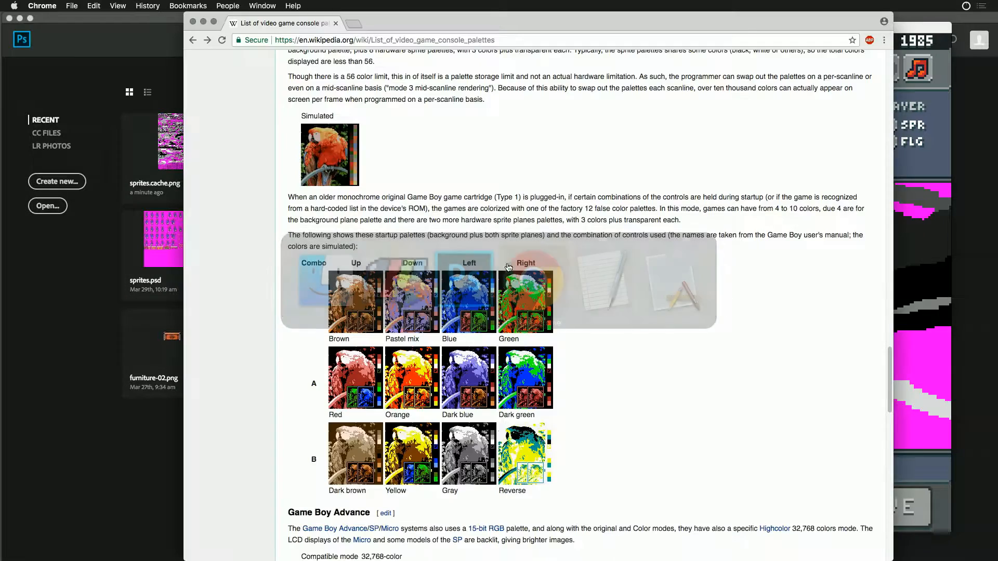
{"action": "left_click", "coordinate": [354, 23]}
{"action": "type", "text": "github.com"}
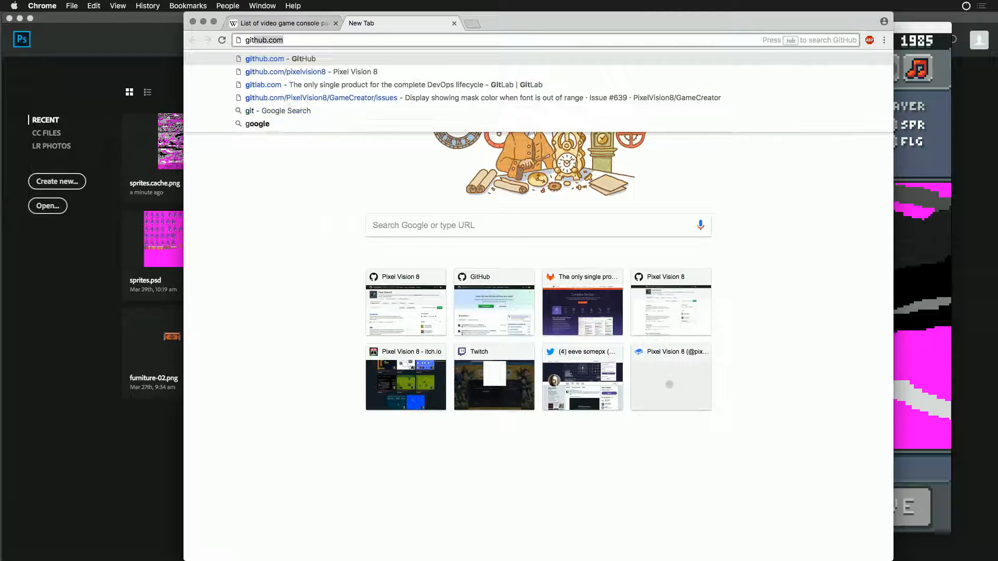
{"action": "key", "text": "Down"}
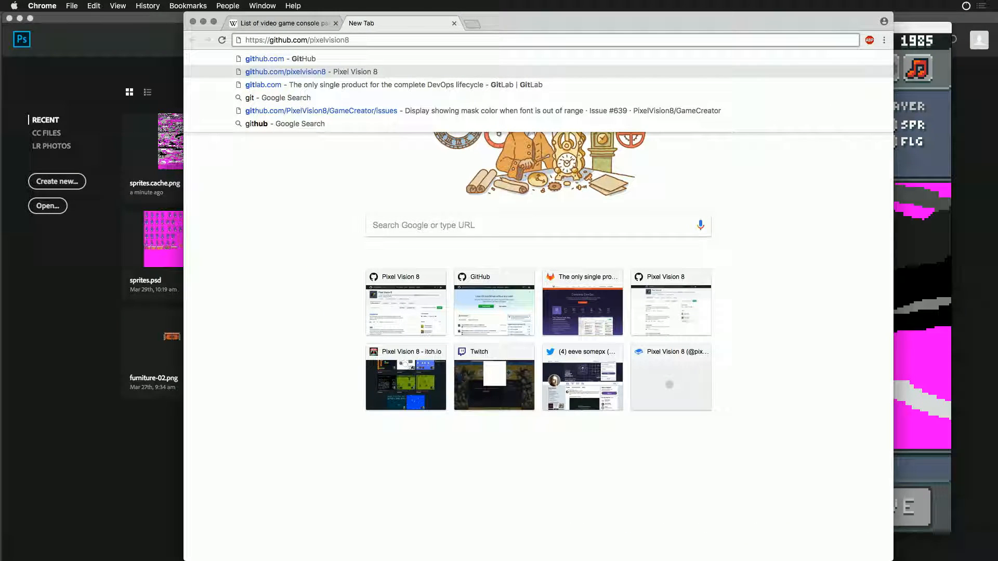
{"action": "type", "text": "/"}
{"action": "key", "text": "BackSpace"}
{"action": "key", "text": "Return"}
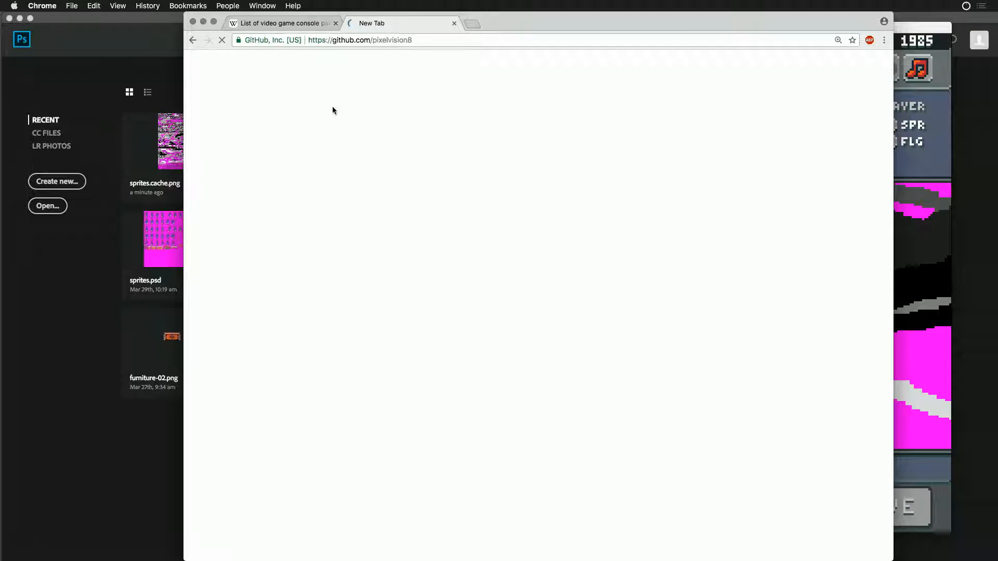
{"action": "scroll", "coordinate": [287, 422], "scroll_direction": "down", "scroll_amount": 5}
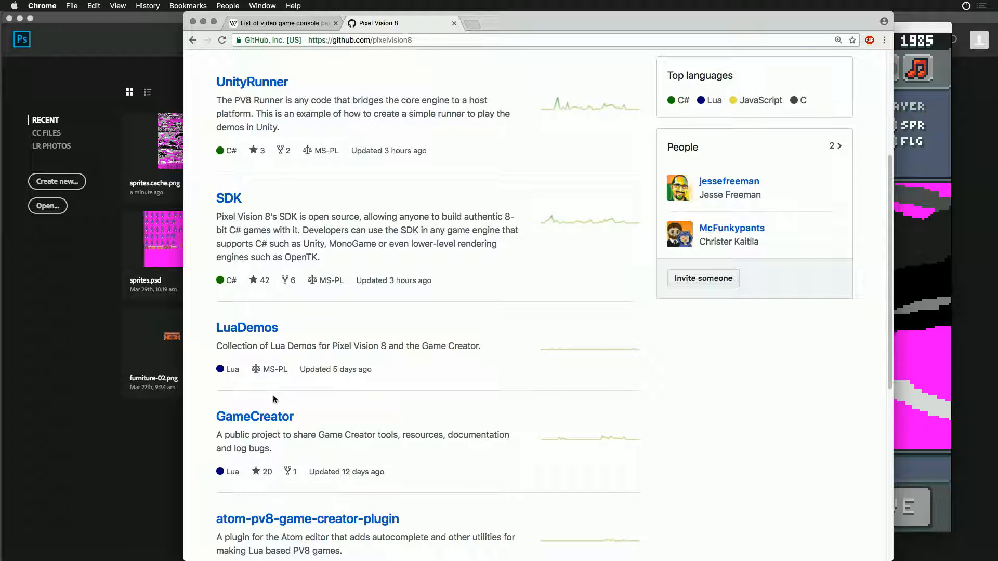
{"action": "left_click", "coordinate": [271, 422]}
- Switch to Finder and open screenshot-20180403101509804.png from the Workspace Screenshots folder in Photoshop
{"action": "key", "text": "super+Tab"}
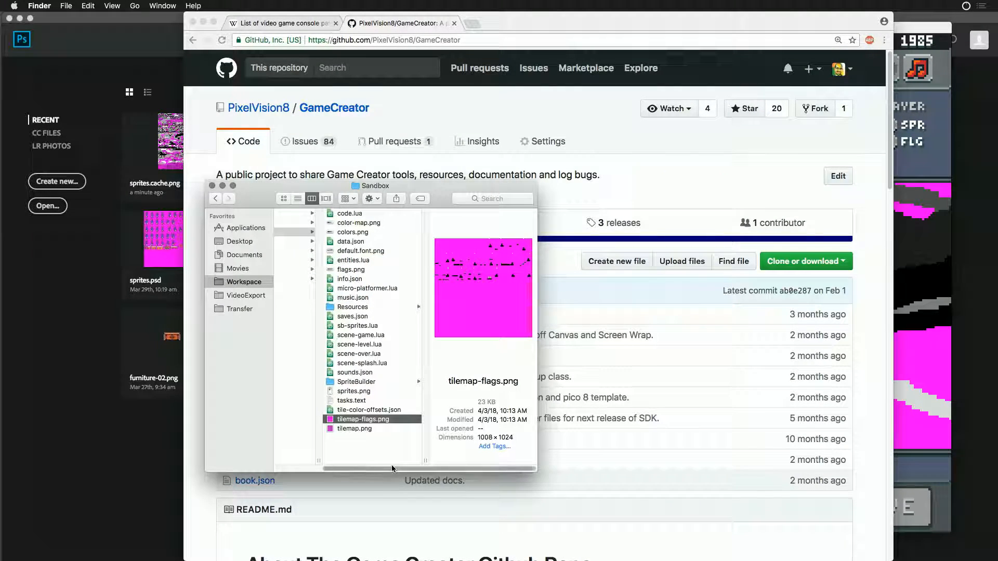
{"action": "key", "text": "super+n"}
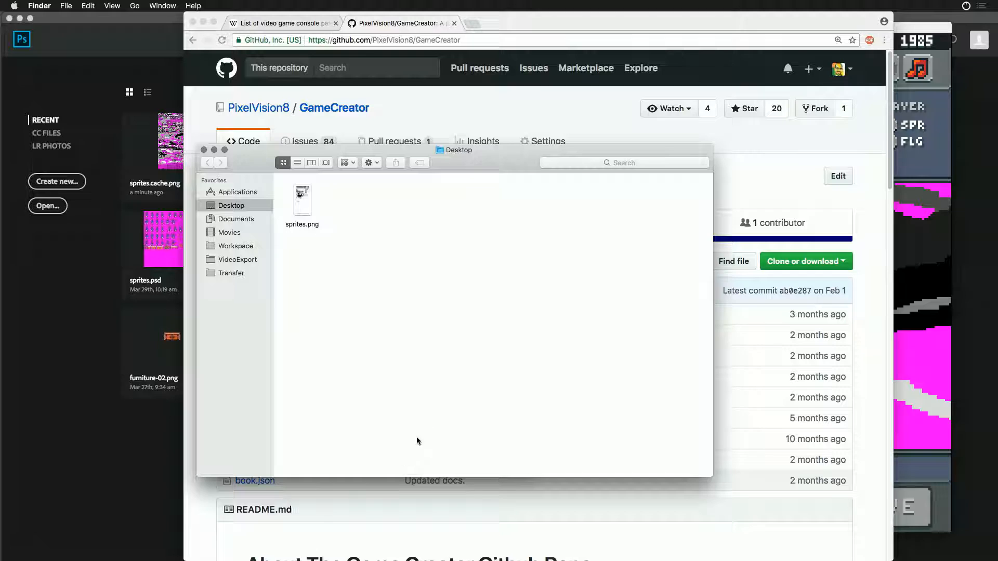
{"action": "left_click", "coordinate": [224, 245]}
{"action": "left_click", "coordinate": [312, 225]}
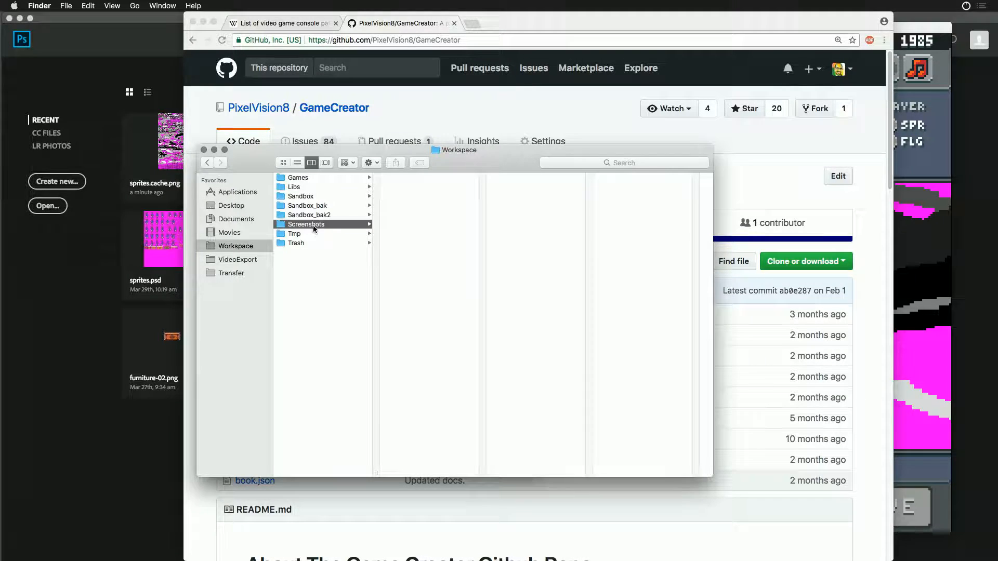
{"action": "double_click", "coordinate": [406, 290]}
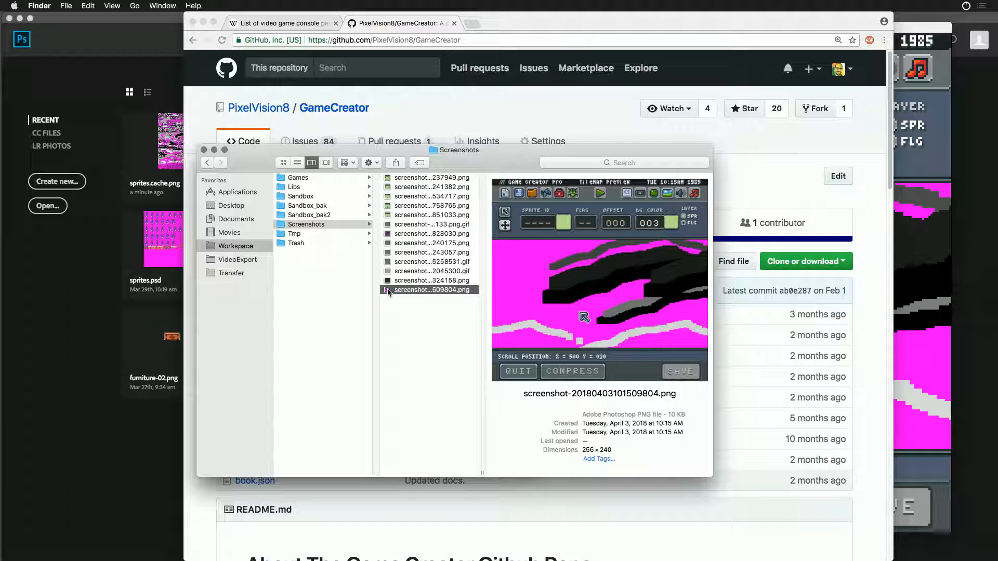
- Resize the screenshot image to 200 percent and copy the whole canvas
{"action": "key", "text": "super+alt+i"}
{"action": "type", "text": "200"}
{"action": "key", "text": "Return"}
{"action": "key", "text": "super+a"}
{"action": "key", "text": "super+c"}
- Return to Chrome and start a new GameCreator issue titled "Need to clear bg in tilemap editor when scrolling"
{"action": "key", "text": "super+Tab"}
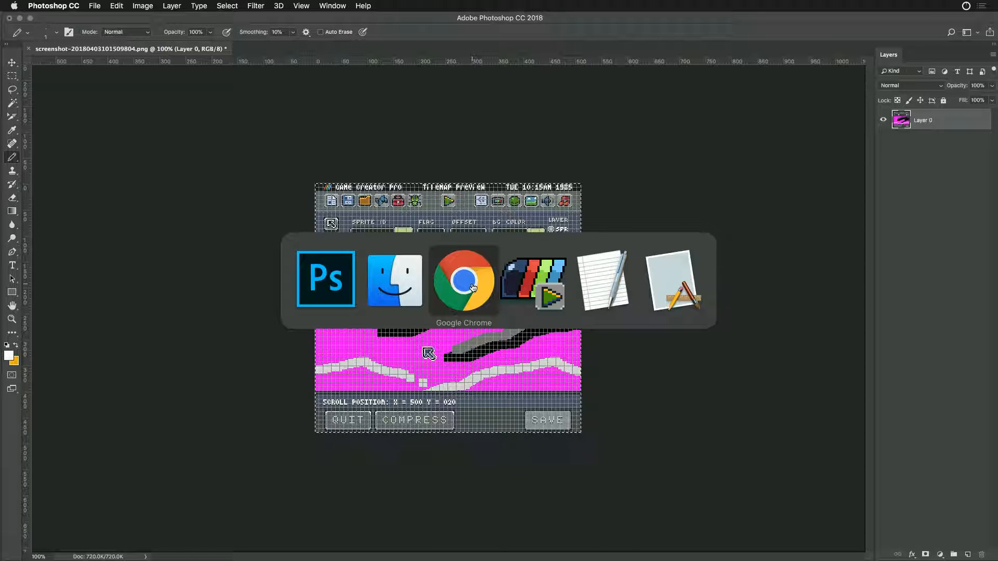
{"action": "left_click", "coordinate": [489, 287]}
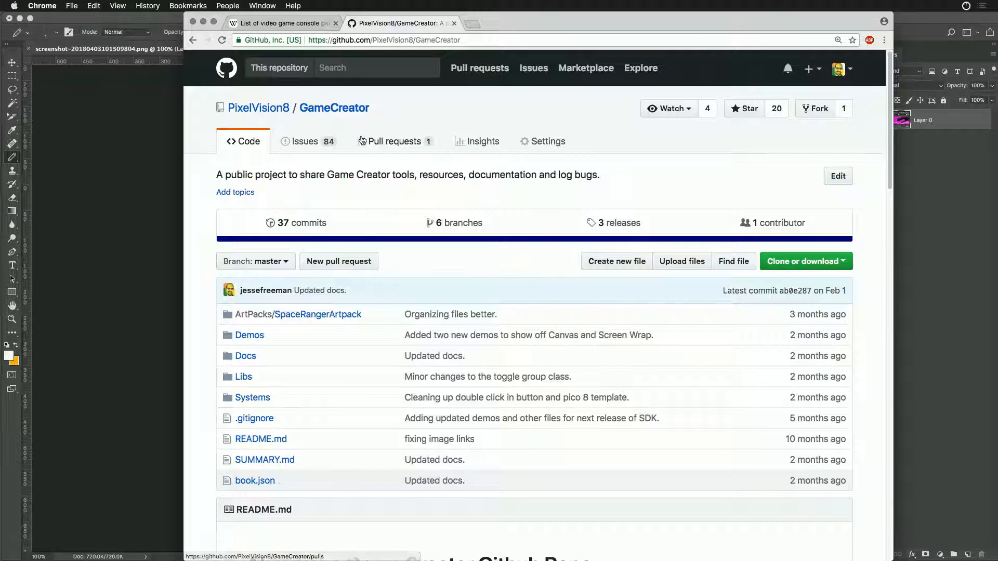
{"action": "left_click", "coordinate": [303, 141]}
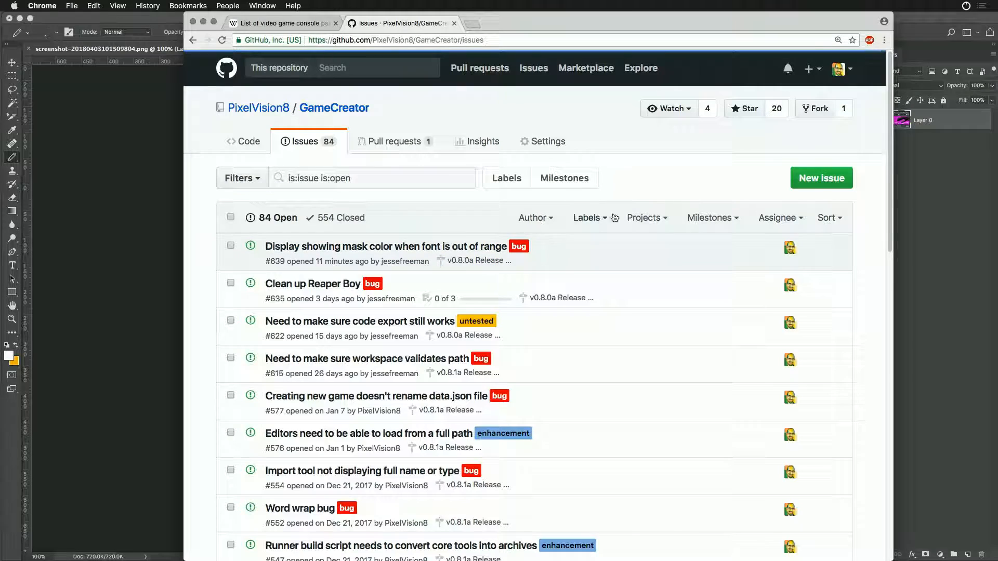
{"action": "left_click", "coordinate": [822, 180]}
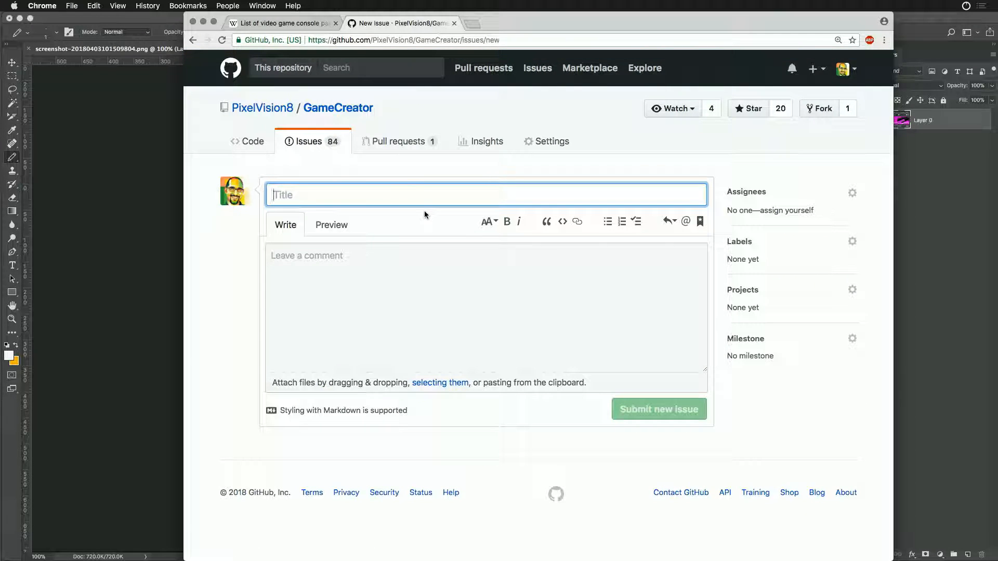
{"action": "type", "text": "Need to clear bg "}
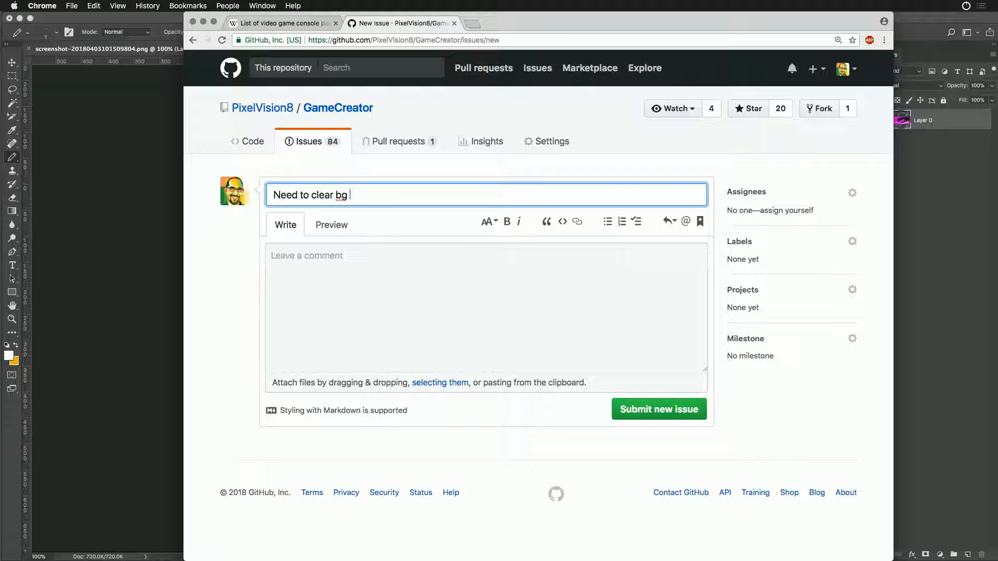
{"action": "type", "text": "when tilemap editor when scrol"}
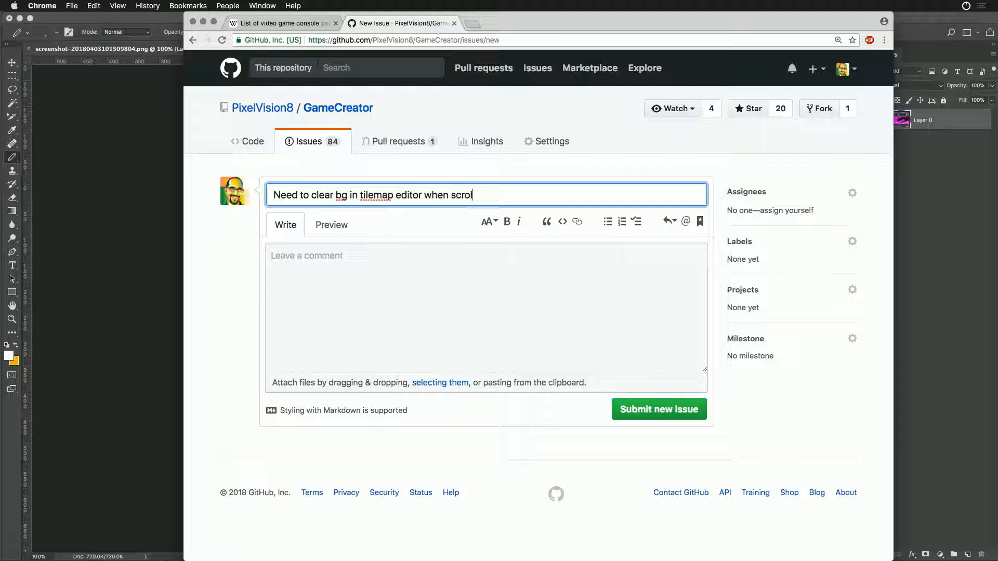
- Describe the issue as "Need to move draw rect call to scroll if rendering background layer." and paste the copied screenshot below
{"action": "key", "text": "Tab"}
{"action": "key", "text": "Tab"}
{"action": "key", "text": "Tab"}
{"action": "type", "text": "Need"}
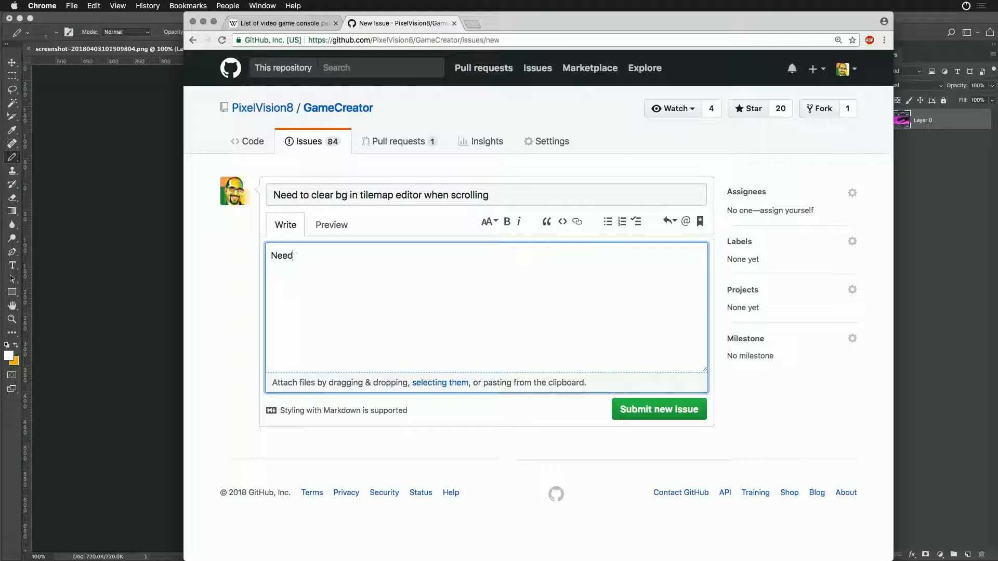
{"action": "type", "text": " to mnove draw rect call to scroll if"}
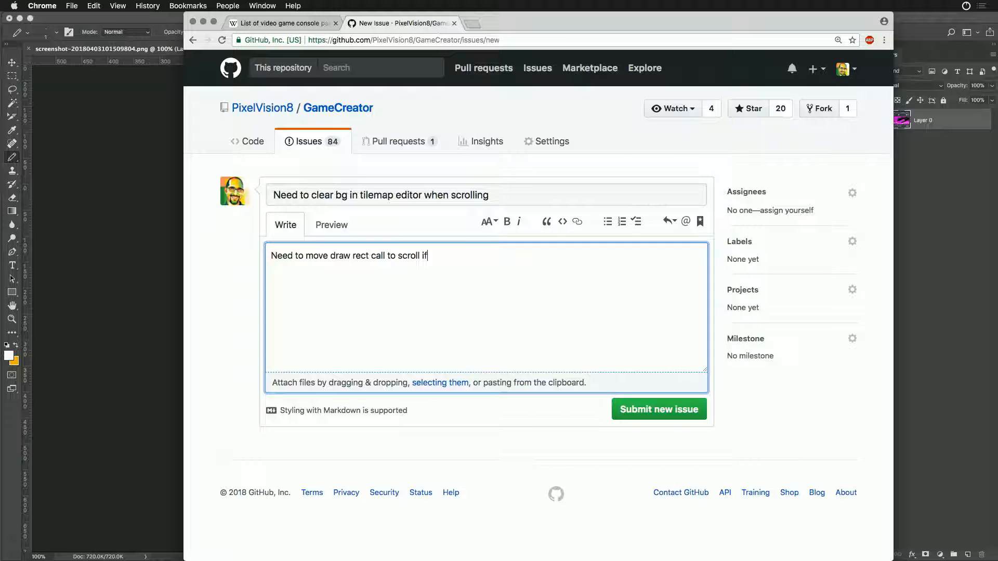
{"action": "type", "text": "rendering background layer."}
{"action": "key", "text": "super+v"}
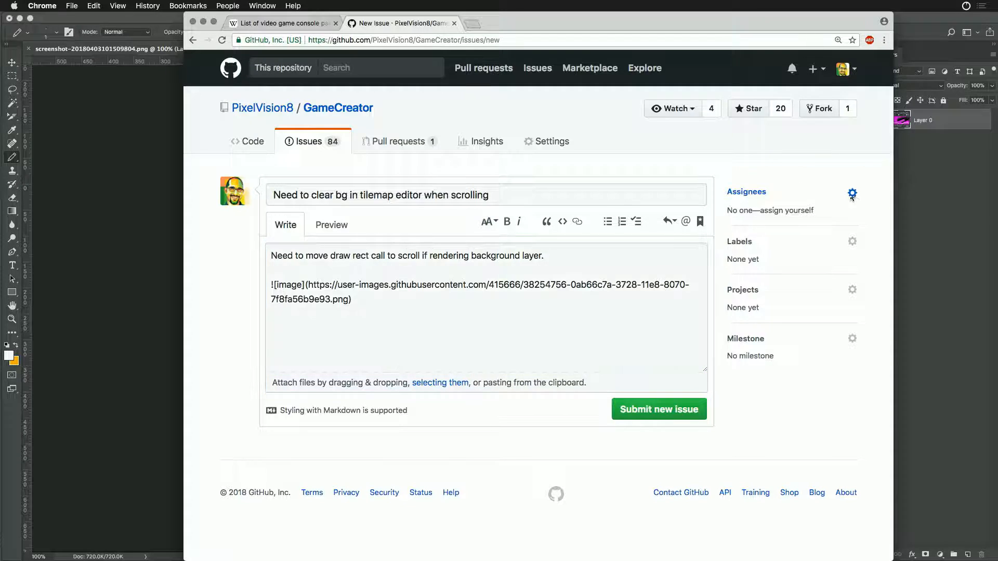
- Assign the issue to the repository owner's account and add the bug label
{"action": "left_click", "coordinate": [852, 193]}
{"action": "left_click", "coordinate": [785, 269]}
{"action": "left_click", "coordinate": [875, 243]}
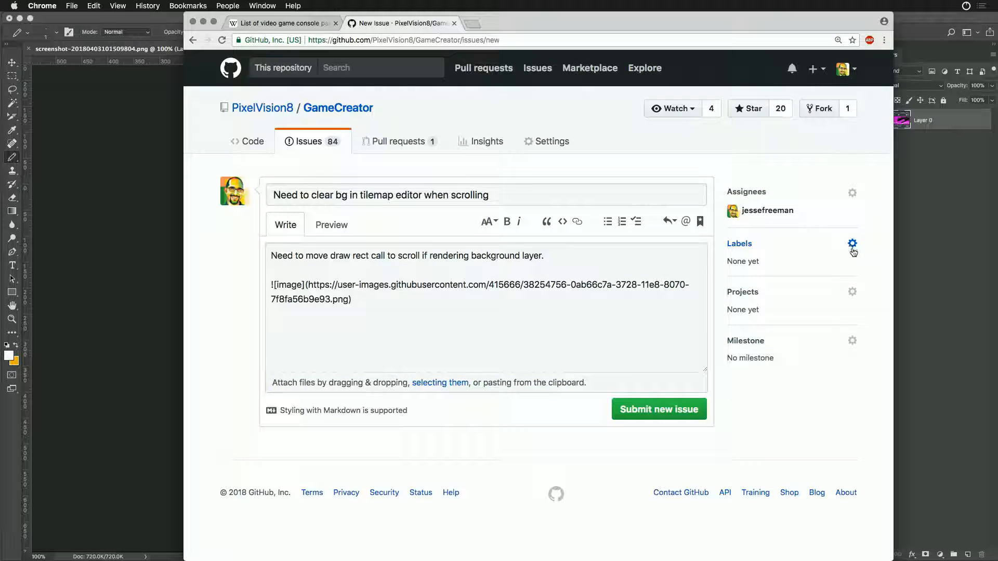
{"action": "left_click", "coordinate": [852, 243]}
{"action": "left_click", "coordinate": [746, 325]}
{"action": "left_click", "coordinate": [874, 306]}
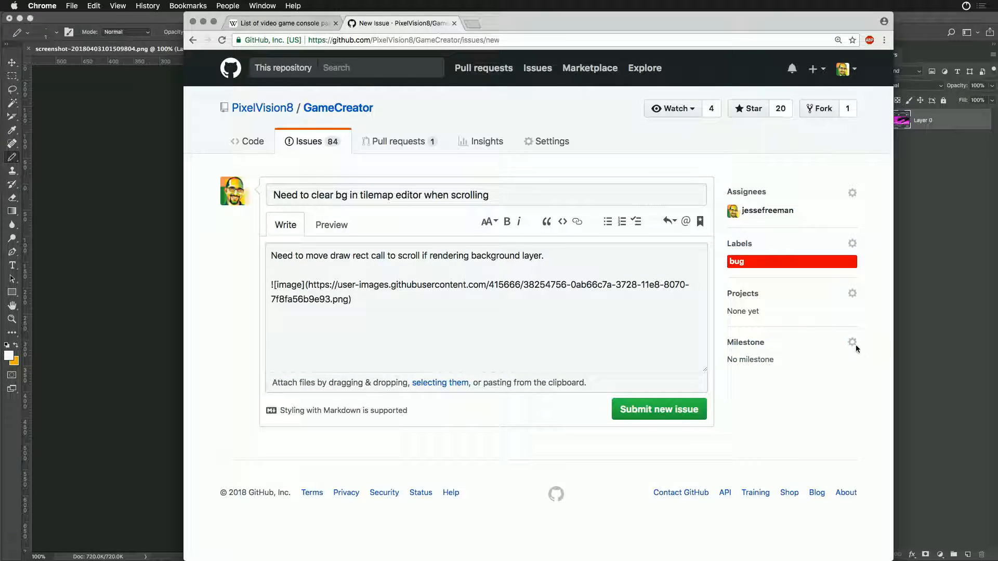
- Set the issue's milestone to the v0.8.0a Release and submit the issue
{"action": "left_click", "coordinate": [852, 343]}
{"action": "left_click", "coordinate": [795, 385]}
{"action": "left_click", "coordinate": [630, 413]}
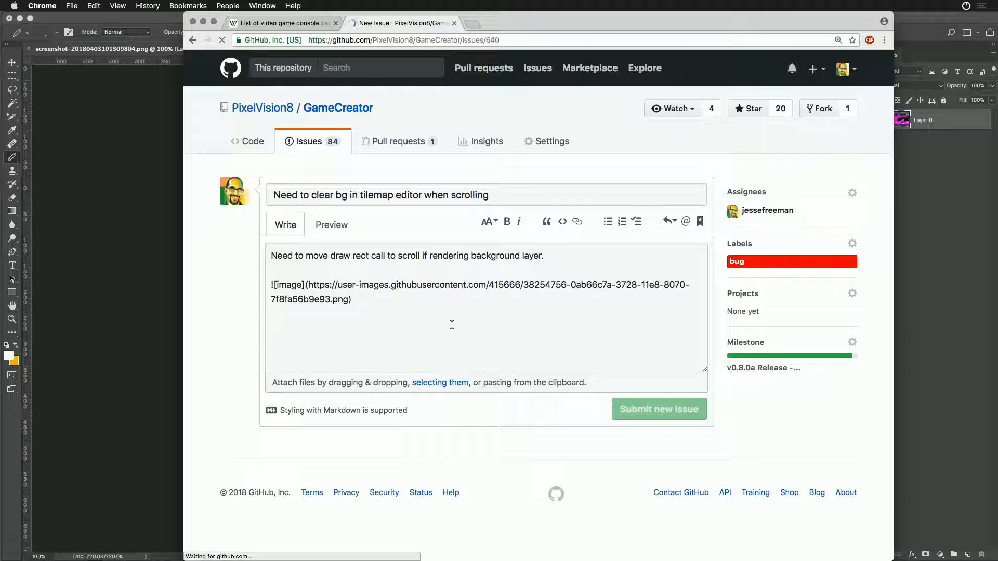
- Switch to Finder, open a new window and quit the running Game Creator Pro
{"action": "key", "text": "super+Tab"}
{"action": "key", "text": "super+Tab"}
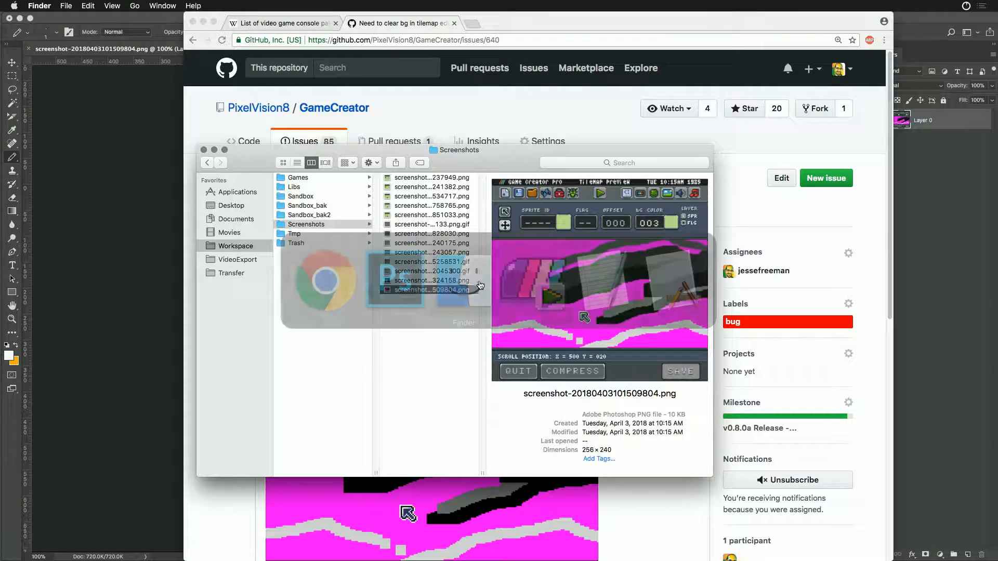
{"action": "key", "text": "super+n"}
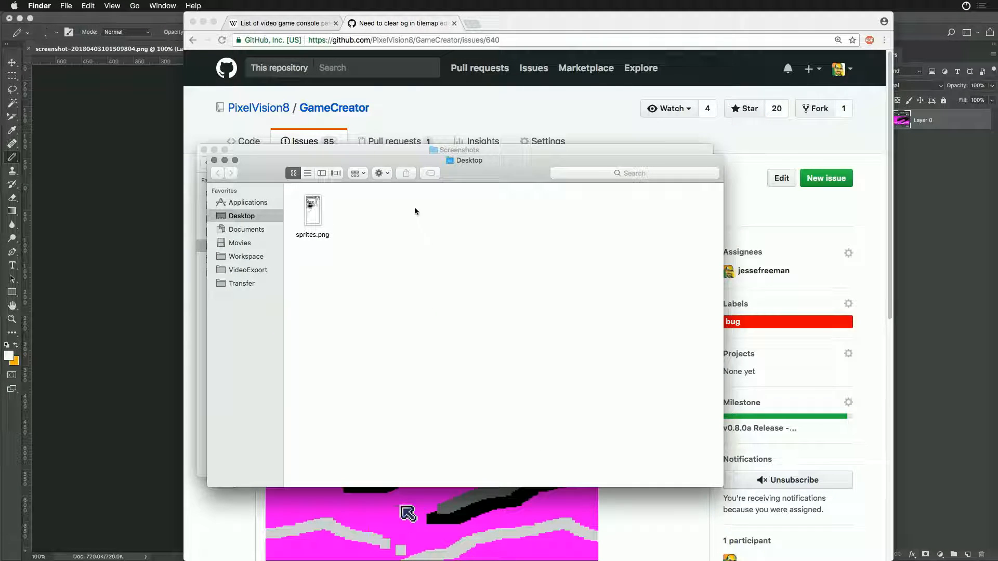
{"action": "key", "text": "super+Tab"}
{"action": "key", "text": "super+Tab"}
{"action": "key", "text": "super+Tab"}
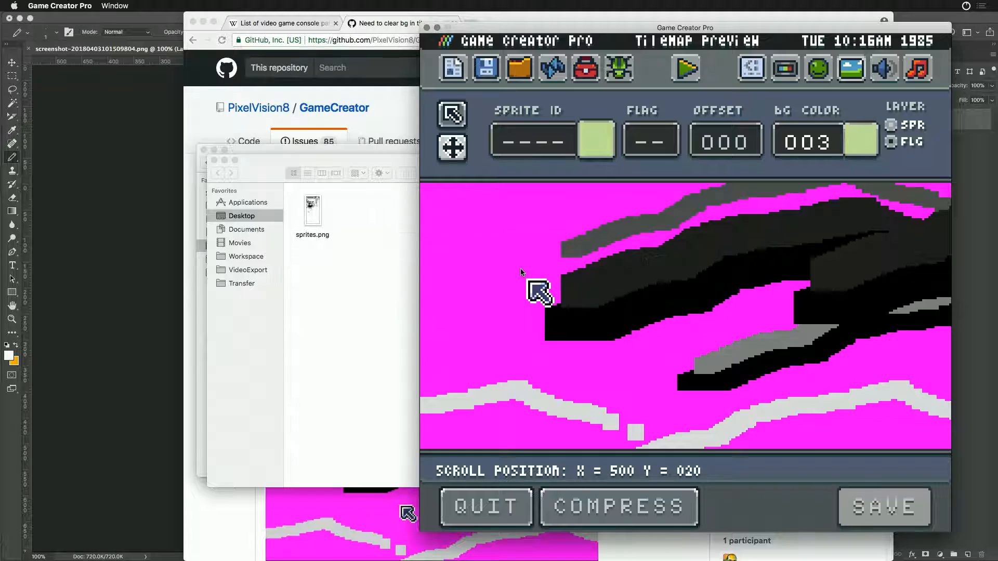
{"action": "key", "text": "super+q"}
- Show the package contents of Game Creator Pro v0.8.0 (704).app from Documents, Pixel Vision 8, Game Creator Pro
{"action": "left_click", "coordinate": [250, 160]}
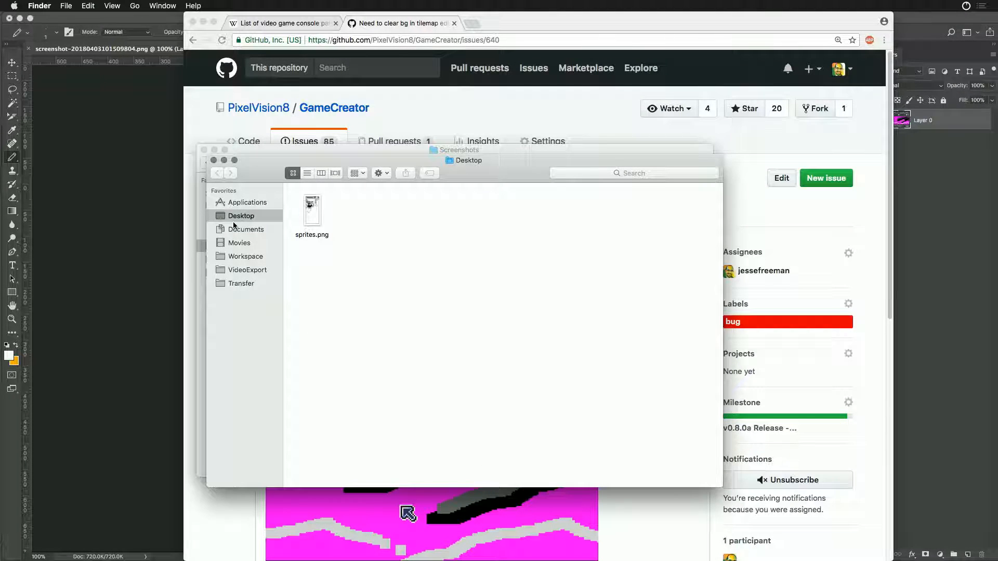
{"action": "left_click", "coordinate": [241, 229]}
{"action": "left_click", "coordinate": [318, 188]}
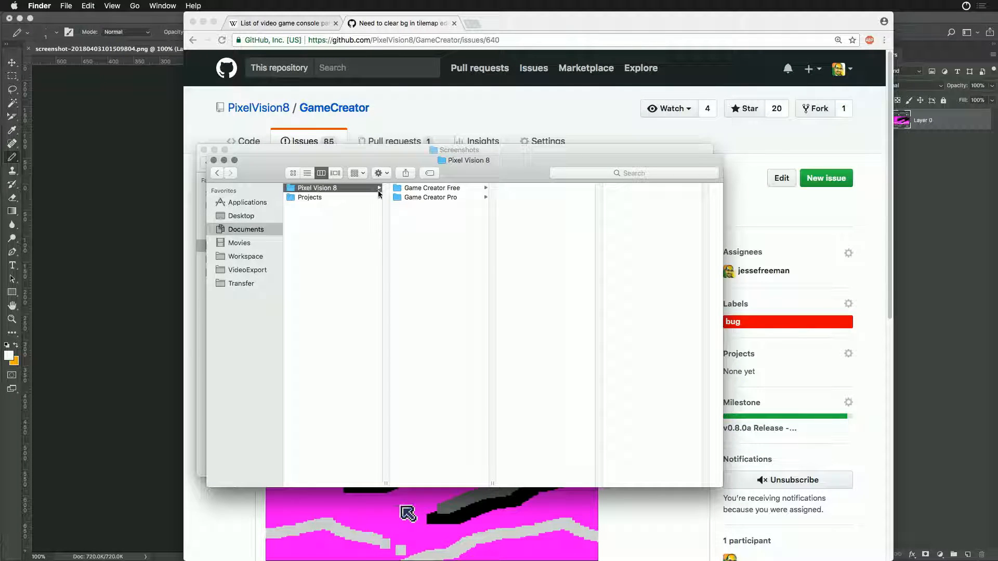
{"action": "left_click", "coordinate": [471, 198]}
{"action": "left_click", "coordinate": [528, 244]}
{"action": "right_click", "coordinate": [513, 245]}
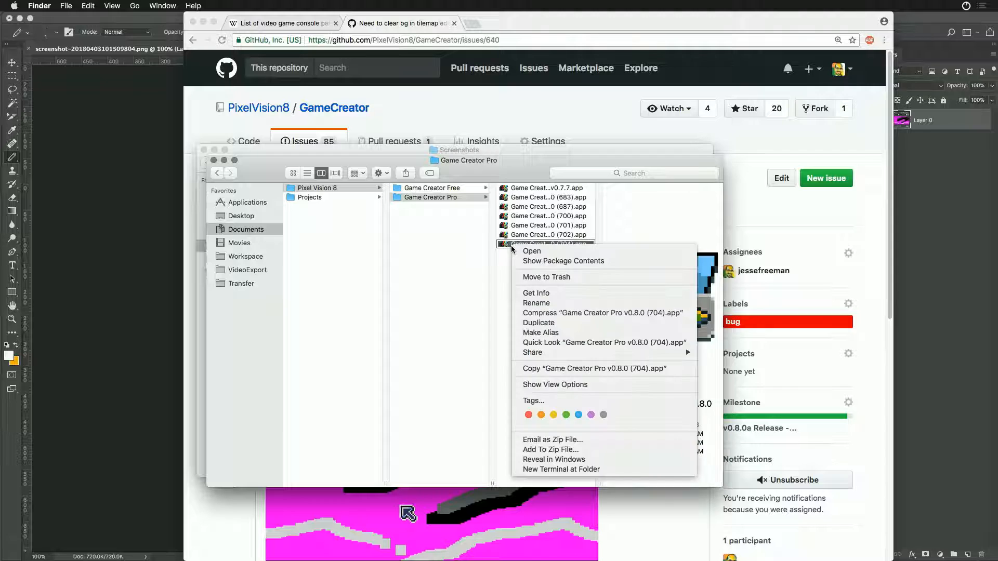
{"action": "left_click", "coordinate": [537, 261]}
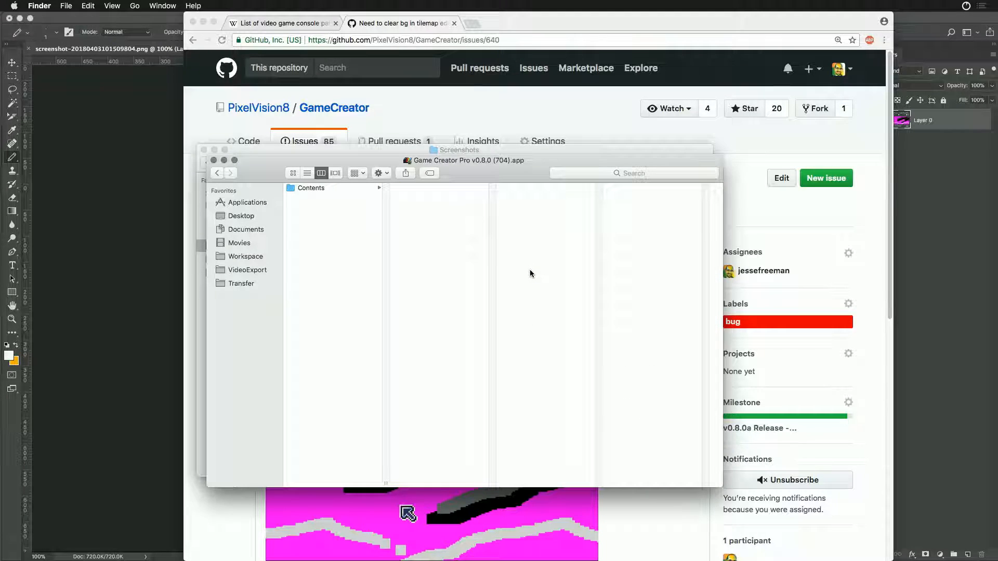
- Browse the package to Contents/Resources/Data/StreamingAssets/System/GameCreatorPro/Tools/Graphics/TilemapTool
{"action": "left_click", "coordinate": [344, 189]}
{"action": "left_click", "coordinate": [423, 226]}
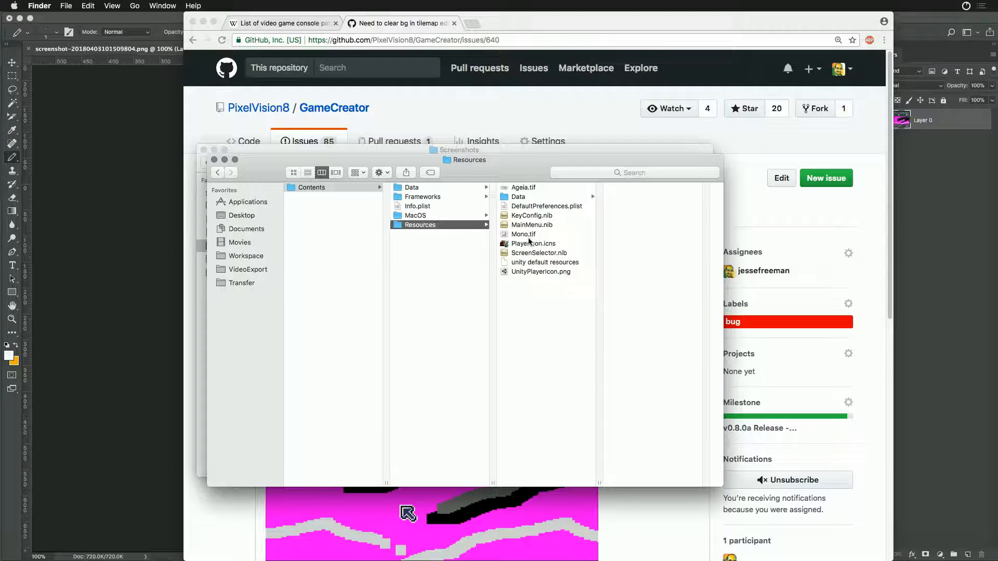
{"action": "left_click", "coordinate": [518, 197]}
{"action": "left_click", "coordinate": [628, 263]}
{"action": "left_click", "coordinate": [649, 197]}
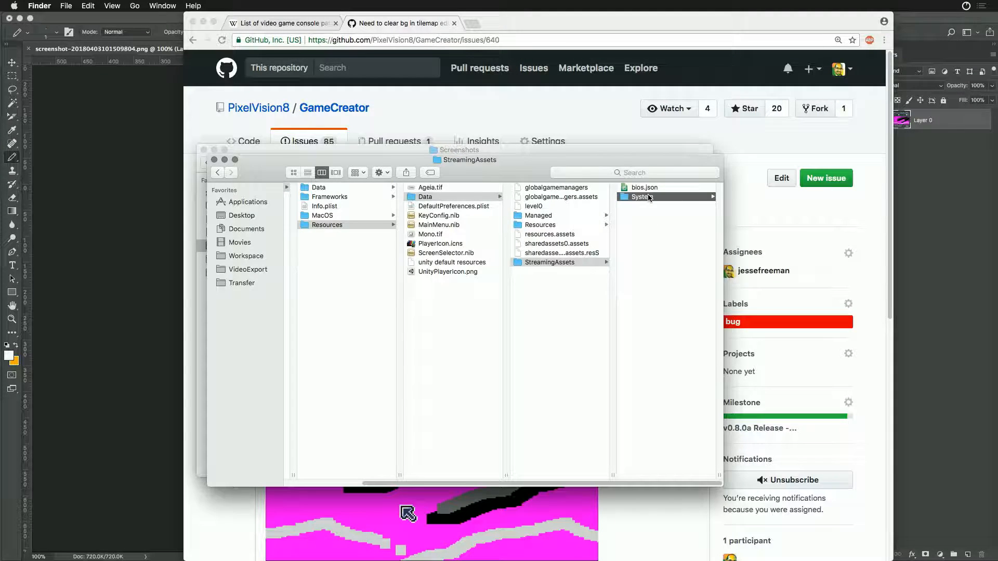
{"action": "left_click", "coordinate": [646, 207]}
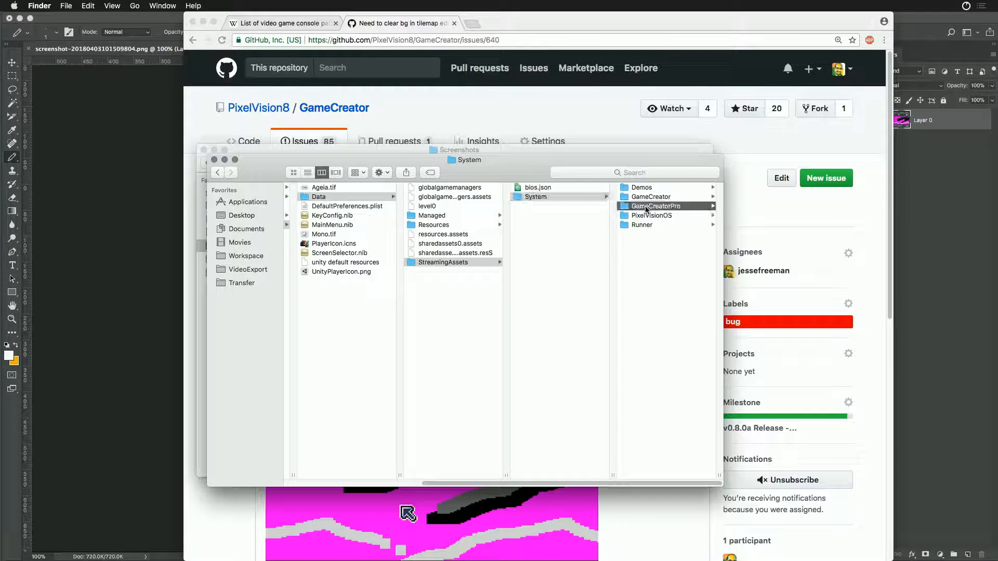
{"action": "left_click", "coordinate": [643, 225]}
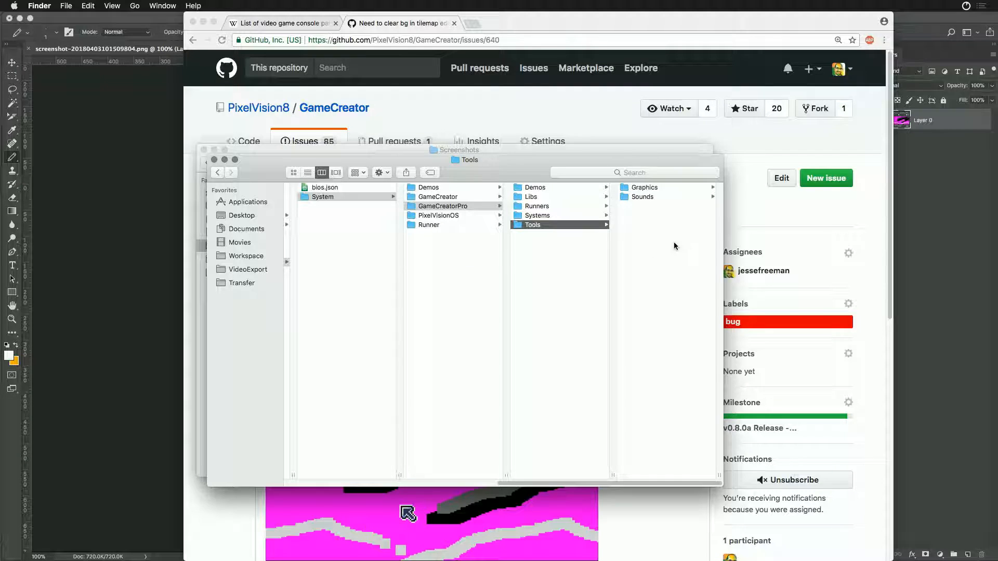
{"action": "left_click", "coordinate": [644, 188]}
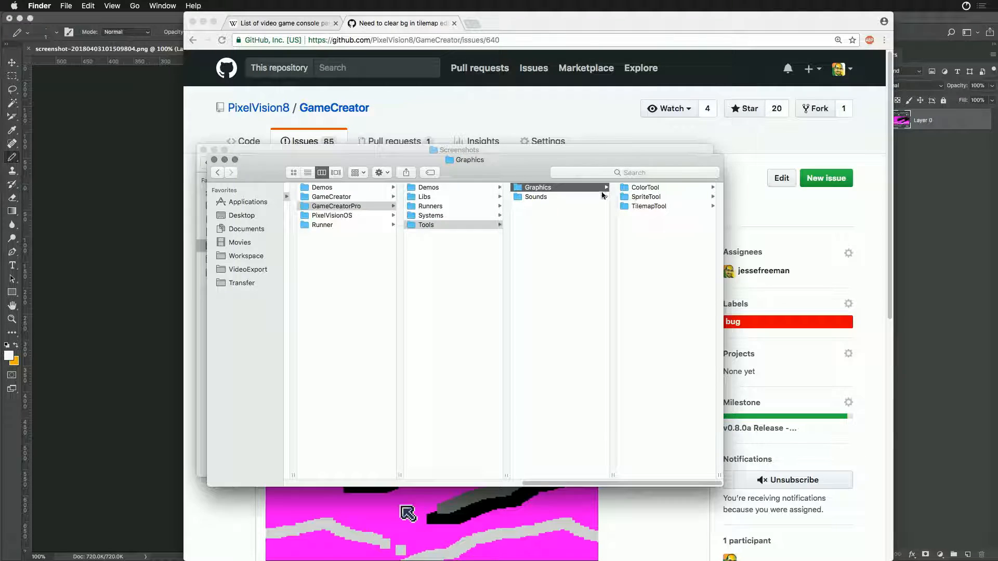
{"action": "left_click", "coordinate": [629, 206]}
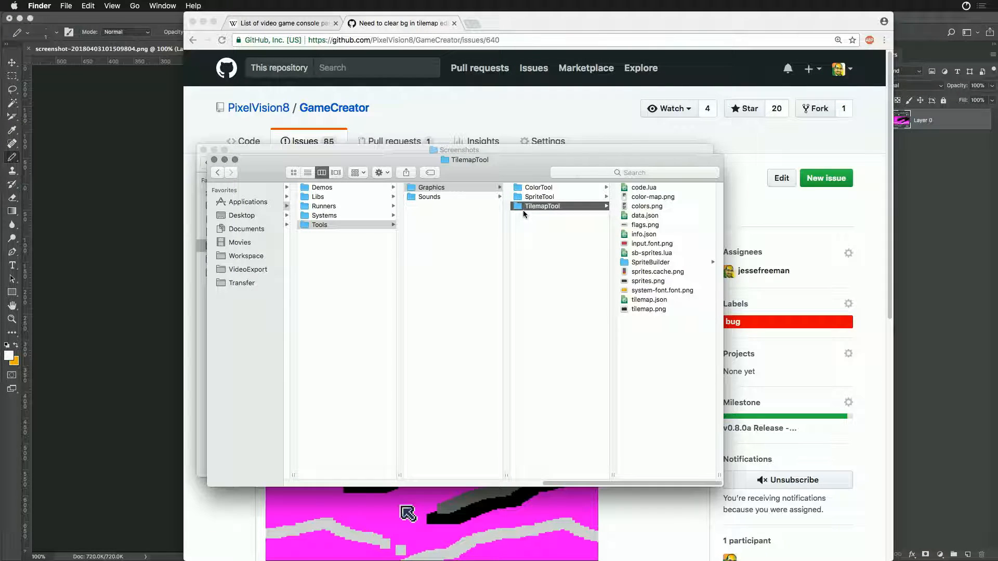
- Search for the Atom text editor and launch it
{"action": "key", "text": "super+space"}
{"action": "type", "text": "at"}
{"action": "key", "text": "BackSpace"}
{"action": "key", "text": "BackSpace"}
{"action": "type", "text": "at"}
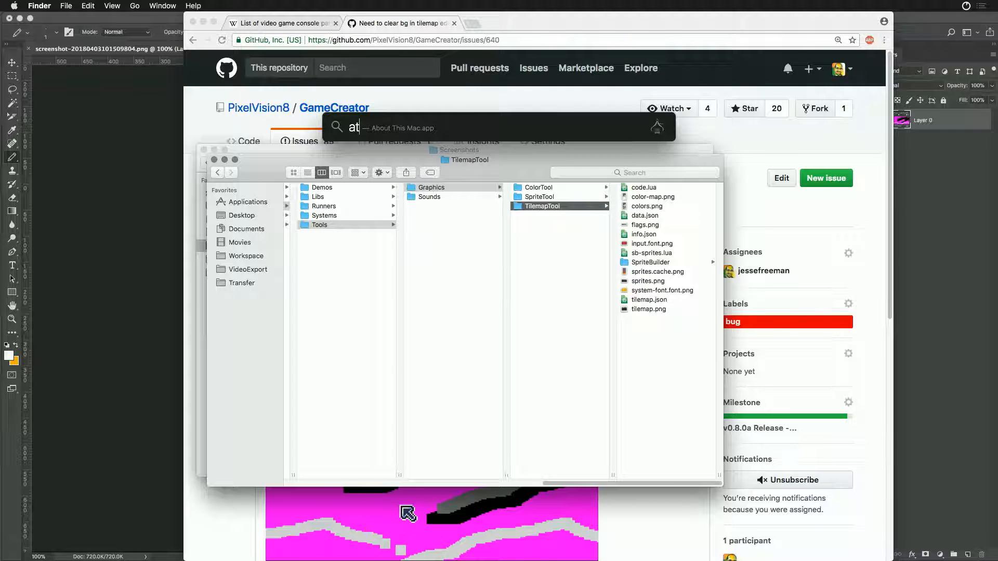
{"action": "key", "text": "Down"}
{"action": "key", "text": "Return"}
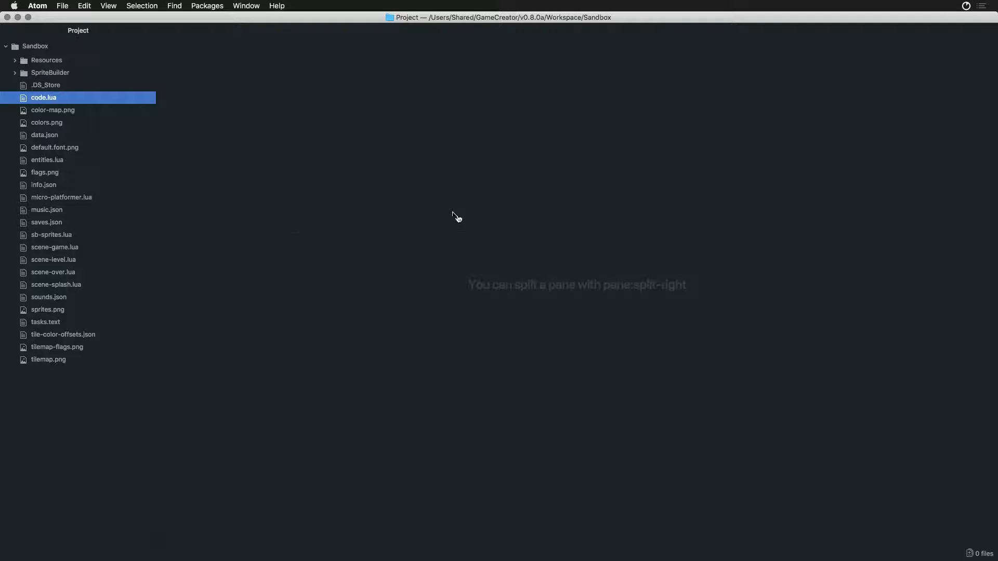
{"action": "key", "text": "super+Tab"}
{"action": "key", "text": "super+shift+Tab"}
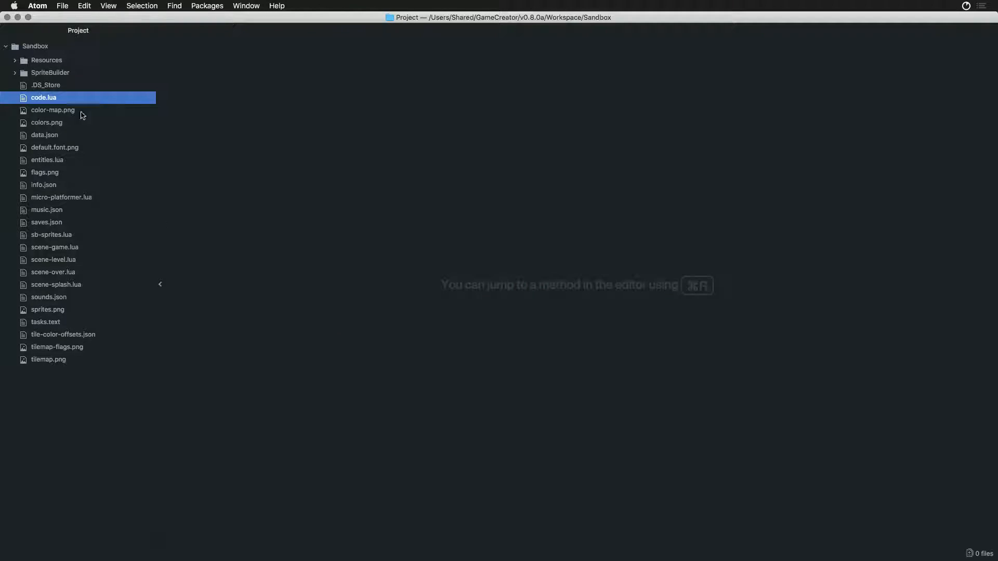
{"action": "left_click", "coordinate": [23, 101]}
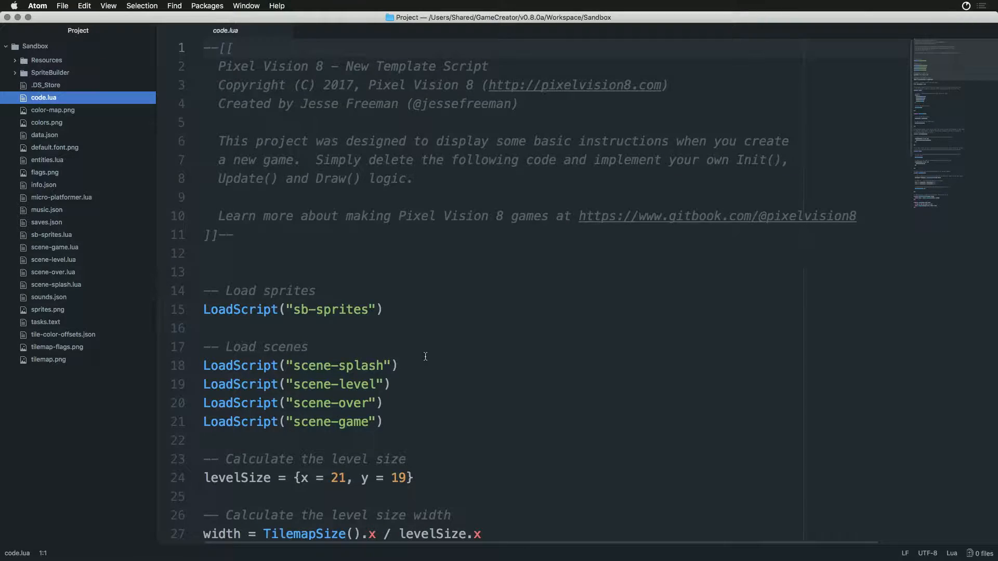
{"action": "scroll", "coordinate": [422, 358], "scroll_direction": "down", "scroll_amount": 20}
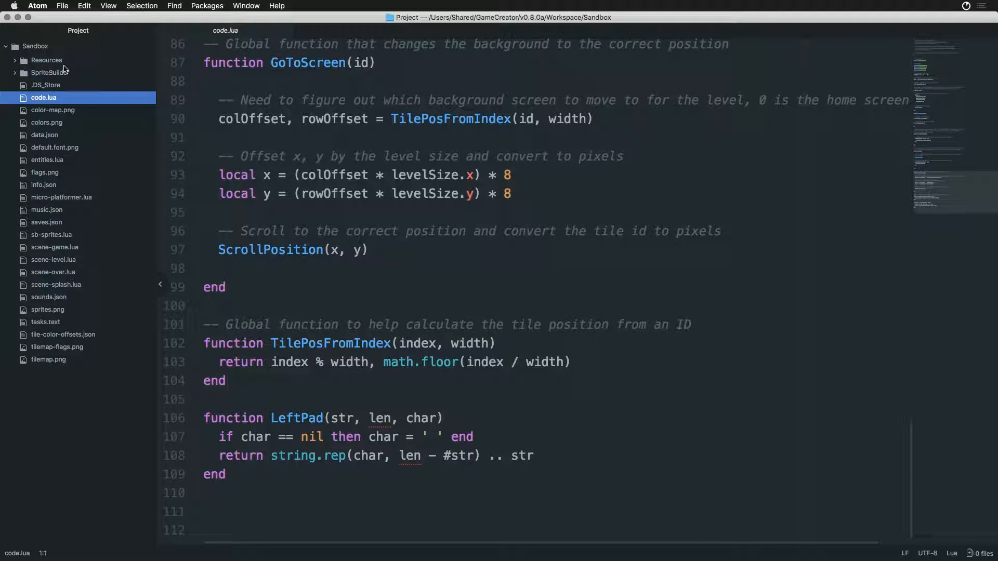
{"action": "left_click", "coordinate": [8, 17]}
- Open the TilemapTool folder from Finder as a project in Atom and open its code.lua file
{"action": "key", "text": "super+Tab"}
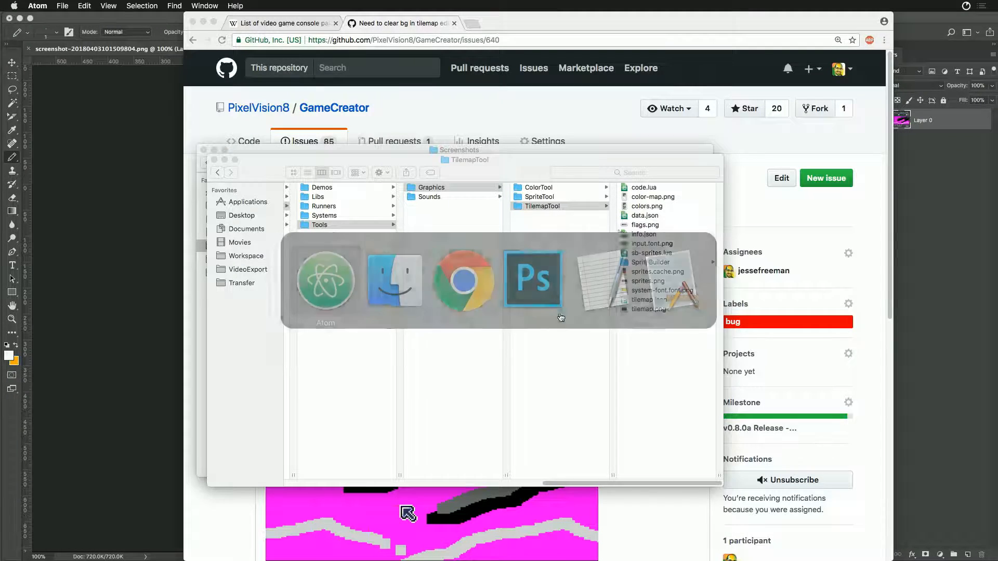
{"action": "left_click_drag", "start_coordinate": [523, 206], "coordinate": [514, 538]}
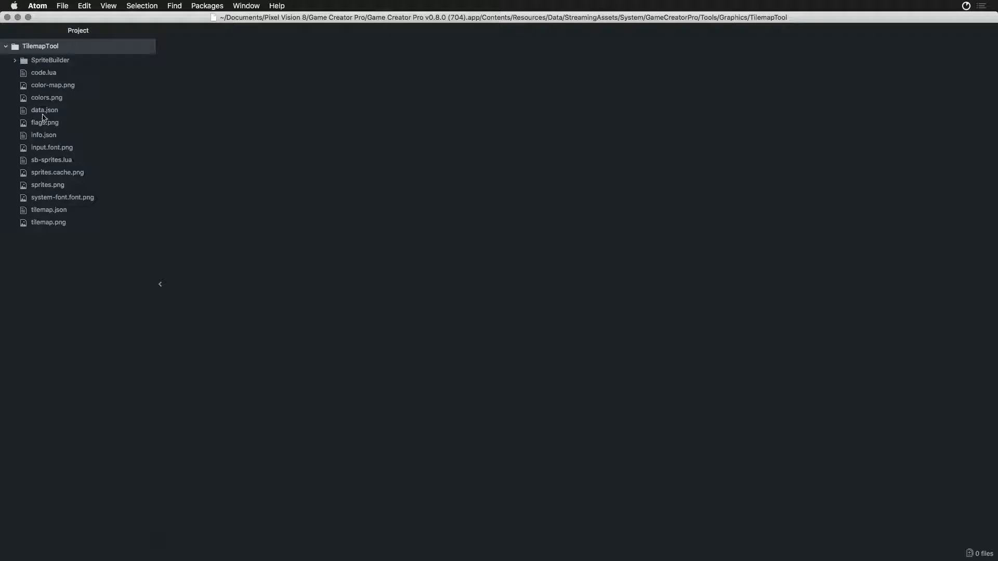
{"action": "left_click", "coordinate": [43, 73]}
{"action": "scroll", "coordinate": [416, 397], "scroll_direction": "down", "scroll_amount": 20}
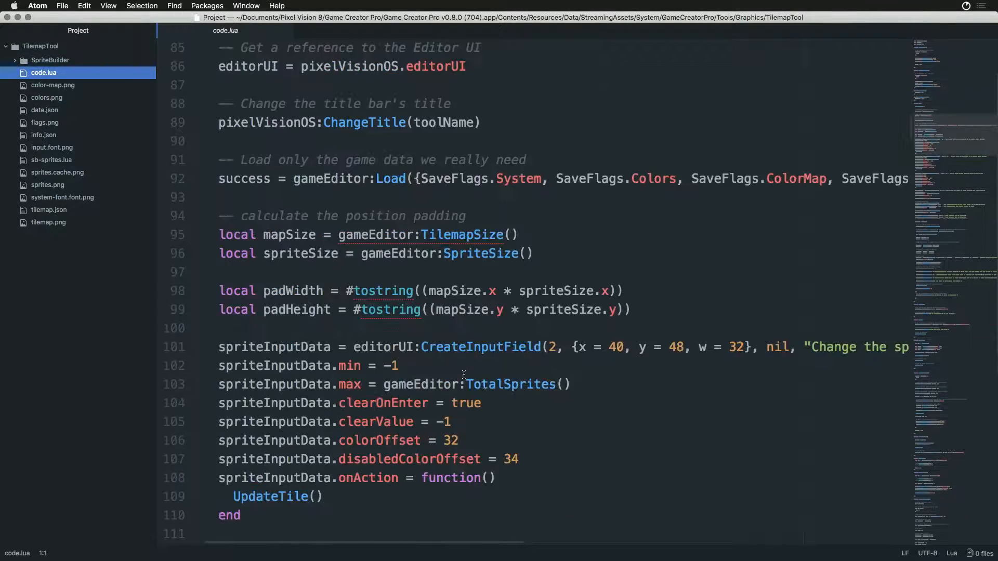
- Find DrawRect in code.lua and copy the "Clear background" comment and DrawRect call from the SelectLayer function
{"action": "key", "text": "super+f"}
{"action": "type", "text": "DrawRect"}
{"action": "key", "text": "Return"}
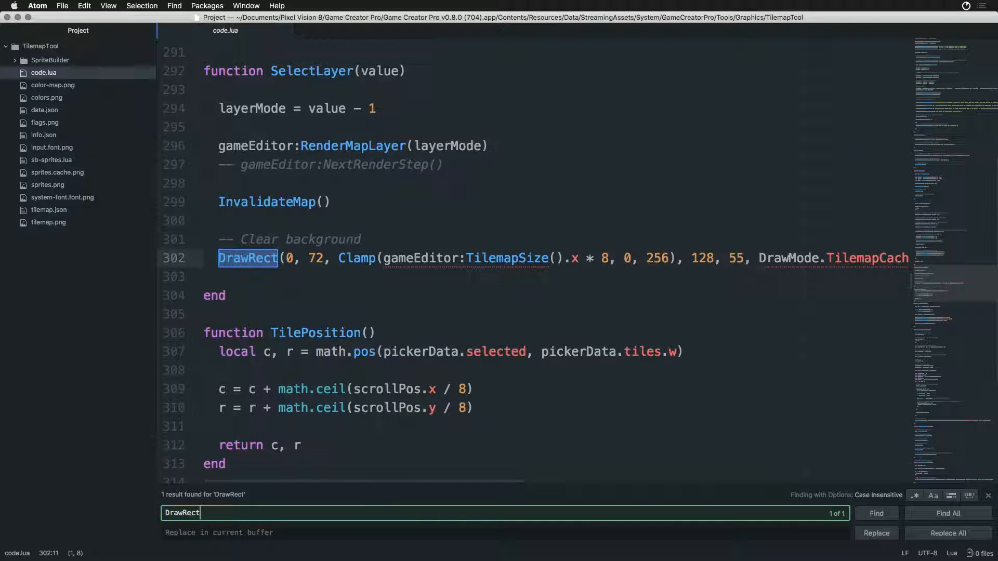
{"action": "left_click_drag", "start_coordinate": [219, 240], "coordinate": [224, 272]}
{"action": "key", "text": "ctrl+c"}
- Paste the clear-background code between the CopyRenderToDisplay and ResetMapValidation calls, remove the extra blank line and save
{"action": "scroll", "coordinate": [270, 283], "scroll_direction": "down", "scroll_amount": 20}
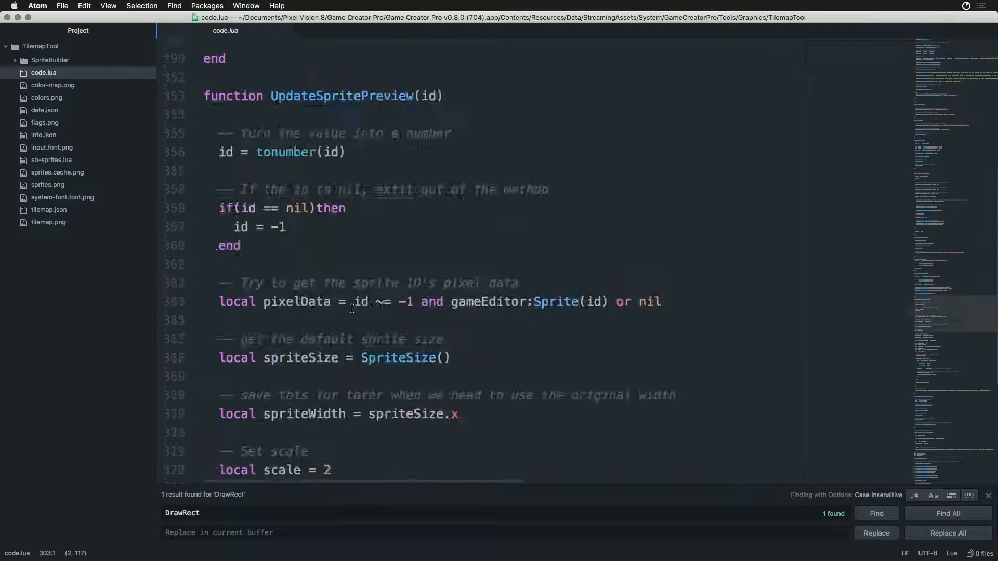
{"action": "scroll", "coordinate": [366, 328], "scroll_direction": "down", "scroll_amount": 20}
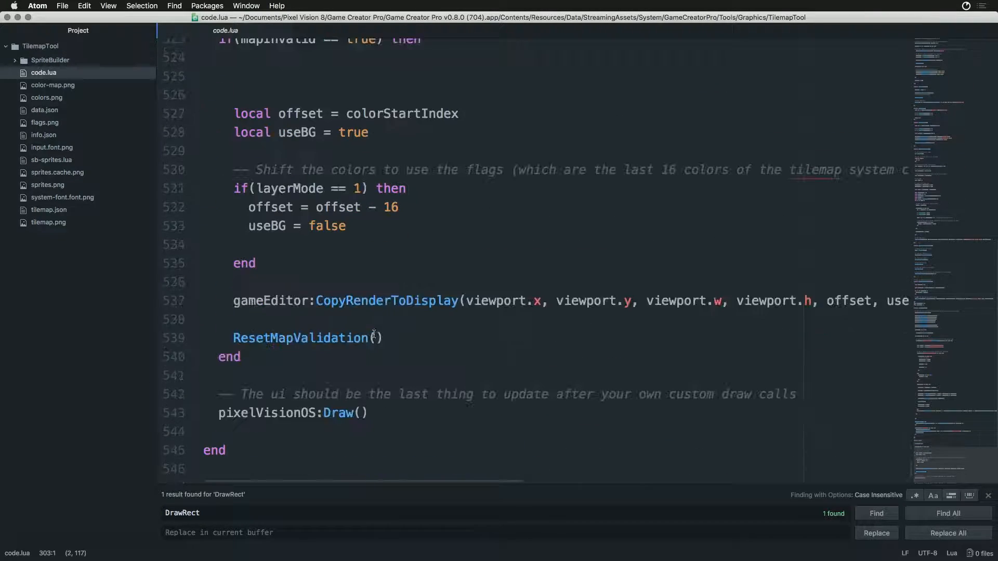
{"action": "left_click", "coordinate": [353, 322]}
{"action": "key", "text": "Return"}
{"action": "key", "text": "ctrl+v"}
{"action": "key", "text": "Return"}
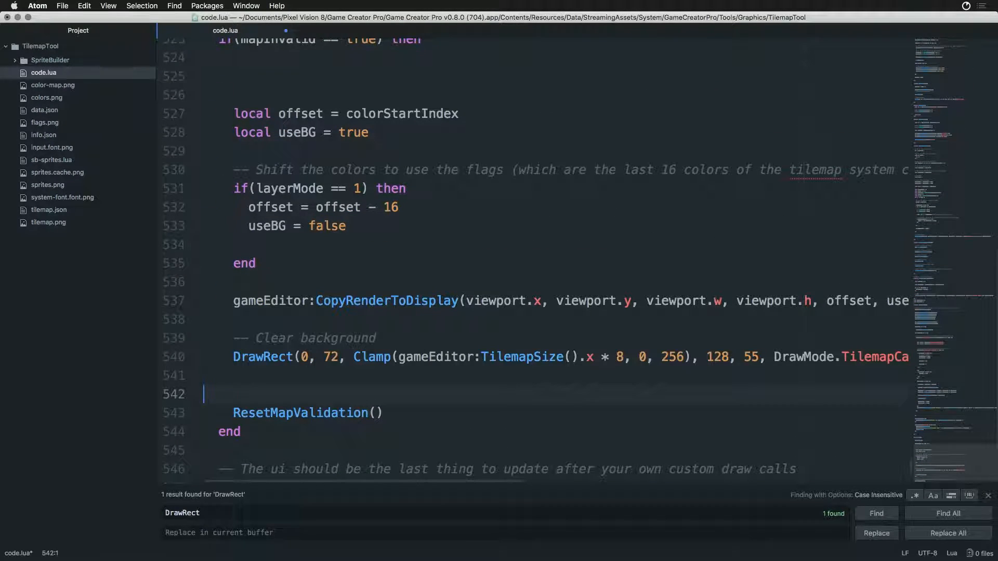
{"action": "key", "text": "Delete"}
- Switch to Finder, launch Game Creator Pro v0.8.0 (704).app from the Game Creator Pro folder and move its window aside
{"action": "key", "text": "super+Tab"}
{"action": "key", "text": "super+Tab"}
{"action": "key", "text": "super+shift+Tab"}
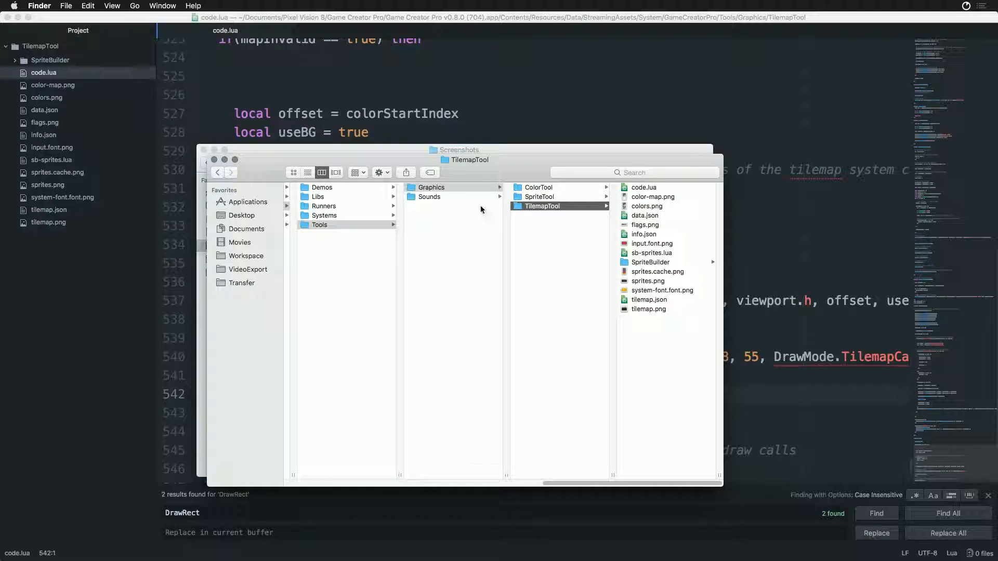
{"action": "left_click", "coordinate": [469, 159], "text": "super"}
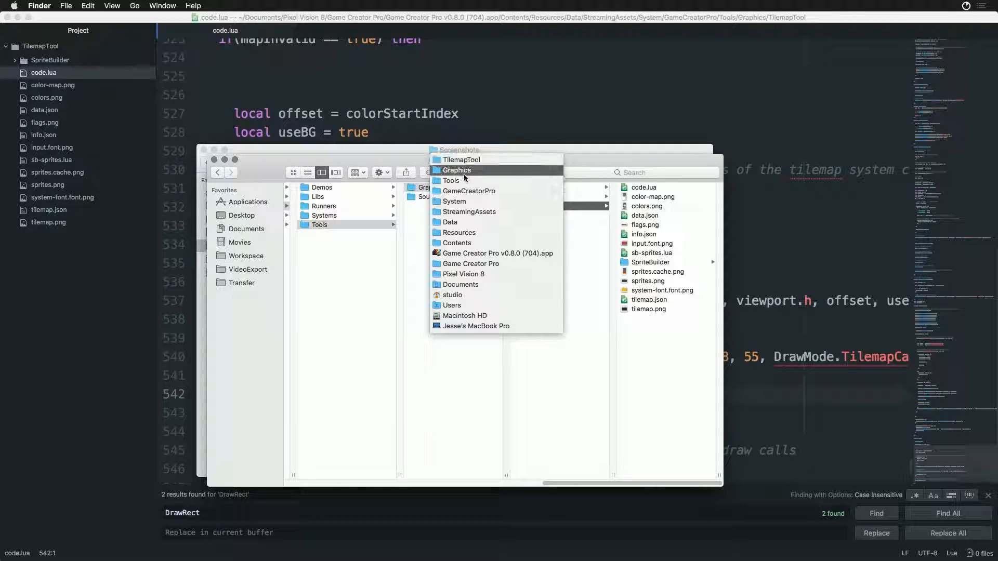
{"action": "left_click", "coordinate": [458, 266]}
{"action": "left_click", "coordinate": [494, 244]}
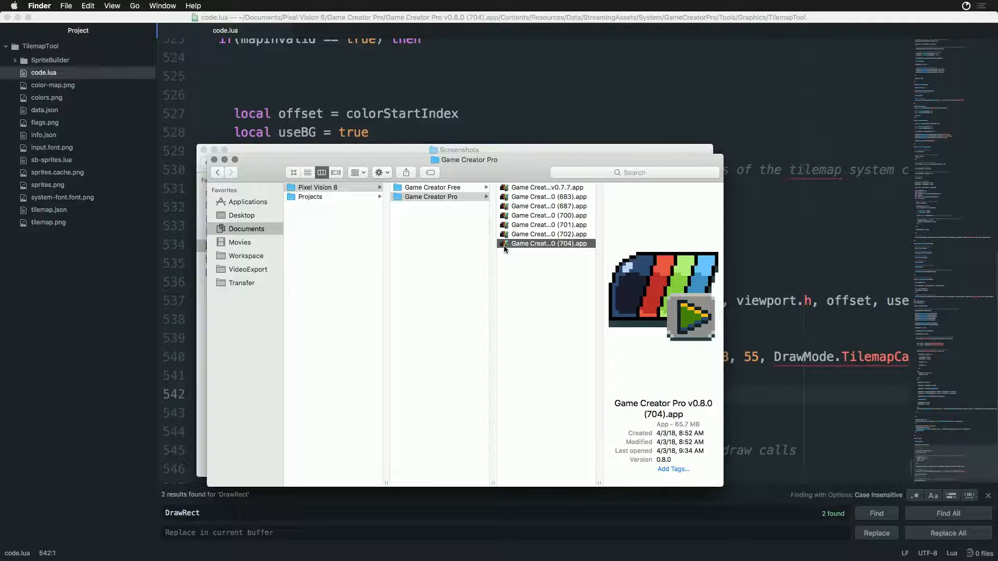
{"action": "double_click", "coordinate": [504, 244]}
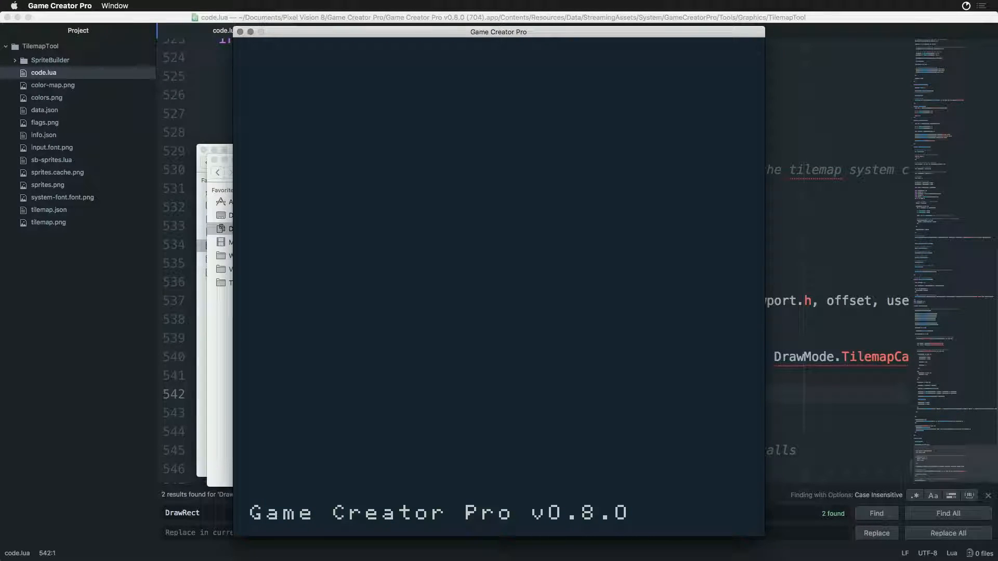
{"action": "left_click_drag", "start_coordinate": [458, 33], "coordinate": [622, 37]}
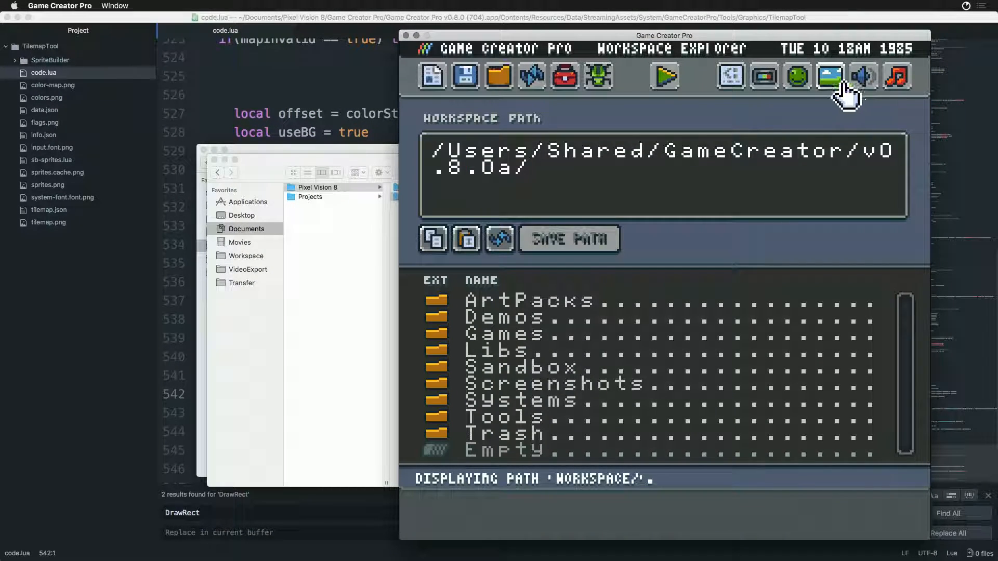
- Open the Tilemap Preview tool, show the flag layer and scroll the map to test background clearing
{"action": "left_click", "coordinate": [831, 80]}
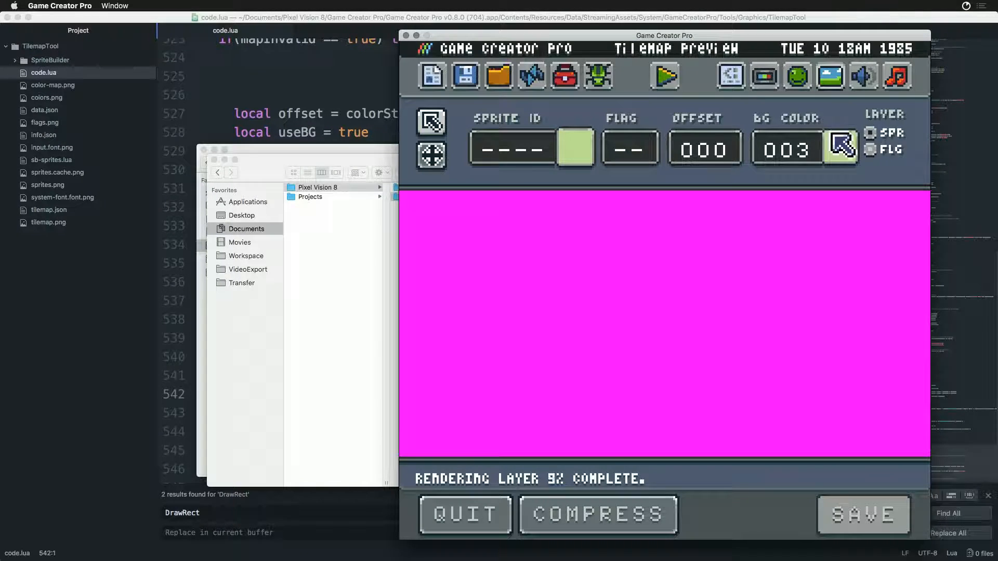
{"action": "left_click", "coordinate": [871, 153]}
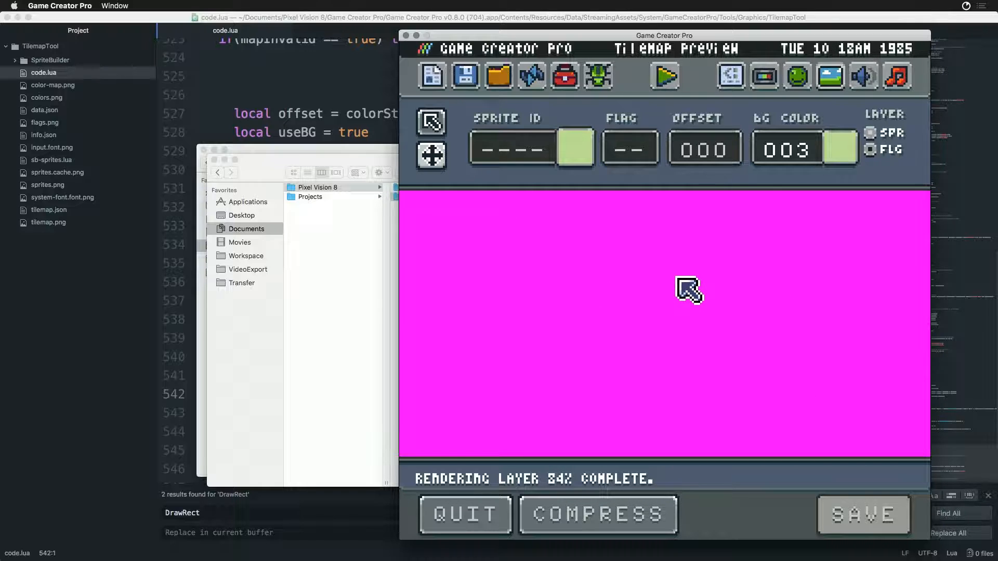
{"action": "left_click_drag", "start_coordinate": [690, 271], "coordinate": [669, 301]}
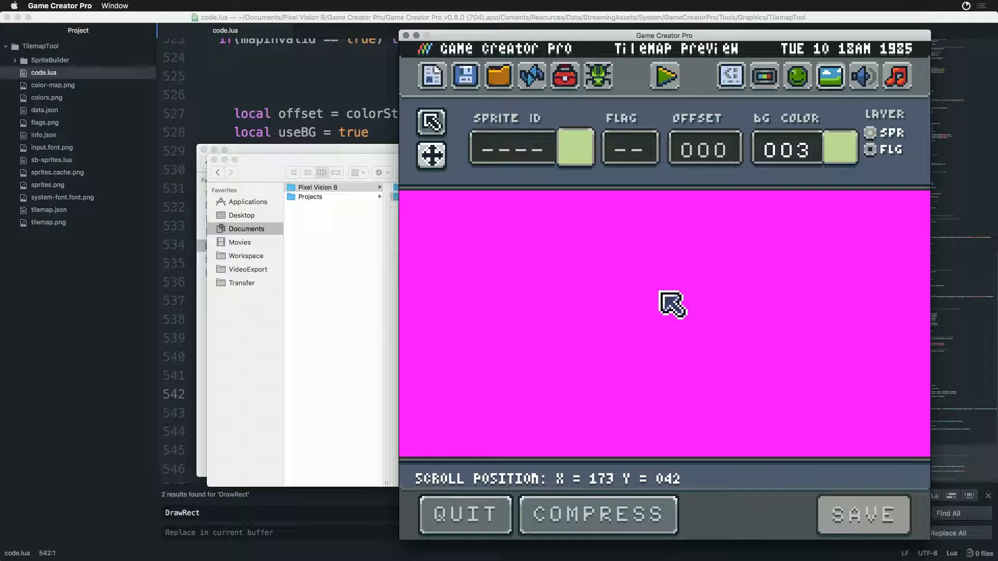
- In Atom, move the clear-background DrawRect block above the CopyRenderToDisplay call, tidy the blank lines and save code.lua
{"action": "key", "text": "super+Tab"}
{"action": "key", "text": "super+Tab"}
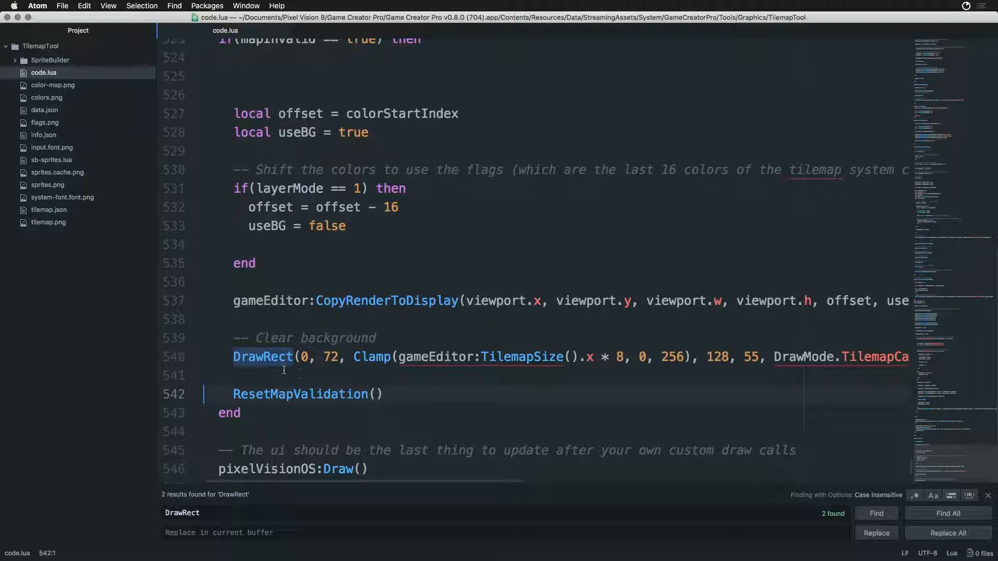
{"action": "left_click_drag", "start_coordinate": [234, 338], "coordinate": [218, 384]}
{"action": "key", "text": "BackSpace"}
{"action": "left_click", "coordinate": [254, 285]}
{"action": "key", "text": "super+z"}
{"action": "key", "text": "super+z"}
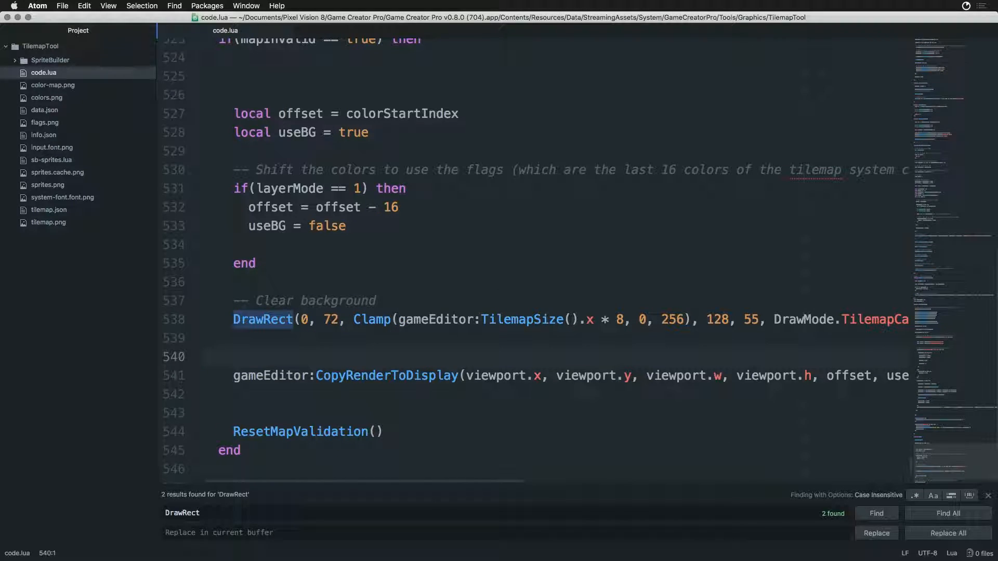
{"action": "left_click", "coordinate": [298, 377]}
{"action": "key", "text": "Delete"}
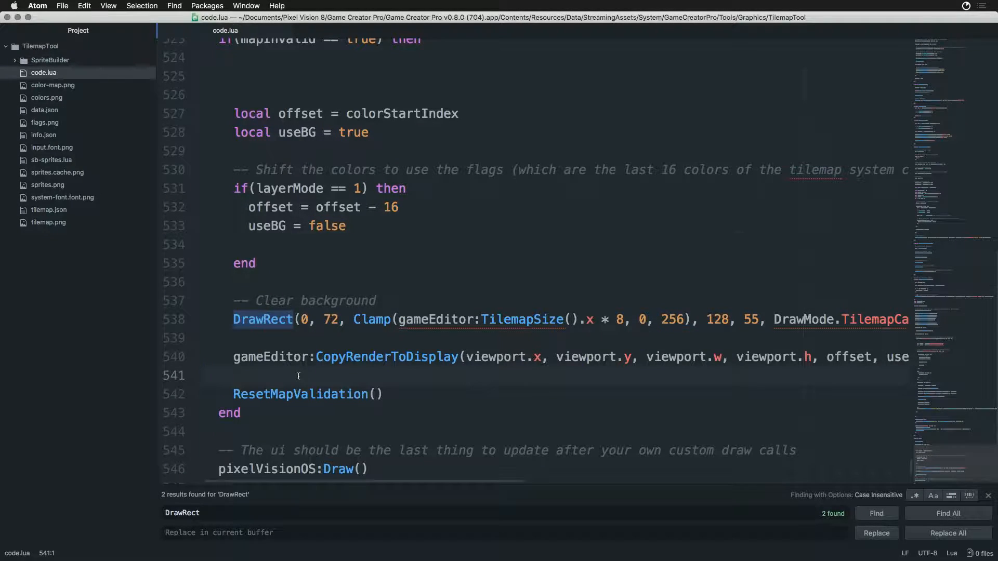
- Switch to Game Creator Pro, reload the Tilemap Preview tool and check map scrolling while alternating between the flag and sprite layers
{"action": "key", "text": "super+Tab"}
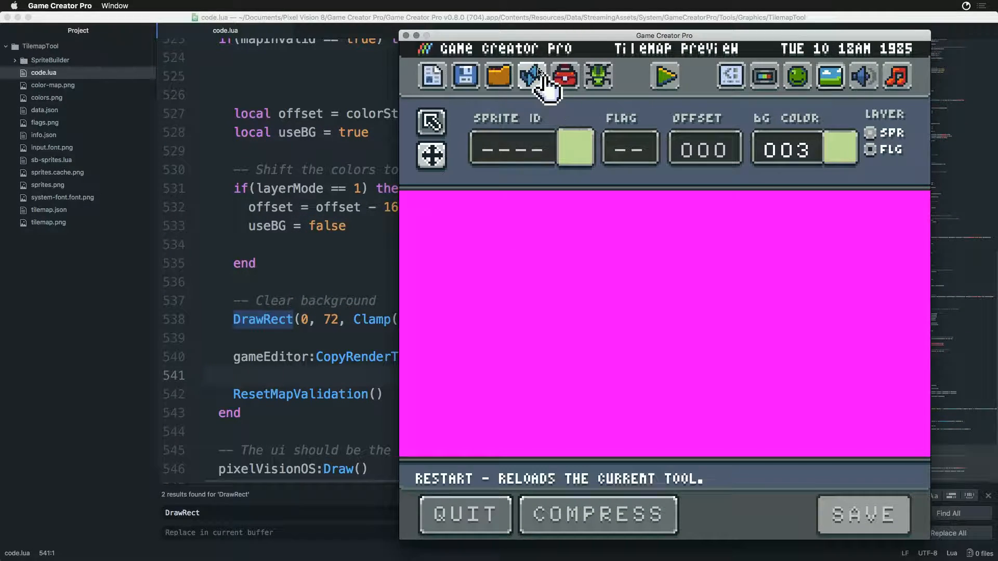
{"action": "left_click", "coordinate": [536, 76]}
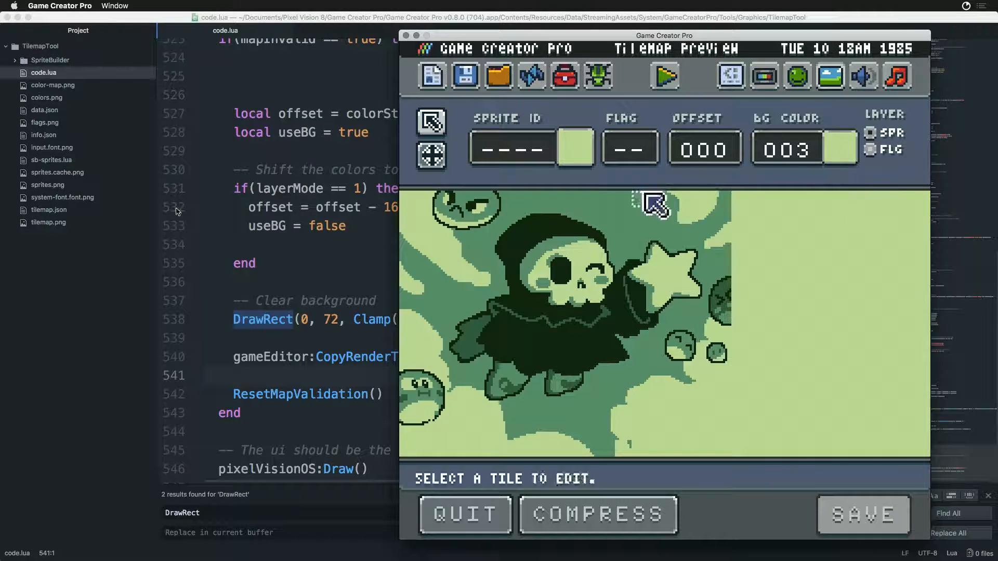
{"action": "left_click", "coordinate": [873, 156]}
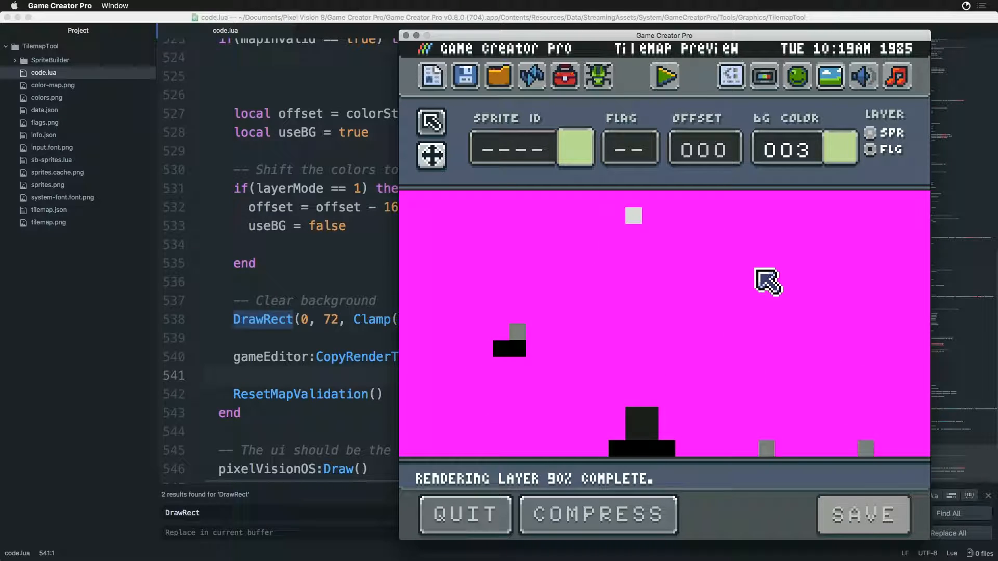
{"action": "left_click", "coordinate": [871, 133]}
{"action": "left_click_drag", "start_coordinate": [747, 322], "coordinate": [752, 366]}
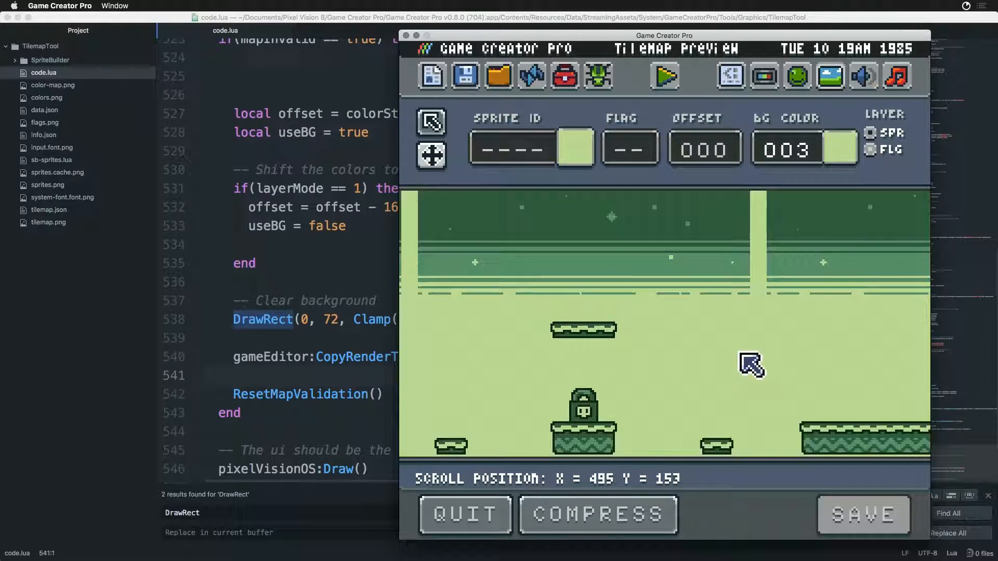
{"action": "left_click", "coordinate": [871, 150]}
- With the selection tool, select the grey flag tile above the floating platform, and the empty tile at the platform's end
{"action": "left_click", "coordinate": [434, 130]}
{"action": "left_click", "coordinate": [591, 316]}
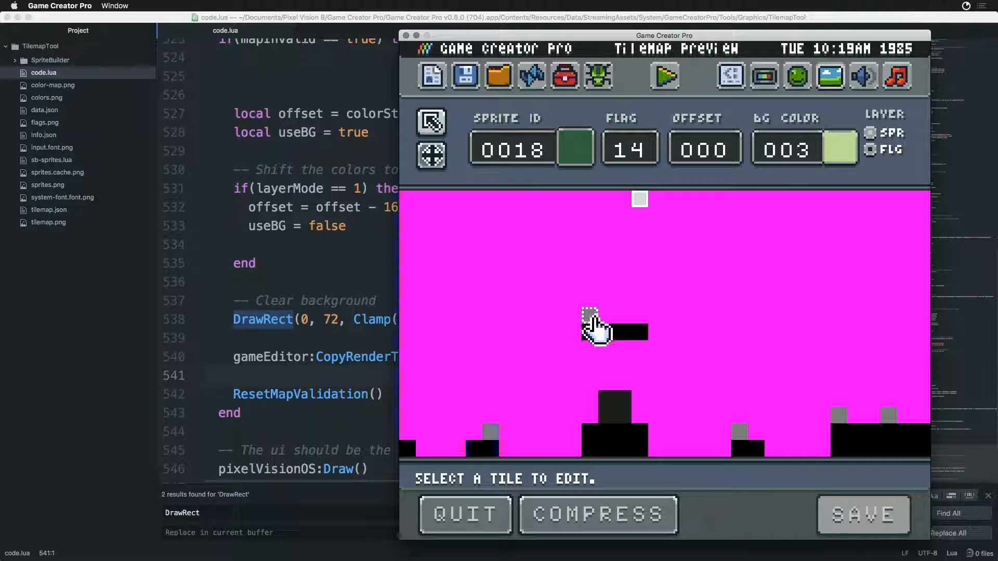
{"action": "left_click", "coordinate": [656, 333]}
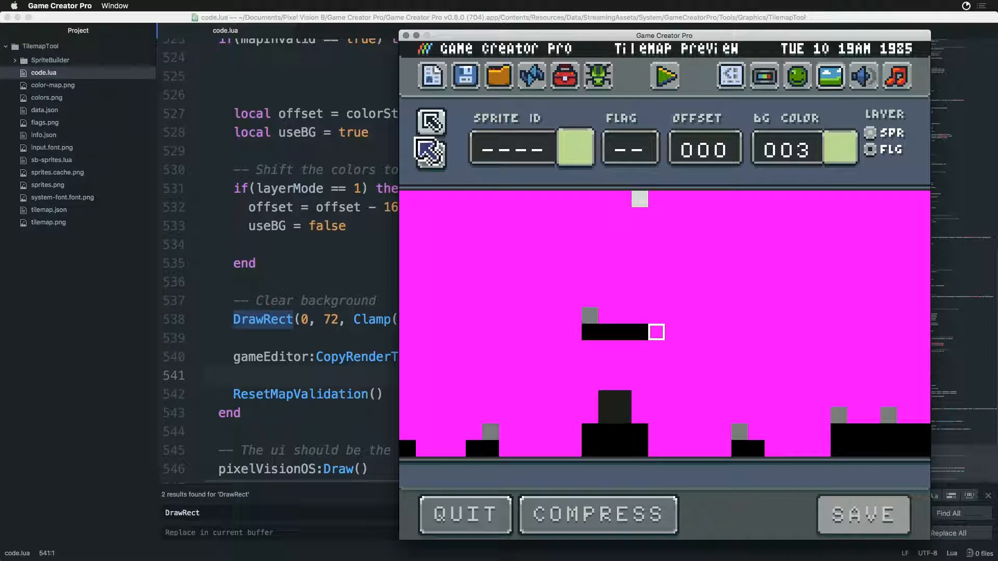
- Test-run the game, exit back to the tools and open the Sprite Editor
{"action": "left_click", "coordinate": [665, 77]}
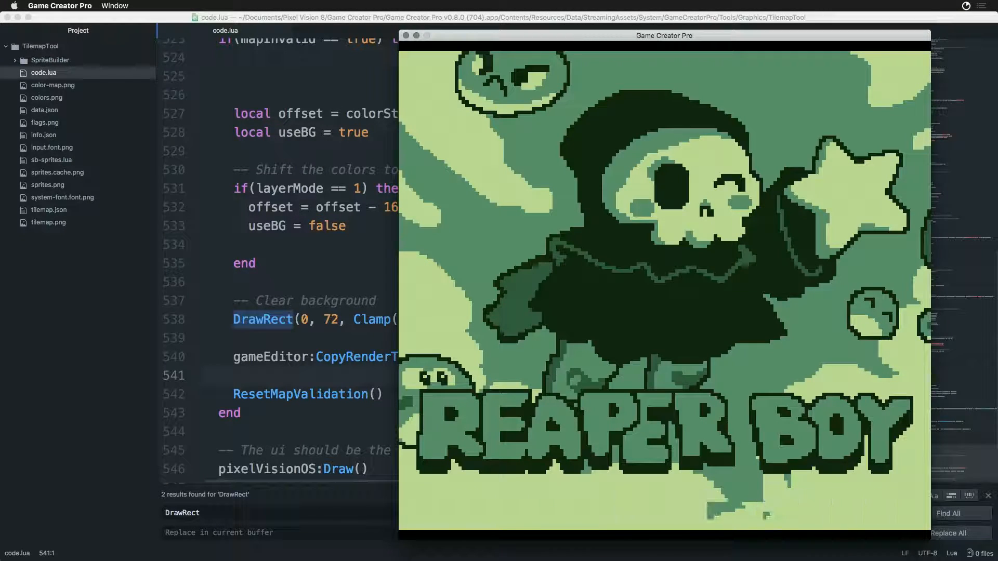
{"action": "key", "text": "Escape"}
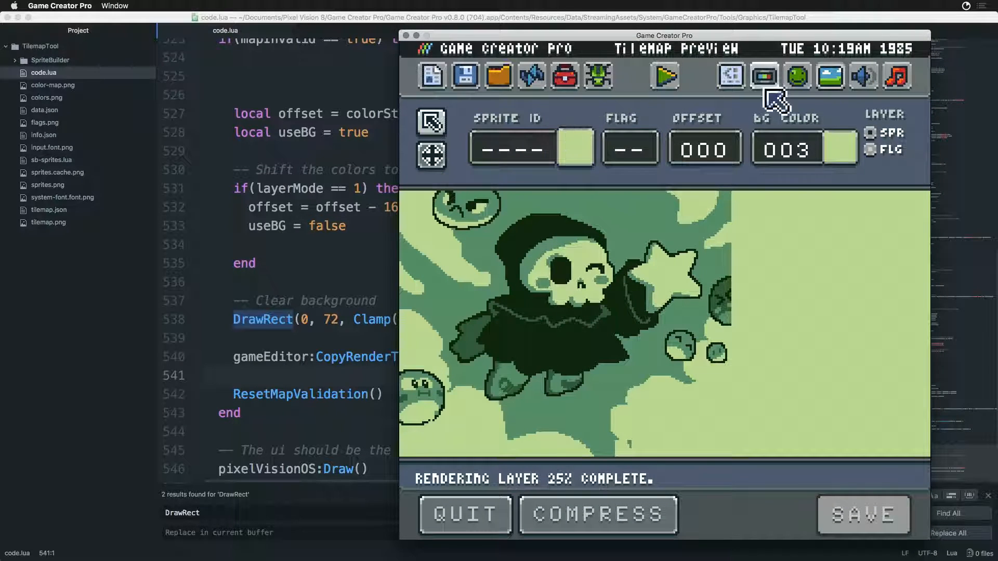
{"action": "left_click", "coordinate": [791, 89]}
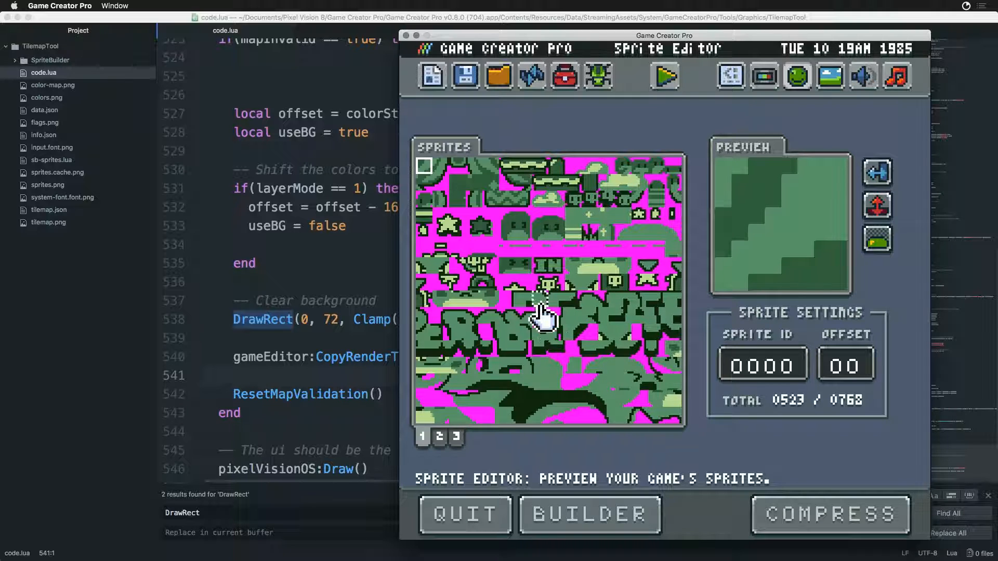
- Inspect the individual sprites making up the round creature's face variants on the first sprite page
{"action": "left_click", "coordinate": [552, 231]}
{"action": "left_click", "coordinate": [543, 232]}
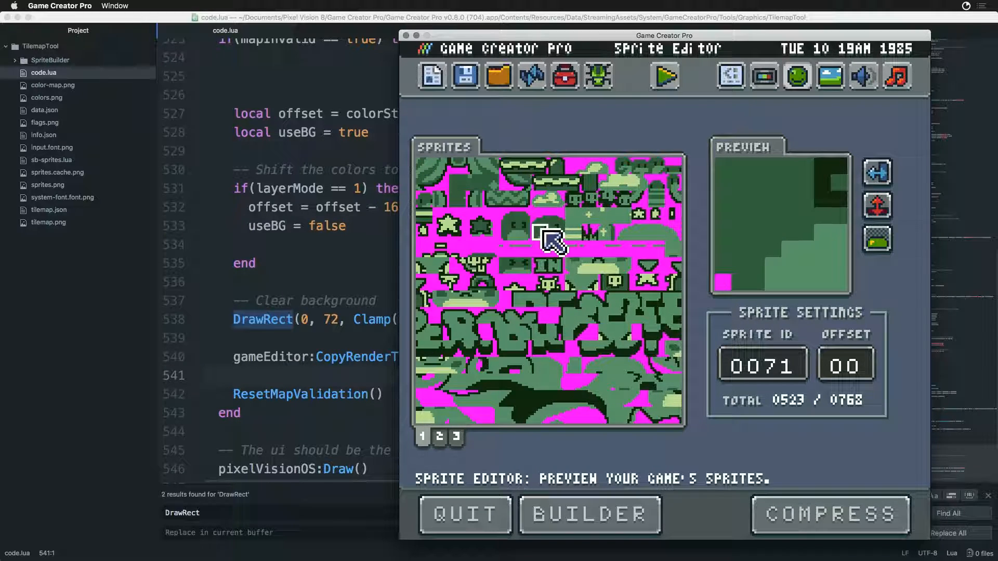
{"action": "left_click", "coordinate": [557, 233]}
{"action": "left_click", "coordinate": [543, 233]}
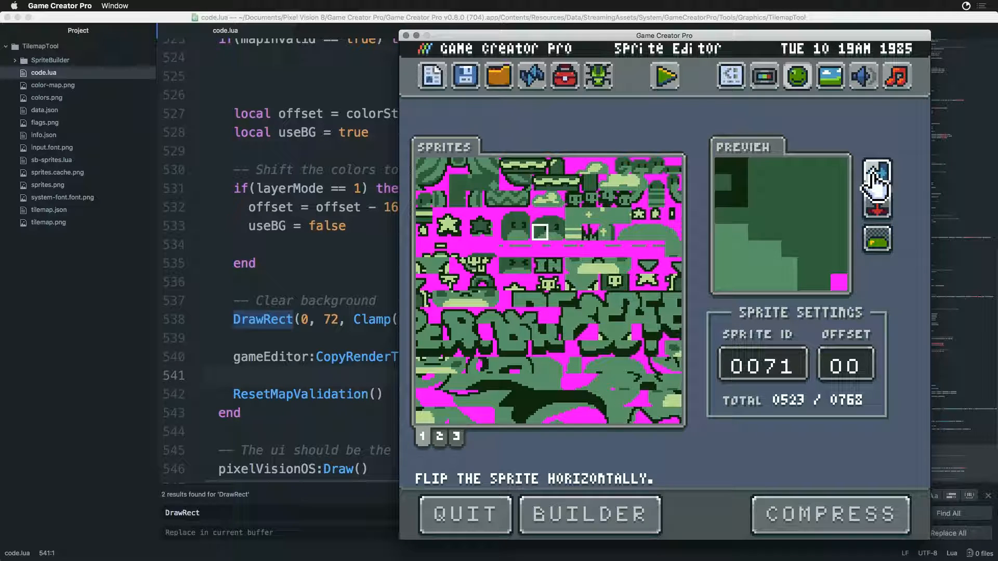
{"action": "left_click", "coordinate": [558, 234]}
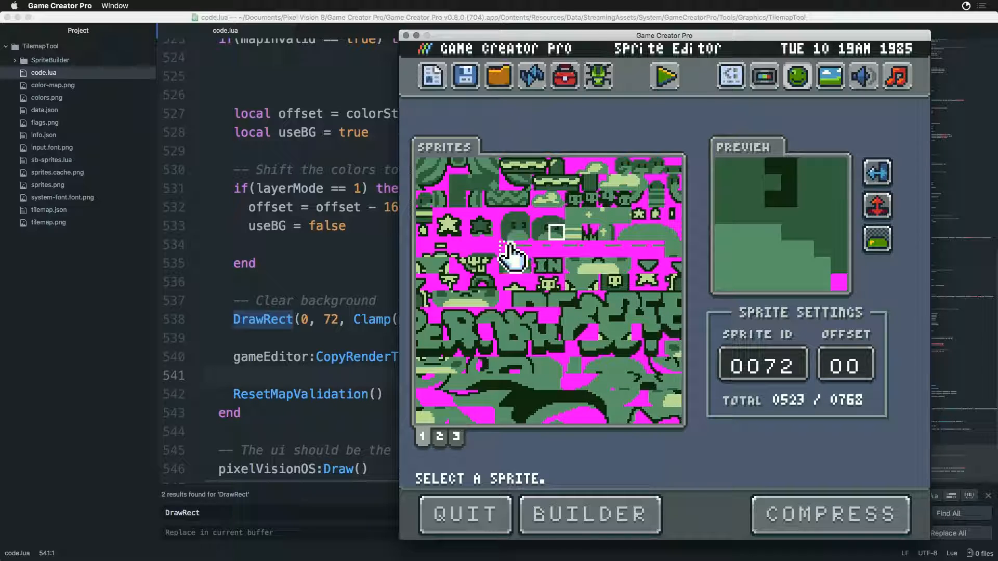
{"action": "left_click", "coordinate": [522, 234]}
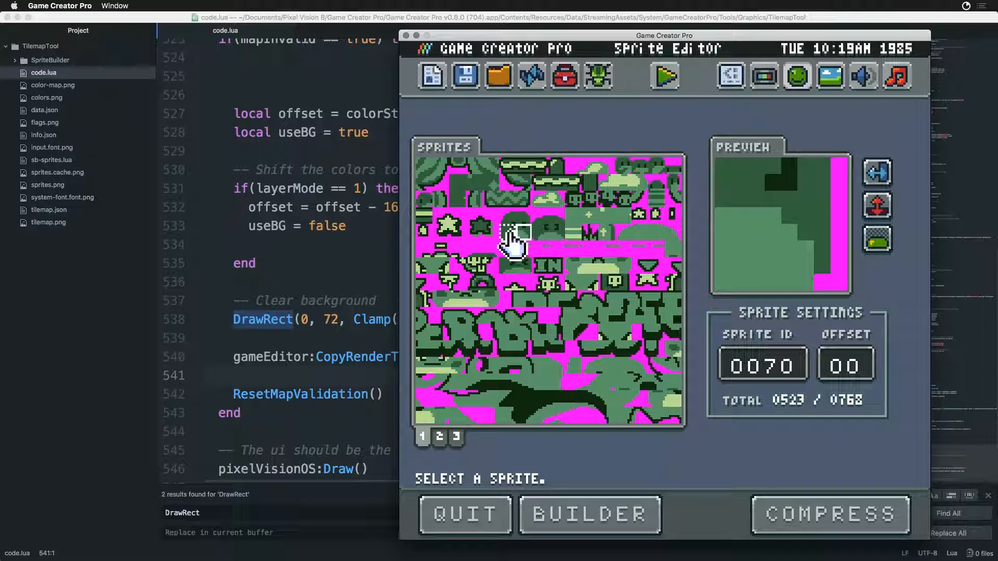
{"action": "left_click", "coordinate": [511, 233]}
{"action": "left_click", "coordinate": [523, 234]}
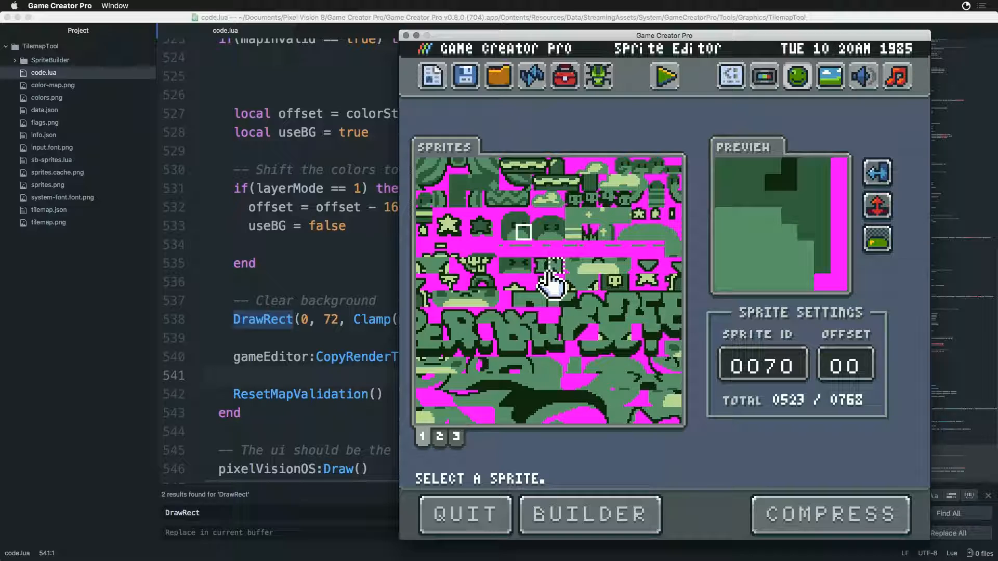
{"action": "left_click", "coordinate": [555, 233]}
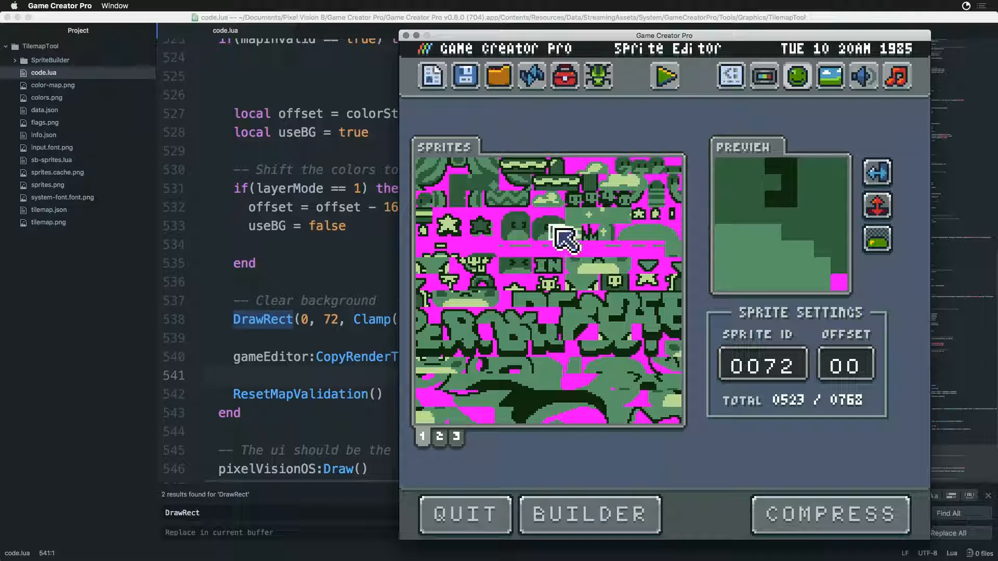
{"action": "left_click", "coordinate": [543, 236]}
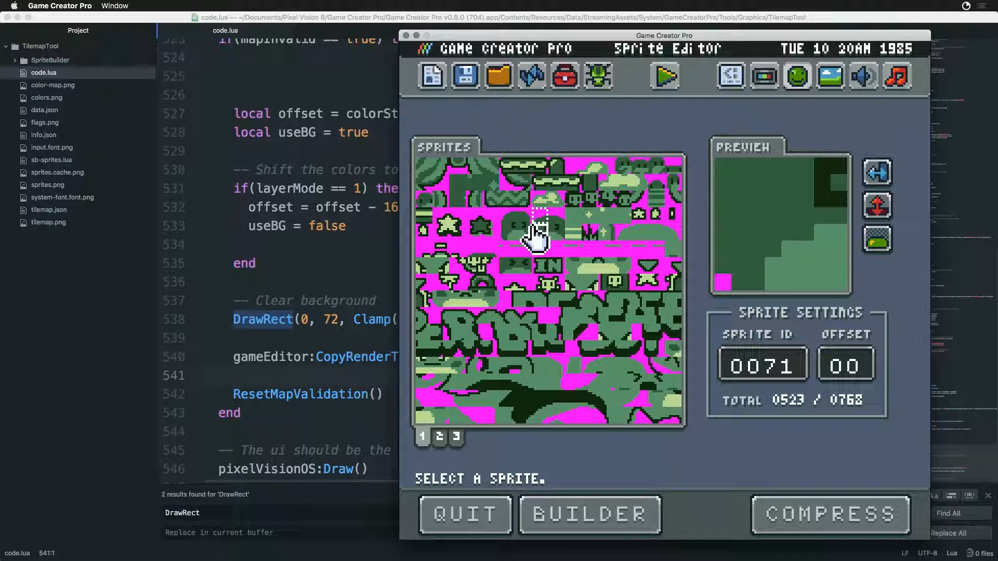
{"action": "left_click", "coordinate": [507, 266]}
{"action": "left_click", "coordinate": [523, 266]}
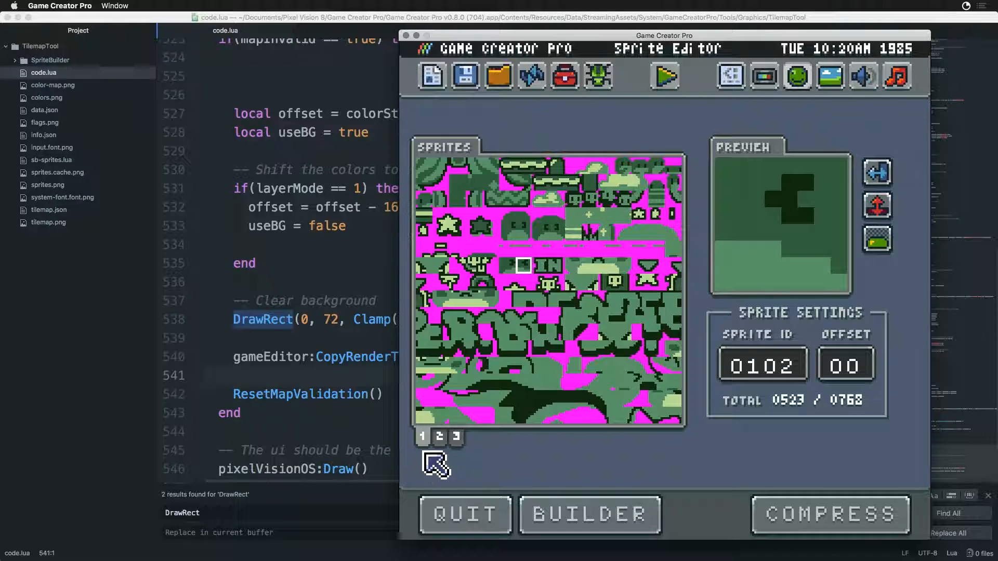
- View the third sprite page and return to the first page
{"action": "left_click", "coordinate": [458, 440]}
{"action": "left_click", "coordinate": [457, 439]}
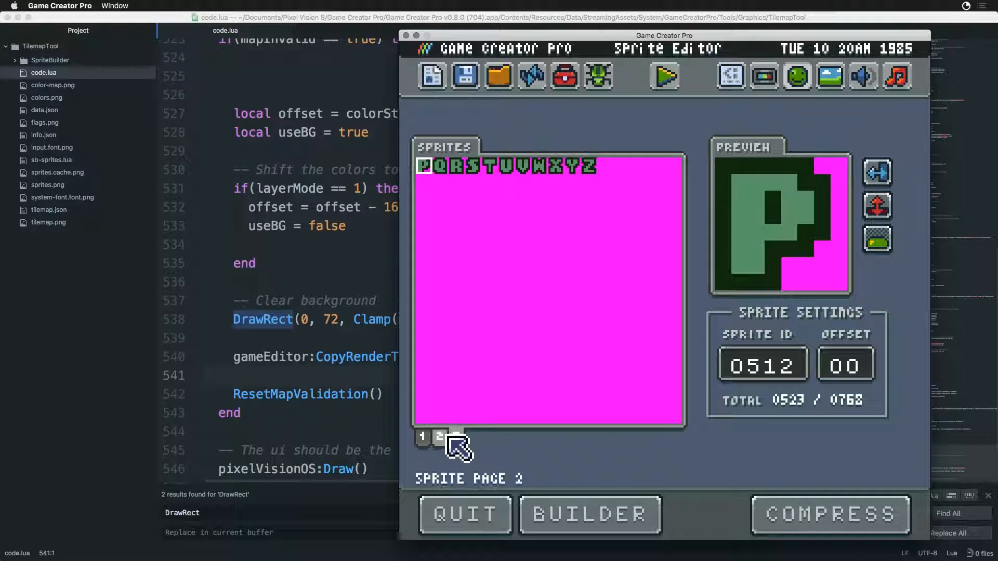
{"action": "left_click", "coordinate": [423, 438]}
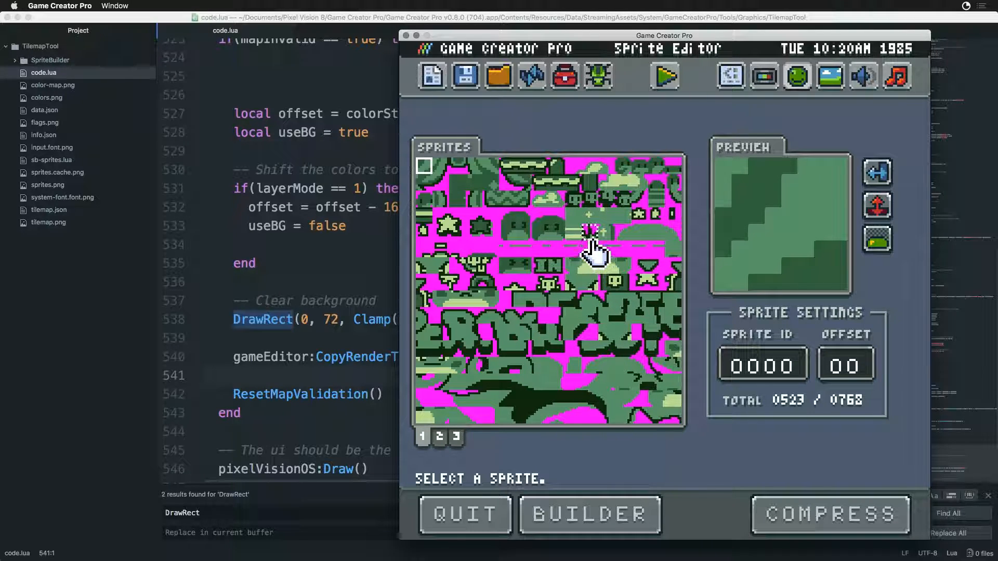
- Switch to Finder, close the Game Creator Pro window and copy sprites.png from the Workspace's Sandbox_bak2 folder
{"action": "key", "text": "super+Tab"}
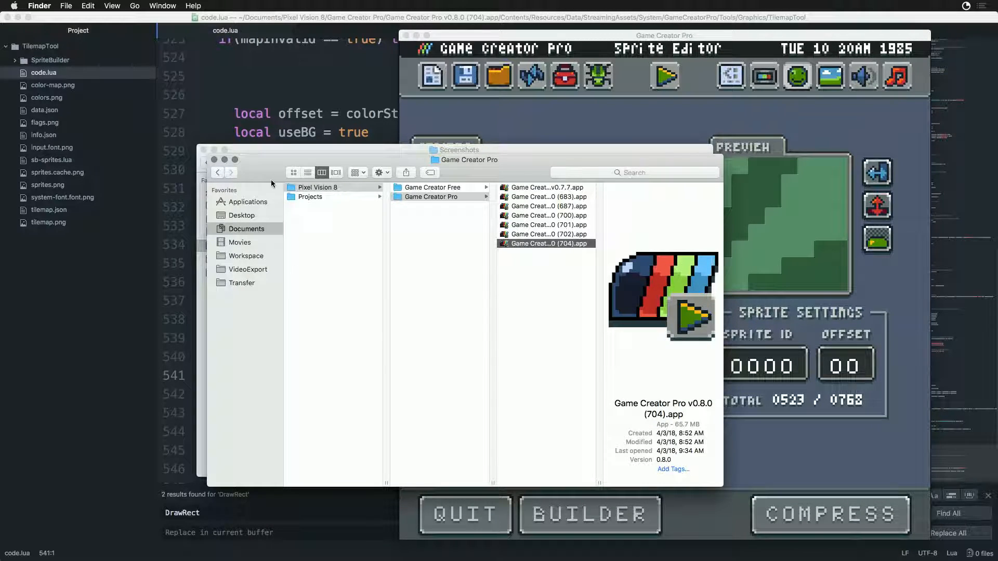
{"action": "left_click_drag", "start_coordinate": [262, 166], "coordinate": [236, 255]}
{"action": "key", "text": "super+w"}
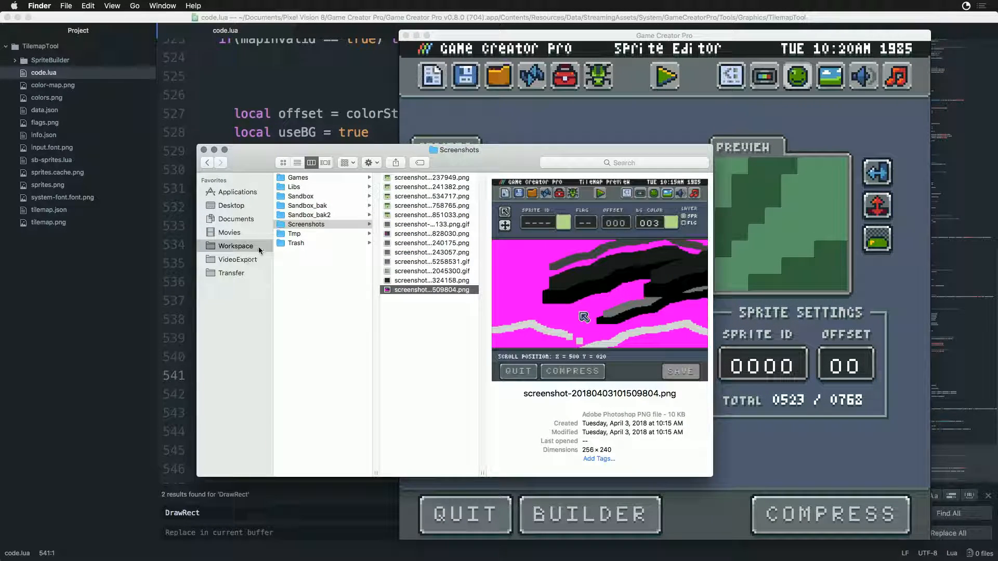
{"action": "left_click", "coordinate": [309, 207]}
{"action": "left_click", "coordinate": [303, 216]}
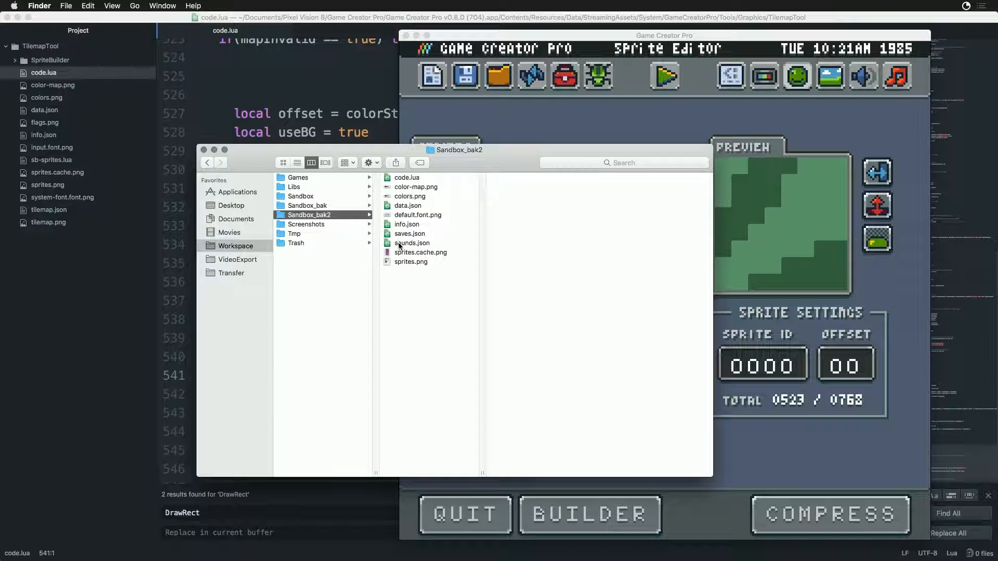
{"action": "left_click", "coordinate": [390, 261]}
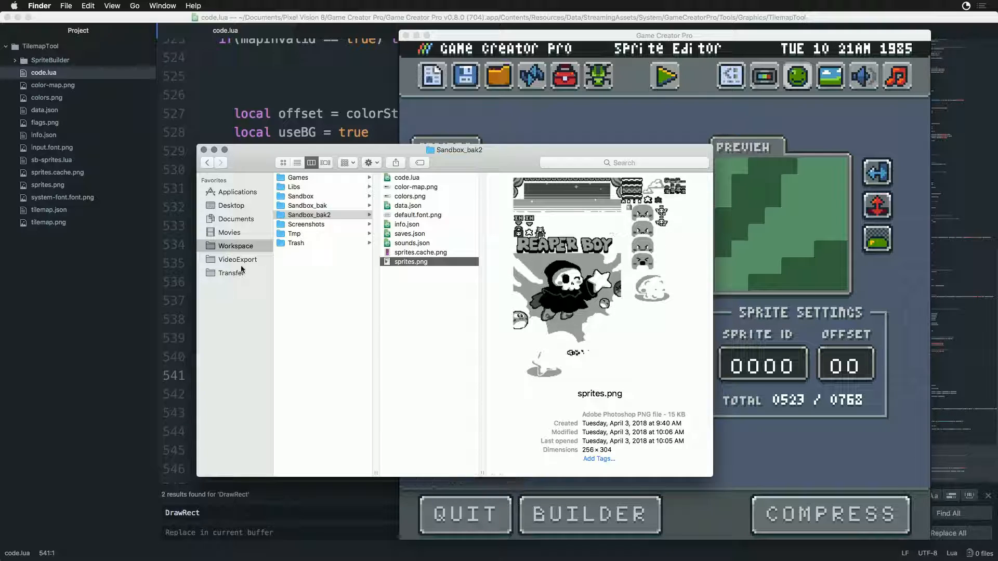
- Paste the copied sprites.png into the Sandbox folder, replacing the existing file, and reload the project in Game Creator Pro
{"action": "left_click", "coordinate": [281, 197]}
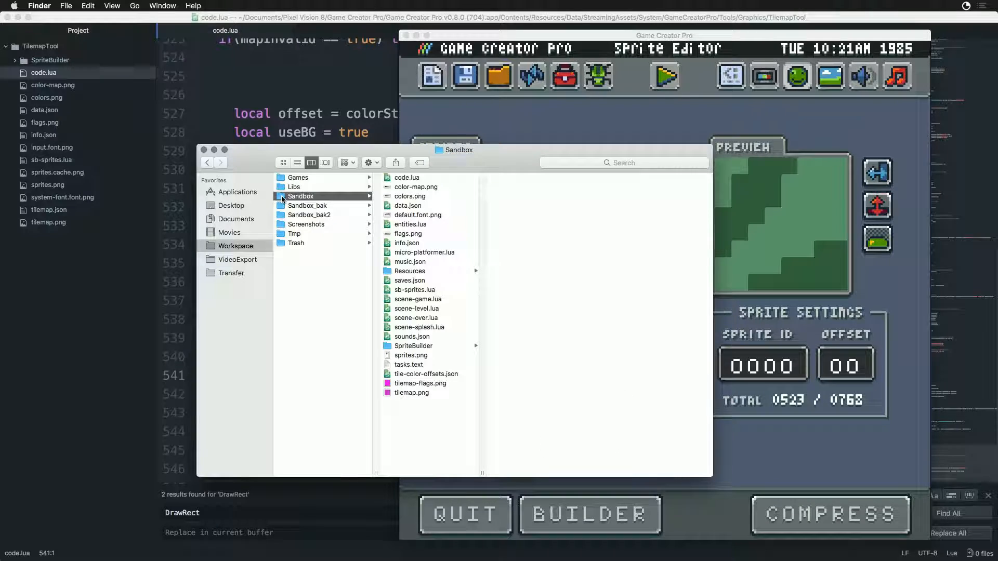
{"action": "left_click", "coordinate": [407, 416]}
{"action": "key", "text": "super+v"}
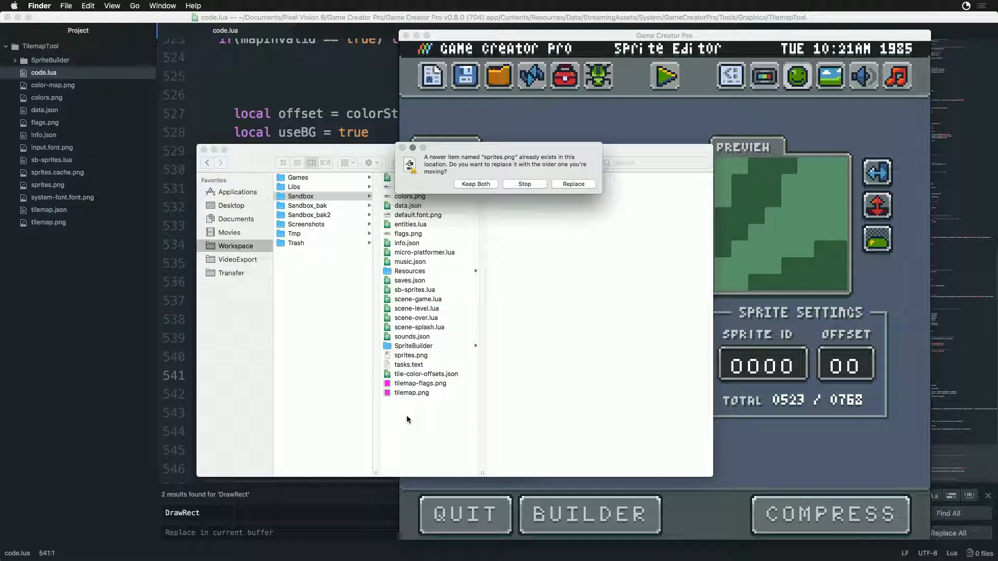
{"action": "left_click", "coordinate": [573, 184]}
{"action": "left_click", "coordinate": [562, 143]}
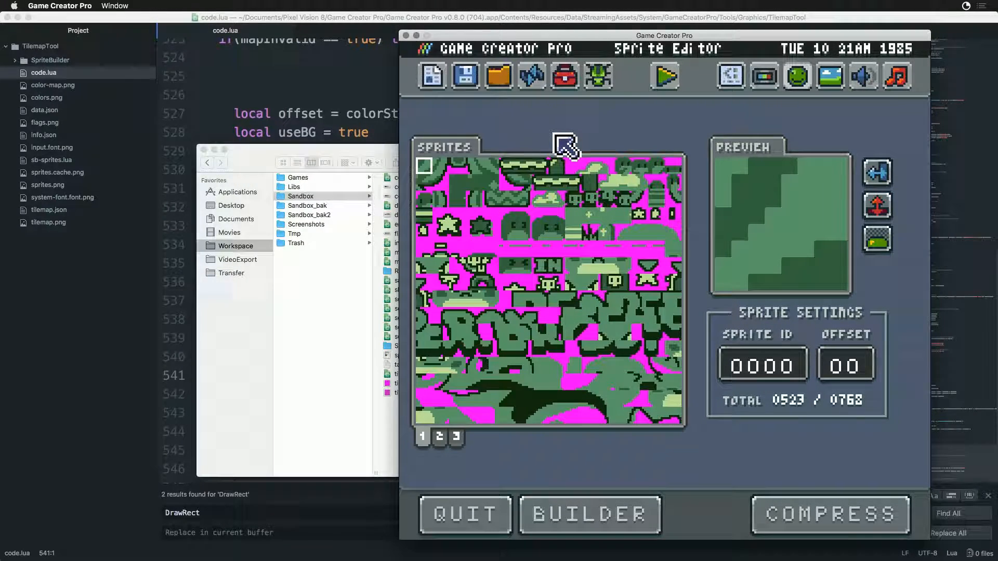
{"action": "left_click", "coordinate": [530, 74]}
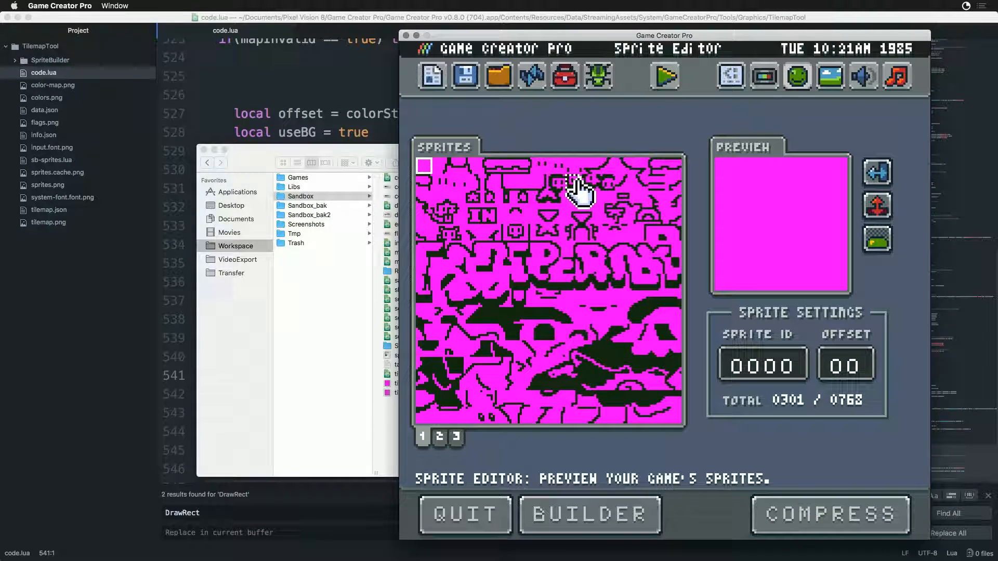
- Switch to Finder and open the Sandbox folder's color-map.png and sprites.png in Photoshop
{"action": "left_click_drag", "start_coordinate": [328, 148], "coordinate": [273, 143]}
{"action": "left_click", "coordinate": [339, 183]}
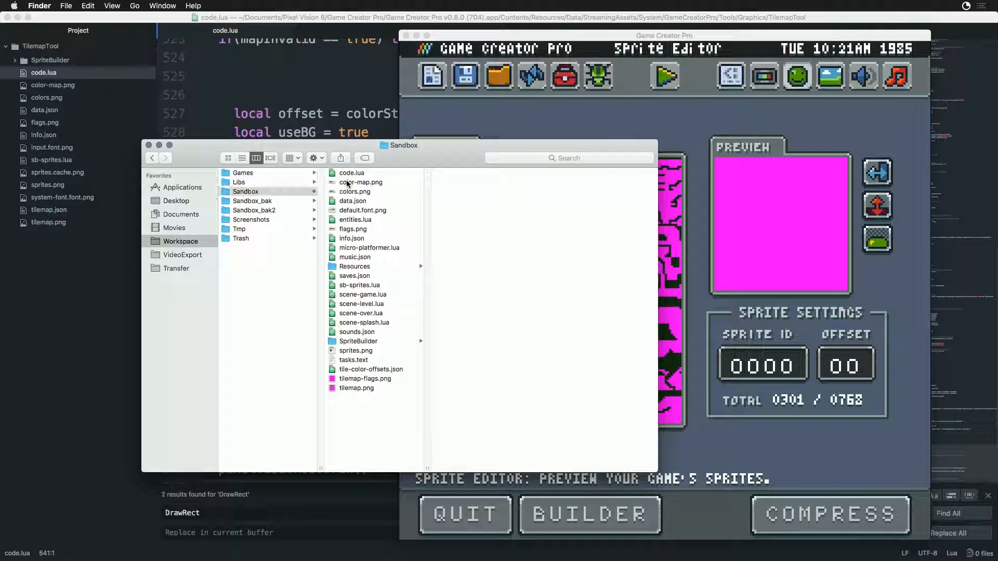
{"action": "left_click", "coordinate": [333, 353], "text": "super"}
{"action": "right_click", "coordinate": [334, 353]}
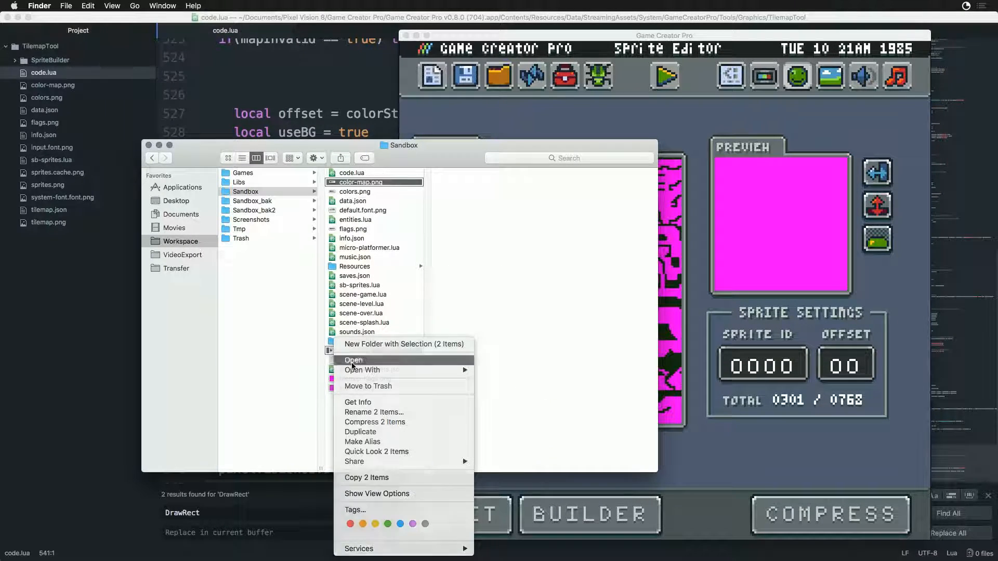
{"action": "left_click", "coordinate": [352, 361]}
- Arrange sprites.png side by side with color-map.png and close the screenshot document
{"action": "left_click", "coordinate": [301, 49]}
{"action": "left_click", "coordinate": [437, 49]}
{"action": "left_click_drag", "start_coordinate": [437, 49], "coordinate": [875, 161]}
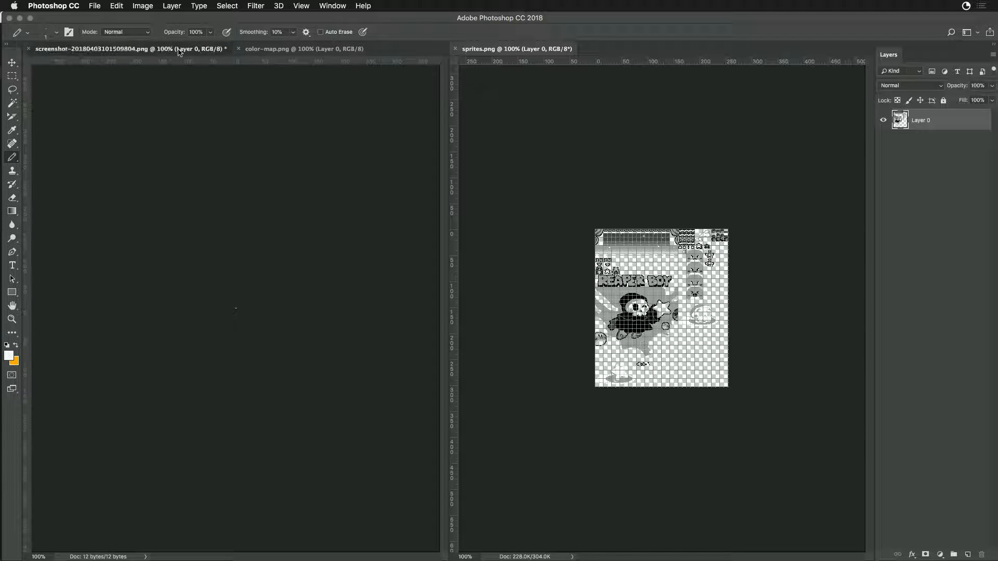
{"action": "left_click", "coordinate": [178, 52]}
{"action": "left_click", "coordinate": [29, 48]}
{"action": "left_click", "coordinate": [464, 193]}
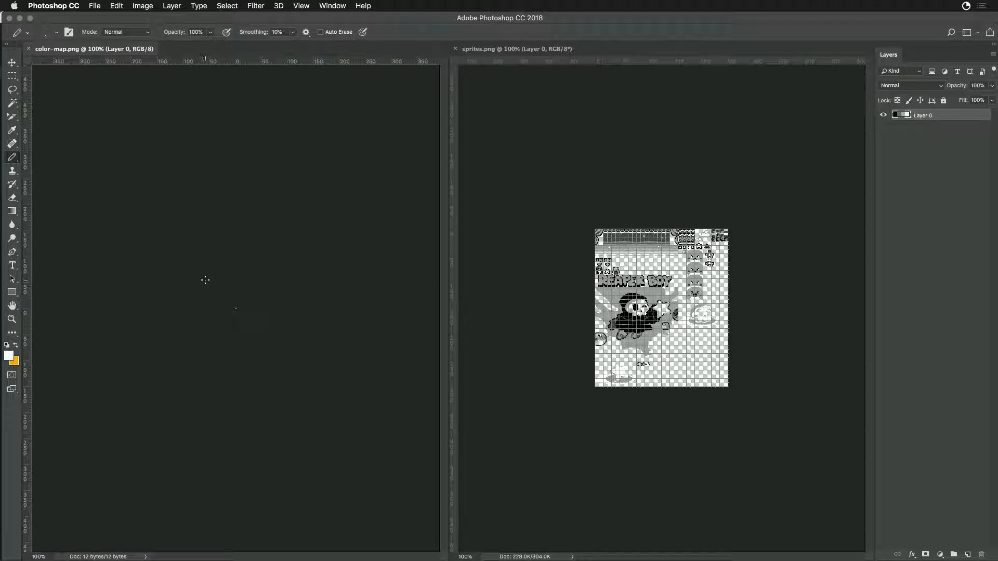
- Select all black pixels in sprites.png and fill them with the black sampled from color-map.png
{"action": "key", "text": "super+equal"}
{"action": "key", "text": "super+equal"}
{"action": "key", "text": "super+equal"}
{"action": "key", "text": "super+equal"}
{"action": "key", "text": "super+equal"}
{"action": "key", "text": "super+equal"}
{"action": "key", "text": "super+equal"}
{"action": "key", "text": "super+equal"}
{"action": "key", "text": "super+equal"}
{"action": "key", "text": "super+equal"}
{"action": "key", "text": "super+equal"}
{"action": "key", "text": "super+equal"}
{"action": "key", "text": "super+equal"}
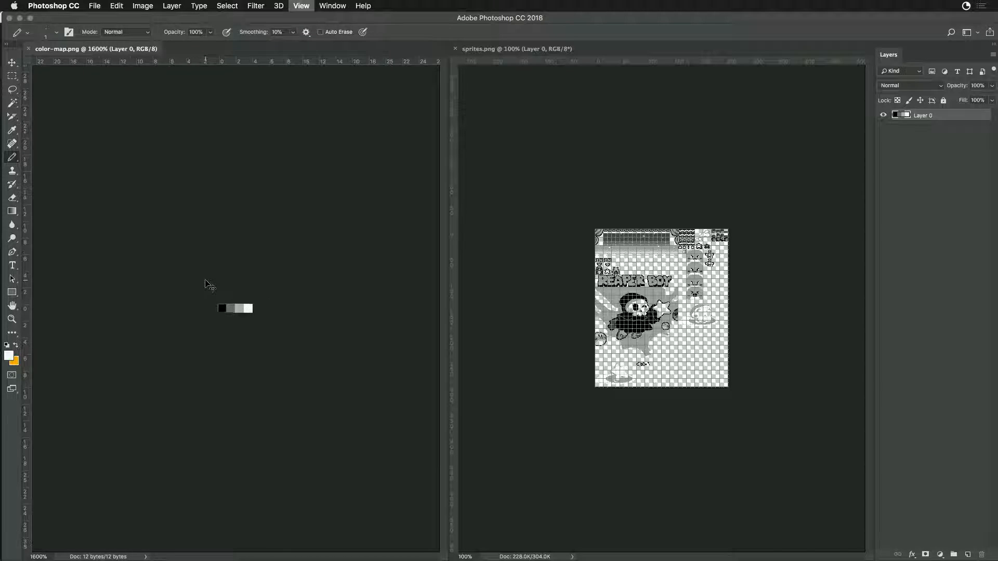
{"action": "key", "text": "super+equal"}
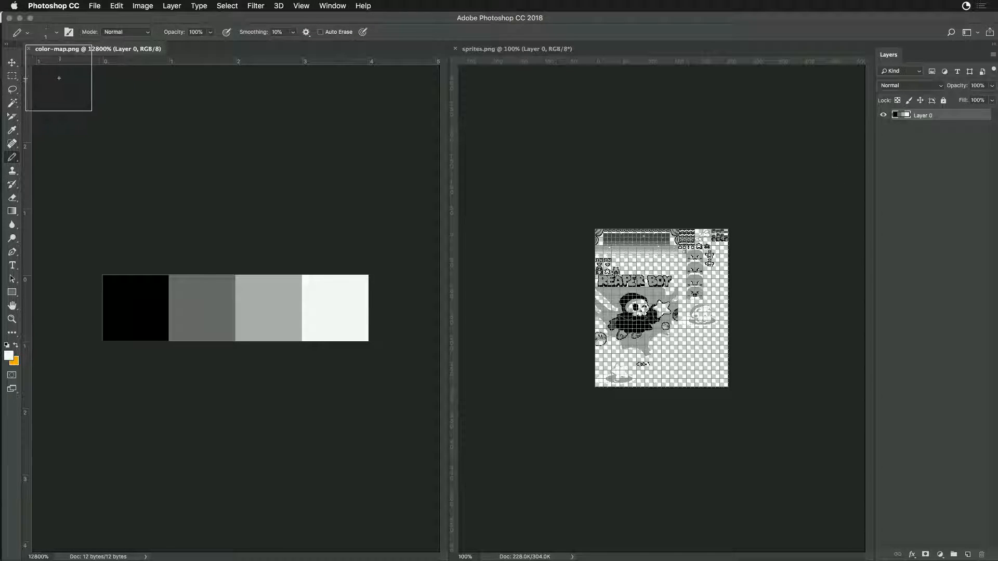
{"action": "key", "text": "m"}
{"action": "left_click", "coordinate": [510, 49]}
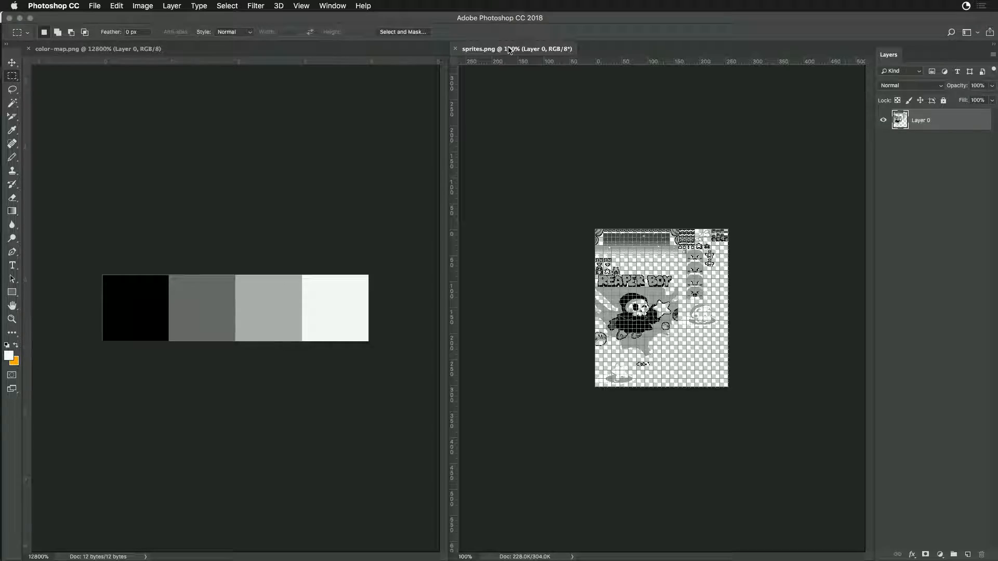
{"action": "key", "text": "super+equal"}
{"action": "key", "text": "super+equal"}
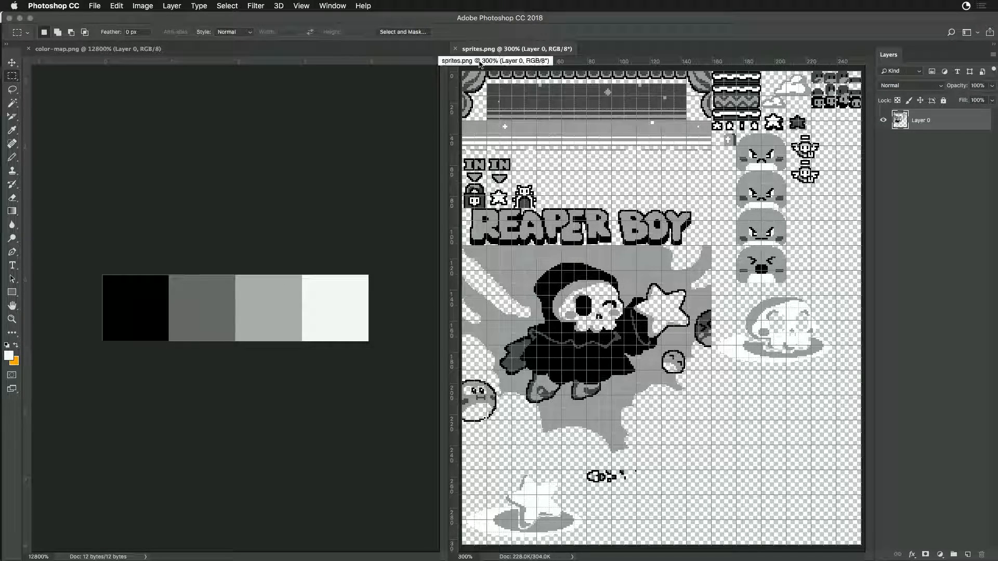
{"action": "key", "text": "w"}
{"action": "left_click", "coordinate": [574, 283]}
{"action": "key", "text": "i"}
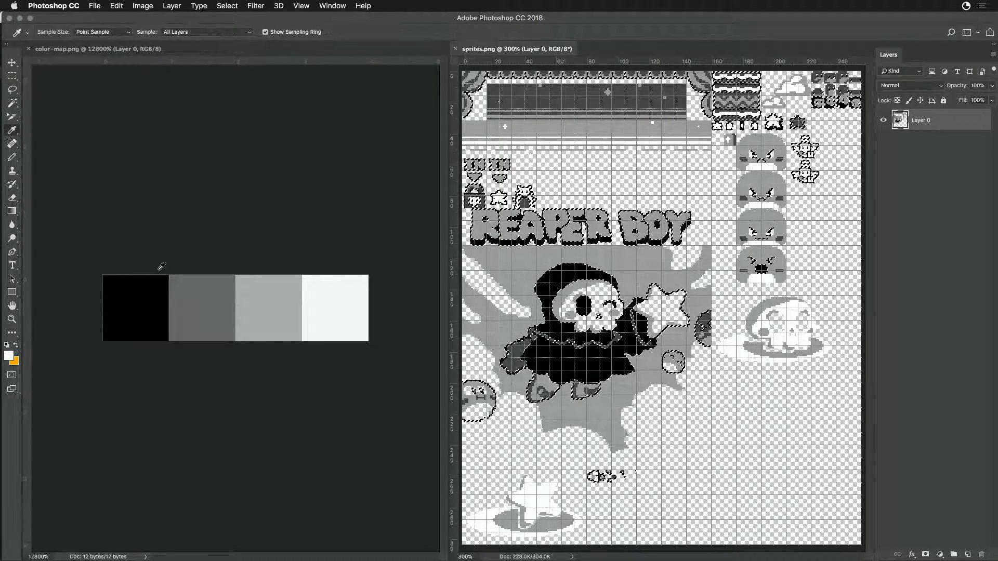
{"action": "left_click", "coordinate": [108, 319]}
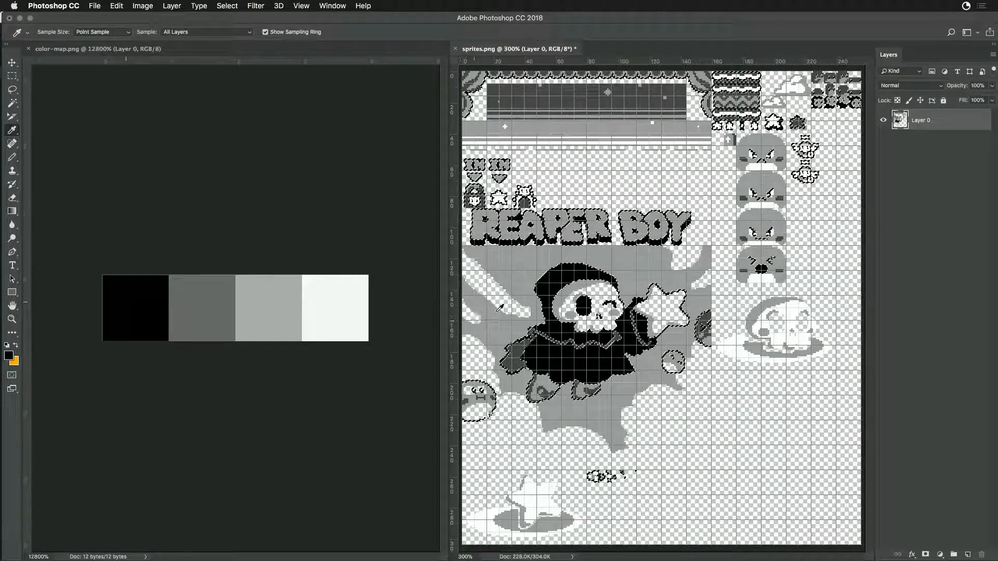
- Select all dark gray pixels in sprites.png and fill them with the dark gray sampled from color-map.png
{"action": "key", "text": "w"}
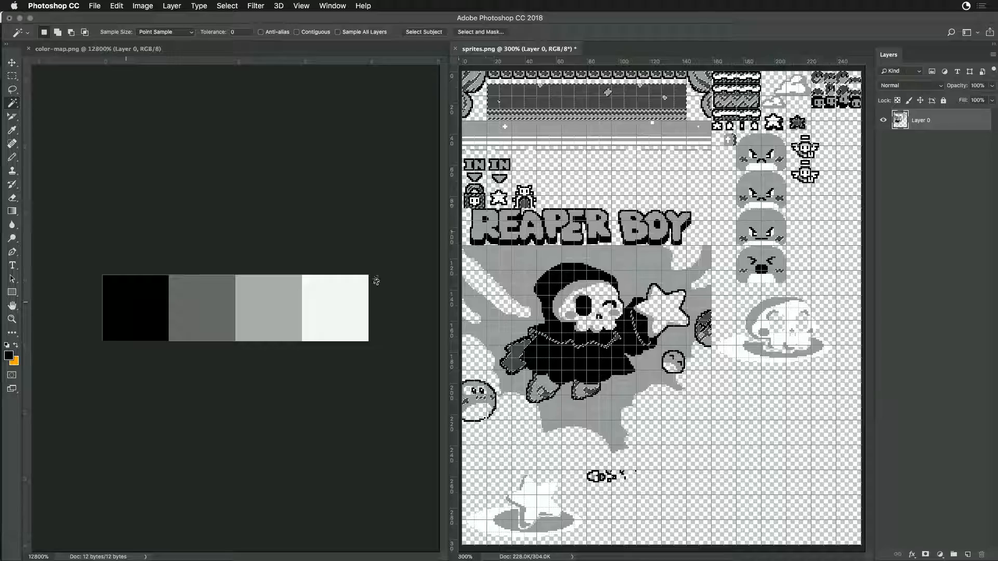
{"action": "key", "text": "i"}
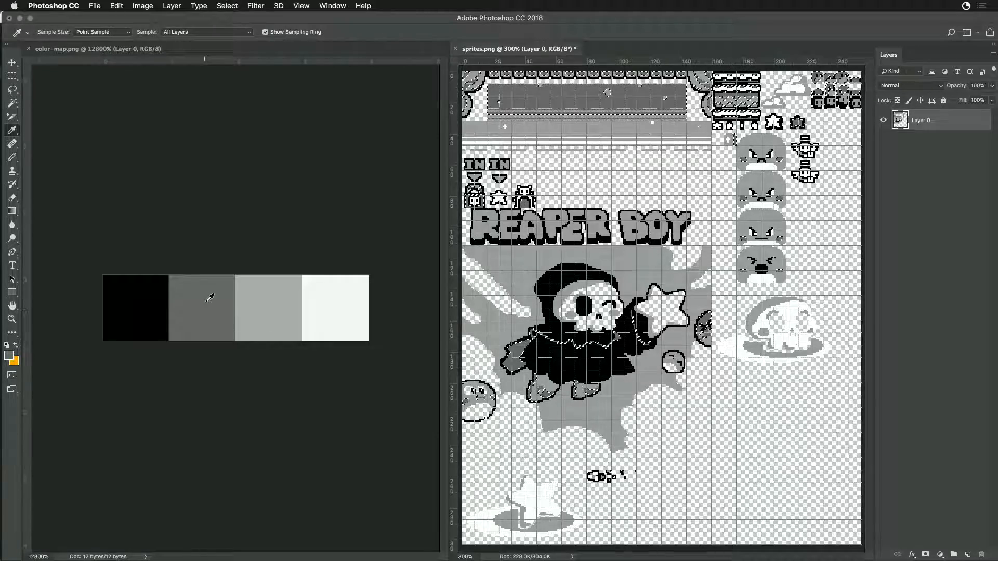
{"action": "key", "text": "w"}
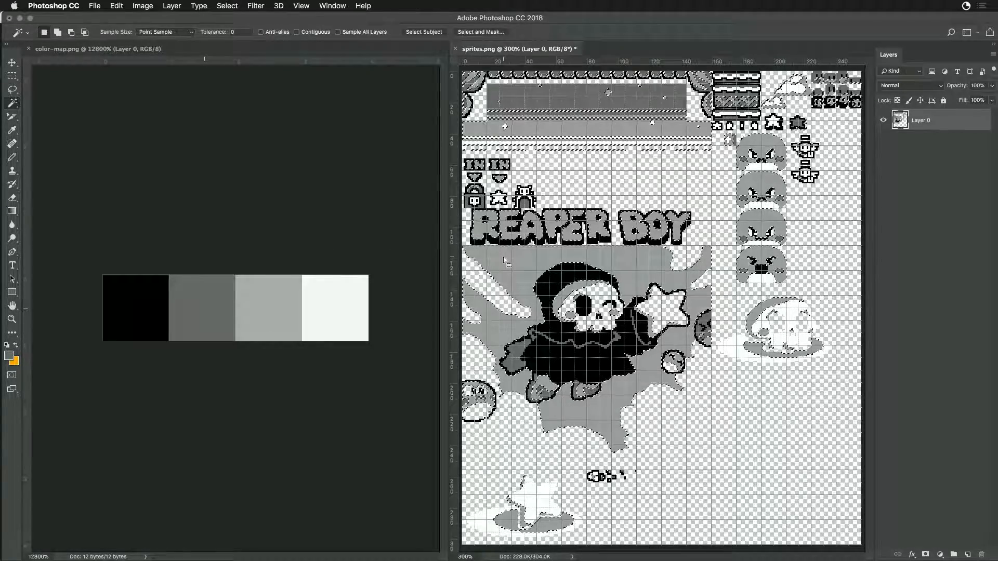
- Select all light gray pixels in sprites.png and fill them with the light gray sampled from color-map.png
{"action": "key", "text": "i"}
{"action": "left_click", "coordinate": [273, 295]}
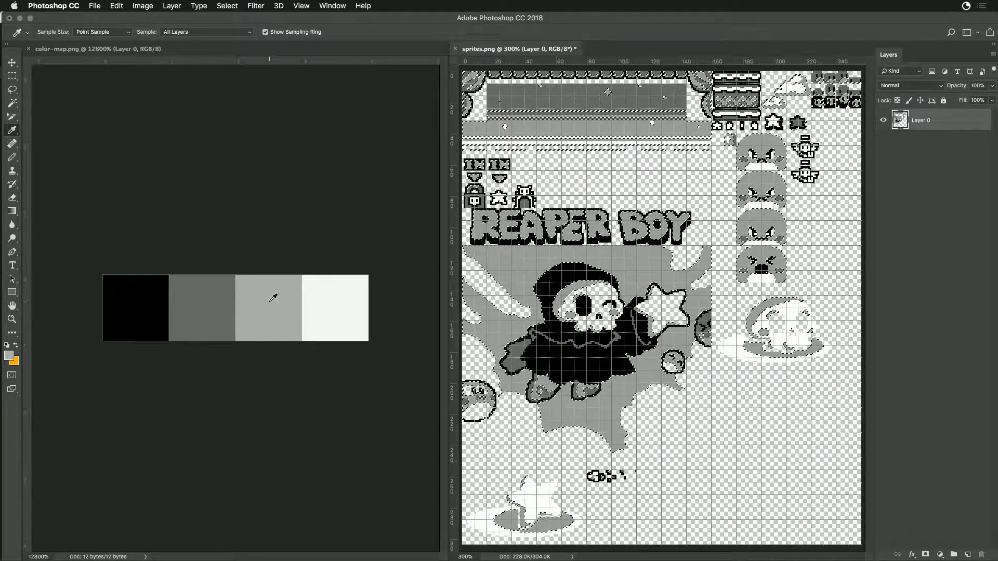
{"action": "key", "text": "w"}
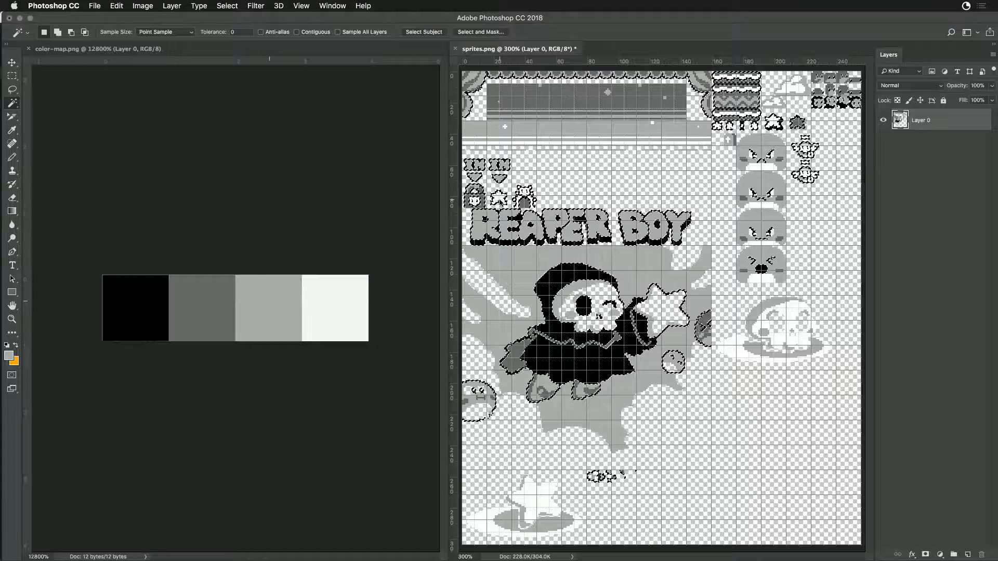
- Fill all white pixels in sprites.png with the white sampled from color-map.png, clear the selection, and save the file
{"action": "left_click", "coordinate": [500, 201]}
{"action": "key", "text": "i"}
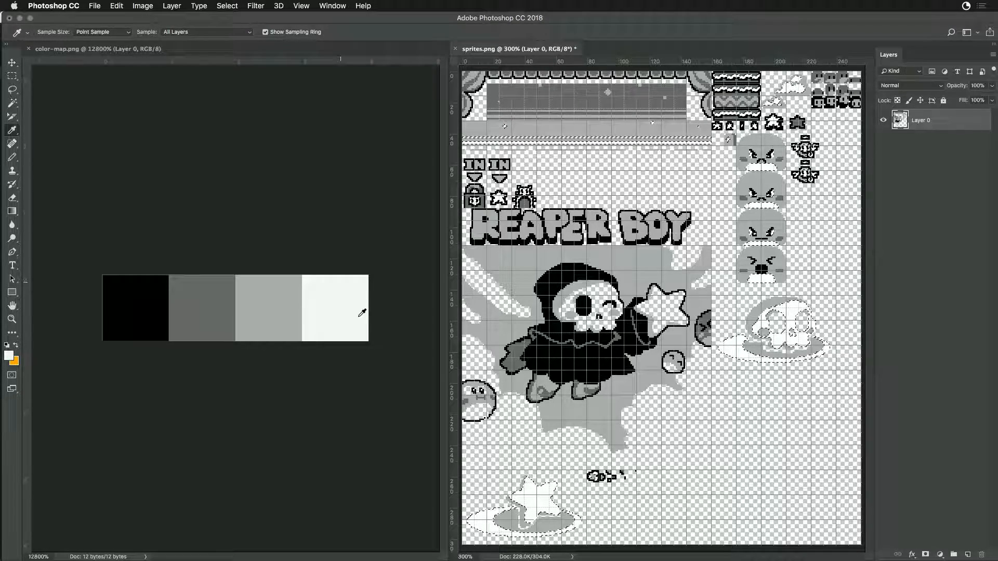
{"action": "key", "text": "w"}
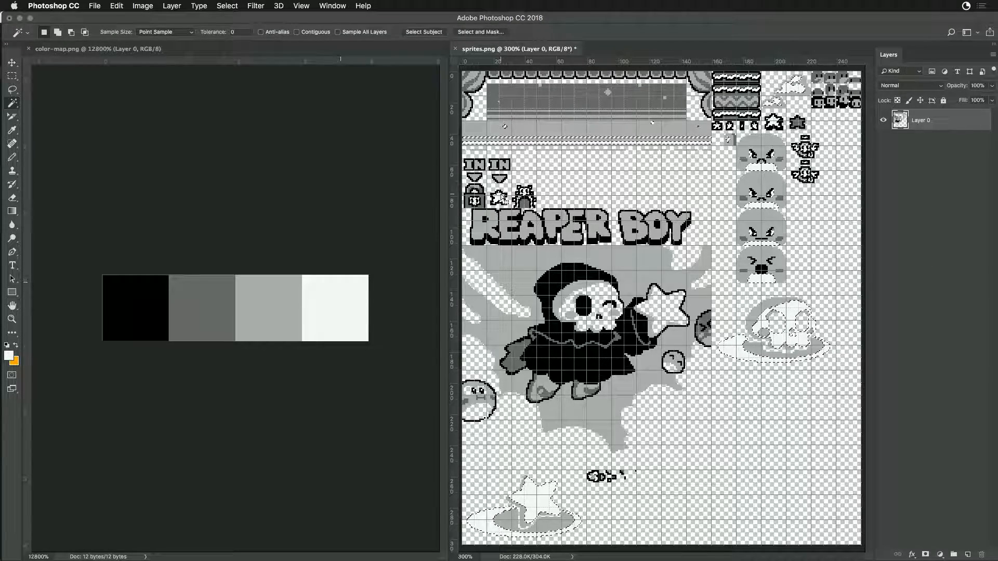
- Switch to Game Creator Pro and look through sprite pages 1, 2 and 3 in the Sprite Editor
{"action": "key", "text": "super+Tab"}
{"action": "key", "text": "super+Tab"}
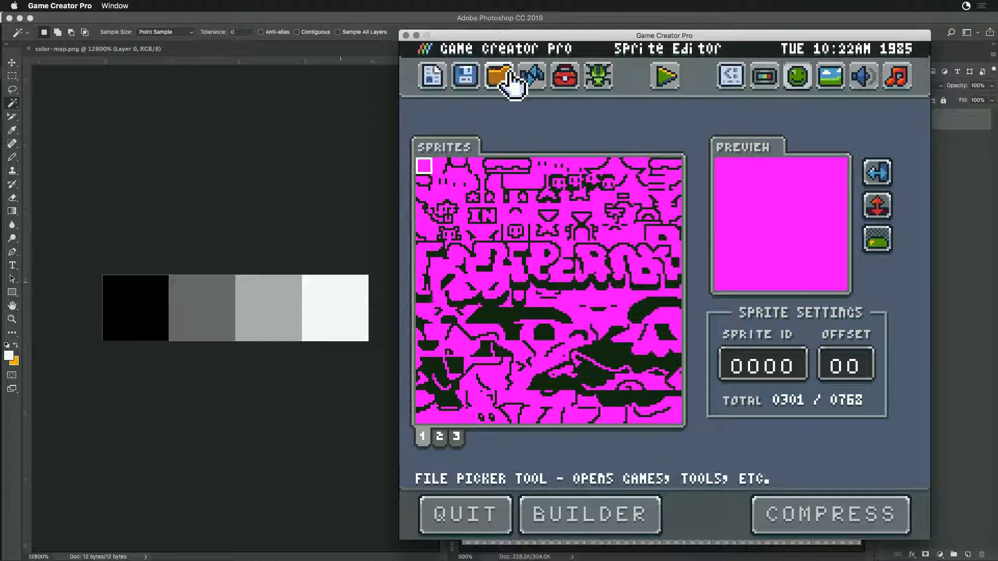
{"action": "left_click", "coordinate": [511, 78]}
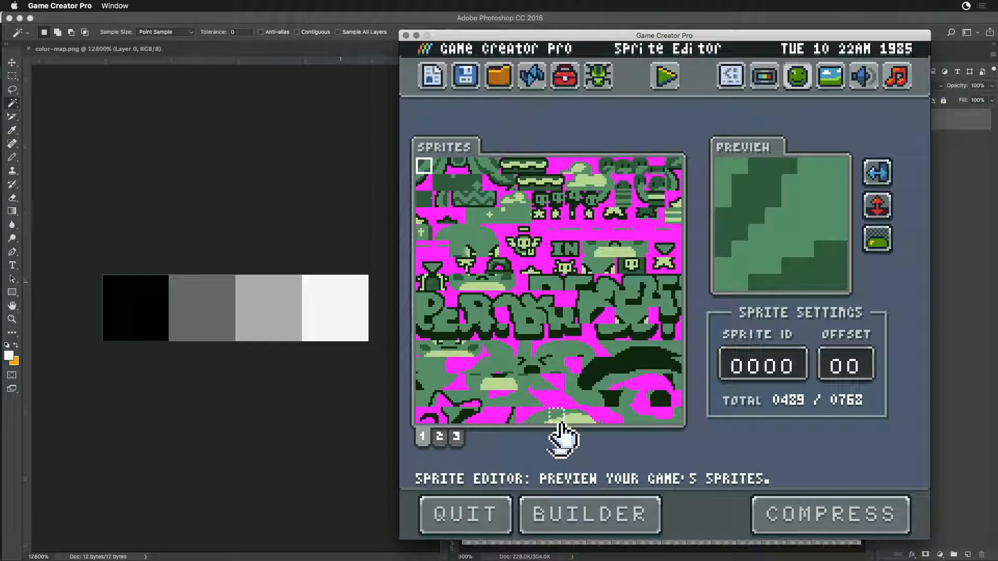
{"action": "left_click", "coordinate": [440, 436]}
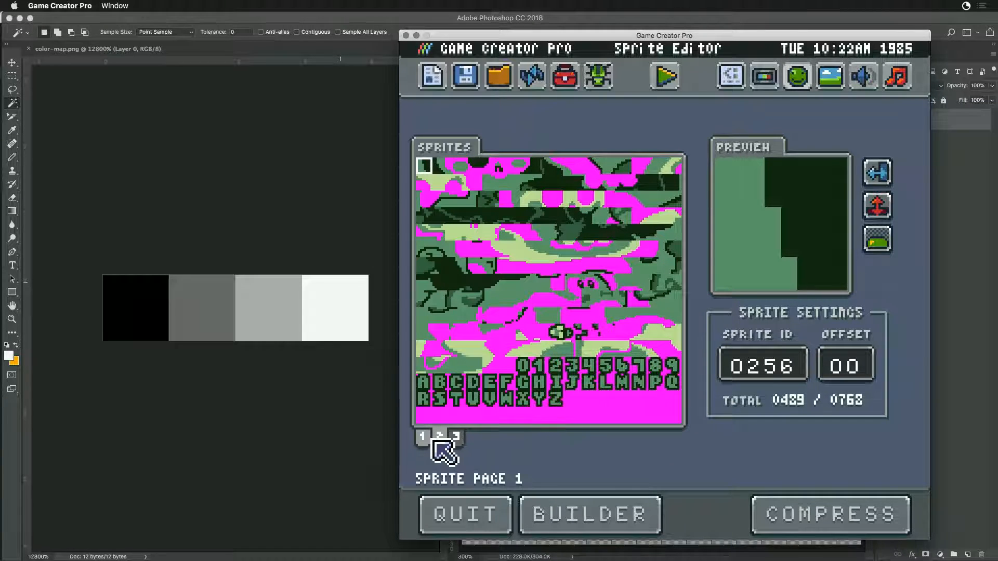
{"action": "left_click", "coordinate": [422, 439]}
{"action": "left_click", "coordinate": [440, 438]}
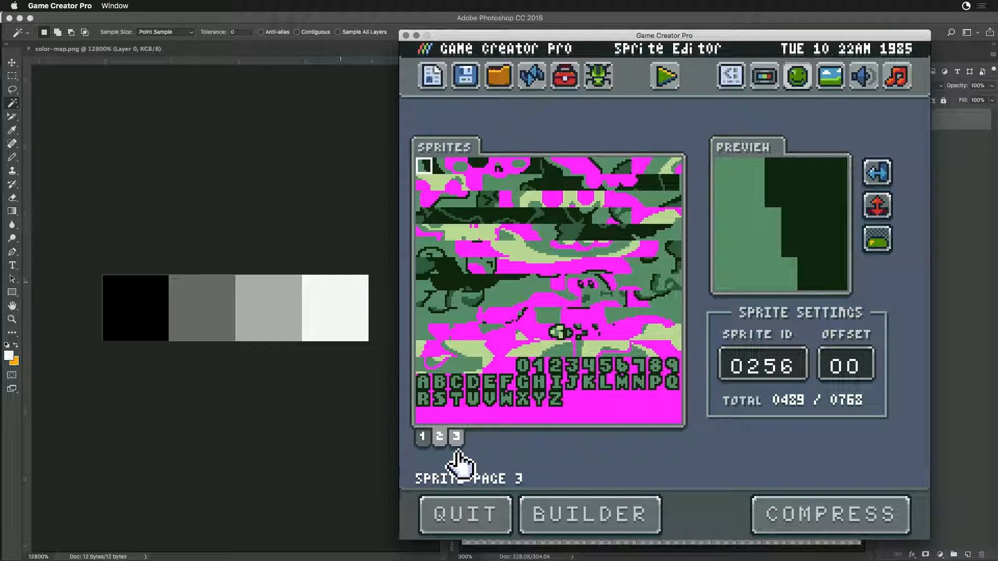
{"action": "left_click", "coordinate": [456, 439]}
{"action": "left_click", "coordinate": [423, 438]}
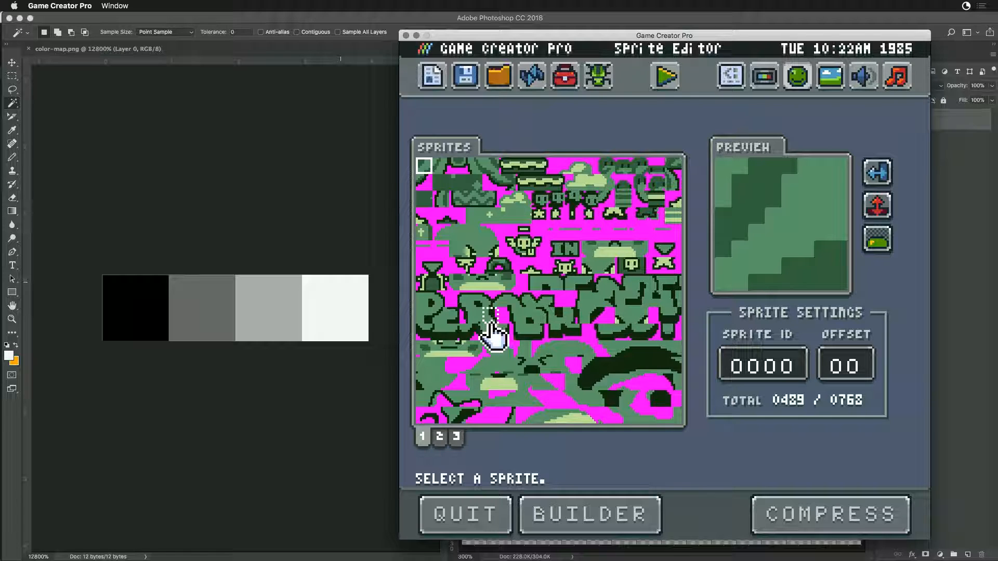
- Switch to Photoshop, check sprites.png for stray colors by selecting its color areas and deleting them, and undo the deletion
{"action": "key", "text": "super+Tab"}
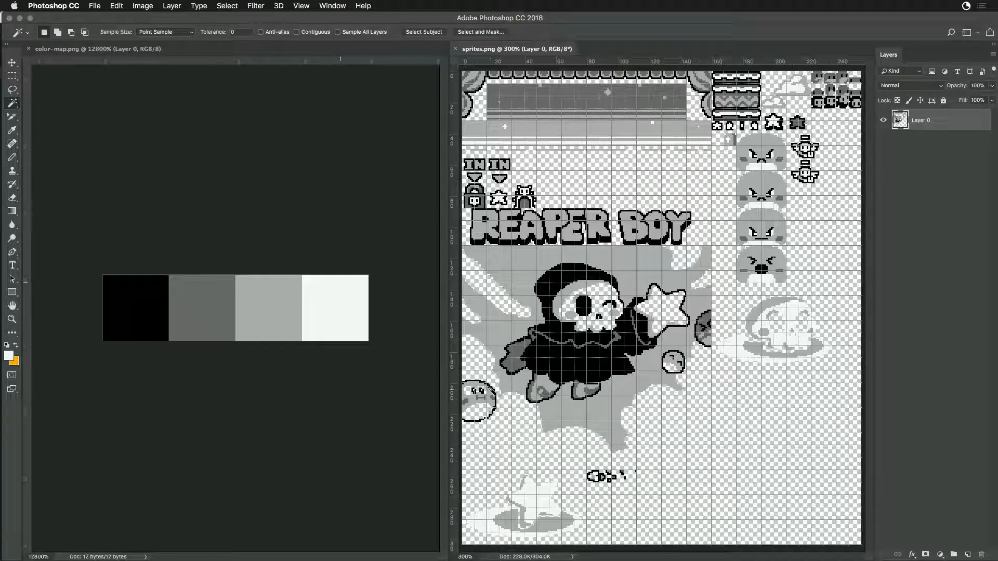
{"action": "left_click", "coordinate": [515, 364]}
{"action": "left_click", "coordinate": [541, 357]}
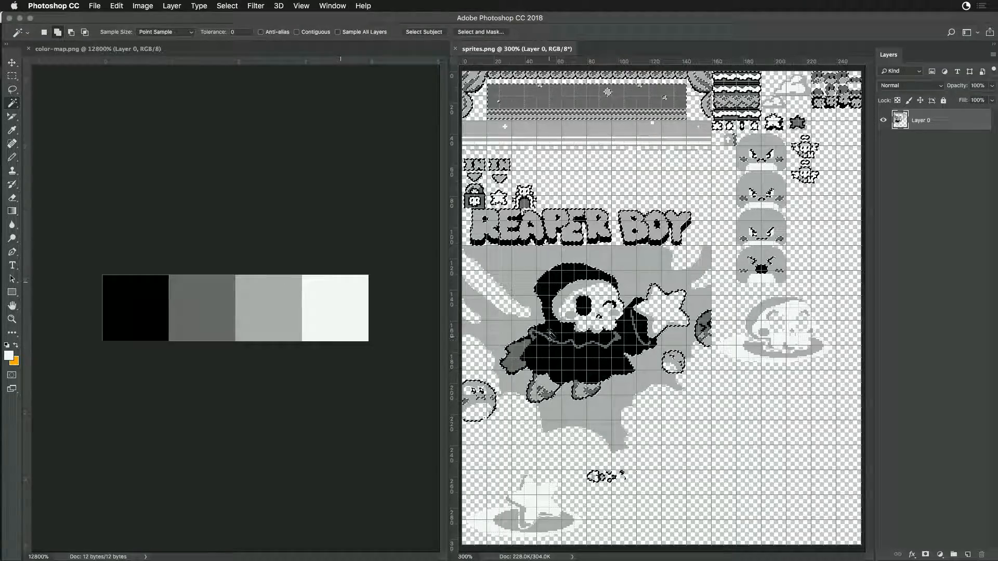
{"action": "left_click", "coordinate": [571, 315]}
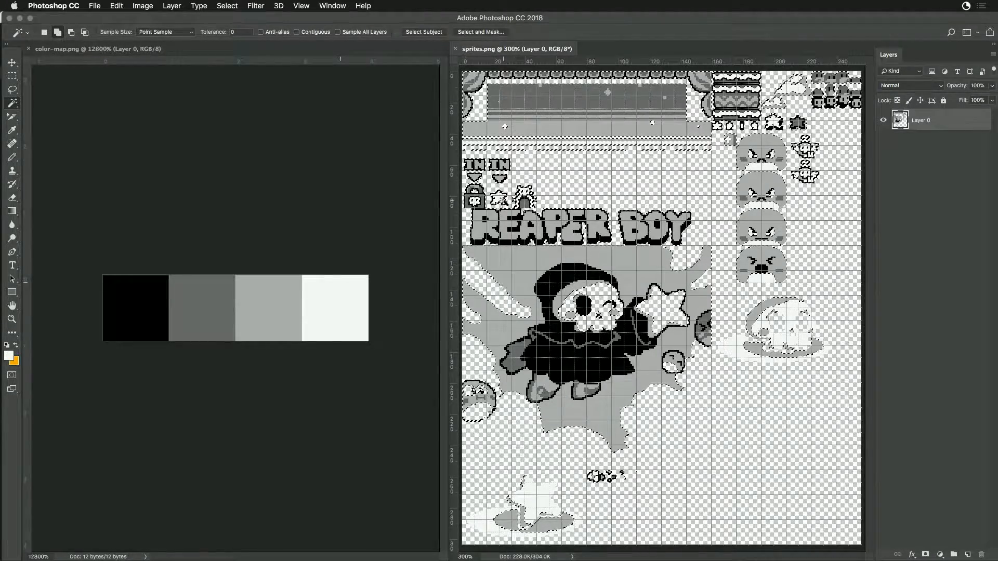
{"action": "key", "text": "Delete"}
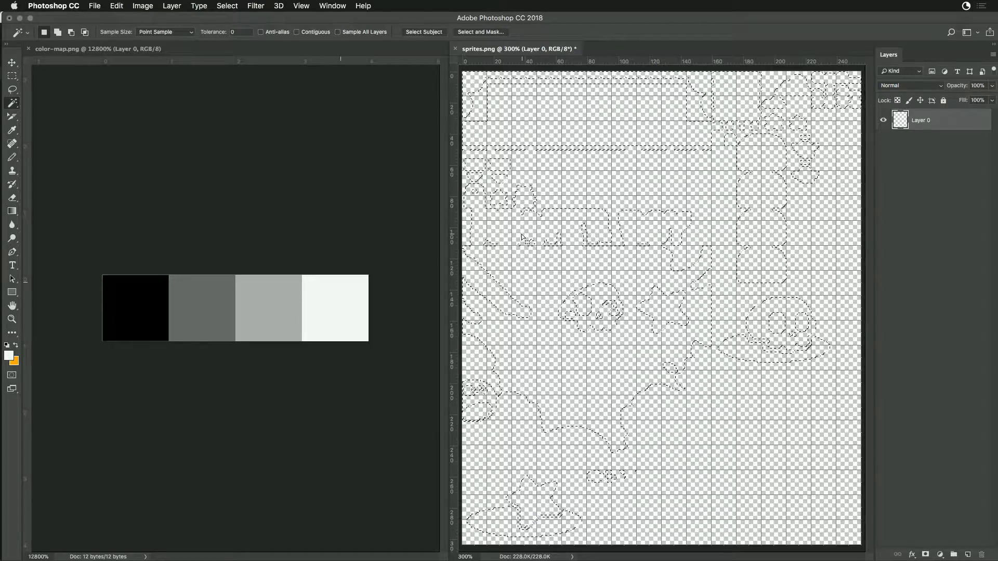
{"action": "key", "text": "super+z"}
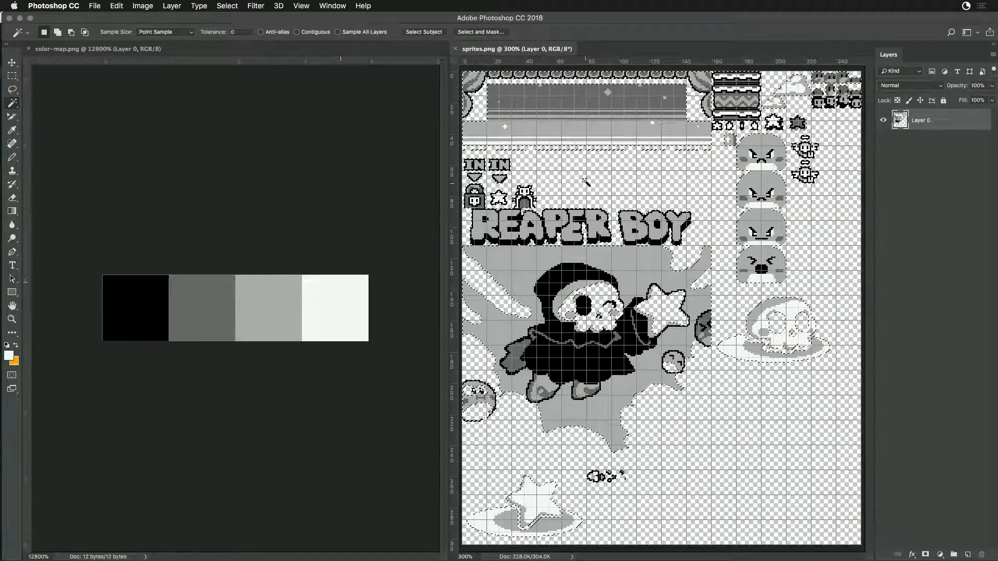
{"action": "left_click", "coordinate": [582, 139]}
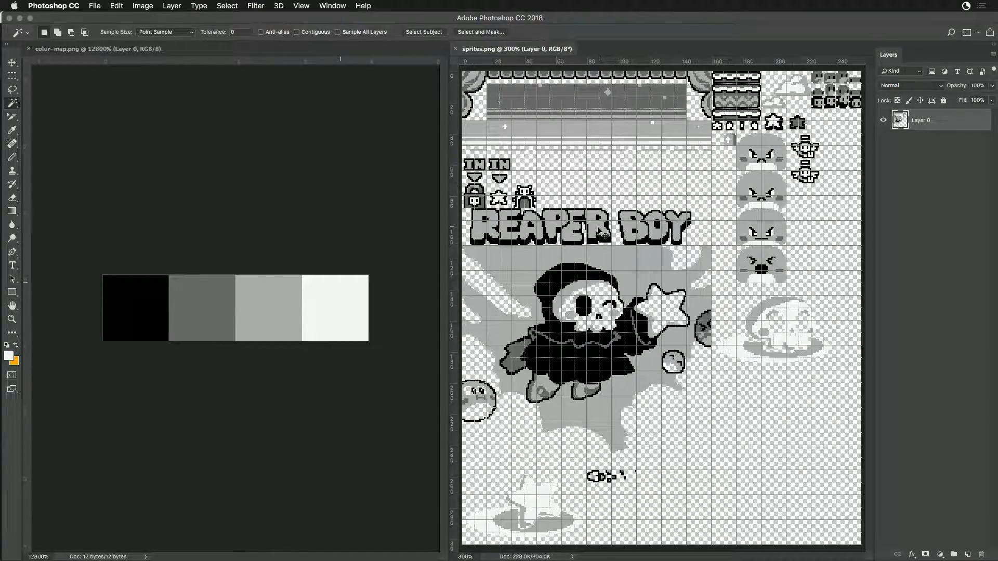
- Switch to Game Creator Pro and run the sprite Builder to generate the project's sb-sprites.lua file
{"action": "key", "text": "super+Tab"}
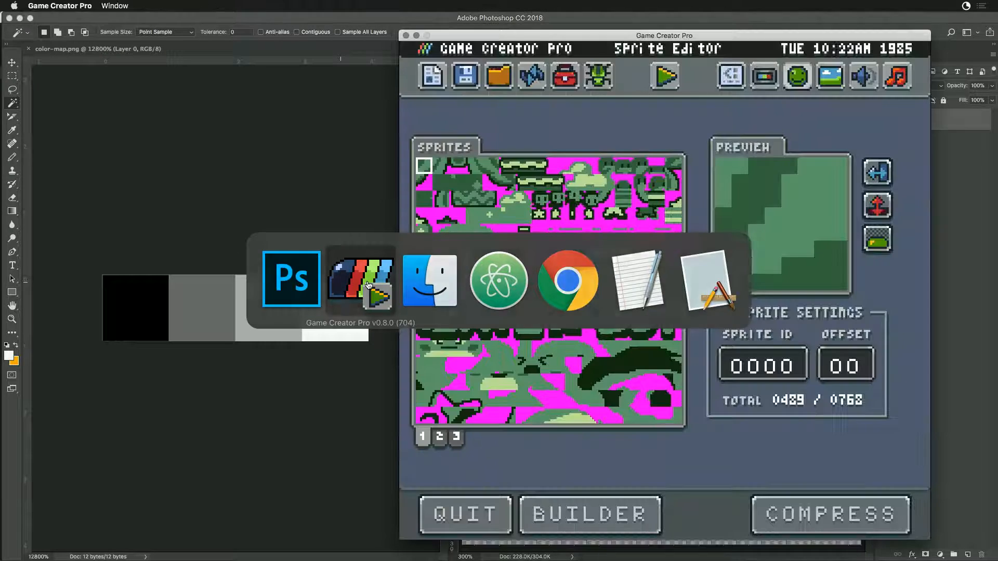
{"action": "left_click", "coordinate": [577, 520]}
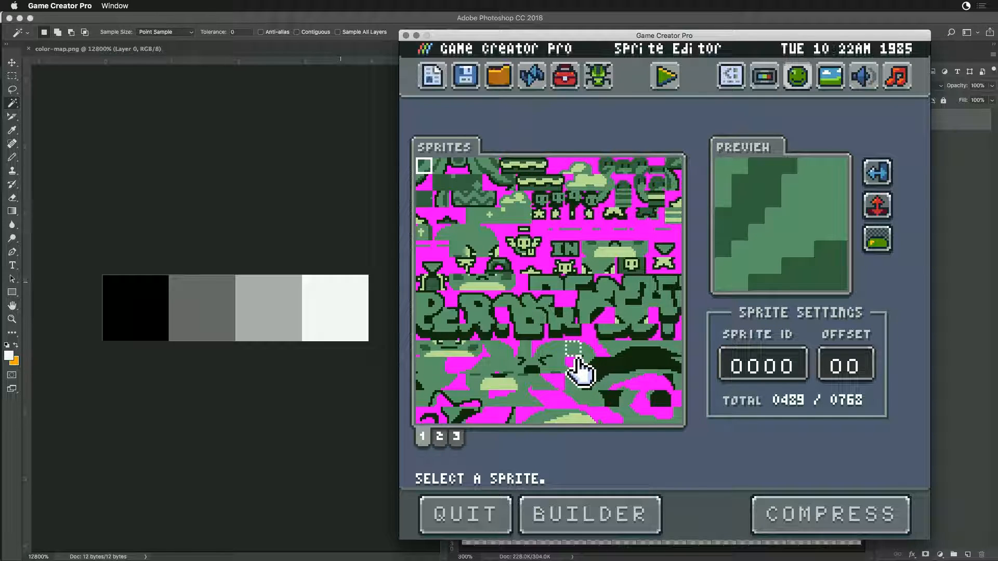
- Switch to Finder and preview the border, door, dust and enemy images in Sandbox's SpriteBuilder folder
{"action": "key", "text": "super+Tab"}
{"action": "key", "text": "super+Tab"}
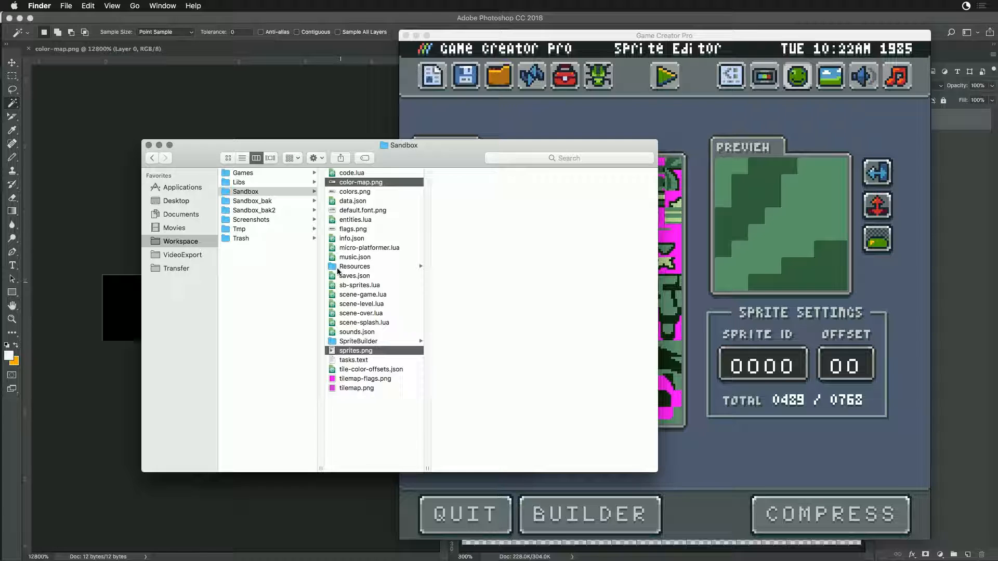
{"action": "left_click", "coordinate": [349, 339]}
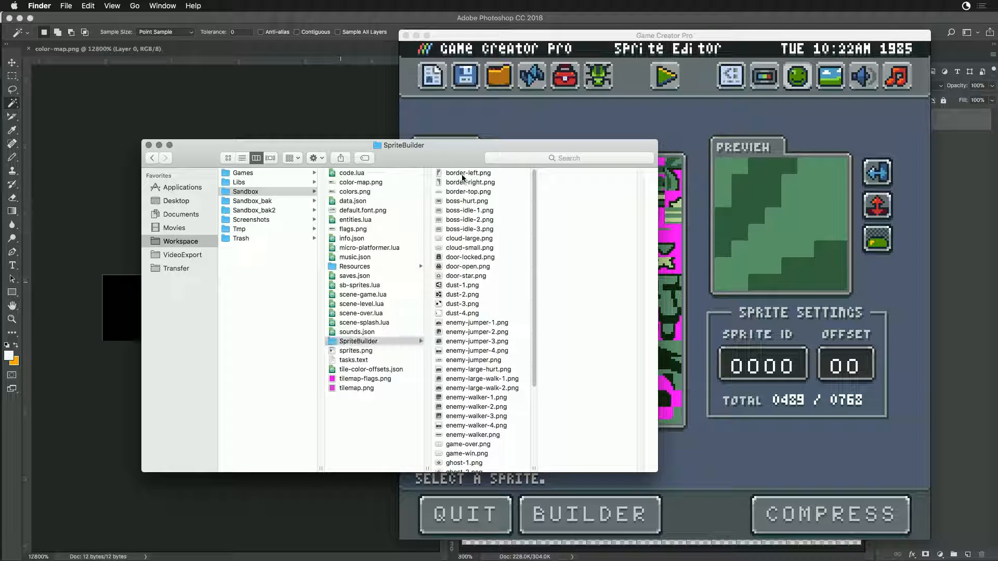
{"action": "left_click", "coordinate": [463, 174]}
{"action": "left_click", "coordinate": [453, 267]}
{"action": "left_click", "coordinate": [452, 276]}
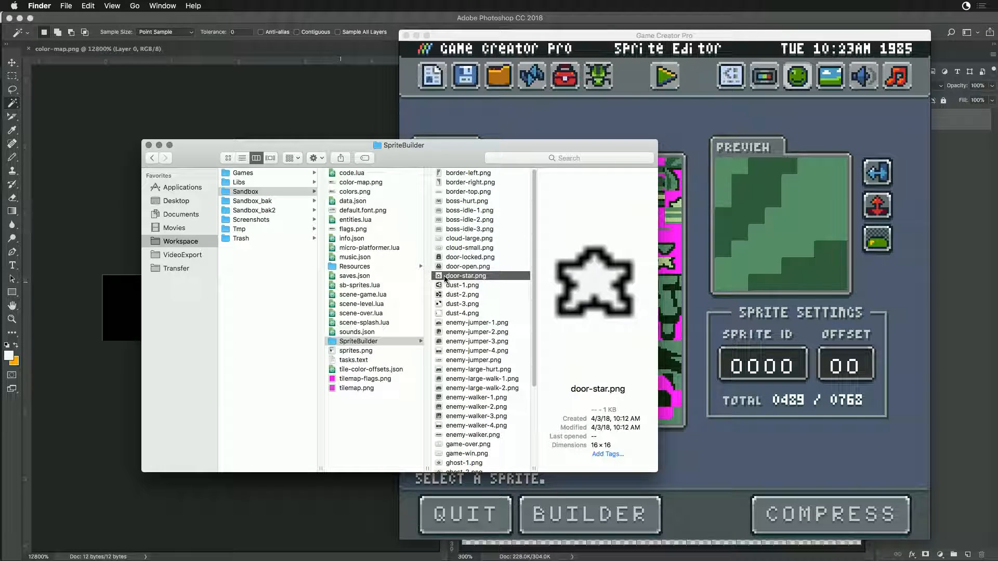
{"action": "left_click", "coordinate": [443, 295]}
{"action": "left_click", "coordinate": [442, 304]}
{"action": "left_click", "coordinate": [445, 342]}
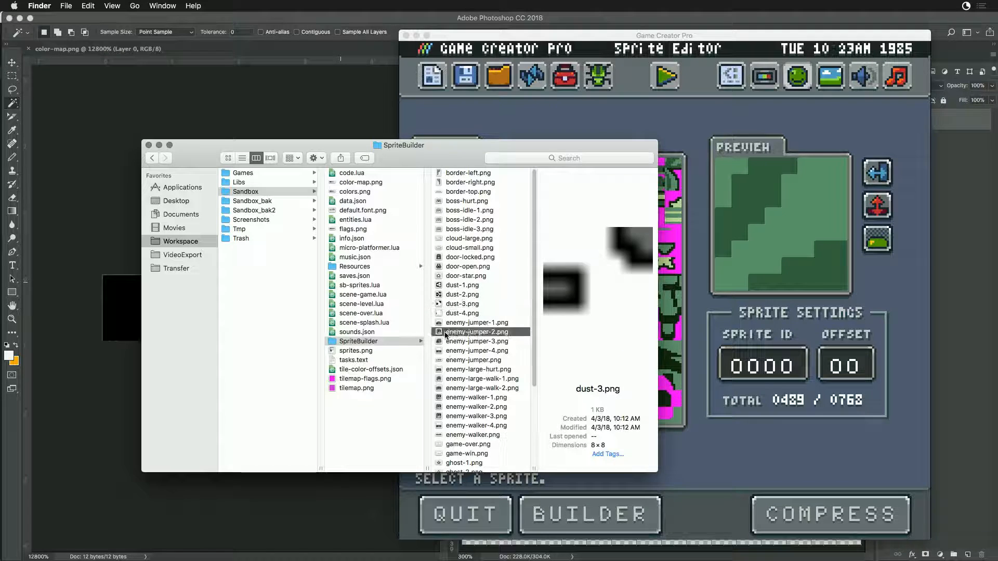
{"action": "left_click", "coordinate": [446, 351]}
{"action": "left_click", "coordinate": [443, 369]}
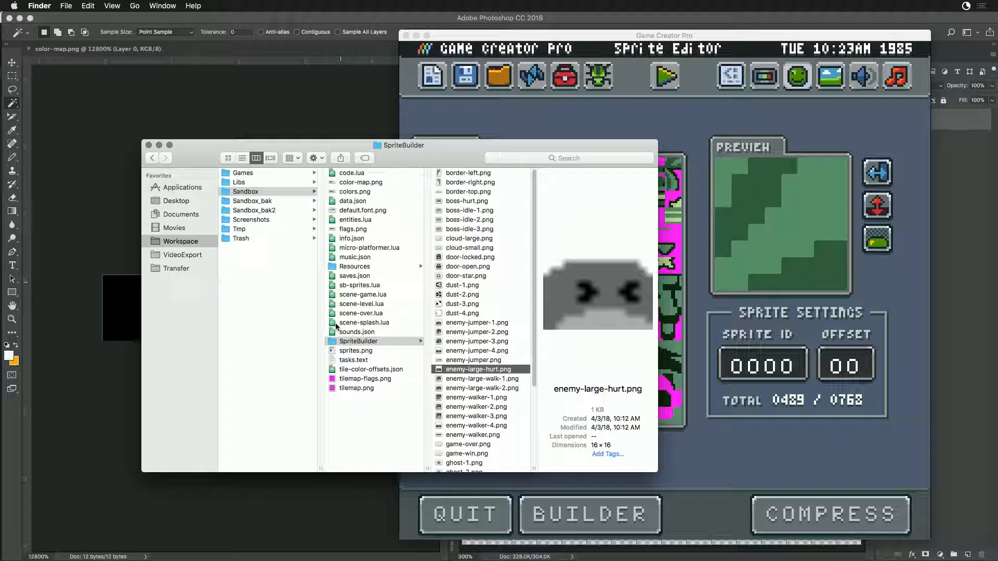
- Open sb-sprites.lua from the Sandbox folder in Atom, examine the sprite IDs it lists, and close the file
{"action": "double_click", "coordinate": [333, 285]}
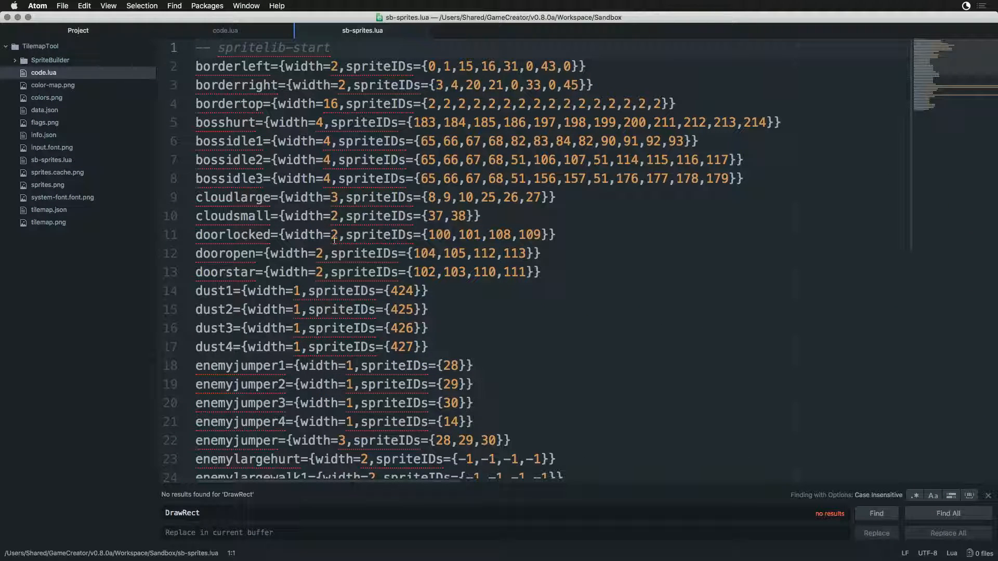
{"action": "left_click_drag", "start_coordinate": [425, 66], "coordinate": [591, 64]}
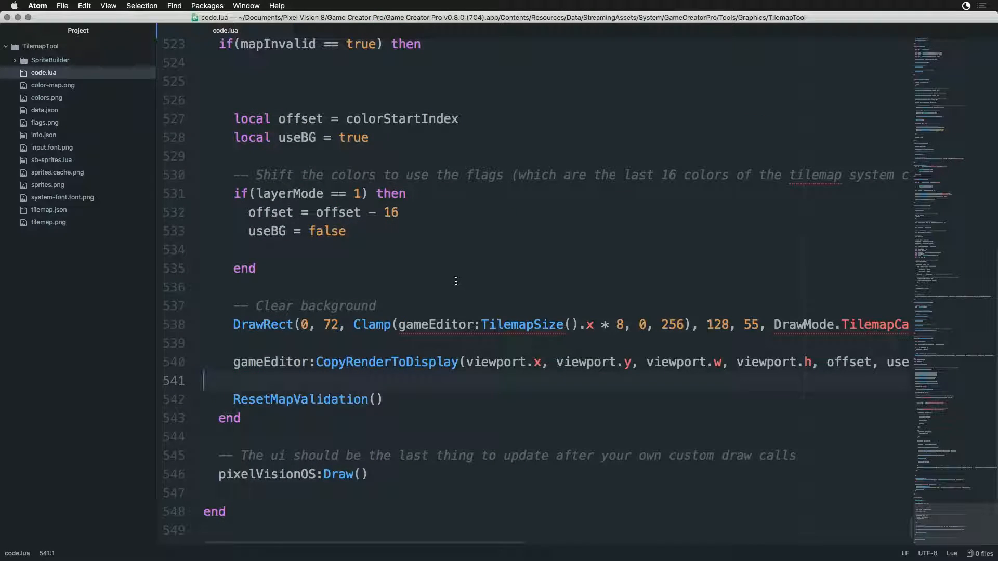
{"action": "key", "text": "super+w"}
- Switch to Game Creator Pro, run the Reaper Boy game, and start playing from its splash screen
{"action": "key", "text": "super+Tab"}
{"action": "key", "text": "super+Tab"}
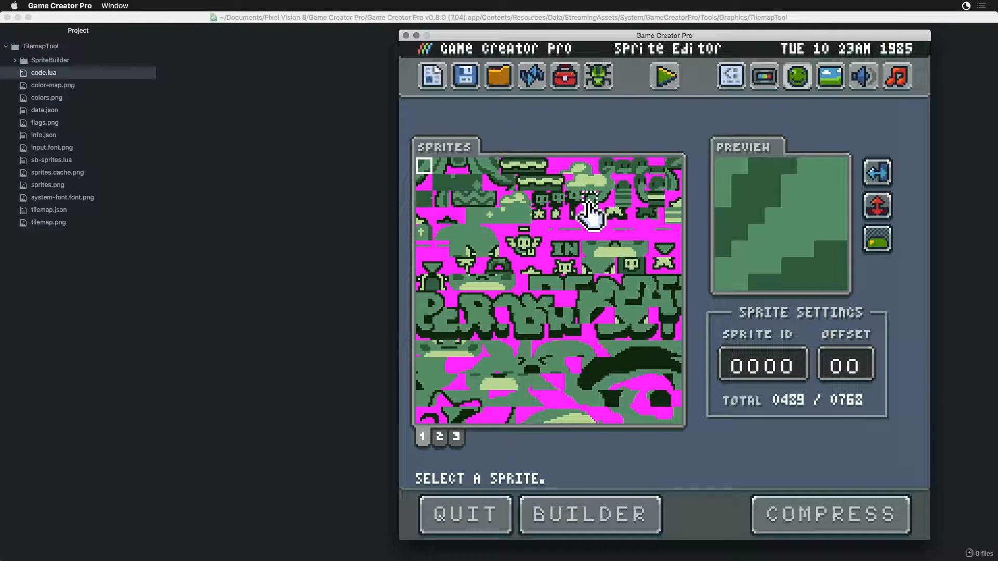
{"action": "left_click", "coordinate": [589, 203]}
{"action": "left_click", "coordinate": [665, 77]}
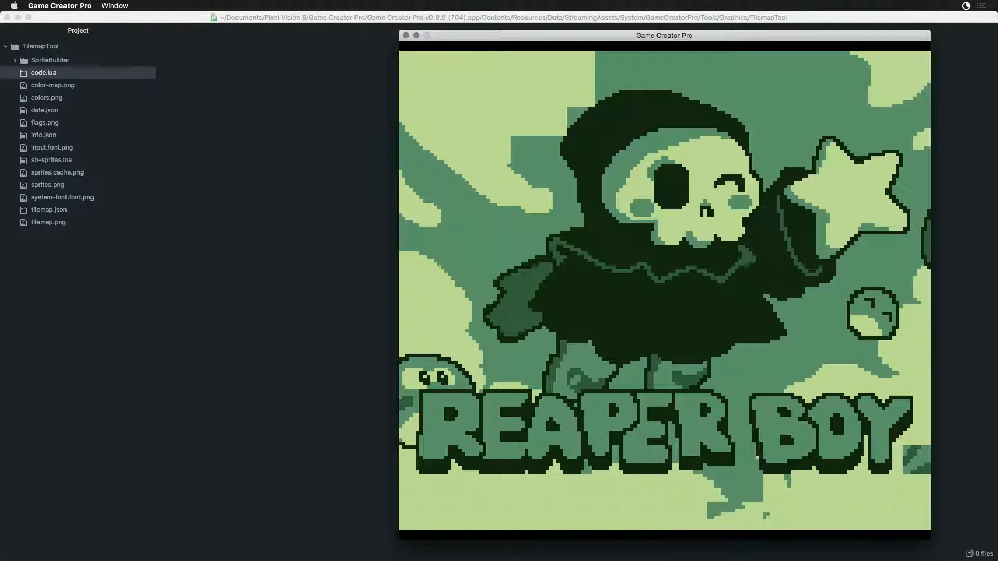
{"action": "key", "text": "x"}
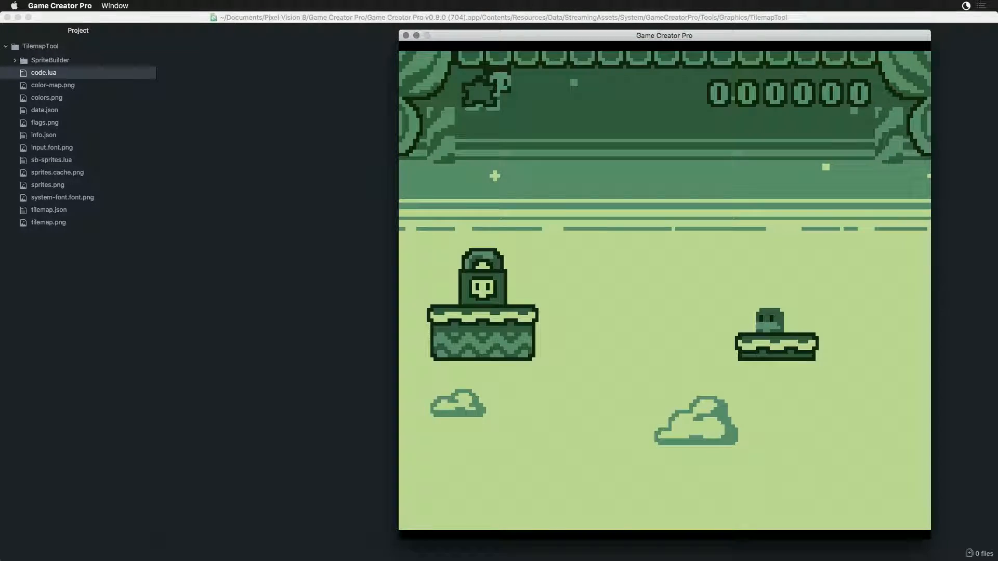
- Play-test the game by moving and jumping through its levels to check the rebuilt sprites
{"action": "key", "text": "Right"}
{"action": "key", "text": "Left"}
{"action": "key", "text": "Left"}
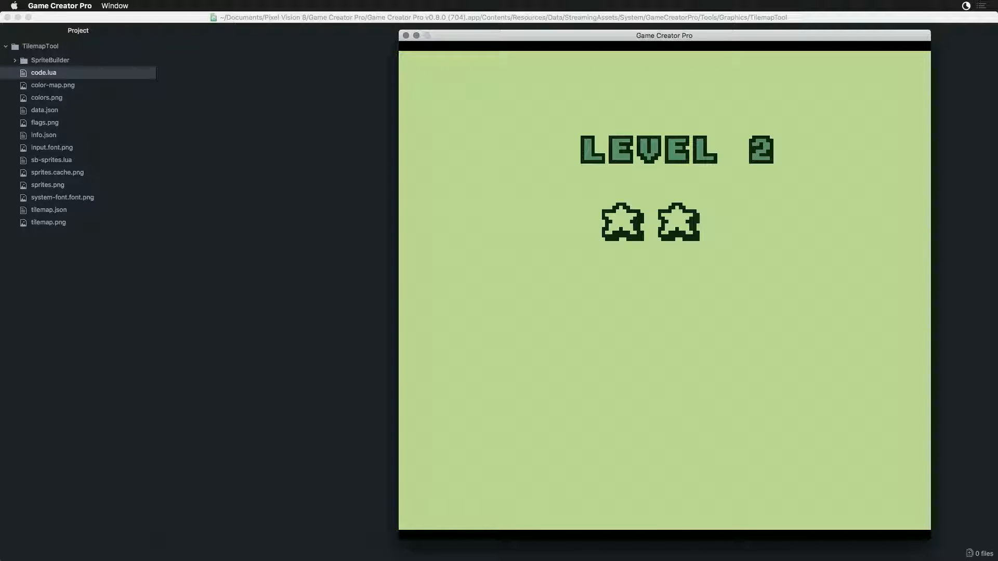
{"action": "key", "text": "Right"}
{"action": "key", "text": "x"}
{"action": "key", "text": "Right"}
{"action": "key", "text": "x"}
{"action": "key", "text": "Left"}
{"action": "key", "text": "x"}
{"action": "key", "text": "Left"}
{"action": "key", "text": "x"}
{"action": "key", "text": "x"}
{"action": "key", "text": "Right"}
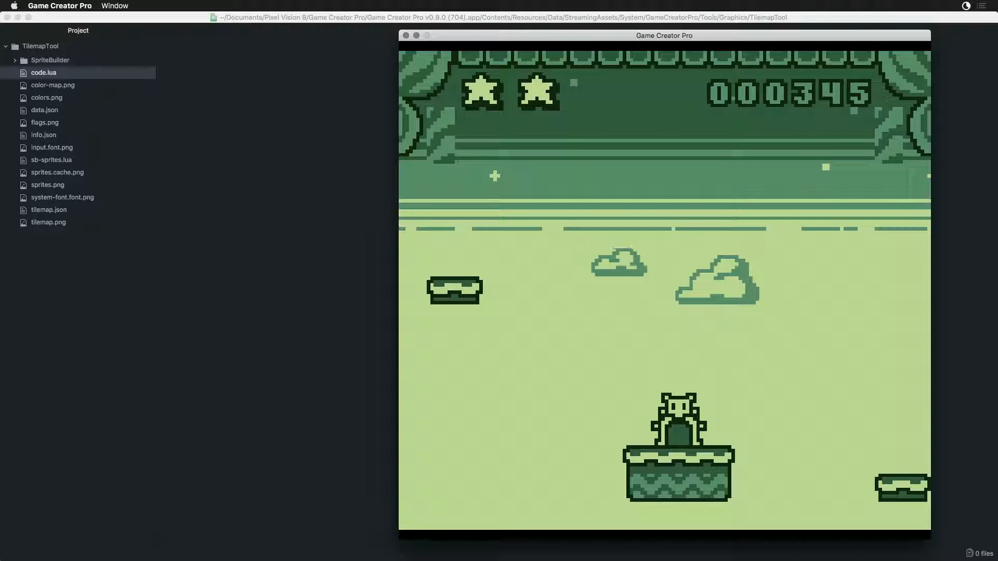
{"action": "key", "text": "Right"}
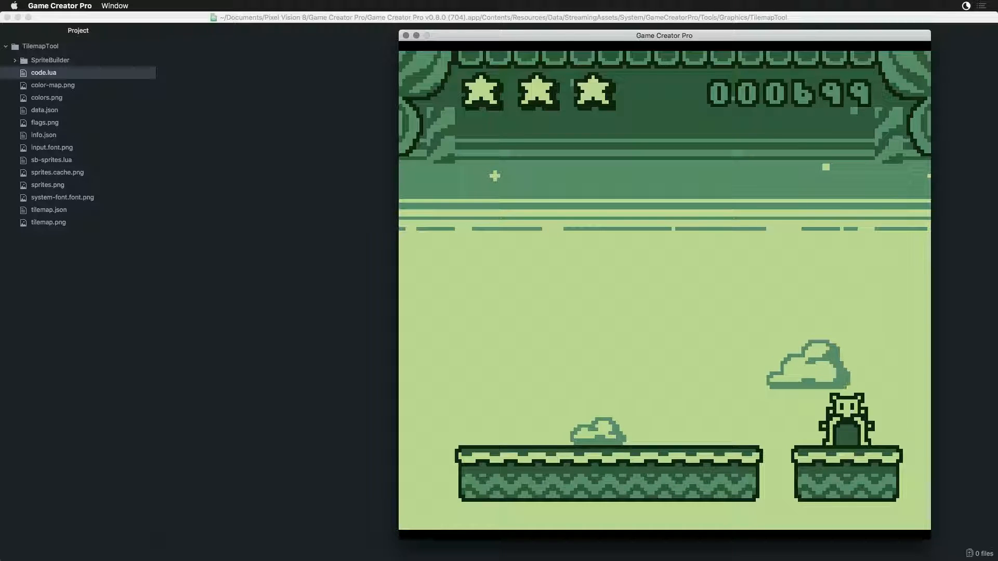
{"action": "key", "text": "Right"}
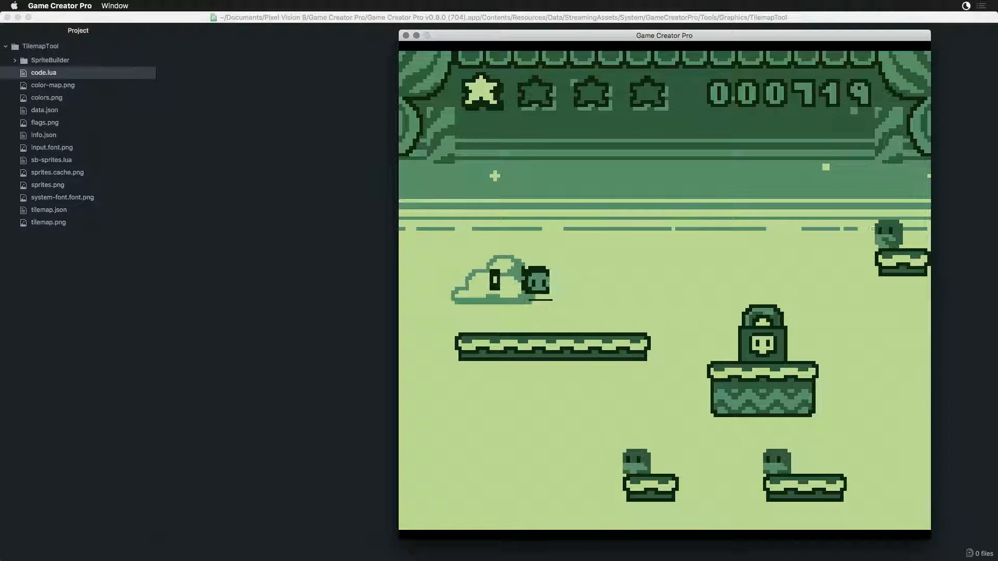
{"action": "key", "text": "Right"}
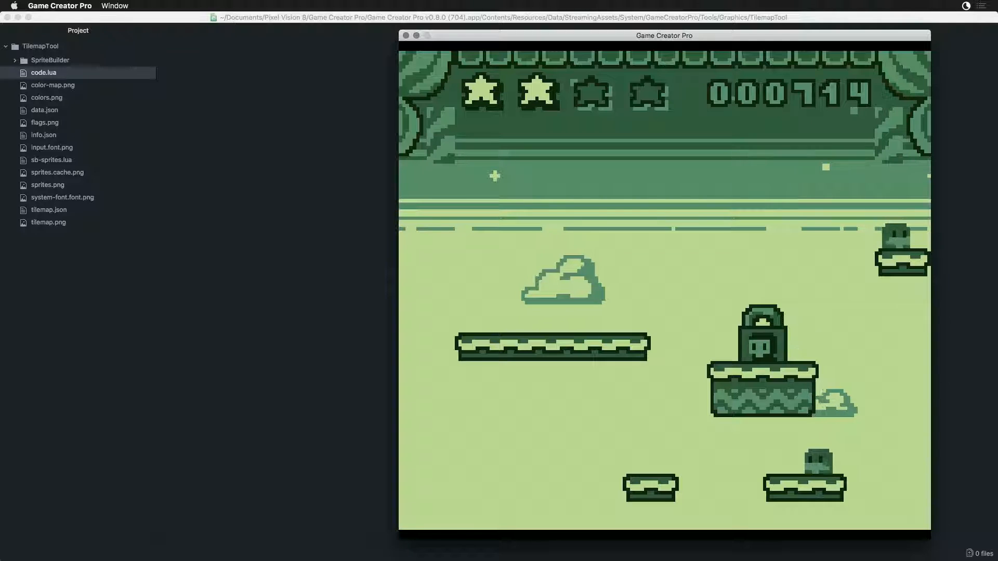
- Play Reaper Boy through the unlocked door into the following level to test it, and exit to the Sprite Editor
{"action": "key", "text": "Left"}
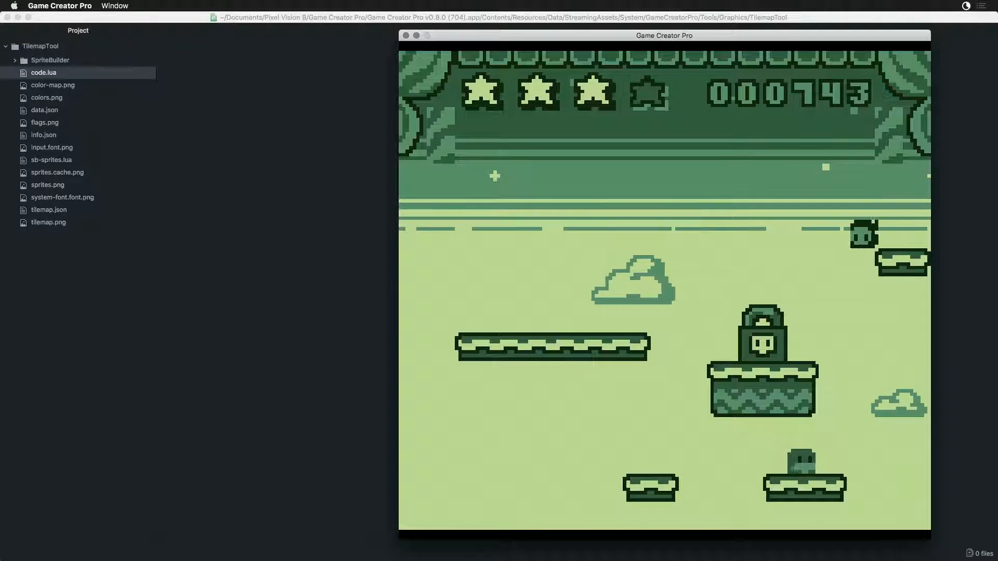
{"action": "key", "text": "Right"}
{"action": "key", "text": "Left"}
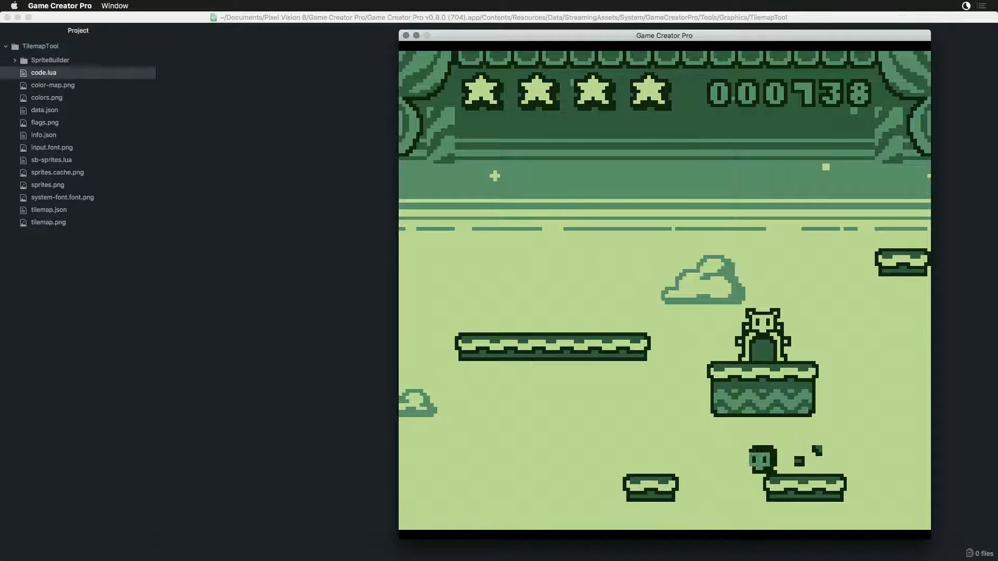
{"action": "key", "text": "Right"}
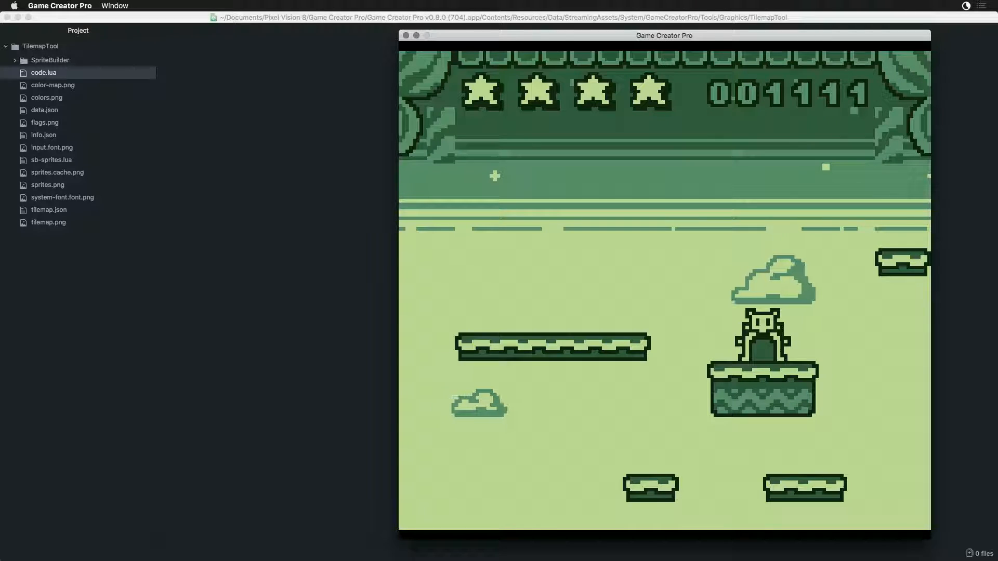
{"action": "key", "text": "Right"}
{"action": "key", "text": "Left"}
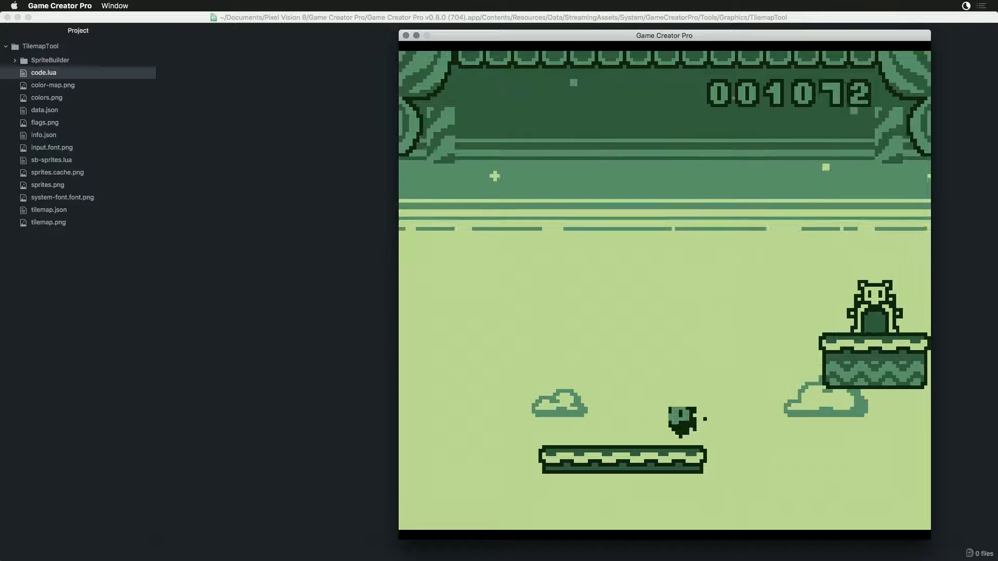
{"action": "key", "text": "Right"}
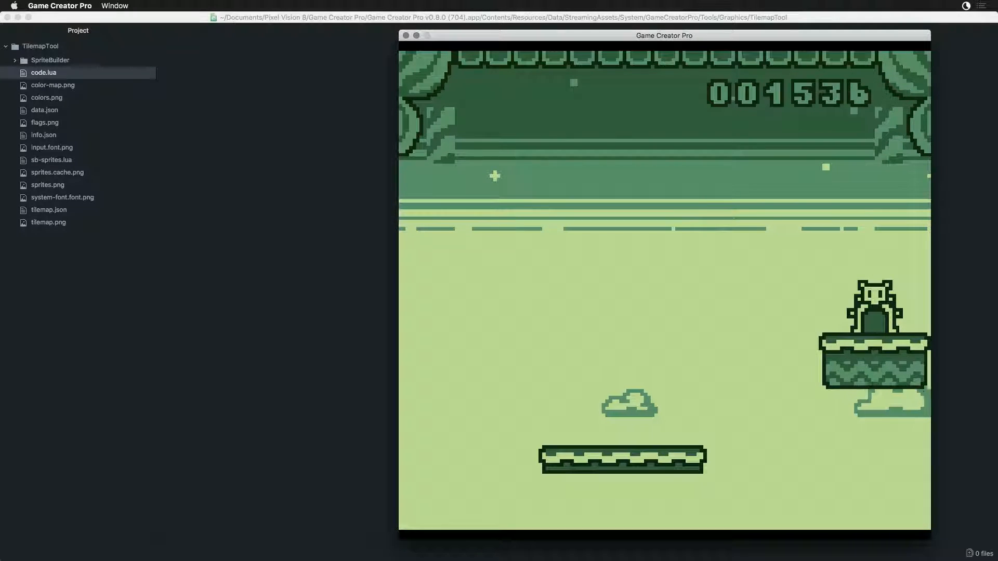
{"action": "key", "text": "Escape"}
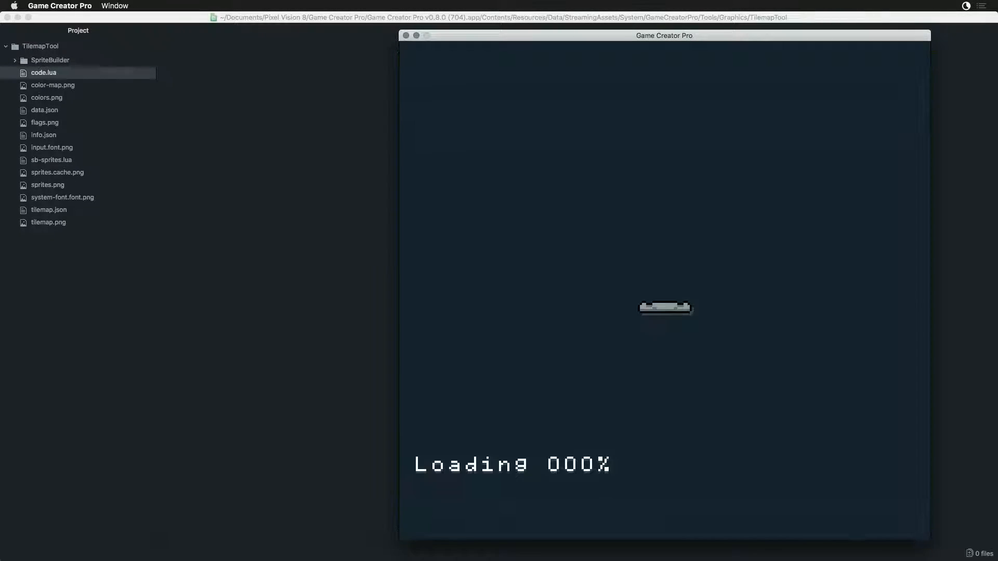
- Switch to Photoshop and examine the boss sprites in sprites.png
{"action": "key", "text": "super+Tab"}
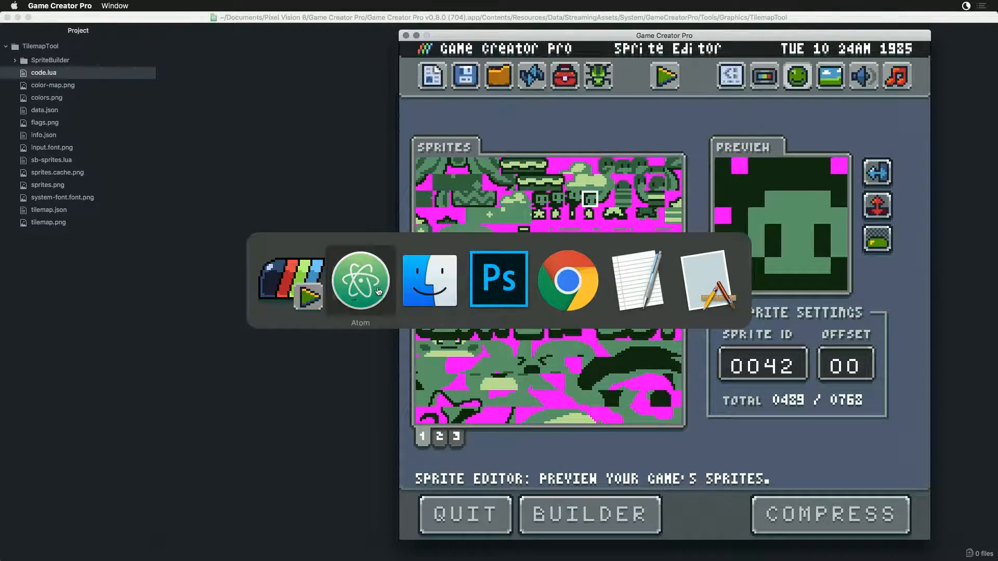
{"action": "left_click", "coordinate": [500, 287]}
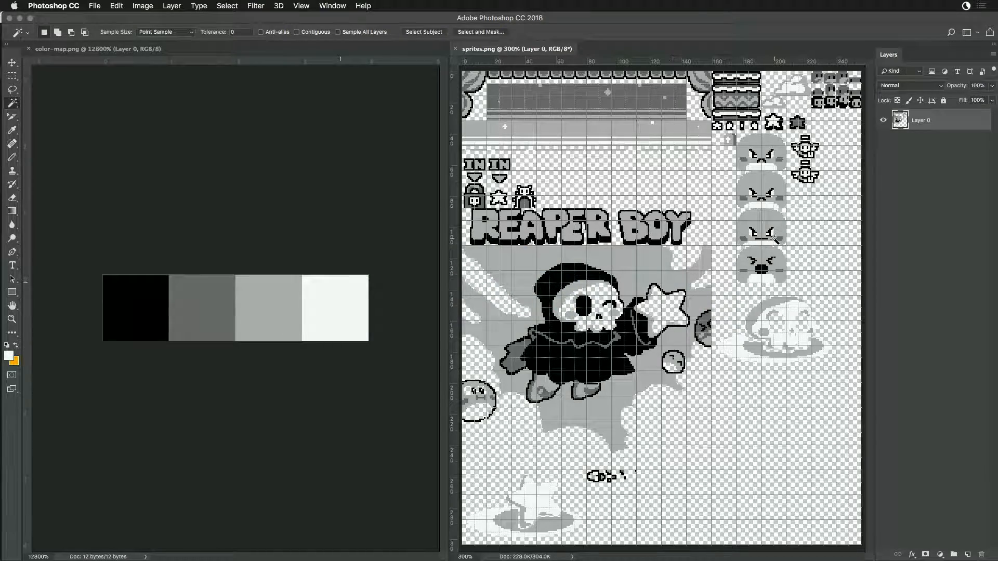
{"action": "left_click", "coordinate": [753, 154]}
- Switch to Game Creator Pro and inspect the boss face tiles in the Sprite Editor, including sprite ID 0198
{"action": "key", "text": "super+Tab"}
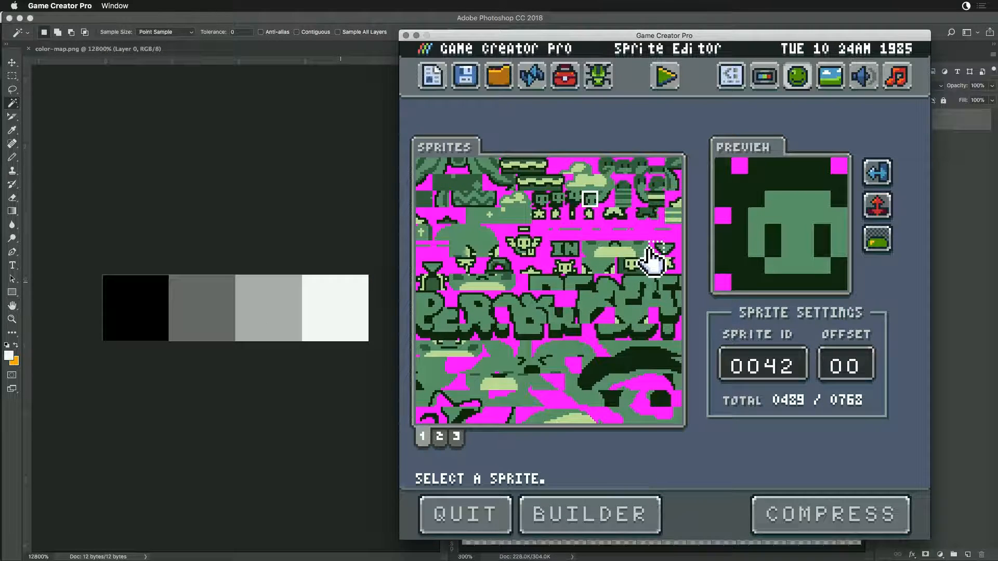
{"action": "left_click", "coordinate": [525, 369]}
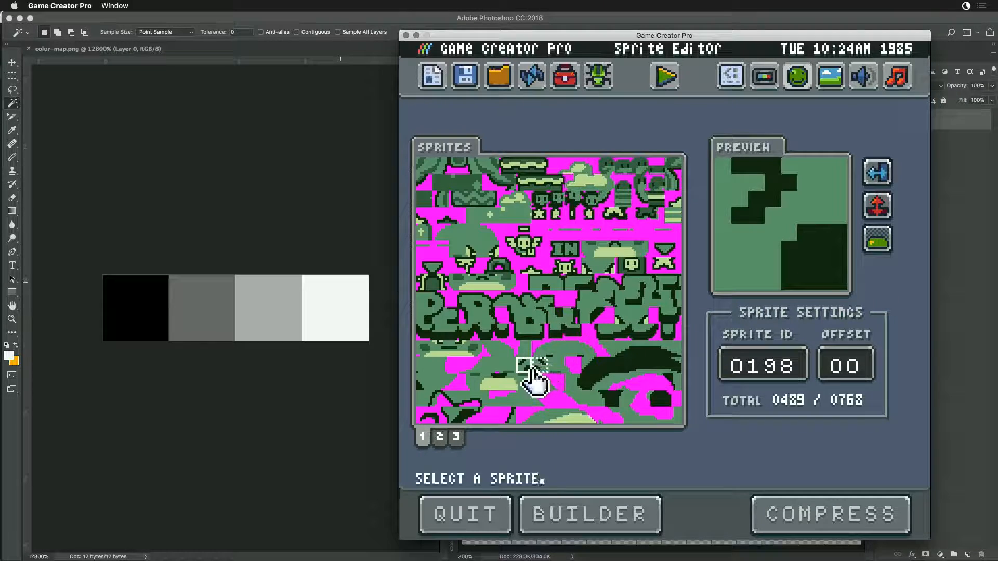
{"action": "left_click", "coordinate": [539, 371]}
{"action": "left_click", "coordinate": [523, 371]}
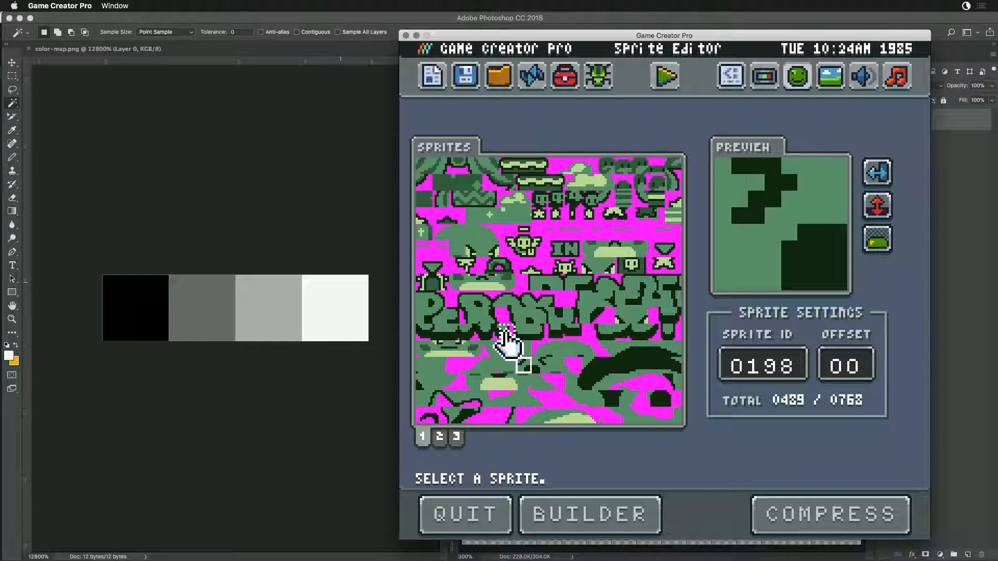
- Switch to Finder and look through the enemy-jumper, enemy-large and enemy-walker images in Sandbox's SpriteBuilder folder
{"action": "key", "text": "super+Tab"}
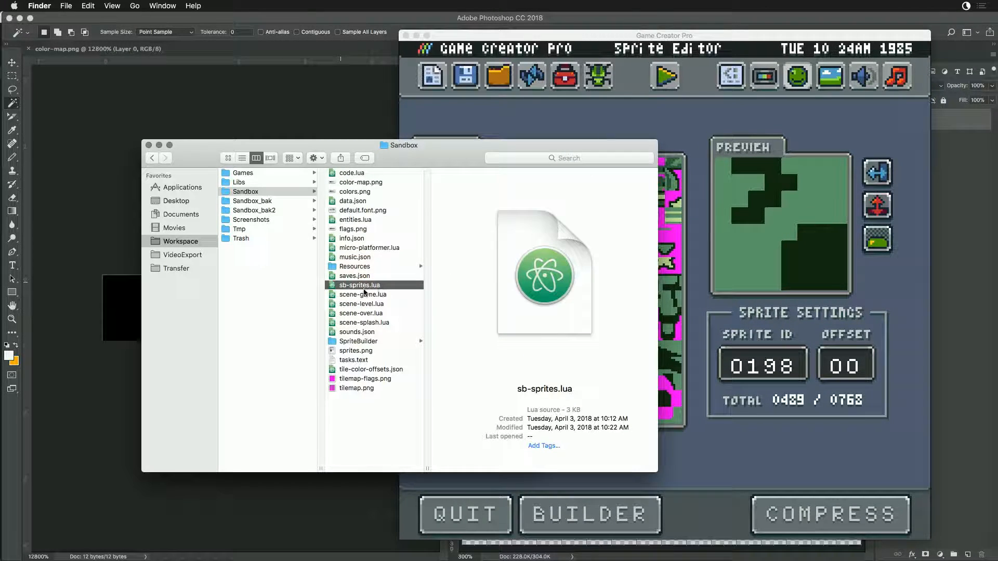
{"action": "left_click", "coordinate": [352, 342]}
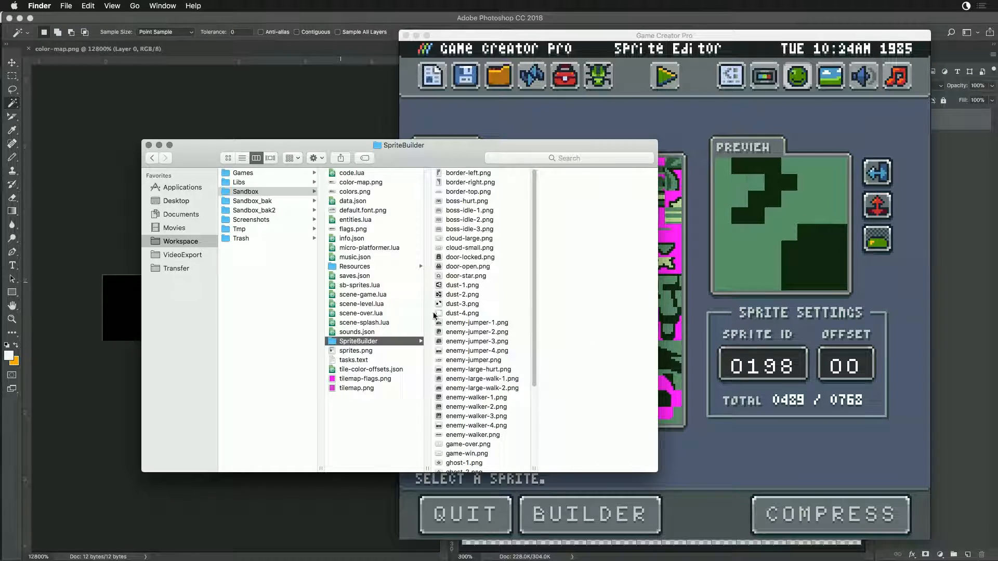
{"action": "left_click", "coordinate": [460, 323]}
{"action": "left_click", "coordinate": [455, 333], "text": "shift"}
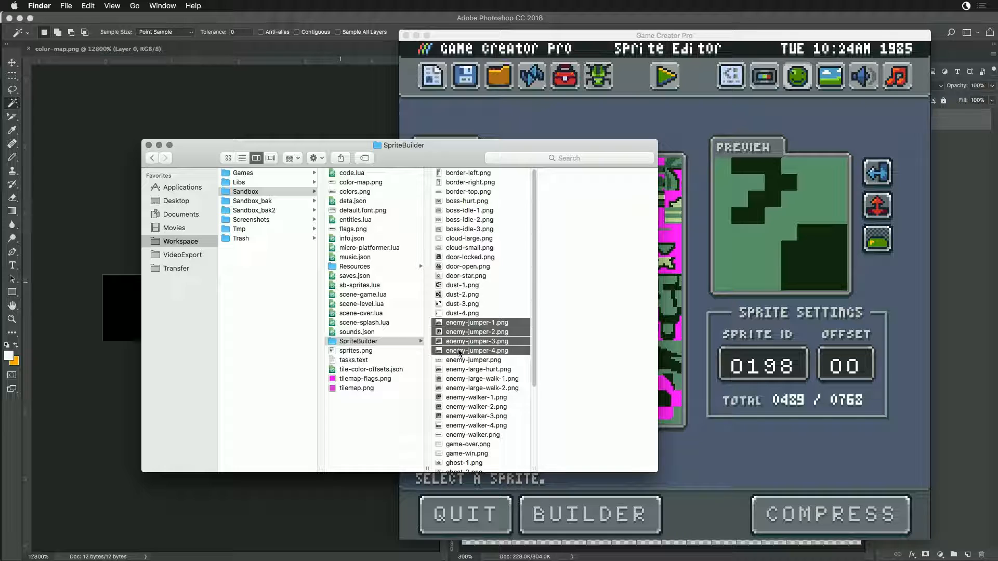
{"action": "left_click", "coordinate": [465, 379]}
{"action": "left_click", "coordinate": [466, 387]}
{"action": "left_click", "coordinate": [470, 404]}
{"action": "scroll", "coordinate": [469, 403], "scroll_direction": "down", "scroll_amount": 5}
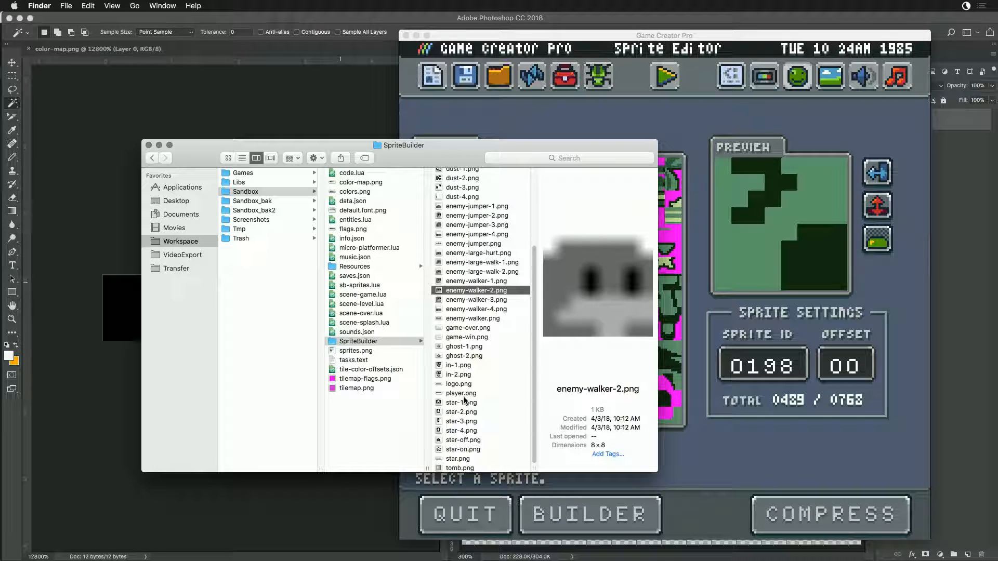
{"action": "scroll", "coordinate": [465, 399], "scroll_direction": "up", "scroll_amount": 5}
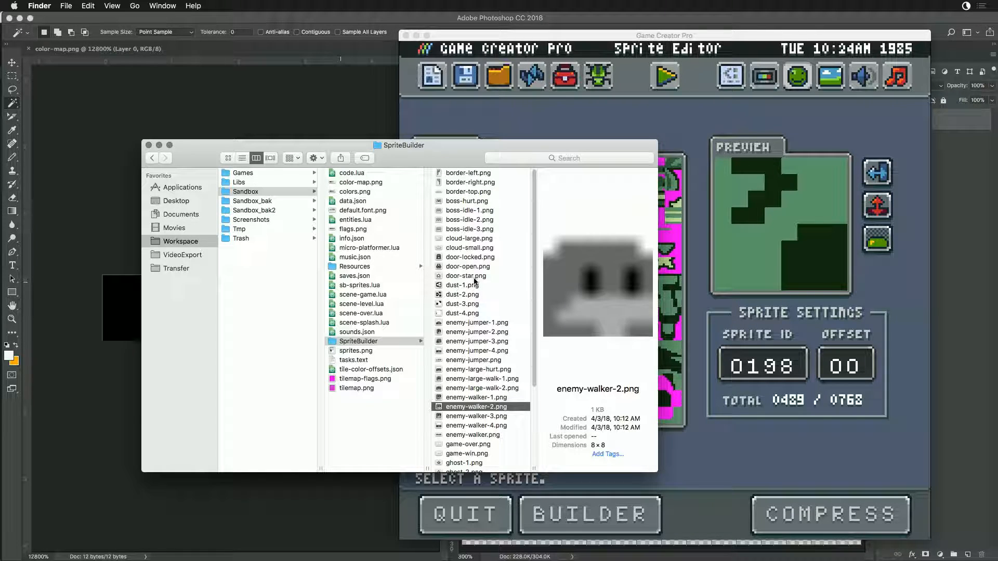
{"action": "scroll", "coordinate": [478, 297], "scroll_direction": "down", "scroll_amount": 5}
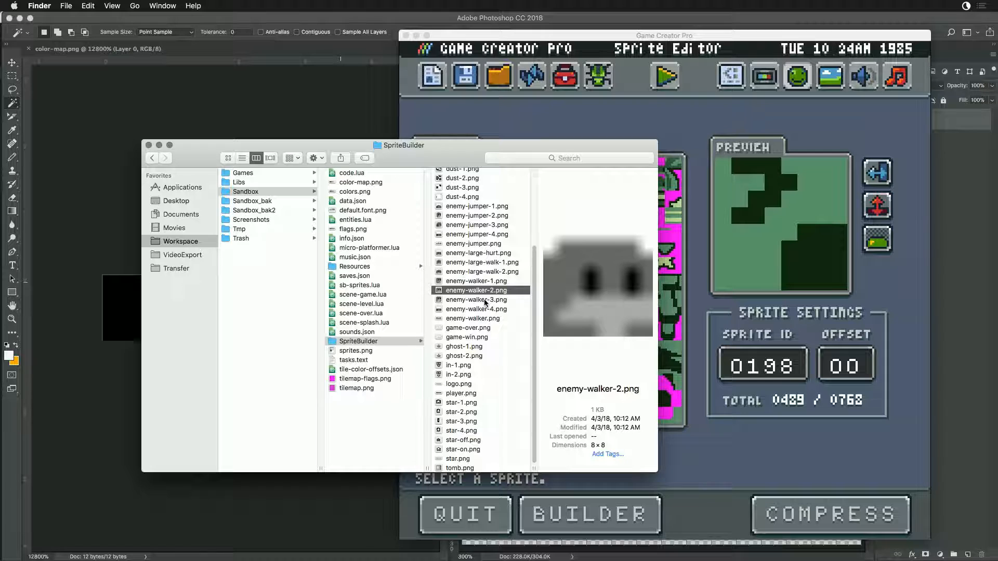
{"action": "scroll", "coordinate": [485, 303], "scroll_direction": "up", "scroll_amount": 5}
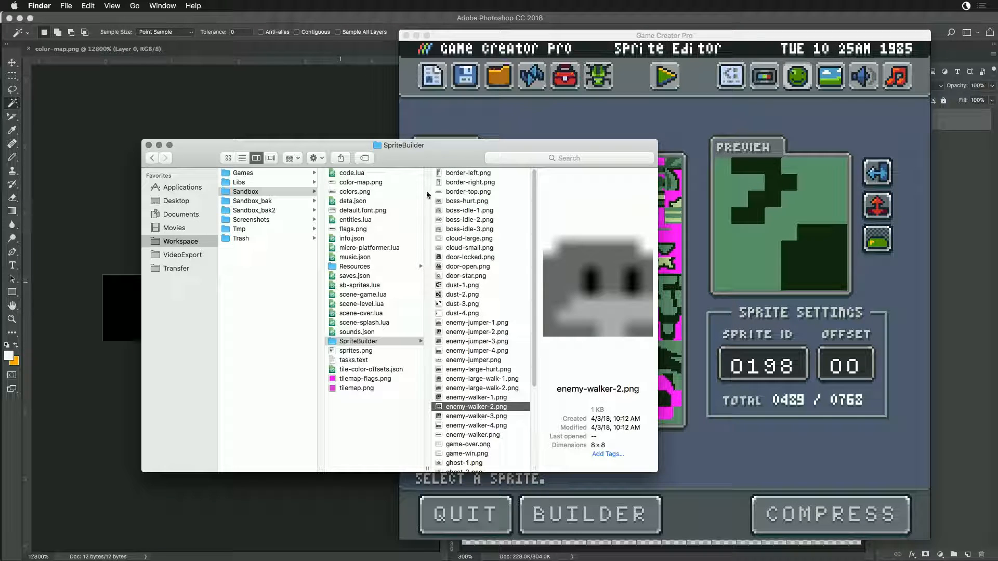
- Preview the boss-hurt and boss-idle images in the SpriteBuilder folder and open boss-hurt.png in Photoshop
{"action": "left_click", "coordinate": [451, 200]}
{"action": "left_click", "coordinate": [448, 210]}
{"action": "left_click", "coordinate": [449, 220]}
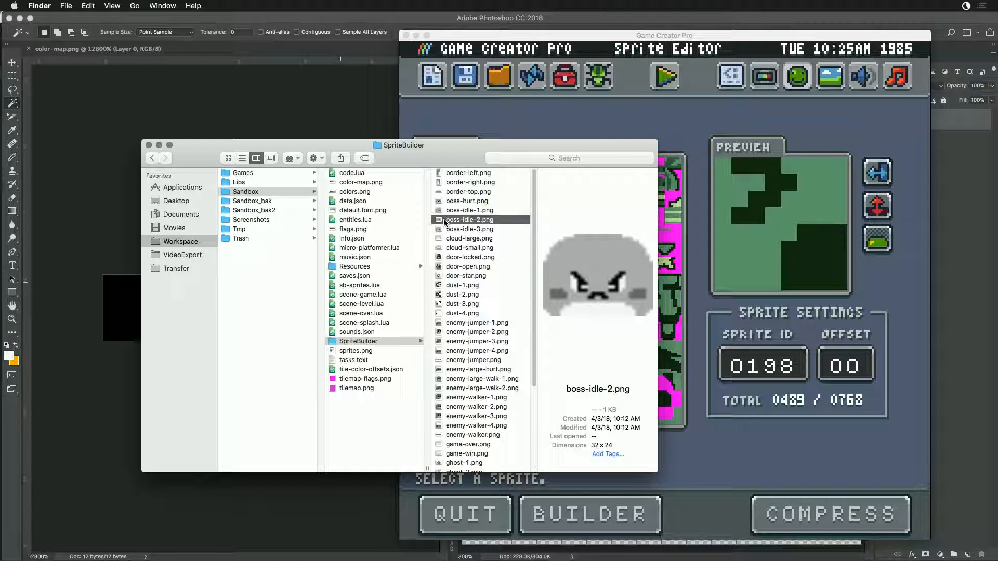
{"action": "left_click", "coordinate": [445, 229]}
{"action": "double_click", "coordinate": [438, 201]}
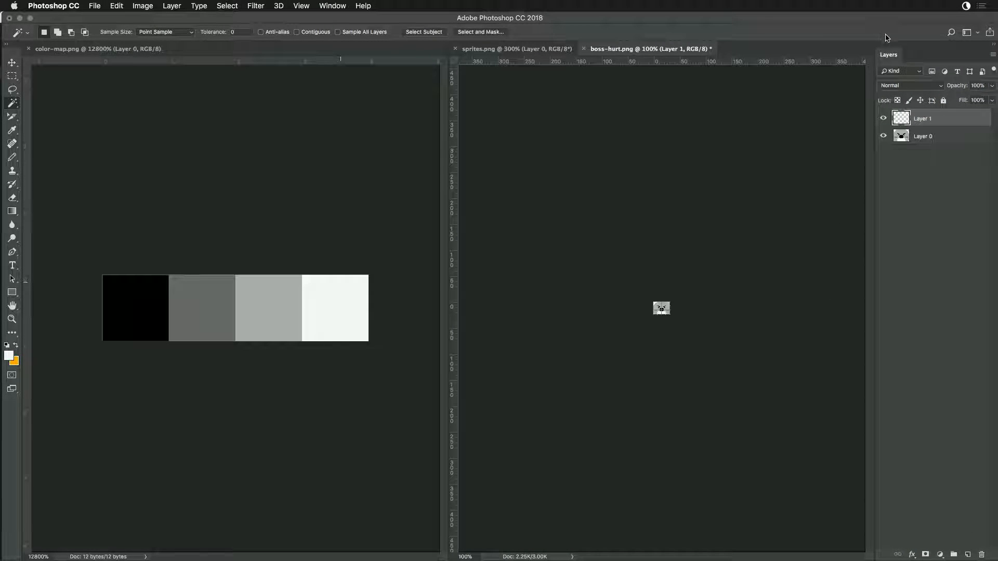
- Place Layer 1 beneath Layer 0 in boss-hurt.png and fill it with magenta ff00ff
{"action": "left_click_drag", "start_coordinate": [925, 117], "coordinate": [929, 164]}
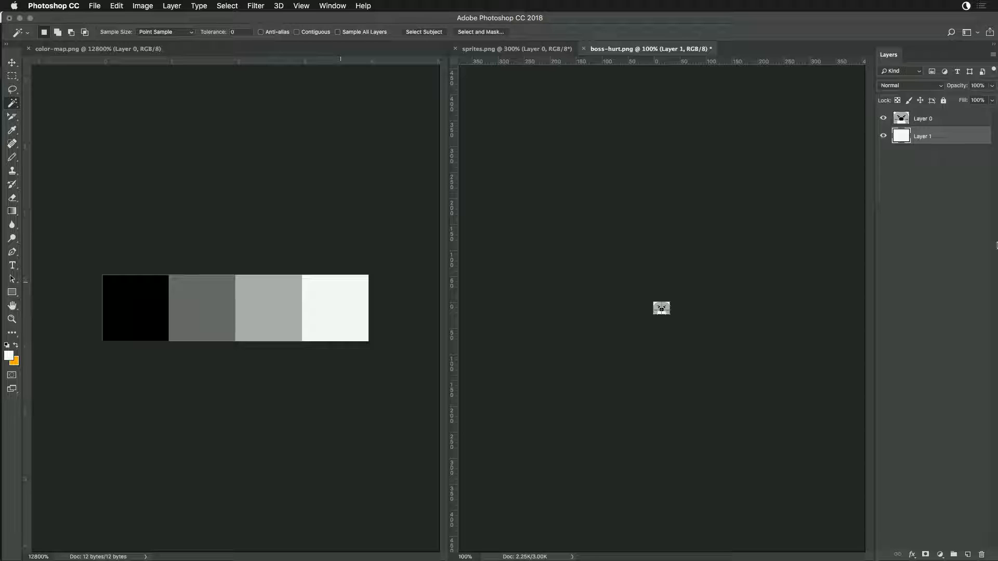
{"action": "type", "text": "ff00ff"}
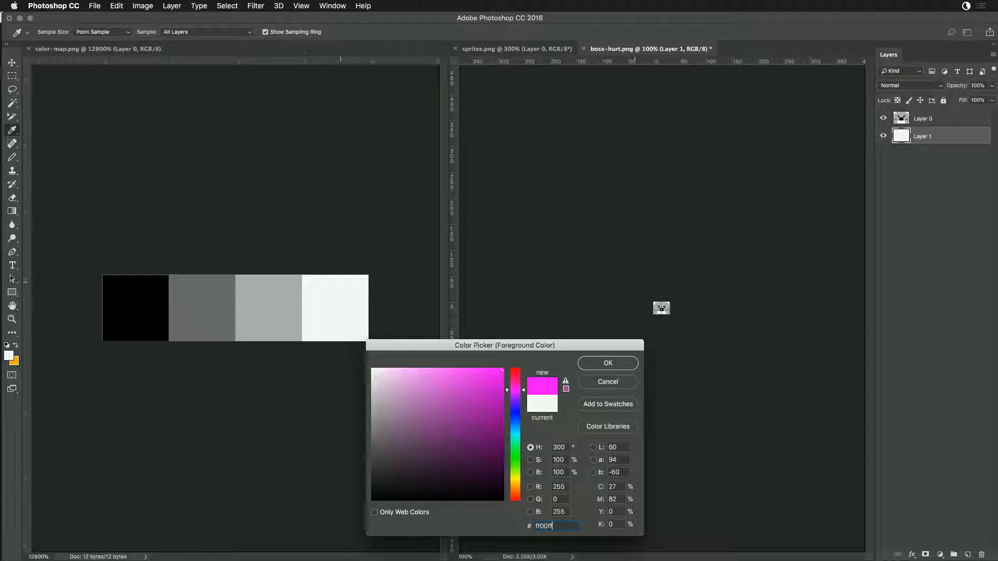
{"action": "key", "text": "Return"}
{"action": "key", "text": "w"}
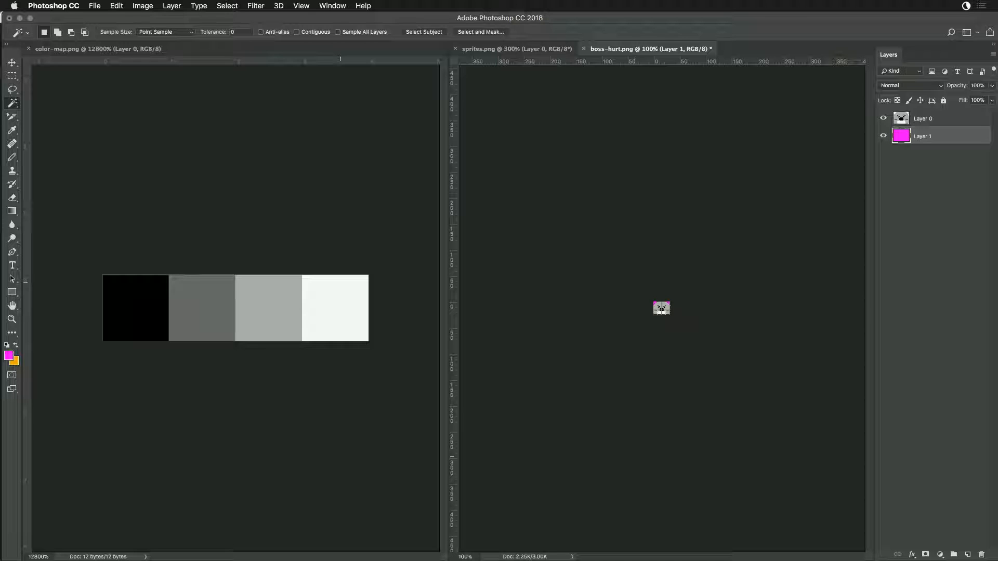
- Try pasting the magenta-backed boss-hurt sprite into sprites.png over the topmost boss face, and undo the paste
{"action": "left_click", "coordinate": [517, 49]}
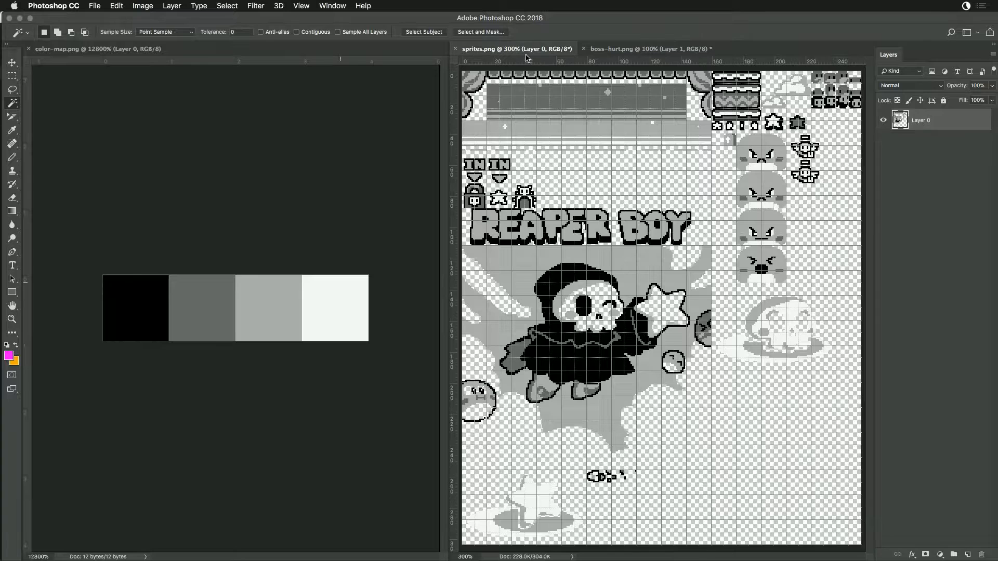
{"action": "key", "text": "super+v"}
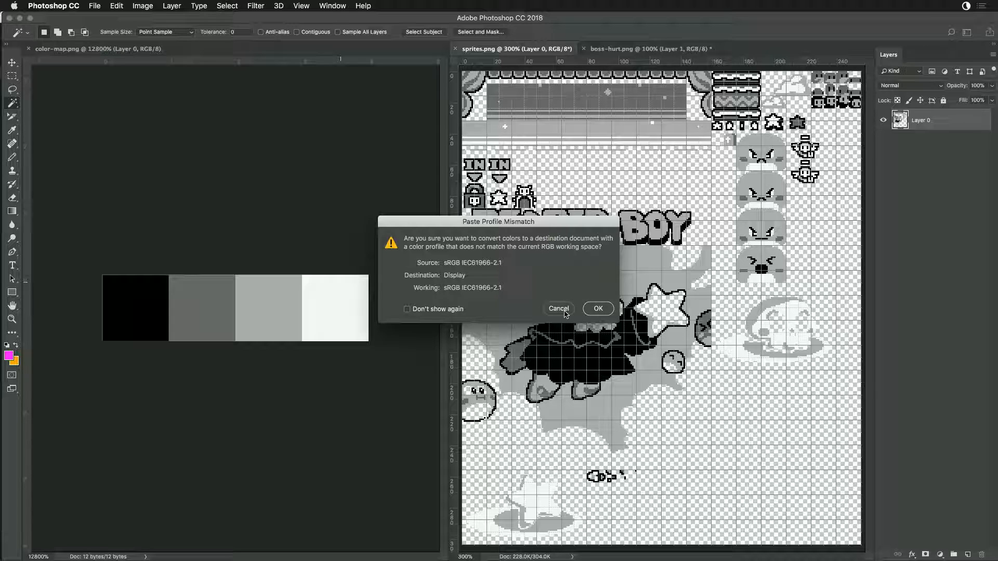
{"action": "left_click", "coordinate": [593, 309]}
{"action": "left_click_drag", "start_coordinate": [674, 317], "coordinate": [771, 158]}
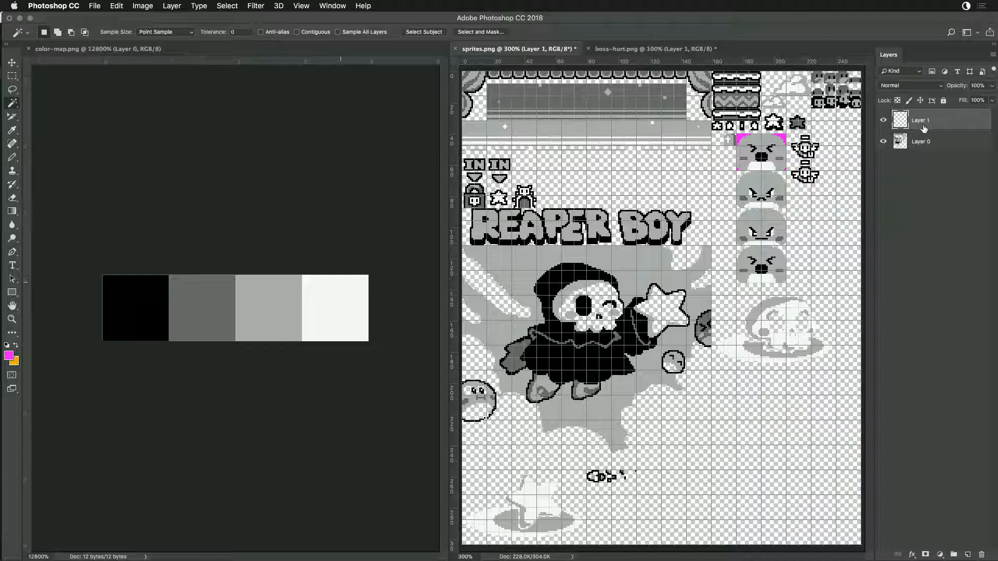
{"action": "key", "text": "super+z"}
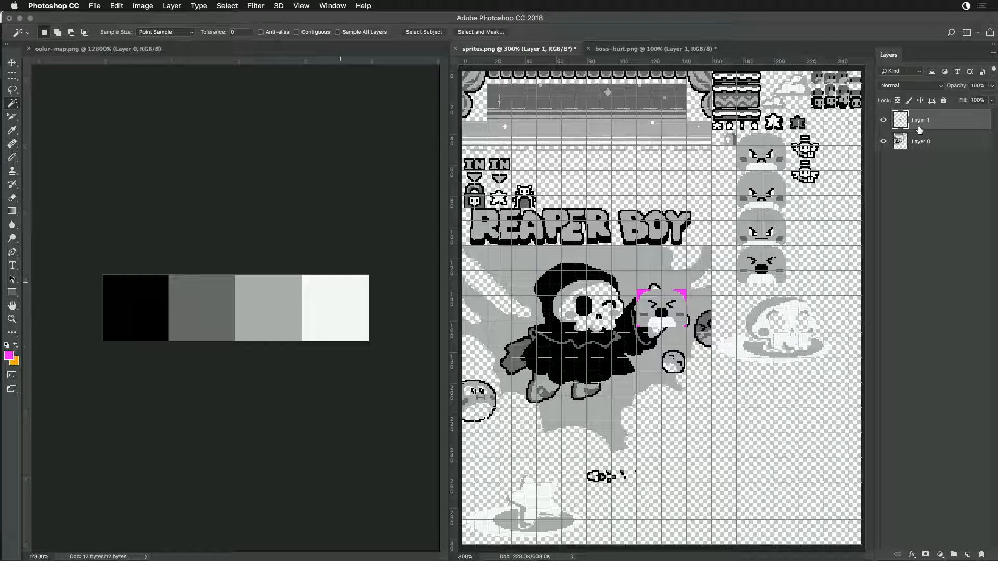
{"action": "key", "text": "super+z"}
- Save a PNG copy over sprites.png in the Sandbox folder using the large file size, fastest saving option
{"action": "key", "text": "super+s"}
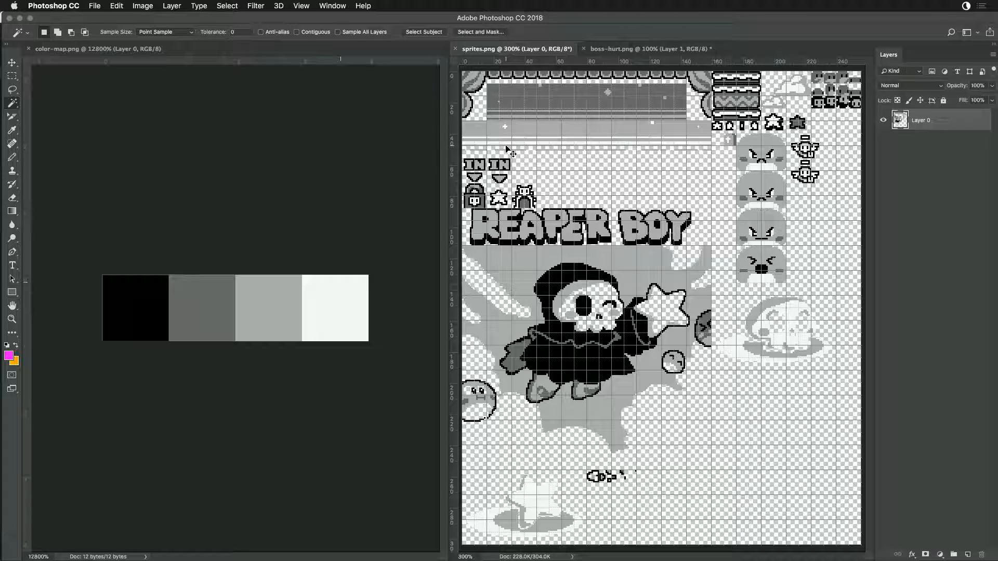
{"action": "key", "text": "shift+super+s"}
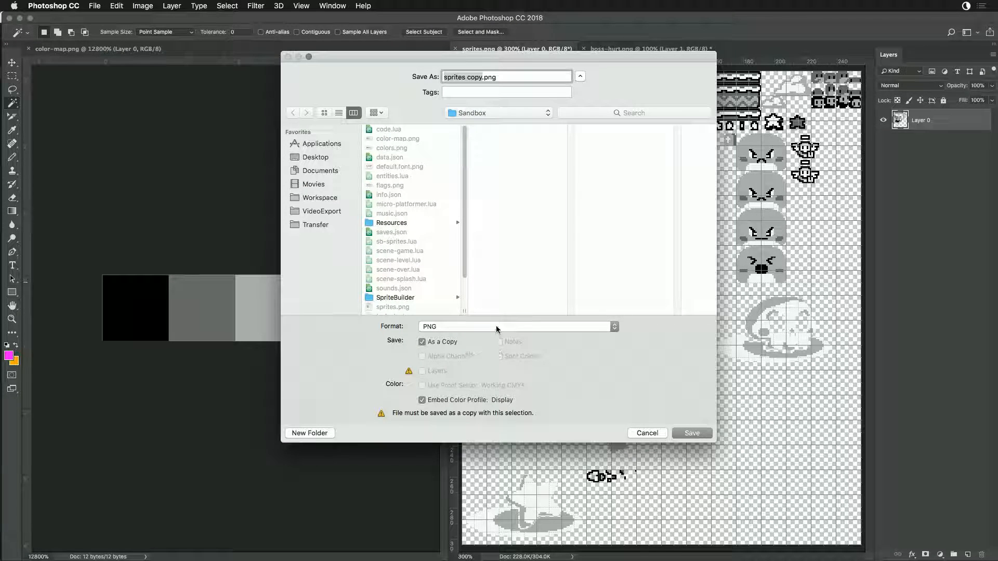
{"action": "scroll", "coordinate": [421, 258], "scroll_direction": "down", "scroll_amount": 3}
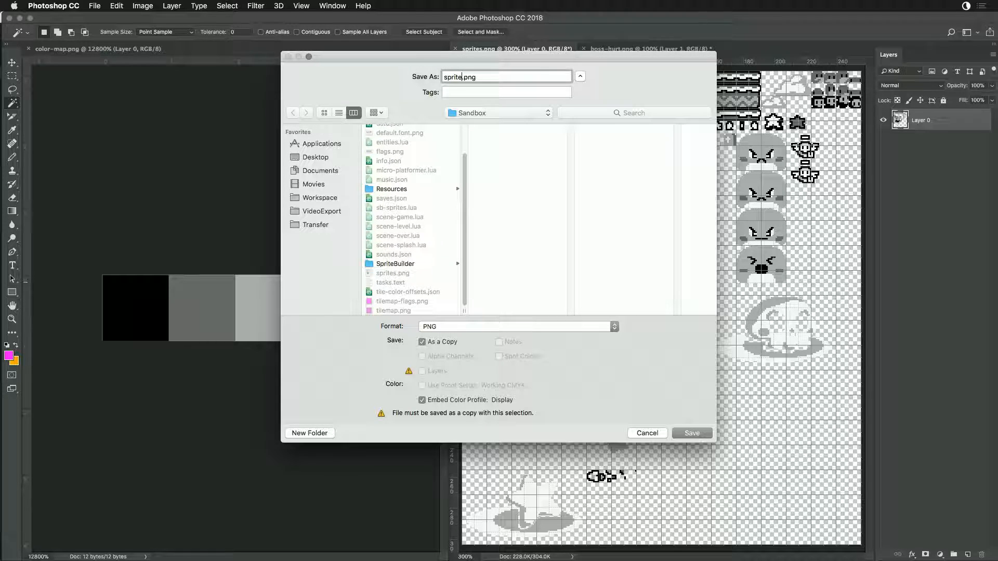
{"action": "key", "text": "Return"}
{"action": "left_click", "coordinate": [587, 124]}
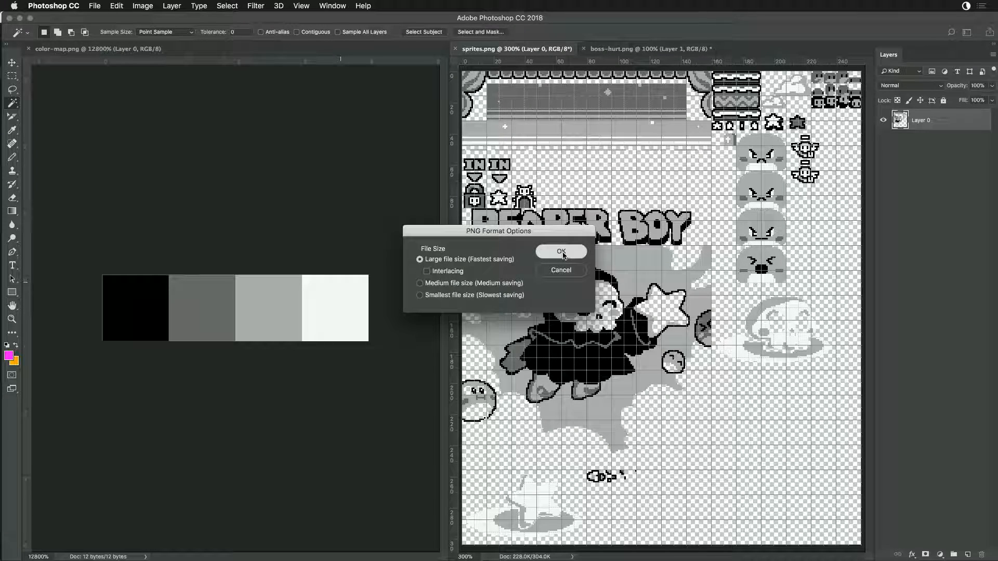
{"action": "left_click", "coordinate": [562, 253]}
- Switch to Finder, select boss-hurt.png and the three boss-idle images in SpriteBuilder, and open them in Photoshop
{"action": "key", "text": "super+Tab"}
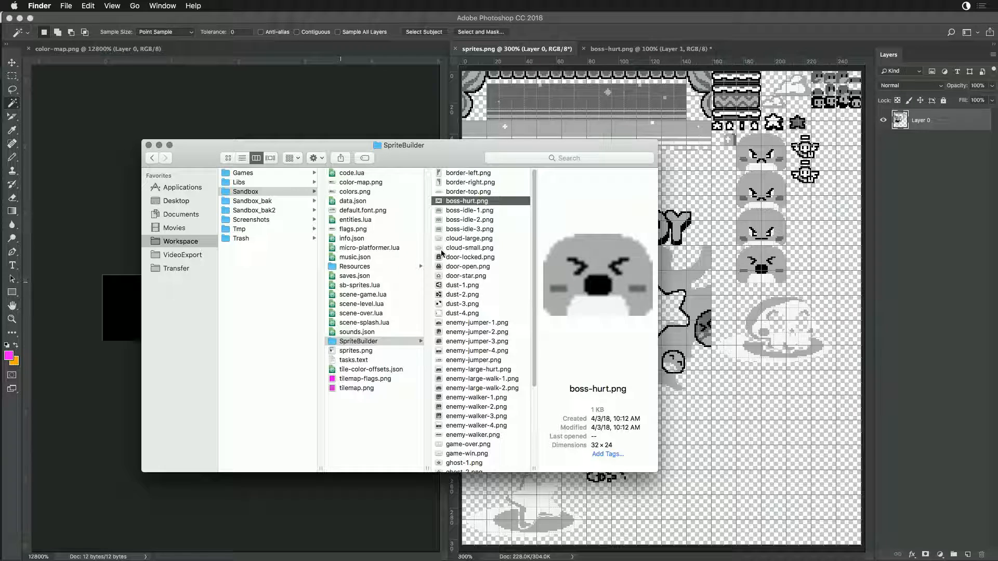
{"action": "left_click", "coordinate": [445, 228], "text": "shift"}
{"action": "right_click", "coordinate": [446, 221]}
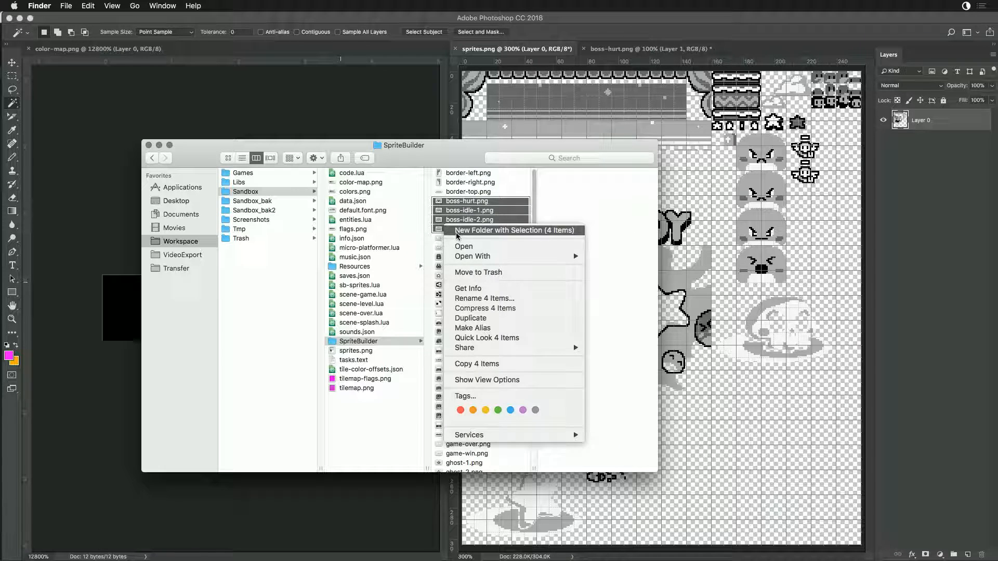
{"action": "left_click", "coordinate": [629, 268]}
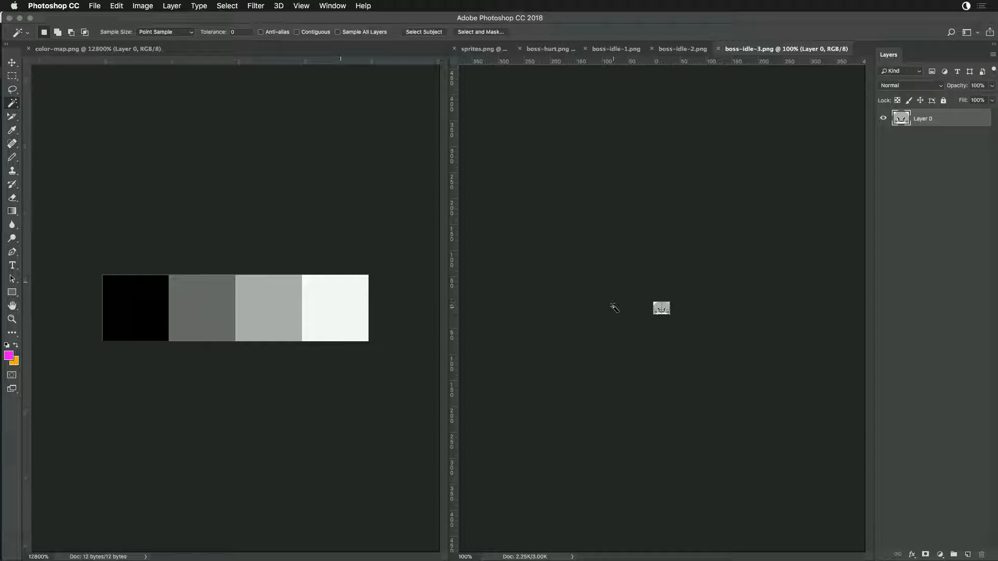
{"action": "key", "text": "super+equal"}
{"action": "key", "text": "super+equal"}
{"action": "key", "text": "super+equal"}
{"action": "key", "text": "super+equal"}
{"action": "key", "text": "super+equal"}
{"action": "key", "text": "super+equal"}
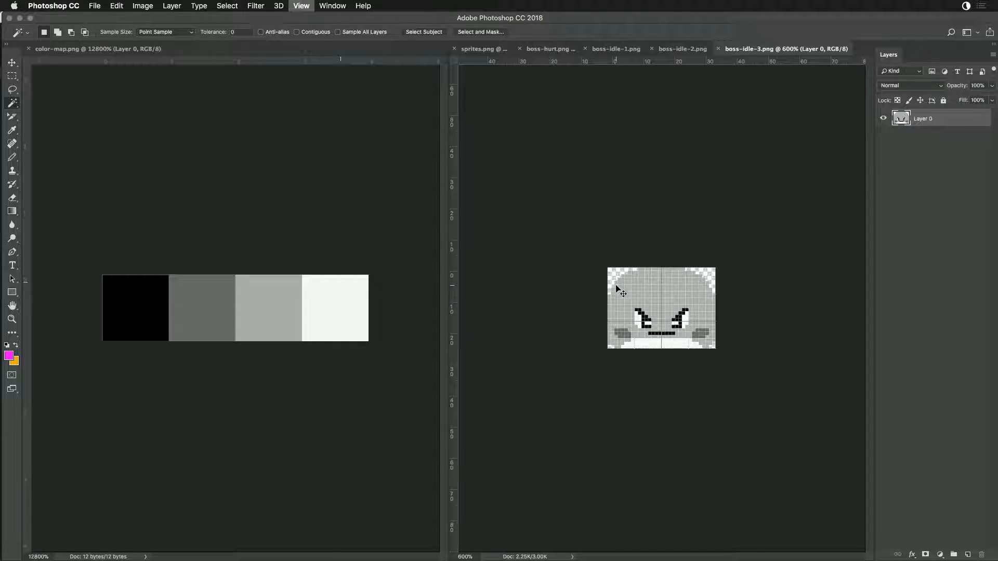
- Recolor boss-idle-3.png's black eye and mouth pixels and grey body with the black and light grey sampled from color-map.png
{"action": "left_click", "coordinate": [629, 274]}
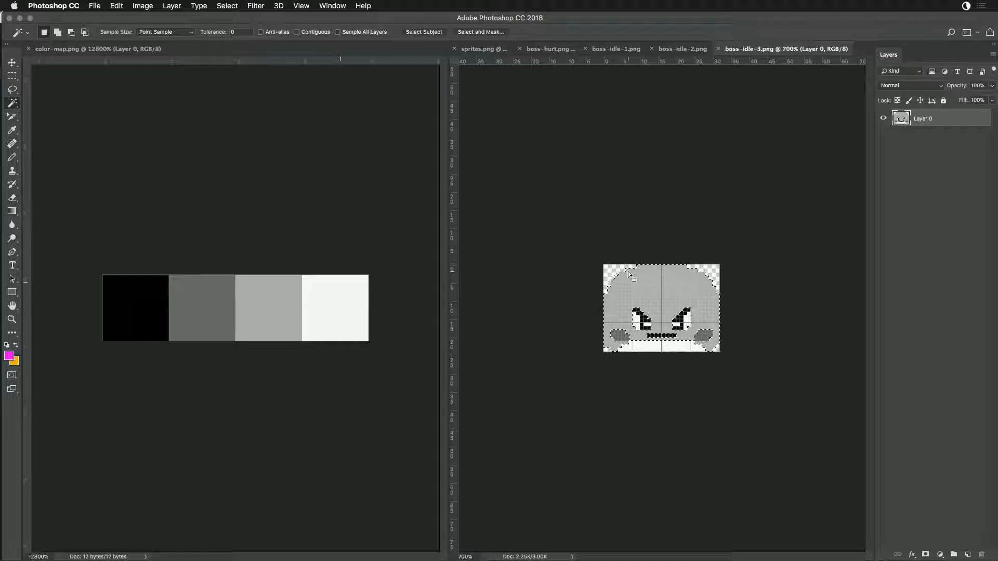
{"action": "key", "text": "i"}
{"action": "key", "text": "w"}
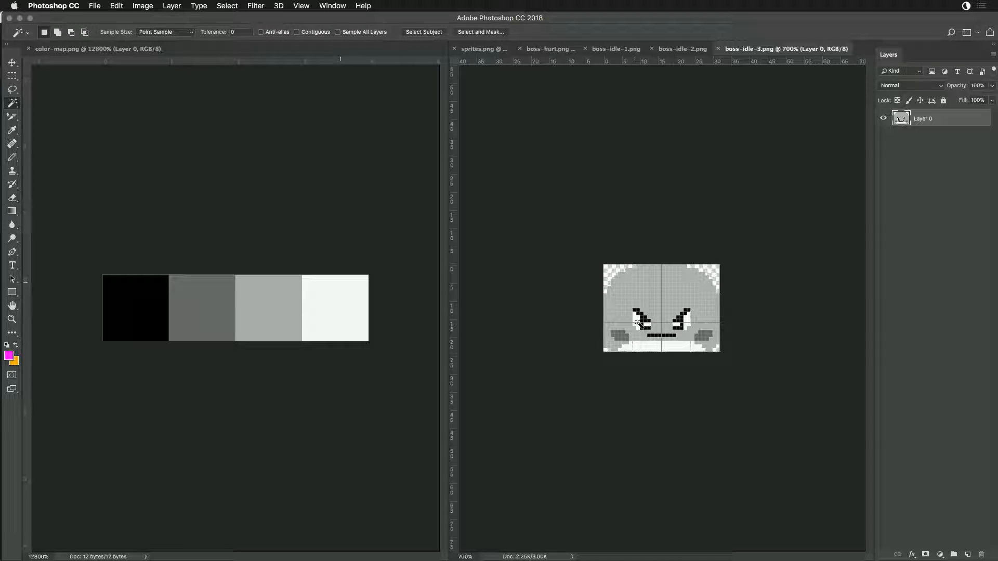
{"action": "key", "text": "i"}
{"action": "left_click", "coordinate": [134, 312]}
{"action": "key", "text": "w"}
{"action": "left_click", "coordinate": [625, 285]}
{"action": "key", "text": "i"}
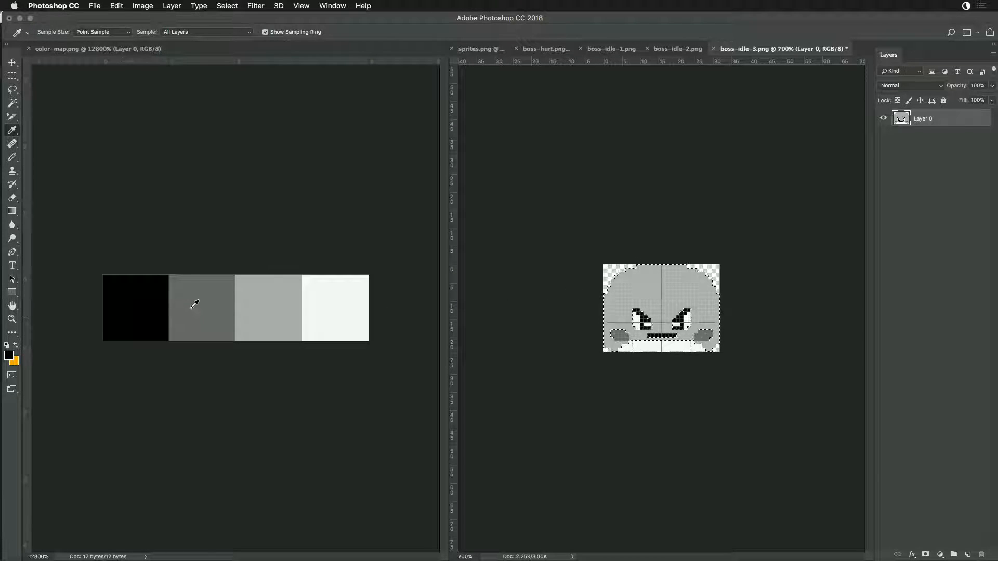
{"action": "left_click", "coordinate": [254, 297]}
- Recolor boss-idle-3's cheeks dark grey and its eyes and chin off-white using color-map.png's swatches, and save the image
{"action": "key", "text": "w"}
{"action": "left_click", "coordinate": [610, 341]}
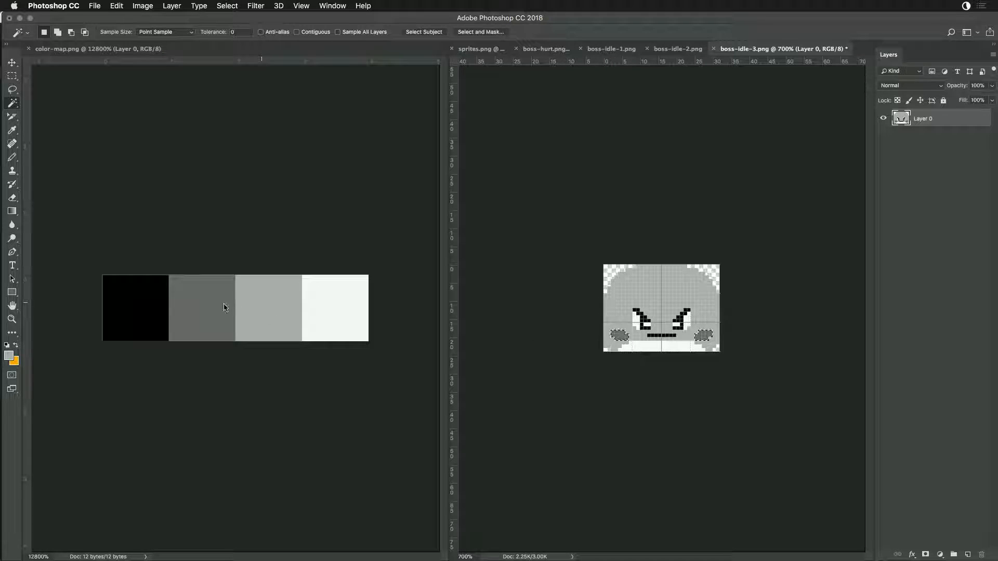
{"action": "key", "text": "i"}
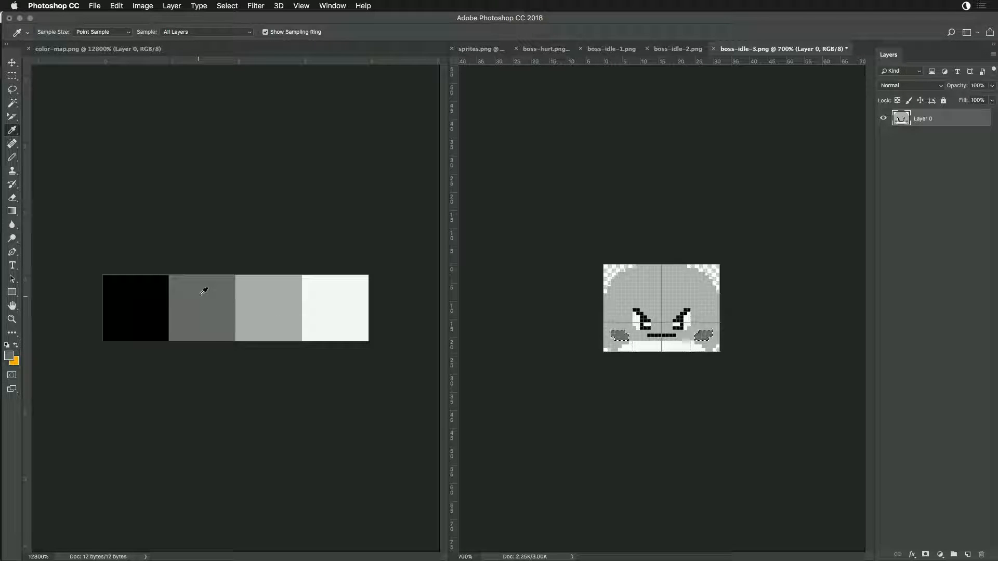
{"action": "key", "text": "w"}
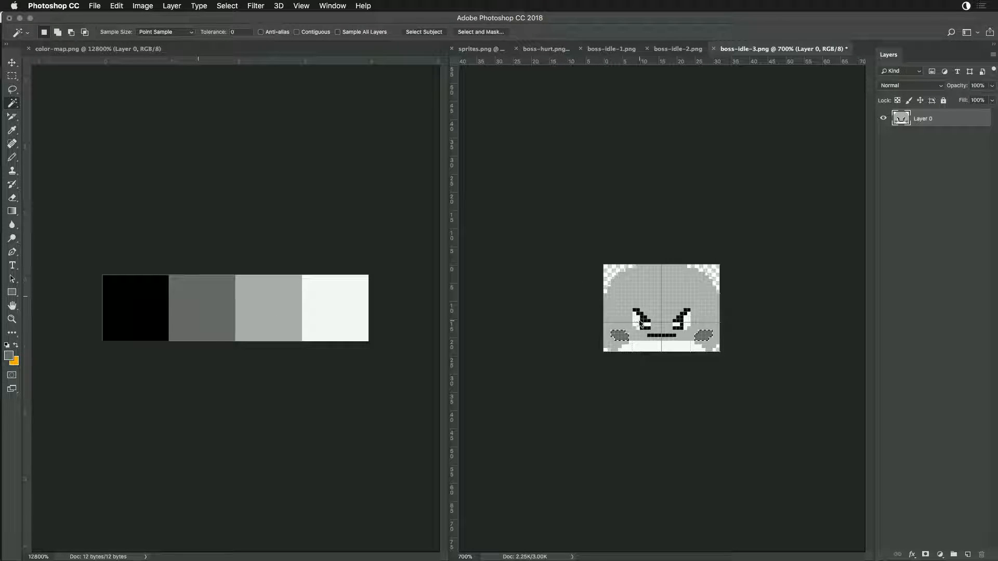
{"action": "key", "text": "i"}
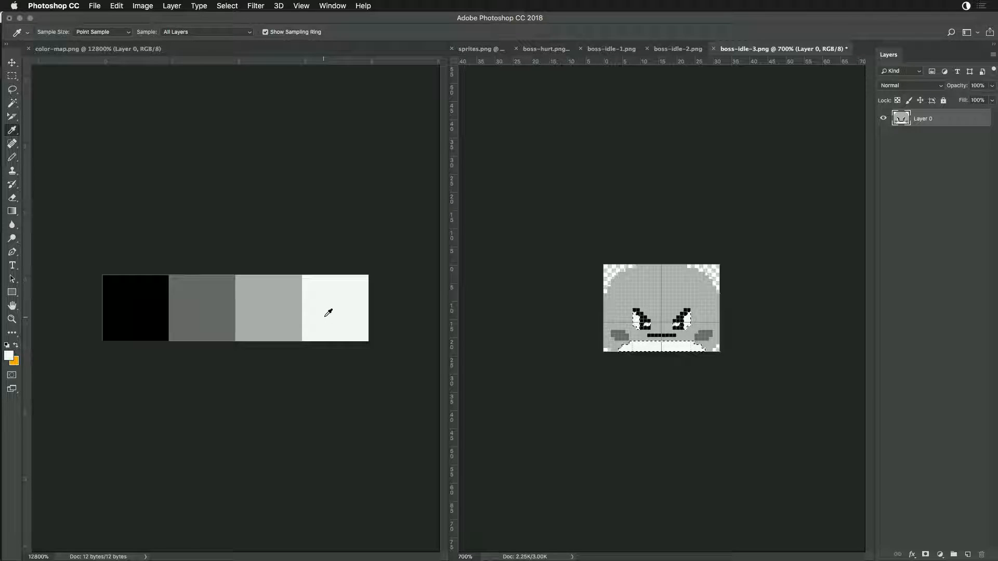
{"action": "key", "text": "w"}
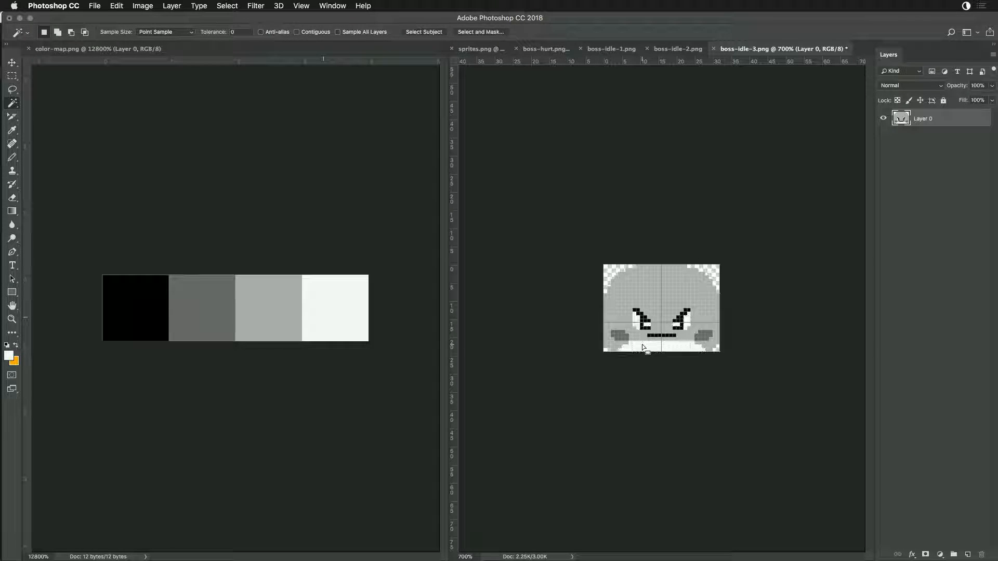
{"action": "key", "text": "super+s"}
- Switch to Game Creator Pro and reload the project's sprites in the Sprite Editor
{"action": "key", "text": "super+Tab"}
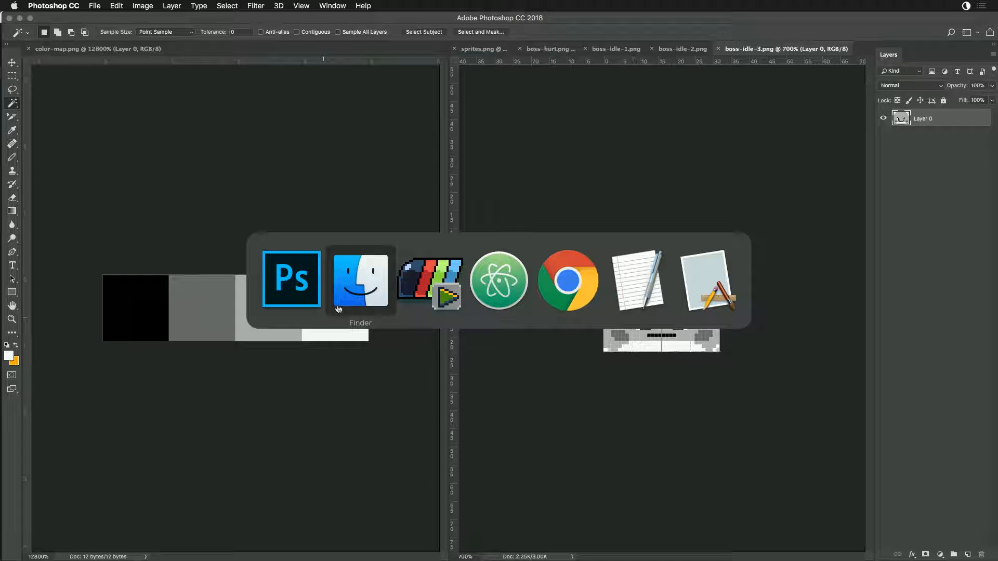
{"action": "left_click", "coordinate": [439, 296]}
{"action": "left_click", "coordinate": [522, 78]}
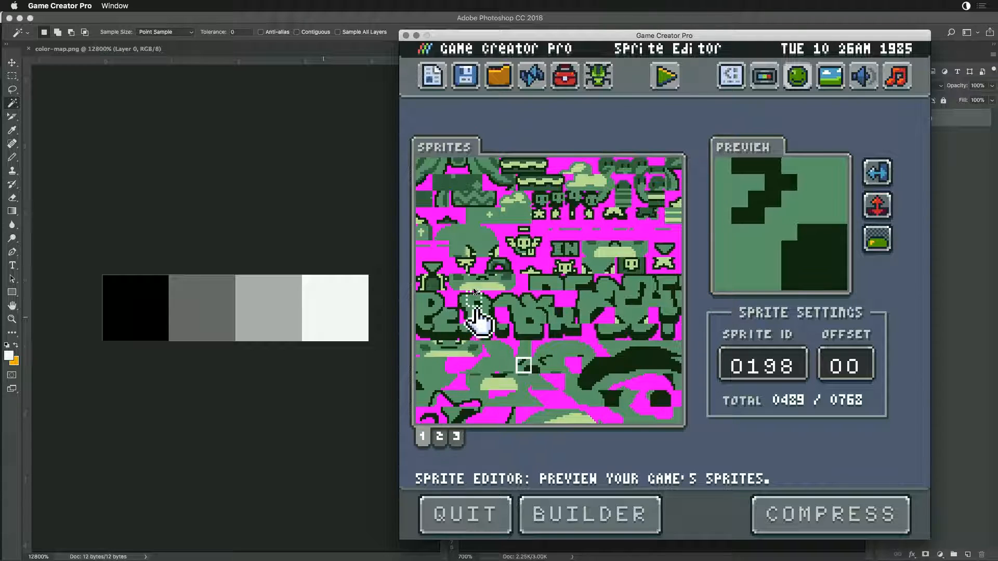
- Check the sprites on pages 1 and 2 of the Sprite Editor and rebuild the sprite data with Builder
{"action": "left_click", "coordinate": [470, 286]}
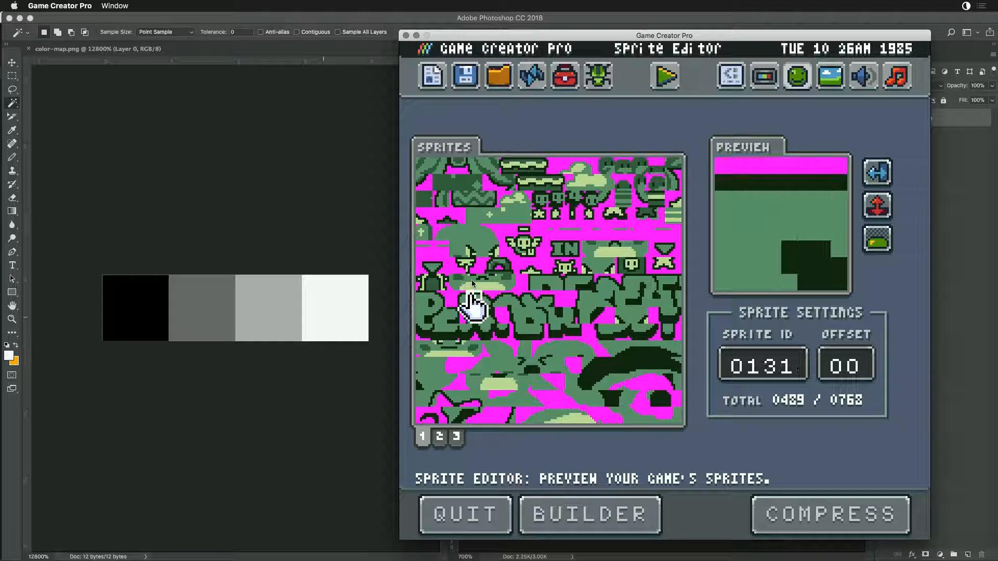
{"action": "left_click", "coordinate": [491, 278]}
{"action": "left_click", "coordinate": [509, 278]}
{"action": "left_click", "coordinate": [488, 288]}
{"action": "left_click", "coordinate": [460, 289]}
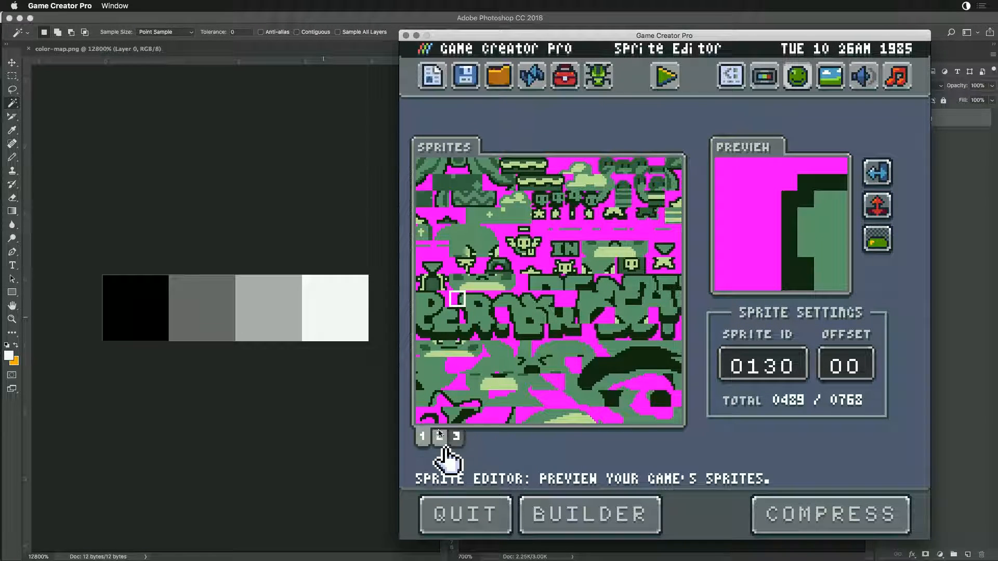
{"action": "left_click", "coordinate": [440, 436]}
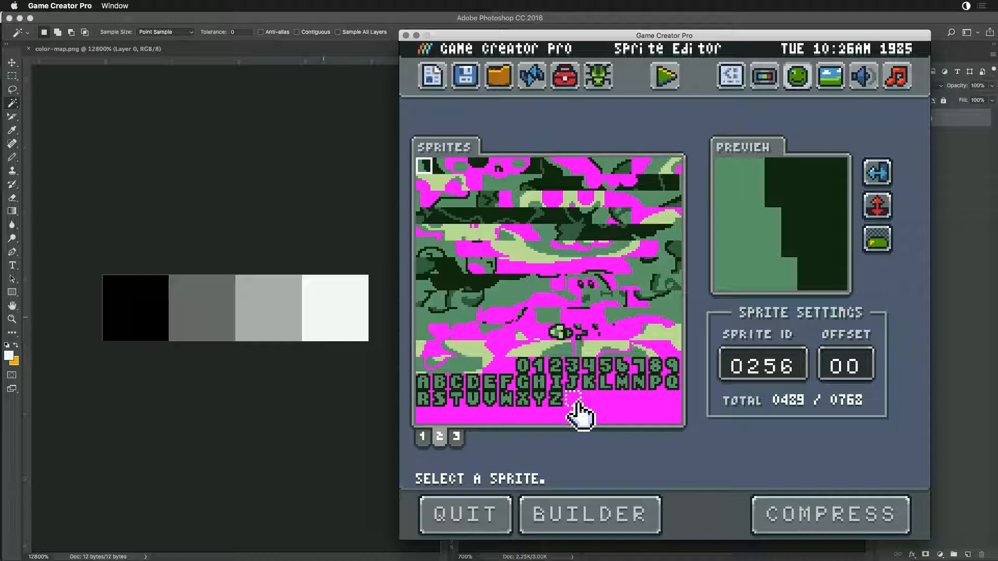
{"action": "left_click", "coordinate": [421, 443]}
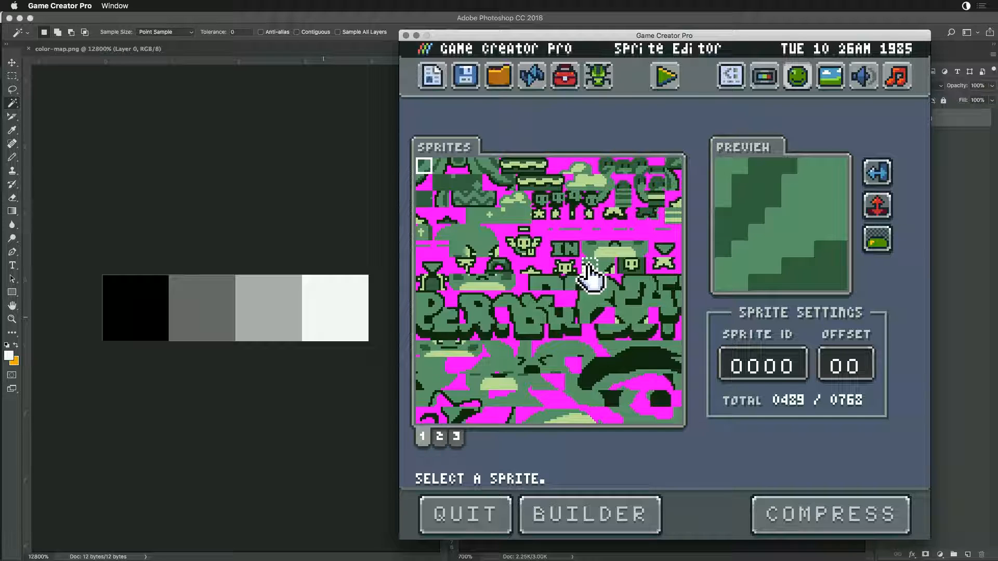
{"action": "left_click", "coordinate": [606, 511]}
{"action": "key", "text": "super+Tab"}
{"action": "key", "text": "super+Tab"}
{"action": "key", "text": "super+Tab"}
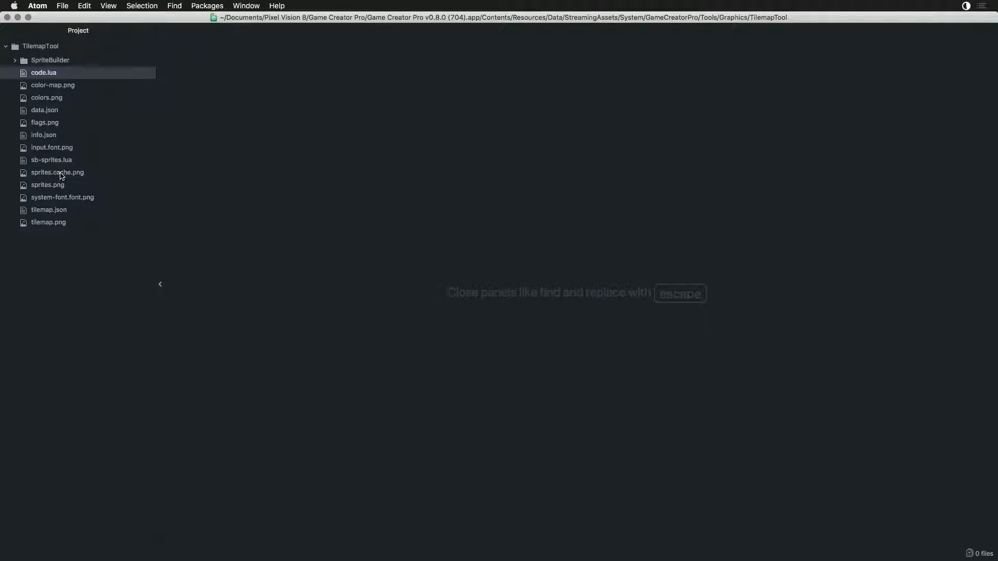
{"action": "left_click", "coordinate": [51, 160]}
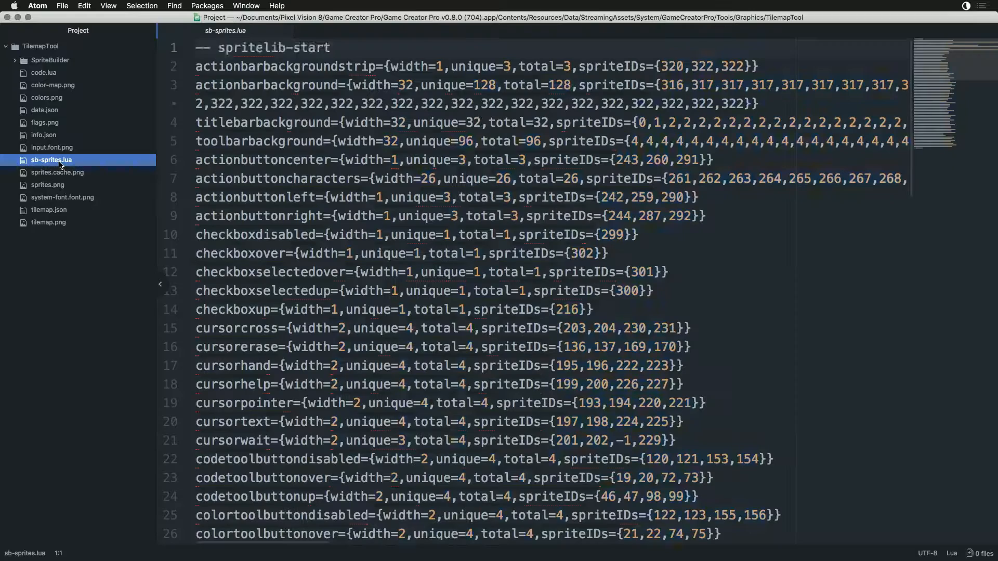
{"action": "scroll", "coordinate": [330, 354], "scroll_direction": "down", "scroll_amount": 3}
{"action": "scroll", "coordinate": [329, 354], "scroll_direction": "up", "scroll_amount": 3}
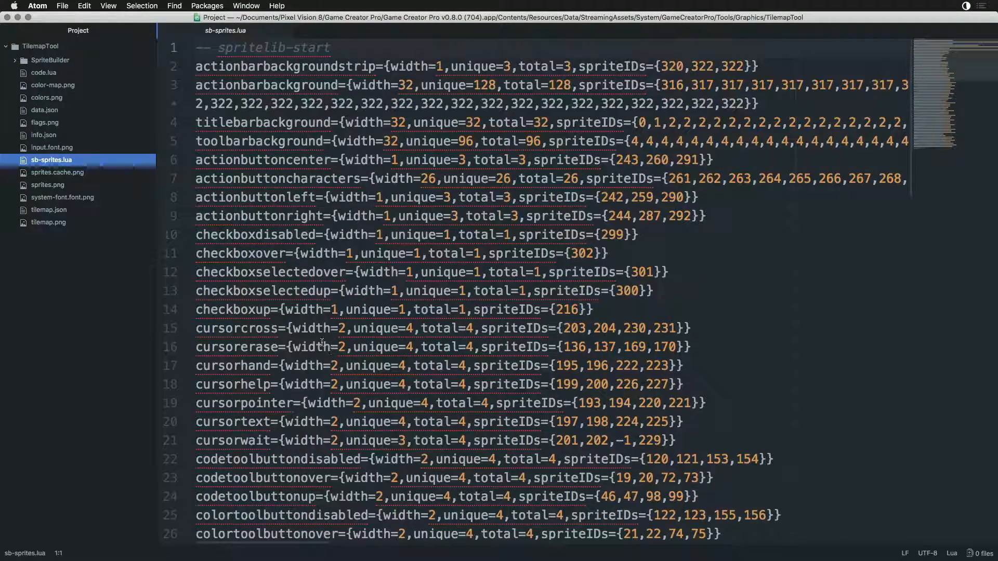
{"action": "double_click", "coordinate": [280, 85]}
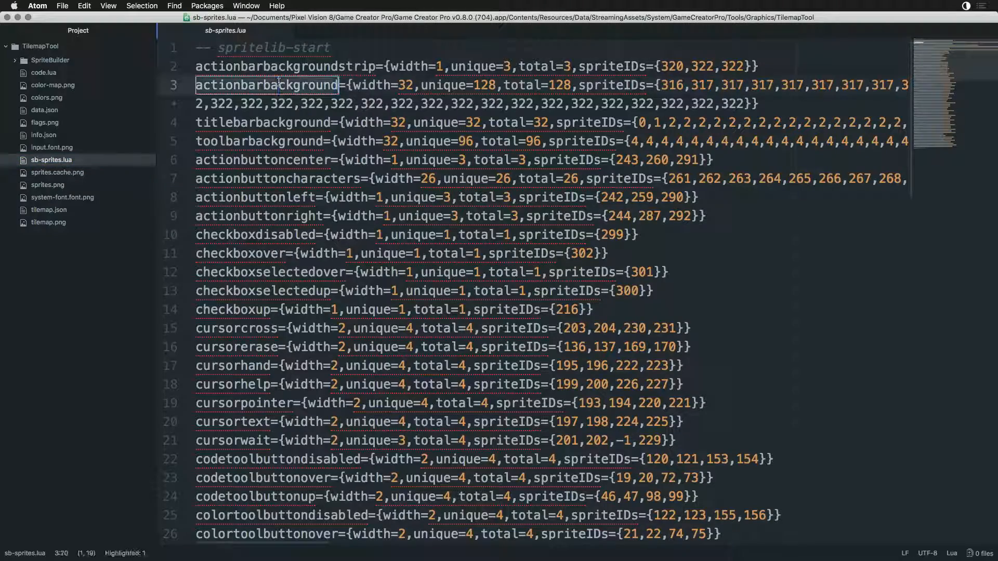
{"action": "scroll", "coordinate": [292, 348], "scroll_direction": "down", "scroll_amount": 20}
{"action": "scroll", "coordinate": [284, 363], "scroll_direction": "up", "scroll_amount": 15}
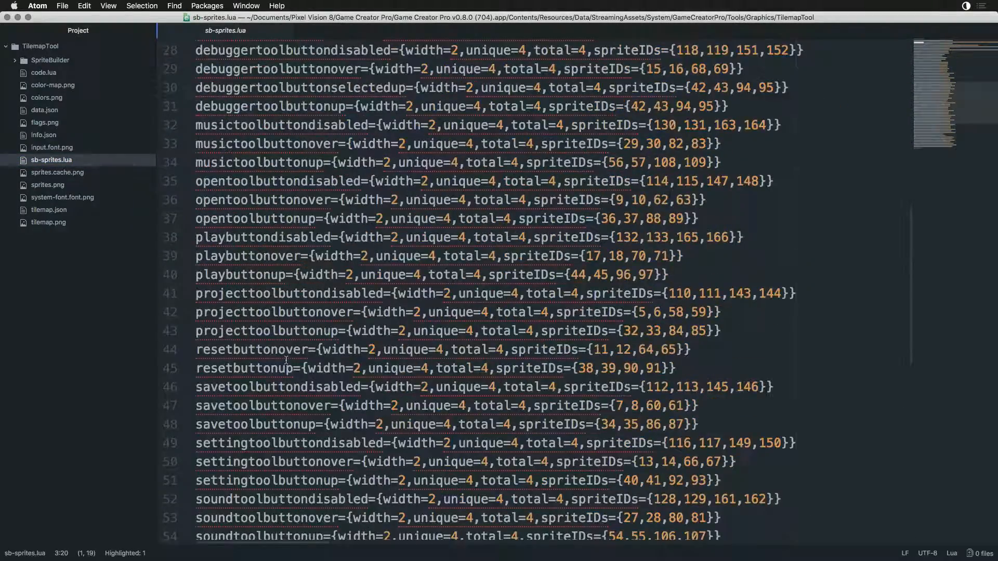
{"action": "scroll", "coordinate": [285, 364], "scroll_direction": "up", "scroll_amount": 1}
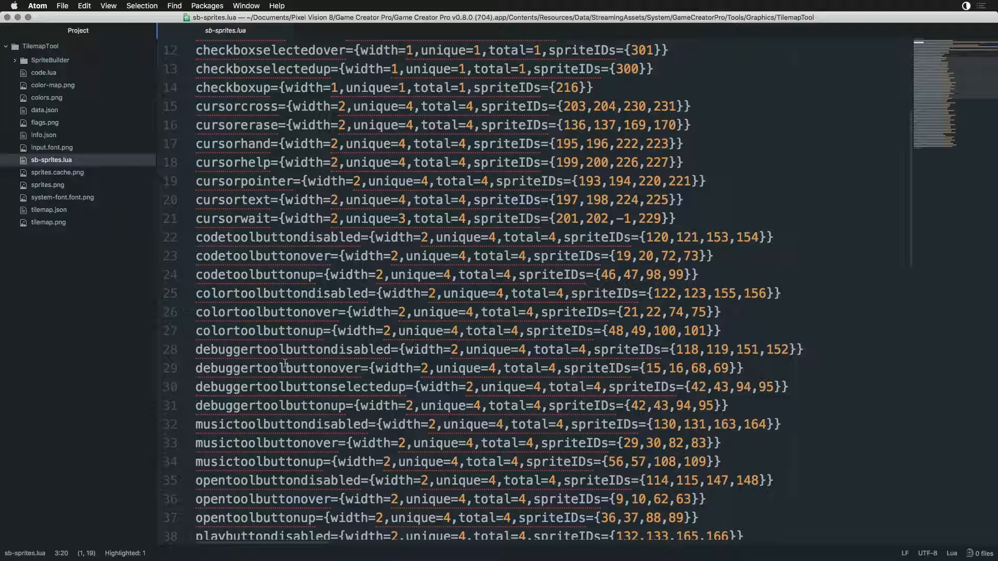
{"action": "scroll", "coordinate": [285, 364], "scroll_direction": "up", "scroll_amount": 3}
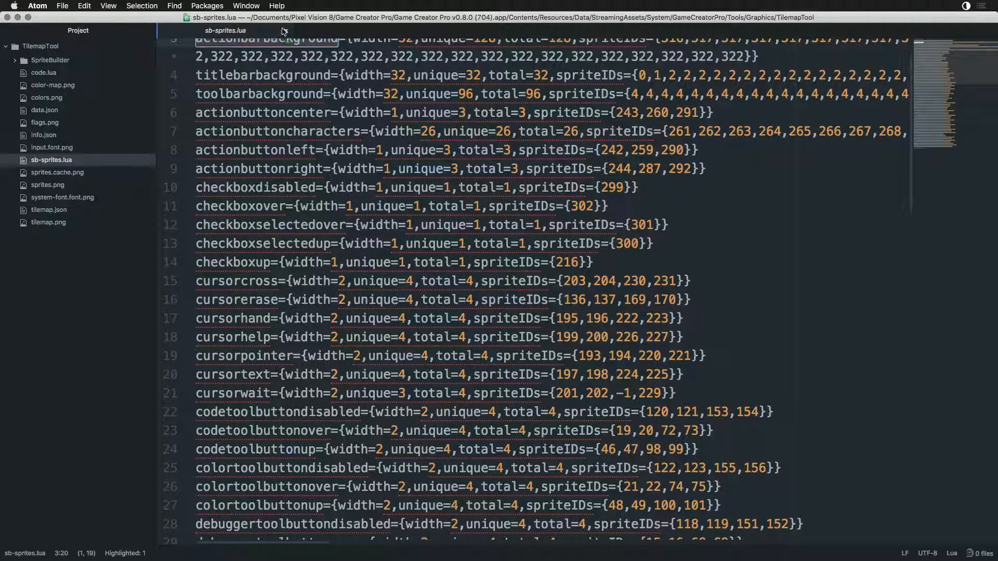
{"action": "left_click", "coordinate": [285, 31]}
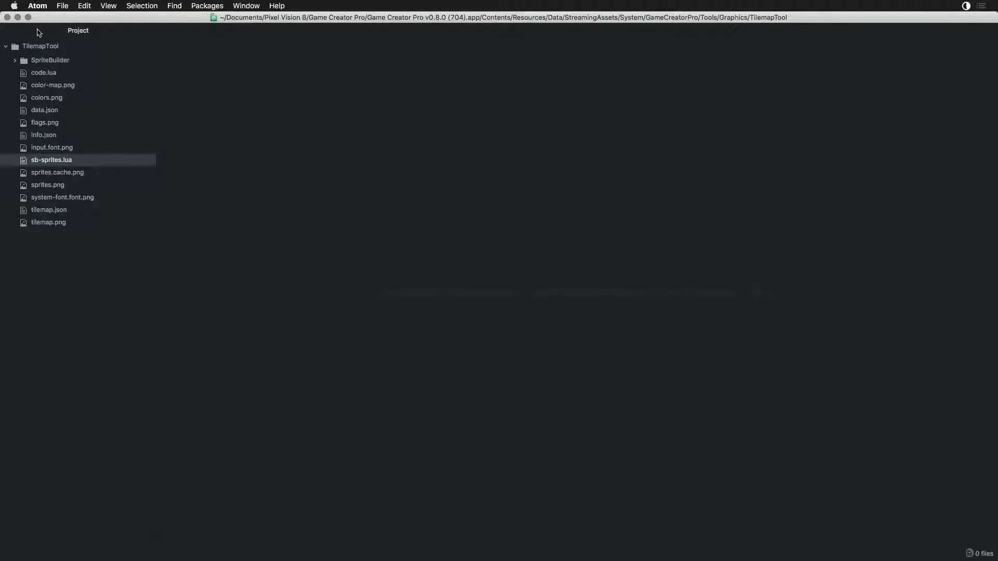
{"action": "left_click", "coordinate": [8, 17]}
- Switch through Finder to the Sandbox project in Atom and open sb-sprites.lua, closing the saves.json and code.lua files
{"action": "key", "text": "super+Tab"}
{"action": "key", "text": "super+Tab"}
{"action": "key", "text": "super+Tab"}
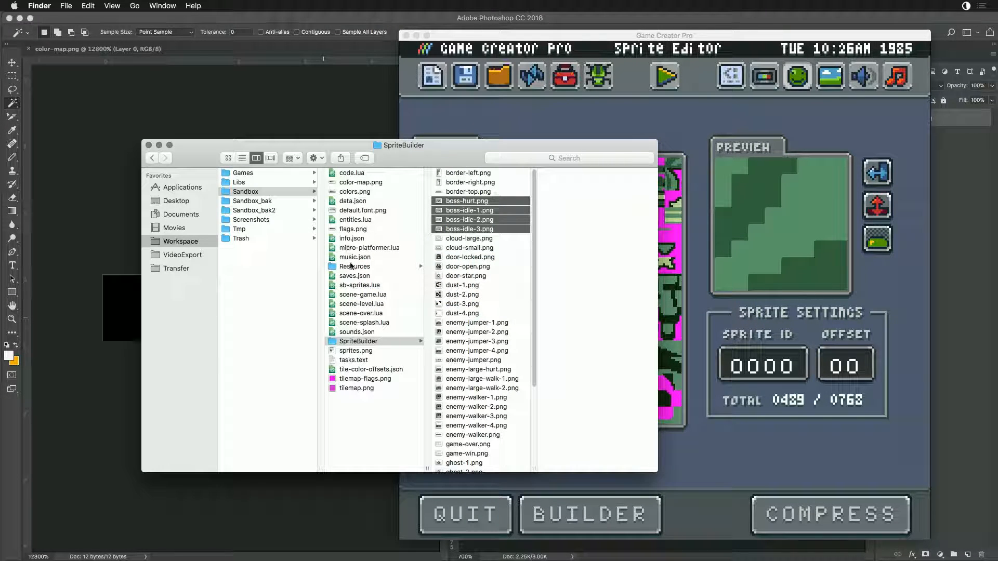
{"action": "left_click", "coordinate": [345, 285]}
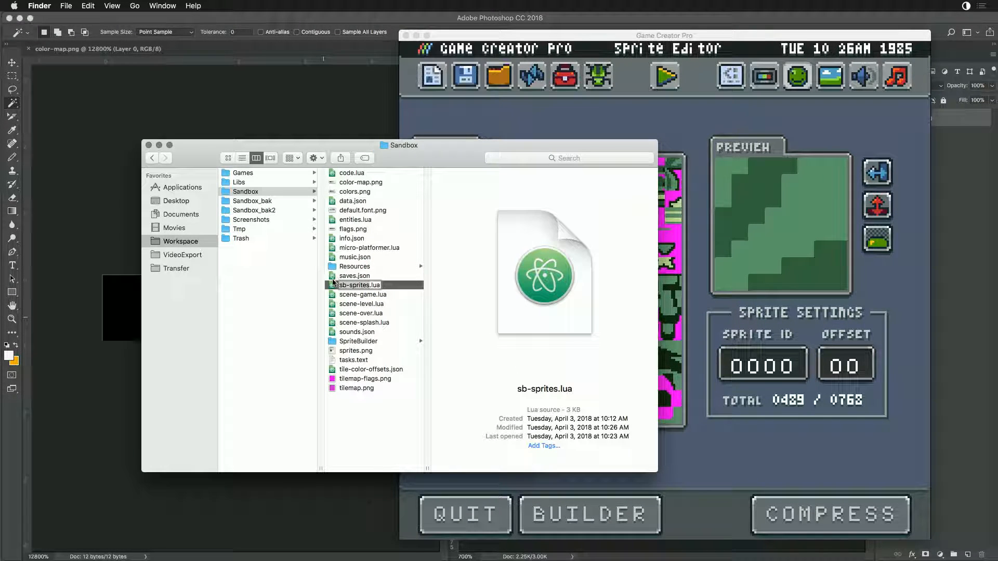
{"action": "double_click", "coordinate": [333, 282]}
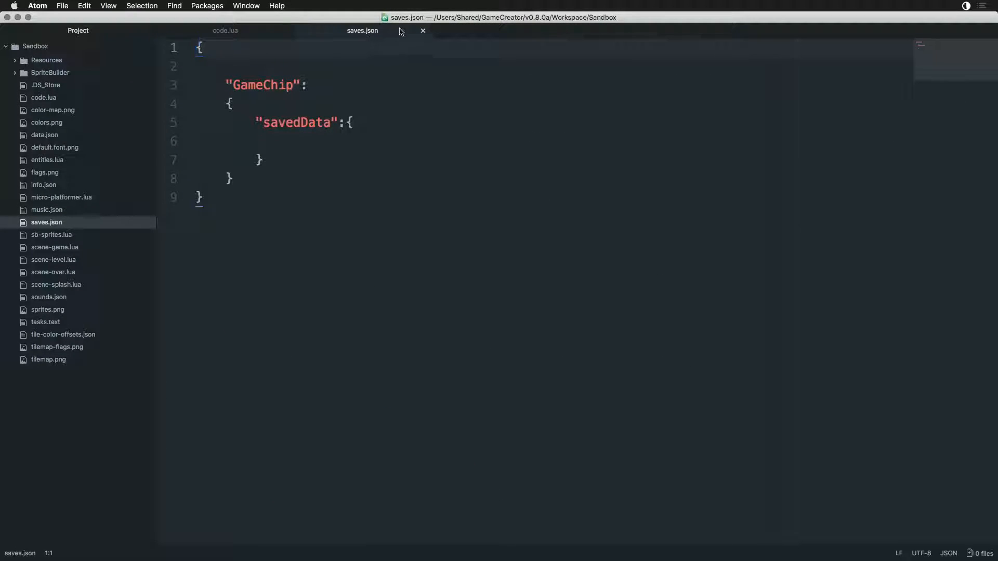
{"action": "left_click", "coordinate": [423, 31]}
{"action": "left_click", "coordinate": [285, 31]}
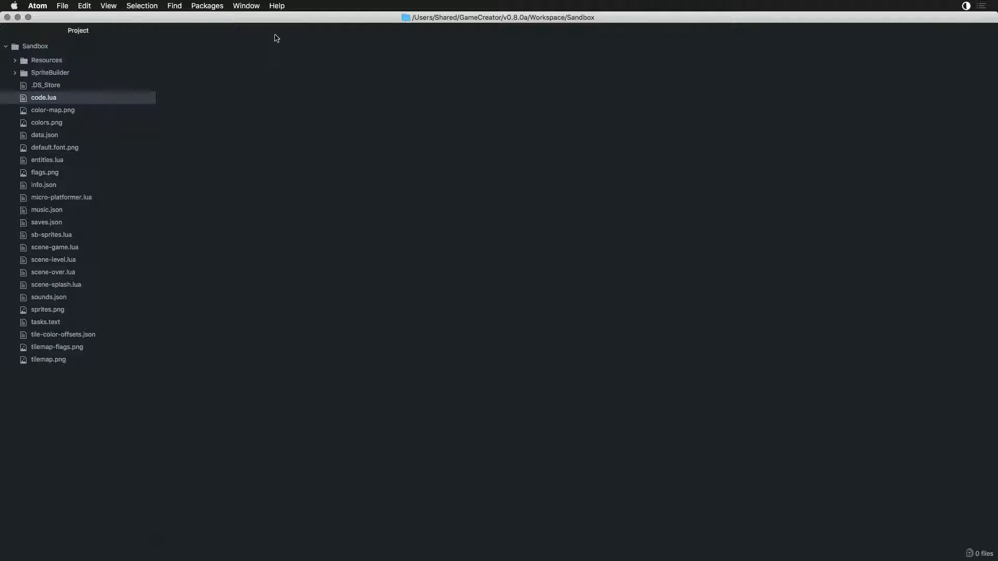
{"action": "left_click", "coordinate": [56, 235]}
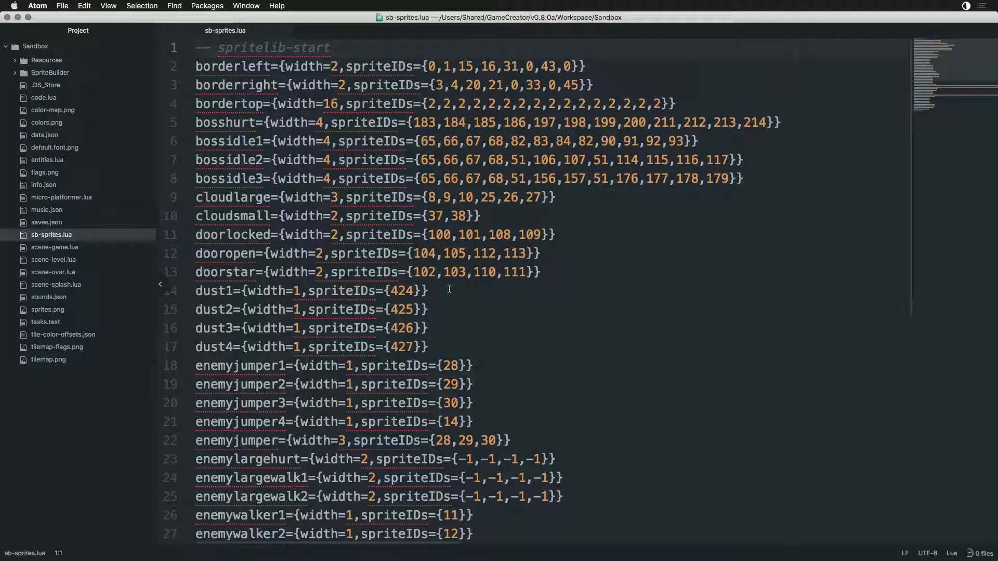
- Review the rebuilt sprite entries in sb-sprites.lua, examining the sprite IDs of bosshurt and bossidle1 through bossidle3
{"action": "scroll", "coordinate": [619, 316], "scroll_direction": "down", "scroll_amount": 3}
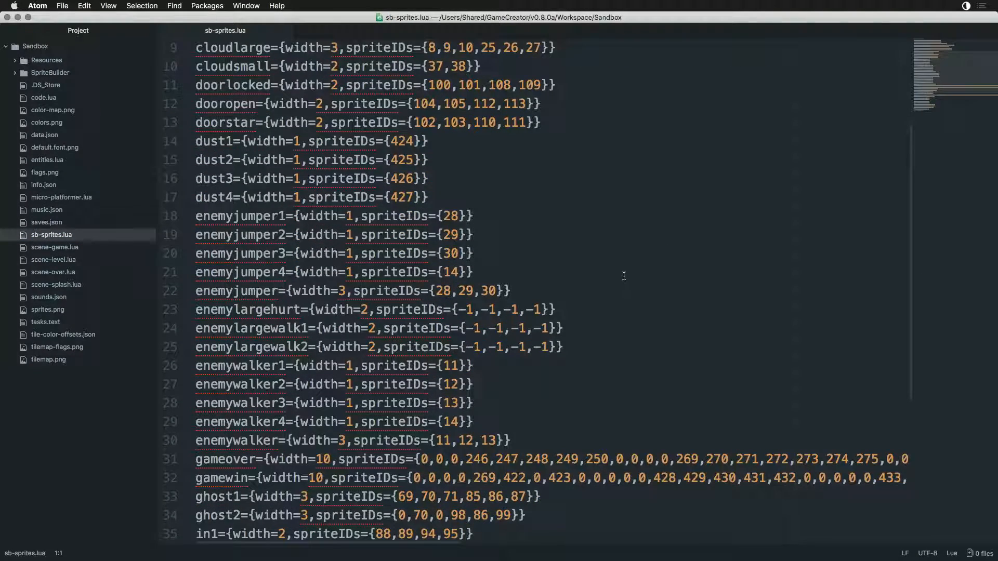
{"action": "scroll", "coordinate": [624, 276], "scroll_direction": "down", "scroll_amount": 5}
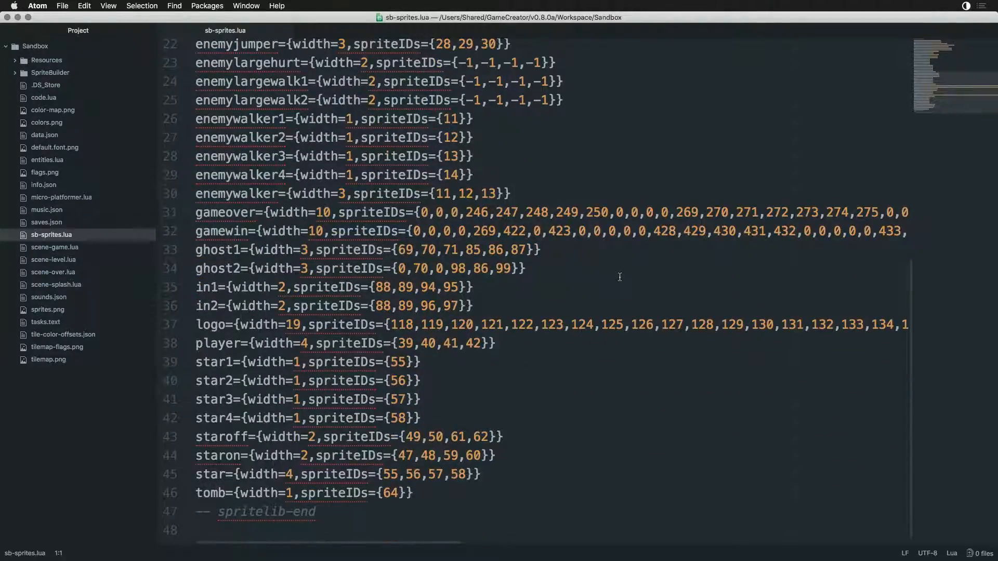
{"action": "scroll", "coordinate": [619, 392], "scroll_direction": "up", "scroll_amount": 4}
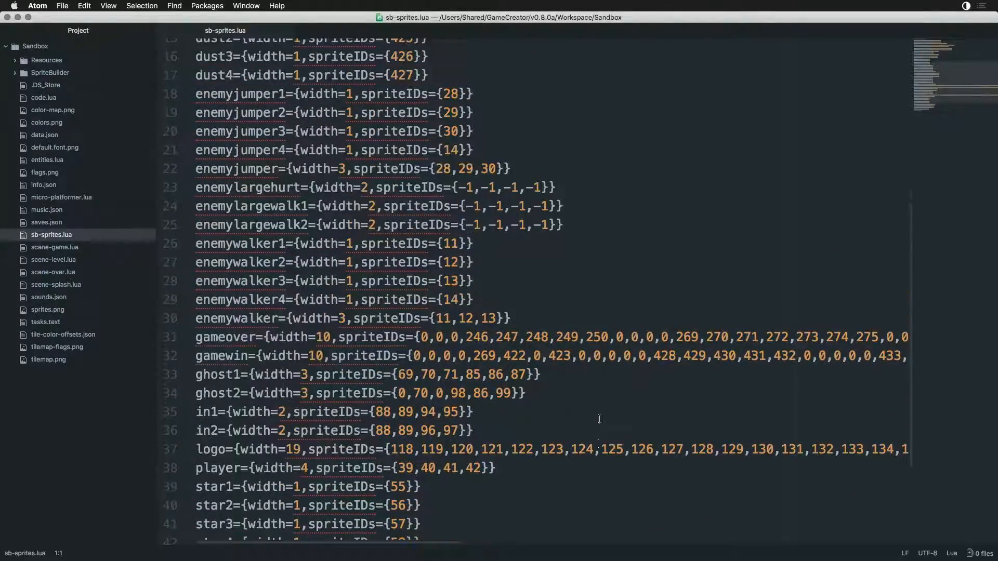
{"action": "scroll", "coordinate": [600, 419], "scroll_direction": "up", "scroll_amount": 2}
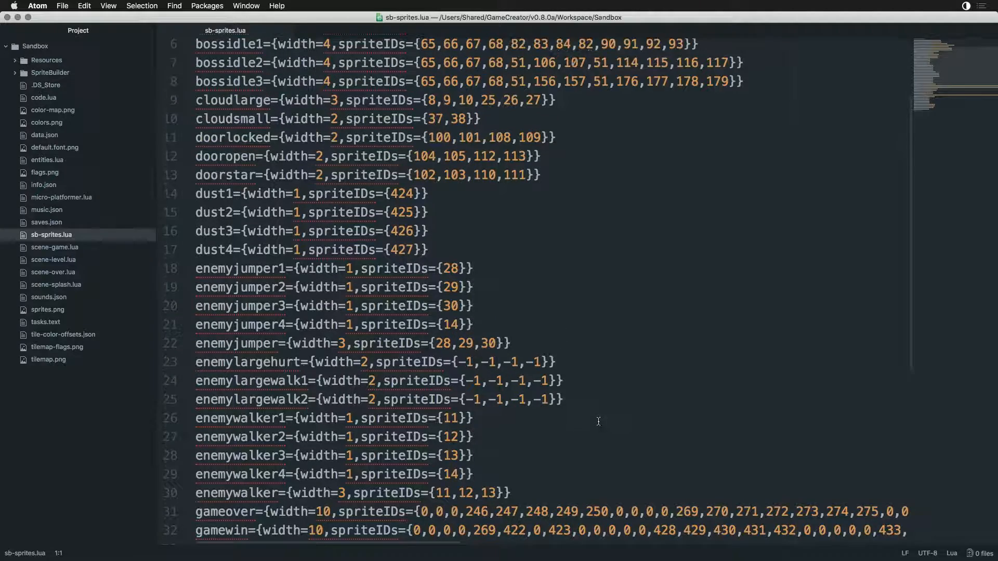
{"action": "scroll", "coordinate": [599, 421], "scroll_direction": "up", "scroll_amount": 2}
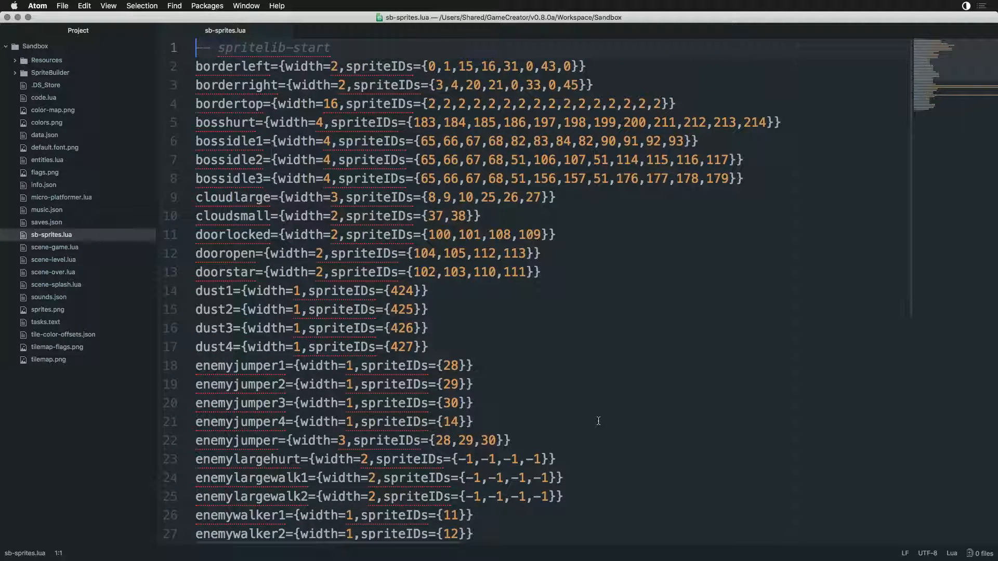
{"action": "double_click", "coordinate": [225, 118]}
{"action": "double_click", "coordinate": [222, 141]}
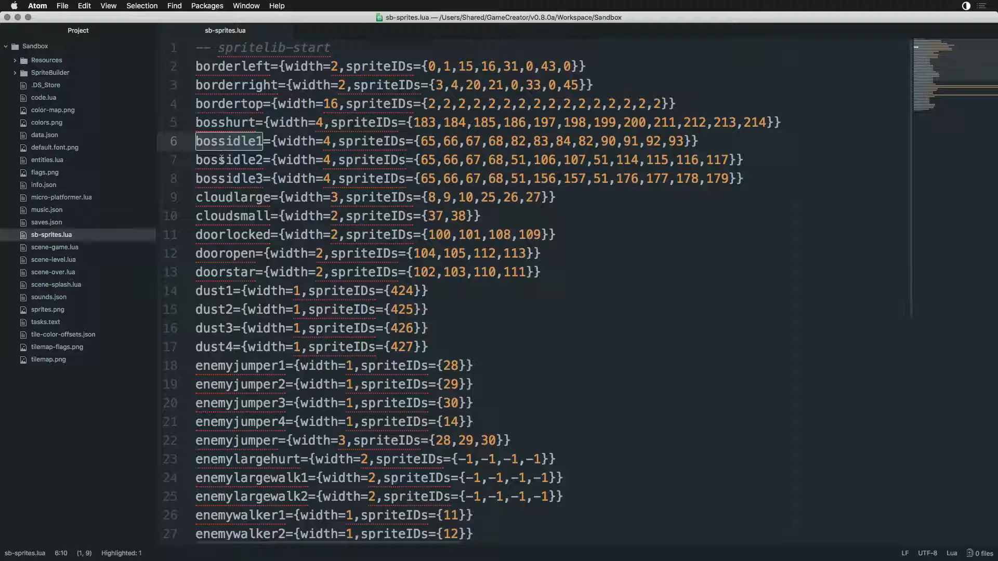
{"action": "double_click", "coordinate": [220, 163]}
{"action": "double_click", "coordinate": [225, 181]}
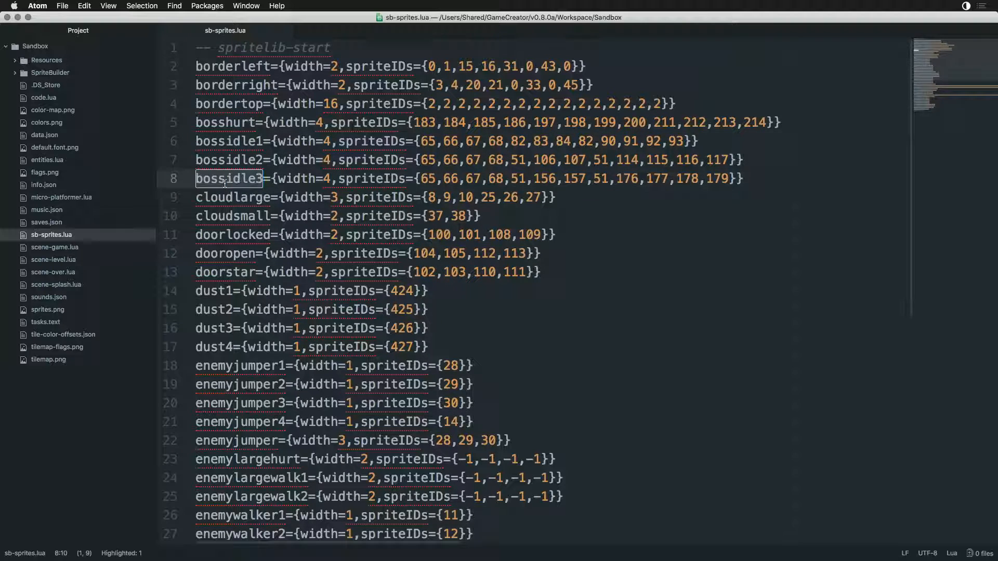
{"action": "left_click_drag", "start_coordinate": [198, 125], "coordinate": [749, 181]}
{"action": "left_click", "coordinate": [748, 181]}
- Switch to Game Creator Pro, run Reaper Boy, and start playing from the title screen
{"action": "key", "text": "super+Tab"}
{"action": "key", "text": "super+Tab"}
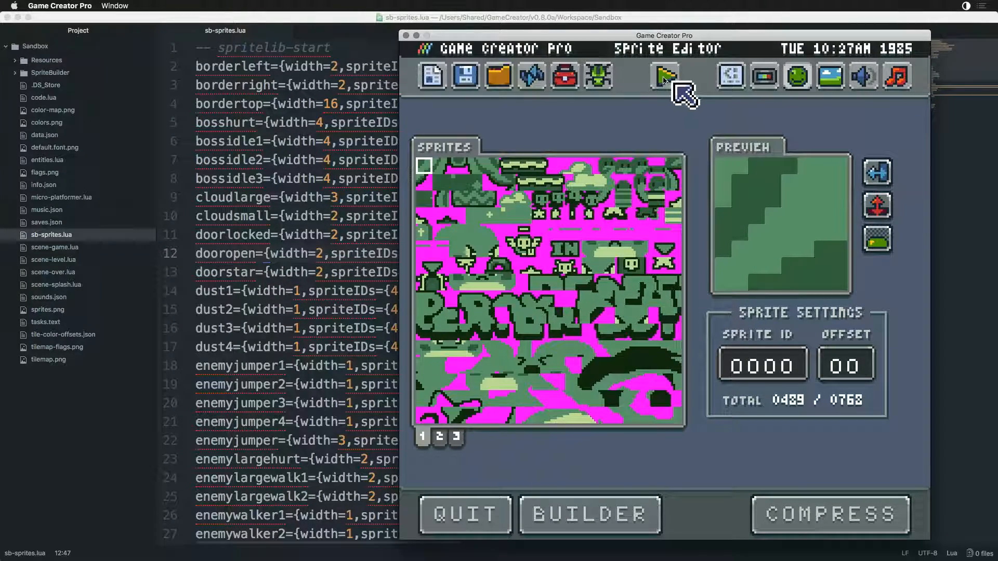
{"action": "left_click", "coordinate": [664, 78]}
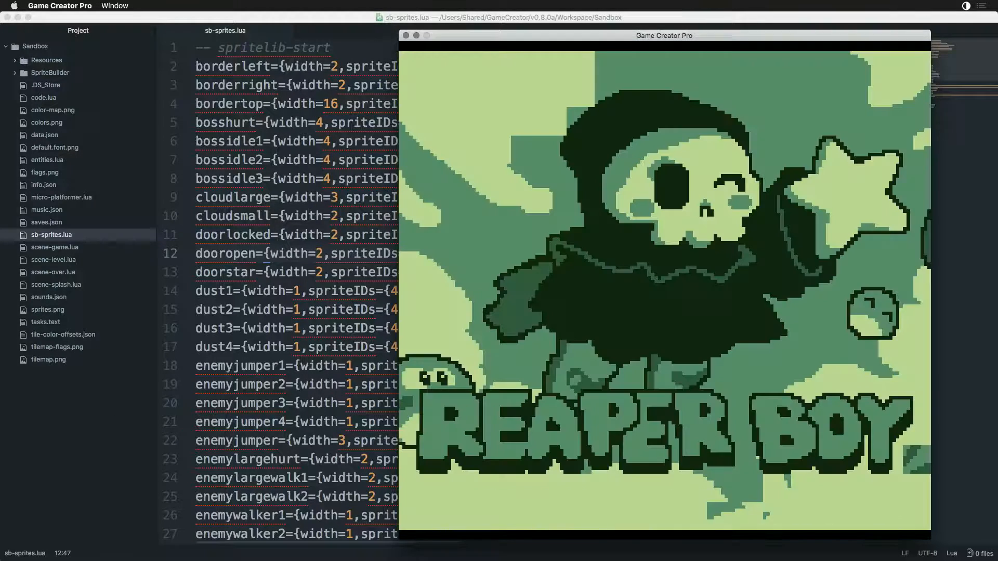
{"action": "key", "text": "s"}
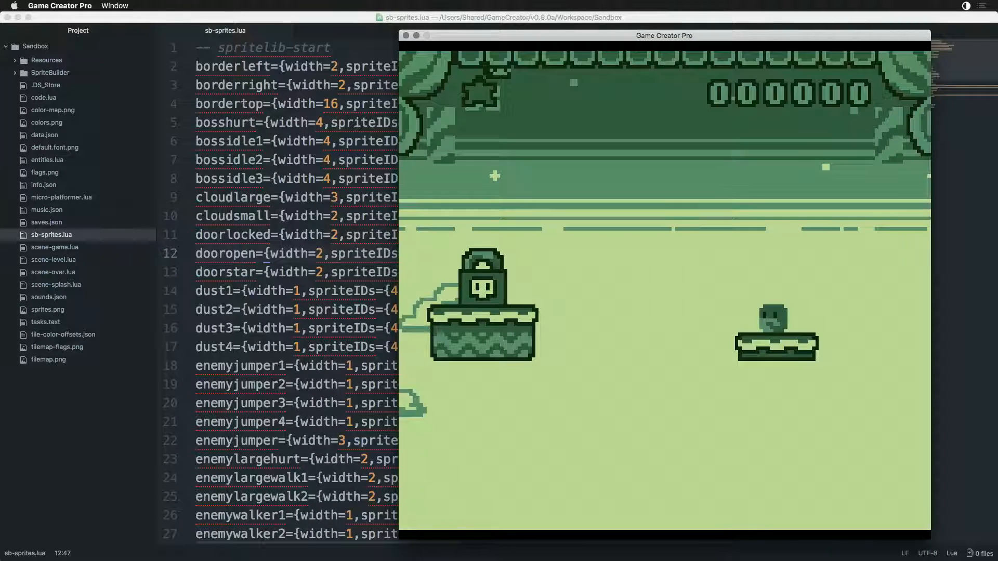
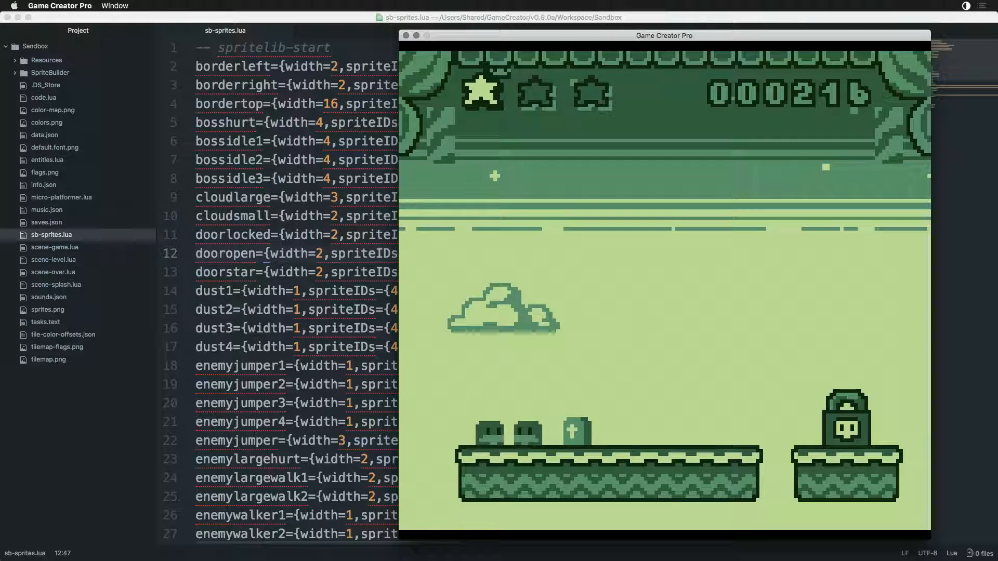
- Play through the regular levels of Reaper Boy, collecting the stars from the enemies and entering the unlocked door
{"action": "key", "text": "Right"}
{"action": "key", "text": "x"}
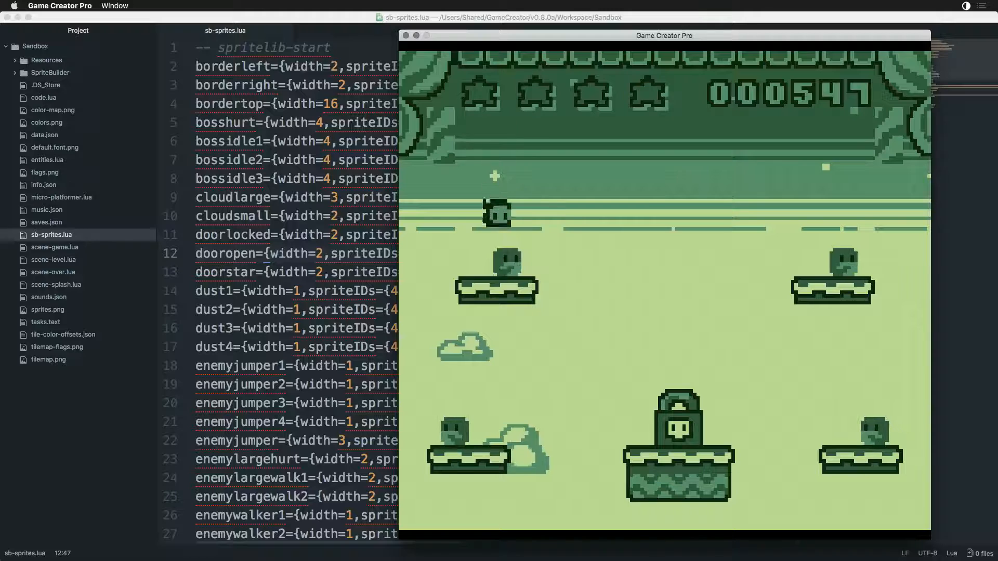
{"action": "key", "text": "Left"}
{"action": "key", "text": "Right"}
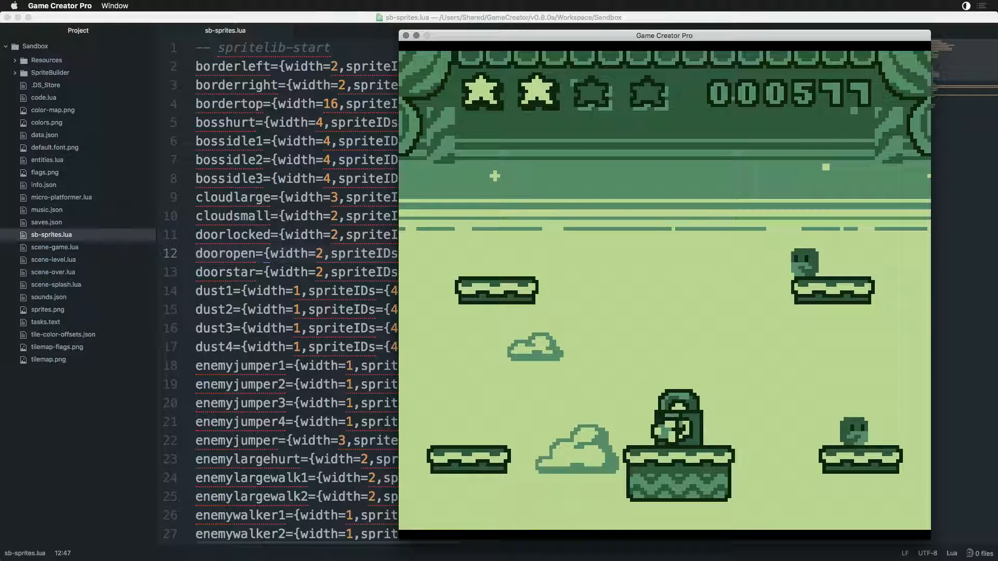
{"action": "key", "text": "Left"}
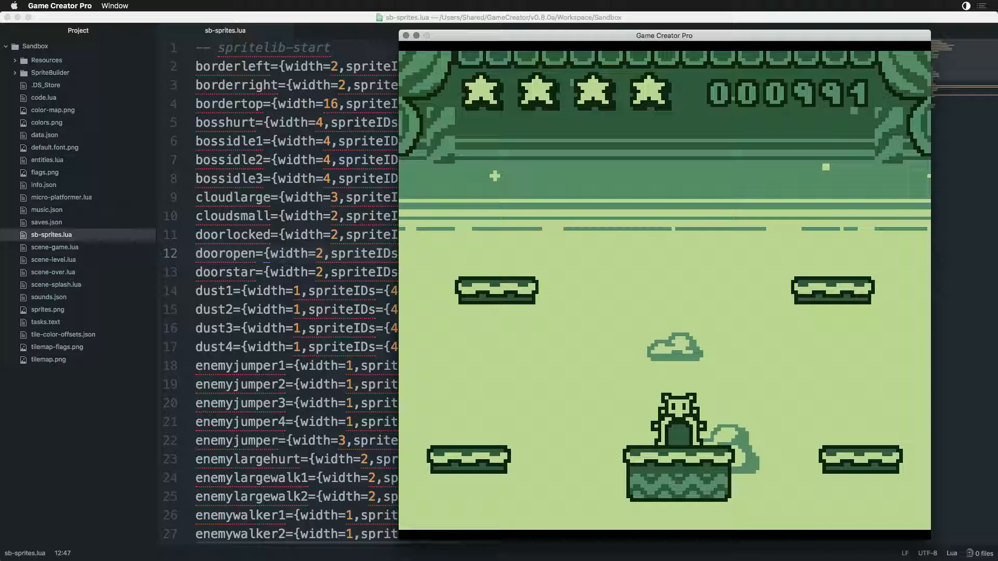
{"action": "key", "text": "Right"}
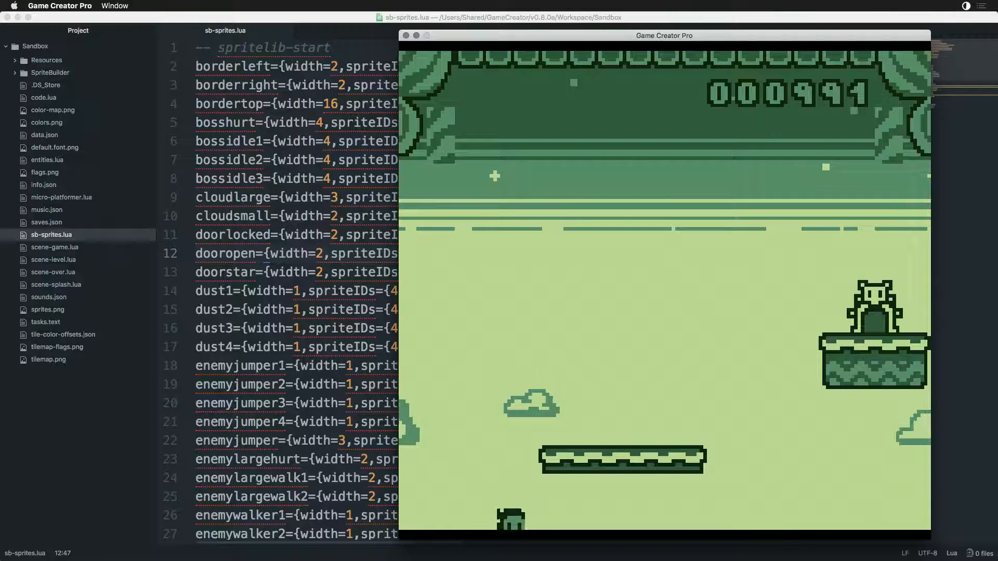
- Play the starless levels through Level 6, jumping from the floating platform towards the open door
{"action": "key", "text": "Left"}
{"action": "key", "text": "x"}
{"action": "key", "text": "Right"}
{"action": "key", "text": "x"}
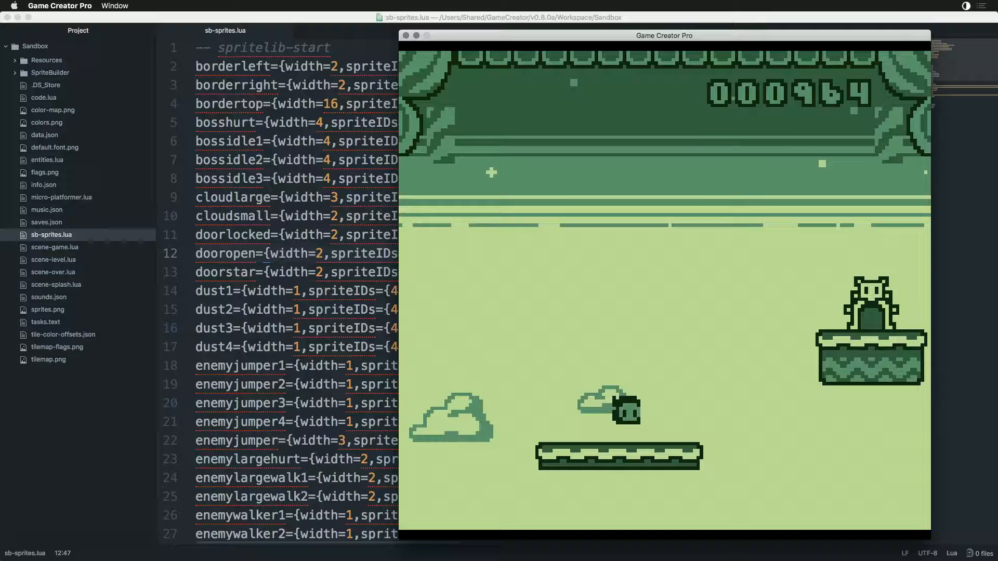
{"action": "key", "text": "x"}
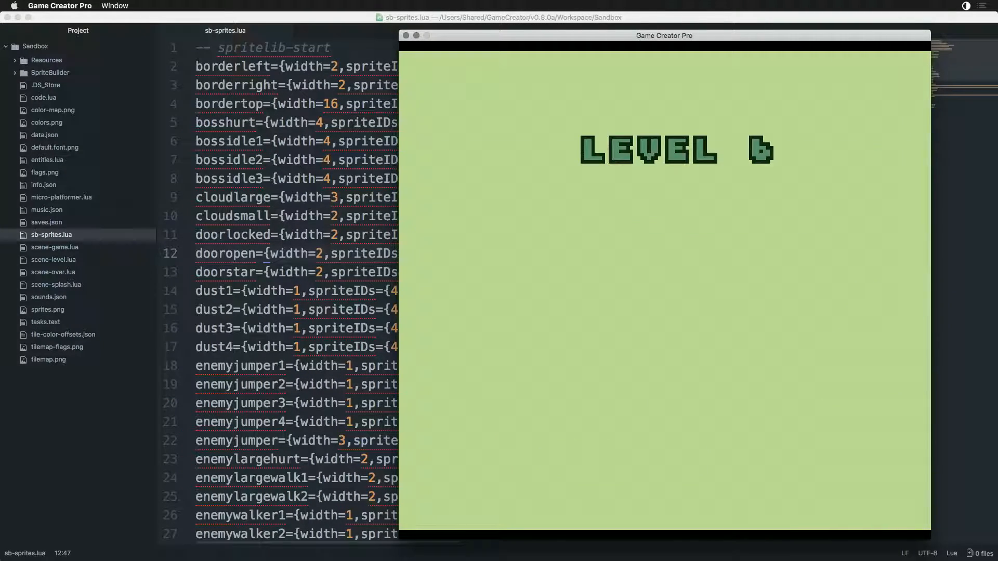
{"action": "key", "text": "Right"}
{"action": "key", "text": "Right"}
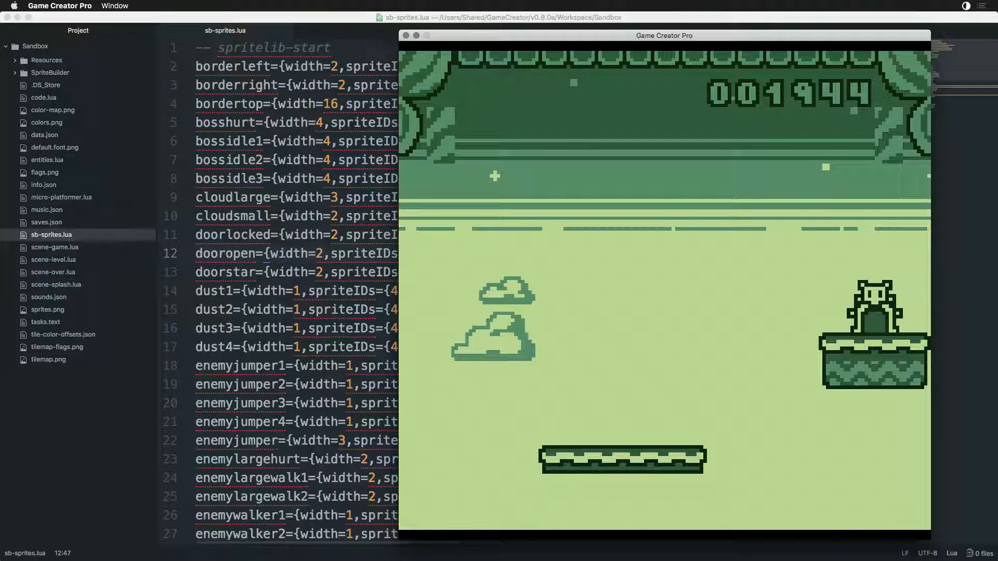
{"action": "key", "text": "Right"}
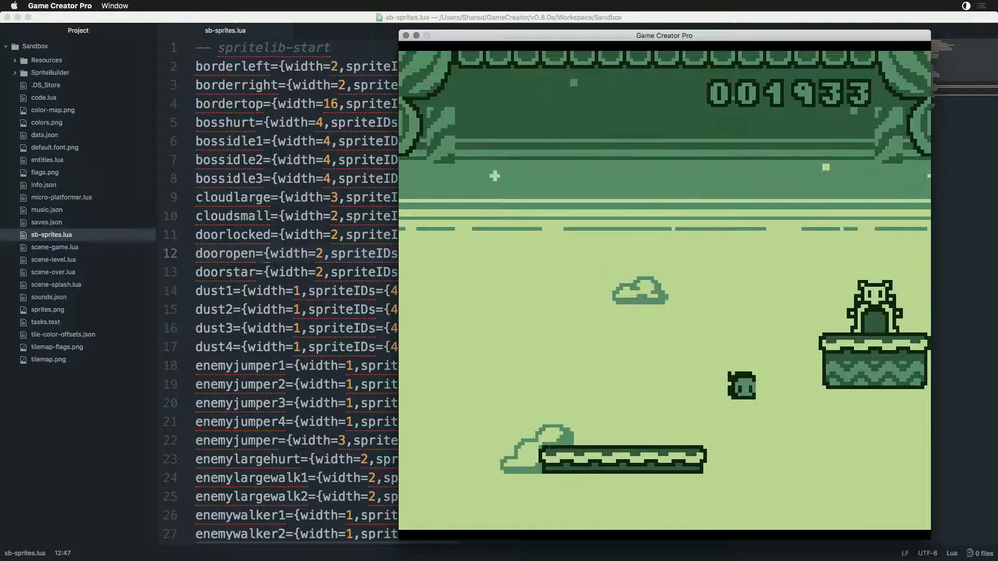
- Leave the current run, restart Reaper Boy and play Level 1
{"action": "key", "text": "Escape"}
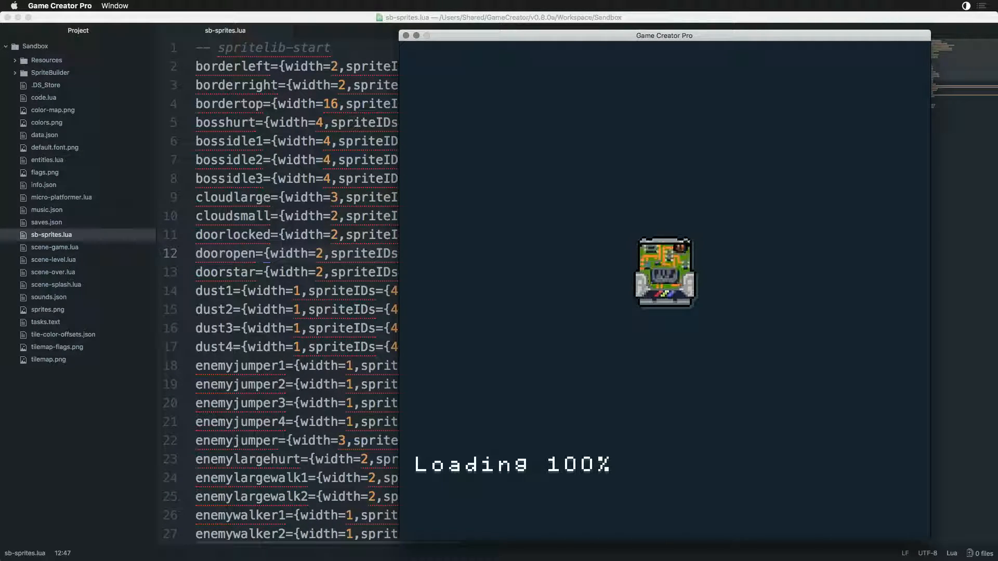
{"action": "key", "text": "x"}
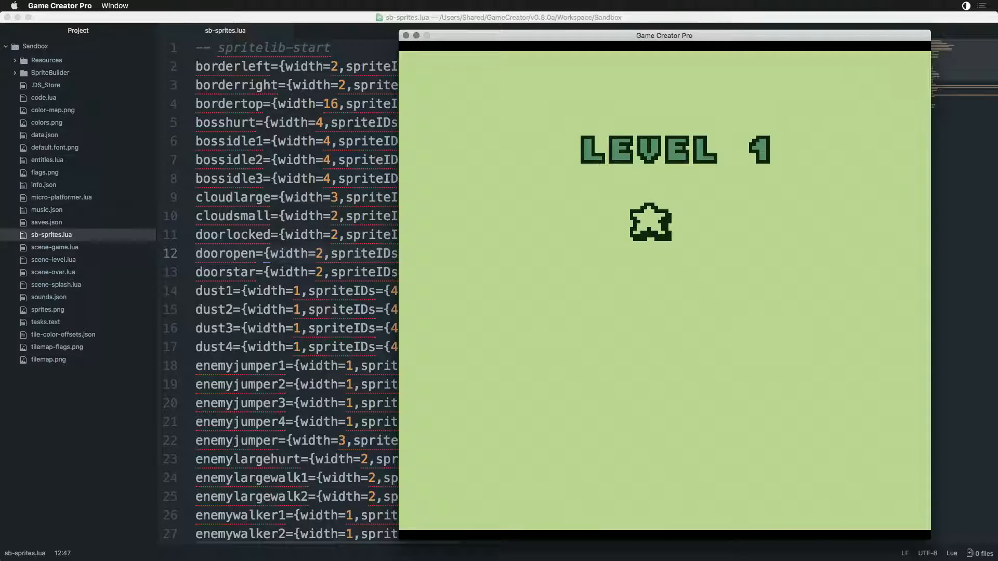
{"action": "key", "text": "Left"}
{"action": "key", "text": "x"}
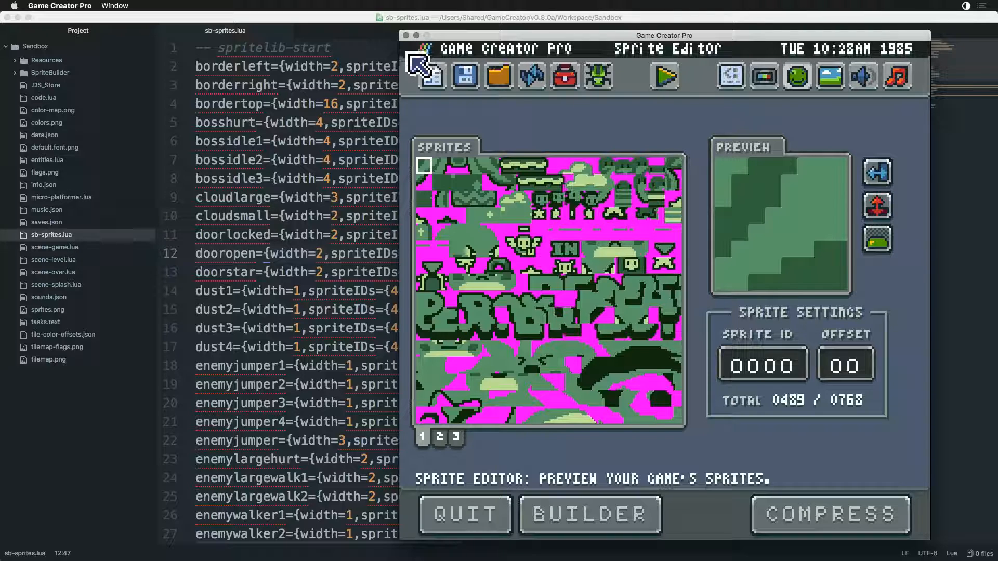
- Return to the editor, open the Tilemap Preview and show the flag layer at the first levels
{"action": "key", "text": "super+Tab"}
{"action": "left_click", "coordinate": [832, 82]}
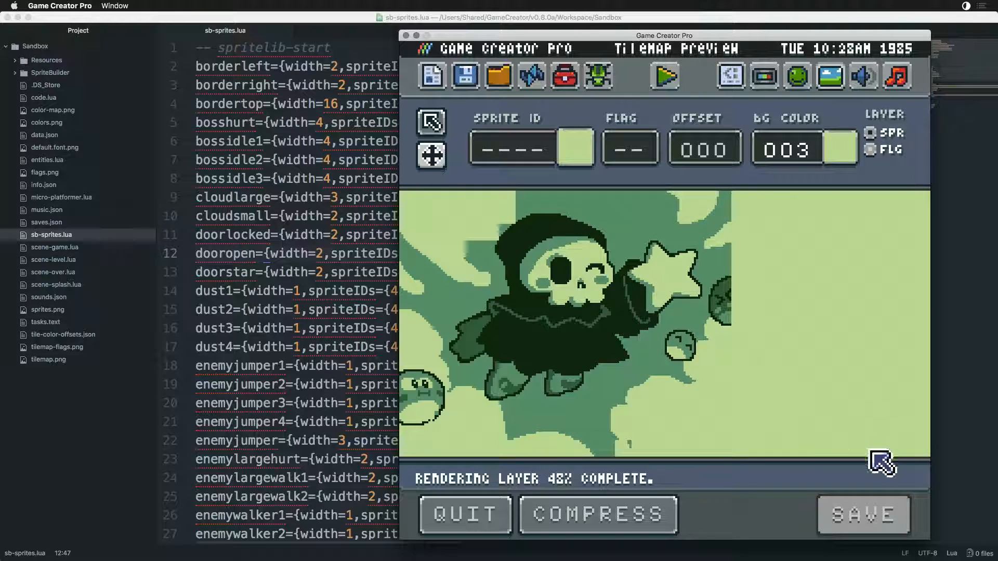
{"action": "left_click_drag", "start_coordinate": [526, 354], "coordinate": [527, 432]}
{"action": "left_click_drag", "start_coordinate": [785, 346], "coordinate": [781, 390]}
{"action": "left_click_drag", "start_coordinate": [643, 272], "coordinate": [675, 455]}
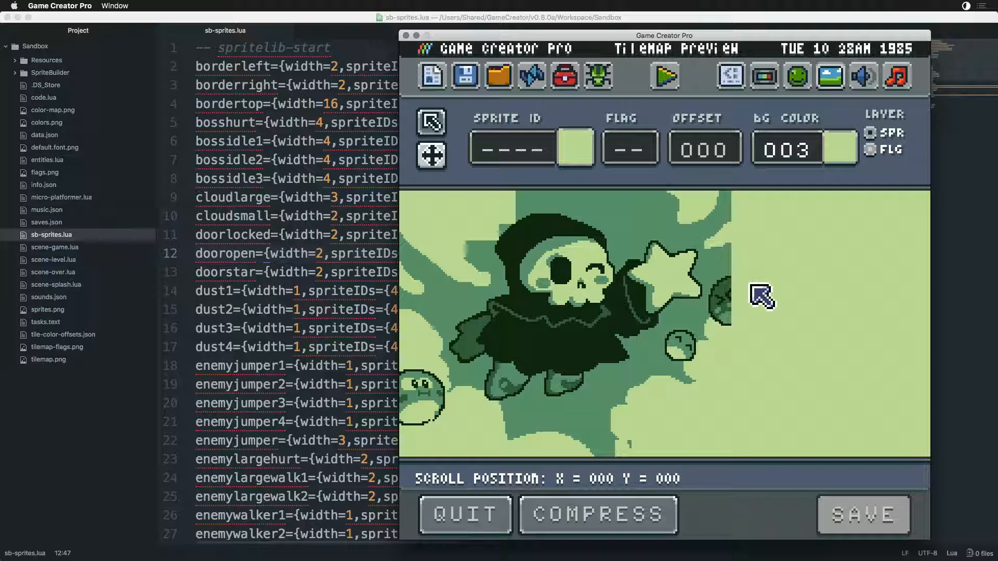
{"action": "left_click", "coordinate": [874, 150]}
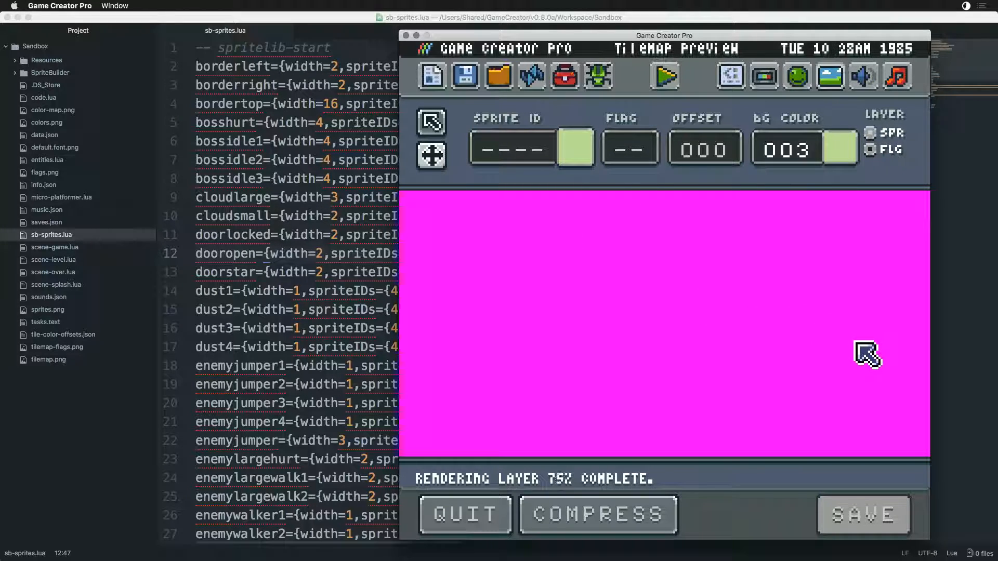
{"action": "left_click_drag", "start_coordinate": [874, 368], "coordinate": [832, 361]}
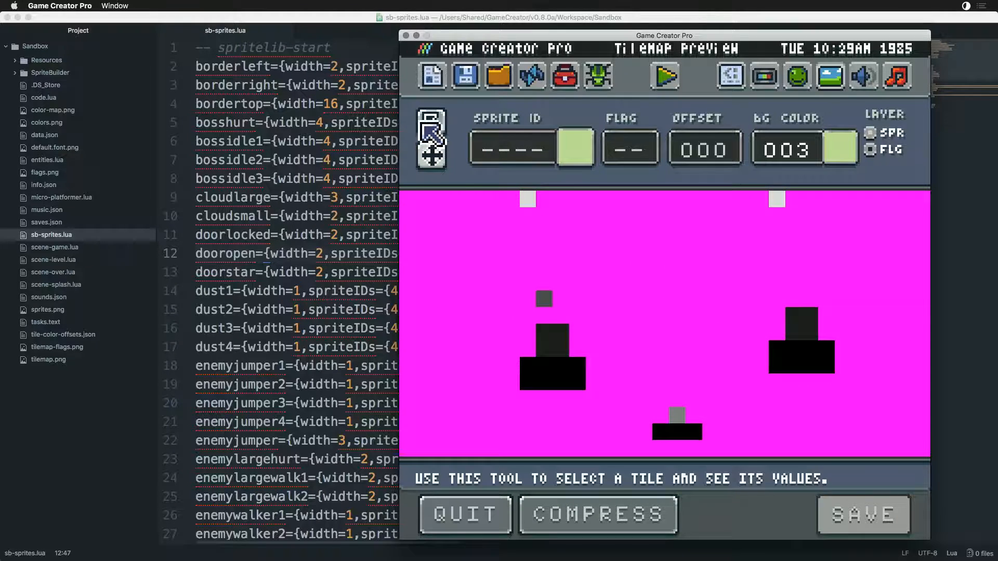
- Inspect the sprite ID and flag values of the level's upper marker, single grey tile and door tiles with the selection tool
{"action": "left_click", "coordinate": [432, 122]}
{"action": "left_click", "coordinate": [541, 204]}
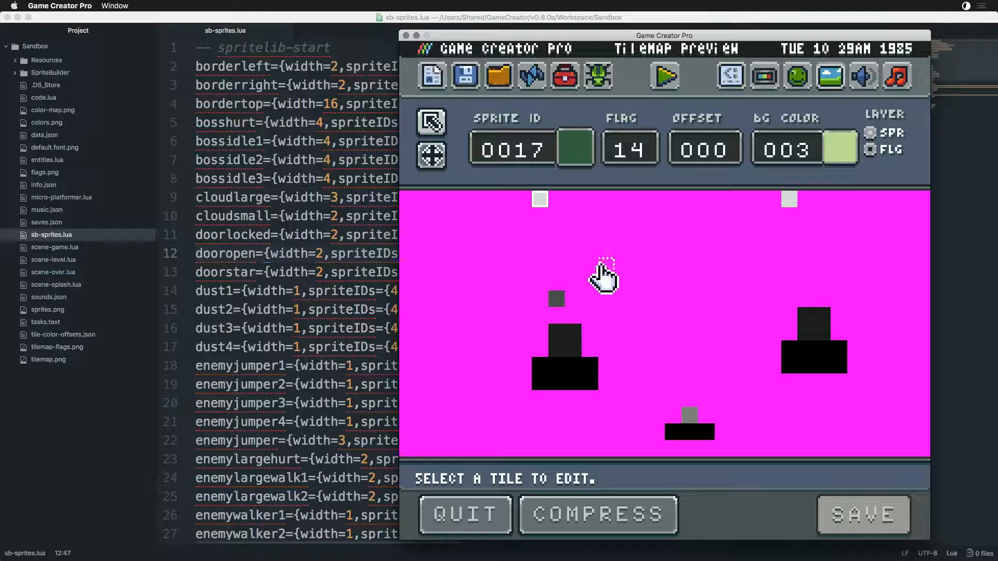
{"action": "left_click", "coordinate": [557, 301]}
{"action": "left_click", "coordinate": [572, 335]}
{"action": "left_click", "coordinate": [572, 350]}
{"action": "left_click", "coordinate": [557, 349]}
{"action": "left_click", "coordinate": [556, 335]}
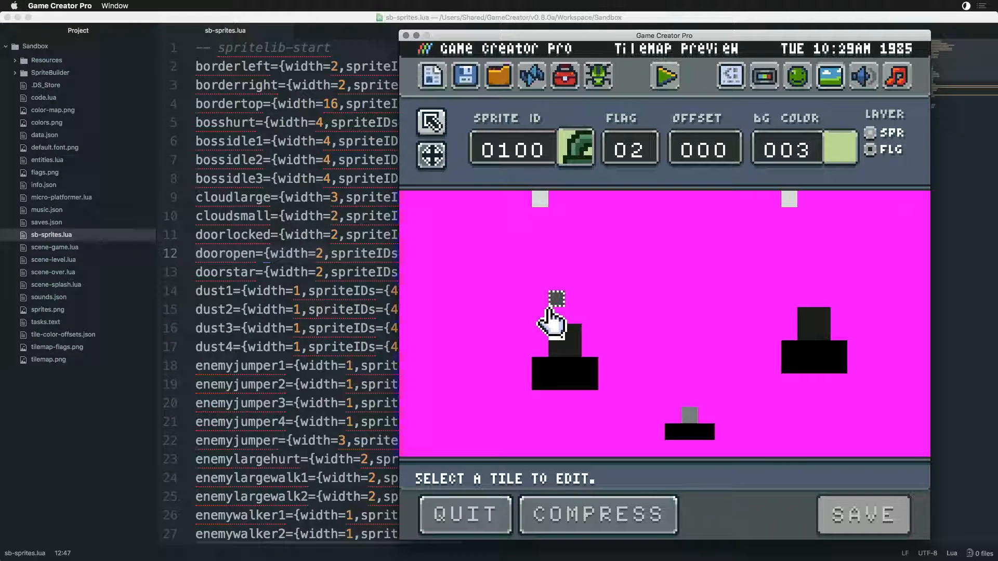
{"action": "left_click", "coordinate": [556, 299]}
{"action": "left_click", "coordinate": [541, 199]}
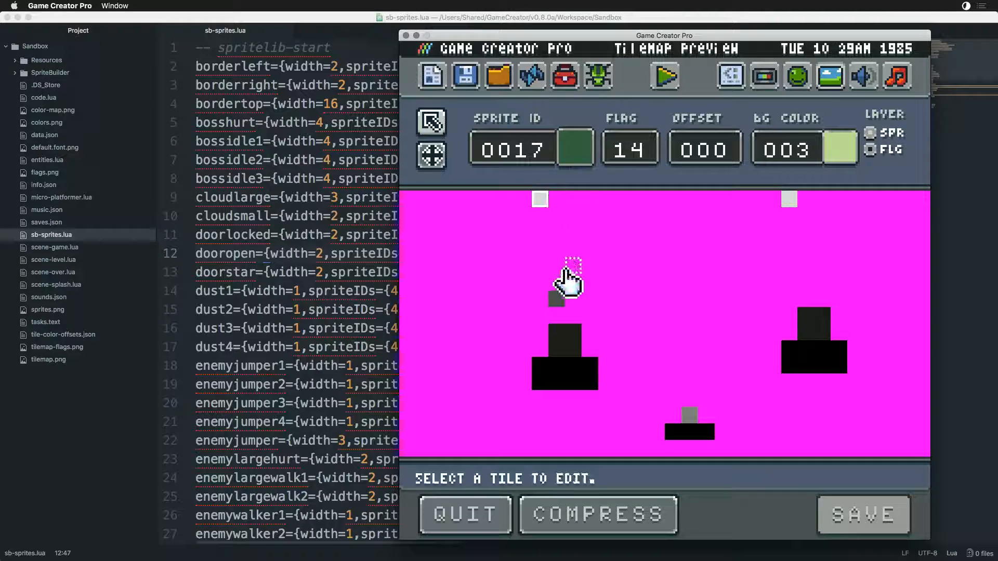
{"action": "left_click", "coordinate": [557, 299]}
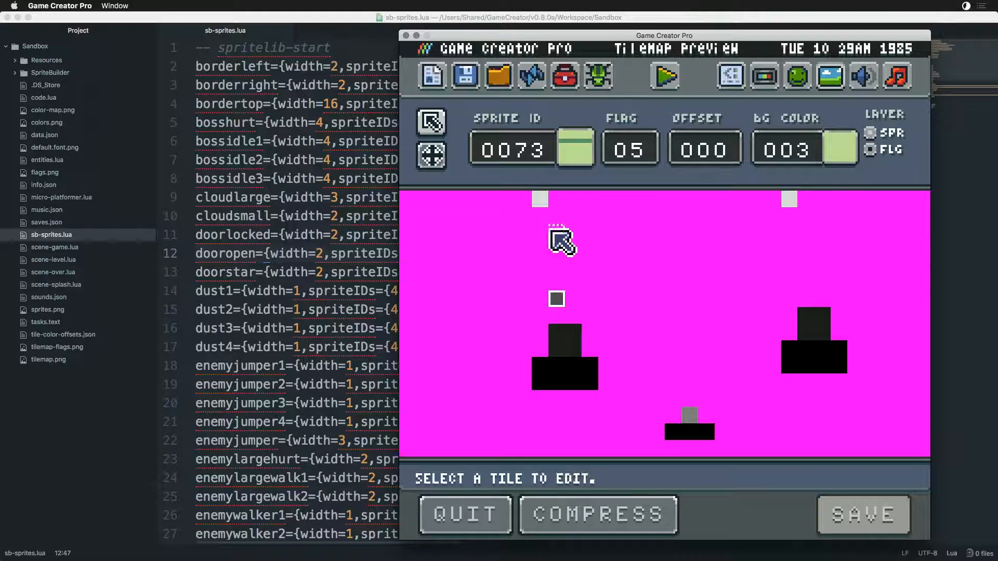
{"action": "left_click", "coordinate": [542, 197]}
- Move to the level with the large grey block in the flag layer and inspect the sprite ID and flag values of its tiles
{"action": "left_click", "coordinate": [432, 156]}
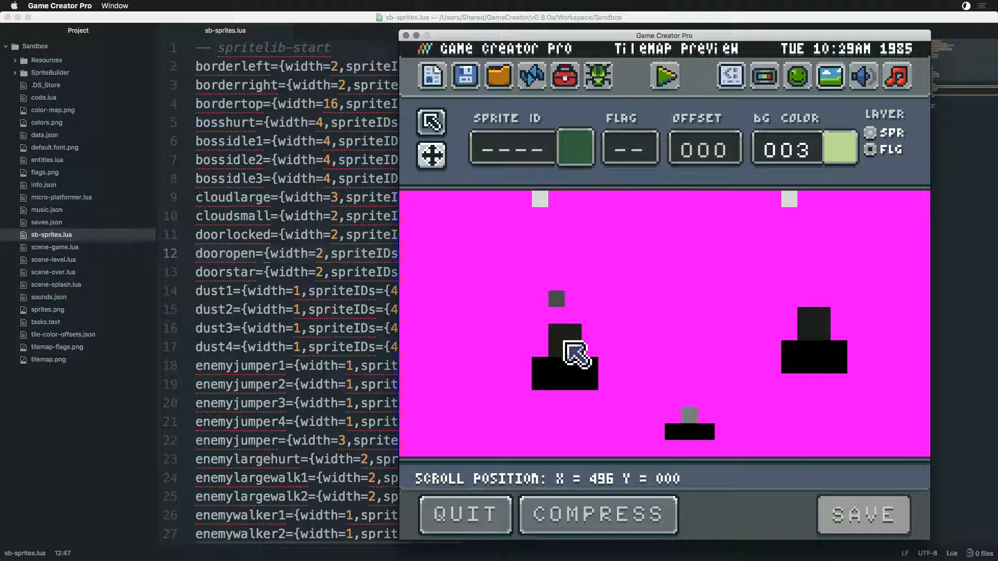
{"action": "left_click_drag", "start_coordinate": [665, 399], "coordinate": [693, 194]}
{"action": "left_click_drag", "start_coordinate": [755, 376], "coordinate": [635, 348]}
{"action": "left_click", "coordinate": [436, 127]}
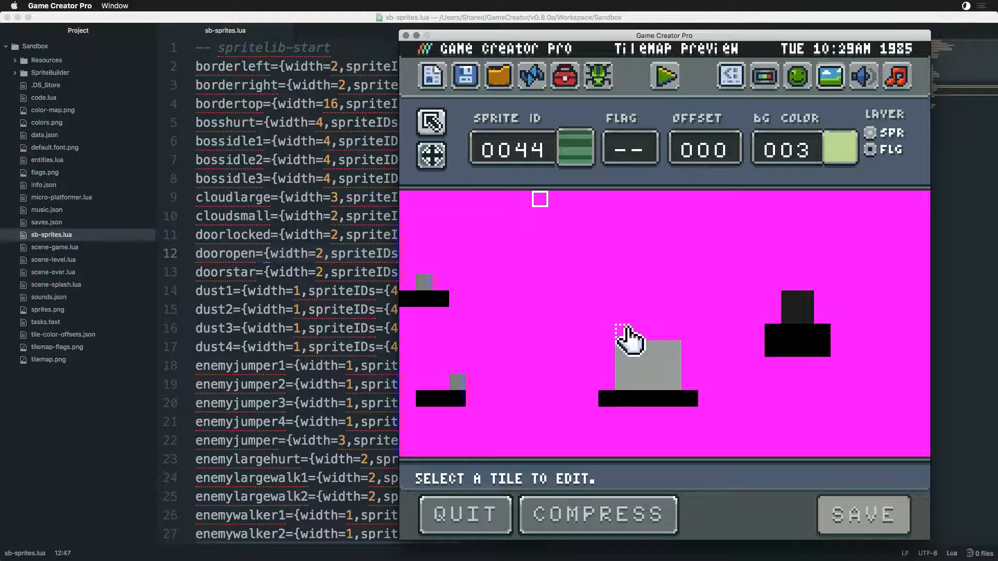
{"action": "left_click", "coordinate": [627, 352]}
{"action": "left_click", "coordinate": [643, 353]}
{"action": "left_click", "coordinate": [659, 354]}
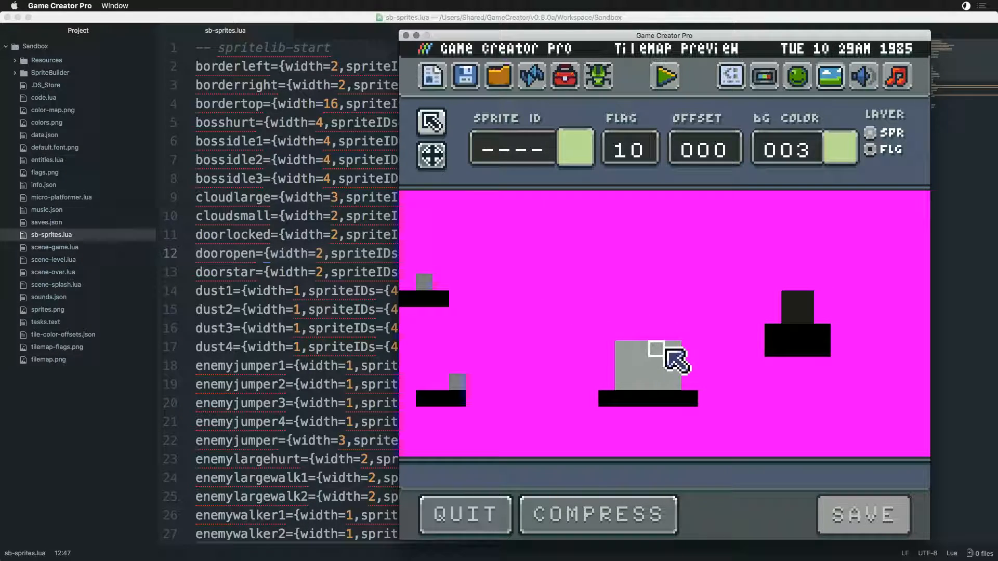
{"action": "left_click", "coordinate": [626, 382]}
{"action": "left_click", "coordinate": [623, 352]}
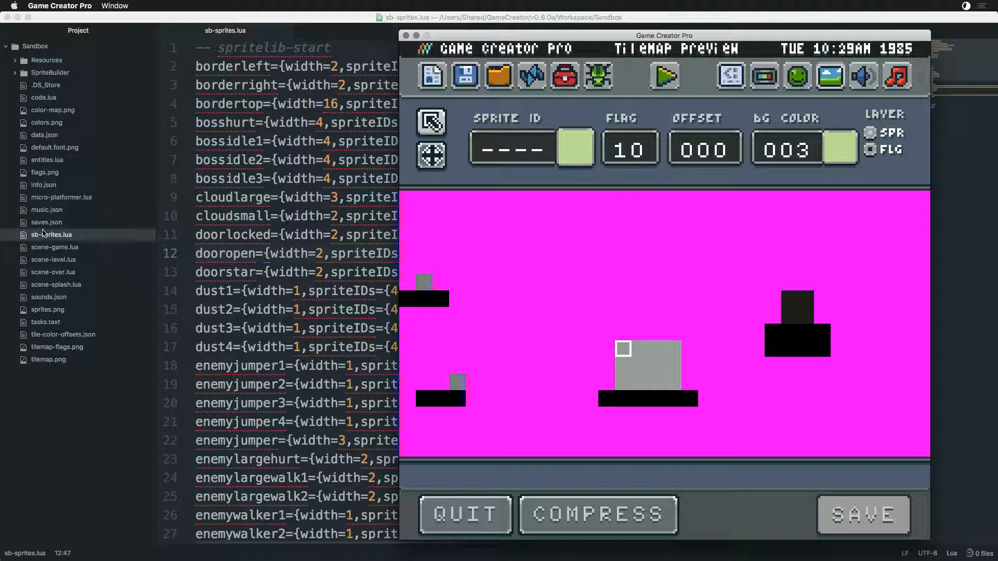
- Switch to Atom, open scene-level.lua and search the file for "Flag"
{"action": "left_click", "coordinate": [31, 241]}
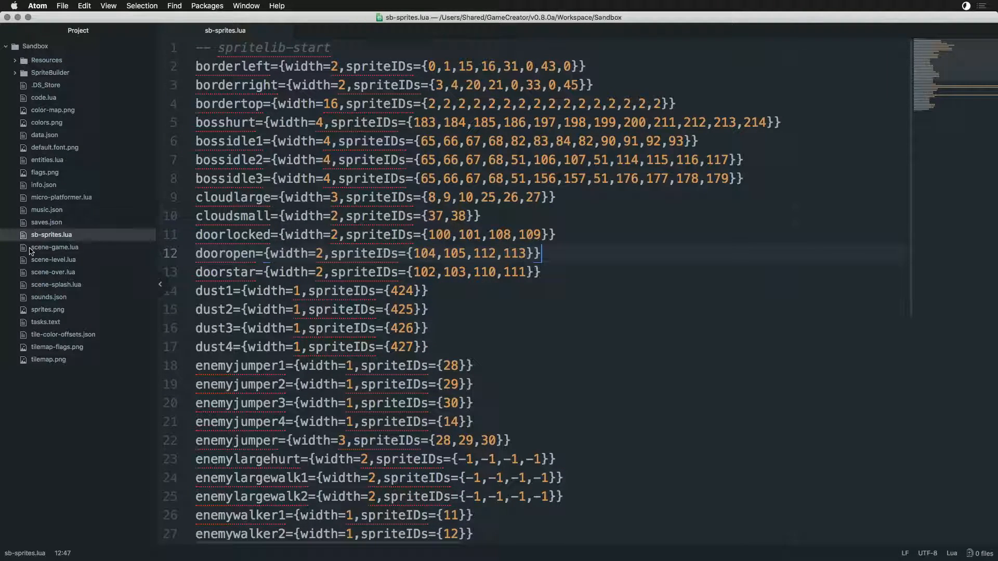
{"action": "left_click", "coordinate": [33, 263]}
{"action": "scroll", "coordinate": [520, 338], "scroll_direction": "down", "scroll_amount": 10}
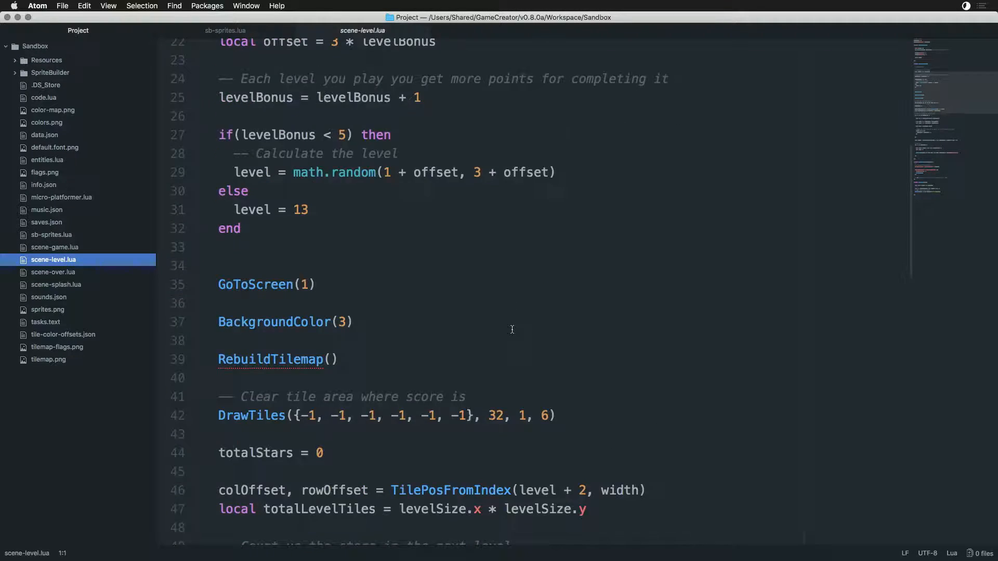
{"action": "scroll", "coordinate": [543, 357], "scroll_direction": "down", "scroll_amount": 5}
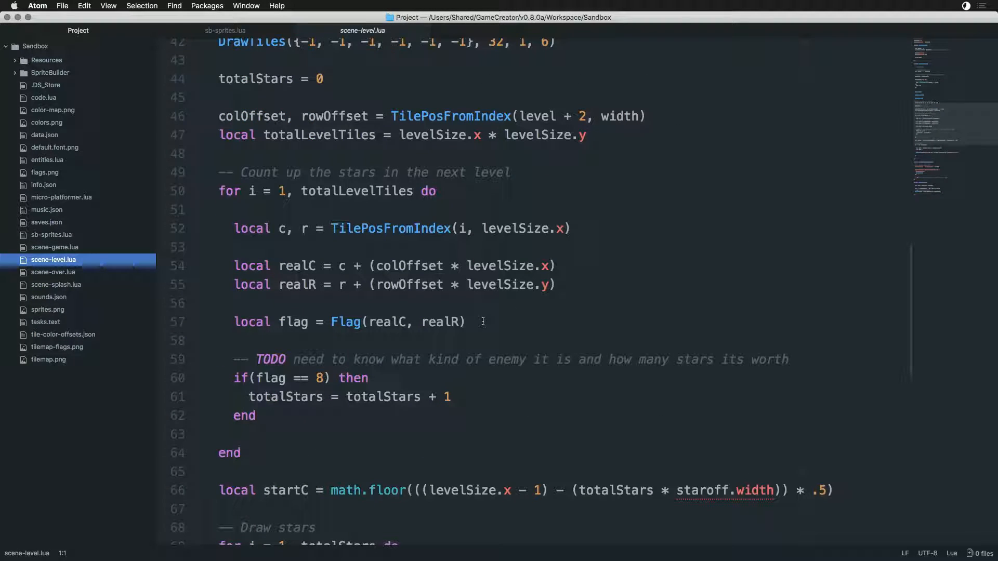
{"action": "key", "text": "super+f"}
{"action": "type", "text": "Flag"}
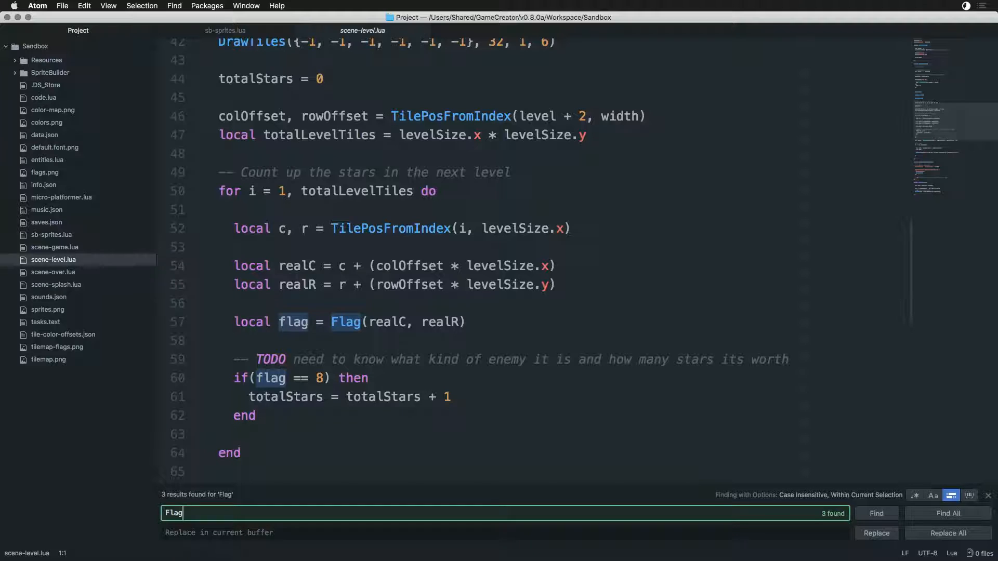
{"action": "key", "text": "Escape"}
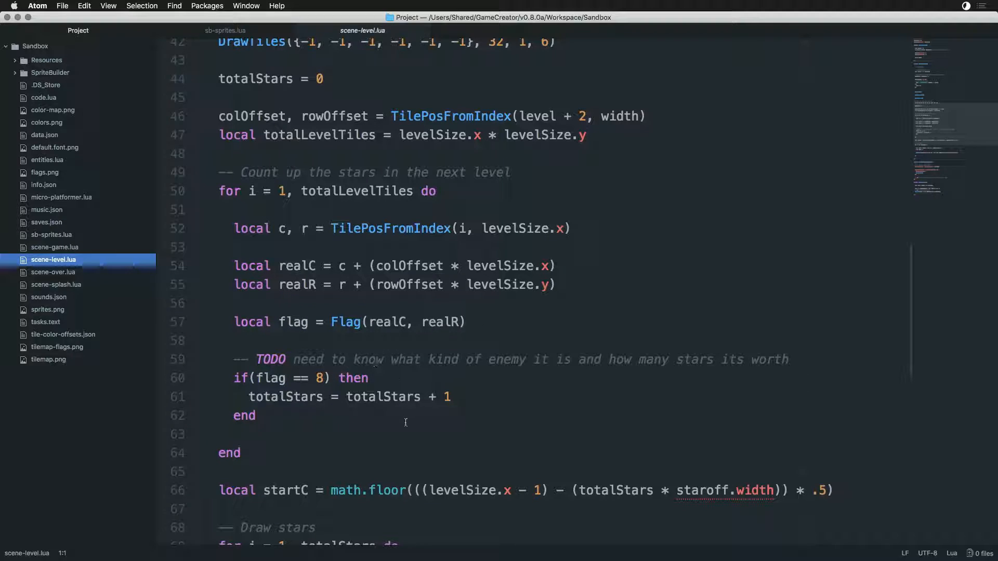
- Review scene-level.lua, examining how the flag variable counts the level's stars and how the Reset, Update and Draw functions set up a level
{"action": "scroll", "coordinate": [406, 420], "scroll_direction": "down", "scroll_amount": 2}
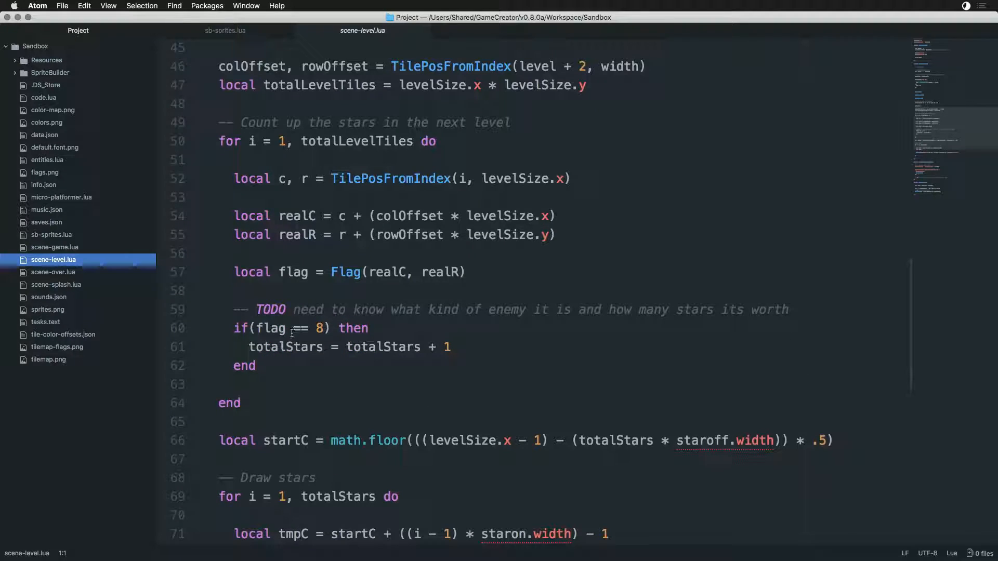
{"action": "double_click", "coordinate": [268, 328]}
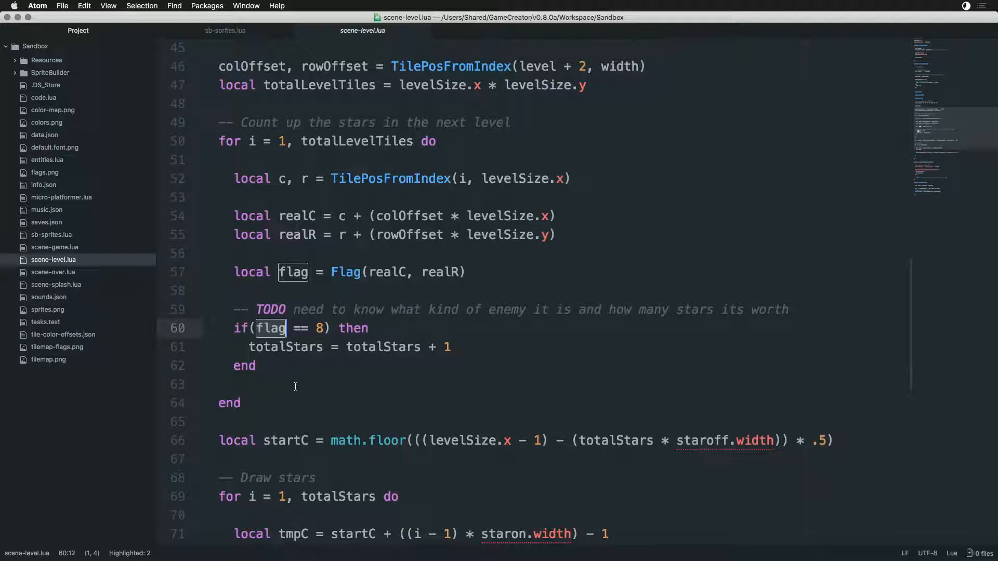
{"action": "scroll", "coordinate": [295, 387], "scroll_direction": "down", "scroll_amount": 3}
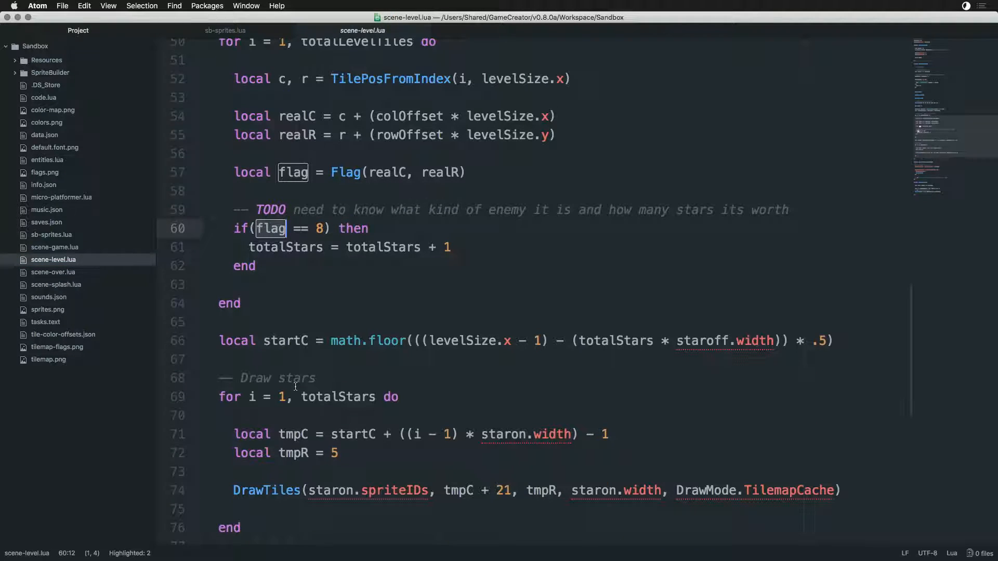
{"action": "double_click", "coordinate": [291, 176]}
{"action": "scroll", "coordinate": [333, 332], "scroll_direction": "down", "scroll_amount": 4}
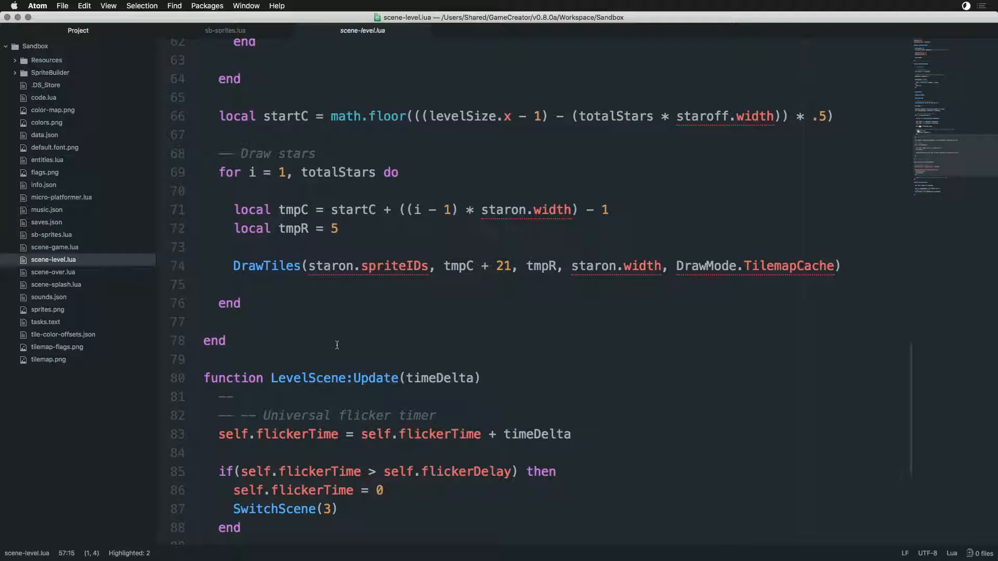
{"action": "scroll", "coordinate": [336, 345], "scroll_direction": "down", "scroll_amount": 3}
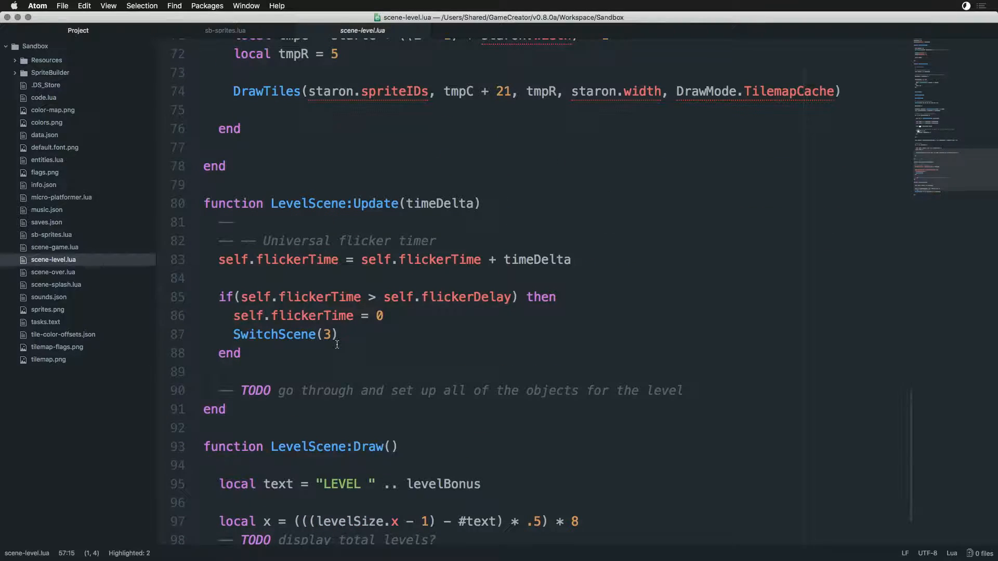
{"action": "scroll", "coordinate": [337, 345], "scroll_direction": "down", "scroll_amount": 2}
{"action": "scroll", "coordinate": [338, 343], "scroll_direction": "up", "scroll_amount": 15}
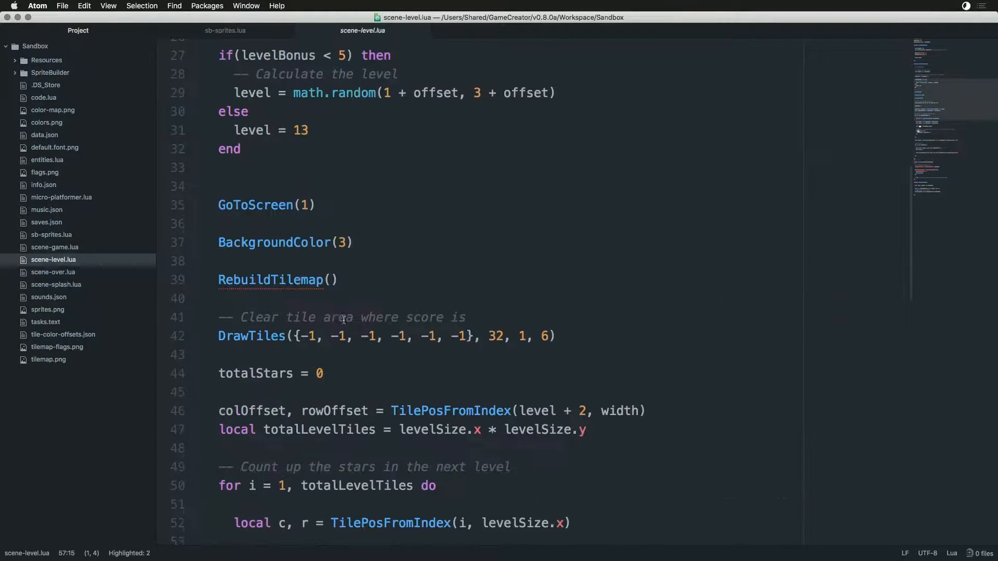
{"action": "scroll", "coordinate": [343, 320], "scroll_direction": "up", "scroll_amount": 8}
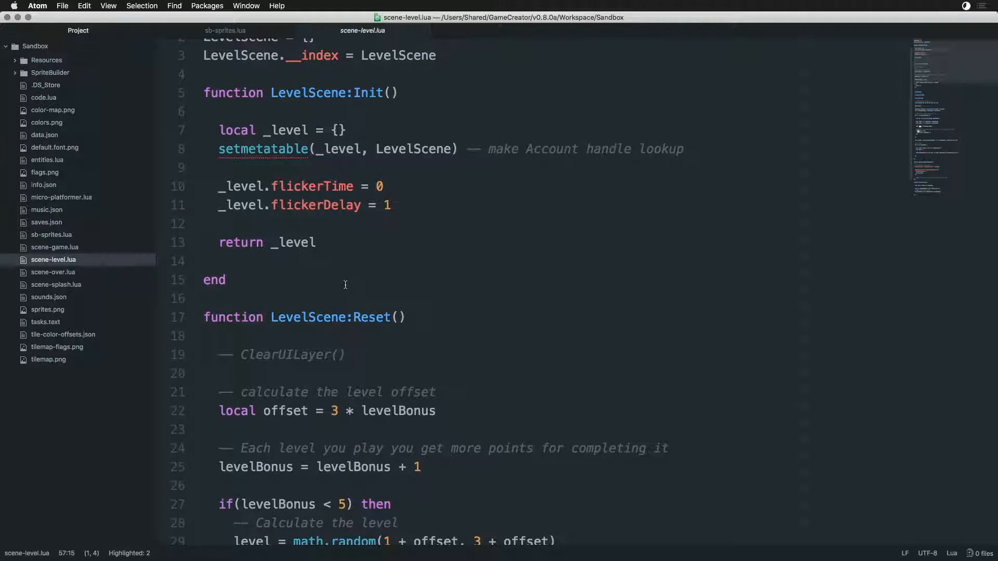
- Open scene-game.lua and find where GameScene:Reset loops through the level tiles and reads each tile's flag
{"action": "scroll", "coordinate": [343, 286], "scroll_direction": "up", "scroll_amount": 1}
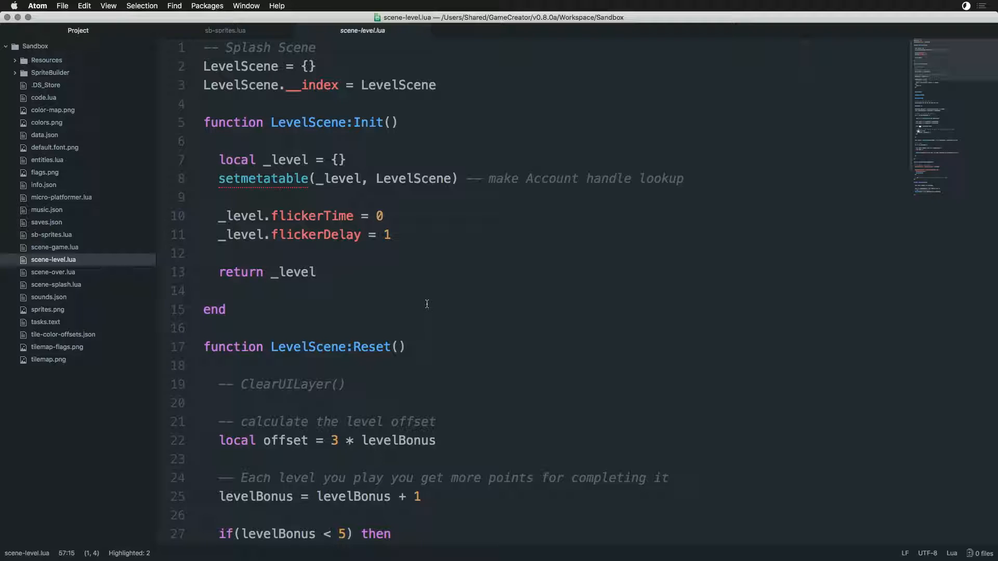
{"action": "left_click", "coordinate": [57, 251]}
{"action": "scroll", "coordinate": [517, 296], "scroll_direction": "down", "scroll_amount": 9}
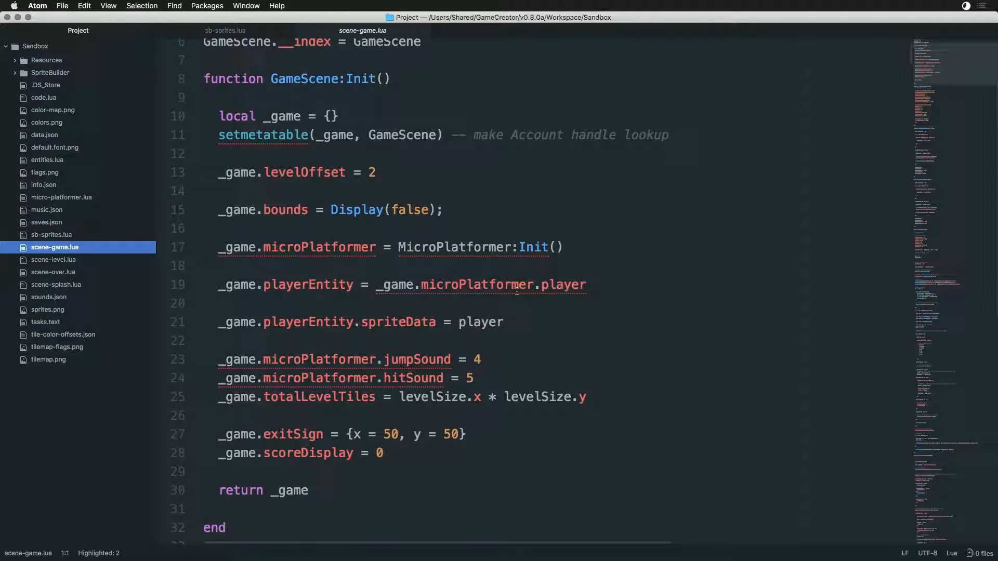
{"action": "scroll", "coordinate": [528, 319], "scroll_direction": "down", "scroll_amount": 15}
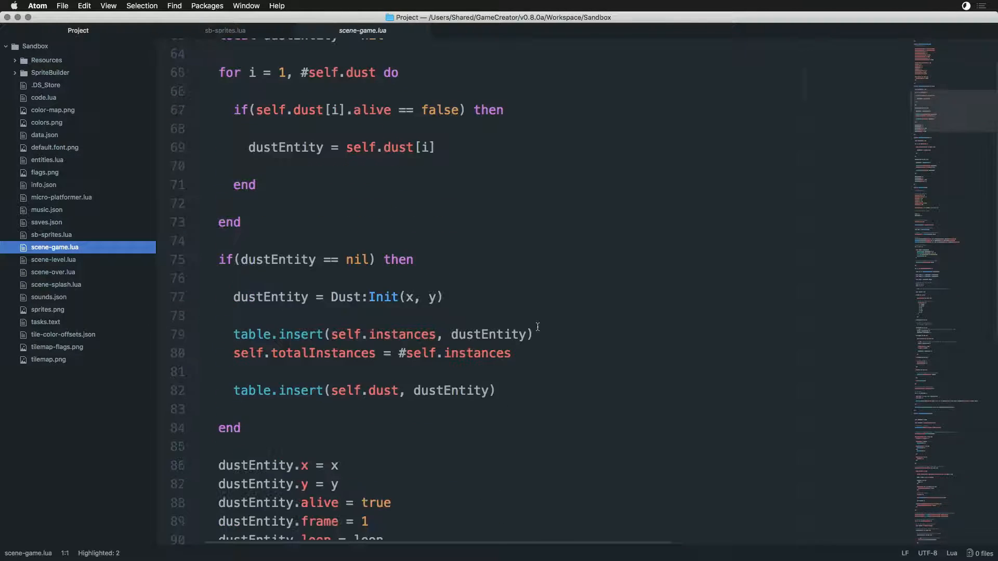
{"action": "scroll", "coordinate": [536, 328], "scroll_direction": "down", "scroll_amount": 4}
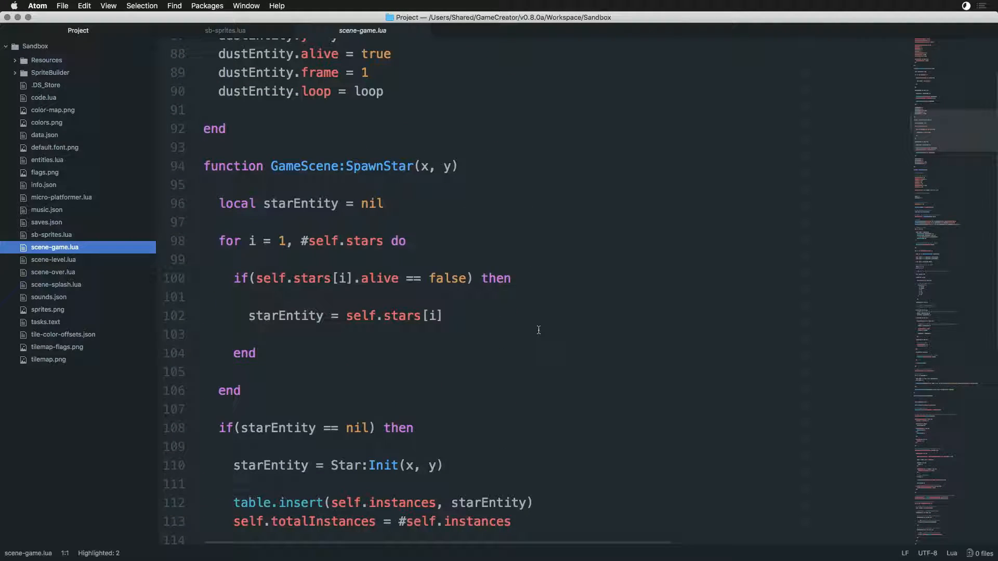
{"action": "scroll", "coordinate": [539, 328], "scroll_direction": "down", "scroll_amount": 1}
{"action": "scroll", "coordinate": [538, 325], "scroll_direction": "down", "scroll_amount": 8}
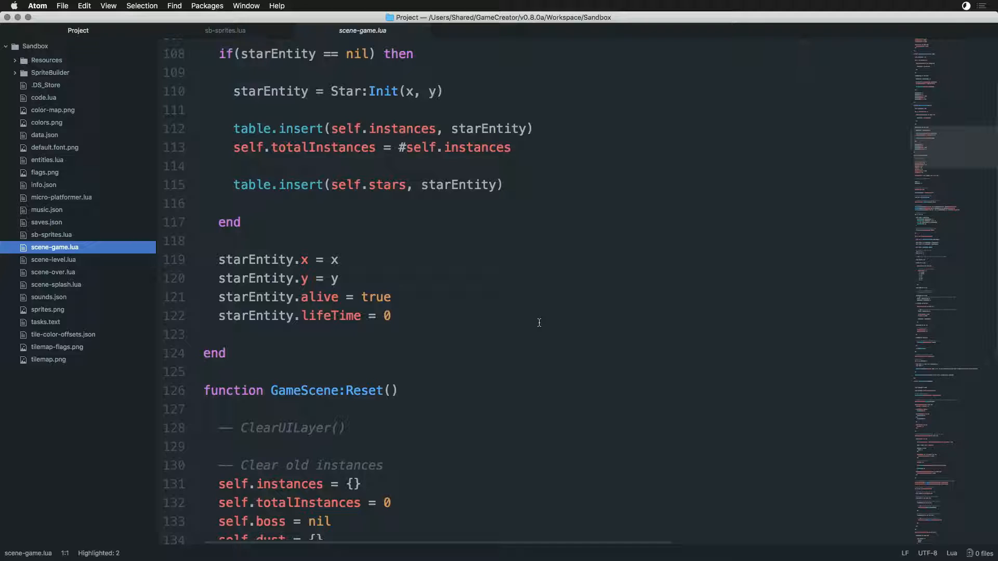
{"action": "scroll", "coordinate": [538, 319], "scroll_direction": "down", "scroll_amount": 8}
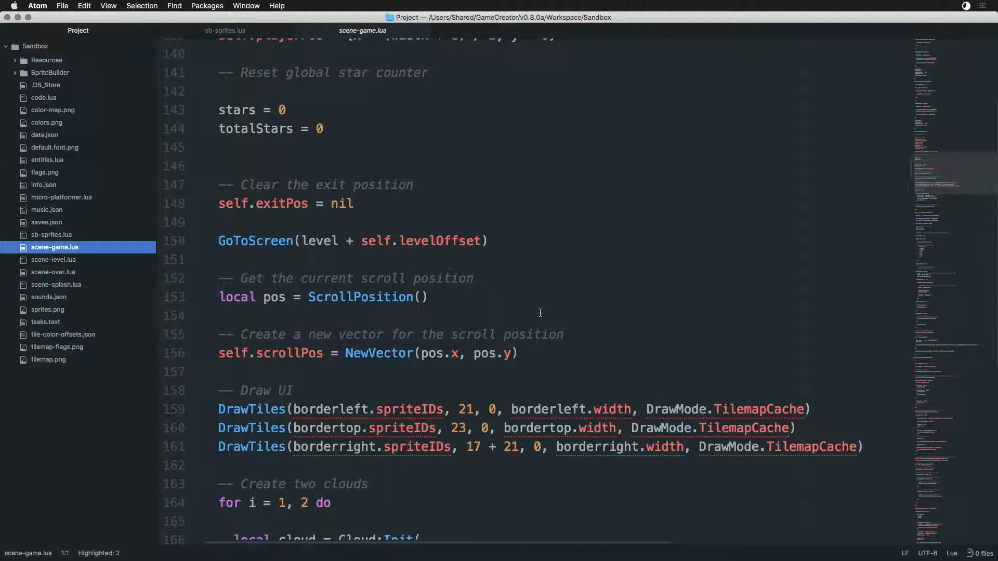
{"action": "scroll", "coordinate": [541, 313], "scroll_direction": "down", "scroll_amount": 3}
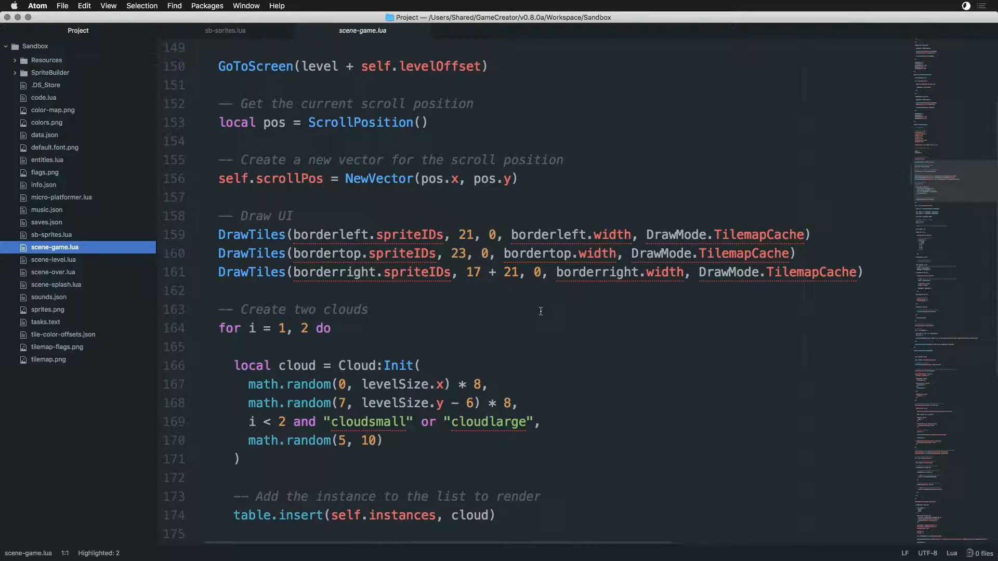
{"action": "scroll", "coordinate": [540, 312], "scroll_direction": "down", "scroll_amount": 4}
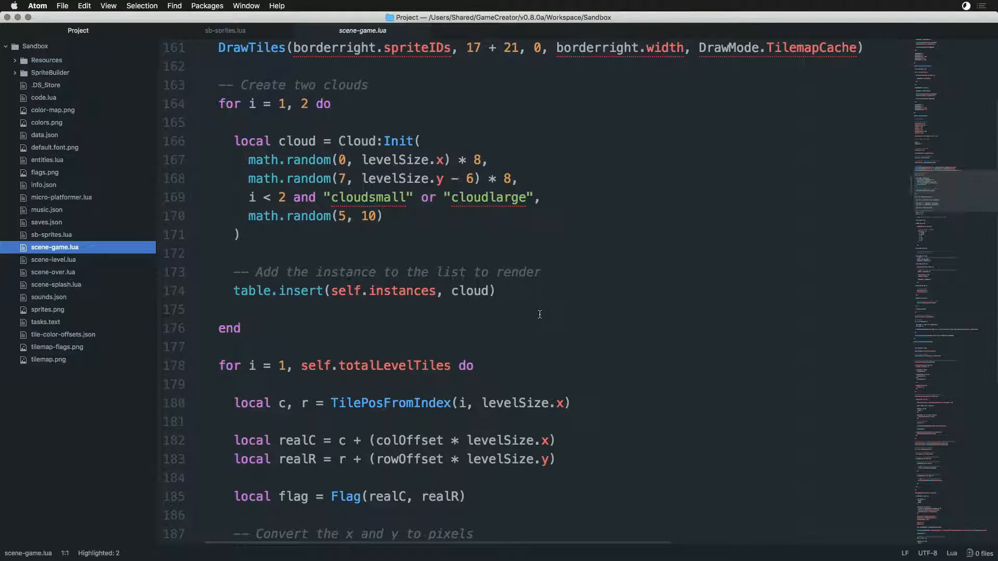
{"action": "scroll", "coordinate": [540, 315], "scroll_direction": "down", "scroll_amount": 5}
{"action": "scroll", "coordinate": [538, 312], "scroll_direction": "down", "scroll_amount": 2}
{"action": "scroll", "coordinate": [539, 312], "scroll_direction": "down", "scroll_amount": 4}
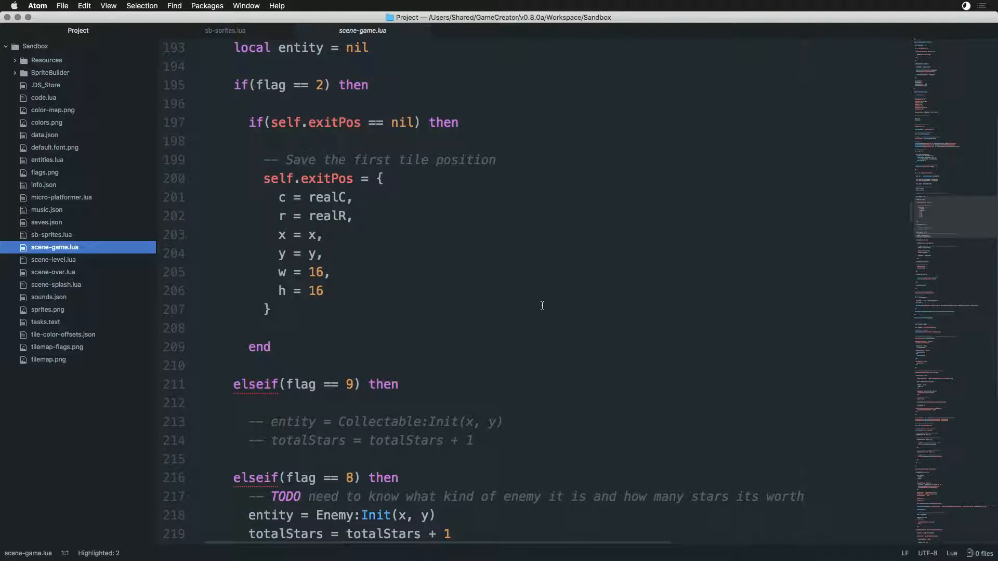
- Examine the flag checks in the tile loop for the exit position, collectable, enemy and boss
{"action": "scroll", "coordinate": [543, 306], "scroll_direction": "up", "scroll_amount": 2}
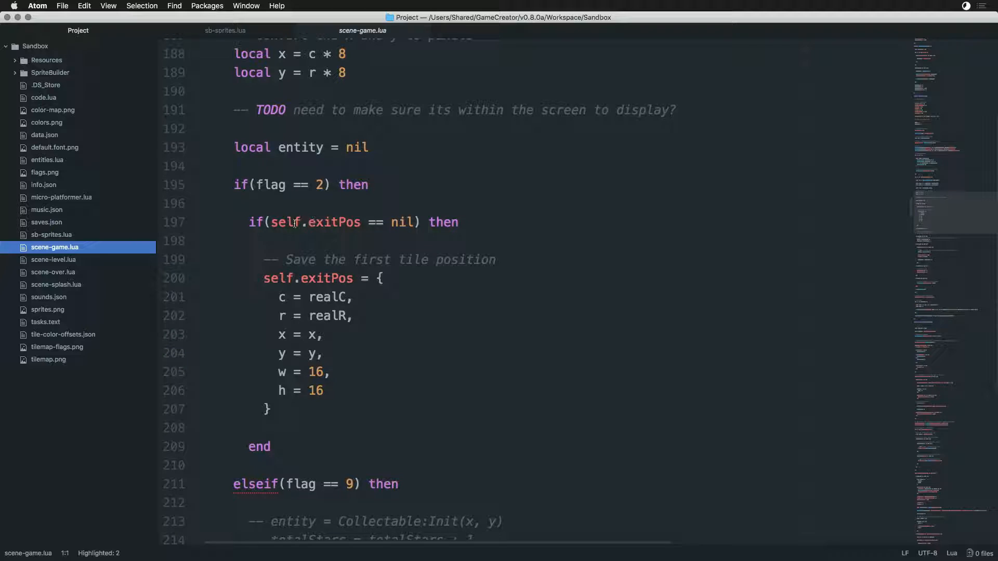
{"action": "left_click_drag", "start_coordinate": [268, 222], "coordinate": [403, 224]}
{"action": "left_click", "coordinate": [435, 277]}
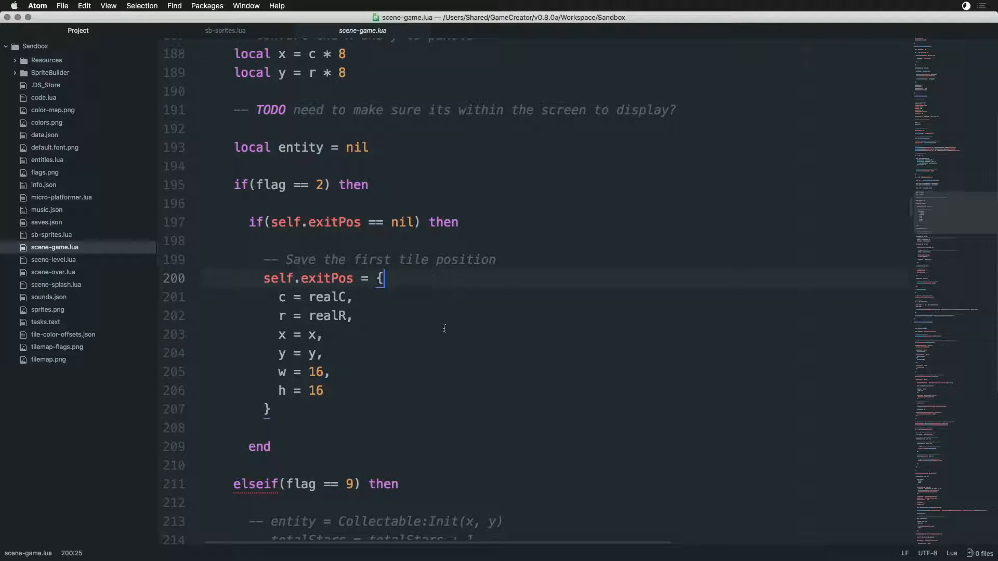
{"action": "scroll", "coordinate": [452, 324], "scroll_direction": "down", "scroll_amount": 3}
{"action": "scroll", "coordinate": [471, 280], "scroll_direction": "down", "scroll_amount": 2}
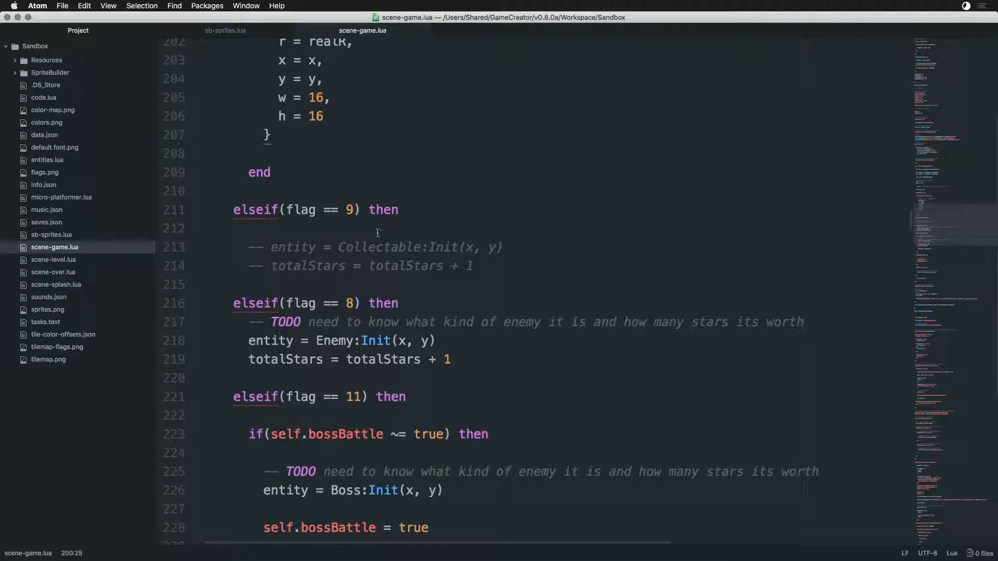
{"action": "left_click", "coordinate": [324, 247]}
{"action": "scroll", "coordinate": [430, 297], "scroll_direction": "down", "scroll_amount": 2}
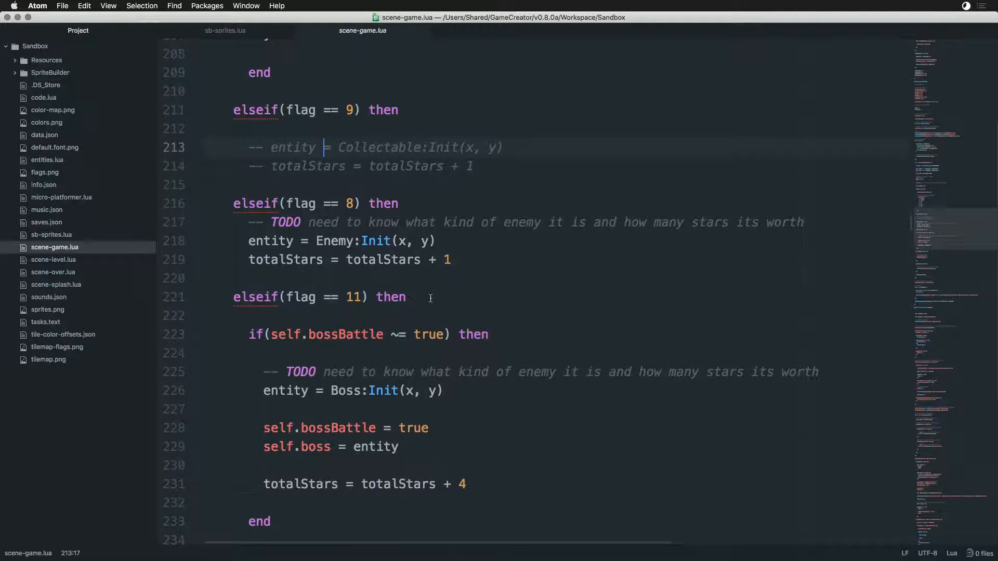
{"action": "left_click_drag", "start_coordinate": [483, 264], "coordinate": [275, 201]}
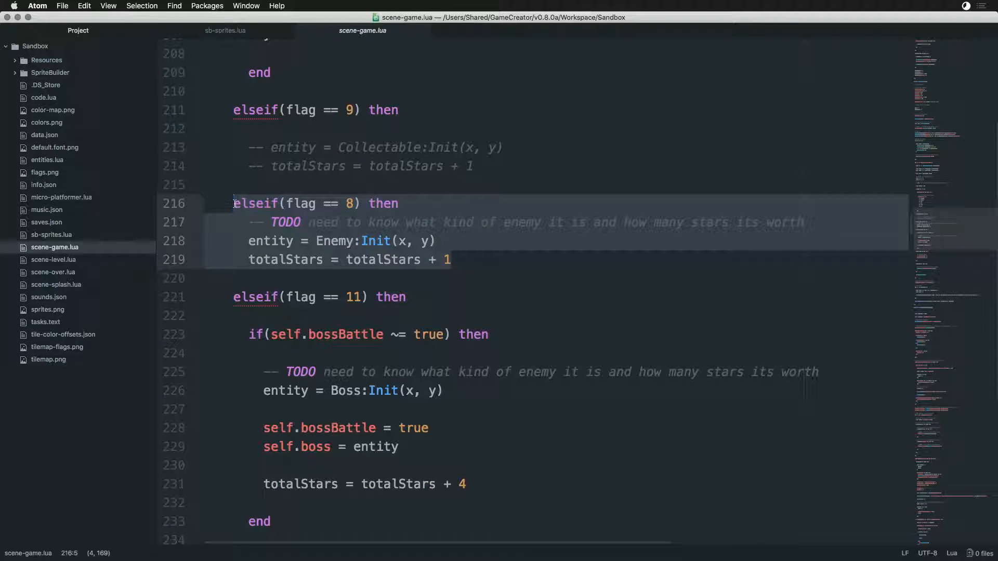
{"action": "scroll", "coordinate": [312, 273], "scroll_direction": "down", "scroll_amount": 1}
{"action": "left_click", "coordinate": [358, 247]}
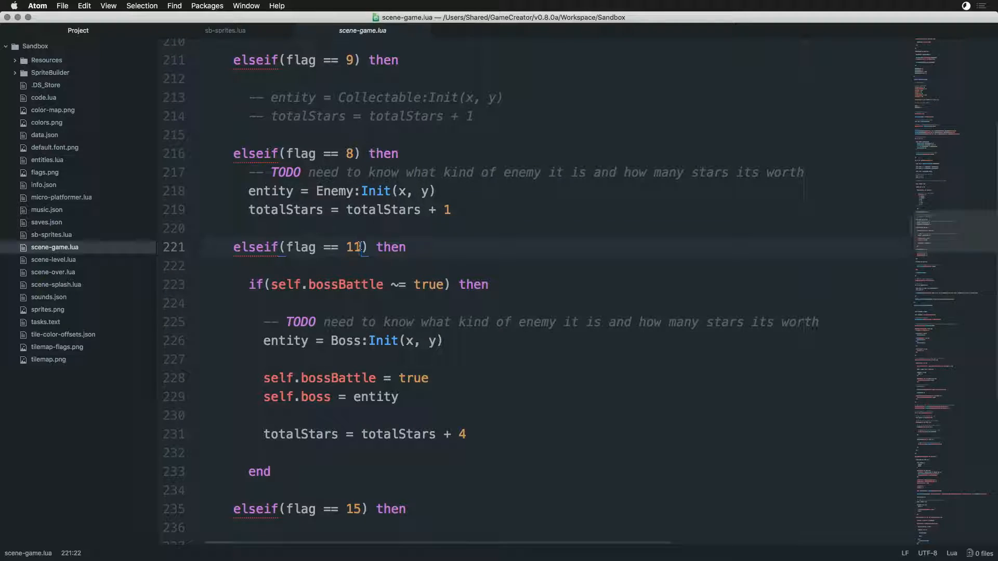
- Switch to Game Creator Pro and inspect the flag values of the large grey block and the single grey tile beside it
{"action": "key", "text": "super+Tab"}
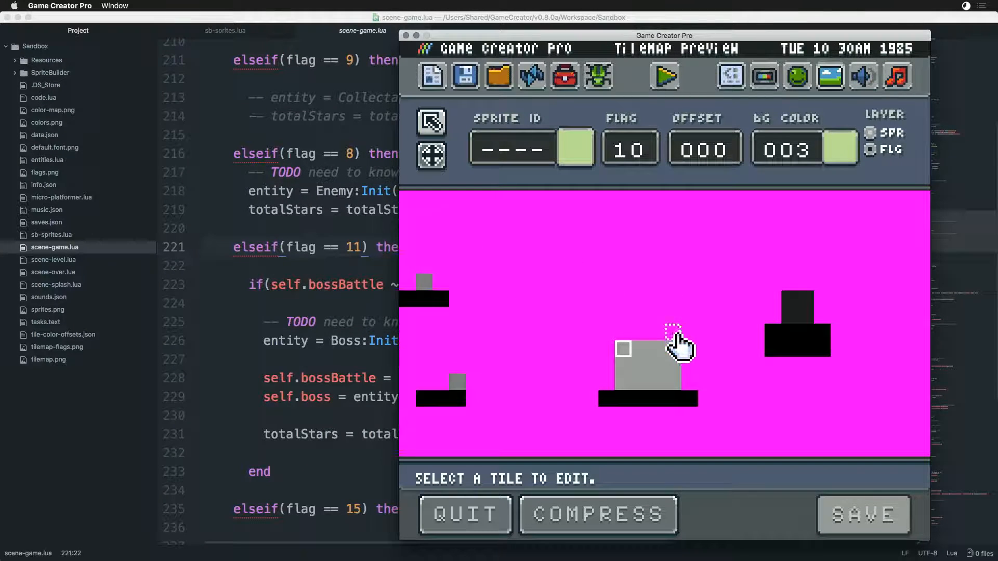
{"action": "left_click", "coordinate": [641, 350]}
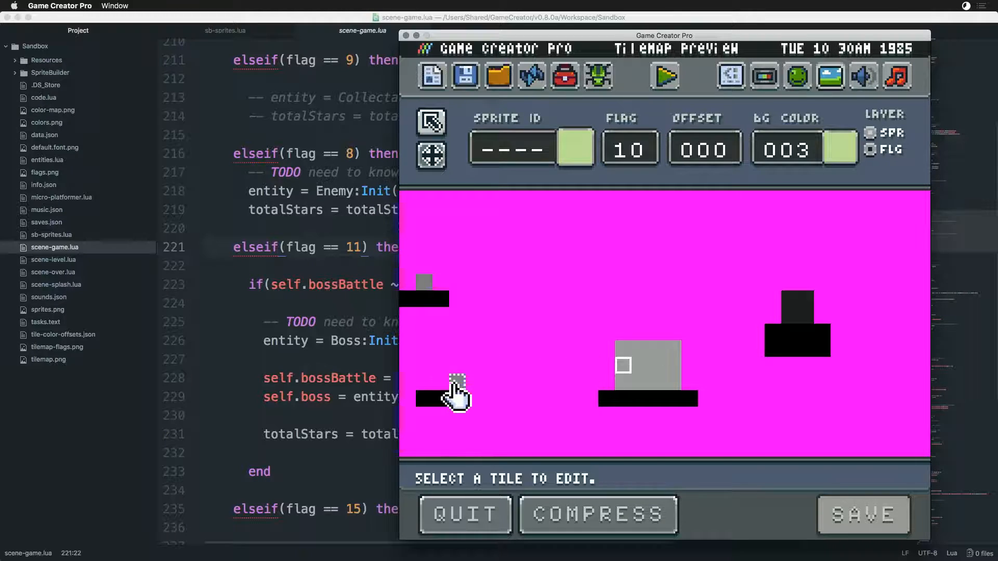
{"action": "left_click", "coordinate": [457, 388]}
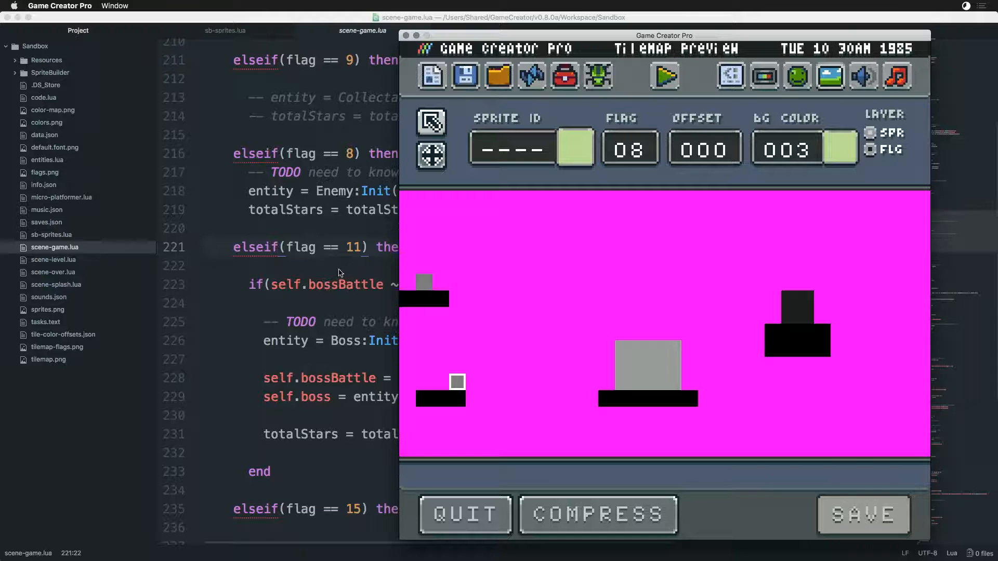
{"action": "left_click", "coordinate": [624, 364]}
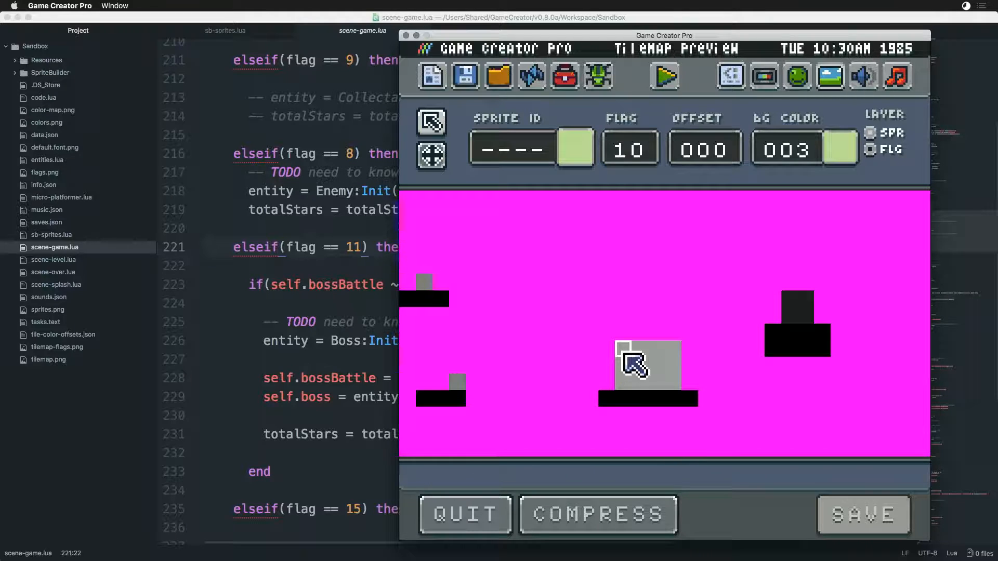
{"action": "left_click", "coordinate": [640, 354]}
{"action": "left_click", "coordinate": [671, 354]}
{"action": "left_click", "coordinate": [637, 353]}
{"action": "left_click", "coordinate": [628, 353]}
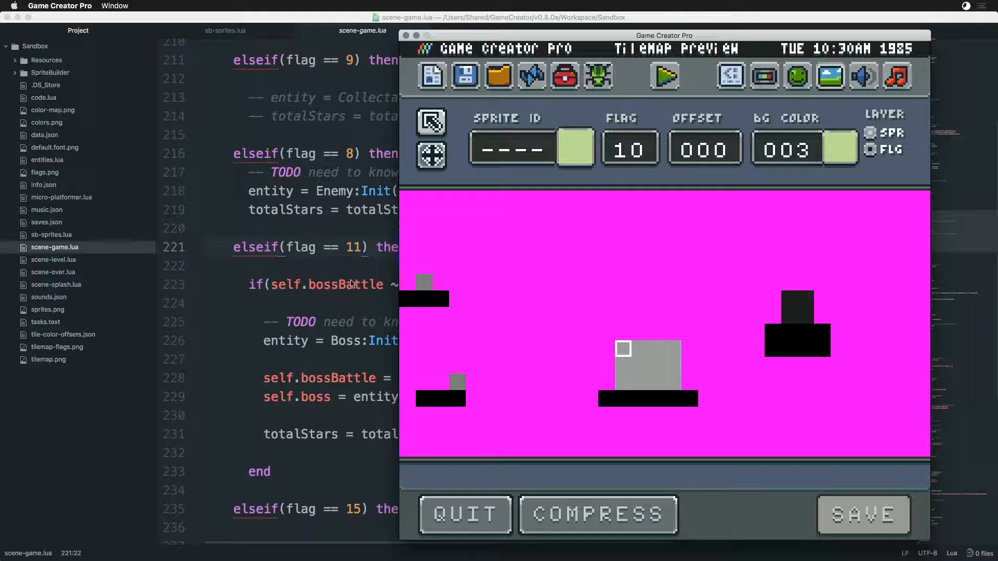
- In Atom, set the boss branch's flag check to 10 and the player-reset branch's flag check to 14 in scene-game.lua
{"action": "left_click", "coordinate": [354, 255]}
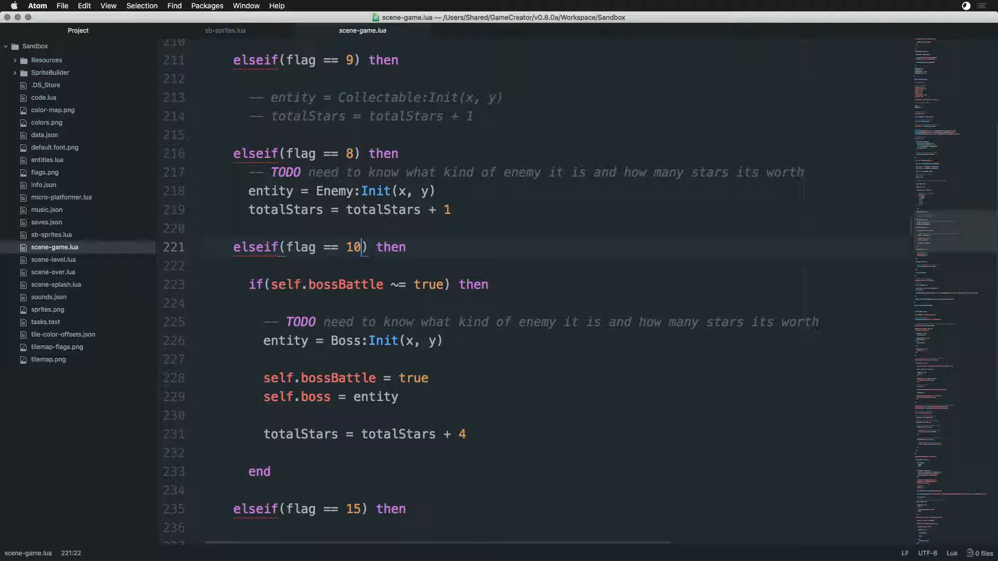
{"action": "scroll", "coordinate": [408, 361], "scroll_direction": "down", "scroll_amount": 5}
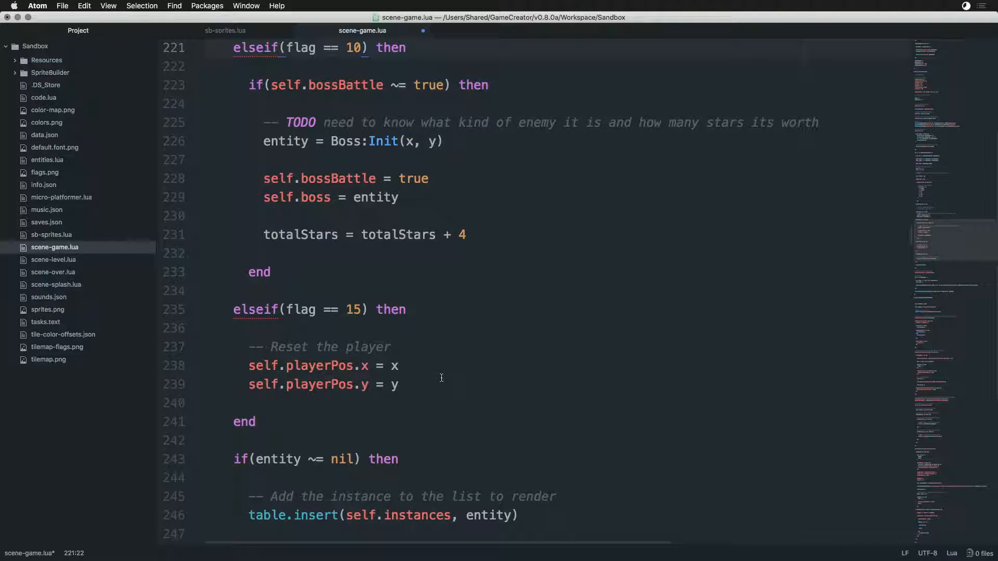
{"action": "left_click_drag", "start_coordinate": [360, 313], "coordinate": [356, 314]}
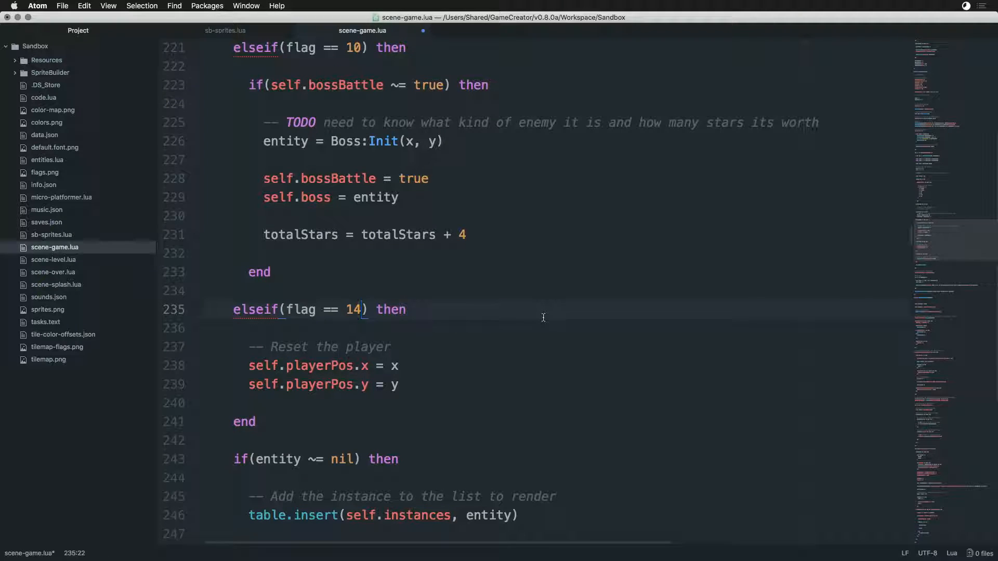
- Switch to Game Creator Pro, bring the level's upper marker tile into view and inspect its flag value
{"action": "key", "text": "super+Tab"}
{"action": "left_click", "coordinate": [431, 155]}
{"action": "left_click_drag", "start_coordinate": [687, 294], "coordinate": [645, 348]}
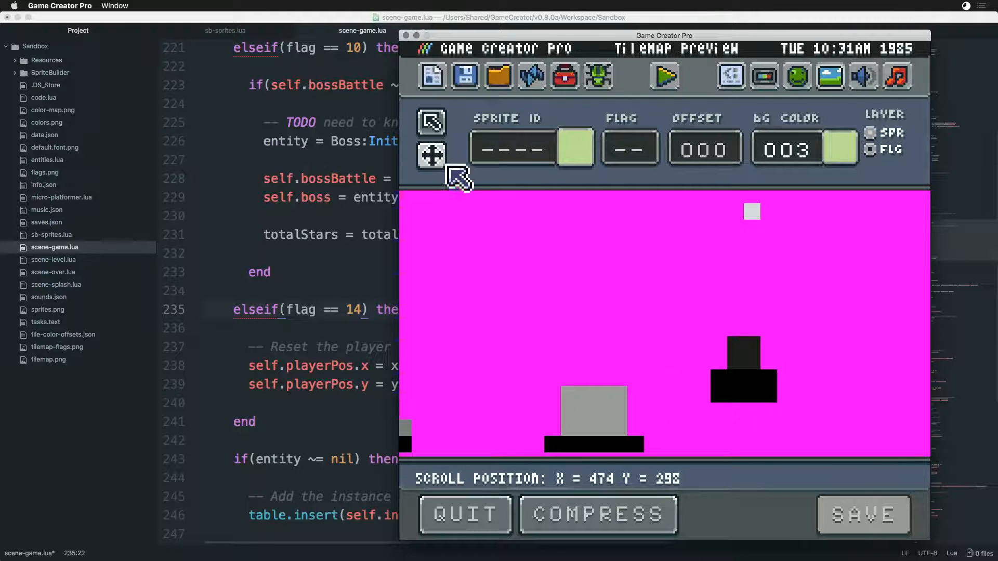
{"action": "left_click", "coordinate": [431, 124]}
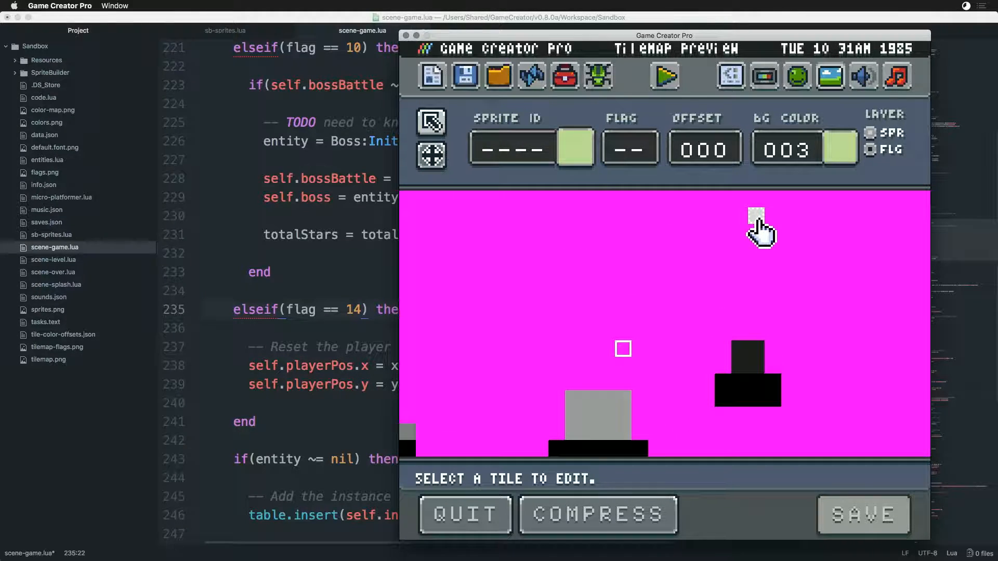
{"action": "left_click", "coordinate": [757, 220]}
- Switch to Atom and review the remaining flag checks in scene-game.lua, back up to the exit position branch
{"action": "key", "text": "super+Tab"}
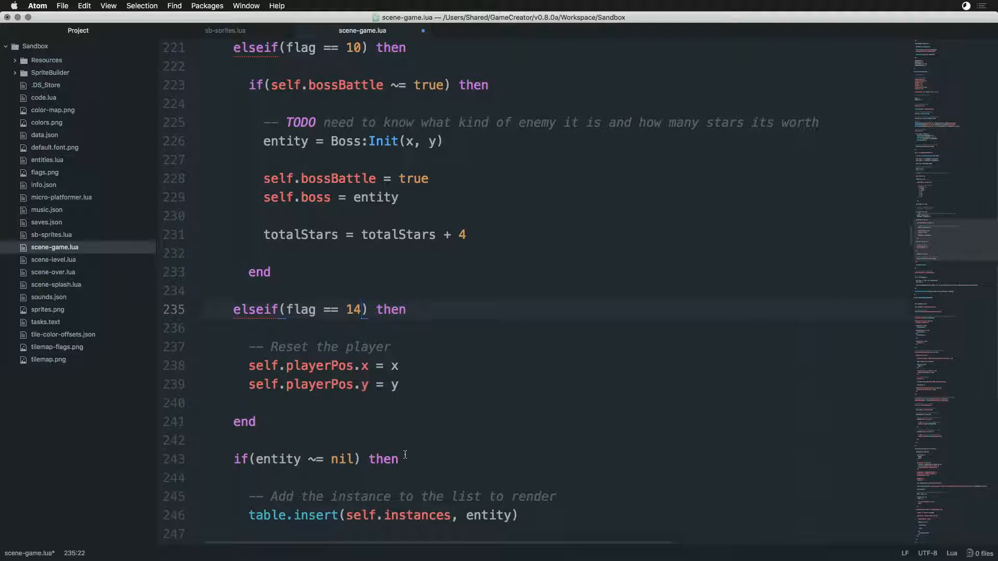
{"action": "scroll", "coordinate": [405, 456], "scroll_direction": "down", "scroll_amount": 5}
{"action": "scroll", "coordinate": [353, 330], "scroll_direction": "up", "scroll_amount": 10}
{"action": "scroll", "coordinate": [345, 253], "scroll_direction": "up", "scroll_amount": 5}
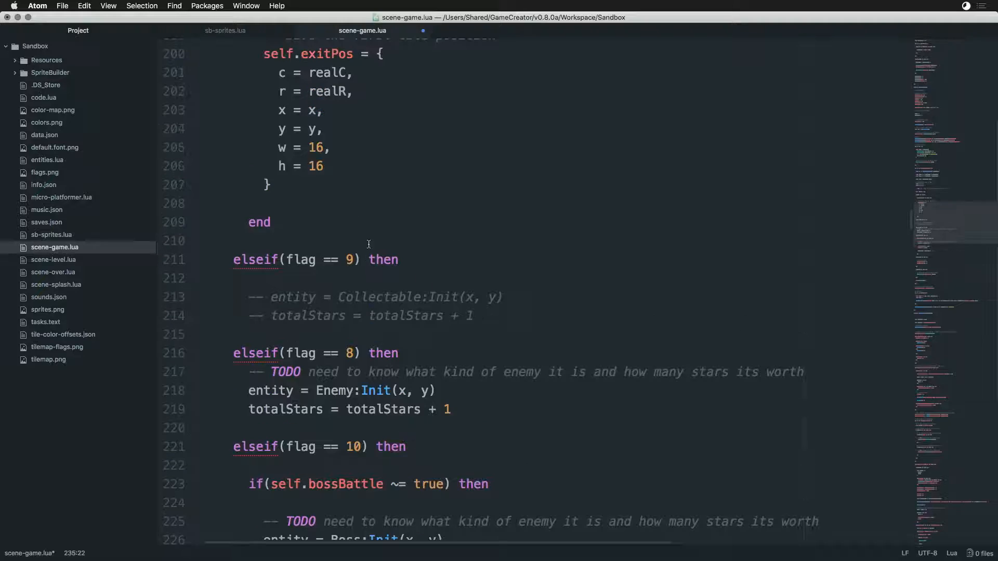
{"action": "scroll", "coordinate": [358, 188], "scroll_direction": "up", "scroll_amount": 1}
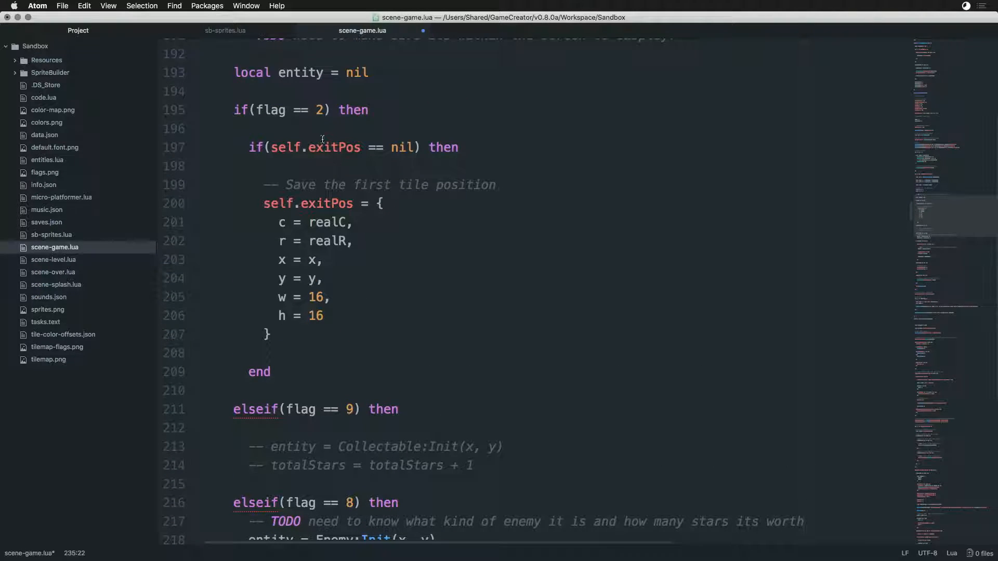
- Switch to Game Creator Pro and inspect the sprite ID and flag values of the four door tiles and the upper marker
{"action": "key", "text": "super+Tab"}
{"action": "left_click", "coordinate": [755, 350]}
{"action": "left_click", "coordinate": [745, 352]}
{"action": "left_click", "coordinate": [743, 365]}
{"action": "left_click", "coordinate": [758, 365]}
{"action": "left_click", "coordinate": [755, 350]}
{"action": "left_click", "coordinate": [746, 351]}
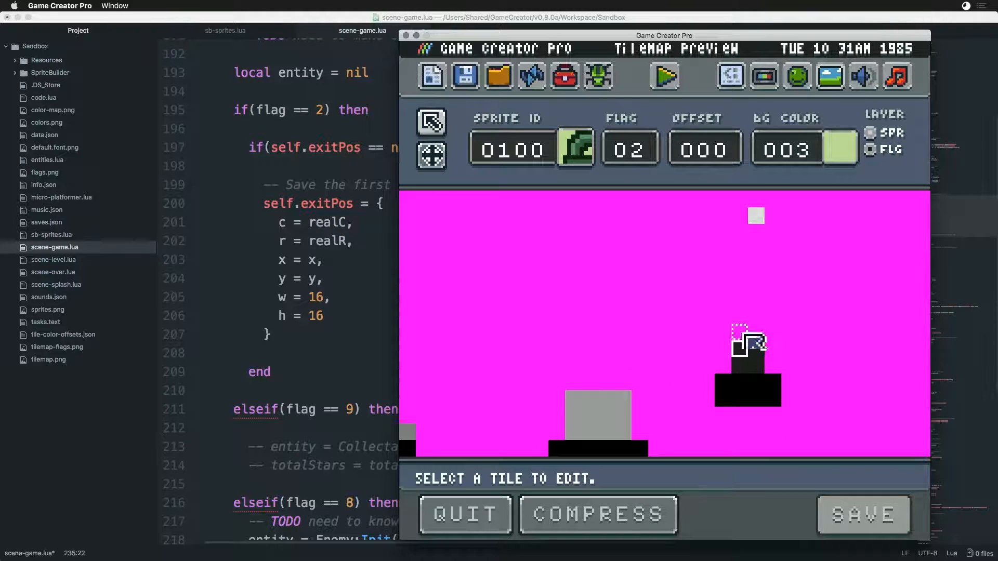
{"action": "left_click", "coordinate": [758, 216]}
- Run Reaper Boy, save scene-game.lua in Atom, and reload and start the game with the updated code
{"action": "left_click", "coordinate": [665, 77]}
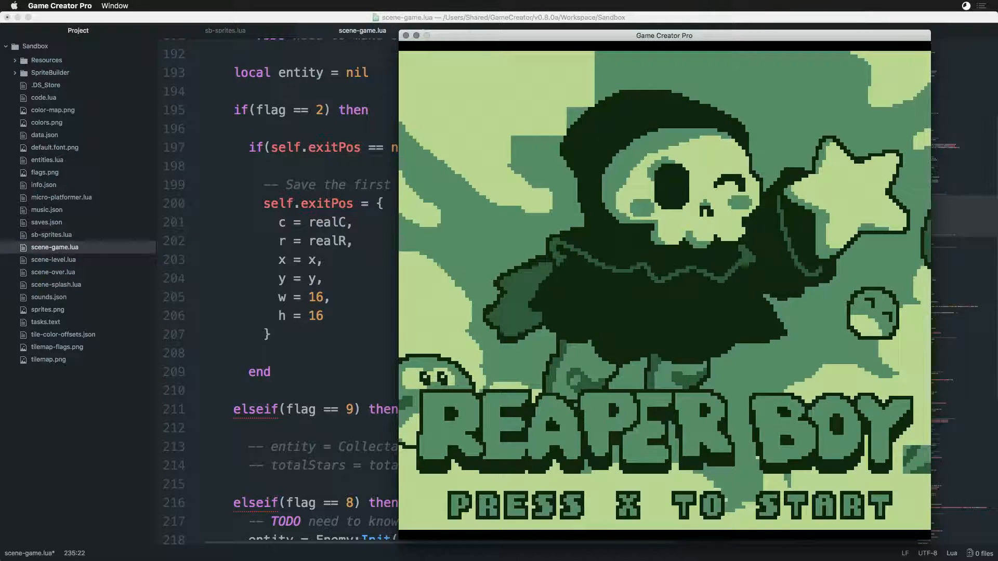
{"action": "key", "text": "x"}
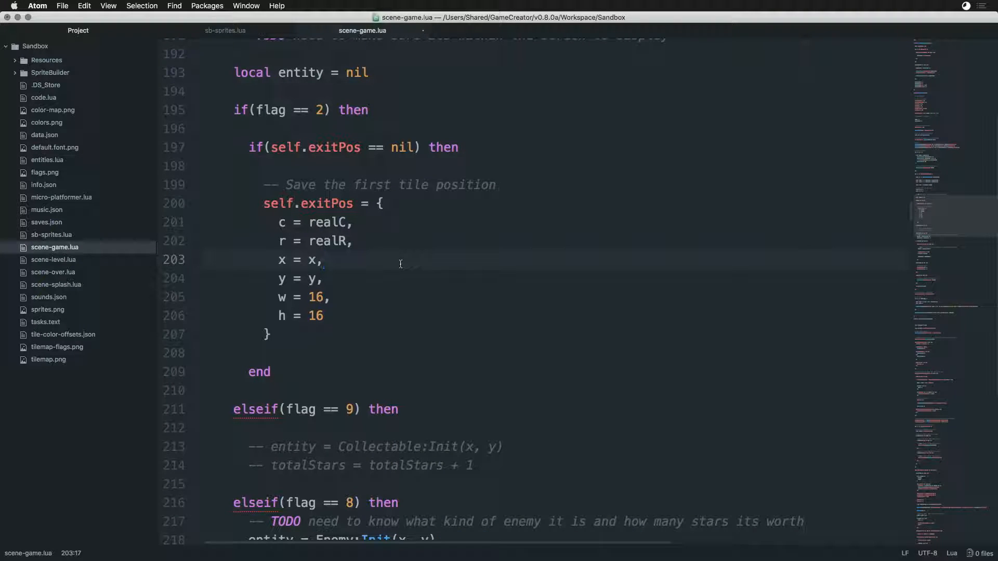
{"action": "key", "text": "super+Tab"}
{"action": "key", "text": "super+r"}
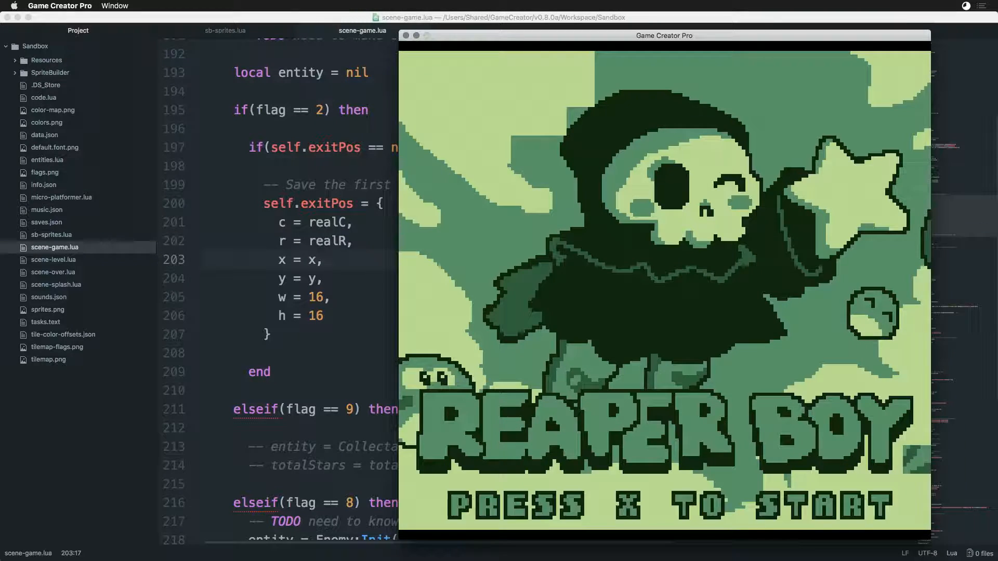
{"action": "key", "text": "x"}
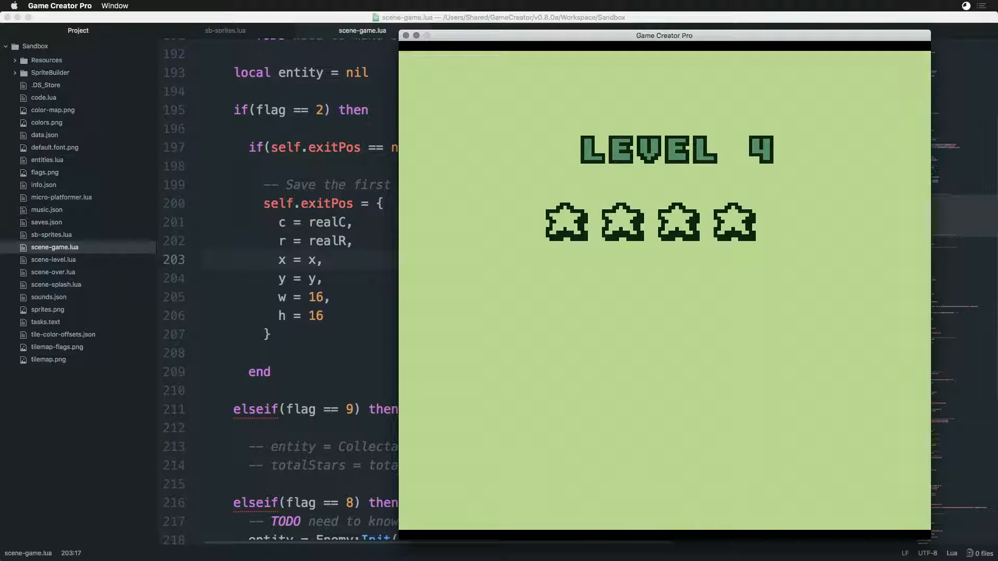
- Playtest level 4 of Reaper Boy, defeating the enemies to collect all four stars and reaching the exit
{"action": "key", "text": "Left"}
{"action": "key", "text": "x"}
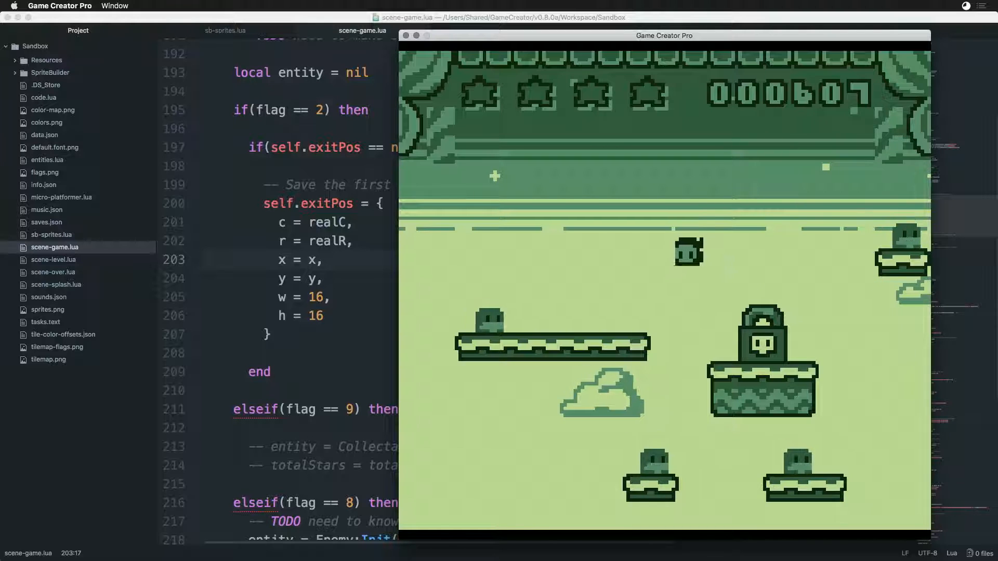
{"action": "key", "text": "Right"}
{"action": "key", "text": "x"}
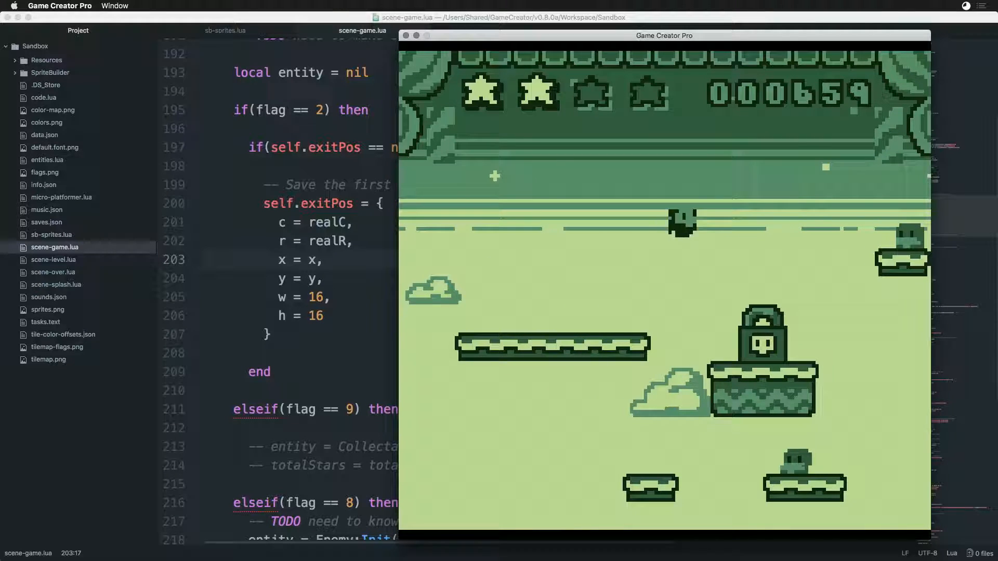
{"action": "key", "text": "Right"}
{"action": "key", "text": "x"}
{"action": "key", "text": "x"}
{"action": "key", "text": "Left"}
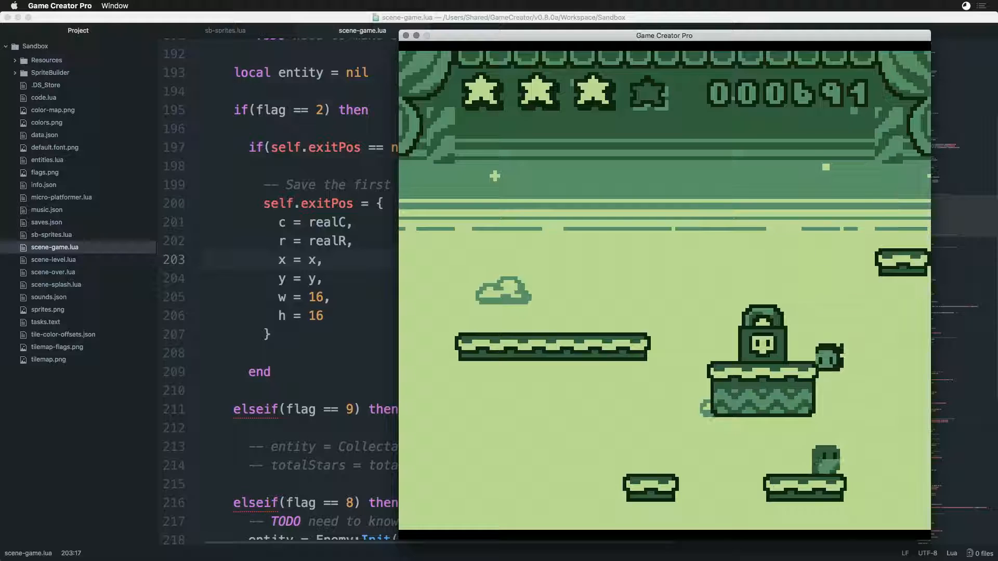
{"action": "key", "text": "x"}
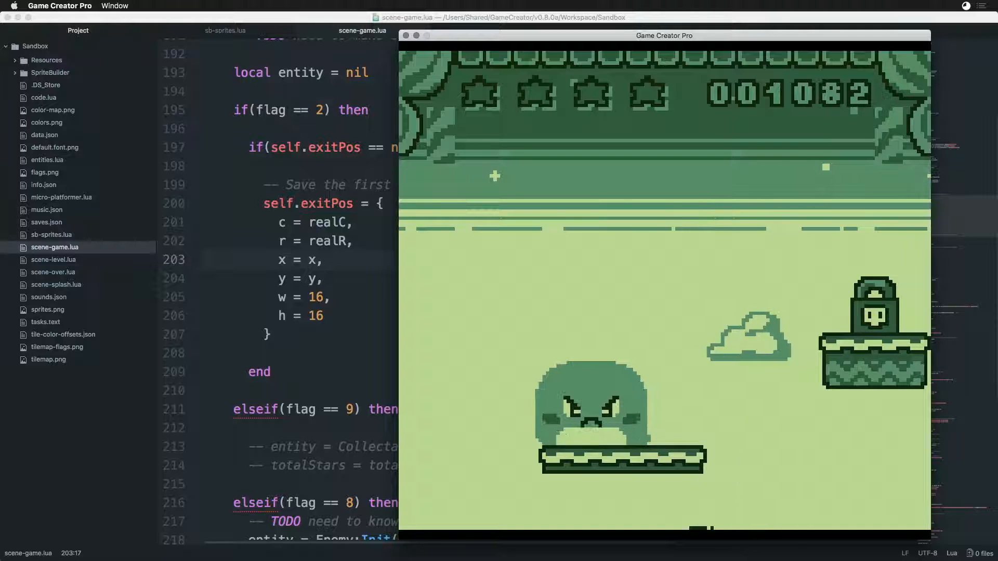
- Playtest the boss level, hitting the boss repeatedly to collect all four stars, and fly to the unlocked exit door
{"action": "key", "text": "Left"}
{"action": "key", "text": "Right"}
{"action": "key", "text": "Left"}
{"action": "key", "text": "Right"}
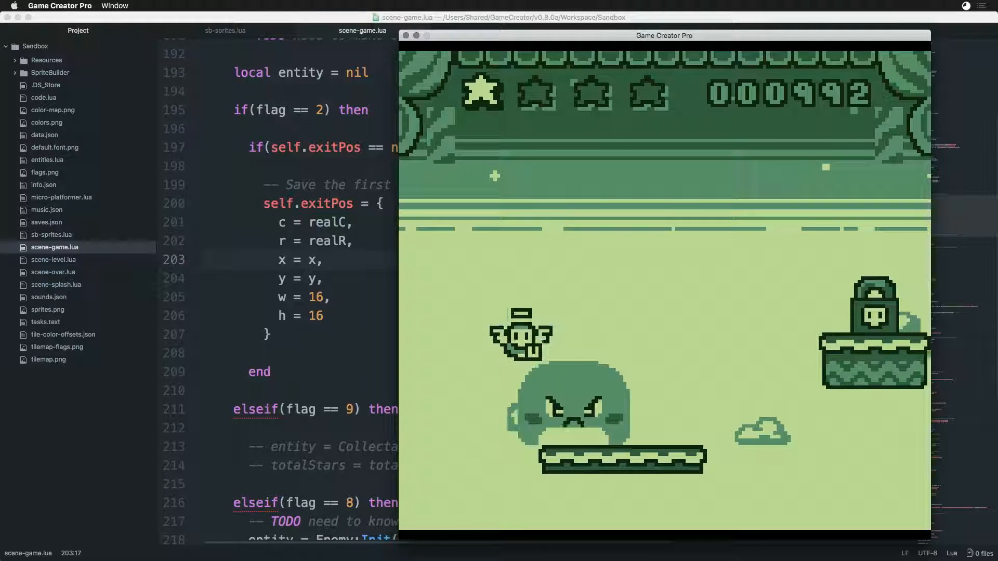
{"action": "key", "text": "Left"}
{"action": "key", "text": "Right"}
{"action": "key", "text": "x"}
{"action": "key", "text": "Left"}
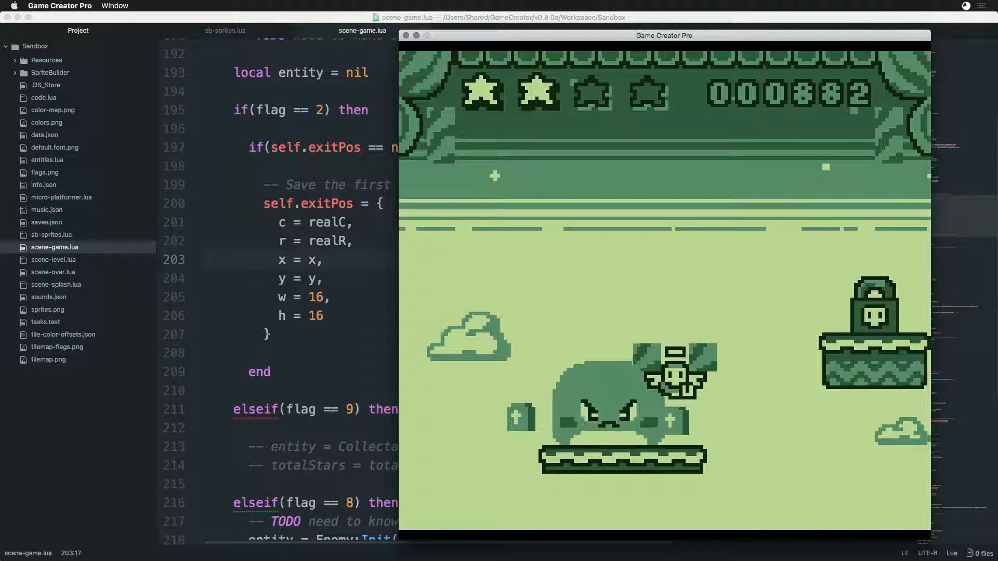
{"action": "key", "text": "Left"}
{"action": "key", "text": "x"}
{"action": "key", "text": "Right"}
{"action": "key", "text": "x"}
{"action": "key", "text": "Left"}
{"action": "key", "text": "x"}
{"action": "key", "text": "Right"}
{"action": "key", "text": "x"}
{"action": "key", "text": "Left"}
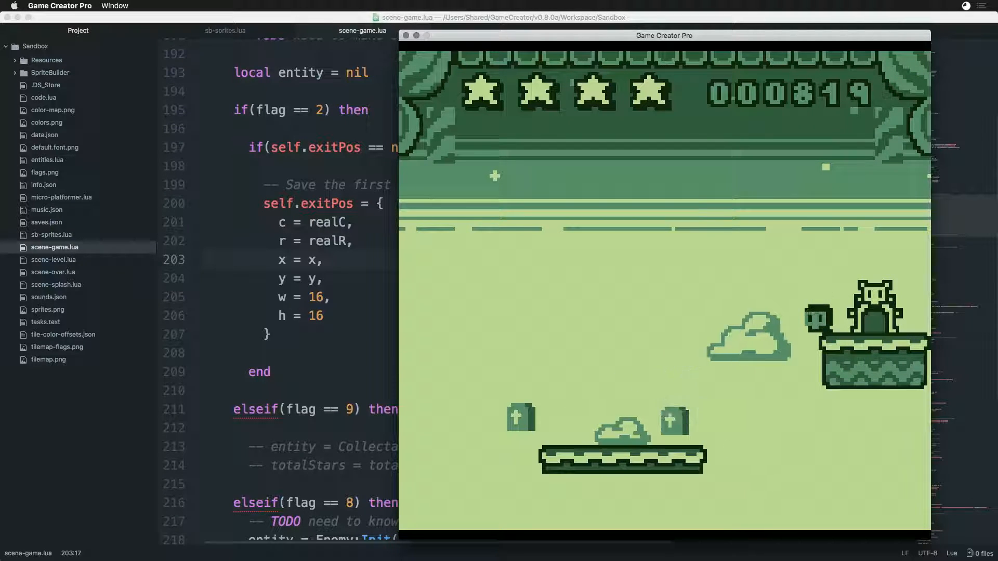
{"action": "key", "text": "Right"}
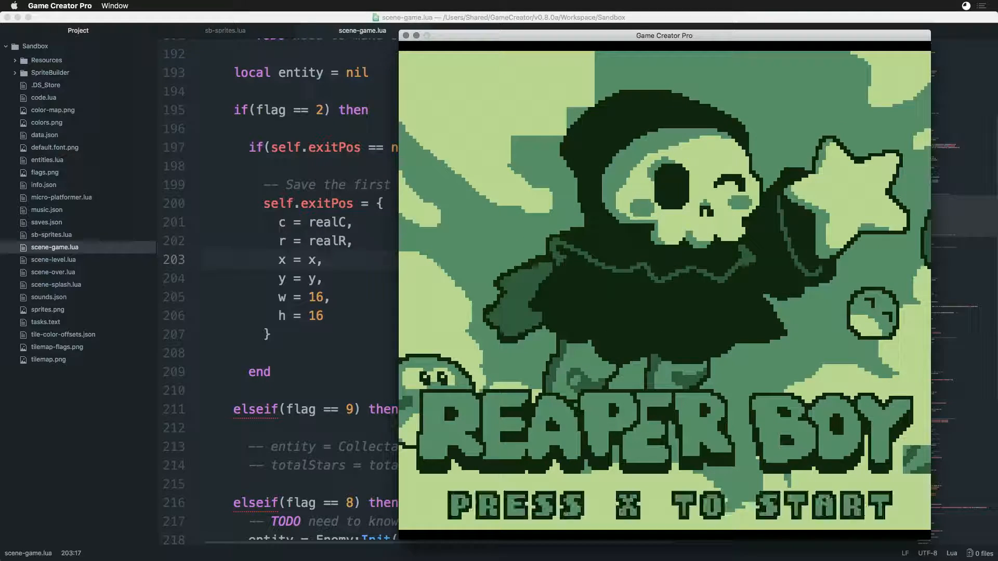
- Quit the game, open the Sprite Editor, inspect sprites 0111 and 0110, and view sprite page 2 before returning to page 1
{"action": "key", "text": "Escape"}
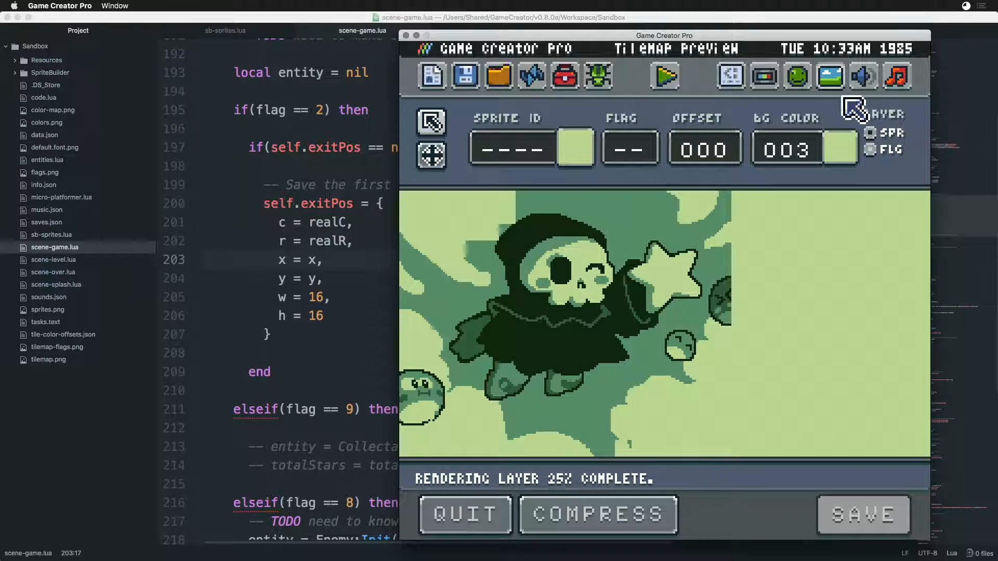
{"action": "left_click", "coordinate": [796, 75]}
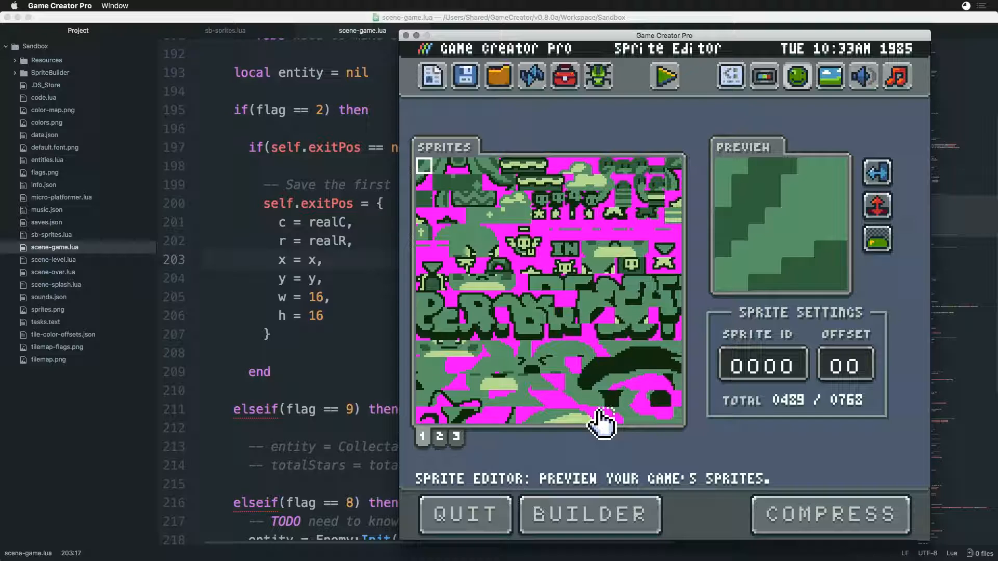
{"action": "left_click", "coordinate": [670, 266]}
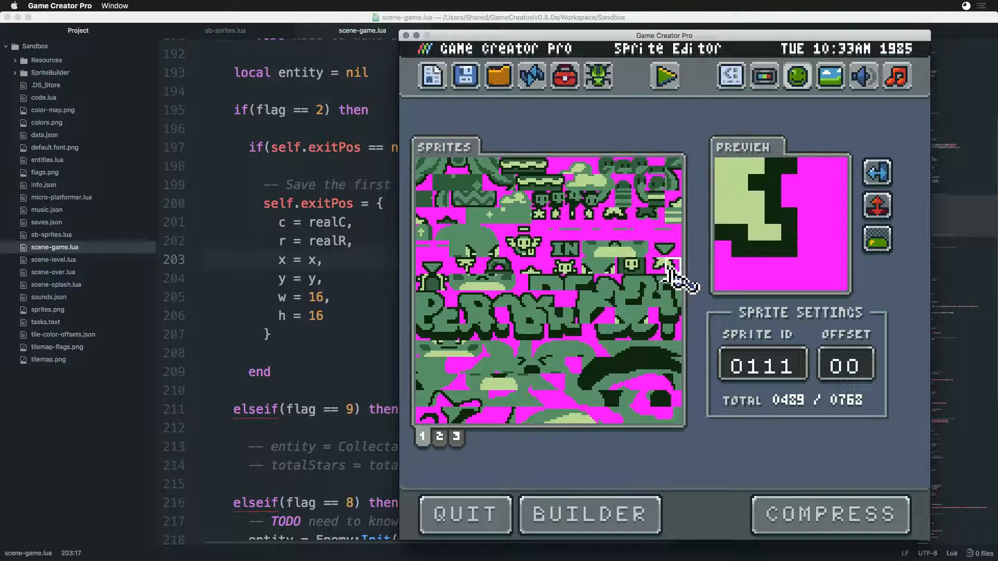
{"action": "left_click", "coordinate": [658, 266]}
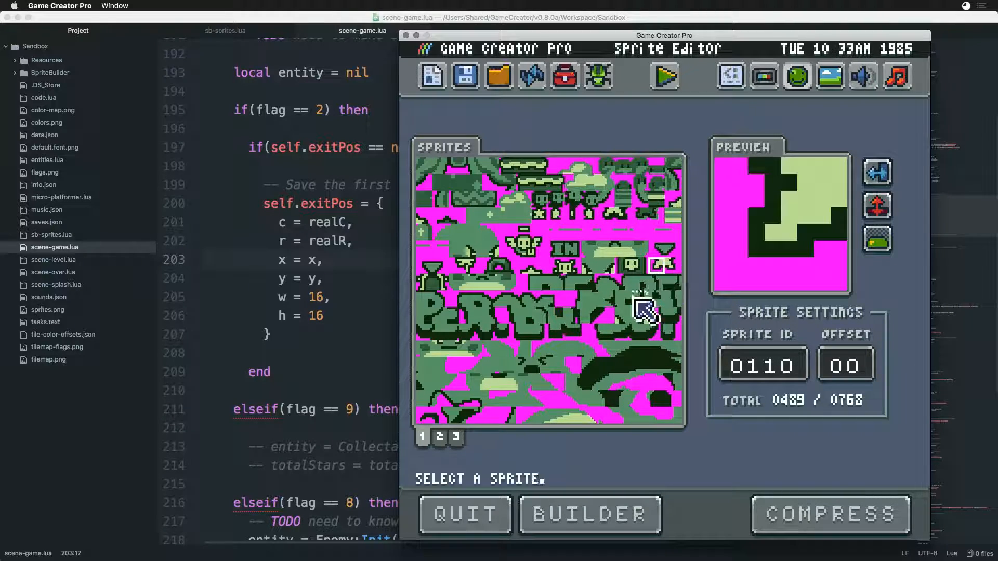
{"action": "left_click", "coordinate": [441, 438]}
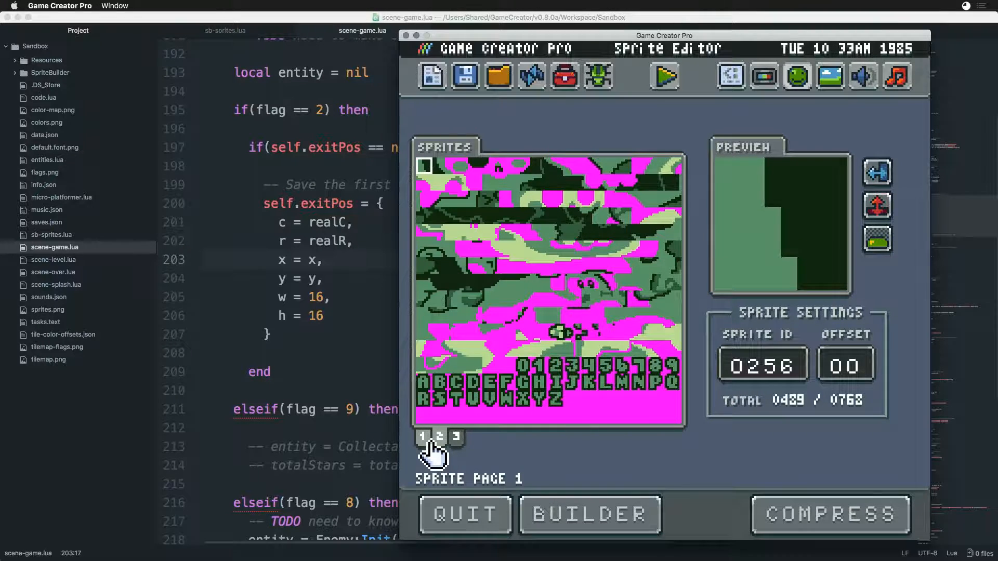
{"action": "left_click", "coordinate": [423, 438]}
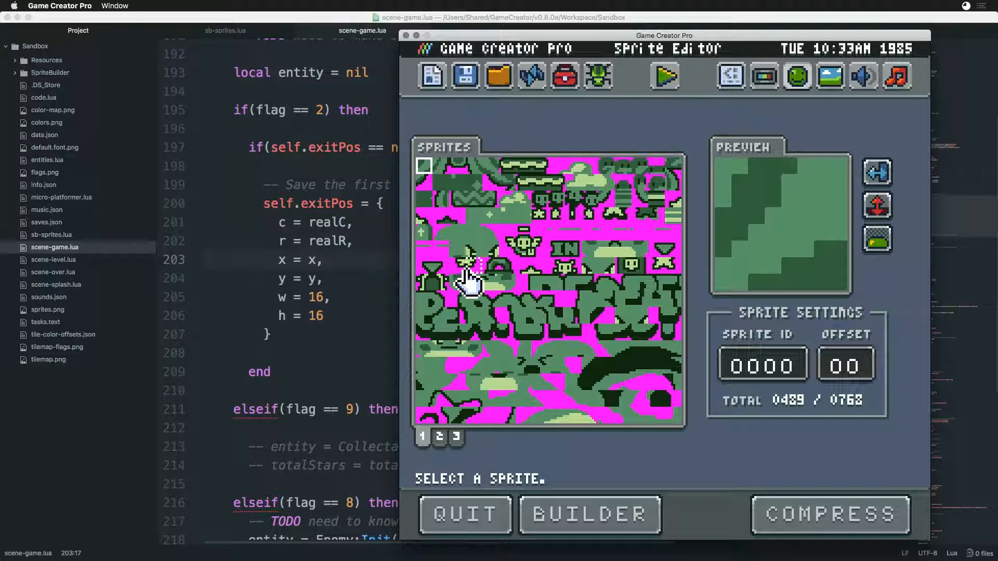
- Switch to Photoshop and bring up sprites.png to review the source sprite sheet
{"action": "key", "text": "super+Tab"}
{"action": "key", "text": "super+Tab"}
{"action": "key", "text": "super+Tab"}
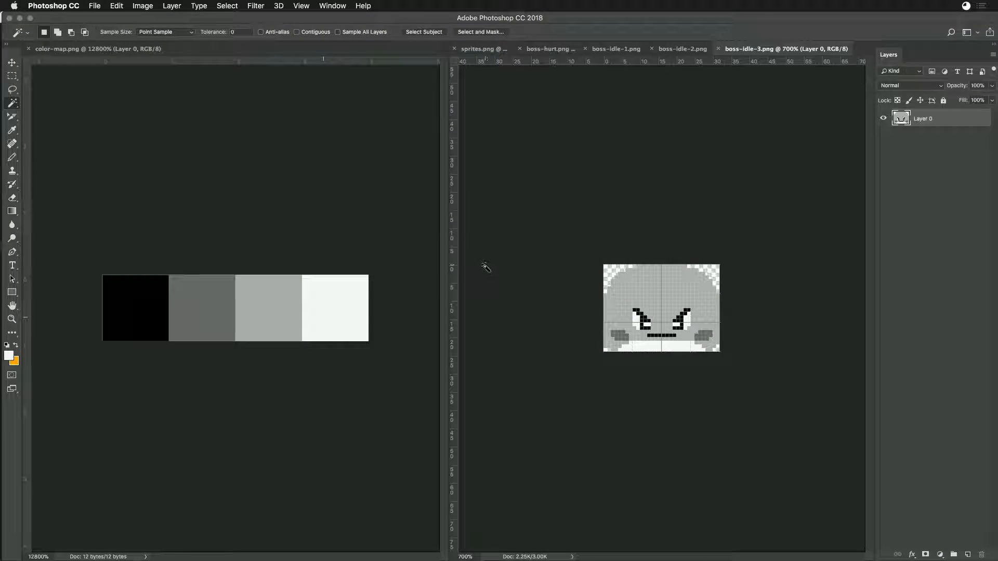
{"action": "left_click", "coordinate": [474, 49]}
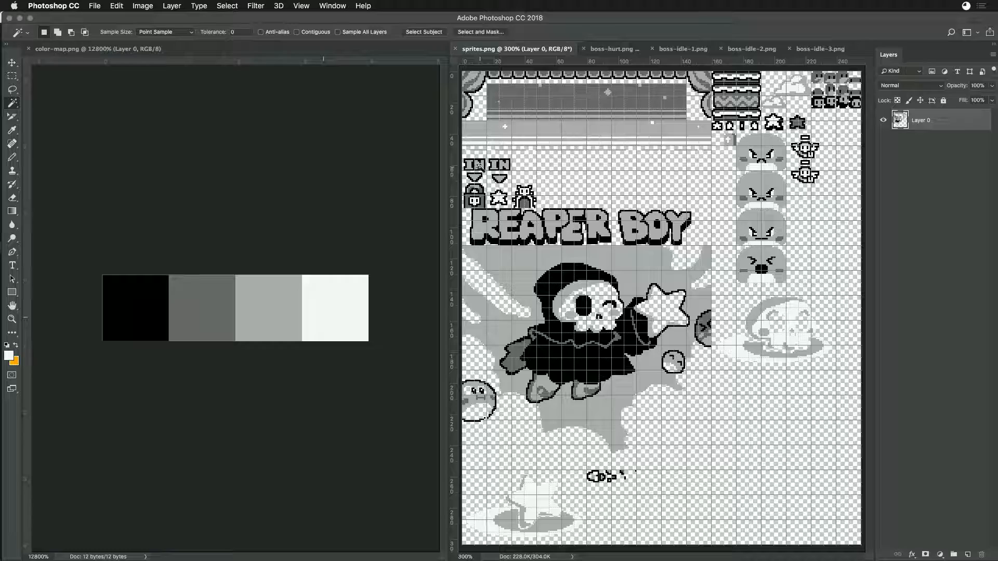
- Switch to Game Creator Pro and inspect individual sprites on page 1, including 0105, 0137 and 0000
{"action": "key", "text": "super+Tab"}
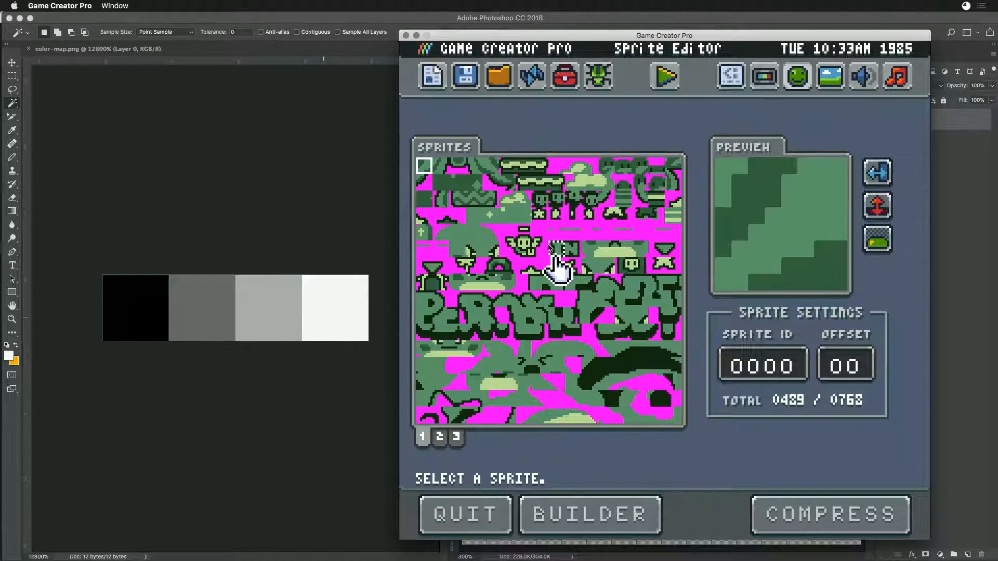
{"action": "left_click", "coordinate": [556, 251]}
{"action": "left_click", "coordinate": [572, 264]}
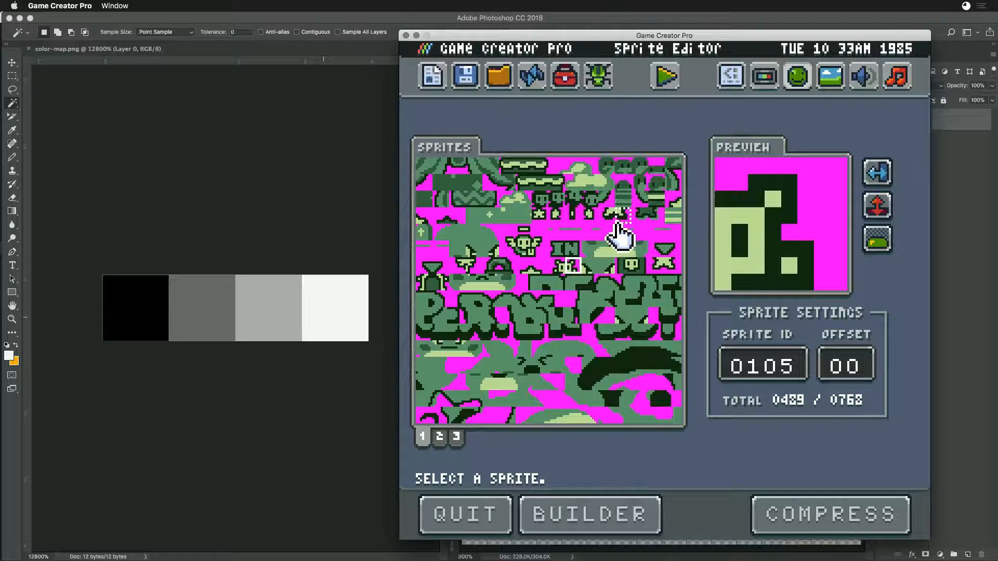
{"action": "left_click", "coordinate": [573, 299]}
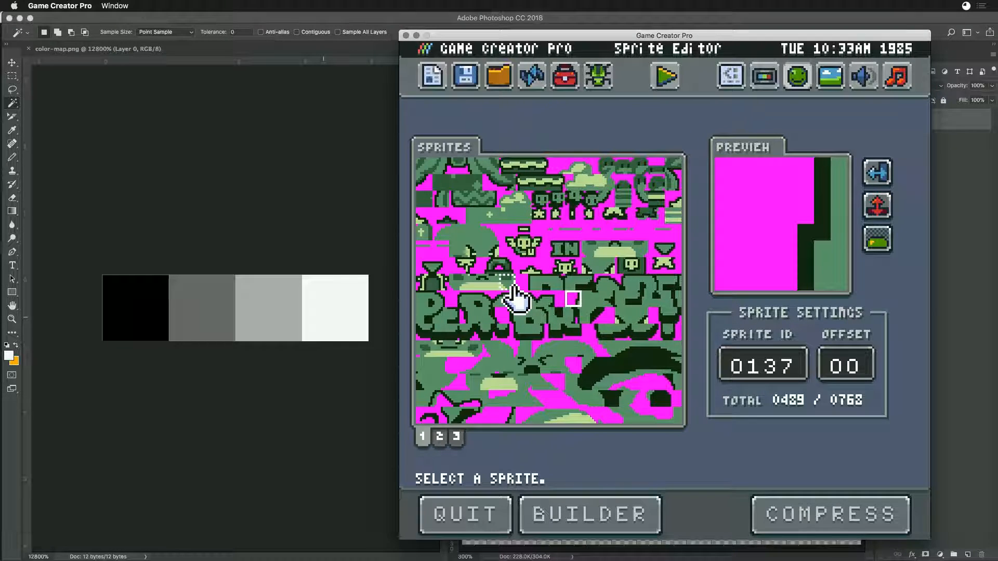
{"action": "left_click", "coordinate": [424, 168]}
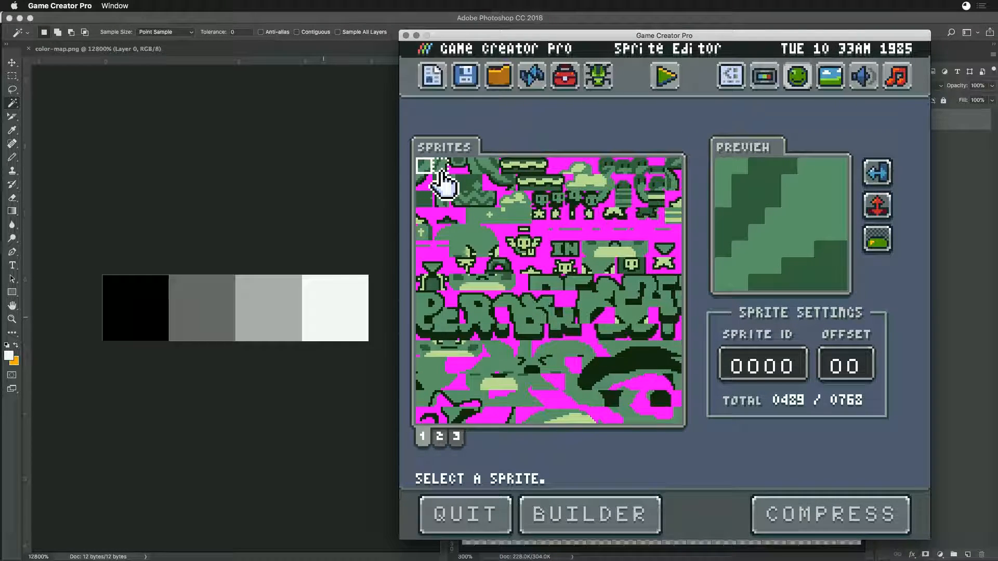
{"action": "left_click", "coordinate": [442, 167]}
{"action": "left_click", "coordinate": [423, 169]}
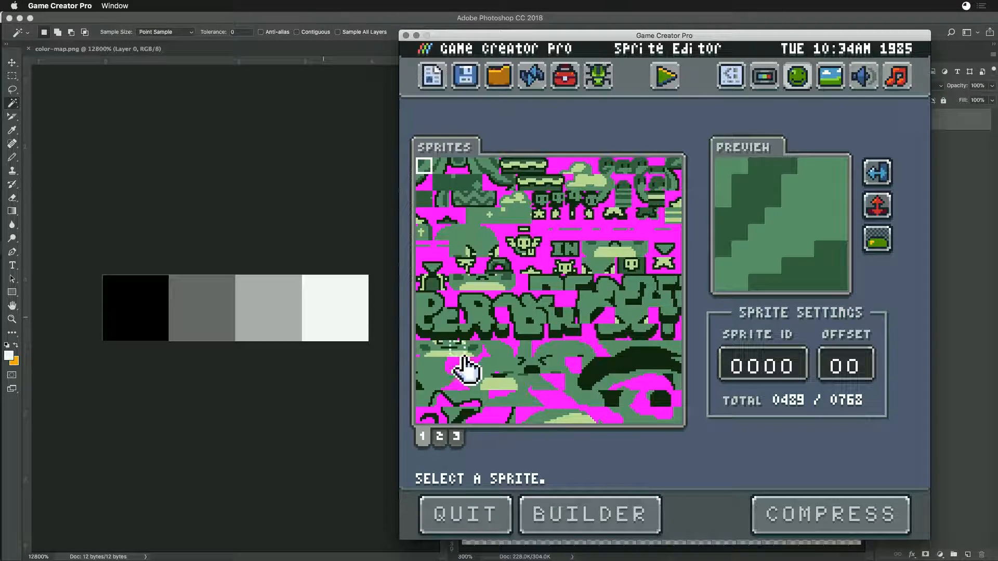
- Browse the three sprite pages in the Sprite Editor, ending on page 1
{"action": "left_click", "coordinate": [423, 438]}
{"action": "left_click", "coordinate": [425, 440]}
{"action": "left_click", "coordinate": [440, 440]}
{"action": "left_click", "coordinate": [455, 440]}
{"action": "left_click", "coordinate": [424, 441]}
{"action": "left_click", "coordinate": [439, 441]}
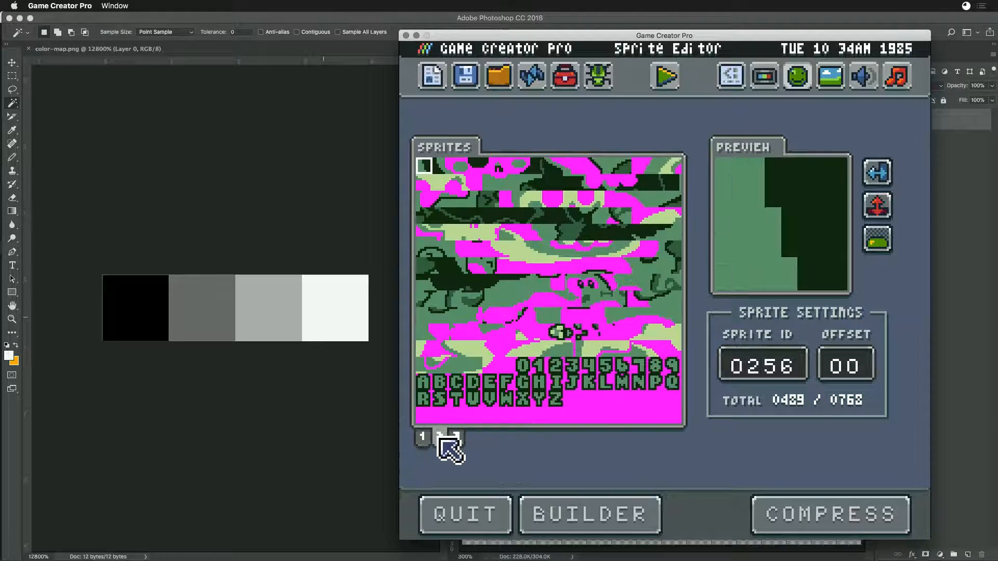
{"action": "left_click", "coordinate": [436, 441]}
{"action": "left_click", "coordinate": [423, 441]}
{"action": "left_click", "coordinate": [423, 440]}
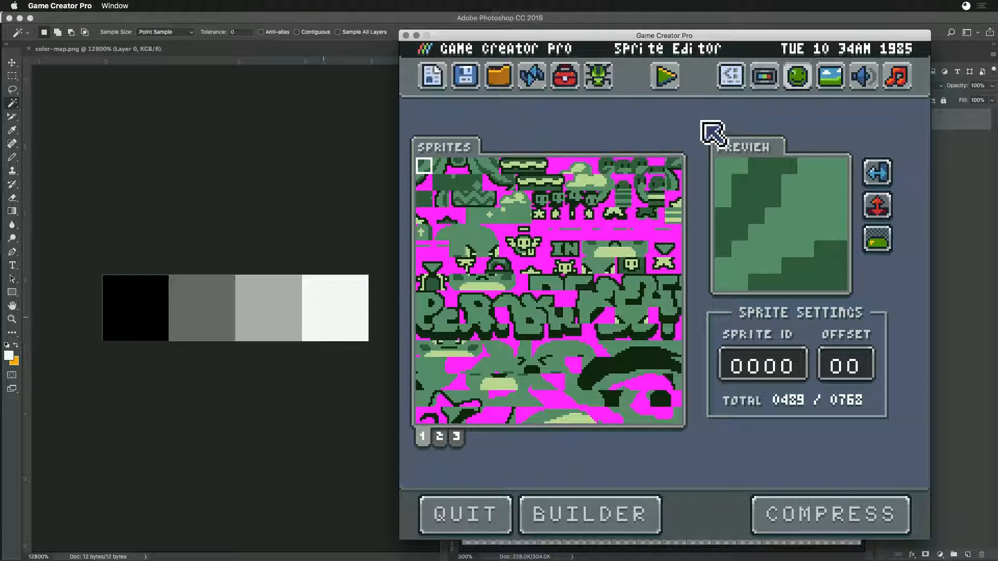
- Test which workspace path the Save and workspace folder commands load, reopening the Sprite Editor between tries
{"action": "left_click", "coordinate": [466, 80]}
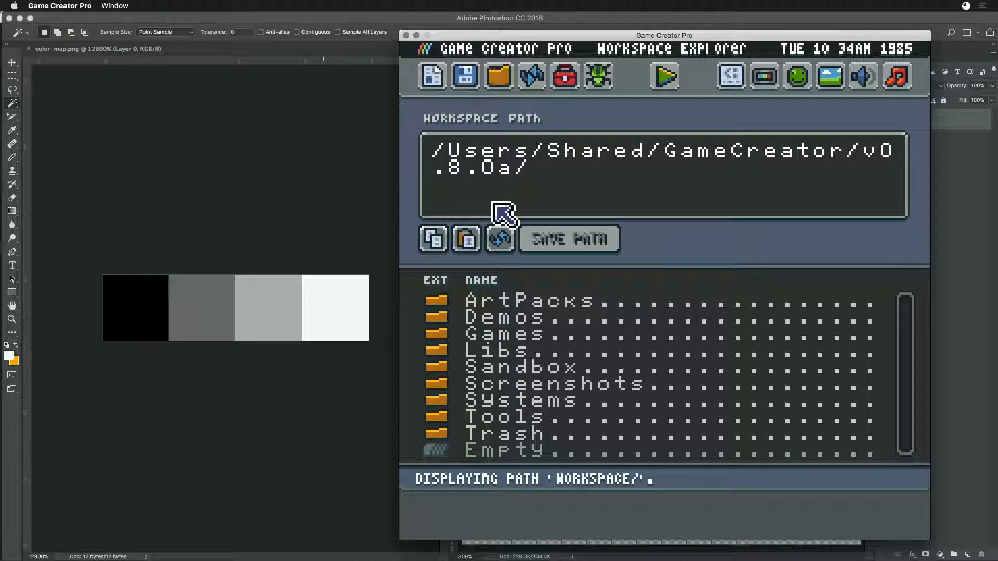
{"action": "left_click", "coordinate": [466, 78]}
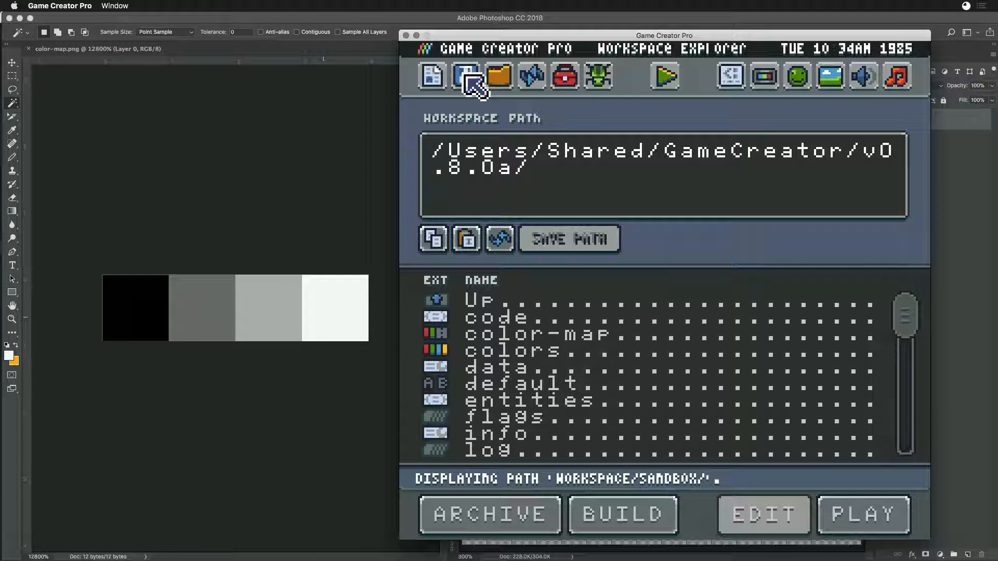
{"action": "left_click", "coordinate": [799, 77]}
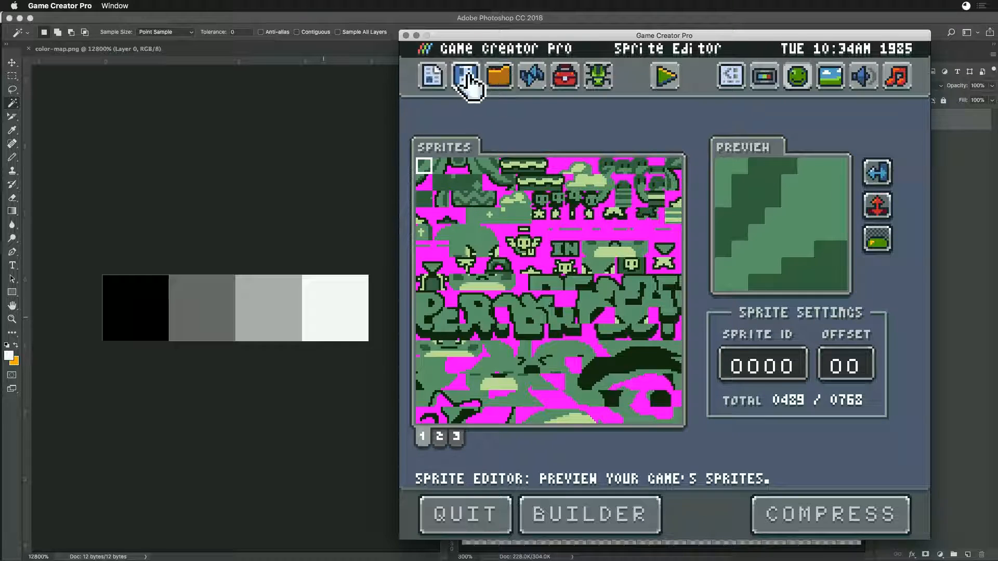
{"action": "left_click", "coordinate": [466, 80]}
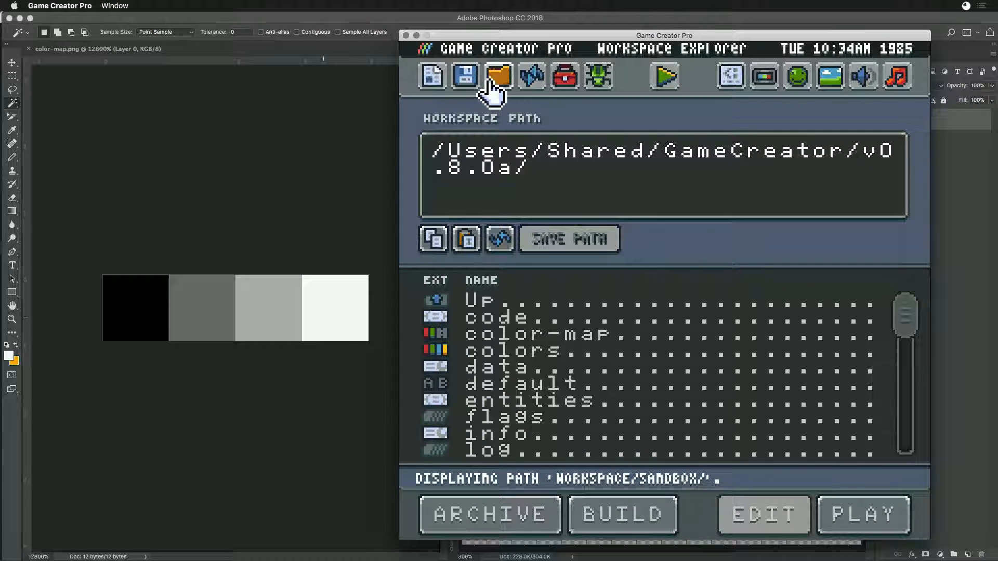
{"action": "left_click", "coordinate": [499, 78]}
{"action": "left_click", "coordinate": [798, 78]}
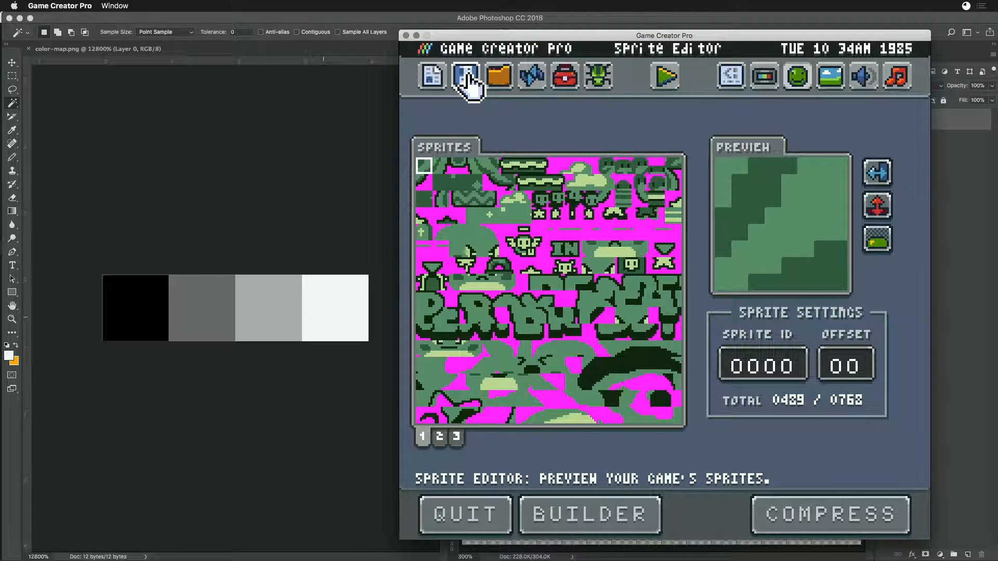
{"action": "left_click", "coordinate": [468, 79]}
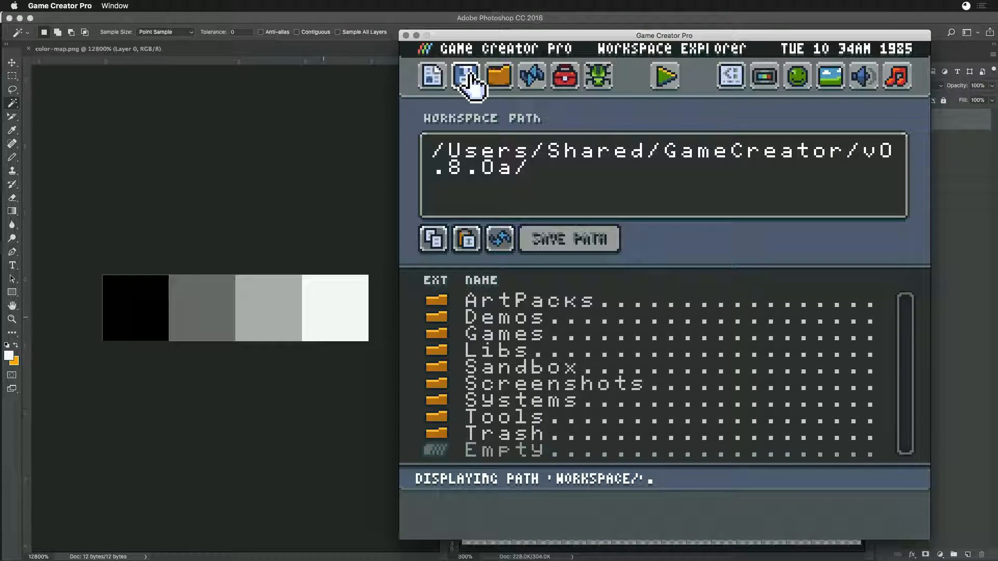
- Switch to Chrome and start a new issue in the GameCreator repository titled "Need to override file path"
{"action": "key", "text": "super+Tab"}
{"action": "key", "text": "super+Tab"}
{"action": "key", "text": "super+Tab"}
{"action": "key", "text": "super+Tab"}
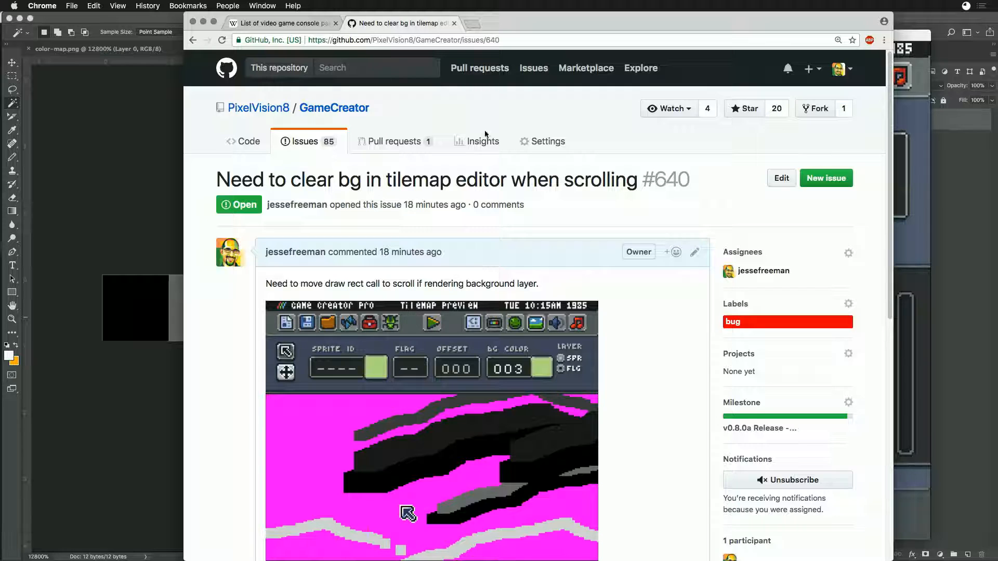
{"action": "left_click", "coordinate": [811, 179]}
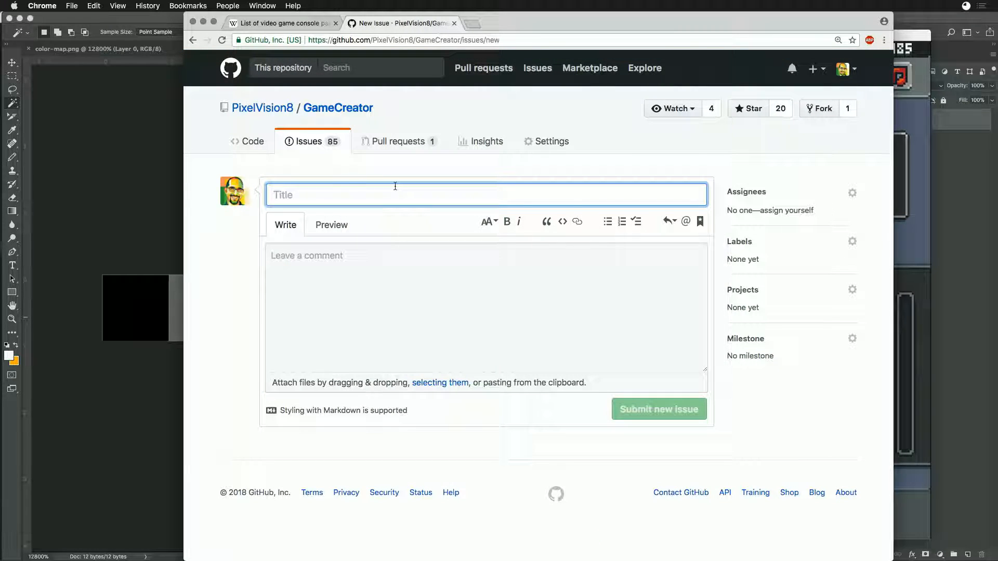
{"action": "type", "text": "Need to override f"}
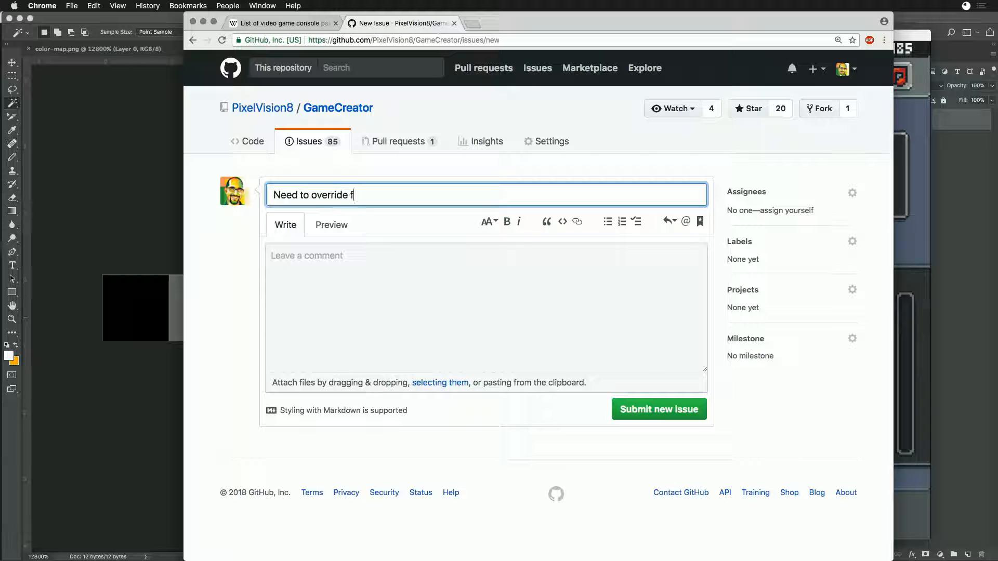
{"action": "type", "text": "ile path"}
{"action": "key", "text": "Tab"}
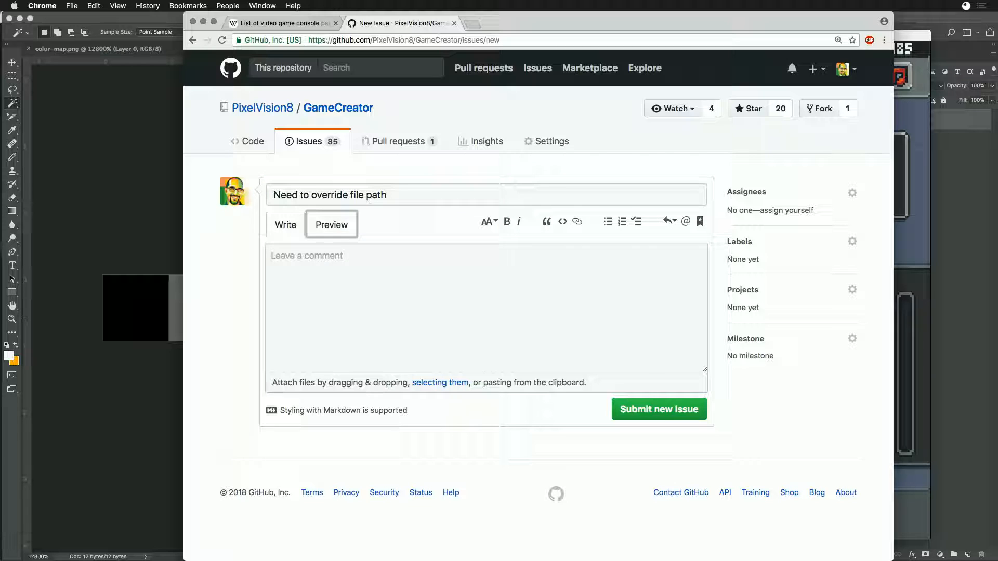
- Write the issue description explaining that the toolbar save icon still loads the old path, which should be overridden when loading from the toolbar
{"action": "key", "text": "Tab"}
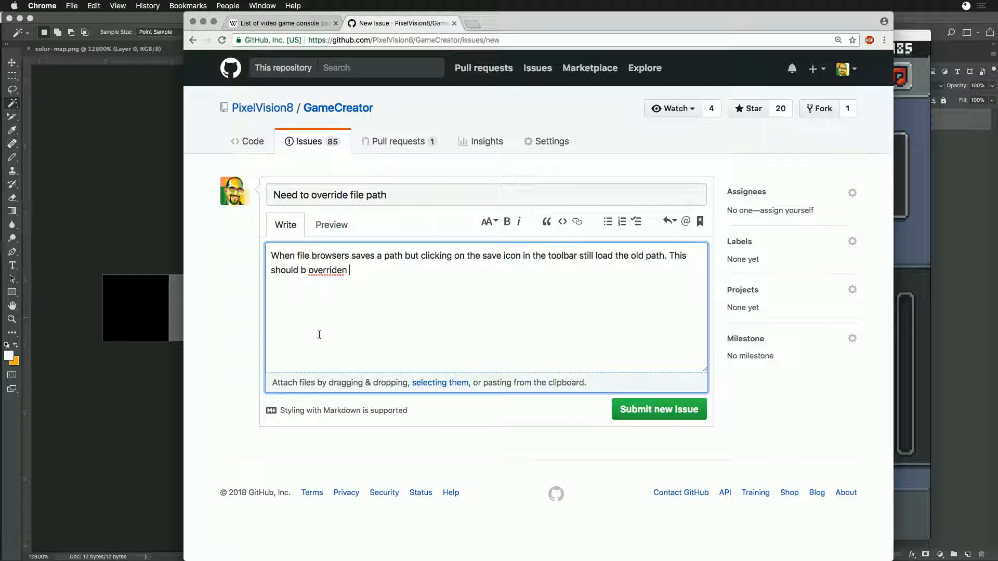
{"action": "right_click", "coordinate": [328, 273]}
{"action": "right_click", "coordinate": [314, 269]}
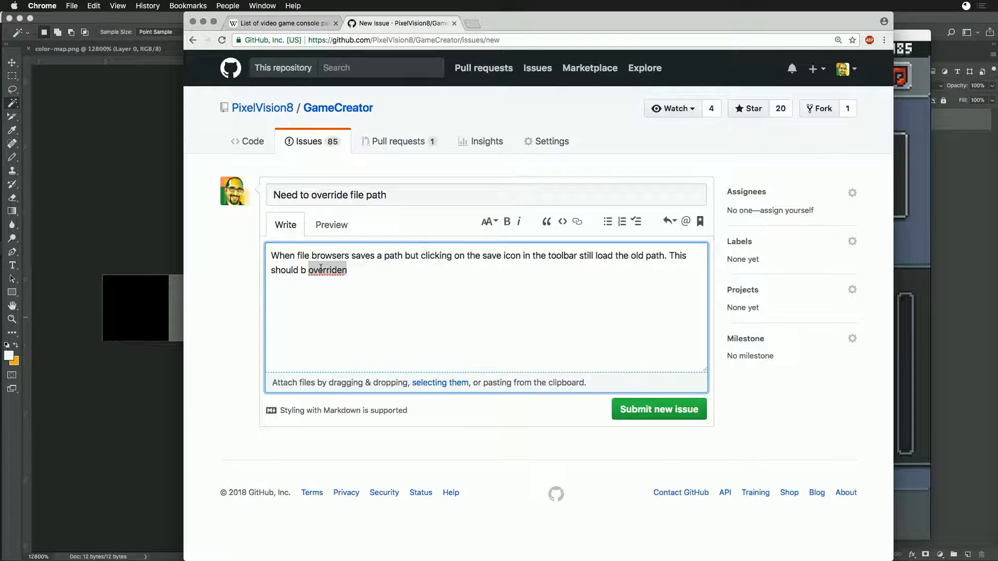
{"action": "left_click", "coordinate": [298, 311]}
{"action": "type", "text": "overridd "}
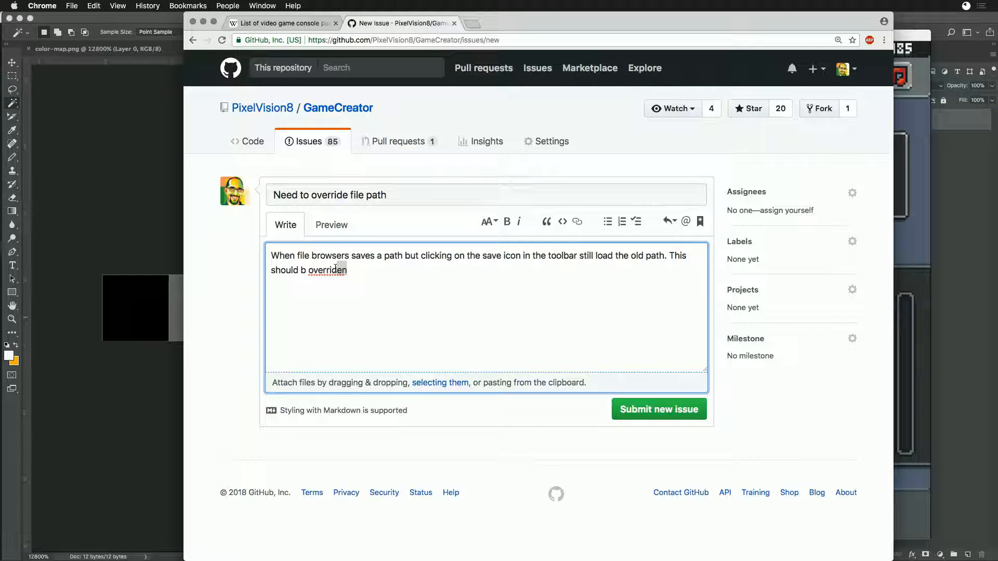
{"action": "type", "text": "en "}
{"action": "type", "text": "e"}
{"action": "type", "text": "by th ene"}
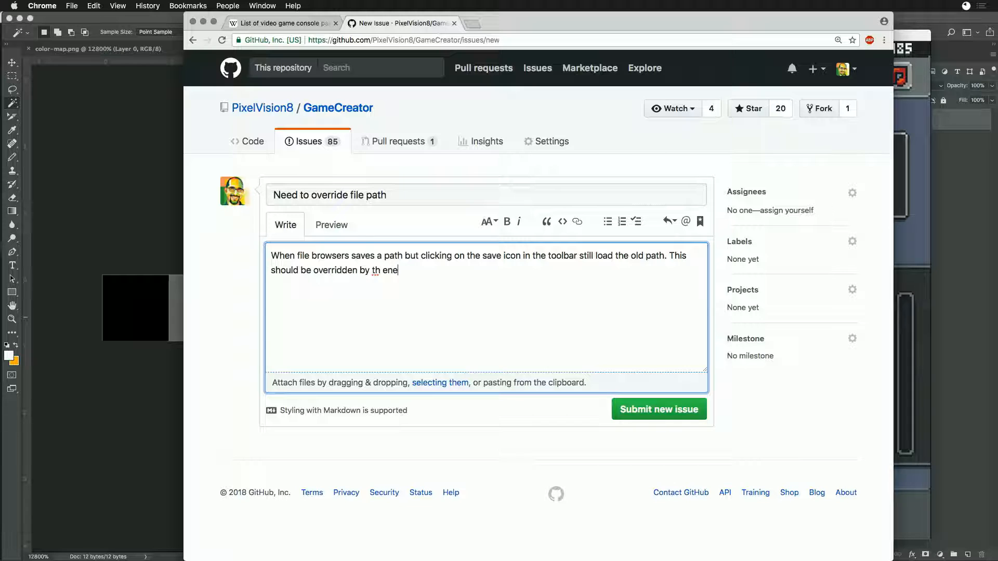
{"action": "type", "text": "th when loading from the tools"}
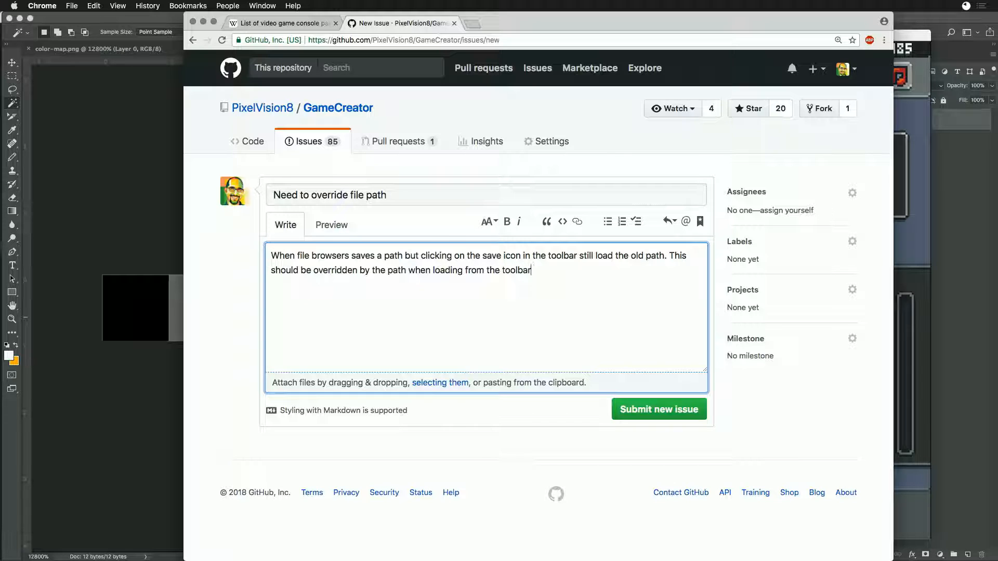
- Assign the issue to yourself, label it bug, and set the milestone to v0.8.0a Release - Stable Release
{"action": "left_click", "coordinate": [852, 193]}
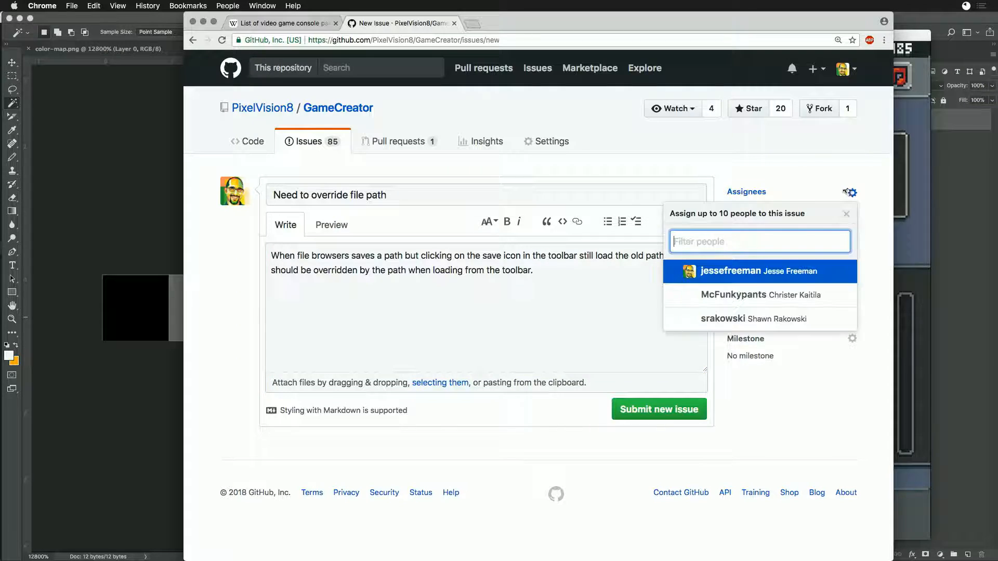
{"action": "left_click", "coordinate": [877, 239]}
{"action": "left_click", "coordinate": [852, 243]}
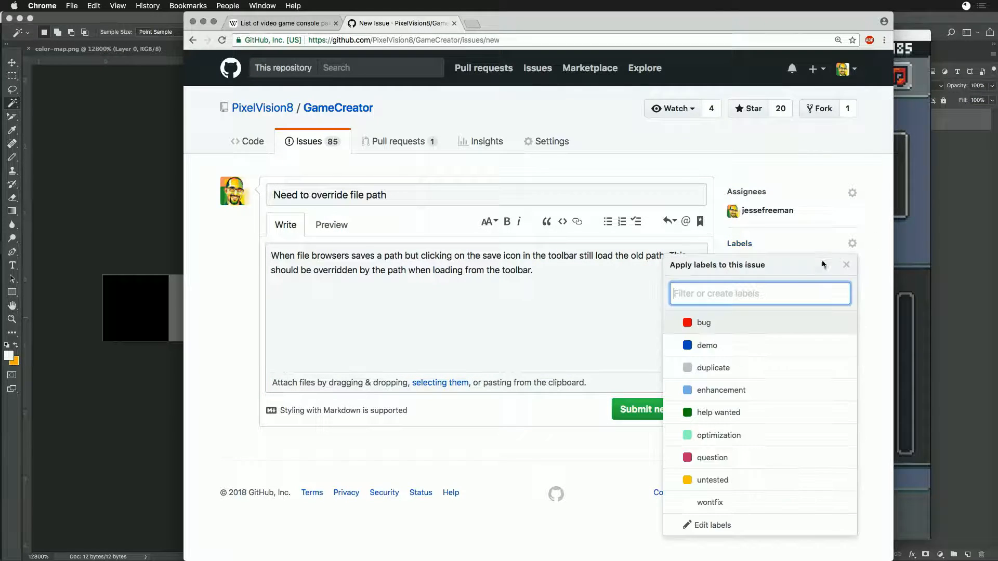
{"action": "left_click", "coordinate": [728, 330]}
{"action": "left_click", "coordinate": [866, 290]}
{"action": "left_click", "coordinate": [853, 342]}
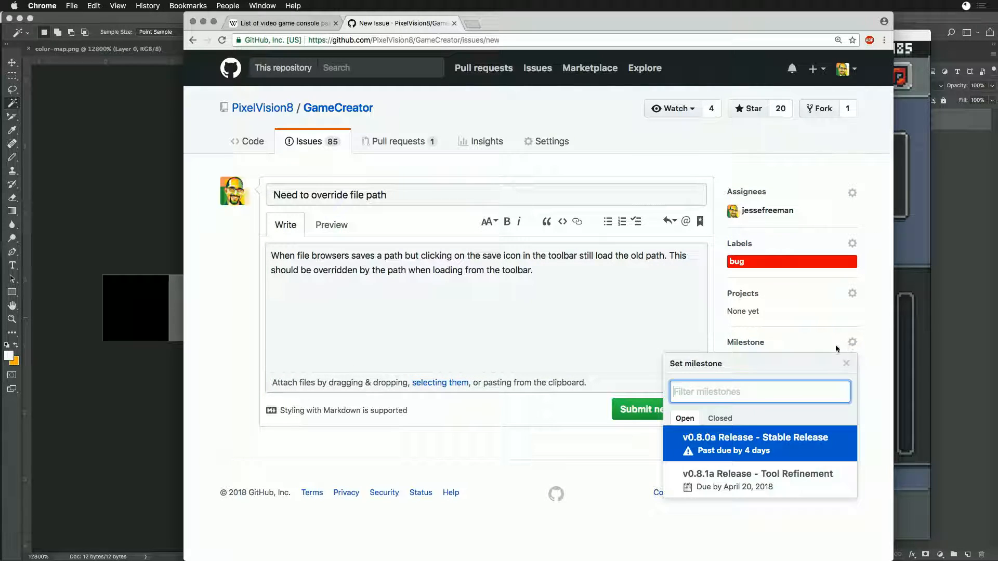
{"action": "left_click", "coordinate": [728, 436]}
- Add a "Reproduce:" section below the description with the numbered item "Go to file picker"
{"action": "left_click", "coordinate": [509, 308]}
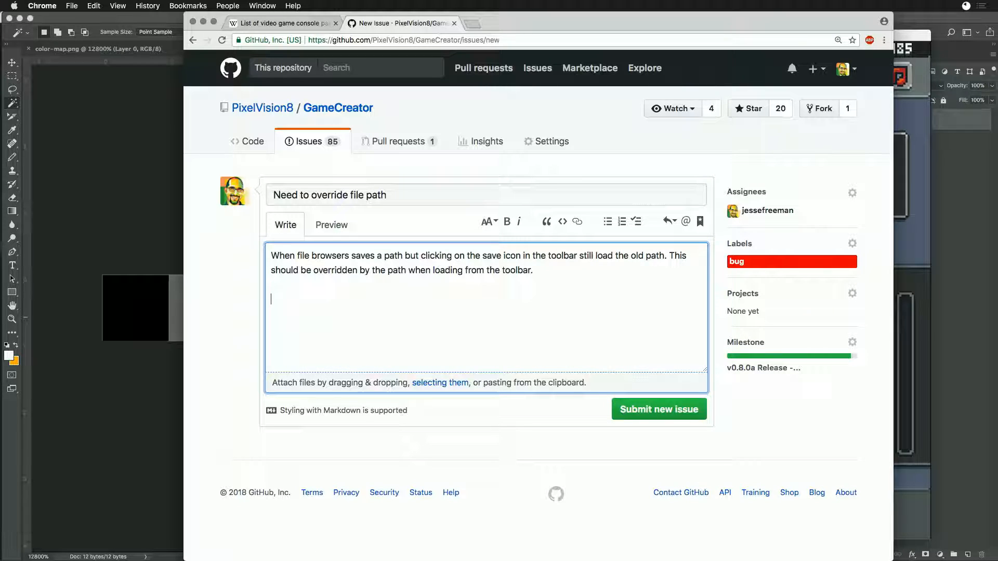
{"action": "type", "text": "Reproduce:"}
{"action": "left_click", "coordinate": [622, 223]}
{"action": "left_click", "coordinate": [300, 320]}
{"action": "type", "text": "Go to file picker"}
{"action": "left_click", "coordinate": [622, 222]}
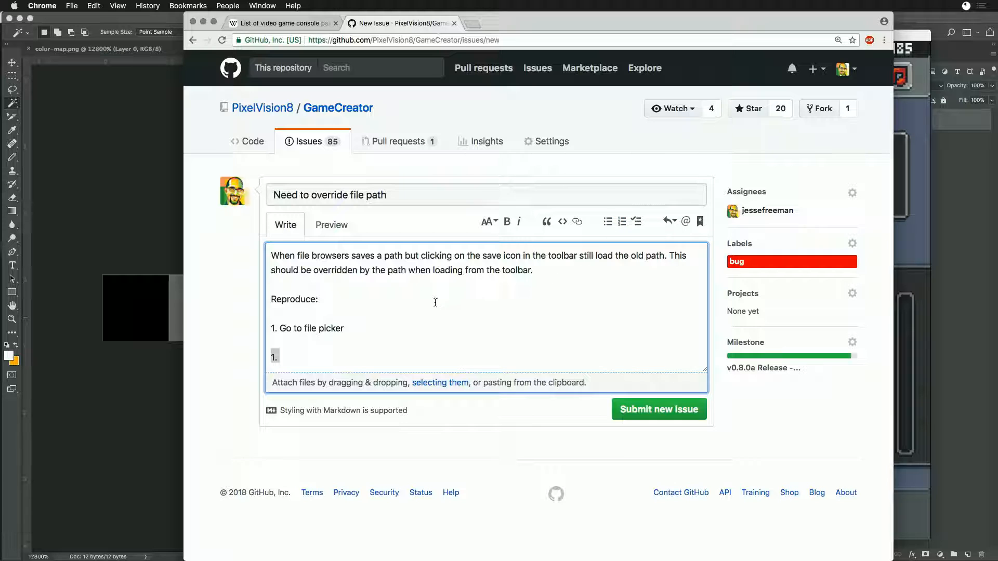
{"action": "key", "text": "BackSpace"}
{"action": "key", "text": "BackSpace"}
{"action": "left_click", "coordinate": [622, 222]}
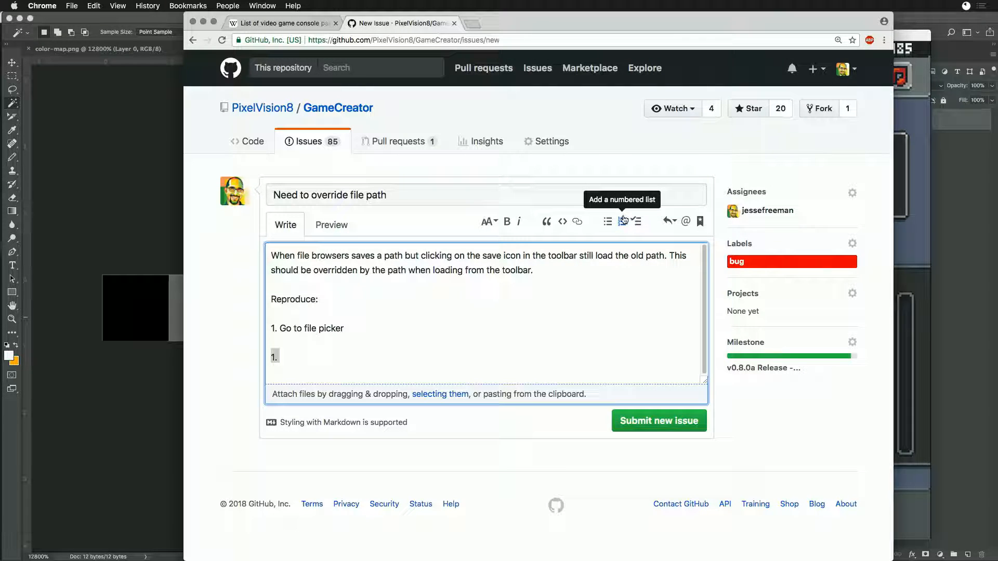
{"action": "left_click", "coordinate": [297, 357]}
{"action": "key", "text": "Return"}
{"action": "key", "text": "BackSpace"}
{"action": "key", "text": "BackSpace"}
{"action": "key", "text": "BackSpace"}
{"action": "key", "text": "BackSpace"}
{"action": "key", "text": "BackSpace"}
- Add reproduction items 2 to 4: "Navigate to folder", "Go to tool" and "Hit save icon"
{"action": "type", "text": "2"}
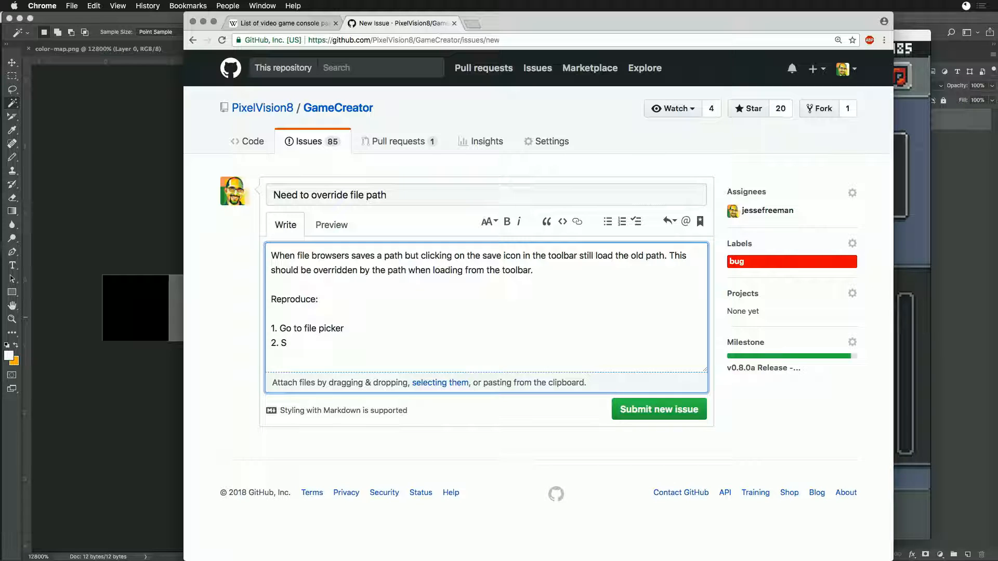
{"action": "type", "text": ". Navigate to folder"}
{"action": "key", "text": "Return"}
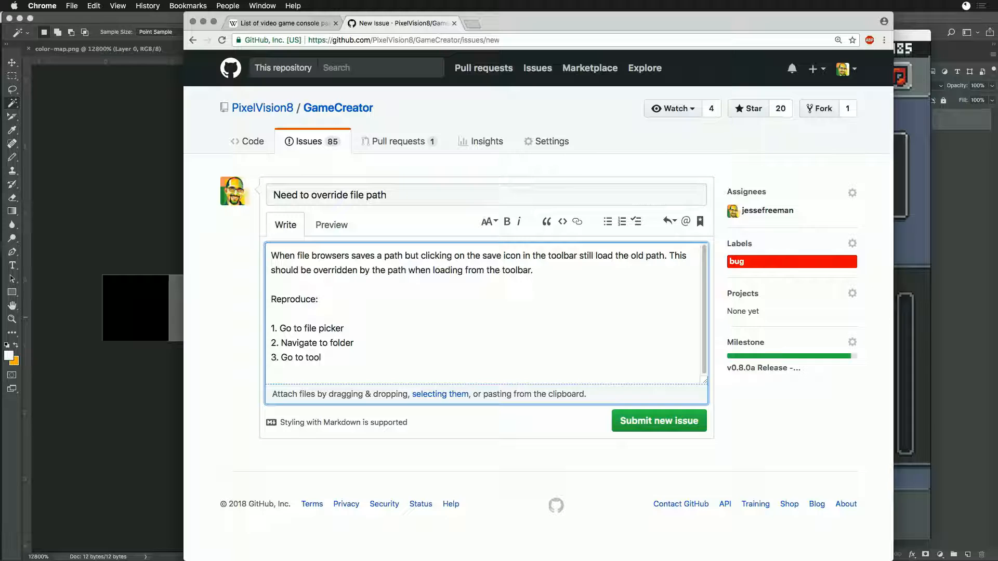
{"action": "key", "text": "Return"}
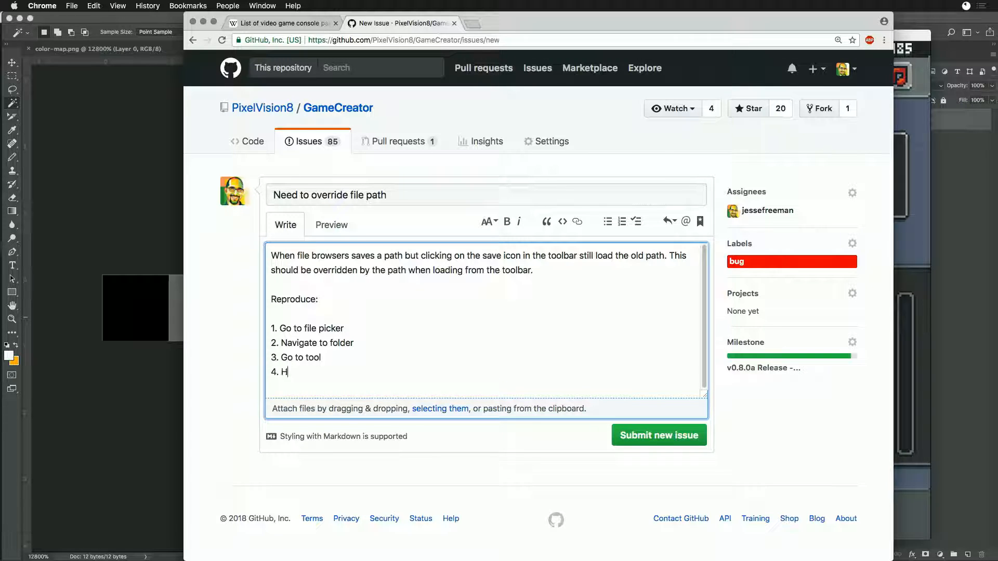
{"action": "type", "text": "4. Hit save icon"}
{"action": "key", "text": "Return"}
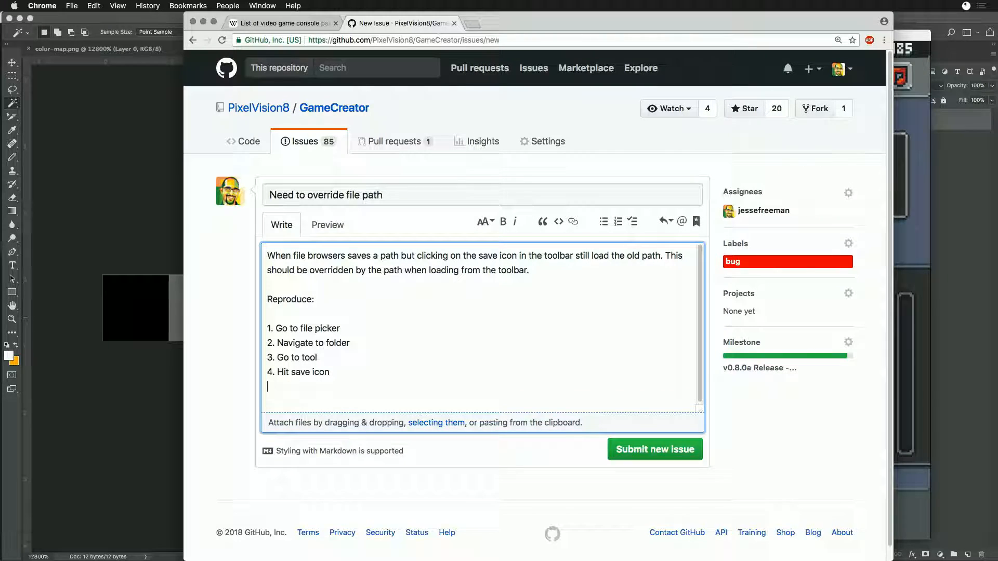
- Add item 5, "Notice path is at last folder and not in the sandbox directory", and submit the issue
{"action": "type", "text": "5. Notice"}
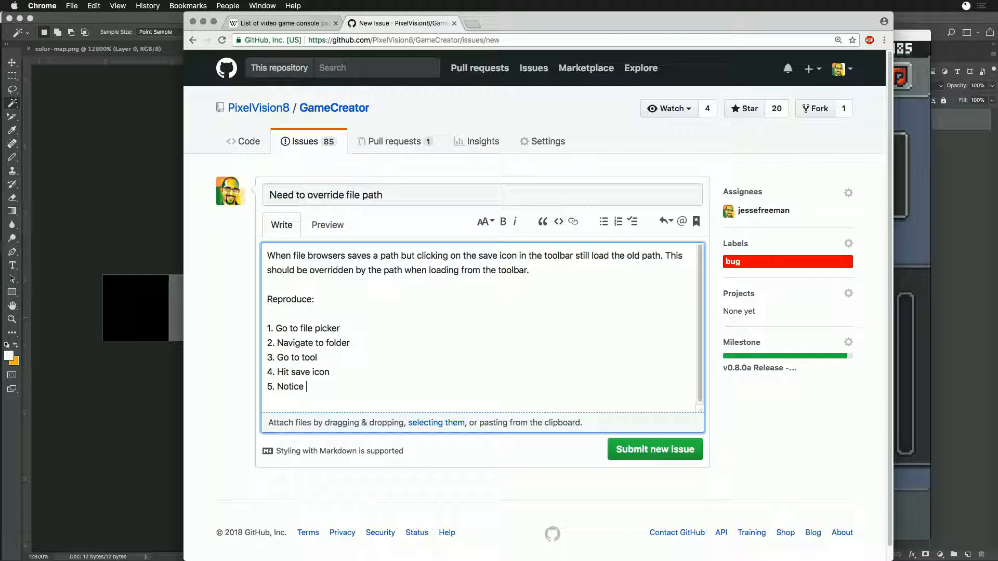
{"action": "type", "text": " path is at last folder and n"}
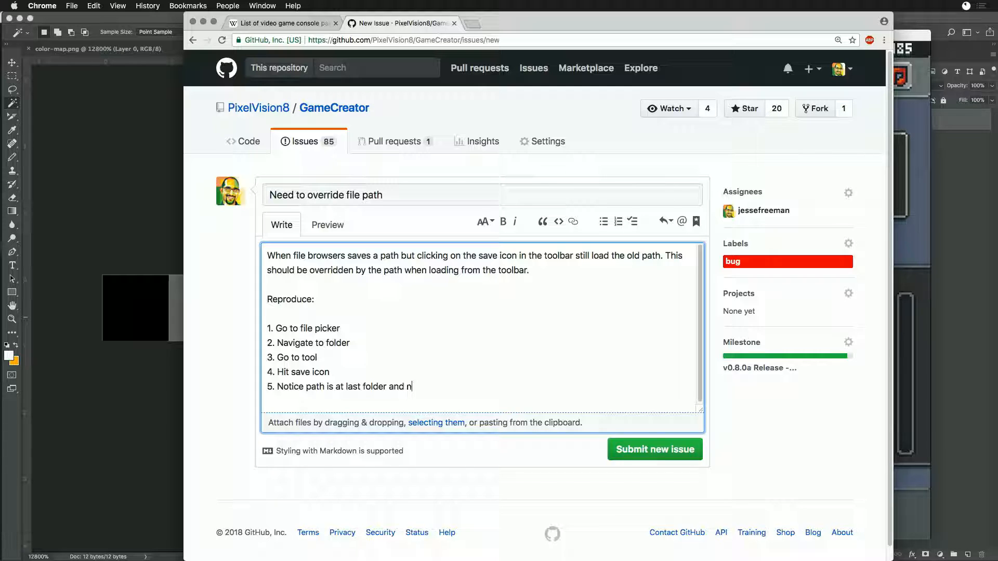
{"action": "key", "text": "BackSpace"}
{"action": "key", "text": "BackSpace"}
{"action": "key", "text": "BackSpace"}
{"action": "key", "text": "BackSpace"}
{"action": "type", "text": "andbox directory"}
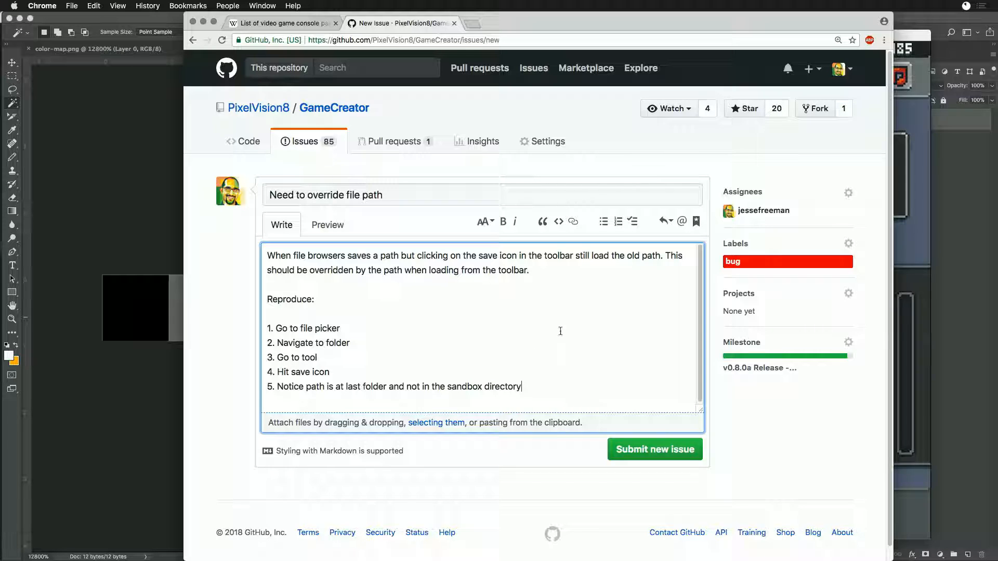
{"action": "left_click", "coordinate": [650, 454]}
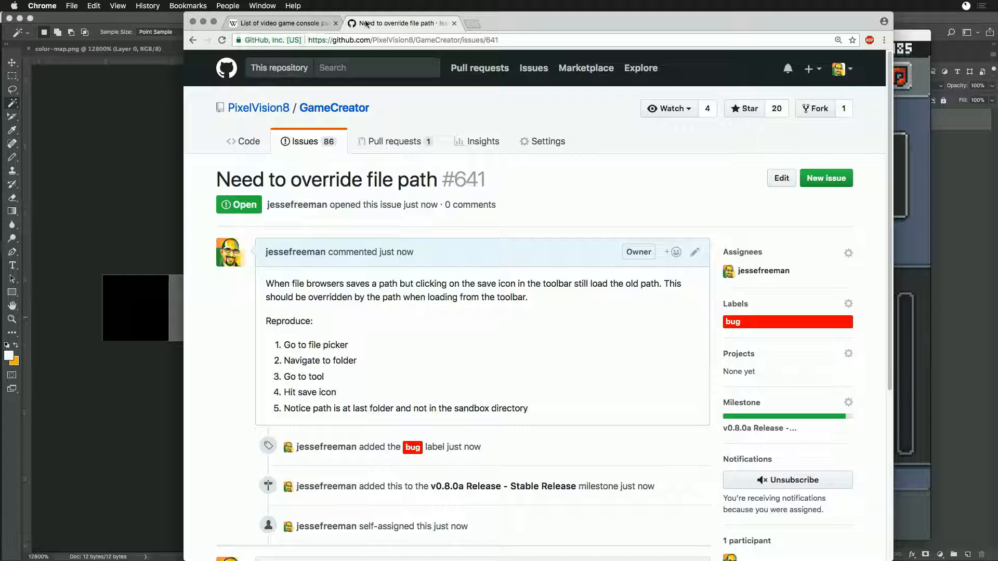
- Switch to Game Creator Pro, show the Sandbox folder and open its data file in the Chip Editor
{"action": "key", "text": "super+m"}
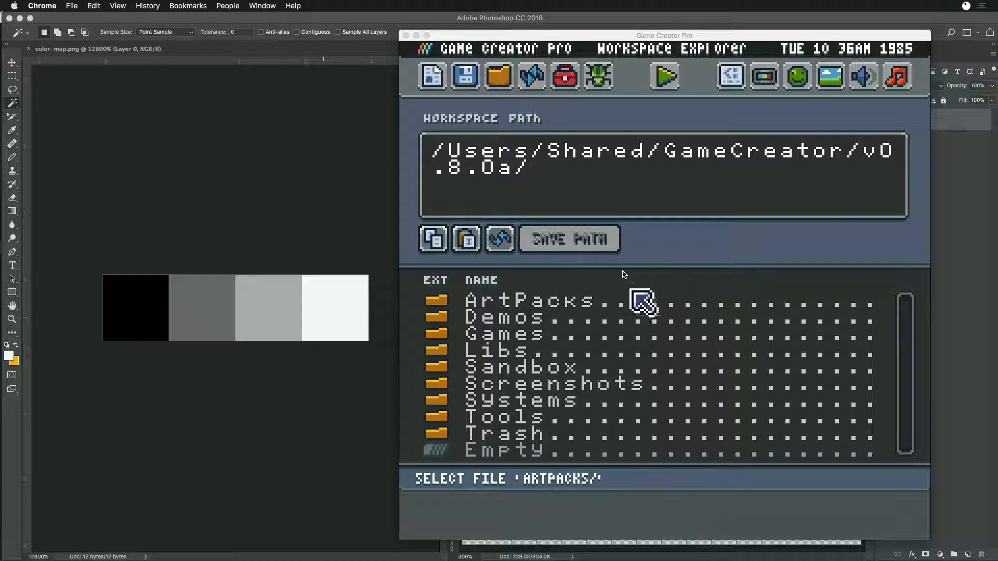
{"action": "left_click", "coordinate": [474, 79]}
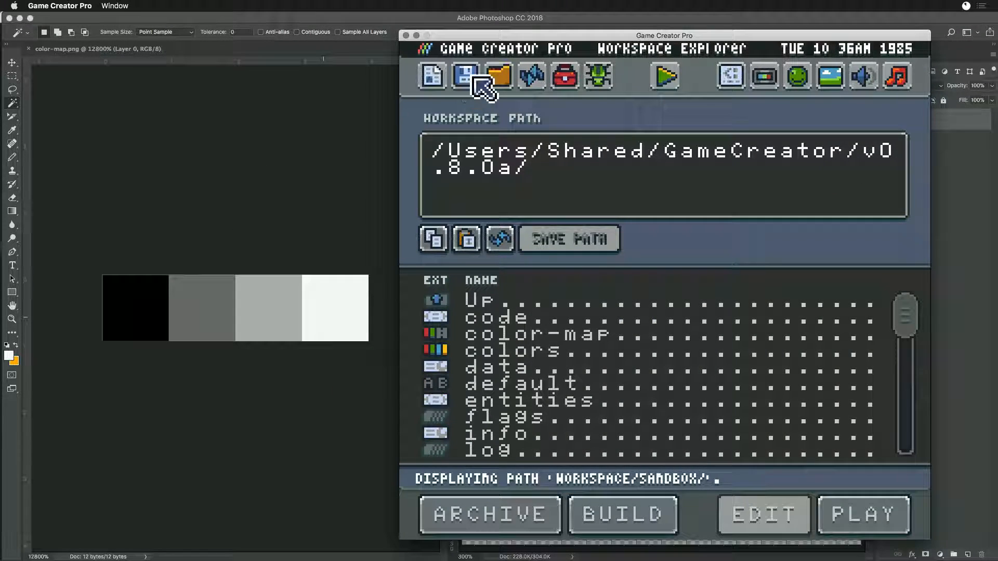
{"action": "left_click", "coordinate": [513, 347]}
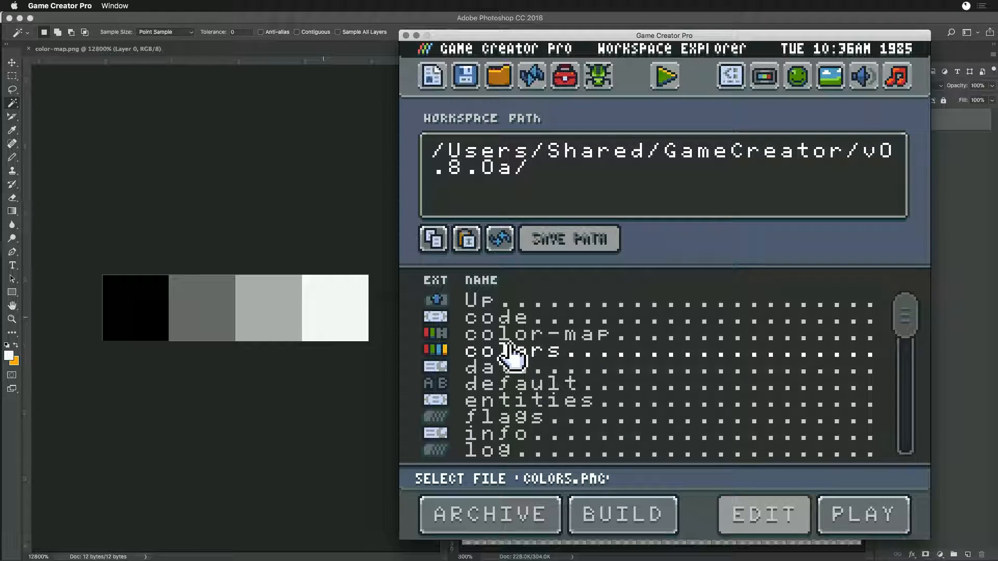
{"action": "double_click", "coordinate": [487, 368]}
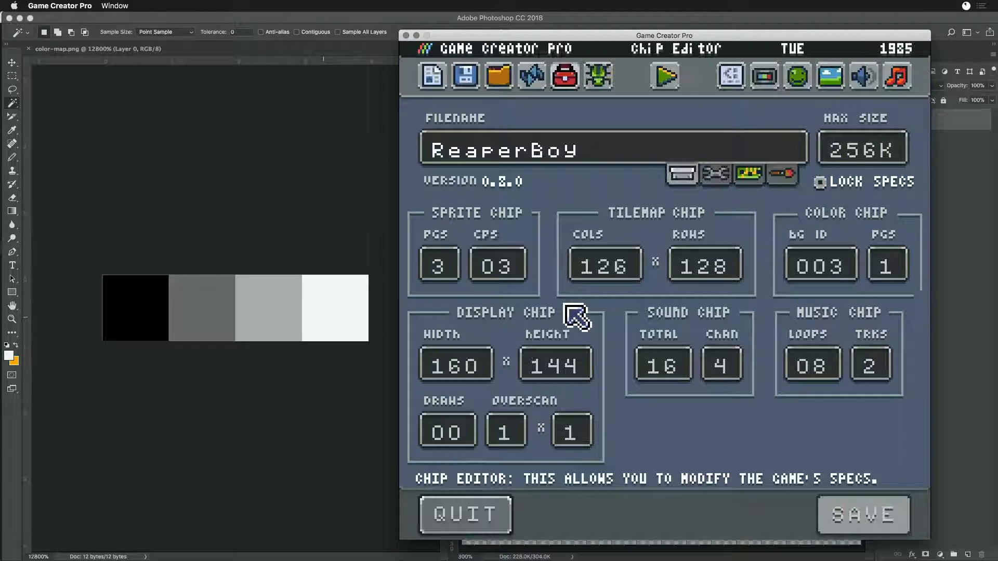
- Unlock the ReaperBoy specs, set the Sprite Chip pages to 2 and save the chip settings
{"action": "left_click", "coordinate": [821, 183]}
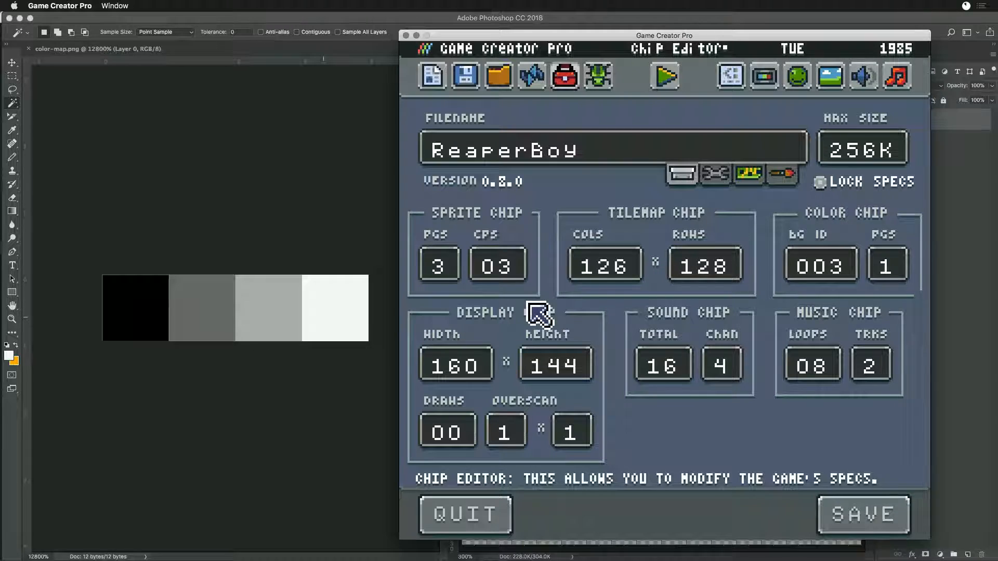
{"action": "left_click", "coordinate": [444, 270]}
{"action": "type", "text": "2"}
{"action": "left_click", "coordinate": [831, 501]}
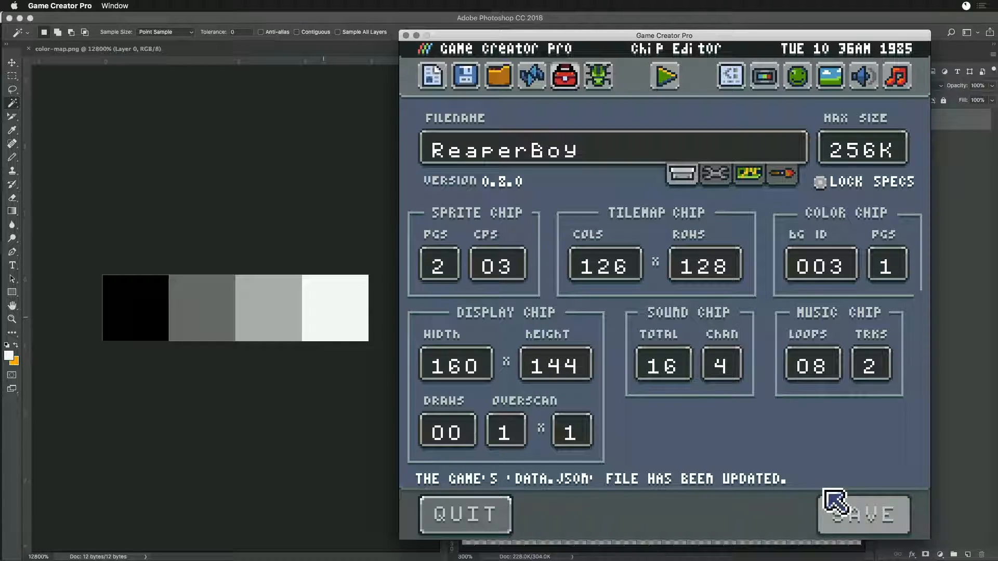
- Open the Sprite Editor and flip repeatedly between the sprite pages to compare them
{"action": "left_click", "coordinate": [797, 75]}
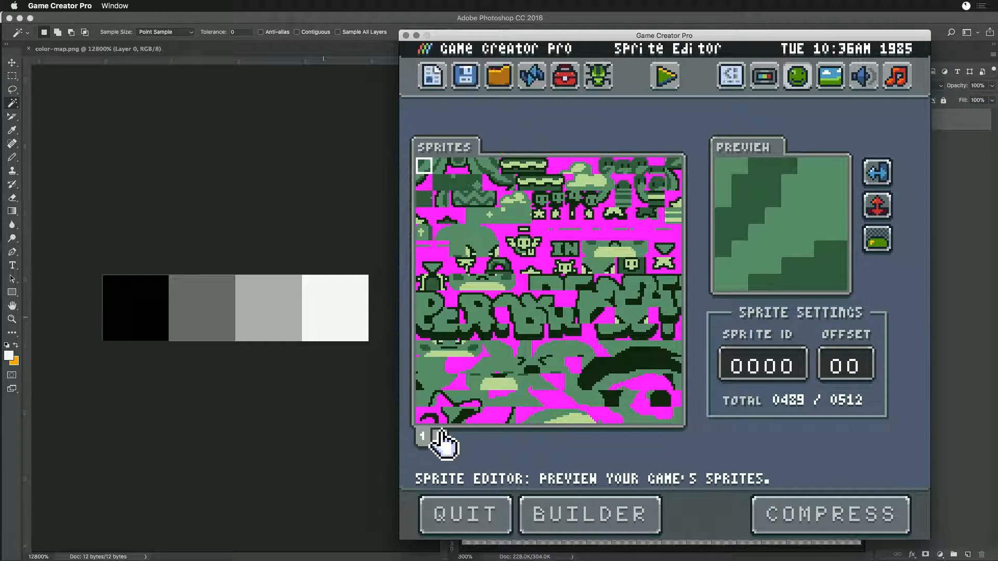
{"action": "left_click", "coordinate": [440, 437]}
{"action": "left_click", "coordinate": [422, 437]}
{"action": "left_click", "coordinate": [439, 438]}
{"action": "left_click", "coordinate": [423, 440]}
{"action": "left_click", "coordinate": [438, 440]}
{"action": "left_click", "coordinate": [421, 441]}
- Switch to Photoshop and measure areas of sprites.png with the Rectangular Marquee, including an 8 × 16 px block and the upper-left corner
{"action": "left_click", "coordinate": [287, 172]}
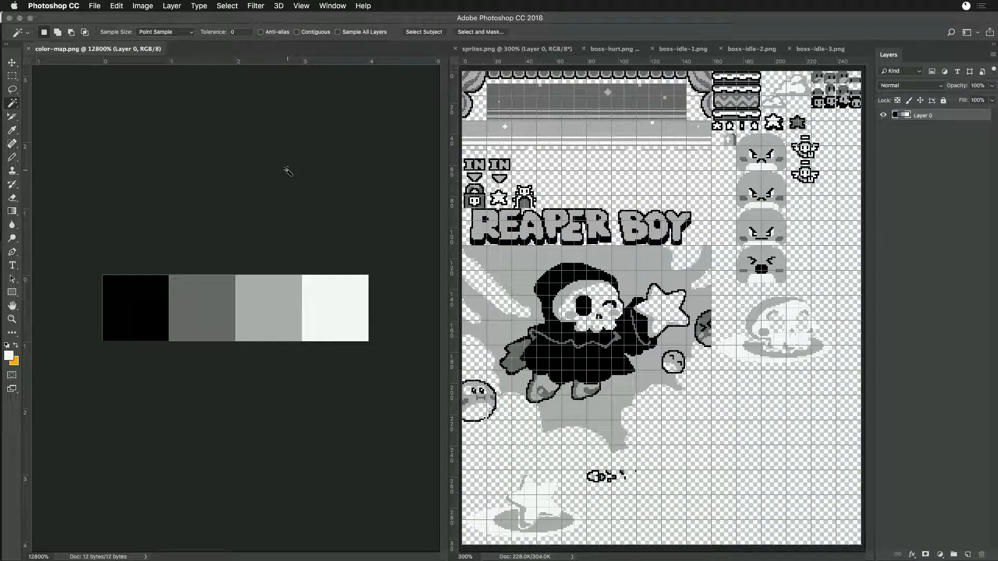
{"action": "key", "text": "super+Tab"}
{"action": "left_click", "coordinate": [476, 99]}
{"action": "left_click", "coordinate": [15, 77]}
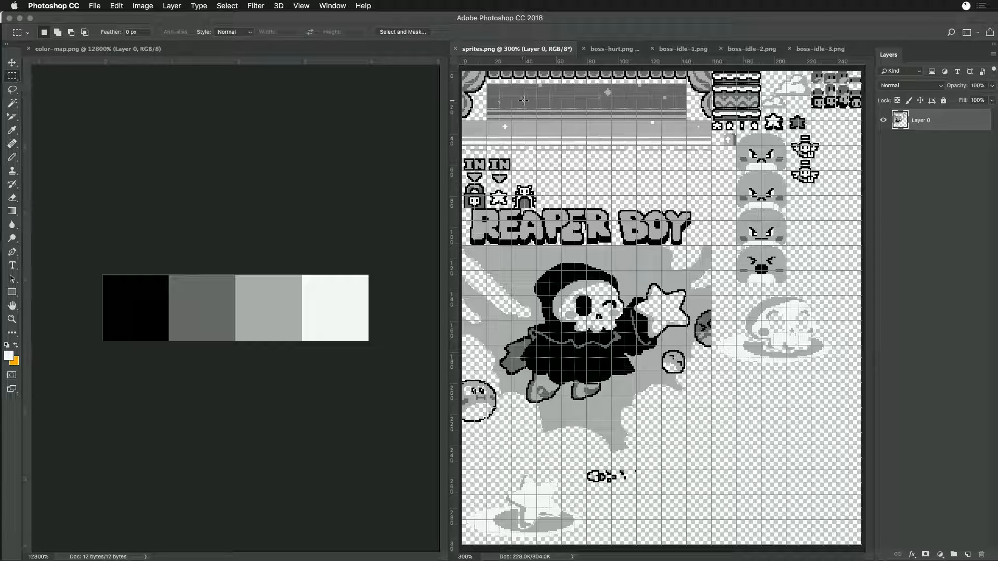
{"action": "left_click_drag", "start_coordinate": [474, 99], "coordinate": [487, 124]}
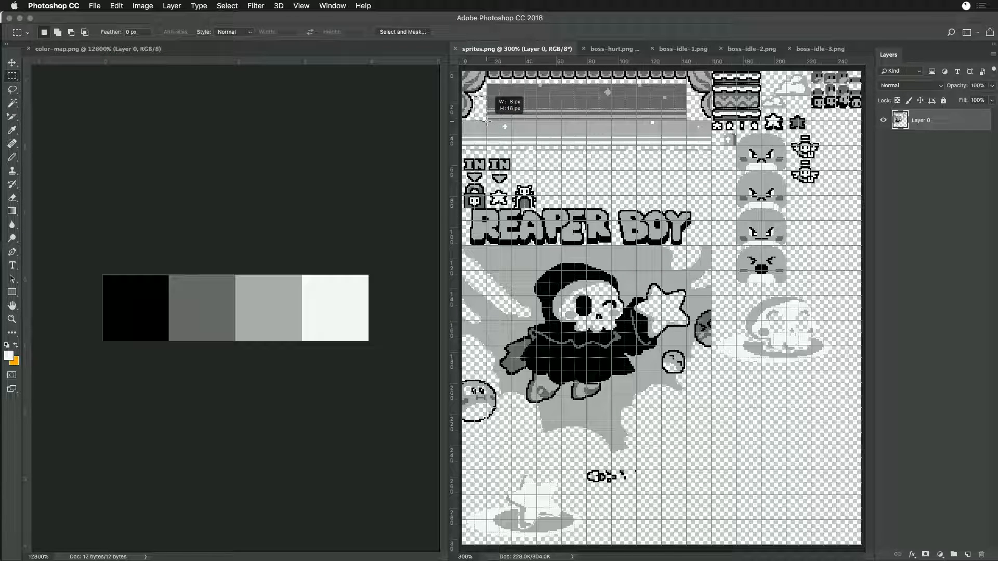
{"action": "left_click_drag", "start_coordinate": [462, 72], "coordinate": [487, 122]}
- Switch to Finder and try to open tilemap.png from the Sandbox folder in Photoshop
{"action": "key", "text": "super+Tab"}
{"action": "key", "text": "super+Tab"}
{"action": "key", "text": "super+Tab"}
{"action": "key", "text": "super+Tab"}
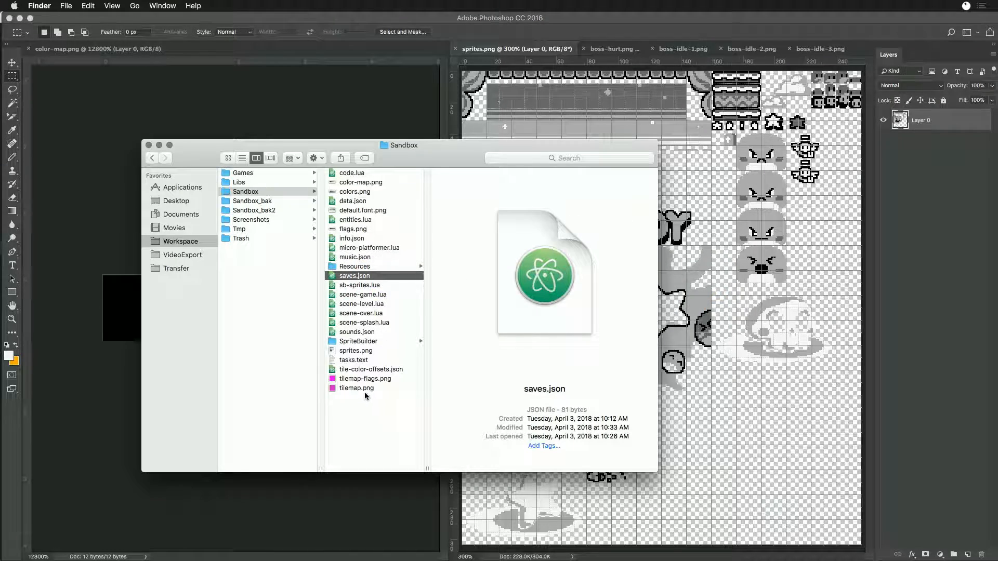
{"action": "left_click", "coordinate": [333, 388]}
{"action": "double_click", "coordinate": [334, 388]}
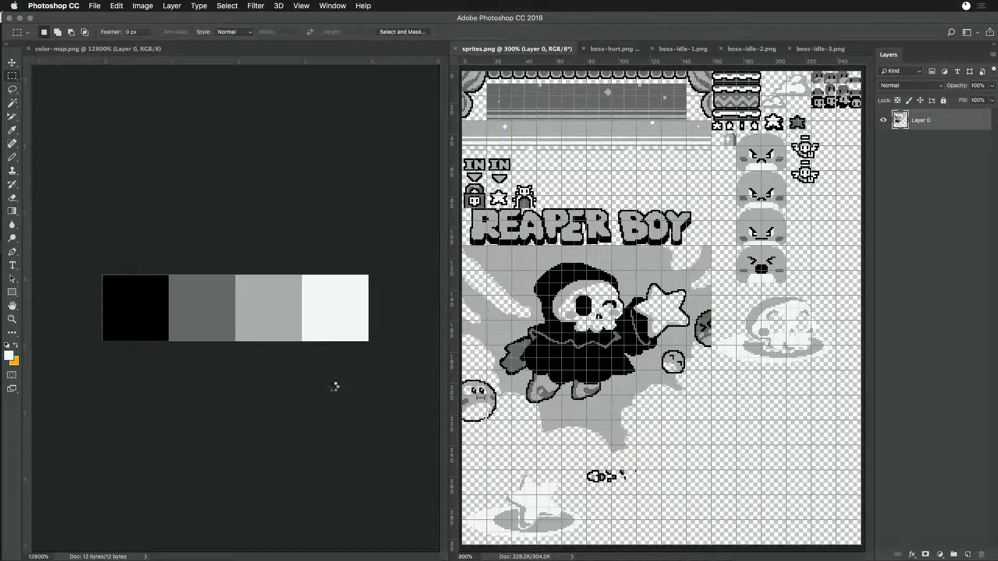
- Close the boss-idle-3.png, boss-hurt.png and boss-idle-1.png documents
{"action": "left_click", "coordinate": [693, 49]}
{"action": "key", "text": "super+w"}
{"action": "key", "text": "super+w"}
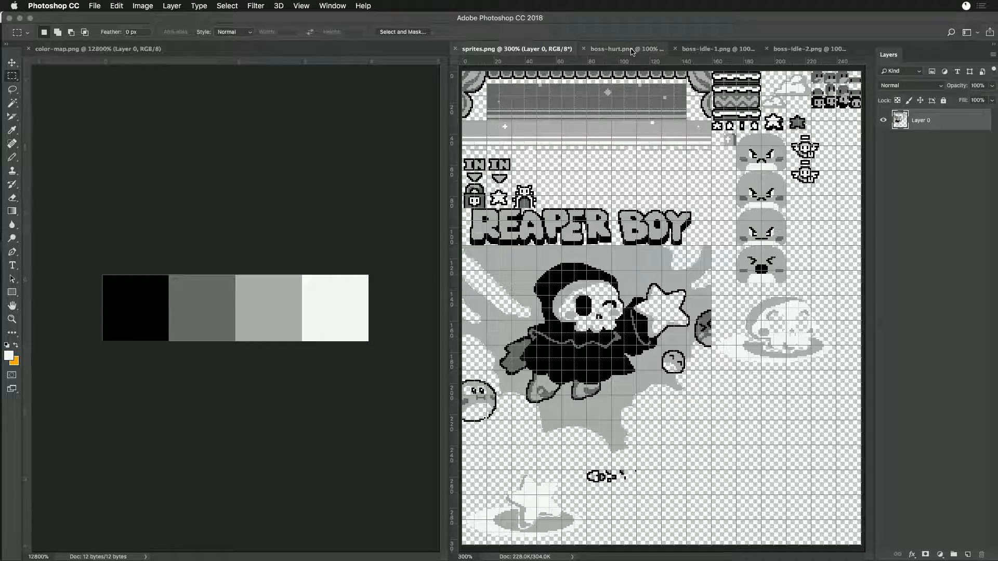
{"action": "left_click", "coordinate": [649, 50]}
{"action": "key", "text": "super+w"}
{"action": "key", "text": "super+d"}
{"action": "left_click", "coordinate": [607, 51]}
{"action": "key", "text": "super+w"}
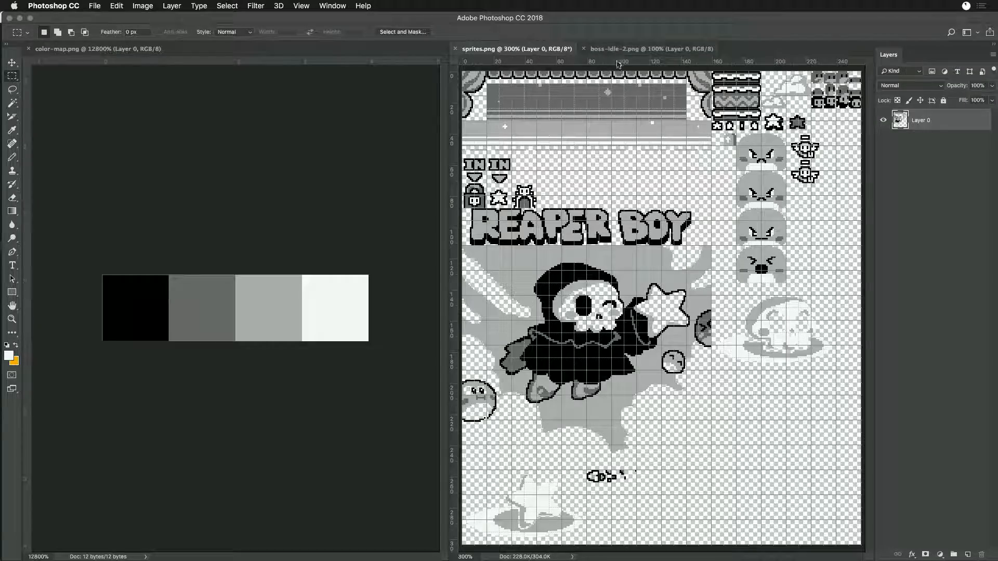
- Dock sprites.png alongside color-map.png, close boss-idle-2.png and switch back to the Sandbox folder in Finder
{"action": "left_click_drag", "start_coordinate": [515, 49], "coordinate": [221, 56]}
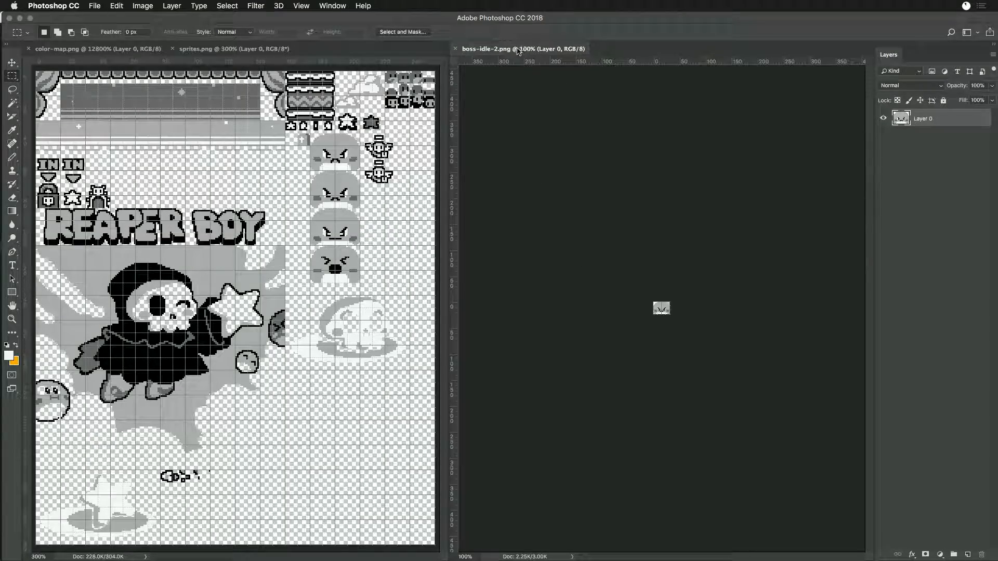
{"action": "key", "text": "super+w"}
{"action": "key", "text": "super+Tab"}
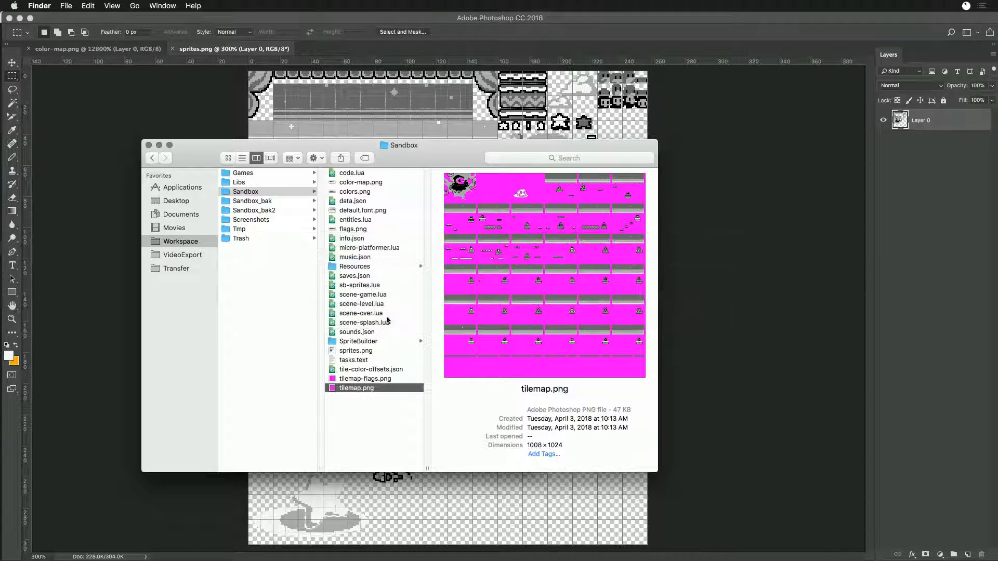
- Open tilemap.png from the Sandbox folder in Photoshop and dock it side by side with sprites.png
{"action": "double_click", "coordinate": [332, 388]}
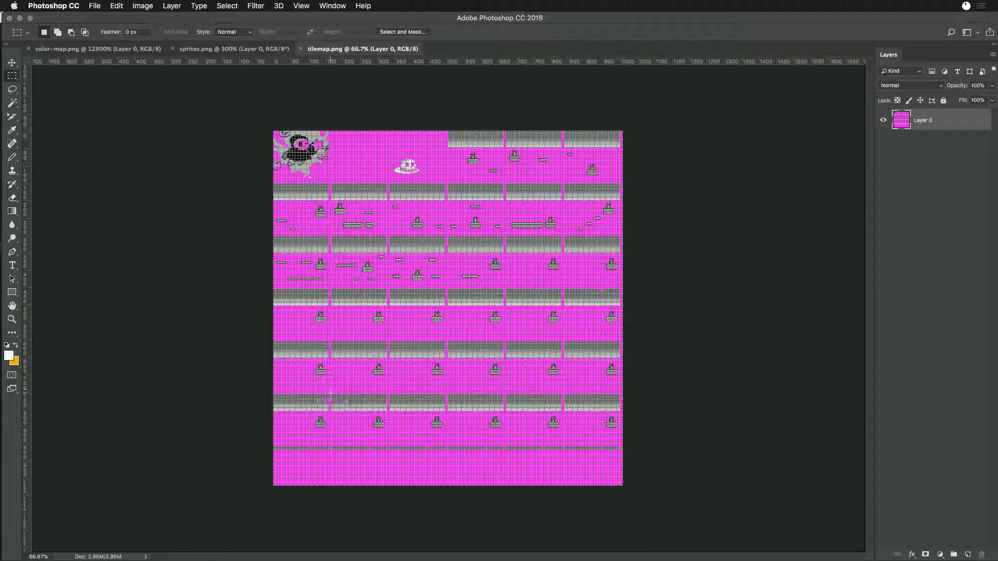
{"action": "left_click_drag", "start_coordinate": [383, 52], "coordinate": [860, 188]}
{"action": "left_click", "coordinate": [99, 238]}
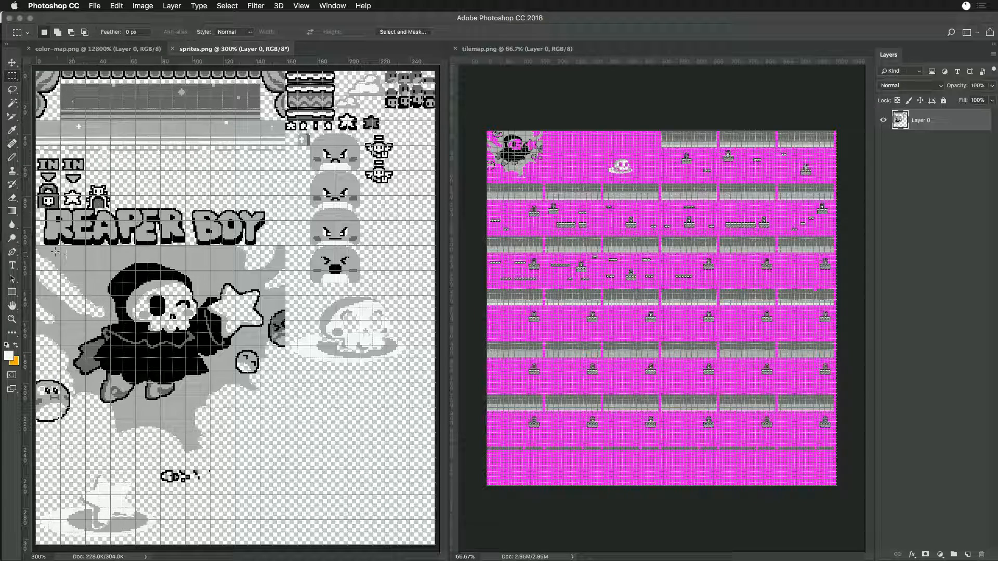
- Copy the splash artwork's upper-left background block from sprites.png and paste it over the cleared damaged area in tilemap.png's upper-left corner
{"action": "left_click_drag", "start_coordinate": [36, 245], "coordinate": [112, 327]}
{"action": "left_click", "coordinate": [508, 203]}
{"action": "scroll", "coordinate": [509, 203], "scroll_direction": "up", "scroll_amount": 3}
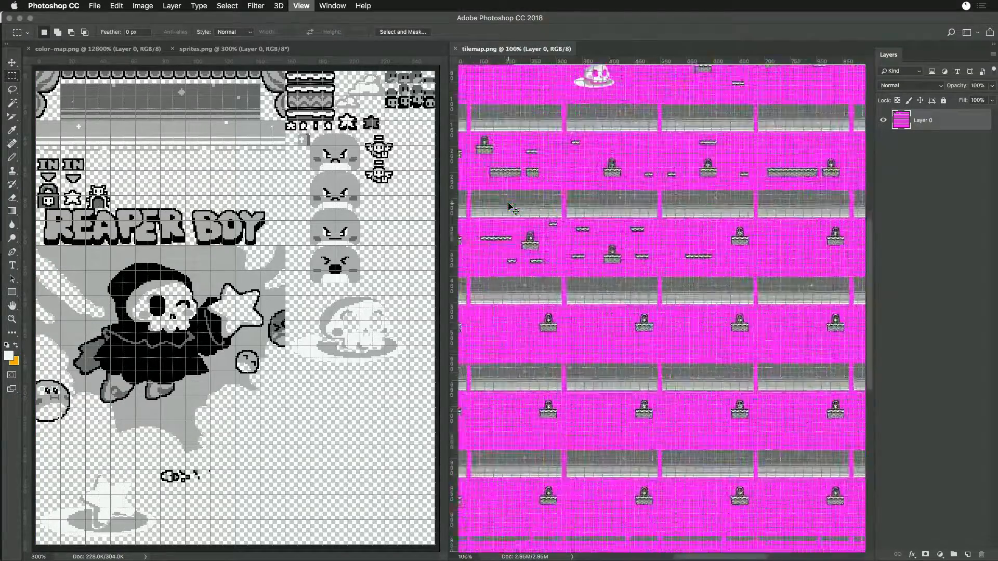
{"action": "left_click_drag", "start_coordinate": [511, 153], "coordinate": [720, 372]}
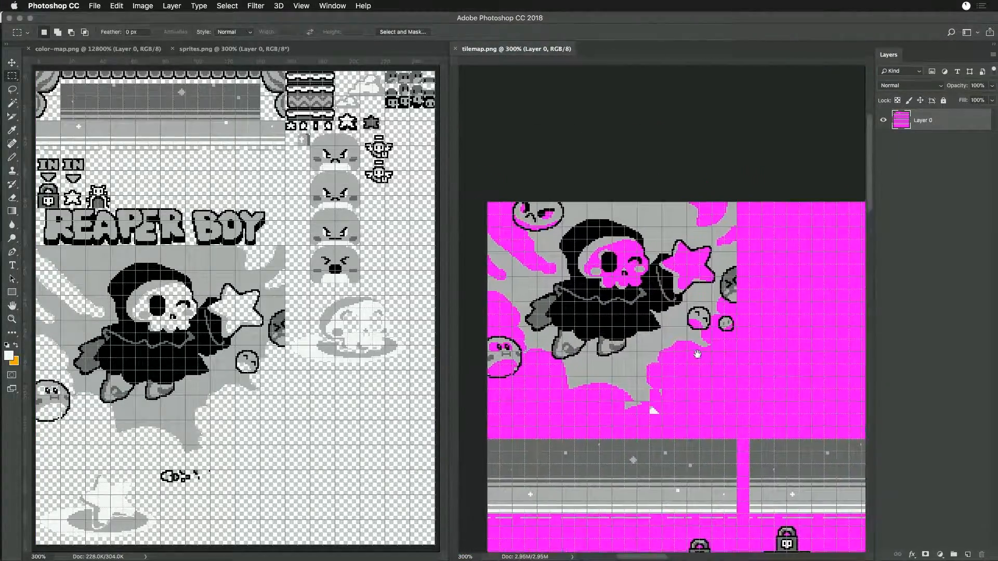
{"action": "left_click_drag", "start_coordinate": [522, 207], "coordinate": [582, 245]}
{"action": "key", "text": "super+x"}
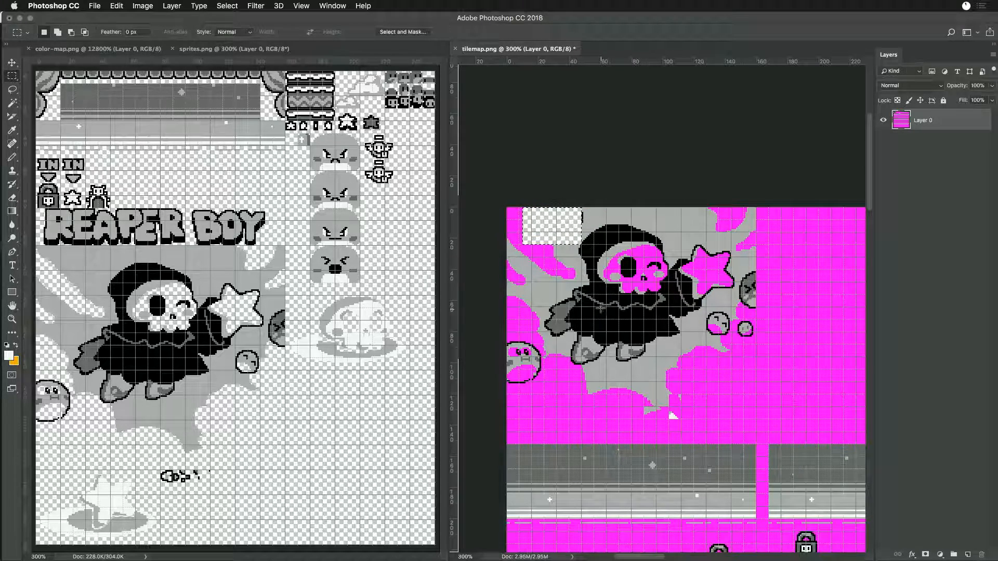
{"action": "key", "text": "super+v"}
{"action": "left_click_drag", "start_coordinate": [720, 367], "coordinate": [570, 258]}
- Select the narrow strip beside the pasted block, sample the surrounding grey as the foreground colour, and clear the selection
{"action": "left_click_drag", "start_coordinate": [583, 208], "coordinate": [594, 233]}
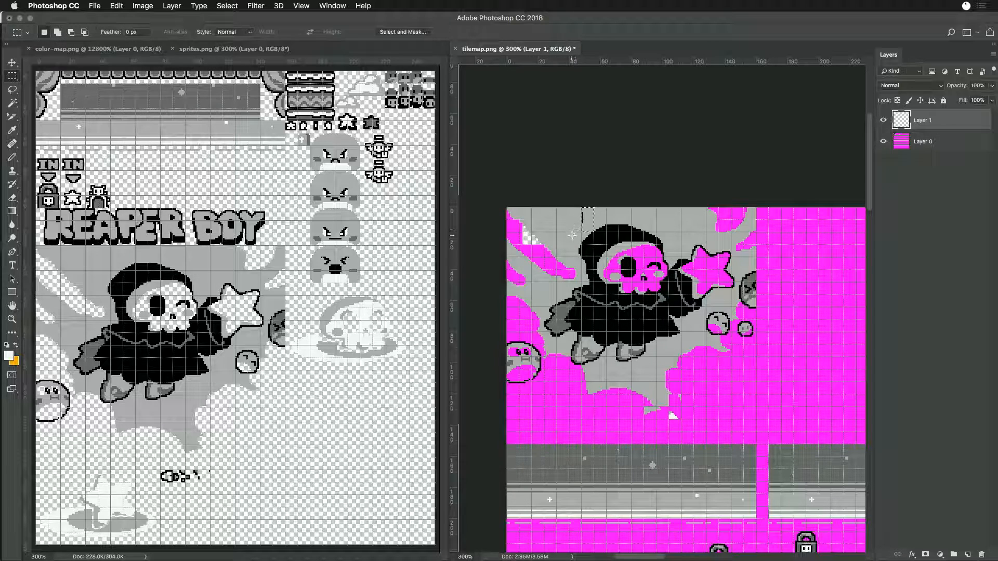
{"action": "key", "text": "i"}
{"action": "left_click", "coordinate": [600, 223]}
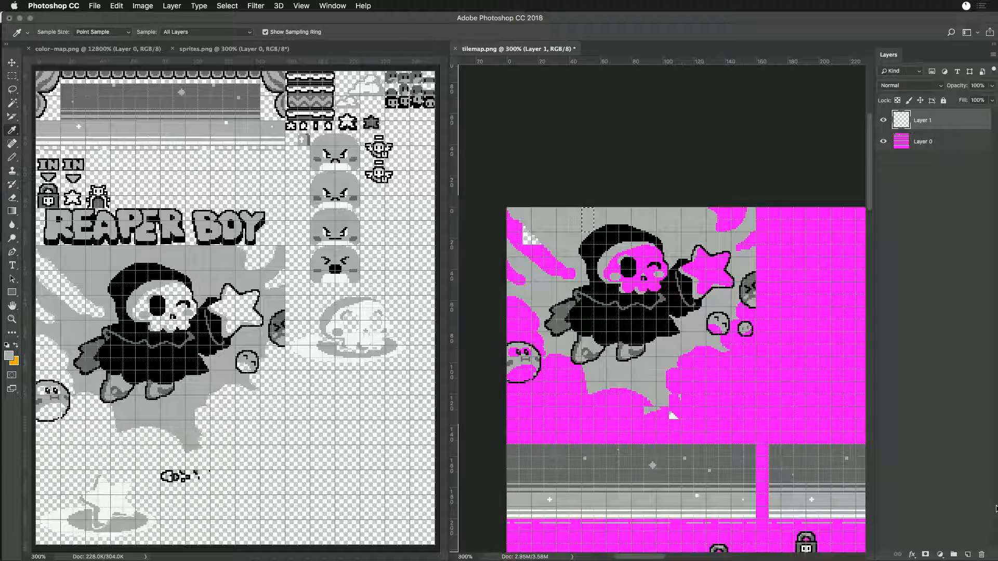
{"action": "key", "text": "m"}
{"action": "key", "text": "super+d"}
- Select the transparent hole near the tilemap's upper-left corner and fill it on Layer 0 with magenta ff00ff
{"action": "left_click_drag", "start_coordinate": [520, 220], "coordinate": [545, 242]}
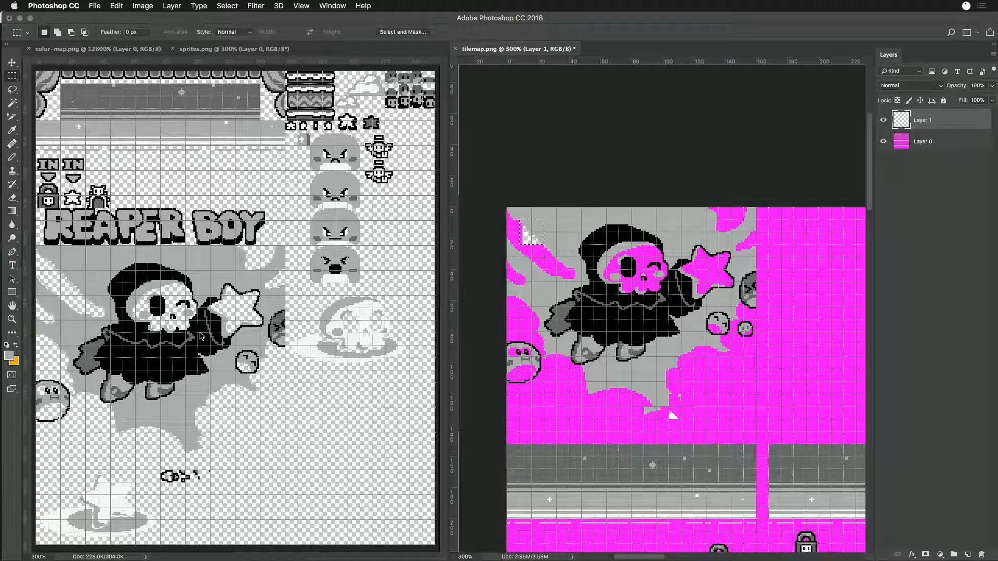
{"action": "left_click", "coordinate": [8, 356]}
{"action": "left_click", "coordinate": [722, 398]}
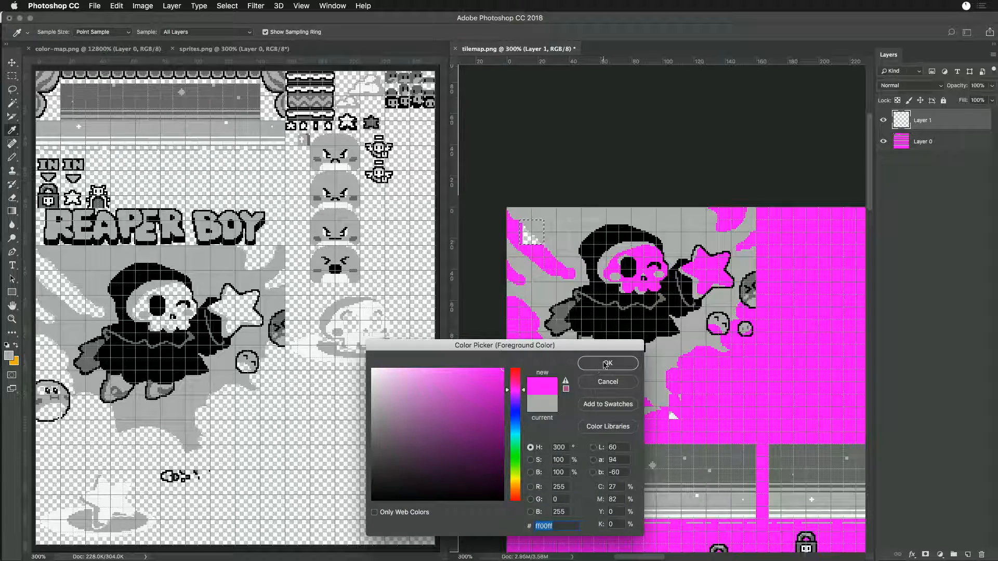
{"action": "key", "text": "Return"}
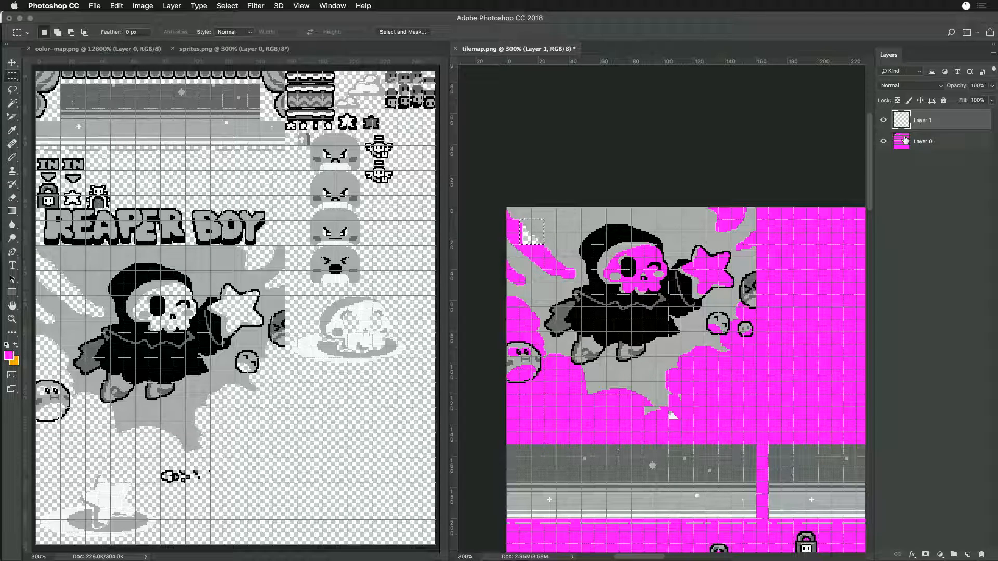
{"action": "left_click", "coordinate": [905, 152]}
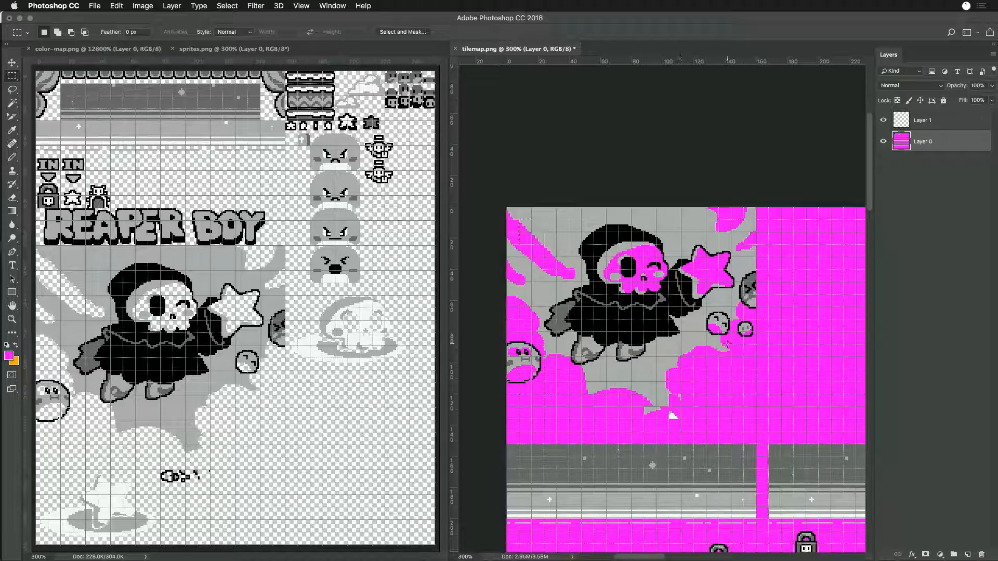
- Paste the splash background's lower tip from sprites.png into tilemap.png and fill the stray white pixels beneath it on Layer 0 with magenta
{"action": "left_click_drag", "start_coordinate": [727, 410], "coordinate": [779, 262]}
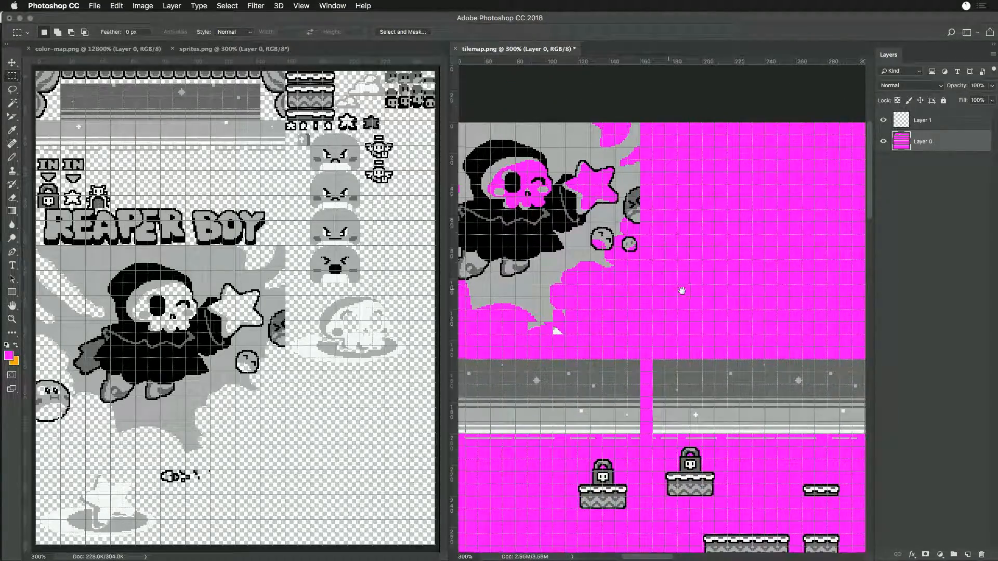
{"action": "left_click_drag", "start_coordinate": [681, 290], "coordinate": [767, 292]}
{"action": "left_click_drag", "start_coordinate": [162, 407], "coordinate": [210, 457]}
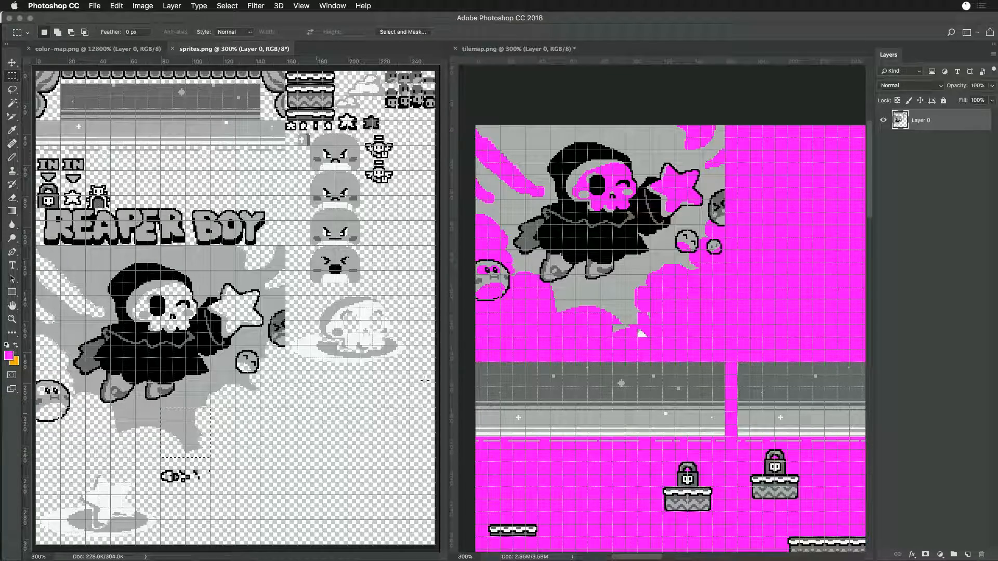
{"action": "left_click", "coordinate": [641, 318]}
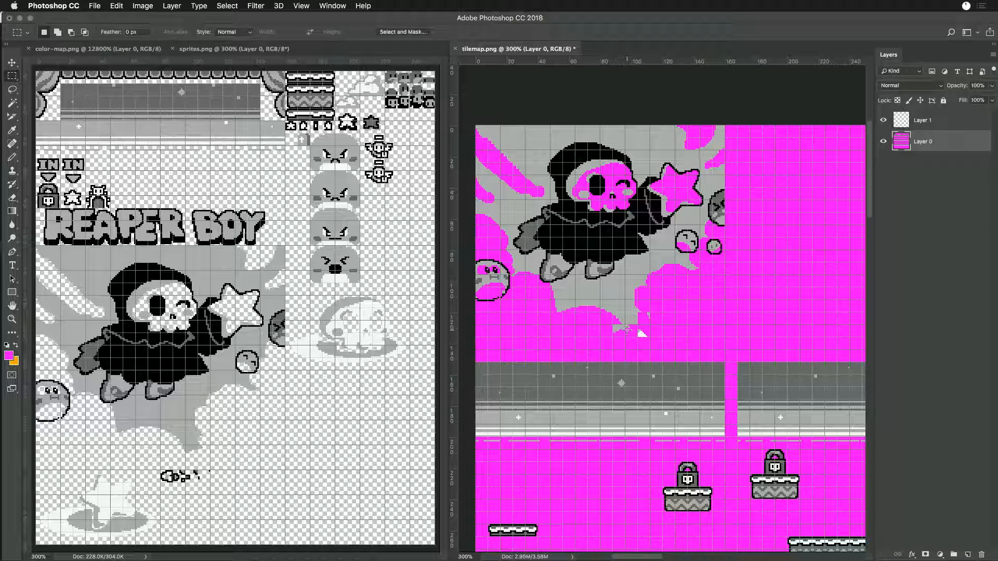
{"action": "key", "text": "super+v"}
{"action": "left_click_drag", "start_coordinate": [666, 341], "coordinate": [619, 311]}
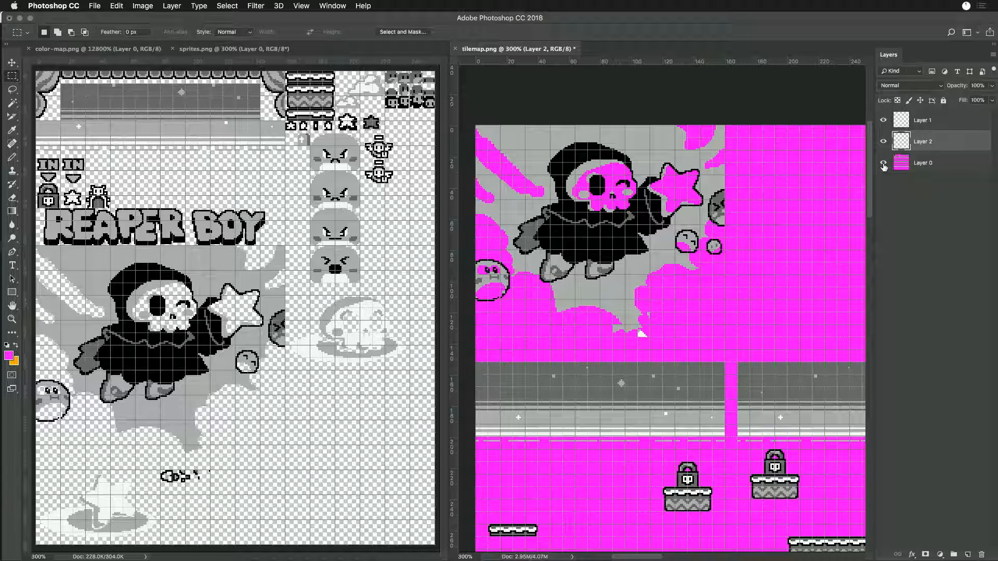
{"action": "left_click_drag", "start_coordinate": [650, 337], "coordinate": [601, 288]}
{"action": "left_click", "coordinate": [903, 164]}
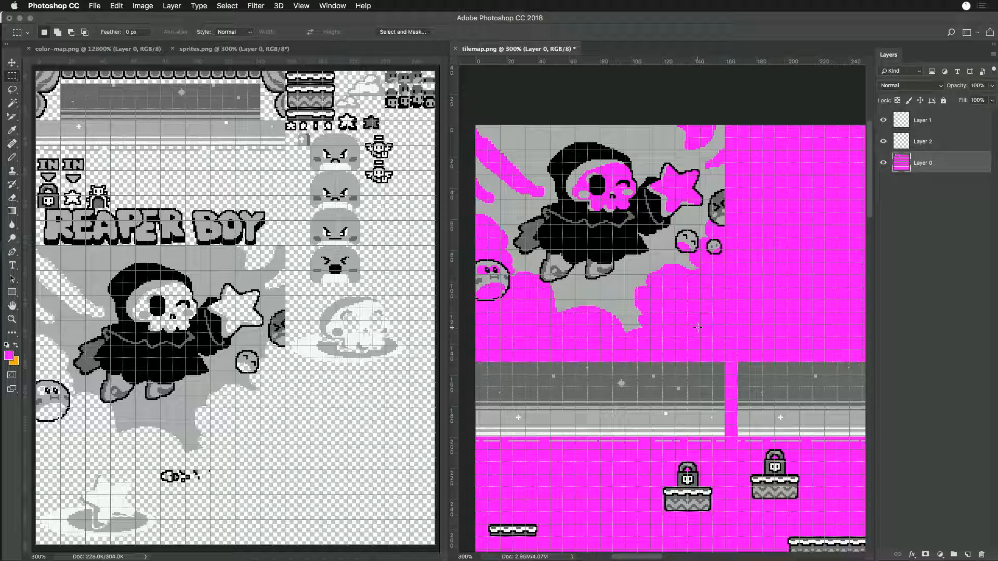
- Merge Layer 1, Layer 2 and Layer 0 of tilemap.png into one layer and save the file
{"action": "left_click", "coordinate": [907, 124]}
{"action": "left_click", "coordinate": [918, 164], "text": "shift"}
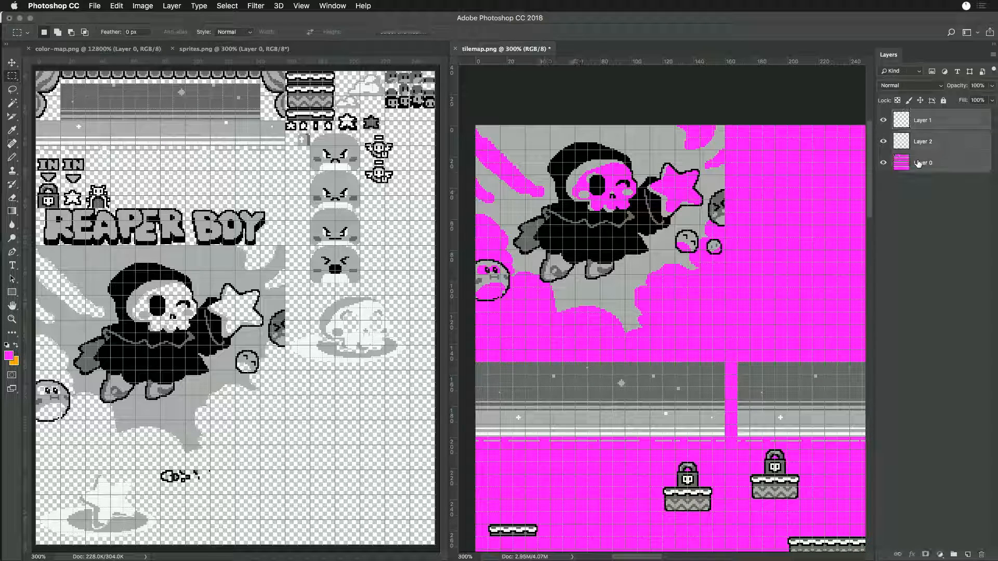
{"action": "key", "text": "super+e"}
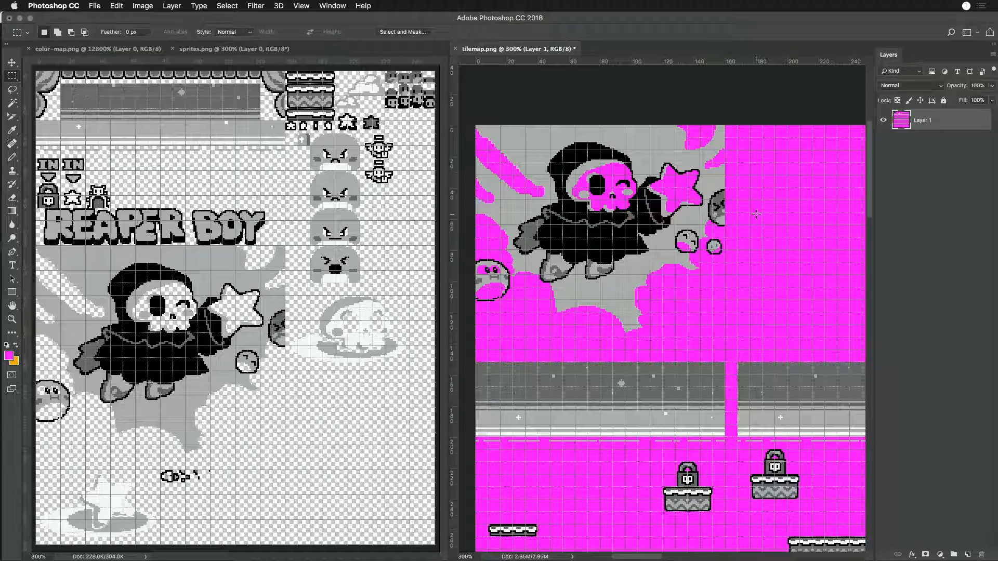
{"action": "key", "text": "super+0"}
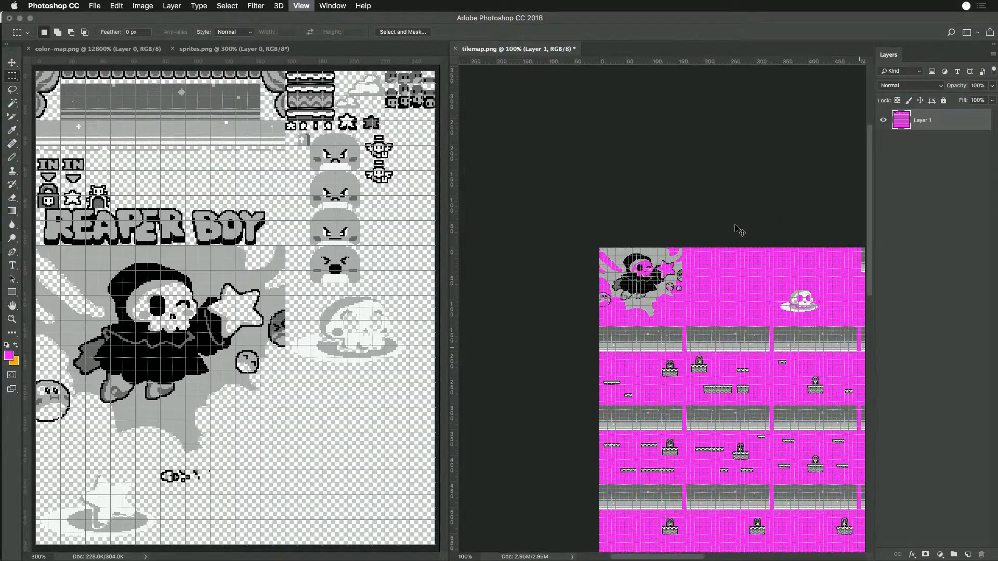
{"action": "key", "text": "super+s"}
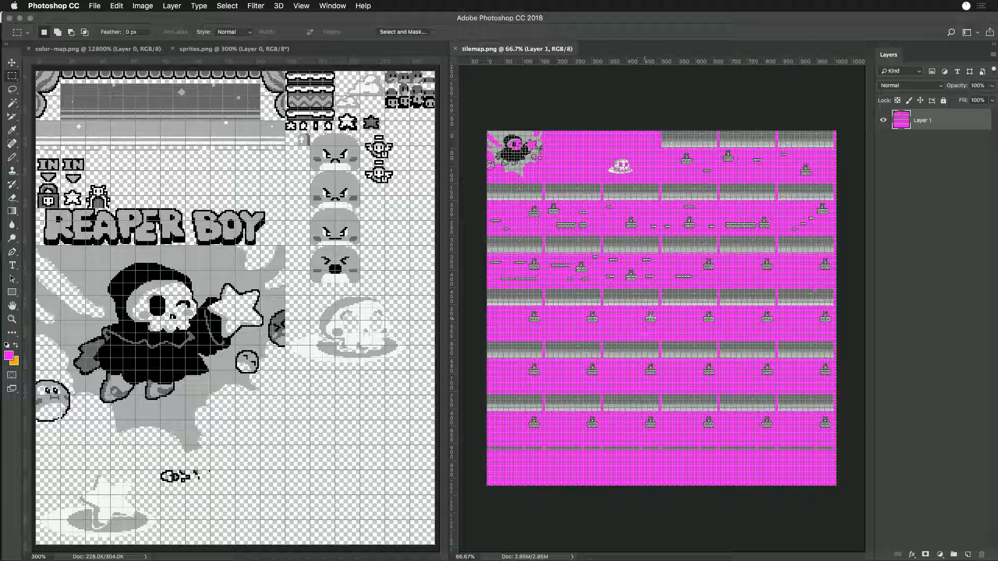
- Crop tilemap.png to its upper three bands of levels and save it
{"action": "left_click_drag", "start_coordinate": [484, 118], "coordinate": [842, 289]}
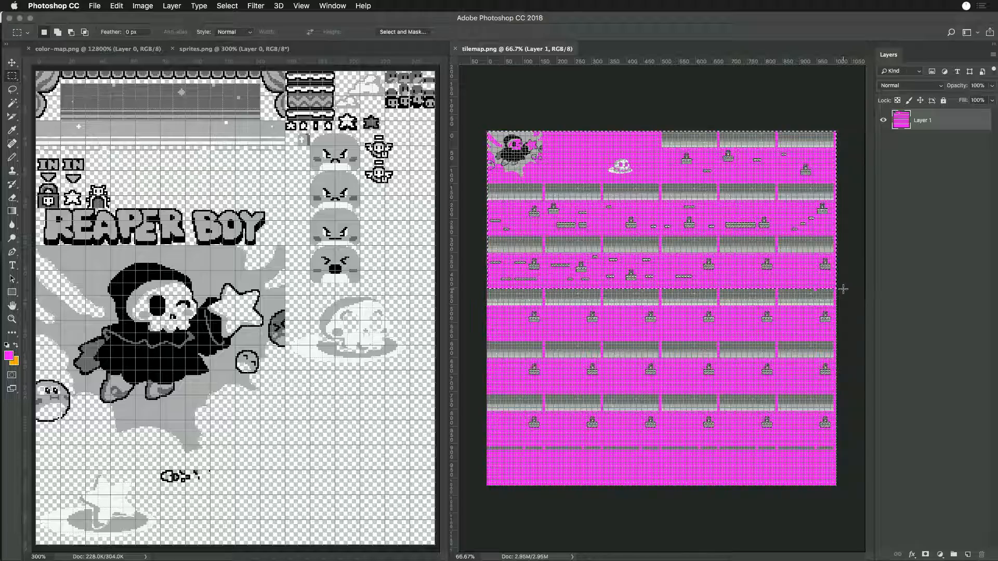
{"action": "left_click", "coordinate": [143, 5]}
{"action": "left_click", "coordinate": [160, 121]}
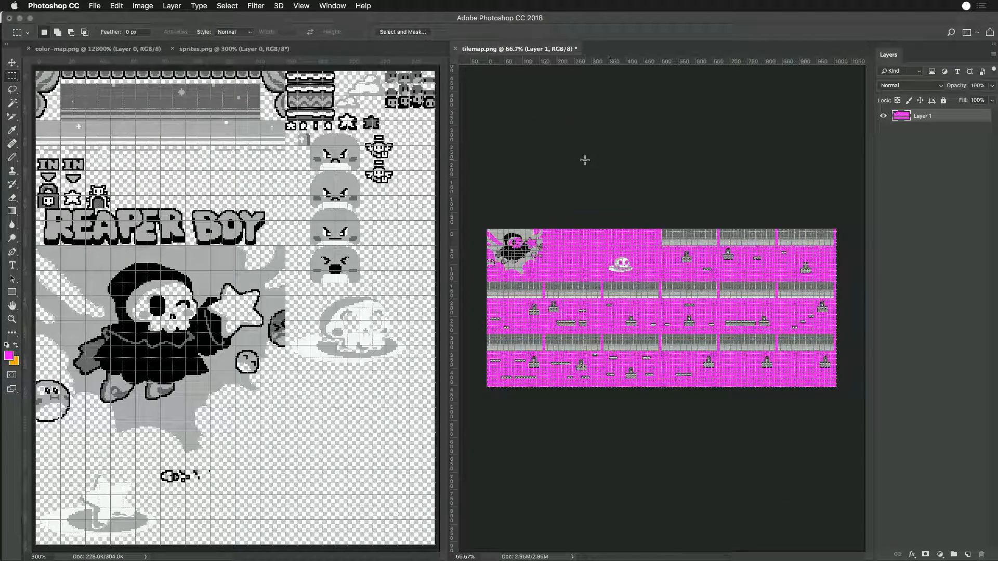
{"action": "key", "text": "super+s"}
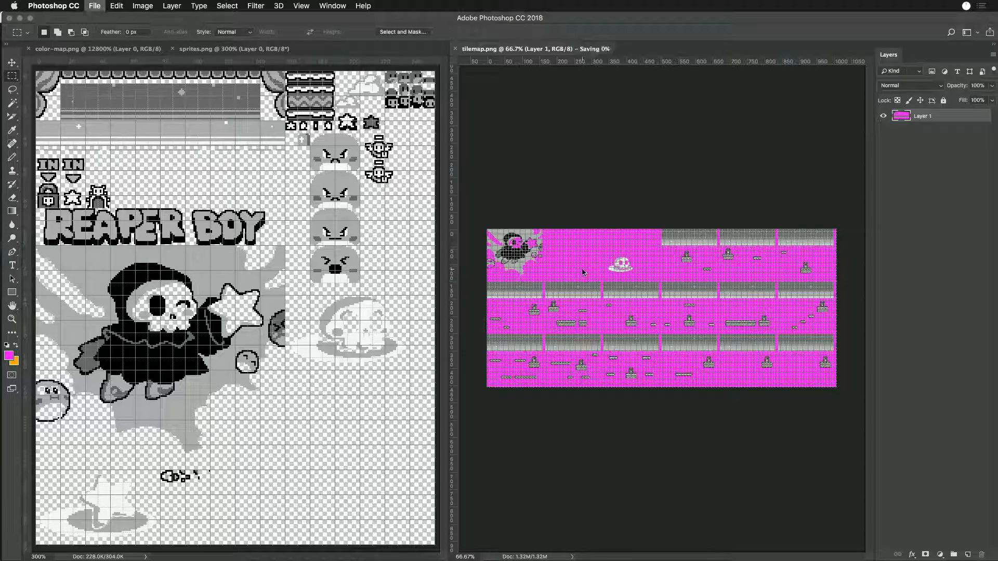
- Measure the cropped tilemap with the Rectangular Marquee and calculate its number of tile rows in Calculator
{"action": "left_click_drag", "start_coordinate": [484, 217], "coordinate": [853, 411]}
{"action": "key", "text": "super+space"}
{"action": "type", "text": "cal"}
{"action": "key", "text": "Return"}
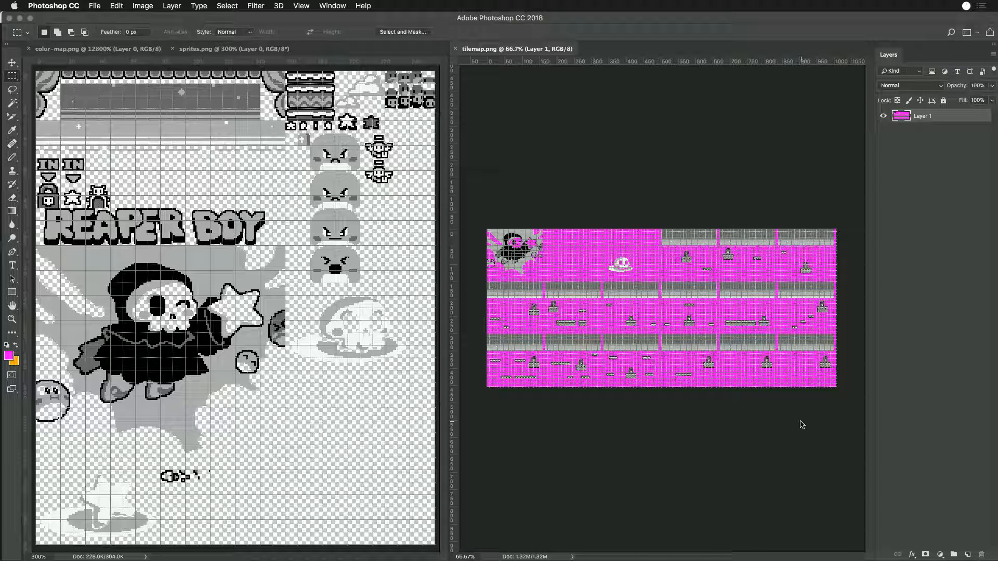
{"action": "type", "text": "45"}
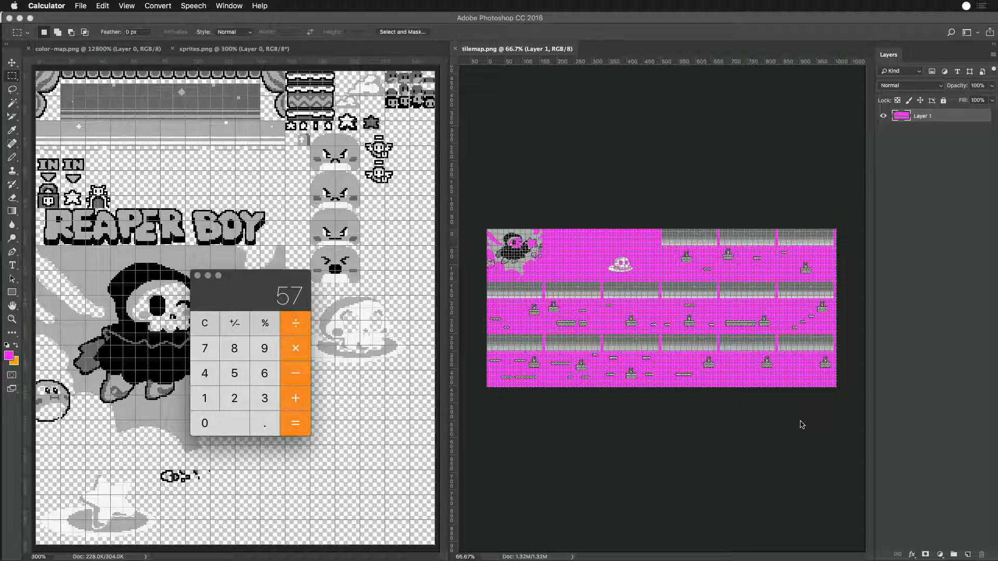
- Switch to Game Creator Pro, leave the Sprite Editor and load the edited tilemap in the Tilemap Preview
{"action": "key", "text": "super+Tab"}
{"action": "key", "text": "super+Tab"}
{"action": "key", "text": "super+Tab"}
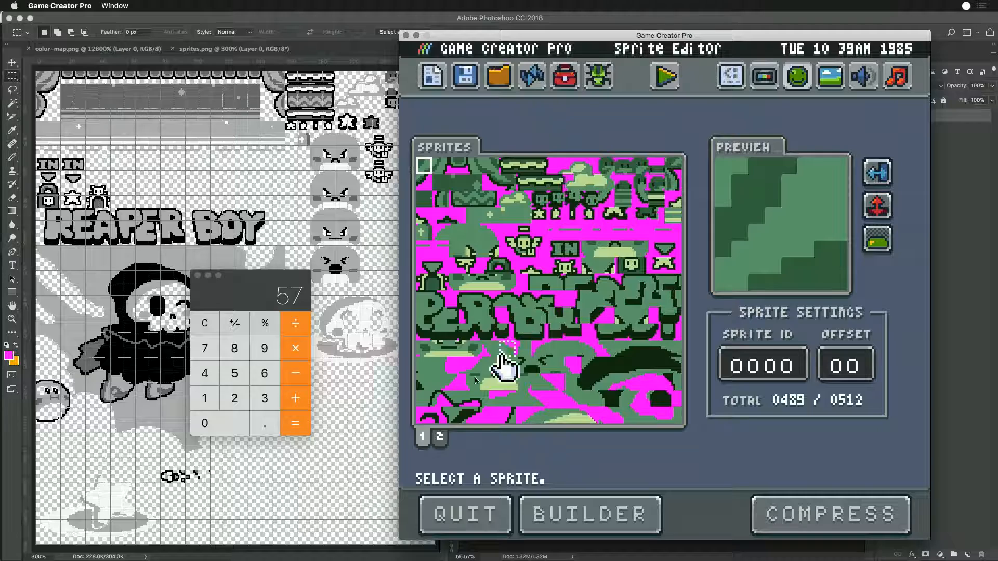
{"action": "left_click", "coordinate": [466, 75]}
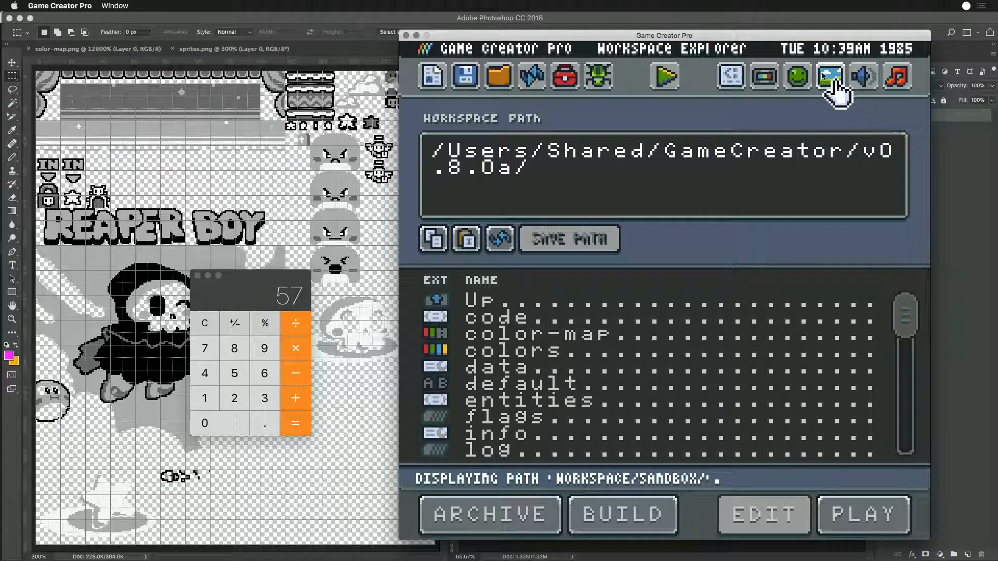
{"action": "left_click", "coordinate": [831, 78]}
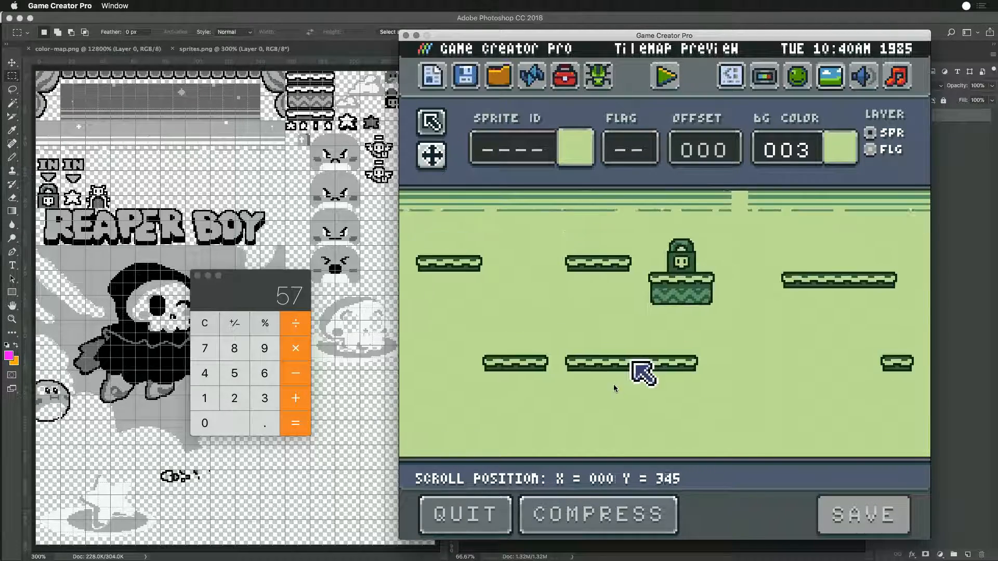
- Open the game's data file from the workspace in the Chip Editor, set the tilemap chip's rows to 58 and save
{"action": "left_click", "coordinate": [468, 72]}
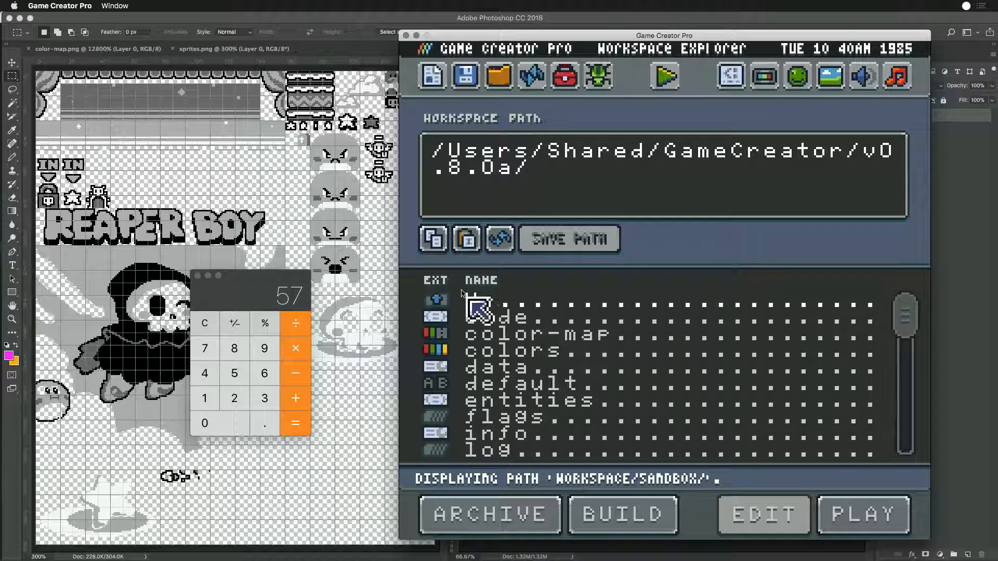
{"action": "double_click", "coordinate": [483, 370]}
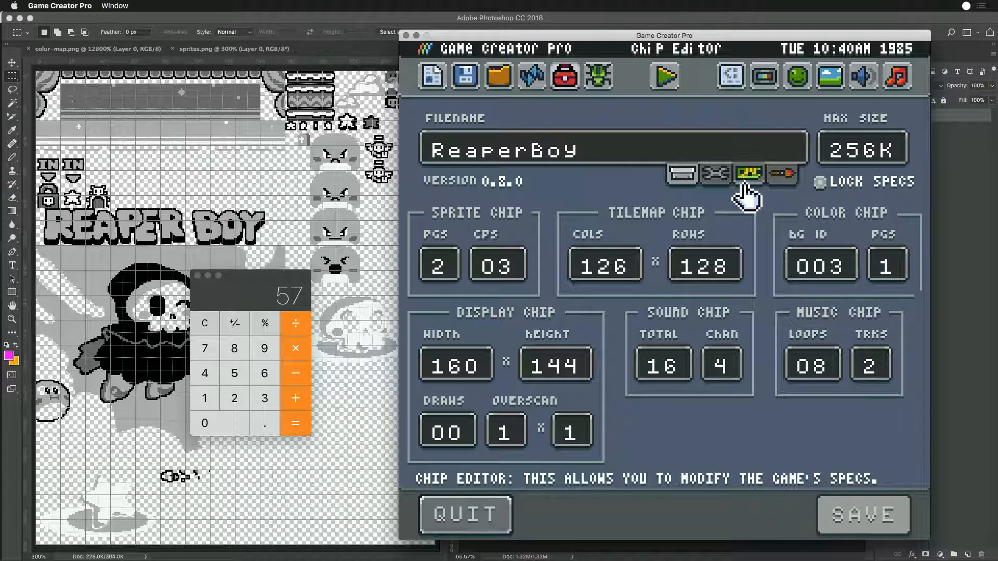
{"action": "left_click", "coordinate": [707, 265]}
{"action": "type", "text": "58"}
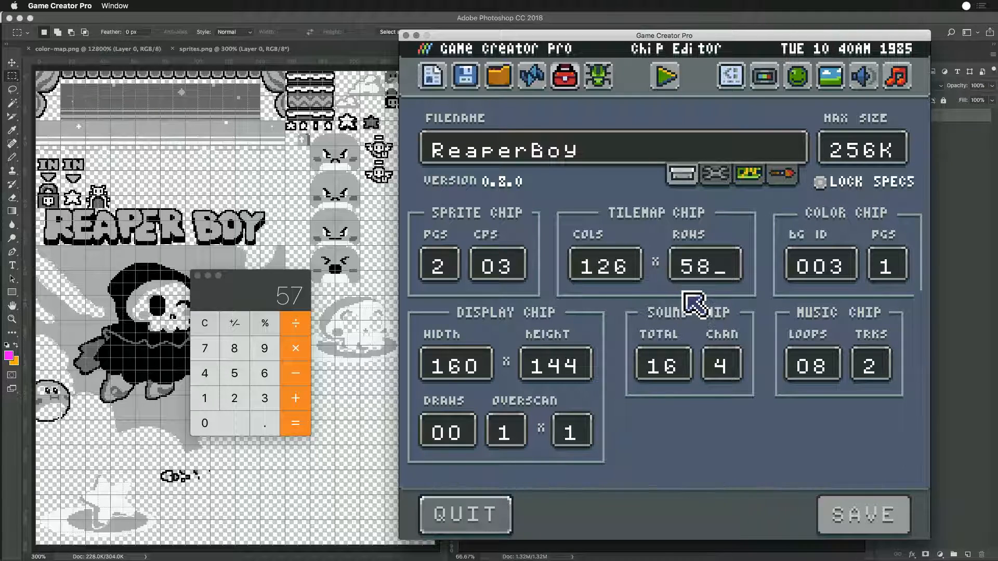
{"action": "key", "text": "Return"}
{"action": "left_click", "coordinate": [830, 512]}
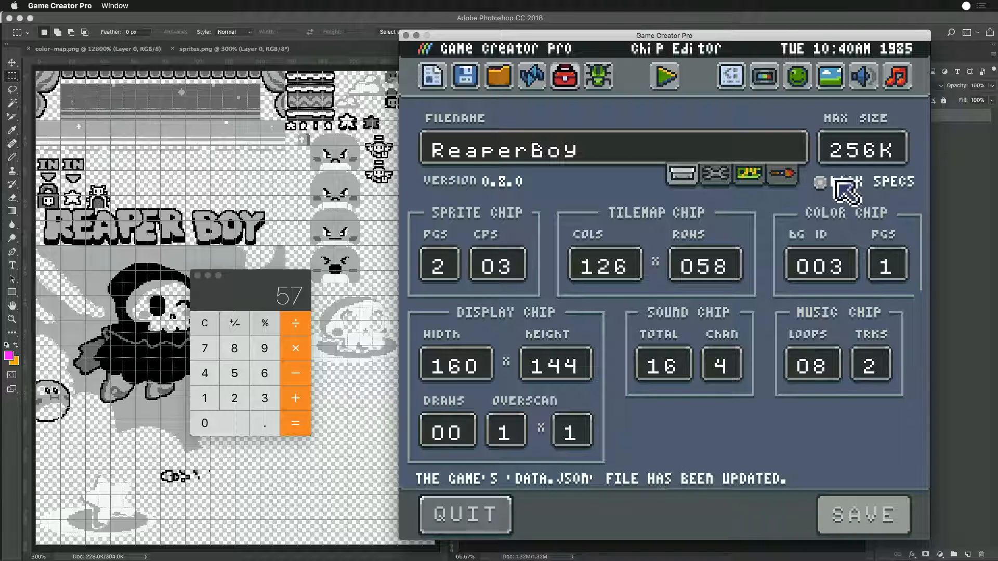
- Reload the Tilemap Preview and examine the splash artwork and the levels below it down the map
{"action": "left_click", "coordinate": [831, 76]}
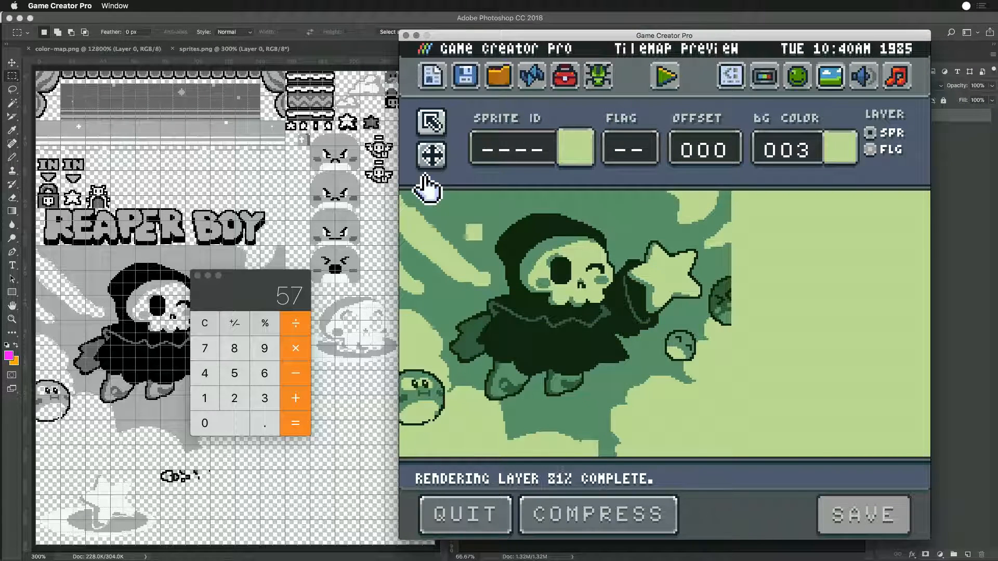
{"action": "left_click", "coordinate": [433, 156]}
{"action": "left_click_drag", "start_coordinate": [599, 373], "coordinate": [669, 229]}
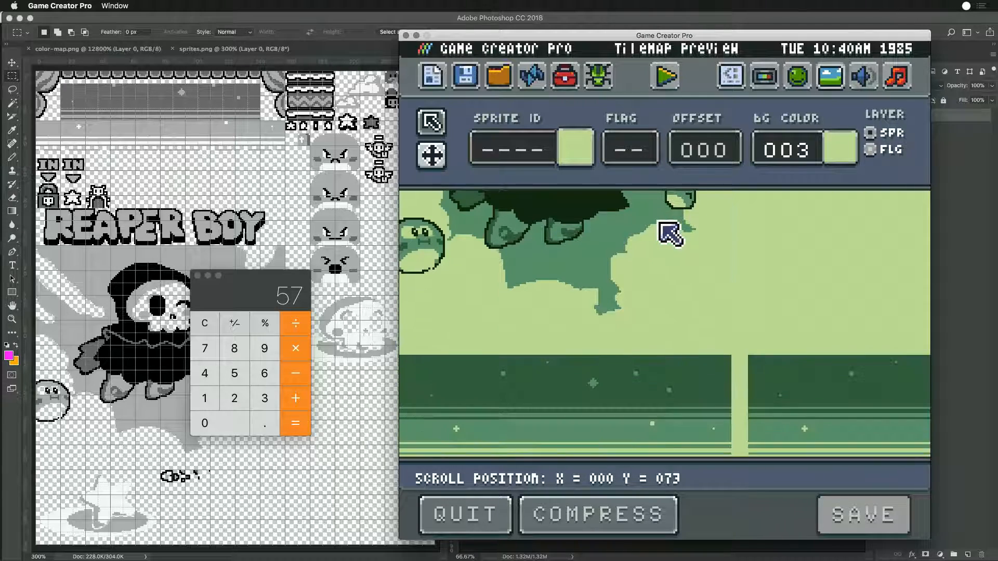
{"action": "left_click_drag", "start_coordinate": [662, 372], "coordinate": [677, 238]}
{"action": "left_click_drag", "start_coordinate": [666, 398], "coordinate": [706, 224]}
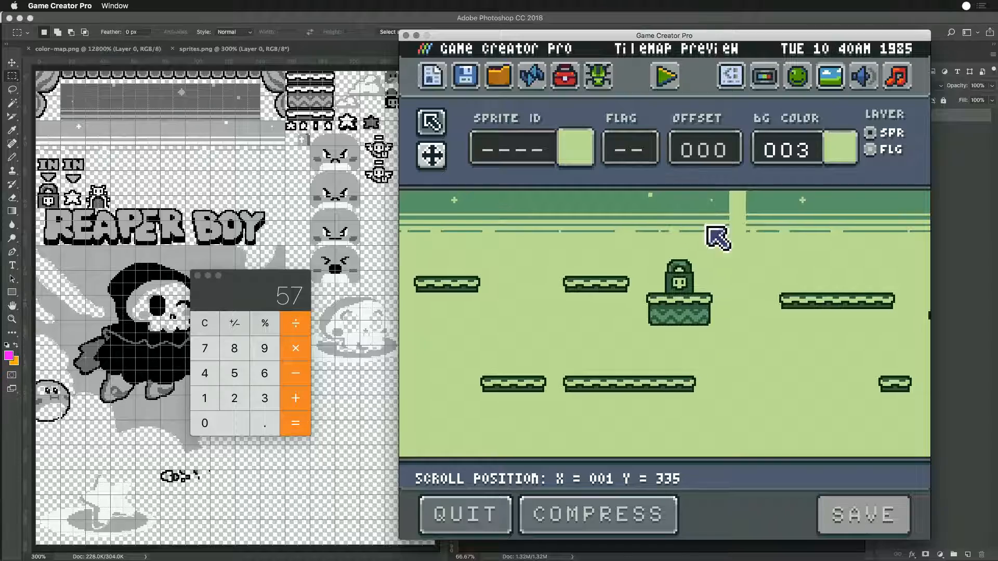
- Compare the level rows and splash artwork across the Tilemap Preview with the artwork open in Photoshop
{"action": "left_click_drag", "start_coordinate": [766, 263], "coordinate": [481, 281]}
{"action": "left_click", "coordinate": [389, 280]}
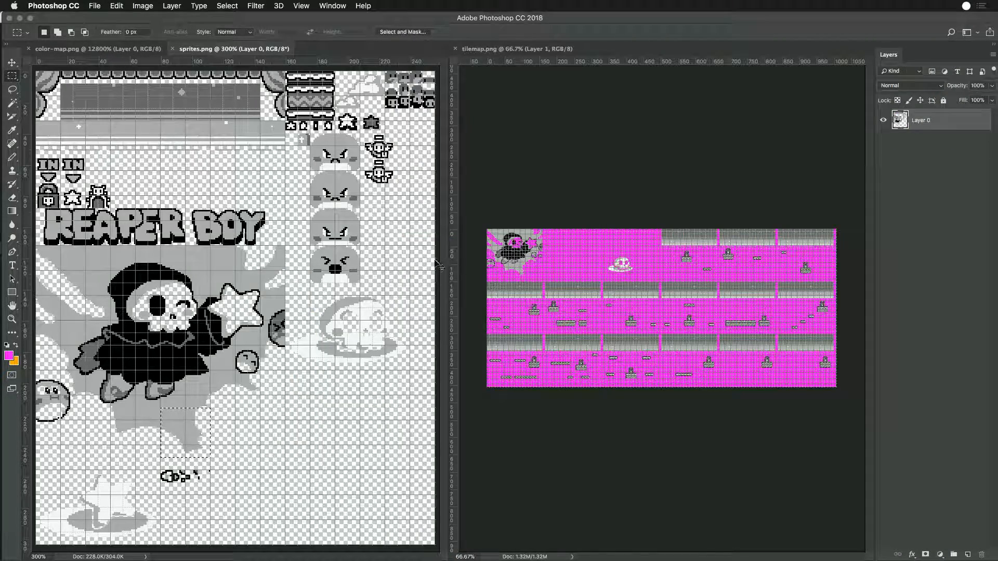
{"action": "key", "text": "super+Tab"}
{"action": "left_click_drag", "start_coordinate": [513, 240], "coordinate": [689, 379]}
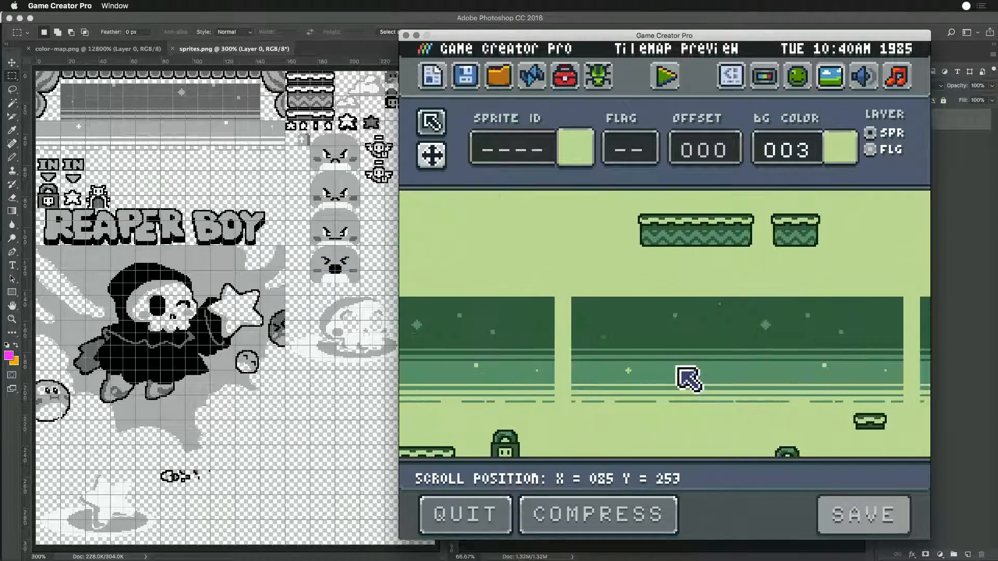
{"action": "left_click_drag", "start_coordinate": [594, 265], "coordinate": [769, 450]}
{"action": "left_click_drag", "start_coordinate": [657, 339], "coordinate": [687, 445]}
{"action": "left_click_drag", "start_coordinate": [642, 270], "coordinate": [717, 406]}
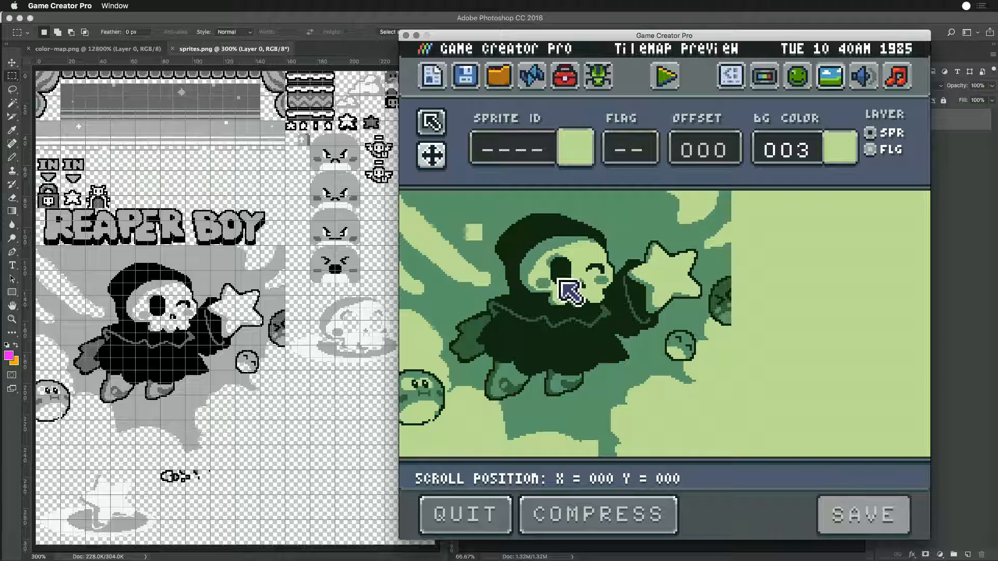
{"action": "left_click_drag", "start_coordinate": [666, 354], "coordinate": [686, 291]}
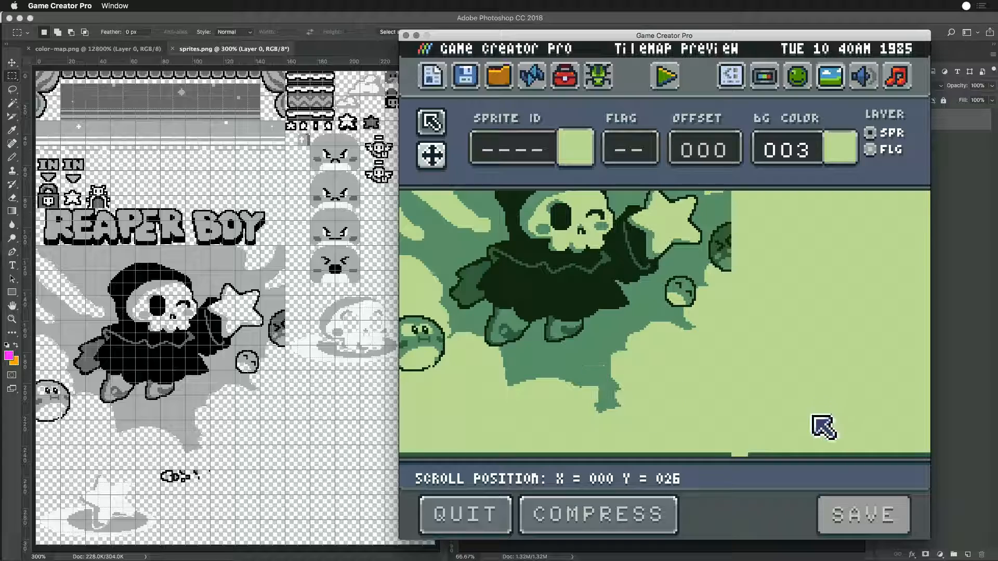
{"action": "scroll", "coordinate": [631, 400], "scroll_direction": "up", "scroll_amount": 3}
{"action": "left_click_drag", "start_coordinate": [672, 380], "coordinate": [709, 390]}
- Switch to Photoshop, examine the splash artwork in sprites.png and tilemap.png, and check the stray tile's position against the Tilemap Preview
{"action": "key", "text": "super+Tab"}
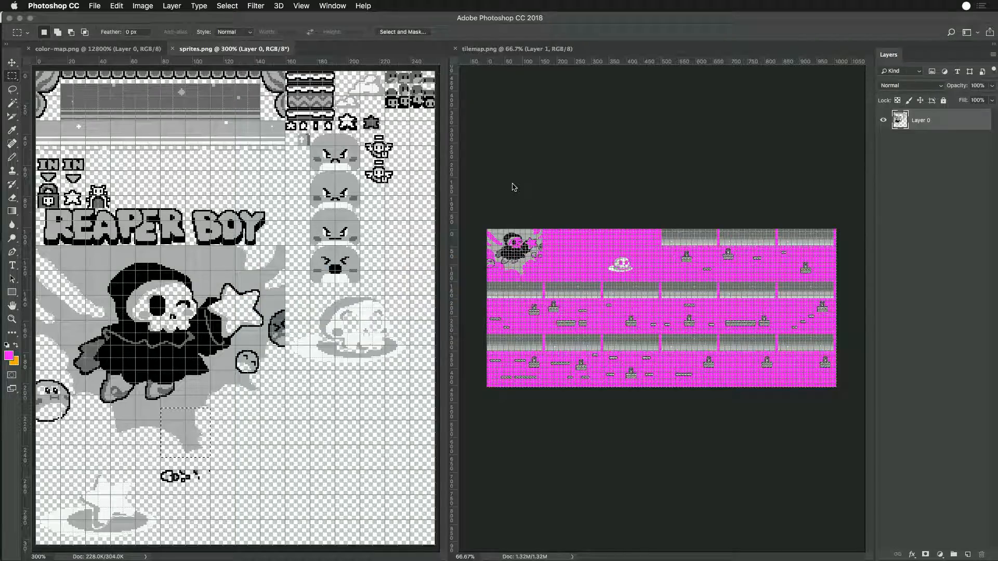
{"action": "key", "text": "super+equal"}
{"action": "key", "text": "super+equal"}
{"action": "left_click", "coordinate": [513, 184]}
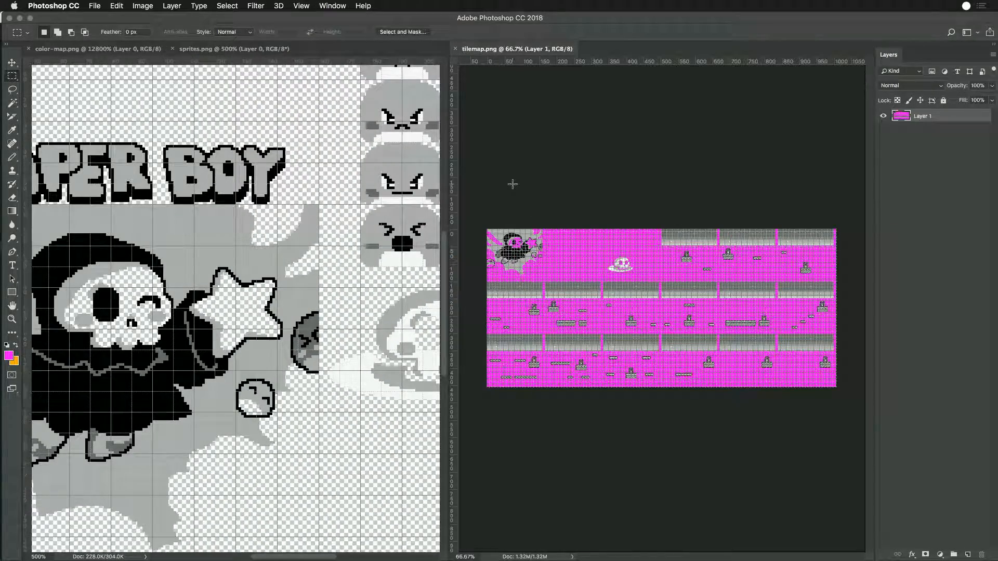
{"action": "key", "text": "super+equal"}
{"action": "key", "text": "super+equal"}
{"action": "key", "text": "super+equal"}
{"action": "left_click_drag", "start_coordinate": [499, 190], "coordinate": [542, 237]}
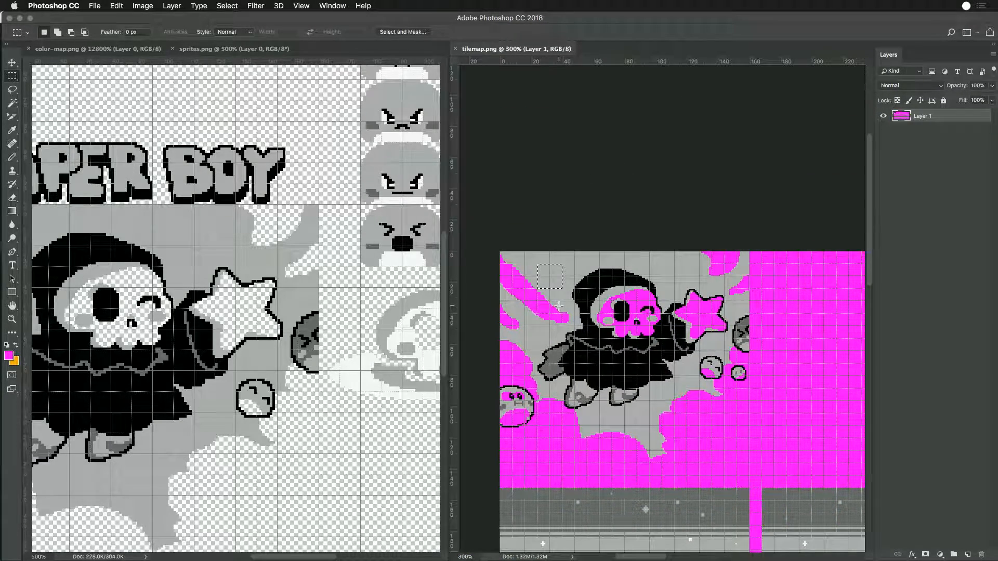
{"action": "key", "text": "super+Tab"}
{"action": "left_click", "coordinate": [320, 302]}
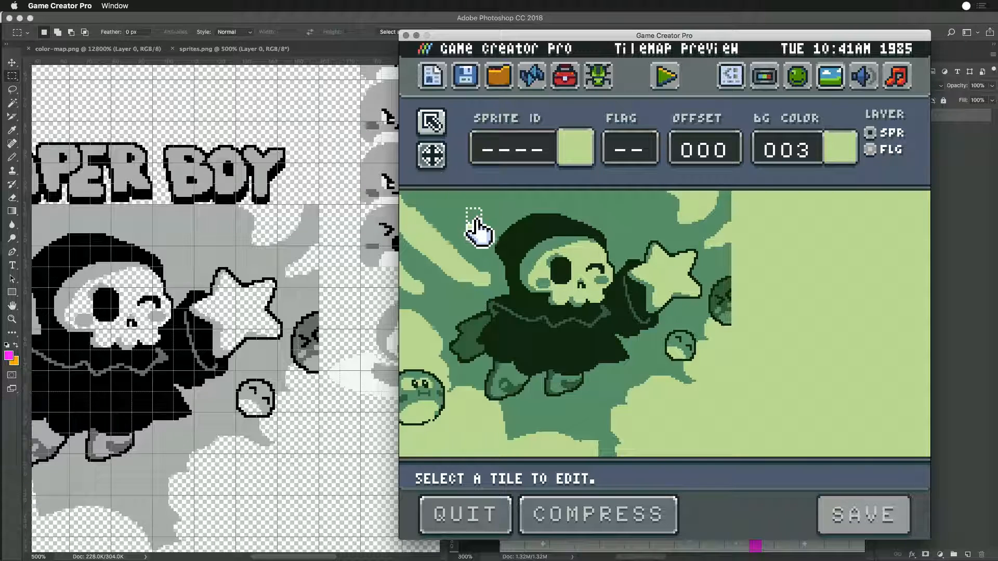
- Fill the stray tile area beside the hood in tilemap.png with the sampled surrounding grey, and reload the Tilemap Preview
{"action": "key", "text": "super+Tab"}
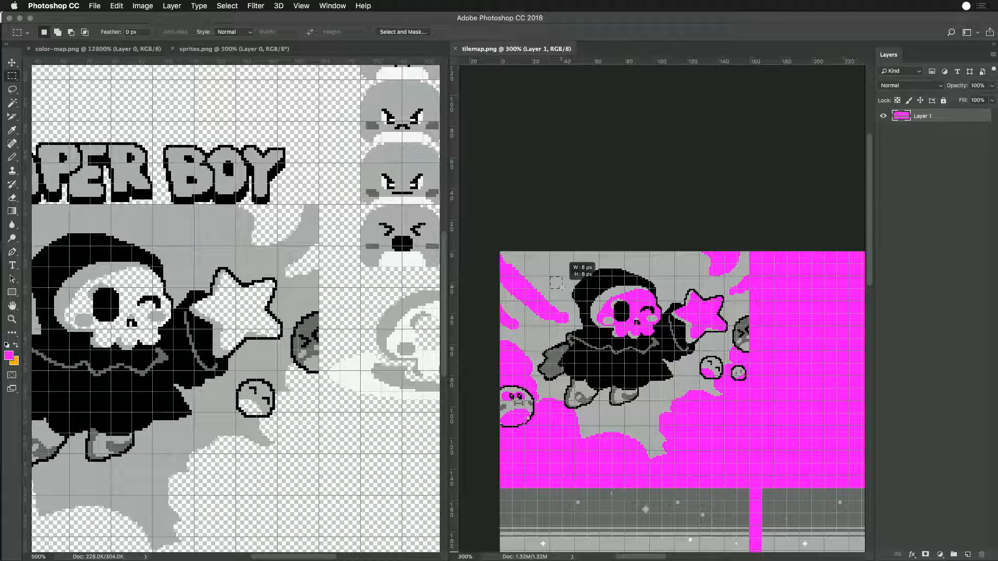
{"action": "mouse_move", "coordinate": [551, 271]}
{"action": "left_mouse_down"}
{"action": "mouse_move", "coordinate": [565, 290]}
{"action": "mouse_move", "coordinate": [547, 270]}
{"action": "left_mouse_up"}
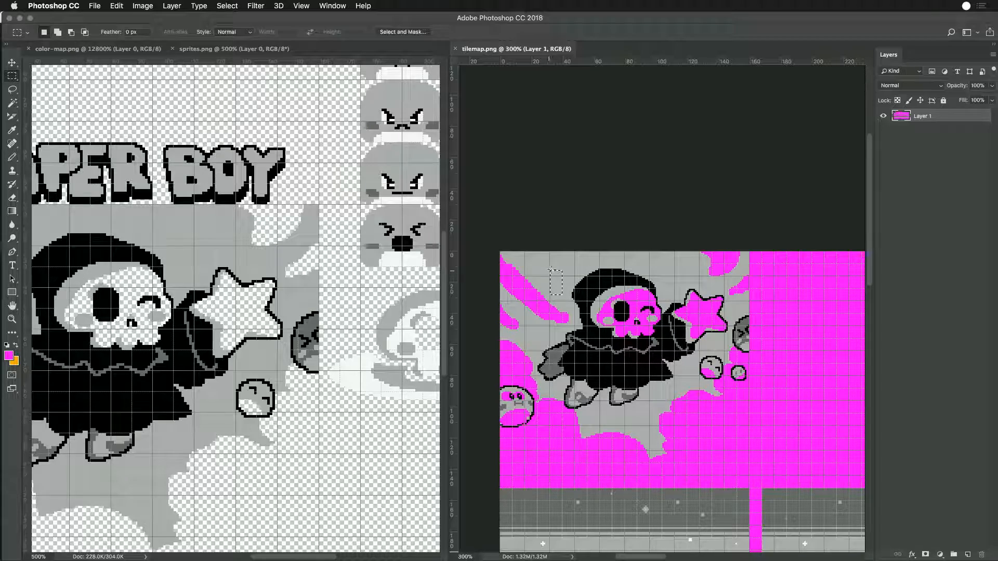
{"action": "key", "text": "super+equal"}
{"action": "key", "text": "super+equal"}
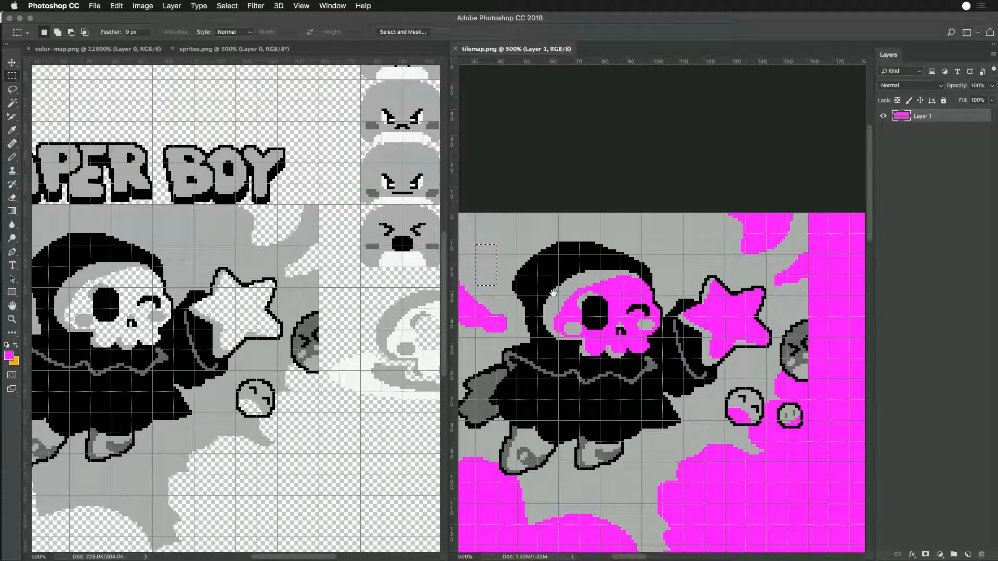
{"action": "key", "text": "super+equal"}
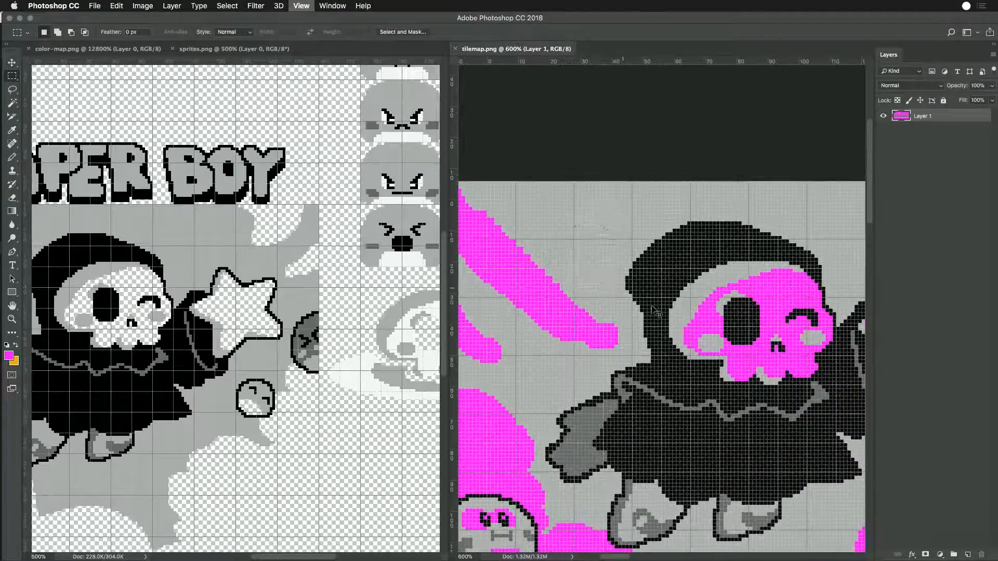
{"action": "key", "text": "super+equal"}
{"action": "key", "text": "super+equal"}
{"action": "key", "text": "super+equal"}
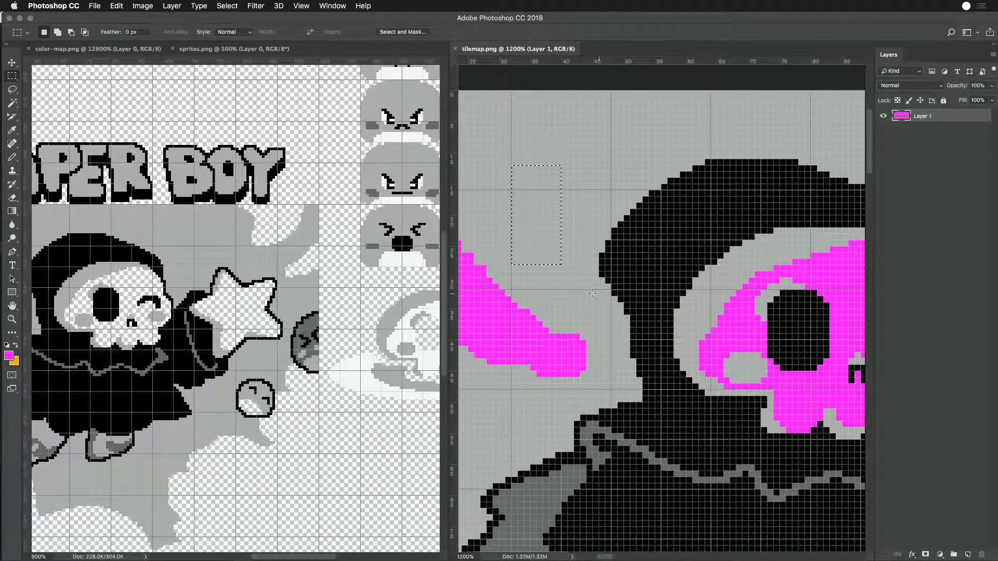
{"action": "key", "text": "i"}
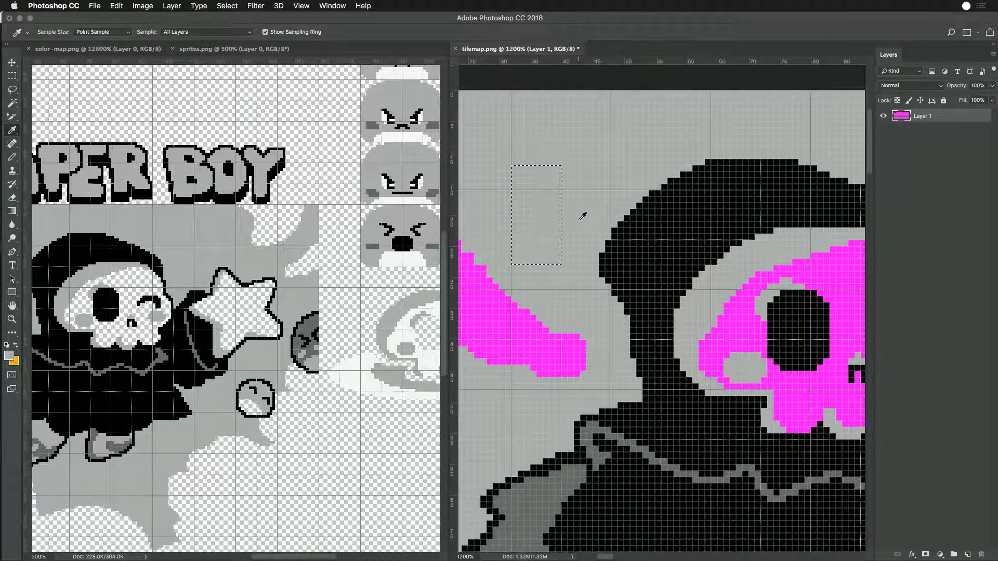
{"action": "key", "text": "super+Tab"}
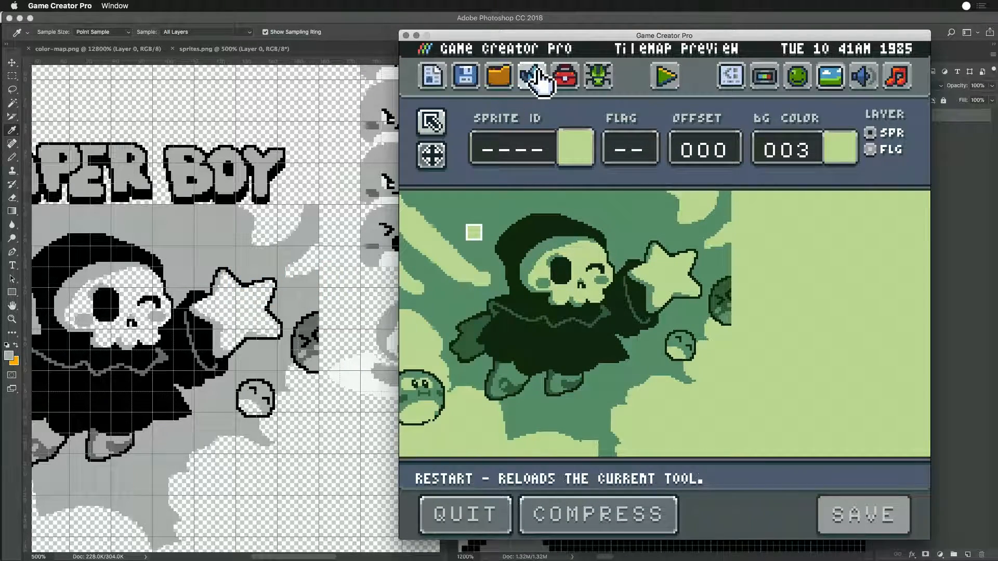
{"action": "left_click", "coordinate": [532, 75]}
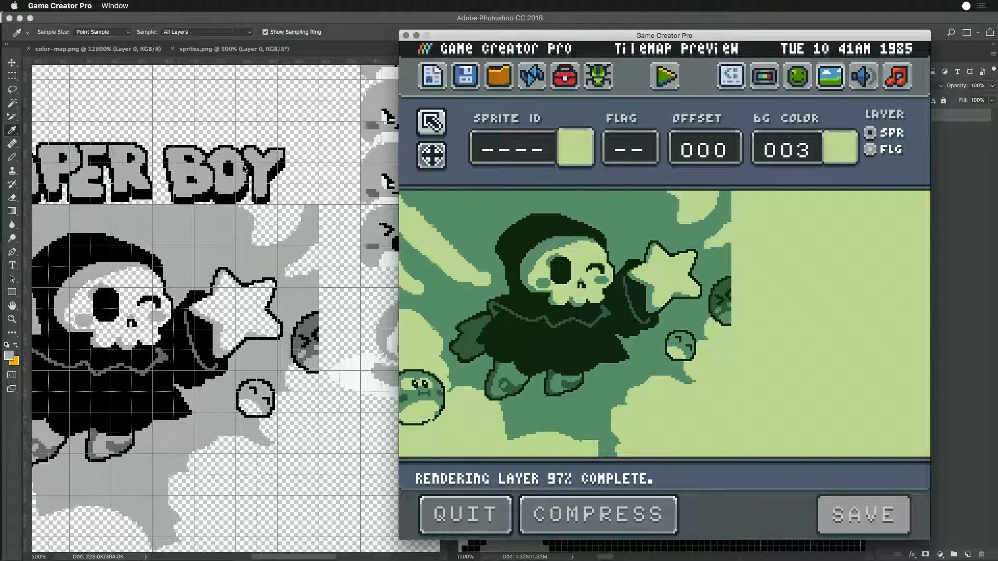
- Replace the lower tip of the splash background in tilemap.png with the matching selected block from sprites.png
{"action": "left_click", "coordinate": [238, 243]}
{"action": "left_click_drag", "start_coordinate": [224, 444], "coordinate": [272, 337]}
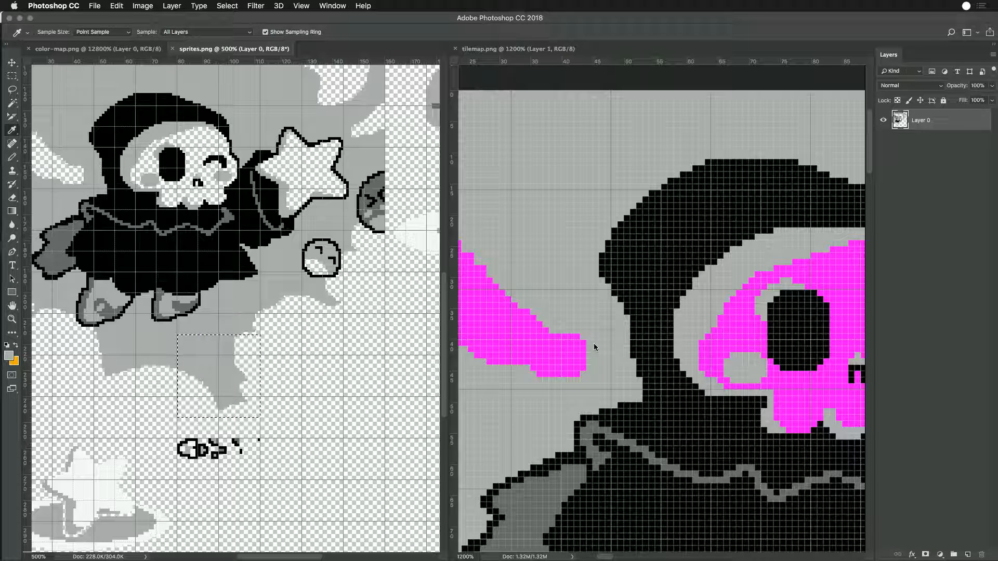
{"action": "left_click", "coordinate": [12, 76]}
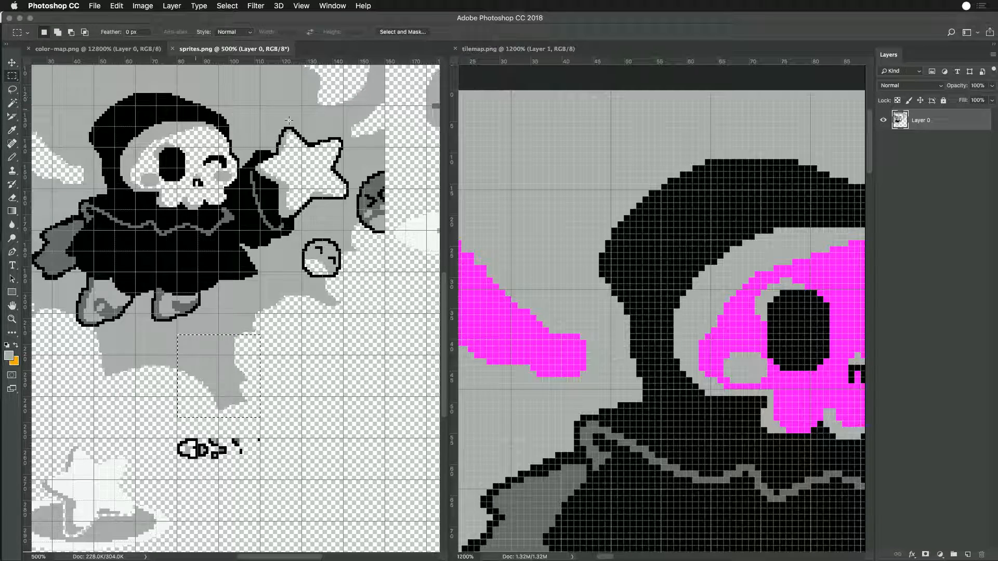
{"action": "left_click", "coordinate": [512, 147]}
{"action": "key", "text": "super+minus"}
{"action": "key", "text": "super+minus"}
{"action": "key", "text": "super+minus"}
{"action": "key", "text": "super+minus"}
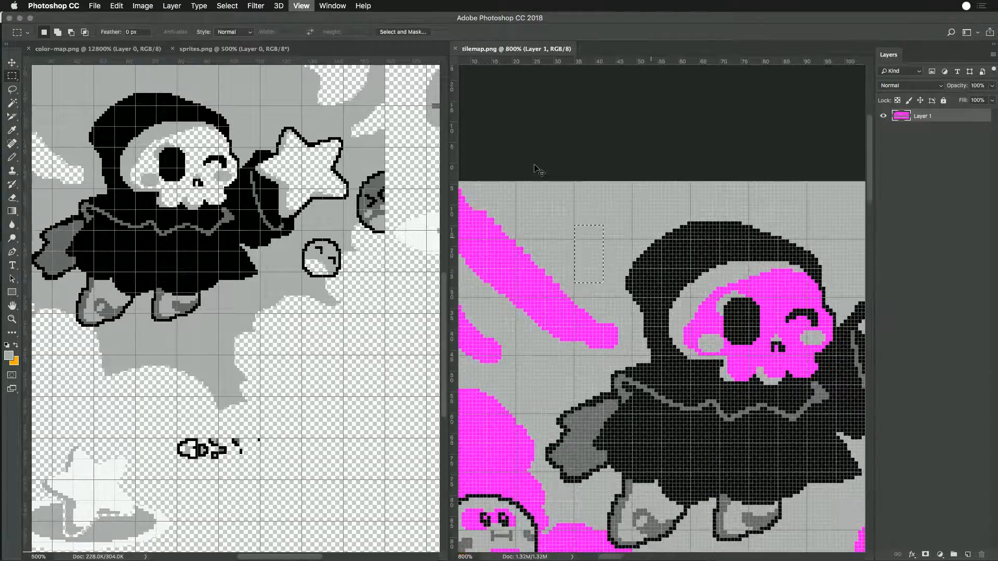
{"action": "left_click_drag", "start_coordinate": [824, 419], "coordinate": [677, 336]}
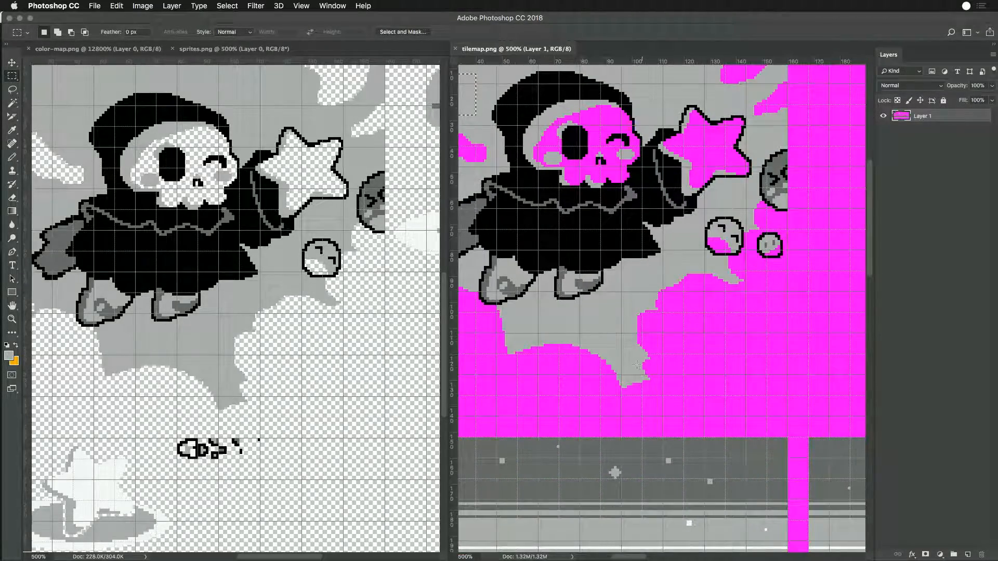
{"action": "left_click_drag", "start_coordinate": [600, 323], "coordinate": [663, 396]}
{"action": "key", "text": "Delete"}
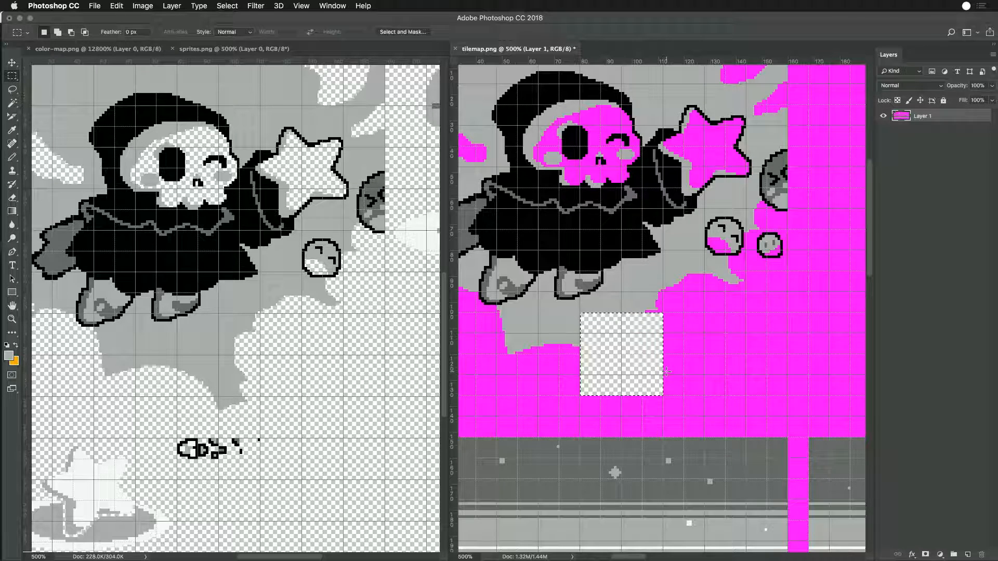
{"action": "key", "text": "super+v"}
{"action": "left_click_drag", "start_coordinate": [667, 330], "coordinate": [630, 370]}
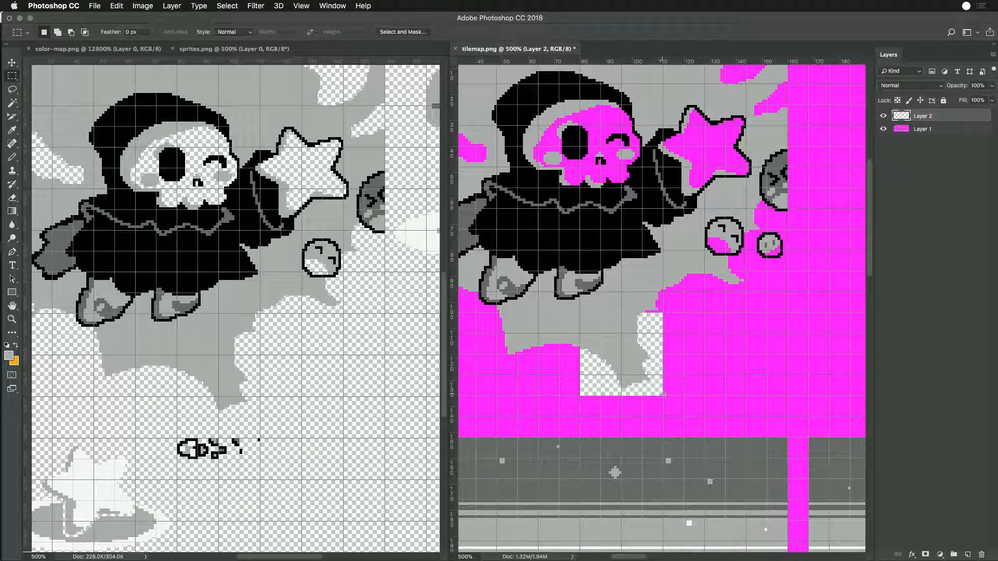
- Fill the transparent area behind the pasted block with the sampled magenta on Layer 1
{"action": "left_click_drag", "start_coordinate": [668, 403], "coordinate": [581, 313]}
{"action": "key", "text": "i"}
{"action": "left_click", "coordinate": [683, 336]}
{"action": "key", "text": "alt+BackSpace"}
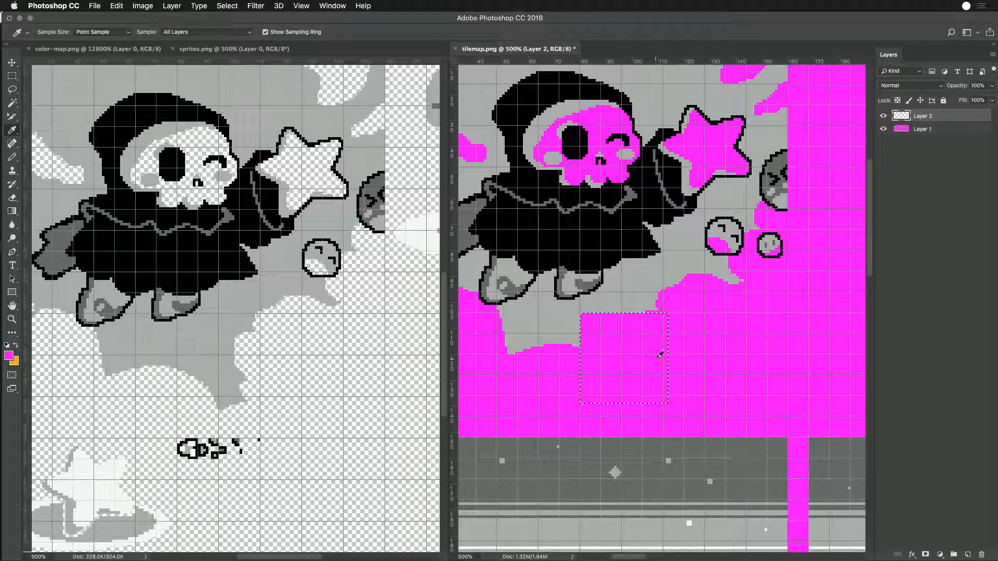
{"action": "key", "text": "super+z"}
{"action": "key", "text": "alt+bracketleft"}
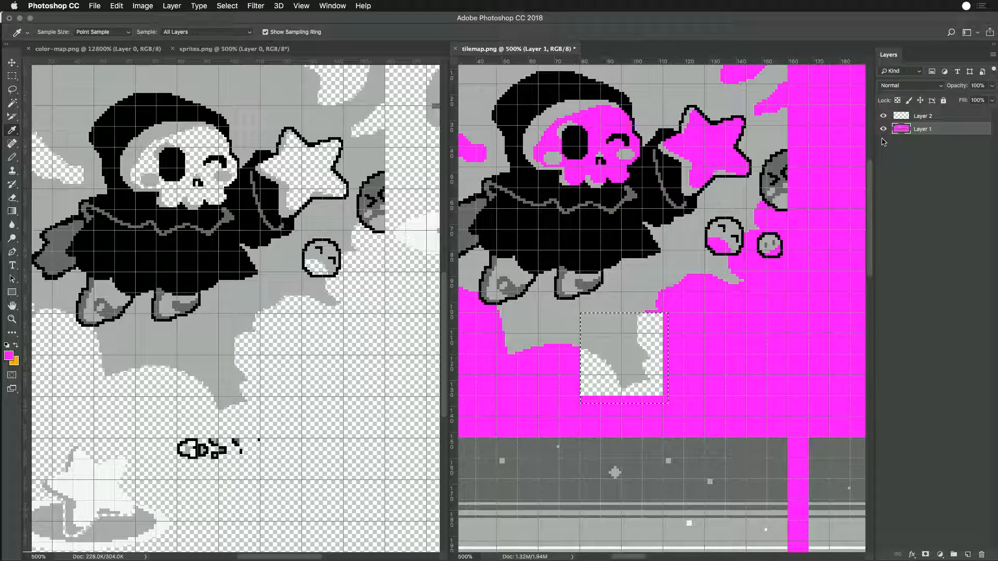
{"action": "key", "text": "alt+BackSpace"}
{"action": "key", "text": "m"}
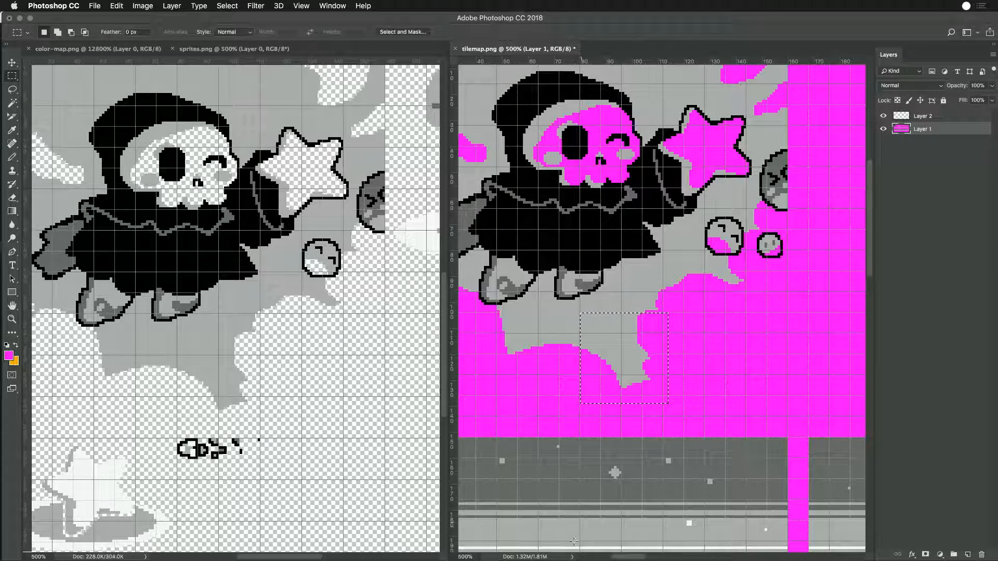
- Clear the selection, merge Layer 2 with Layer 1, and save tilemap.png
{"action": "left_click", "coordinate": [723, 295]}
{"action": "key", "text": "super+s"}
{"action": "key", "text": "Escape"}
{"action": "left_click", "coordinate": [890, 119]}
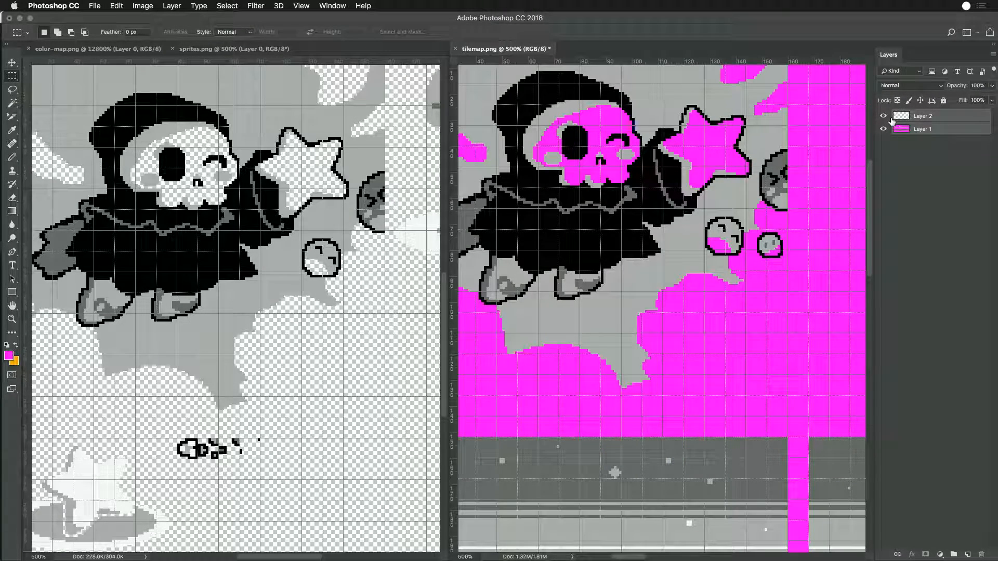
{"action": "key", "text": "super+e"}
{"action": "key", "text": "super+s"}
{"action": "key", "text": "super+minus"}
{"action": "key", "text": "super+minus"}
{"action": "key", "text": "super+minus"}
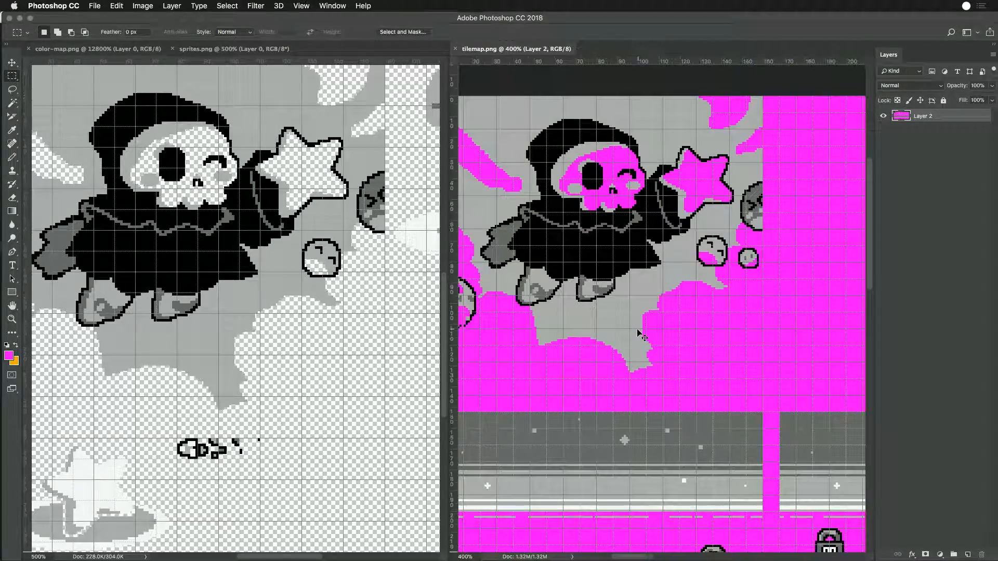
- Switch to Game Creator Pro, reload the Tilemap Preview and examine the splash artwork with the pan tool
{"action": "key", "text": "super+Tab"}
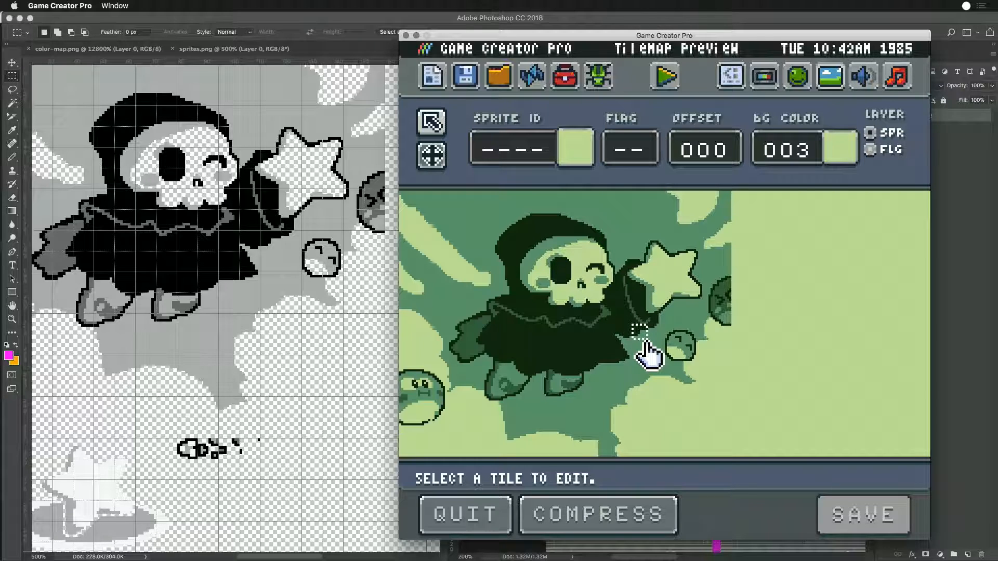
{"action": "key", "text": "ctrl+r"}
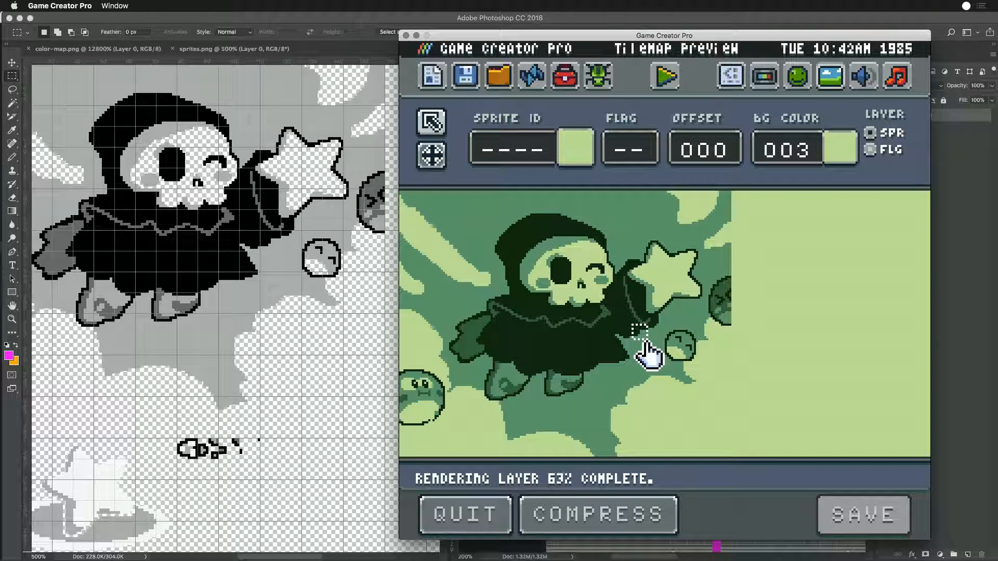
{"action": "left_click", "coordinate": [432, 155]}
{"action": "left_click_drag", "start_coordinate": [587, 372], "coordinate": [571, 300]}
{"action": "left_click_drag", "start_coordinate": [823, 317], "coordinate": [751, 196]}
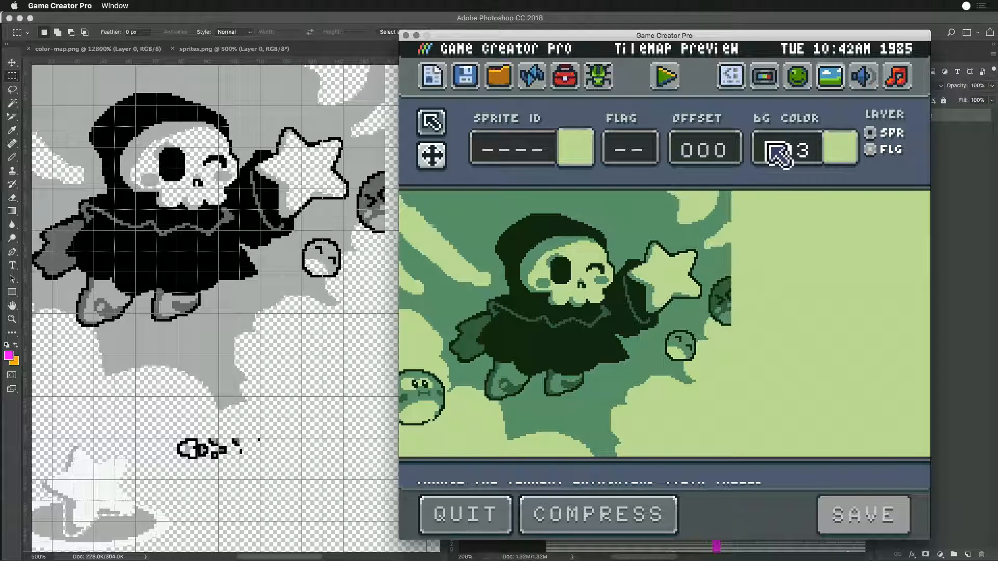
- Open the Sprite Editor and examine the game's sprites on pages 1 and 2
{"action": "left_click", "coordinate": [797, 86]}
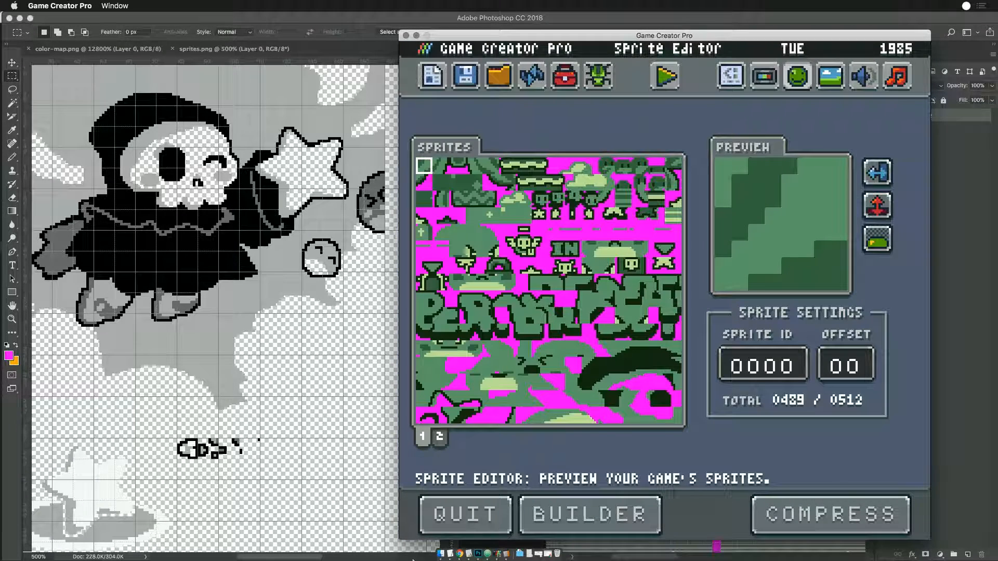
{"action": "left_click", "coordinate": [440, 436]}
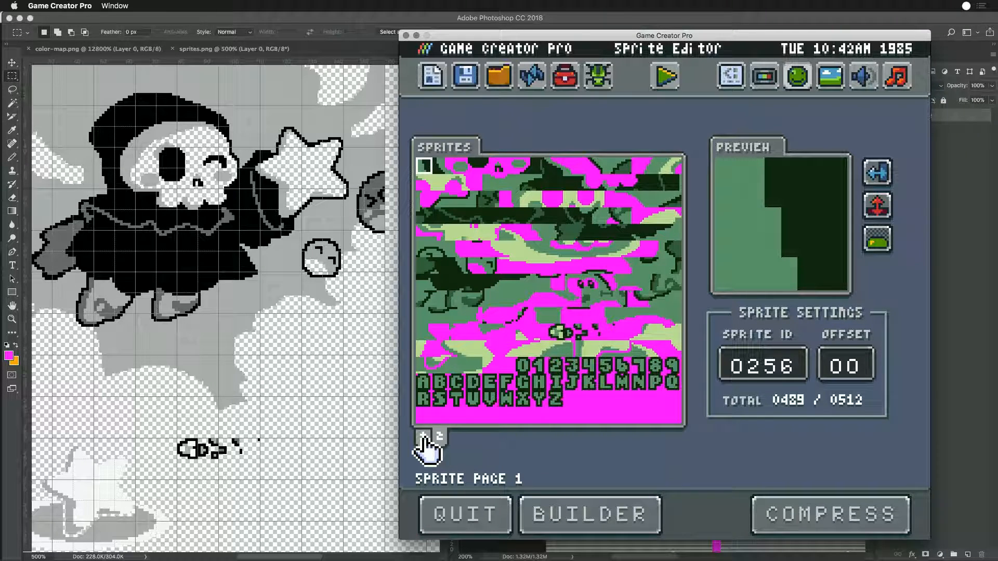
{"action": "left_click", "coordinate": [423, 438]}
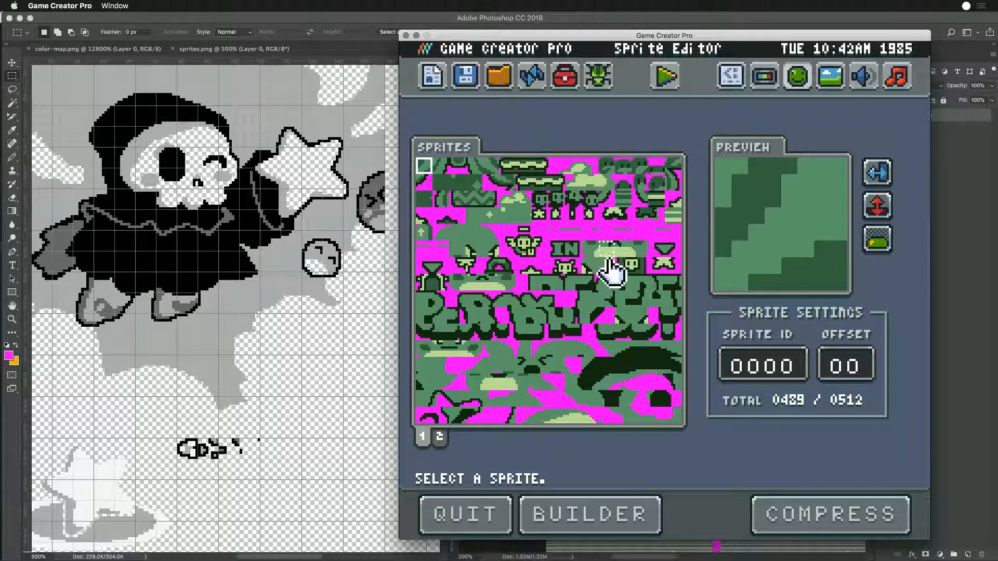
- Run Reaper Boy and start playing from its title screen to test the repaired artwork
{"action": "left_click", "coordinate": [665, 73]}
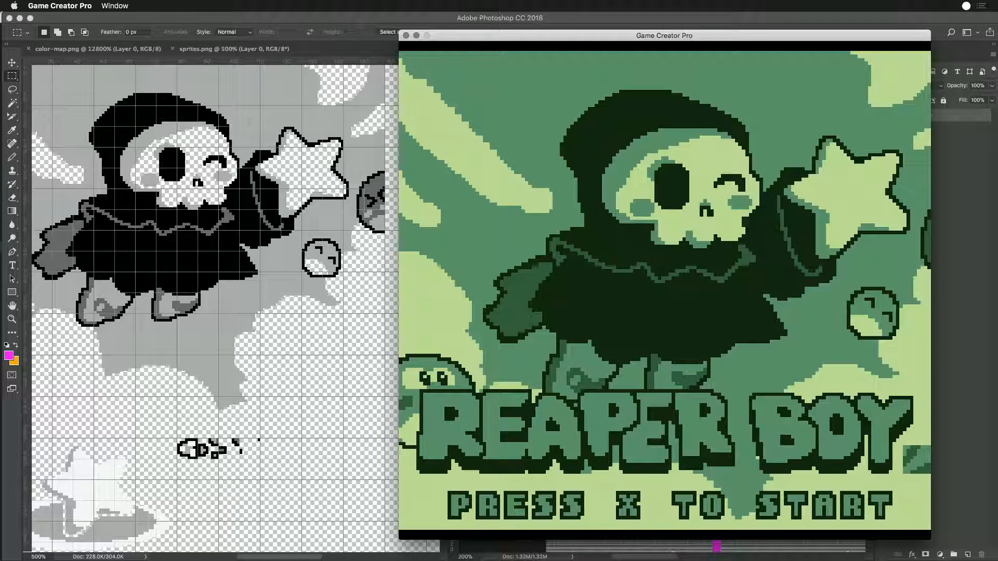
{"action": "key", "text": "x"}
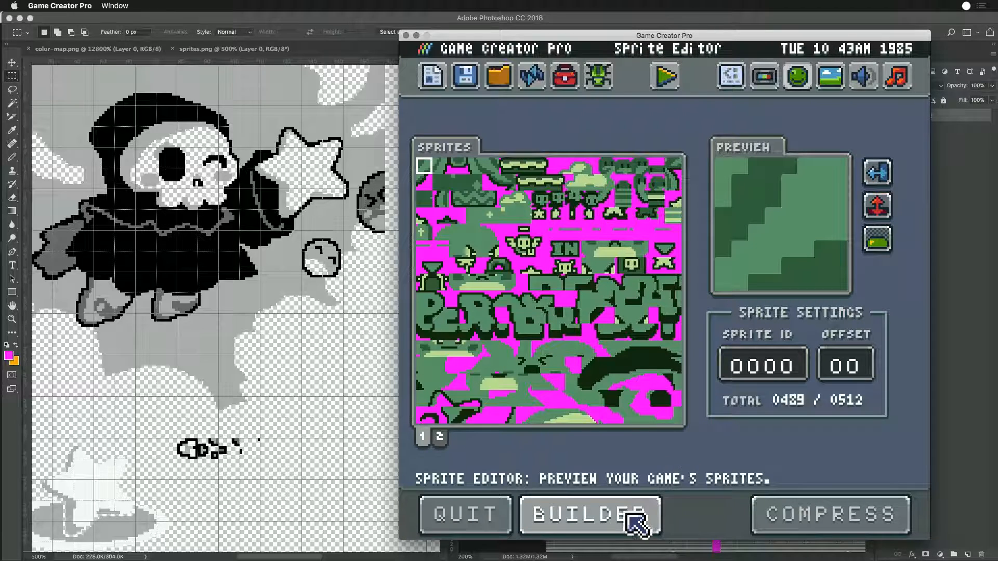
- Run the sprite builder on the game's sprites, and switch to Atom to show the generated sb-sprites.lua
{"action": "left_click", "coordinate": [603, 515]}
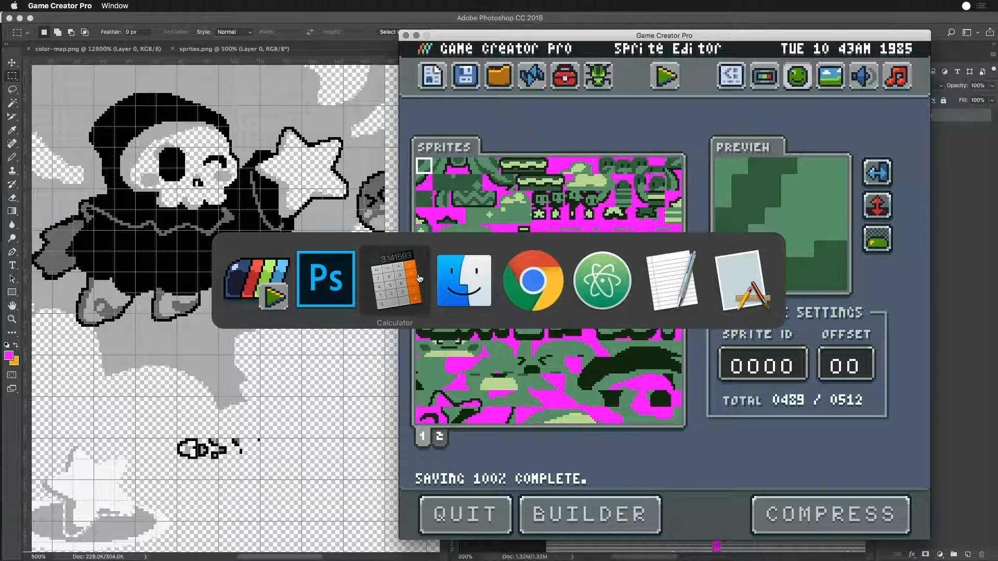
{"action": "key", "text": "super+Tab"}
{"action": "key", "text": "super+Tab"}
{"action": "key", "text": "super+Tab"}
{"action": "key", "text": "super+Tab"}
{"action": "key", "text": "super+Tab"}
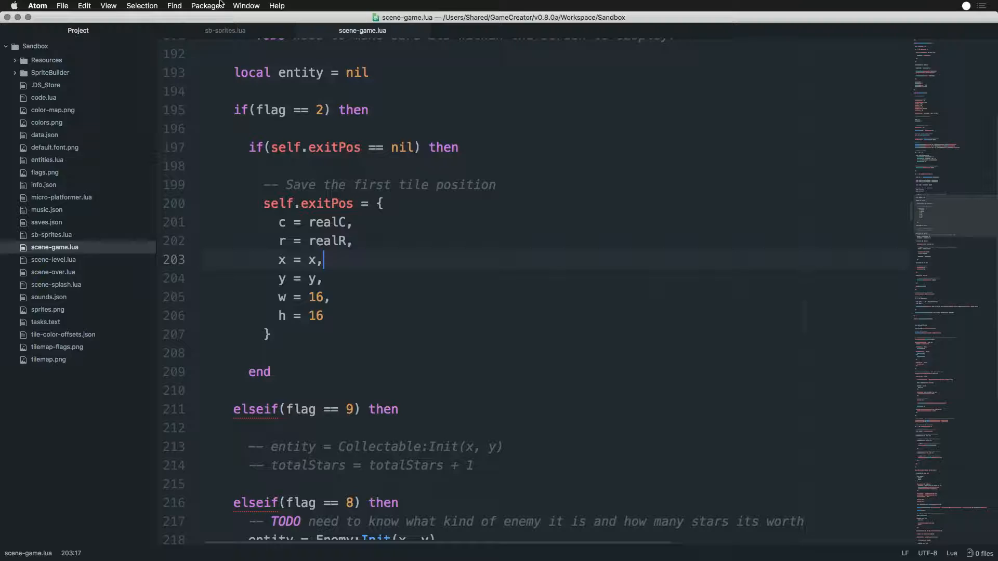
{"action": "left_click", "coordinate": [225, 30]}
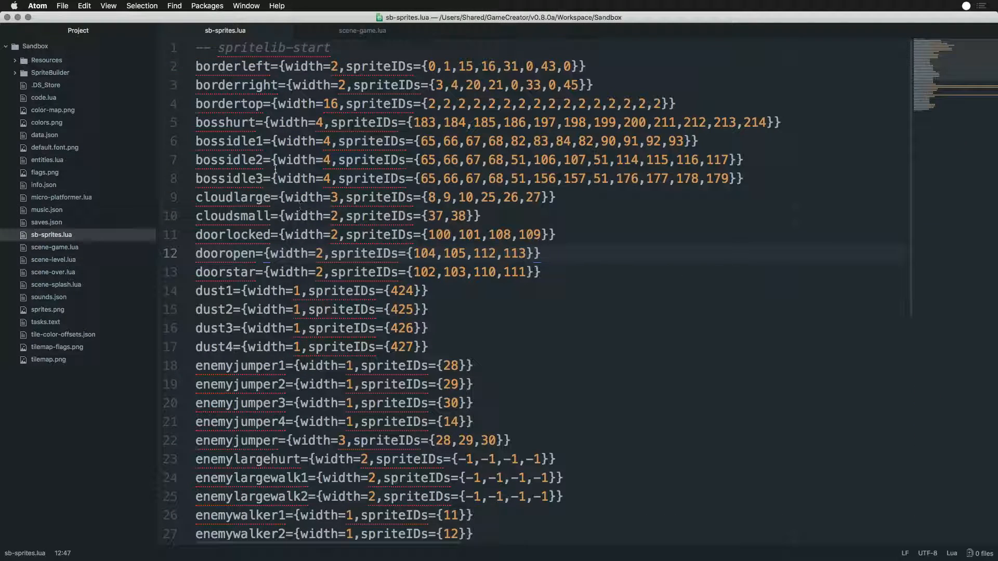
- Examine the logo entry in sb-sprites.lua through to the last value of its spriteIDs list
{"action": "scroll", "coordinate": [270, 355], "scroll_direction": "down", "scroll_amount": 7}
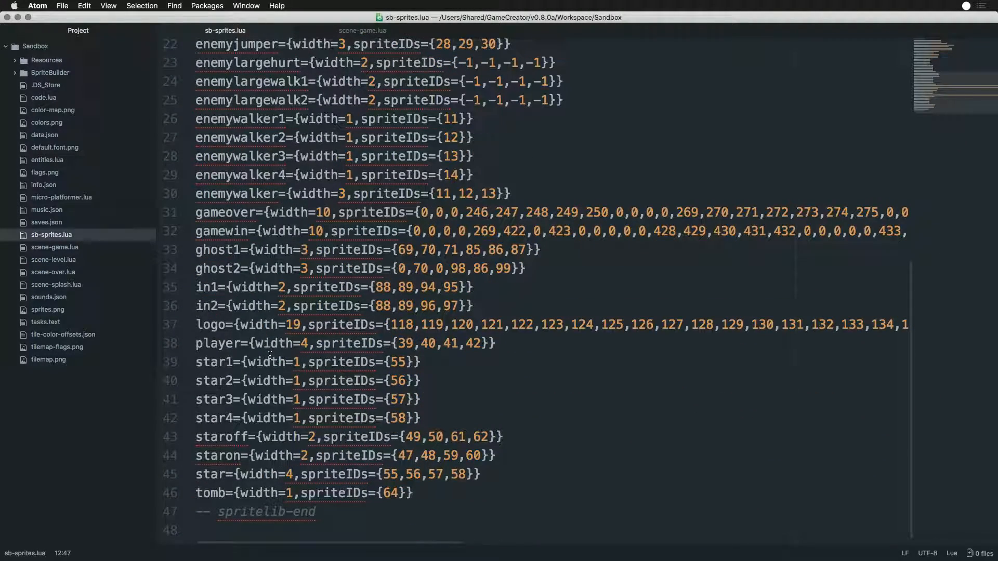
{"action": "left_click", "coordinate": [256, 324]}
{"action": "left_click_drag", "start_coordinate": [411, 545], "coordinate": [889, 558]}
{"action": "double_click", "coordinate": [880, 325]}
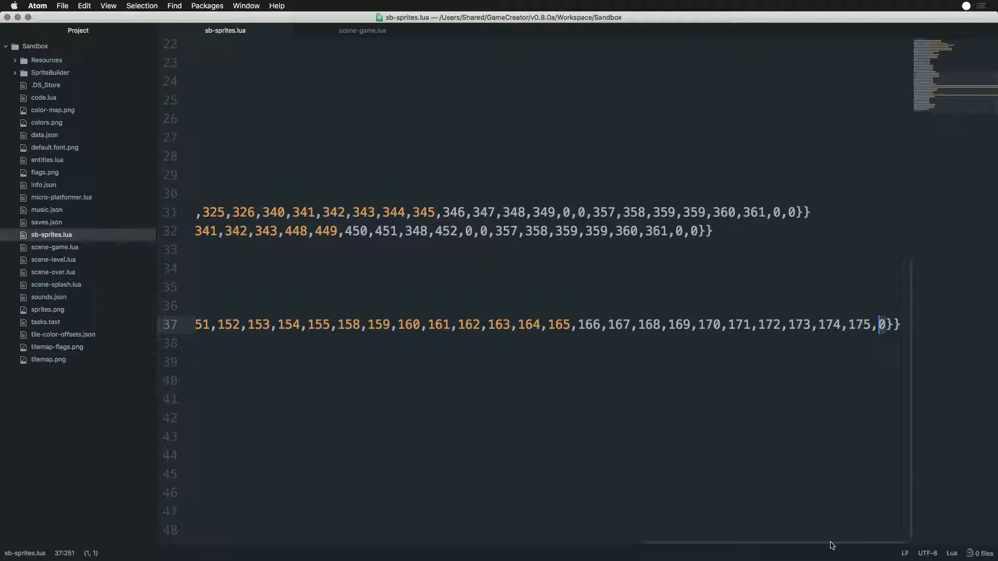
{"action": "left_click_drag", "start_coordinate": [832, 545], "coordinate": [316, 557]}
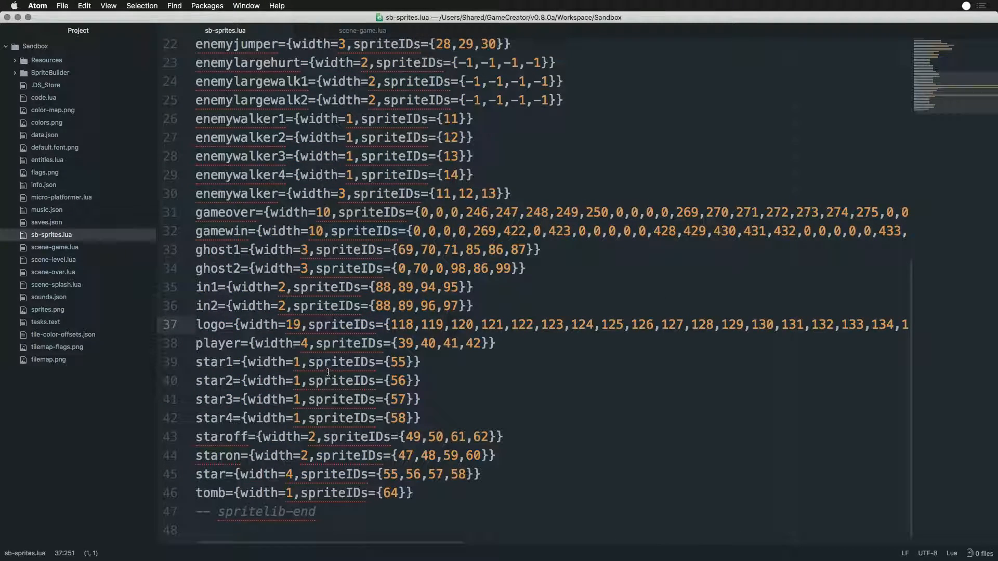
- Switch to Finder and show the contents of the Sandbox project's Resources folder
{"action": "key", "text": "super+Tab"}
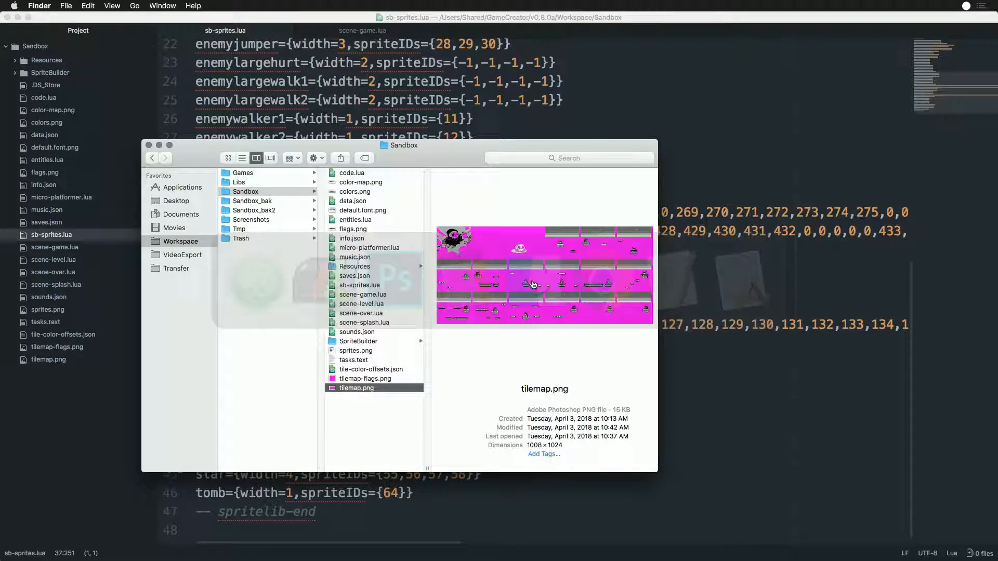
{"action": "left_click", "coordinate": [354, 267]}
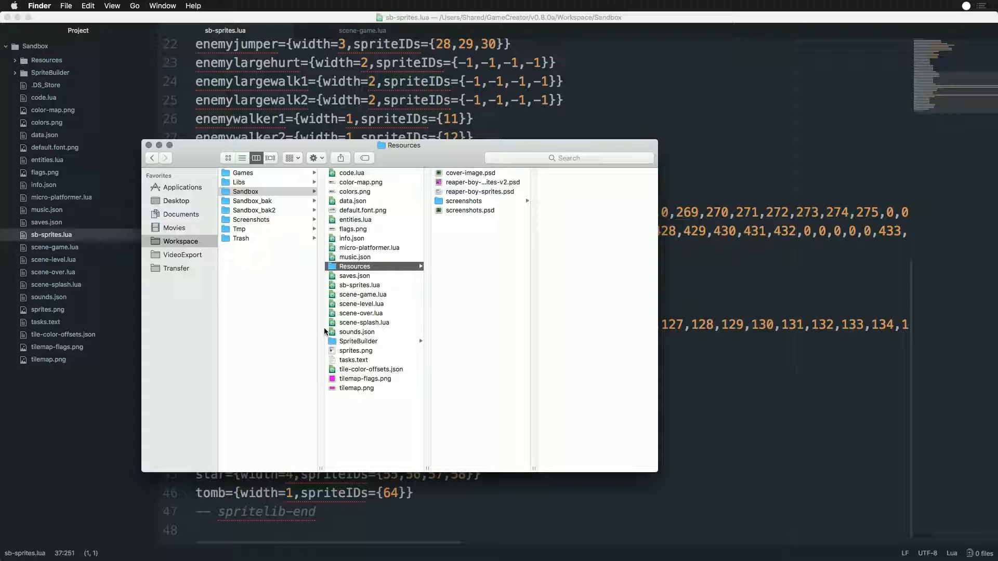
- Switch to Atom and examine the last sprite IDs of the logo entry on line 37 of sb-sprites.lua
{"action": "left_click", "coordinate": [879, 240]}
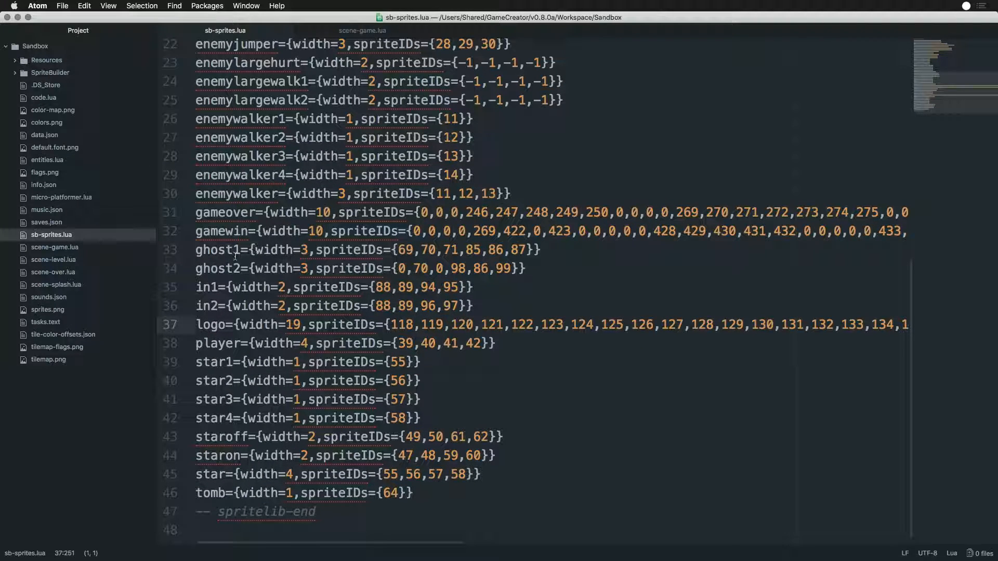
{"action": "left_click_drag", "start_coordinate": [826, 326], "coordinate": [887, 327]}
{"action": "left_click", "coordinate": [886, 327]}
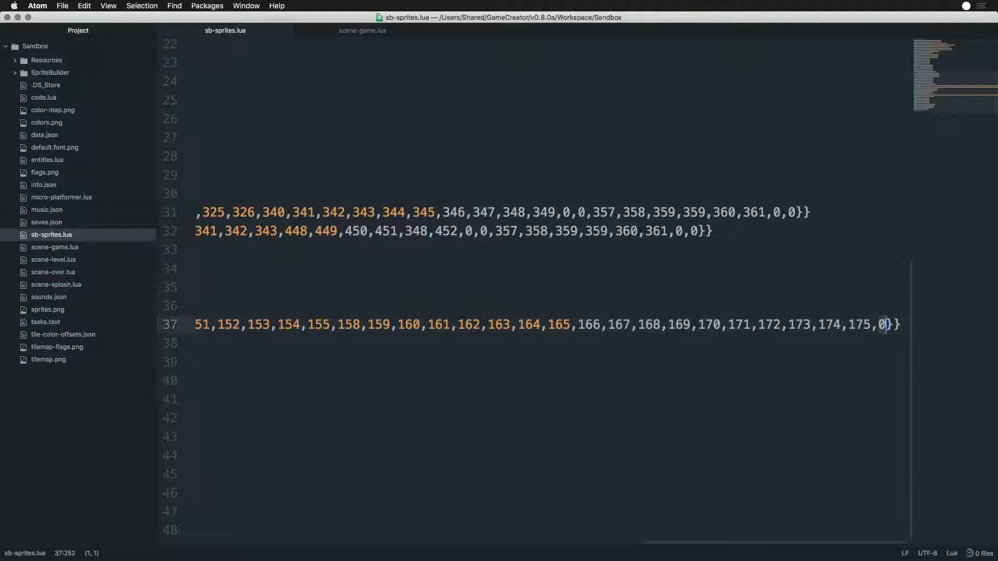
{"action": "key", "text": "Left"}
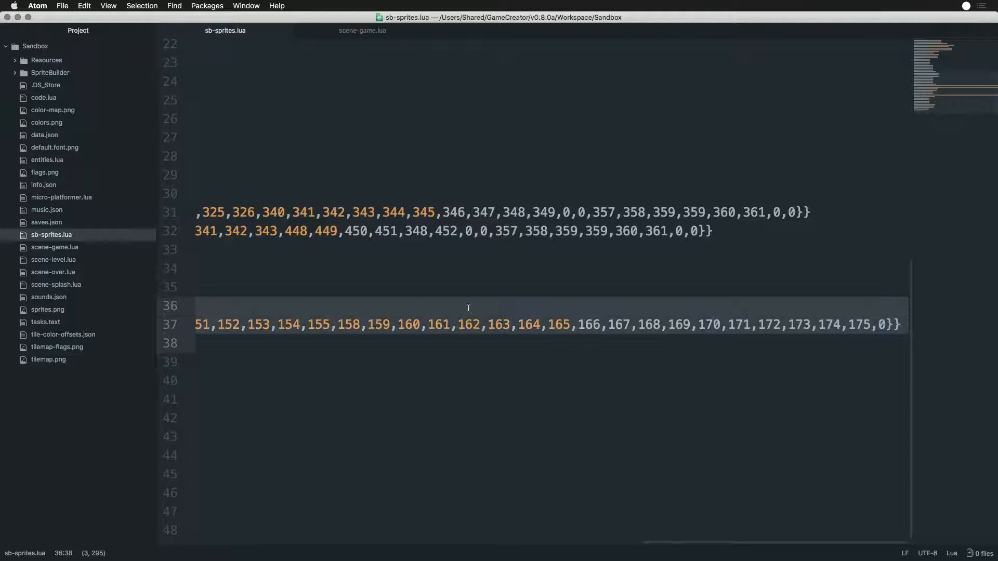
{"action": "scroll", "coordinate": [510, 312], "scroll_direction": "left", "scroll_amount": 15}
{"action": "left_click", "coordinate": [241, 323]}
- Switch to Photoshop, bring up sprites.png and select the empty tile at the end of the REAPER BOY logo
{"action": "key", "text": "super+Tab"}
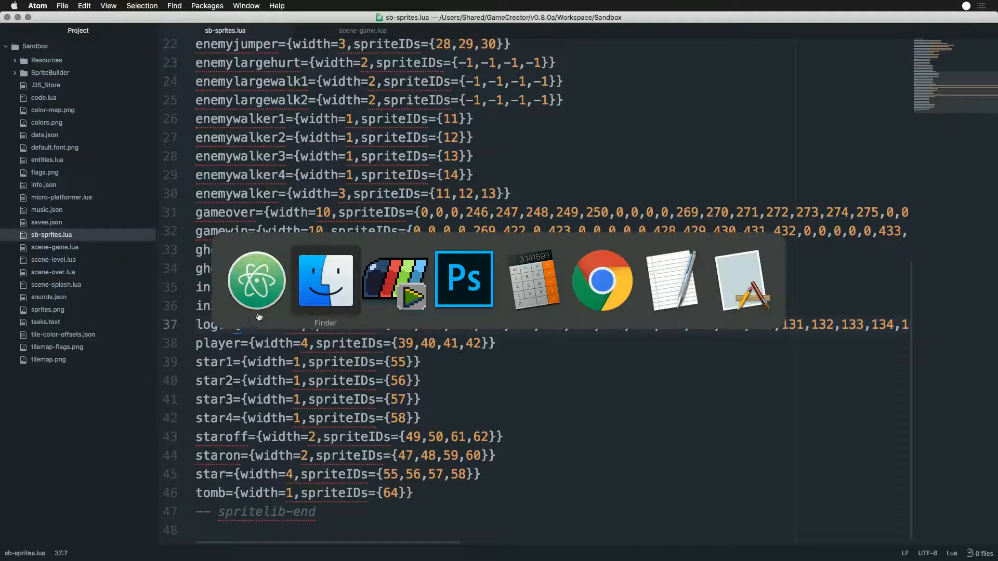
{"action": "key", "text": "super+Tab"}
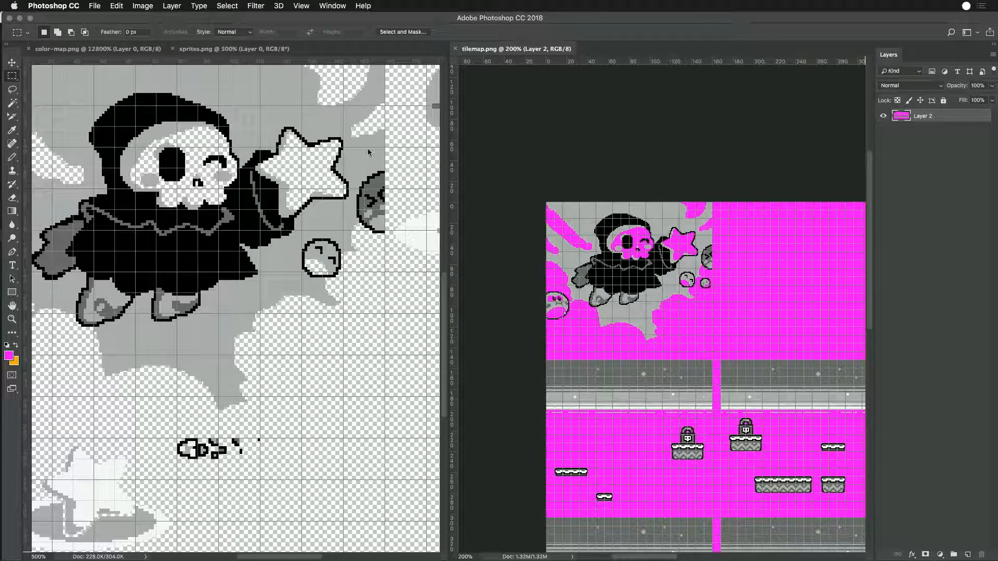
{"action": "left_click", "coordinate": [235, 107]}
{"action": "left_click", "coordinate": [99, 49]}
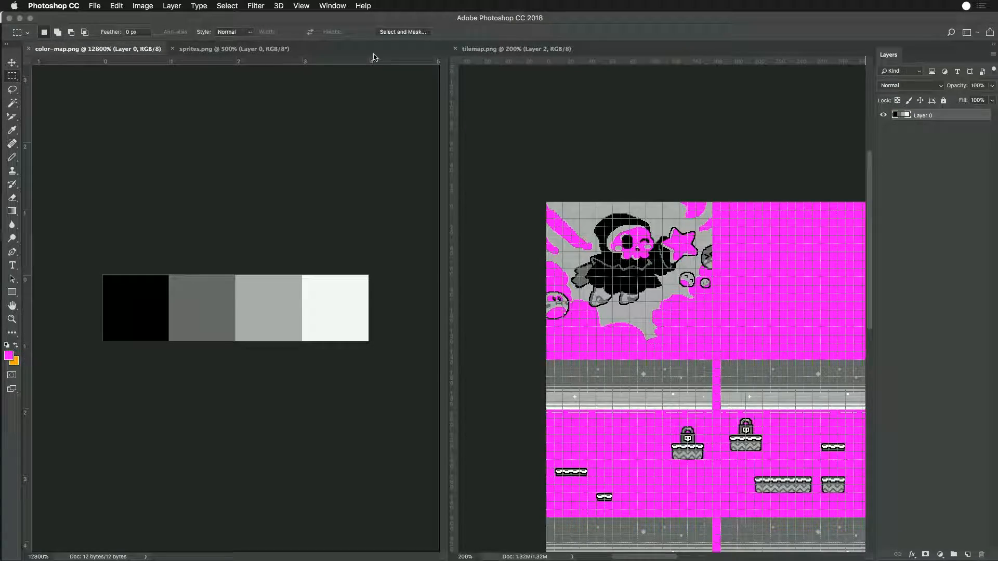
{"action": "left_click", "coordinate": [485, 49]}
{"action": "left_click", "coordinate": [234, 48]}
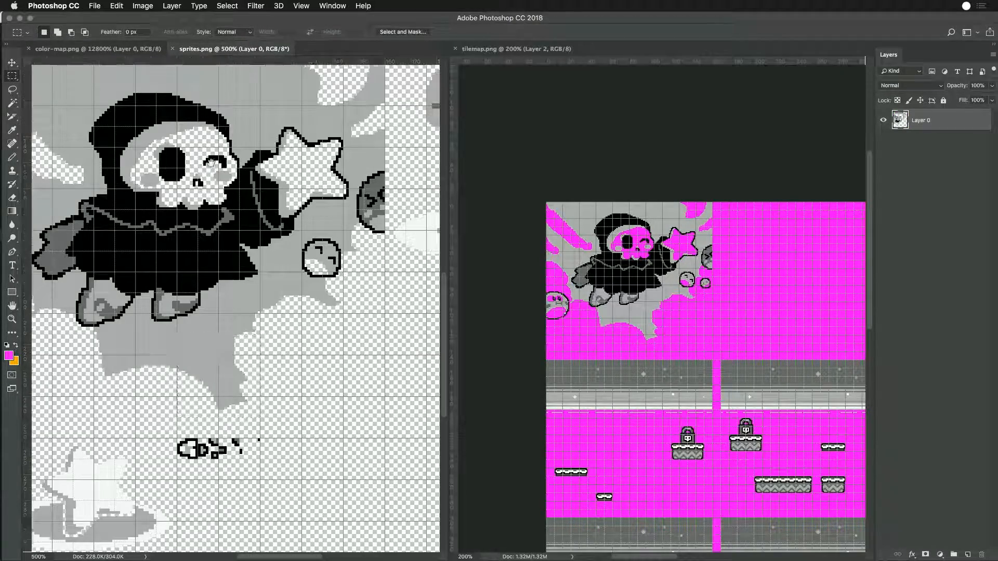
{"action": "scroll", "coordinate": [245, 296], "scroll_direction": "up", "scroll_amount": 10}
{"action": "scroll", "coordinate": [244, 296], "scroll_direction": "down", "scroll_amount": 3}
{"action": "scroll", "coordinate": [244, 297], "scroll_direction": "right", "scroll_amount": 4}
{"action": "scroll", "coordinate": [243, 297], "scroll_direction": "down", "scroll_amount": 2}
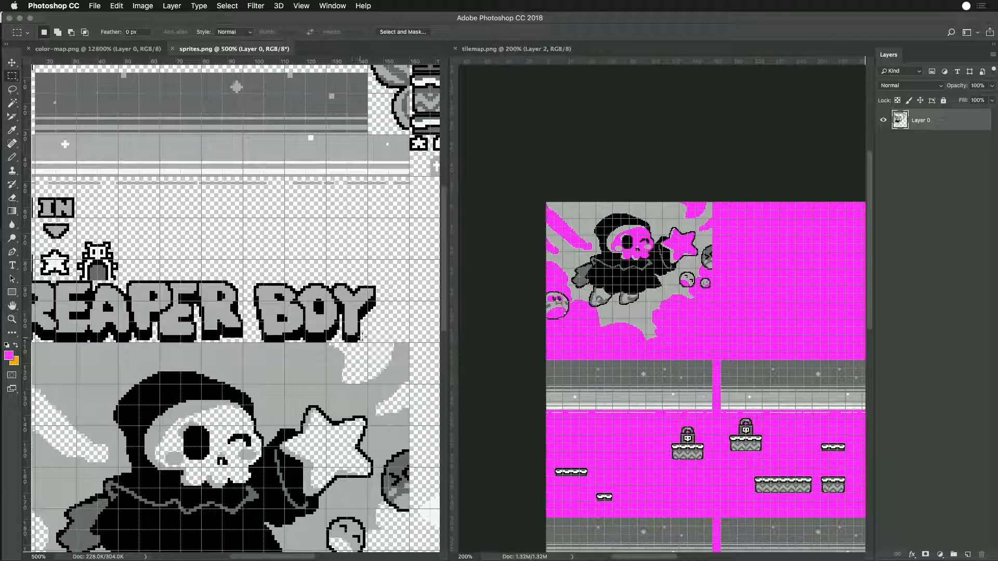
{"action": "left_click_drag", "start_coordinate": [368, 323], "coordinate": [389, 343]}
- Add a new layer beneath the sprite artwork in sprites.png and fill it with magenta
{"action": "left_click", "coordinate": [968, 555]}
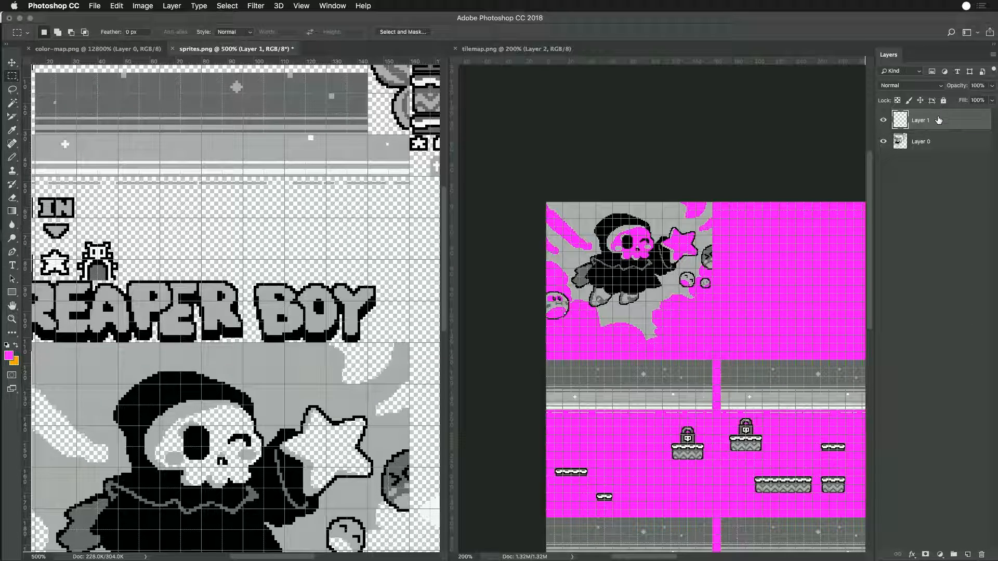
{"action": "left_click_drag", "start_coordinate": [939, 122], "coordinate": [930, 152]}
{"action": "key", "text": "alt+BackSpace"}
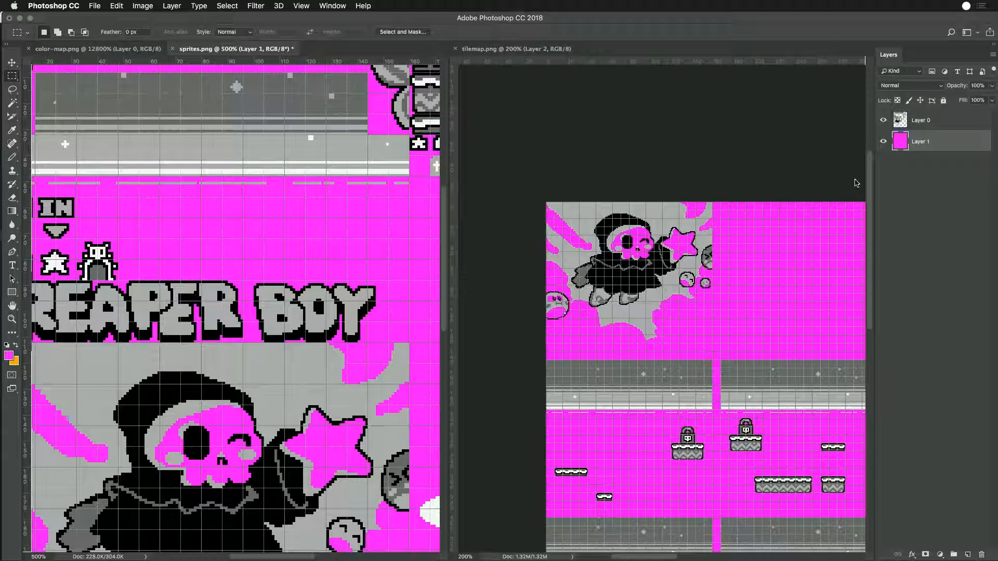
- Clear the tile at the end of the REAPER BOY logo on Layer 0
{"action": "left_click_drag", "start_coordinate": [368, 322], "coordinate": [389, 343]}
{"action": "key", "text": "Delete"}
{"action": "left_click", "coordinate": [909, 129]}
{"action": "key", "text": "super+d"}
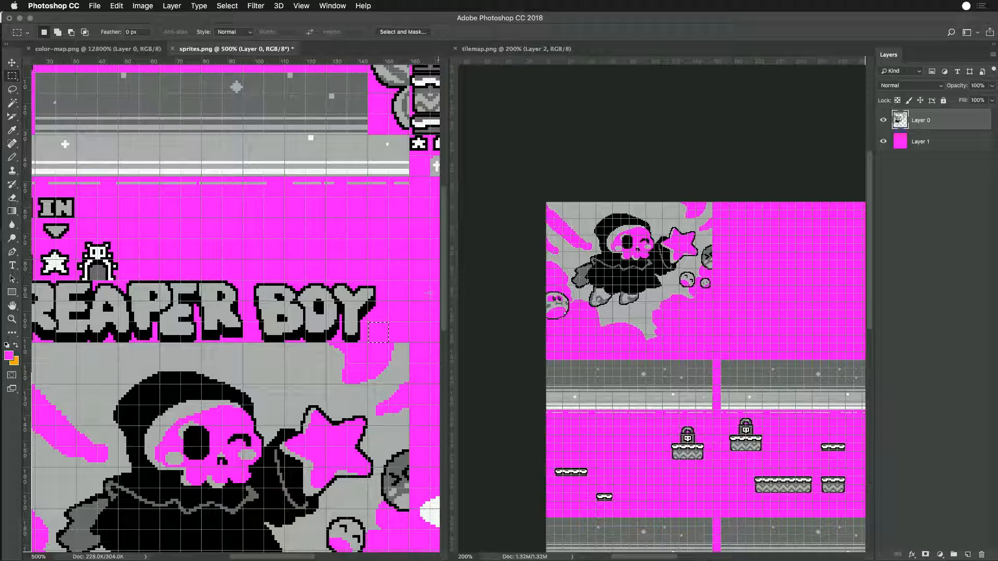
- Delete the magenta background layer from sprites.png
{"action": "left_click", "coordinate": [931, 141]}
{"action": "key", "text": "Delete"}
{"action": "key", "text": "super+shift+s"}
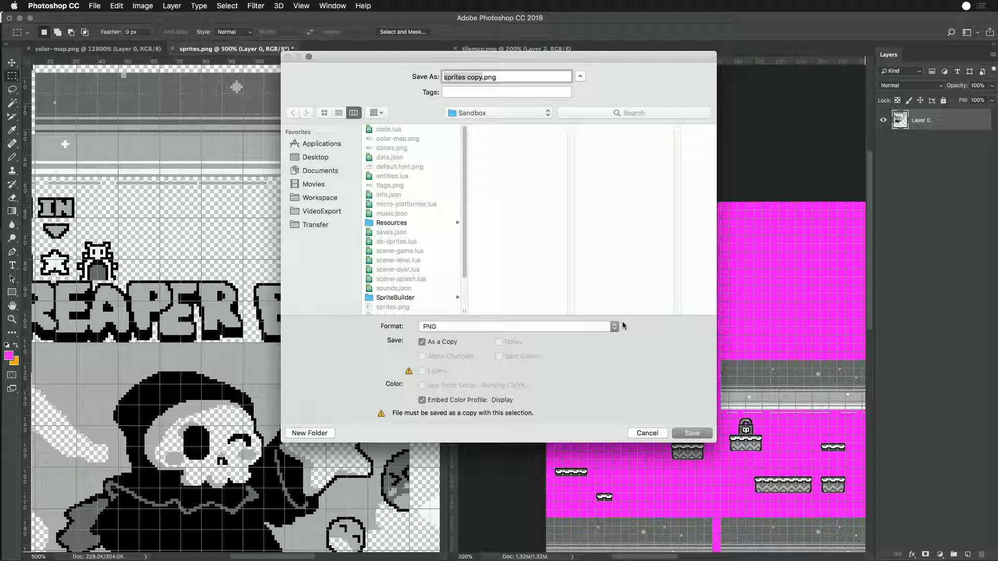
{"action": "left_click", "coordinate": [647, 433]}
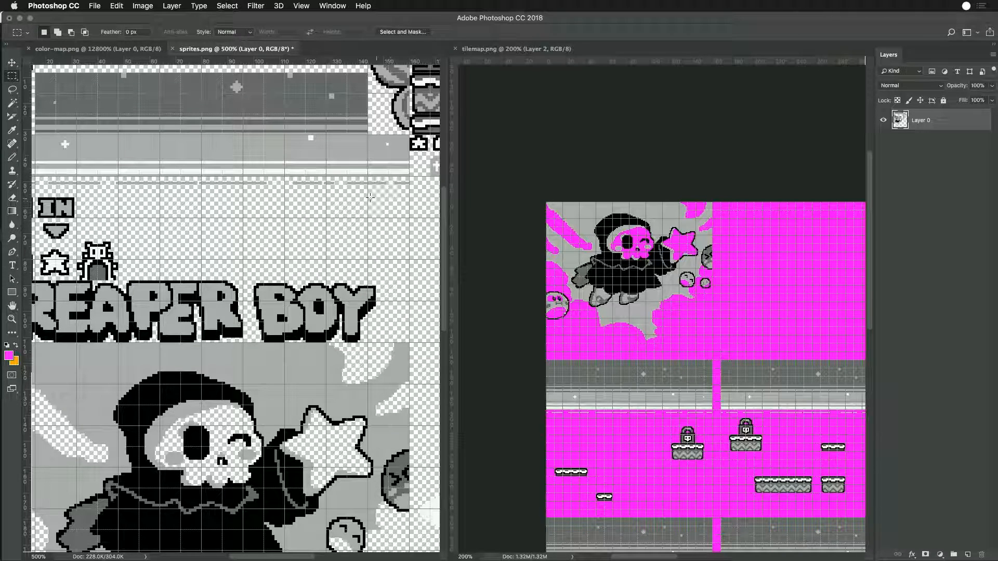
- Save the artwork as sprites.png in the Sandbox folder, replacing the existing file and using the large file size PNG option
{"action": "key", "text": "super+shift+s"}
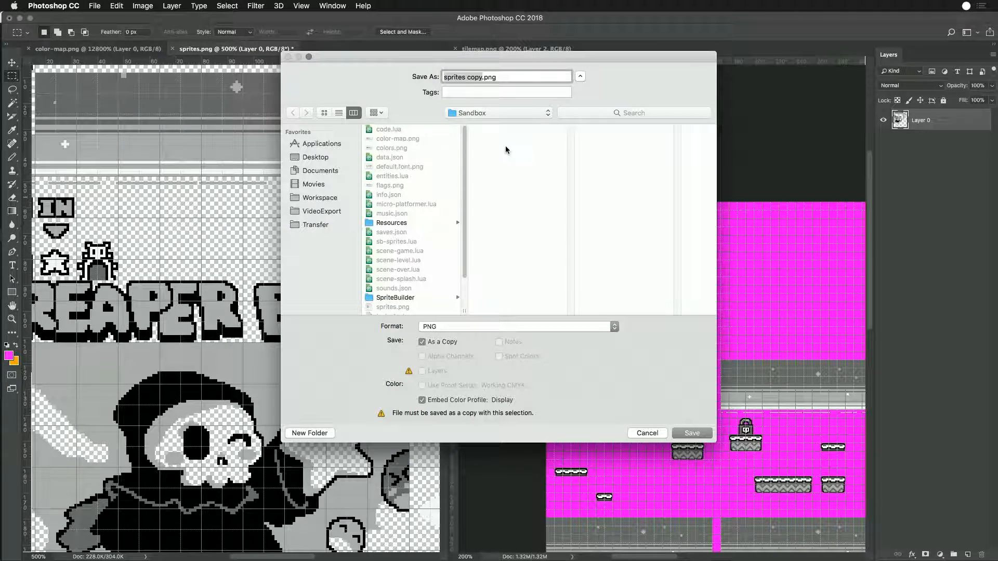
{"action": "left_click", "coordinate": [482, 74]}
{"action": "key", "text": "BackSpace"}
{"action": "key", "text": "BackSpace"}
{"action": "key", "text": "BackSpace"}
{"action": "key", "text": "BackSpace"}
{"action": "key", "text": "BackSpace"}
{"action": "key", "text": "Return"}
{"action": "left_click", "coordinate": [574, 125]}
{"action": "left_click", "coordinate": [563, 252]}
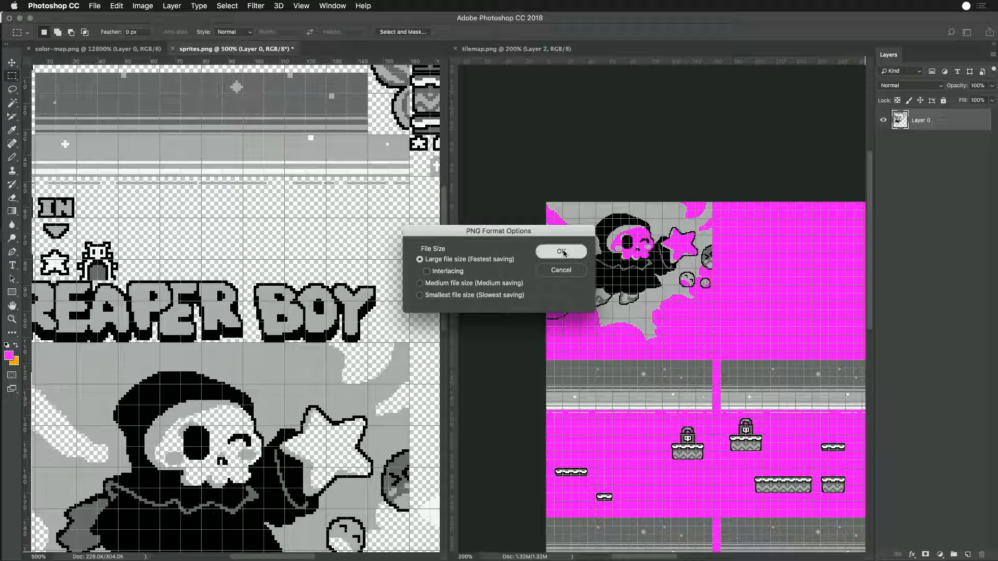
- Close the open sprites.png document without saving it again
{"action": "key", "text": "super+shift+s"}
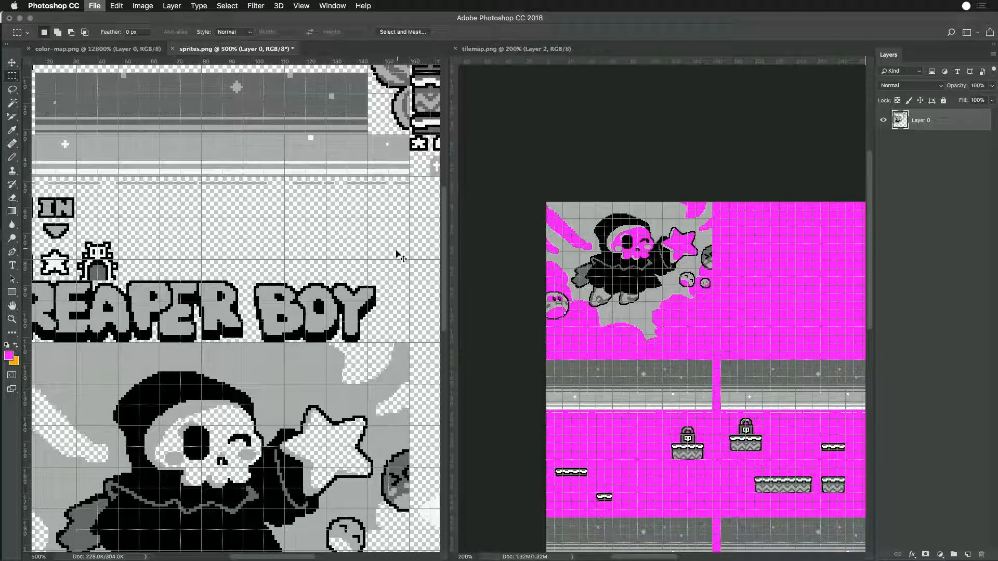
{"action": "key", "text": "Escape"}
{"action": "key", "text": "super+w"}
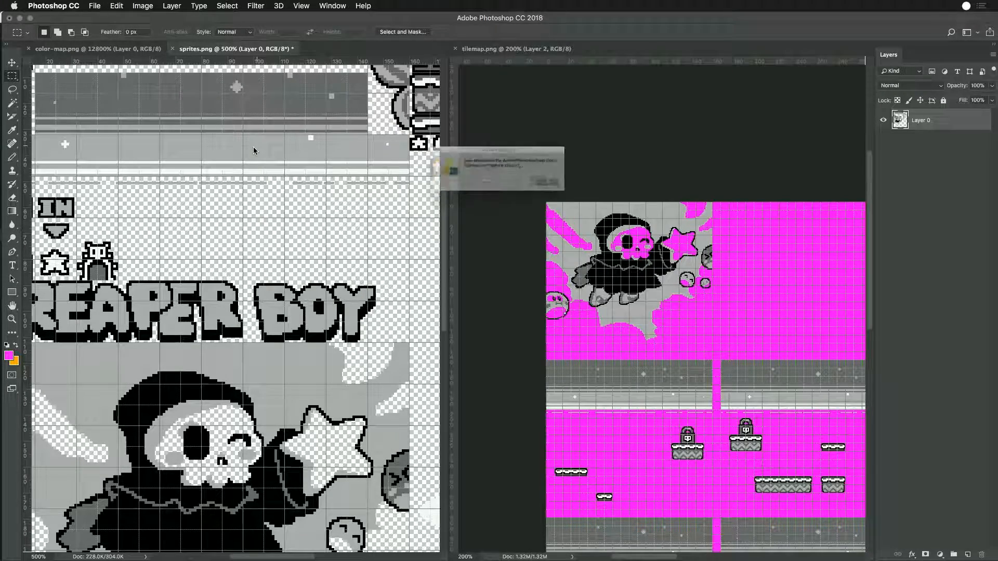
{"action": "left_click", "coordinate": [462, 191]}
- Switch to Finder and reopen sprites.png from the Sandbox folder in Photoshop
{"action": "key", "text": "super+Tab"}
{"action": "key", "text": "super+Tab"}
{"action": "key", "text": "super+Tab"}
{"action": "key", "text": "super+shift+Tab"}
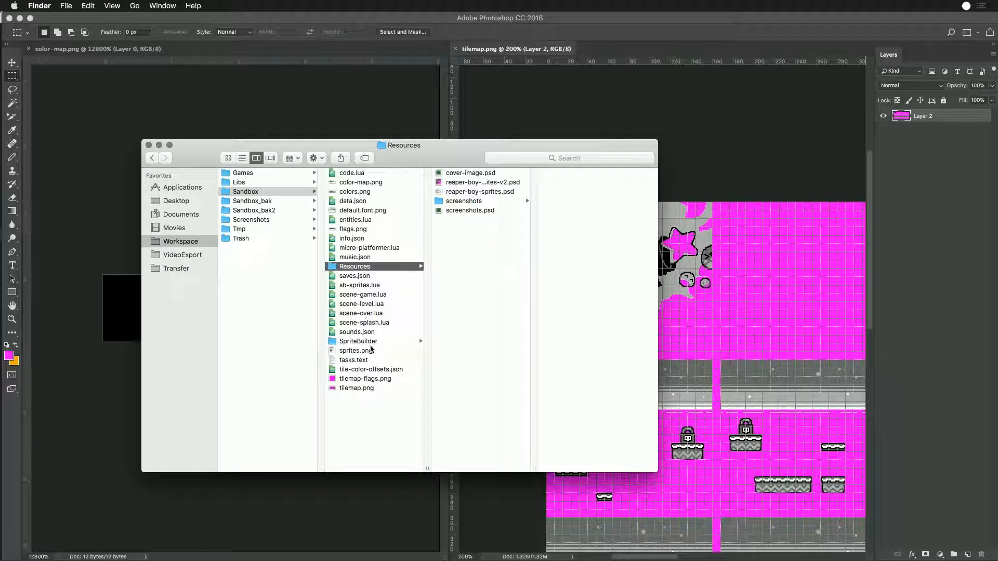
{"action": "left_click", "coordinate": [335, 351]}
{"action": "double_click", "coordinate": [334, 351]}
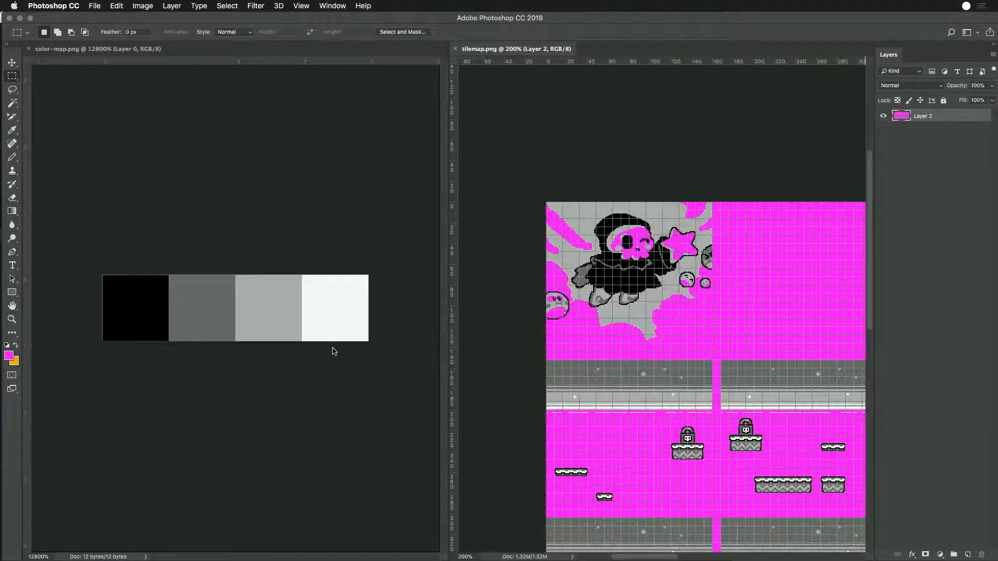
- Select the blank tile at the end of the REAPER BOY logo in the reopened sprites.png and save the file
{"action": "key", "text": "super+equal"}
{"action": "key", "text": "super+equal"}
{"action": "key", "text": "super+equal"}
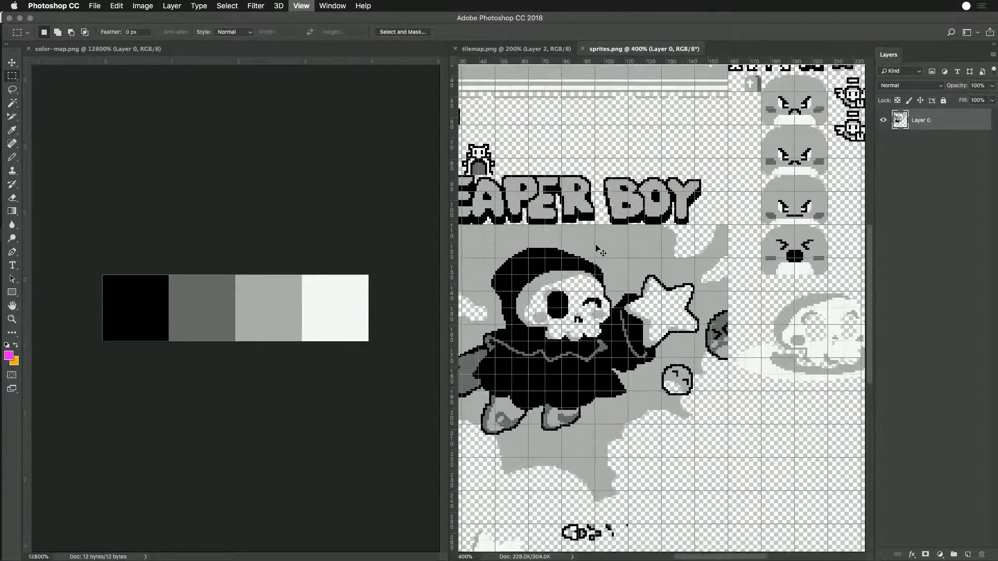
{"action": "left_click_drag", "start_coordinate": [704, 184], "coordinate": [725, 205]}
{"action": "key", "text": "super+s"}
- Switch to Finder and open logo.png from the SpriteBuilder folder in Photoshop
{"action": "key", "text": "super+Tab"}
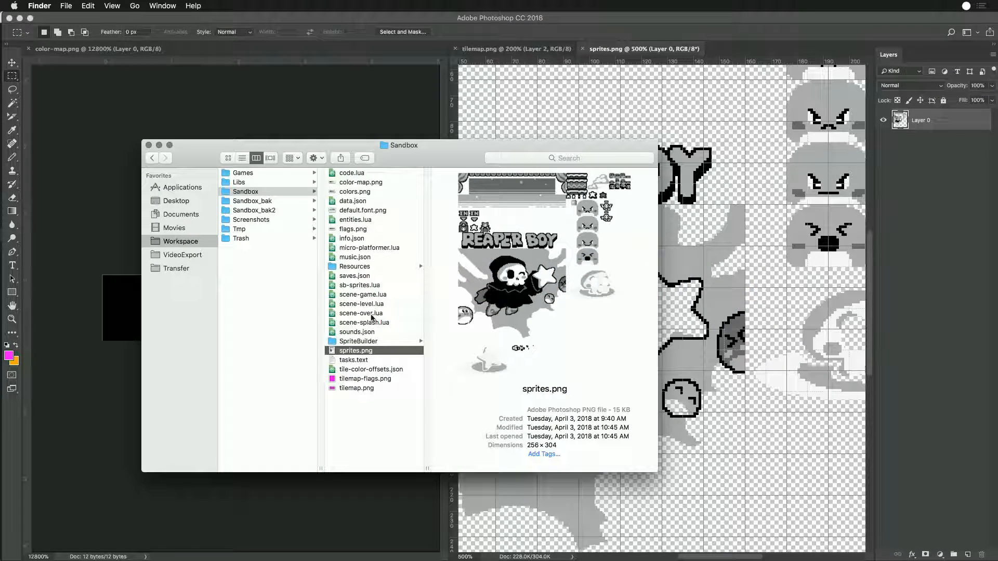
{"action": "left_click", "coordinate": [353, 342]}
{"action": "scroll", "coordinate": [463, 346], "scroll_direction": "down", "scroll_amount": 3}
{"action": "scroll", "coordinate": [463, 346], "scroll_direction": "down", "scroll_amount": 2}
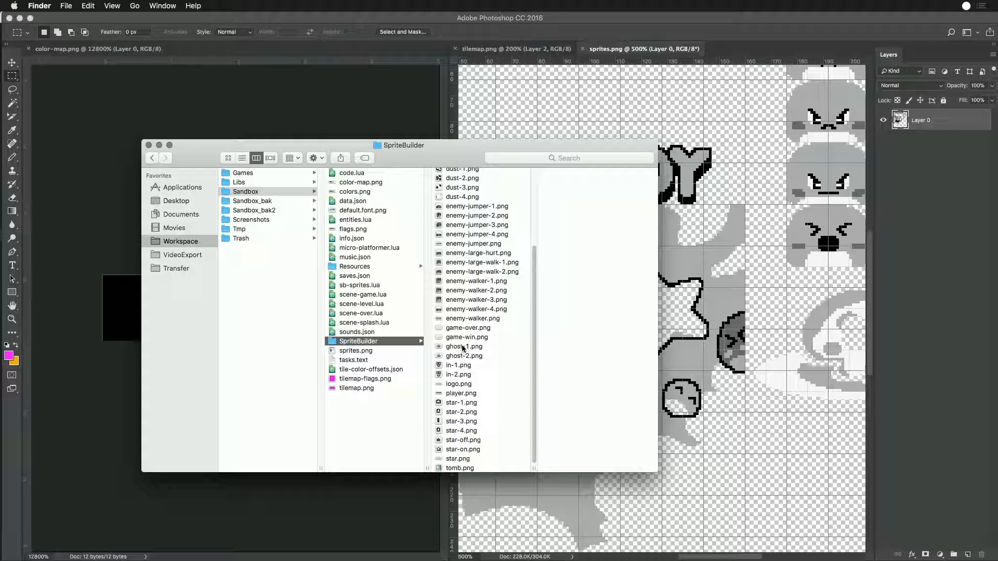
{"action": "left_click", "coordinate": [452, 385]}
{"action": "double_click", "coordinate": [438, 385]}
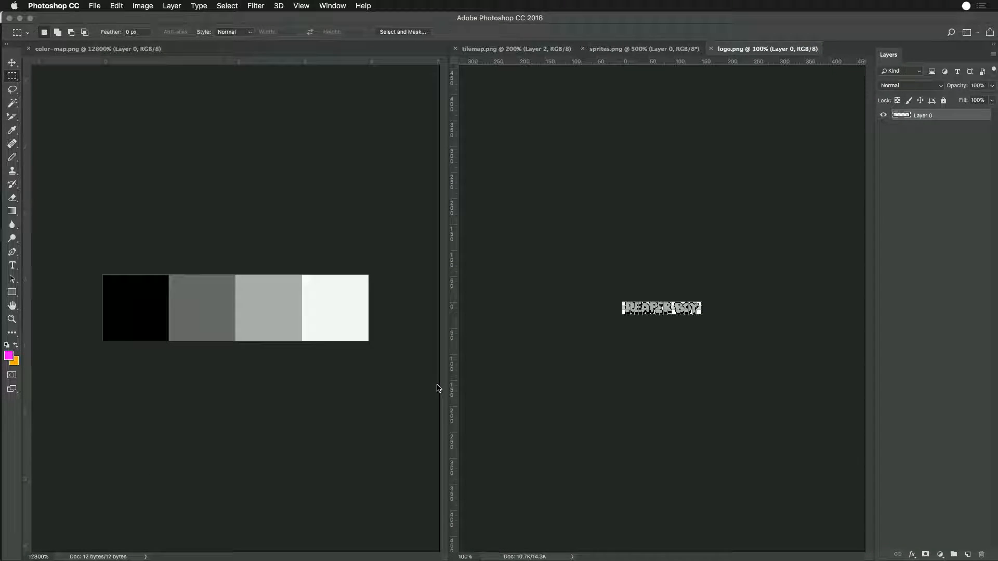
- Select the blank corner area below and after the Y in logo.png and save the file
{"action": "key", "text": "super+equal"}
{"action": "key", "text": "super+equal"}
{"action": "key", "text": "super+equal"}
{"action": "key", "text": "super+equal"}
{"action": "key", "text": "super+equal"}
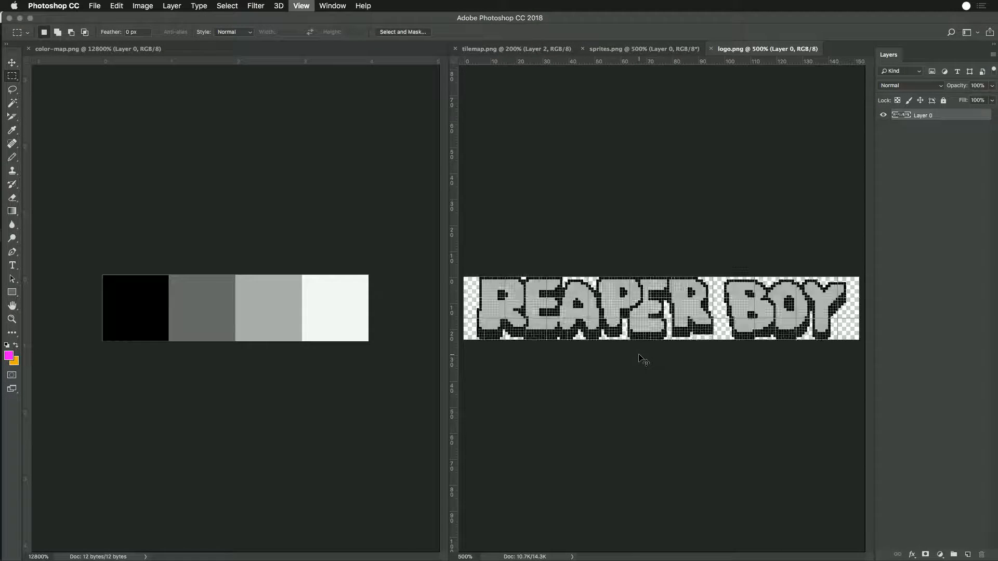
{"action": "scroll", "coordinate": [810, 315], "scroll_direction": "right", "scroll_amount": 5}
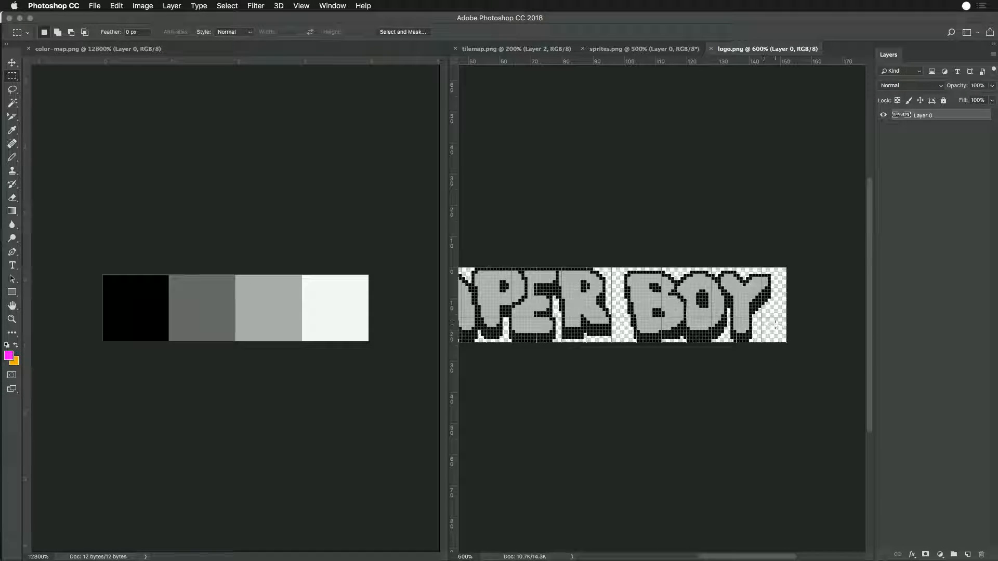
{"action": "left_click_drag", "start_coordinate": [759, 319], "coordinate": [783, 368]}
{"action": "key", "text": "super+s"}
- Switch to Game Creator Pro, reload the Sprite Editor and check sprite pages 2 and 1
{"action": "key", "text": "super+Tab"}
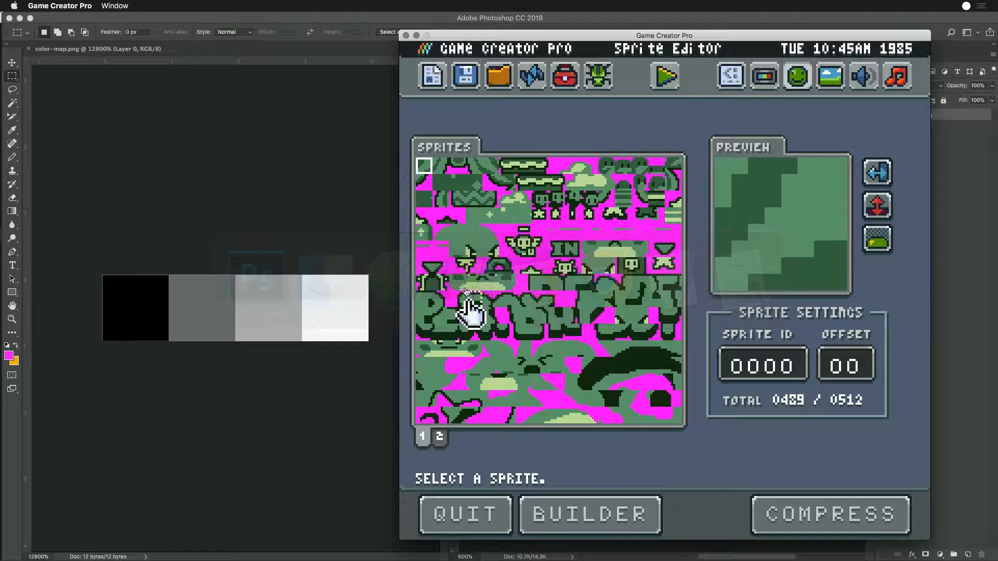
{"action": "left_click", "coordinate": [533, 78]}
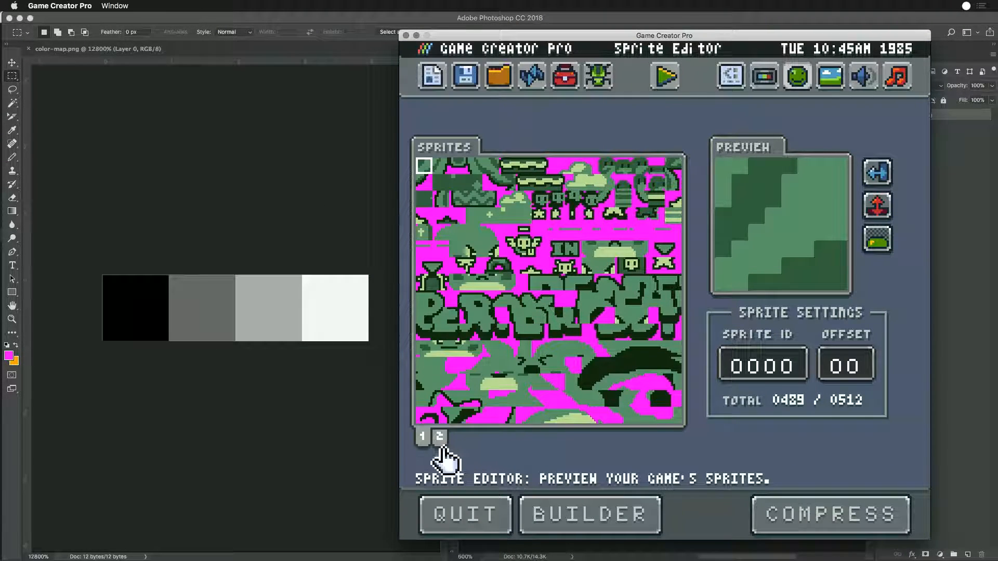
{"action": "left_click", "coordinate": [440, 438]}
{"action": "left_click", "coordinate": [424, 442]}
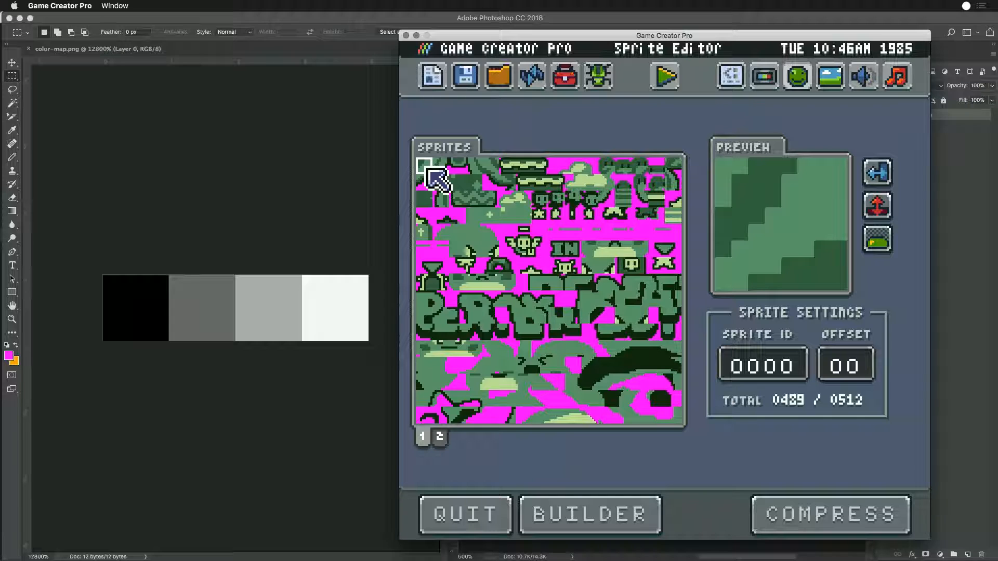
- Run the sprite builder, test the game's splash screen and return to the Sprite Editor
{"action": "left_click", "coordinate": [595, 512]}
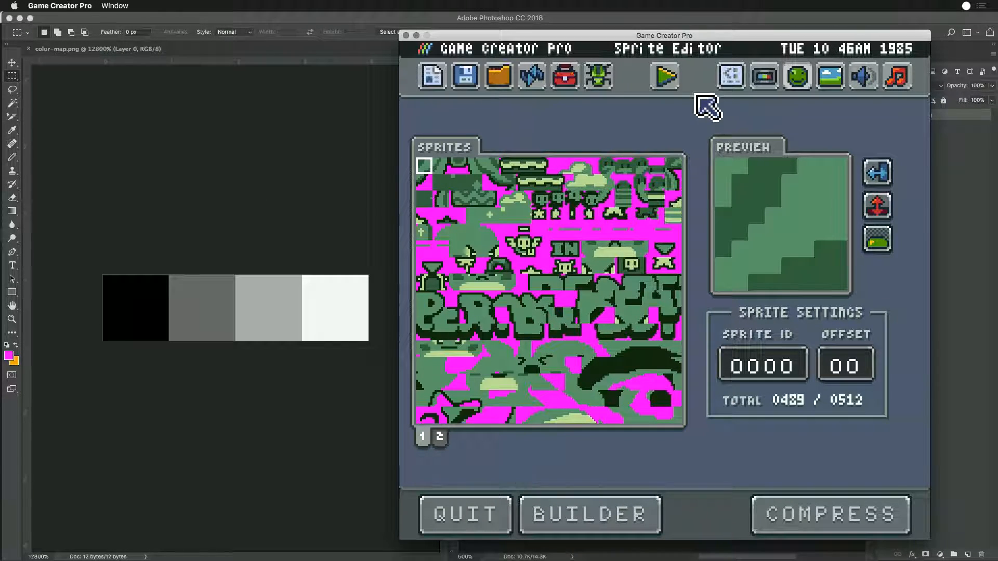
{"action": "left_click", "coordinate": [665, 77]}
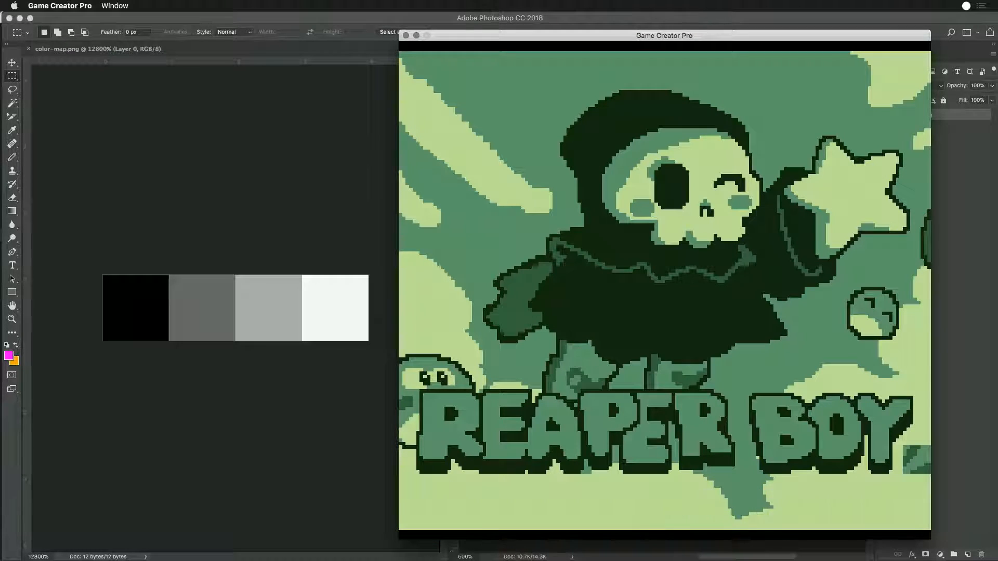
{"action": "key", "text": "Escape"}
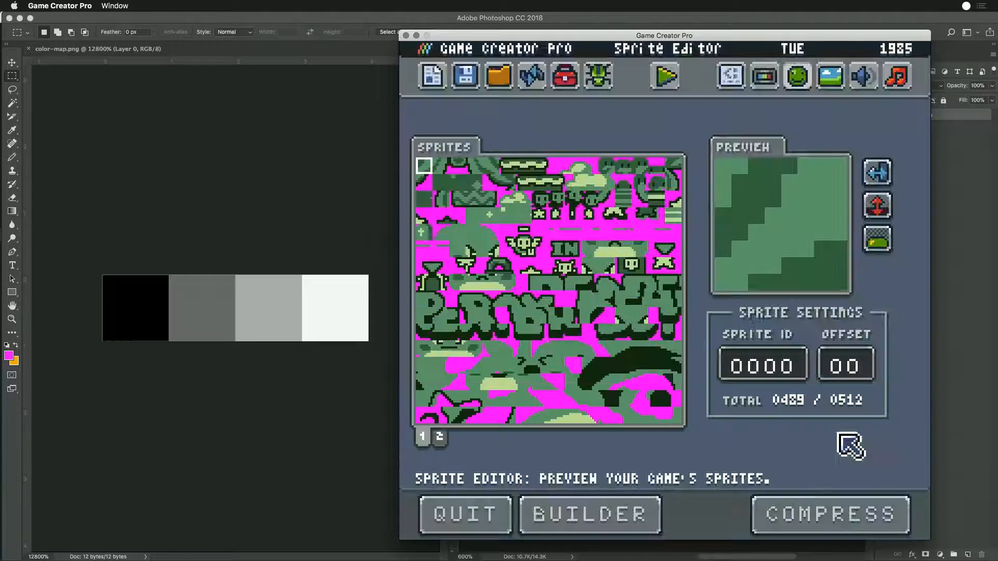
- Switch to Atom and set the last sprite ID of the logo entry in sb-sprites.lua to -1
{"action": "key", "text": "super+Tab"}
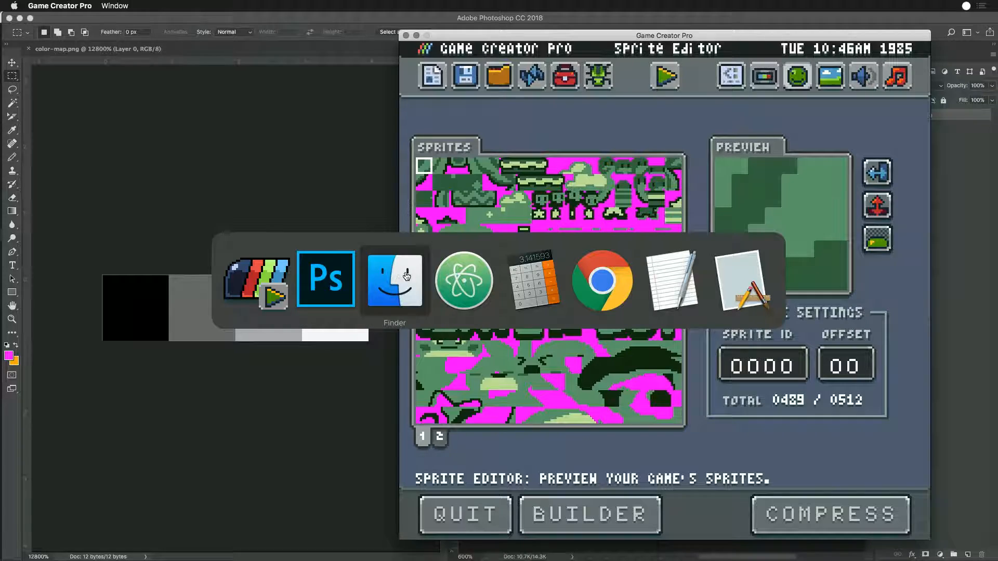
{"action": "left_click", "coordinate": [439, 299]}
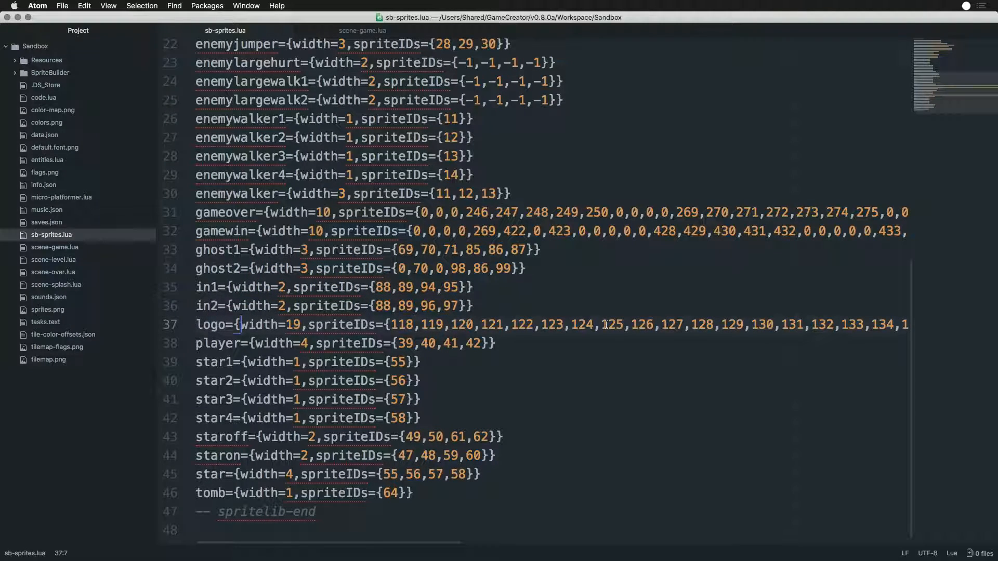
{"action": "left_click_drag", "start_coordinate": [453, 546], "coordinate": [909, 550]}
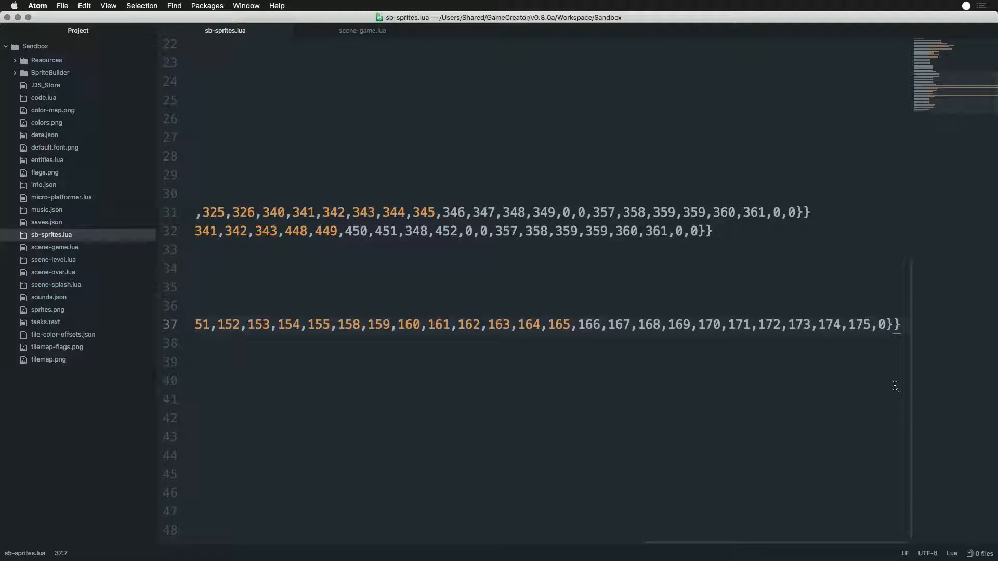
{"action": "left_click", "coordinate": [889, 326]}
{"action": "left_click_drag", "start_coordinate": [882, 326], "coordinate": [877, 328]}
{"action": "type", "text": "-1"}
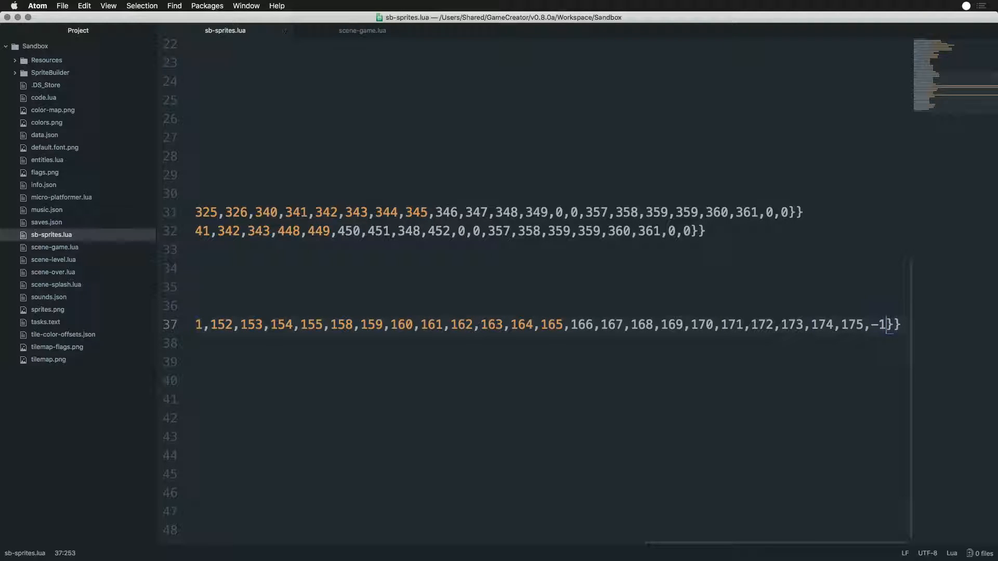
- Switch to Game Creator Pro, reload the Sprite Editor and run the game to check the splash screen
{"action": "key", "text": "super+Tab"}
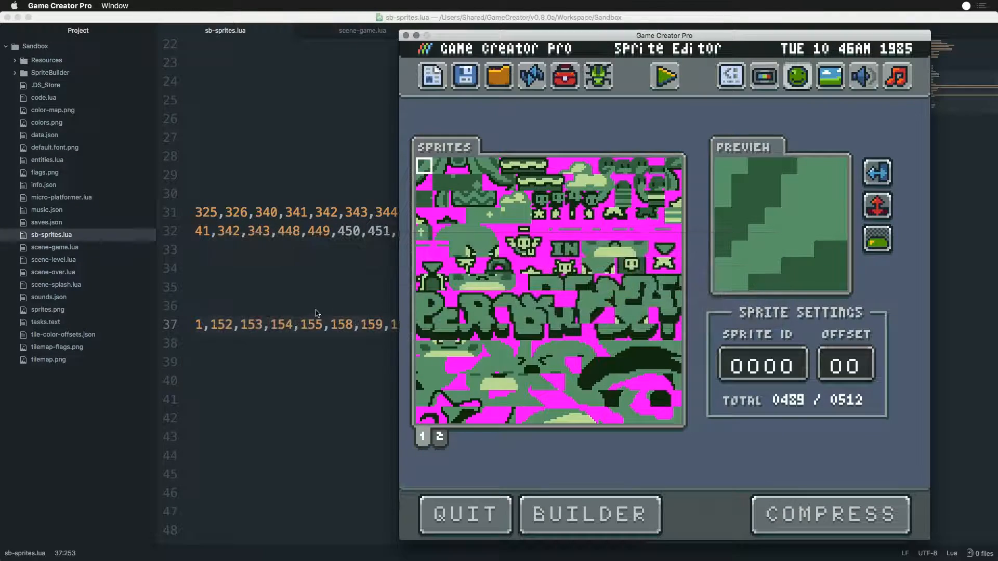
{"action": "left_click", "coordinate": [533, 81]}
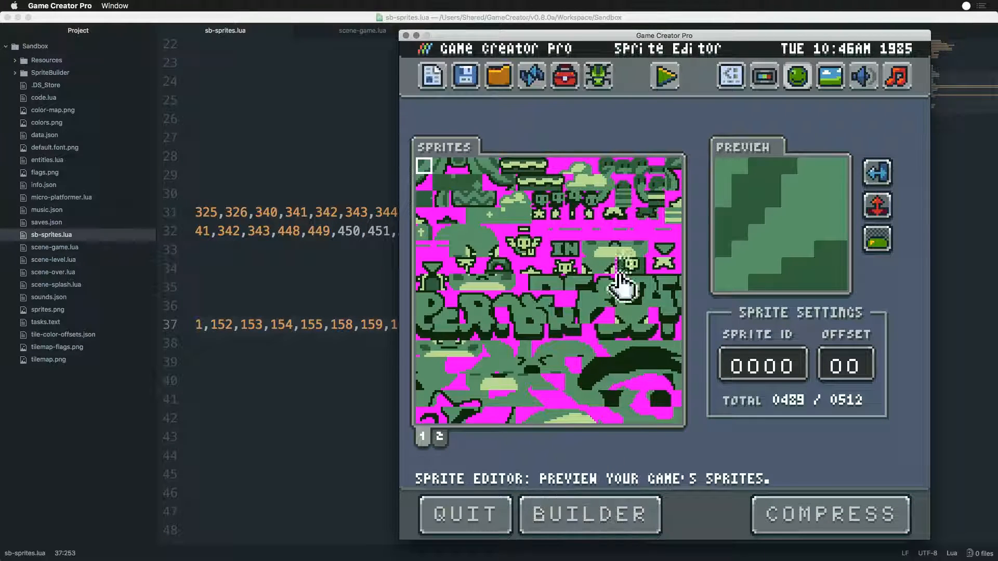
{"action": "left_click", "coordinate": [668, 78]}
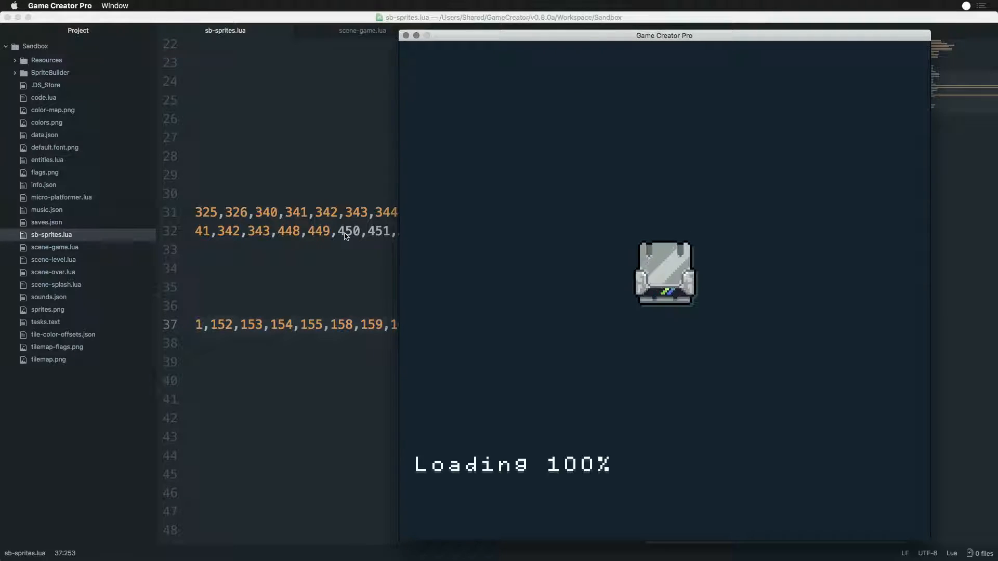
- Switch to Photoshop and delete the rightmost grid column of the splash artwork in sprites.png, across the dark round creature
{"action": "key", "text": "super+Tab"}
{"action": "left_click", "coordinate": [409, 277]}
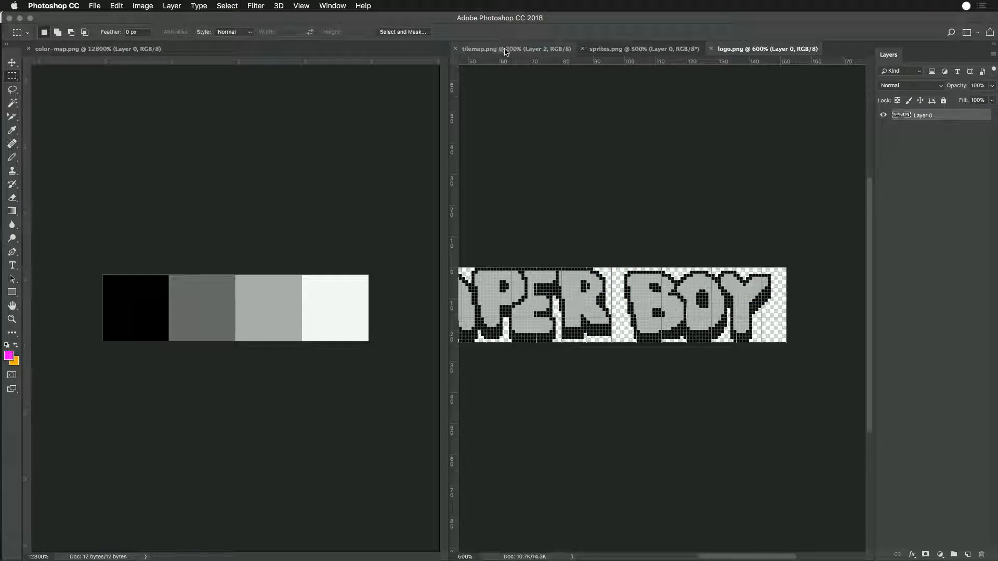
{"action": "left_click", "coordinate": [624, 49]}
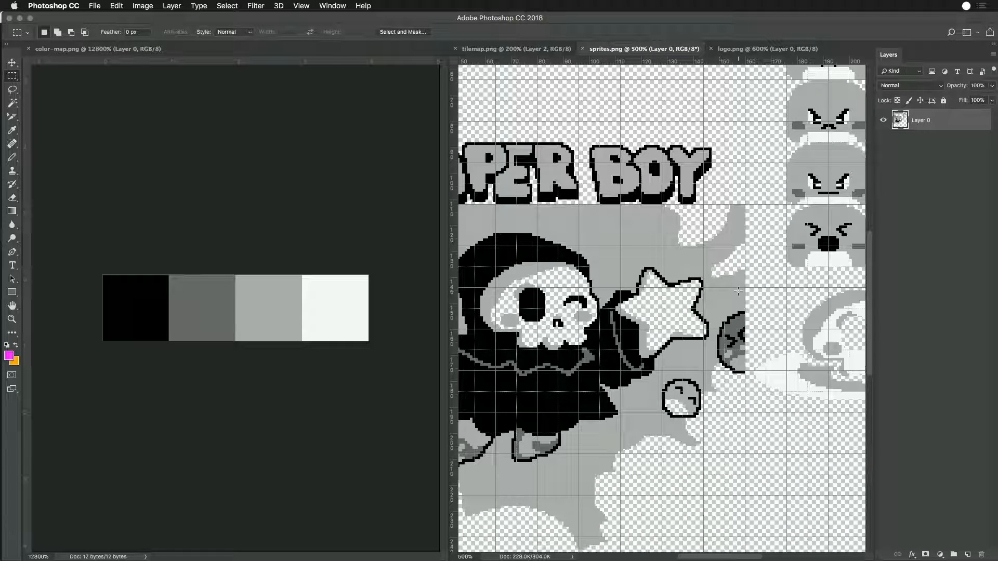
{"action": "left_click_drag", "start_coordinate": [725, 206], "coordinate": [747, 378]}
{"action": "left_click_drag", "start_coordinate": [726, 205], "coordinate": [747, 380]}
{"action": "left_click", "coordinate": [722, 430]}
{"action": "mouse_move", "coordinate": [695, 482]}
{"action": "left_mouse_down"}
{"action": "mouse_move", "coordinate": [855, 448]}
{"action": "mouse_move", "coordinate": [778, 443]}
{"action": "mouse_move", "coordinate": [691, 470]}
{"action": "left_mouse_up"}
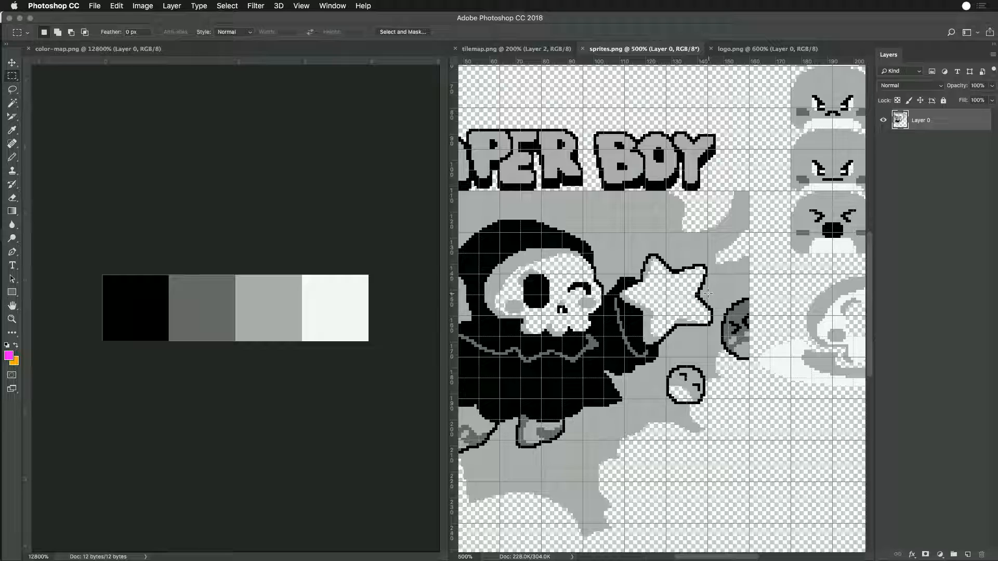
{"action": "left_click_drag", "start_coordinate": [718, 295], "coordinate": [750, 366]}
{"action": "left_click_drag", "start_coordinate": [729, 191], "coordinate": [751, 365]}
{"action": "key", "text": "Delete"}
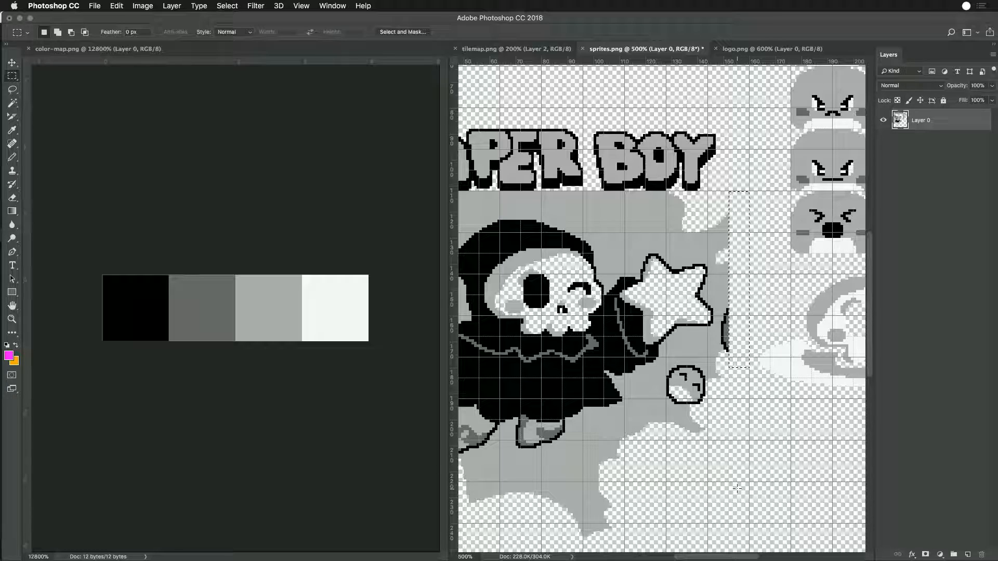
{"action": "left_click", "coordinate": [716, 475]}
- Fill an area of about 6 by 20 px over the creature's leftover edge with the artwork's sampled background grey
{"action": "key", "text": "super+minus"}
{"action": "key", "text": "super+minus"}
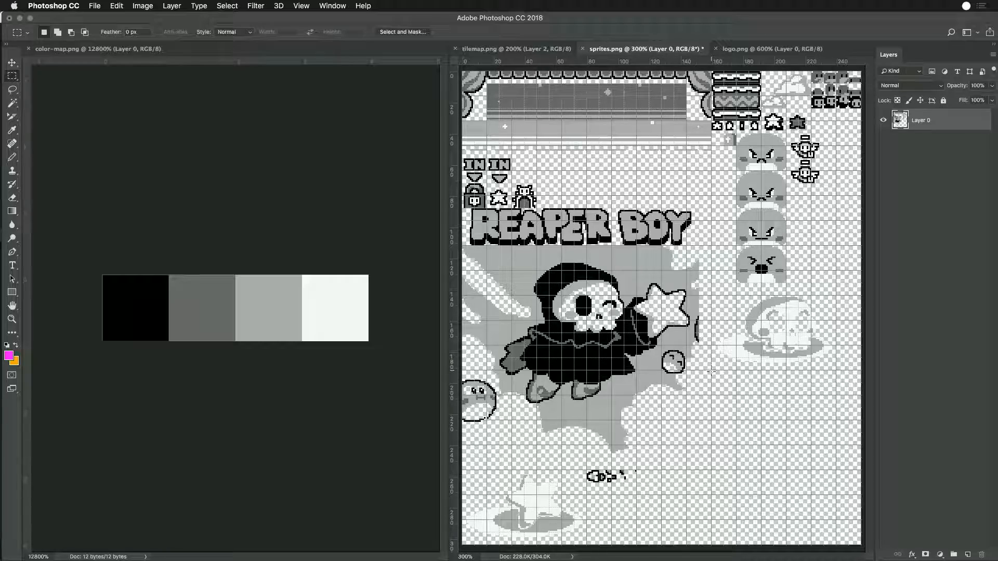
{"action": "key", "text": "super+plus"}
{"action": "key", "text": "super+plus"}
{"action": "key", "text": "super+plus"}
{"action": "key", "text": "super+plus"}
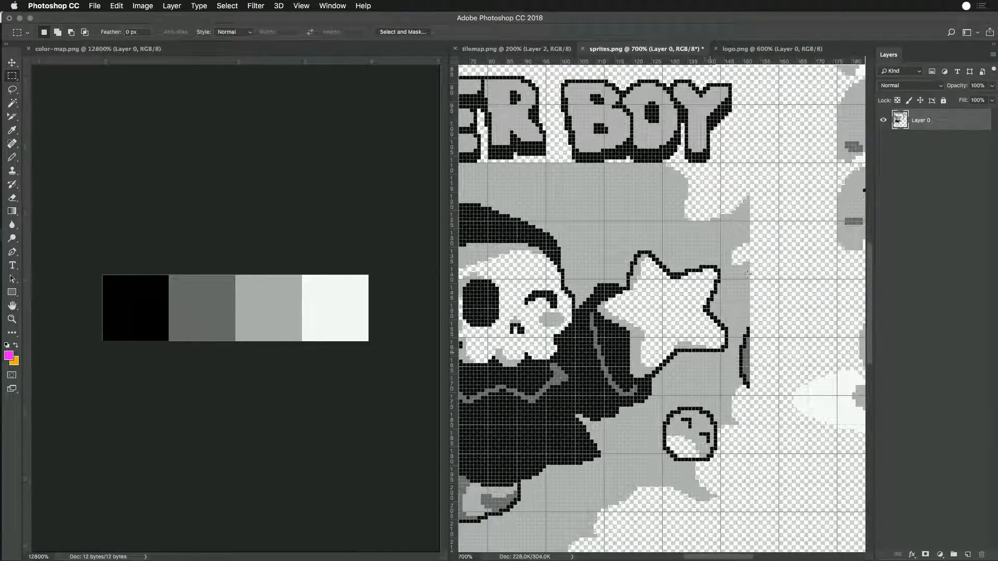
{"action": "left_click_drag", "start_coordinate": [746, 298], "coordinate": [720, 280]}
{"action": "key", "text": "super+d"}
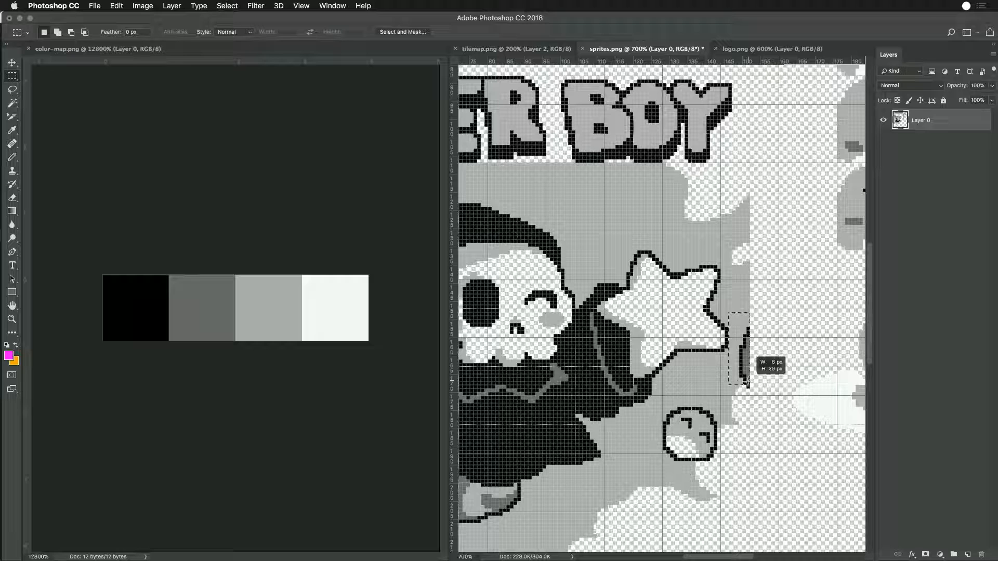
{"action": "left_click_drag", "start_coordinate": [748, 383], "coordinate": [747, 384]}
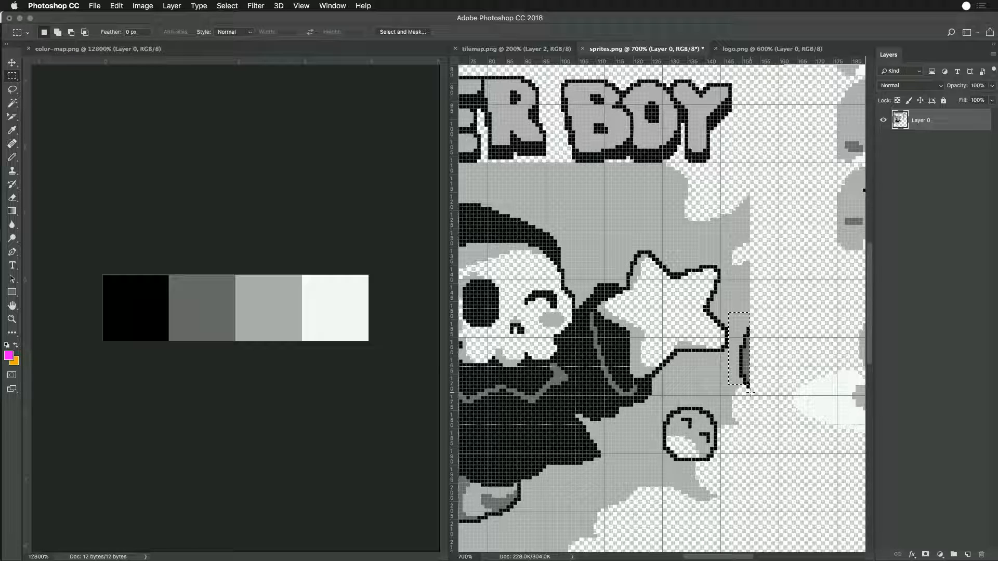
{"action": "key", "text": "i"}
{"action": "left_click", "coordinate": [731, 289]}
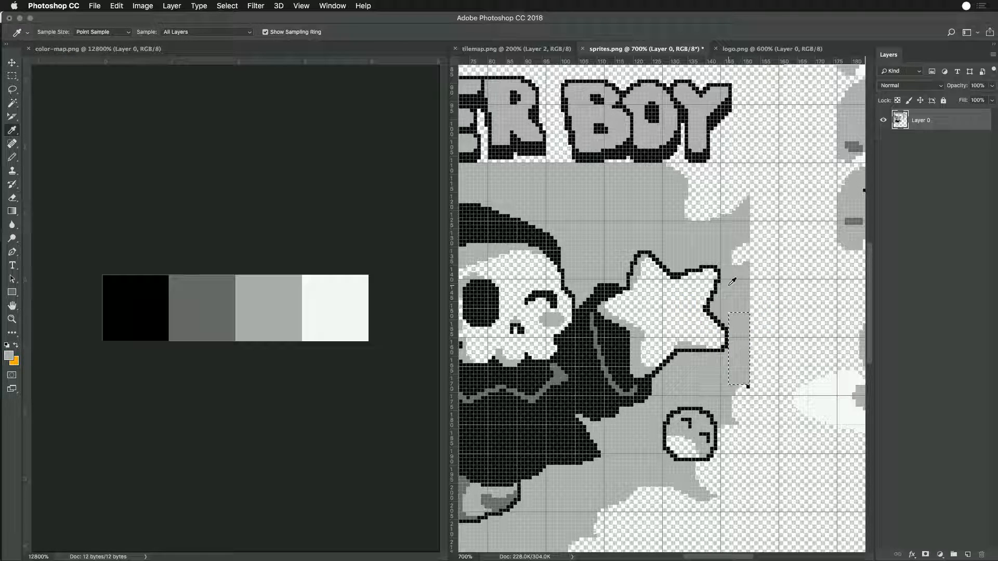
- Cover the remaining black pixel just below the filled area with the same grey and deselect
{"action": "key", "text": "m"}
{"action": "key", "text": "super+d"}
{"action": "mouse_move", "coordinate": [741, 383]}
{"action": "left_mouse_down"}
{"action": "mouse_move", "coordinate": [756, 395]}
{"action": "mouse_move", "coordinate": [743, 382]}
{"action": "left_mouse_up"}
{"action": "key", "text": "super+d"}
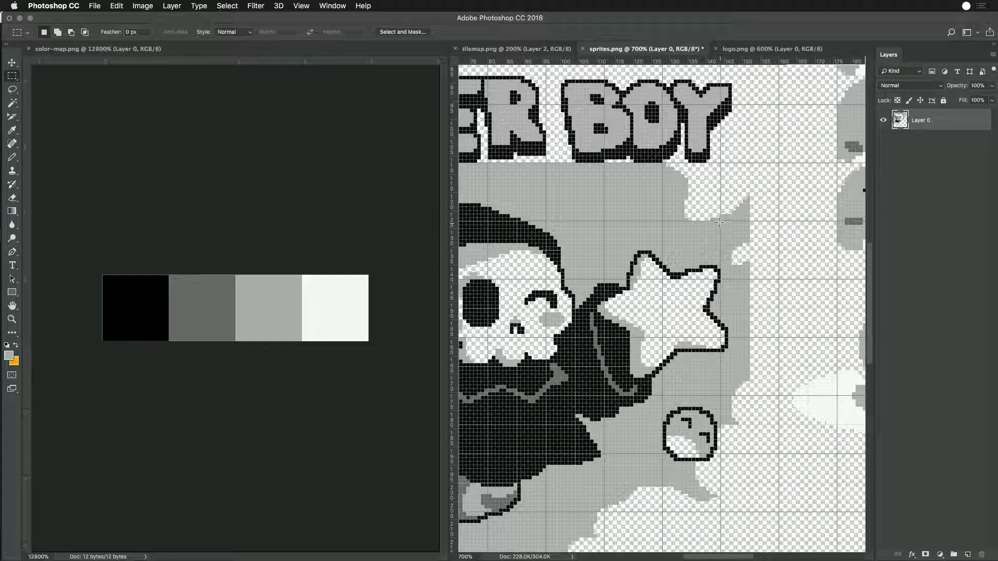
- Copy the strip at the artwork's right edge beside the star and save sprites.png
{"action": "left_click_drag", "start_coordinate": [723, 225], "coordinate": [750, 396]}
{"action": "key", "text": "super+c"}
{"action": "key", "text": "super+s"}
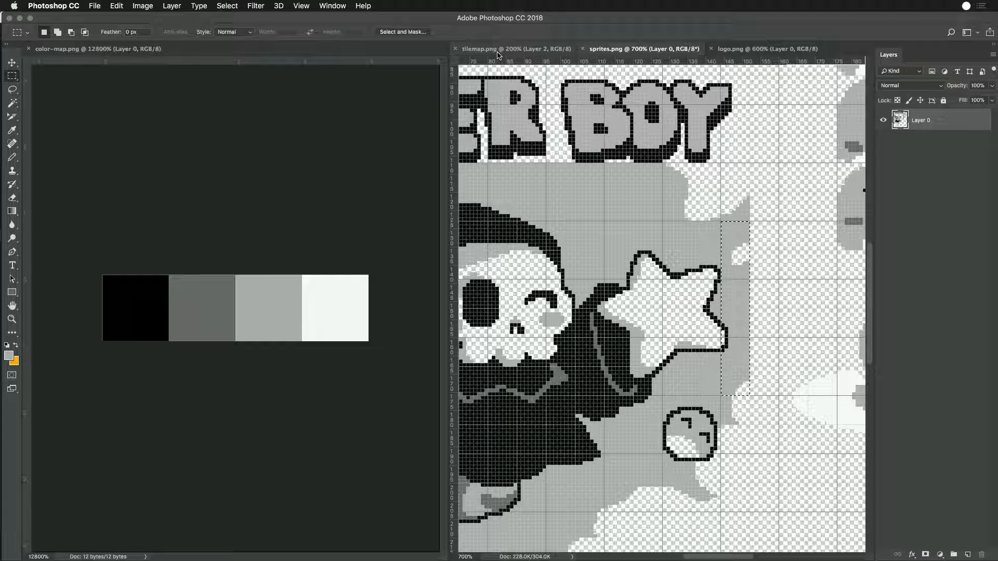
- Try to replace the right-edge strip of the splash artwork in tilemap.png with the copied strip
{"action": "left_click", "coordinate": [497, 51]}
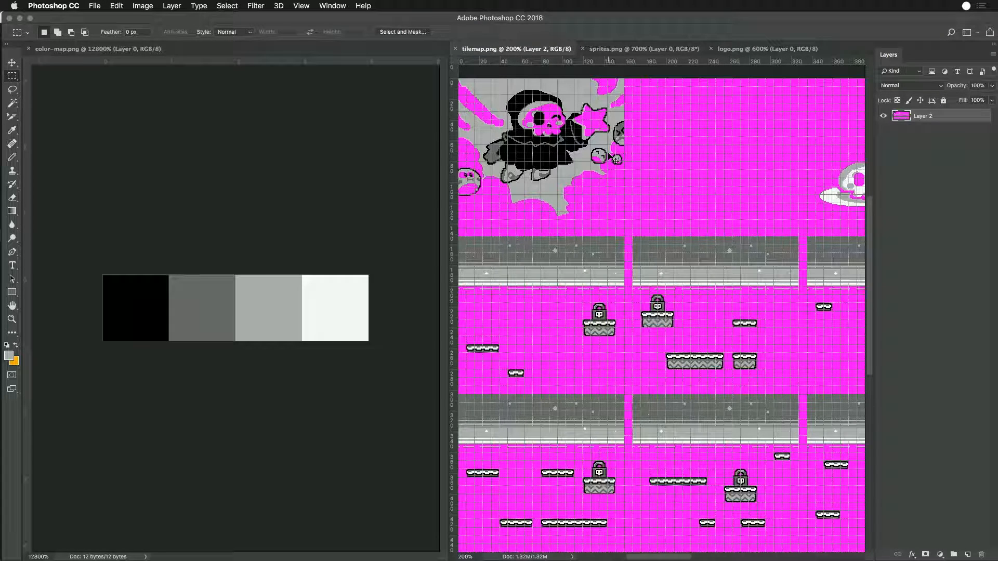
{"action": "key", "text": "super+plus"}
{"action": "key", "text": "super+plus"}
{"action": "left_click_drag", "start_coordinate": [609, 154], "coordinate": [650, 416]}
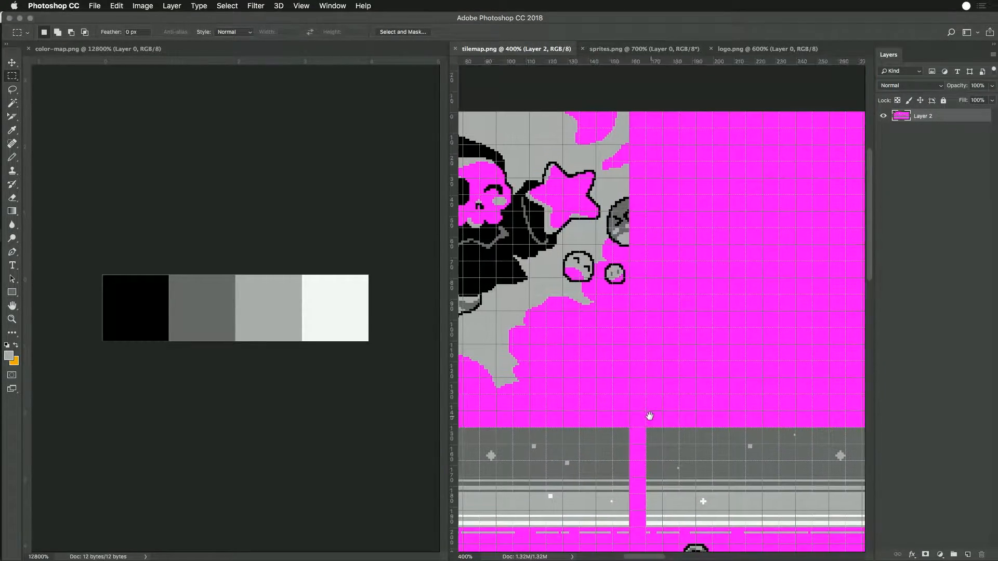
{"action": "left_click_drag", "start_coordinate": [610, 113], "coordinate": [629, 295]}
{"action": "key", "text": "Delete"}
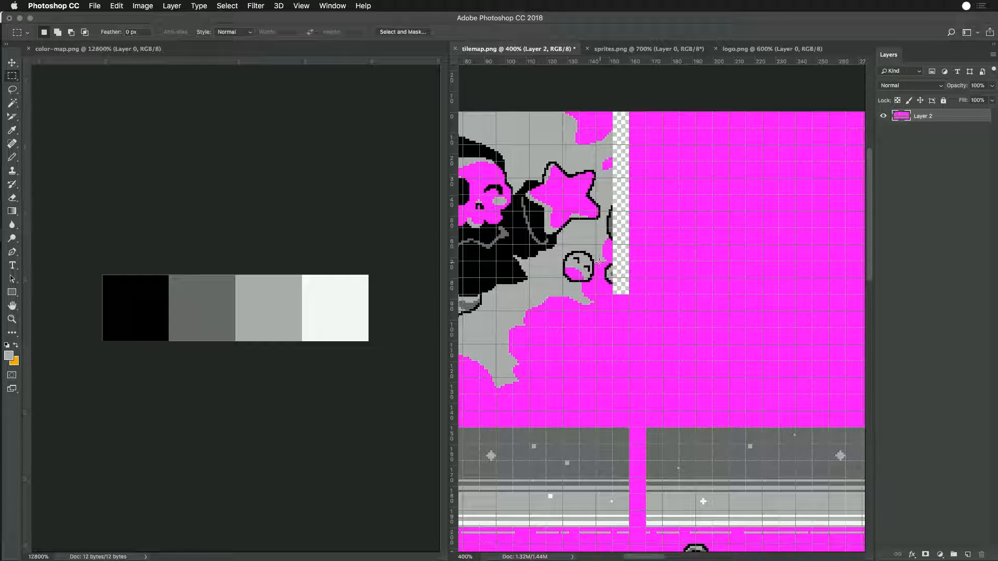
{"action": "key", "text": "super+v"}
{"action": "left_click_drag", "start_coordinate": [662, 322], "coordinate": [605, 195]}
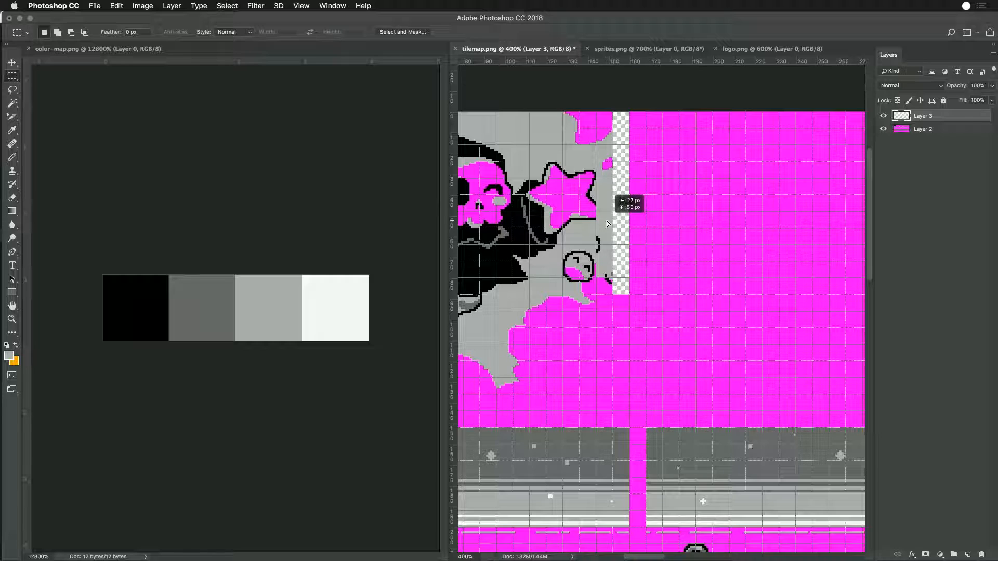
- Undo the pasted strip and the strip deletion in tilemap.png
{"action": "left_click_drag", "start_coordinate": [611, 252], "coordinate": [645, 245]}
{"action": "key", "text": "super+z"}
{"action": "key", "text": "super+z"}
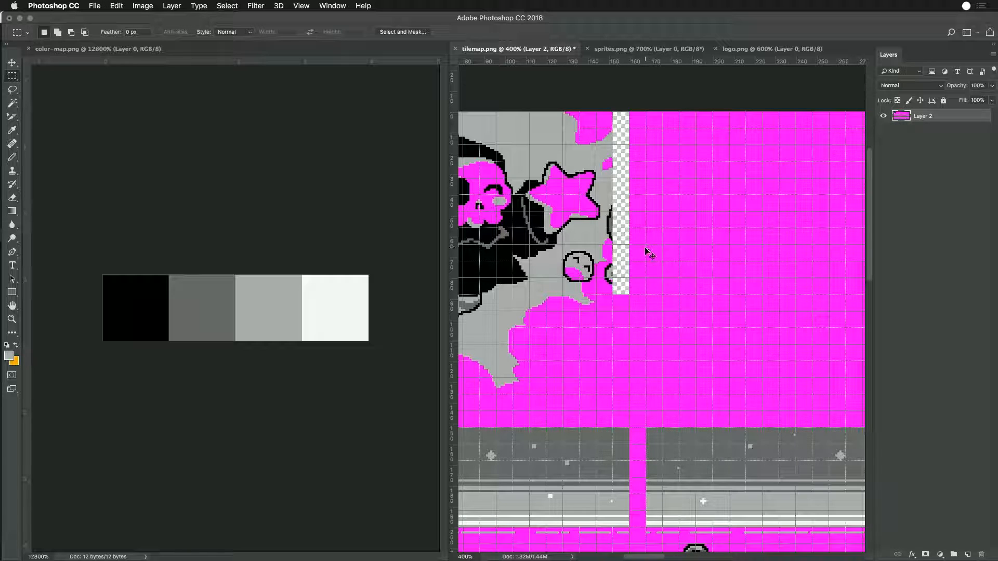
{"action": "left_click_drag", "start_coordinate": [591, 260], "coordinate": [654, 265]}
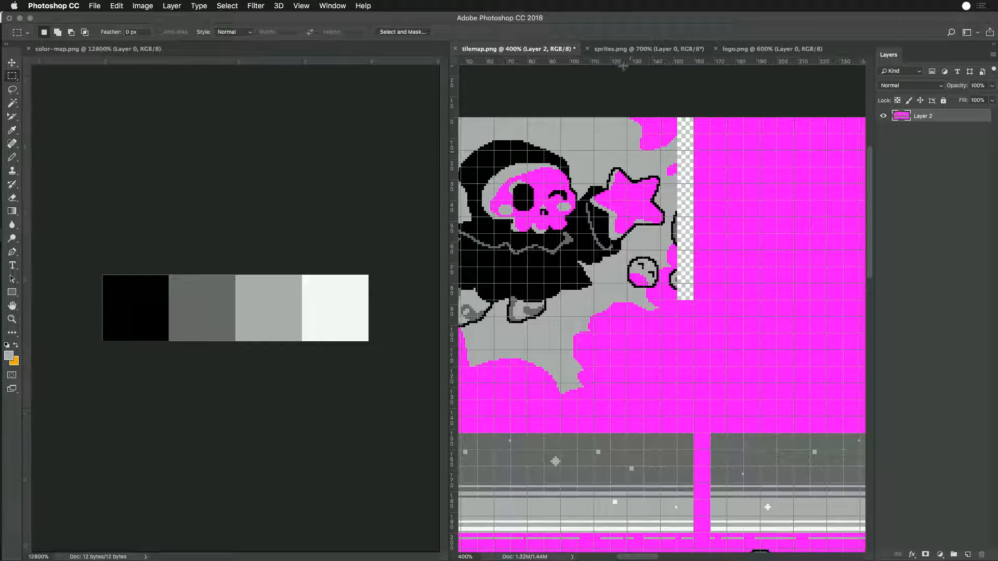
{"action": "key", "text": "super+alt+z"}
{"action": "key", "text": "super+alt+z"}
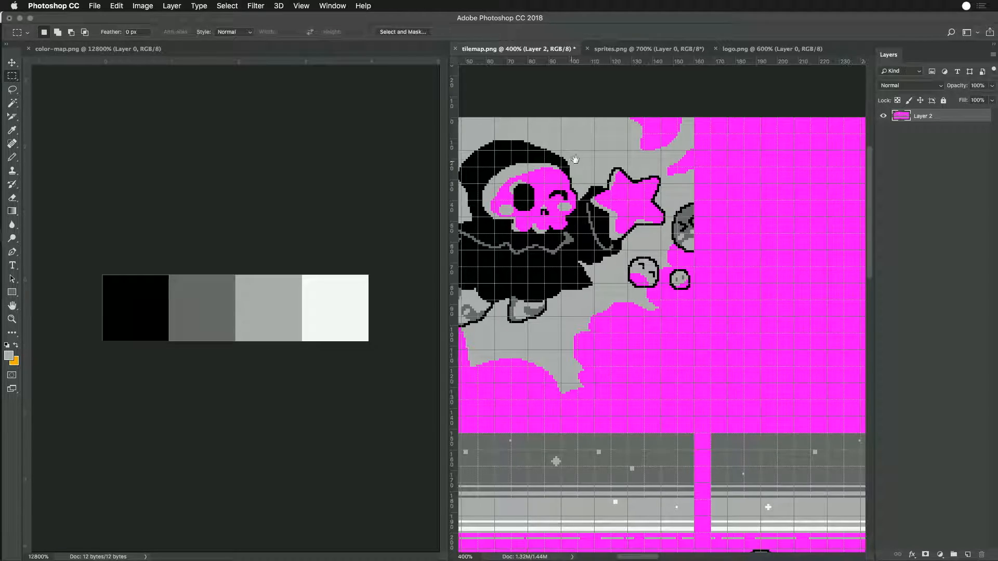
- Copy the right section of the splash artwork in sprites.png, covering part of the star and the small round face
{"action": "left_click_drag", "start_coordinate": [571, 162], "coordinate": [685, 169]}
{"action": "key", "text": "super+r"}
{"action": "left_click_drag", "start_coordinate": [474, 123], "coordinate": [792, 377]}
{"action": "left_click", "coordinate": [649, 48]}
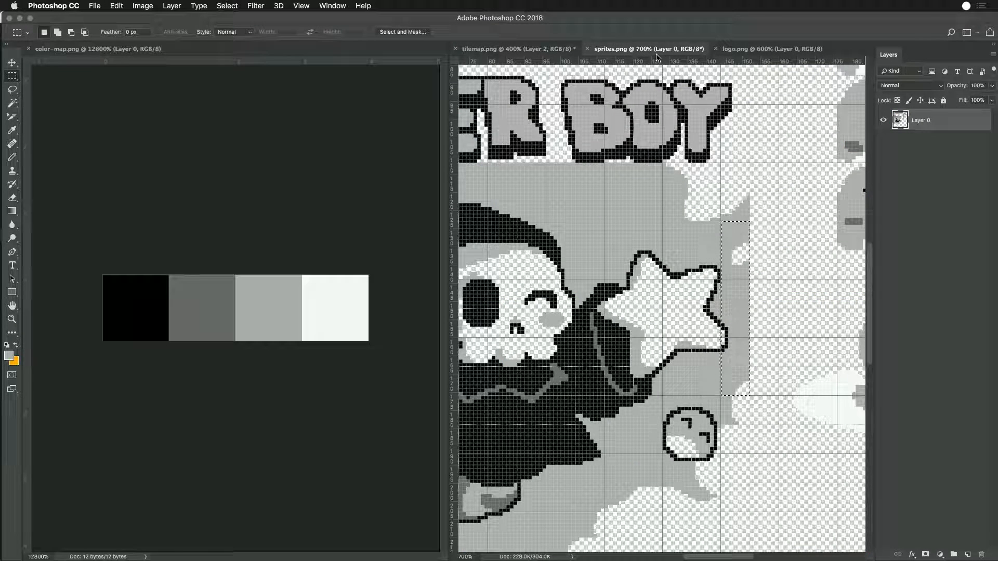
{"action": "left_click", "coordinate": [703, 416]}
{"action": "left_click_drag", "start_coordinate": [662, 163], "coordinate": [751, 507]}
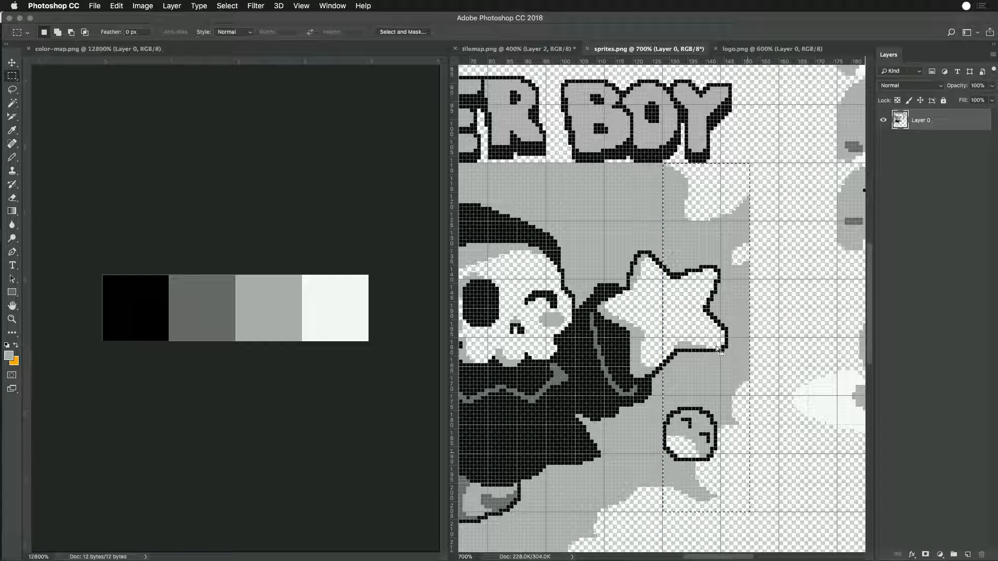
- Paste the copied section into tilemap.png and align it over the matching right part of the splash artwork
{"action": "left_click", "coordinate": [540, 50]}
{"action": "scroll", "coordinate": [770, 261], "scroll_direction": "up", "scroll_amount": 3}
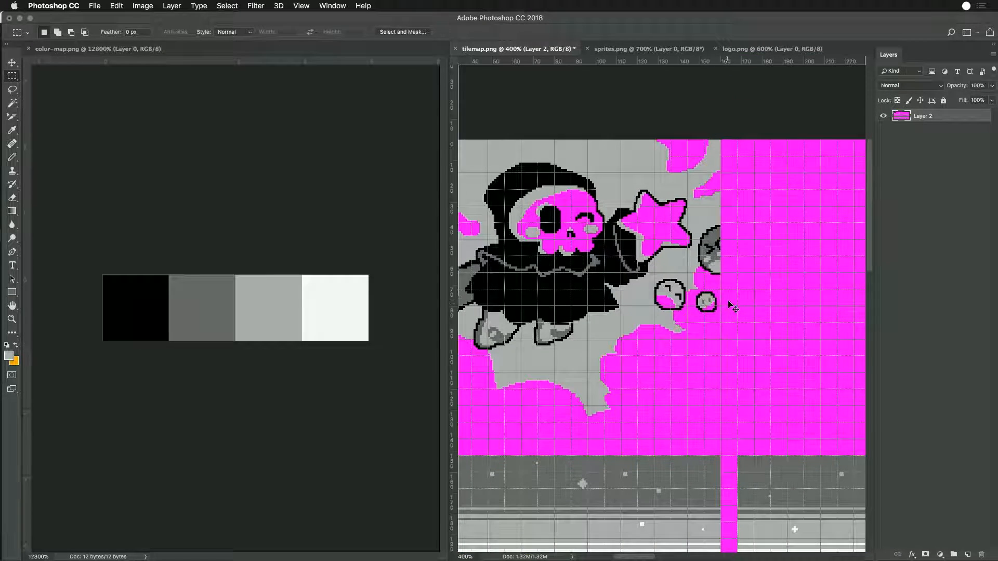
{"action": "key", "text": "super+v"}
{"action": "left_click_drag", "start_coordinate": [684, 347], "coordinate": [690, 238]}
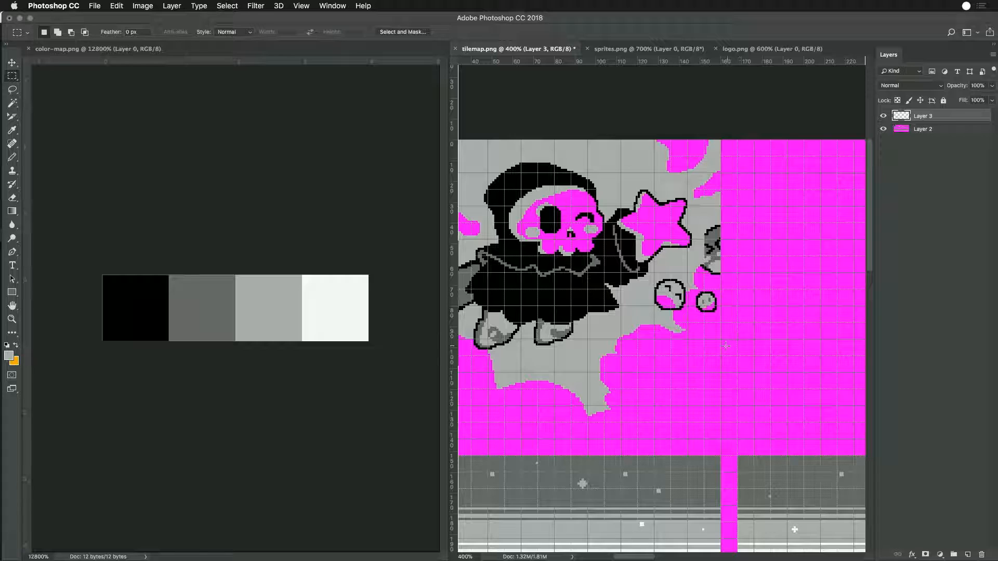
- Fill the area beneath the pasted section on Layer 2 with the sampled magenta background and deselect
{"action": "left_click_drag", "start_coordinate": [718, 338], "coordinate": [655, 140]}
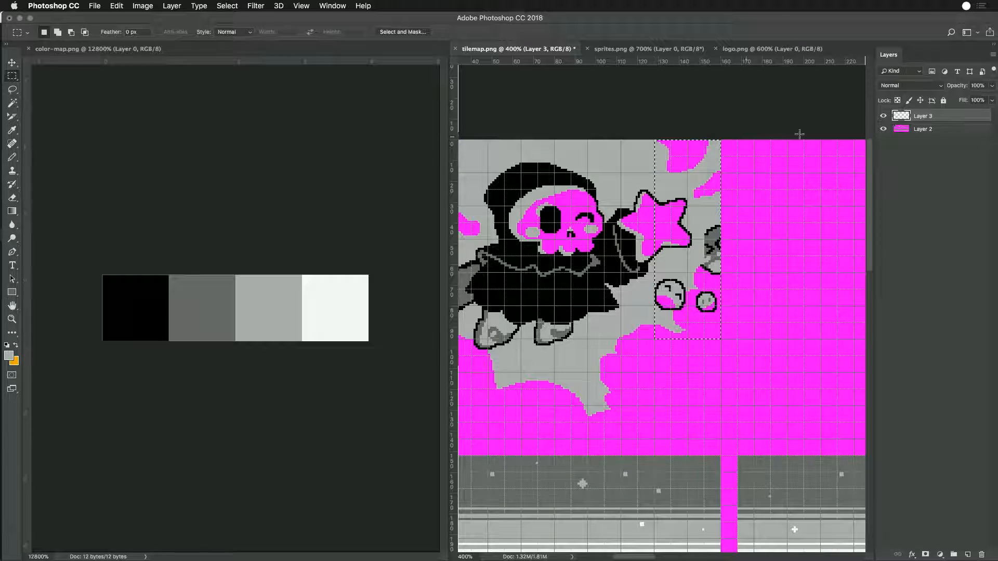
{"action": "left_click", "coordinate": [905, 133]}
{"action": "key", "text": "i"}
{"action": "left_click", "coordinate": [778, 222]}
{"action": "key", "text": "alt+BackSpace"}
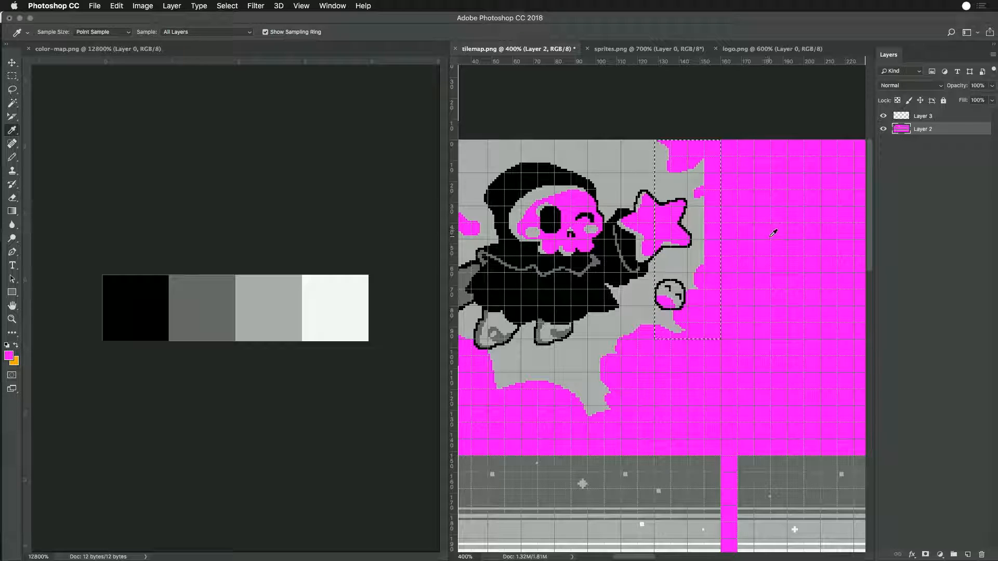
{"action": "key", "text": "m"}
{"action": "key", "text": "ctrl+d"}
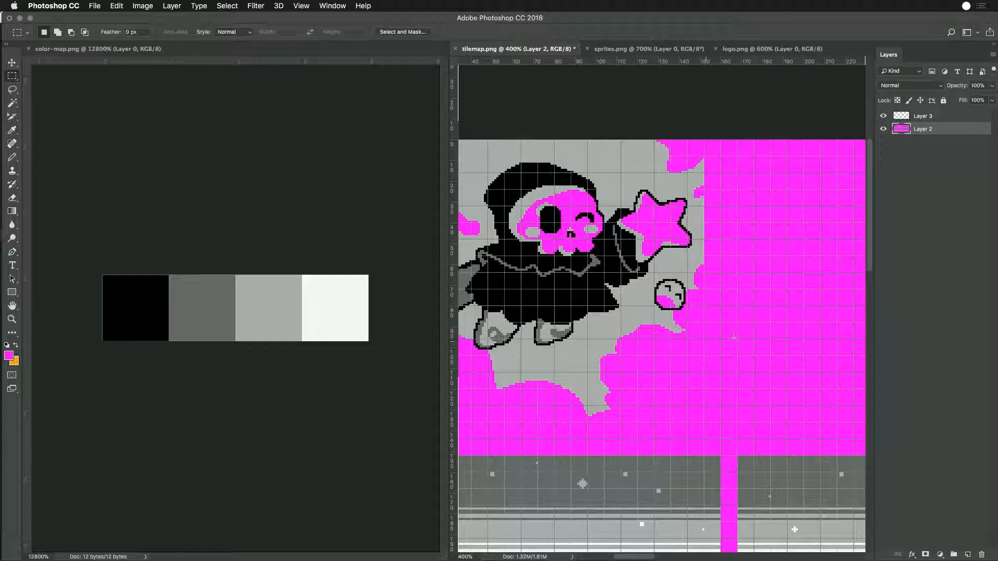
- Merge Layer 3 with Layer 2 and save tilemap.png
{"action": "left_click", "coordinate": [911, 116]}
{"action": "left_click", "coordinate": [909, 133], "text": "shift"}
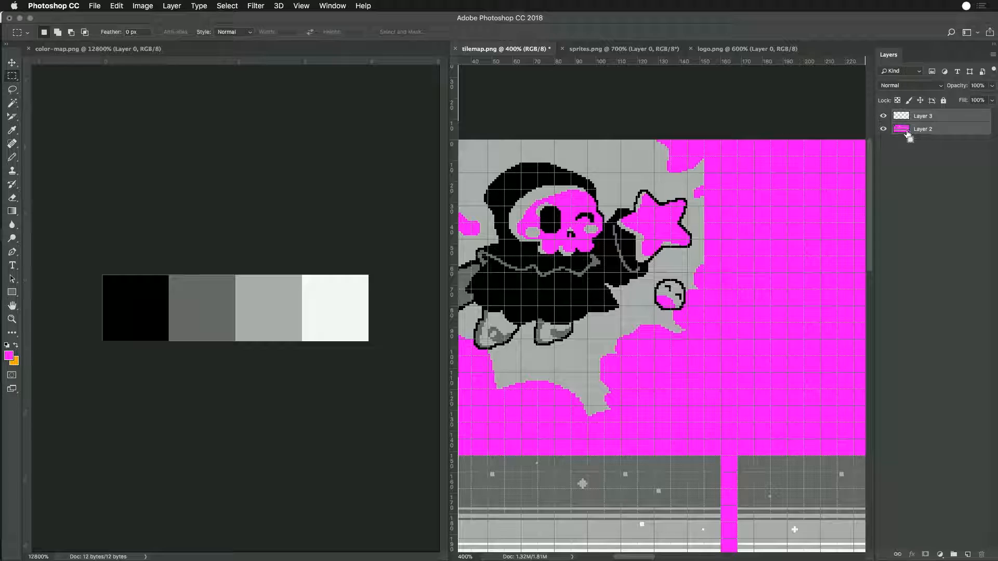
{"action": "key", "text": "ctrl+e"}
{"action": "key", "text": "ctrl+s"}
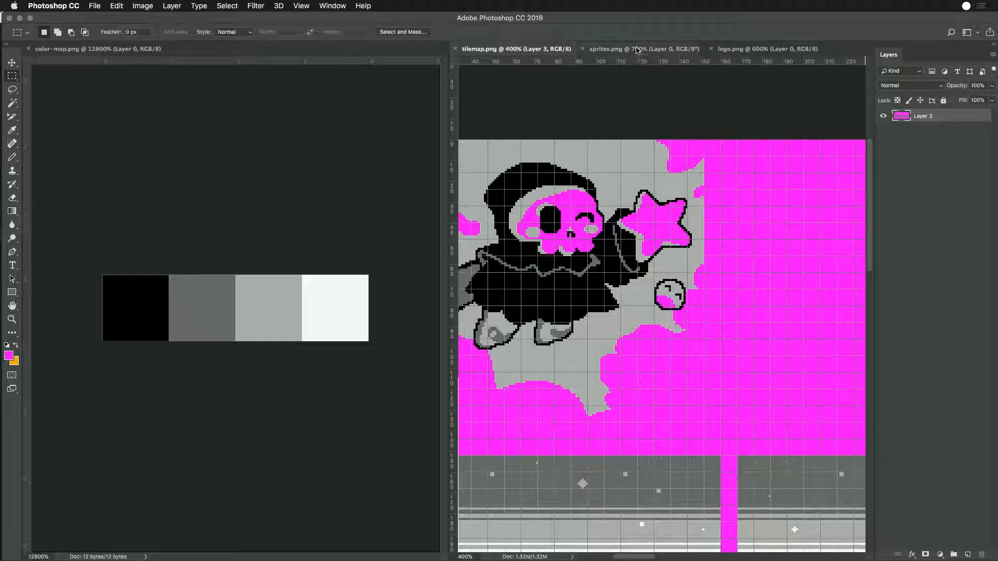
- Return to Game Creator Pro, reload the Sprite Editor and inspect sprite page 2 followed by page 1
{"action": "left_click", "coordinate": [637, 49]}
{"action": "key", "text": "super+Tab"}
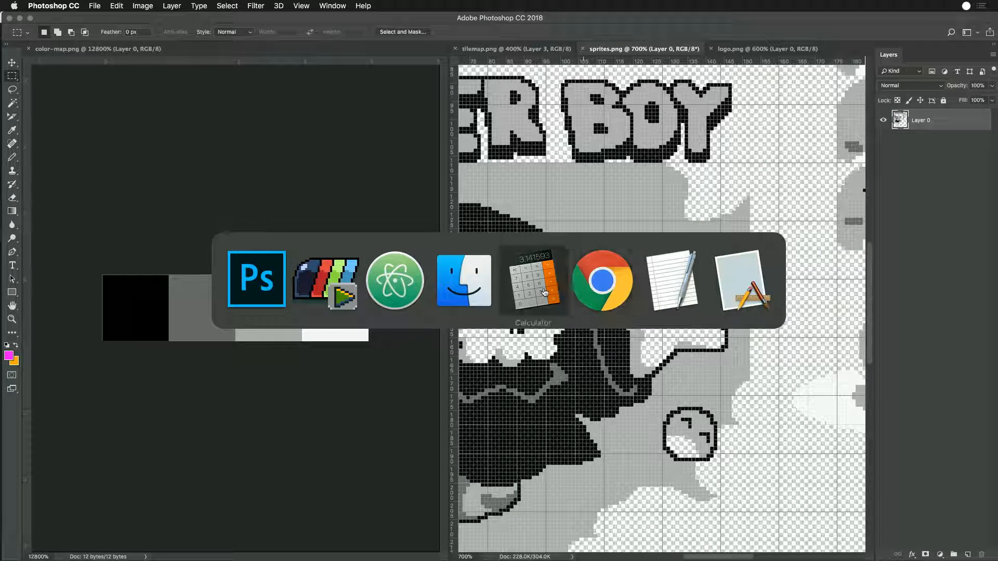
{"action": "key", "text": "super+Tab"}
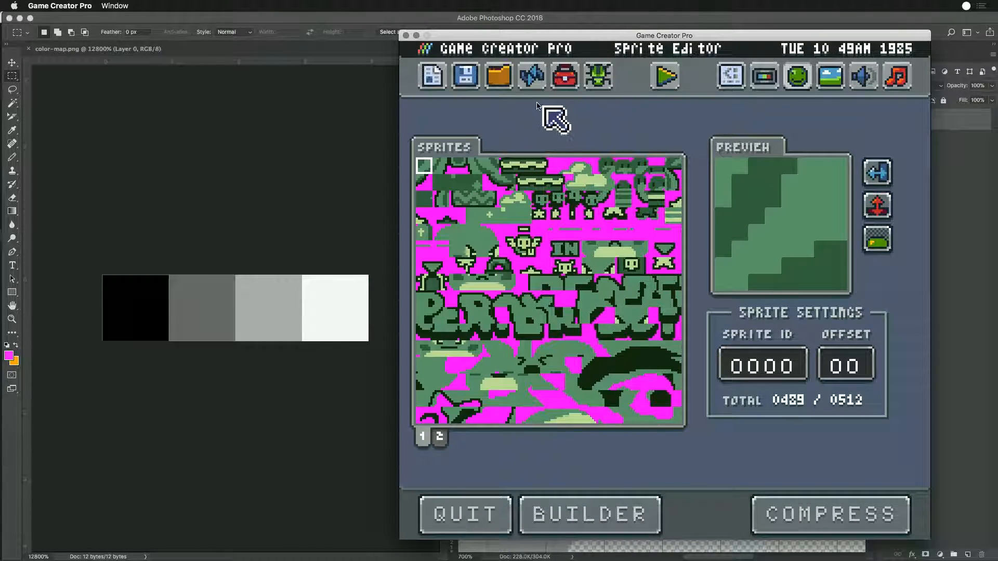
{"action": "left_click", "coordinate": [526, 79]}
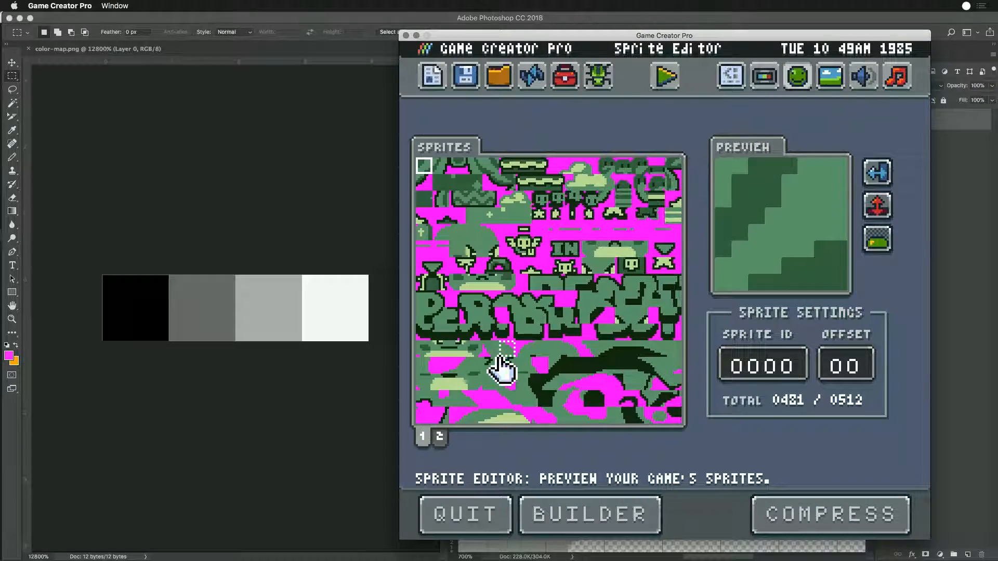
{"action": "left_click", "coordinate": [439, 440]}
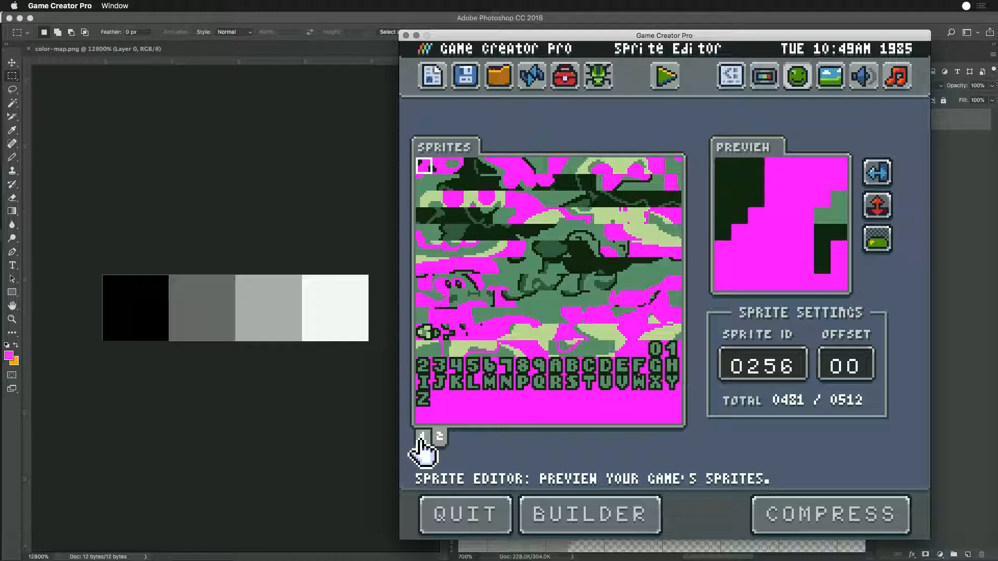
{"action": "left_click", "coordinate": [422, 440]}
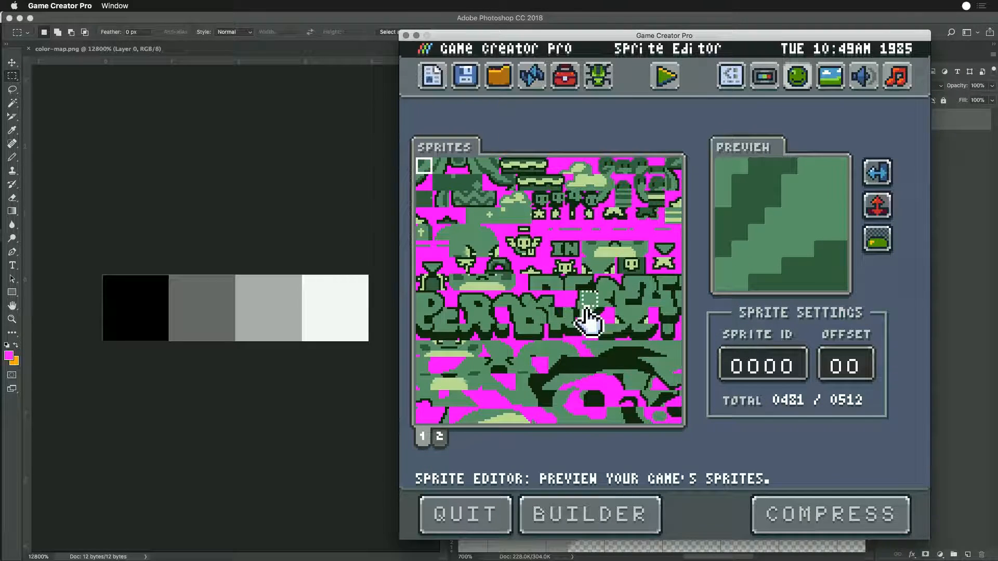
- Run the game to examine the splash screen, and go back to the Sprite Editor
{"action": "left_click", "coordinate": [668, 79]}
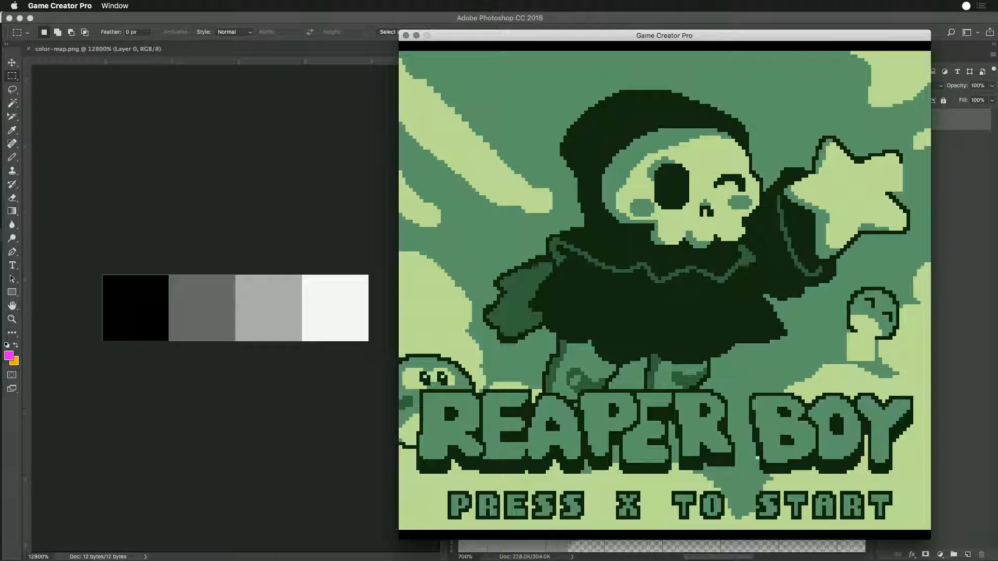
{"action": "key", "text": "x"}
{"action": "key", "text": "super+Tab"}
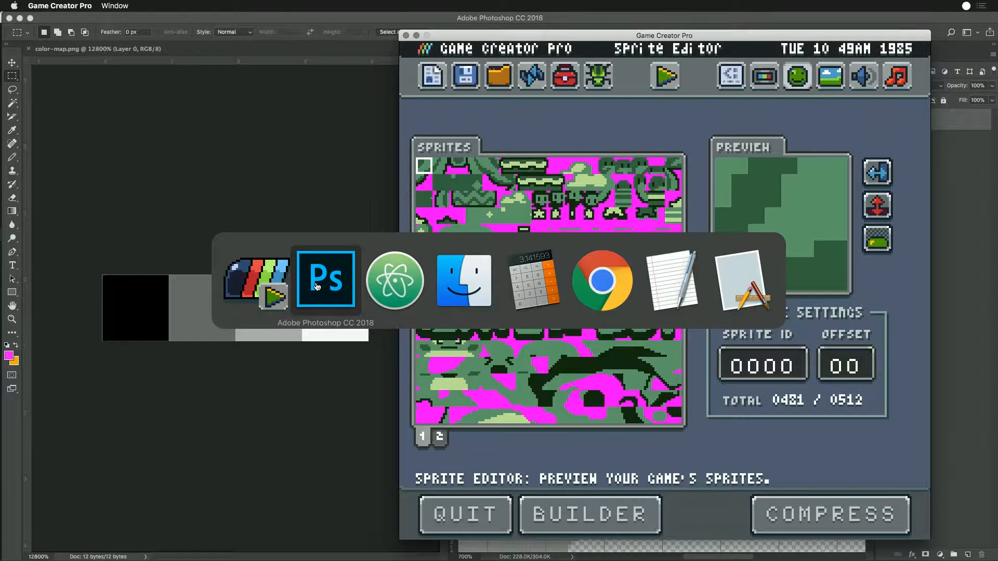
- In Photoshop, fill the tile beside the small mushroom in sprites.png with the sampled light grey background and save the file
{"action": "left_click", "coordinate": [319, 283]}
{"action": "left_click_drag", "start_coordinate": [636, 429], "coordinate": [658, 456]}
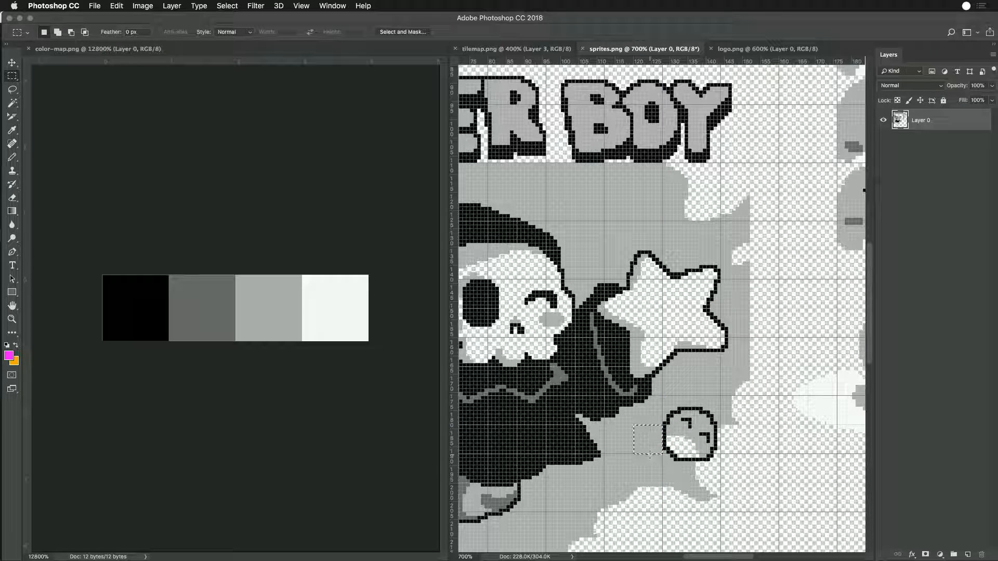
{"action": "key", "text": "i"}
{"action": "left_click", "coordinate": [651, 412]}
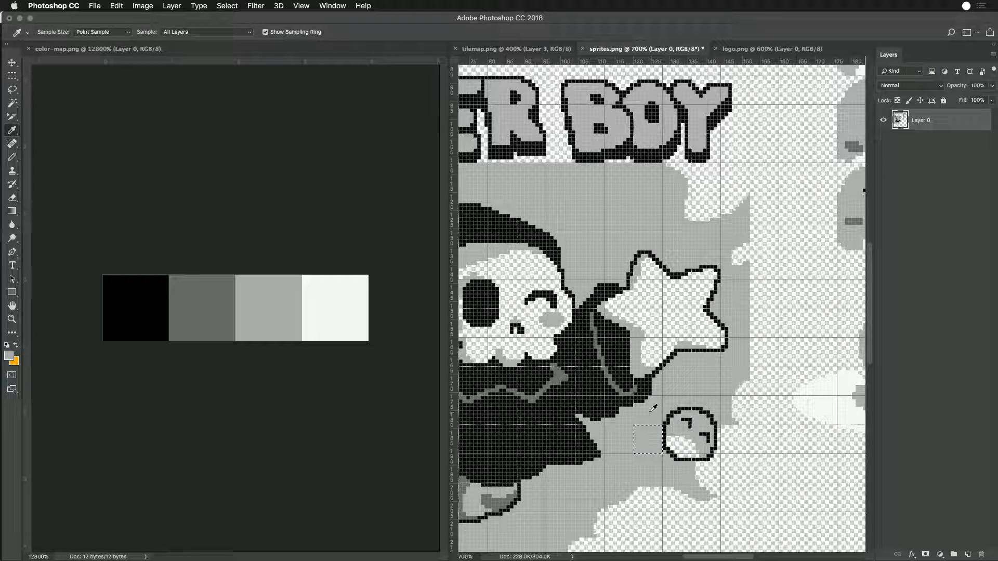
- Switch to Game Creator Pro and run the game again to check the mushroom area of the splash screen
{"action": "key", "text": "super+Tab"}
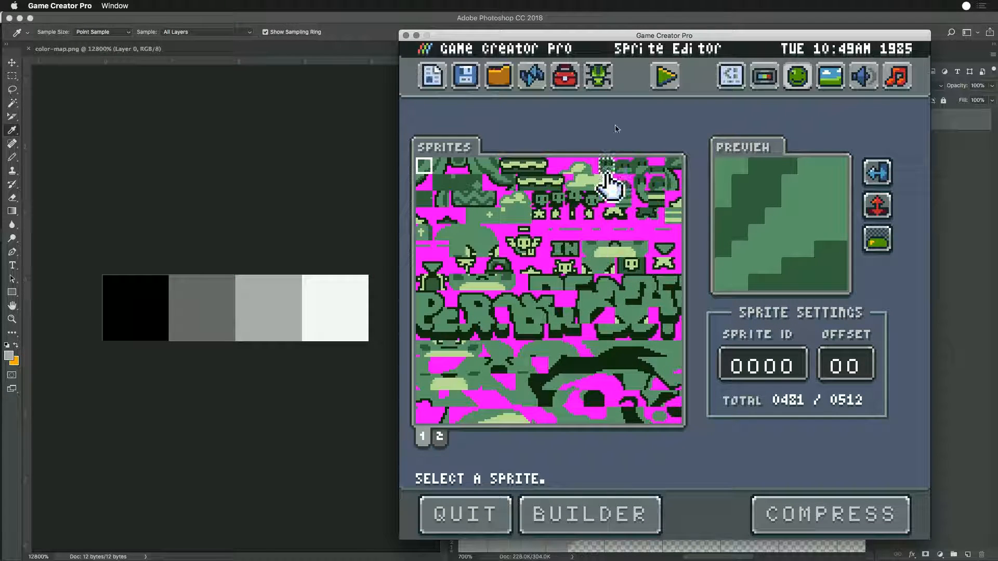
{"action": "left_click", "coordinate": [656, 82]}
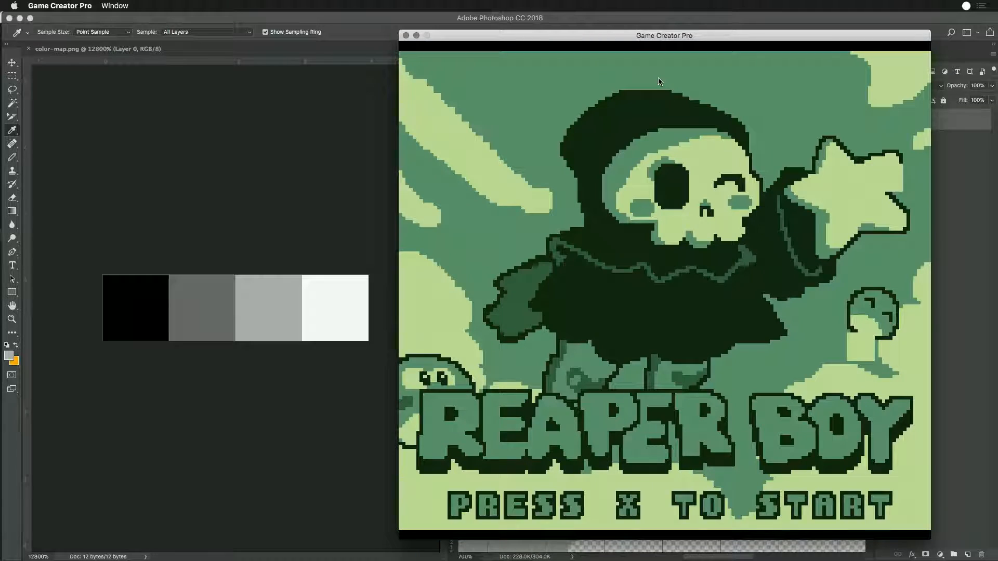
{"action": "key", "text": "super+Tab"}
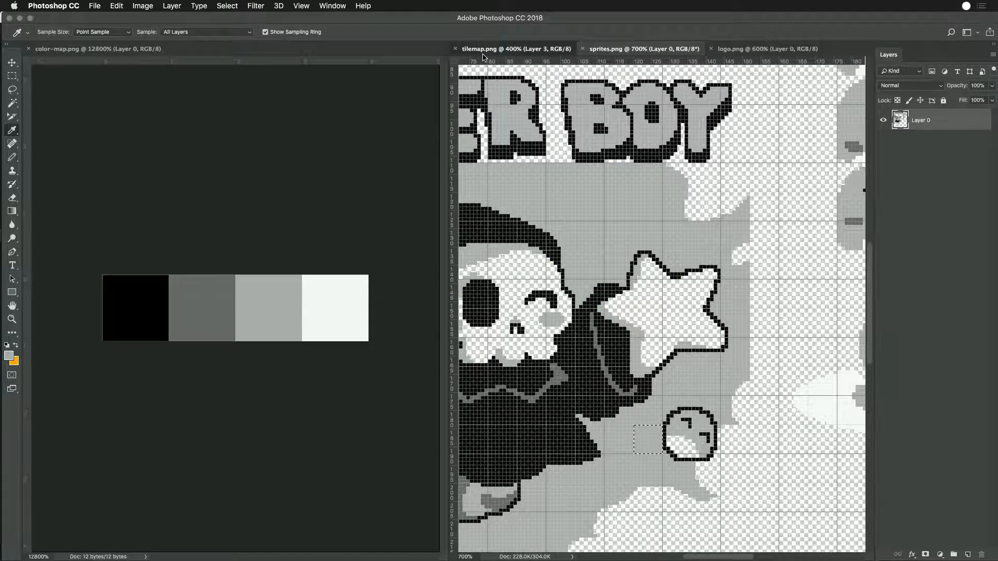
- In tilemap.png, fill the area beside the small mushroom with the sampled light grey and save the file
{"action": "left_click", "coordinate": [483, 52]}
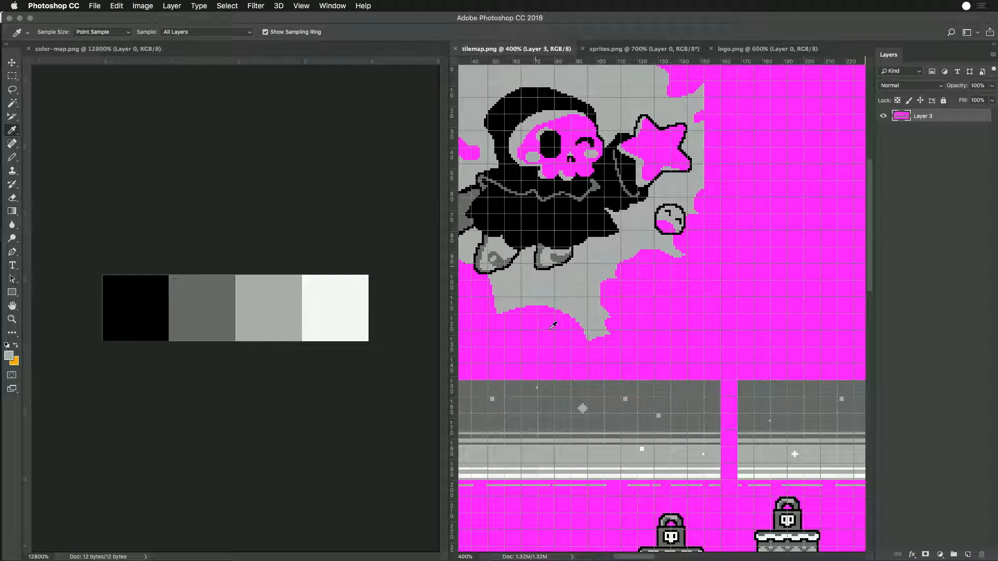
{"action": "key", "text": "m"}
{"action": "left_click_drag", "start_coordinate": [639, 214], "coordinate": [656, 248]}
{"action": "key", "text": "i"}
{"action": "left_click", "coordinate": [646, 210]}
{"action": "key", "text": "alt+BackSpace"}
{"action": "key", "text": "super+s"}
- Let Game Creator Pro reload the game with the saved tilemap, inspect the splash screen and return to Photoshop
{"action": "key", "text": "super+Tab"}
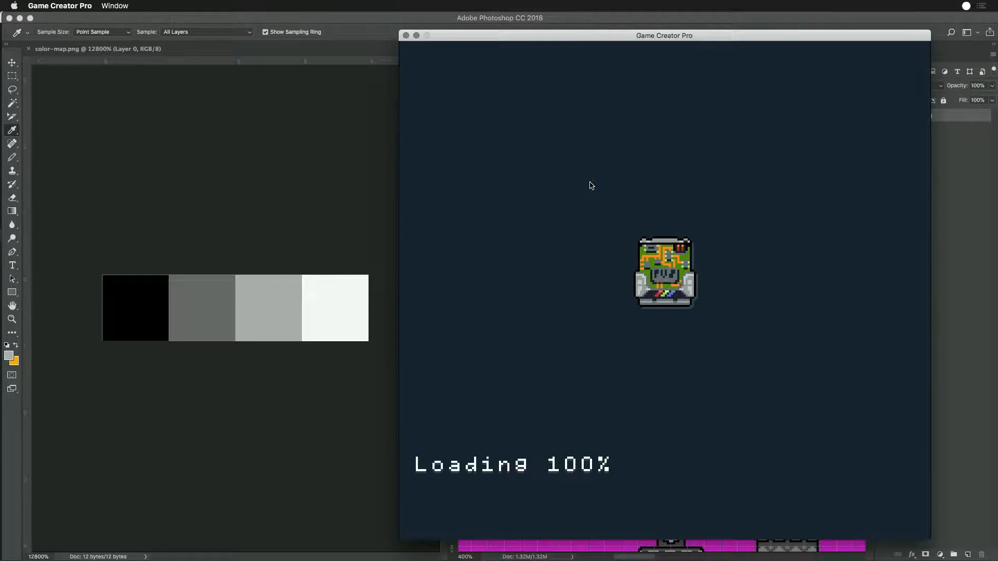
{"action": "key", "text": "super+Tab"}
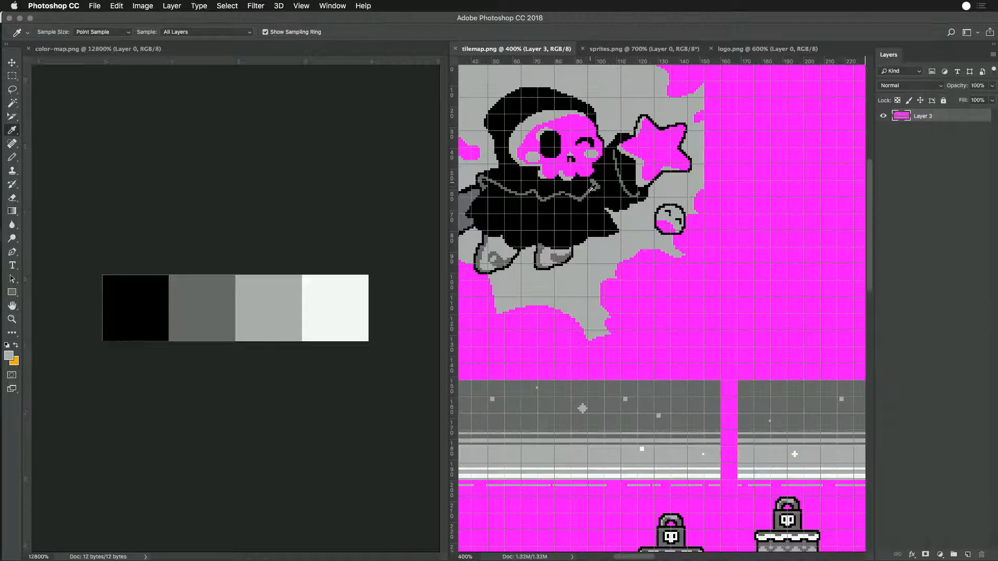
{"action": "key", "text": "super+Tab"}
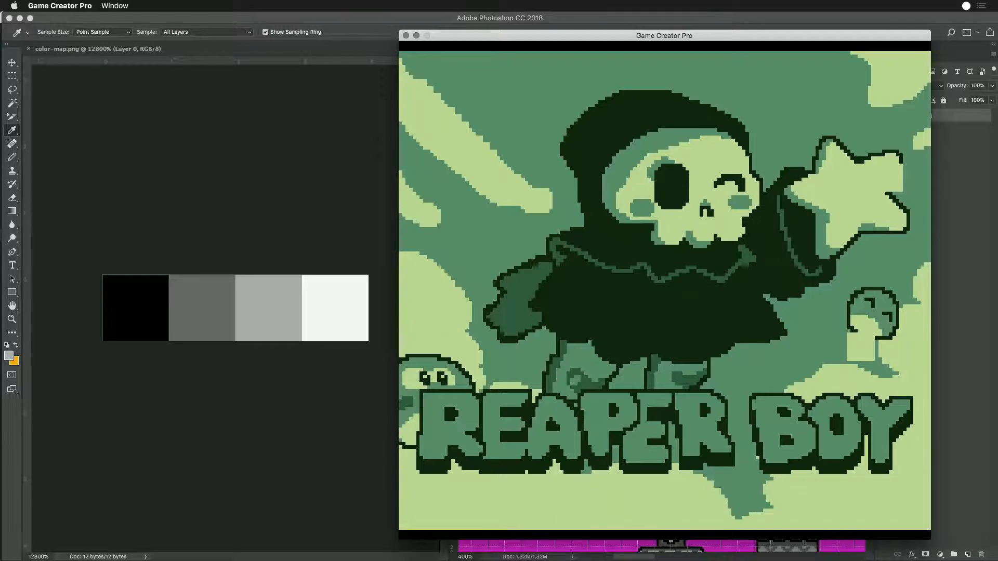
{"action": "key", "text": "super+Tab"}
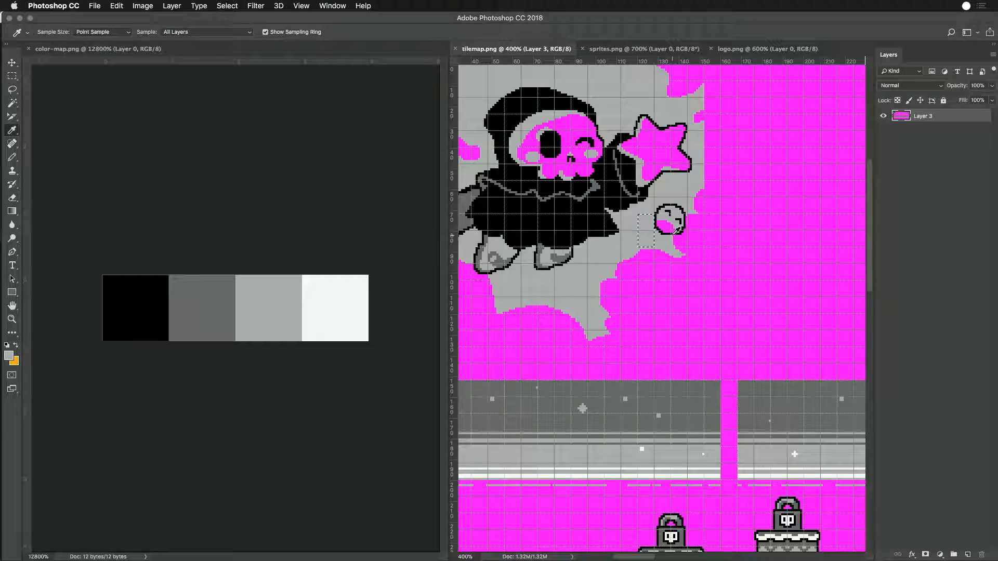
- Copy the tile below the small mushroom in tilemap.png, paste it into sprites.png with colour conversion accepted, and align it under the mushroom
{"action": "key", "text": "m"}
{"action": "left_click_drag", "start_coordinate": [654, 231], "coordinate": [673, 252]}
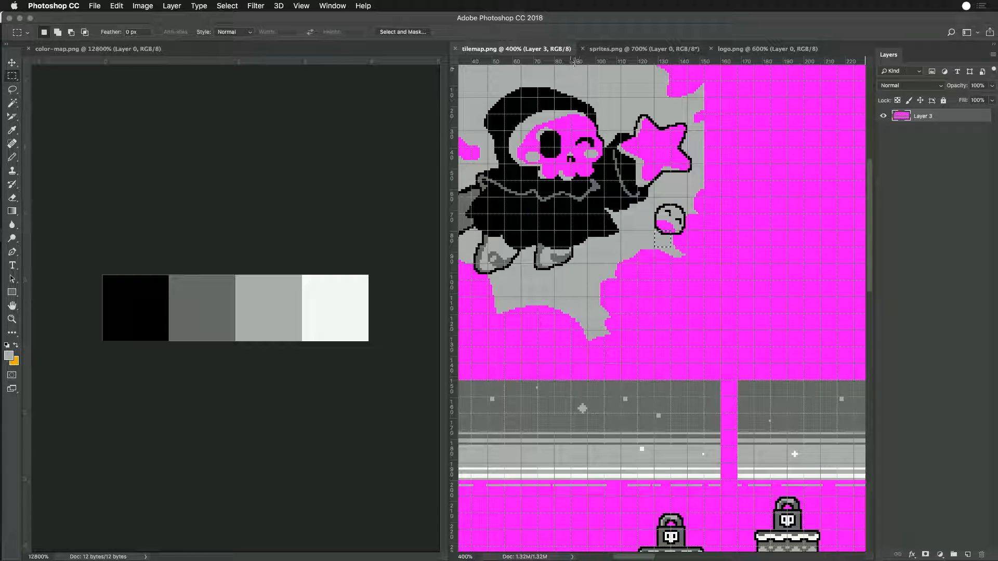
{"action": "left_click", "coordinate": [643, 48]}
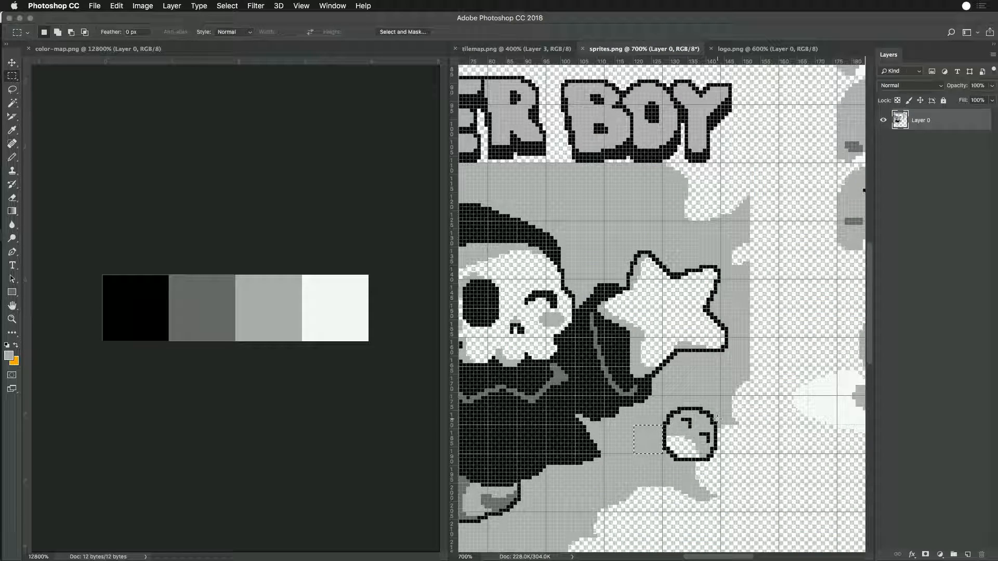
{"action": "key", "text": "super+v"}
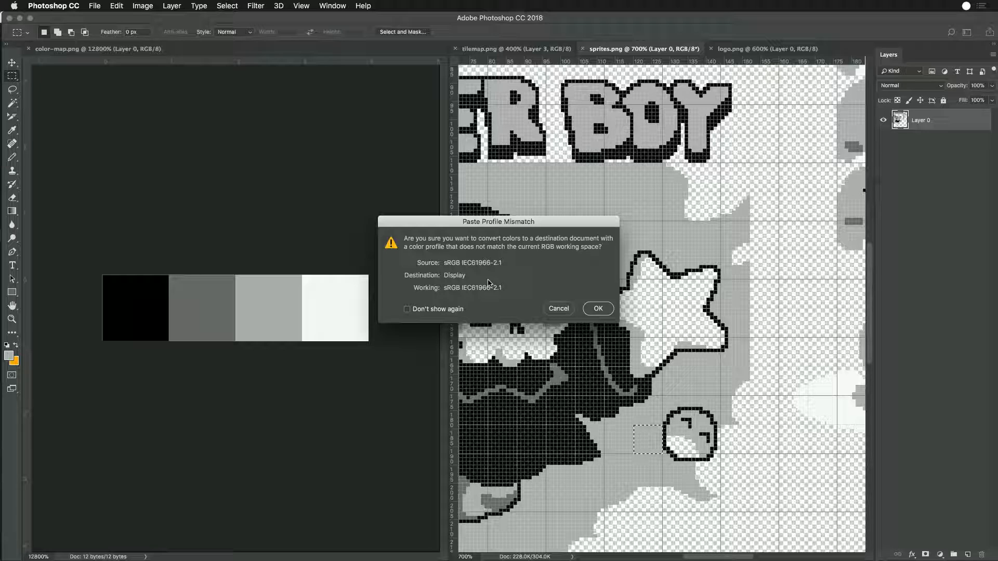
{"action": "left_click", "coordinate": [586, 309]}
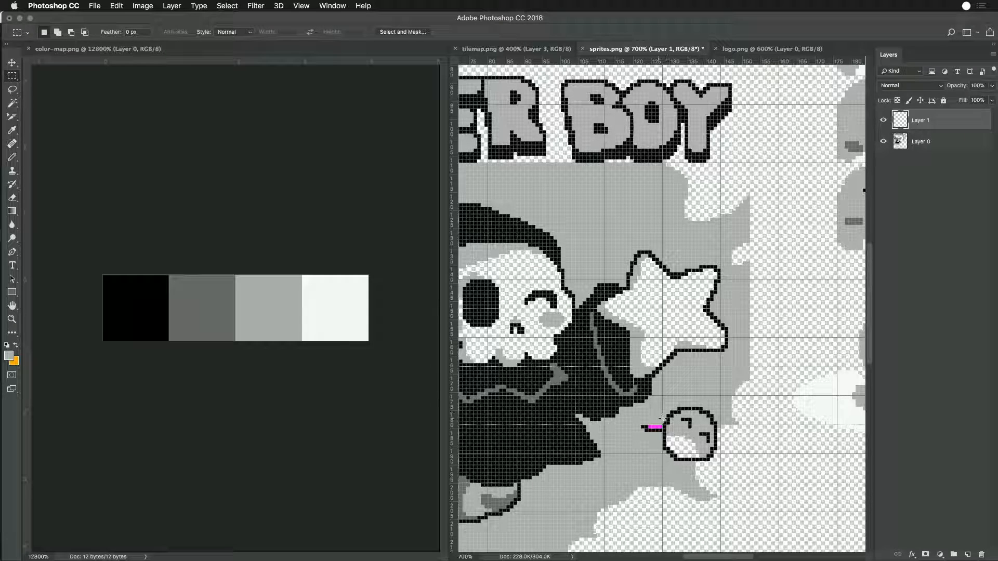
{"action": "left_click_drag", "start_coordinate": [653, 432], "coordinate": [682, 457]}
{"action": "mouse_move", "coordinate": [695, 459]}
{"action": "left_mouse_down"}
{"action": "mouse_move", "coordinate": [669, 458]}
{"action": "mouse_move", "coordinate": [703, 458]}
{"action": "left_mouse_up"}
- Merge Layer 1 with Layer 0 in sprites.png and save the file
{"action": "left_click", "coordinate": [919, 148], "text": "shift"}
{"action": "key", "text": "super+e"}
{"action": "key", "text": "super+s"}
{"action": "key", "text": "super+Tab"}
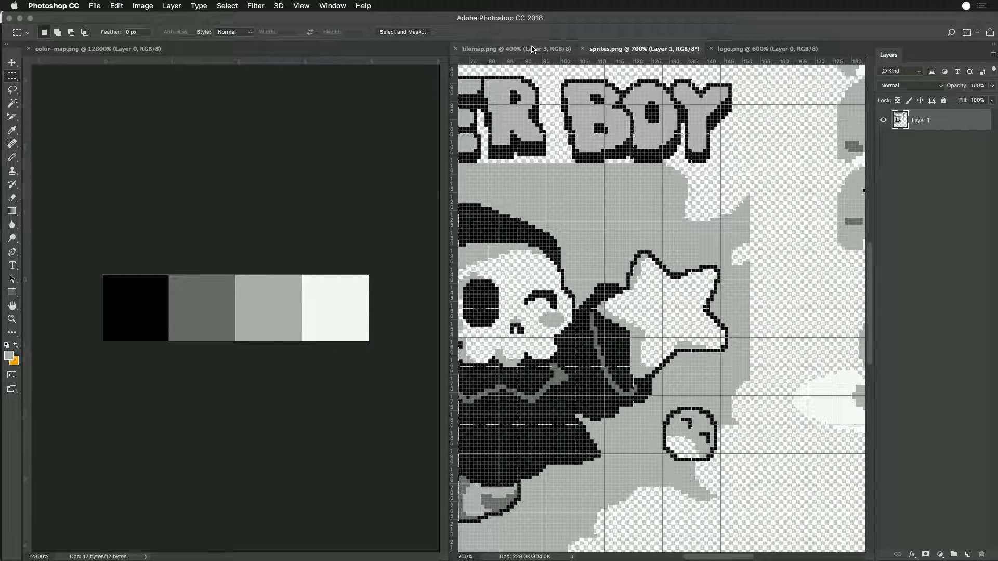
- Inspect the image colour mode settings of tilemap.png and sprites.png
{"action": "left_click", "coordinate": [535, 49]}
{"action": "left_click", "coordinate": [135, 5]}
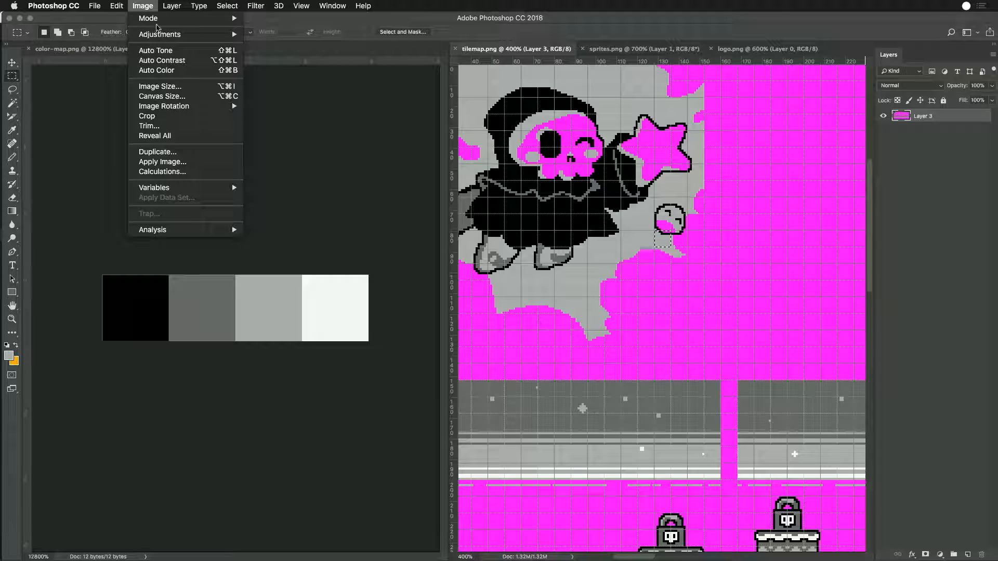
{"action": "left_click", "coordinate": [148, 5]}
{"action": "key", "text": "ctrl+Tab"}
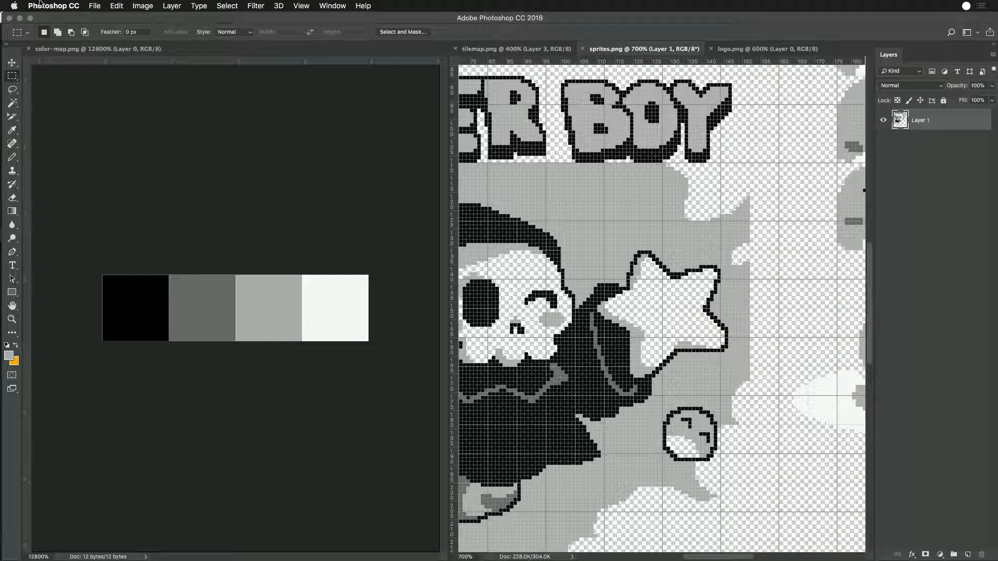
{"action": "left_click", "coordinate": [143, 5]}
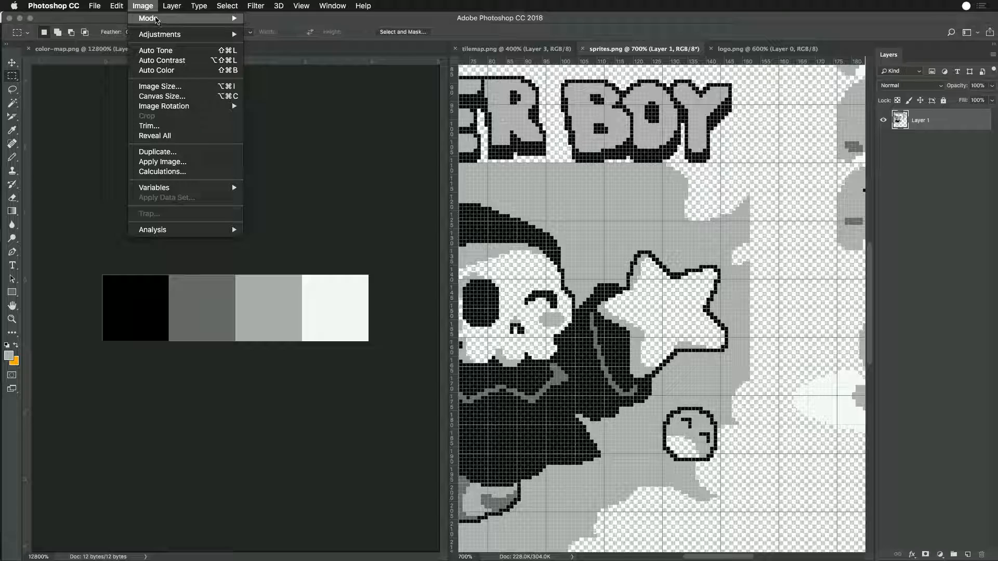
{"action": "mouse_move", "coordinate": [156, 19]}
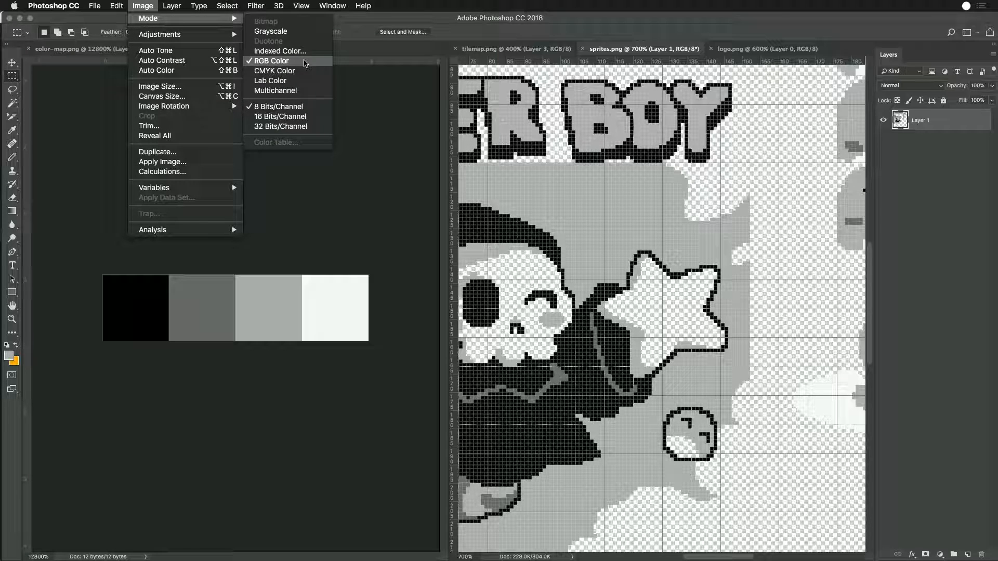
{"action": "left_click", "coordinate": [461, 125]}
- Try copying a section of the splash art from sprites.png into tilemap.png, and undo the paste
{"action": "left_click_drag", "start_coordinate": [557, 134], "coordinate": [674, 266]}
{"action": "key", "text": "super+c"}
{"action": "left_click", "coordinate": [539, 48]}
{"action": "key", "text": "super+v"}
{"action": "key", "text": "super+z"}
- Try pasting a section copied from the splash art in tilemap.png into sprites.png, and cancel the colour profile conversion
{"action": "left_click_drag", "start_coordinate": [593, 192], "coordinate": [664, 274]}
{"action": "key", "text": "super+c"}
{"action": "left_click", "coordinate": [627, 48]}
{"action": "key", "text": "super+v"}
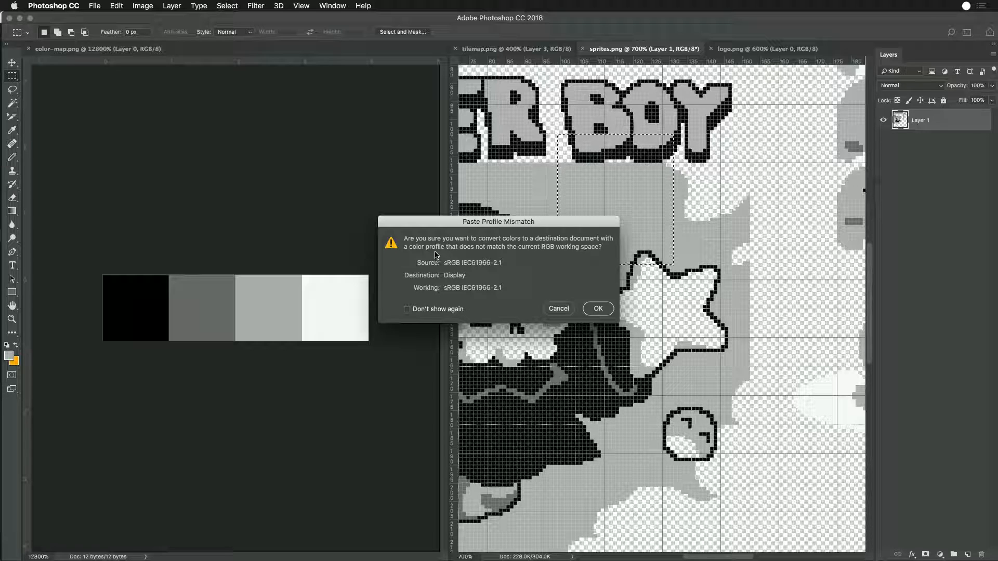
{"action": "left_click", "coordinate": [567, 309]}
- Compare the colour mode and bit depth of sprites.png and tilemap.png to look for the source of the profile mismatch
{"action": "left_click", "coordinate": [150, 6]}
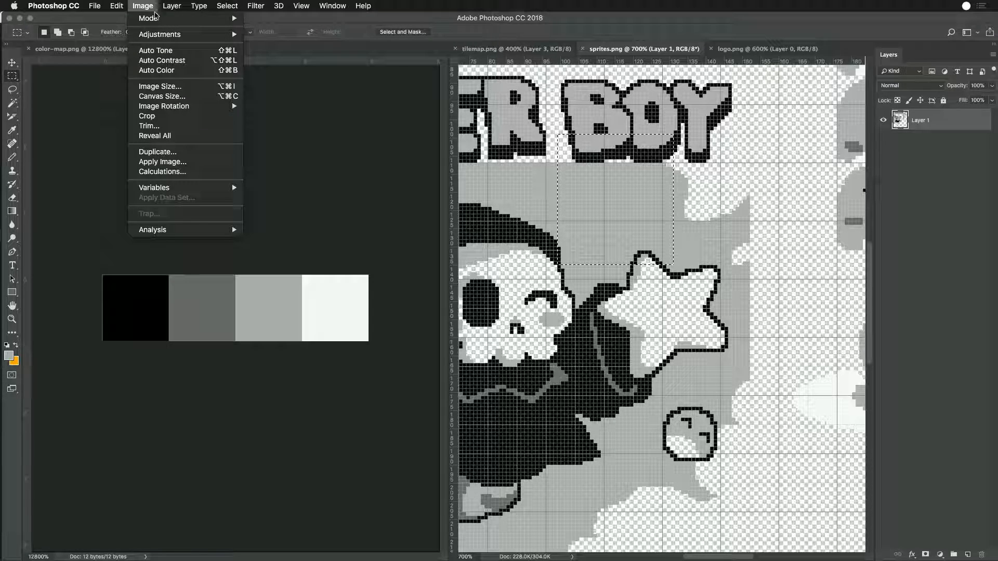
{"action": "mouse_move", "coordinate": [155, 18]}
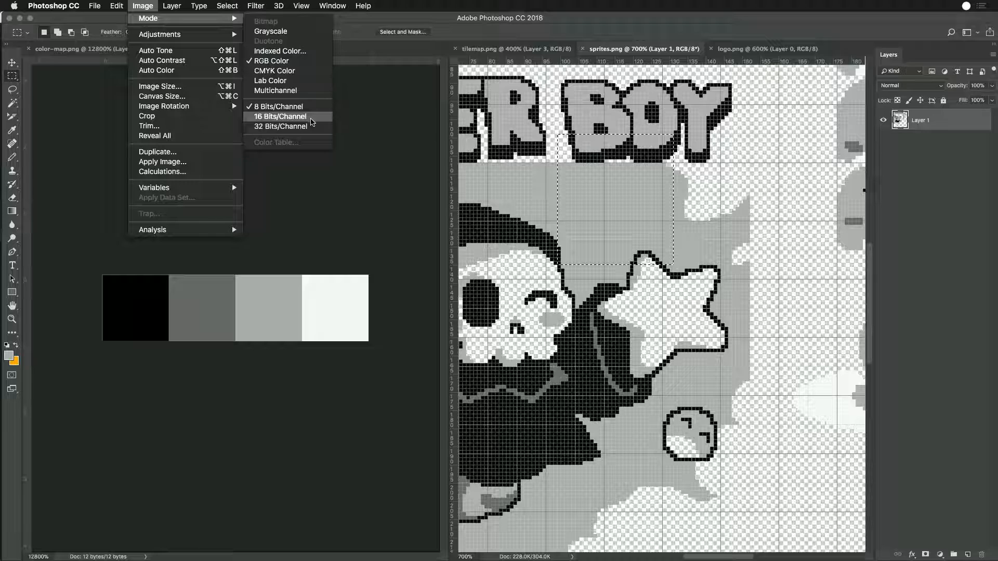
{"action": "left_click", "coordinate": [150, 6]}
{"action": "left_click", "coordinate": [488, 49]}
{"action": "left_click", "coordinate": [164, 2]}
{"action": "left_click", "coordinate": [143, 6]}
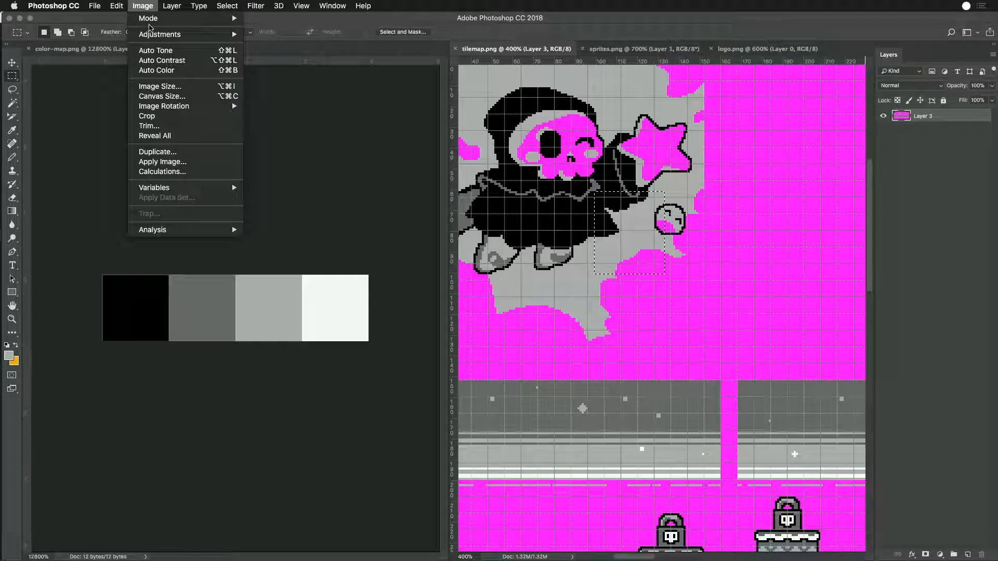
{"action": "mouse_move", "coordinate": [155, 23]}
{"action": "left_click", "coordinate": [142, 5]}
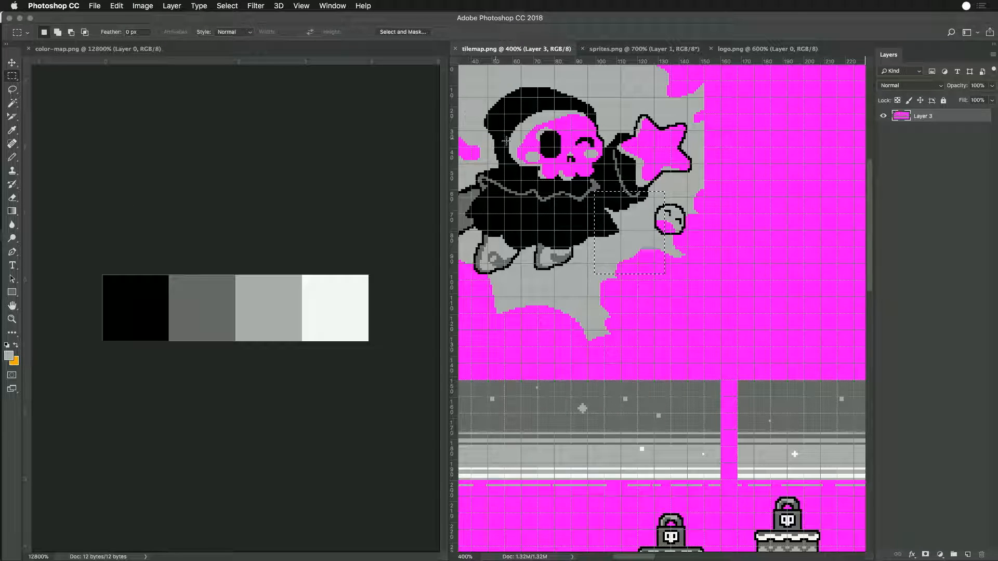
{"action": "left_click", "coordinate": [611, 49]}
{"action": "left_click", "coordinate": [543, 116]}
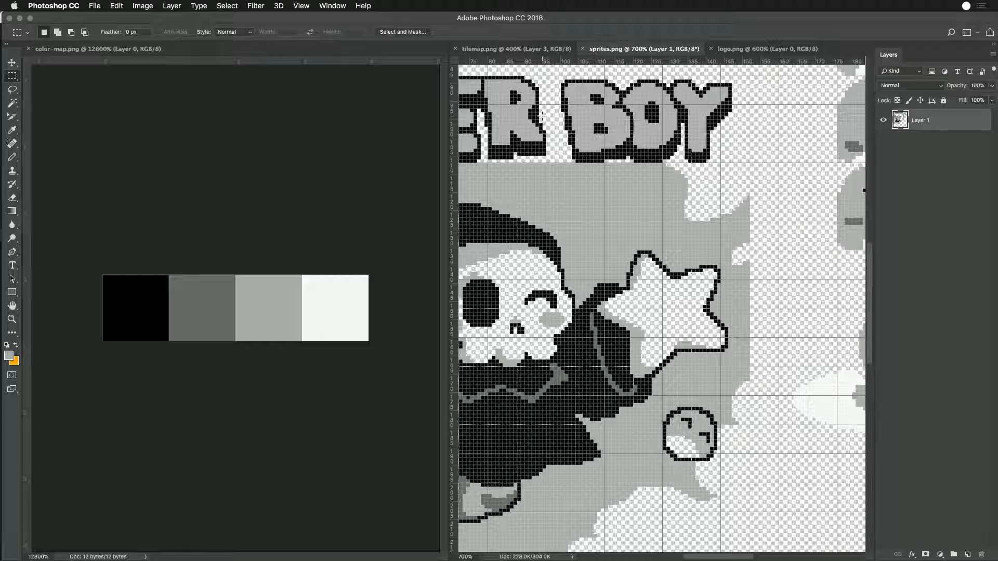
{"action": "left_click", "coordinate": [143, 5]}
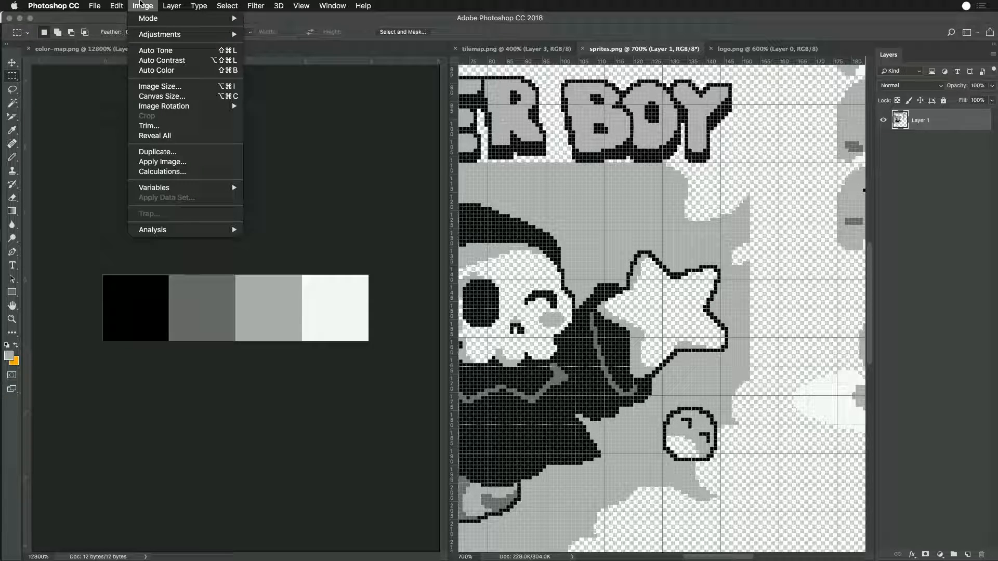
{"action": "left_click", "coordinate": [139, 6]}
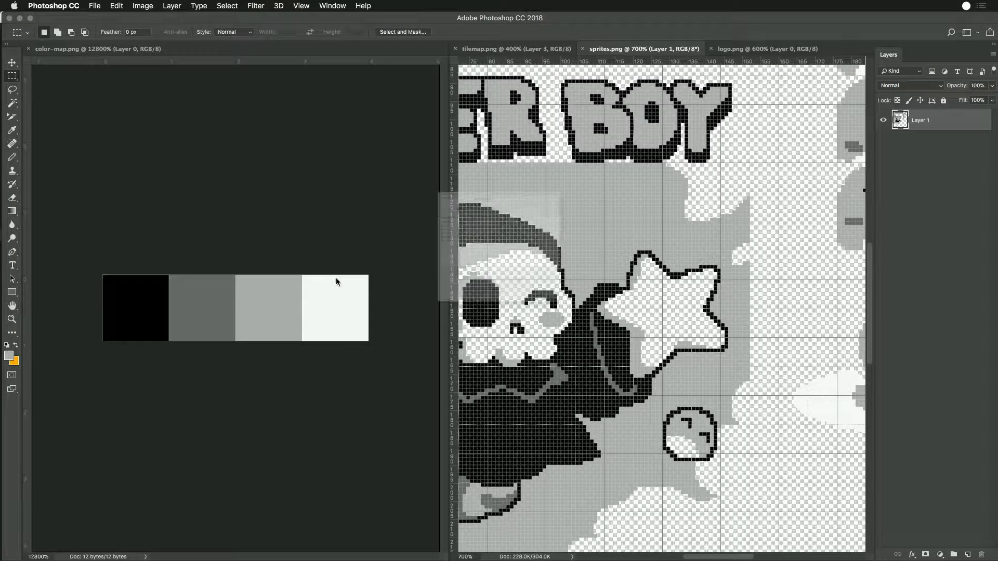
- Export sprites.png for web as a PNG-24 with transparency, replacing the existing sprites.png in the Sandbox folder
{"action": "key", "text": "shift+super+s"}
{"action": "left_click", "coordinate": [648, 433]}
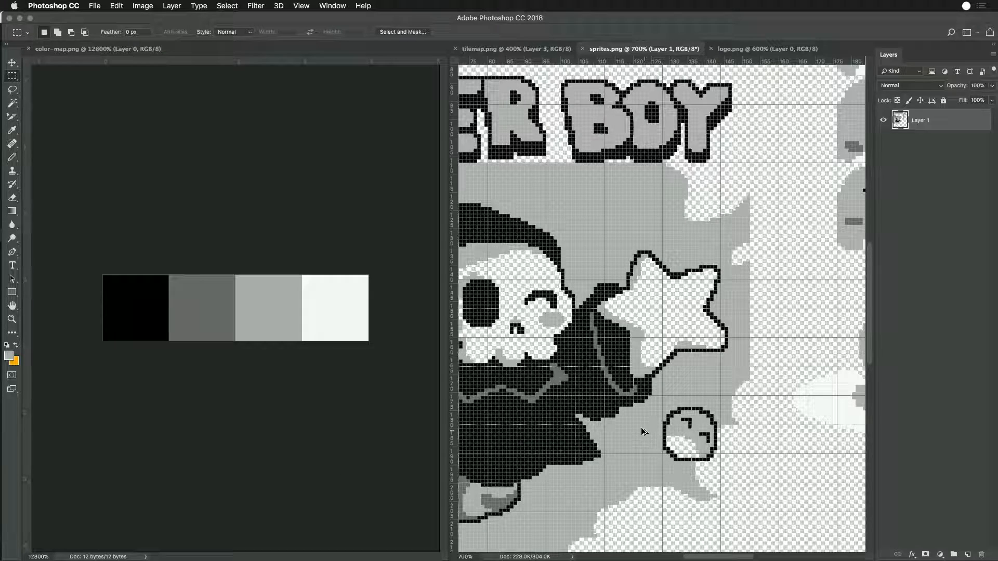
{"action": "key", "text": "alt+shift+super+s"}
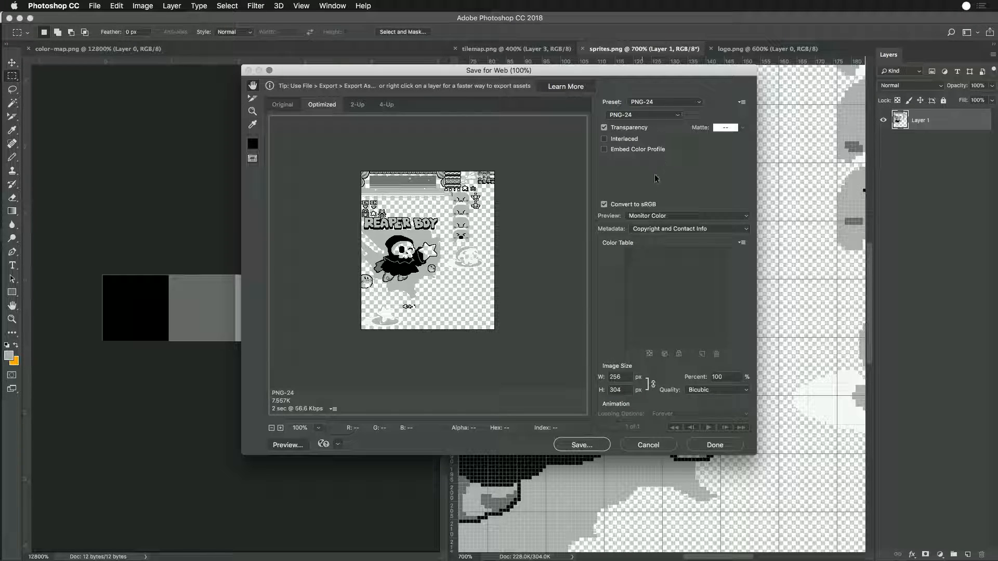
{"action": "left_click", "coordinate": [599, 449]}
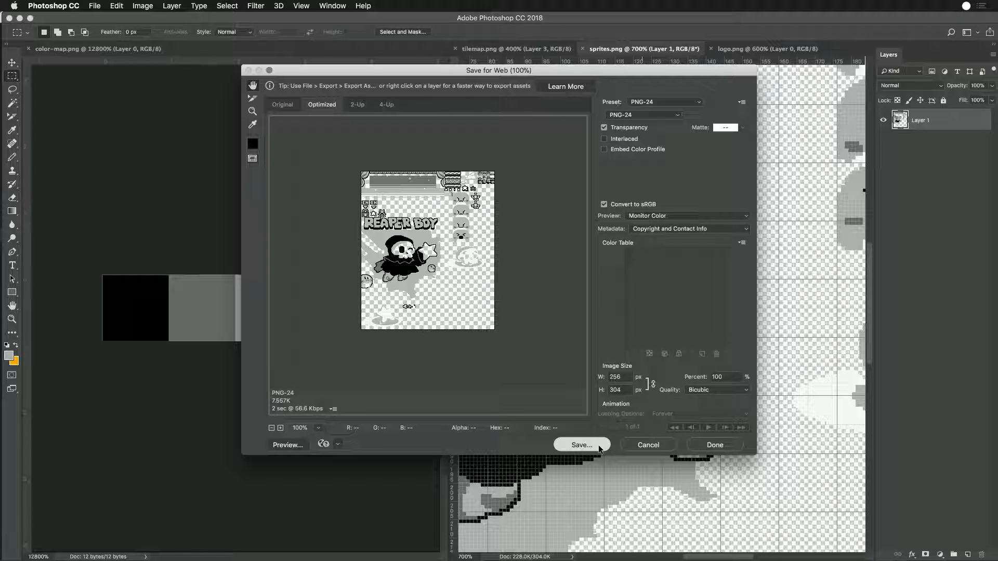
{"action": "left_click", "coordinate": [645, 217]}
{"action": "left_click", "coordinate": [665, 191]}
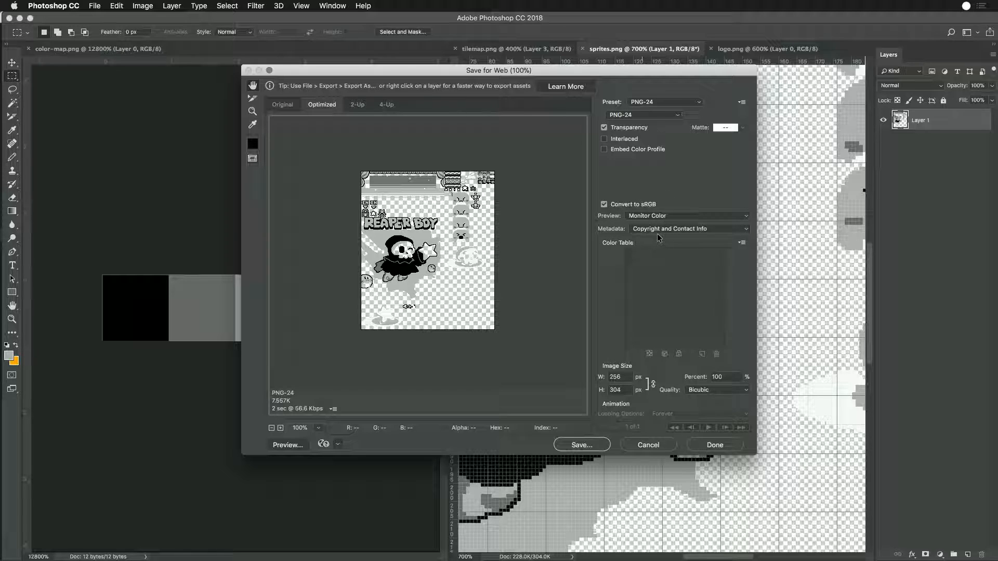
{"action": "left_click", "coordinate": [588, 447]}
{"action": "left_click", "coordinate": [686, 481]}
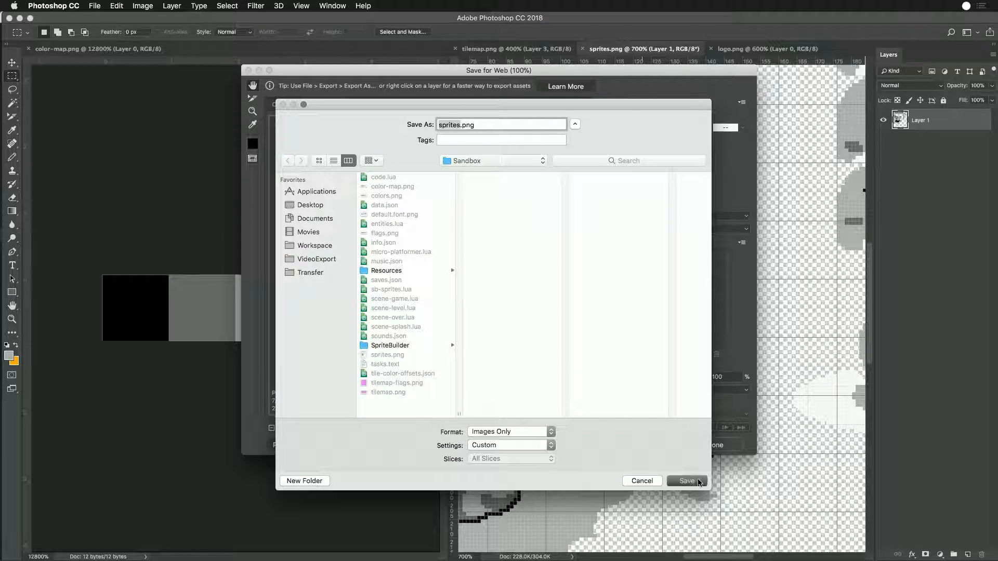
{"action": "left_click", "coordinate": [637, 290]}
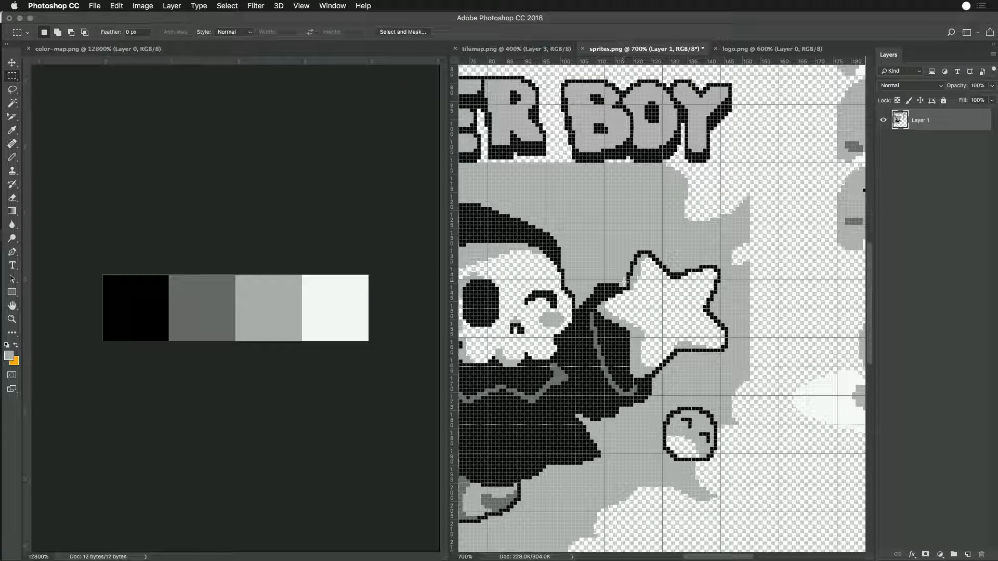
- Return to Game Creator Pro, view the splash screen with the exported sprites and exit to the Sprite Editor
{"action": "key", "text": "super+Tab"}
{"action": "key", "text": "Left"}
{"action": "key", "text": "Left"}
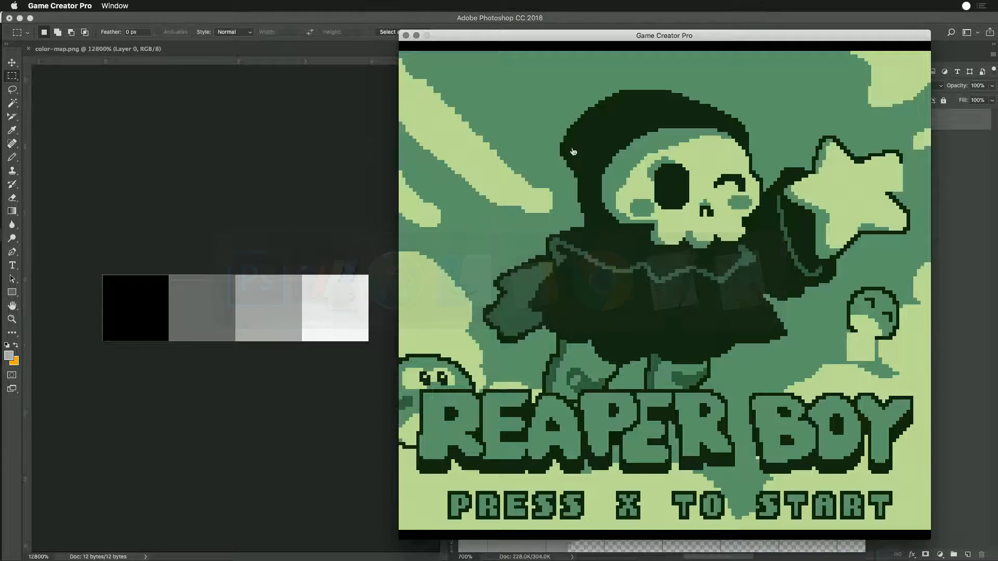
{"action": "key", "text": "x"}
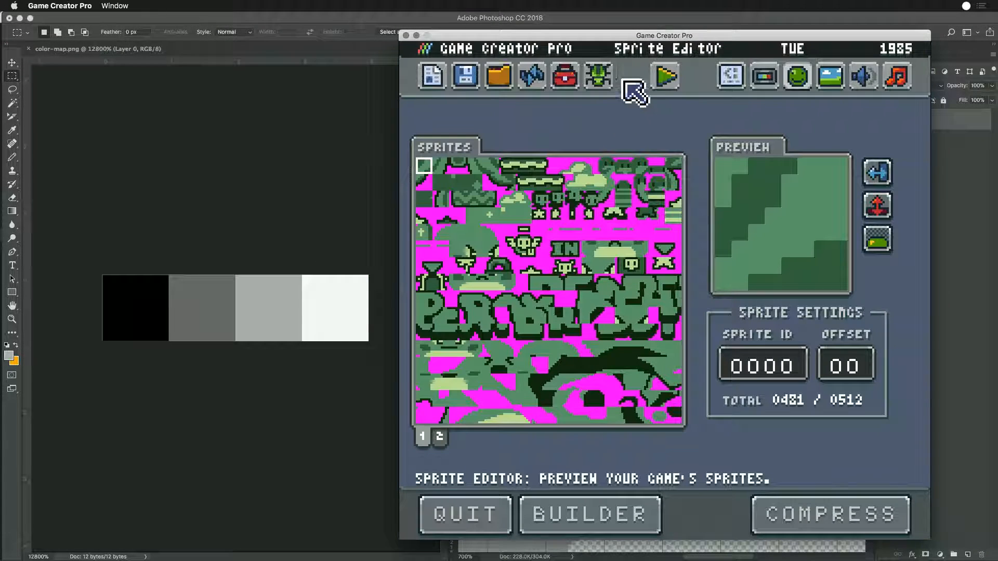
- Reload the game data in the Sprite Editor and look over sprite pages 1 and 2
{"action": "left_click", "coordinate": [535, 77]}
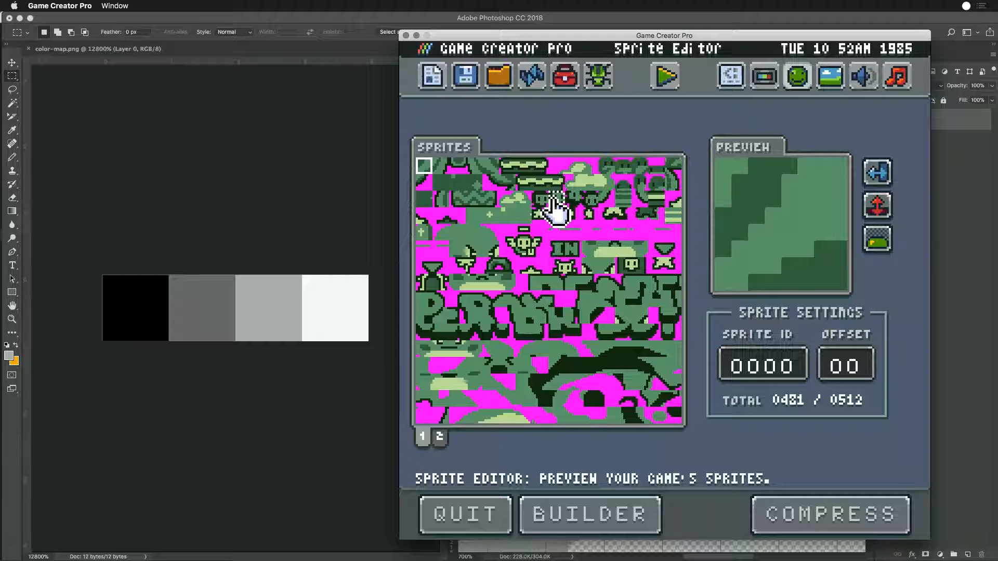
{"action": "left_click", "coordinate": [439, 437]}
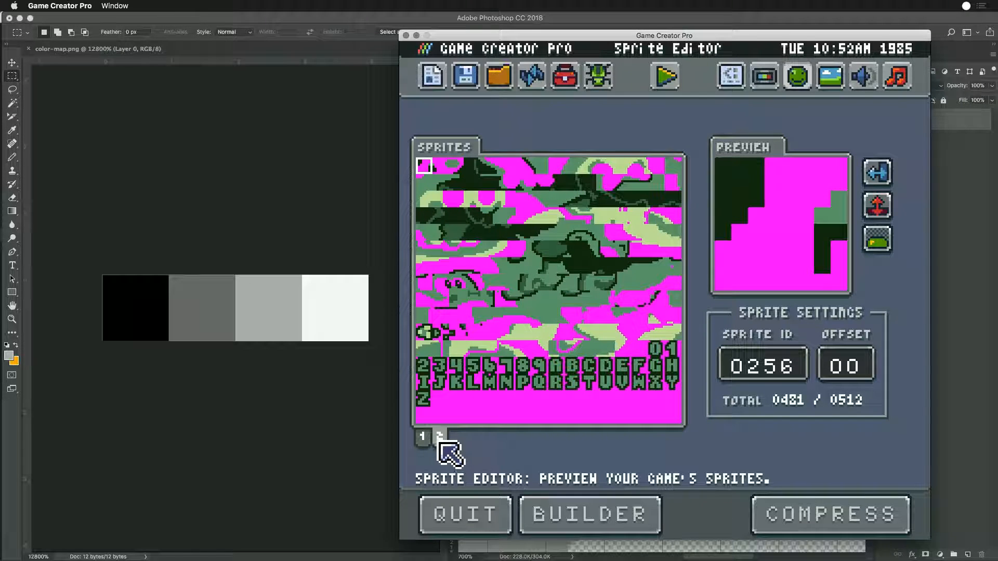
{"action": "left_click", "coordinate": [423, 439]}
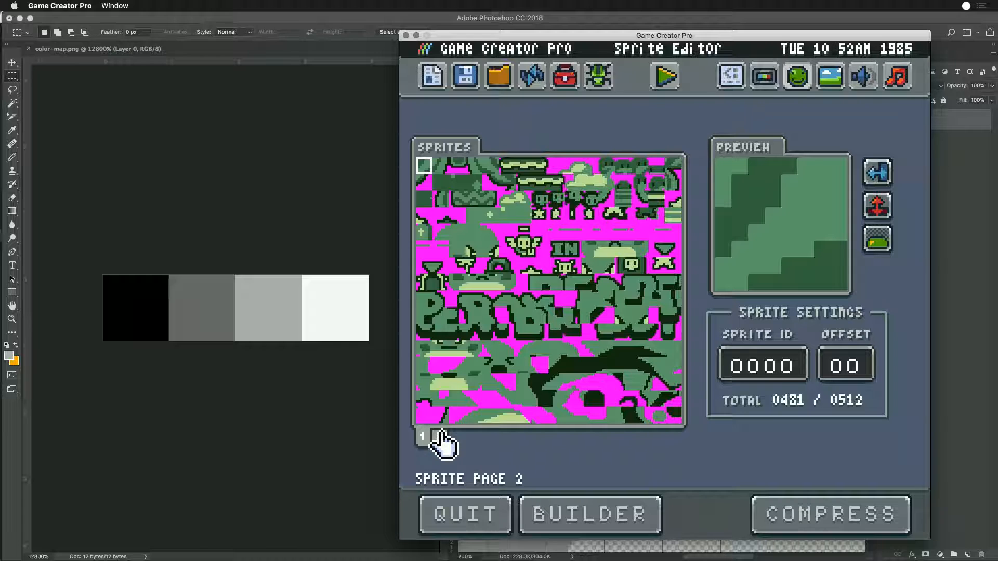
{"action": "left_click", "coordinate": [440, 437]}
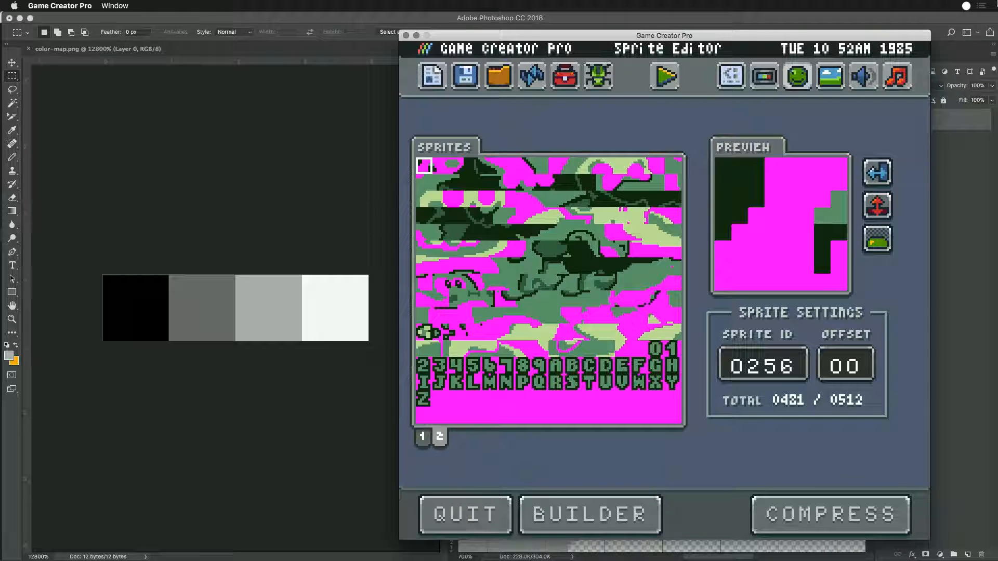
- Submit "Move new artwork back into project" from the ReaperBoy Update todos as the work done in the finished timer session
{"action": "left_click", "coordinate": [967, 6]}
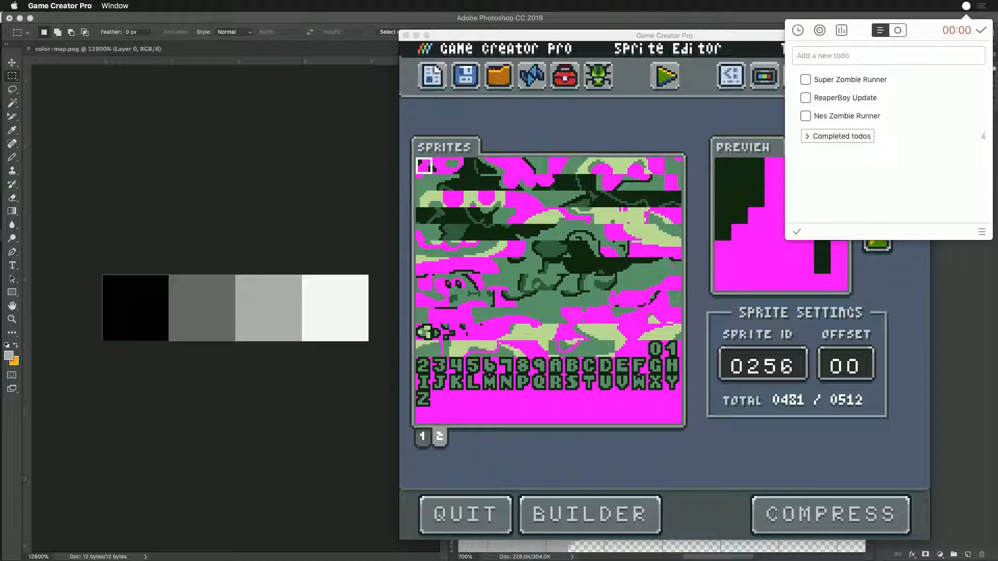
{"action": "left_click", "coordinate": [980, 31]}
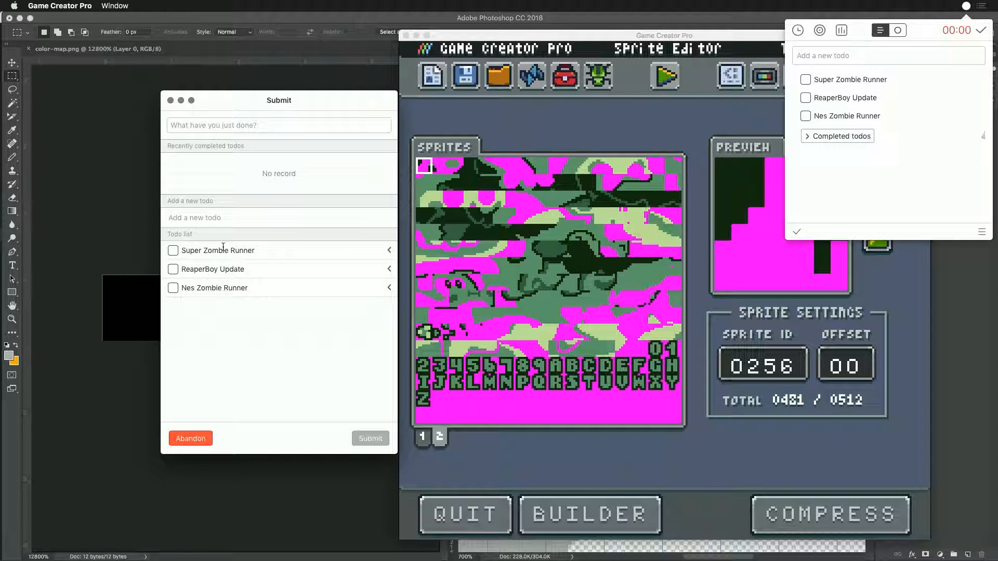
{"action": "left_click", "coordinate": [391, 269]}
{"action": "scroll", "coordinate": [338, 329], "scroll_direction": "down", "scroll_amount": 5}
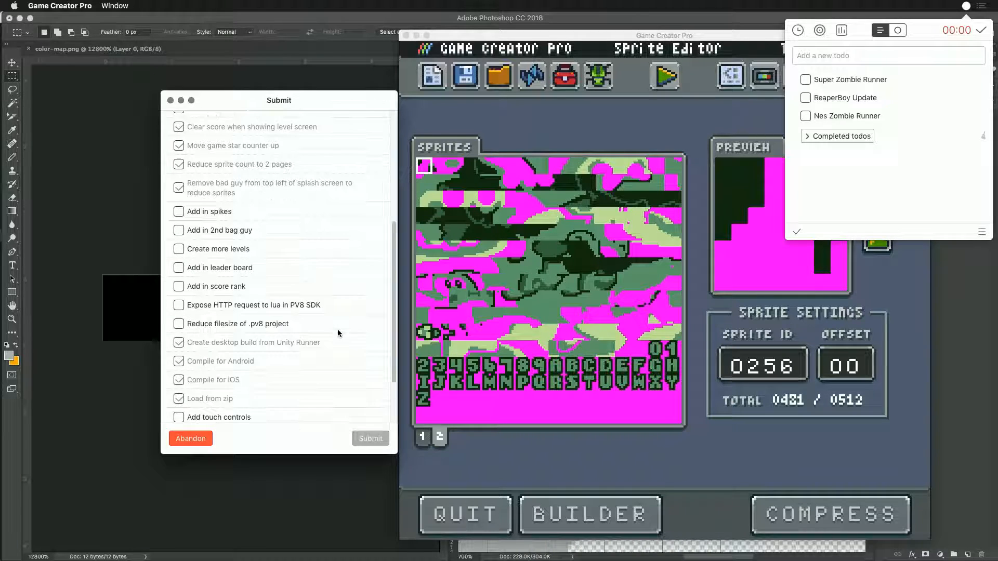
{"action": "scroll", "coordinate": [341, 322], "scroll_direction": "down", "scroll_amount": 3}
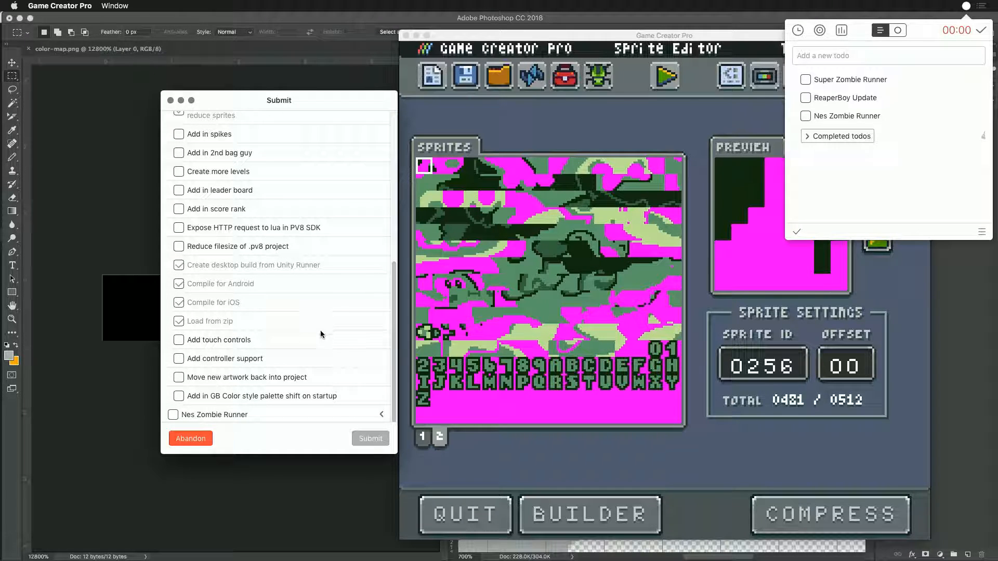
{"action": "left_click", "coordinate": [223, 377]}
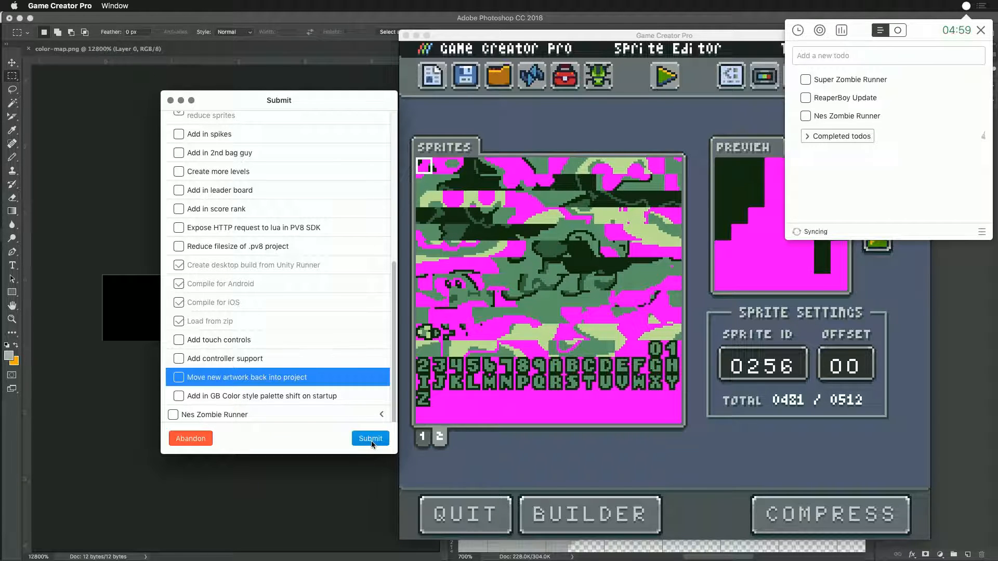
{"action": "left_click", "coordinate": [369, 439]}
{"action": "left_click", "coordinate": [585, 139]}
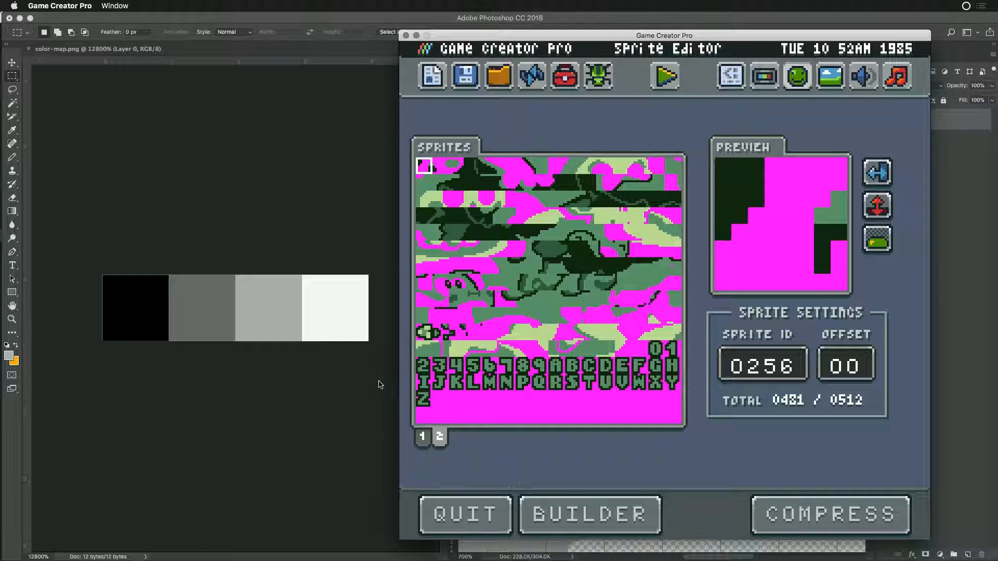
- Go back to sprite page 1, run the game to check the splash screen and exit to the Sprite Editor
{"action": "left_click", "coordinate": [439, 437]}
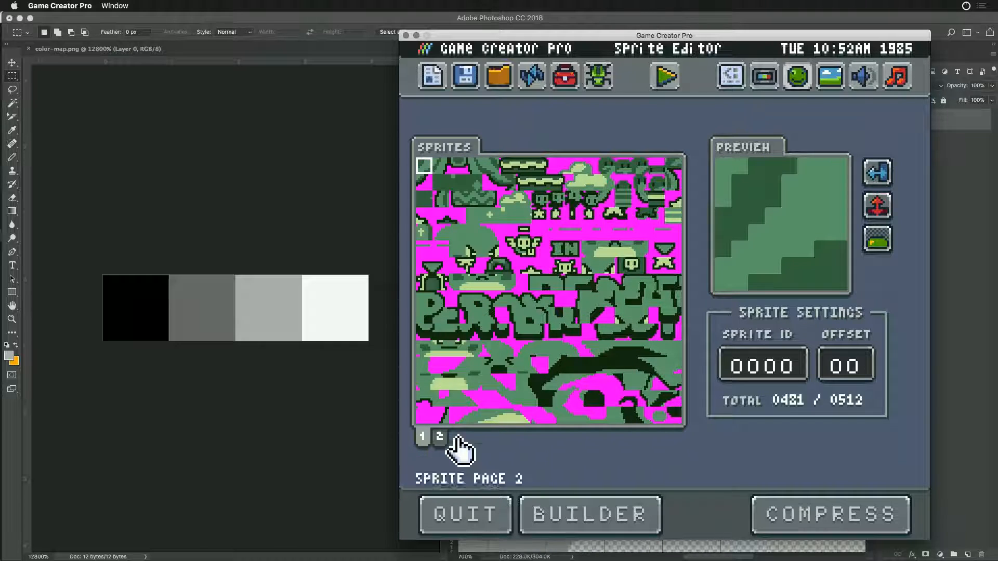
{"action": "left_click", "coordinate": [671, 80]}
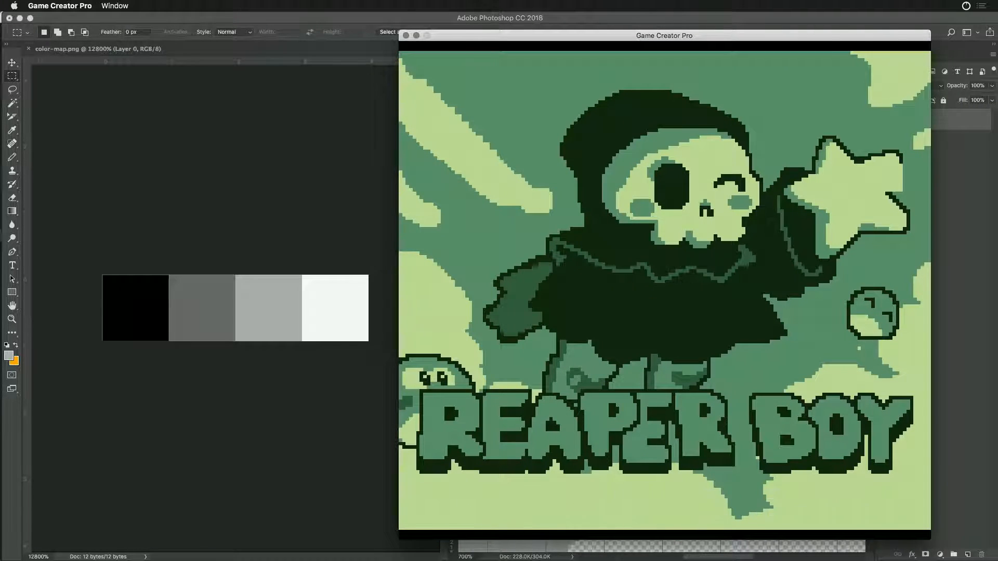
{"action": "key", "text": "Escape"}
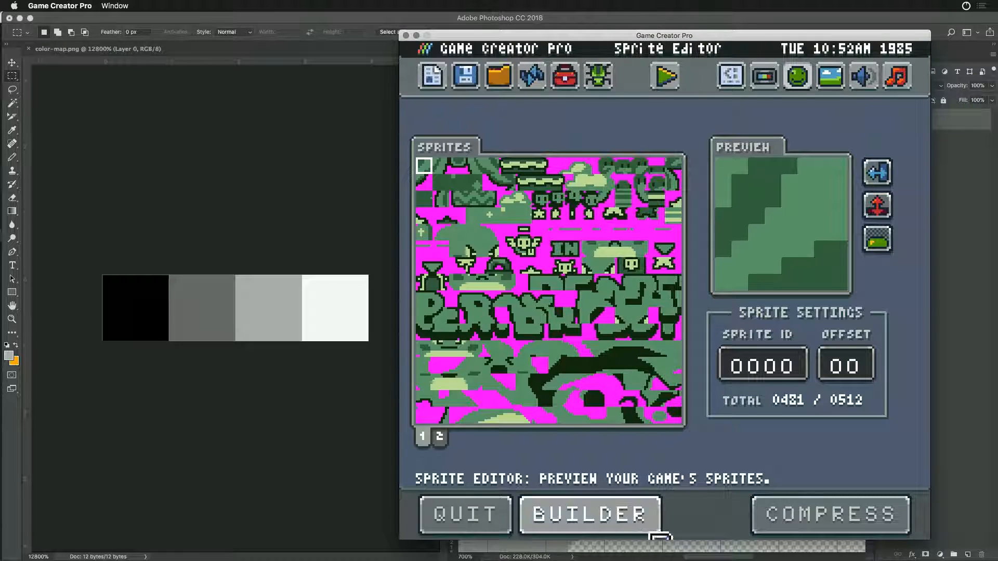
- Rebuild the sprites with the sprite builder, run the game to check the splash screen and exit
{"action": "left_click", "coordinate": [613, 519]}
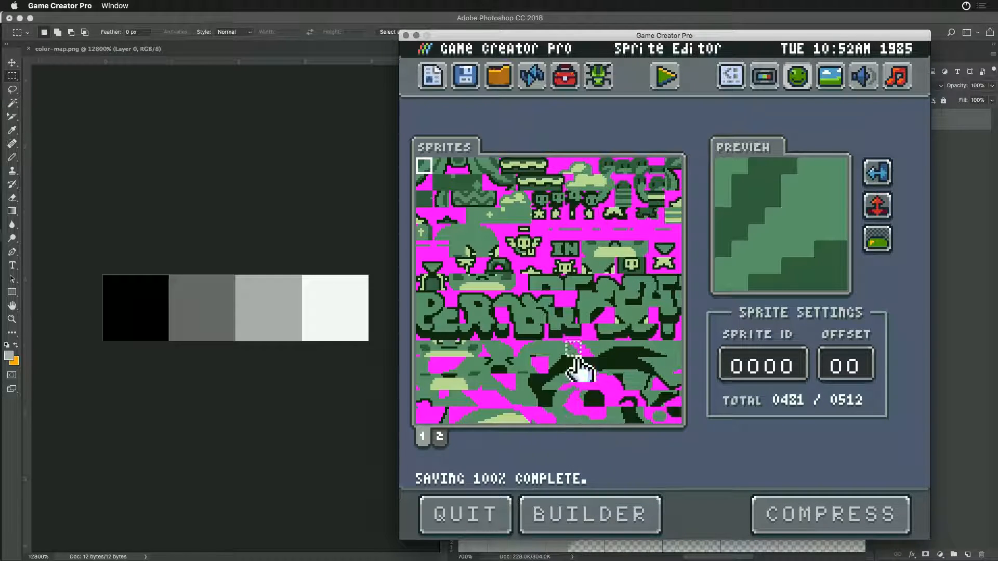
{"action": "left_click", "coordinate": [665, 79]}
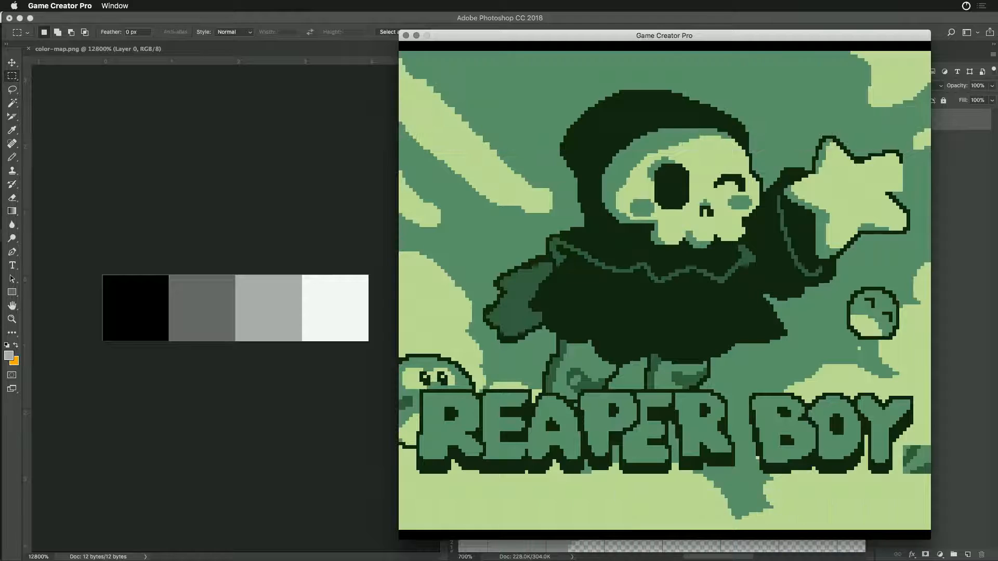
{"action": "key", "text": "Escape"}
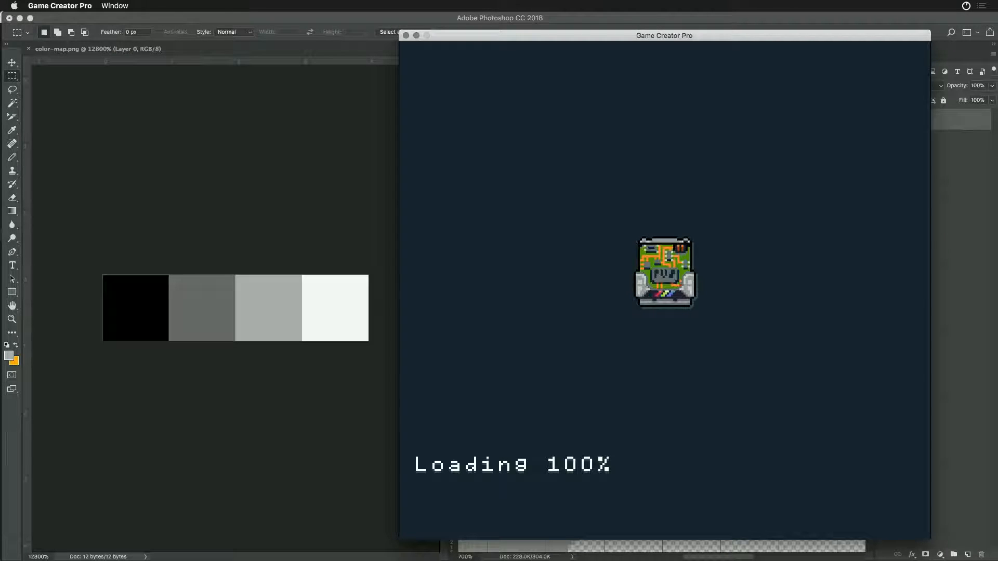
- Compress the sprites, reload the game data and run the game to check the splash screen before exiting
{"action": "key", "text": "super+Tab"}
{"action": "key", "text": "super+Tab"}
{"action": "key", "text": "super+Tab"}
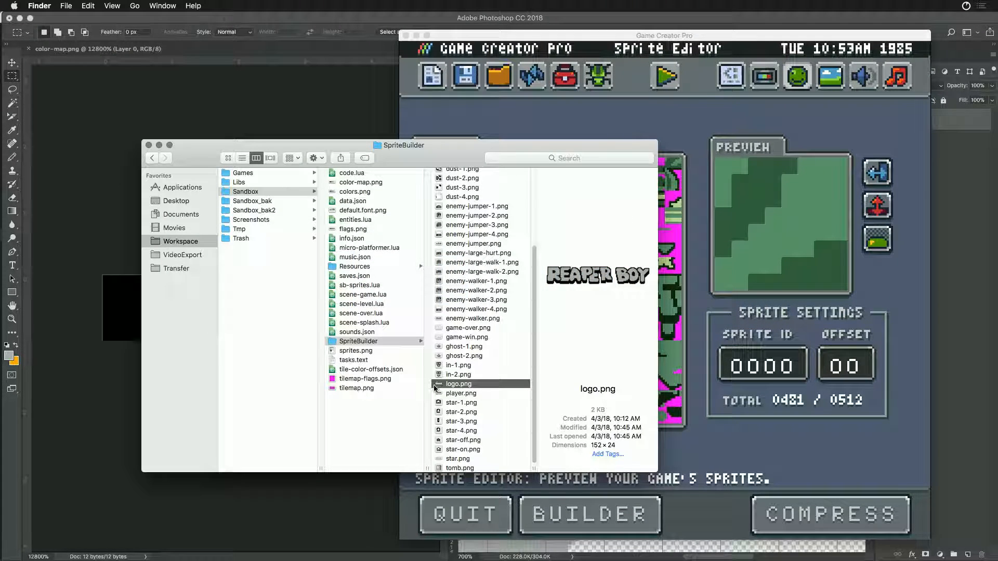
{"action": "left_click", "coordinate": [682, 124]}
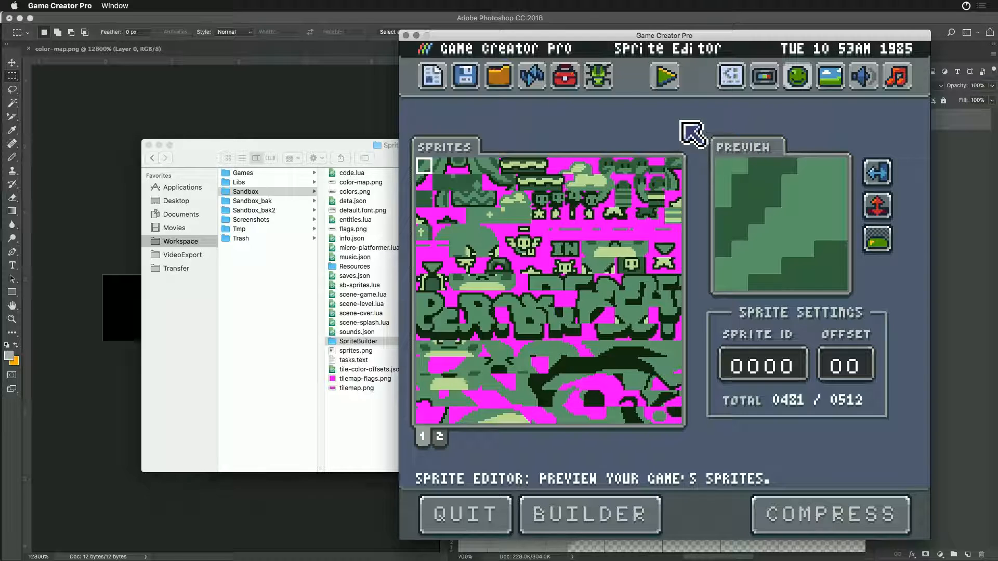
{"action": "left_click", "coordinate": [780, 517]}
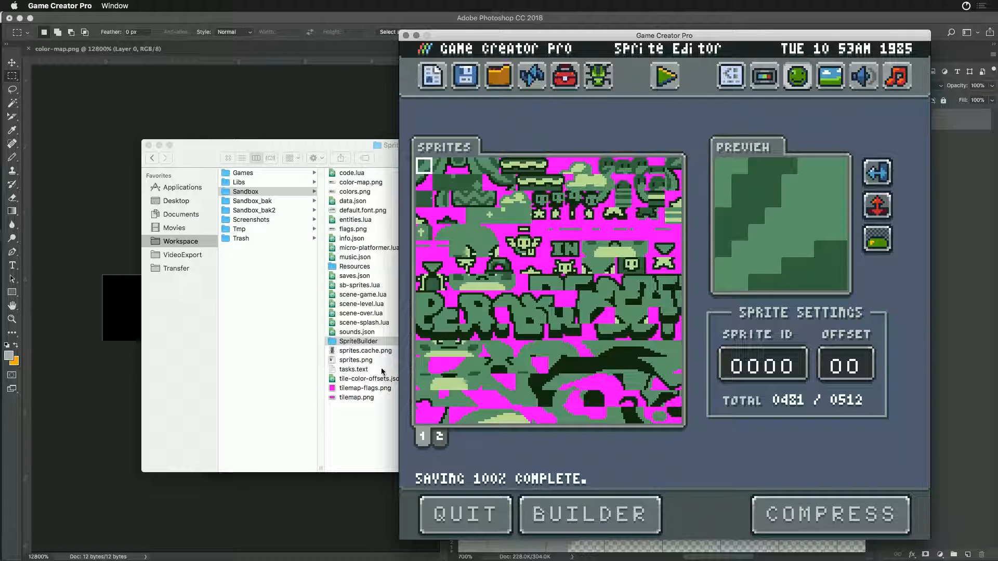
{"action": "left_click", "coordinate": [531, 77]}
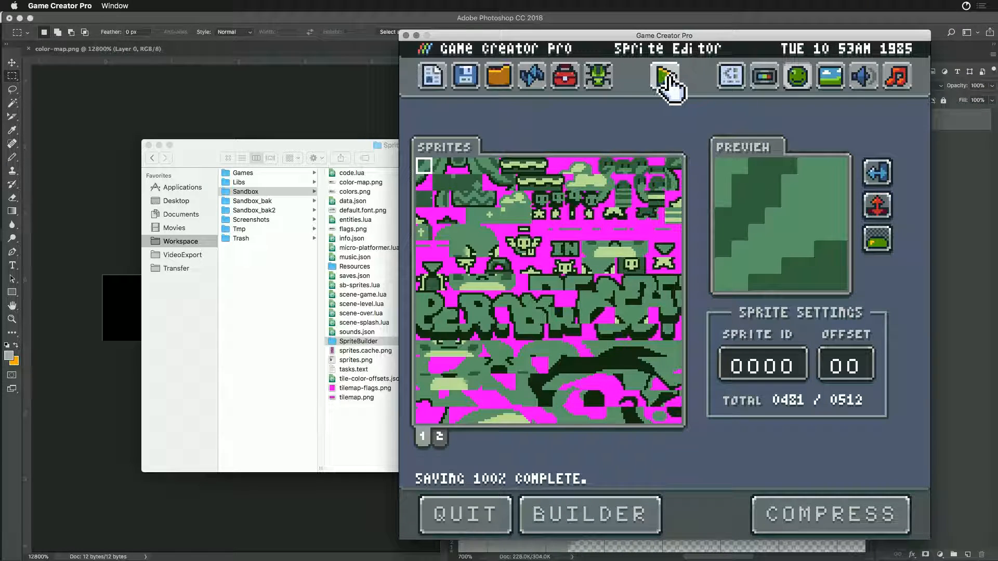
{"action": "left_click", "coordinate": [667, 78]}
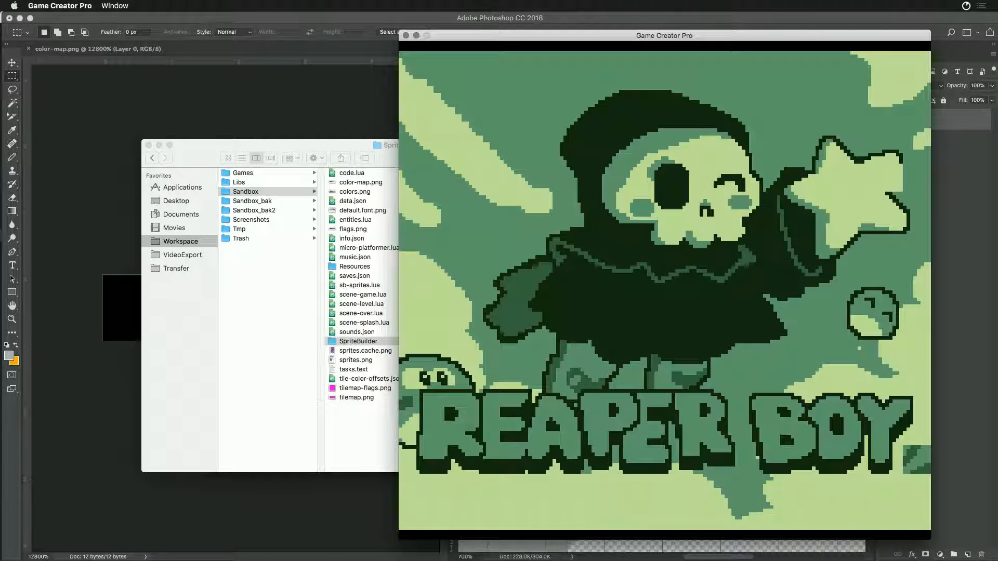
{"action": "key", "text": "Escape"}
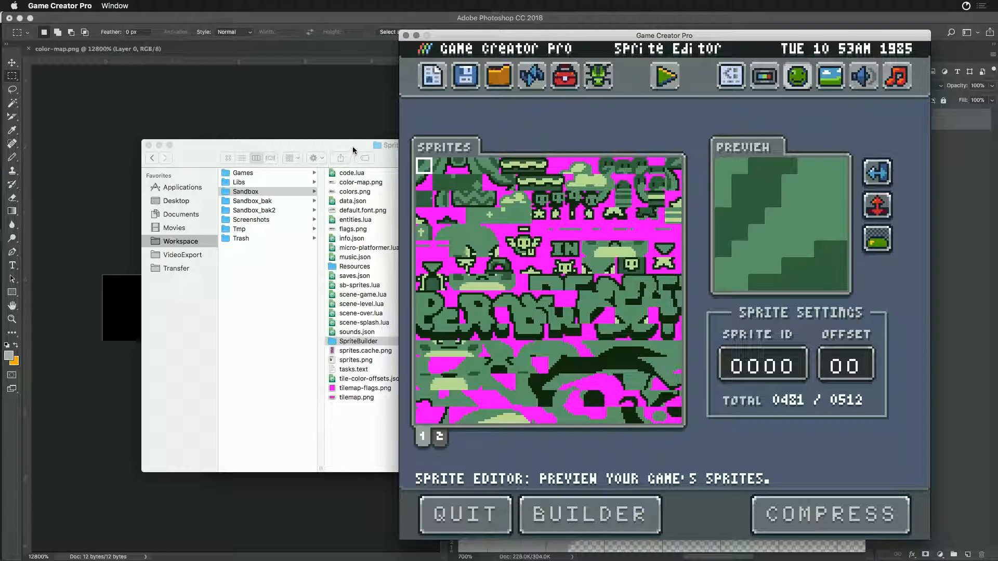
- Open logo.png from the SpriteBuilder folder in Photoshop and add a new layer beneath the logo artwork
{"action": "left_click", "coordinate": [352, 148]}
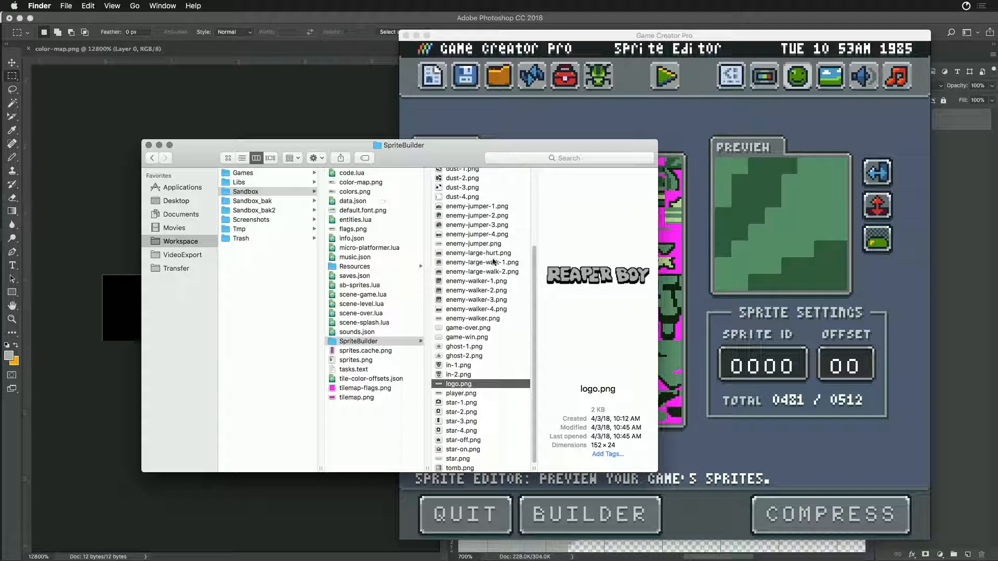
{"action": "double_click", "coordinate": [445, 385]}
{"action": "left_click", "coordinate": [968, 555]}
{"action": "left_click_drag", "start_coordinate": [923, 115], "coordinate": [916, 158]}
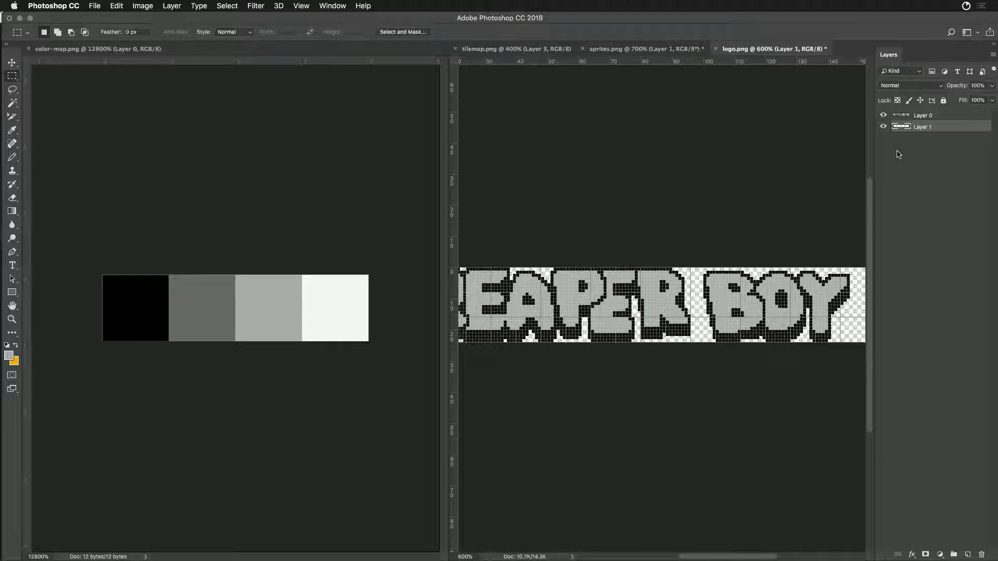
- Set the foreground colour to ff00ff and fill the layer beneath the logo with it
{"action": "left_click", "coordinate": [9, 356]}
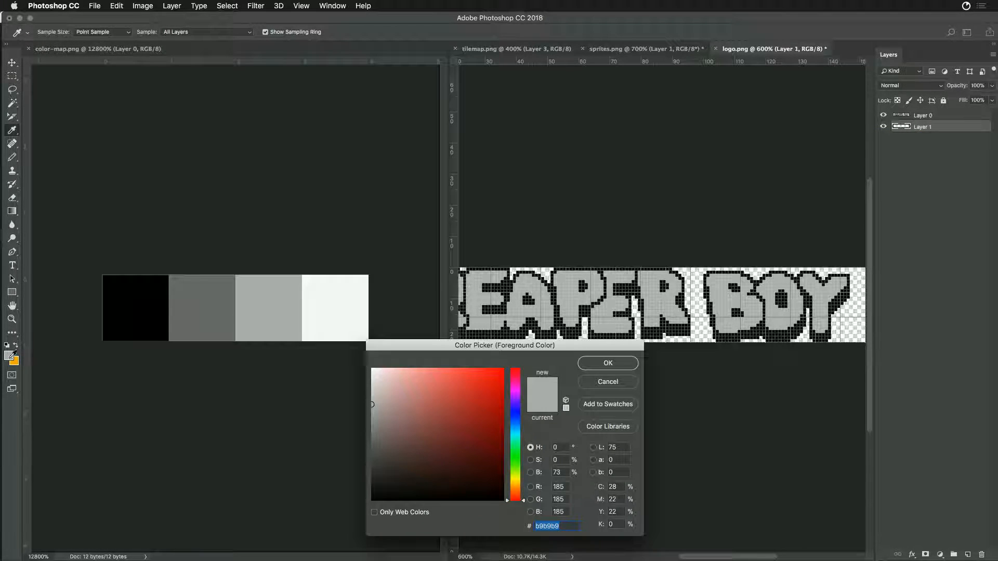
{"action": "type", "text": "ff00ff"}
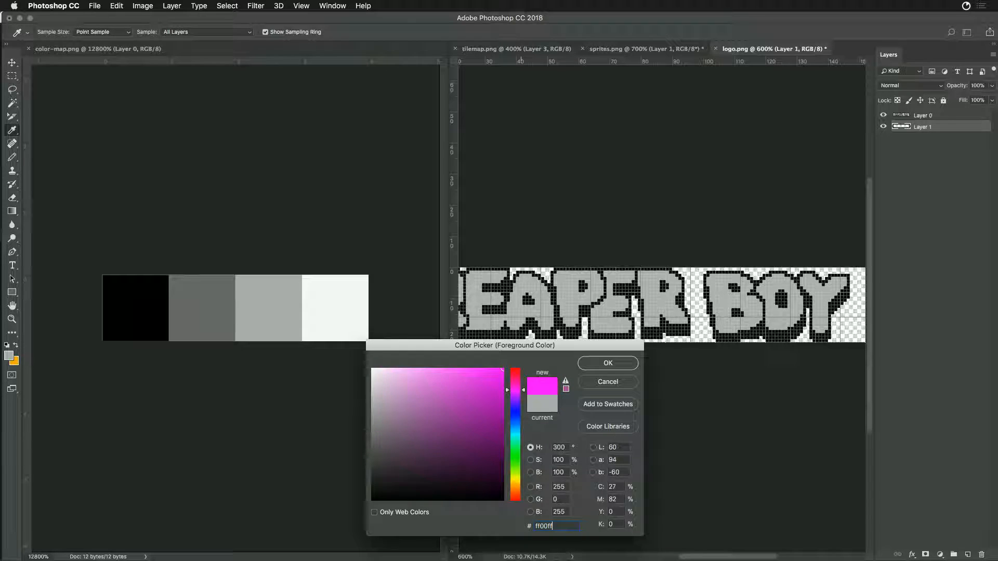
{"action": "key", "text": "Return"}
{"action": "key", "text": "m"}
{"action": "key", "text": "alt+BackSpace"}
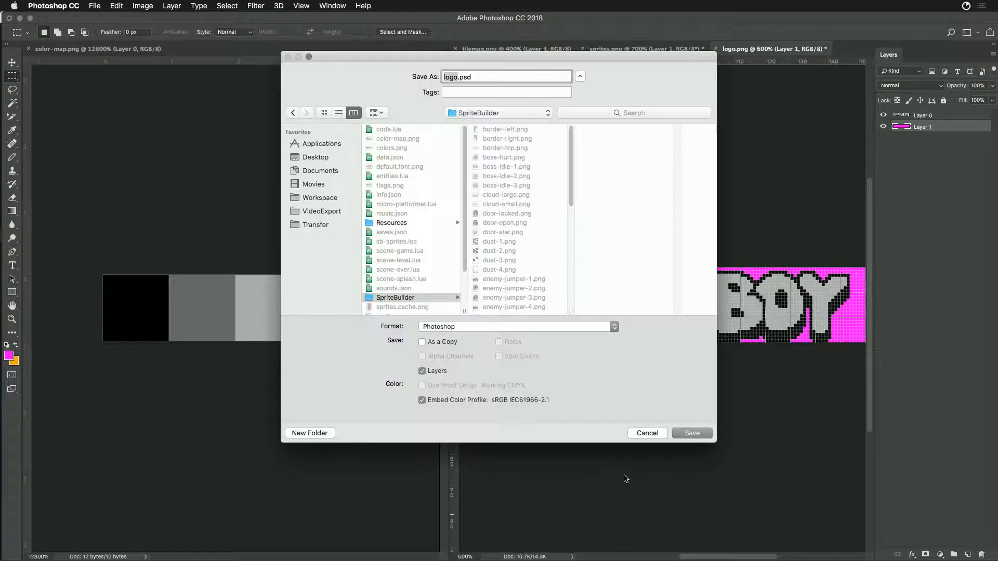
- Export the logo for web as a PNG-24 with transparency, replacing logo.png in the SpriteBuilder folder
{"action": "key", "text": "Escape"}
{"action": "key", "text": "super+alt+shift+s"}
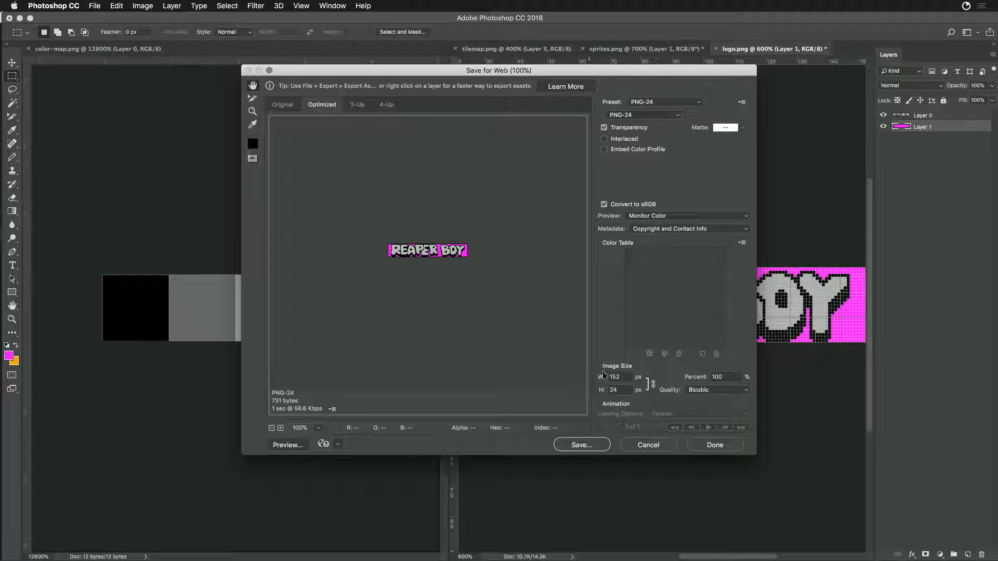
{"action": "left_click", "coordinate": [597, 446]}
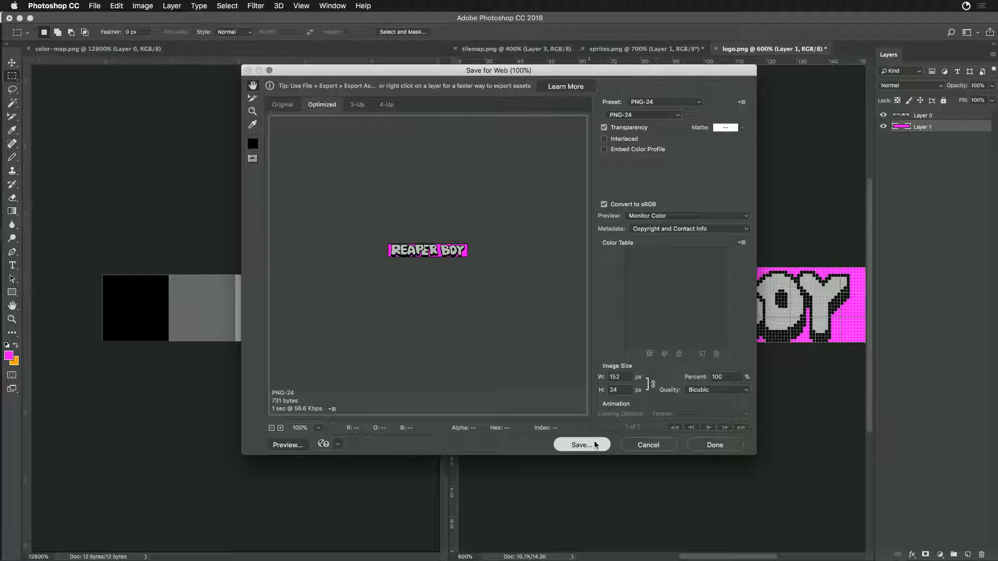
{"action": "left_click", "coordinate": [487, 345]}
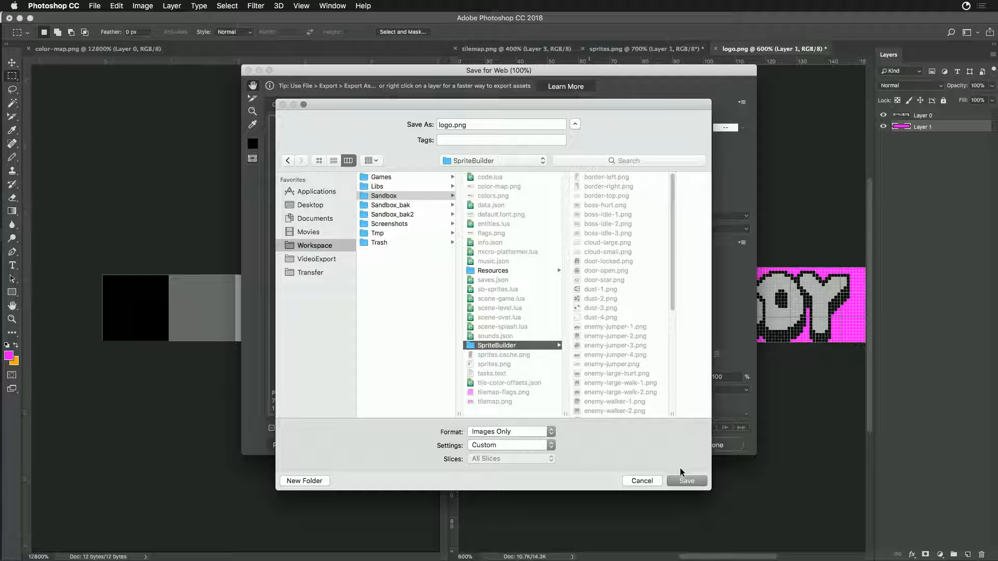
{"action": "left_click", "coordinate": [686, 479]}
{"action": "left_click", "coordinate": [644, 291]}
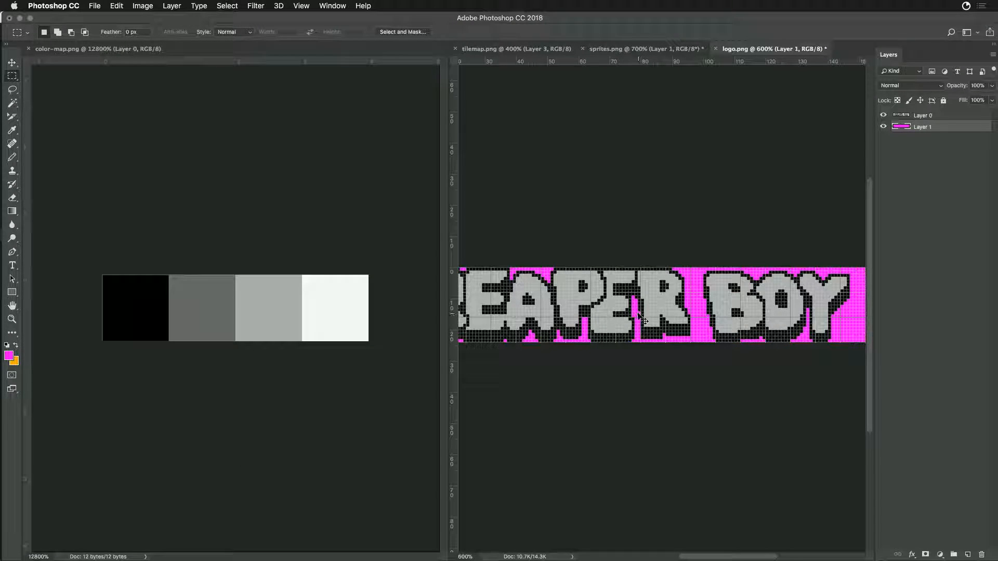
- Return to Game Creator Pro, reload the game data, rebuild the sprites with the sprite builder and run the game
{"action": "key", "text": "super+Tab"}
{"action": "key", "text": "super+Tab"}
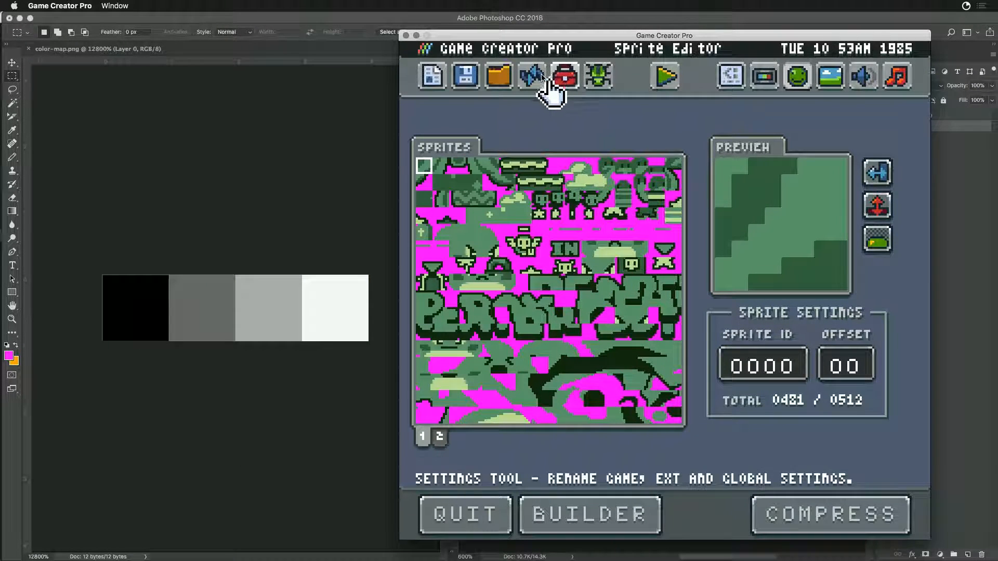
{"action": "left_click", "coordinate": [534, 77]}
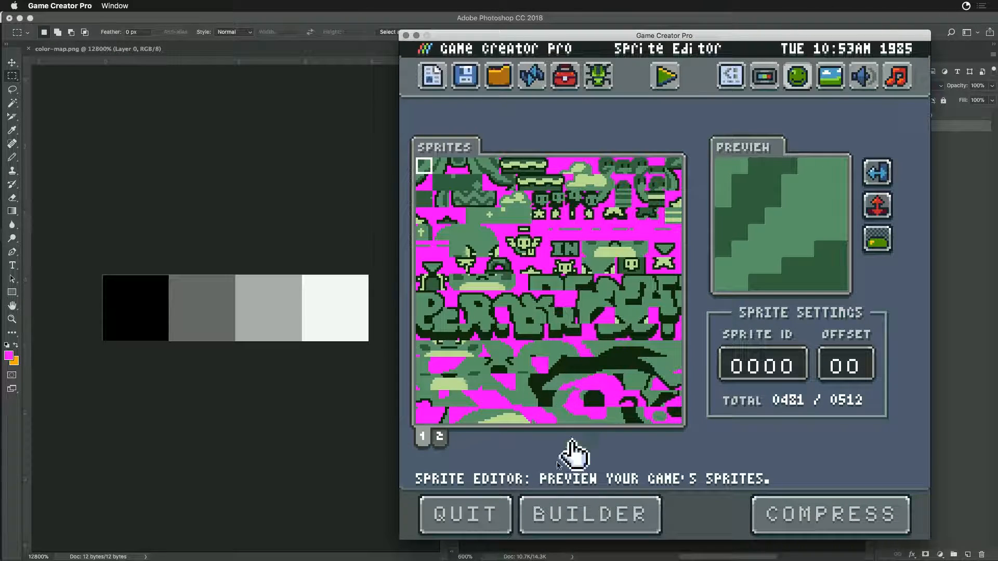
{"action": "left_click", "coordinate": [577, 525]}
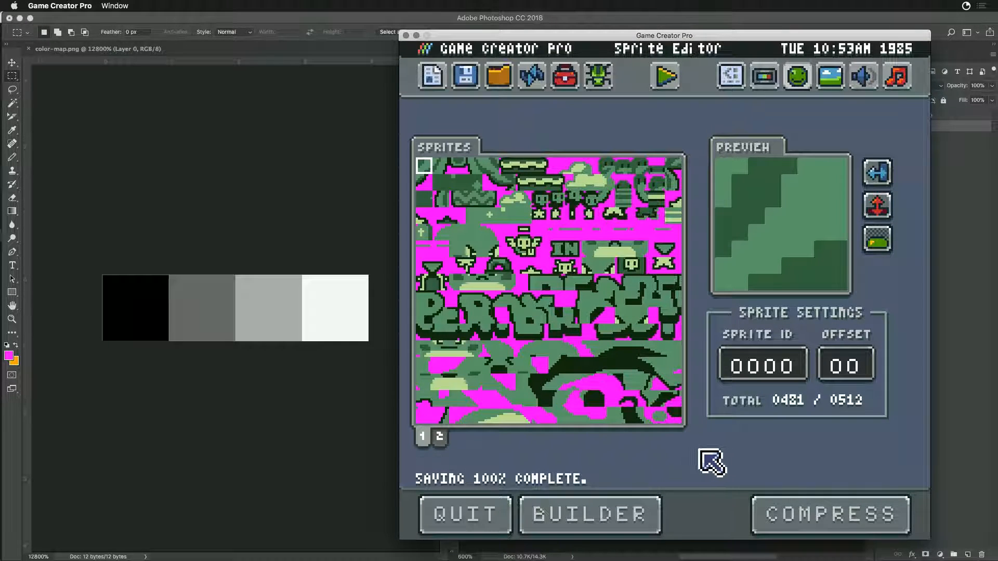
{"action": "left_click", "coordinate": [664, 76]}
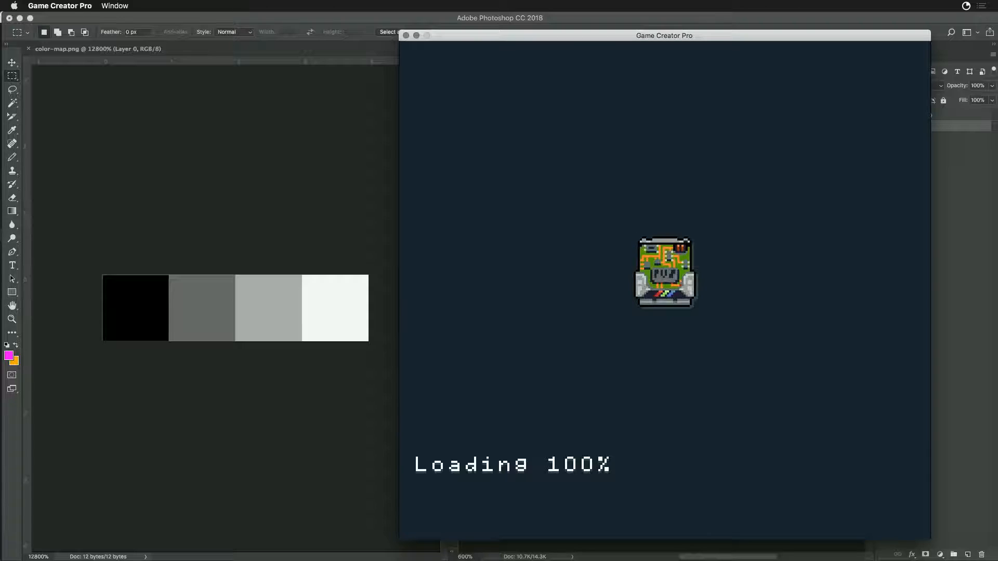
- Switch to Photoshop, hide the magenta layer behind the logo and export it for web as PNG-24, replacing logo.png in the SpriteBuilder folder
{"action": "key", "text": "super+Tab"}
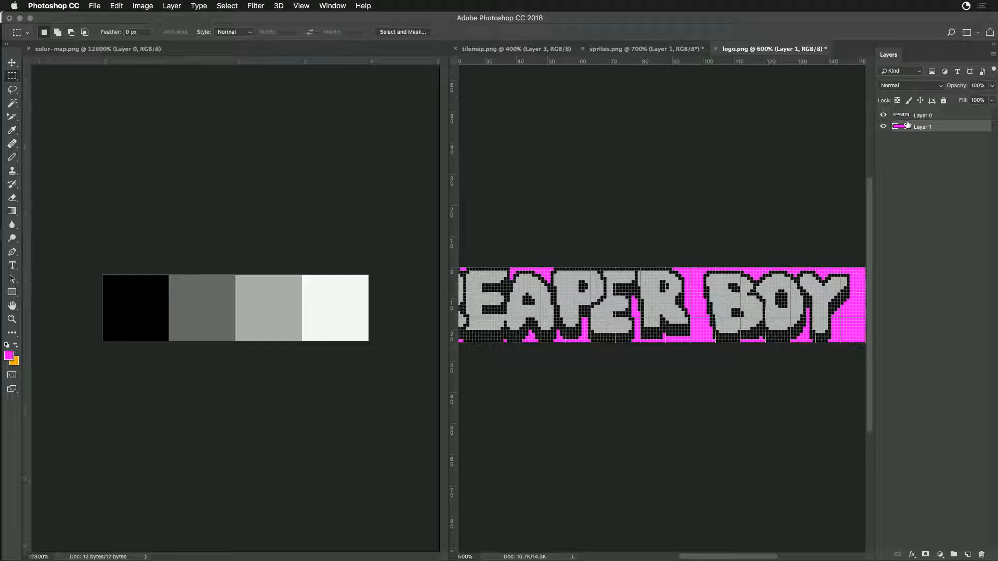
{"action": "left_click", "coordinate": [883, 128]}
{"action": "key", "text": "alt+shift+super+s"}
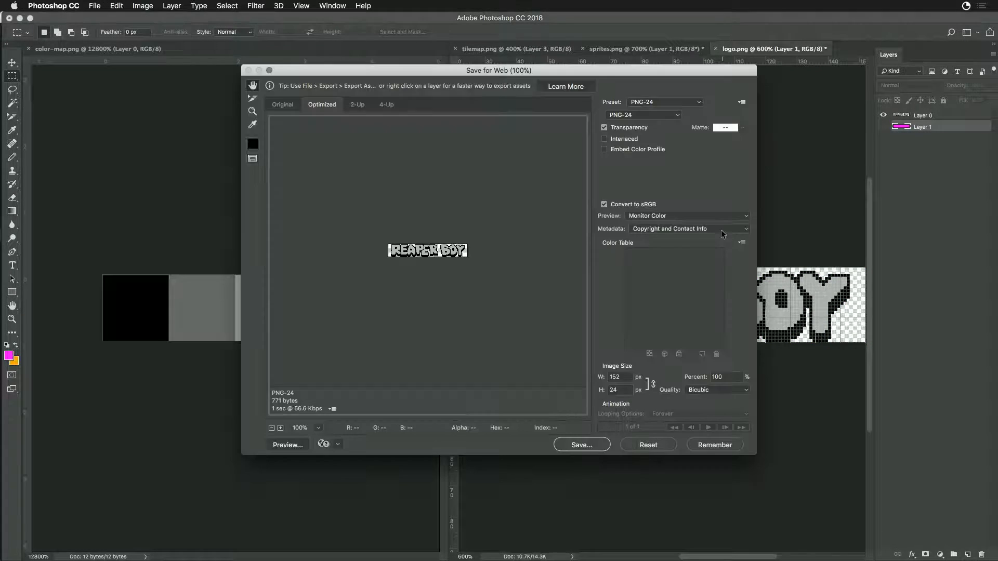
{"action": "left_click", "coordinate": [584, 446]}
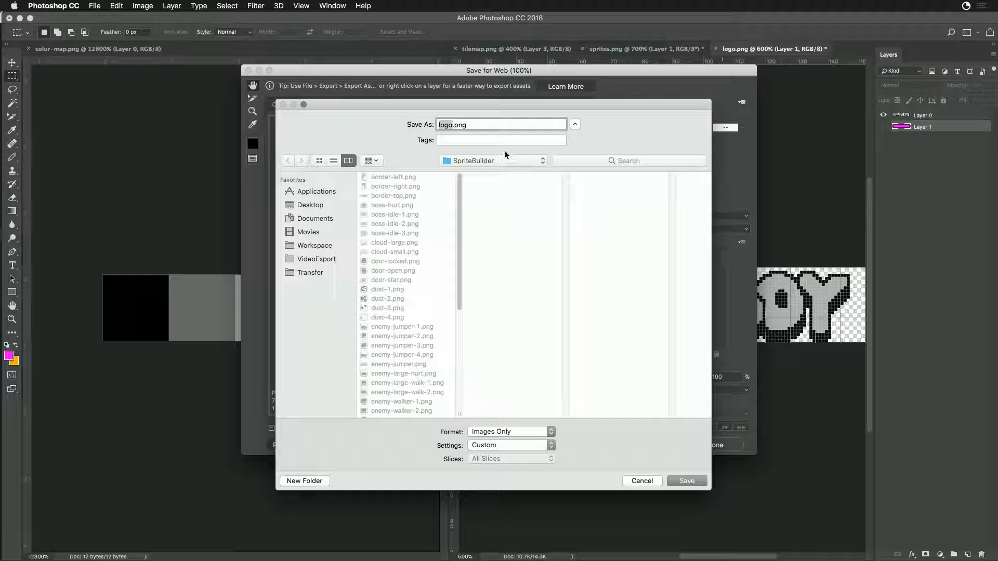
{"action": "left_click", "coordinate": [687, 481]}
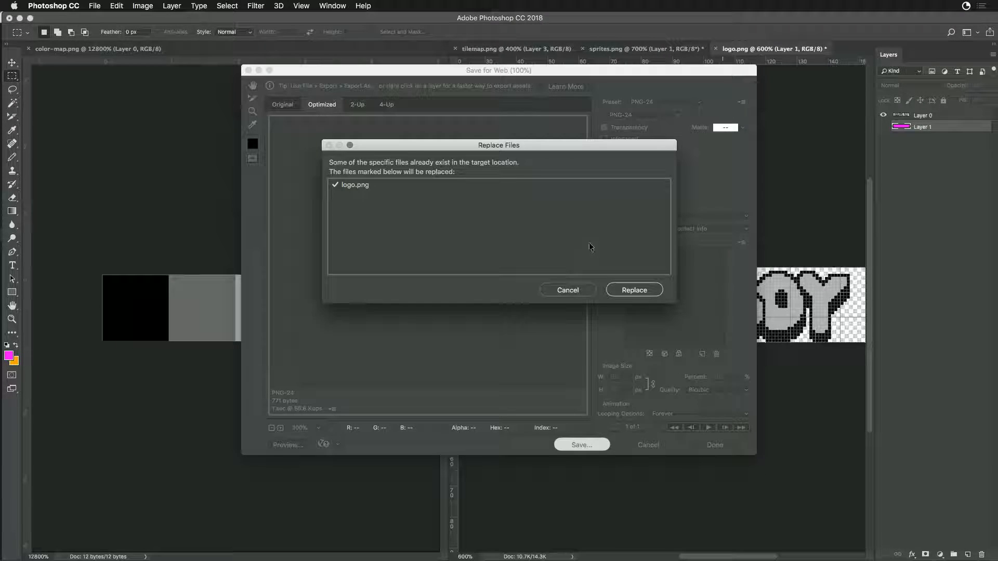
{"action": "left_click", "coordinate": [634, 290]}
- Return to Game Creator Pro, reload the game data, rebuild the sprites from the transparent logo and run the game
{"action": "key", "text": "super+Tab"}
{"action": "key", "text": "super+Tab"}
{"action": "key", "text": "super+shift+Tab"}
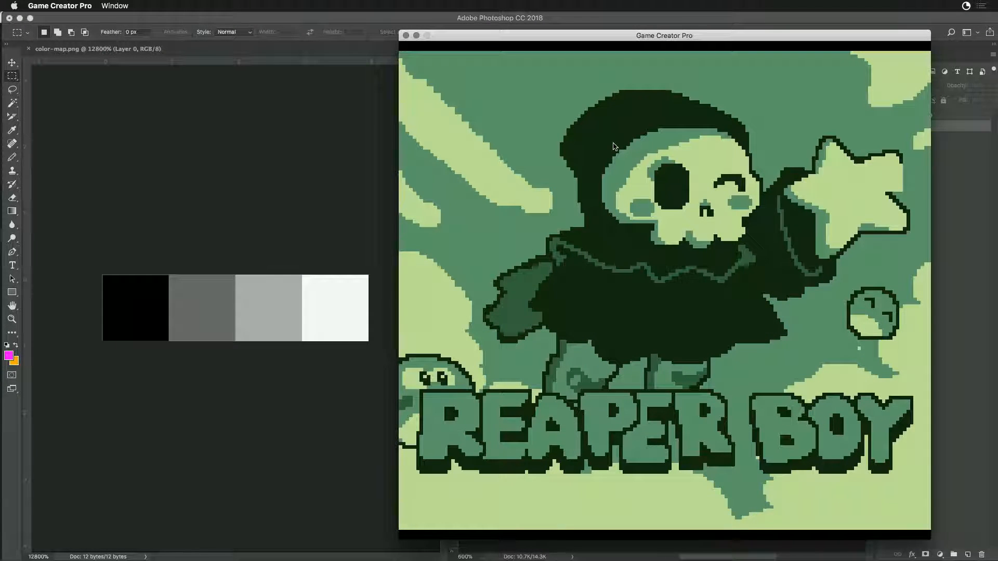
{"action": "key", "text": "ctrl+r"}
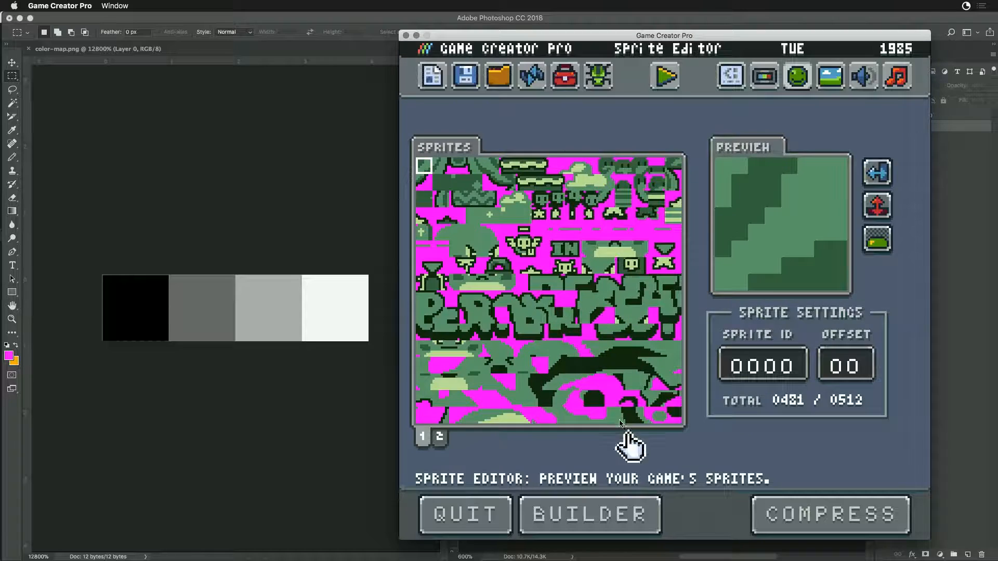
{"action": "left_click", "coordinate": [621, 516]}
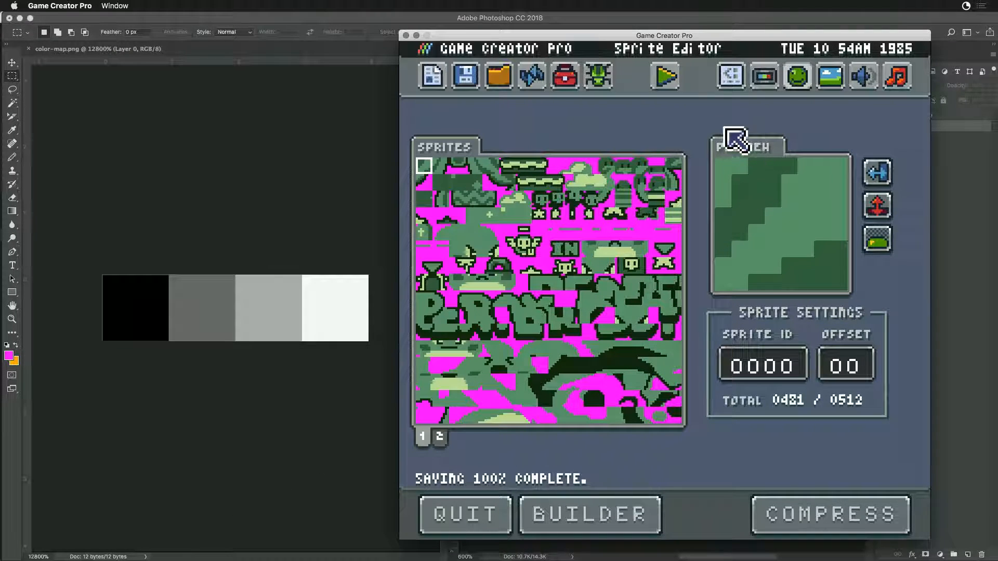
{"action": "left_click", "coordinate": [668, 83]}
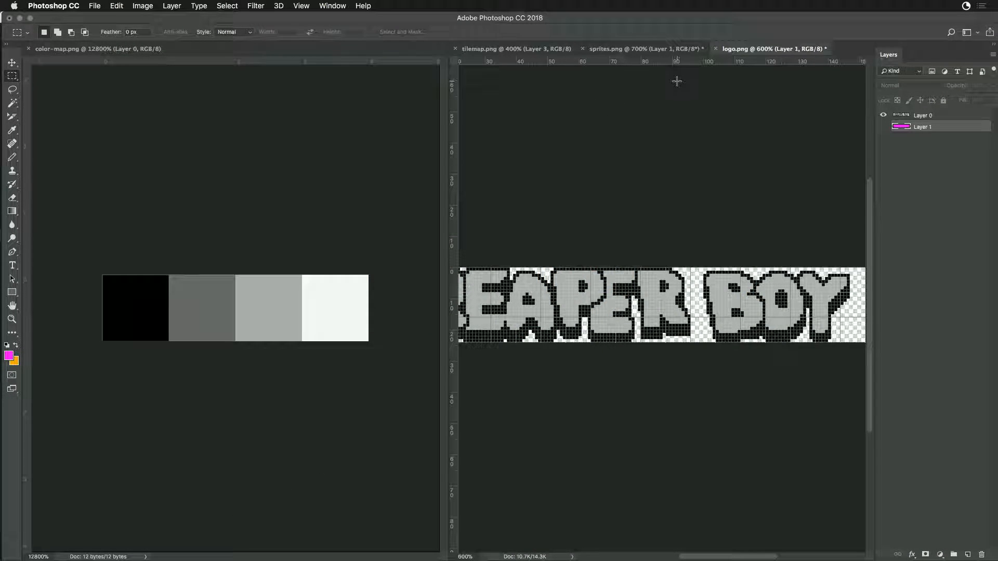
{"action": "key", "text": "super+Tab"}
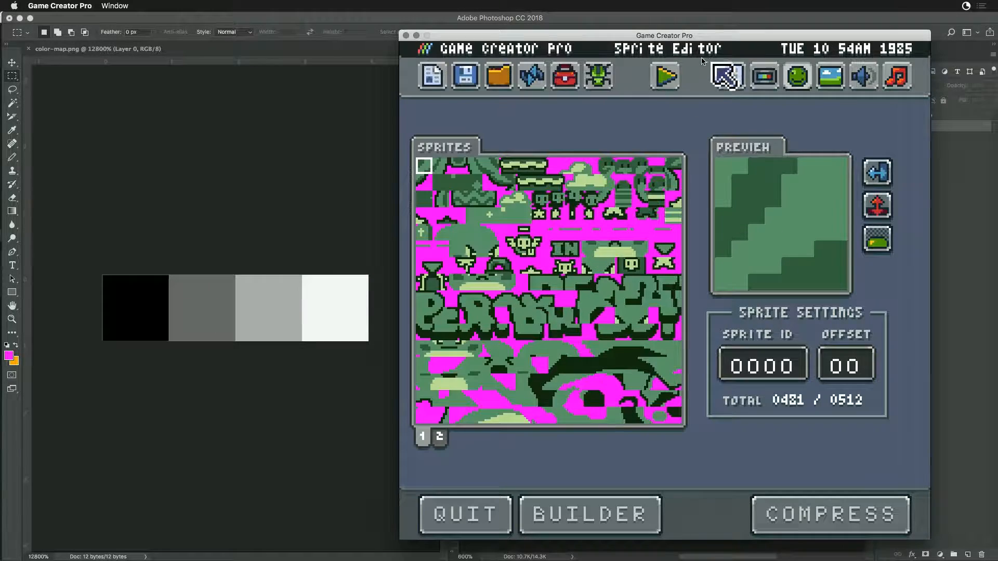
{"action": "left_click", "coordinate": [665, 80]}
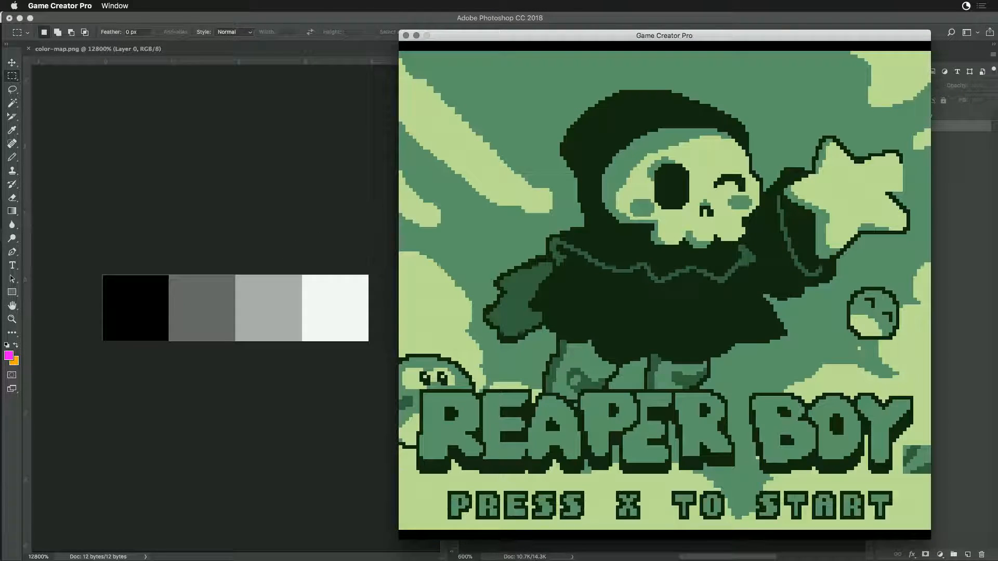
- Select the empty tile at the logo's lower-right corner in Photoshop, and capture a screenshot of that area in the running game
{"action": "key", "text": "super+Tab"}
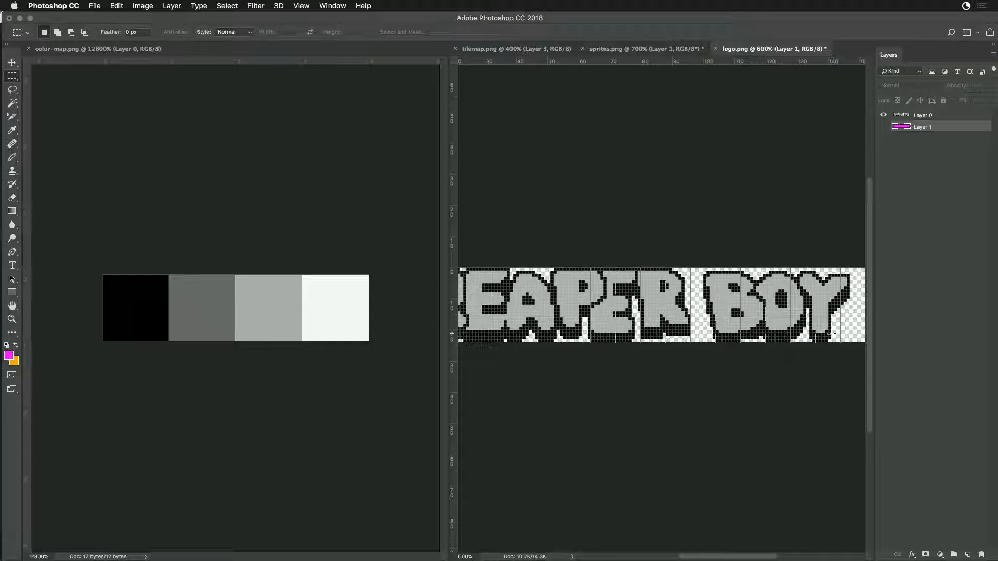
{"action": "left_click_drag", "start_coordinate": [843, 316], "coordinate": [851, 347]}
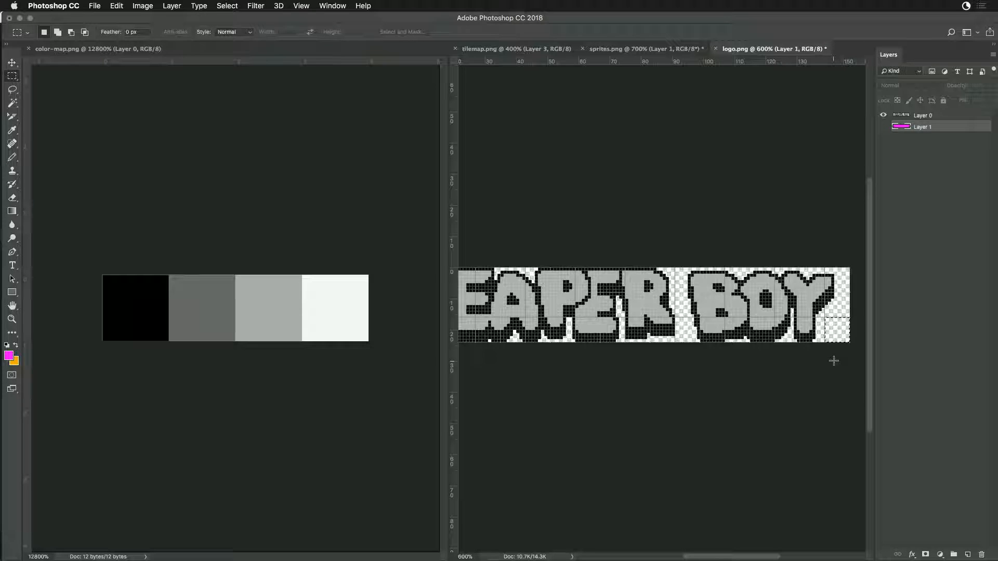
{"action": "key", "text": "super+Tab"}
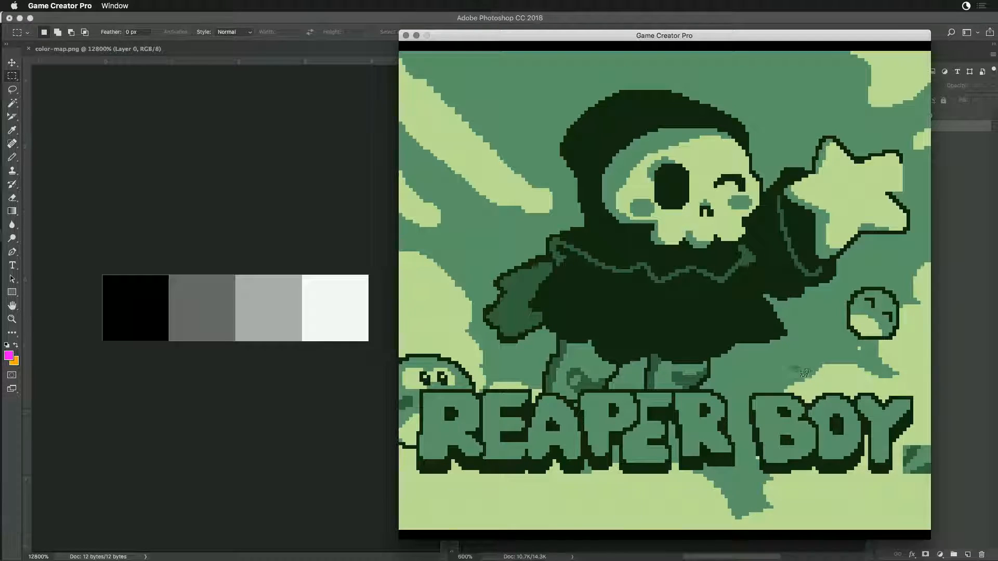
{"action": "left_click_drag", "start_coordinate": [768, 347], "coordinate": [956, 506]}
- Show the magenta layer behind the logo again in Photoshop and export it for web, replacing logo.png in the SpriteBuilder folder
{"action": "key", "text": "super+Tab"}
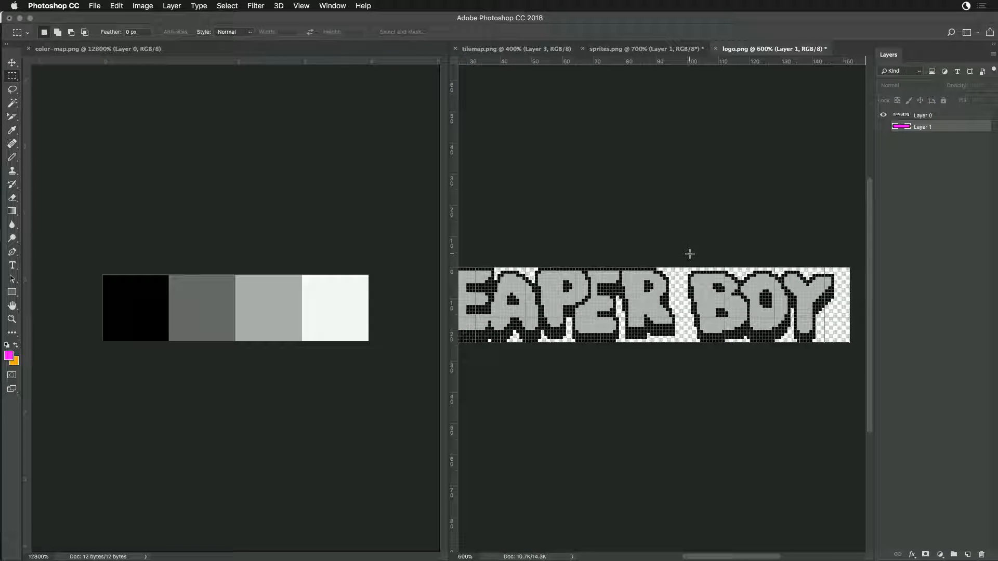
{"action": "left_click", "coordinate": [883, 127]}
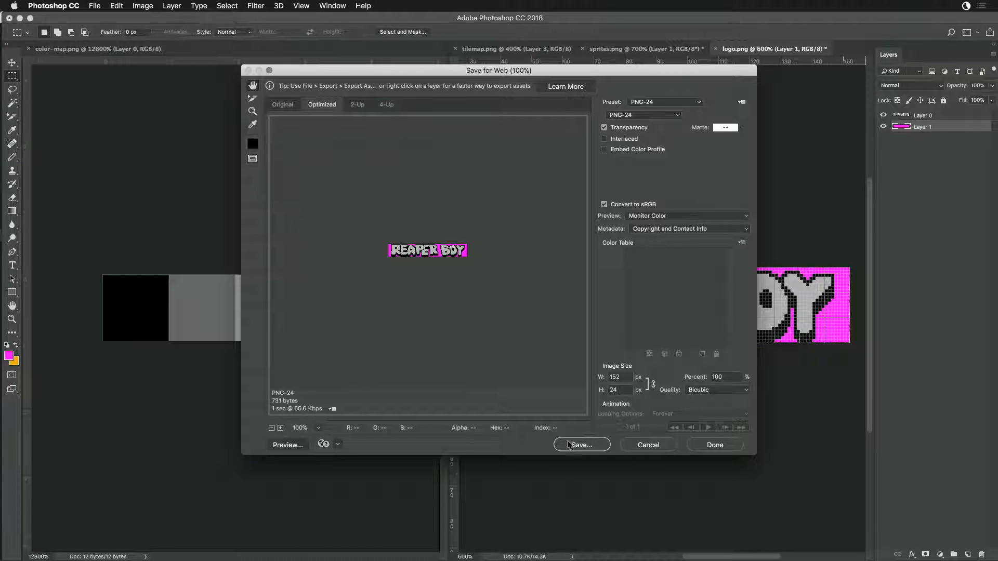
{"action": "left_click", "coordinate": [569, 445]}
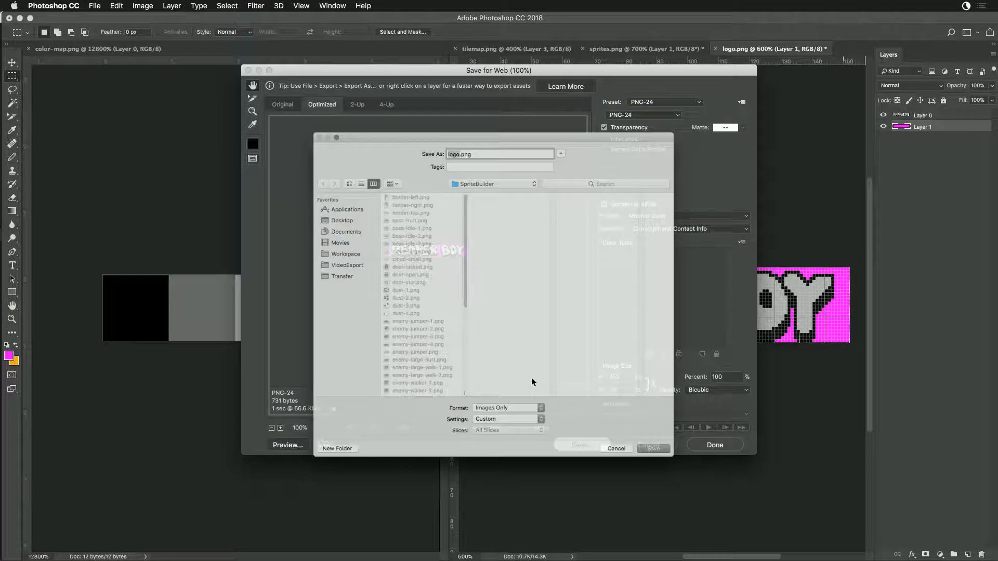
{"action": "left_click", "coordinate": [687, 481]}
{"action": "left_click", "coordinate": [620, 290]}
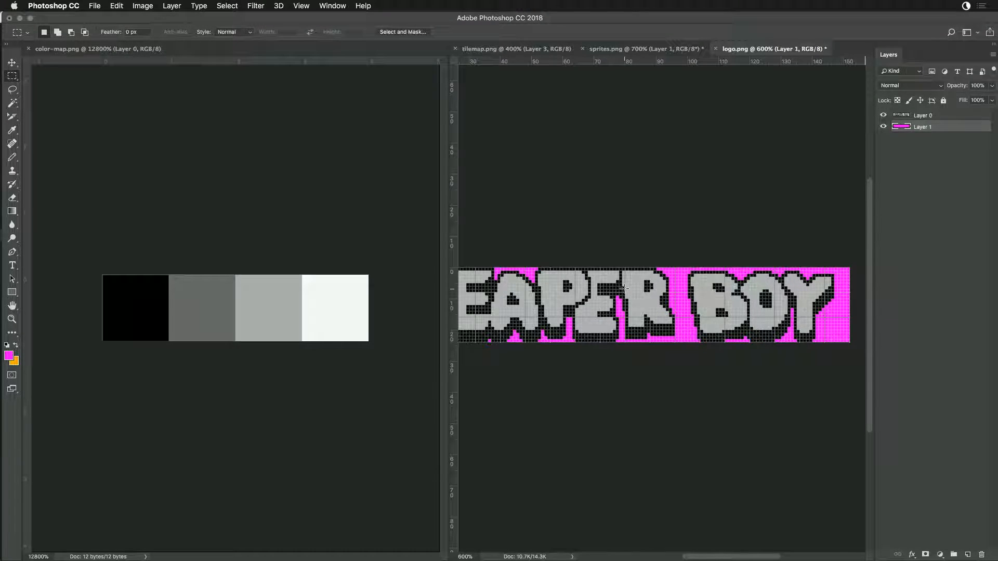
{"action": "left_click_drag", "start_coordinate": [826, 321], "coordinate": [860, 351]}
{"action": "left_click", "coordinate": [849, 362]}
- Rebuild the sprites in Game Creator Pro with the magenta-backed logo, run the game and capture a screenshot around the end of the logo
{"action": "key", "text": "super+Tab"}
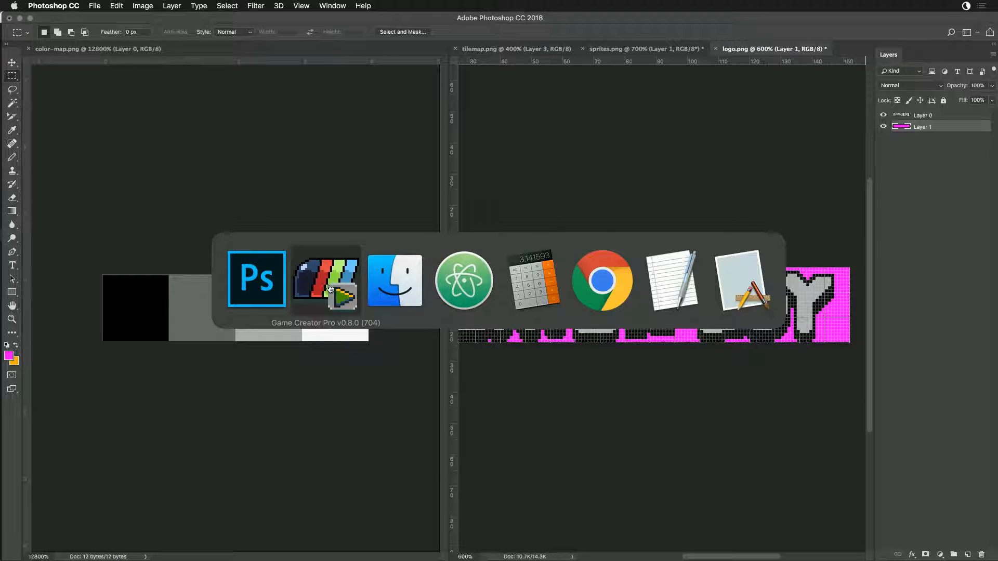
{"action": "key", "text": "x"}
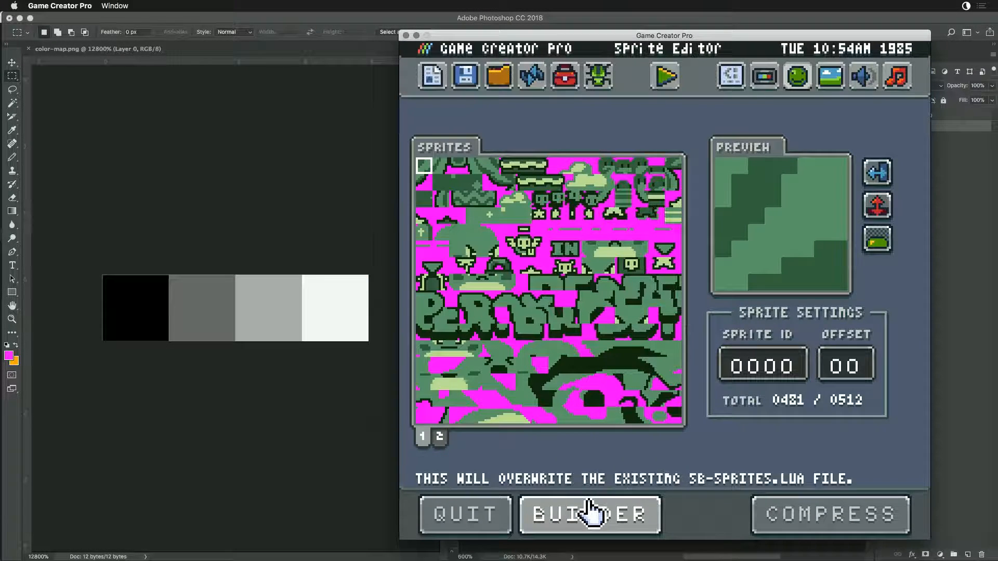
{"action": "left_click", "coordinate": [589, 512]}
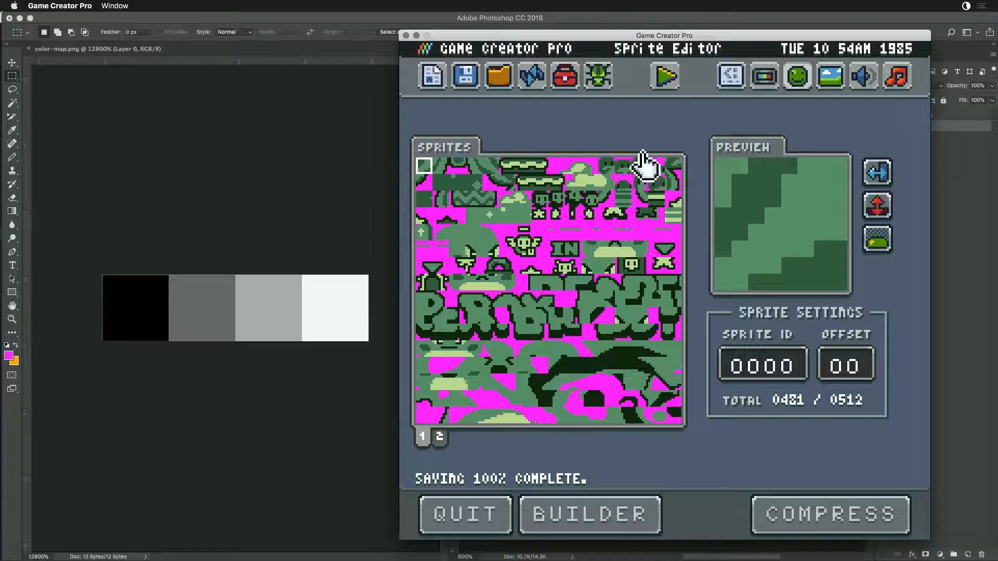
{"action": "left_click", "coordinate": [664, 78]}
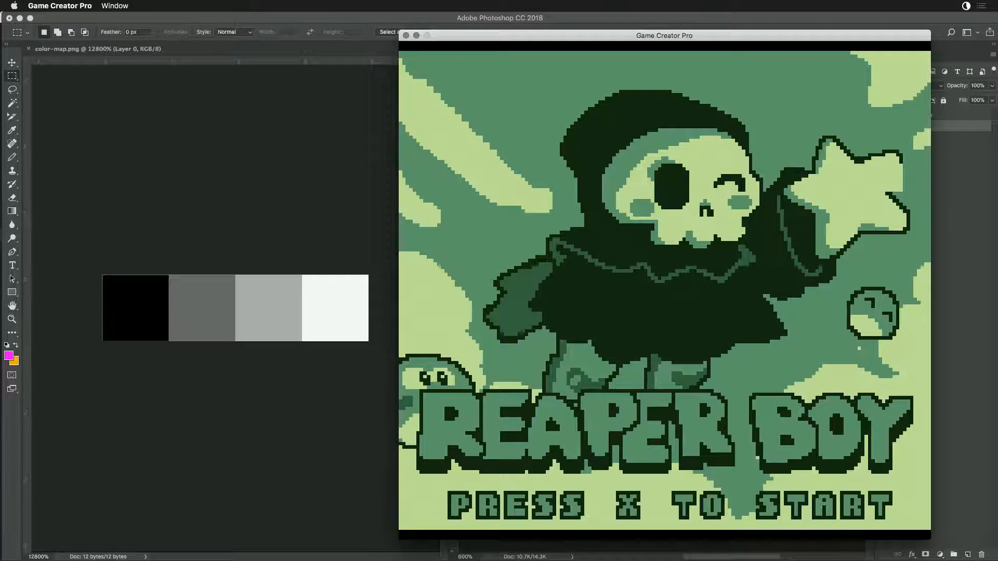
{"action": "key", "text": "super+shift+4"}
{"action": "left_click_drag", "start_coordinate": [788, 330], "coordinate": [950, 511]}
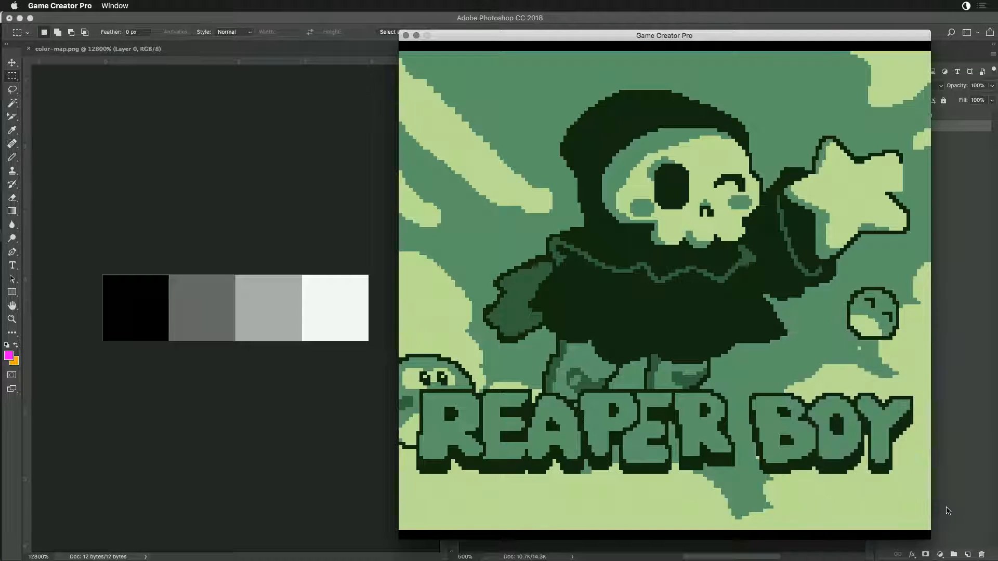
- Switch to Chrome and start a new issue in the PixelVision8/GameCreator repository on GitHub
{"action": "key", "text": "super+Tab"}
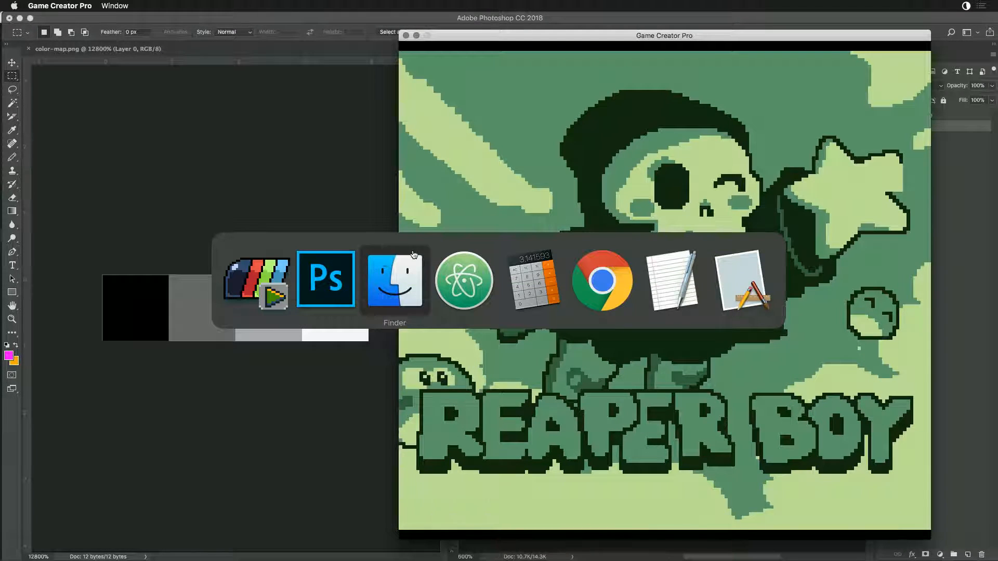
{"action": "left_click", "coordinate": [598, 285]}
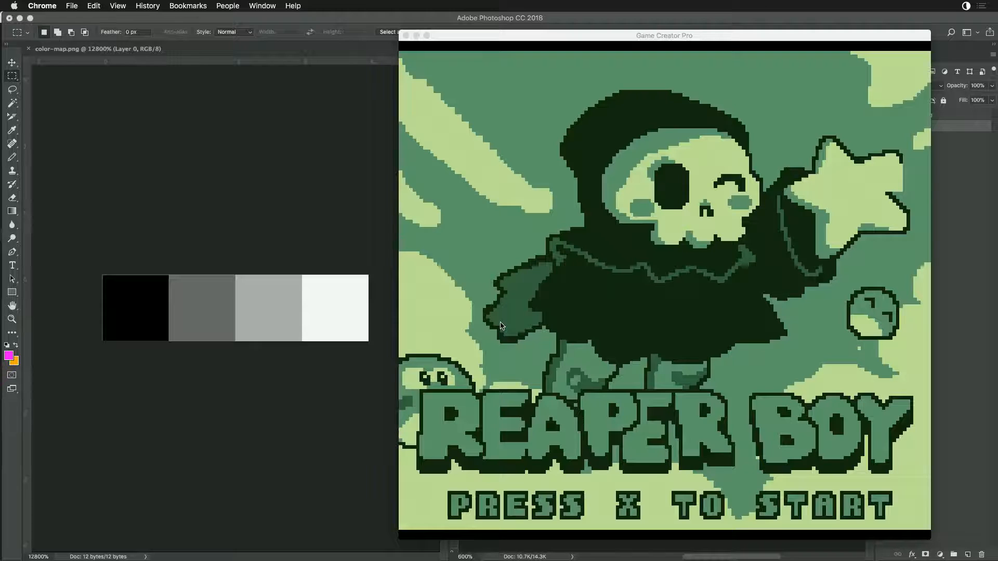
{"action": "mouse_move", "coordinate": [484, 560]}
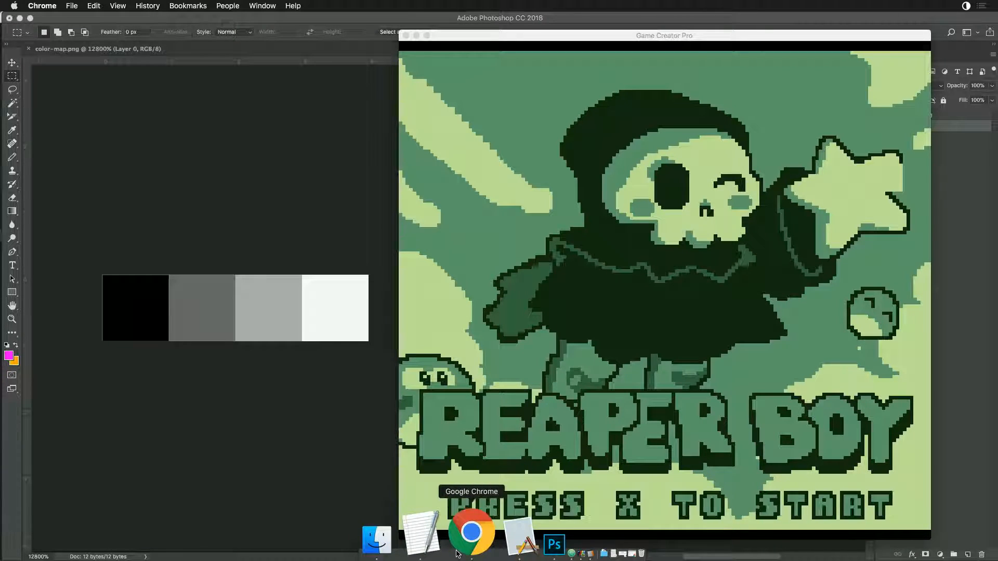
{"action": "left_click", "coordinate": [474, 555]}
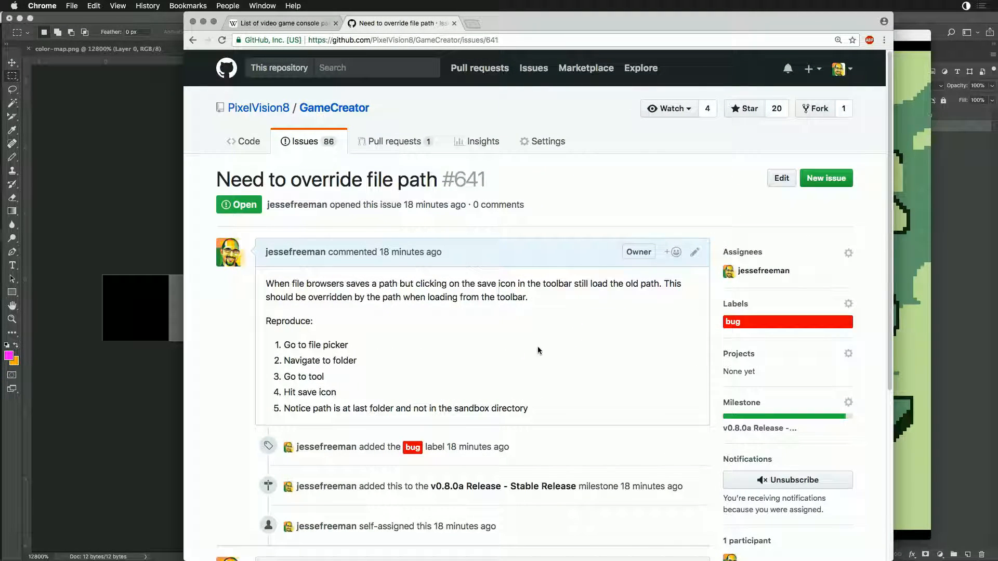
{"action": "scroll", "coordinate": [544, 359], "scroll_direction": "down", "scroll_amount": 5}
{"action": "scroll", "coordinate": [468, 260], "scroll_direction": "up", "scroll_amount": 5}
{"action": "left_click", "coordinate": [834, 179]}
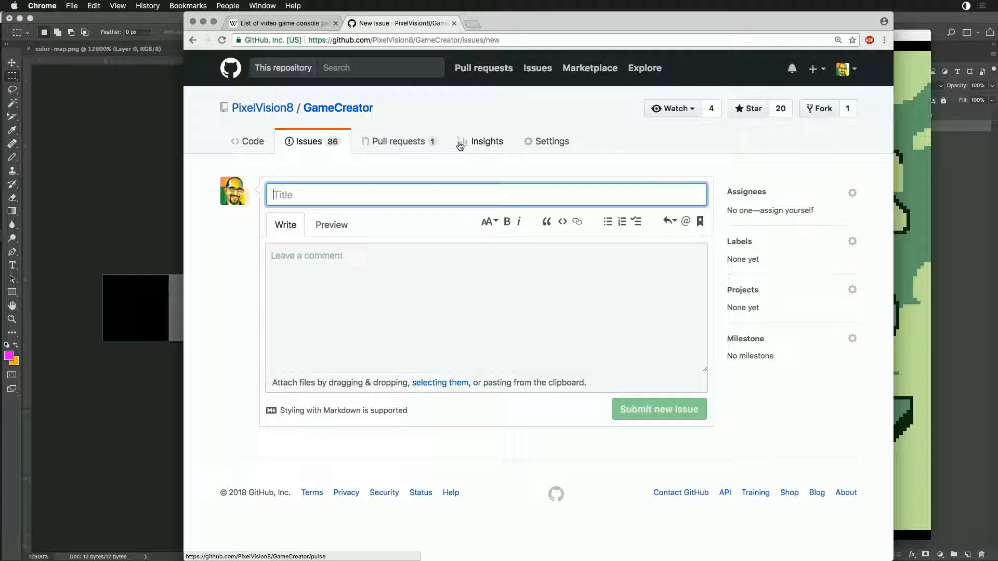
- Title the new issue "SpriteBuilder bug with empty pixels" and move on to its comment
{"action": "type", "text": "SpriteBuilder bugs"}
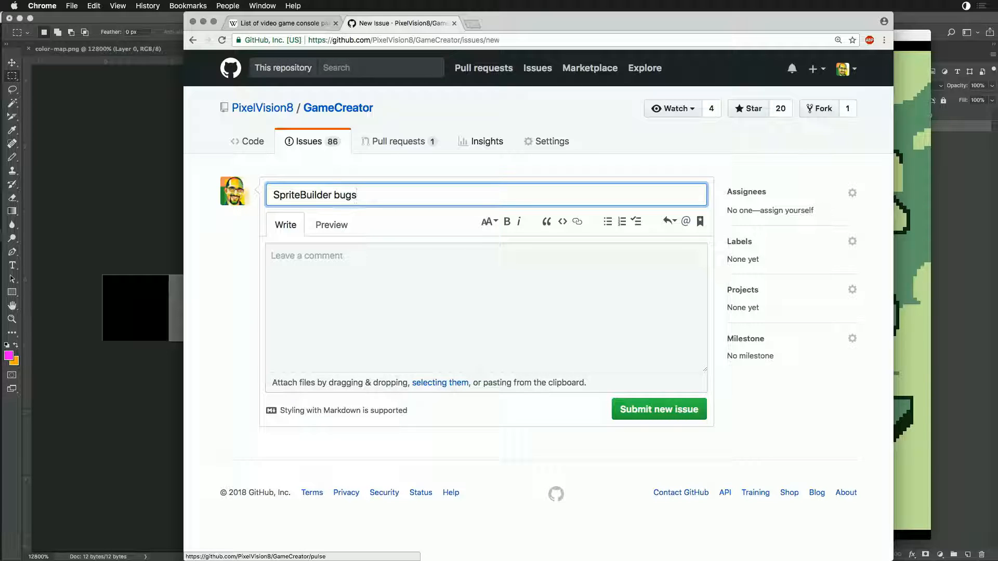
{"action": "type", "text": "with empty pi"}
{"action": "key", "text": "Tab"}
{"action": "key", "text": "Tab"}
{"action": "key", "text": "Tab"}
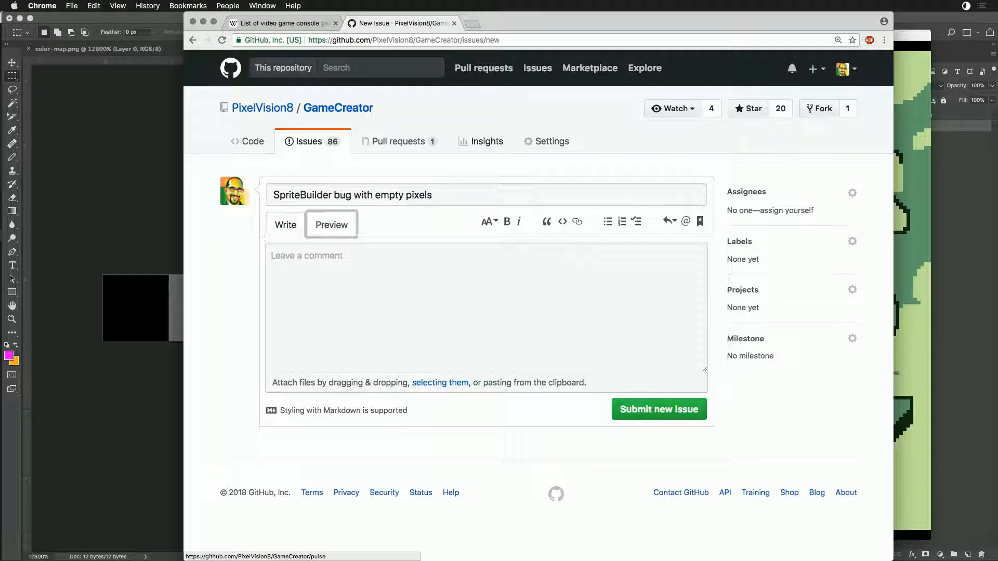
- Begin the issue comment with "Looks like if there is no mask color on the background of a .png reference in the sprite builder"
{"action": "type", "text": "Looks like if"}
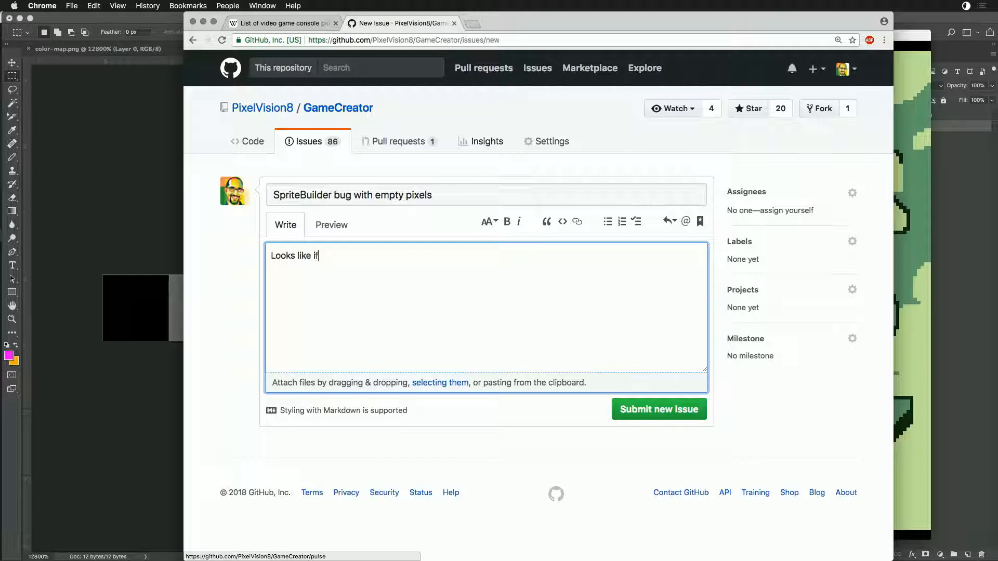
{"action": "type", "text": " there is no mask color on the background of a ."}
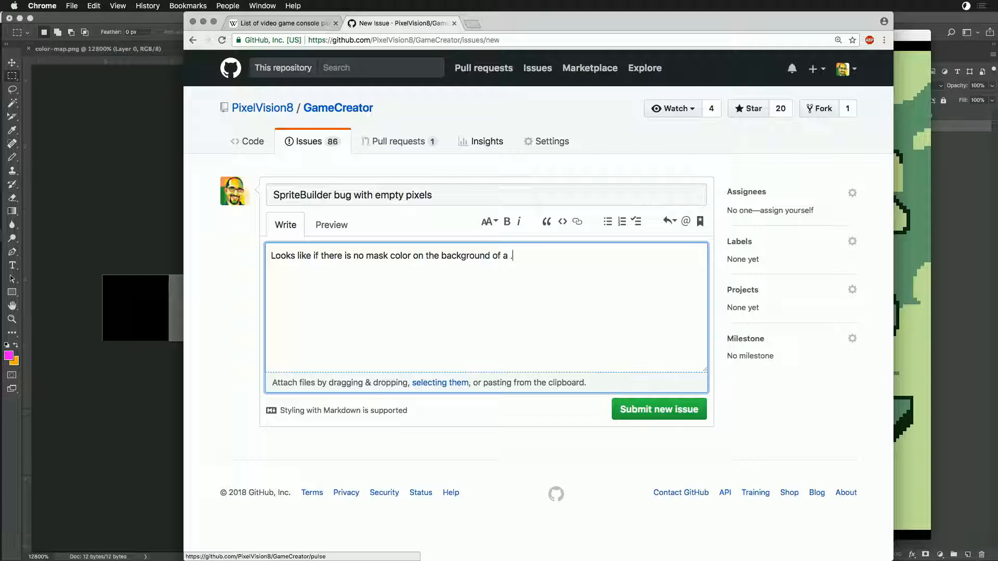
{"action": "type", "text": "ecne"}
{"action": "key", "text": "BackSpace"}
{"action": "key", "text": "BackSpace"}
{"action": "type", "text": "nce in the sprite builder "}
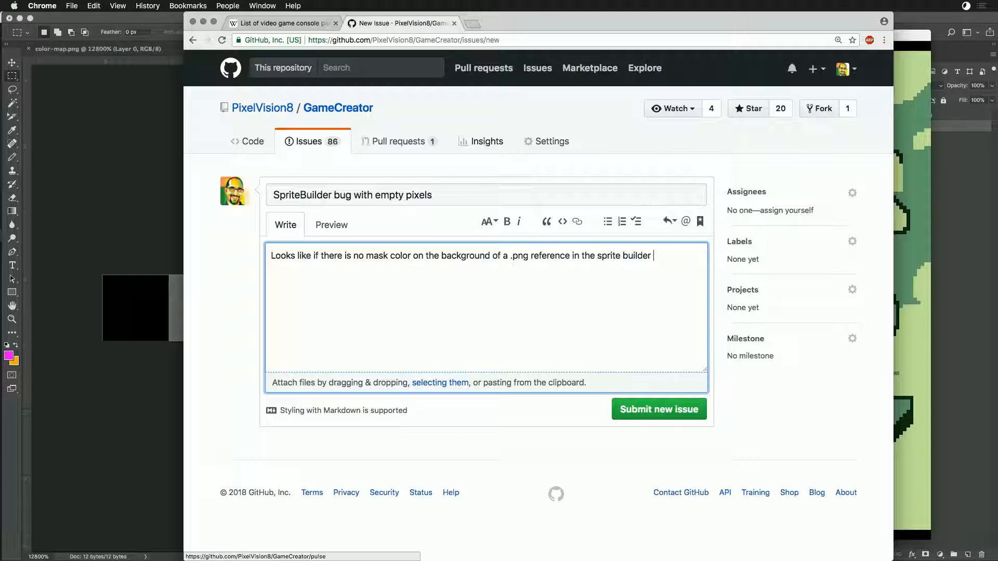
{"action": "type", "text": "folder, the op"}
- Complete the comment's sentence with "folder, empty sprites are set to 0 instead of -1 creating graphic glitches."
{"action": "key", "text": "BackSpace"}
{"action": "key", "text": "BackSpace"}
{"action": "type", "text": "empty sprites are set to 0 instead of -1 creating grap"}
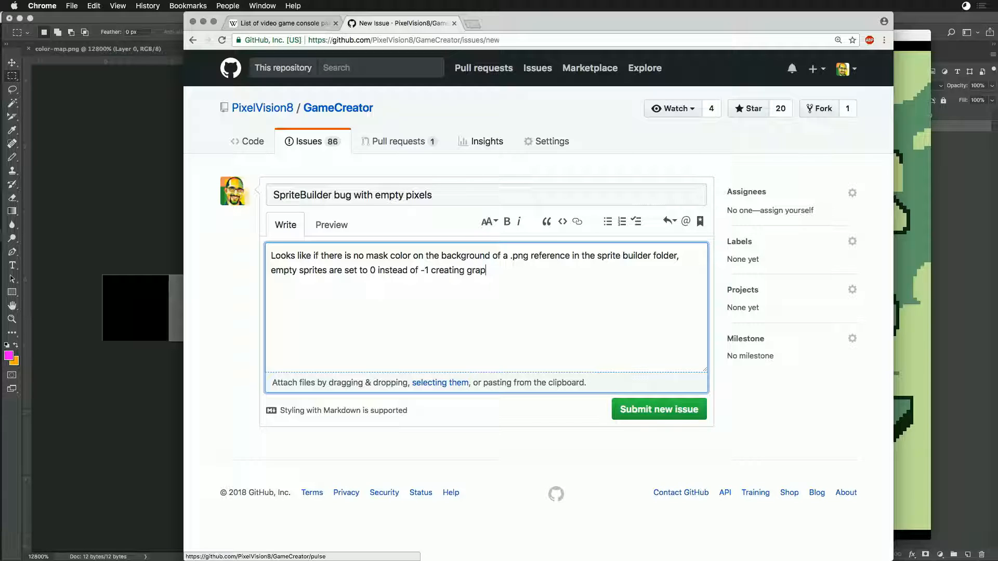
{"action": "type", "text": "ches."}
- Assign the new issue to the signed-in account
{"action": "left_click", "coordinate": [855, 192]}
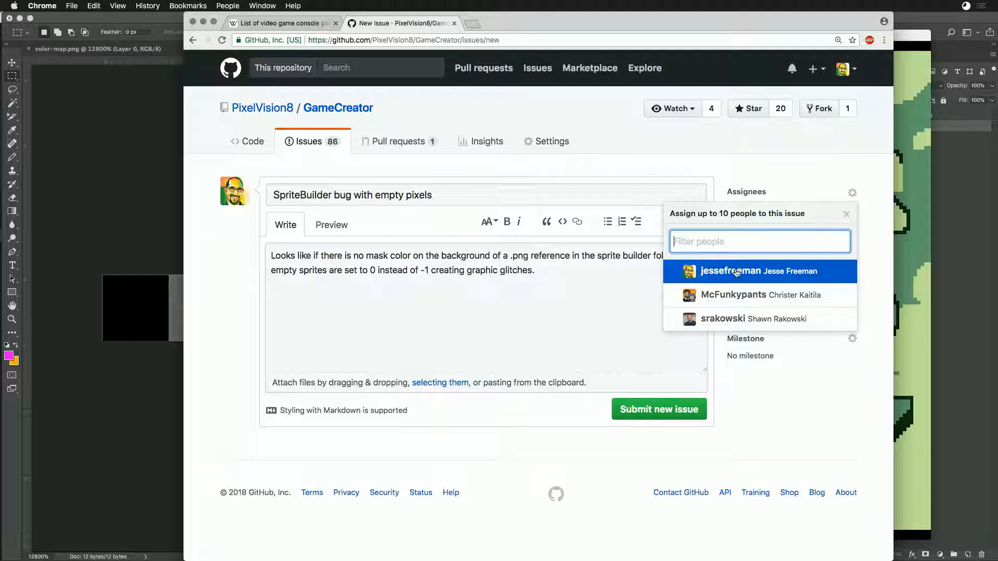
{"action": "left_click", "coordinate": [737, 273]}
{"action": "left_click", "coordinate": [862, 218]}
- Label the issue as bug and set its milestone to "v0.8.0a Release - Stable Release"
{"action": "left_click", "coordinate": [853, 243]}
{"action": "left_click", "coordinate": [769, 327]}
{"action": "left_click", "coordinate": [872, 300]}
{"action": "left_click", "coordinate": [852, 341]}
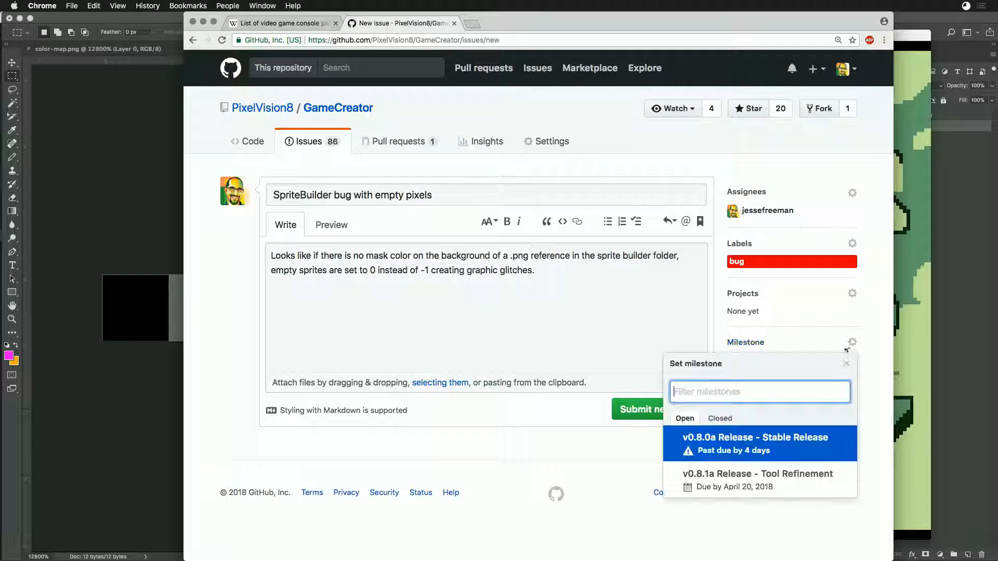
{"action": "left_click", "coordinate": [755, 439]}
- Attach the 10 54 24 am screenshot from the Desktop folder on a new line below the issue comment's text
{"action": "left_click", "coordinate": [547, 317]}
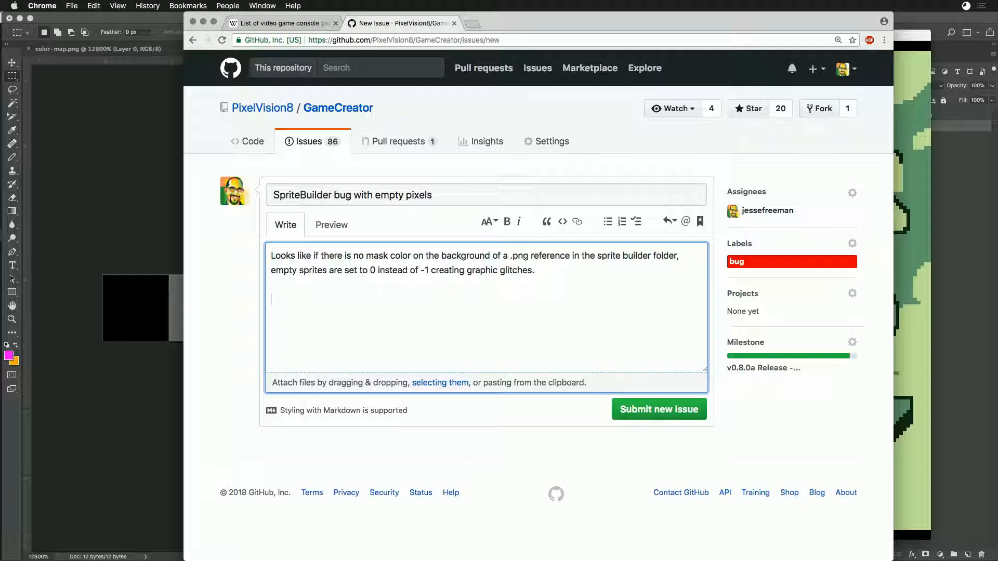
{"action": "key", "text": "super+Tab"}
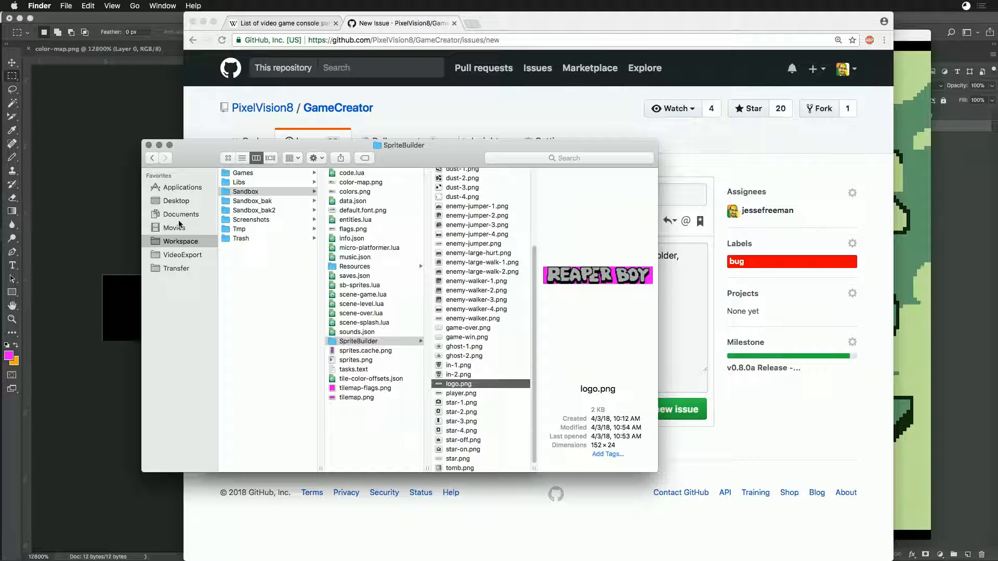
{"action": "left_click", "coordinate": [176, 201]}
{"action": "left_click_drag", "start_coordinate": [432, 154], "coordinate": [343, 290]}
{"action": "left_click_drag", "start_coordinate": [221, 328], "coordinate": [615, 323]}
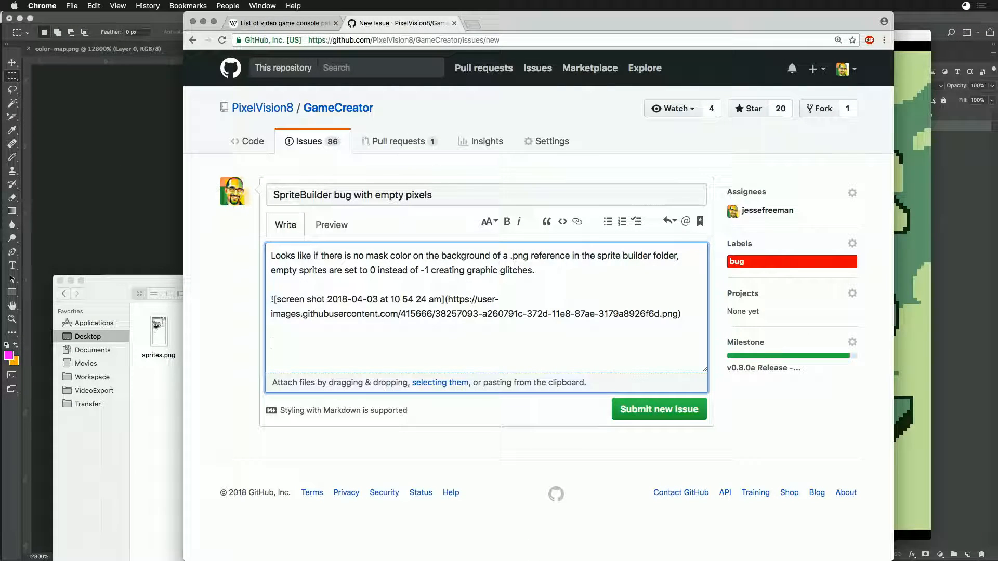
- Attach the 10 54 52 am screenshot from the Desktop folder below the first image in the comment
{"action": "left_click", "coordinate": [155, 284]}
{"action": "left_click_drag", "start_coordinate": [274, 324], "coordinate": [606, 349]}
{"action": "left_click", "coordinate": [118, 287]}
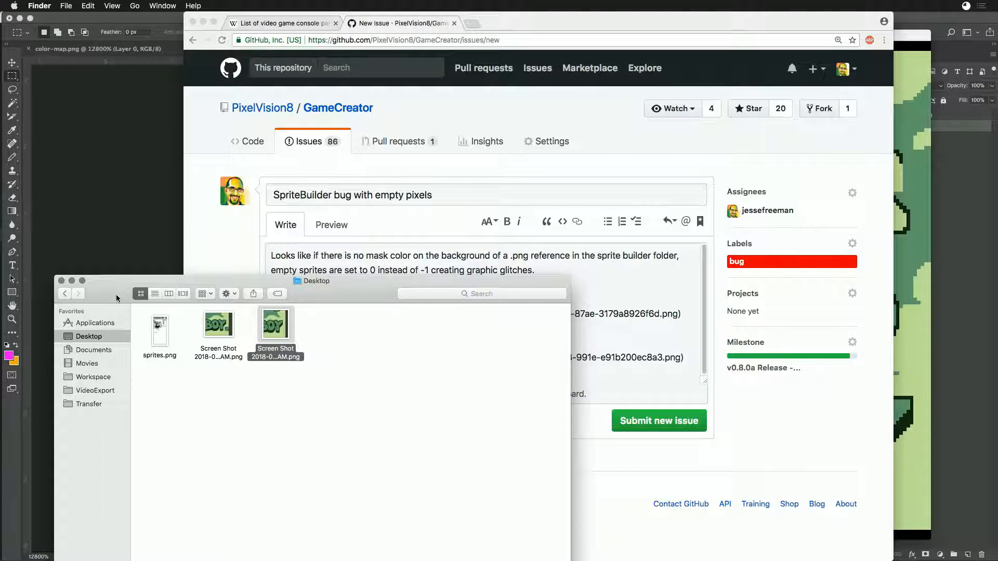
{"action": "left_click", "coordinate": [650, 336]}
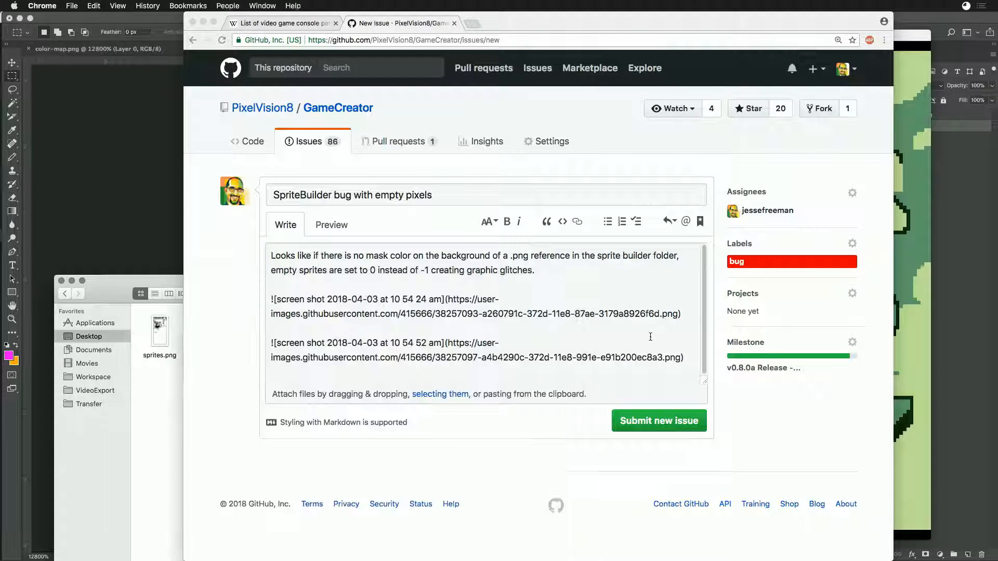
- Submit the new issue and look over the published post with its screenshots
{"action": "left_click", "coordinate": [664, 422]}
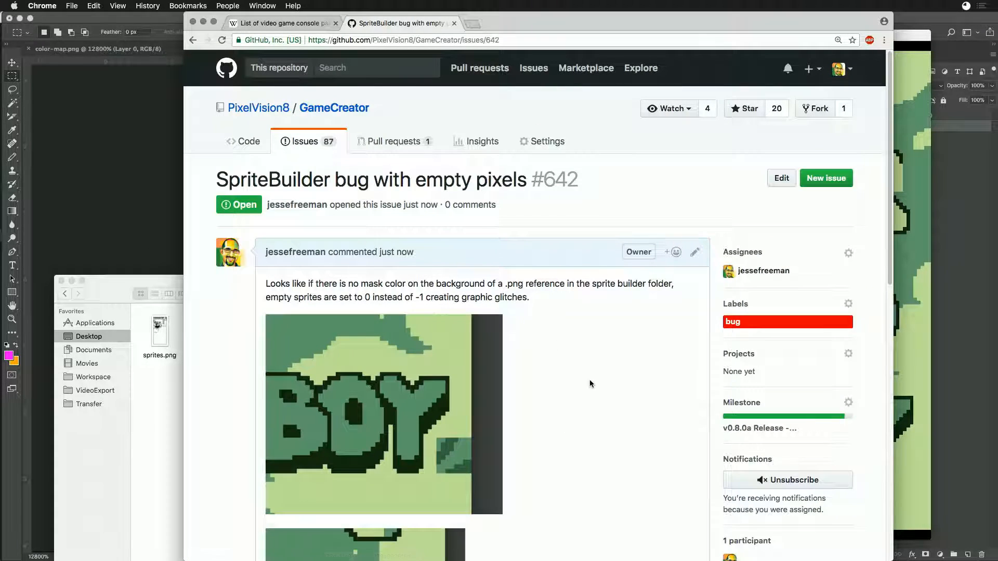
{"action": "scroll", "coordinate": [598, 376], "scroll_direction": "down", "scroll_amount": 10}
{"action": "scroll", "coordinate": [631, 367], "scroll_direction": "up", "scroll_amount": 5}
{"action": "left_click", "coordinate": [966, 5]}
{"action": "left_click", "coordinate": [981, 31]}
{"action": "left_click", "coordinate": [687, 204]}
- Switch to Photoshop by way of Game Creator Pro, bring up the sprites.png document and try to close it
{"action": "key", "text": "super+Tab"}
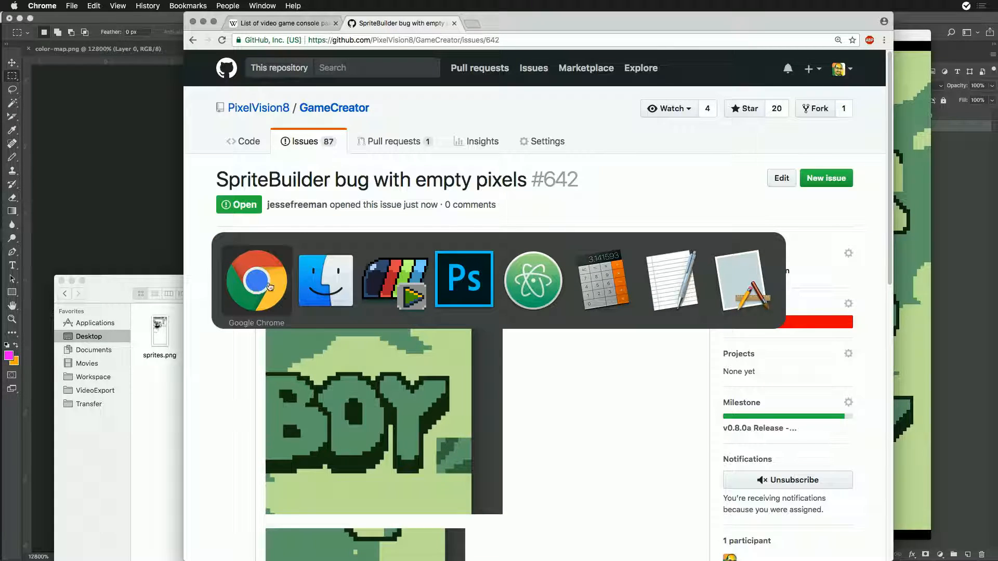
{"action": "left_click", "coordinate": [395, 280]}
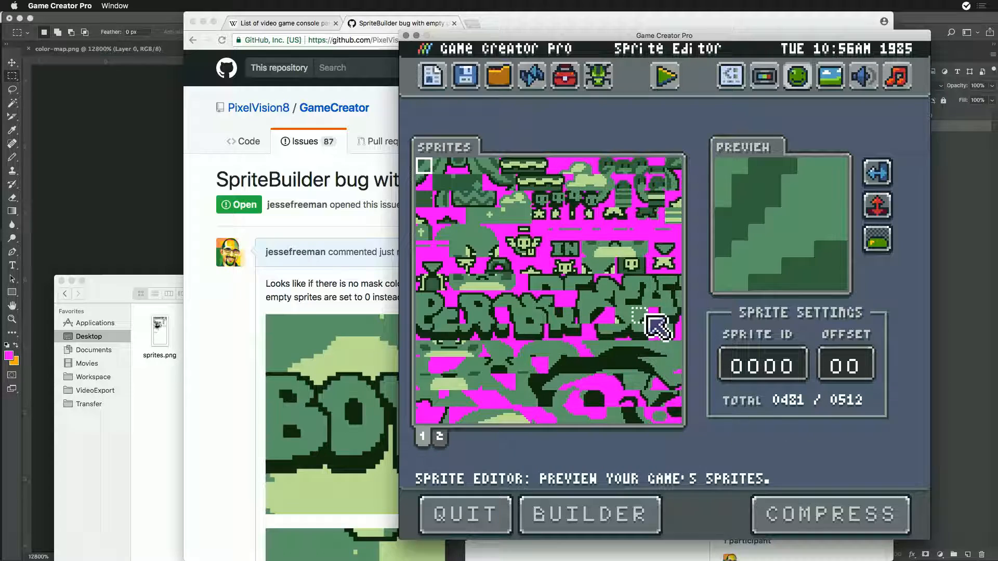
{"action": "key", "text": "super+Tab"}
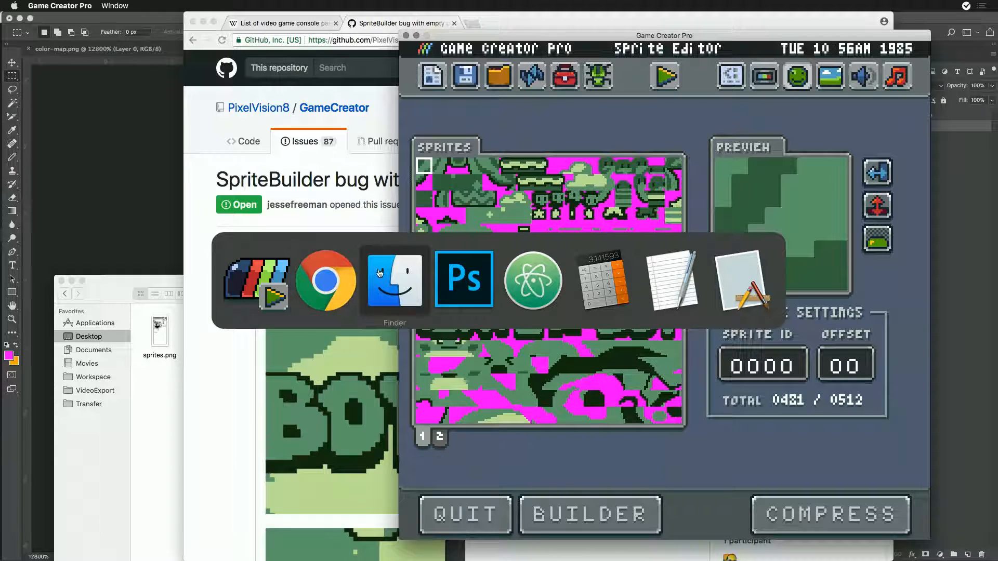
{"action": "left_click", "coordinate": [462, 299]}
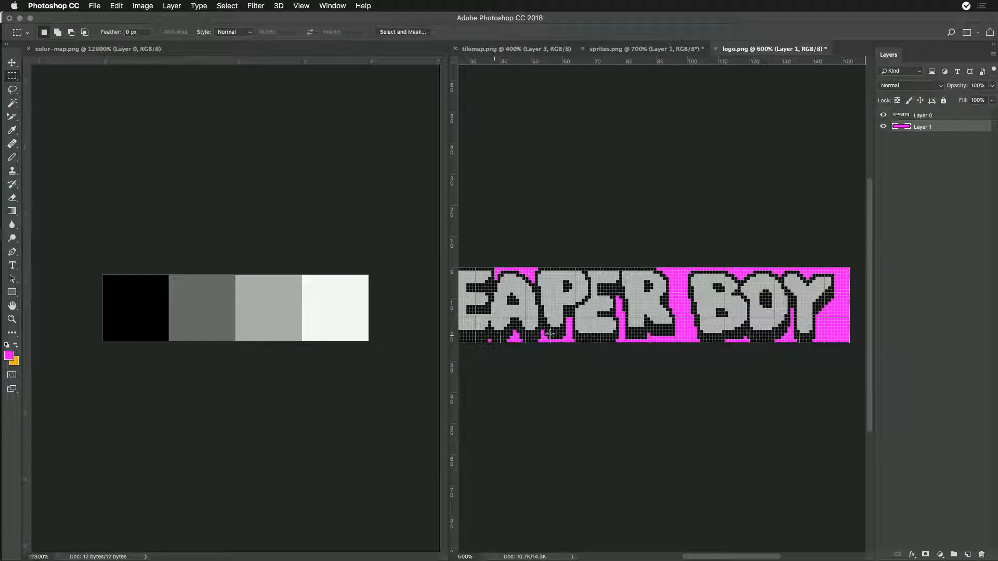
{"action": "left_click", "coordinate": [492, 48]}
{"action": "left_click", "coordinate": [645, 48]}
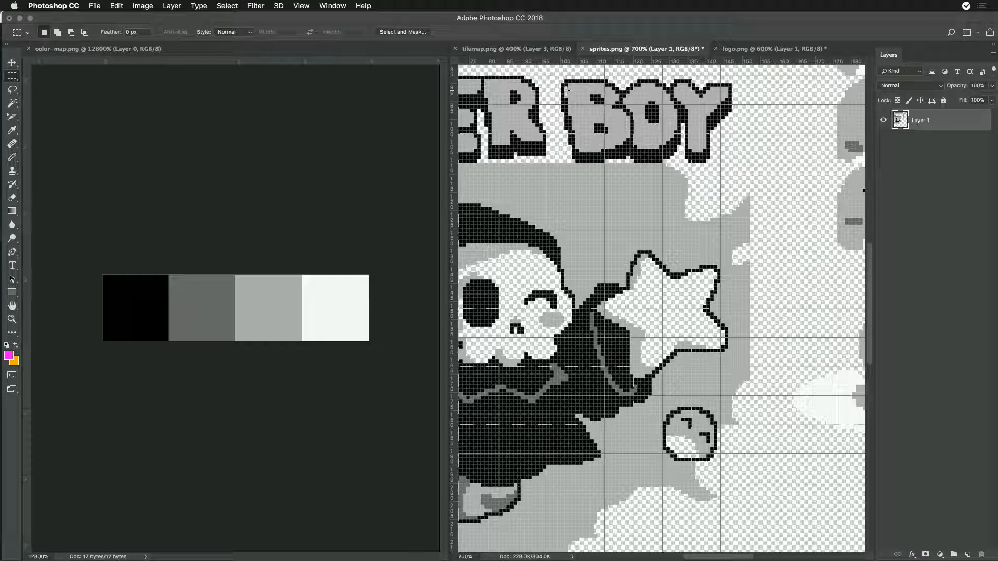
{"action": "key", "text": "super+w"}
{"action": "left_click", "coordinate": [530, 195]}
- Switch to Finder and move sprites.cache.png from the Sandbox folder to the Trash
{"action": "key", "text": "super+Tab"}
{"action": "key", "text": "super+Tab"}
{"action": "key", "text": "super+Tab"}
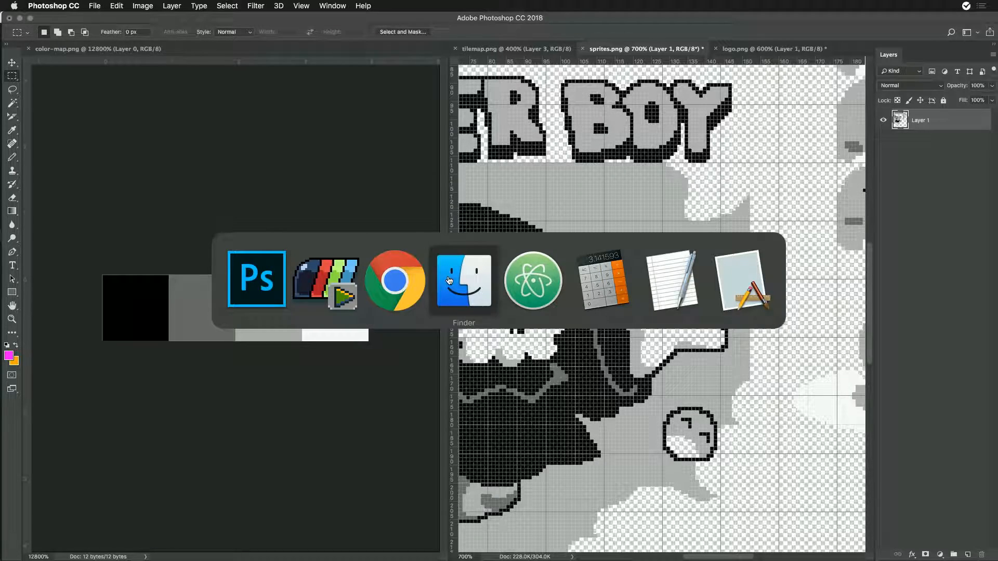
{"action": "left_click", "coordinate": [399, 186]}
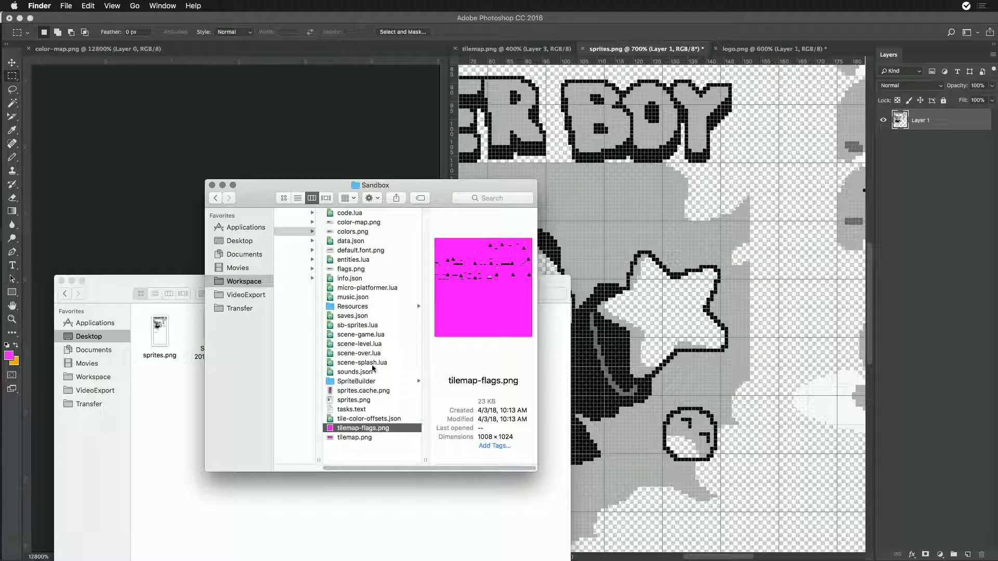
{"action": "left_click", "coordinate": [338, 392]}
{"action": "right_click", "coordinate": [338, 392]}
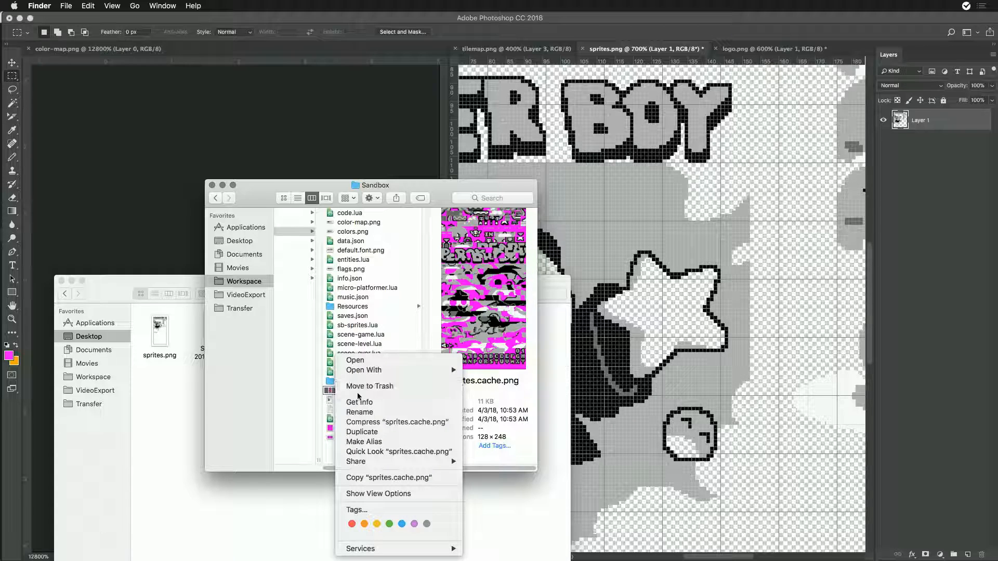
{"action": "left_click", "coordinate": [368, 387]}
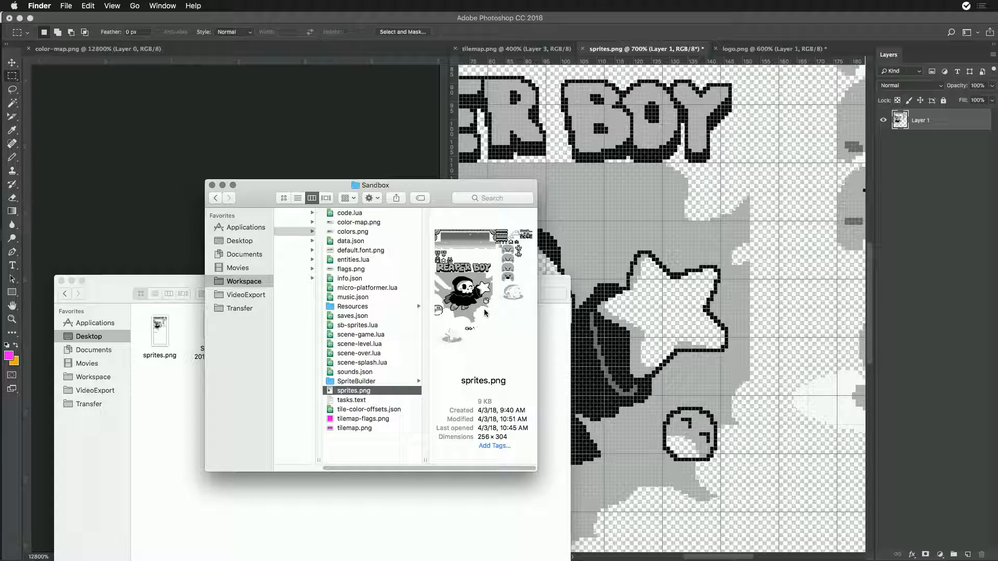
- Open sprites.png from the Sandbox folder in Photoshop and update the open document from the disk copy
{"action": "double_click", "coordinate": [334, 390]}
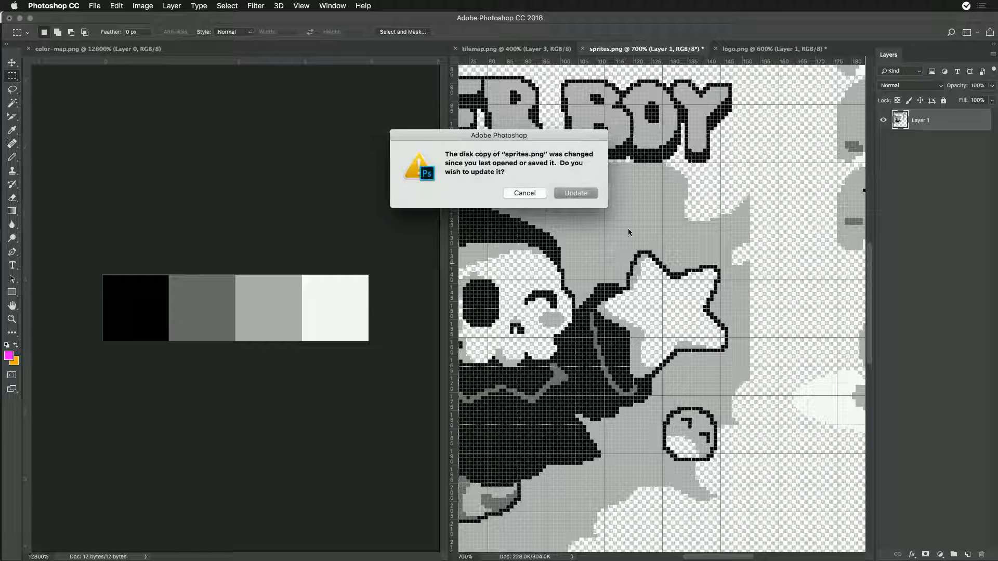
{"action": "left_click", "coordinate": [576, 193]}
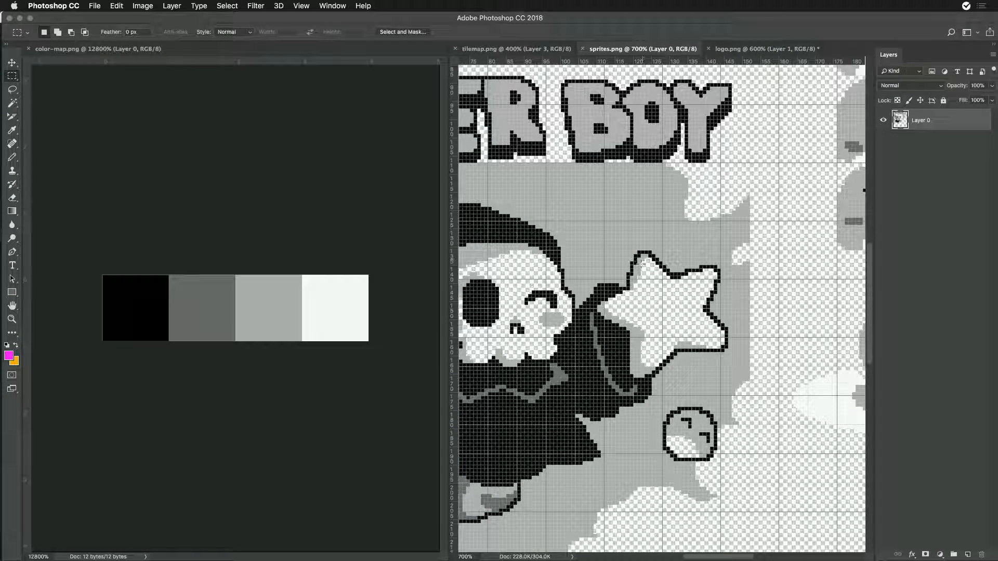
{"action": "mouse_move", "coordinate": [722, 142]}
{"action": "left_mouse_down"}
{"action": "mouse_move", "coordinate": [738, 163]}
{"action": "mouse_move", "coordinate": [750, 167]}
{"action": "mouse_move", "coordinate": [750, 158]}
{"action": "left_mouse_up"}
- Switch to Game Creator Pro, reload the project's sprites and generate the sprite builder file
{"action": "key", "text": "super+Tab"}
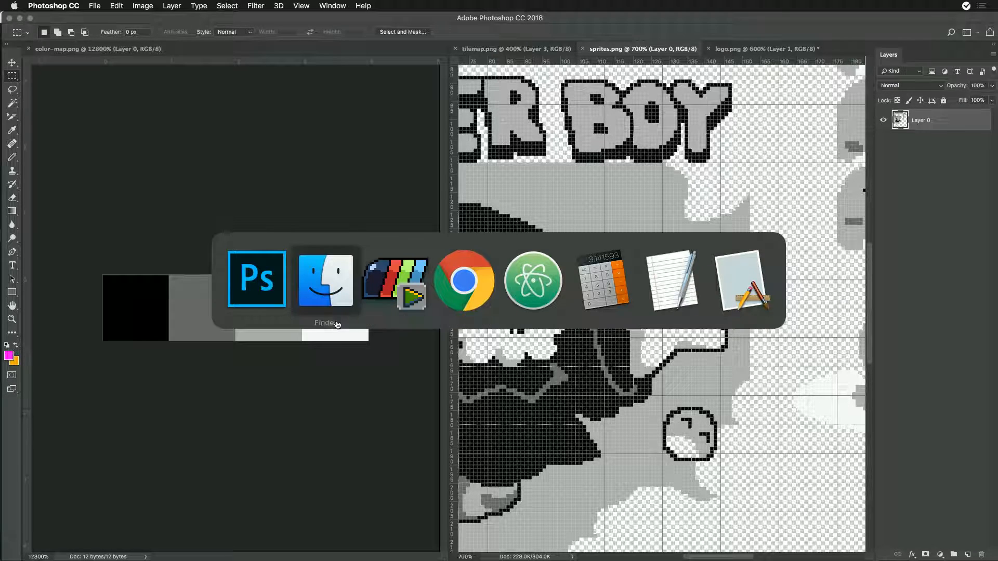
{"action": "left_click", "coordinate": [407, 281]}
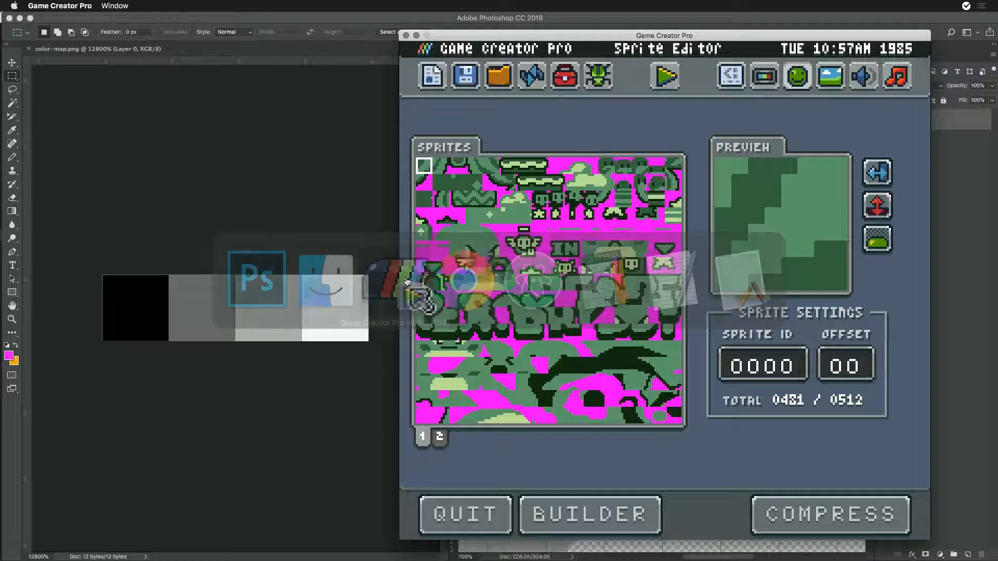
{"action": "left_click", "coordinate": [538, 78]}
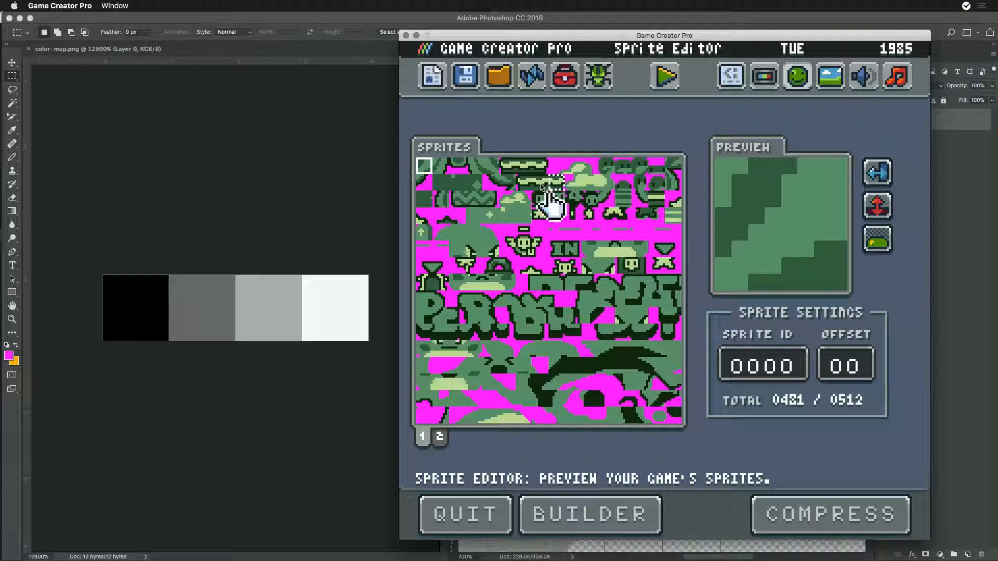
{"action": "left_click", "coordinate": [572, 520]}
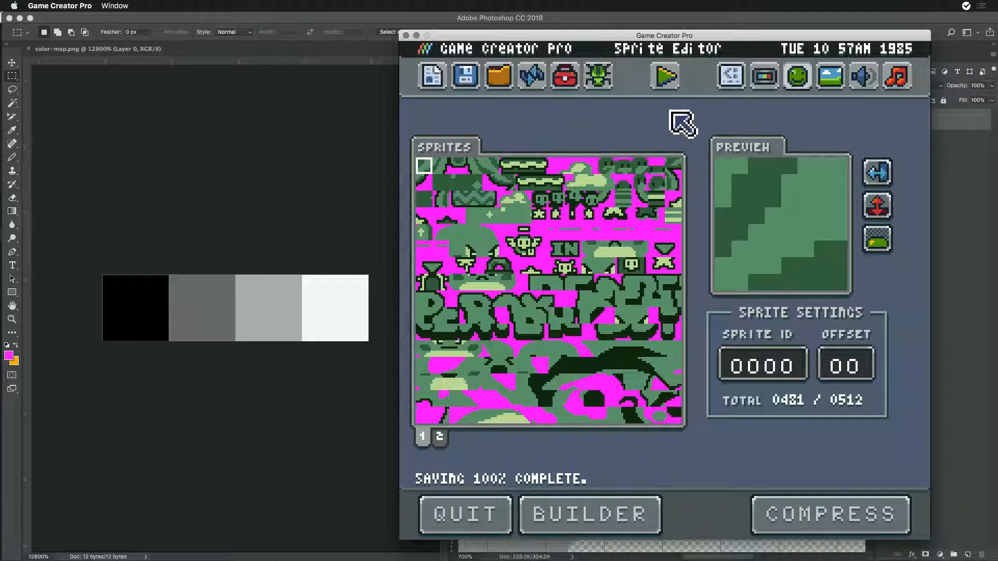
- Run the game to check the splash screen, and return to the Sprite Editor
{"action": "left_click", "coordinate": [665, 76]}
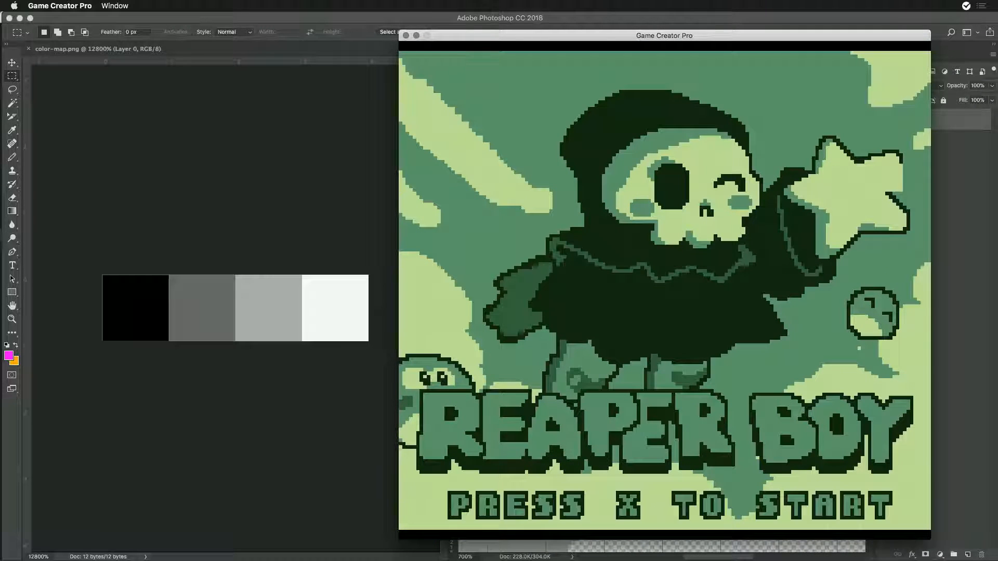
{"action": "key", "text": "Escape"}
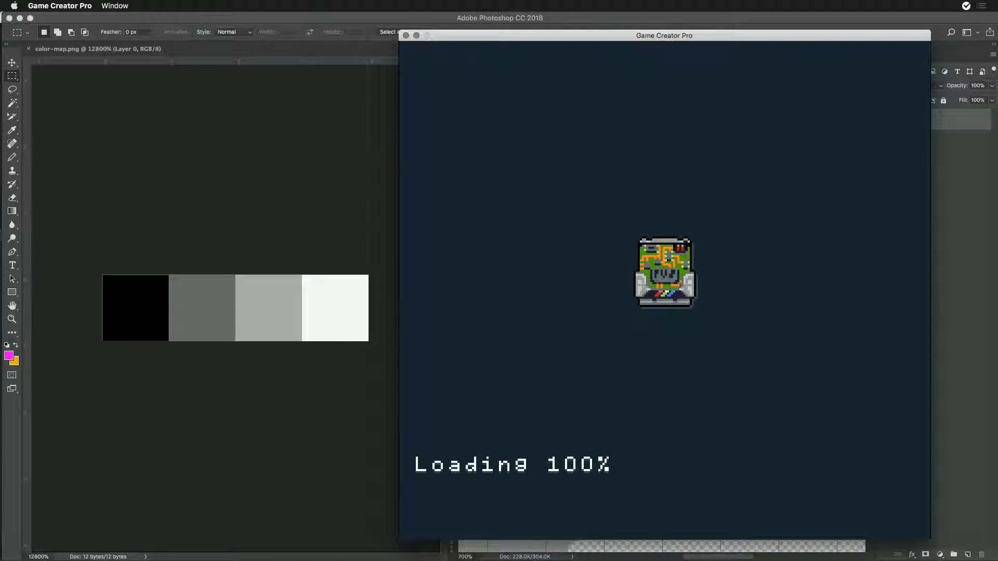
- In Photoshop, place a magenta-filled layer beneath the sprites.png artwork, merge both layers and save the file
{"action": "key", "text": "super+Tab"}
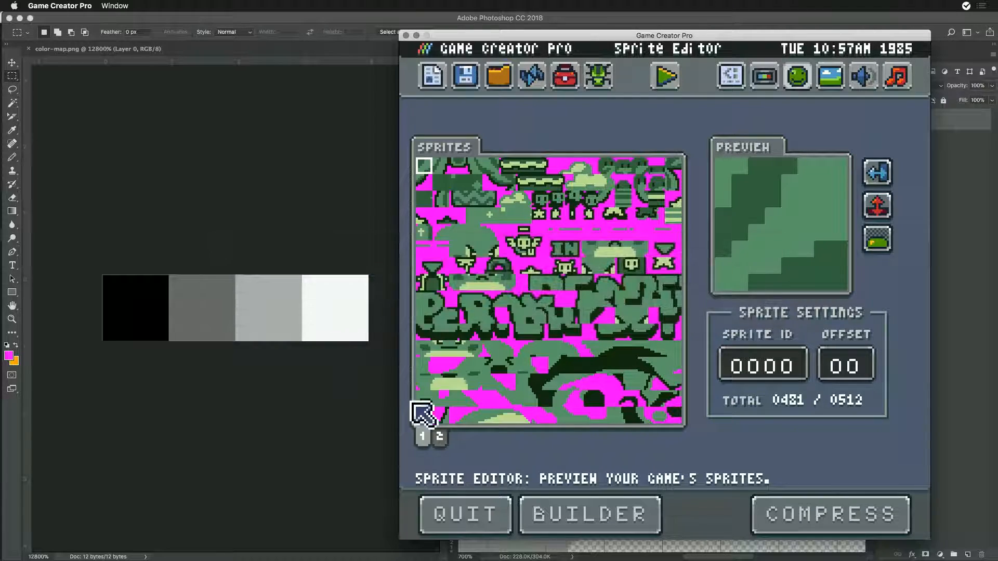
{"action": "key", "text": "super+Tab"}
{"action": "left_click", "coordinate": [339, 281]}
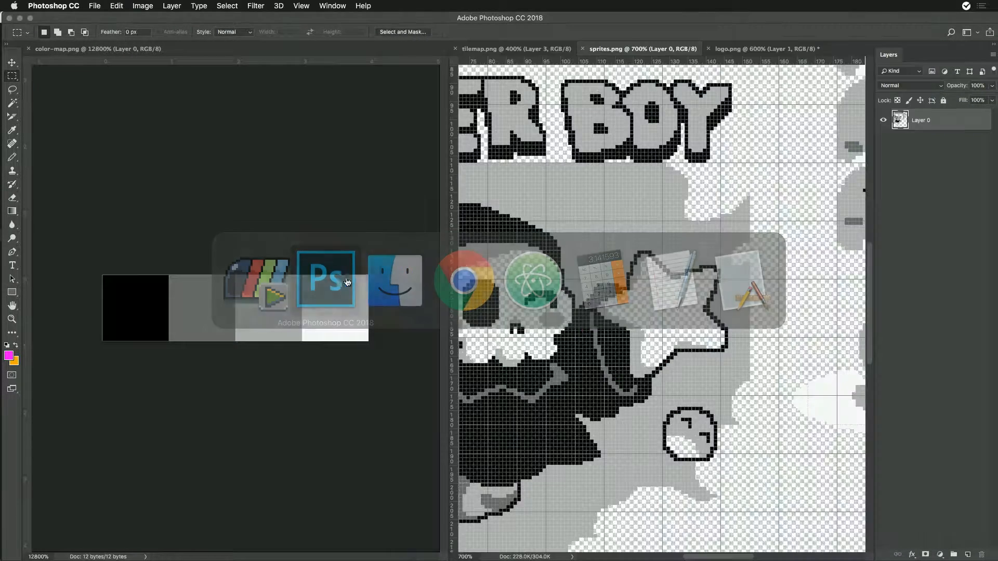
{"action": "left_click", "coordinate": [968, 554]}
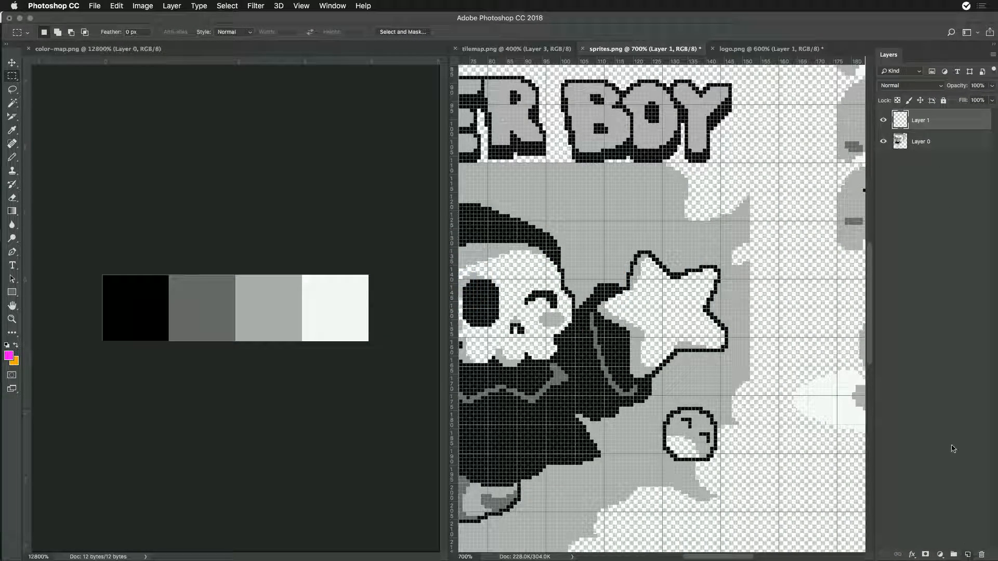
{"action": "left_click_drag", "start_coordinate": [920, 120], "coordinate": [920, 152]}
{"action": "key", "text": "alt+BackSpace"}
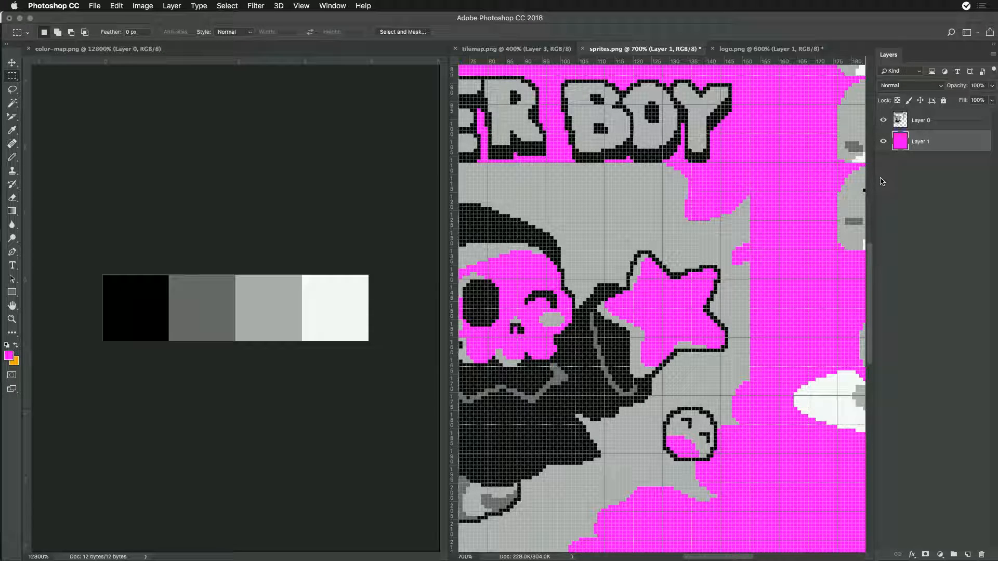
{"action": "left_click", "coordinate": [917, 120], "text": "shift"}
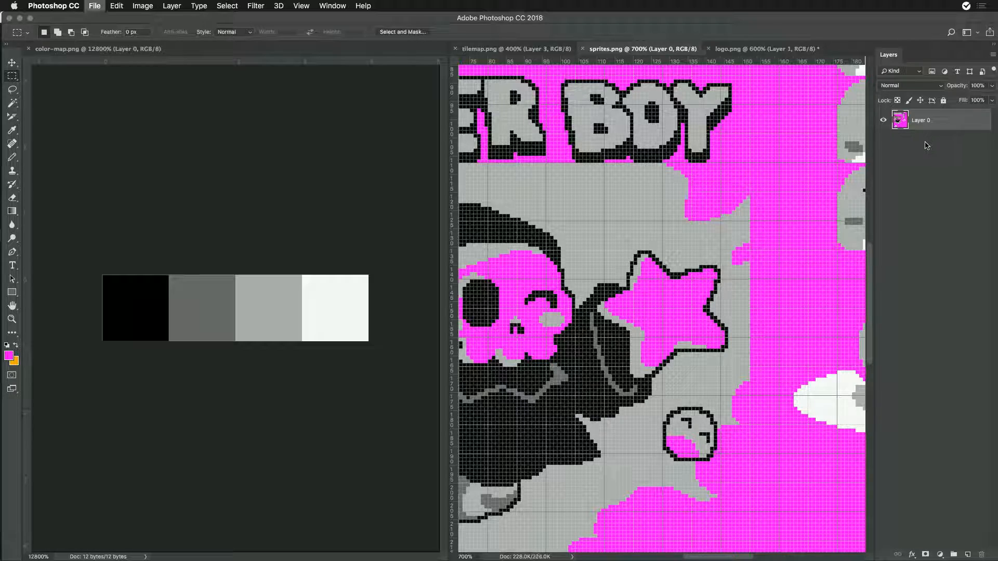
- Switch to Game Creator Pro, reload the sprites from the updated file and inspect both sprite pages
{"action": "key", "text": "super+Tab"}
{"action": "left_click", "coordinate": [353, 275]}
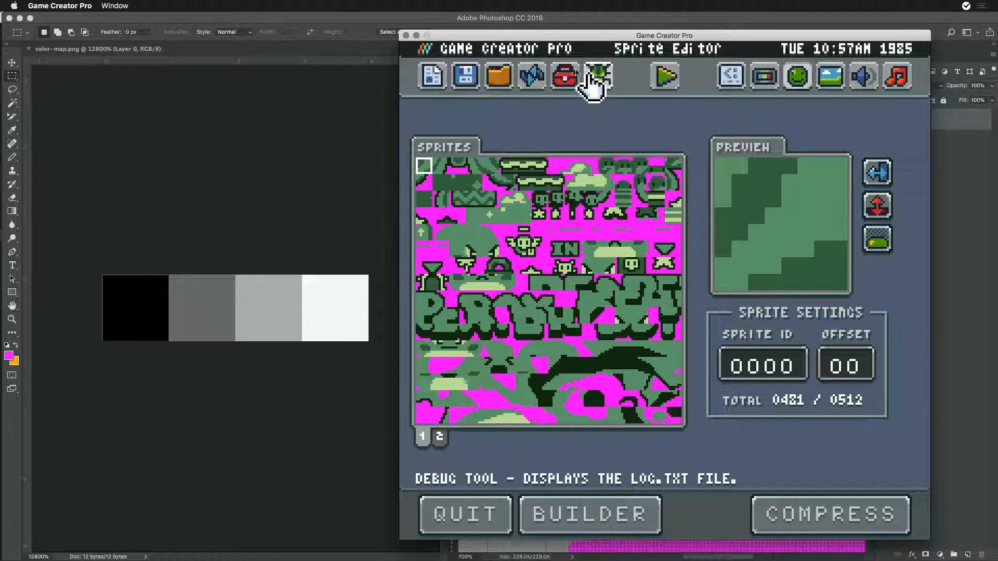
{"action": "left_click", "coordinate": [533, 77]}
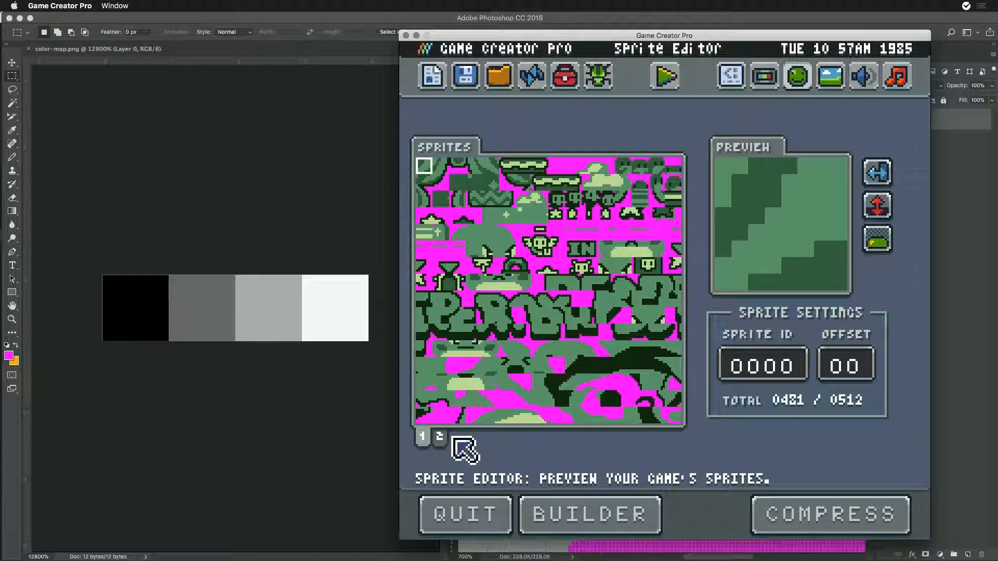
{"action": "left_click", "coordinate": [440, 437]}
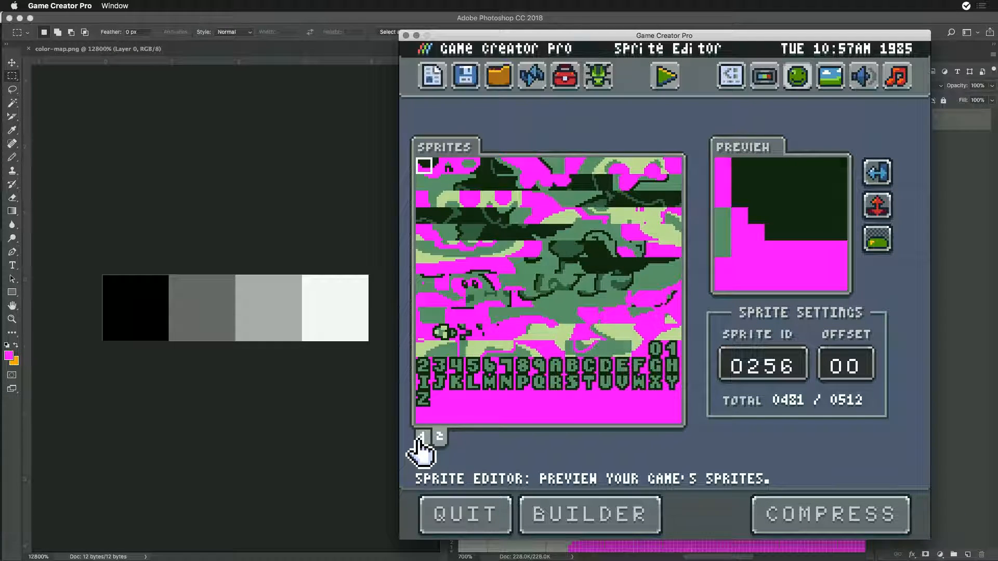
{"action": "left_click", "coordinate": [422, 438]}
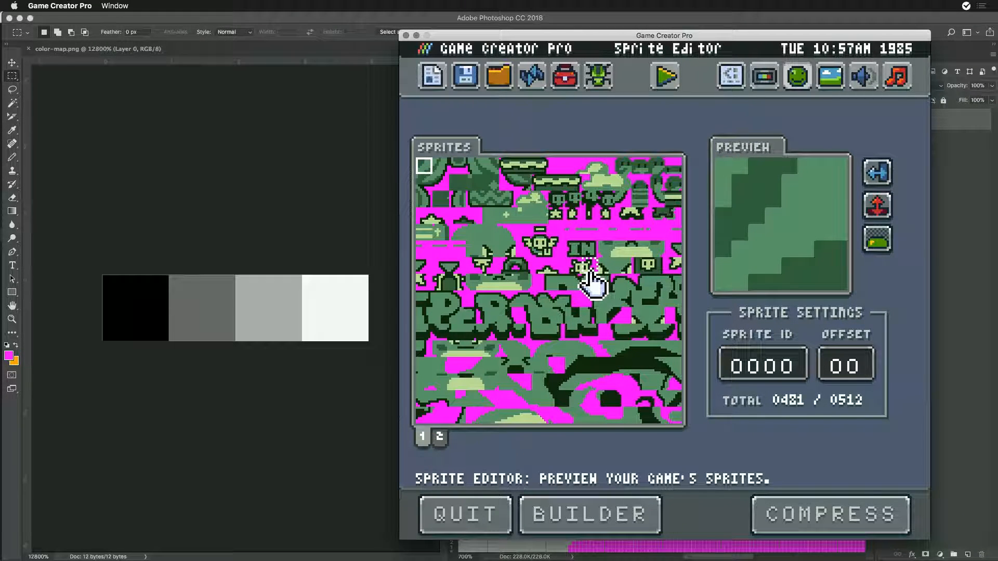
- Regenerate the sprite builder file and run the game to check its splash screen
{"action": "left_click", "coordinate": [614, 520]}
{"action": "left_click", "coordinate": [661, 77]}
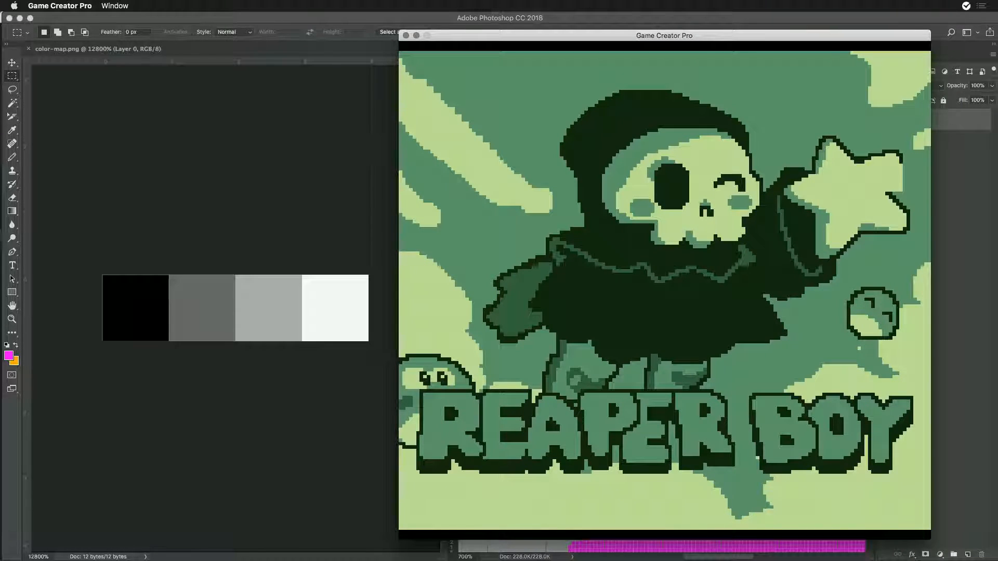
- Switch to Photoshop, hide the magenta layer in logo.png and export it for web as a transparent PNG-24, replacing the SpriteBuilder file
{"action": "key", "text": "Escape"}
{"action": "key", "text": "super+Tab"}
{"action": "left_click", "coordinate": [388, 286]}
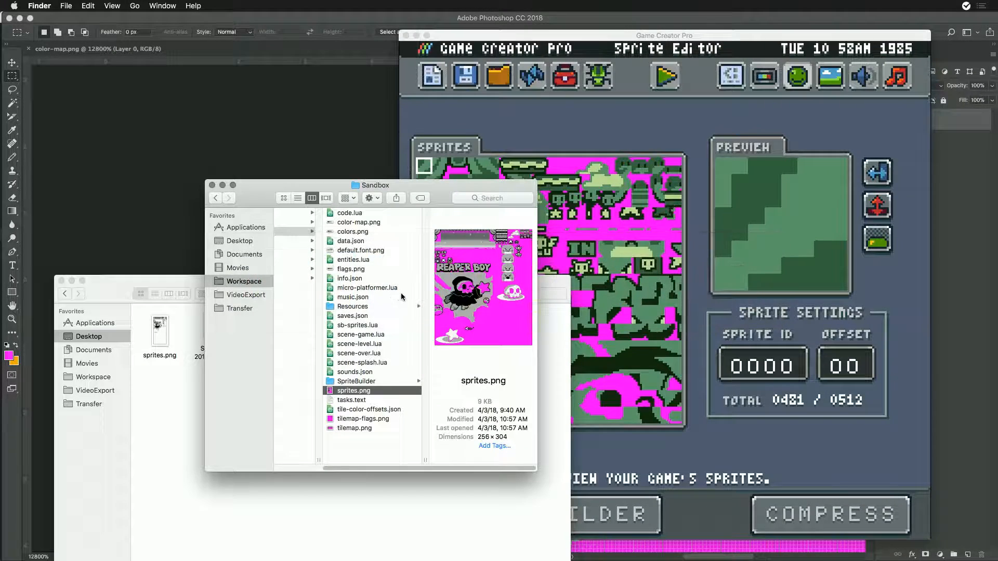
{"action": "left_click", "coordinate": [686, 21]}
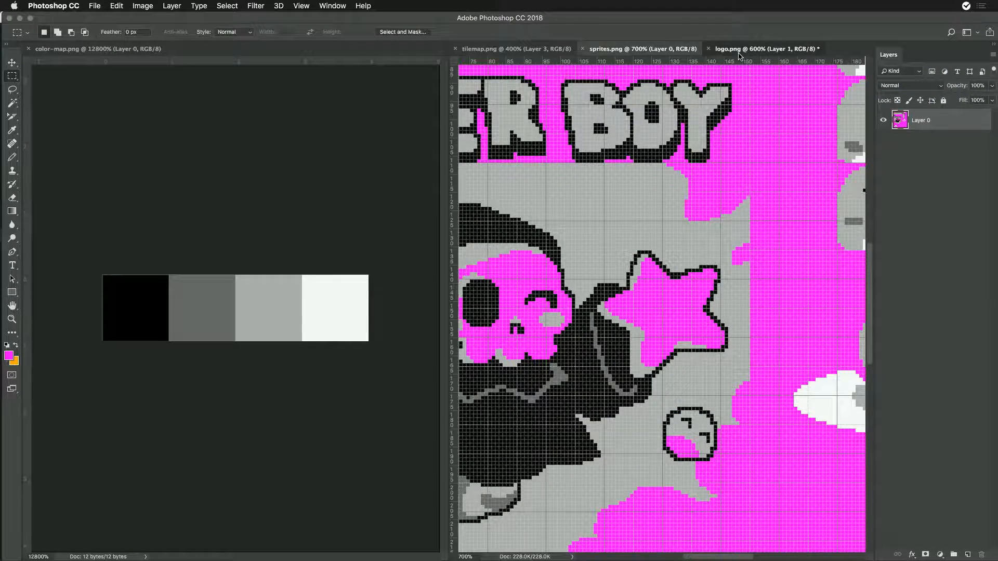
{"action": "left_click", "coordinate": [765, 49]}
{"action": "left_click", "coordinate": [884, 127]}
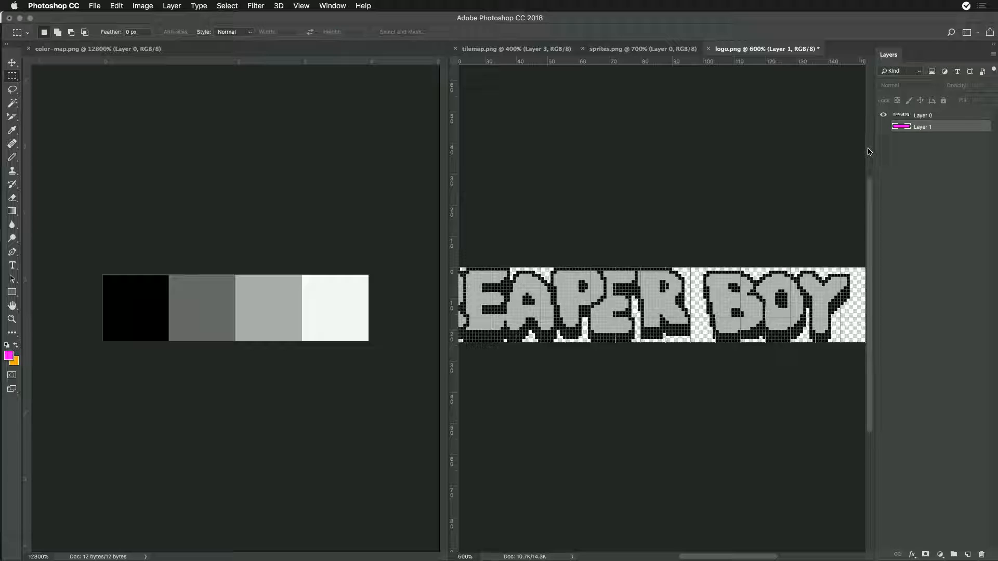
{"action": "key", "text": "super+alt+shift+s"}
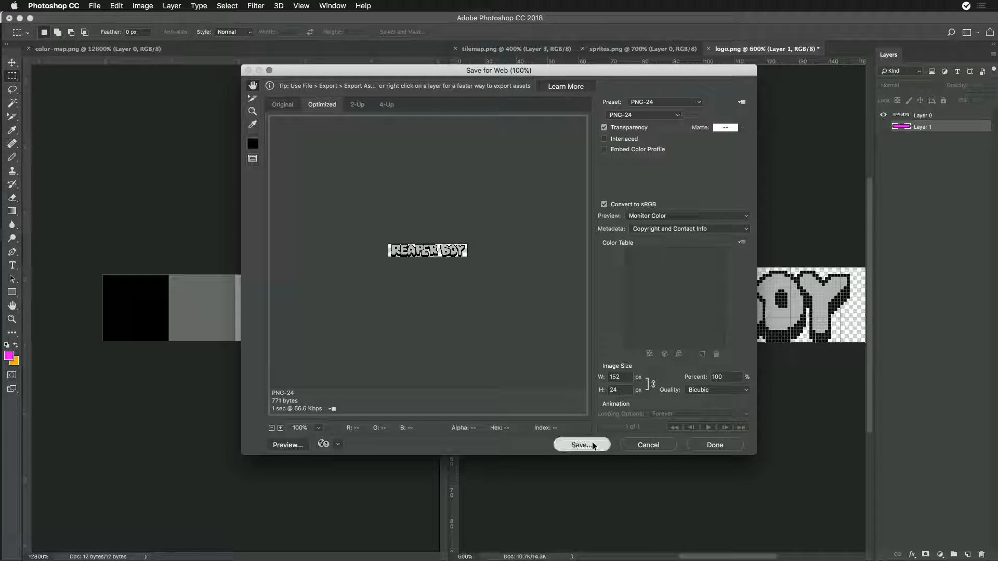
{"action": "left_click", "coordinate": [574, 382]}
{"action": "left_click", "coordinate": [689, 480]}
{"action": "left_click", "coordinate": [630, 290]}
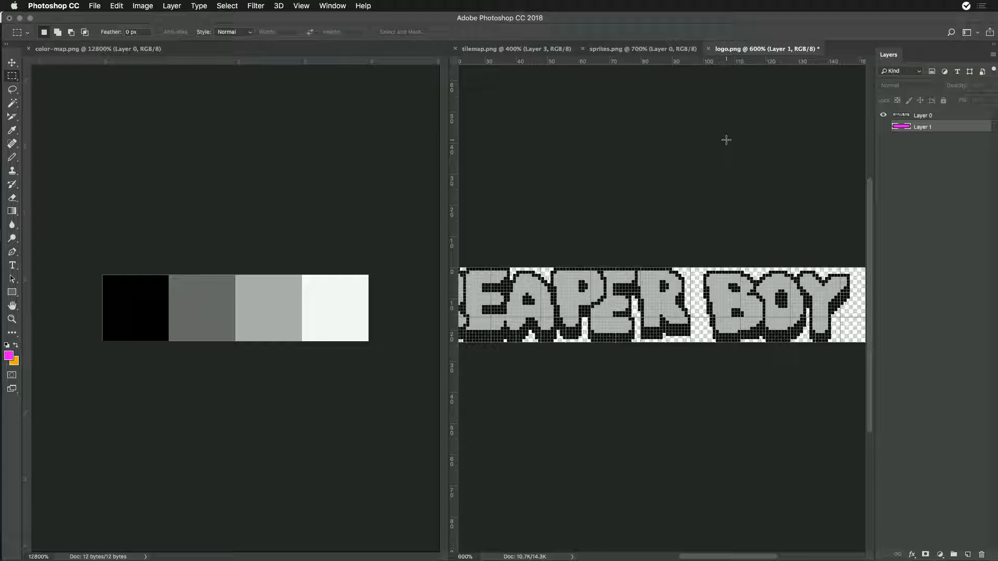
- Switch to Game Creator Pro, regenerate the sprite builder file with the transparent logo and run the game to check its splash screen
{"action": "key", "text": "super+Tab"}
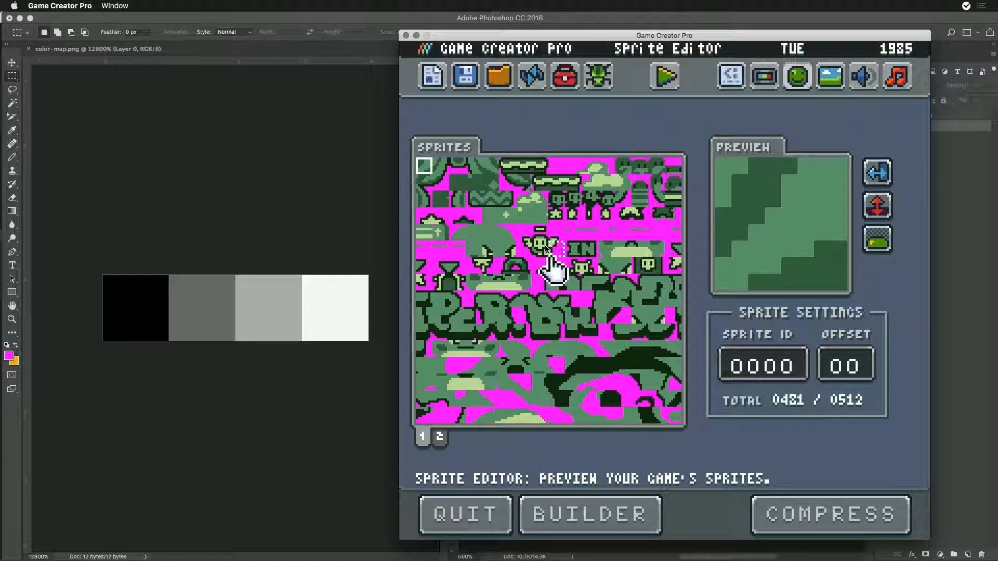
{"action": "left_click", "coordinate": [574, 512]}
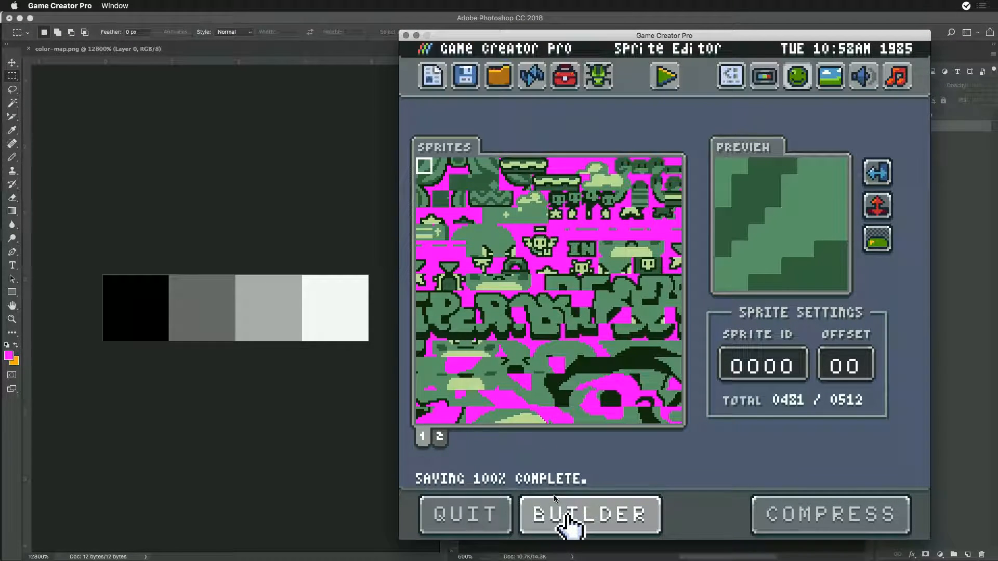
{"action": "left_click", "coordinate": [667, 84]}
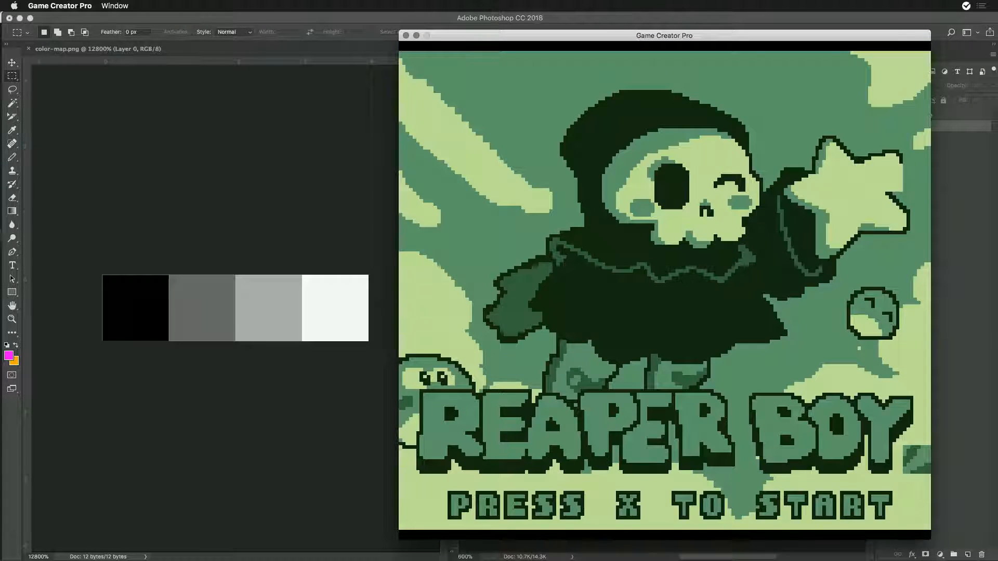
- Return to Photoshop, undo the magenta background fill and layer merge in sprites.png, and save the file with its transparent background
{"action": "key", "text": "super+Tab"}
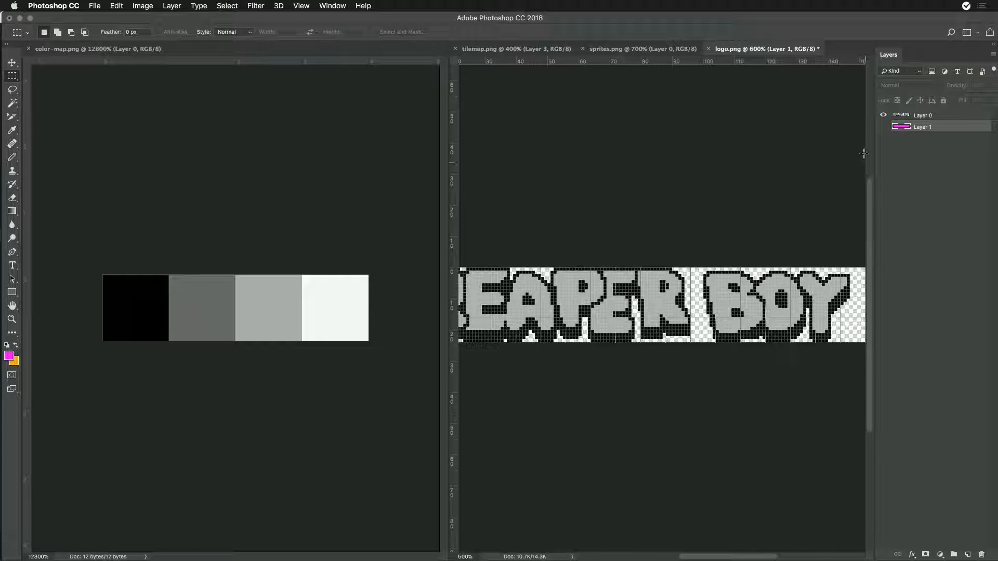
{"action": "left_click", "coordinate": [884, 128]}
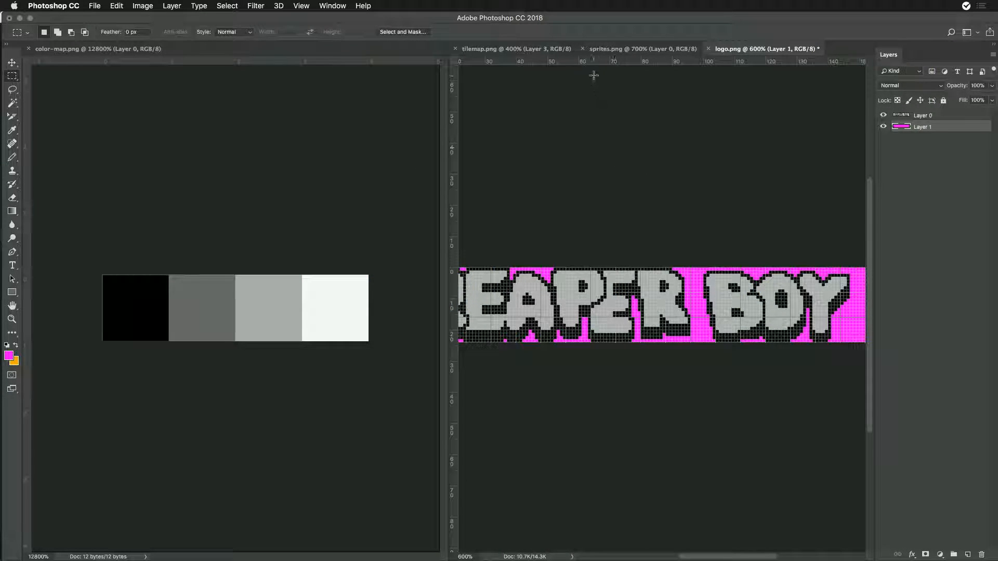
{"action": "left_click", "coordinate": [614, 48]}
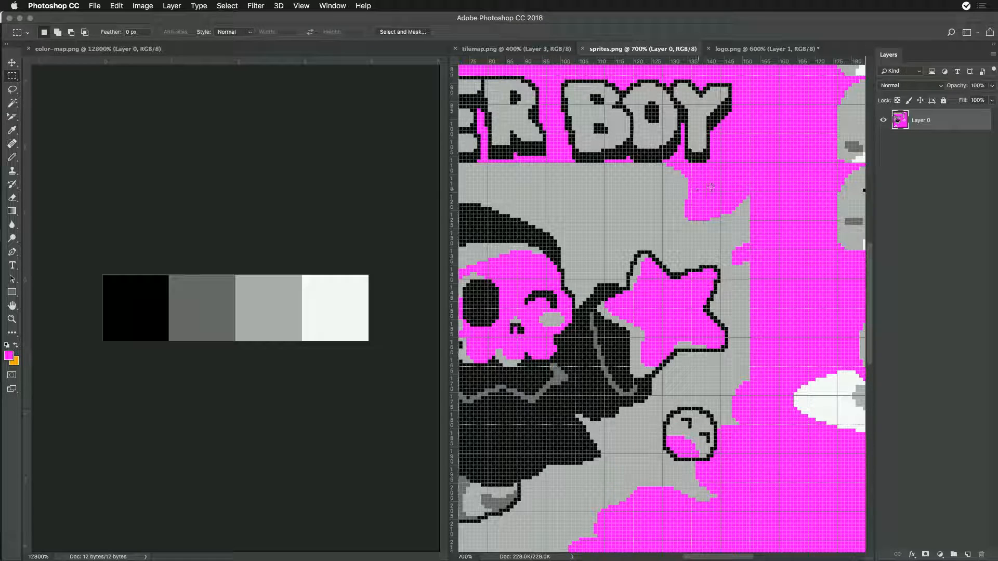
{"action": "key", "text": "super+z"}
{"action": "key", "text": "super+alt+z"}
{"action": "key", "text": "super+alt+z"}
{"action": "key", "text": "super+alt+z"}
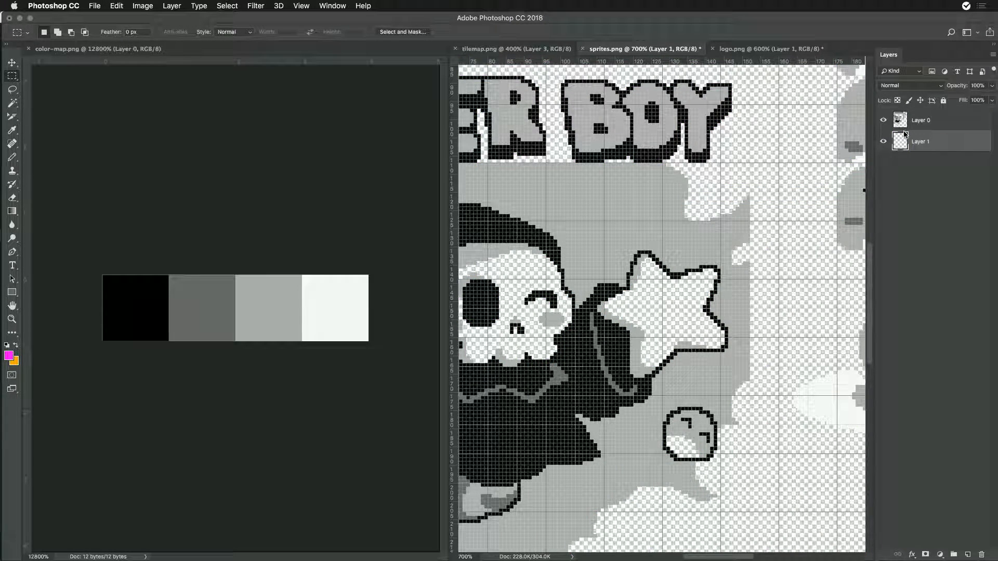
{"action": "key", "text": "super+s"}
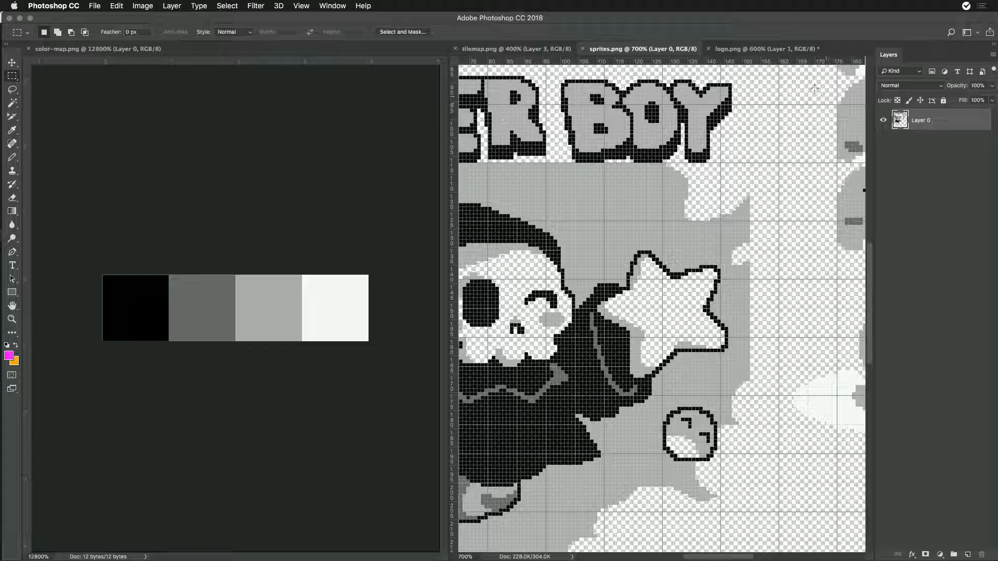
- Export logo.png again with its magenta layer hidden, replacing the file in the SpriteBuilder folder, and return to the sprites.png document
{"action": "left_click", "coordinate": [764, 48]}
{"action": "key", "text": "super+z"}
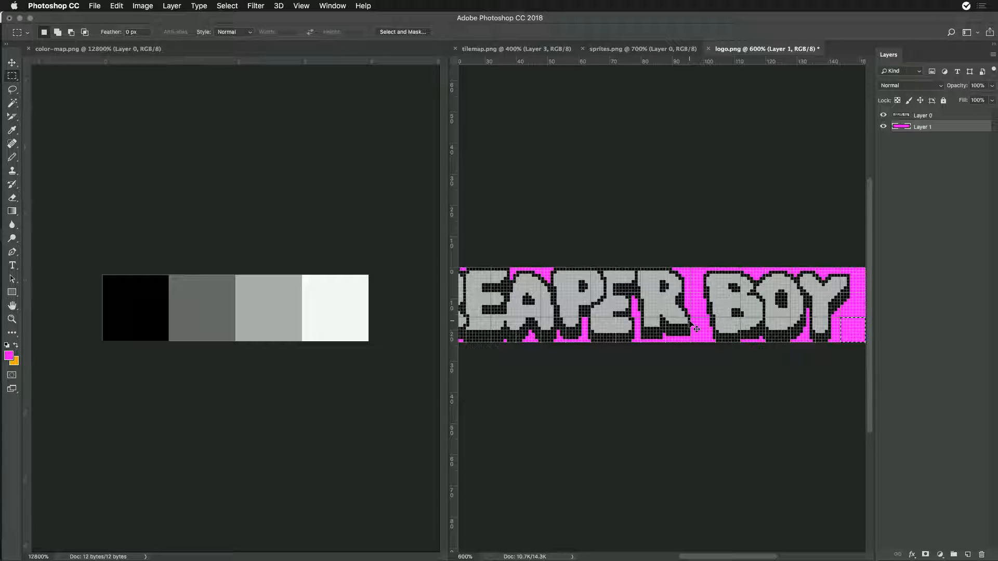
{"action": "left_click", "coordinate": [883, 130]}
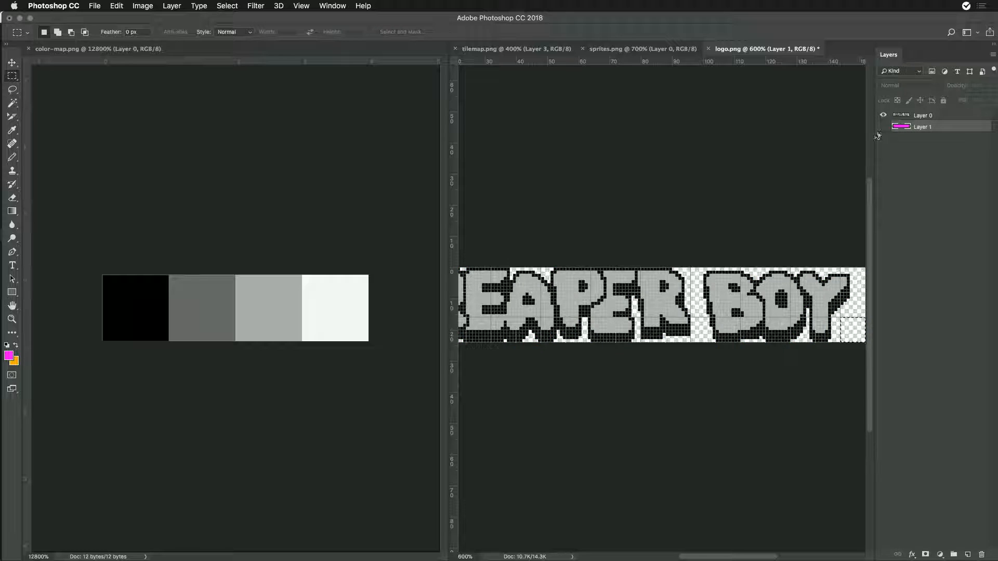
{"action": "key", "text": "super+alt+shift+s"}
{"action": "left_click", "coordinate": [582, 445]}
{"action": "left_click", "coordinate": [699, 484]}
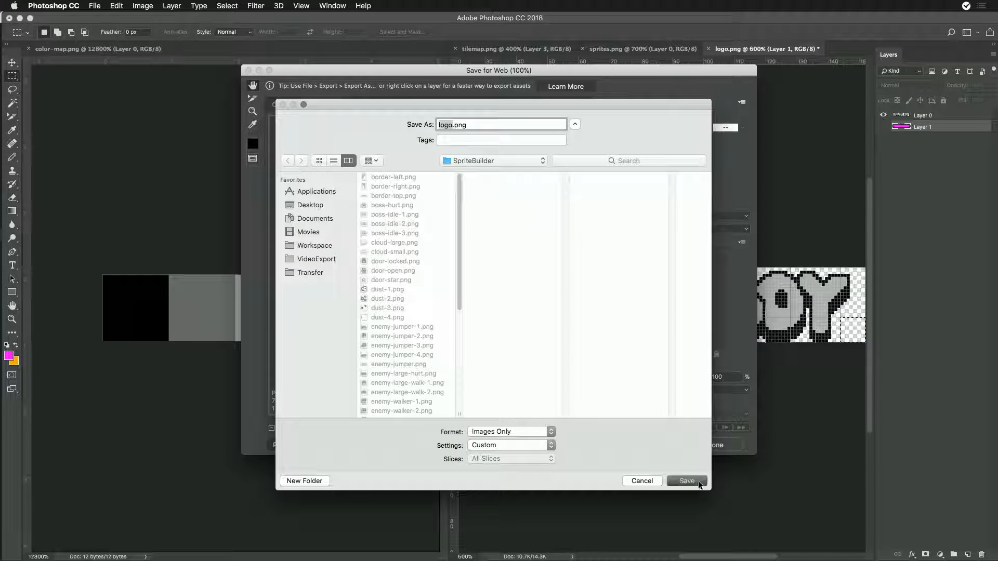
{"action": "left_click", "coordinate": [634, 289]}
{"action": "left_click", "coordinate": [762, 150]}
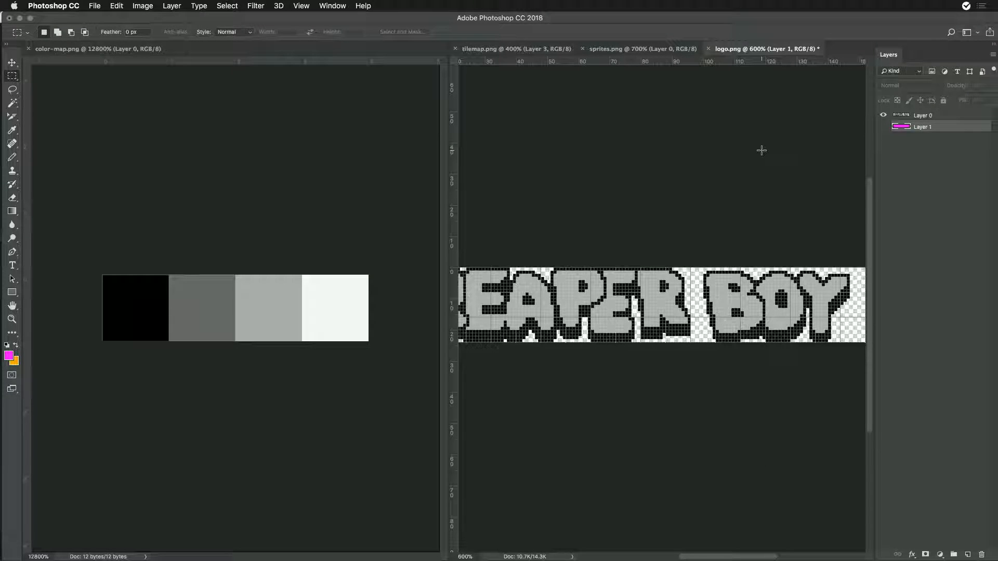
{"action": "key", "text": "super+s"}
{"action": "key", "text": "Escape"}
{"action": "left_click", "coordinate": [663, 49]}
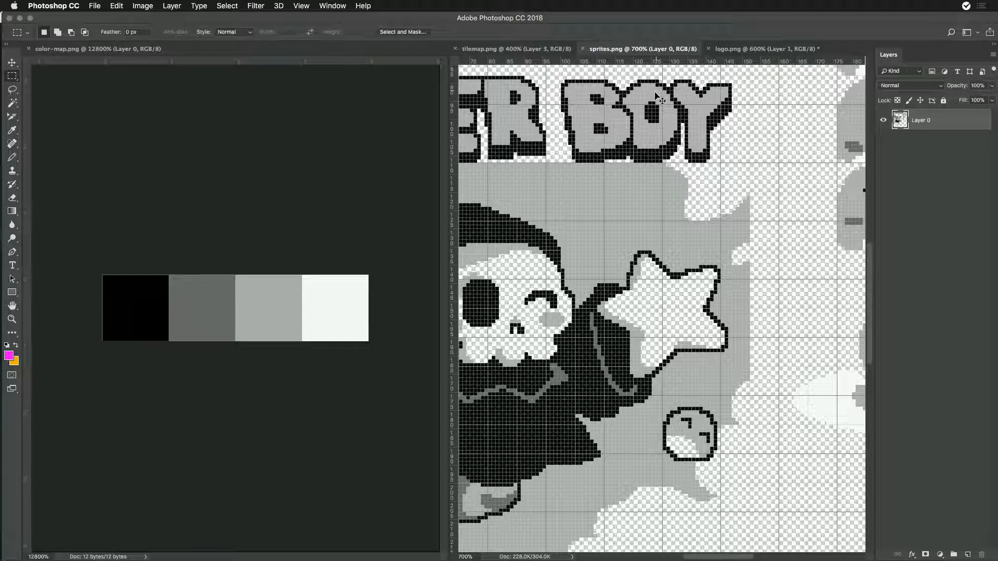
- Switch to Game Creator Pro, return to the Sprite Editor, rebuild the sprites from the transparent artwork and run the game
{"action": "key", "text": "super+Tab"}
{"action": "left_click", "coordinate": [341, 296]}
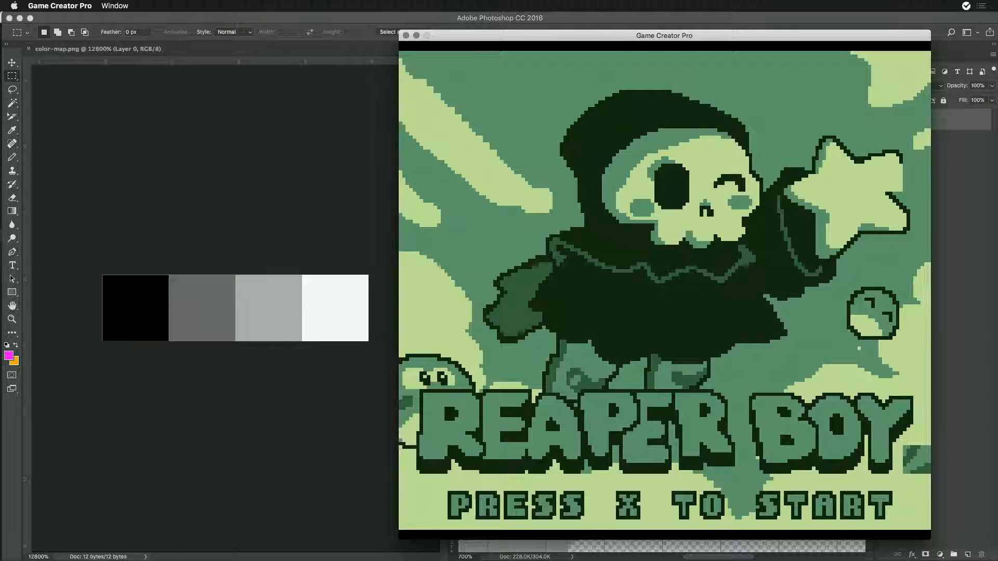
{"action": "key", "text": "ctrl+r"}
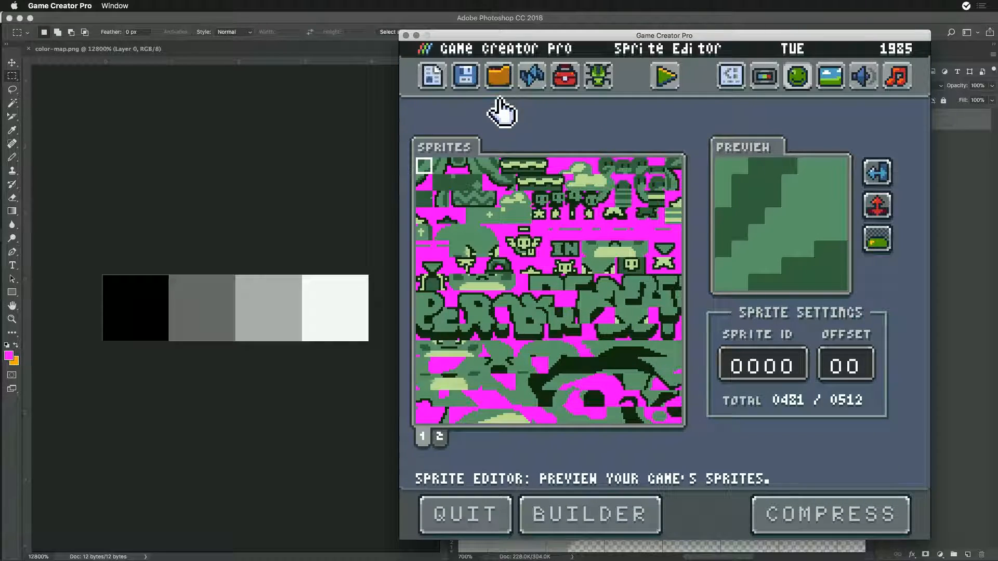
{"action": "left_click", "coordinate": [591, 523]}
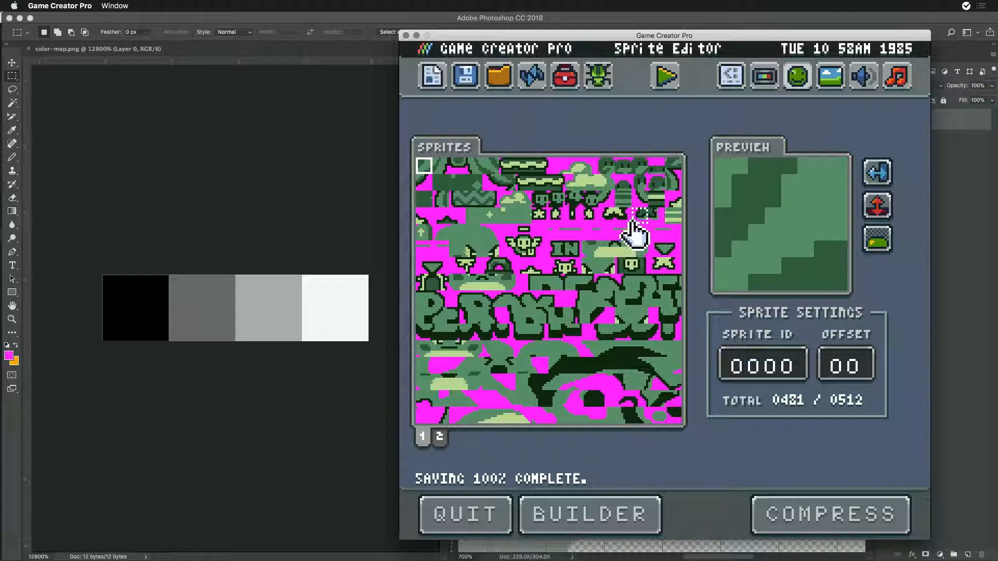
{"action": "left_click", "coordinate": [667, 78]}
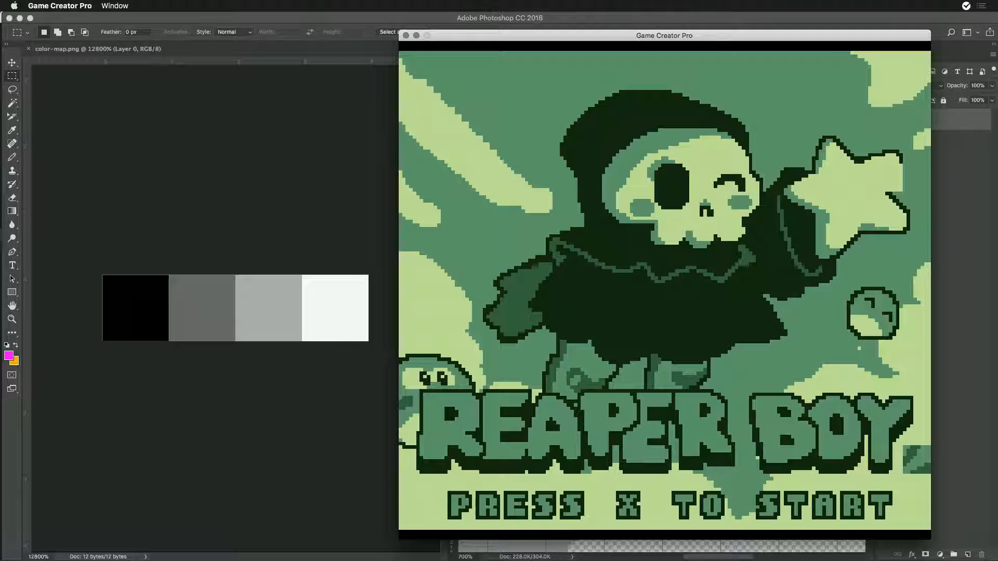
- Exit to the Sprite Editor, run the game once more to review its splash screen, and go back to the editor
{"action": "key", "text": "x"}
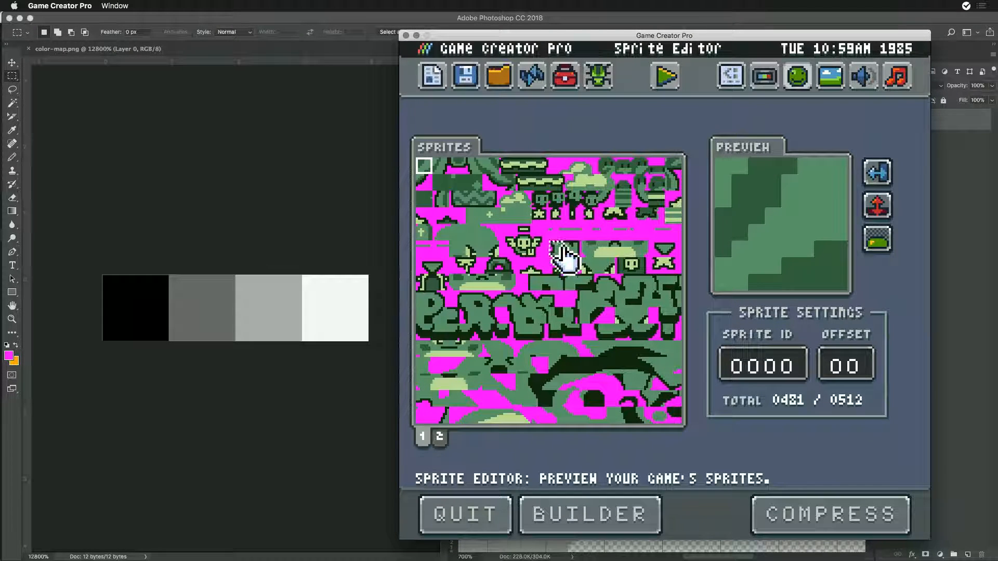
{"action": "left_click", "coordinate": [666, 76]}
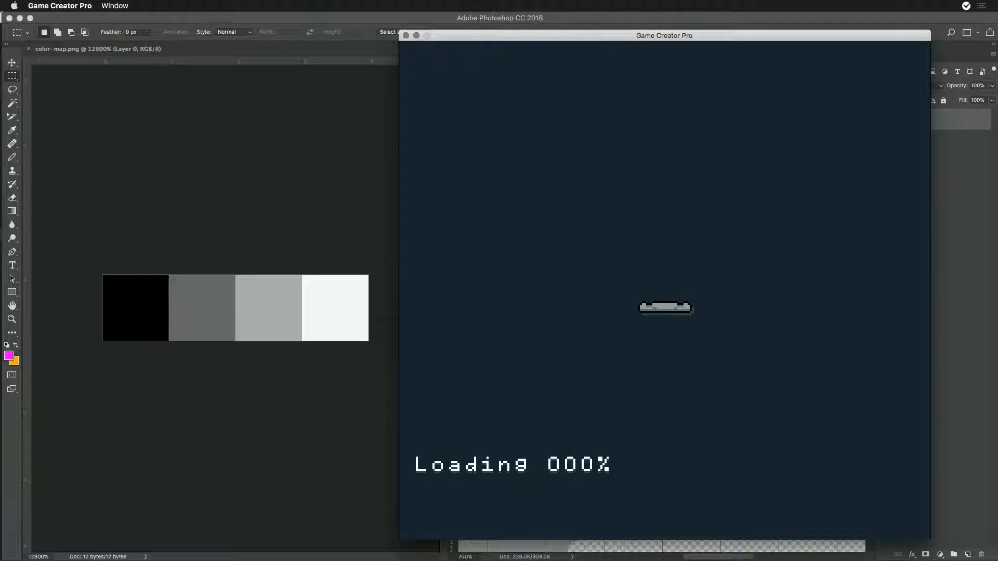
{"action": "key", "text": "x"}
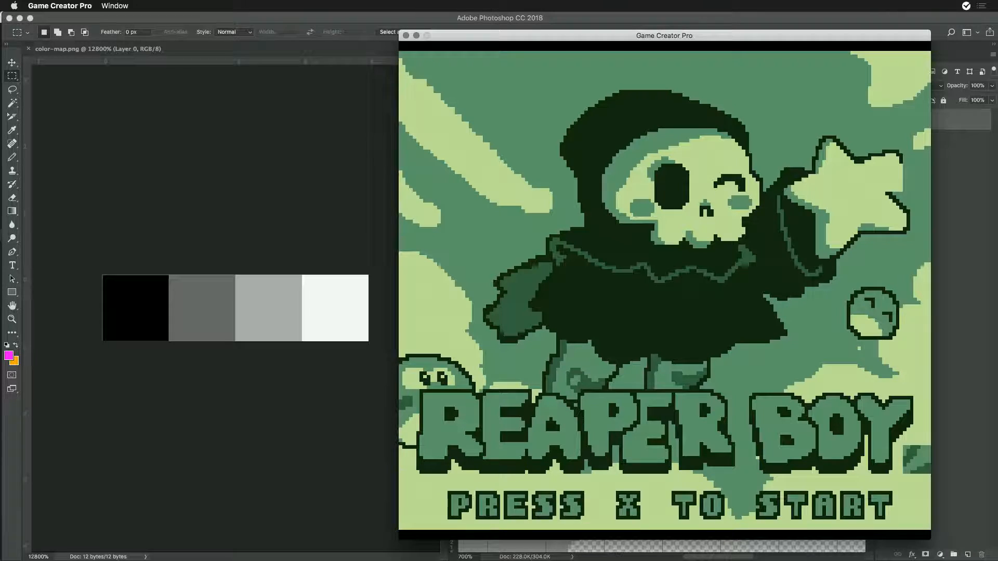
{"action": "key", "text": "x"}
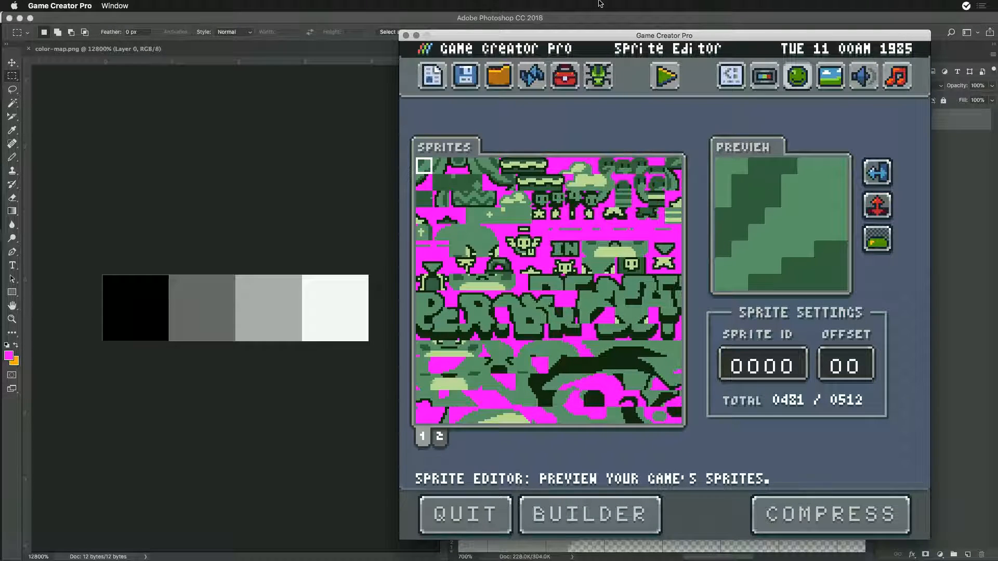
- Move the Game Creator Pro window aside and quit Photoshop without saving the changes to logo.png
{"action": "left_click_drag", "start_coordinate": [571, 37], "coordinate": [512, 34]}
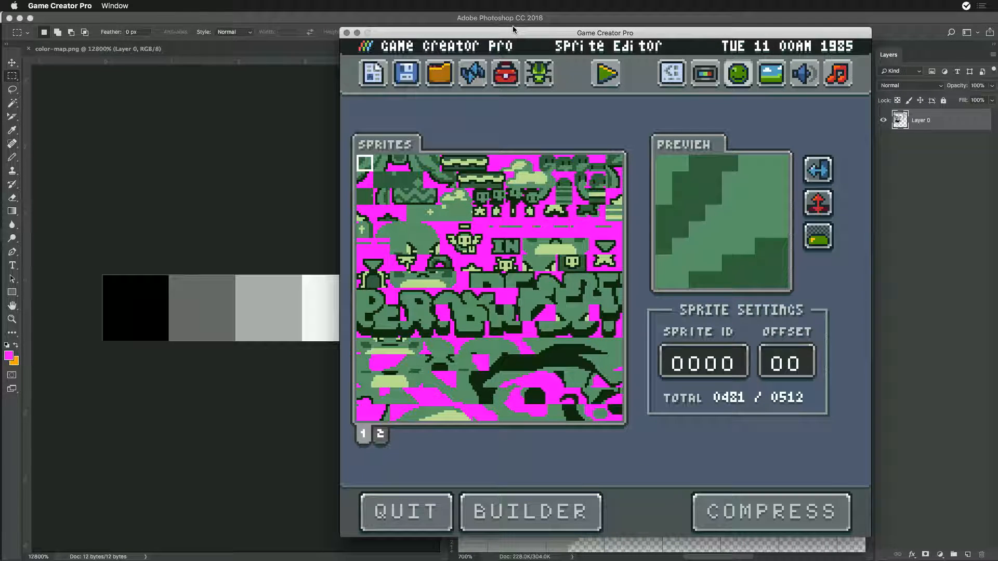
{"action": "left_click", "coordinate": [512, 26]}
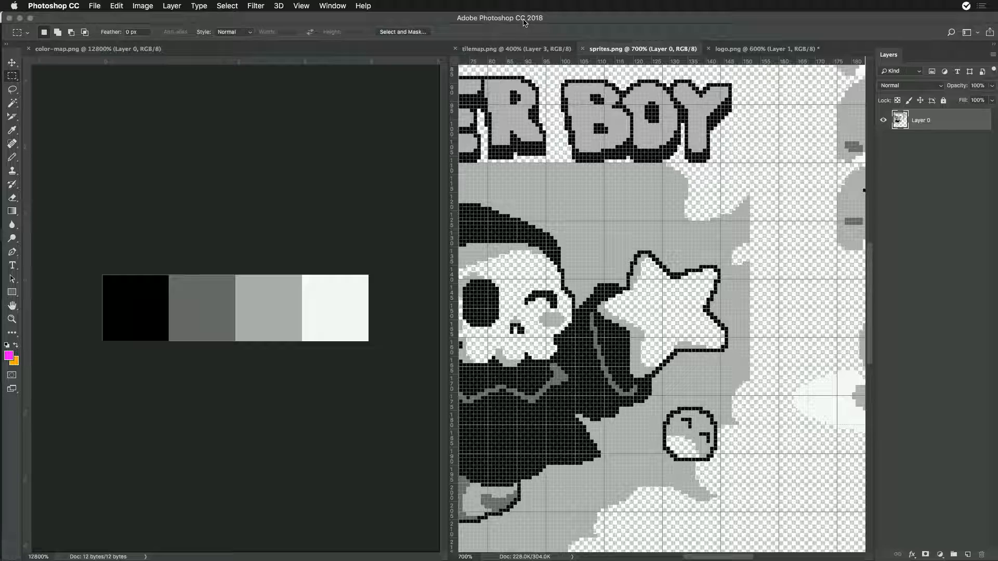
{"action": "key", "text": "super+q"}
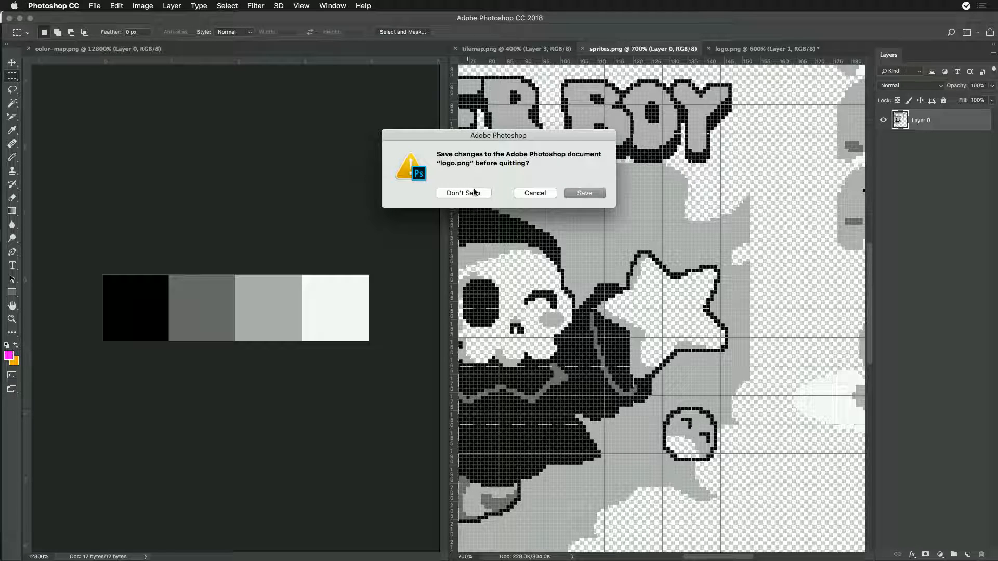
{"action": "left_click", "coordinate": [479, 195]}
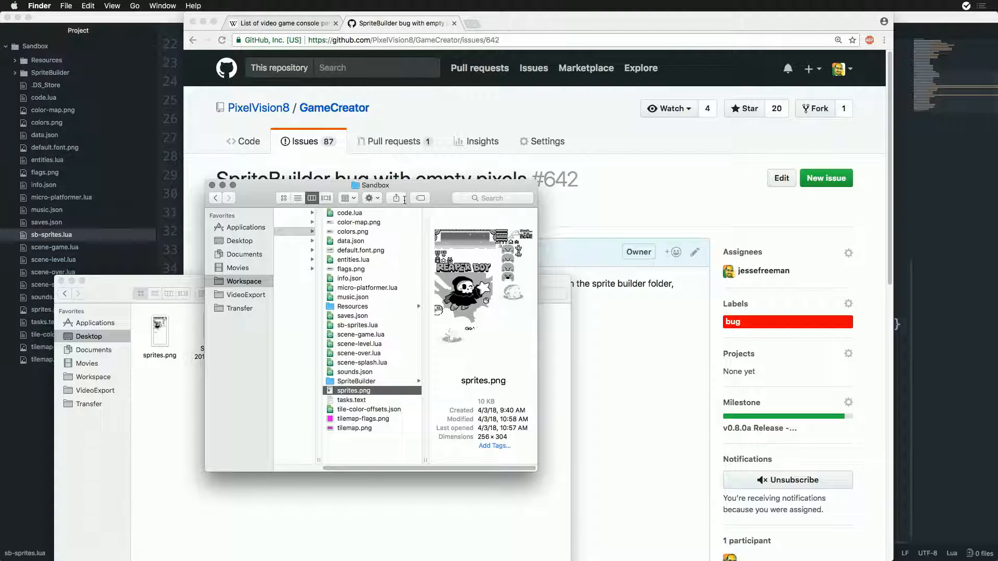
- Switch to Chrome, review the SpriteBuilder empty-pixels issue on GitHub and open its v0.8.0a Release - Stable Release milestone
{"action": "left_click_drag", "start_coordinate": [405, 200], "coordinate": [426, 178]}
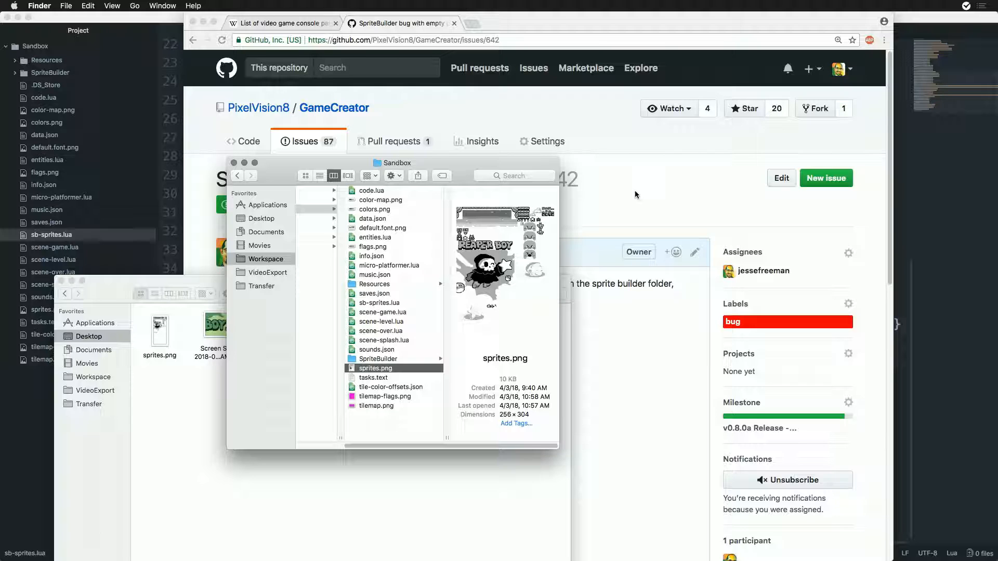
{"action": "left_click", "coordinate": [660, 173]}
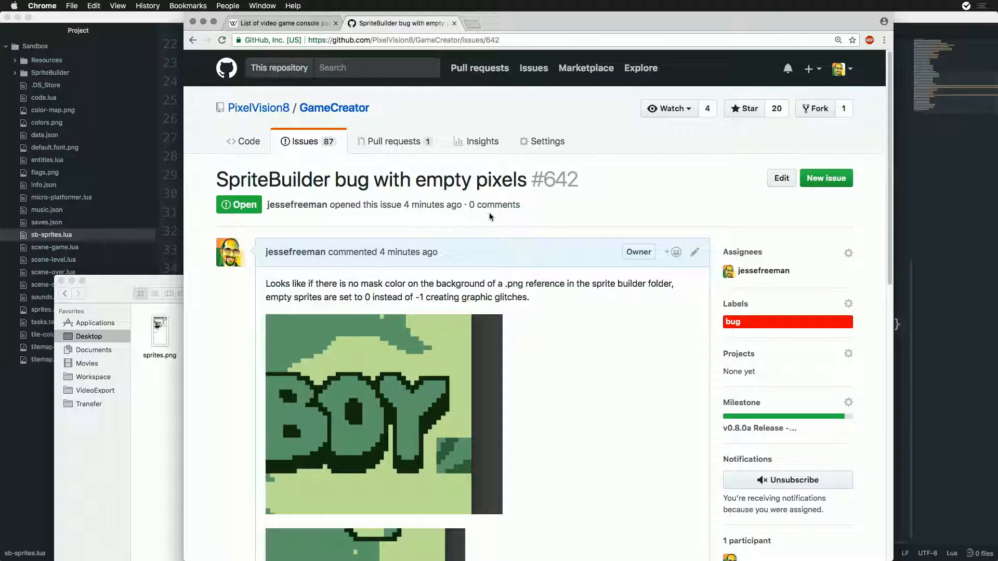
{"action": "scroll", "coordinate": [490, 216], "scroll_direction": "down", "scroll_amount": 10}
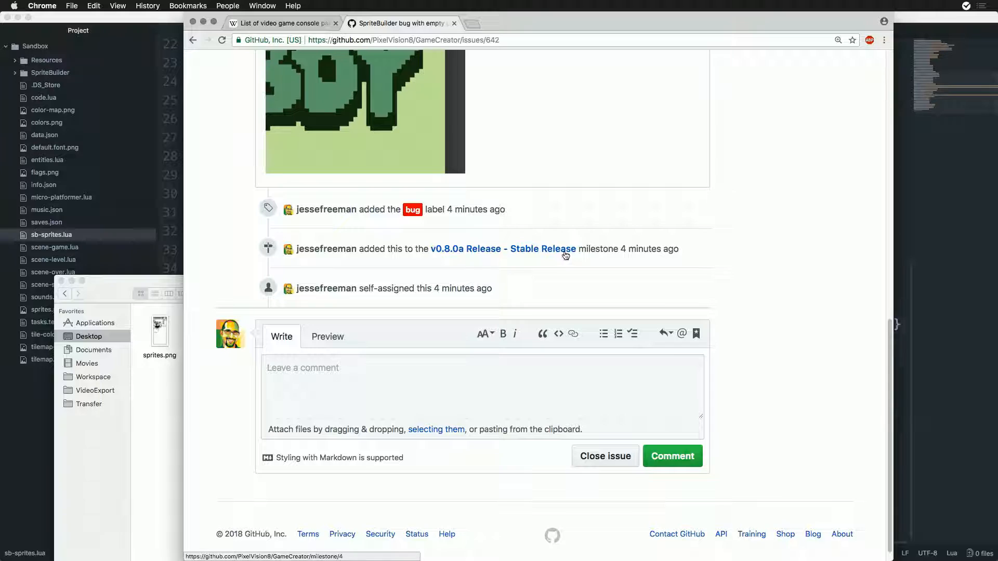
{"action": "left_click", "coordinate": [566, 253]}
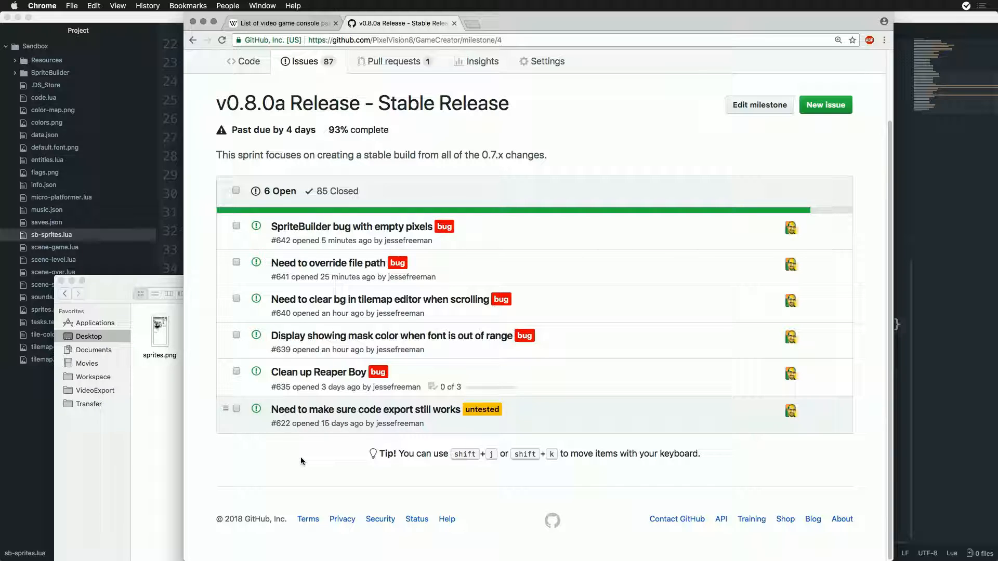
- Close the open browser tabs and clear the Atom editor and remaining file windows from the desktop
{"action": "left_click", "coordinate": [450, 23]}
{"action": "left_click", "coordinate": [335, 23]}
{"action": "left_click", "coordinate": [219, 18]}
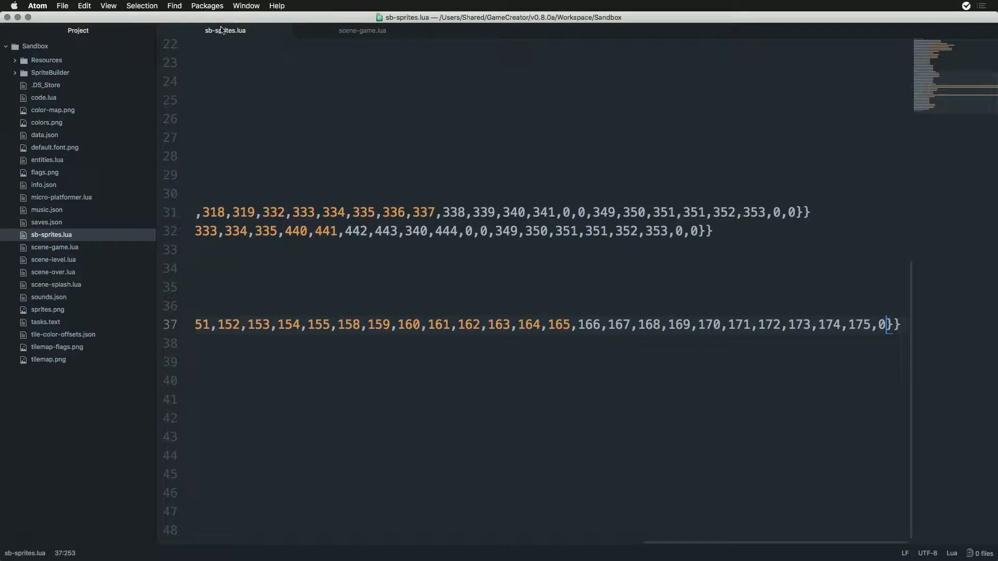
{"action": "key", "text": "super+h"}
{"action": "left_click_drag", "start_coordinate": [279, 164], "coordinate": [281, 165]}
{"action": "key", "text": "super+w"}
{"action": "key", "text": "super+w"}
{"action": "left_click", "coordinate": [266, 294]}
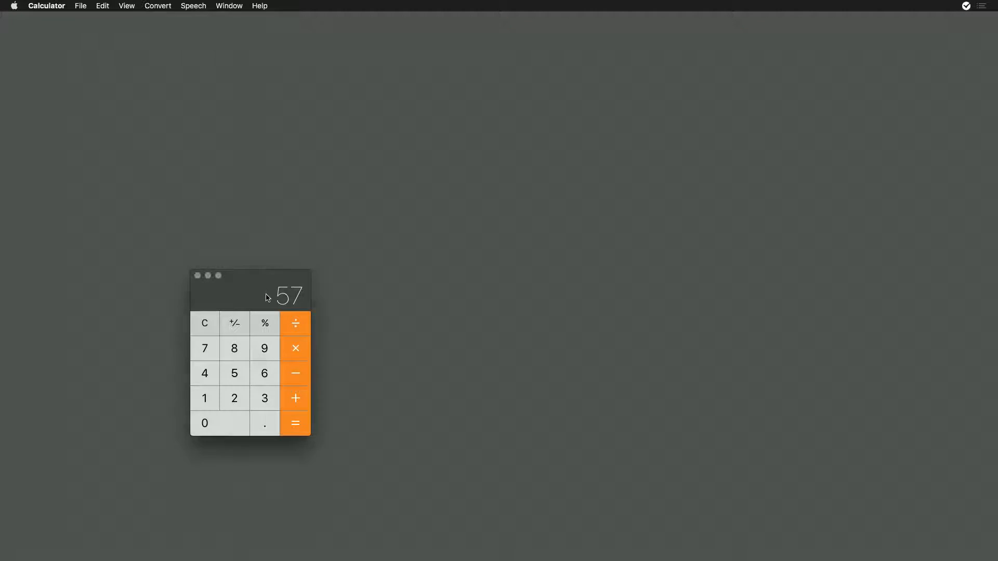